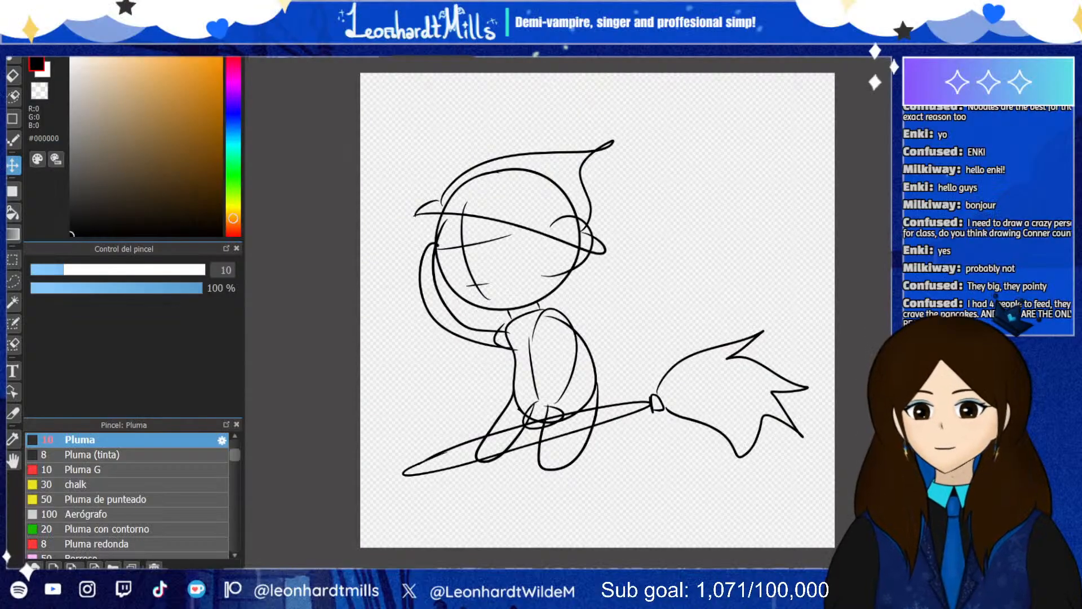
# Set the Pluma brush size to 12 and fade the figure sketch to light grey, keeping the broom solid black
pyautogui.scroll(-3, 548, 380)
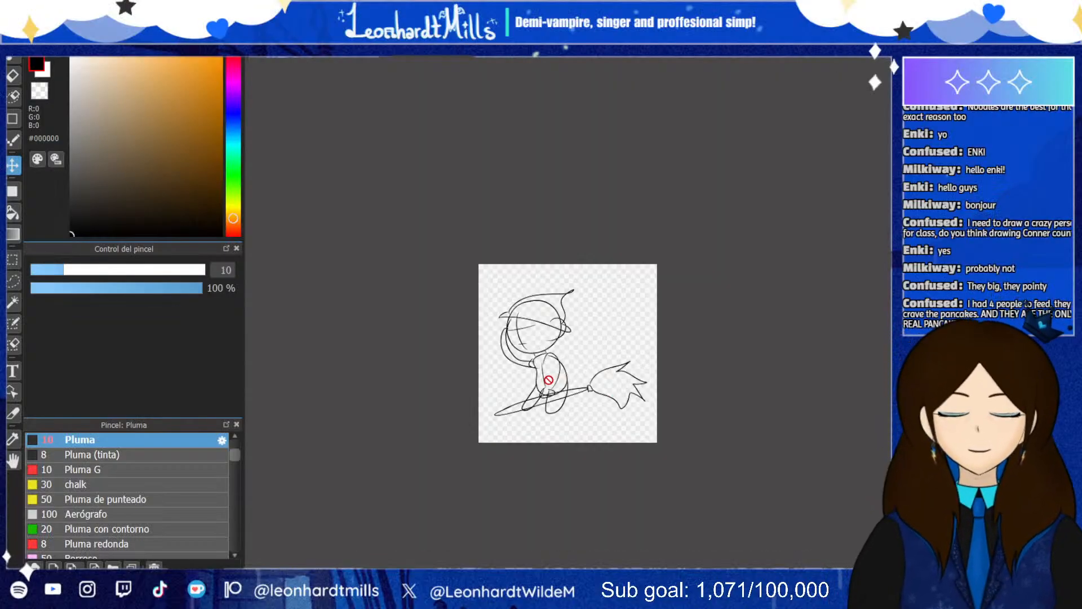
pyautogui.scroll(3, 549, 380)
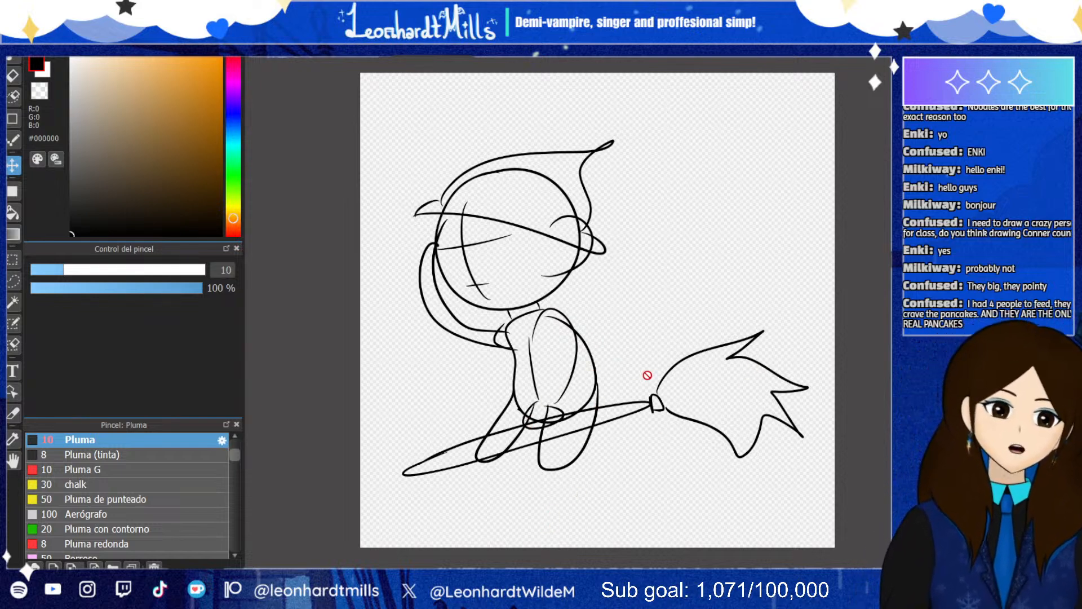
pyautogui.click(14, 60)
pyautogui.scroll(3, 455, 341)
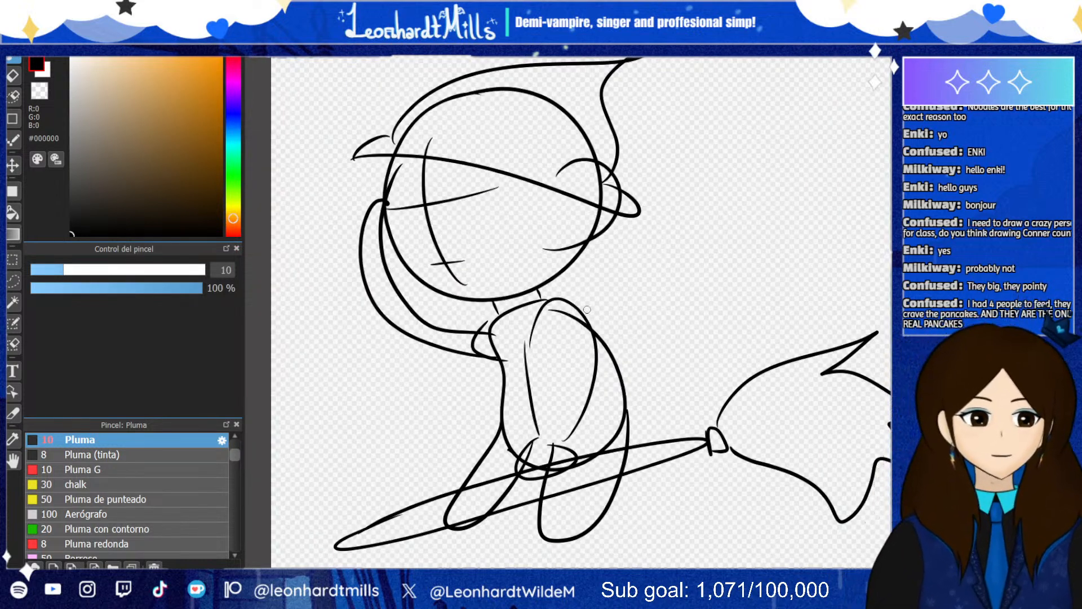
pyautogui.press(']')
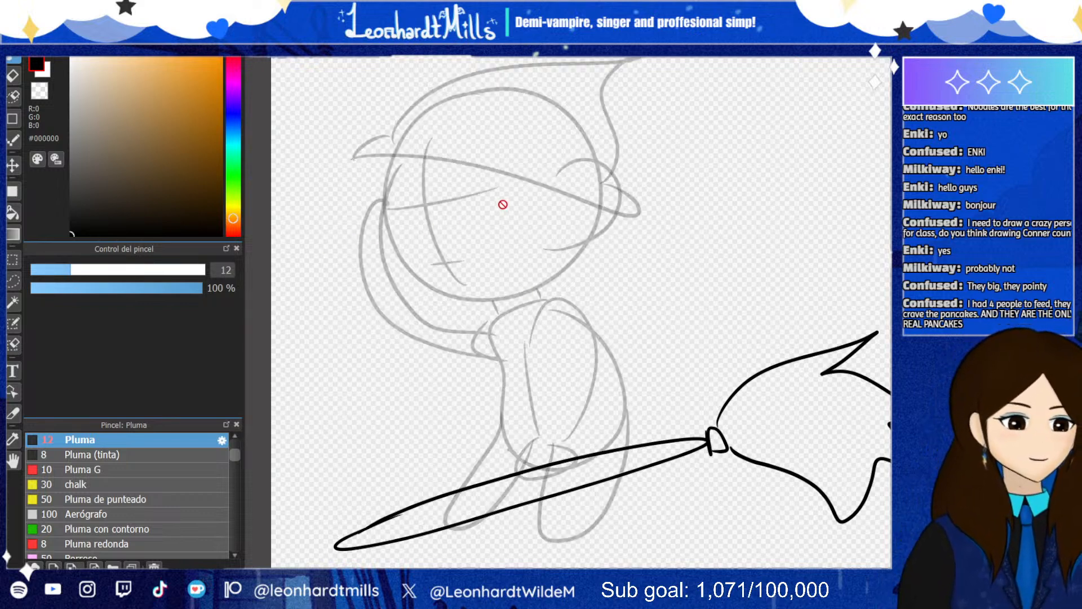
# Shift the figure sketch and broom a little to the right on the canvas, moving the broom slightly back to keep its bristles inside
pyautogui.scroll(-3, 503, 204)
pyautogui.scroll(2, 503, 204)
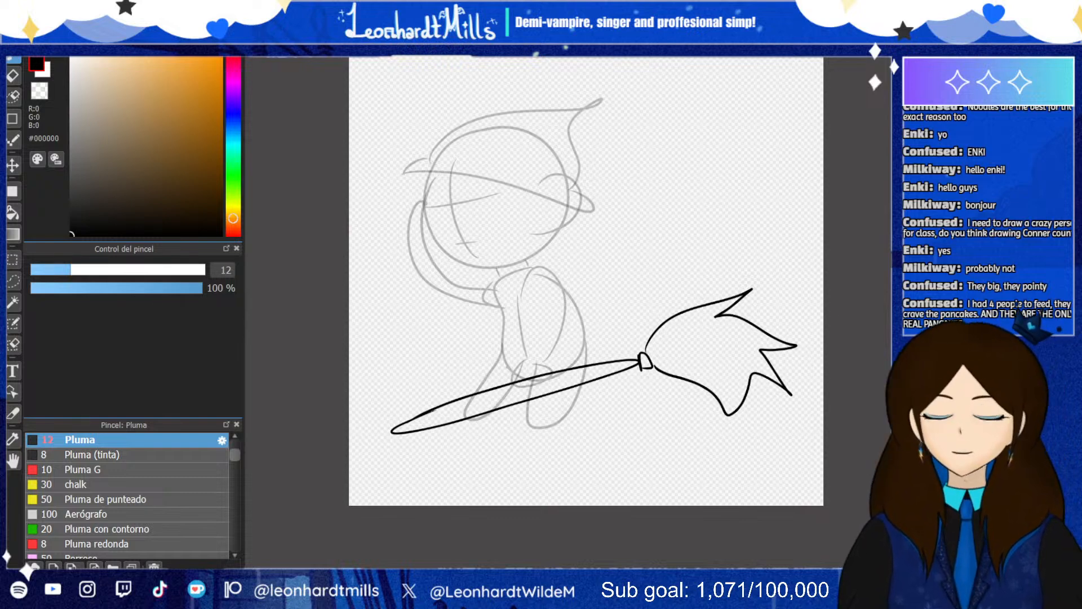
pyautogui.click(15, 166)
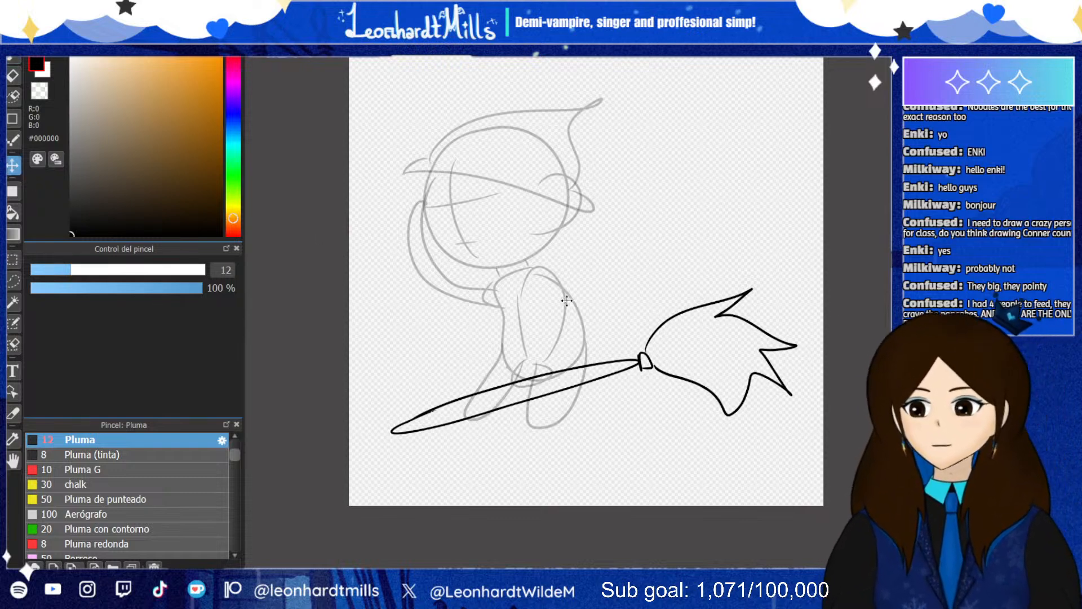
pyautogui.moveTo(563, 295); pyautogui.dragTo(607, 304)
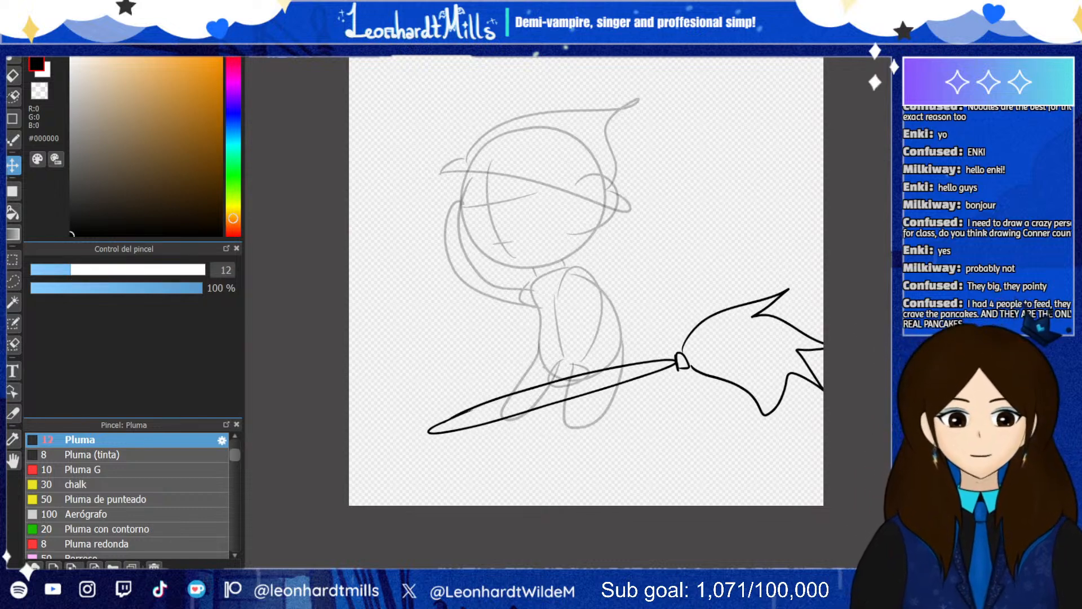
pyautogui.moveTo(715, 369); pyautogui.dragTo(699, 370)
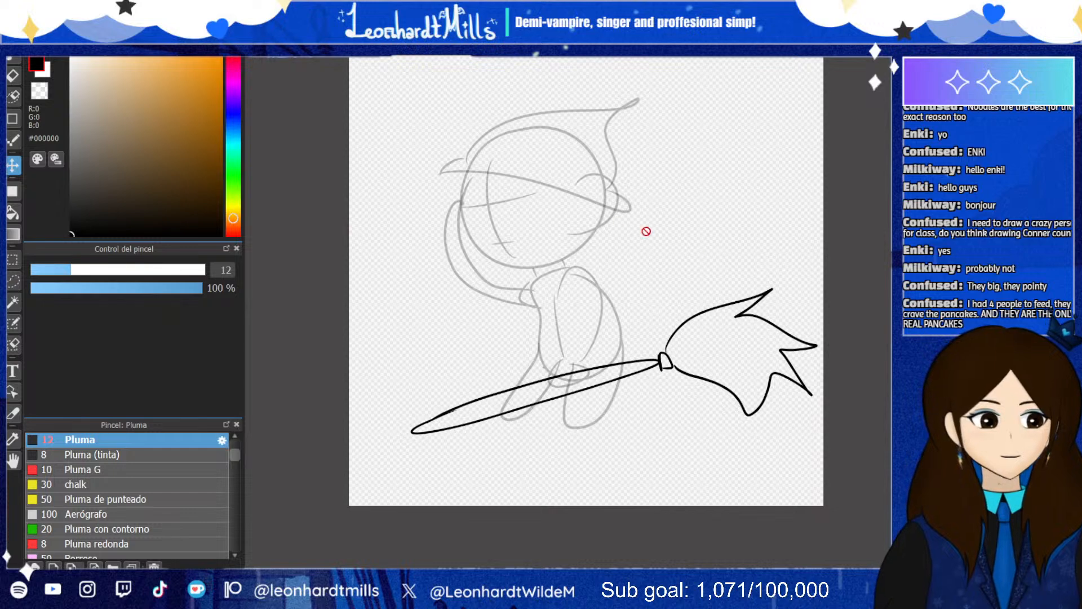
# Set the Pluma brush size to 10 and draw a pointed witch hat with a slanted brim over the sketched head
pyautogui.scroll(1, 597, 197)
pyautogui.click(14, 60)
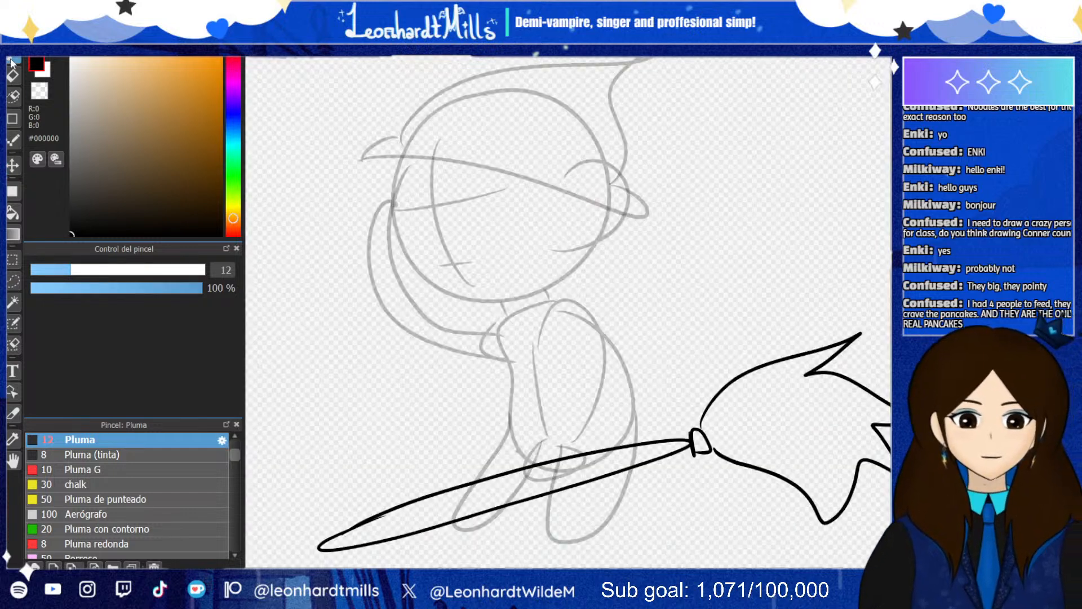
pyautogui.scroll(1, 365, 219)
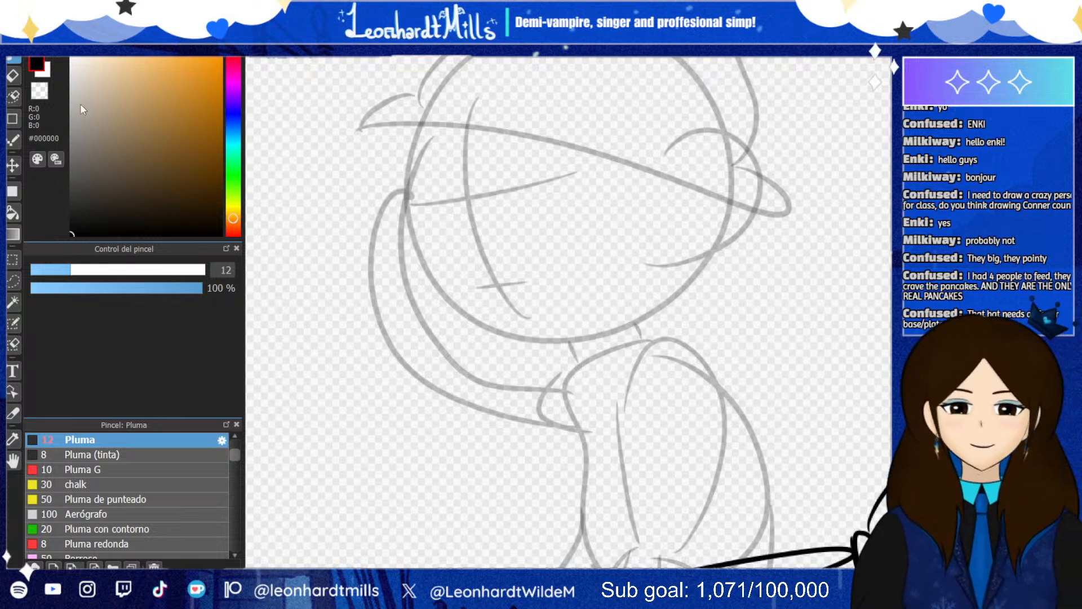
pyautogui.press('[')
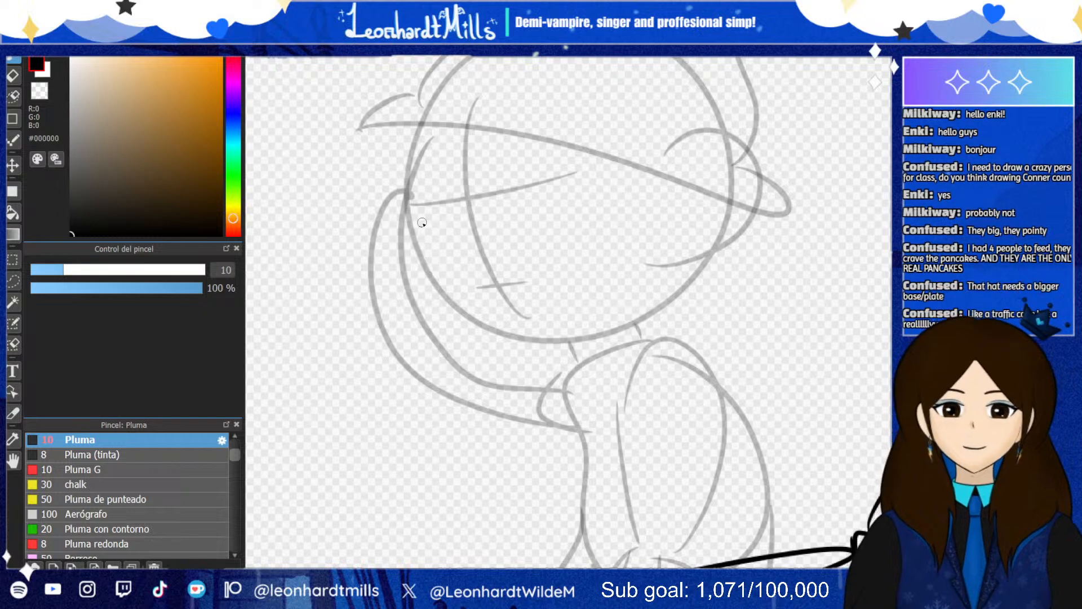
pyautogui.scroll(-3, 422, 222)
pyautogui.scroll(1, 422, 223)
pyautogui.moveTo(359, 133)
pyautogui.mouseDown()
pyautogui.moveTo(611, 177)
pyautogui.moveTo(460, 120)
pyautogui.mouseUp()
pyautogui.moveTo(364, 142)
pyautogui.mouseDown()
pyautogui.moveTo(428, 132)
pyautogui.moveTo(550, 62)
pyautogui.moveTo(770, 101)
pyautogui.moveTo(605, 169)
pyautogui.mouseUp()
pyautogui.scroll(-5, 529, 149)
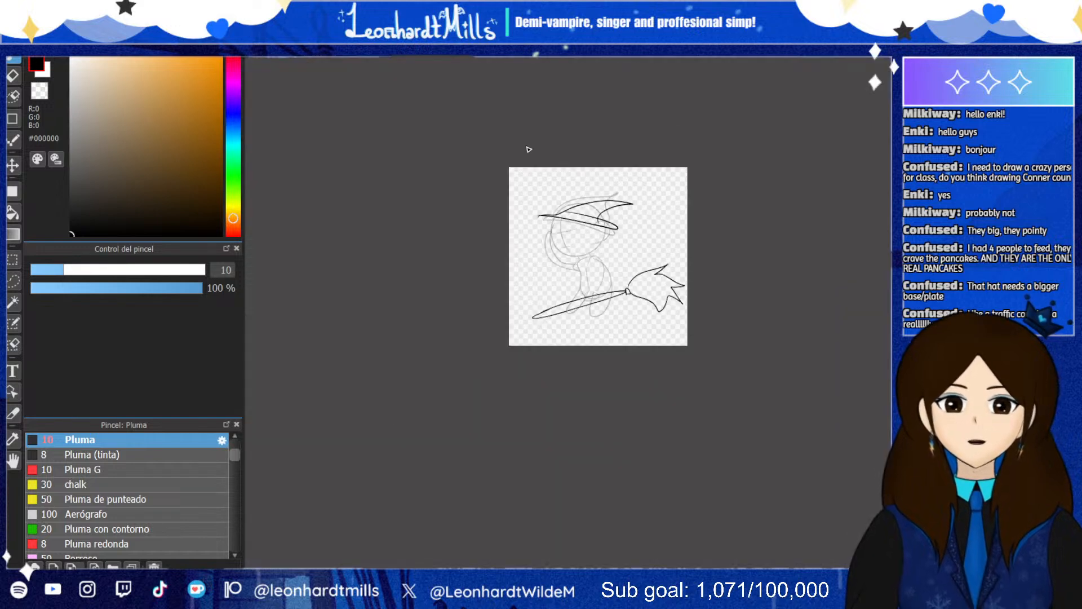
pyautogui.scroll(4, 587, 217)
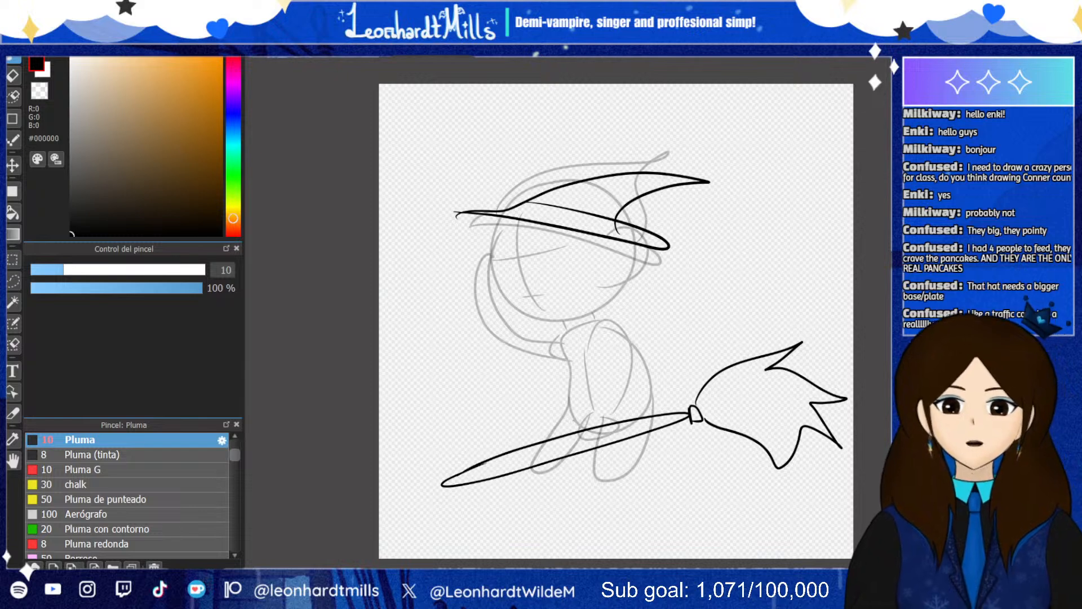
# Hide the hat drawing and ink the curved jaw line and the rounded ear shape at the side of the head
pyautogui.press('Delete')
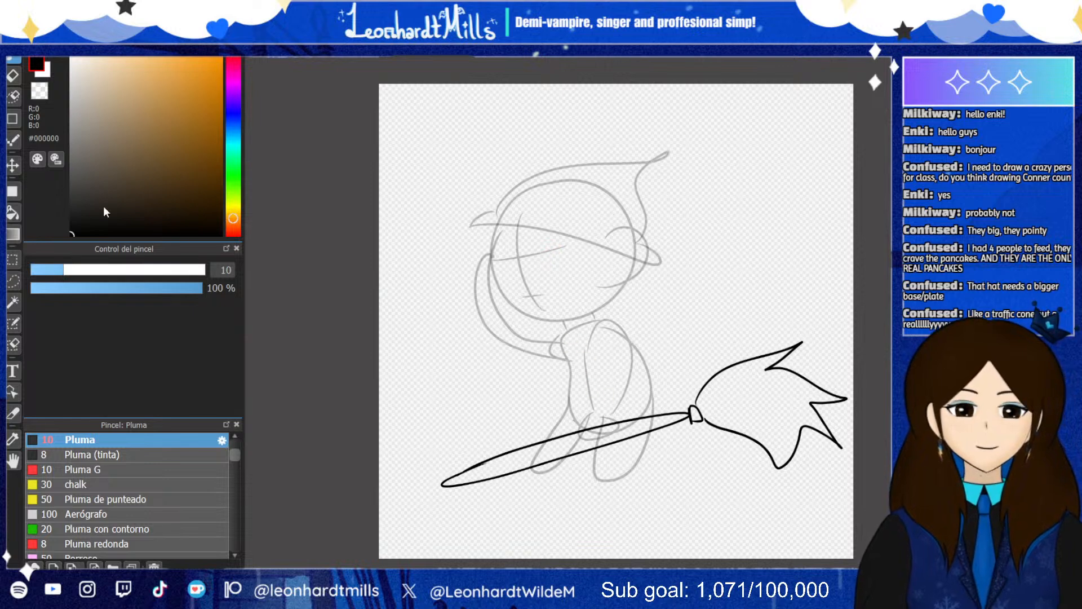
pyautogui.scroll(1, 687, 428)
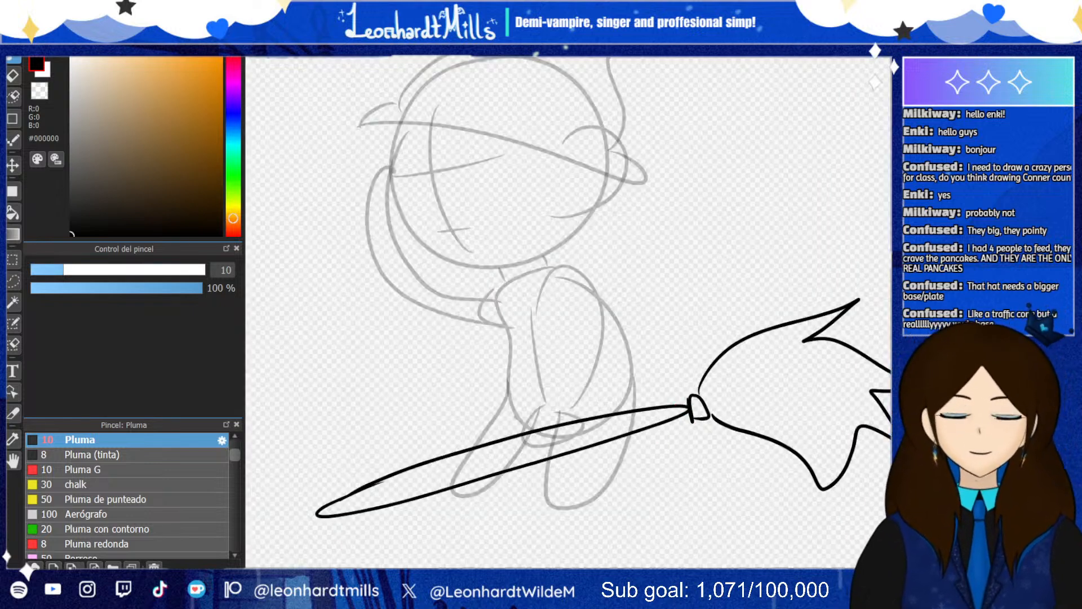
pyautogui.scroll(1, 438, 193)
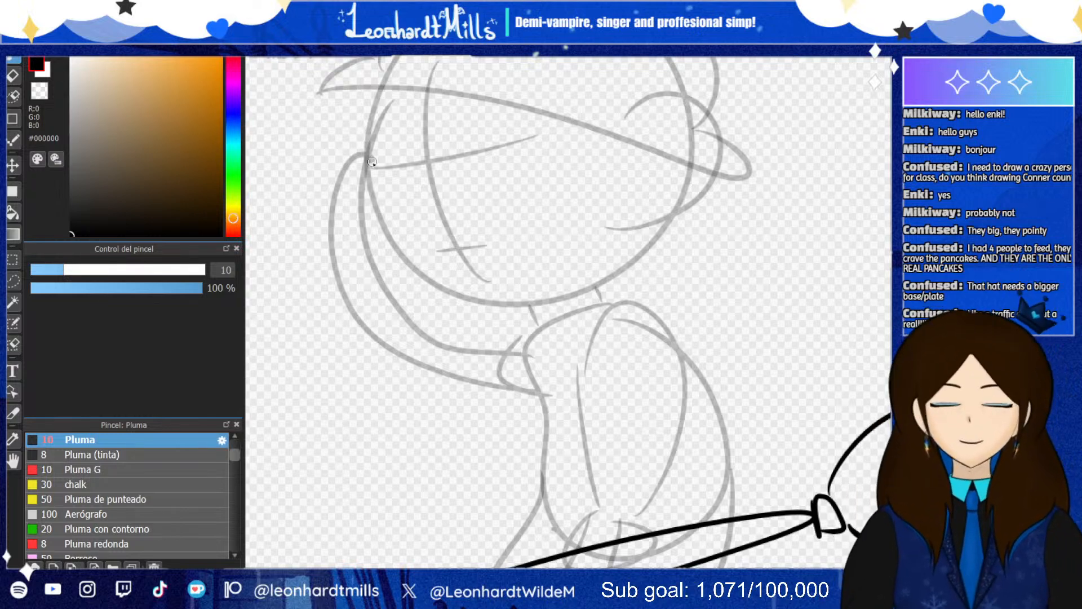
pyautogui.moveTo(367, 160)
pyautogui.mouseDown()
pyautogui.moveTo(393, 239)
pyautogui.moveTo(468, 293)
pyautogui.moveTo(598, 287)
pyautogui.moveTo(671, 240)
pyautogui.moveTo(681, 213)
pyautogui.mouseUp()
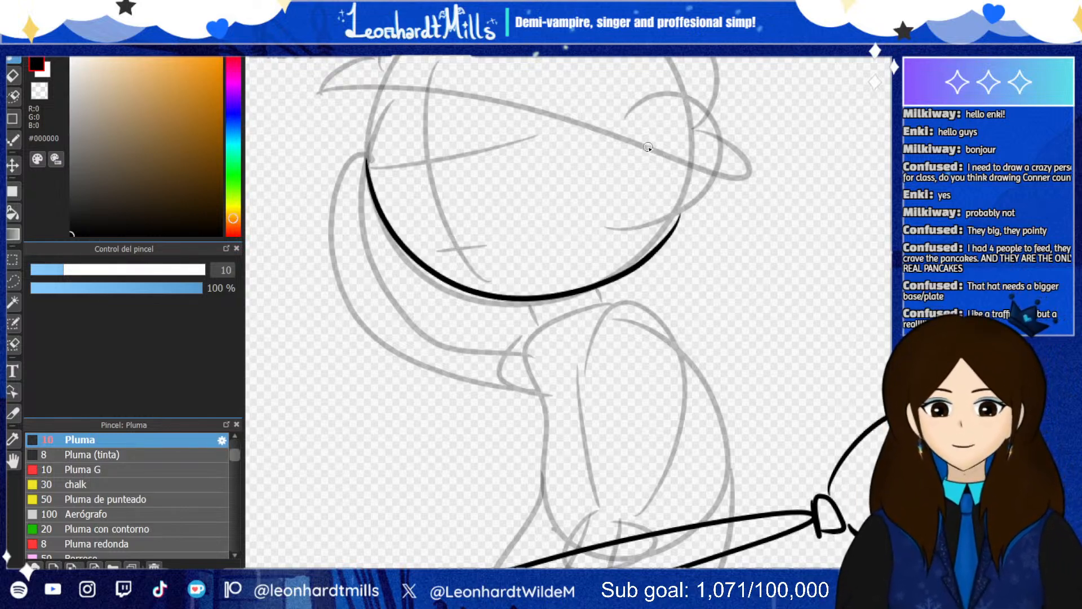
pyautogui.moveTo(646, 148)
pyautogui.mouseDown()
pyautogui.moveTo(670, 101)
pyautogui.moveTo(733, 130)
pyautogui.moveTo(707, 216)
pyautogui.moveTo(664, 229)
pyautogui.mouseUp()
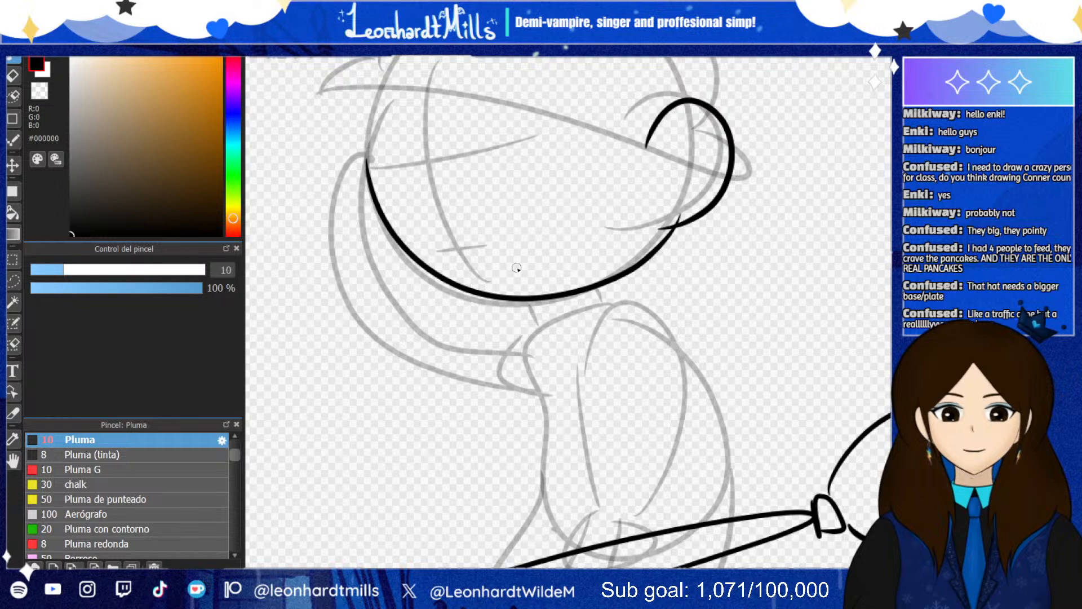
# Move the inked jaw and ear lines slightly down relative to the grey sketch
pyautogui.click(12, 165)
pyautogui.moveTo(507, 207); pyautogui.dragTo(513, 224)
pyautogui.scroll(-3, 512, 223)
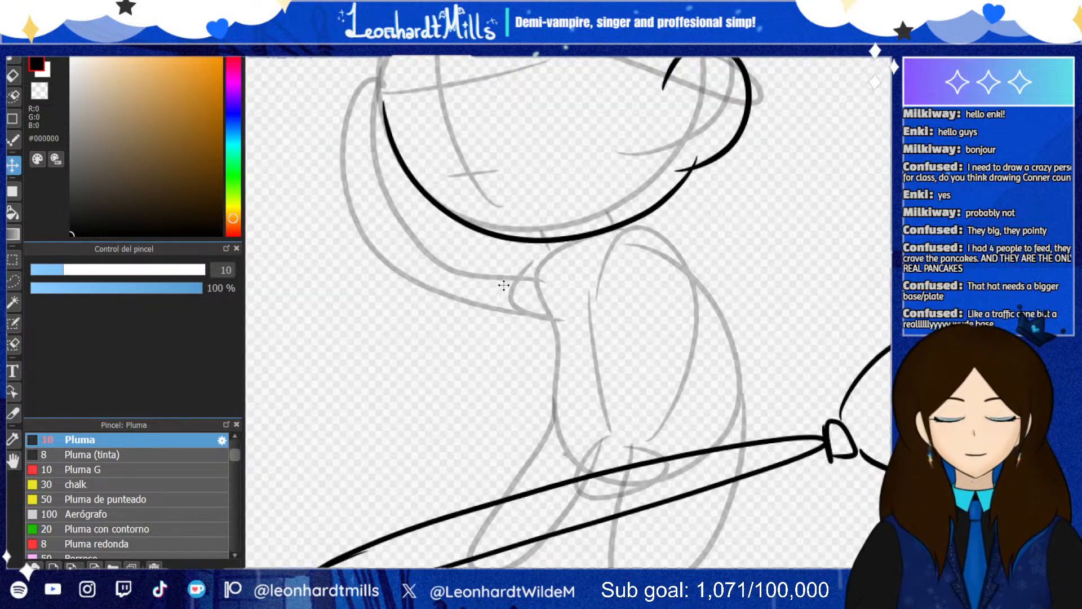
pyautogui.scroll(3, 505, 282)
# Return to the Pluma brush and make the witch hat visible again above the inked head
pyautogui.click(14, 59)
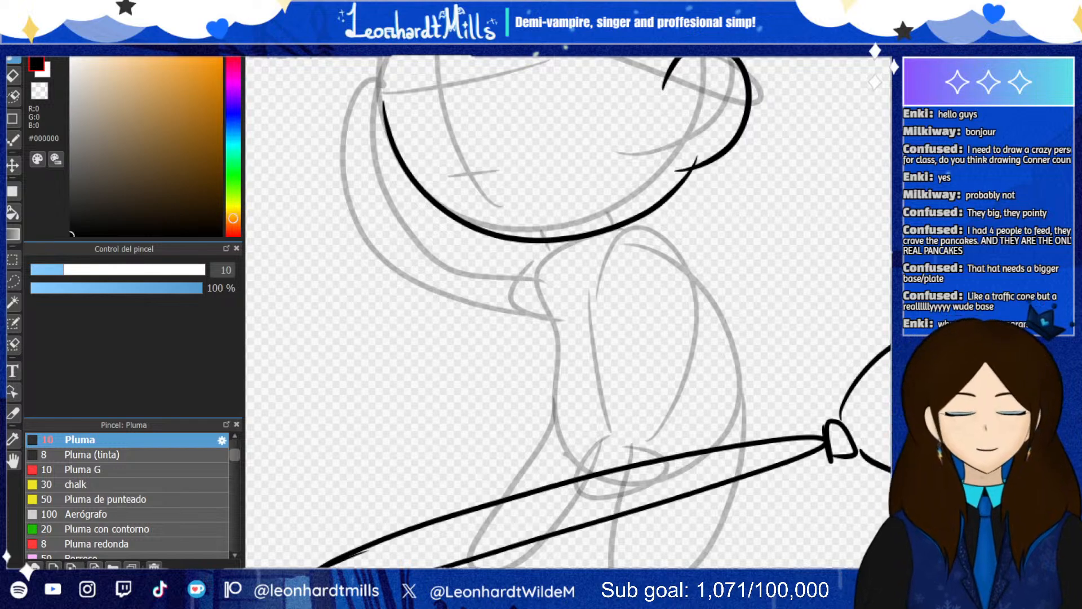
pyautogui.press('r')
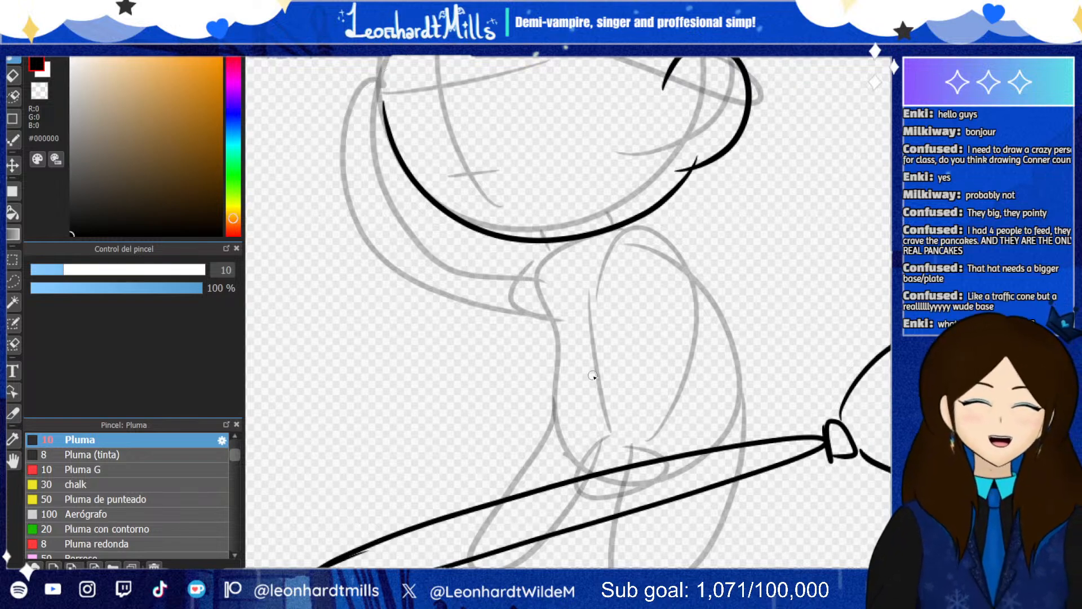
pyautogui.scroll(-2, 593, 376)
pyautogui.scroll(1, 594, 388)
pyautogui.click(907, 343)
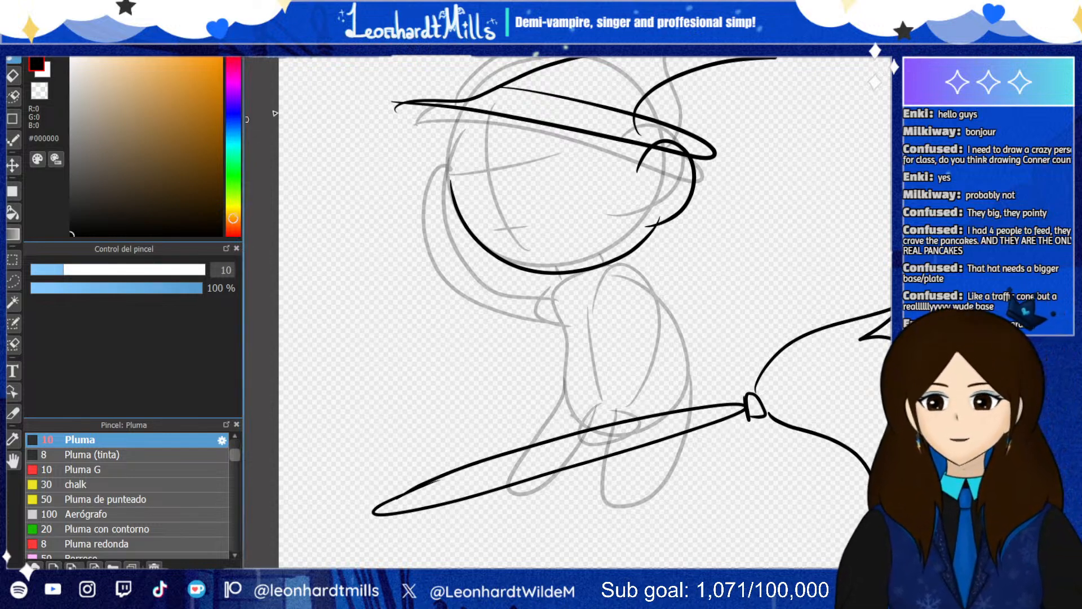
# Try a much wider elliptical brim around the witch hat, and undo it
pyautogui.moveTo(457, 93)
pyautogui.mouseDown()
pyautogui.moveTo(374, 97)
pyautogui.moveTo(766, 210)
pyautogui.moveTo(730, 151)
pyautogui.mouseUp()
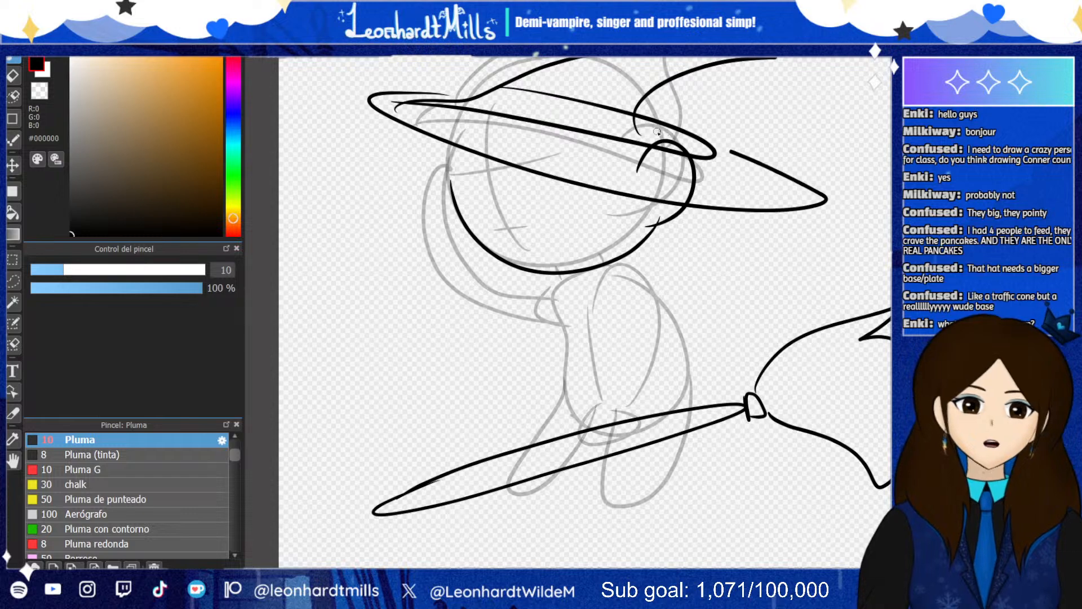
pyautogui.moveTo(657, 131); pyautogui.dragTo(728, 151)
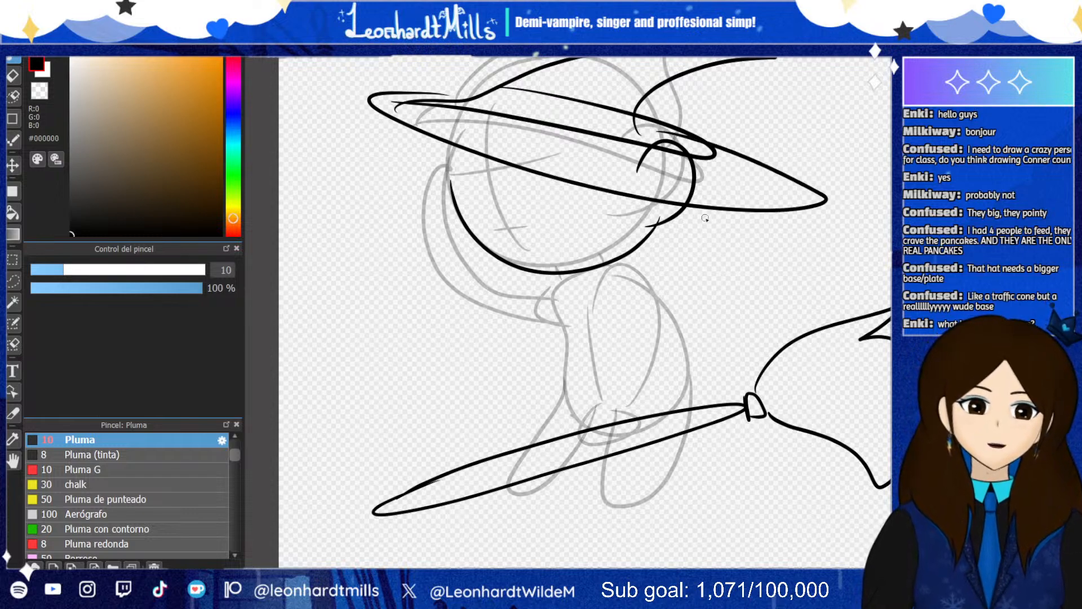
pyautogui.hotkey('ctrl', 'z')
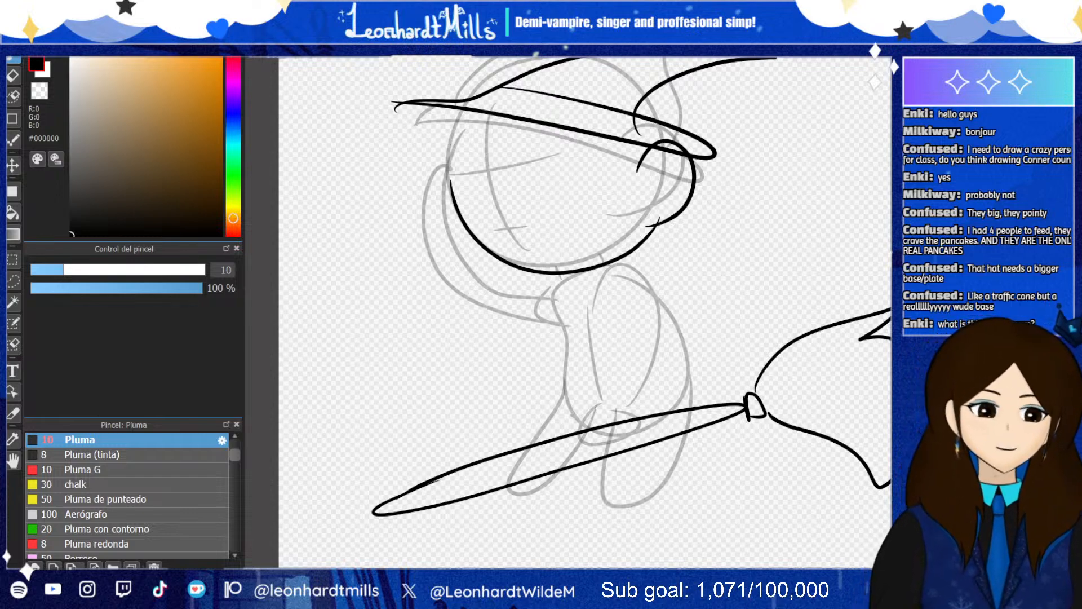
# Nudge the grey figure sketch into a new position so its body sits beneath the inked jaw line
pyautogui.scroll(-2, 527, 222)
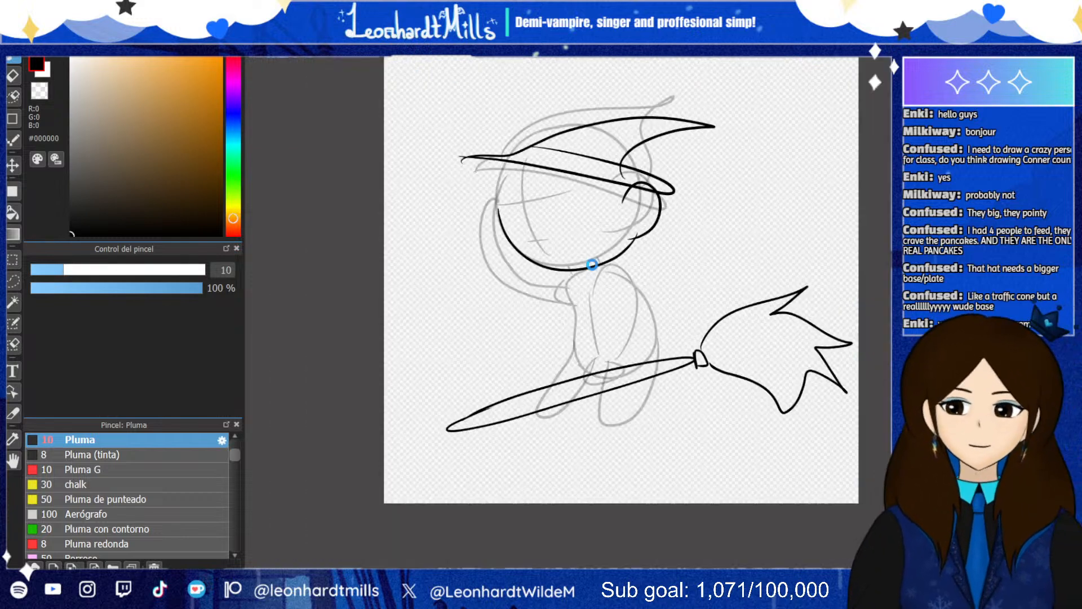
pyautogui.scroll(4, 592, 258)
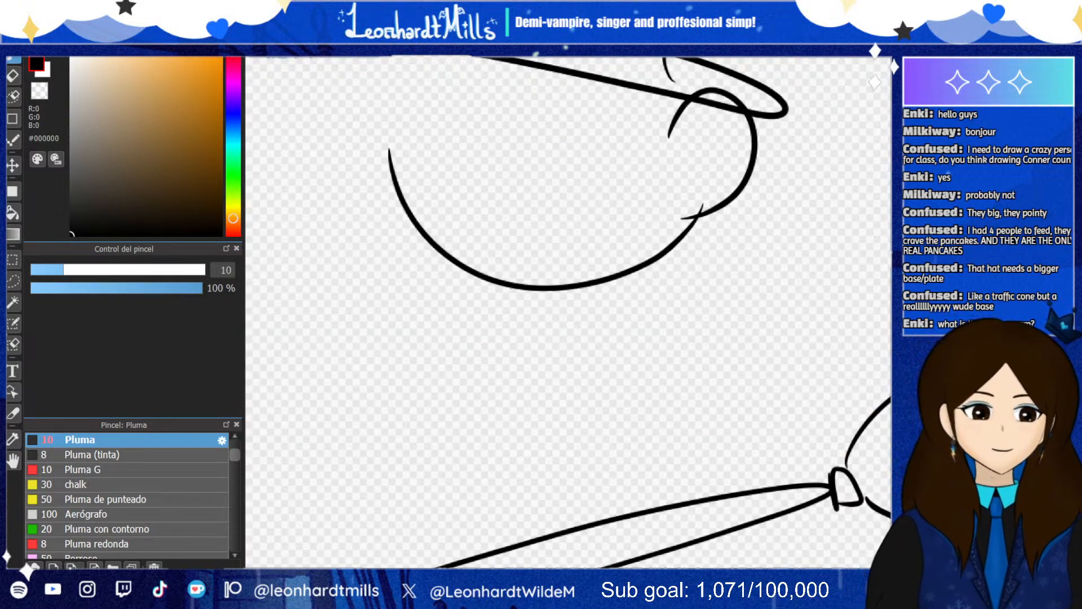
pyautogui.scroll(-2, 712, 304)
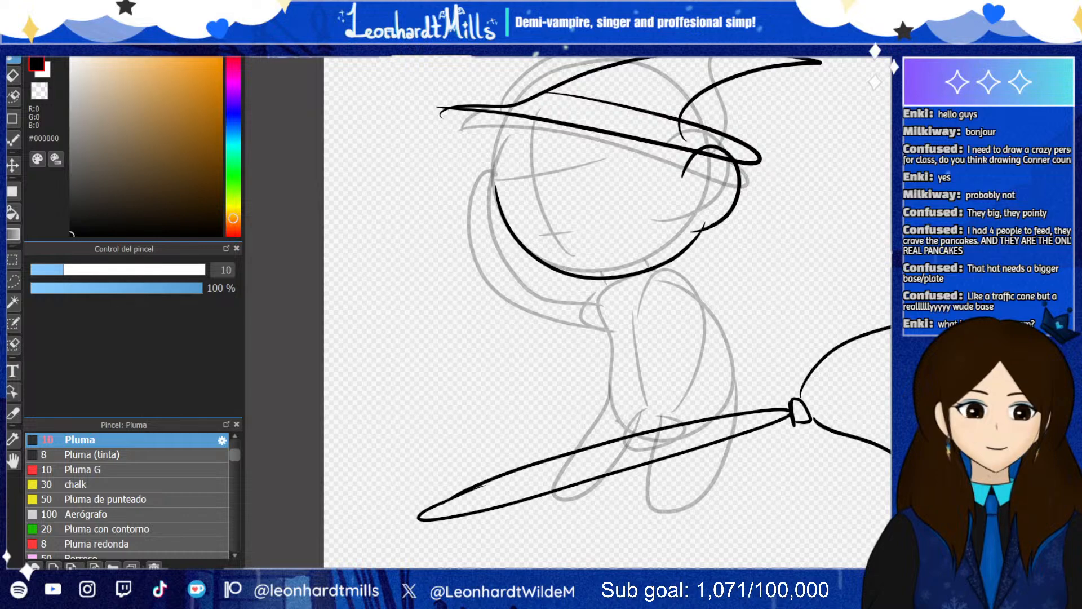
pyautogui.click(13, 166)
pyautogui.moveTo(688, 306); pyautogui.dragTo(703, 294)
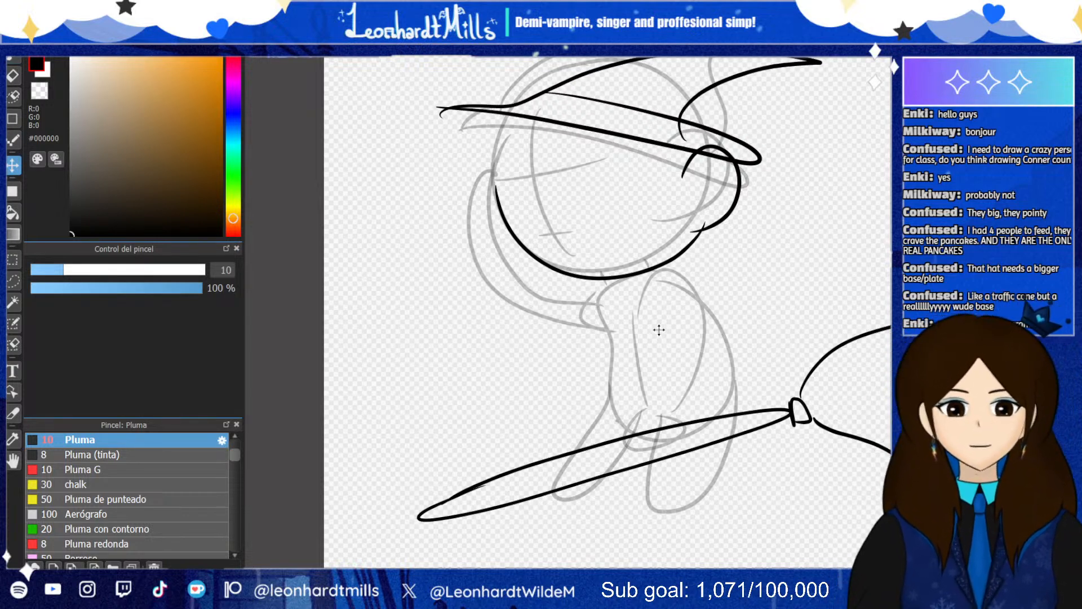
pyautogui.moveTo(659, 329); pyautogui.dragTo(674, 344)
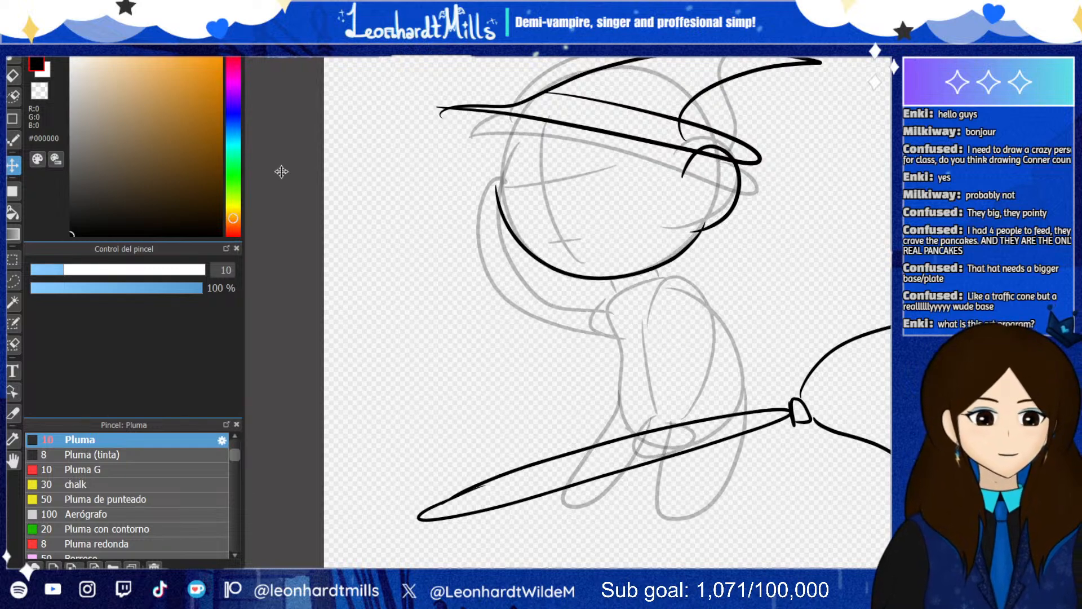
pyautogui.scroll(-2, 586, 205)
pyautogui.scroll(2, 671, 315)
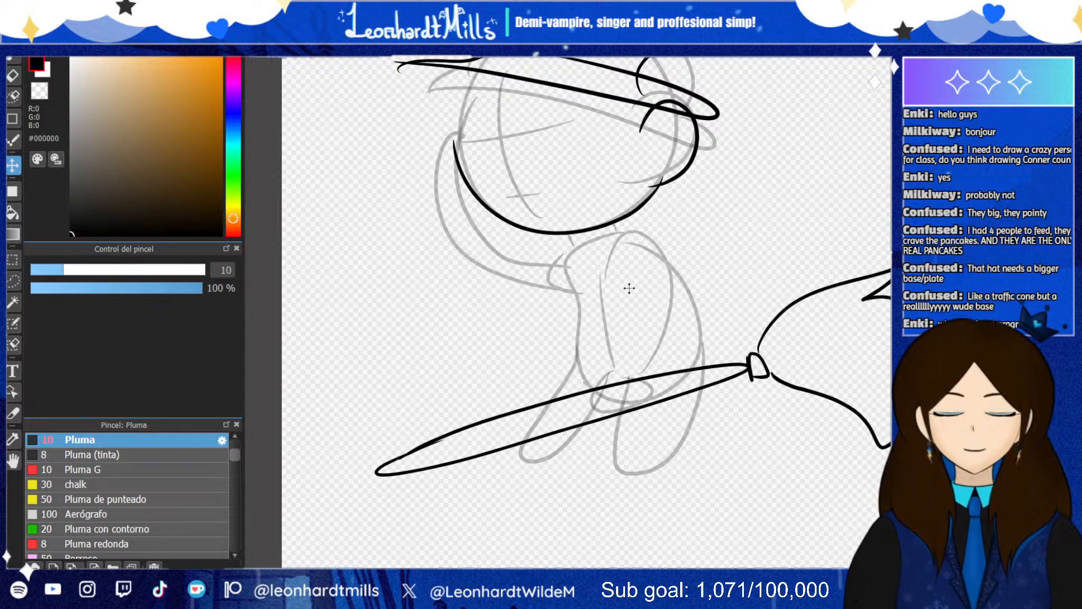
pyautogui.moveTo(629, 288); pyautogui.dragTo(623, 279)
pyautogui.scroll(-2, 622, 279)
pyautogui.scroll(3, 622, 278)
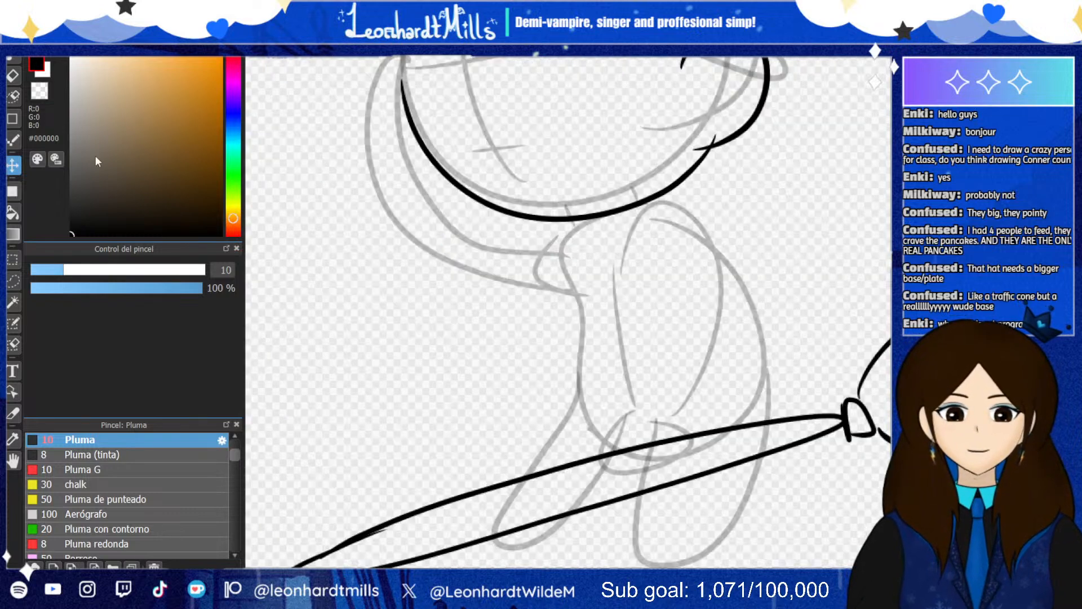
# Ink the torso outline below the jaw with a pinched waist and rounded hips overlapping the broomstick, redoing strokes until the curve fits
pyautogui.press('b')
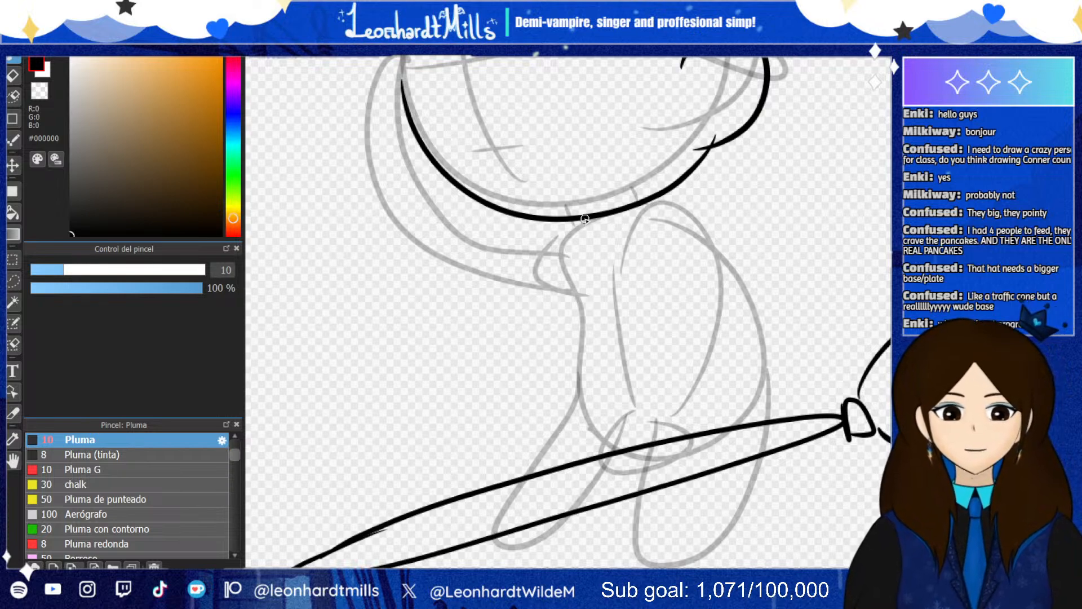
pyautogui.moveTo(576, 221)
pyautogui.mouseDown()
pyautogui.moveTo(579, 336)
pyautogui.moveTo(567, 411)
pyautogui.moveTo(625, 445)
pyautogui.moveTo(702, 427)
pyautogui.moveTo(744, 384)
pyautogui.moveTo(756, 299)
pyautogui.moveTo(712, 223)
pyautogui.moveTo(652, 207)
pyautogui.mouseUp()
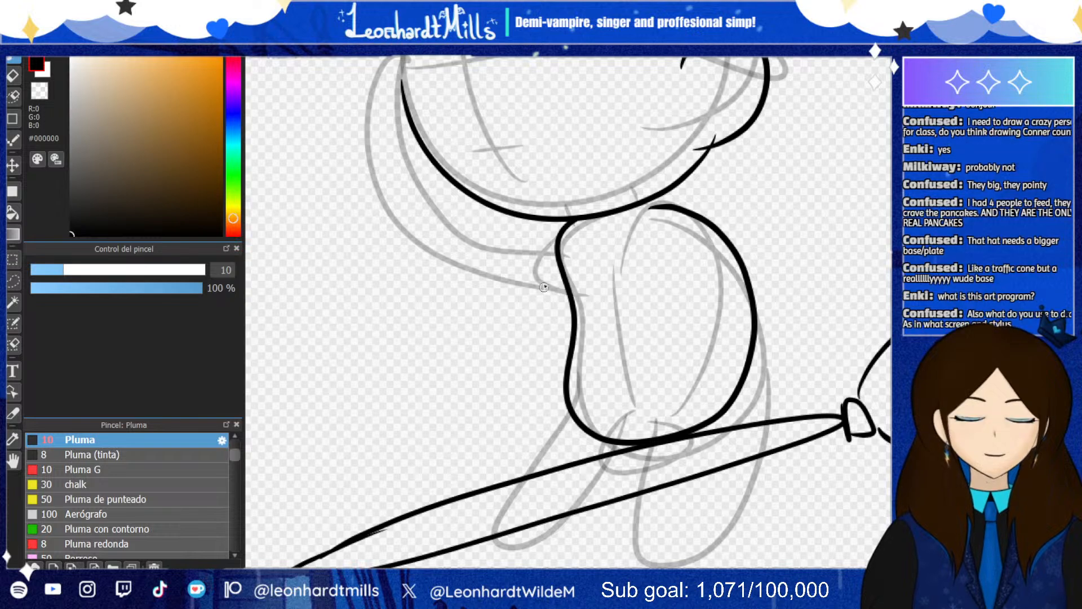
pyautogui.hotkey('ctrl', 'z')
pyautogui.moveTo(555, 220)
pyautogui.mouseDown()
pyautogui.moveTo(542, 432)
pyautogui.moveTo(639, 452)
pyautogui.moveTo(712, 424)
pyautogui.moveTo(758, 314)
pyautogui.moveTo(729, 246)
pyautogui.moveTo(672, 201)
pyautogui.moveTo(643, 212)
pyautogui.moveTo(748, 337)
pyautogui.moveTo(721, 422)
pyautogui.mouseUp()
pyautogui.hotkey('ctrl', 'z')
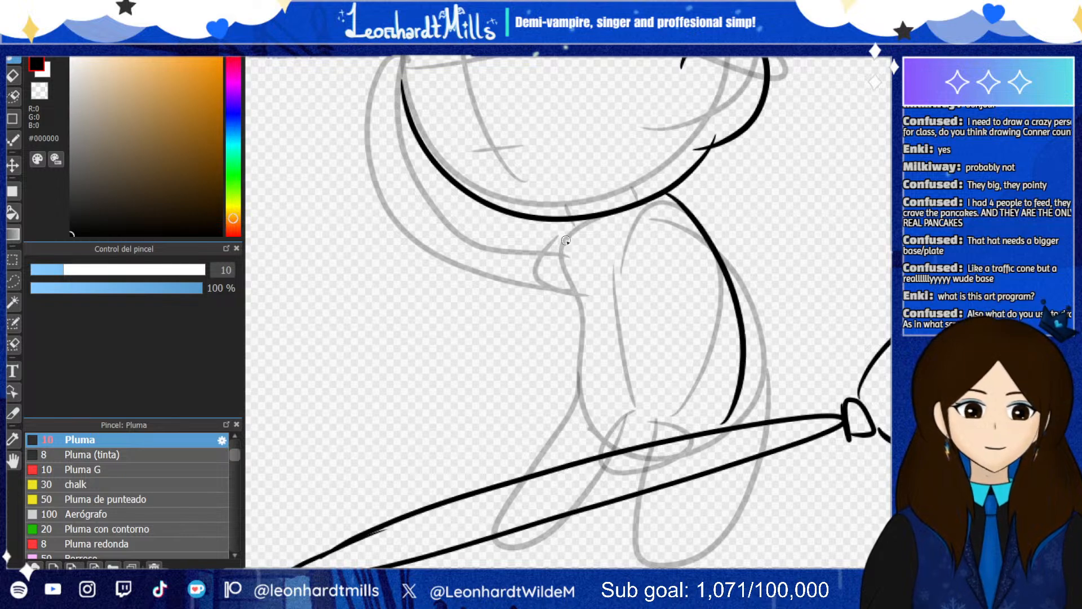
pyautogui.moveTo(560, 221)
pyautogui.mouseDown()
pyautogui.moveTo(536, 238)
pyautogui.moveTo(572, 433)
pyautogui.moveTo(658, 450)
pyautogui.moveTo(733, 380)
pyautogui.mouseUp()
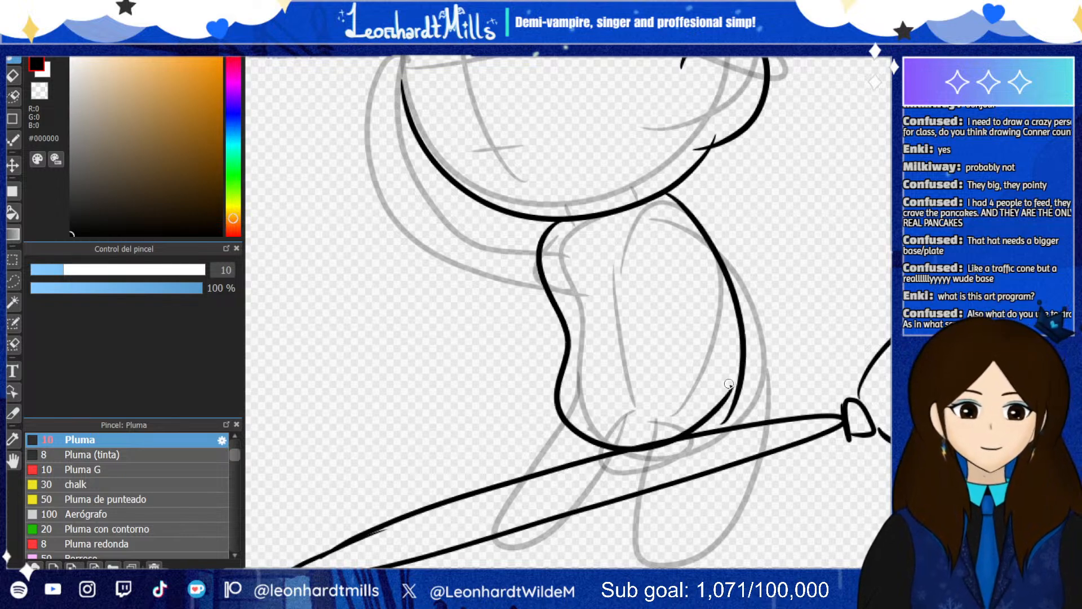
pyautogui.hotkey('ctrl', 'z')
pyautogui.moveTo(565, 229)
pyautogui.mouseDown()
pyautogui.moveTo(547, 304)
pyautogui.moveTo(582, 447)
pyautogui.moveTo(675, 458)
pyautogui.moveTo(741, 403)
pyautogui.moveTo(742, 361)
pyautogui.mouseUp()
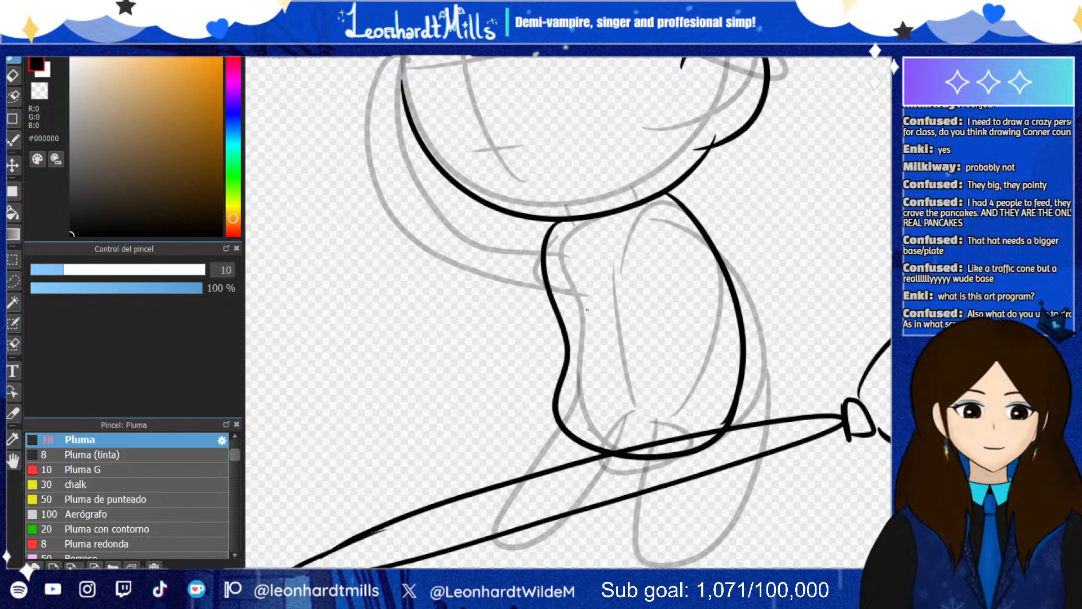
# Try replacing the pinched-waist torso with a straighter-sided outline that has a rounded bottom over the broomstick
pyautogui.hotkey('ctrl', 'z')
pyautogui.moveTo(576, 221)
pyautogui.mouseDown()
pyautogui.moveTo(550, 446)
pyautogui.moveTo(773, 391)
pyautogui.mouseUp()
pyautogui.moveTo(787, 324)
pyautogui.mouseDown()
pyautogui.moveTo(681, 200)
pyautogui.moveTo(654, 213)
pyautogui.mouseUp()
pyautogui.hotkey('ctrl', 'z')
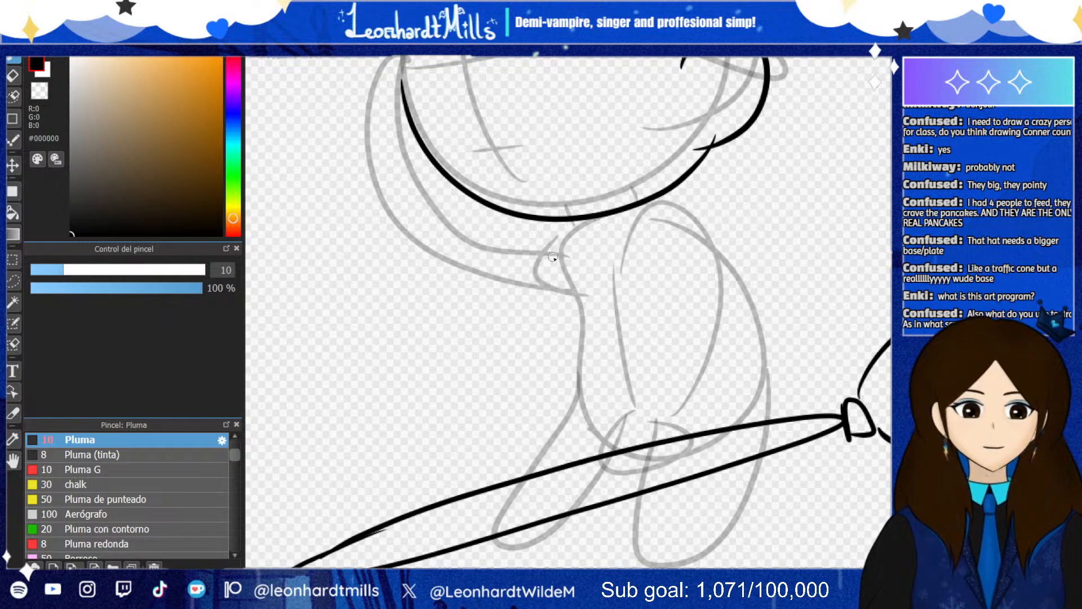
pyautogui.moveTo(554, 236)
pyautogui.mouseDown()
pyautogui.moveTo(635, 456)
pyautogui.moveTo(728, 430)
pyautogui.moveTo(757, 387)
pyautogui.moveTo(752, 292)
pyautogui.moveTo(721, 208)
pyautogui.moveTo(692, 186)
pyautogui.mouseUp()
pyautogui.scroll(-3, 678, 184)
pyautogui.scroll(4, 678, 178)
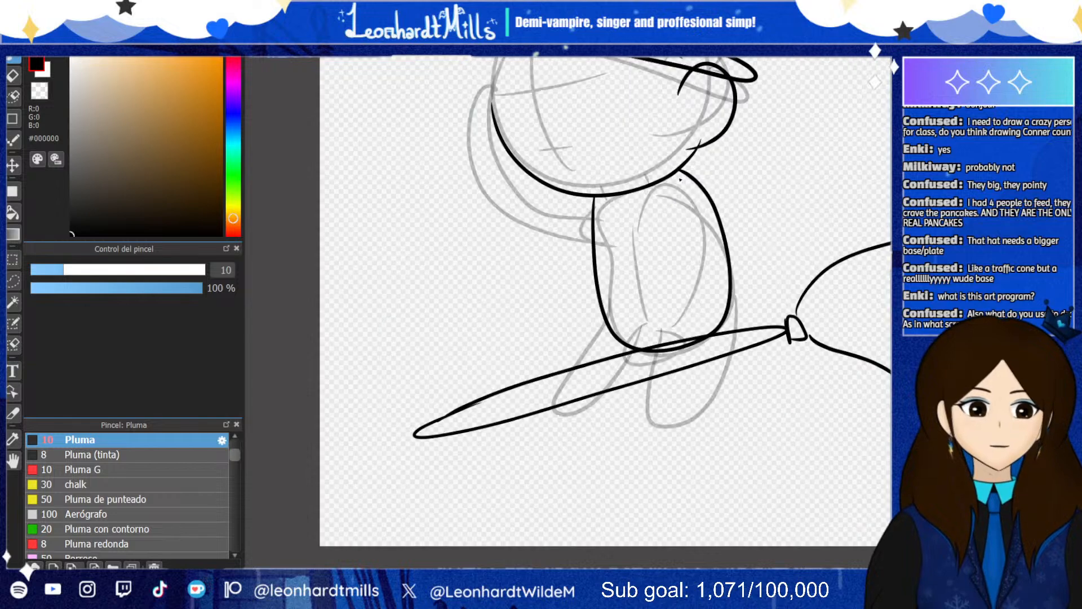
pyautogui.scroll(-3, 573, 320)
pyautogui.scroll(3, 572, 377)
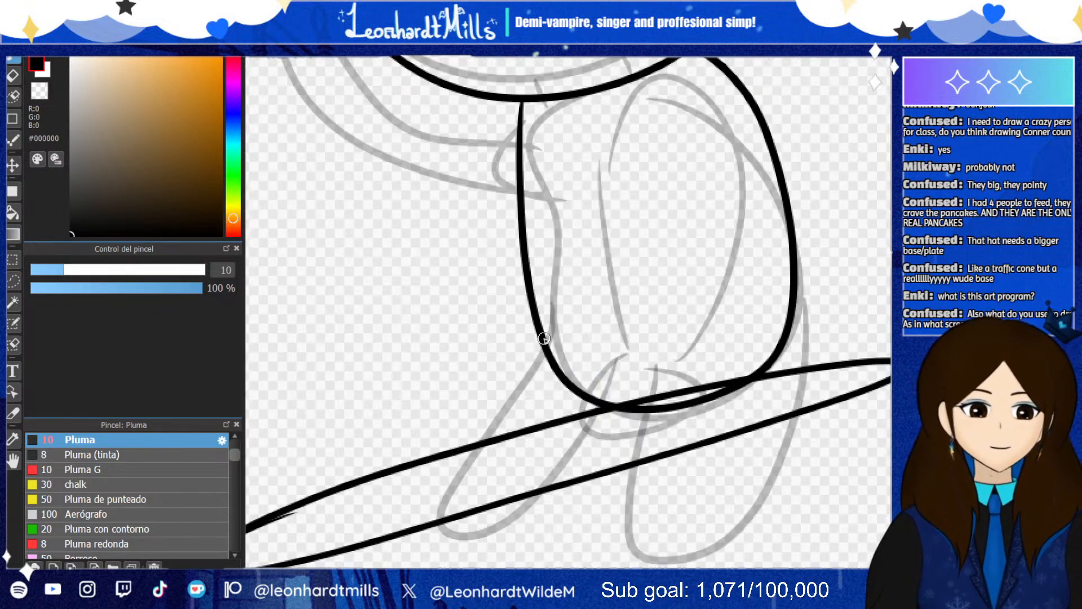
# Try a flared shoulder line and new side strokes over the straight-sided torso, and undo them
pyautogui.moveTo(488, 112)
pyautogui.mouseDown()
pyautogui.moveTo(525, 287)
pyautogui.moveTo(625, 401)
pyautogui.mouseUp()
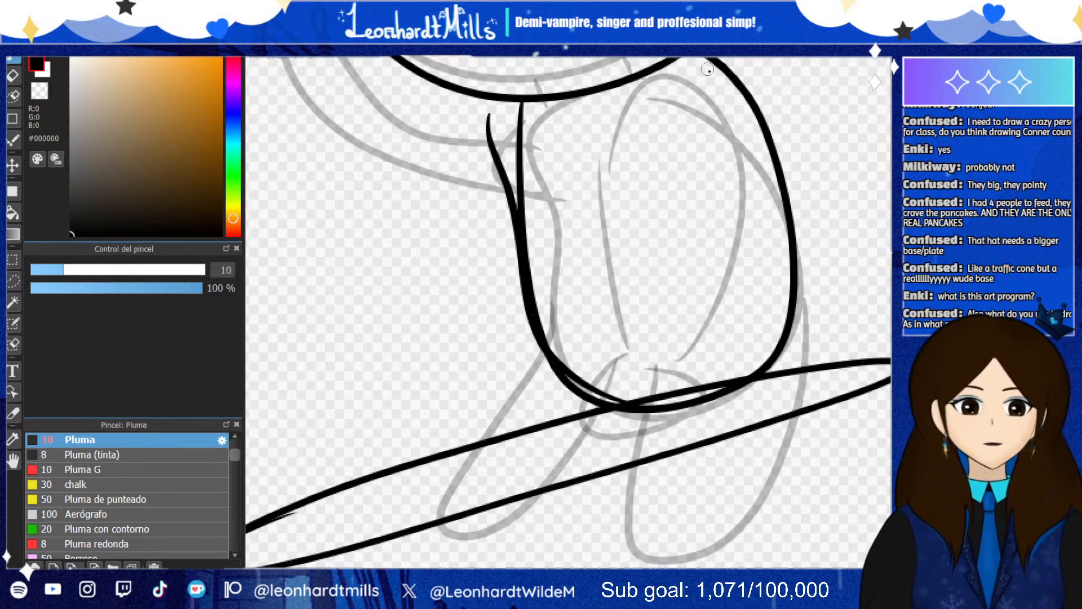
pyautogui.moveTo(721, 59); pyautogui.dragTo(789, 179)
pyautogui.moveTo(762, 346); pyautogui.dragTo(662, 392)
pyautogui.hotkey('ctrl', 'z')
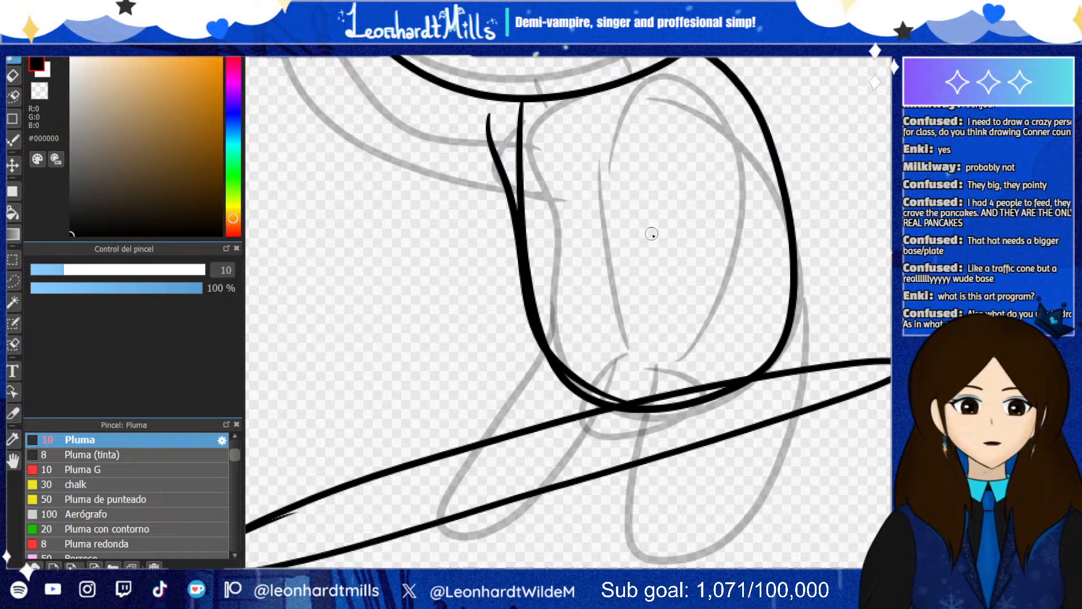
pyautogui.hotkey('ctrl', 'z')
# Discard the straight-sided torso and restore the earlier outline with the pinched waist
pyautogui.scroll(-1, 620, 189)
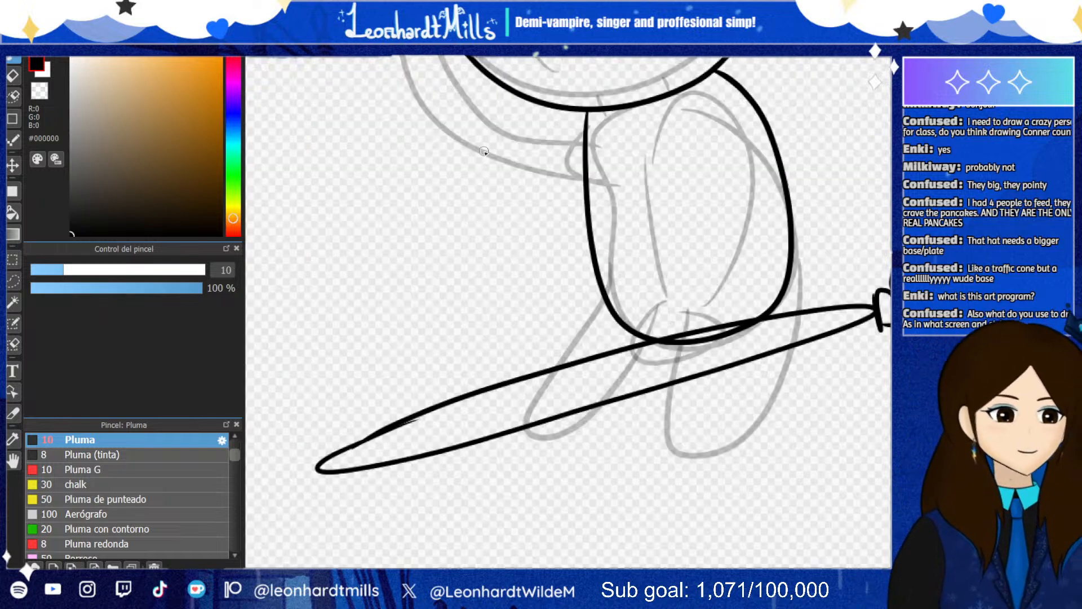
pyautogui.hotkey('ctrl', 'z')
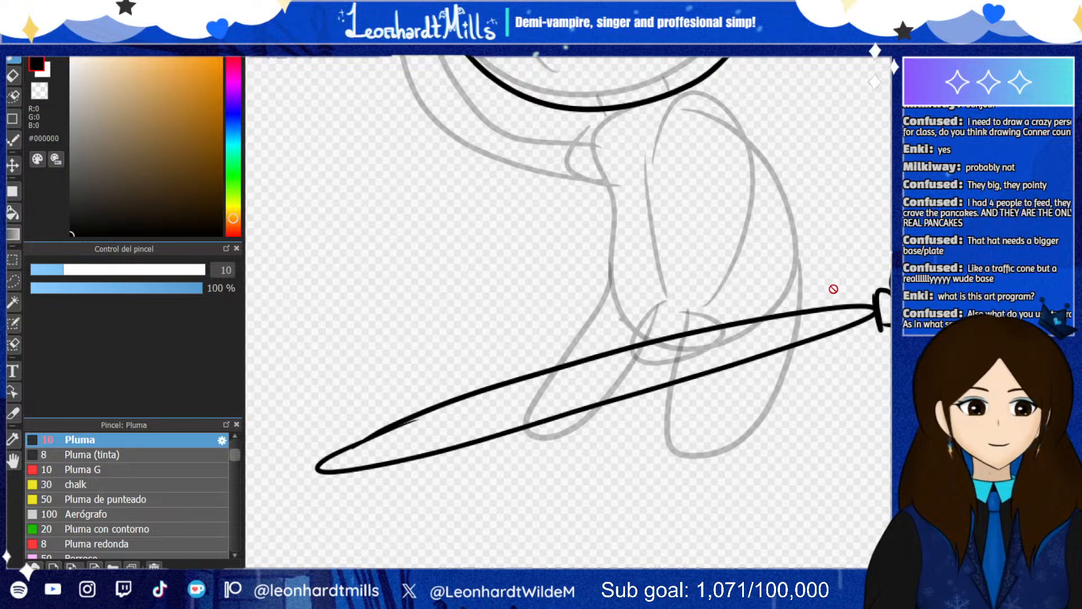
pyautogui.hotkey('ctrl', 'y')
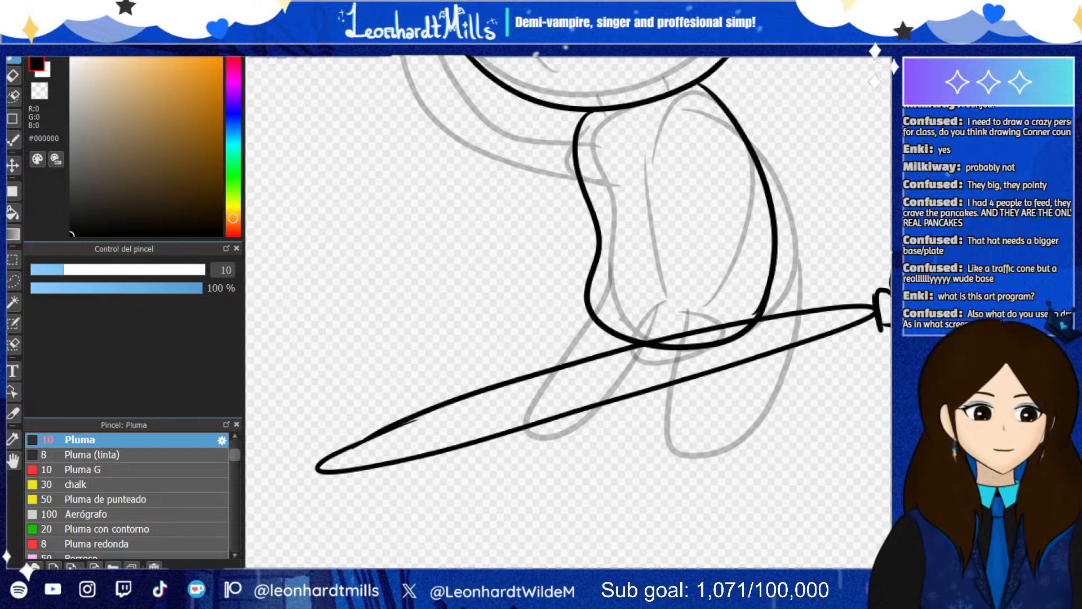
pyautogui.scroll(-3, 665, 153)
pyautogui.scroll(3, 686, 147)
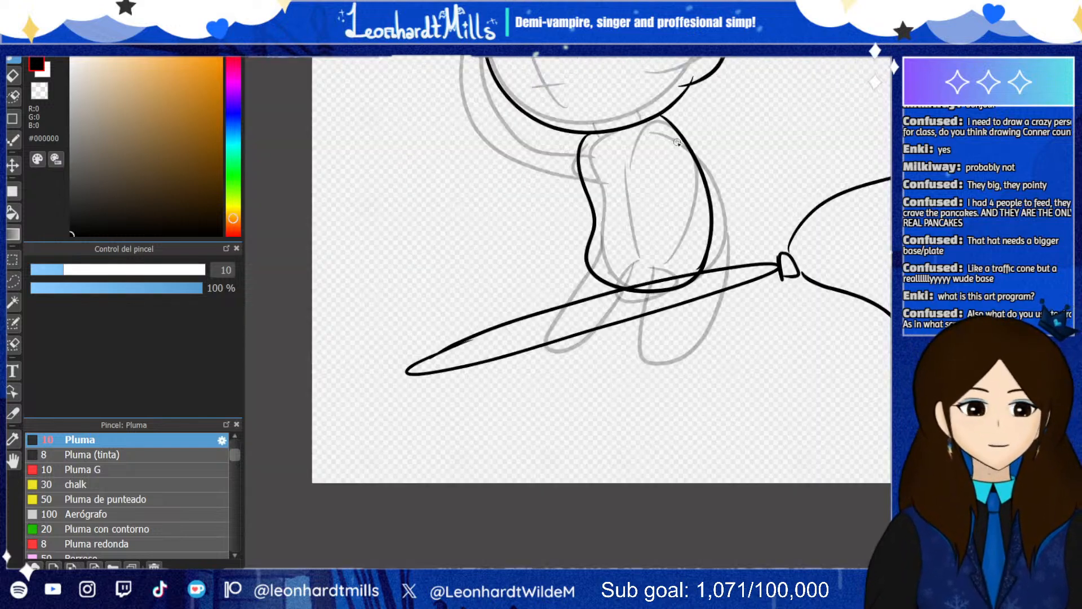
pyautogui.scroll(1, 589, 164)
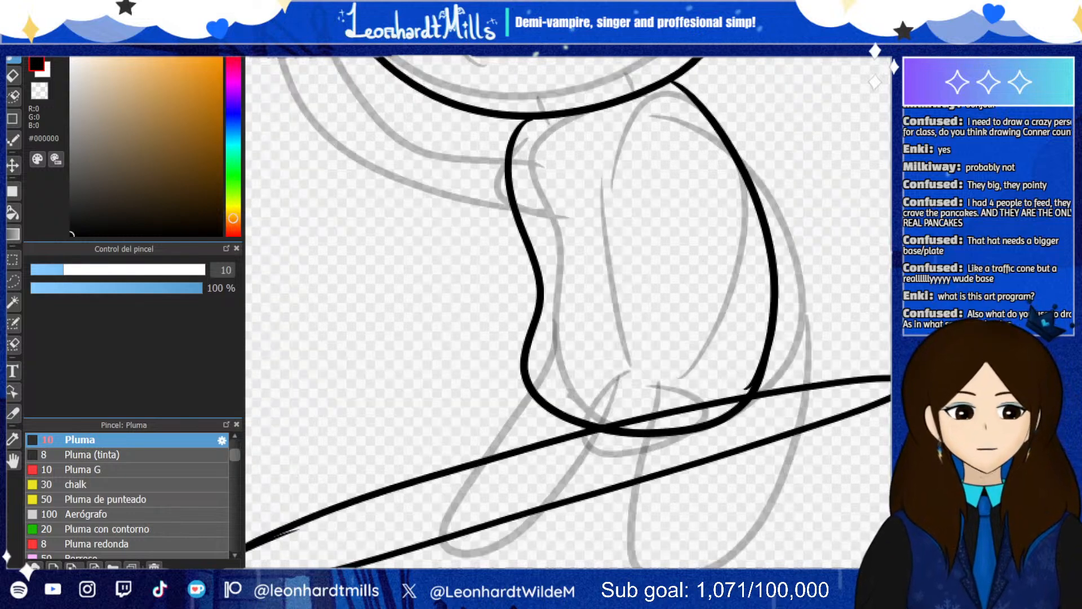
pyautogui.scroll(-3, 625, 339)
pyautogui.scroll(2, 621, 339)
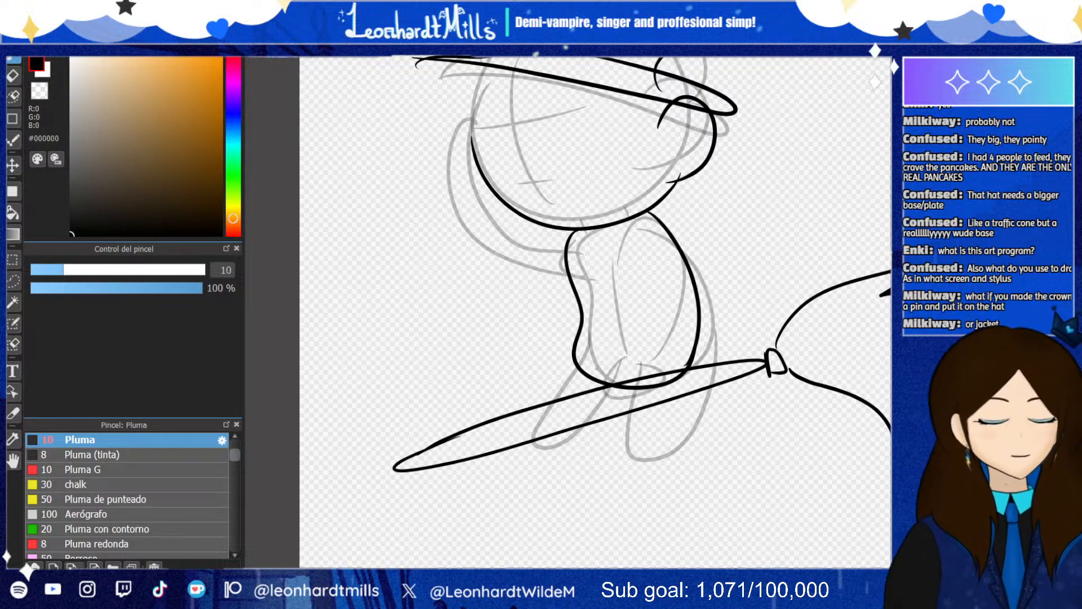
# Ink the far leg reaching forward from the hips over the broomstick, ending in a wide, blunt foot
pyautogui.scroll(-2, 672, 476)
pyautogui.scroll(2, 656, 364)
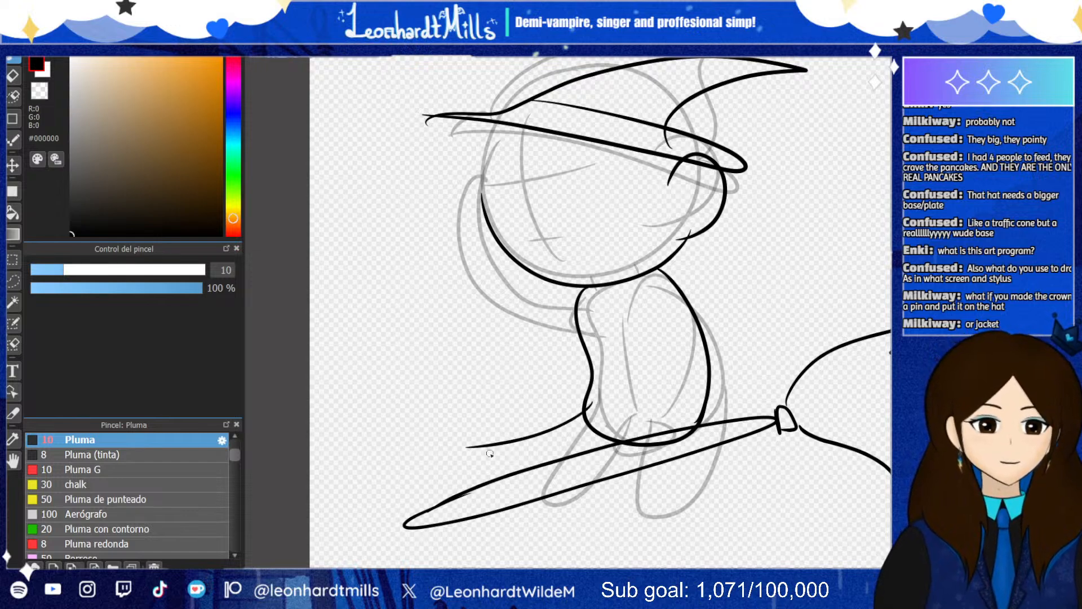
pyautogui.moveTo(586, 401)
pyautogui.mouseDown()
pyautogui.moveTo(486, 436)
pyautogui.moveTo(482, 457)
pyautogui.moveTo(513, 484)
pyautogui.moveTo(543, 484)
pyautogui.moveTo(615, 433)
pyautogui.mouseUp()
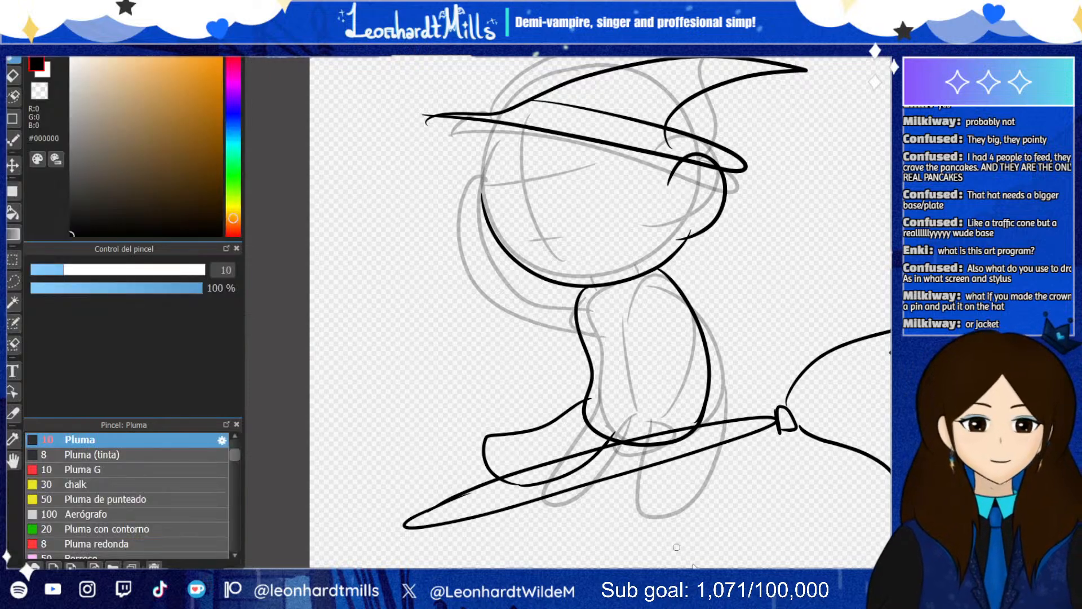
# Ink the near leg hanging below the broomstick with a rounded forward-pointing foot, redrawing it shorter over the sketched leg
pyautogui.moveTo(647, 416)
pyautogui.mouseDown()
pyautogui.moveTo(574, 535)
pyautogui.moveTo(612, 562)
pyautogui.moveTo(644, 566)
pyautogui.moveTo(684, 525)
pyautogui.moveTo(699, 414)
pyautogui.mouseUp()
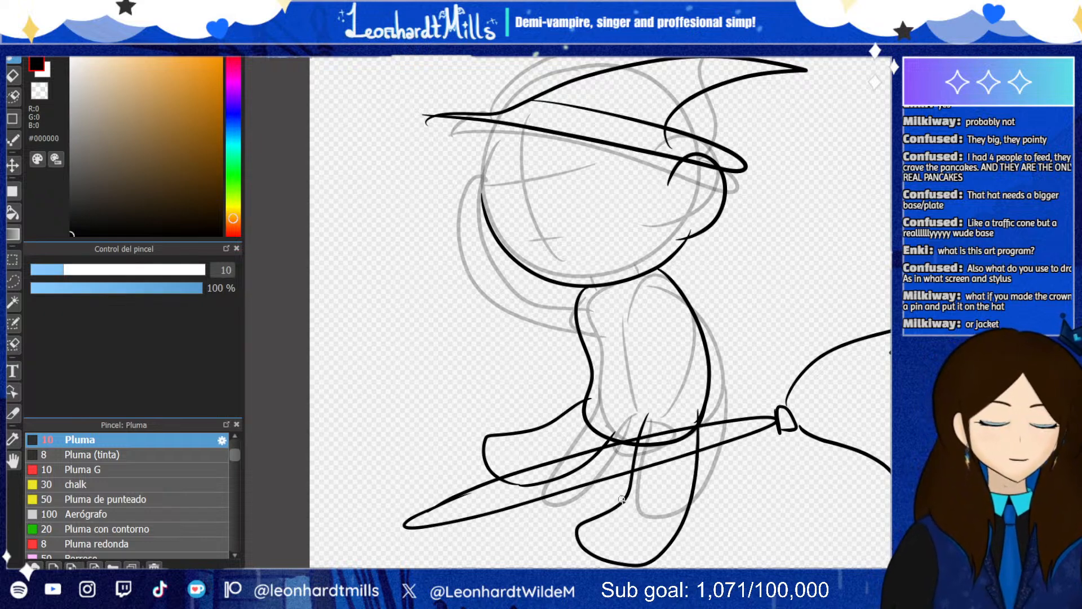
pyautogui.hotkey('ctrl', 'z')
pyautogui.moveTo(652, 422)
pyautogui.mouseDown()
pyautogui.moveTo(595, 498)
pyautogui.moveTo(597, 534)
pyautogui.moveTo(656, 537)
pyautogui.moveTo(684, 525)
pyautogui.moveTo(692, 426)
pyautogui.moveTo(603, 502)
pyautogui.moveTo(584, 533)
pyautogui.moveTo(639, 546)
pyautogui.moveTo(666, 522)
pyautogui.moveTo(703, 449)
pyautogui.moveTo(707, 411)
pyautogui.mouseUp()
pyautogui.hotkey('ctrl', 'z')
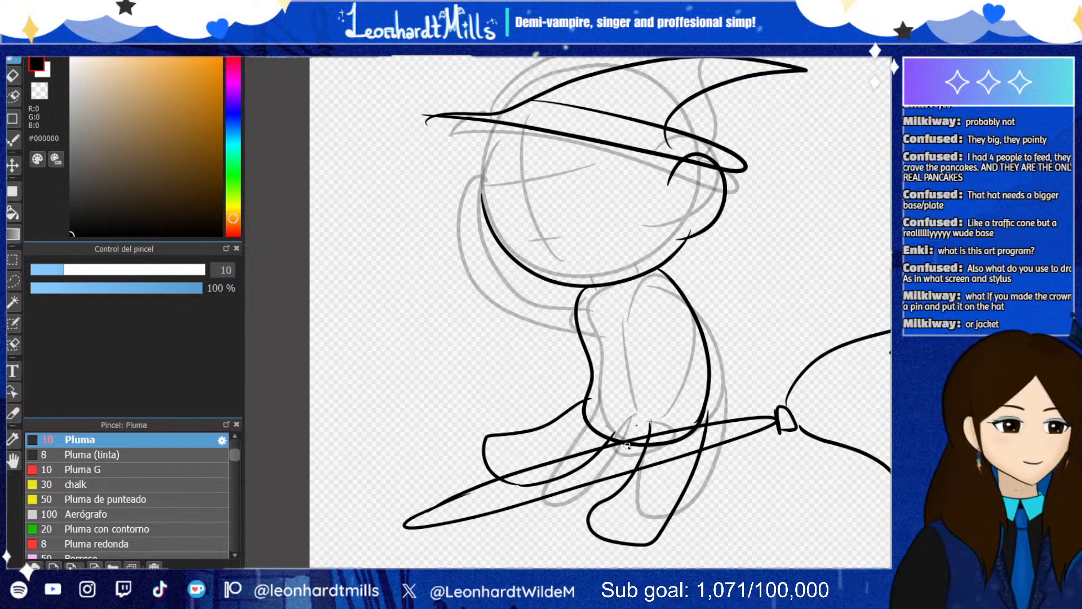
pyautogui.hotkey('ctrl', 'z')
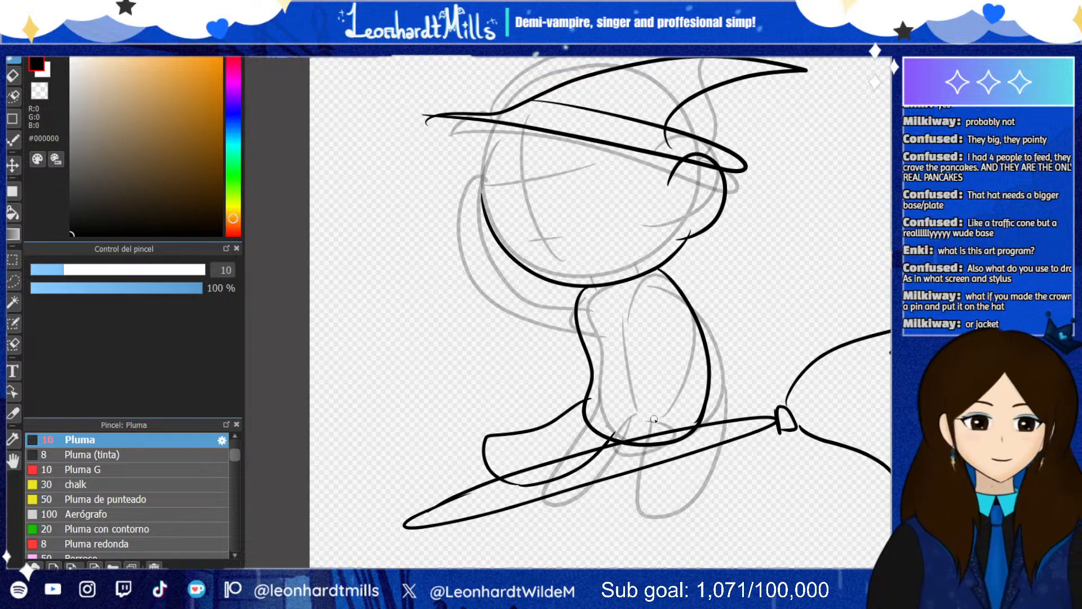
pyautogui.moveTo(651, 416)
pyautogui.mouseDown()
pyautogui.moveTo(613, 495)
pyautogui.moveTo(630, 527)
pyautogui.moveTo(680, 521)
pyautogui.moveTo(692, 406)
pyautogui.mouseUp()
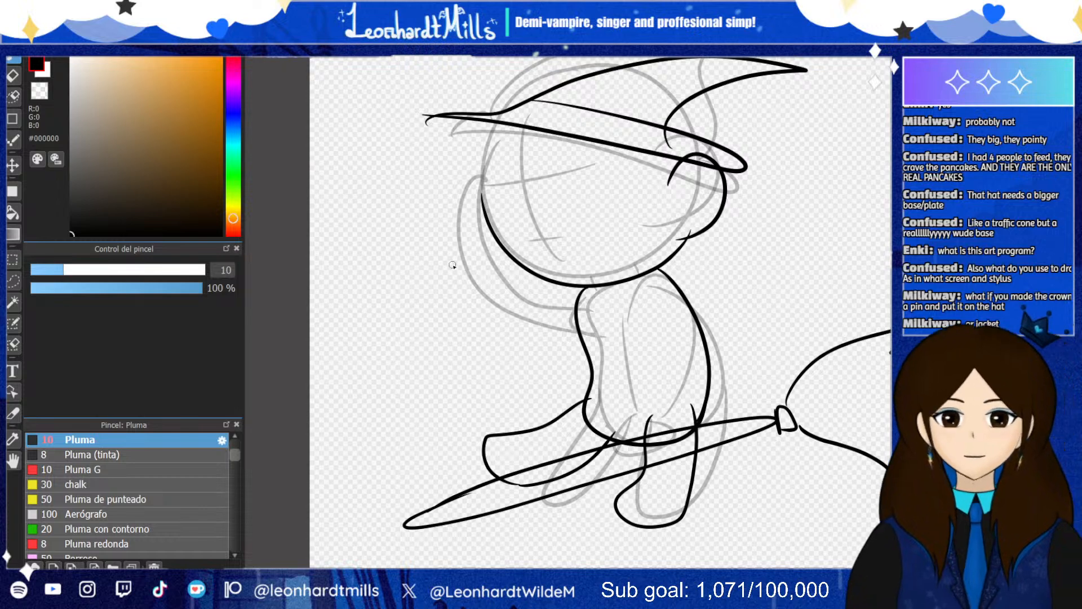
# Lasso the hanging leg, stretch it slightly wider with a transform, and clear the selection
pyautogui.click(13, 280)
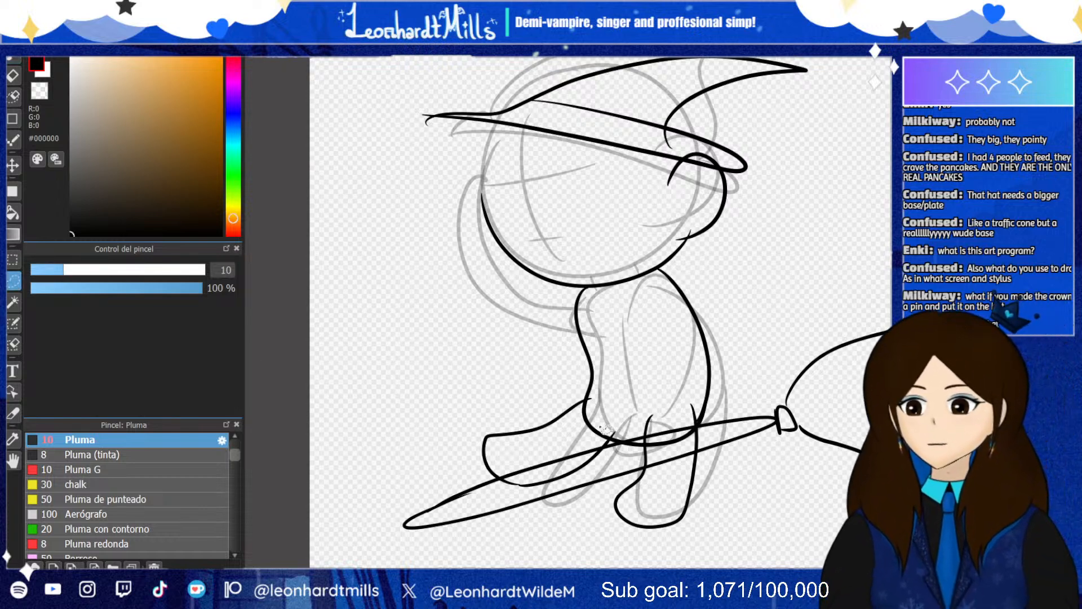
pyautogui.moveTo(638, 404)
pyautogui.mouseDown()
pyautogui.moveTo(613, 539)
pyautogui.moveTo(721, 514)
pyautogui.moveTo(694, 400)
pyautogui.moveTo(629, 405)
pyautogui.mouseUp()
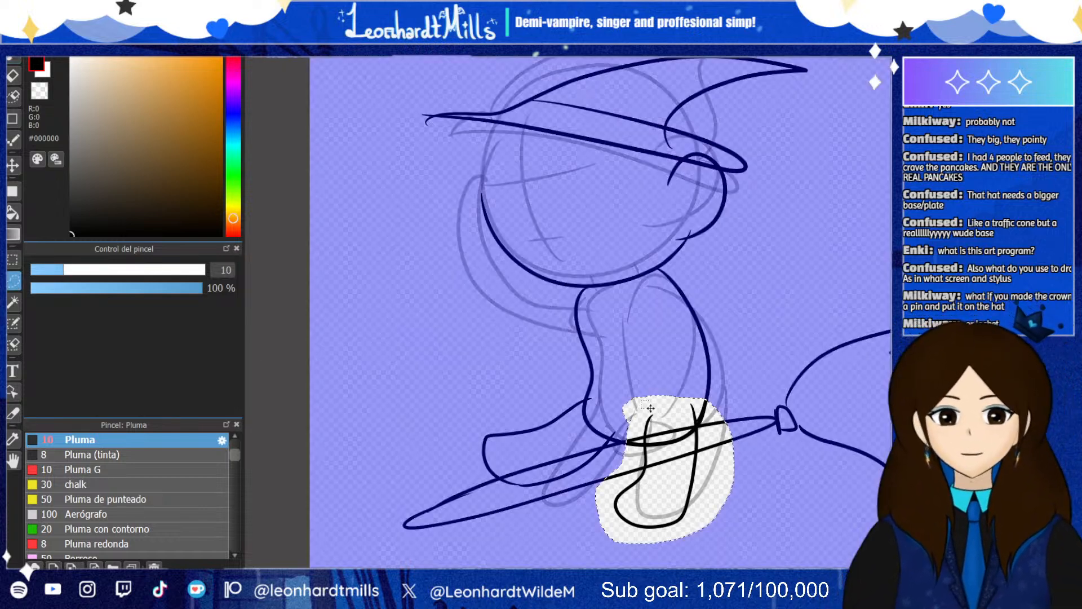
pyautogui.hotkey('ctrl', 't')
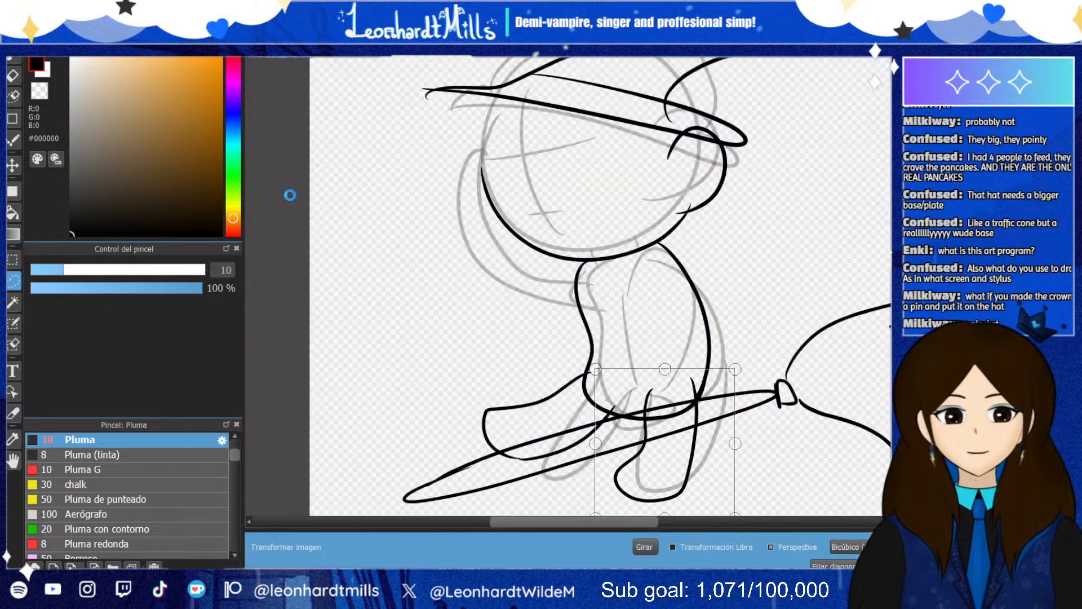
pyautogui.moveTo(735, 444); pyautogui.dragTo(742, 444)
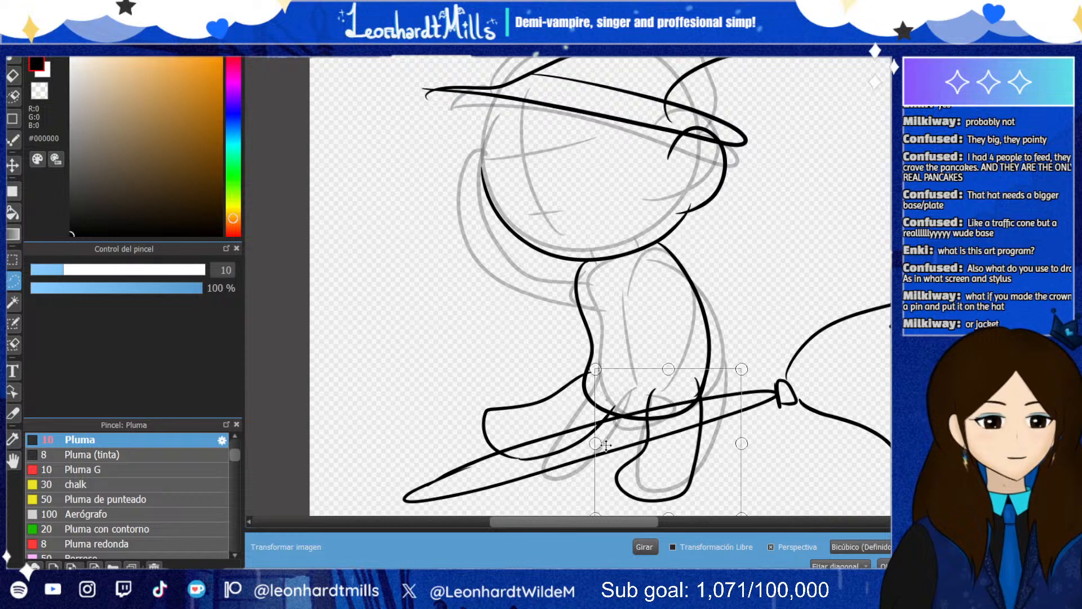
pyautogui.moveTo(596, 443); pyautogui.dragTo(594, 443)
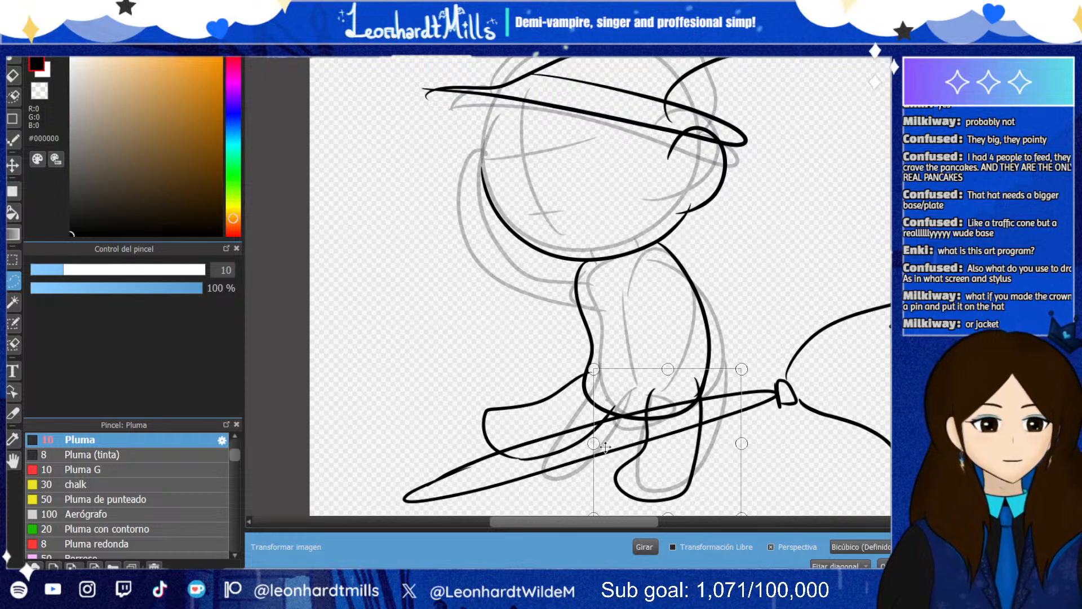
pyautogui.press('Return')
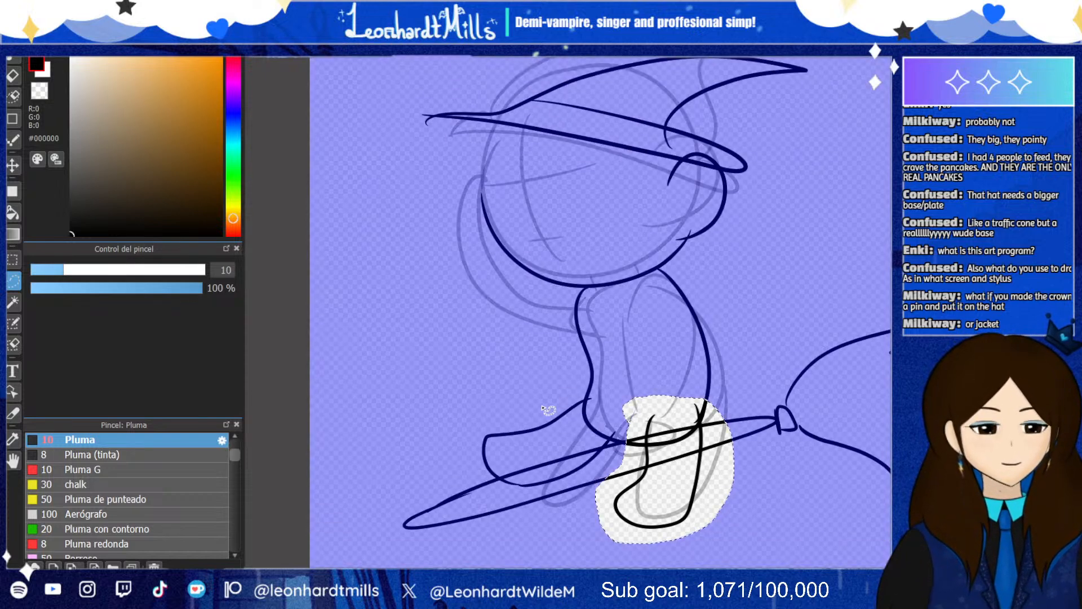
pyautogui.hotkey('ctrl', 'd')
# Erase the front line of the hanging leg between the hip and the foot
pyautogui.click(11, 81)
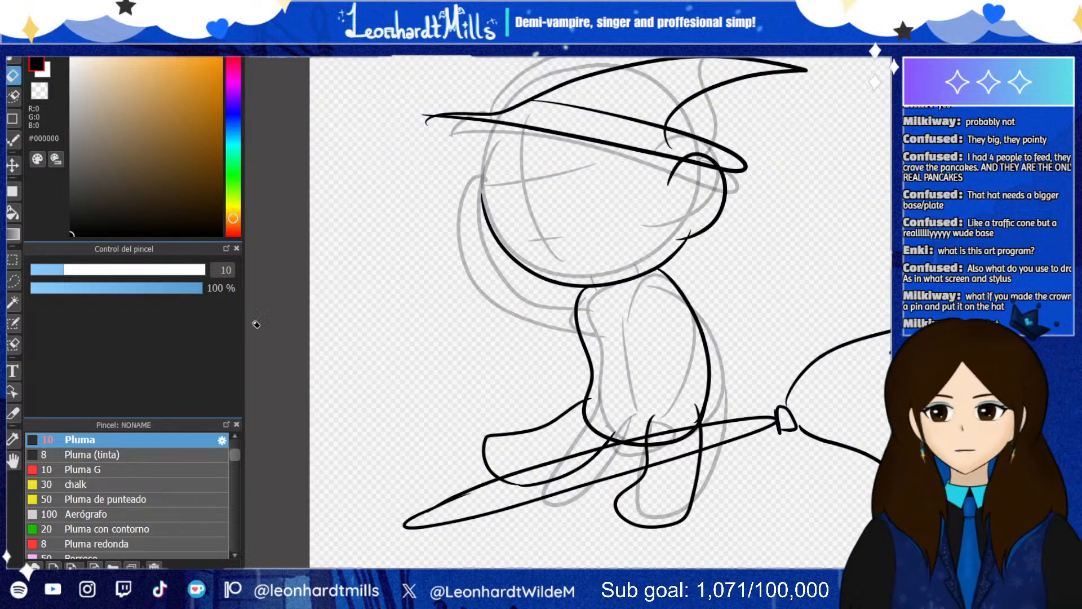
pyautogui.scroll(2, 716, 500)
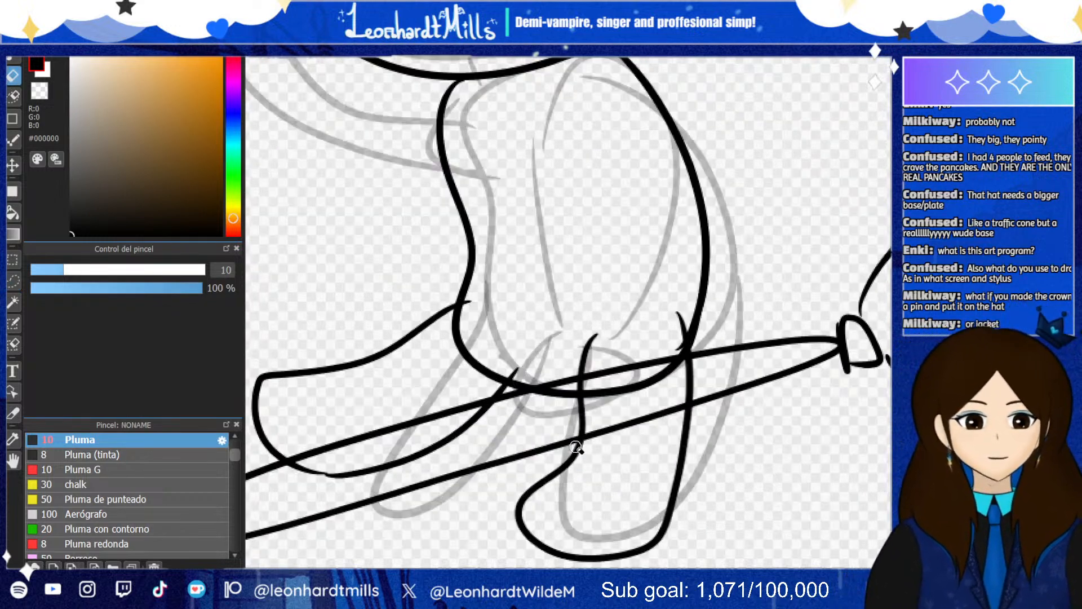
pyautogui.moveTo(577, 452)
pyautogui.mouseDown()
pyautogui.moveTo(567, 473)
pyautogui.moveTo(547, 474)
pyautogui.moveTo(568, 465)
pyautogui.moveTo(557, 483)
pyautogui.moveTo(570, 455)
pyautogui.mouseUp()
pyautogui.moveTo(593, 418)
pyautogui.mouseDown()
pyautogui.moveTo(555, 407)
pyautogui.moveTo(607, 417)
pyautogui.moveTo(552, 402)
pyautogui.moveTo(610, 398)
pyautogui.moveTo(551, 384)
pyautogui.moveTo(598, 379)
pyautogui.moveTo(555, 366)
pyautogui.moveTo(597, 368)
pyautogui.moveTo(551, 356)
pyautogui.mouseUp()
# Redraw the hanging leg's front line with the Pluma brush as a smooth curve joining the hip to the foot
pyautogui.click(13, 72)
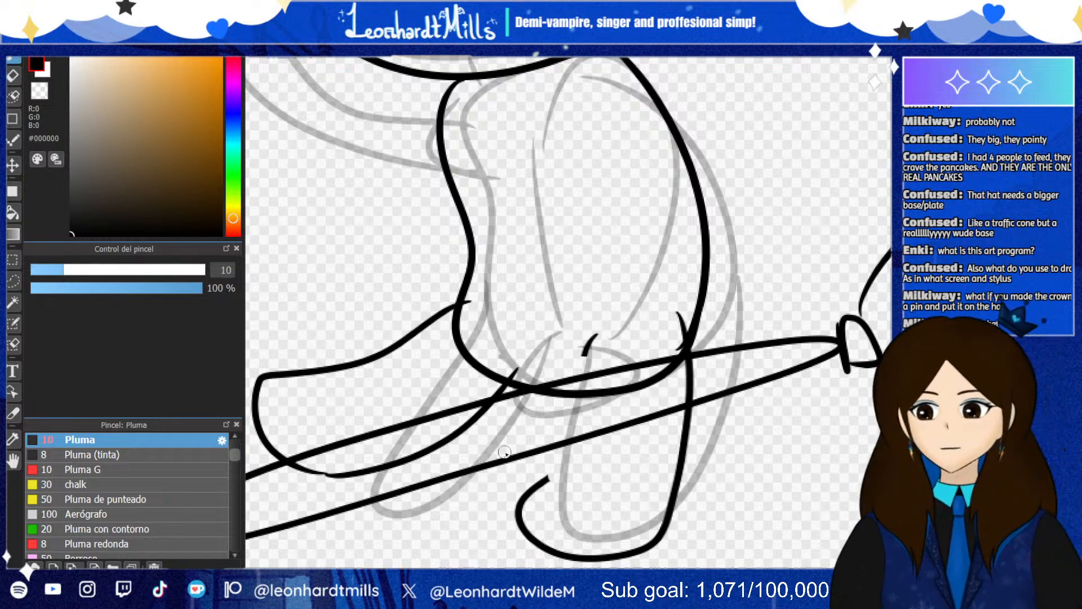
pyautogui.moveTo(547, 478)
pyautogui.mouseDown()
pyautogui.moveTo(586, 401)
pyautogui.moveTo(589, 348)
pyautogui.moveTo(549, 462)
pyautogui.mouseUp()
pyautogui.hotkey('ctrl', 'z')
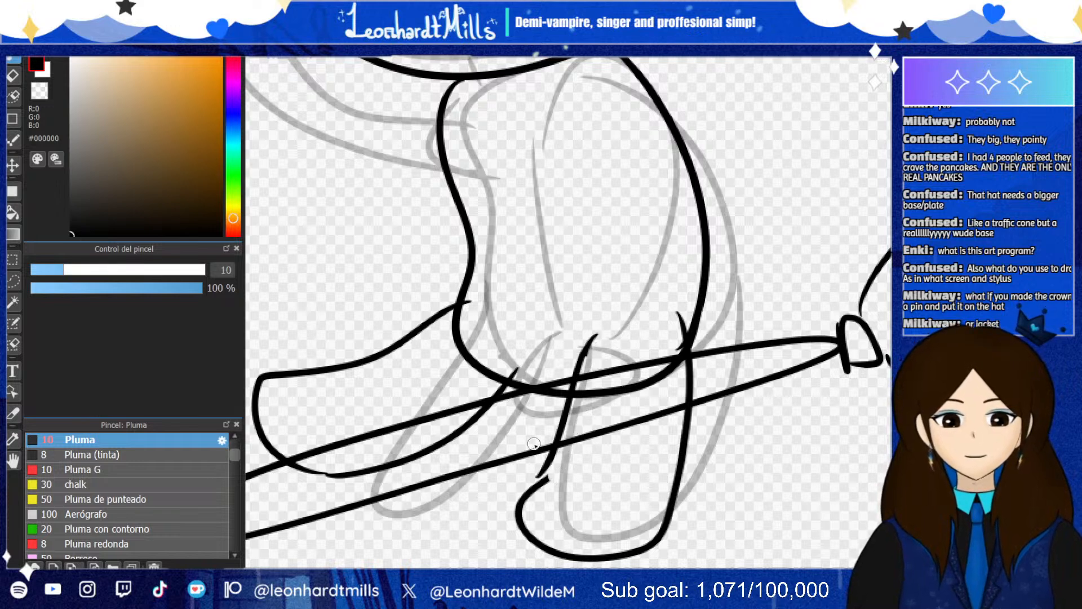
pyautogui.hotkey('ctrl', 'z')
pyautogui.moveTo(581, 384)
pyautogui.mouseDown()
pyautogui.moveTo(537, 482)
pyautogui.moveTo(563, 470)
pyautogui.mouseUp()
pyautogui.hotkey('ctrl', 'z')
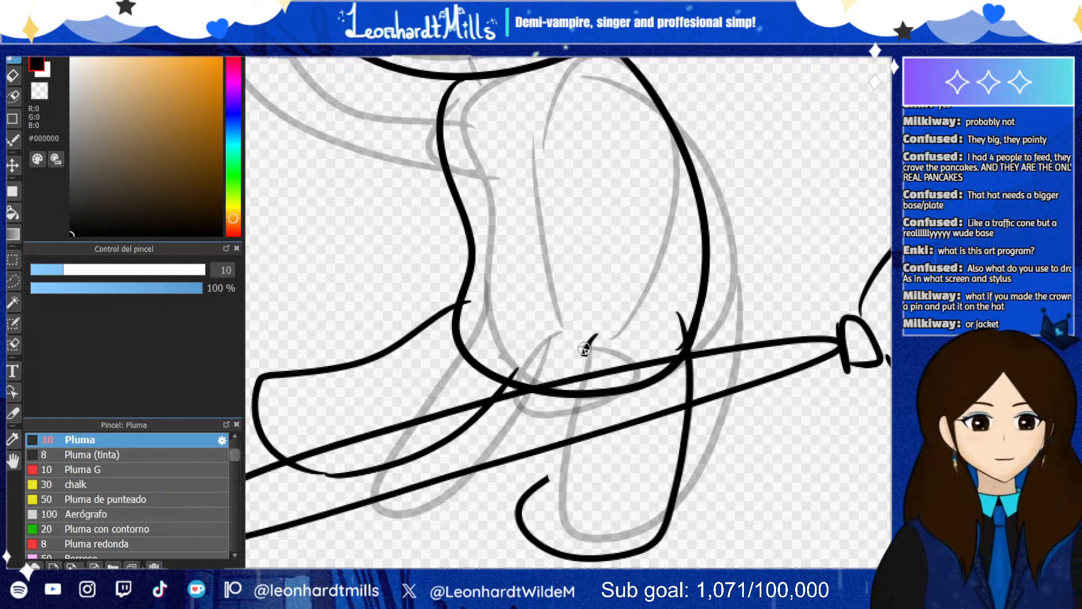
pyautogui.moveTo(595, 337)
pyautogui.mouseDown()
pyautogui.moveTo(541, 493)
pyautogui.moveTo(578, 406)
pyautogui.moveTo(587, 354)
pyautogui.mouseUp()
pyautogui.hotkey('ctrl', 'z')
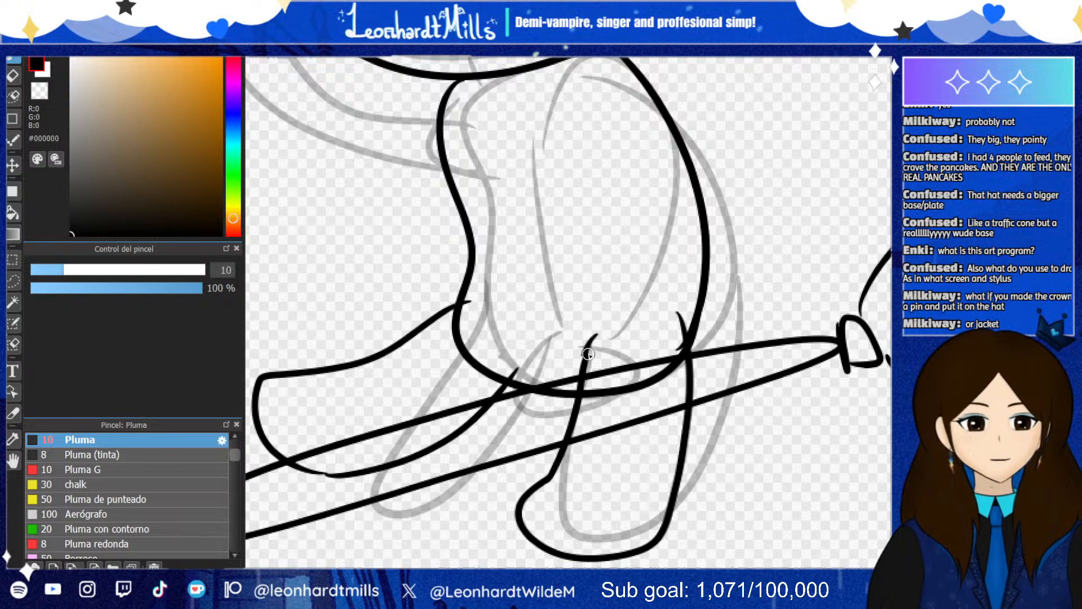
pyautogui.scroll(-3, 626, 219)
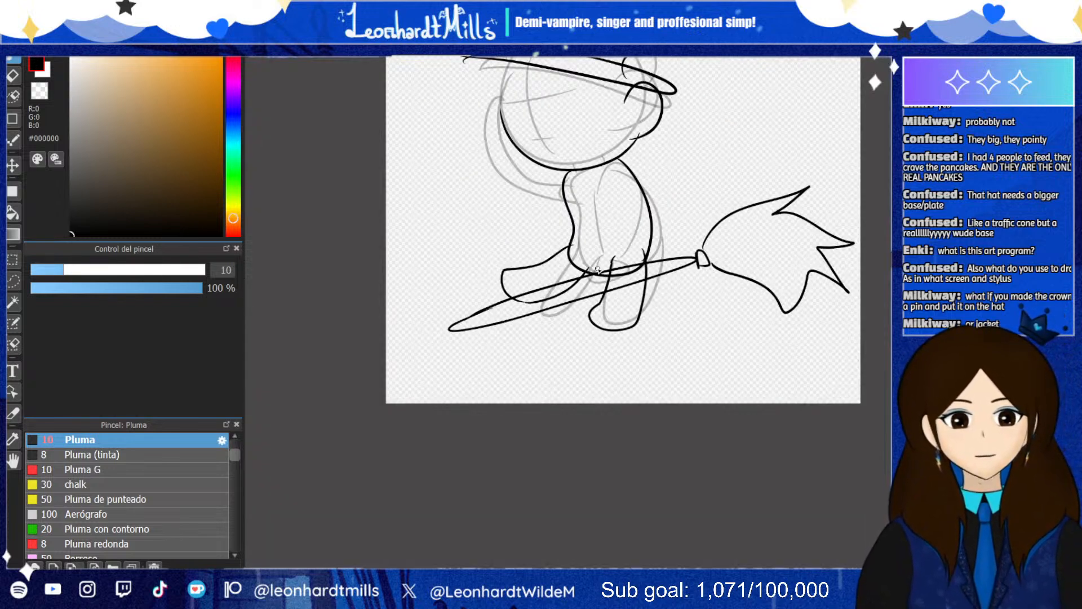
# Erase the hooked upper end of the hanging leg's front line just above the broomstick
pyautogui.scroll(6, 597, 269)
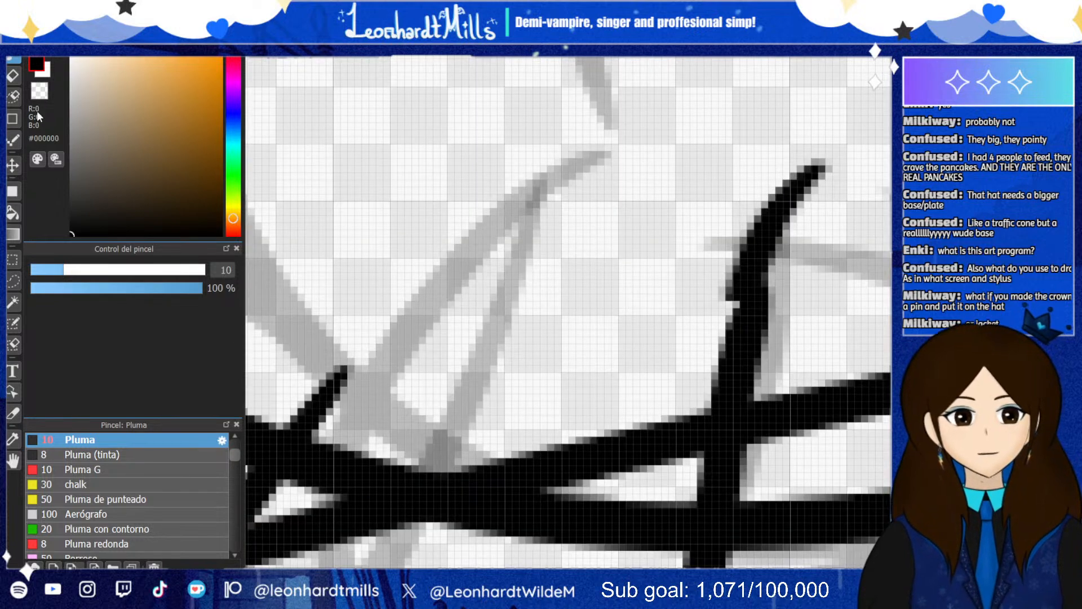
pyautogui.click(13, 75)
pyautogui.scroll(-3, 515, 321)
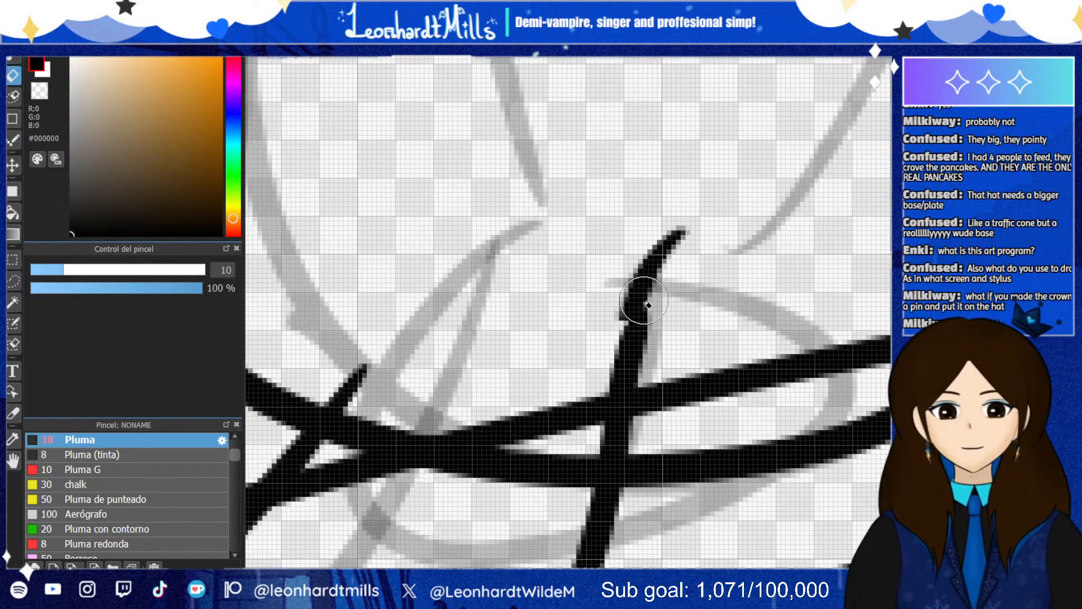
pyautogui.moveTo(644, 300)
pyautogui.mouseDown()
pyautogui.moveTo(681, 310)
pyautogui.moveTo(631, 311)
pyautogui.mouseUp()
pyautogui.moveTo(688, 217)
pyautogui.mouseDown()
pyautogui.moveTo(638, 279)
pyautogui.moveTo(677, 231)
pyautogui.mouseUp()
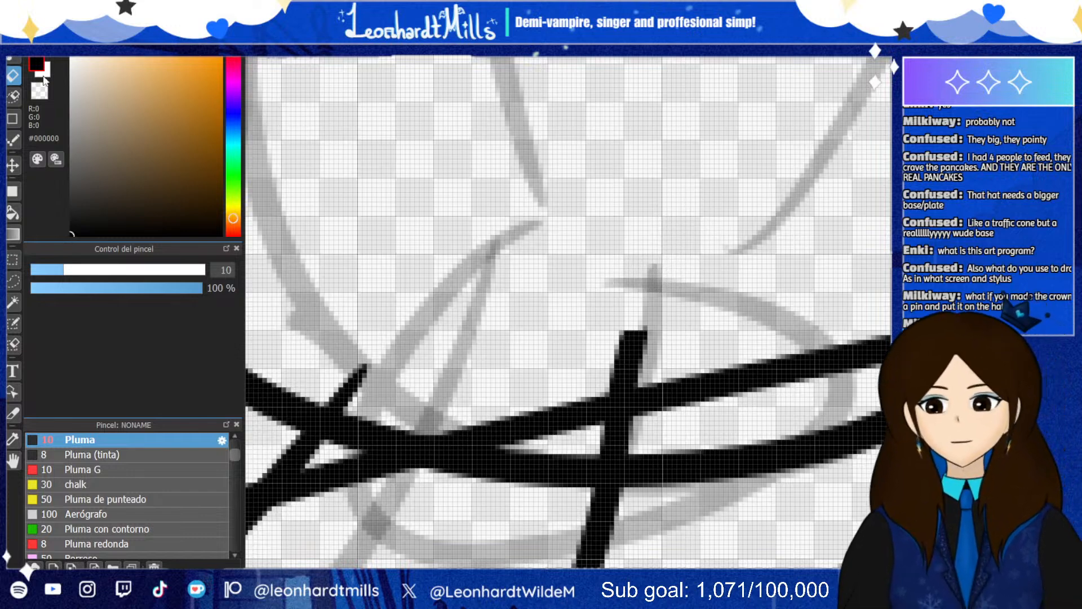
# Redraw the upper end of the hanging leg's front line with the Pluma brush as a short, smoothly tapering stroke
pyautogui.press('b')
pyautogui.moveTo(634, 316); pyautogui.dragTo(678, 254)
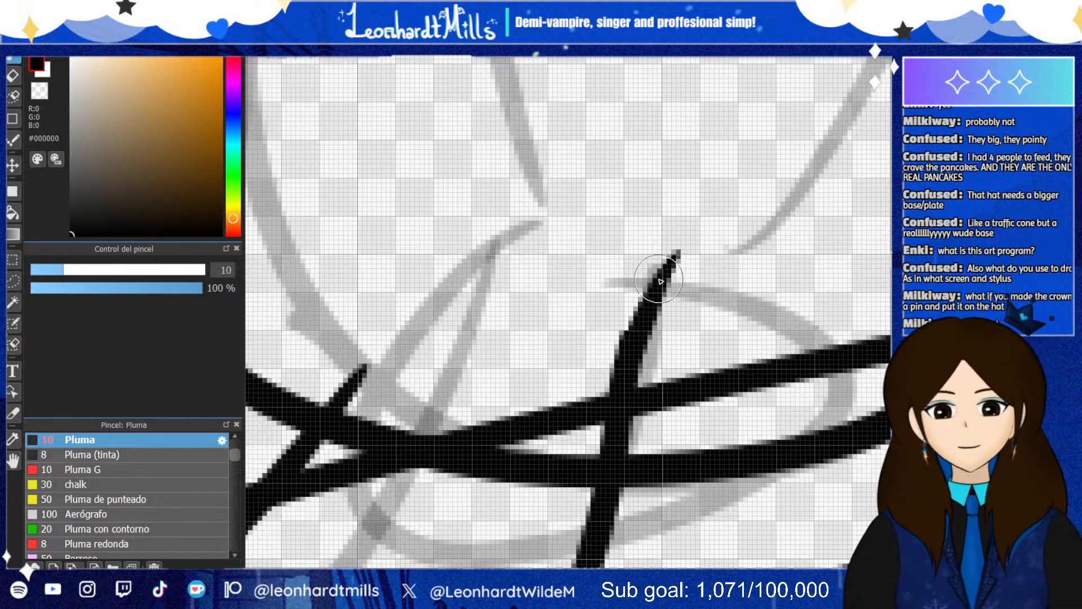
pyautogui.hotkey('ctrl', 'z')
pyautogui.moveTo(625, 357); pyautogui.dragTo(653, 239)
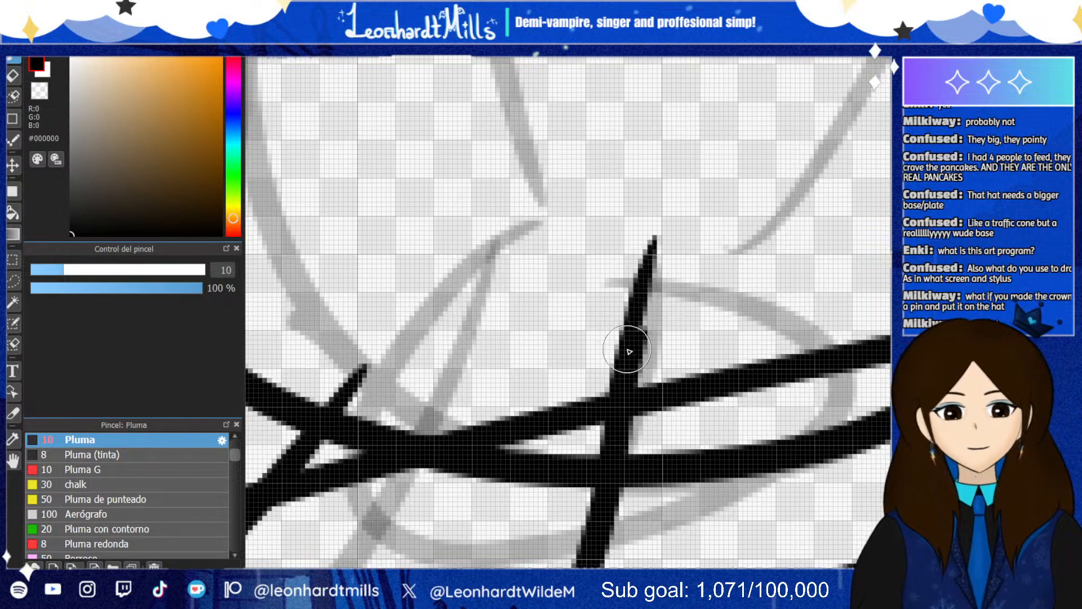
pyautogui.hotkey('ctrl', 'z')
pyautogui.moveTo(630, 352); pyautogui.dragTo(671, 222)
pyautogui.scroll(-5, 658, 189)
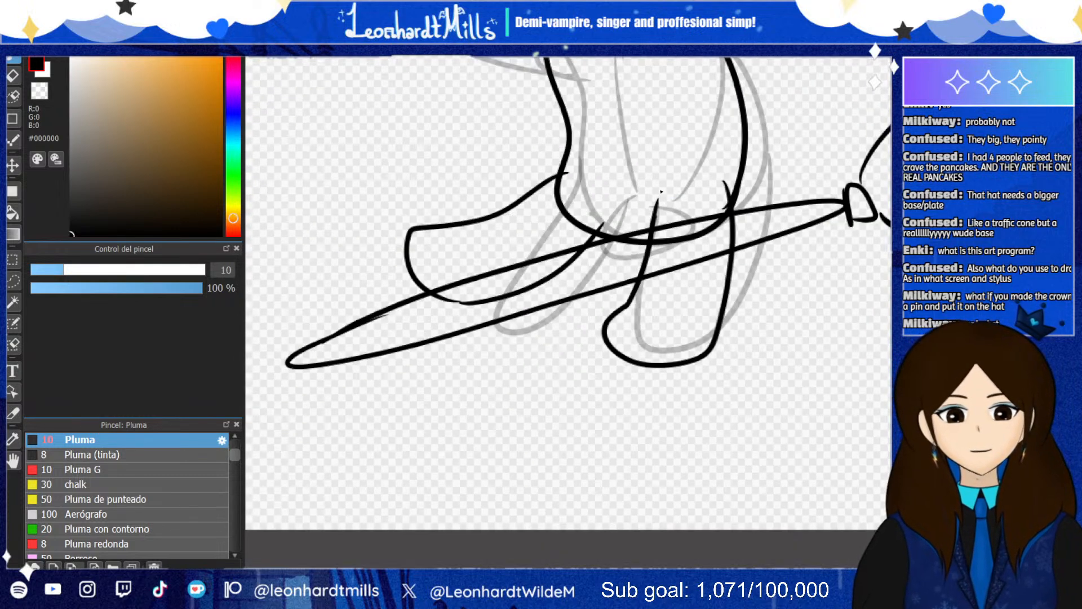
# Try to ink the near arm as a long shape hanging from the shoulder down to the broomstick
pyautogui.scroll(-3, 661, 192)
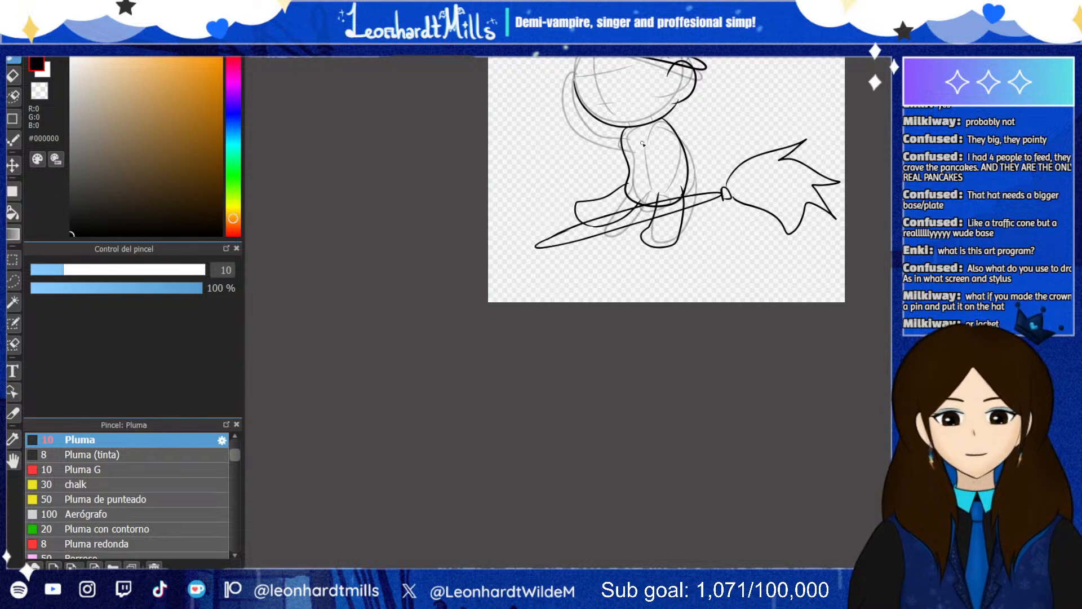
pyautogui.scroll(-2, 643, 143)
pyautogui.scroll(3, 637, 162)
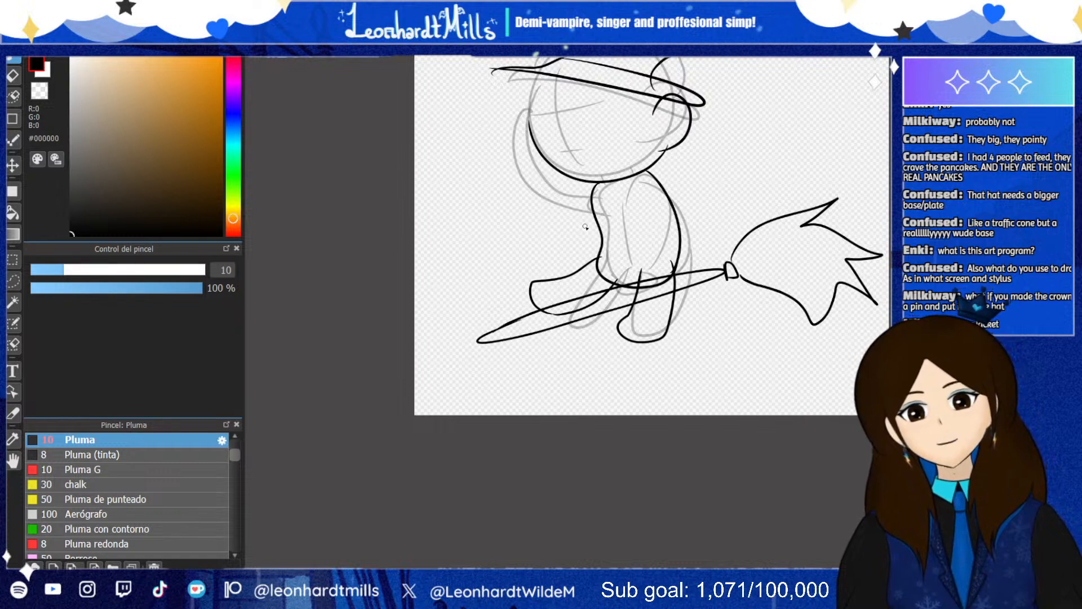
pyautogui.scroll(2, 582, 248)
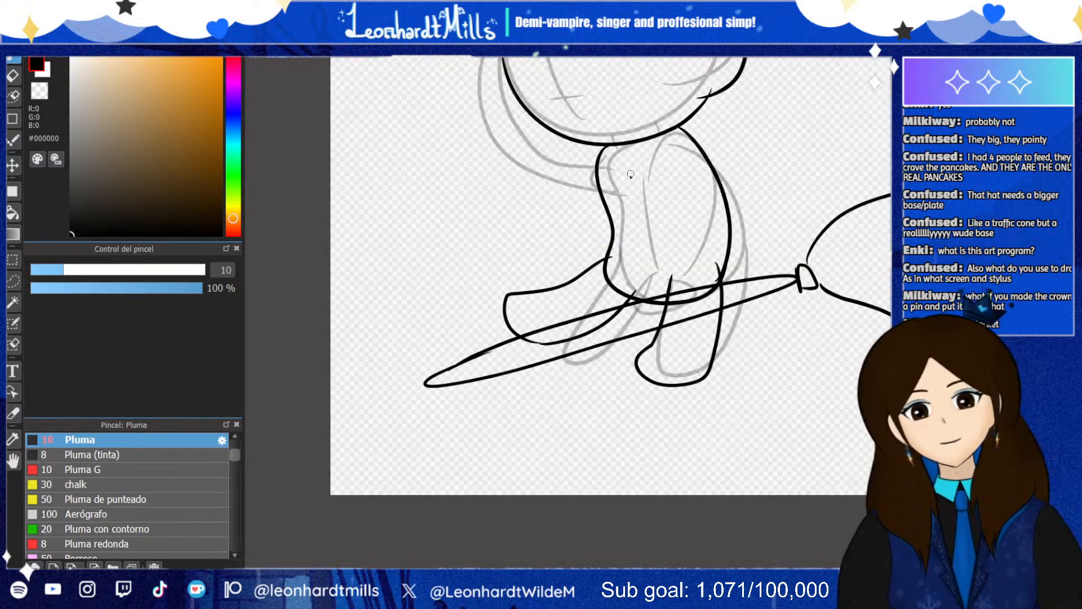
pyautogui.moveTo(679, 131); pyautogui.dragTo(616, 251)
pyautogui.moveTo(671, 274); pyautogui.dragTo(692, 134)
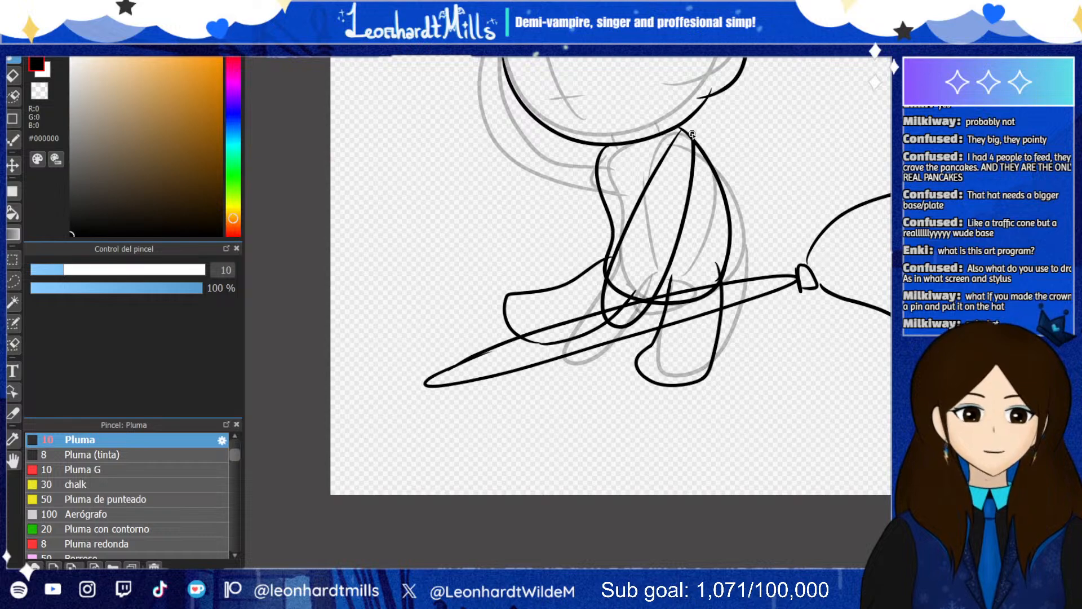
pyautogui.hotkey('ctrl', 'z')
pyautogui.hotkey('ctrl', 'z')
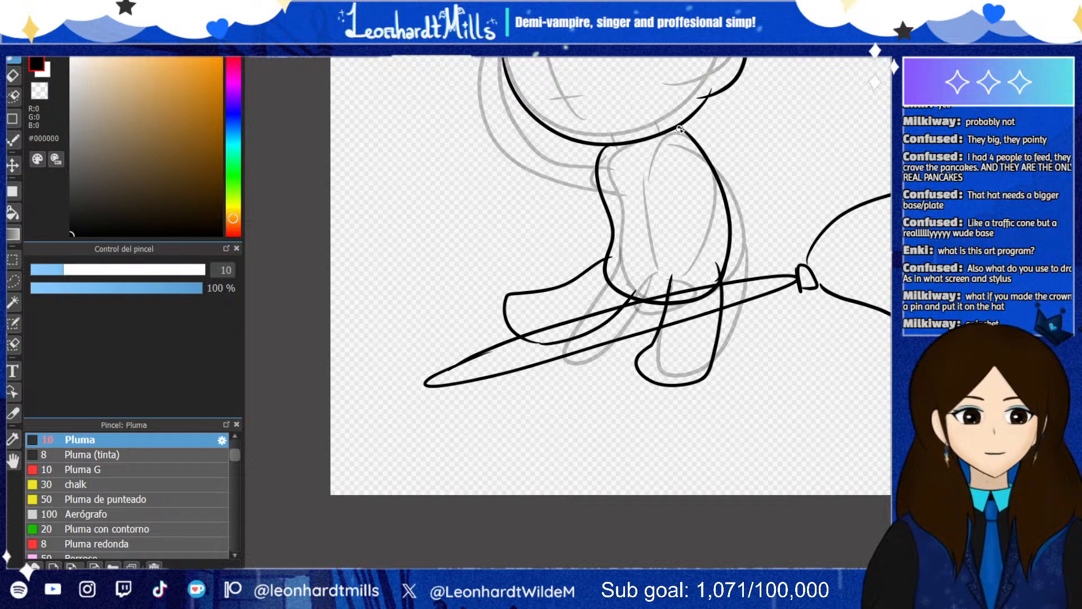
pyautogui.moveTo(680, 129)
pyautogui.mouseDown()
pyautogui.moveTo(705, 157)
pyautogui.moveTo(717, 199)
pyautogui.moveTo(665, 317)
pyautogui.mouseUp()
pyautogui.hotkey('ctrl', 'z')
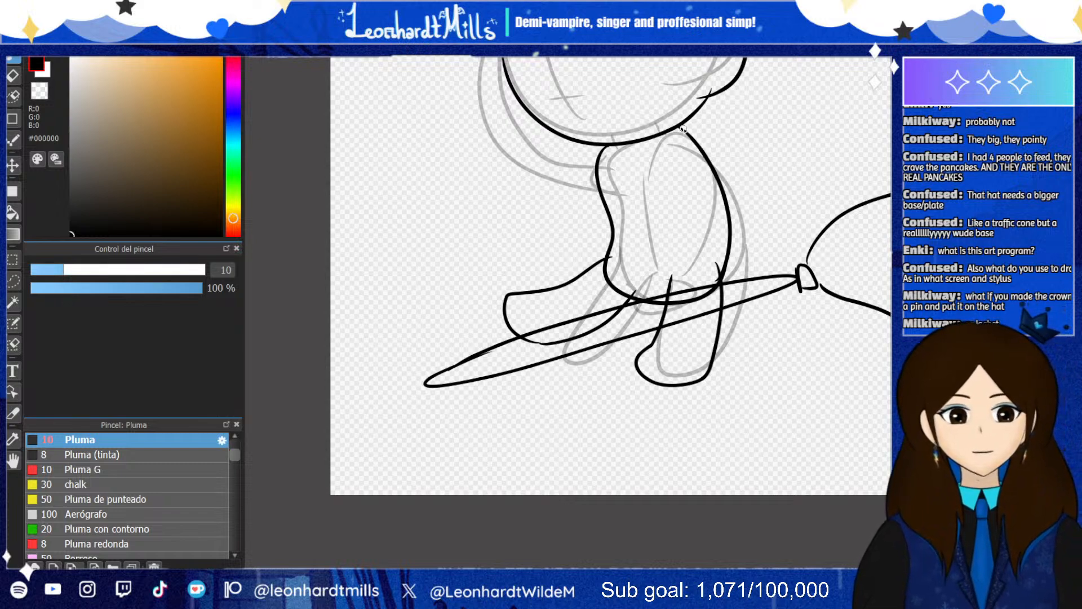
# Try to ink a short sleeve cap at the near shoulder with a forearm and rounded hand reaching down to the broomstick
pyautogui.moveTo(678, 129)
pyautogui.mouseDown()
pyautogui.moveTo(648, 178)
pyautogui.moveTo(687, 197)
pyautogui.moveTo(714, 171)
pyautogui.mouseUp()
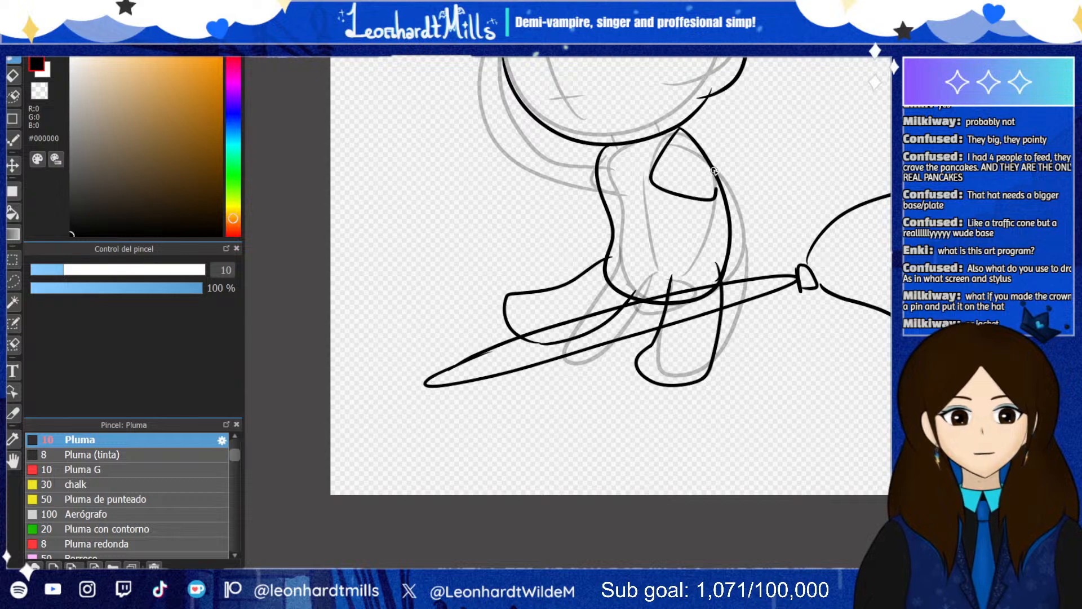
pyautogui.moveTo(646, 185)
pyautogui.mouseDown()
pyautogui.moveTo(631, 308)
pyautogui.moveTo(579, 324)
pyautogui.moveTo(590, 347)
pyautogui.moveTo(628, 337)
pyautogui.moveTo(586, 359)
pyautogui.mouseUp()
pyautogui.hotkey('ctrl', 'z')
pyautogui.moveTo(651, 184)
pyautogui.mouseDown()
pyautogui.moveTo(564, 345)
pyautogui.moveTo(574, 336)
pyautogui.mouseUp()
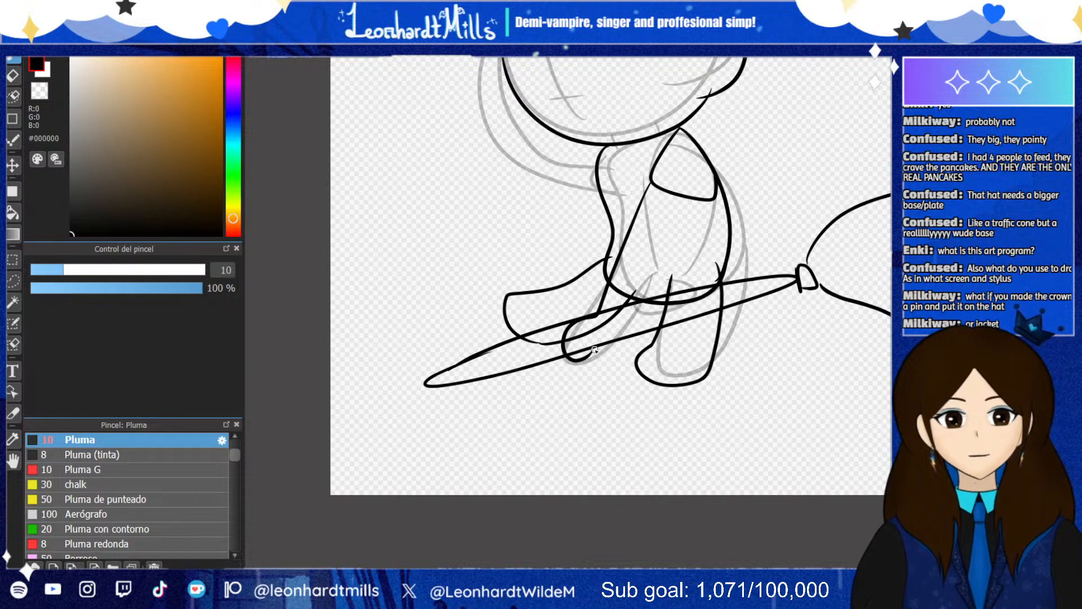
pyautogui.moveTo(611, 341)
pyautogui.mouseDown()
pyautogui.moveTo(692, 258)
pyautogui.moveTo(713, 189)
pyautogui.mouseUp()
pyautogui.hotkey('ctrl', 'z')
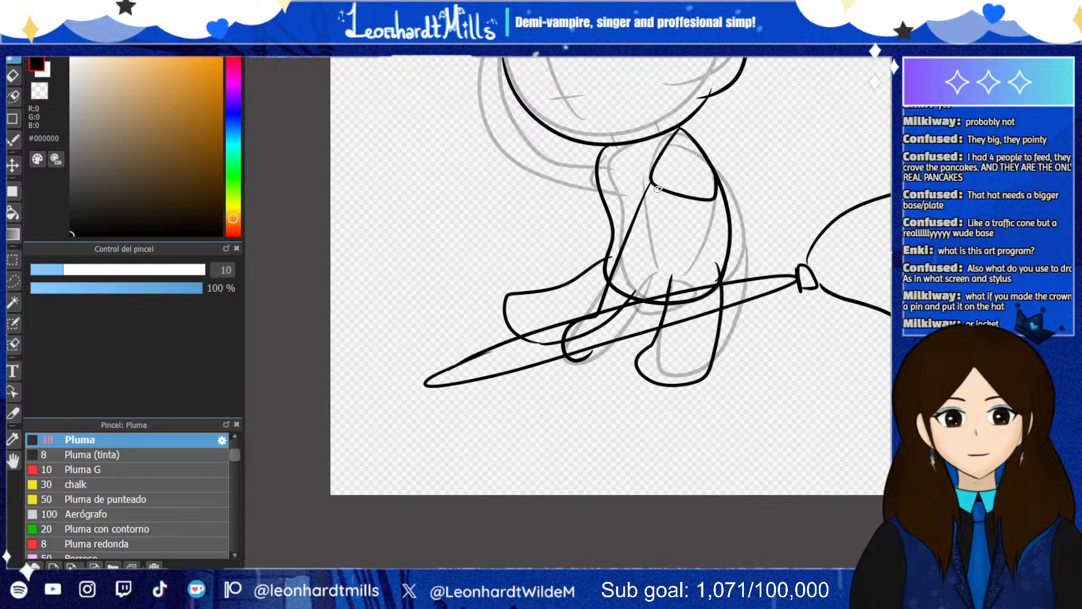
pyautogui.hotkey('ctrl', 'z')
# Try to ink the near arm's back edge from the sleeve down toward the hand on the broomstick
pyautogui.moveTo(713, 203)
pyautogui.mouseDown()
pyautogui.moveTo(713, 244)
pyautogui.moveTo(631, 340)
pyautogui.mouseUp()
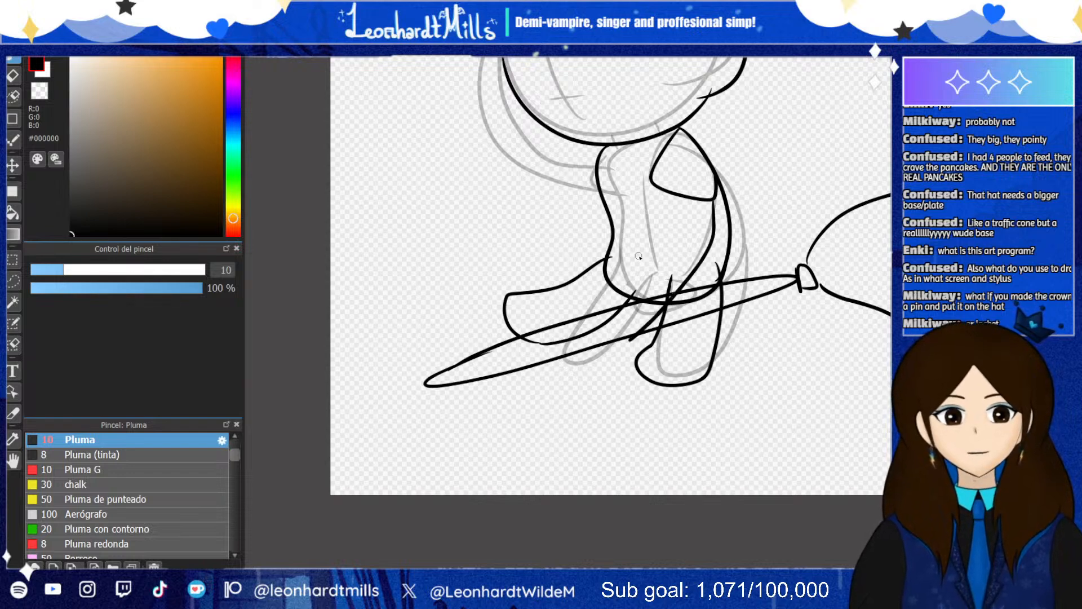
pyautogui.hotkey('ctrl', 'z')
pyautogui.moveTo(686, 132)
pyautogui.mouseDown()
pyautogui.moveTo(714, 173)
pyautogui.moveTo(693, 295)
pyautogui.moveTo(620, 332)
pyautogui.mouseUp()
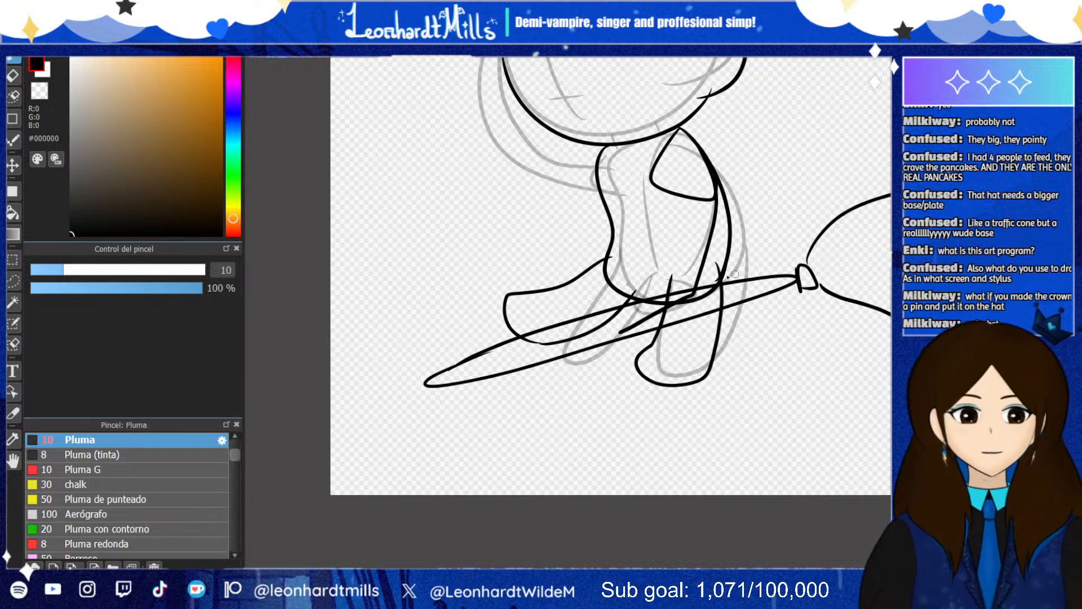
pyautogui.scroll(3, 735, 274)
pyautogui.scroll(-2, 648, 254)
pyautogui.scroll(2, 597, 238)
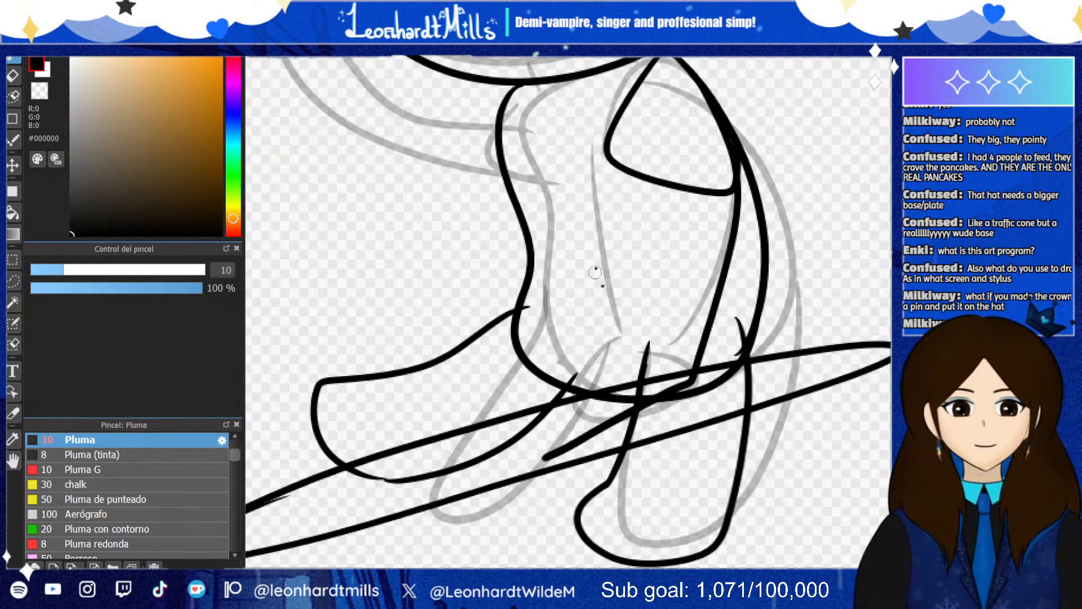
pyautogui.hotkey('ctrl', 'z')
# Try to ink a full forearm with a forward-pointing hand below the sleeve, and undo it together with the sleeve
pyautogui.moveTo(598, 145)
pyautogui.mouseDown()
pyautogui.moveTo(554, 381)
pyautogui.moveTo(489, 414)
pyautogui.moveTo(505, 455)
pyautogui.moveTo(623, 441)
pyautogui.moveTo(682, 354)
pyautogui.moveTo(728, 196)
pyautogui.mouseUp()
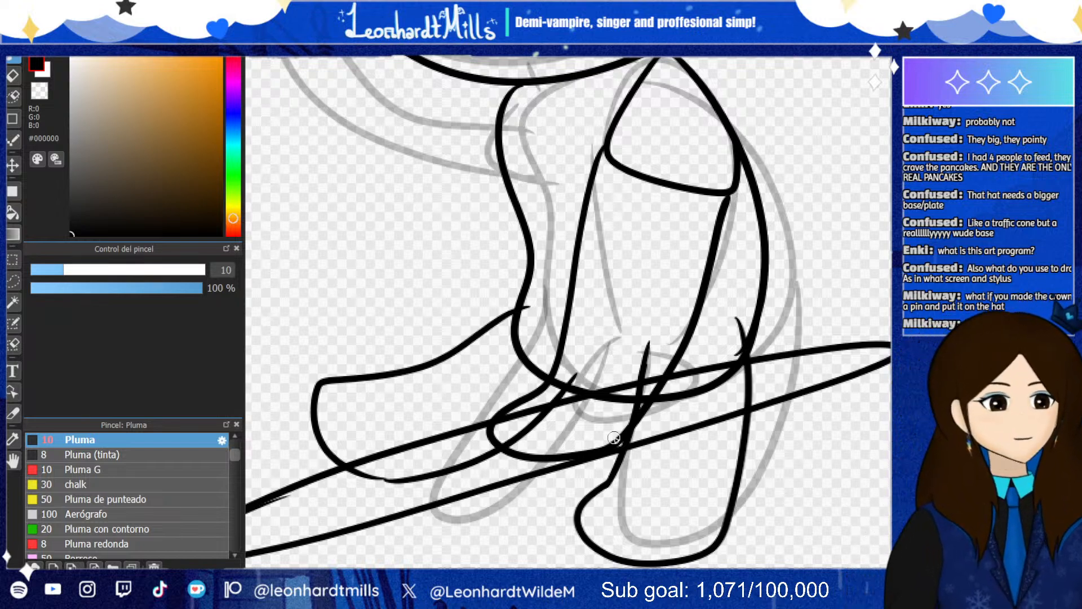
pyautogui.hotkey('ctrl', 'z')
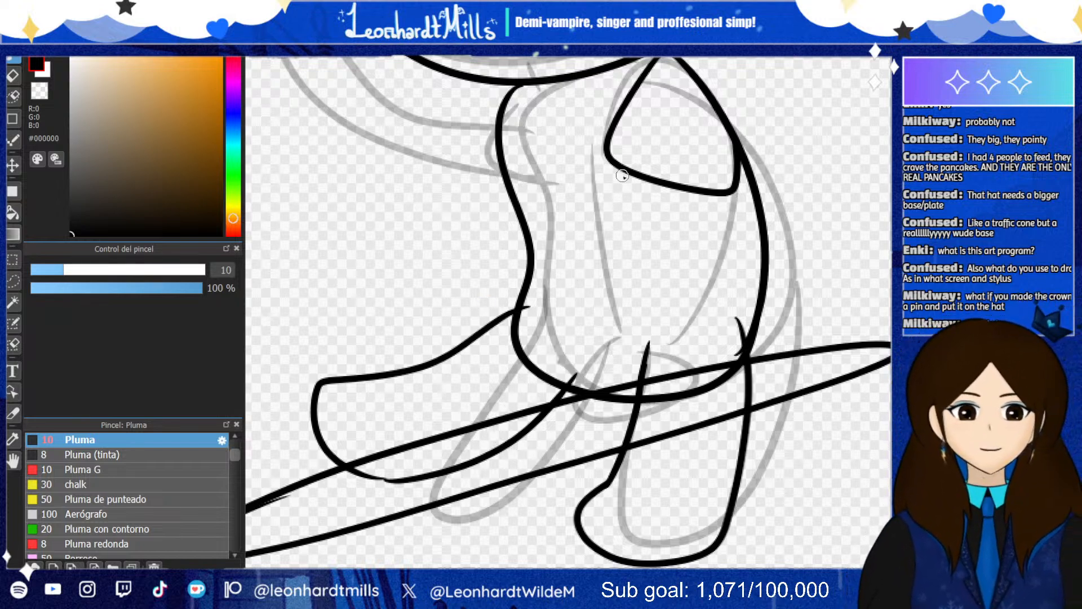
pyautogui.moveTo(607, 142)
pyautogui.mouseDown()
pyautogui.moveTo(561, 332)
pyautogui.moveTo(528, 391)
pyautogui.moveTo(466, 451)
pyautogui.moveTo(549, 466)
pyautogui.moveTo(637, 434)
pyautogui.moveTo(726, 245)
pyautogui.moveTo(736, 169)
pyautogui.mouseUp()
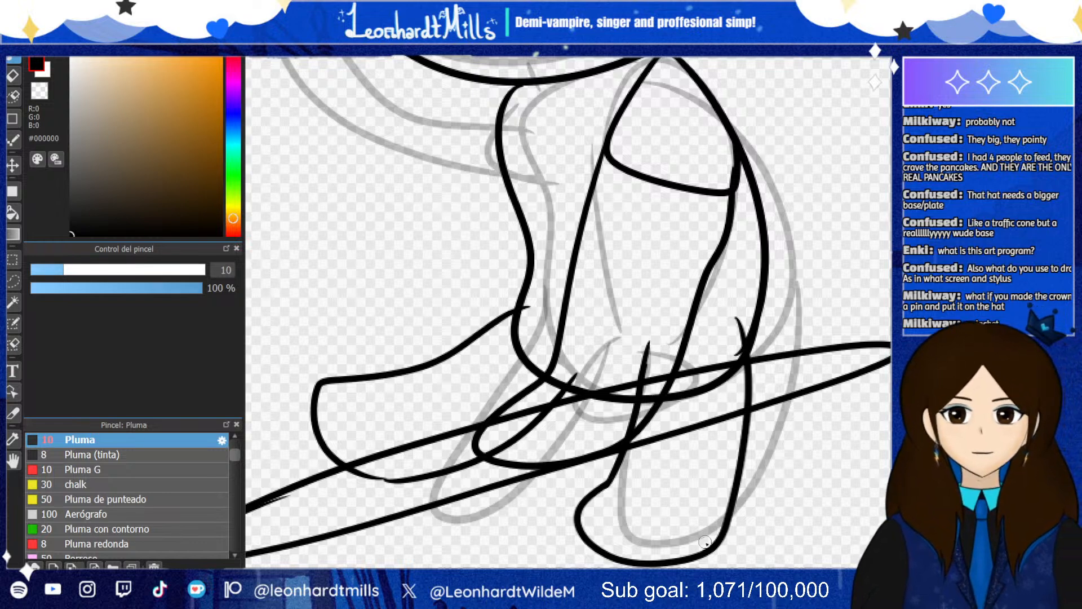
pyautogui.hotkey('ctrl', 'z')
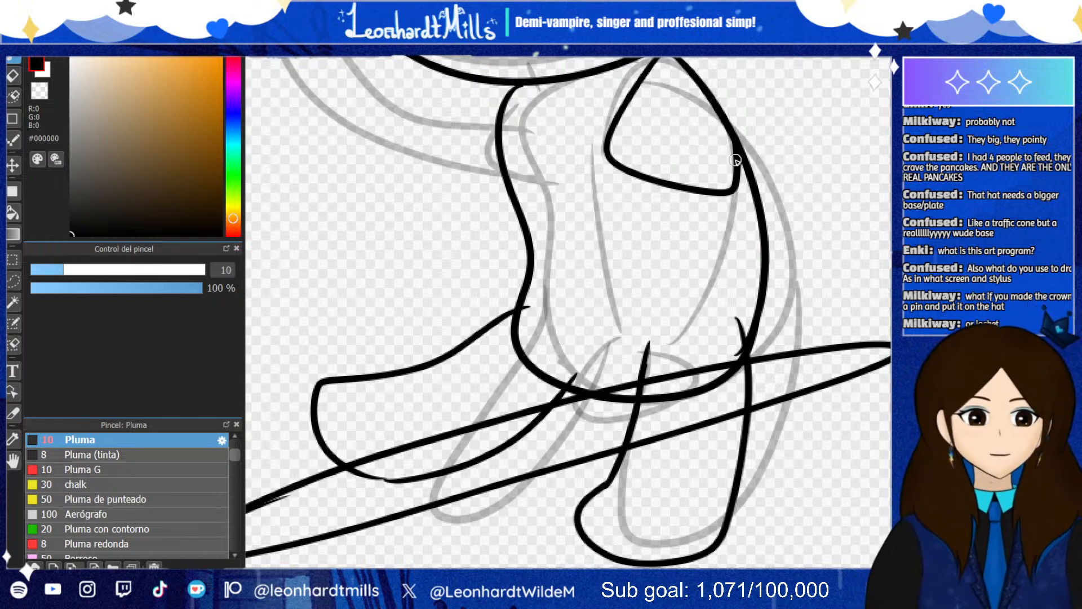
pyautogui.hotkey('ctrl', 'z')
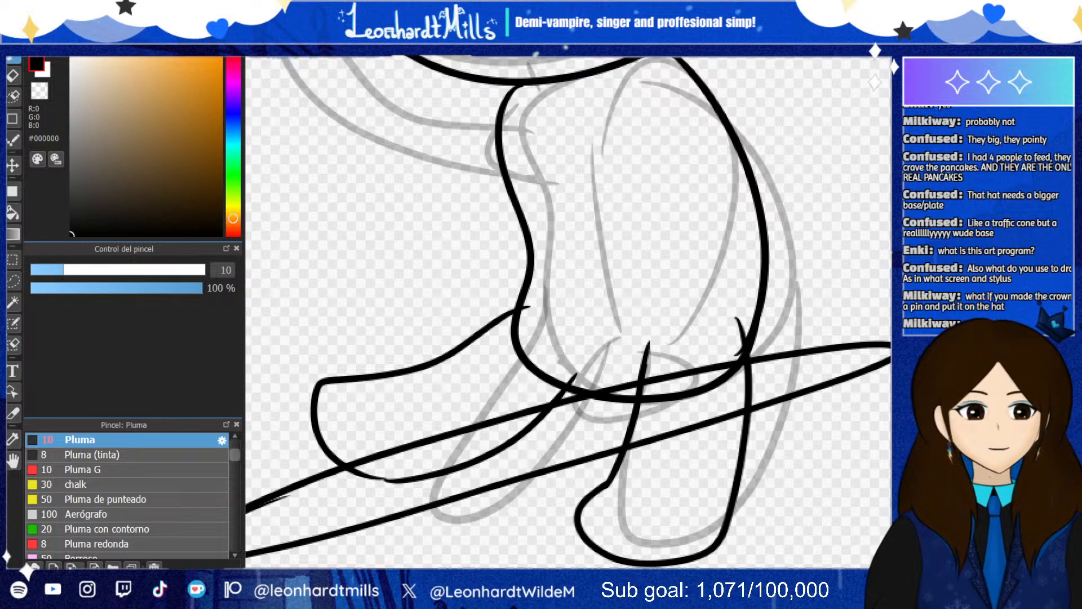
pyautogui.hotkey('ctrl', 'y')
pyautogui.hotkey('ctrl', 'z')
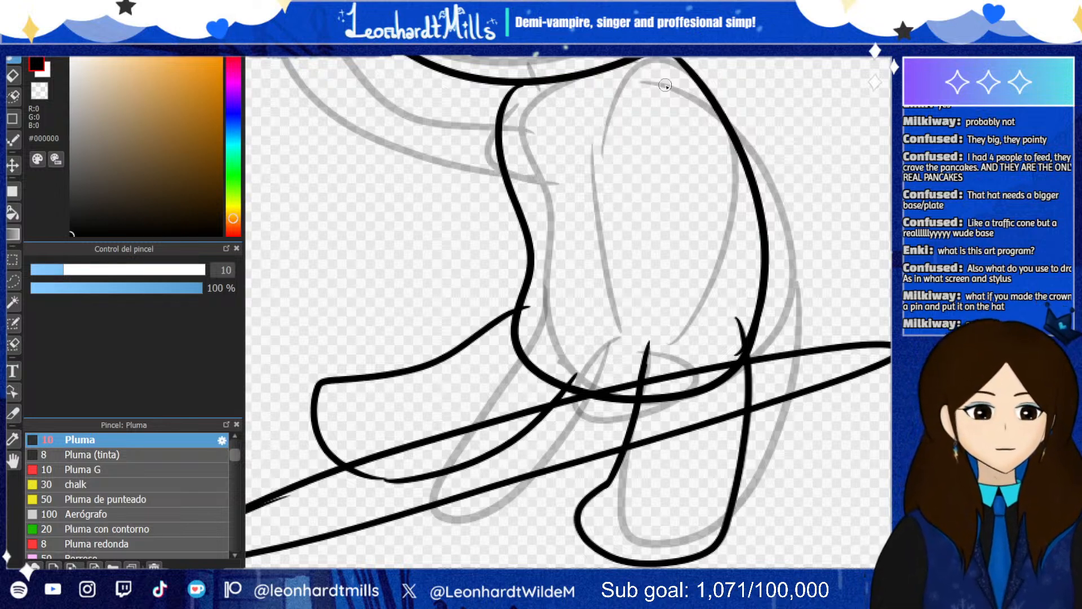
# Try to ink the whole near arm as one continuous sleeveless outline from the shoulder to a hand on the broomstick
pyautogui.moveTo(676, 60)
pyautogui.mouseDown()
pyautogui.moveTo(651, 67)
pyautogui.moveTo(603, 152)
pyautogui.moveTo(599, 292)
pyautogui.moveTo(543, 412)
pyautogui.moveTo(589, 427)
pyautogui.moveTo(635, 423)
pyautogui.moveTo(675, 361)
pyautogui.moveTo(715, 252)
pyautogui.moveTo(712, 198)
pyautogui.mouseUp()
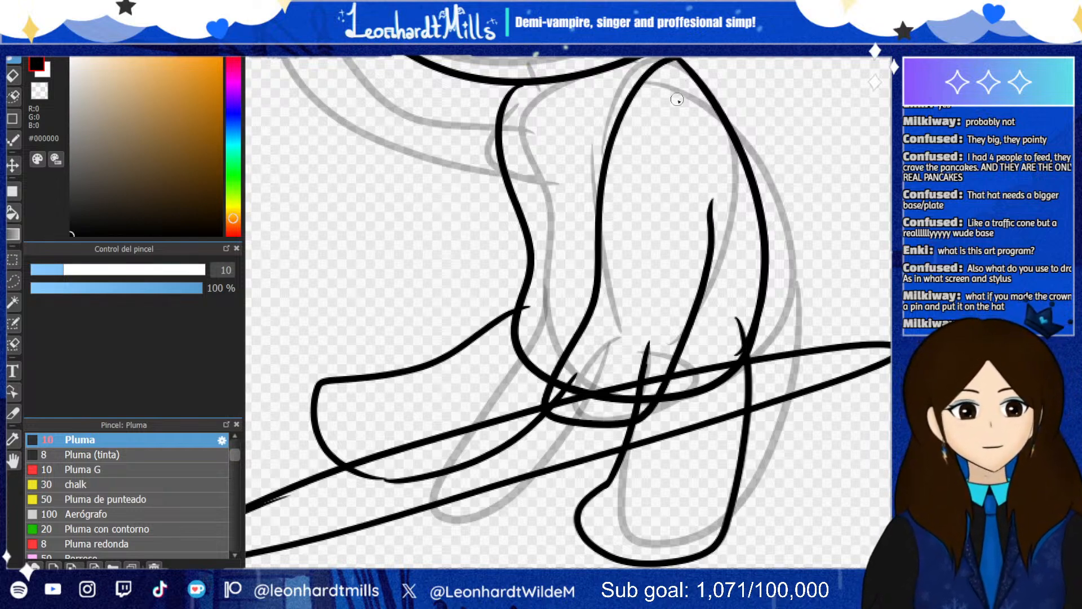
pyautogui.hotkey('ctrl', 'z')
pyautogui.moveTo(644, 77)
pyautogui.mouseDown()
pyautogui.moveTo(594, 230)
pyautogui.moveTo(585, 368)
pyautogui.moveTo(550, 421)
pyautogui.moveTo(592, 447)
pyautogui.moveTo(651, 436)
pyautogui.moveTo(693, 382)
pyautogui.moveTo(718, 273)
pyautogui.moveTo(724, 168)
pyautogui.moveTo(715, 108)
pyautogui.moveTo(686, 63)
pyautogui.moveTo(709, 101)
pyautogui.mouseUp()
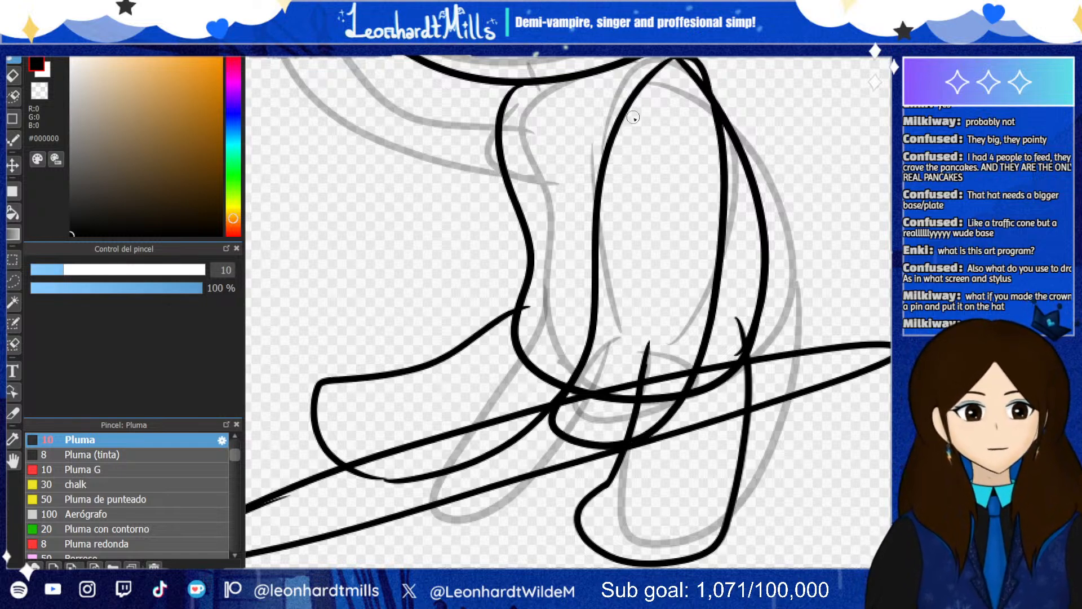
pyautogui.scroll(-3, 513, 348)
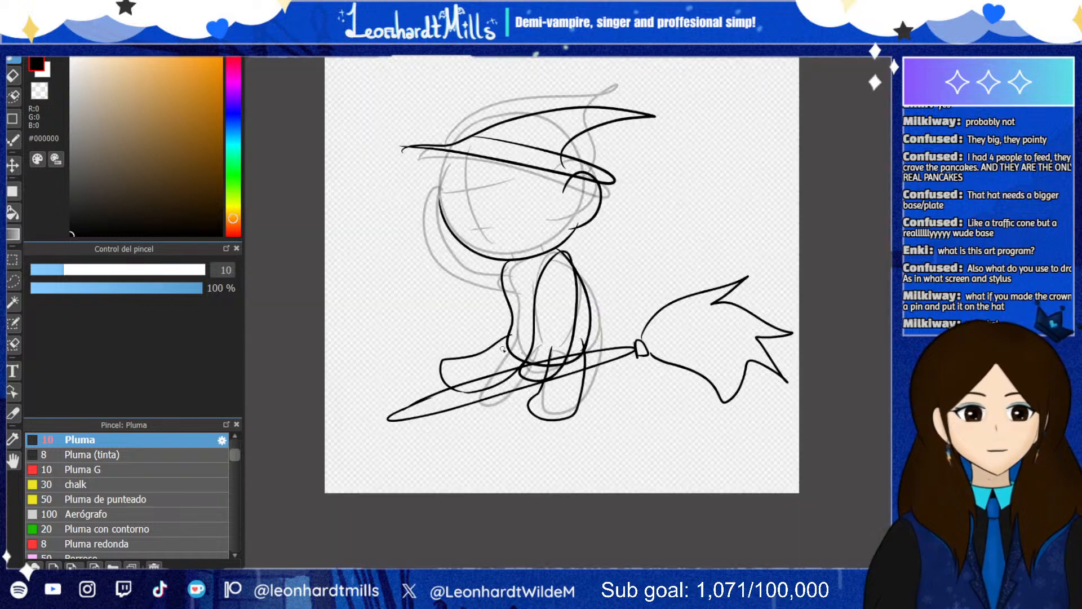
pyautogui.scroll(2, 432, 356)
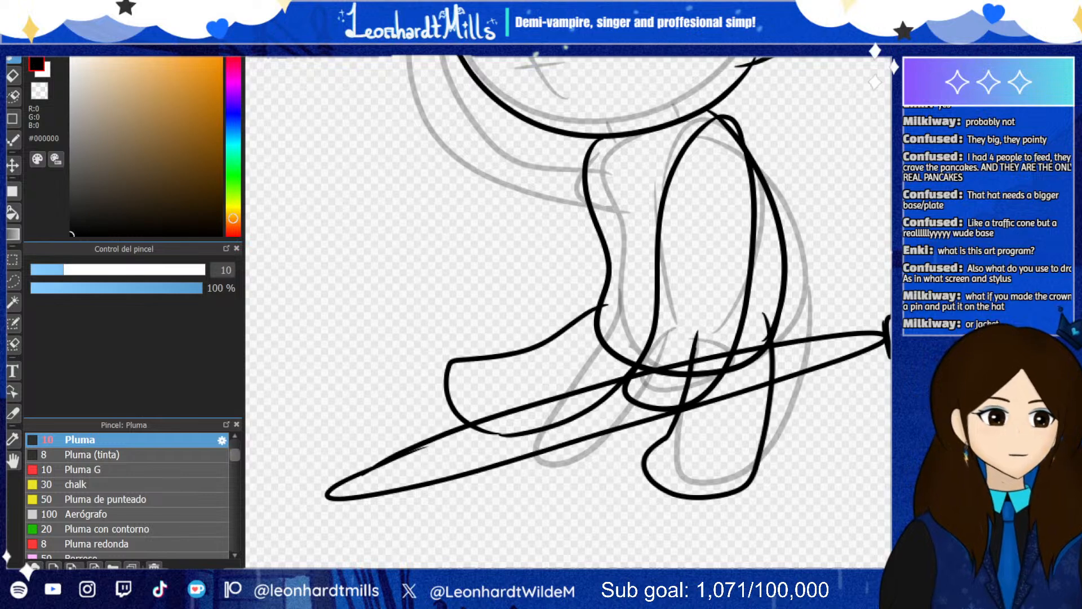
pyautogui.click(910, 203)
pyautogui.click(911, 202)
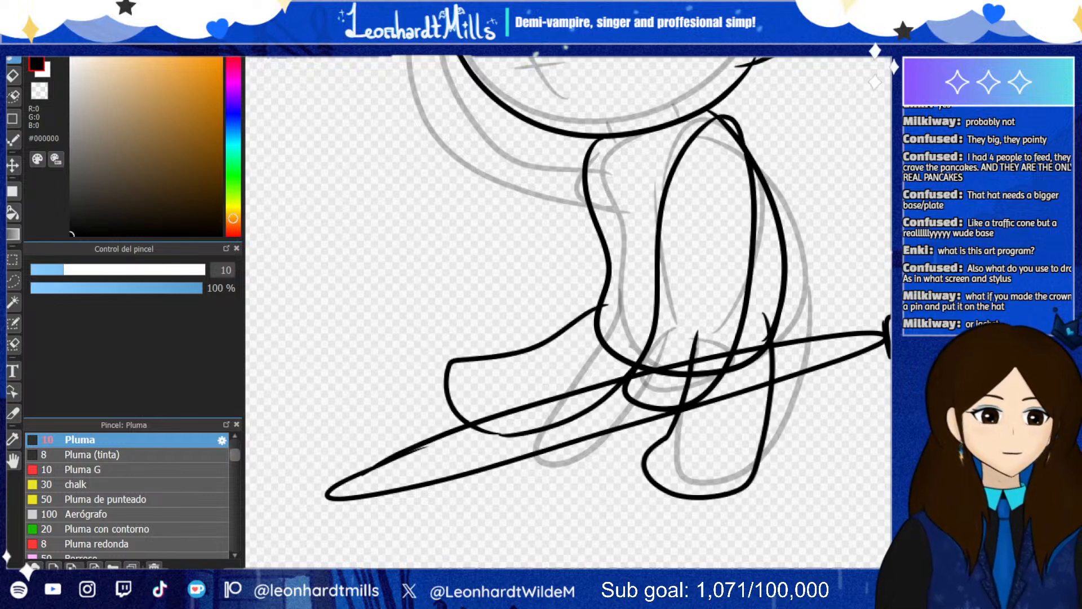
pyautogui.hotkey('ctrl', 'z')
pyautogui.hotkey('ctrl', 'z')
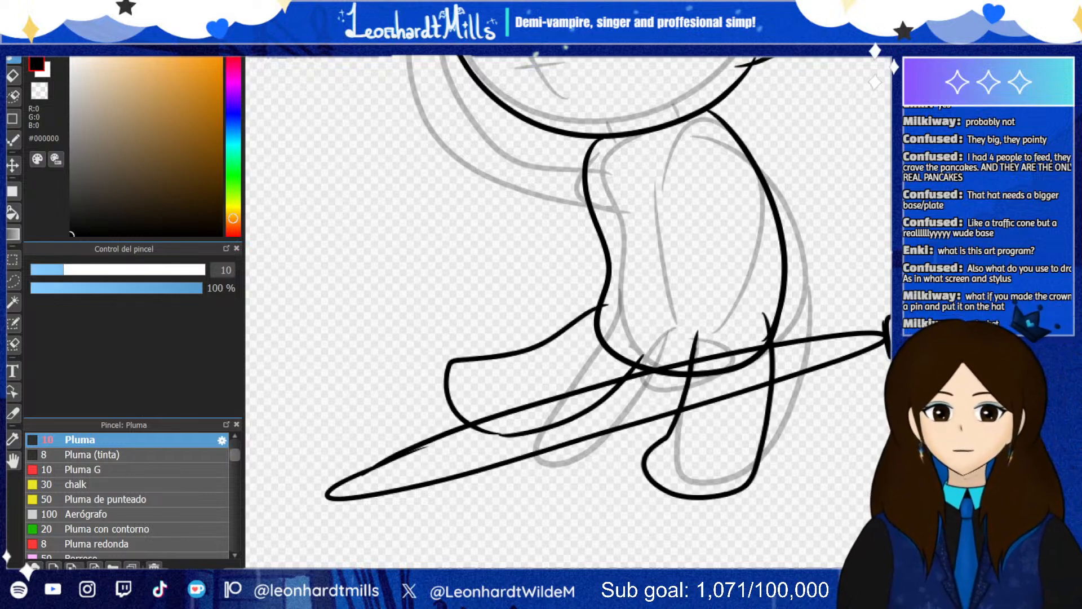
# Ink the near arm's front edge from the shoulder down to a rounded, forward-pointing hand on the broomstick
pyautogui.scroll(1, 742, 317)
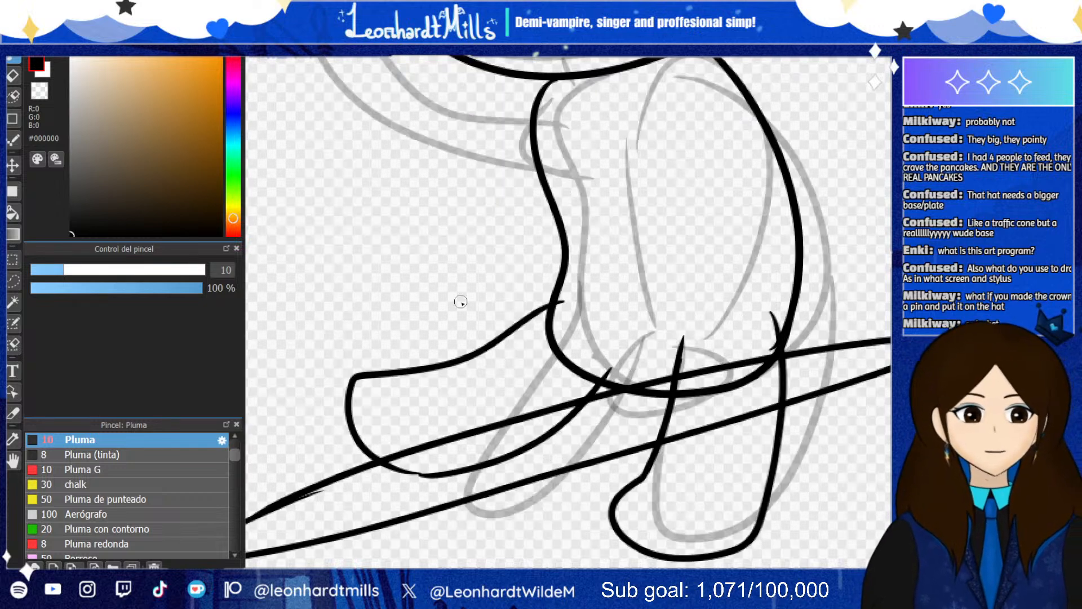
pyautogui.scroll(-2, 586, 121)
pyautogui.scroll(1, 632, 101)
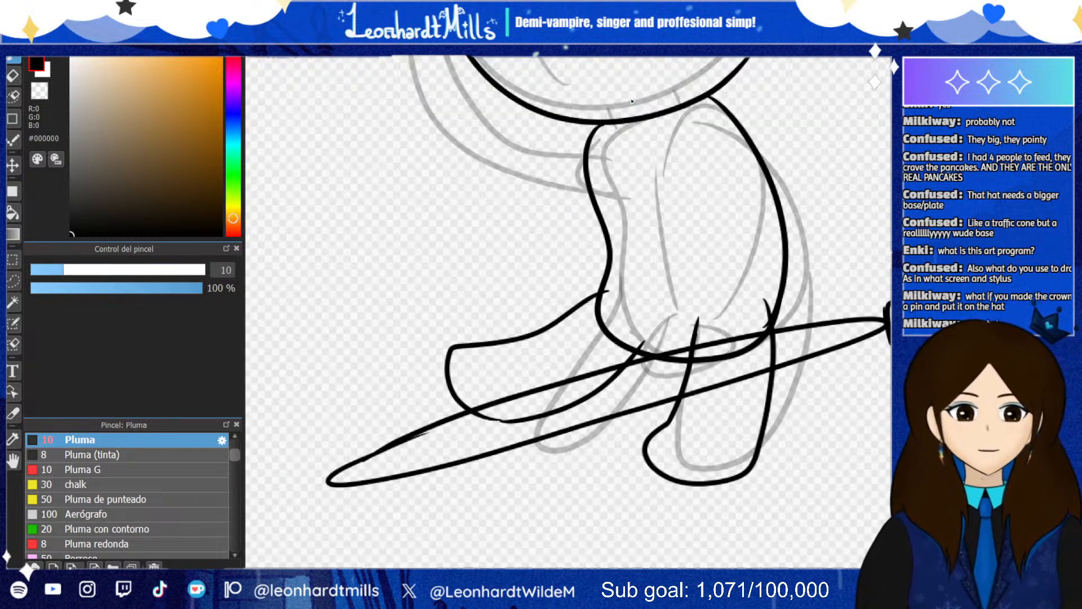
pyautogui.moveTo(708, 96)
pyautogui.mouseDown()
pyautogui.moveTo(658, 139)
pyautogui.moveTo(645, 310)
pyautogui.moveTo(602, 345)
pyautogui.moveTo(577, 390)
pyautogui.moveTo(611, 407)
pyautogui.moveTo(645, 402)
pyautogui.mouseUp()
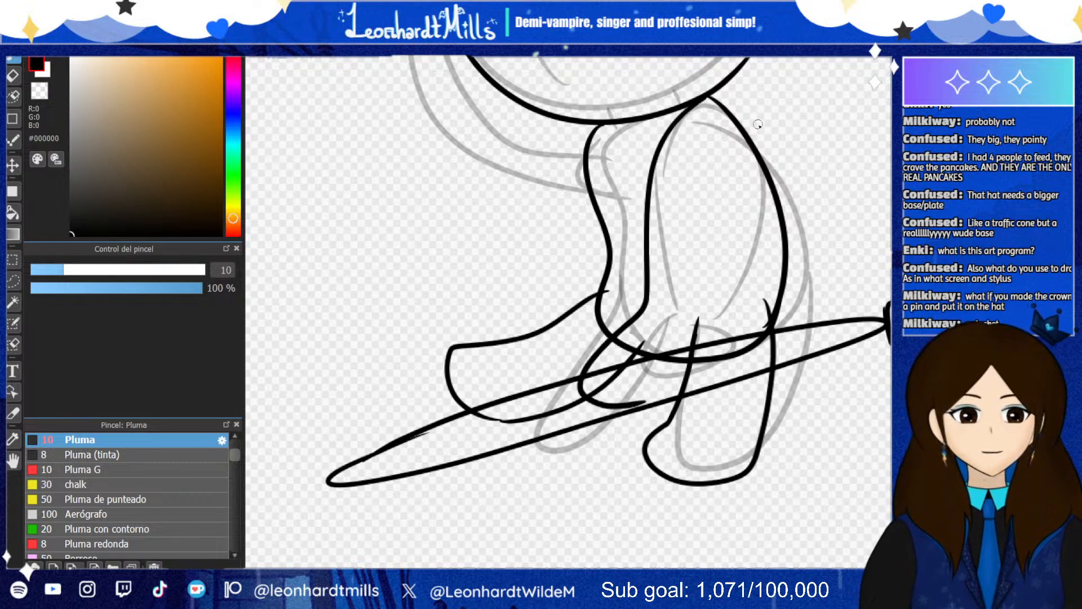
pyautogui.moveTo(710, 100)
pyautogui.mouseDown()
pyautogui.moveTo(727, 110)
pyautogui.moveTo(757, 221)
pyautogui.moveTo(717, 321)
pyautogui.moveTo(640, 412)
pyautogui.moveTo(611, 404)
pyautogui.mouseUp()
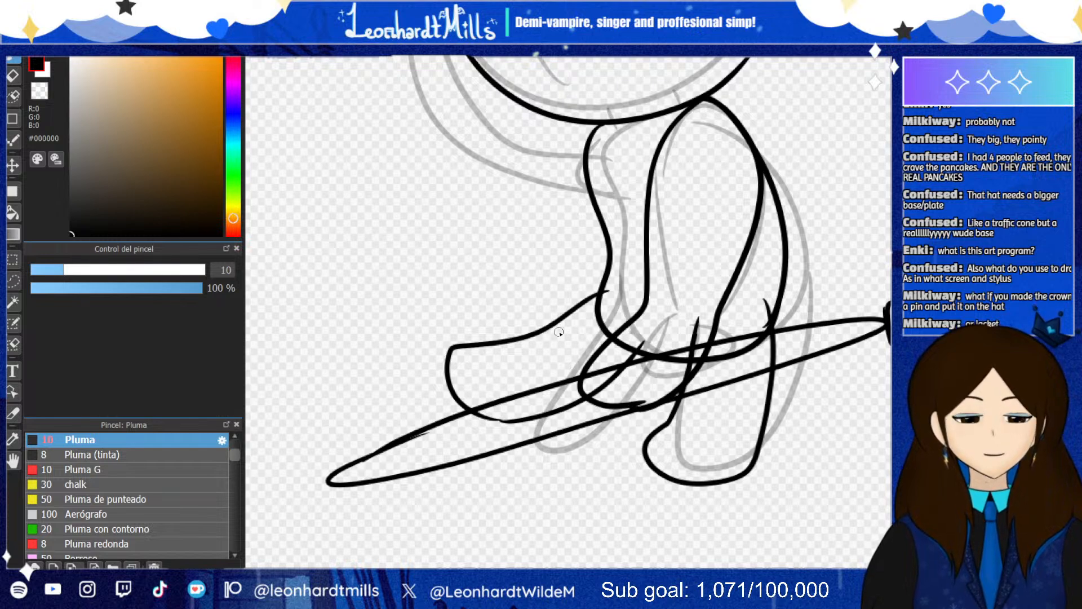
pyautogui.hotkey('ctrl', 'z')
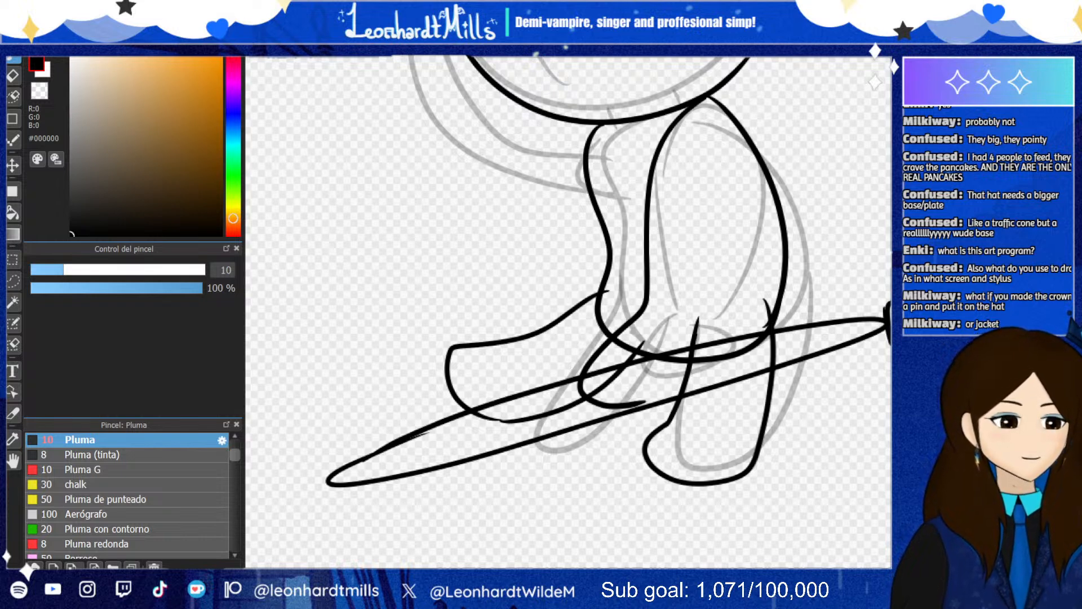
# Fade the broom's rough sketch to a light grey guide beneath the inked figure
pyautogui.hotkey('ctrl', 'z')
pyautogui.hotkey('ctrl', 'y')
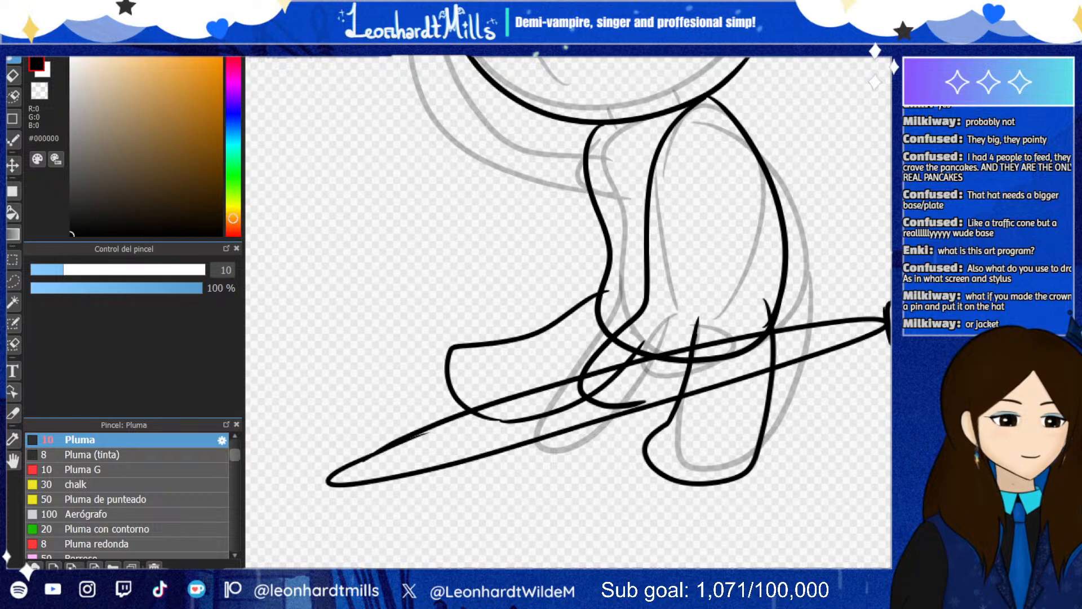
pyautogui.hotkey('ctrl', 'z')
pyautogui.scroll(-3, 533, 328)
pyautogui.scroll(4, 568, 353)
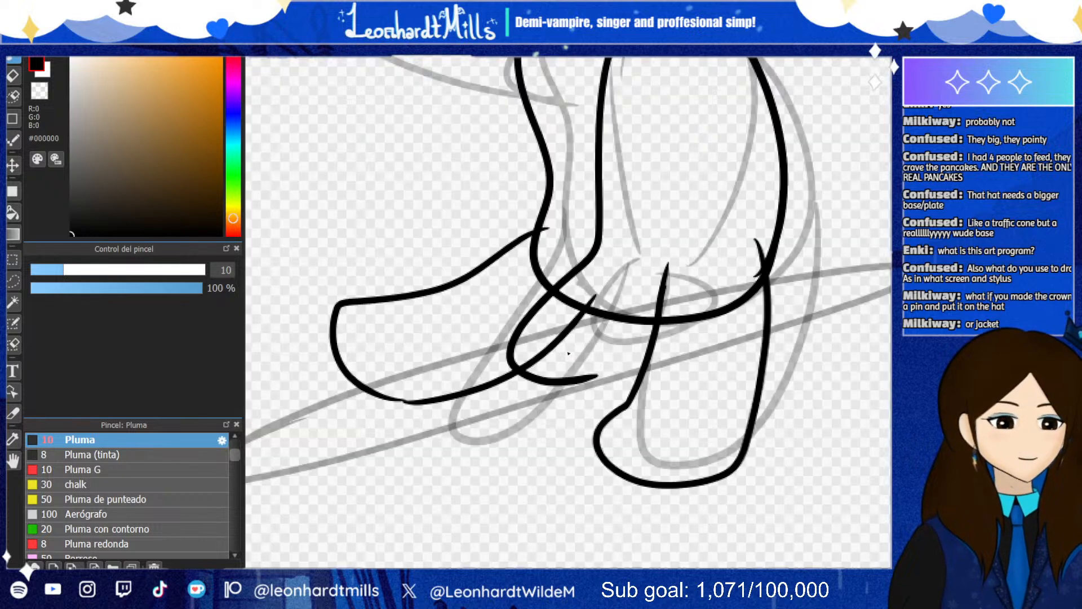
pyautogui.scroll(-3, 488, 318)
pyautogui.scroll(3, 727, 265)
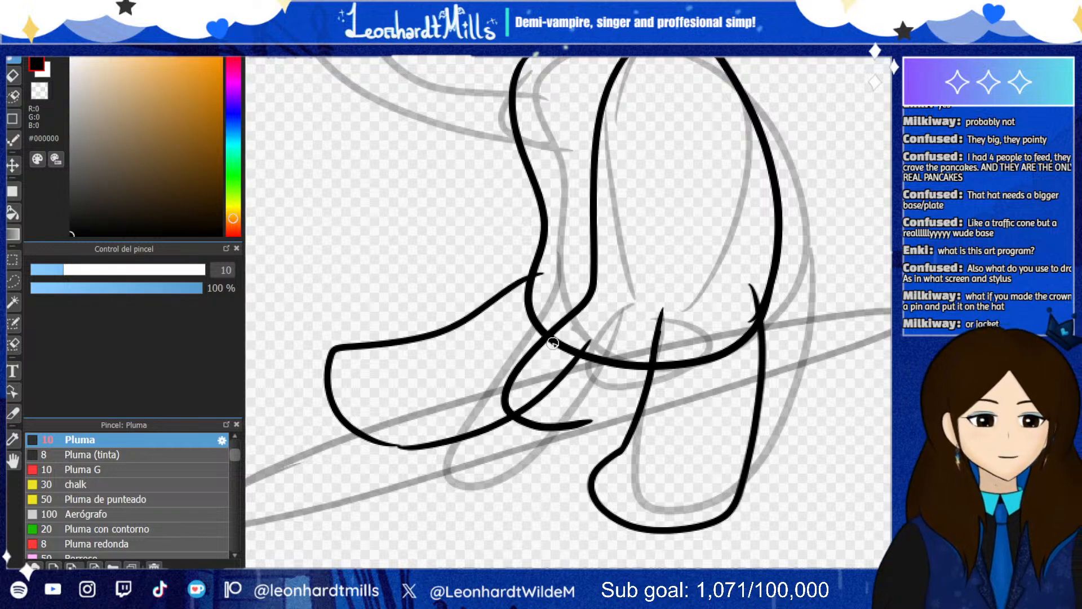
pyautogui.scroll(-3, 362, 293)
pyautogui.scroll(3, 463, 296)
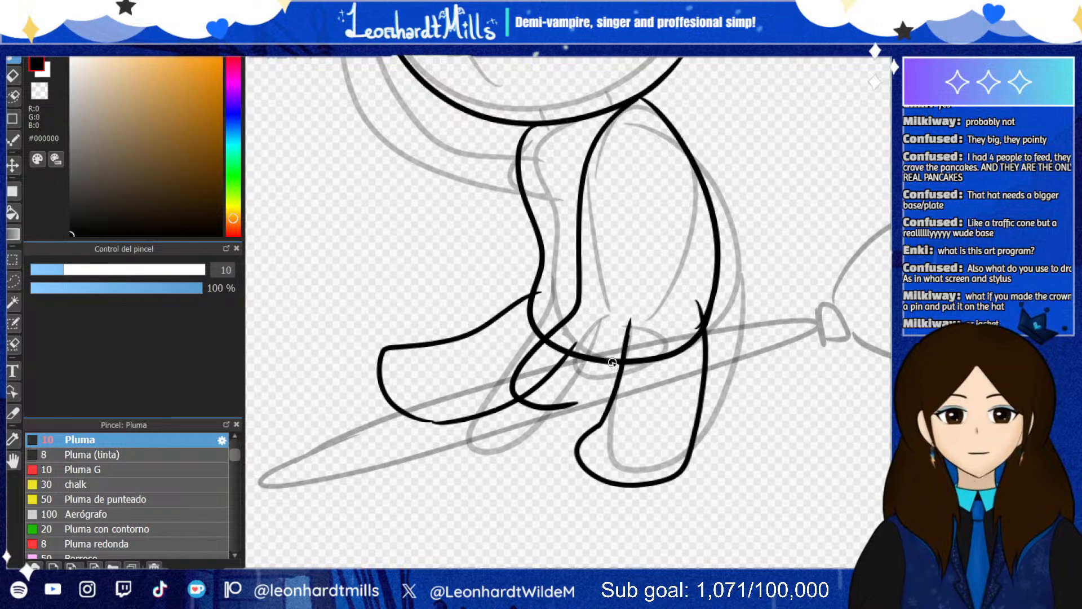
# Ink a flatter broomstick under the witch, with a rounded front tip and a squared-off back end
pyautogui.moveTo(614, 362)
pyautogui.mouseDown()
pyautogui.moveTo(335, 386)
pyautogui.moveTo(375, 420)
pyautogui.mouseUp()
pyautogui.moveTo(440, 416); pyautogui.dragTo(795, 338)
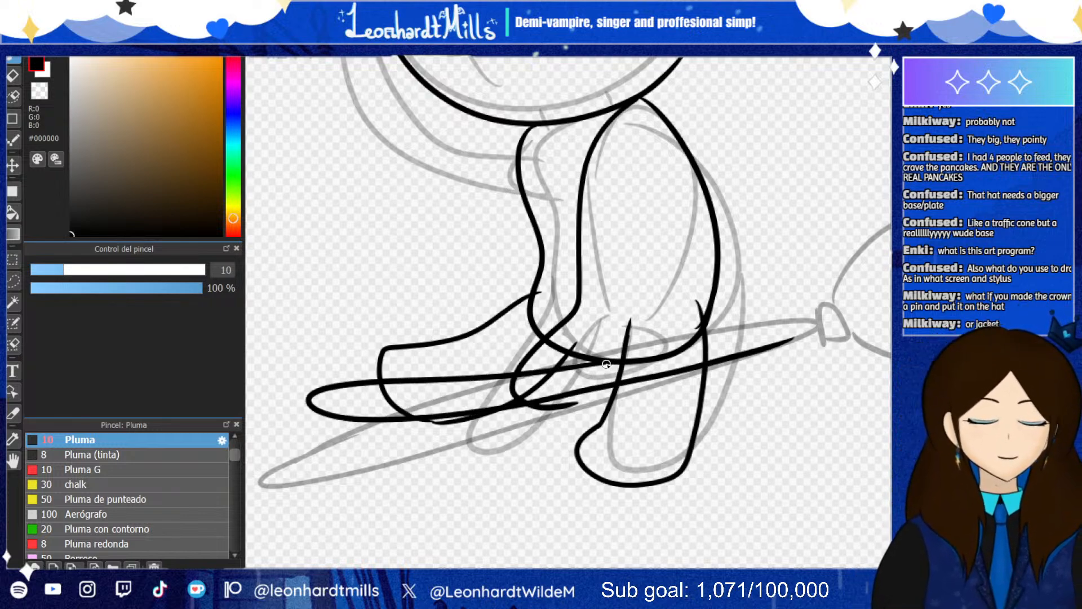
pyautogui.moveTo(607, 364)
pyautogui.mouseDown()
pyautogui.moveTo(788, 322)
pyautogui.moveTo(792, 341)
pyautogui.mouseUp()
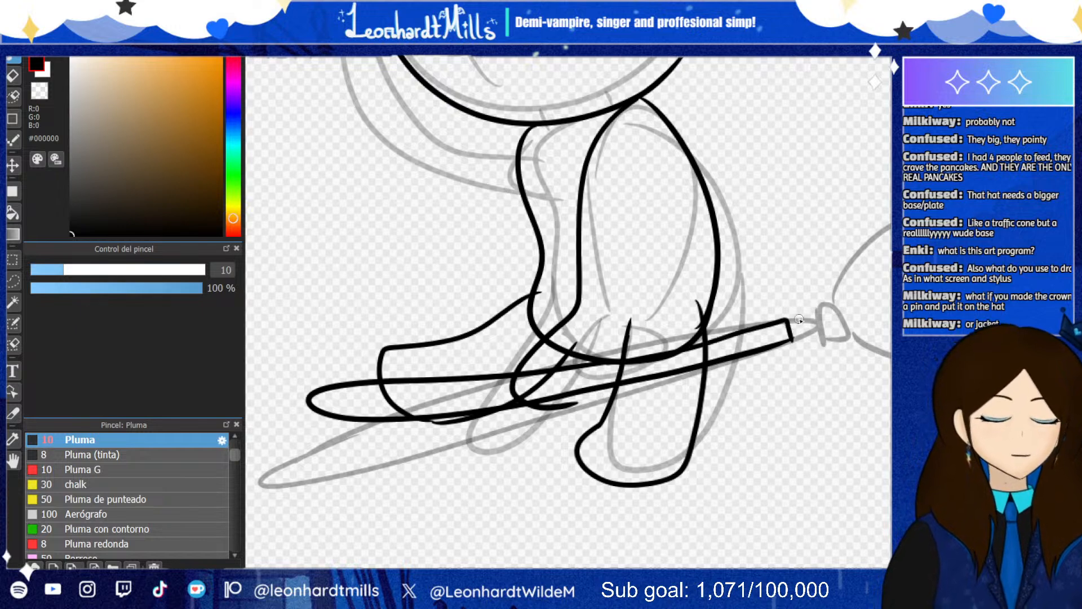
# Try to ink a longer cross stroke over the broomstick's back end
pyautogui.scroll(-6, 790, 252)
pyautogui.scroll(6, 864, 246)
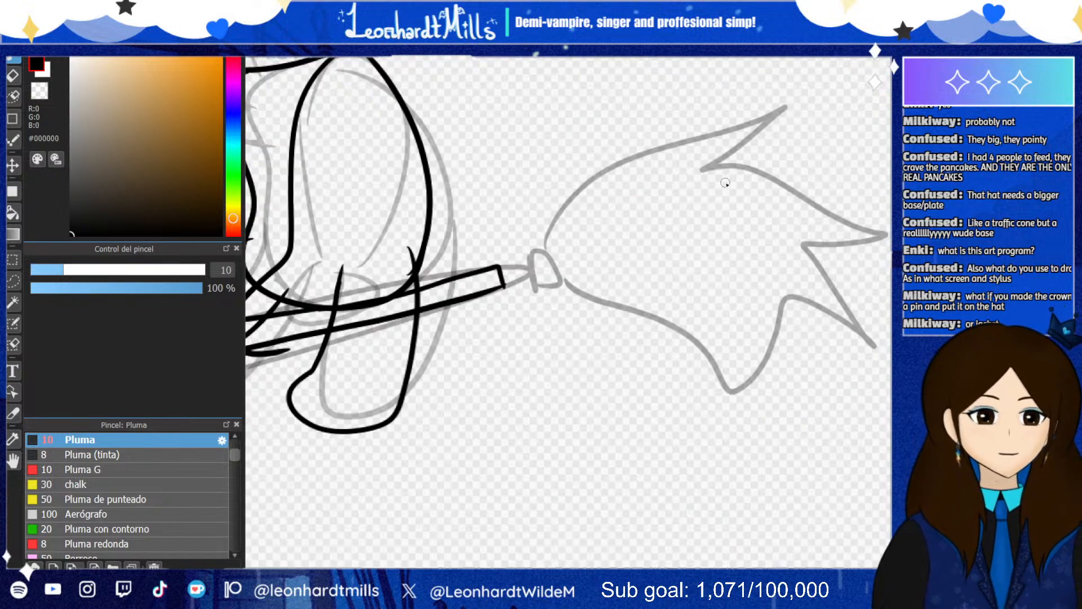
pyautogui.scroll(1, 588, 180)
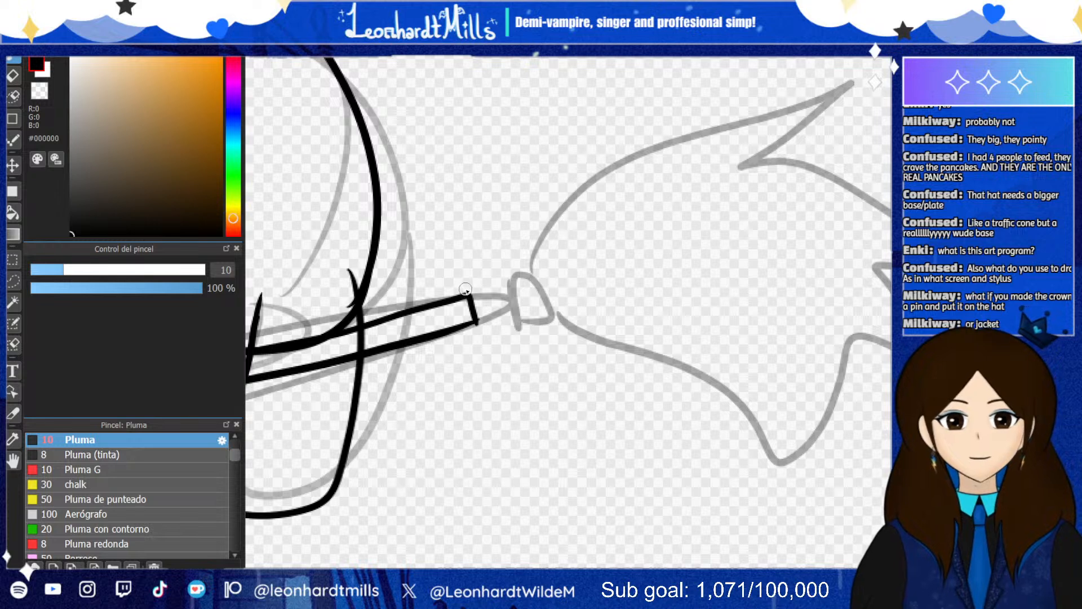
pyautogui.moveTo(465, 288); pyautogui.dragTo(480, 338)
pyautogui.moveTo(463, 284)
pyautogui.mouseDown()
pyautogui.moveTo(503, 314)
pyautogui.moveTo(506, 331)
pyautogui.moveTo(474, 342)
pyautogui.mouseUp()
pyautogui.hotkey('ctrl', 'z')
pyautogui.hotkey('ctrl', 'z')
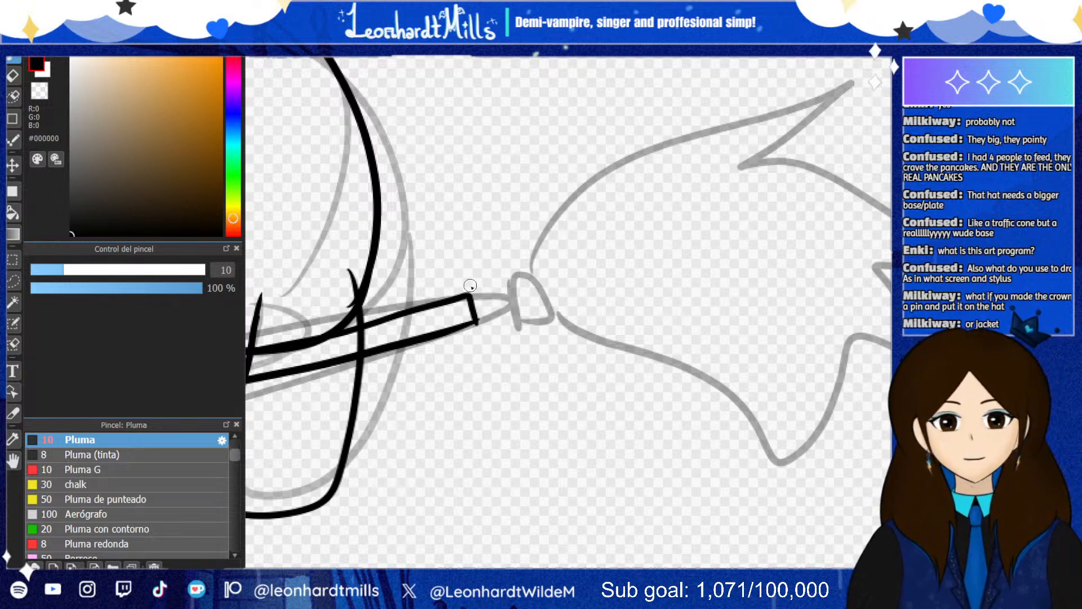
pyautogui.moveTo(470, 285); pyautogui.dragTo(482, 340)
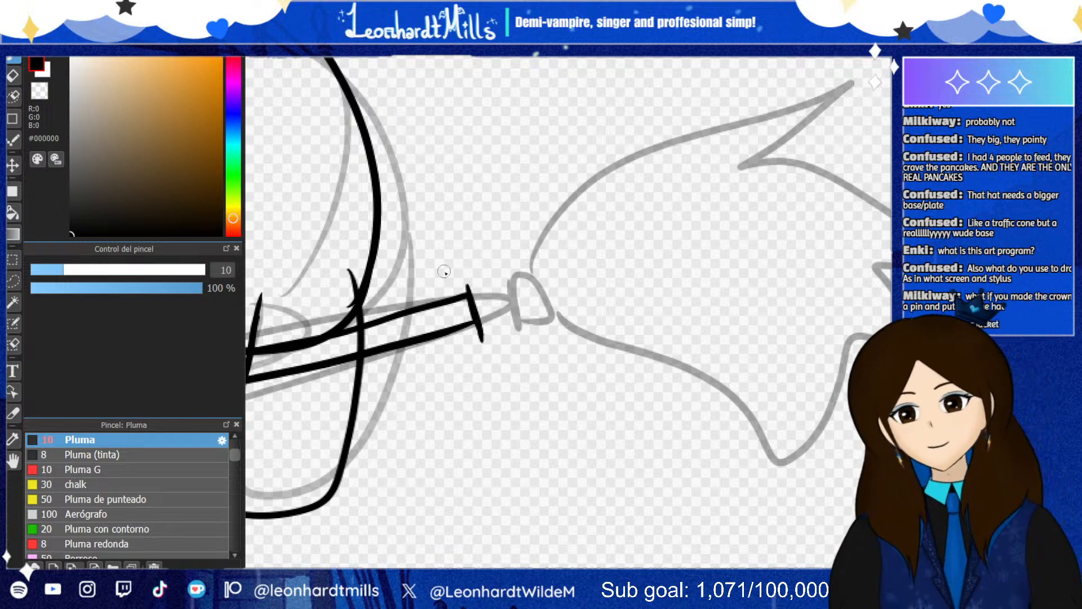
pyautogui.hotkey('ctrl', 'z')
pyautogui.scroll(-5, 524, 237)
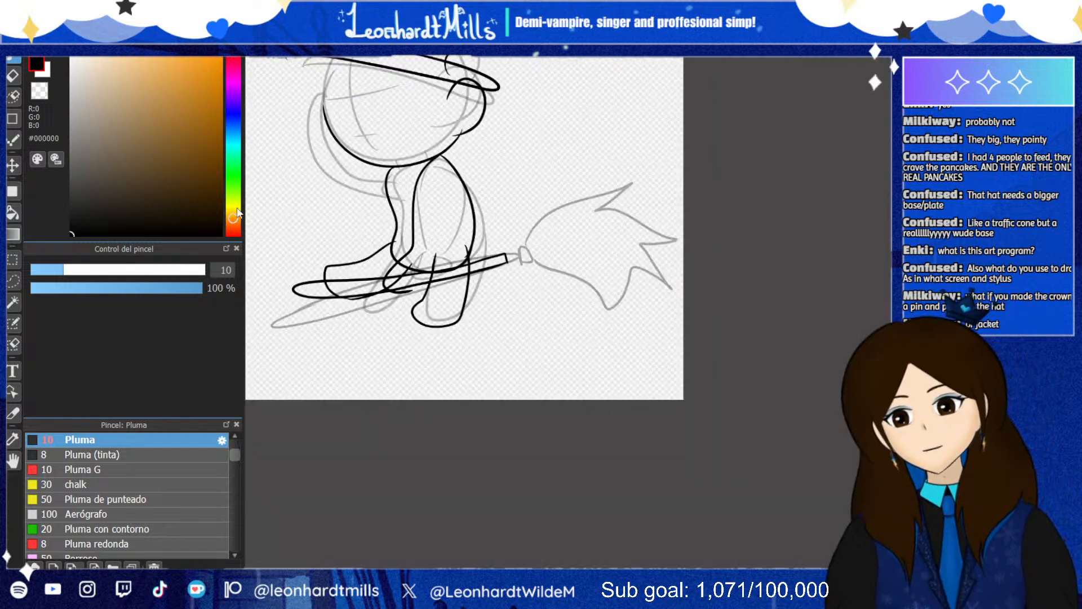
# Hide the broom's rough sketch and transform the inked broomstick, stretching it forward and making it slightly taller
pyautogui.scroll(4, 355, 254)
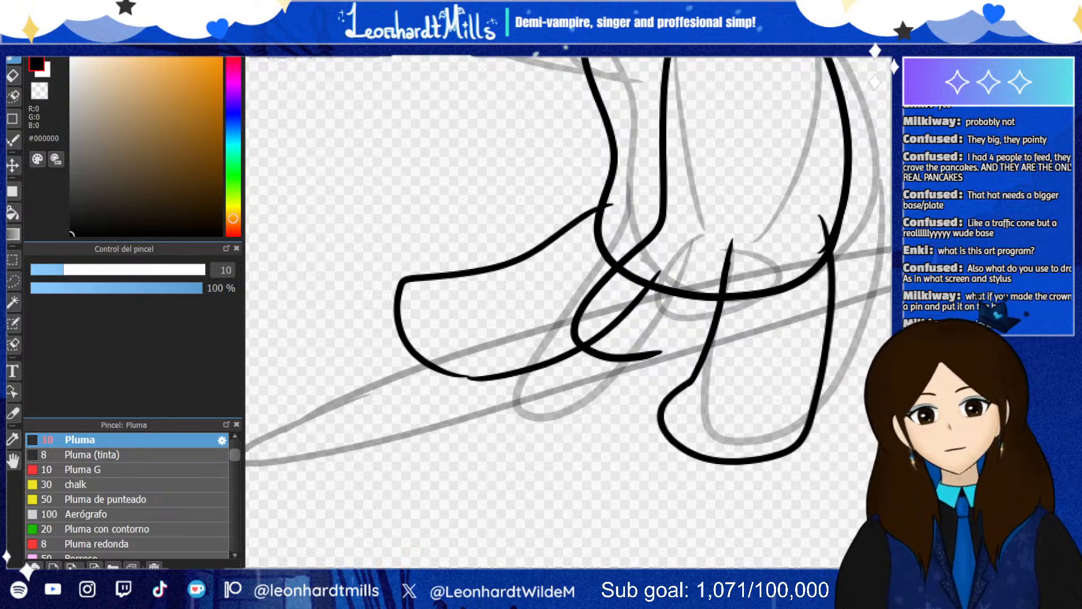
pyautogui.scroll(-8, 628, 336)
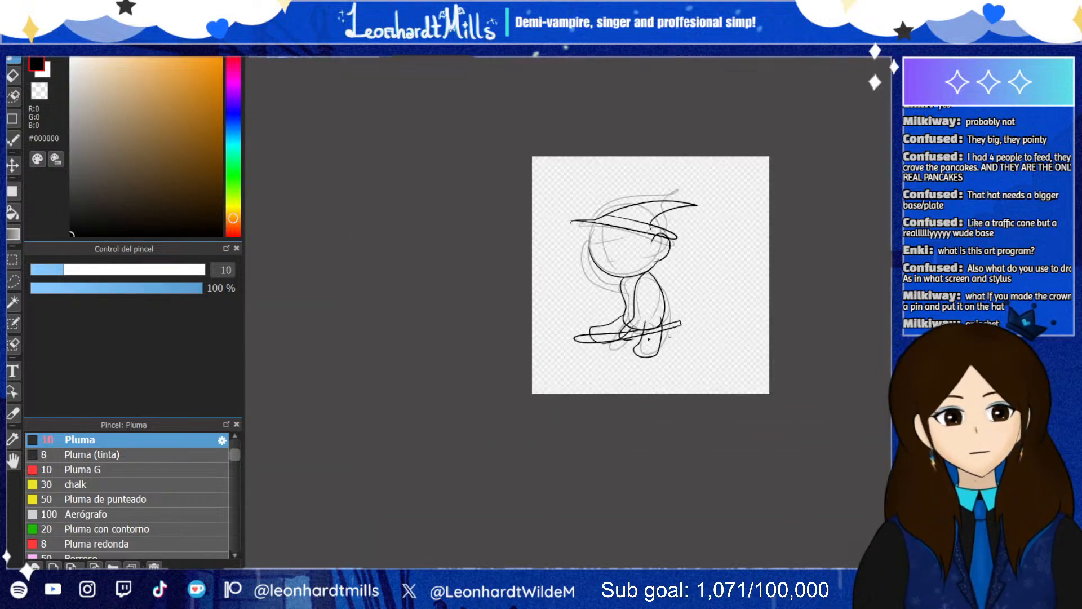
pyautogui.scroll(4, 687, 337)
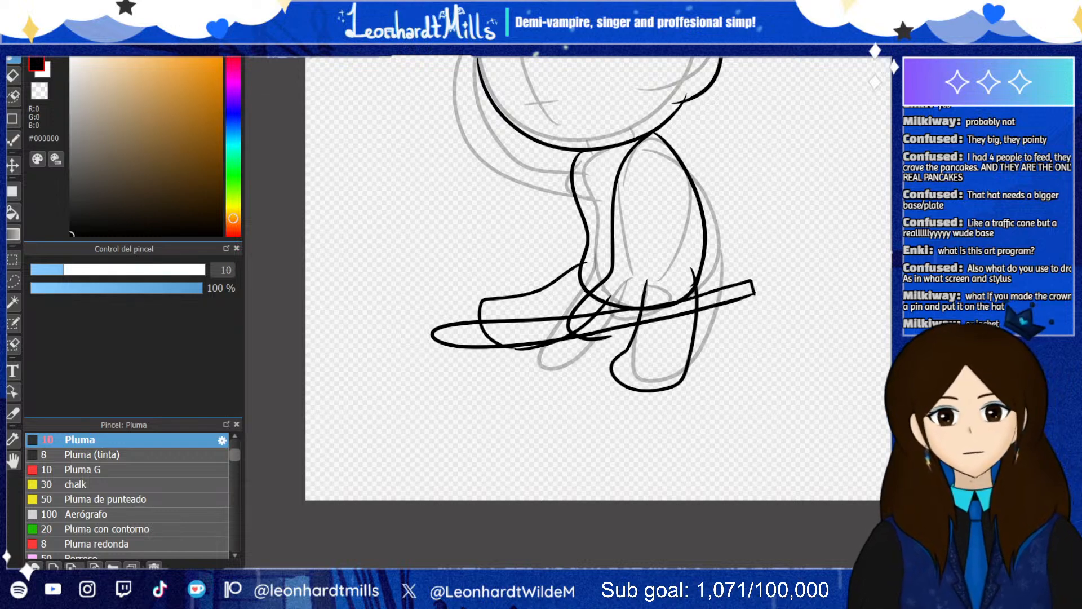
pyautogui.hotkey('ctrl', 't')
pyautogui.scroll(2, 571, 253)
pyautogui.moveTo(604, 254); pyautogui.dragTo(603, 242)
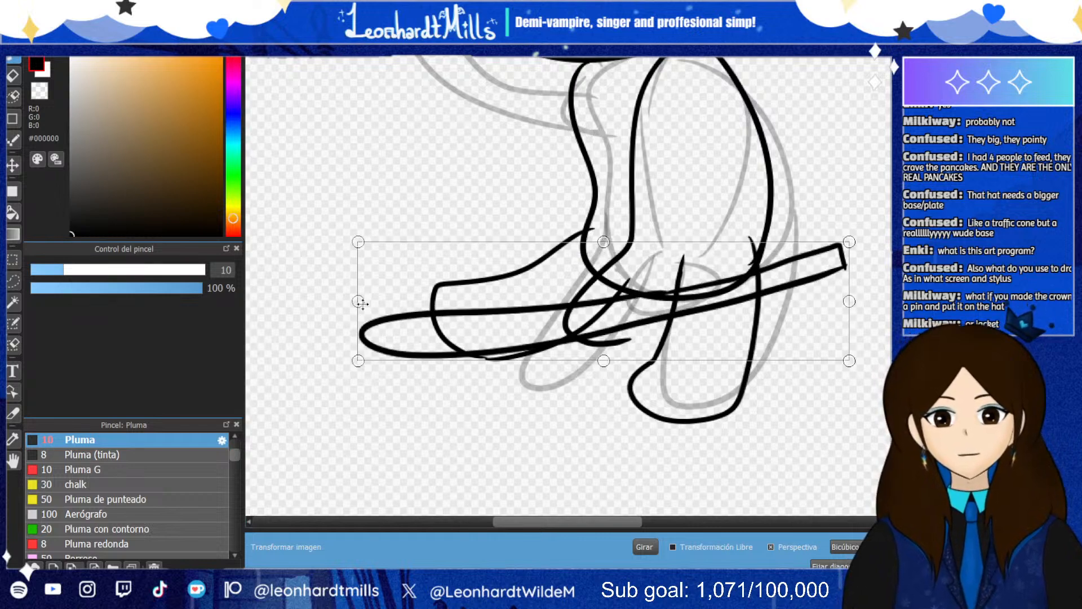
pyautogui.moveTo(361, 304); pyautogui.dragTo(248, 289)
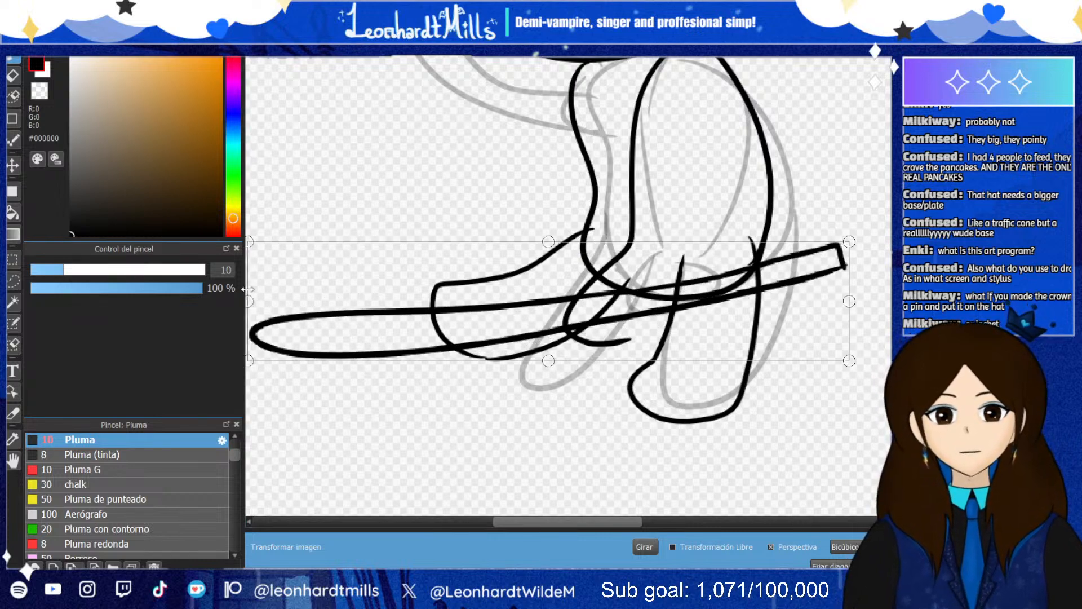
pyautogui.moveTo(548, 360); pyautogui.dragTo(549, 365)
pyautogui.press('Return')
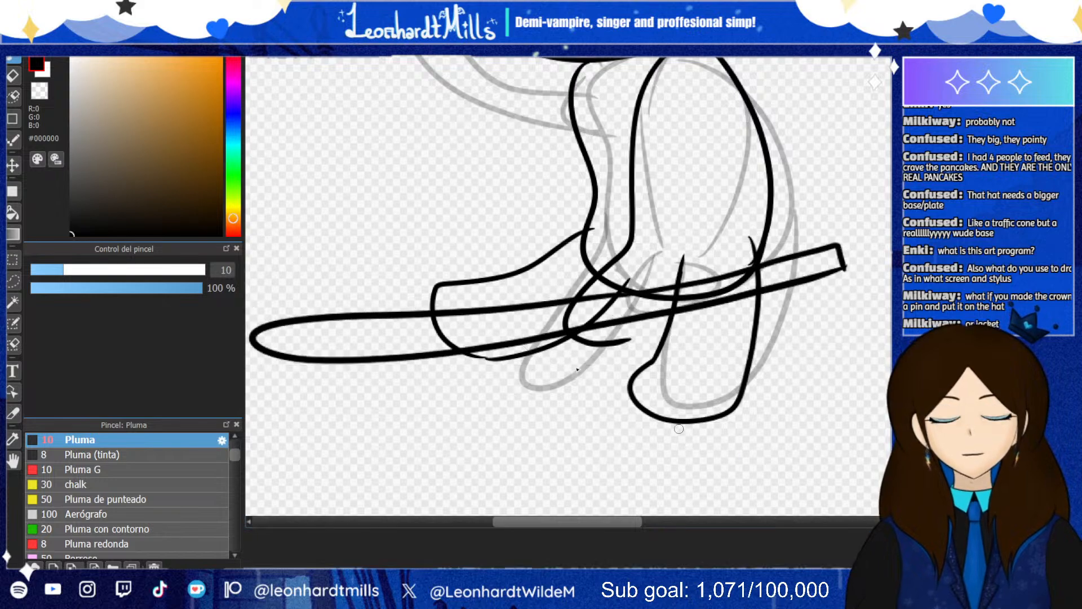
# Move the witch's line art forward along the broomstick, leaving more of the stick behind her
pyautogui.scroll(-5, 795, 336)
pyautogui.scroll(4, 796, 336)
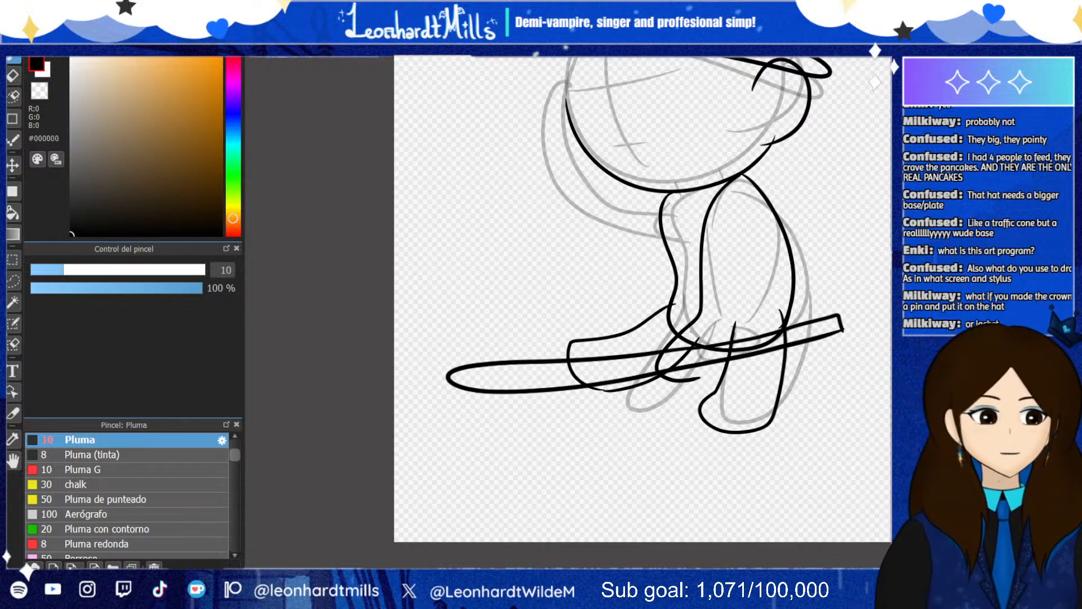
pyautogui.press('v')
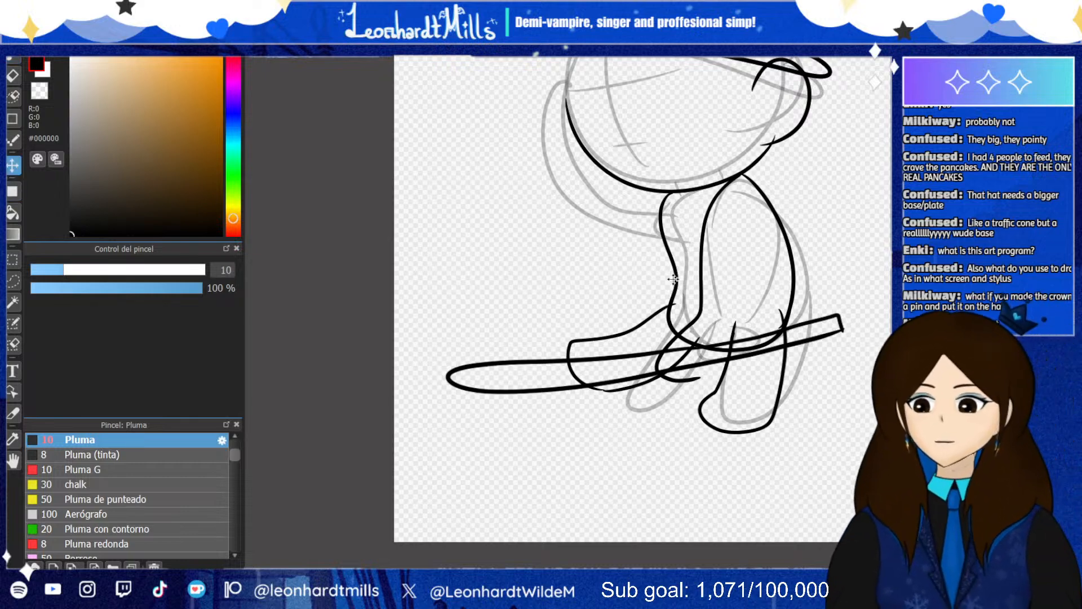
pyautogui.moveTo(673, 278); pyautogui.dragTo(637, 277)
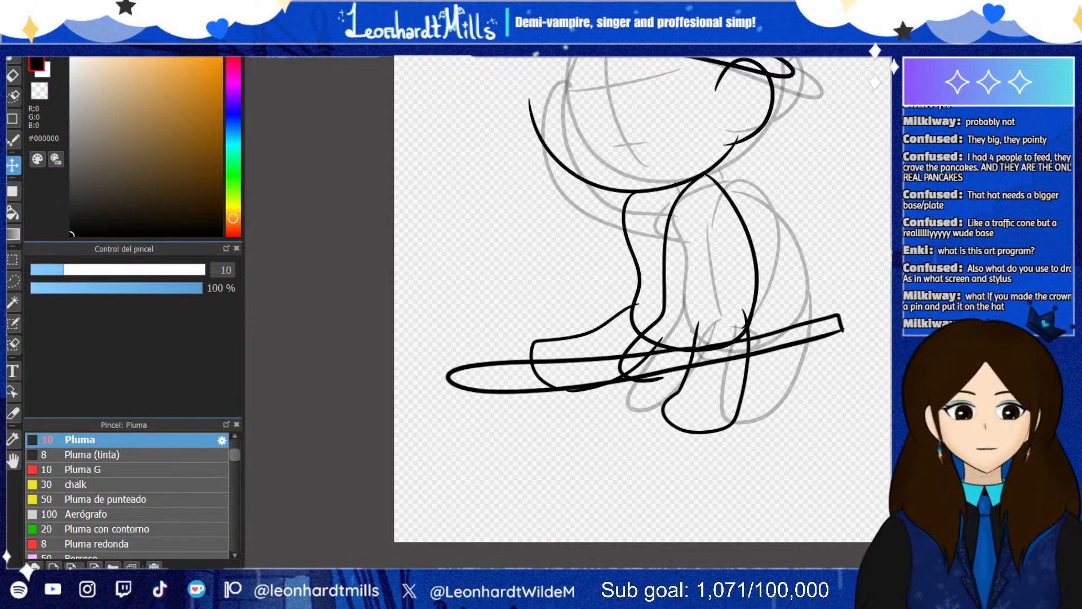
# Ink a rounded binding collar with a double outer edge on the broomstick's back end
pyautogui.scroll(-2, 790, 314)
pyautogui.scroll(5, 810, 315)
pyautogui.scroll(2, 810, 316)
pyautogui.press('b')
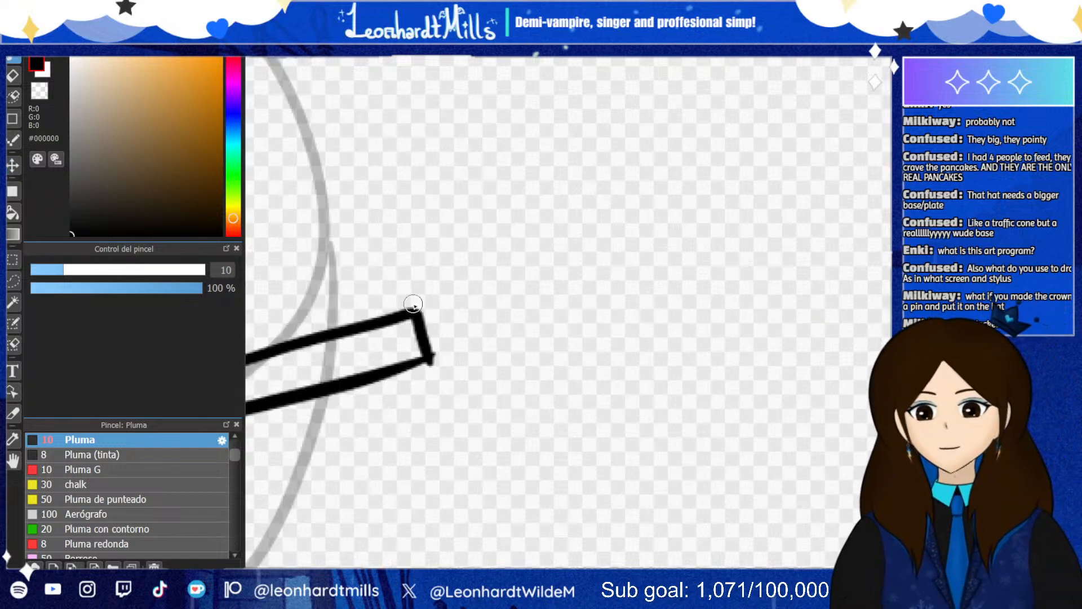
pyautogui.moveTo(411, 307)
pyautogui.mouseDown()
pyautogui.moveTo(435, 359)
pyautogui.moveTo(439, 283)
pyautogui.moveTo(464, 318)
pyautogui.moveTo(470, 349)
pyautogui.moveTo(438, 369)
pyautogui.mouseUp()
pyautogui.moveTo(448, 283); pyautogui.dragTo(477, 343)
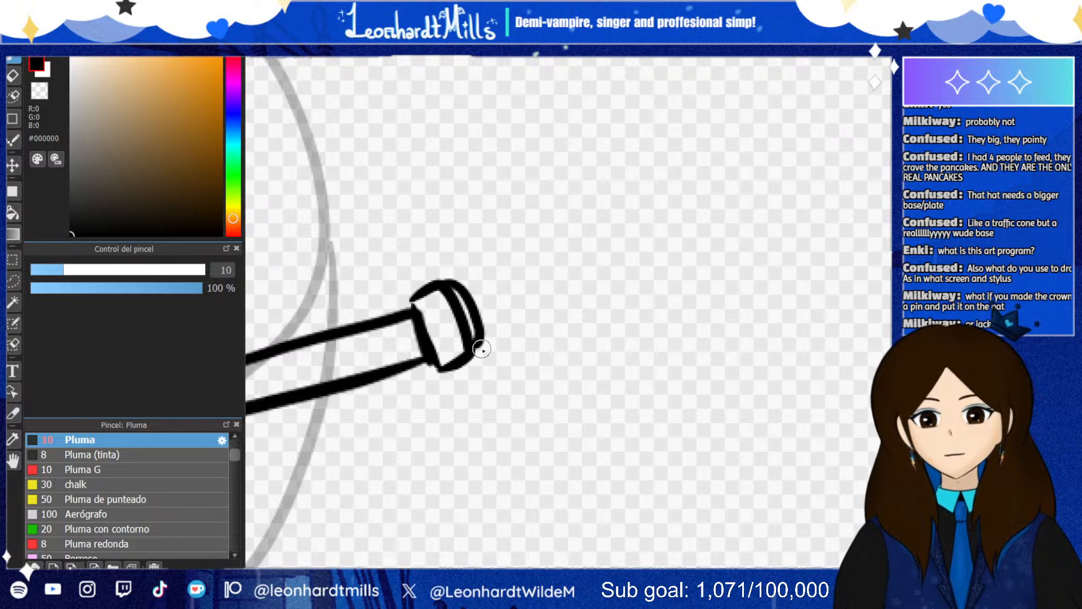
# Try to ink the bristles' upper edge, rising from the collar into an upward-pointing spike
pyautogui.scroll(-3, 547, 305)
pyautogui.scroll(5, 547, 305)
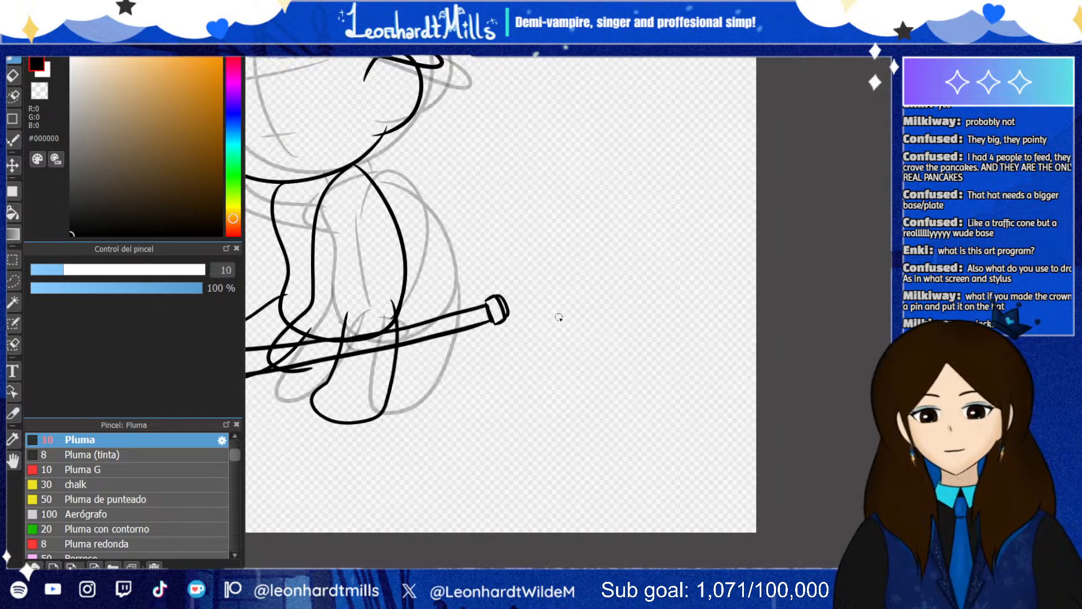
pyautogui.moveTo(471, 228)
pyautogui.mouseDown()
pyautogui.moveTo(500, 104)
pyautogui.moveTo(643, 56)
pyautogui.mouseUp()
pyautogui.hotkey('ctrl', '-')
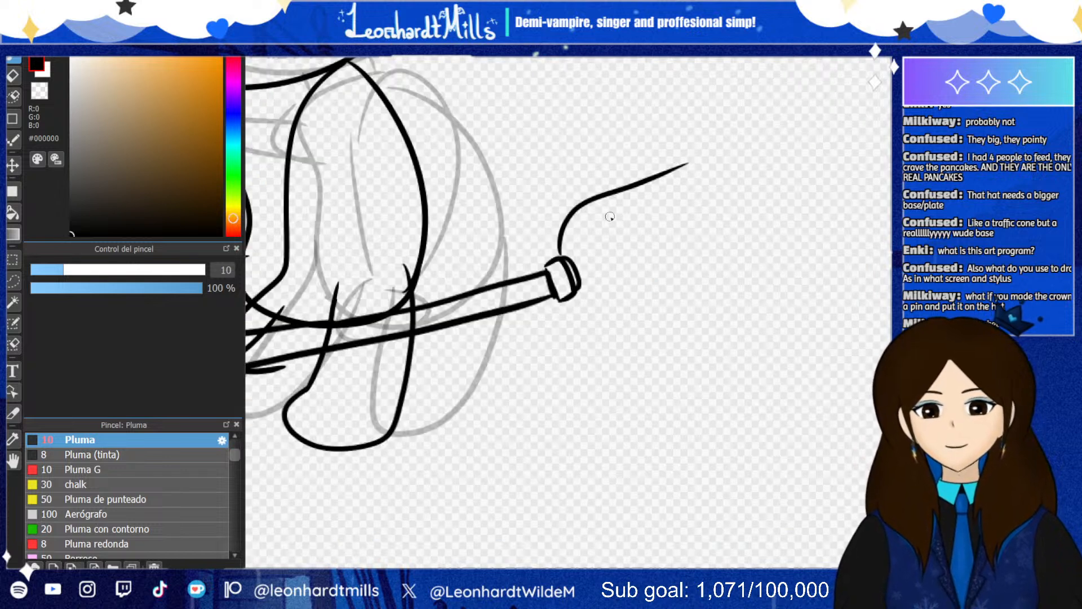
pyautogui.hotkey('ctrl', 'z')
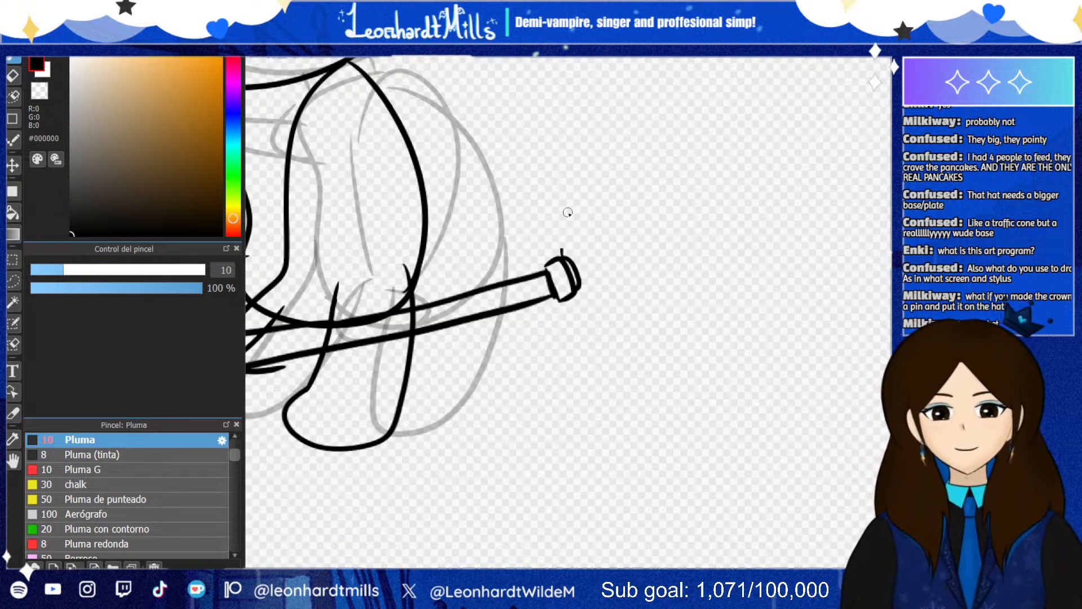
pyautogui.moveTo(560, 254)
pyautogui.mouseDown()
pyautogui.moveTo(697, 154)
pyautogui.moveTo(751, 95)
pyautogui.moveTo(703, 206)
pyautogui.mouseUp()
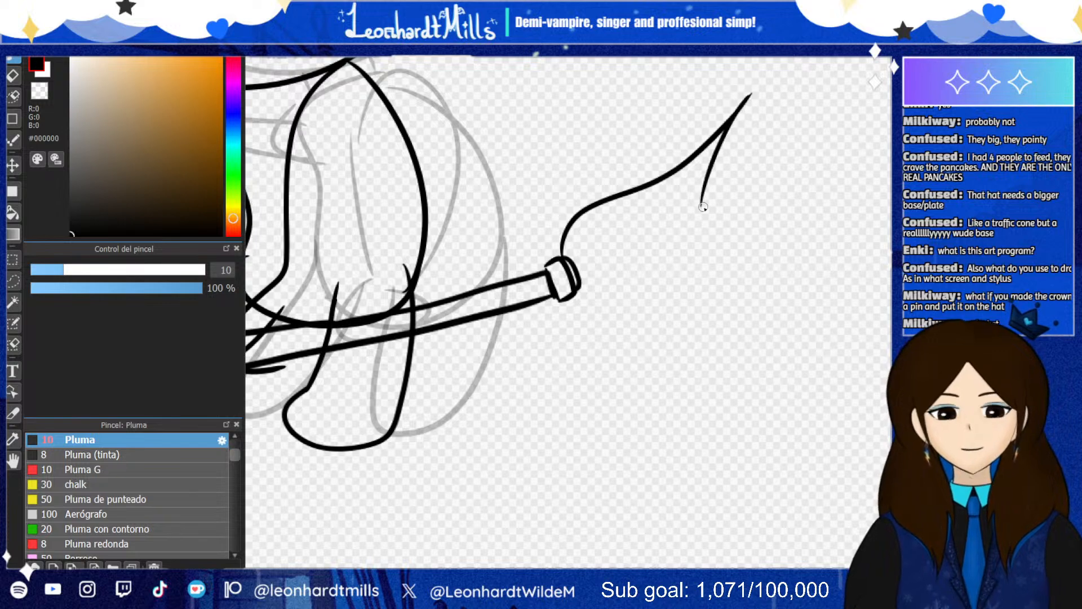
pyautogui.hotkey('ctrl', 'z')
pyautogui.hotkey('ctrl', 'z')
# Try to ink a rounded bristle head with three points sweeping back from the collar
pyautogui.moveTo(559, 255)
pyautogui.mouseDown()
pyautogui.moveTo(609, 178)
pyautogui.moveTo(778, 205)
pyautogui.mouseUp()
pyautogui.moveTo(846, 215)
pyautogui.mouseDown()
pyautogui.moveTo(868, 207)
pyautogui.moveTo(767, 230)
pyautogui.moveTo(789, 240)
pyautogui.mouseUp()
pyautogui.hotkey('ctrl', 'z')
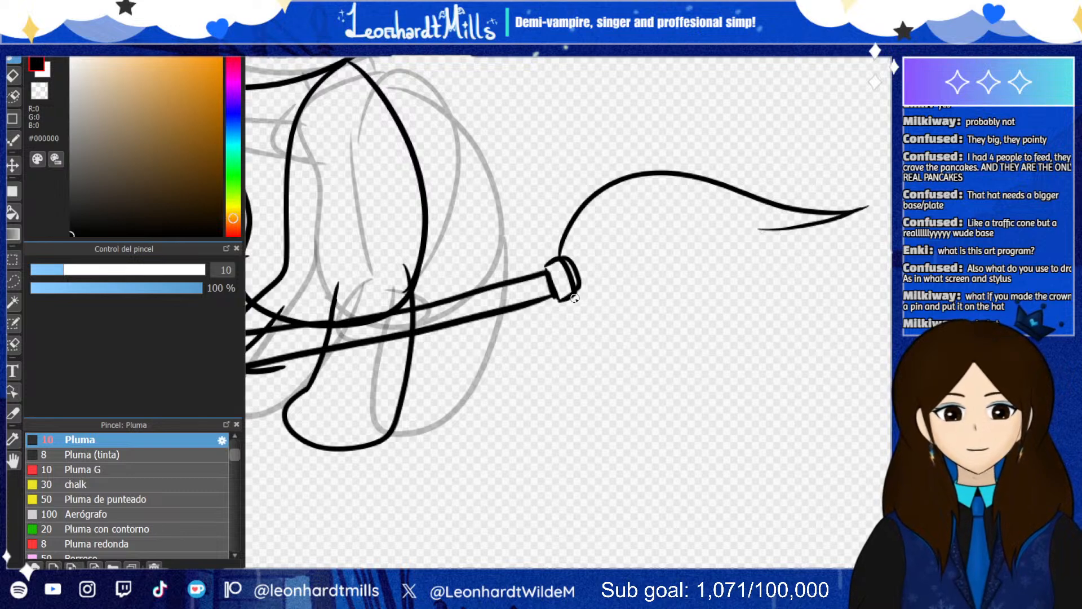
pyautogui.moveTo(575, 292)
pyautogui.mouseDown()
pyautogui.moveTo(623, 350)
pyautogui.moveTo(731, 368)
pyautogui.moveTo(818, 313)
pyautogui.moveTo(780, 324)
pyautogui.moveTo(721, 314)
pyautogui.moveTo(780, 301)
pyautogui.moveTo(869, 255)
pyautogui.moveTo(771, 222)
pyautogui.mouseUp()
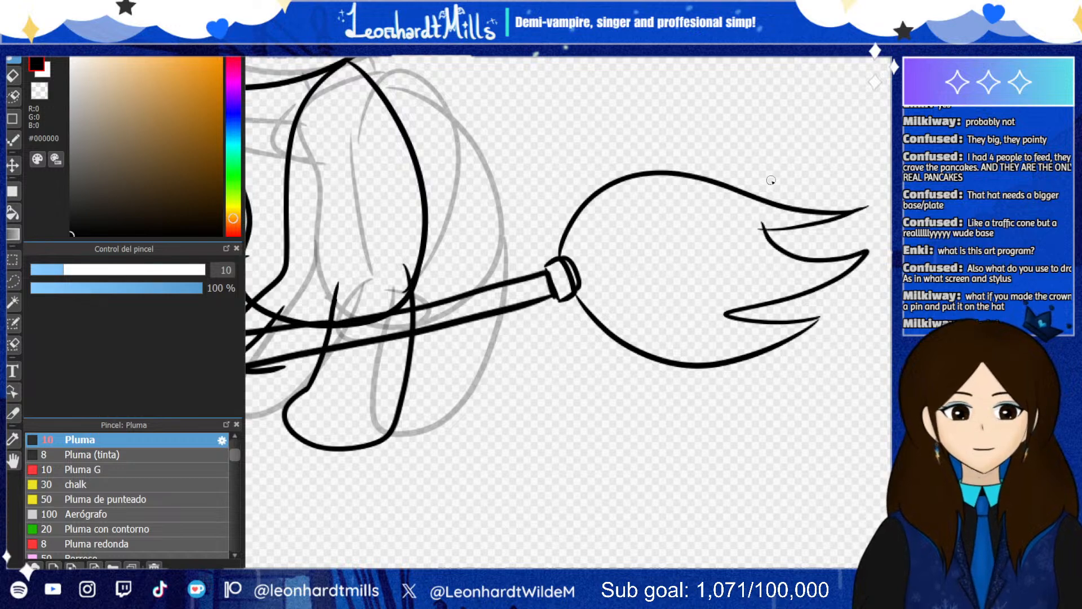
# Undo the three-pointed bristle outline and show the broom's rough sketch again
pyautogui.scroll(-4, 775, 195)
pyautogui.scroll(5, 753, 189)
pyautogui.hotkey('ctrl', 'z')
pyautogui.hotkey('ctrl', 'z')
pyautogui.scroll(-3, 708, 237)
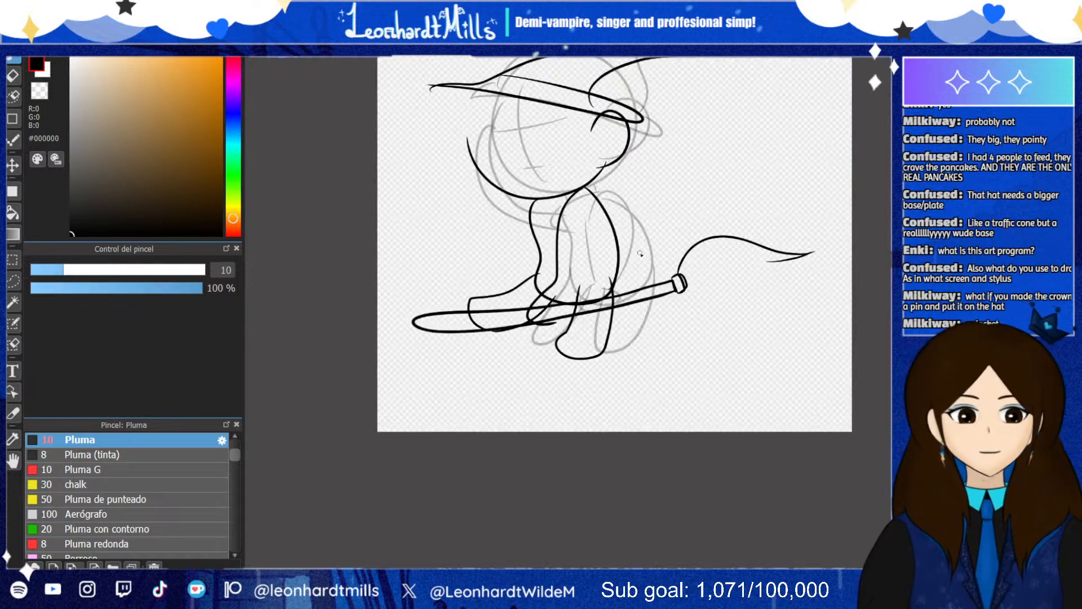
pyautogui.hotkey('ctrl', 'z')
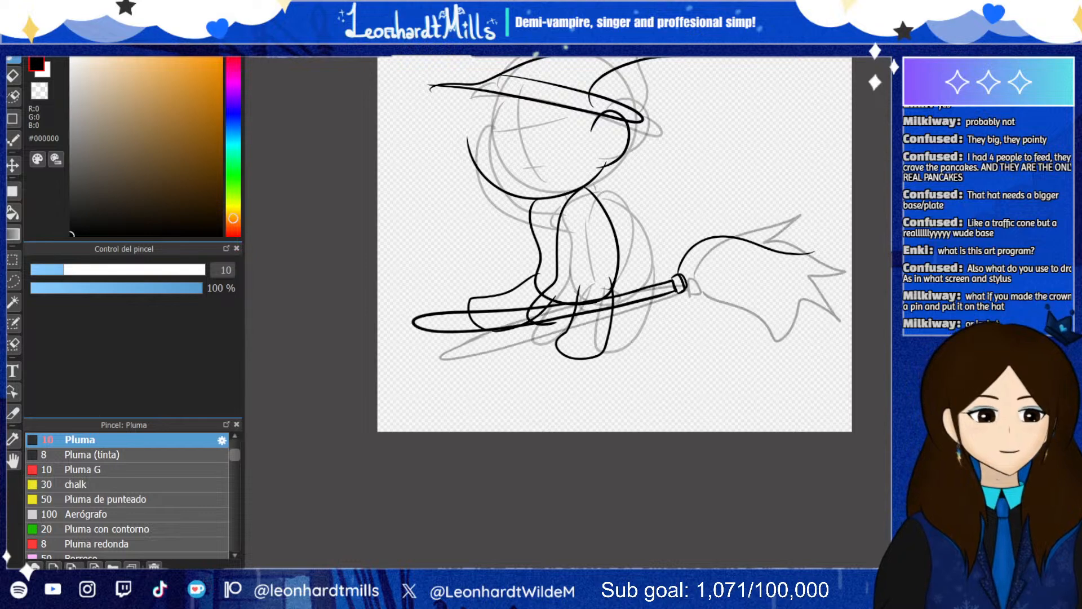
pyautogui.scroll(4, 783, 248)
pyautogui.hotkey('ctrl', 'z')
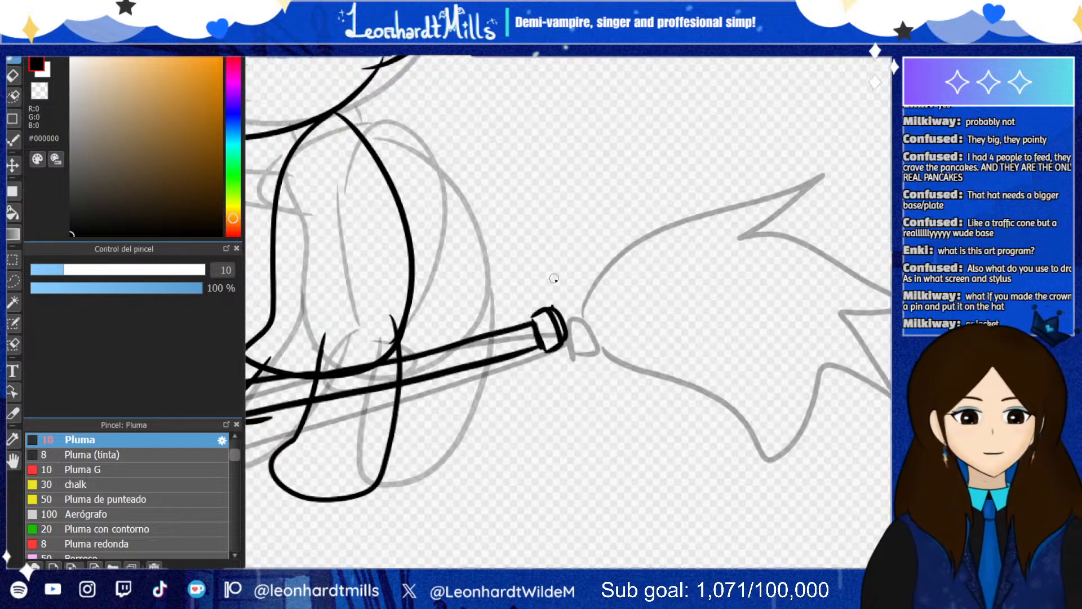
# Ink a full bristle outline from the collar, with spiky tips above and behind and a small notch along the underside
pyautogui.moveTo(552, 306)
pyautogui.mouseDown()
pyautogui.moveTo(768, 146)
pyautogui.moveTo(712, 219)
pyautogui.moveTo(742, 208)
pyautogui.moveTo(892, 307)
pyautogui.mouseUp()
pyautogui.moveTo(818, 325); pyautogui.dragTo(892, 320)
pyautogui.moveTo(817, 327); pyautogui.dragTo(890, 436)
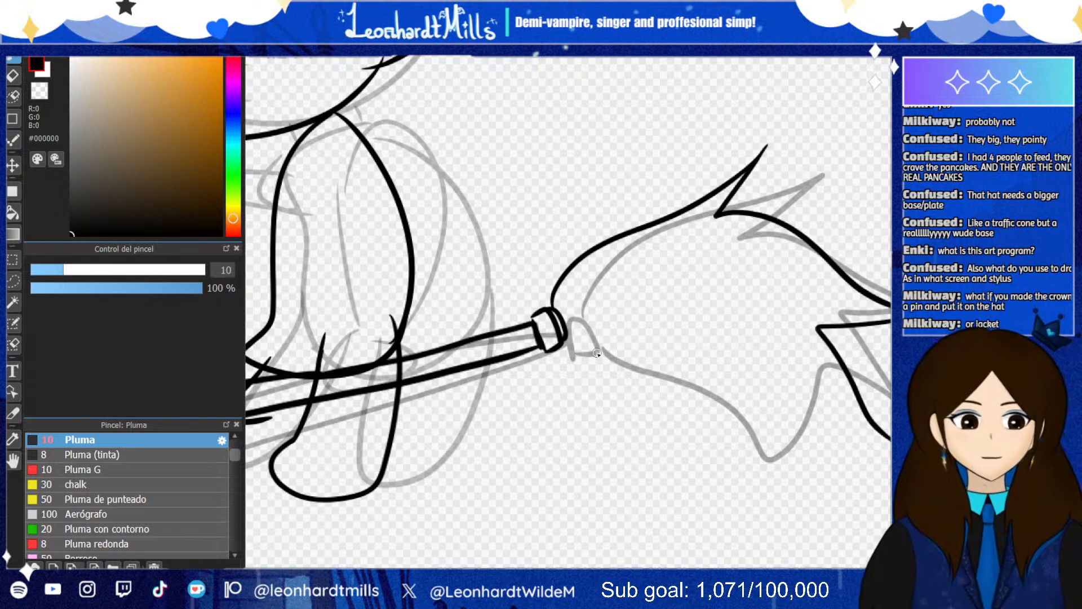
pyautogui.moveTo(566, 332)
pyautogui.mouseDown()
pyautogui.moveTo(598, 390)
pyautogui.moveTo(705, 455)
pyautogui.mouseUp()
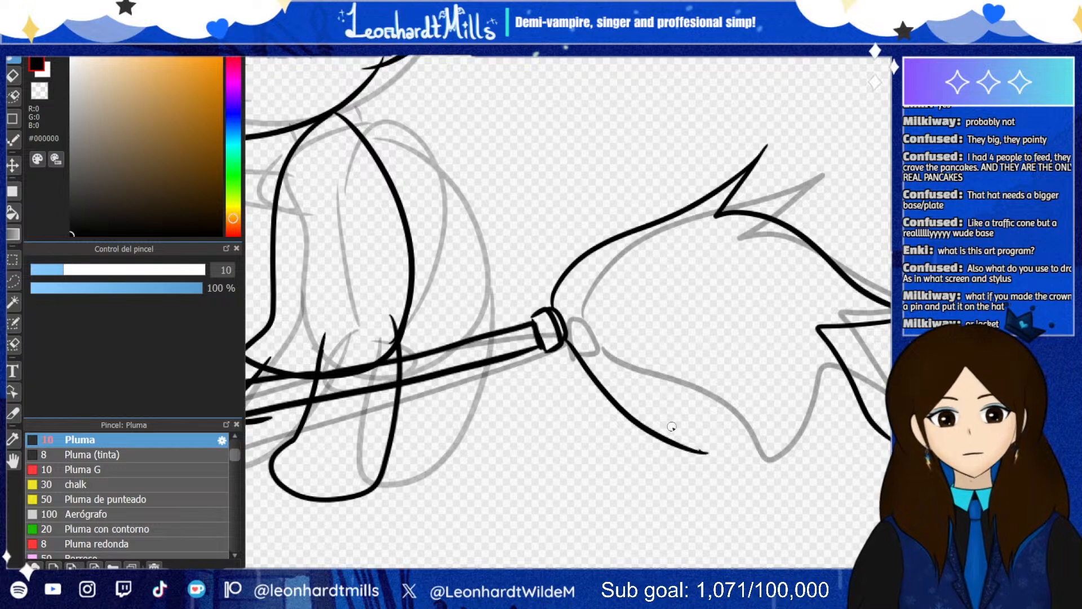
pyautogui.moveTo(670, 412)
pyautogui.mouseDown()
pyautogui.moveTo(776, 473)
pyautogui.moveTo(879, 440)
pyautogui.mouseUp()
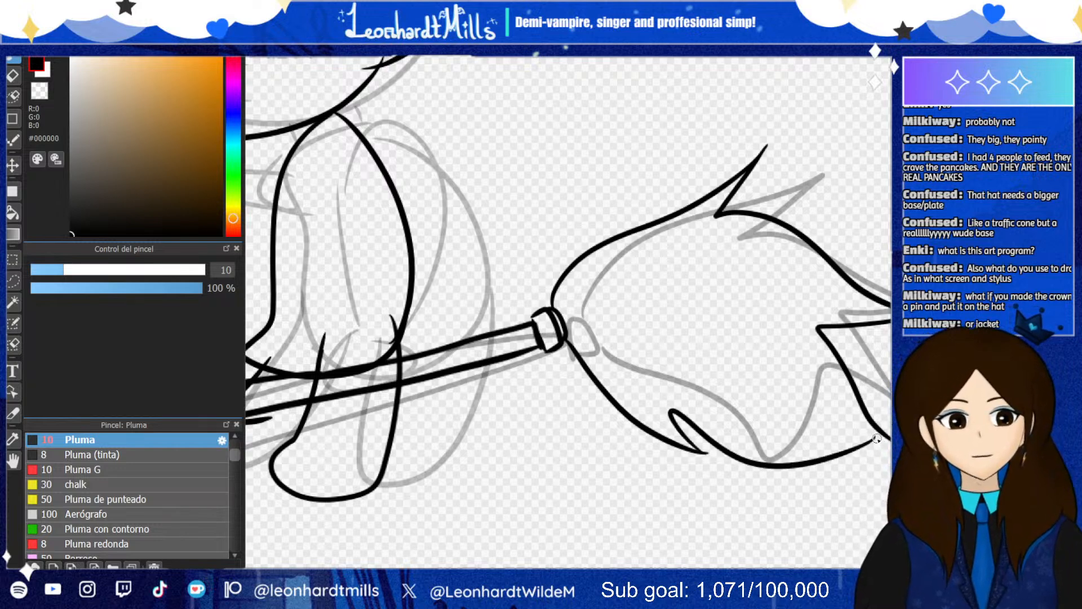
pyautogui.scroll(2, 886, 422)
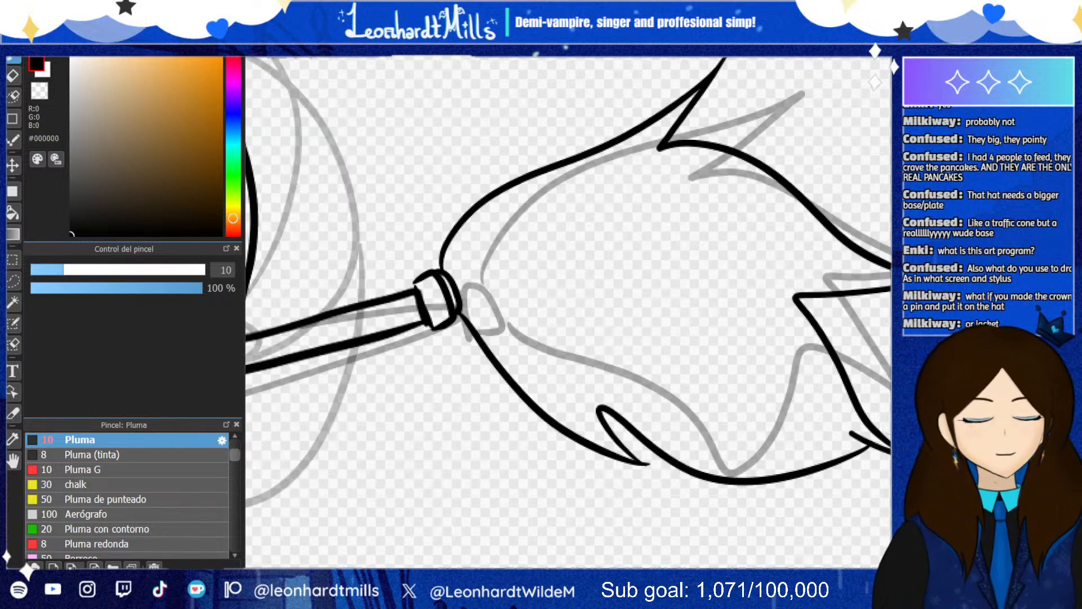
# Try to extend the bristles' lower rear spike to a sharp point with a short tapered stroke
pyautogui.scroll(-4, 882, 429)
pyautogui.scroll(8, 876, 446)
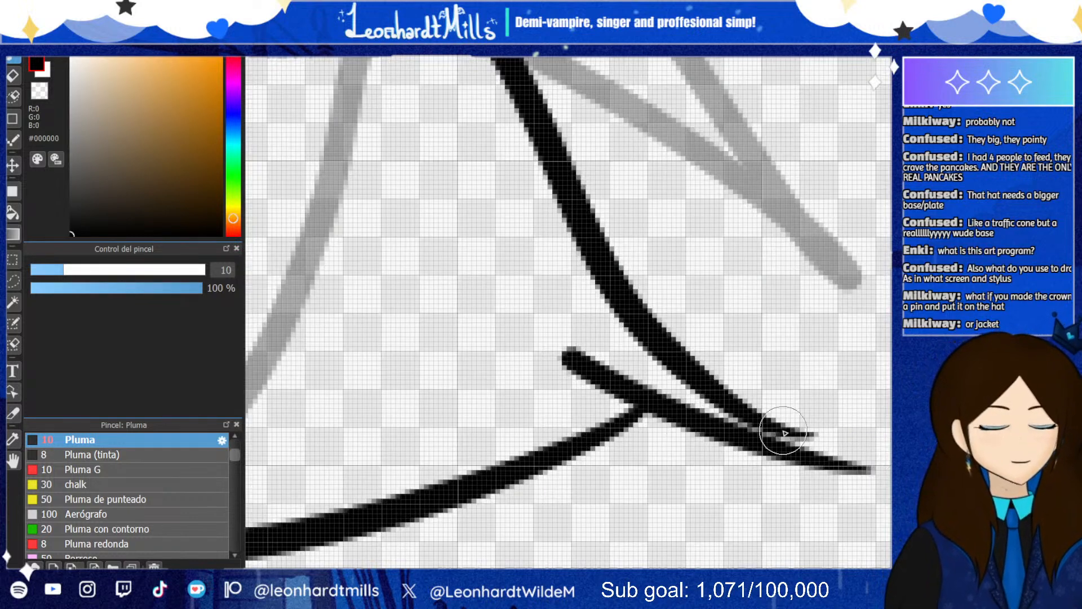
pyautogui.moveTo(733, 397)
pyautogui.mouseDown()
pyautogui.moveTo(795, 437)
pyautogui.moveTo(889, 471)
pyautogui.mouseUp()
pyautogui.hotkey('ctrl', 'z')
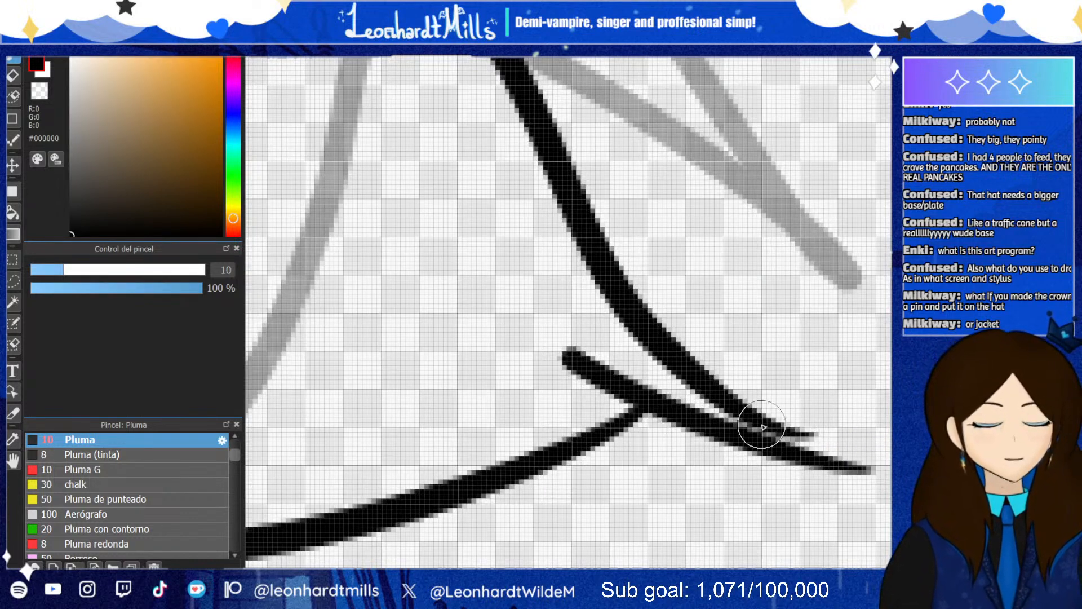
pyautogui.moveTo(761, 430); pyautogui.dragTo(885, 469)
pyautogui.scroll(-4, 800, 405)
pyautogui.scroll(-5, 794, 399)
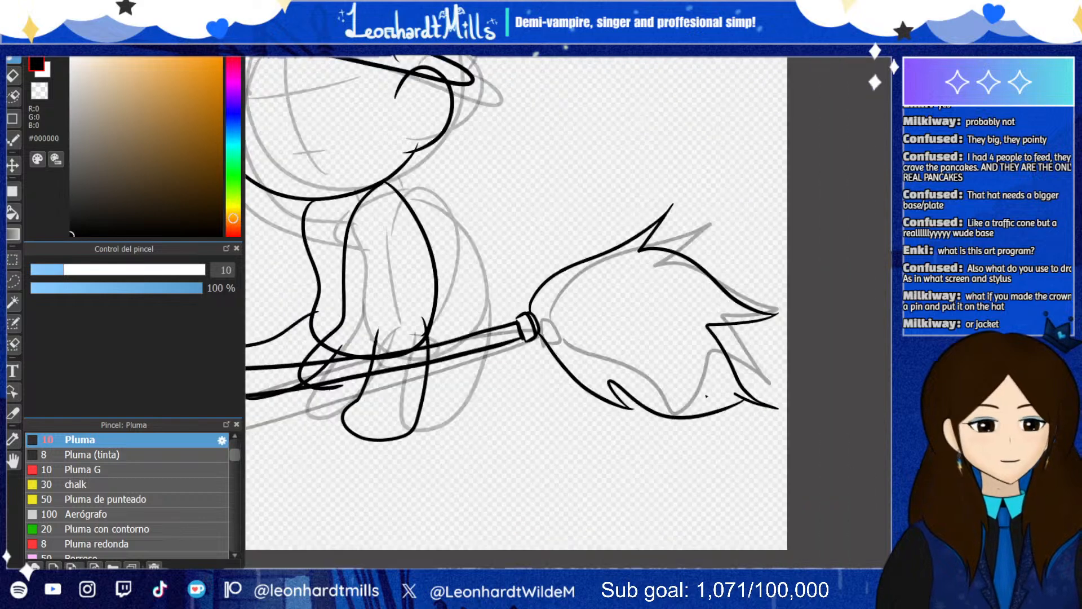
# Try to ink the bristles' underside with a deep rounded notch and a split, pointed lower rear spike
pyautogui.scroll(6, 707, 399)
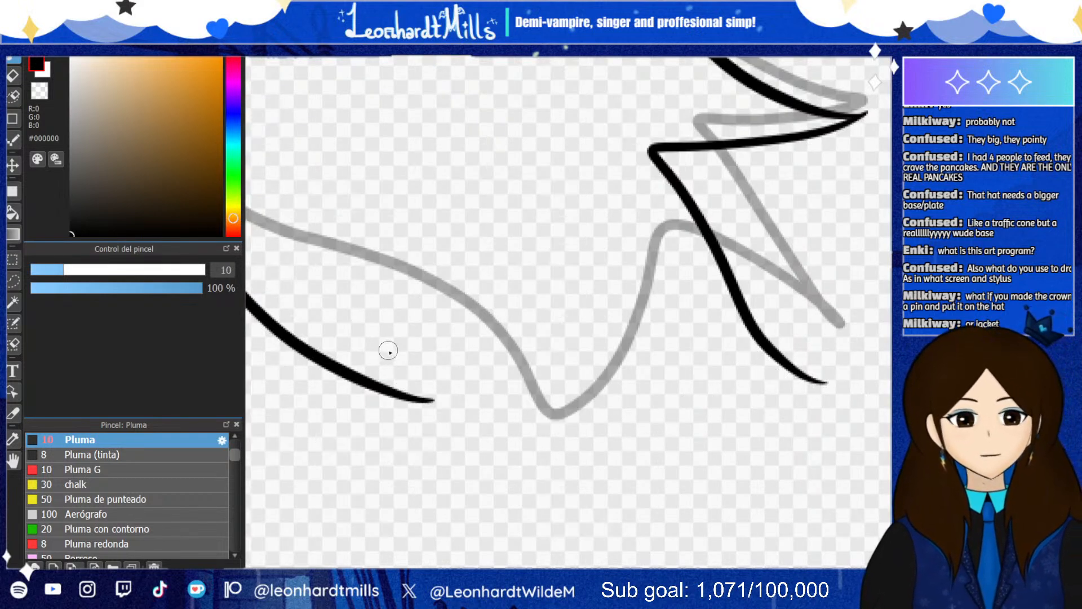
pyautogui.moveTo(434, 393)
pyautogui.mouseDown()
pyautogui.moveTo(483, 349)
pyautogui.moveTo(566, 460)
pyautogui.moveTo(830, 417)
pyautogui.moveTo(787, 420)
pyautogui.moveTo(707, 383)
pyautogui.moveTo(841, 402)
pyautogui.moveTo(865, 386)
pyautogui.mouseUp()
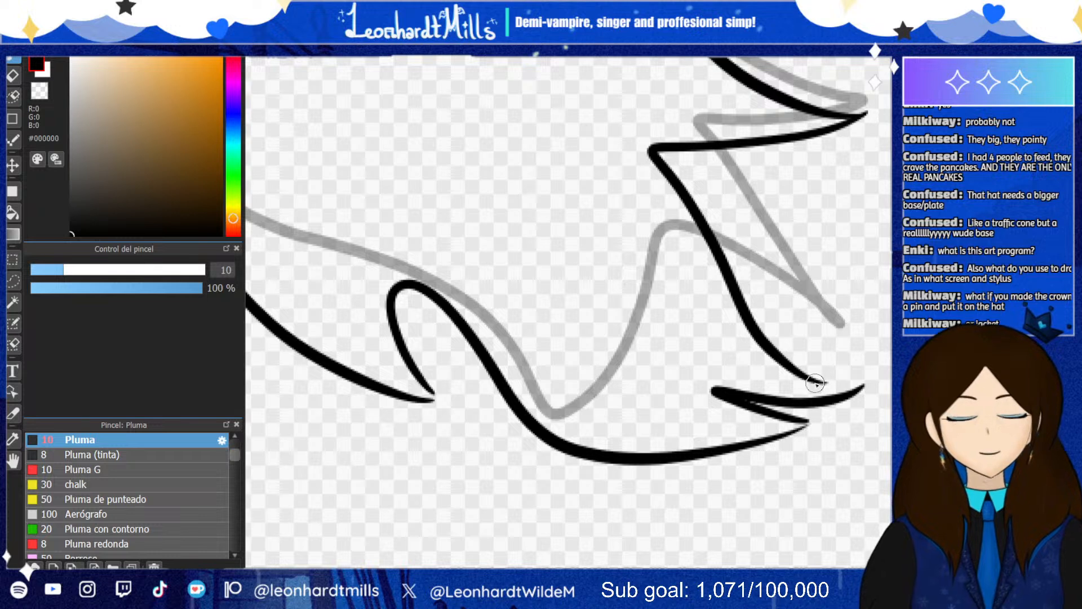
pyautogui.moveTo(816, 378); pyautogui.dragTo(884, 378)
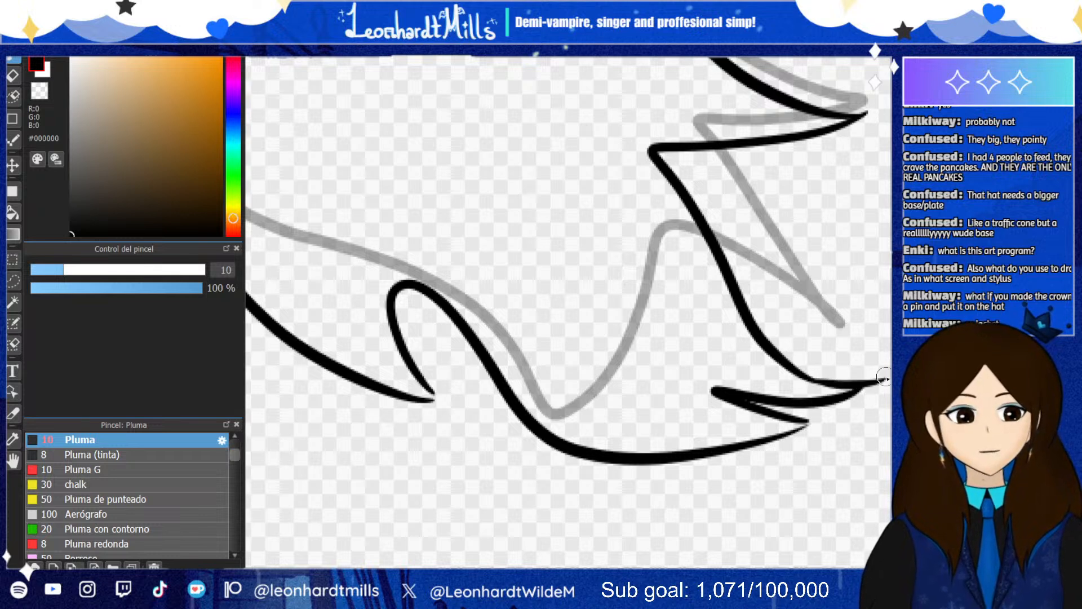
pyautogui.hotkey('ctrl', 'z')
pyautogui.moveTo(815, 381); pyautogui.dragTo(884, 381)
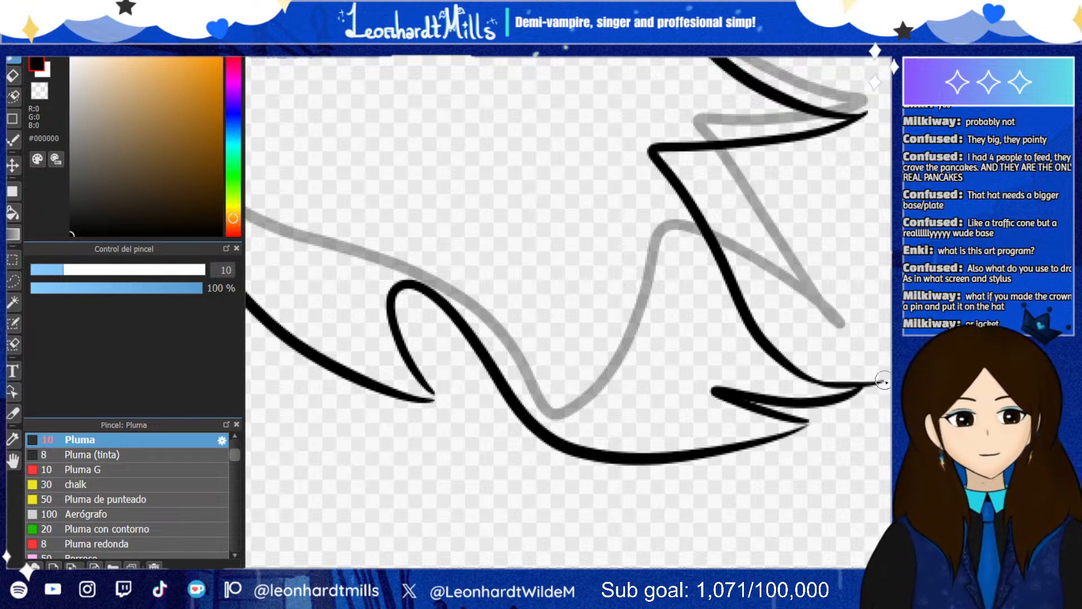
pyautogui.scroll(-5, 676, 352)
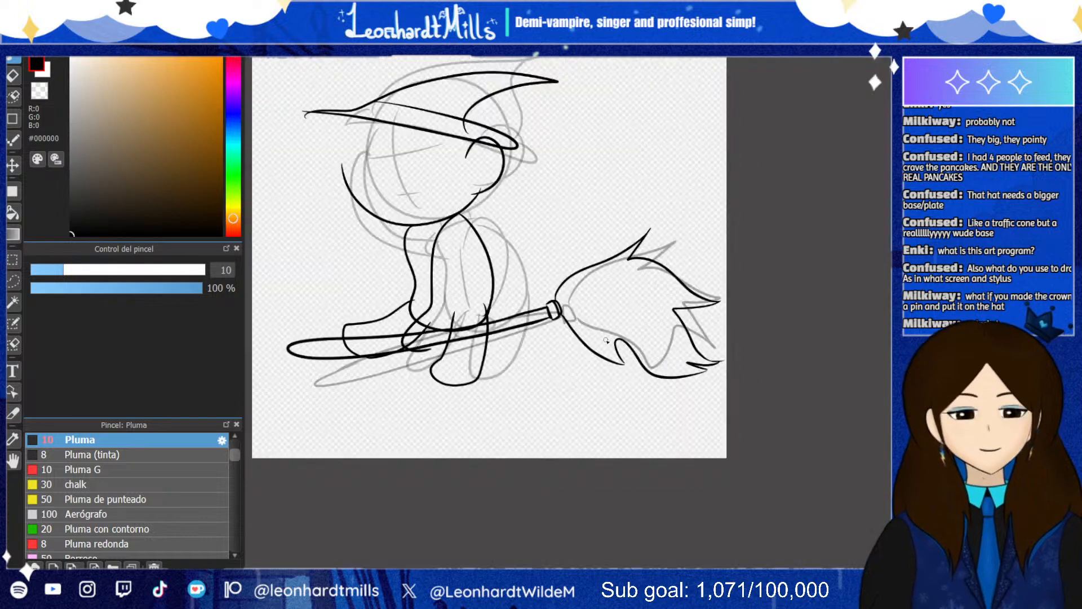
pyautogui.scroll(4, 605, 340)
pyautogui.hotkey('ctrl', 'z')
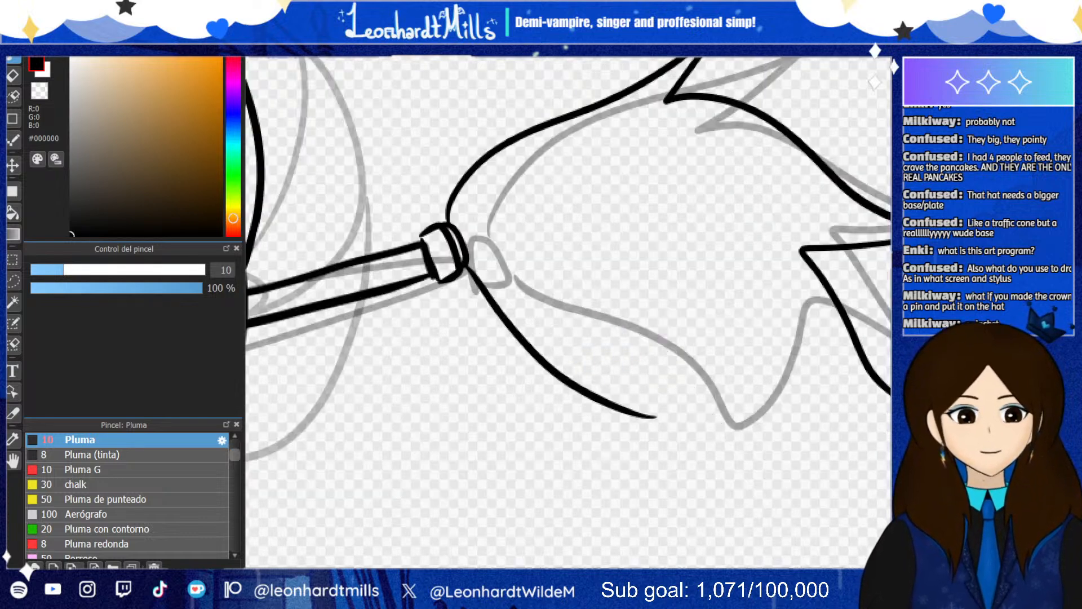
# Ink the bristles' underside with a small notch, joining it to a curved stroke that forms the lower rear spike
pyautogui.moveTo(890, 401); pyautogui.dragTo(756, 338)
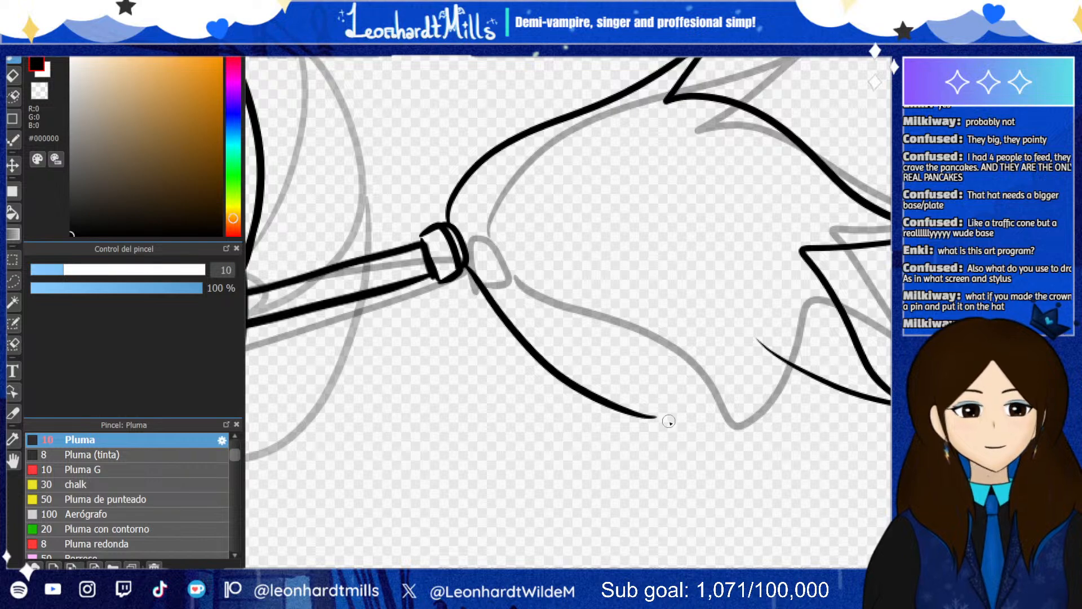
pyautogui.moveTo(654, 417)
pyautogui.mouseDown()
pyautogui.moveTo(637, 396)
pyautogui.moveTo(840, 395)
pyautogui.mouseUp()
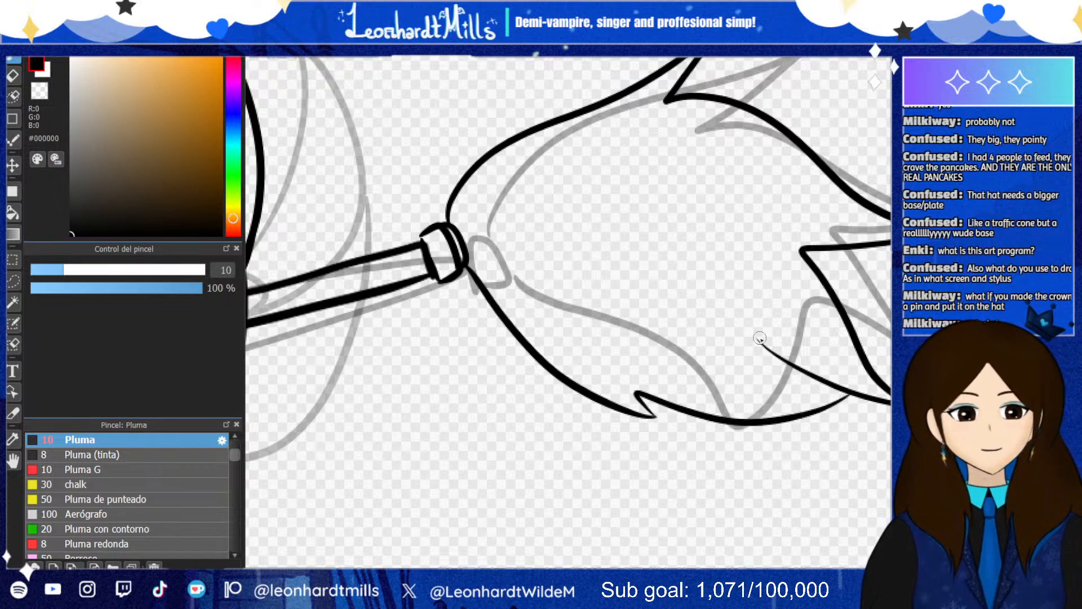
pyautogui.scroll(-4, 593, 324)
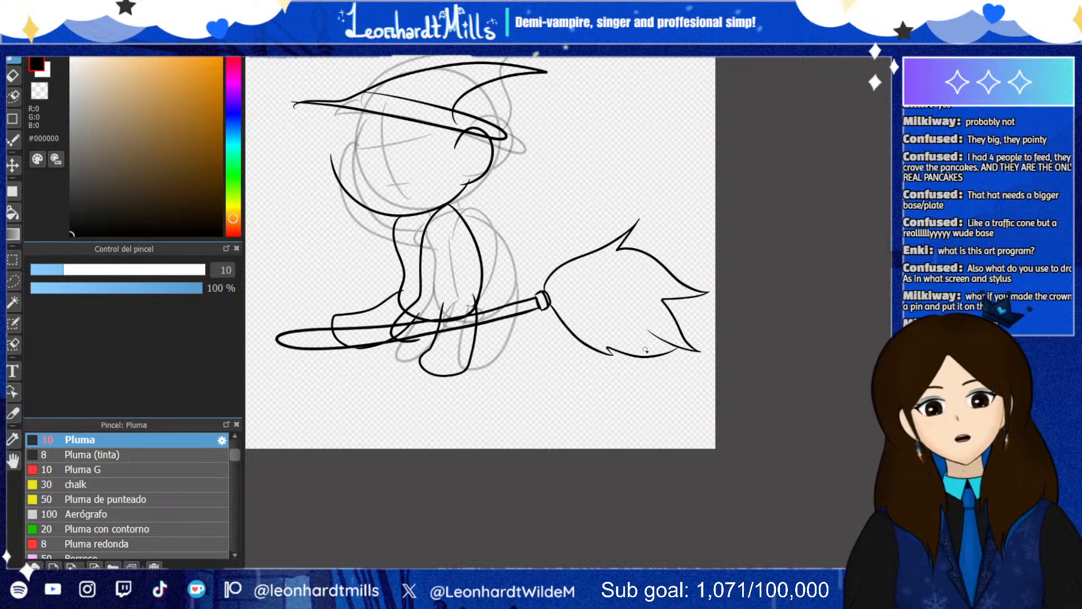
# Check the overall proportions of the inked witch, hat and finished broom against the rough sketch
pyautogui.scroll(-6, 296, 294)
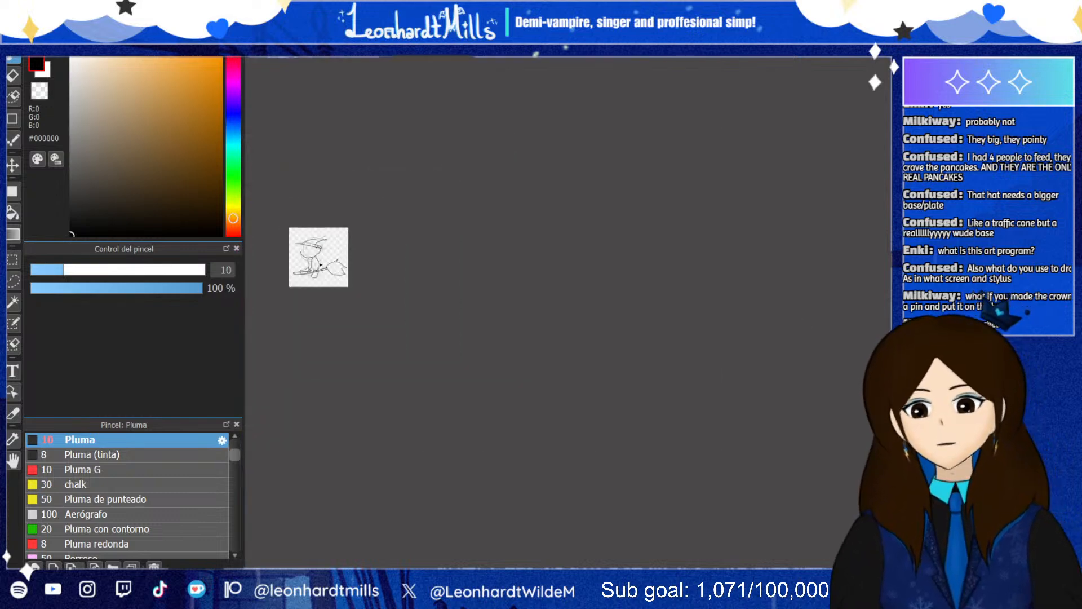
pyautogui.scroll(5, 293, 252)
pyautogui.scroll(3, 293, 252)
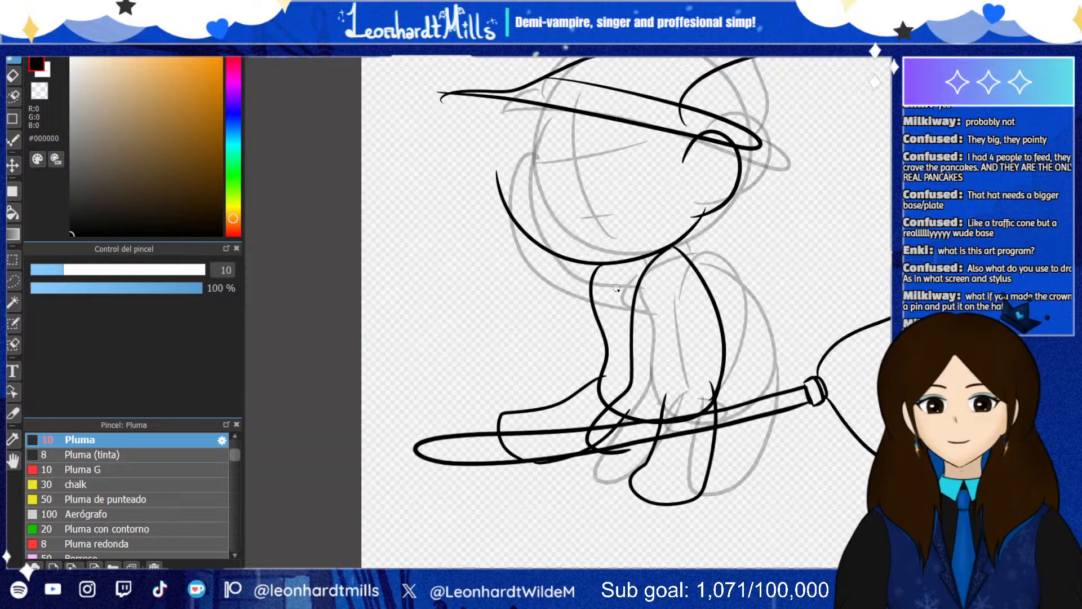
pyautogui.scroll(-1, 693, 125)
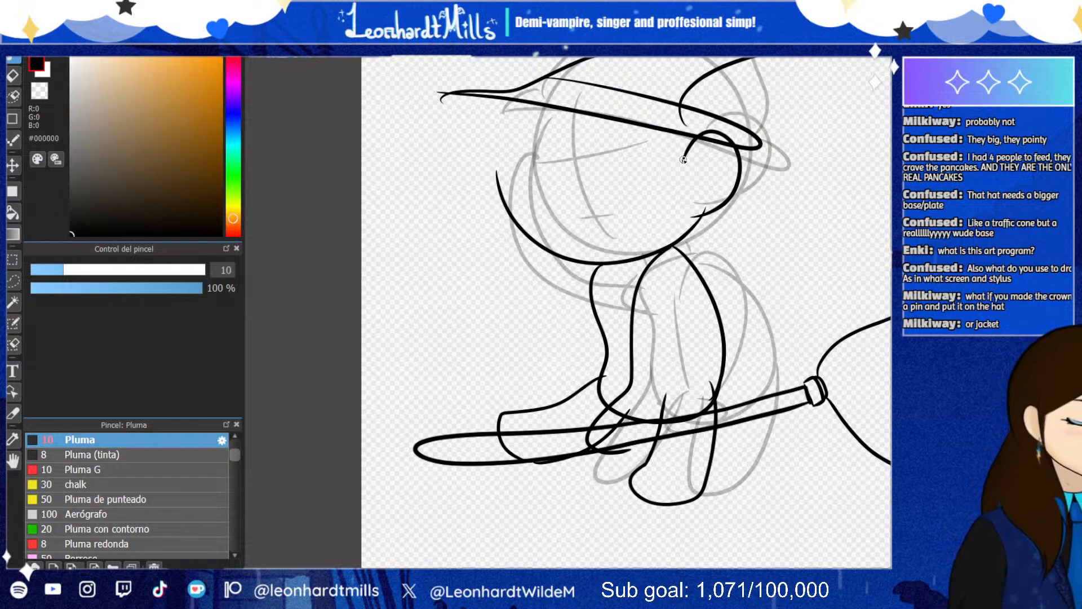
pyautogui.scroll(-3, 555, 337)
pyautogui.scroll(1, 590, 374)
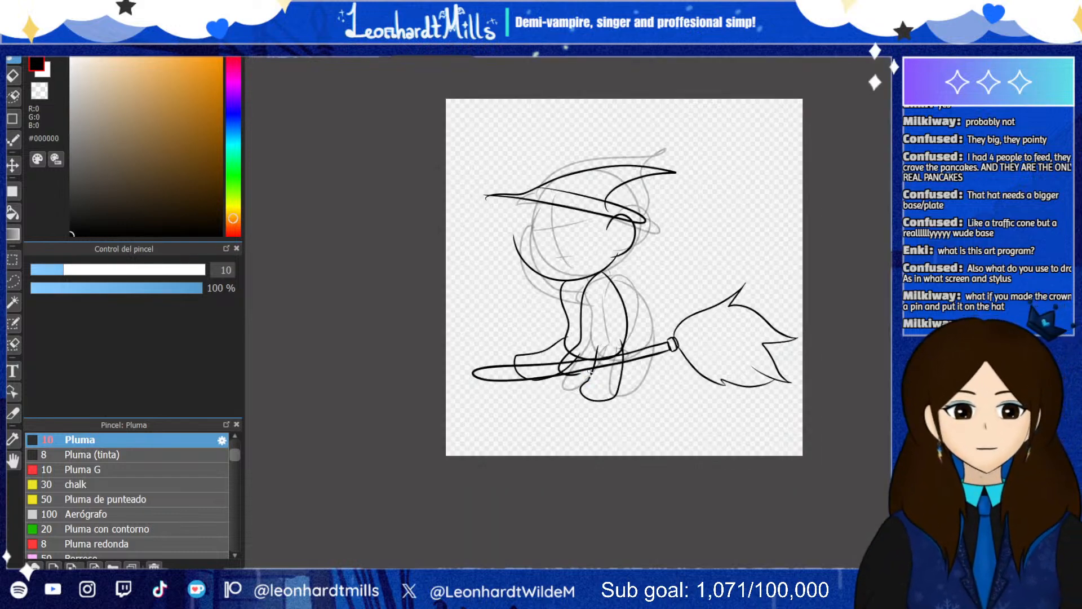
pyautogui.scroll(2, 620, 315)
pyautogui.scroll(1, 528, 191)
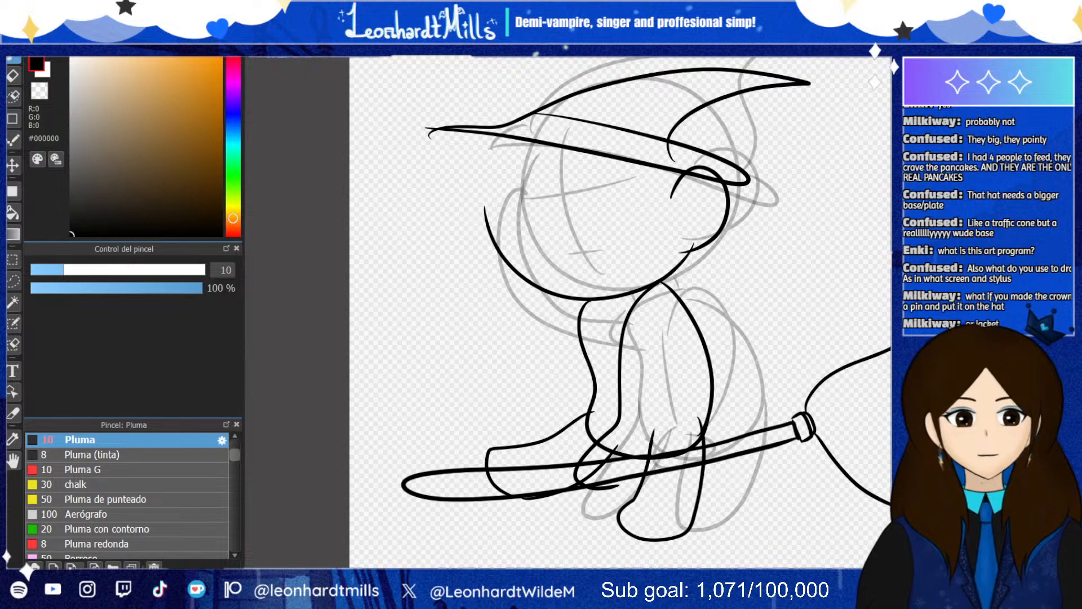
# Clear the inked hat and try a new brim line slanting upward across the head toward the ear side
pyautogui.press('Delete')
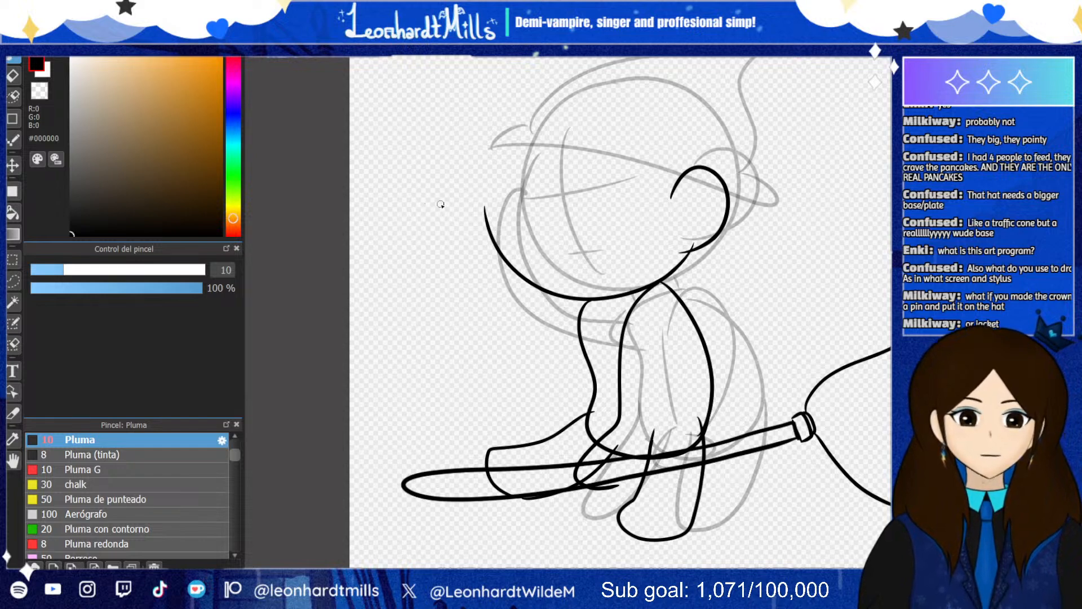
pyautogui.moveTo(424, 203)
pyautogui.mouseDown()
pyautogui.moveTo(684, 167)
pyautogui.moveTo(790, 122)
pyautogui.mouseUp()
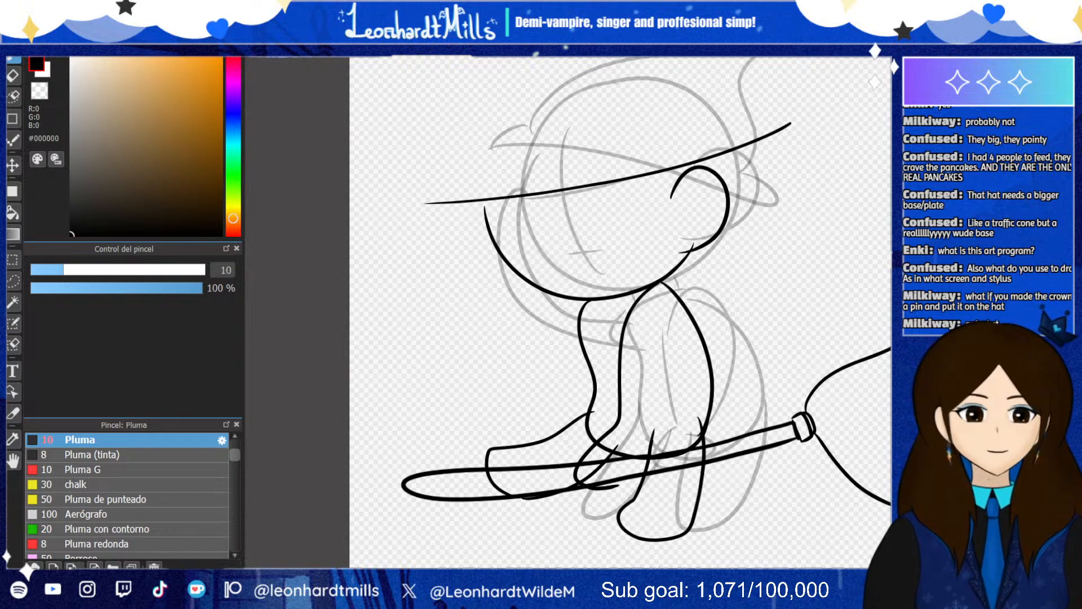
pyautogui.hotkey('ctrl', 'z')
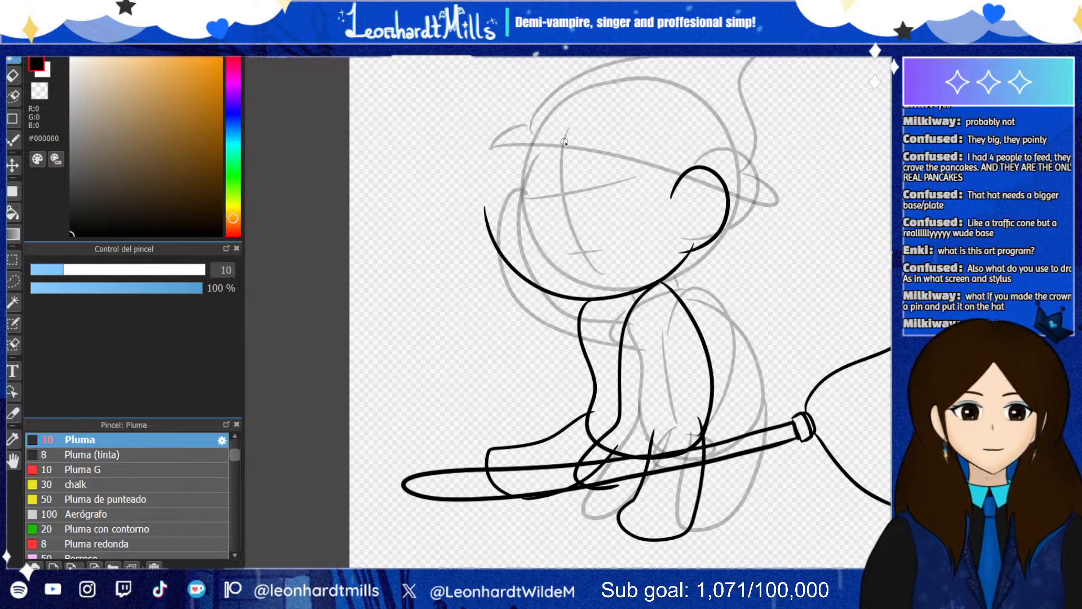
# Flip the inked broom horizontally, rotate it half a turn so the bristle end slopes downward, and lower it beneath the body
pyautogui.scroll(-4, 555, 168)
pyautogui.scroll(4, 565, 189)
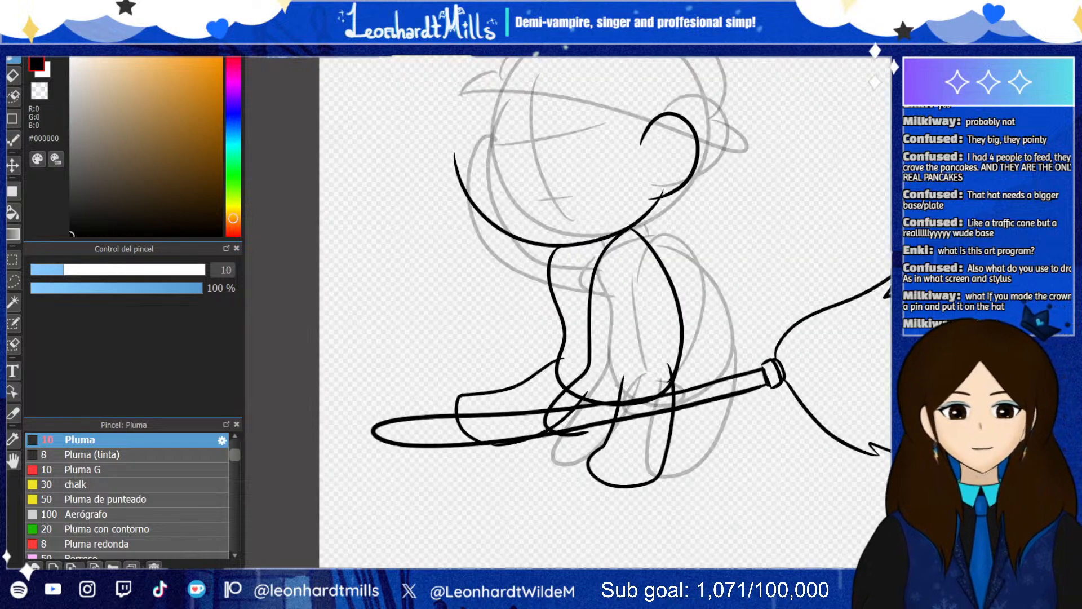
pyautogui.scroll(-4, 753, 406)
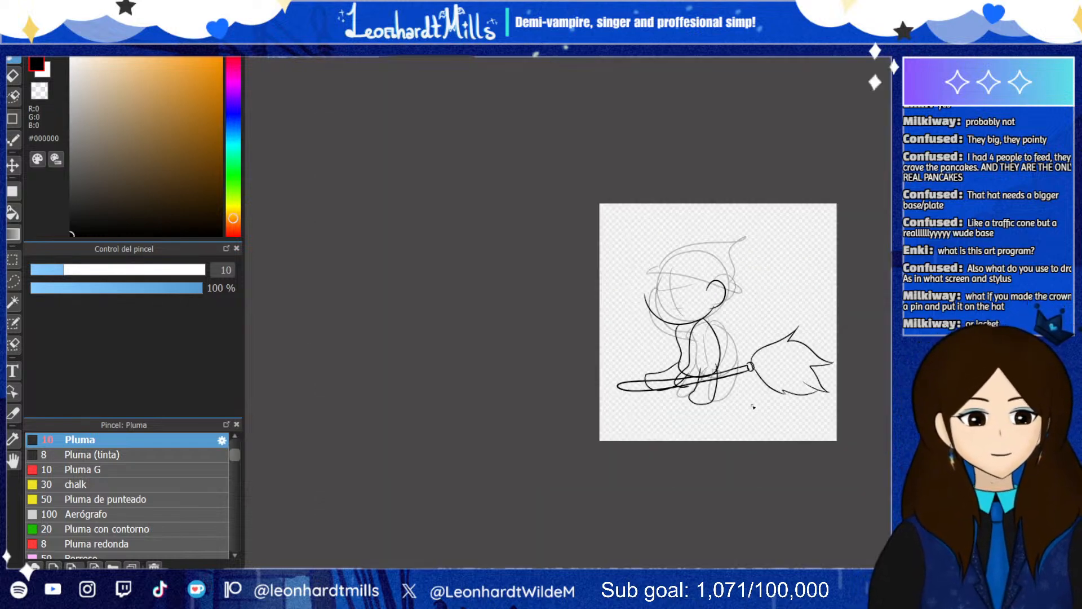
pyautogui.scroll(4, 753, 406)
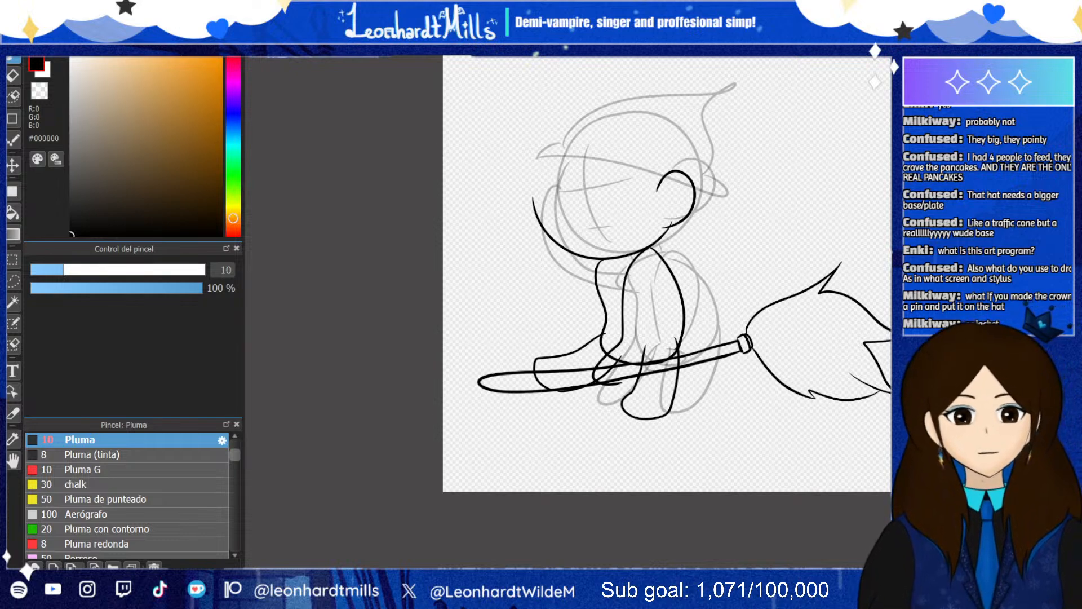
pyautogui.scroll(-2, 583, 409)
pyautogui.scroll(2, 584, 409)
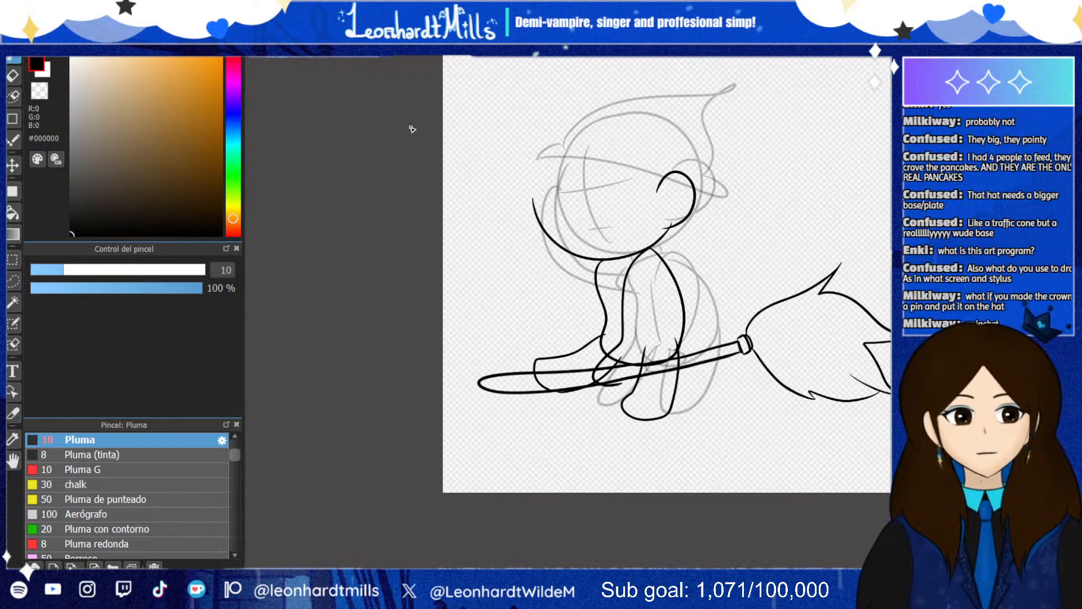
pyautogui.hotkey('ctrl', 't')
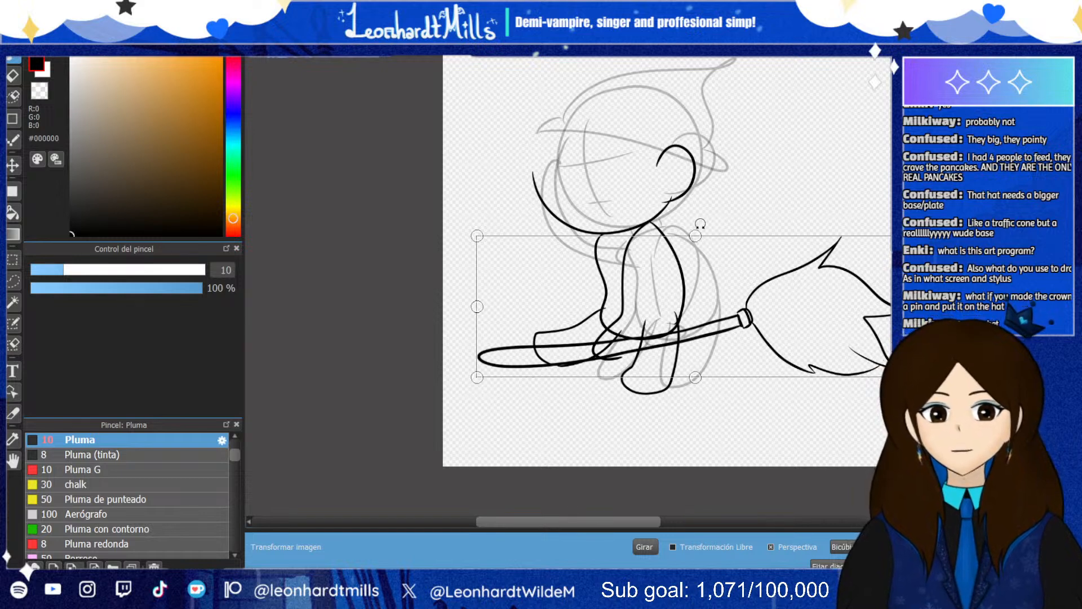
pyautogui.click(647, 550)
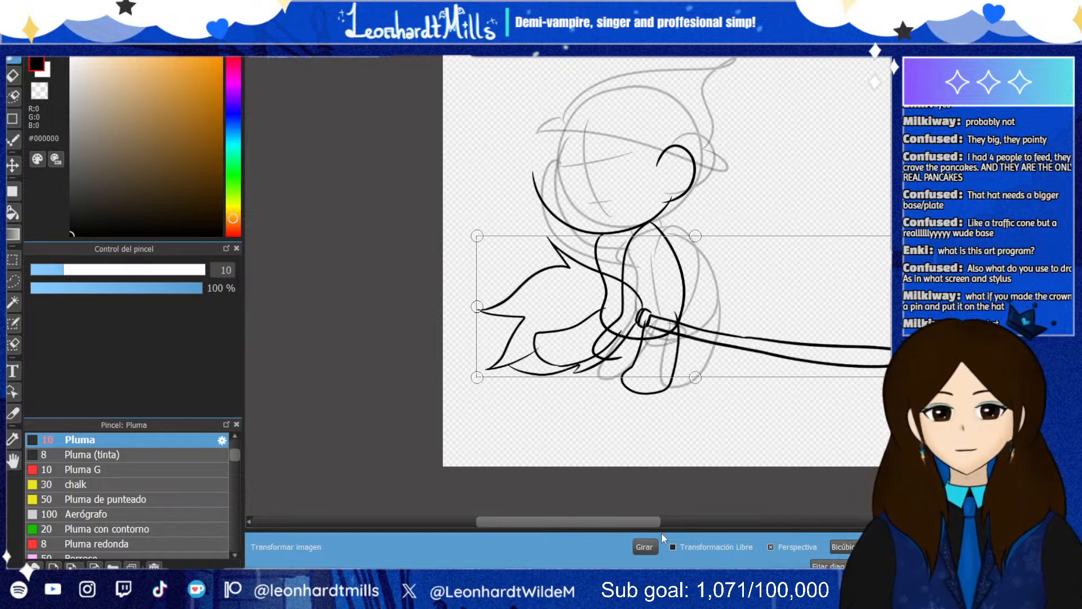
pyautogui.moveTo(853, 189)
pyautogui.mouseDown()
pyautogui.moveTo(783, 141)
pyautogui.moveTo(273, 374)
pyautogui.moveTo(501, 432)
pyautogui.mouseUp()
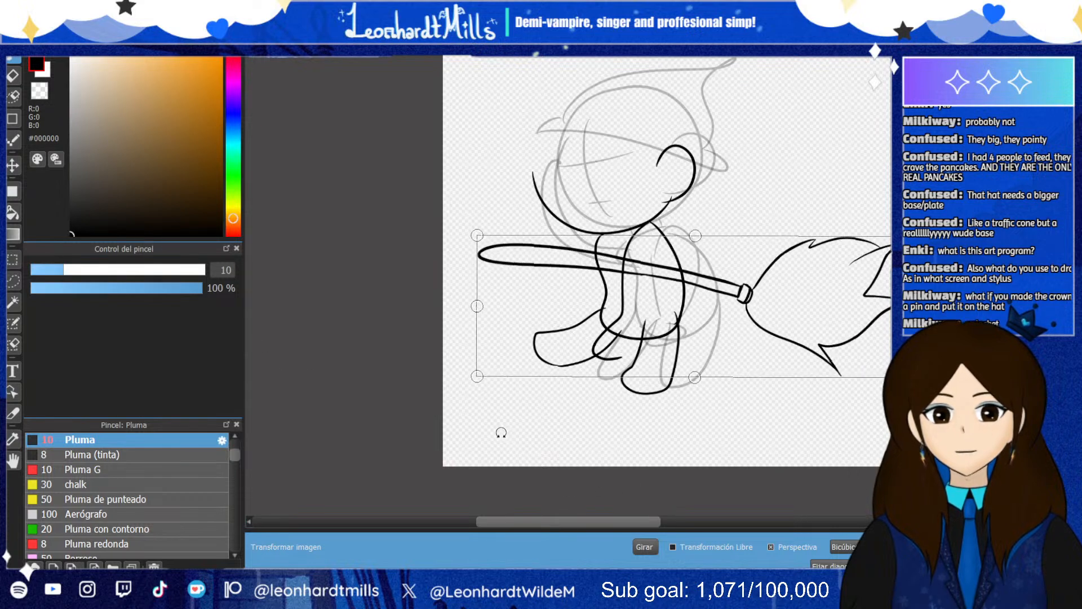
pyautogui.moveTo(611, 328)
pyautogui.mouseDown()
pyautogui.moveTo(618, 430)
pyautogui.moveTo(606, 382)
pyautogui.moveTo(595, 392)
pyautogui.moveTo(612, 396)
pyautogui.mouseUp()
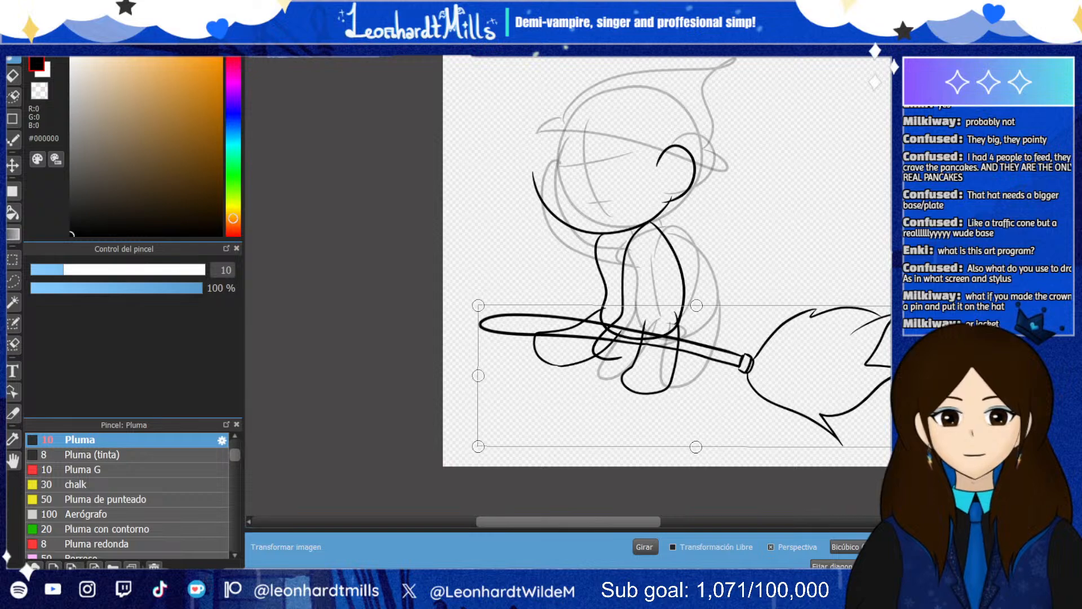
pyautogui.press('Return')
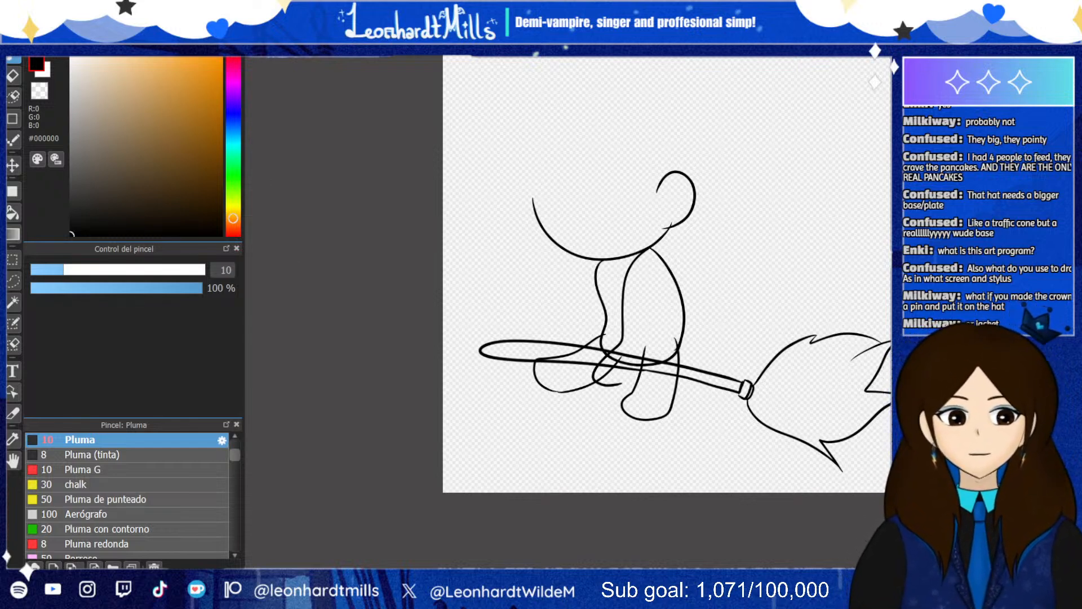
# Rotate the inked figure slightly clockwise to match the tilted broom handle and shift it closer to the bristles
pyautogui.hotkey('ctrl', 't')
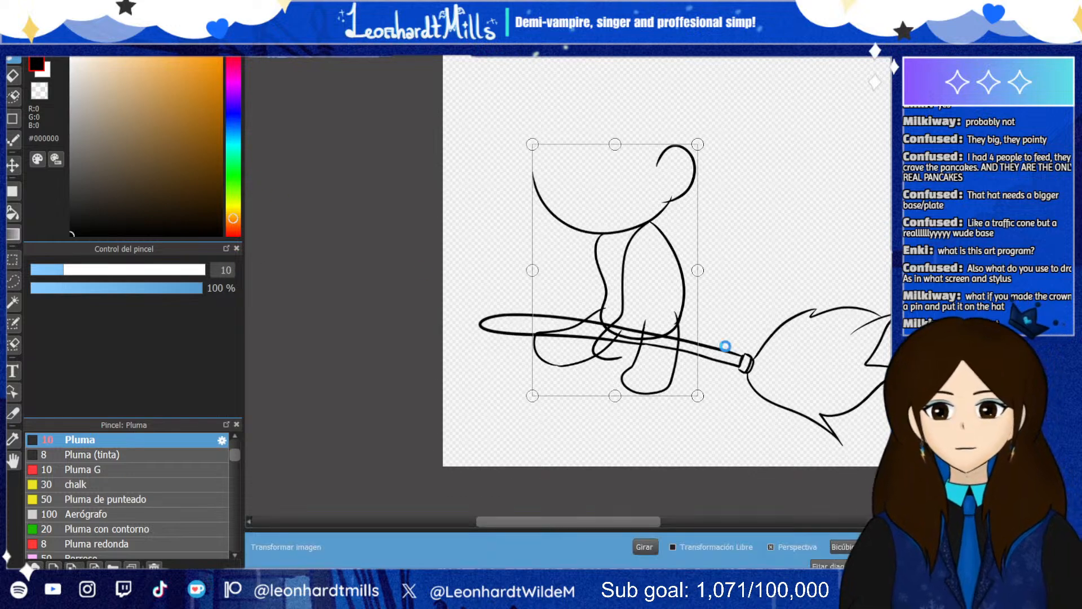
pyautogui.moveTo(725, 345); pyautogui.dragTo(711, 364)
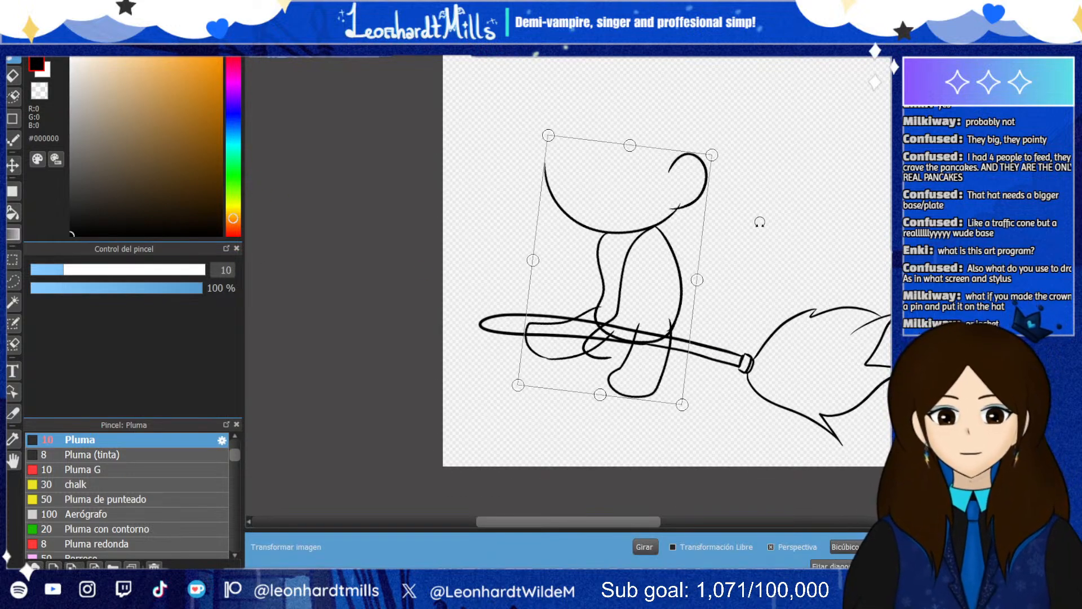
pyautogui.moveTo(760, 222); pyautogui.dragTo(778, 234)
pyautogui.moveTo(574, 305); pyautogui.dragTo(588, 300)
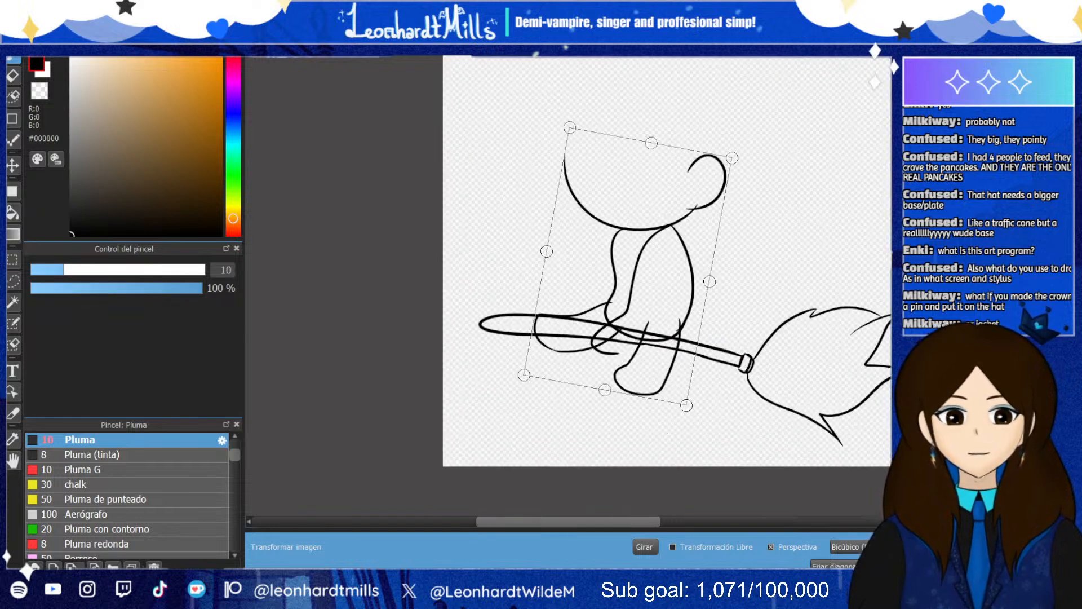
pyautogui.press('Return')
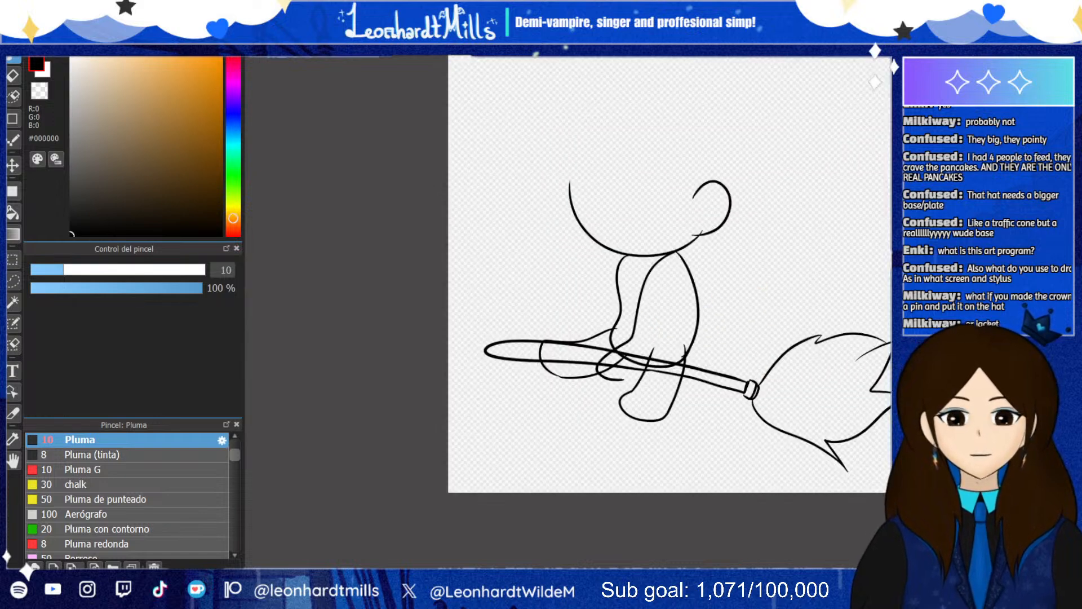
pyautogui.keyDown('ctrl'); pyautogui.scroll(2, 693, 433); pyautogui.keyUp('ctrl')
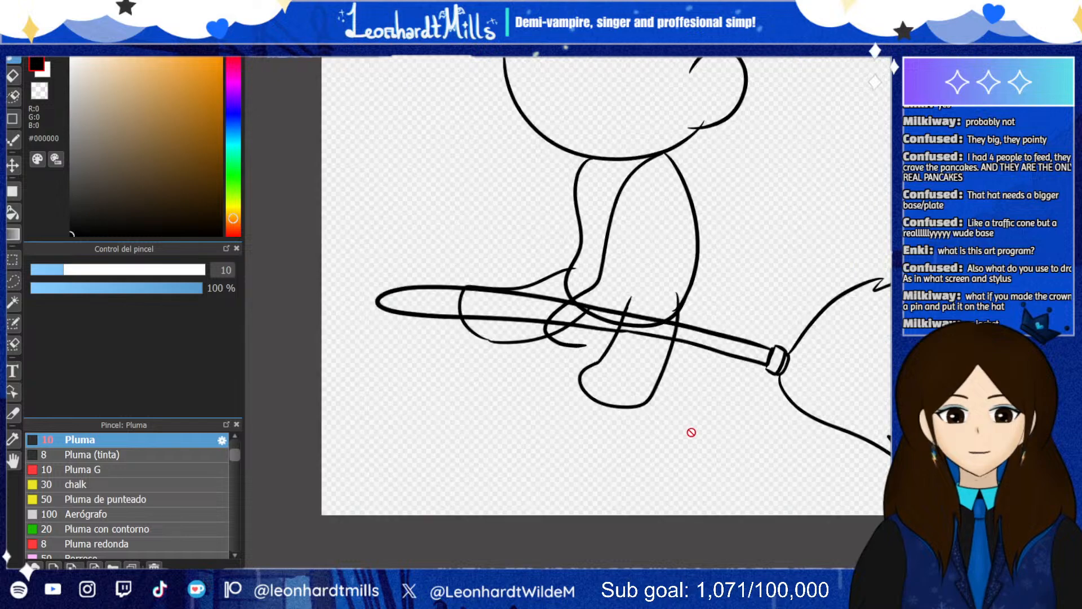
pyautogui.moveTo(639, 228); pyautogui.dragTo(679, 229)
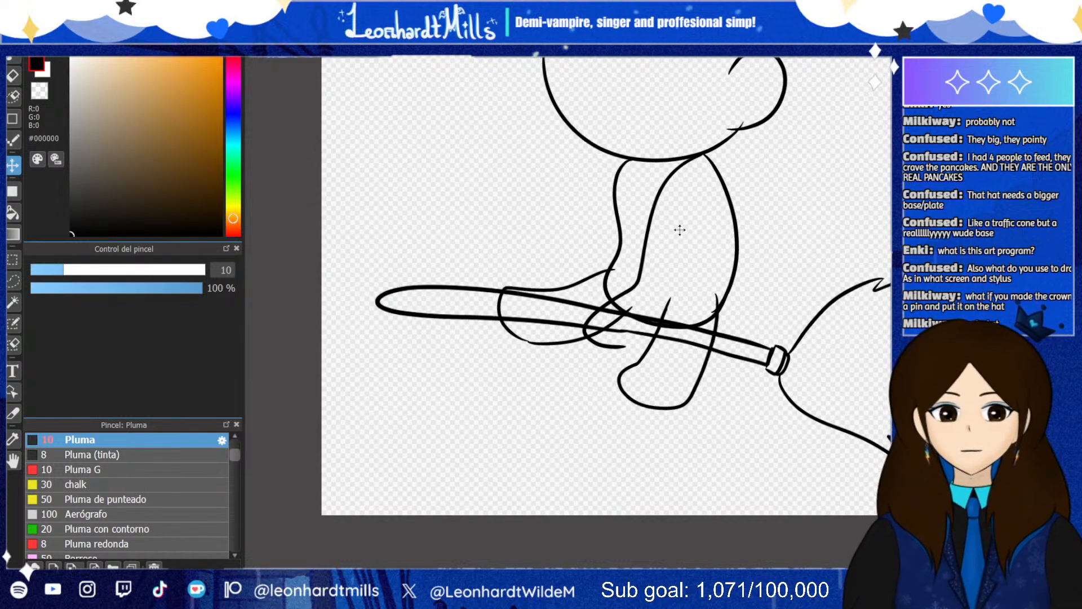
# Compare the tilted broom and figure with the previous upright pose, keeping the tilted version
pyautogui.keyDown('ctrl'); pyautogui.scroll(-3, 723, 505); pyautogui.keyUp('ctrl')
pyautogui.keyDown('ctrl'); pyautogui.scroll(1, 740, 484); pyautogui.keyUp('ctrl')
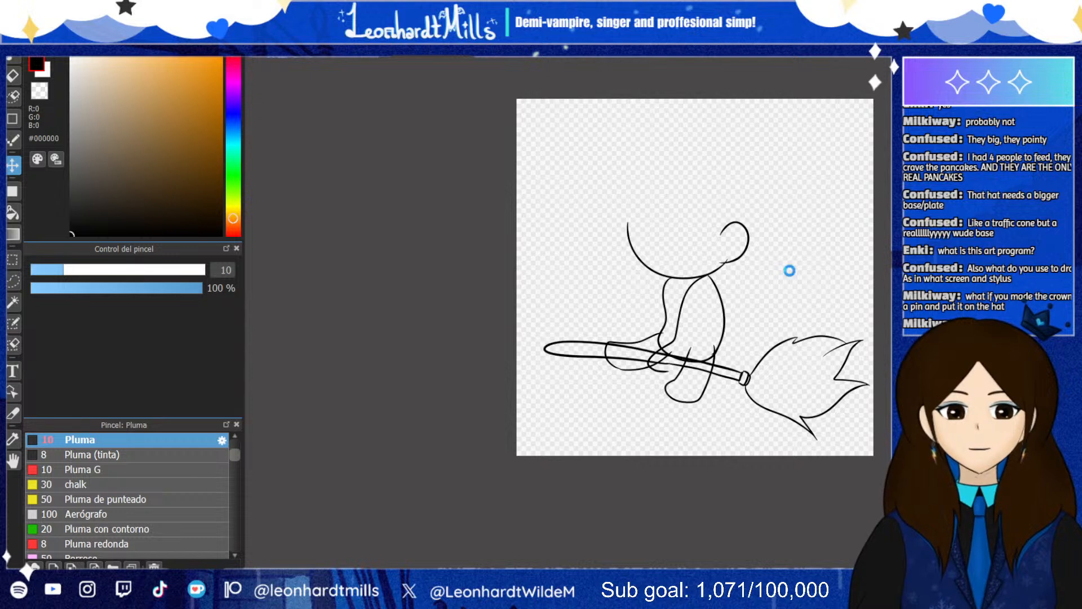
pyautogui.hotkey('ctrl', 'z')
pyautogui.hotkey('ctrl', 'z')
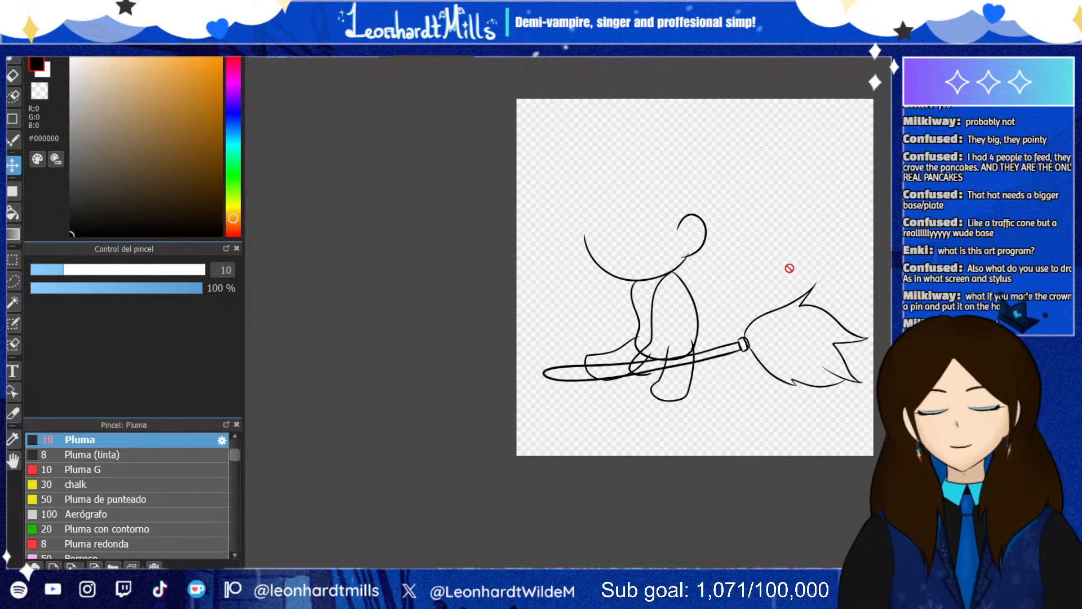
pyautogui.hotkey('ctrl', 'z')
pyautogui.hotkey('ctrl', 'z')
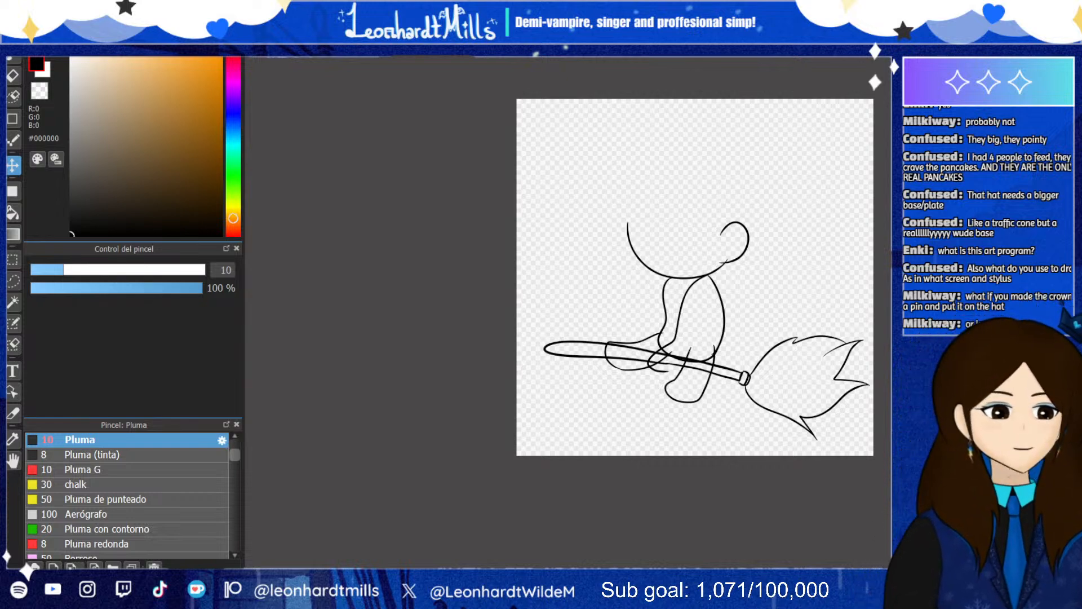
# Rotate the rough sketch clockwise and shift it toward the bristles so it lines up with the tilted inked figure
pyautogui.scroll(2, 750, 231)
pyautogui.press('b')
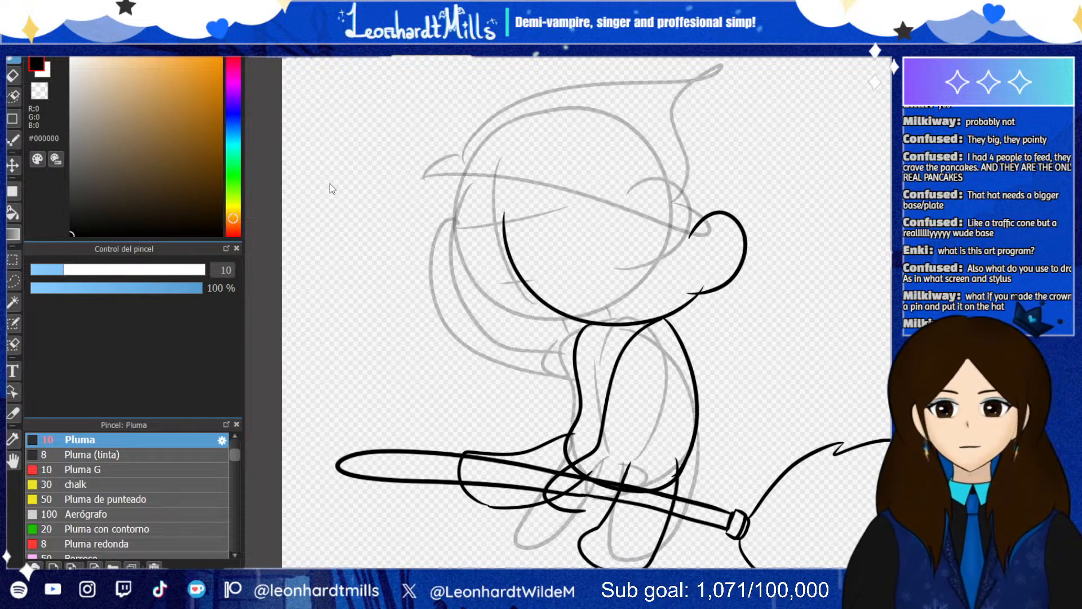
pyautogui.hotkey('ctrl', 't')
pyautogui.moveTo(840, 175); pyautogui.dragTo(879, 248)
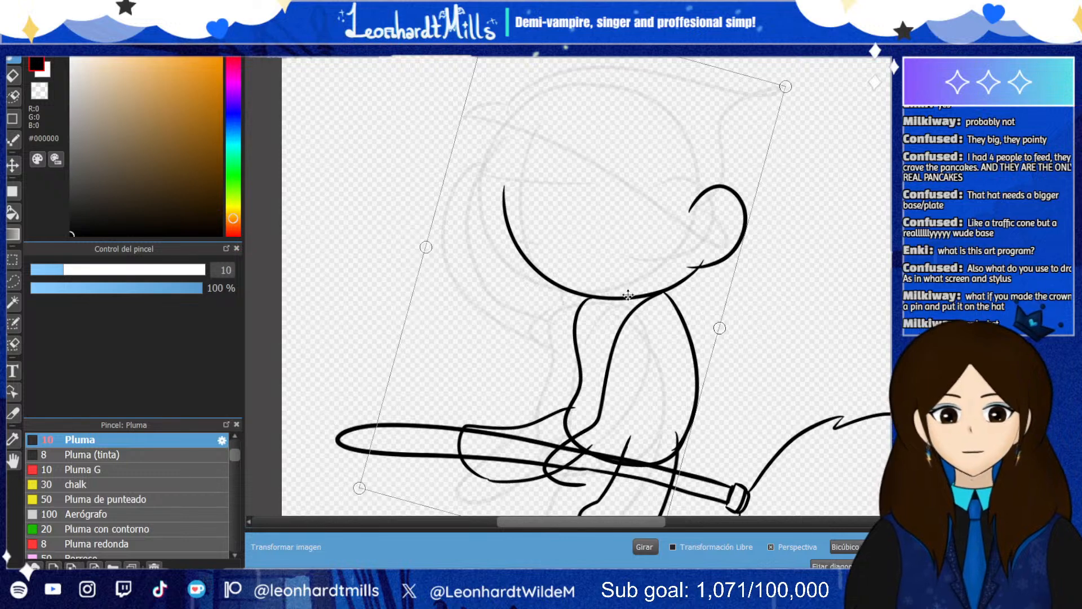
pyautogui.moveTo(630, 295)
pyautogui.mouseDown()
pyautogui.moveTo(671, 289)
pyautogui.moveTo(636, 299)
pyautogui.mouseUp()
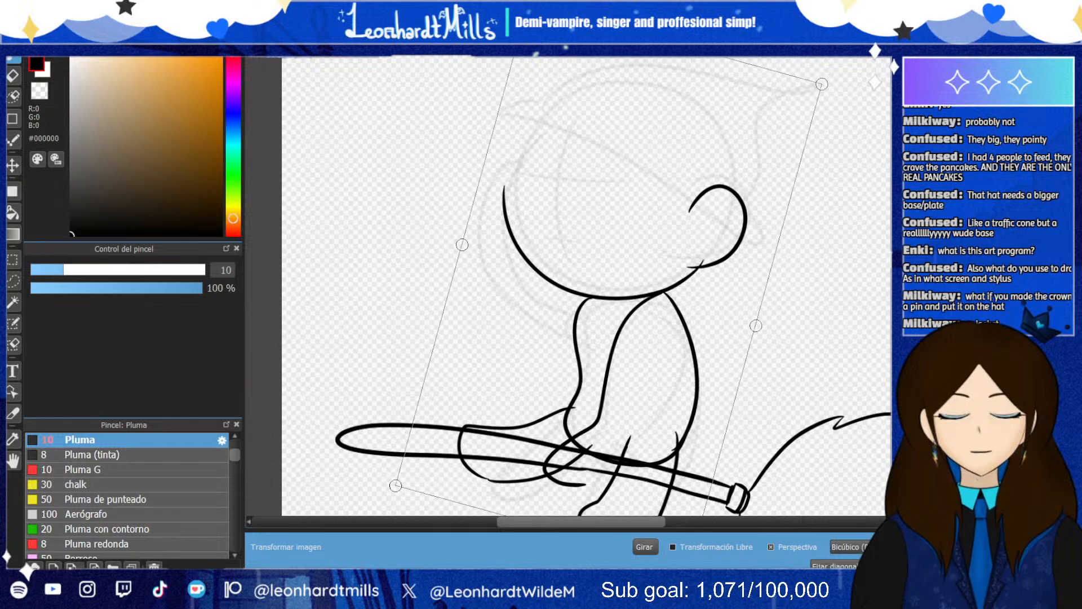
pyautogui.press('Return')
pyautogui.scroll(-3, 722, 367)
pyautogui.scroll(3, 707, 401)
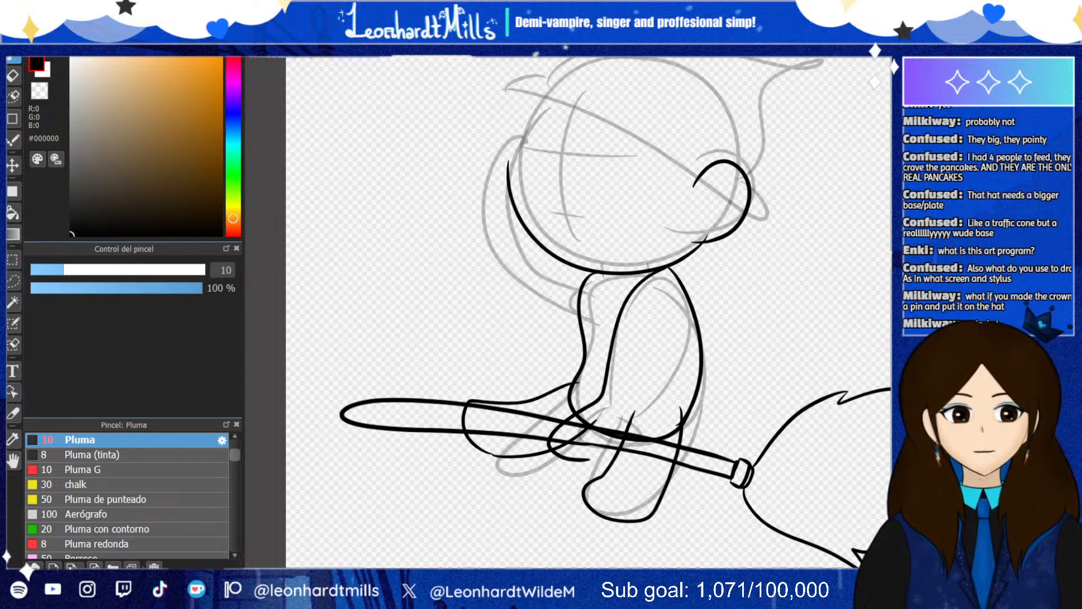
# Remove the inked arm that runs from the shoulder to the broom handle
pyautogui.hotkey('ctrl', 'z')
pyautogui.hotkey('ctrl', 'y')
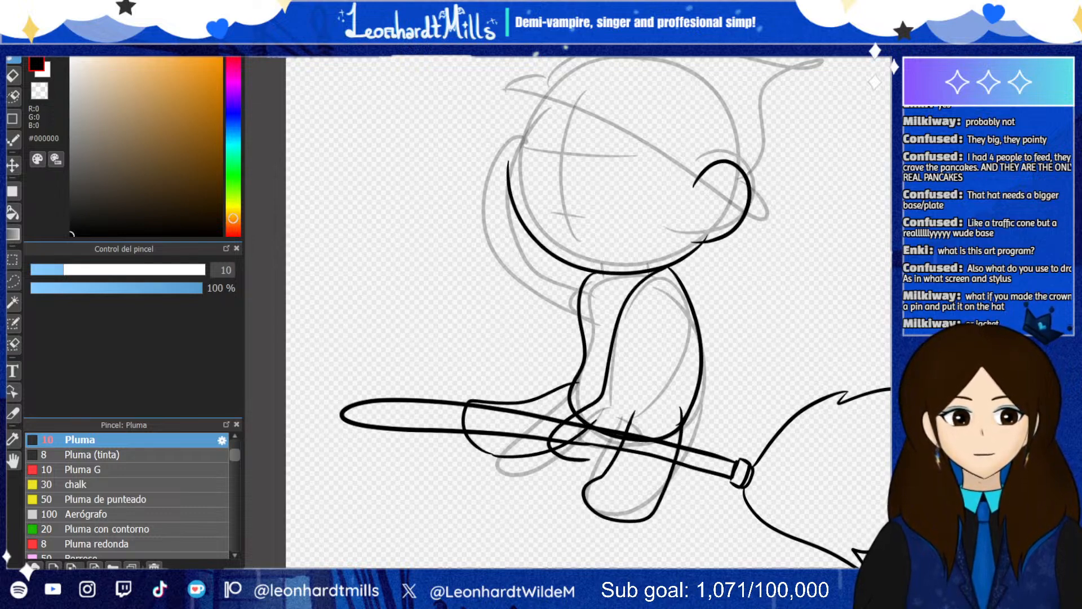
pyautogui.hotkey('ctrl', 'z')
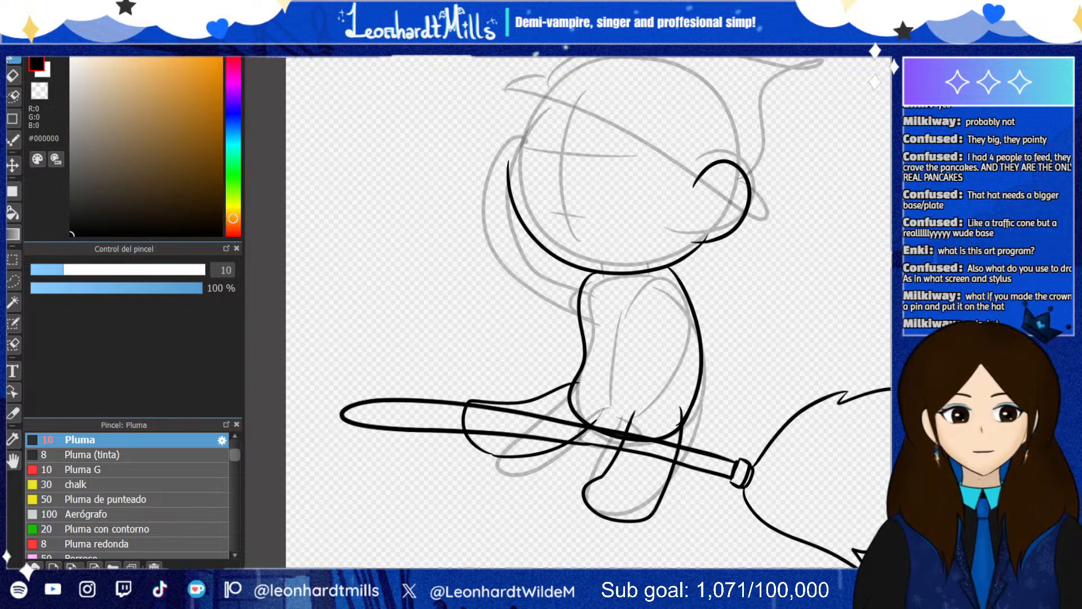
# Try inking a new arm along the sketch, from the shoulder down to the broom handle
pyautogui.scroll(2, 727, 476)
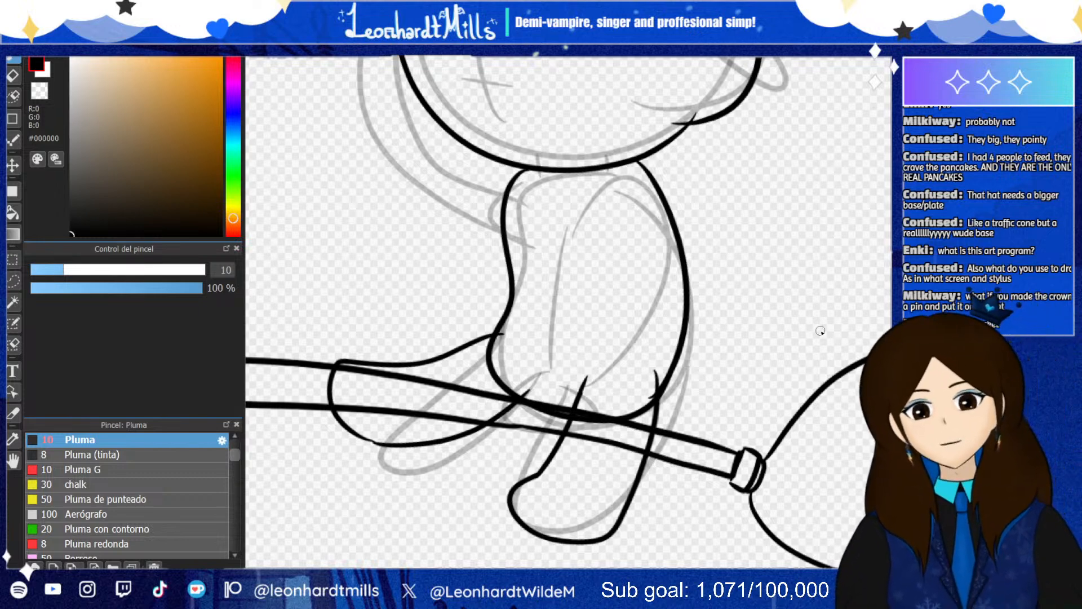
pyautogui.moveTo(635, 173)
pyautogui.mouseDown()
pyautogui.moveTo(581, 263)
pyautogui.moveTo(564, 368)
pyautogui.moveTo(500, 380)
pyautogui.moveTo(506, 403)
pyautogui.moveTo(574, 424)
pyautogui.mouseUp()
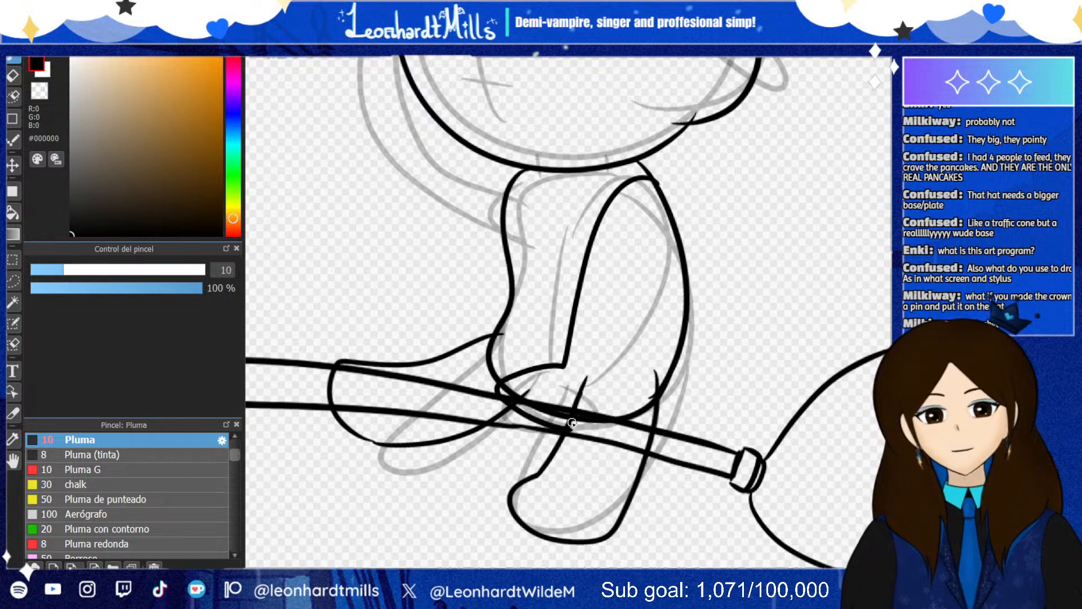
pyautogui.hotkey('ctrl', 'z')
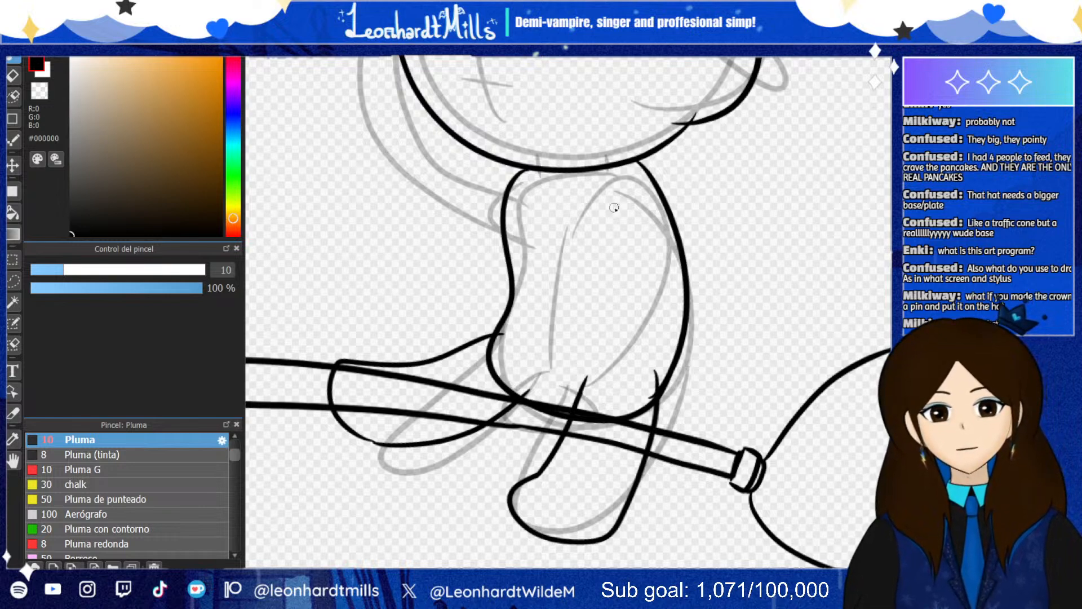
pyautogui.moveTo(649, 189); pyautogui.dragTo(492, 360)
pyautogui.hotkey('ctrl', 'z')
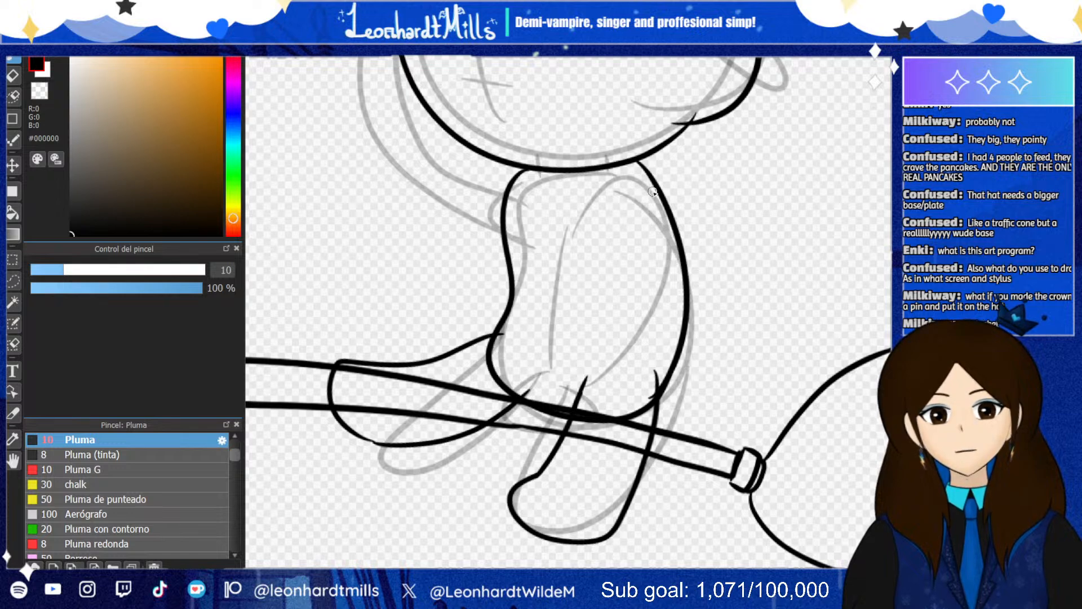
pyautogui.moveTo(655, 195); pyautogui.dragTo(500, 393)
pyautogui.scroll(-5, 522, 339)
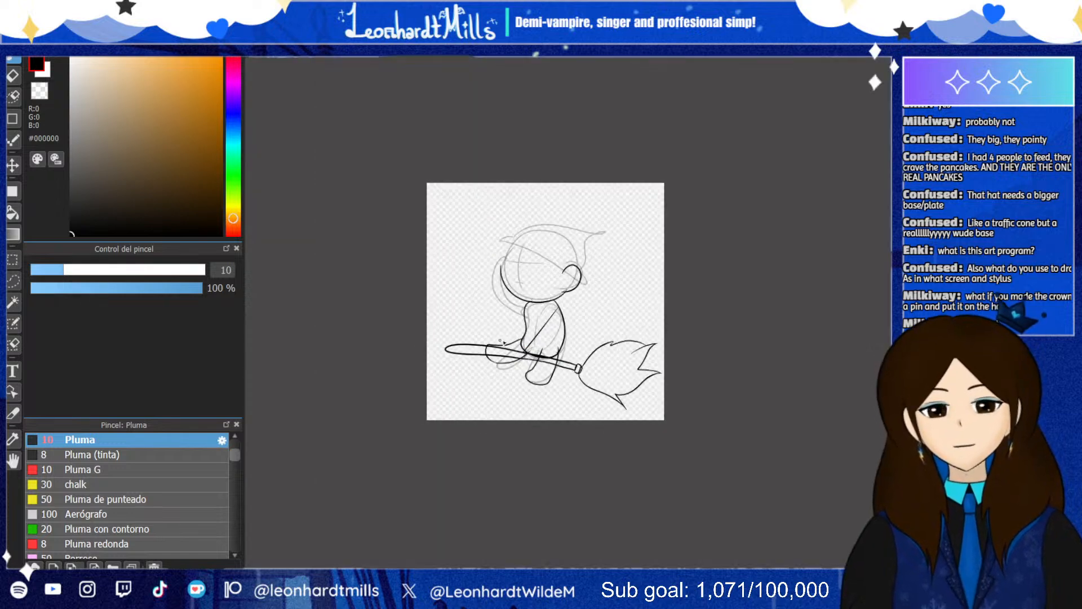
pyautogui.scroll(5, 536, 337)
pyautogui.hotkey('ctrl', 'z')
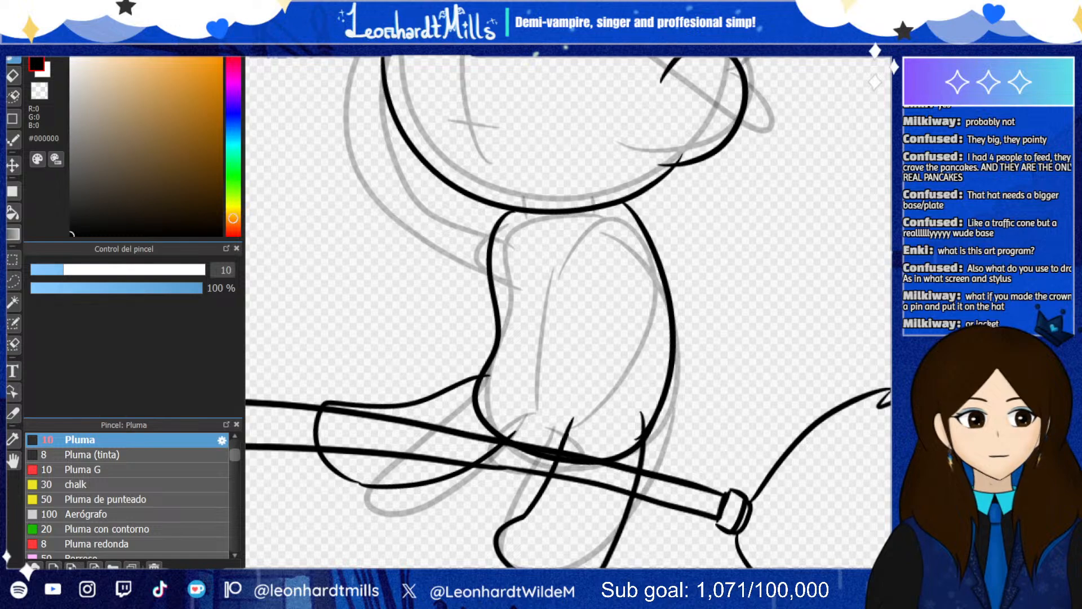
# Compare the figure with and without its inked head outline and check the whole pose against the rough sketch
pyautogui.hotkey('ctrl', 'z')
pyautogui.hotkey('ctrl', 'z')
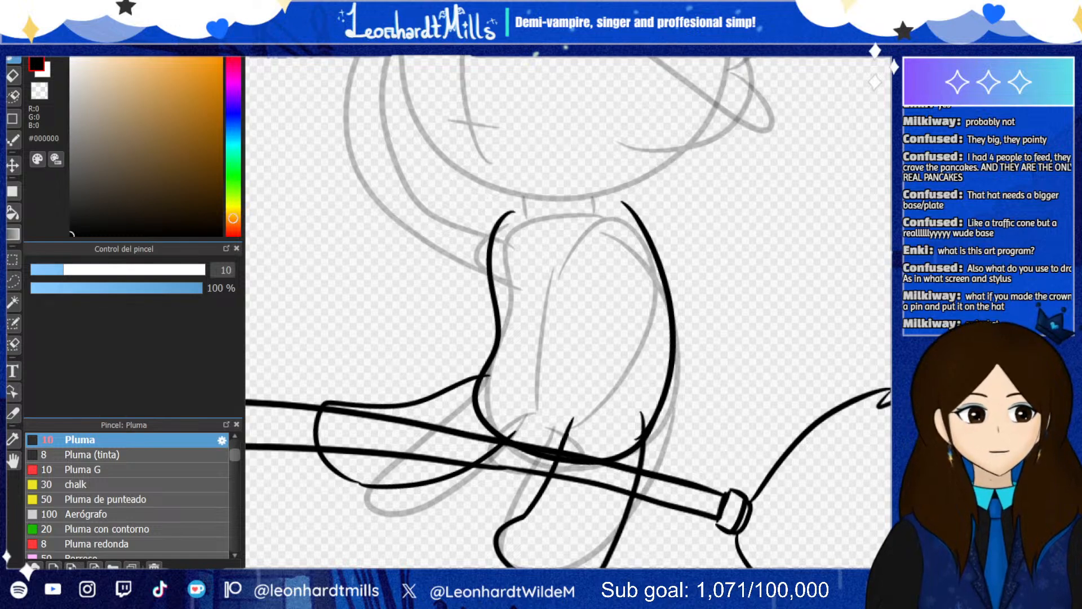
pyautogui.hotkey('ctrl', 'y')
pyautogui.hotkey('ctrl', 'y')
pyautogui.scroll(-3, 637, 278)
pyautogui.scroll(3, 522, 256)
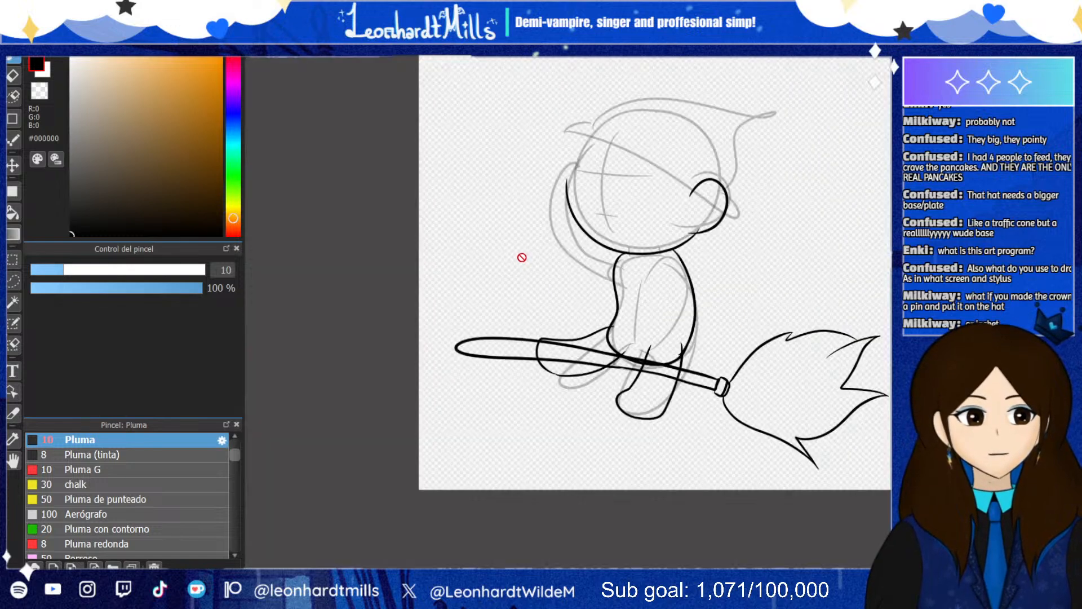
pyautogui.scroll(-3, 576, 208)
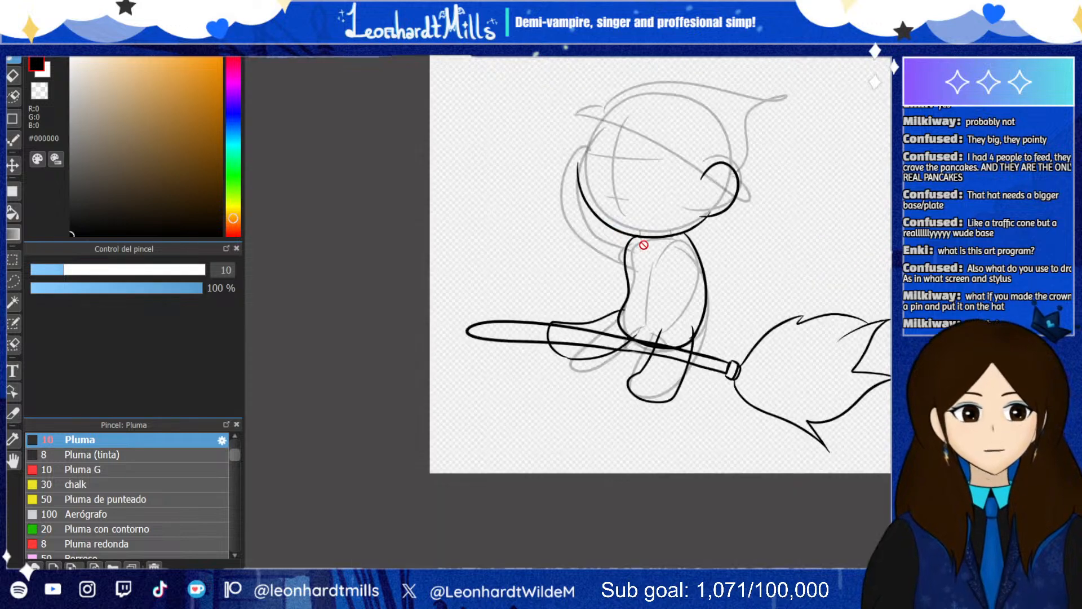
pyautogui.scroll(2, 645, 245)
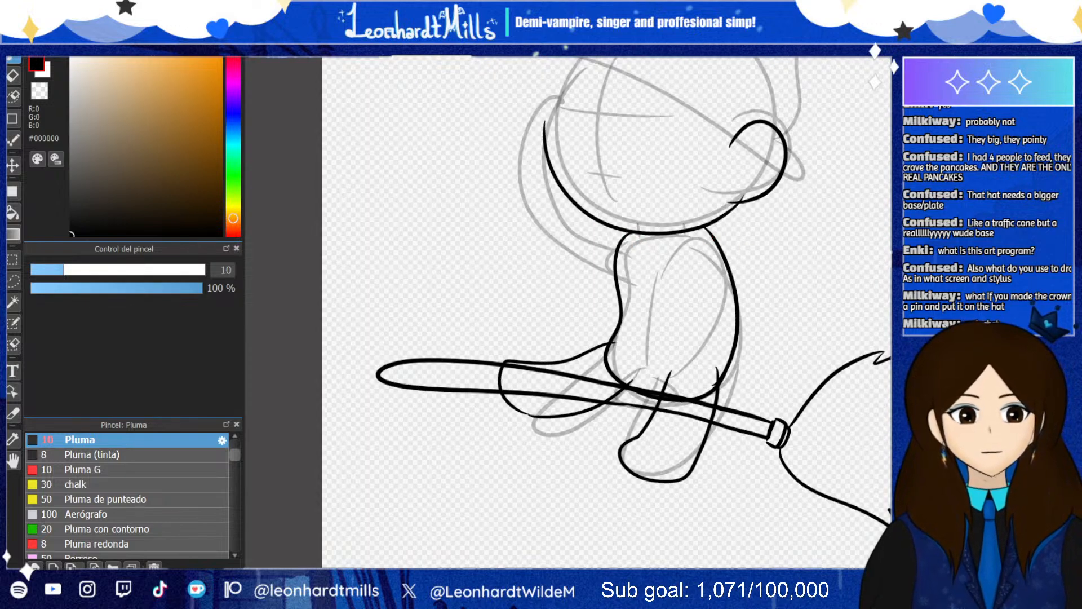
# Ink a new torso over the faded one, with a fuller chest and a rounded back reaching up behind the chin
pyautogui.scroll(2, 788, 355)
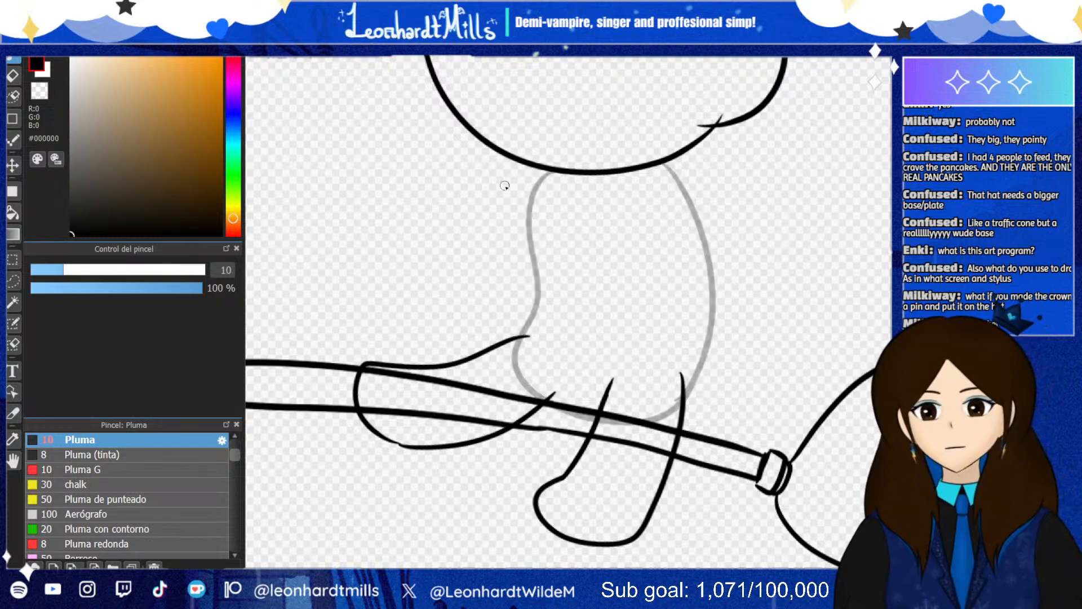
pyautogui.moveTo(498, 173); pyautogui.dragTo(501, 241)
pyautogui.moveTo(531, 277)
pyautogui.mouseDown()
pyautogui.moveTo(553, 409)
pyautogui.moveTo(624, 420)
pyautogui.moveTo(680, 405)
pyautogui.moveTo(702, 355)
pyautogui.moveTo(707, 250)
pyautogui.moveTo(669, 194)
pyautogui.moveTo(598, 162)
pyautogui.moveTo(503, 181)
pyautogui.mouseUp()
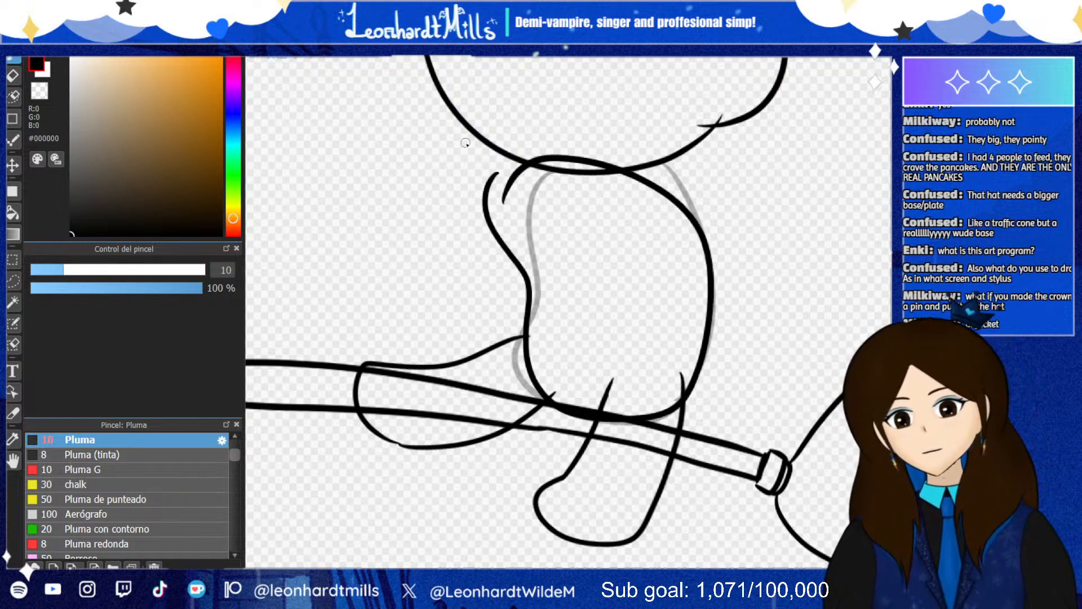
pyautogui.hotkey('ctrl', 'z')
pyautogui.moveTo(564, 159); pyautogui.dragTo(505, 186)
pyautogui.moveTo(496, 251)
pyautogui.mouseDown()
pyautogui.moveTo(551, 409)
pyautogui.moveTo(645, 410)
pyautogui.moveTo(688, 378)
pyautogui.moveTo(713, 281)
pyautogui.moveTo(668, 183)
pyautogui.moveTo(541, 175)
pyautogui.mouseUp()
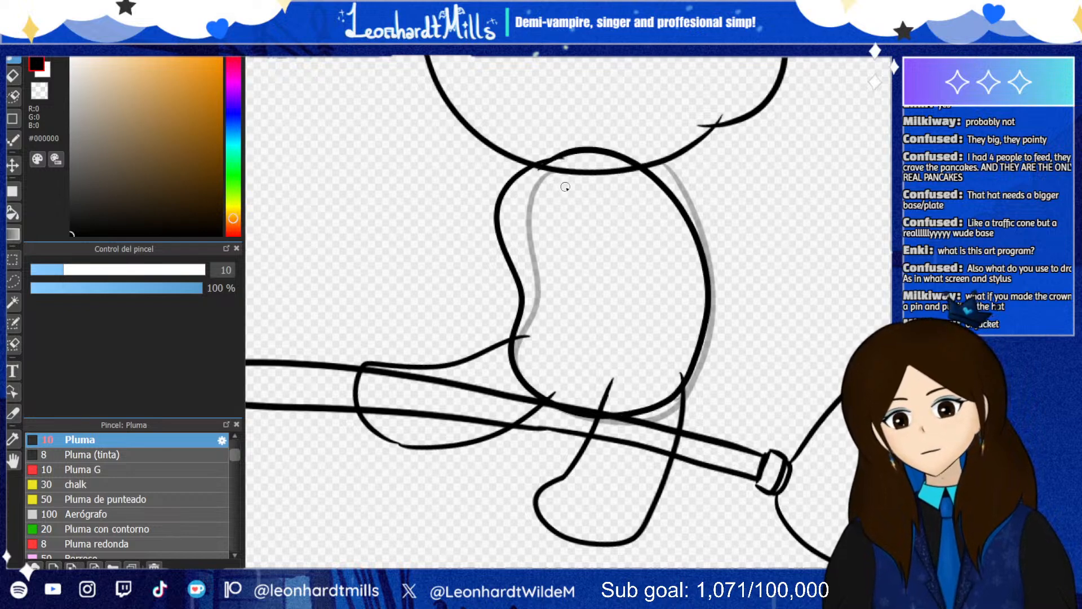
pyautogui.scroll(-6, 594, 273)
pyautogui.scroll(5, 545, 196)
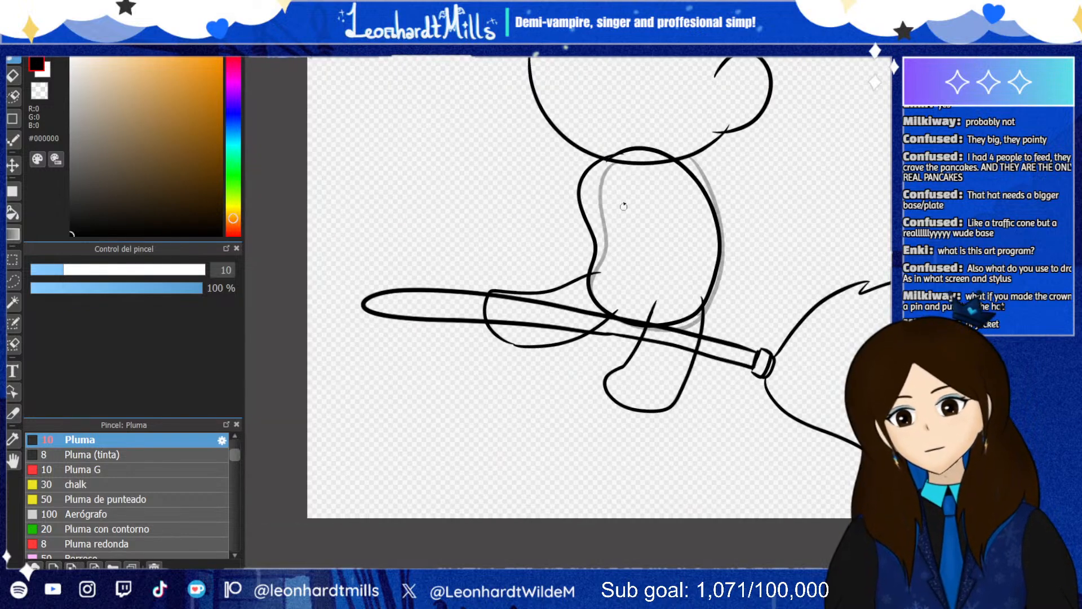
# Try inking a bent arm across the new torso, reaching forward from the shoulder to the broom handle
pyautogui.scroll(2, 587, 200)
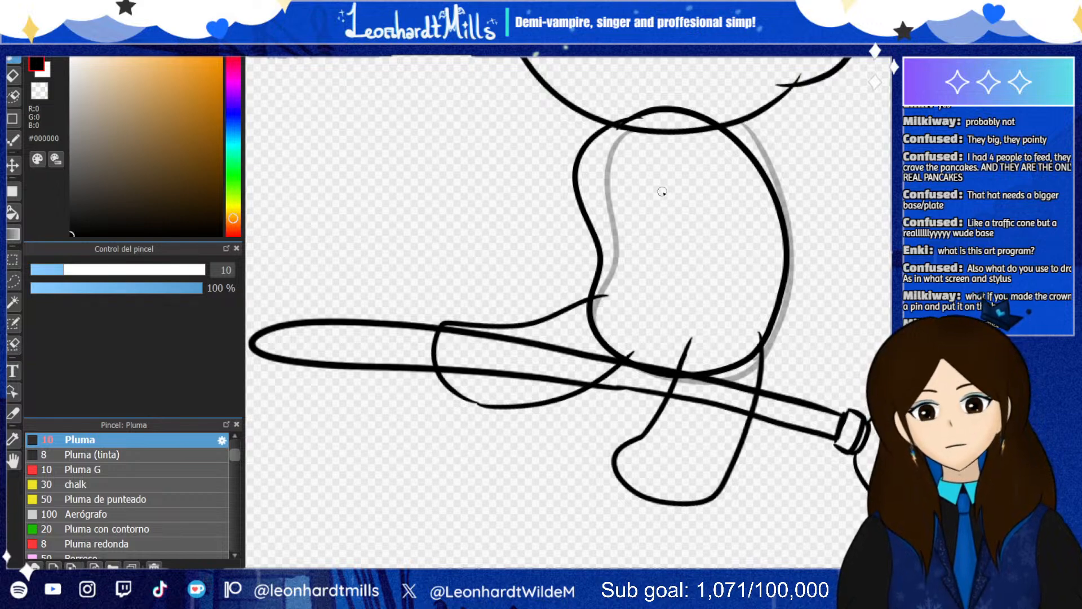
pyautogui.moveTo(686, 130)
pyautogui.mouseDown()
pyautogui.moveTo(643, 170)
pyautogui.moveTo(562, 333)
pyautogui.moveTo(512, 335)
pyautogui.moveTo(506, 354)
pyautogui.moveTo(594, 372)
pyautogui.moveTo(592, 343)
pyautogui.mouseUp()
pyautogui.hotkey('ctrl', 'z')
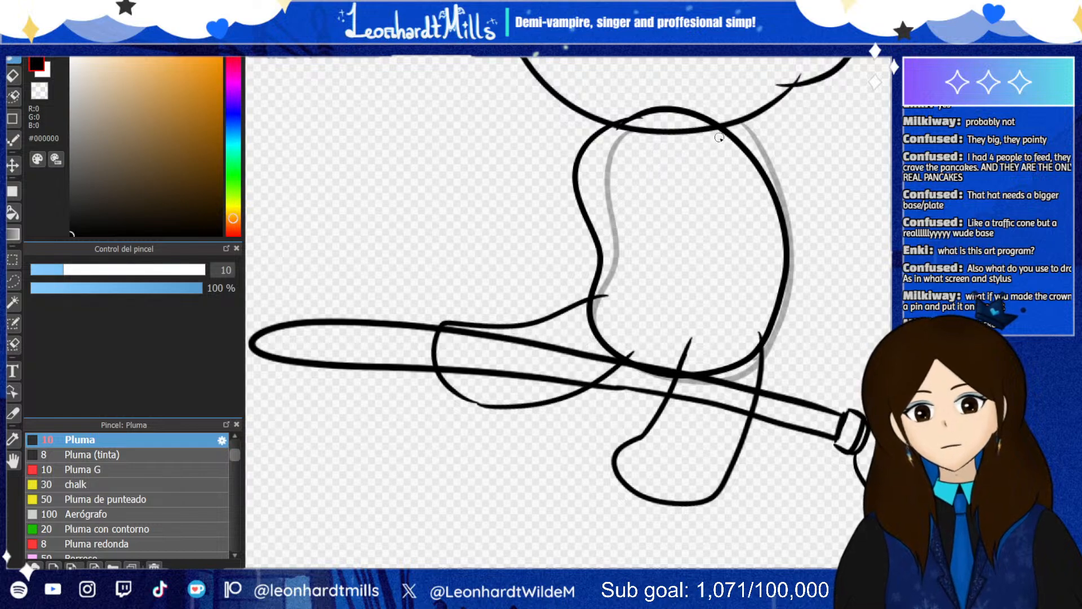
pyautogui.moveTo(720, 136)
pyautogui.mouseDown()
pyautogui.moveTo(682, 138)
pyautogui.moveTo(623, 242)
pyautogui.moveTo(505, 307)
pyautogui.moveTo(515, 361)
pyautogui.moveTo(600, 365)
pyautogui.moveTo(609, 313)
pyautogui.moveTo(696, 272)
pyautogui.moveTo(753, 175)
pyautogui.mouseUp()
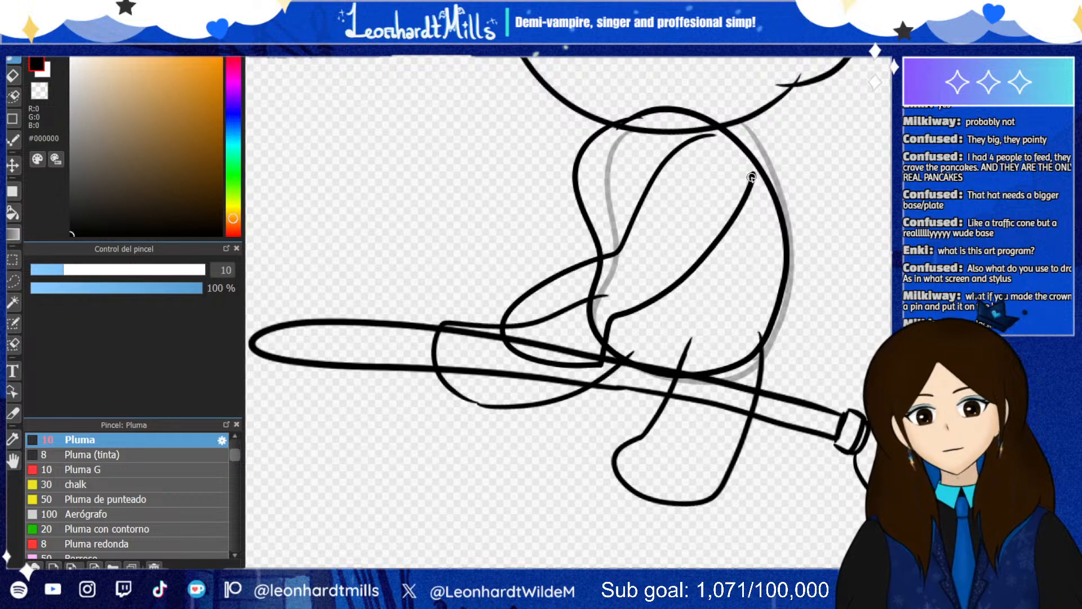
pyautogui.hotkey('ctrl', 'z')
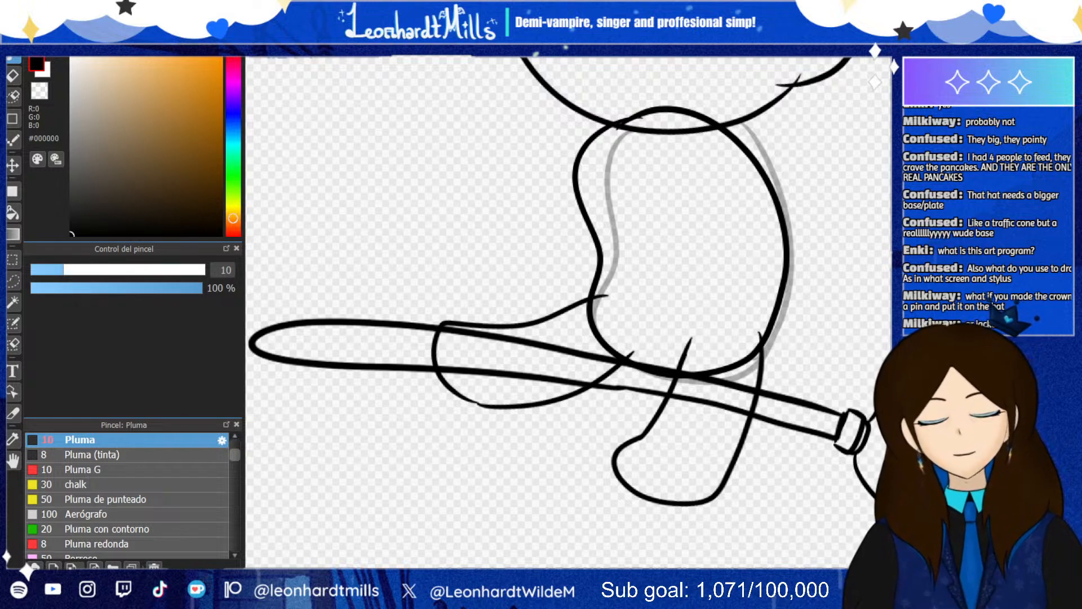
pyautogui.moveTo(723, 178)
pyautogui.mouseDown()
pyautogui.moveTo(676, 280)
pyautogui.moveTo(668, 333)
pyautogui.mouseUp()
pyautogui.hotkey('ctrl', 'z')
pyautogui.moveTo(733, 176); pyautogui.dragTo(654, 363)
pyautogui.hotkey('ctrl', 'z')
# Try constructing the arm from a straight upper-arm guide, an elbow circle and a hand circle on the handle
pyautogui.moveTo(720, 135); pyautogui.dragTo(612, 298)
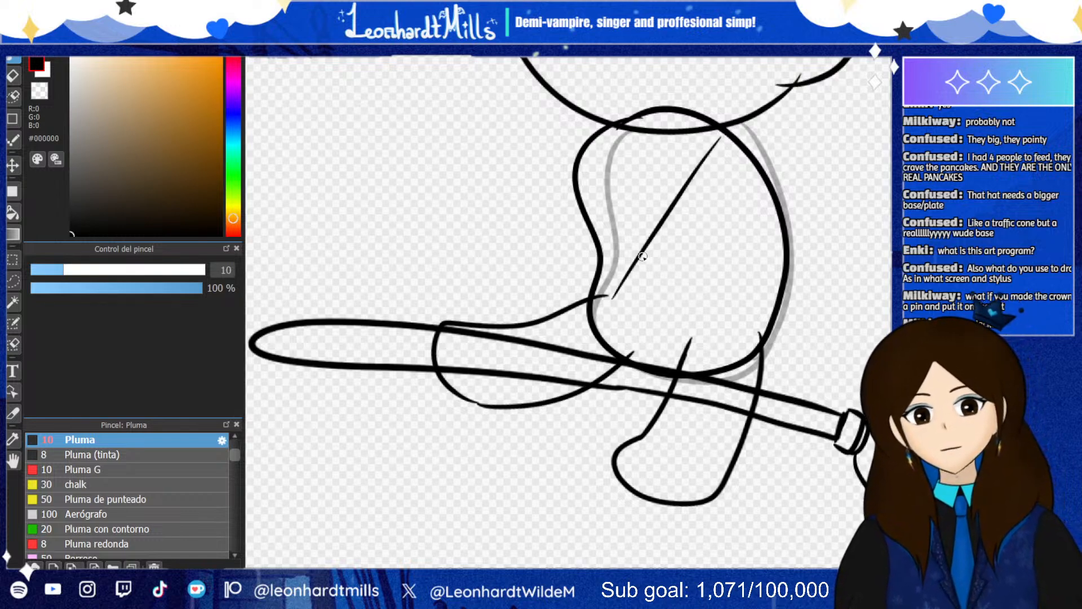
pyautogui.moveTo(634, 243)
pyautogui.mouseDown()
pyautogui.moveTo(615, 267)
pyautogui.moveTo(657, 260)
pyautogui.moveTo(622, 245)
pyautogui.moveTo(623, 291)
pyautogui.moveTo(627, 271)
pyautogui.moveTo(621, 286)
pyautogui.moveTo(511, 331)
pyautogui.moveTo(536, 367)
pyautogui.moveTo(566, 357)
pyautogui.moveTo(545, 315)
pyautogui.moveTo(567, 349)
pyautogui.moveTo(580, 349)
pyautogui.moveTo(623, 315)
pyautogui.moveTo(638, 277)
pyautogui.mouseUp()
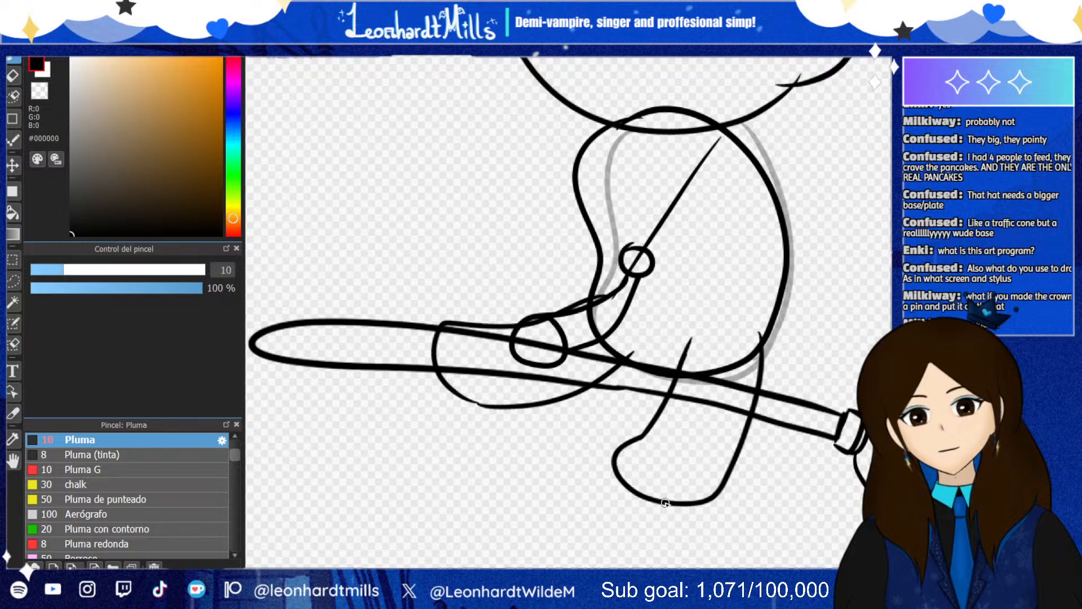
pyautogui.hotkey('ctrl', 'z')
pyautogui.hotkey('ctrl', 'z')
pyautogui.hotkey('ctrl', 'z')
pyautogui.hotkey('ctrl', 'z')
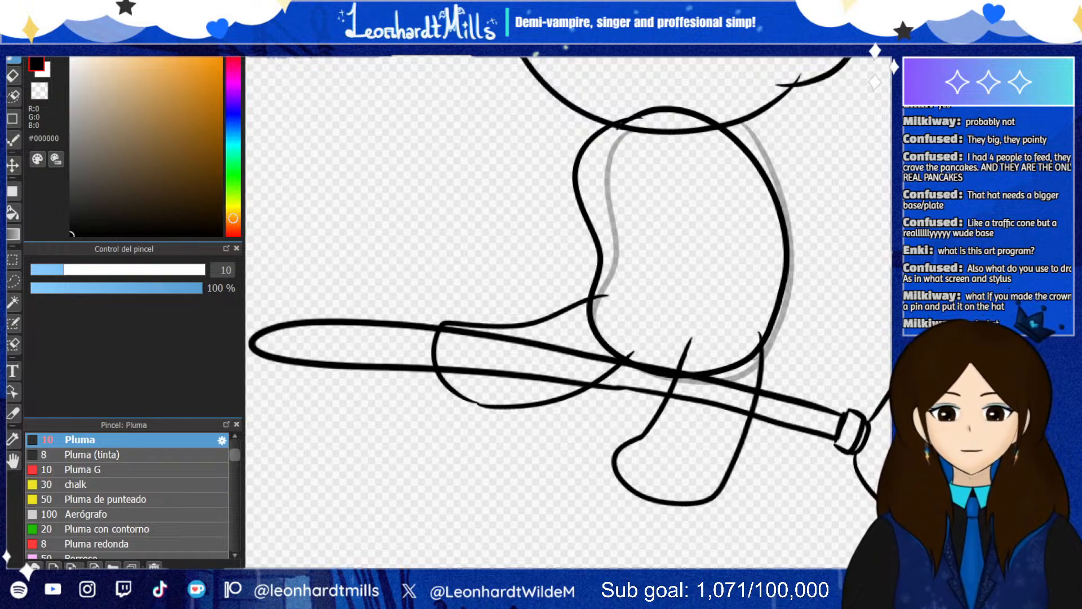
# Try outlining the arm from a hand on the broom handle back up to the shoulder
pyautogui.moveTo(560, 368)
pyautogui.mouseDown()
pyautogui.moveTo(653, 350)
pyautogui.moveTo(731, 139)
pyautogui.mouseUp()
pyautogui.hotkey('ctrl', 'z')
pyautogui.moveTo(561, 365)
pyautogui.mouseDown()
pyautogui.moveTo(730, 166)
pyautogui.moveTo(654, 283)
pyautogui.moveTo(564, 370)
pyautogui.moveTo(639, 366)
pyautogui.moveTo(711, 274)
pyautogui.mouseUp()
pyautogui.hotkey('ctrl', 'z')
pyautogui.moveTo(728, 232); pyautogui.dragTo(748, 141)
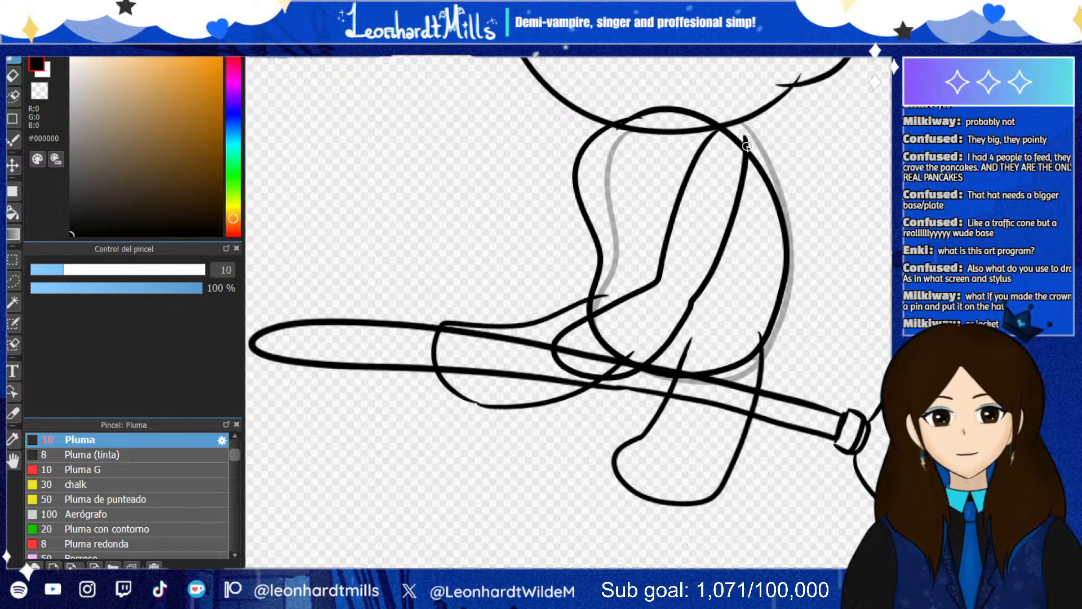
pyautogui.hotkey('ctrl', 'z')
pyautogui.hotkey('ctrl', 'z')
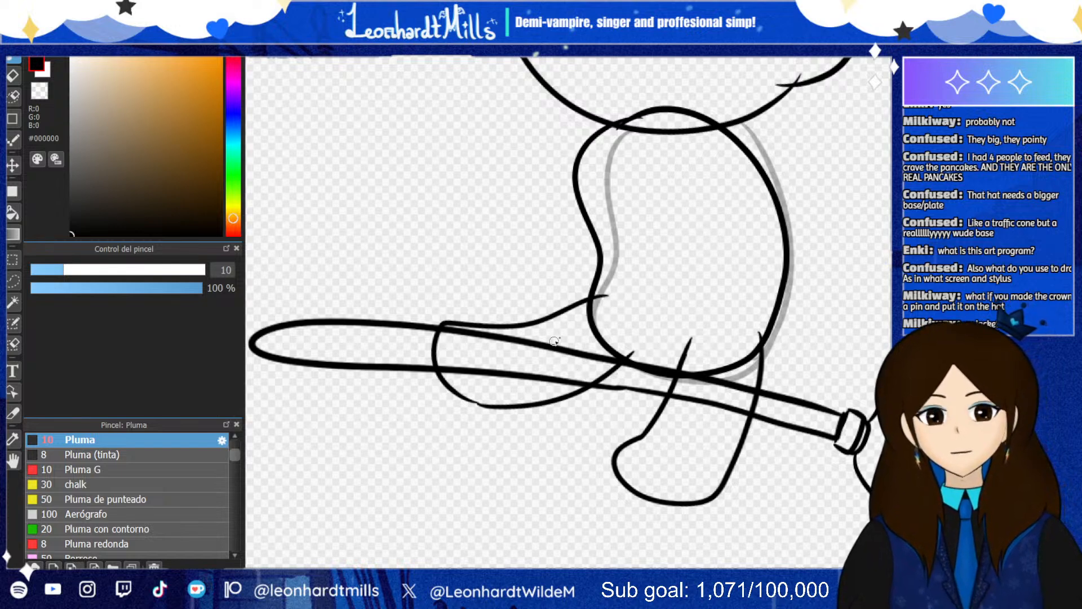
# Try inking a rounded hand on the broom handle, a teardrop-shaped shoulder below the chin and an arm line joining them
pyautogui.moveTo(554, 341)
pyautogui.mouseDown()
pyautogui.moveTo(602, 393)
pyautogui.moveTo(622, 364)
pyautogui.moveTo(590, 340)
pyautogui.moveTo(548, 342)
pyautogui.moveTo(571, 346)
pyautogui.moveTo(566, 338)
pyautogui.moveTo(558, 351)
pyautogui.moveTo(513, 343)
pyautogui.moveTo(519, 393)
pyautogui.moveTo(564, 393)
pyautogui.moveTo(586, 367)
pyautogui.moveTo(586, 346)
pyautogui.moveTo(545, 329)
pyautogui.mouseUp()
pyautogui.hotkey('ctrl', 'z')
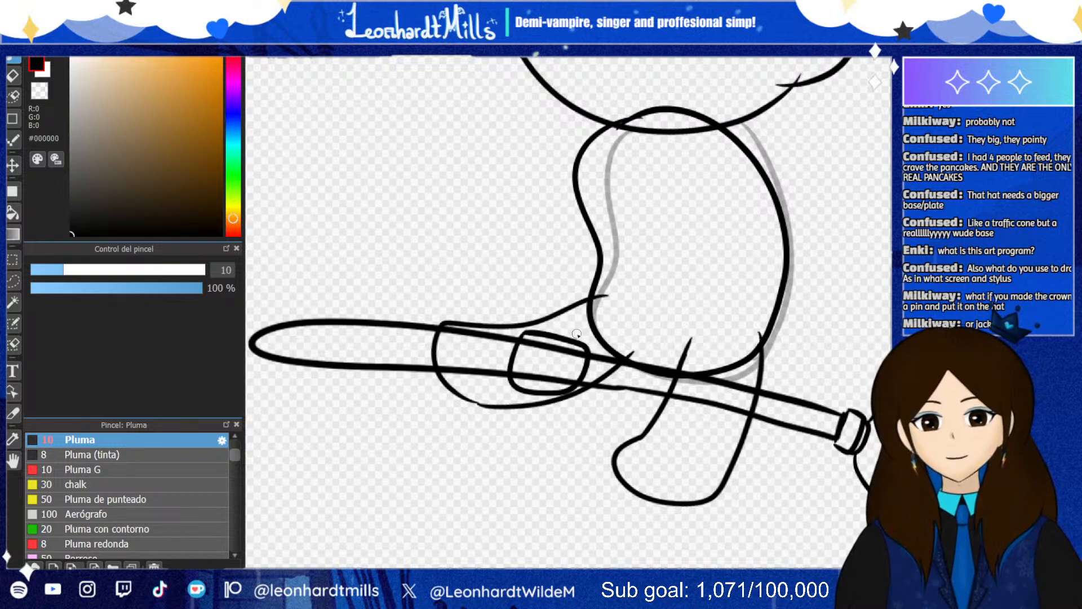
pyautogui.moveTo(707, 126)
pyautogui.mouseDown()
pyautogui.moveTo(662, 155)
pyautogui.moveTo(651, 216)
pyautogui.moveTo(704, 235)
pyautogui.moveTo(732, 200)
pyautogui.moveTo(728, 151)
pyautogui.moveTo(709, 129)
pyautogui.mouseUp()
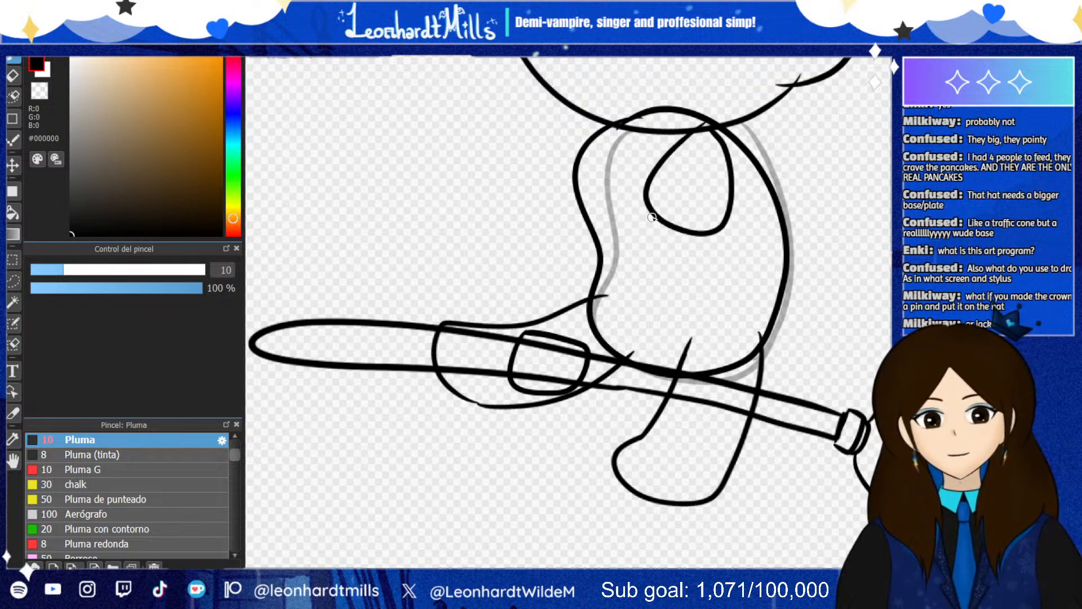
pyautogui.moveTo(649, 210); pyautogui.dragTo(559, 318)
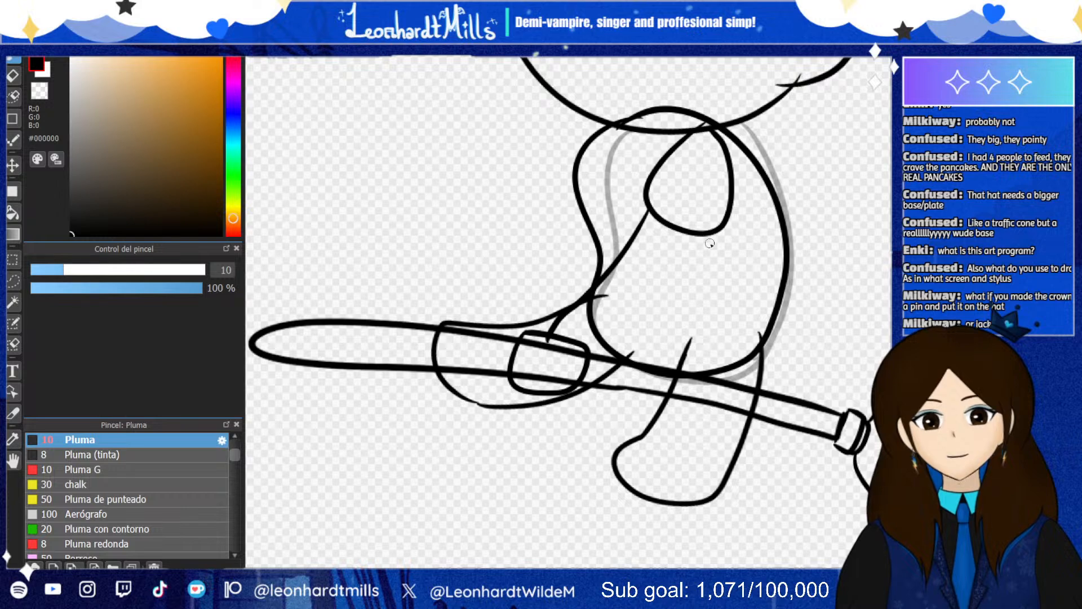
pyautogui.moveTo(717, 227)
pyautogui.mouseDown()
pyautogui.moveTo(714, 257)
pyautogui.moveTo(657, 330)
pyautogui.moveTo(584, 359)
pyautogui.moveTo(601, 372)
pyautogui.moveTo(578, 387)
pyautogui.moveTo(679, 314)
pyautogui.moveTo(704, 232)
pyautogui.mouseUp()
pyautogui.hotkey('ctrl', 'z')
pyautogui.hotkey('ctrl', 'z')
pyautogui.hotkey('ctrl', 'z')
pyautogui.hotkey('ctrl', 'z')
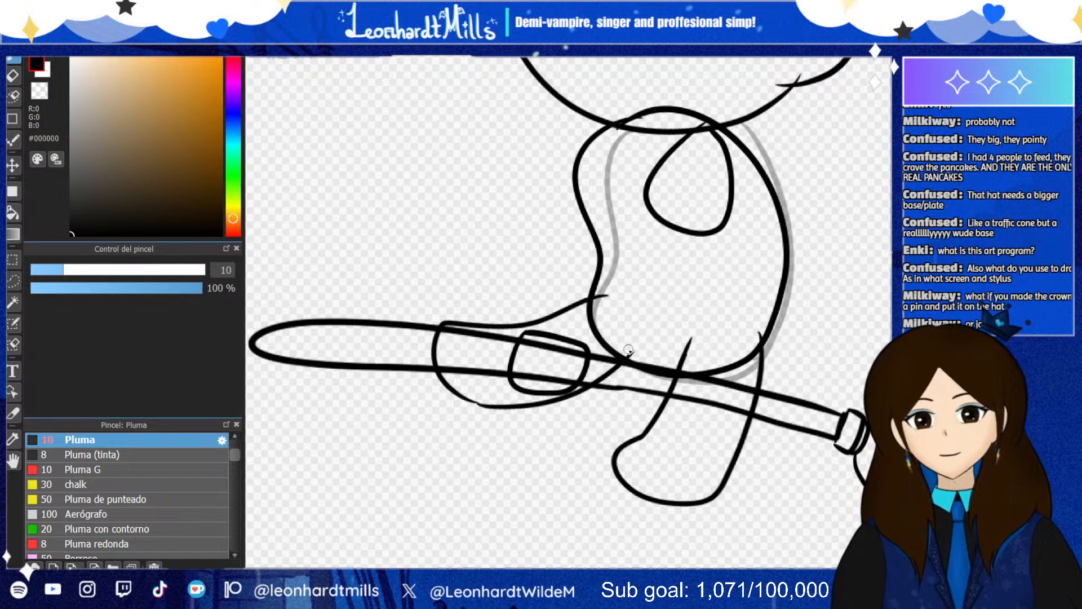
# Try inking both edges of a slightly bent arm from the shoulder shape down to the hand on the handle
pyautogui.hotkey('ctrl', 'y')
pyautogui.moveTo(582, 386)
pyautogui.mouseDown()
pyautogui.moveTo(655, 348)
pyautogui.moveTo(713, 220)
pyautogui.mouseUp()
pyautogui.moveTo(558, 336)
pyautogui.mouseDown()
pyautogui.moveTo(627, 277)
pyautogui.moveTo(654, 198)
pyautogui.mouseUp()
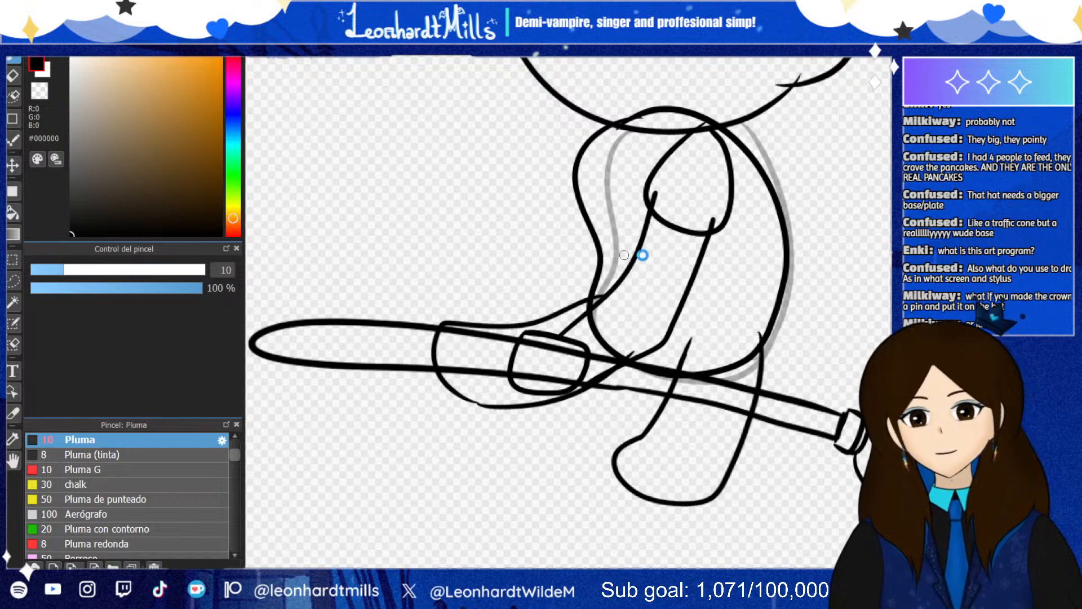
pyautogui.scroll(-4, 643, 254)
pyautogui.scroll(3, 643, 252)
pyautogui.scroll(-1, 643, 250)
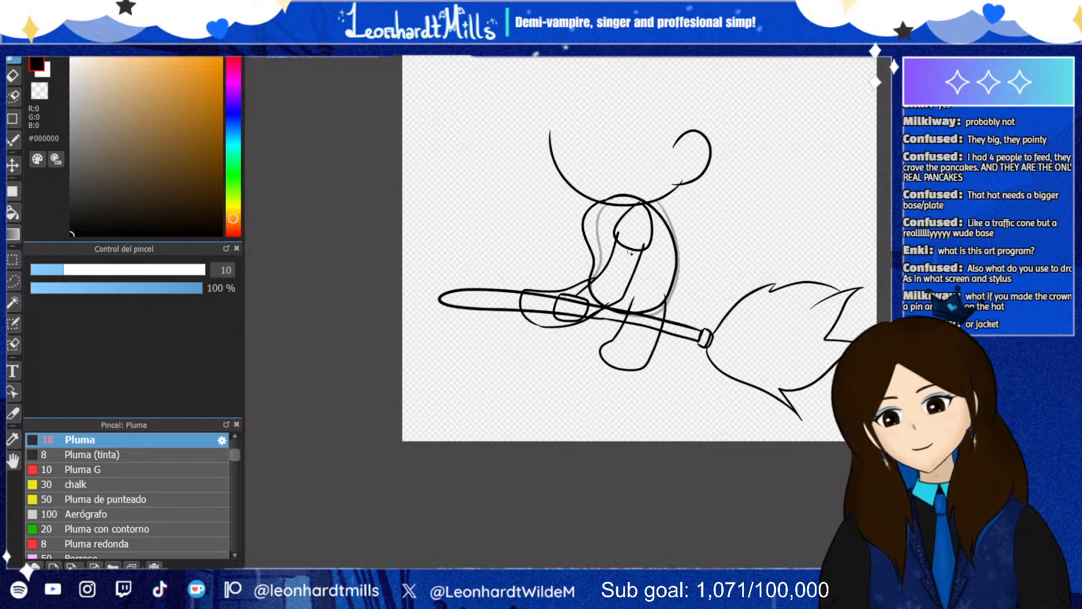
pyautogui.scroll(2, 630, 252)
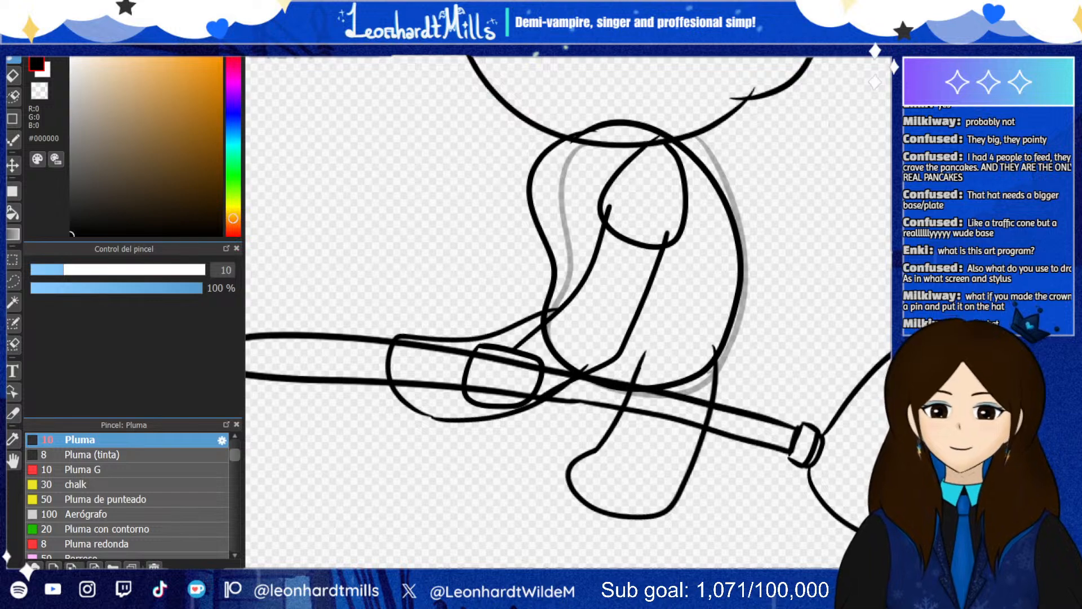
pyautogui.hotkey('ctrl', 'z')
pyautogui.hotkey('ctrl', 'z')
# Shorten the inked torso by scaling its top edge down until it meets the chin line
pyautogui.scroll(-3, 693, 304)
pyautogui.scroll(2, 587, 297)
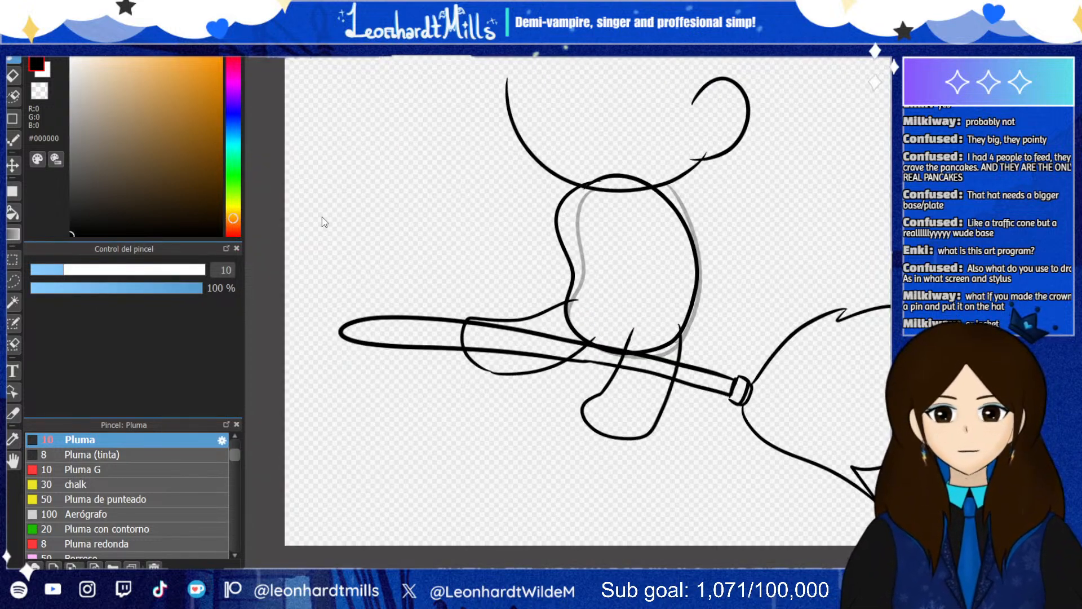
pyautogui.hotkey('ctrl', 't')
pyautogui.scroll(2, 455, 272)
pyautogui.moveTo(753, 125); pyautogui.dragTo(754, 150)
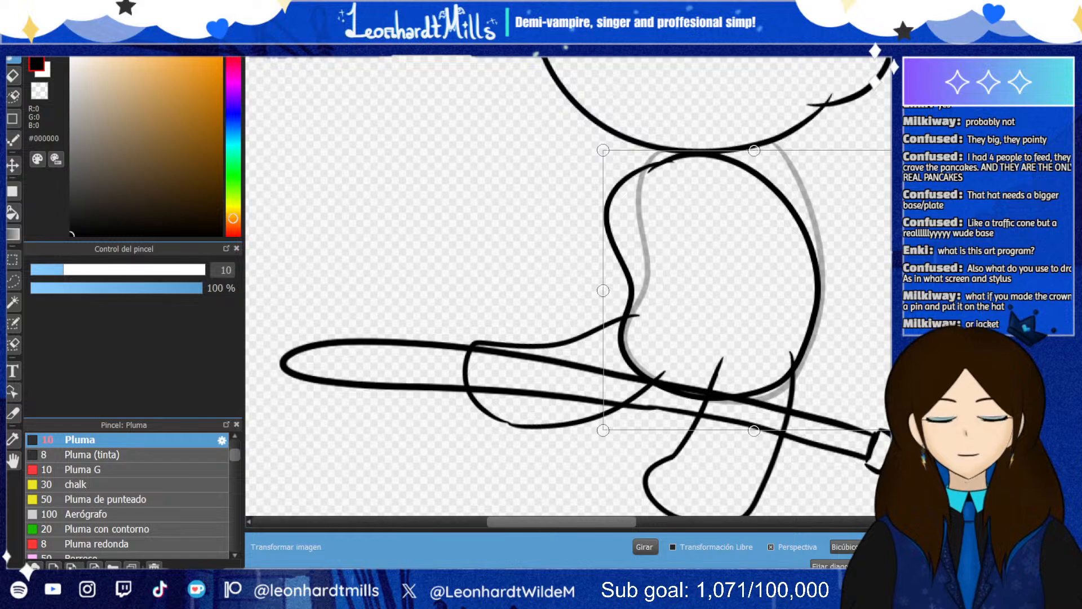
pyautogui.press('Return')
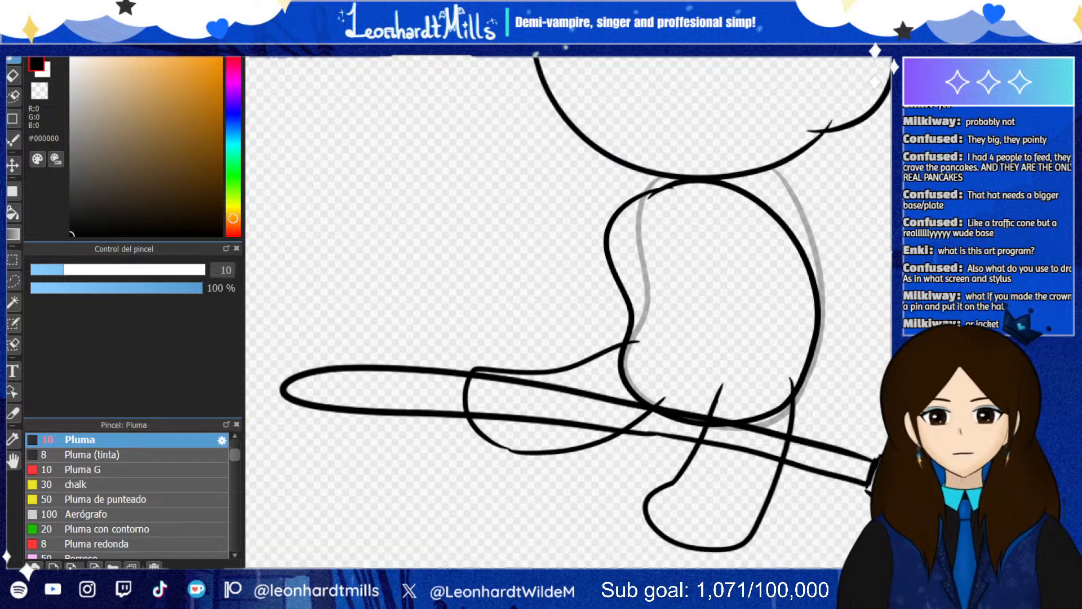
pyautogui.scroll(-3, 394, 119)
pyautogui.scroll(3, 558, 232)
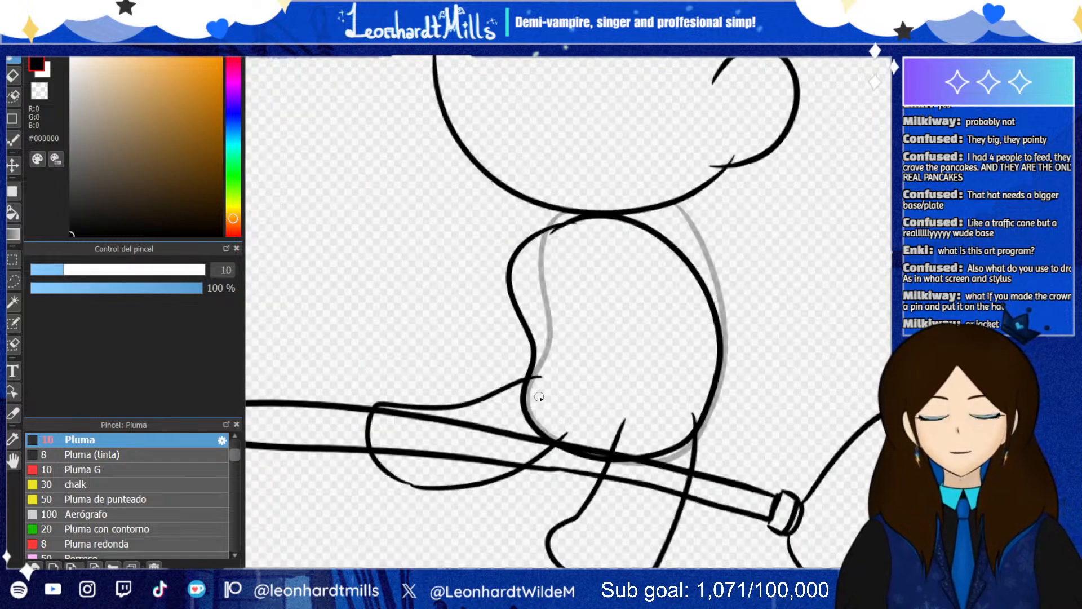
pyautogui.scroll(-3, 540, 396)
pyautogui.scroll(3, 527, 495)
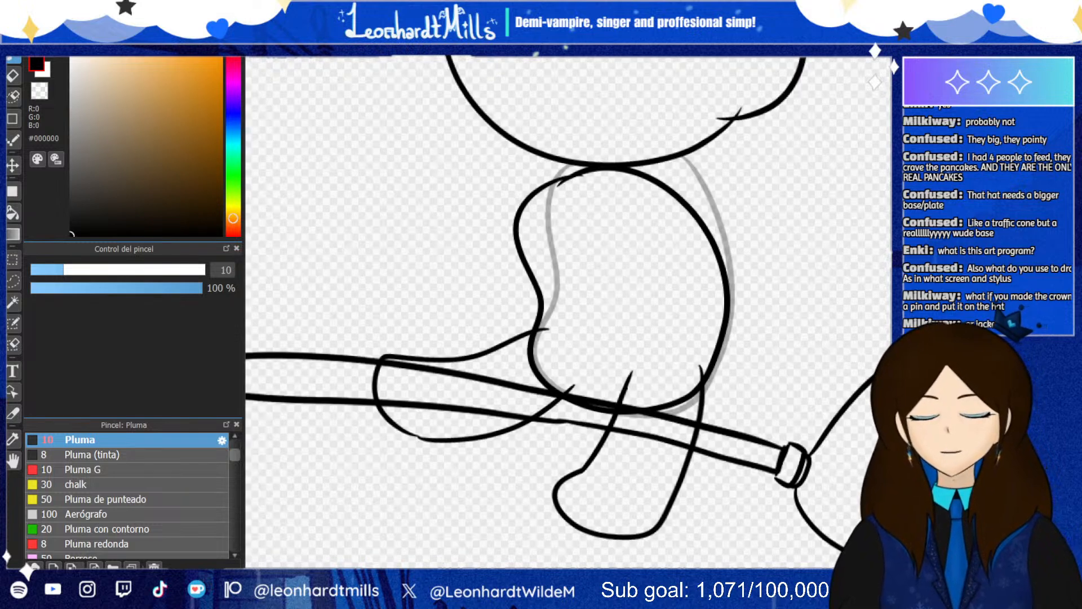
# Hide the head outline and mesh-warp the upper torso, pushing the chest forward and lowering its upper front edge
pyautogui.hotkey('ctrl', 'z')
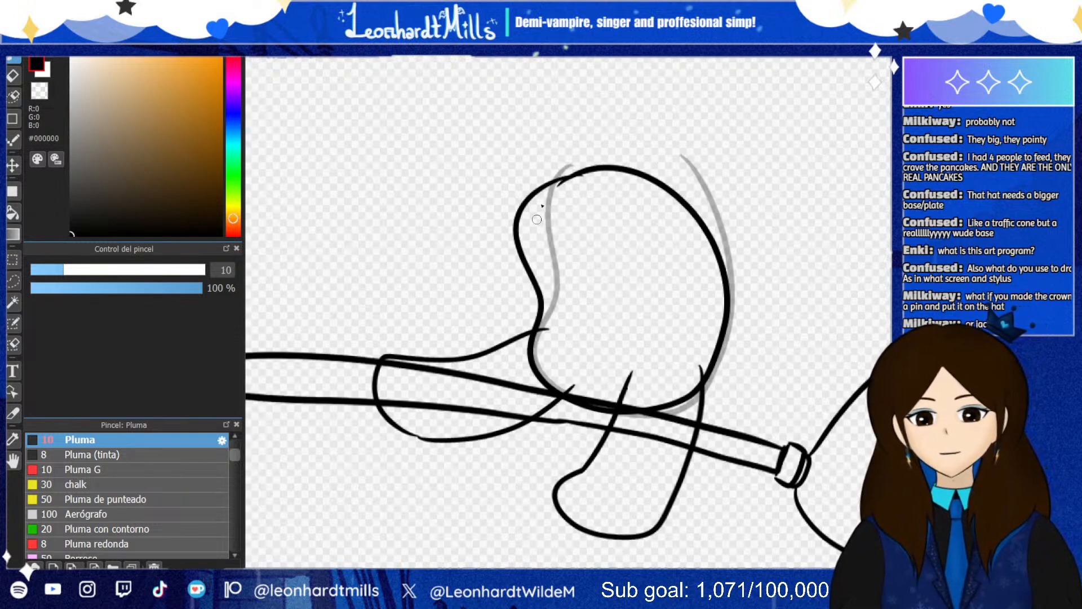
pyautogui.click(279, 198)
pyautogui.moveTo(736, 217); pyautogui.dragTo(732, 219)
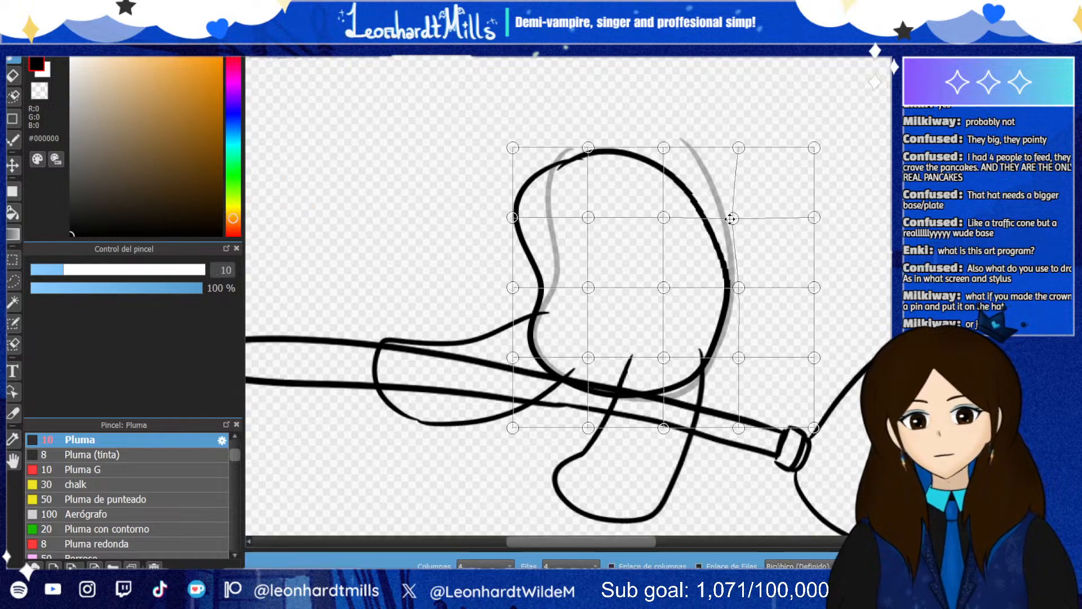
pyautogui.moveTo(664, 146); pyautogui.dragTo(649, 148)
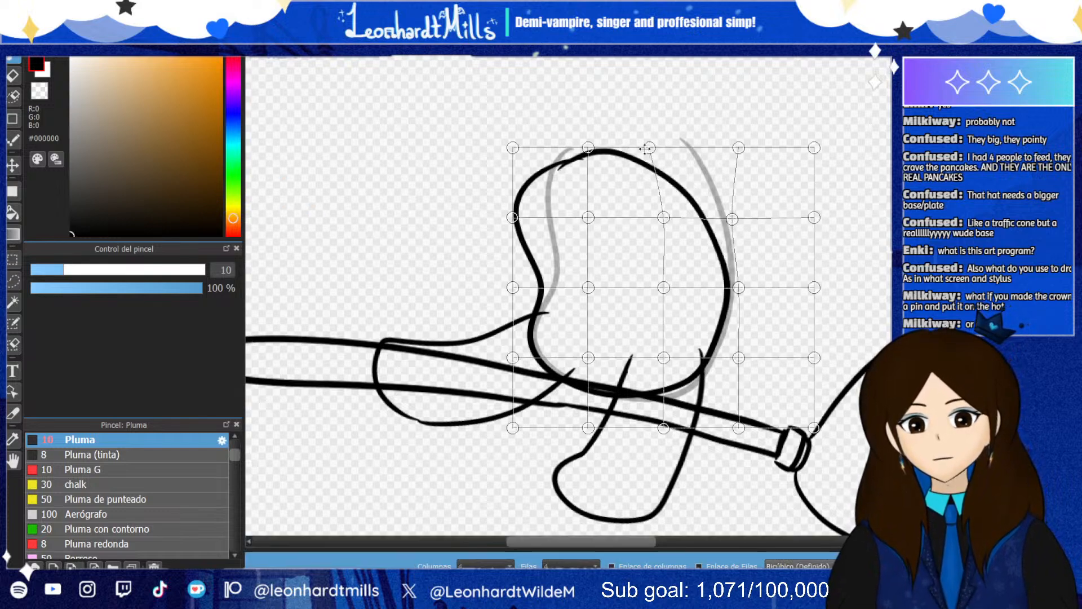
pyautogui.moveTo(513, 148); pyautogui.dragTo(500, 158)
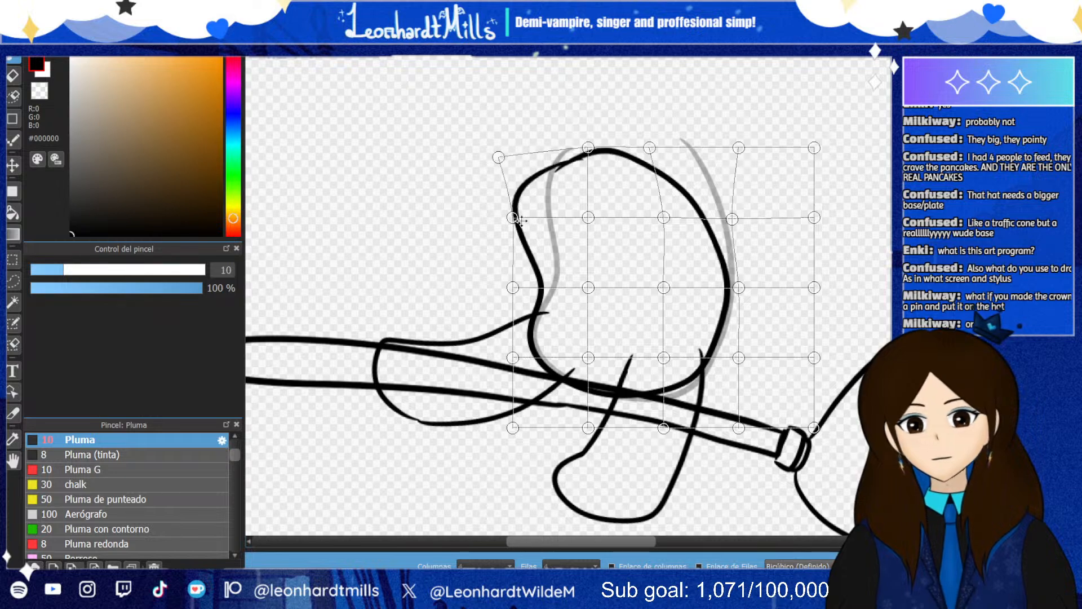
pyautogui.moveTo(513, 217); pyautogui.dragTo(507, 219)
pyautogui.moveTo(579, 217); pyautogui.dragTo(578, 217)
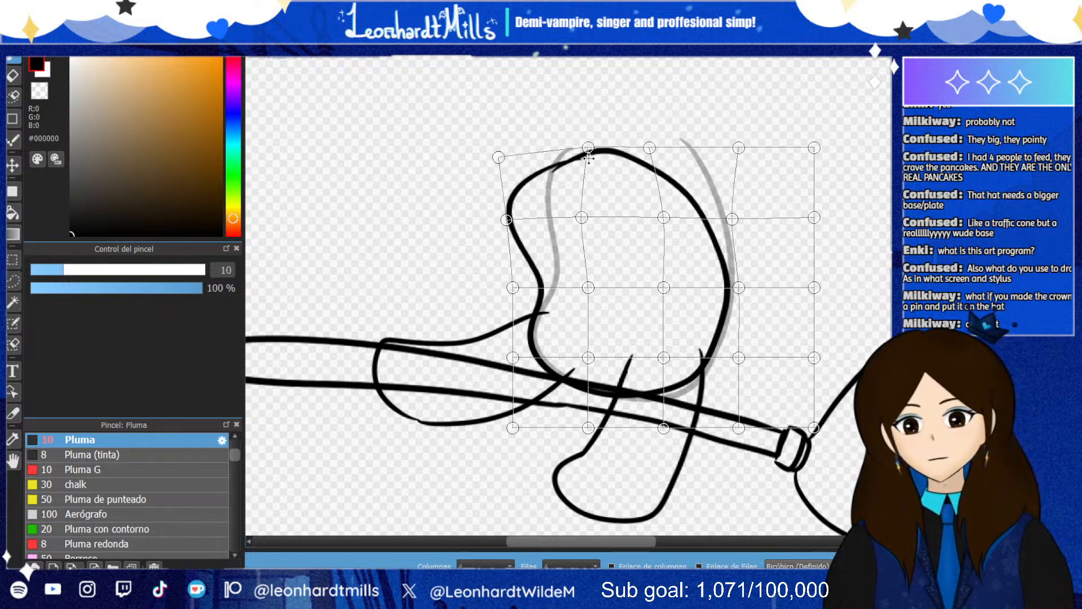
pyautogui.moveTo(583, 142); pyautogui.dragTo(584, 153)
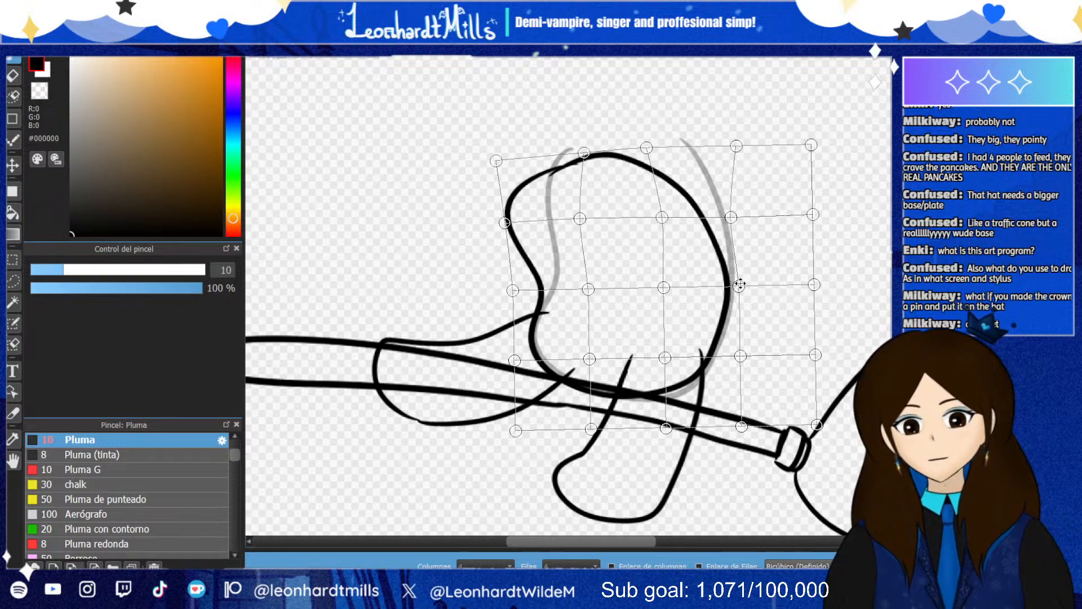
# Pull the torso's back inward with the mesh to slim and slope it, and apply the warp
pyautogui.moveTo(739, 287); pyautogui.dragTo(730, 285)
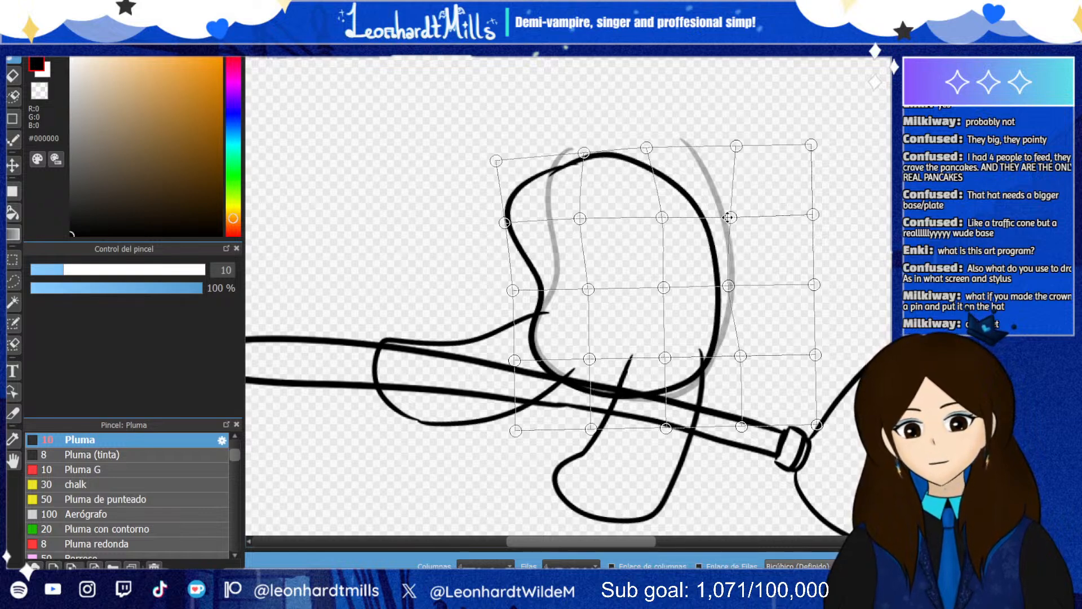
pyautogui.moveTo(731, 217); pyautogui.dragTo(719, 217)
pyautogui.moveTo(737, 145); pyautogui.dragTo(726, 149)
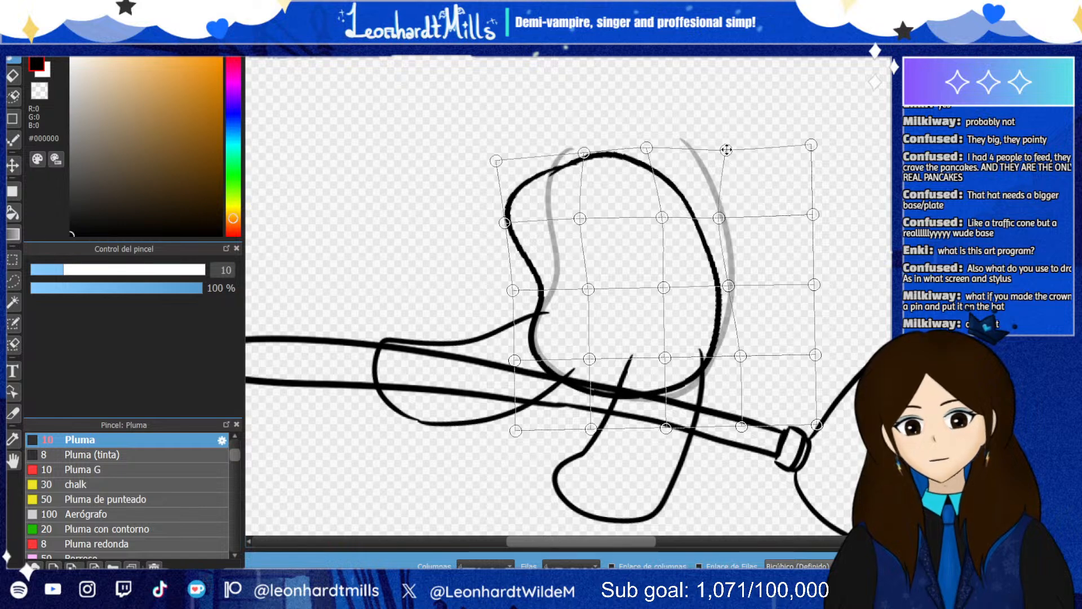
pyautogui.moveTo(662, 218); pyautogui.dragTo(658, 218)
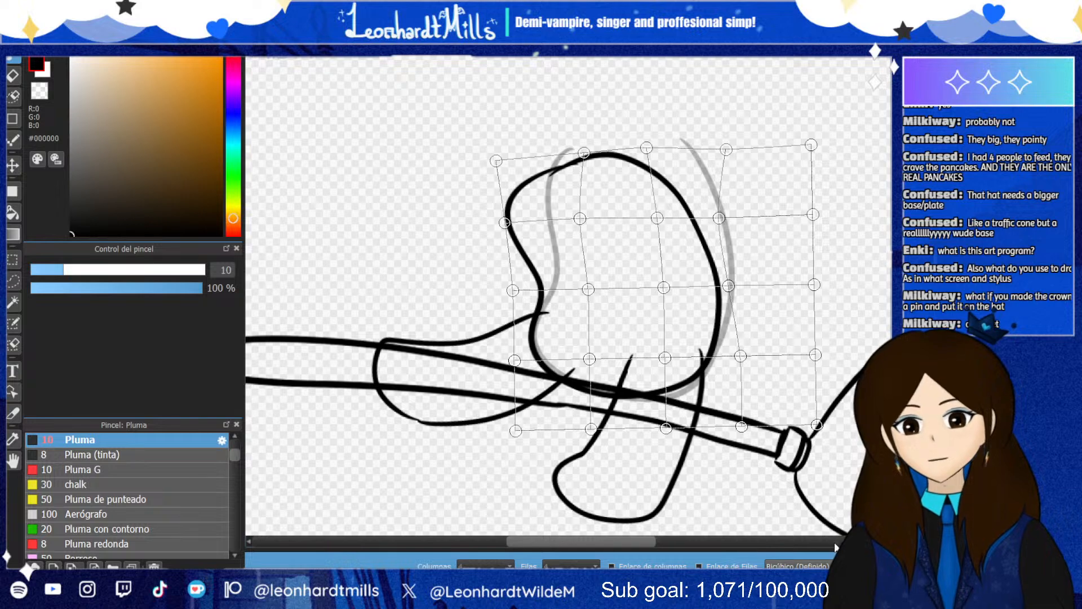
pyautogui.press('Return')
pyautogui.scroll(-4, 607, 359)
pyautogui.scroll(3, 607, 359)
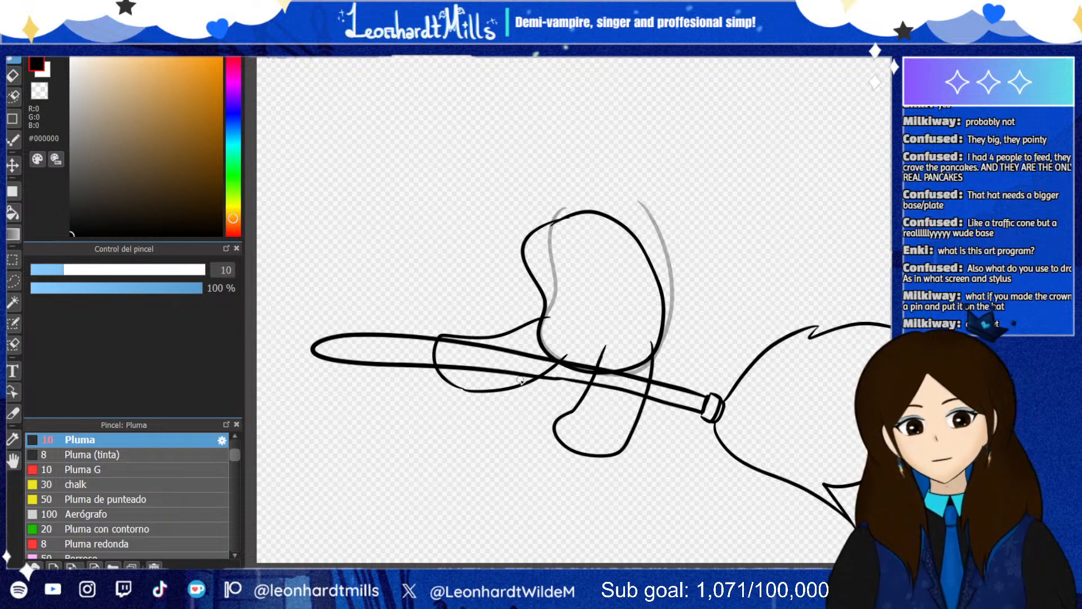
pyautogui.scroll(2, 520, 380)
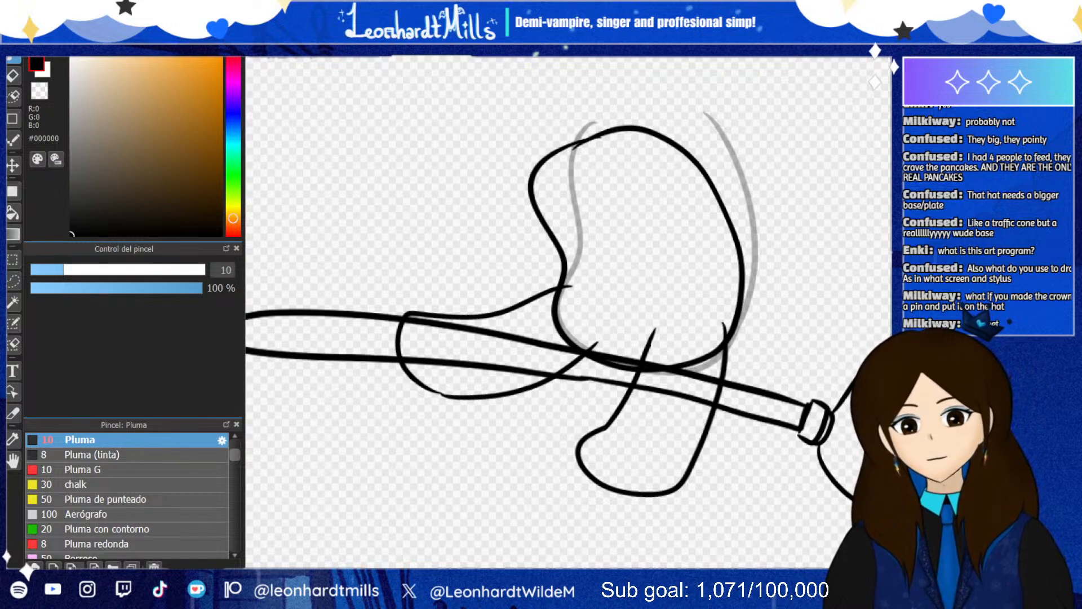
# Show the head outline again and move it forward and down so the chin overlaps the torso's top
pyautogui.hotkey('ctrl', 'z')
pyautogui.scroll(-4, 733, 305)
pyautogui.scroll(3, 733, 304)
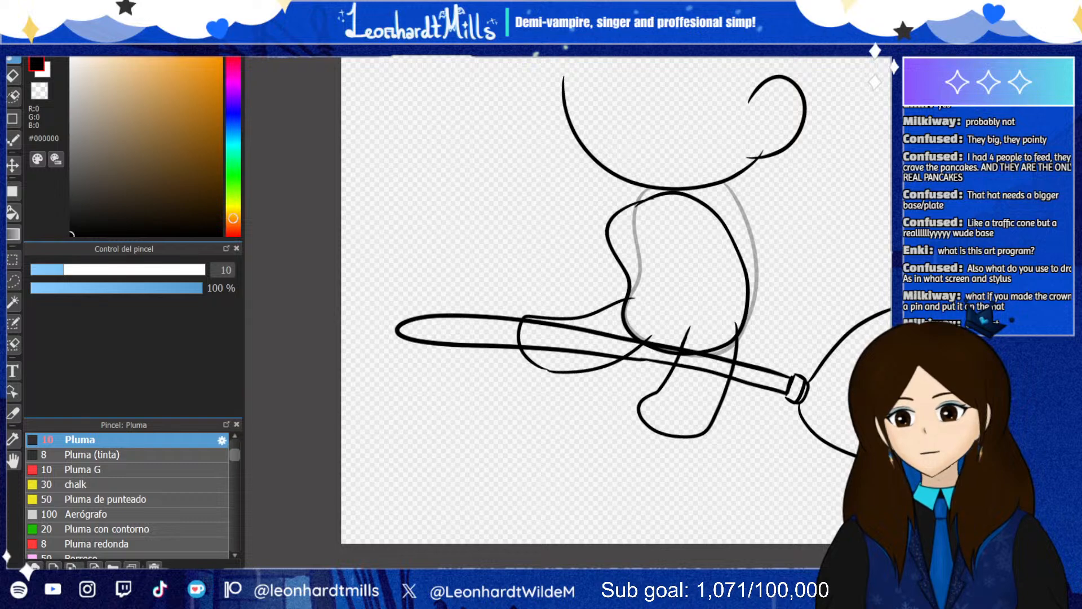
pyautogui.press('v')
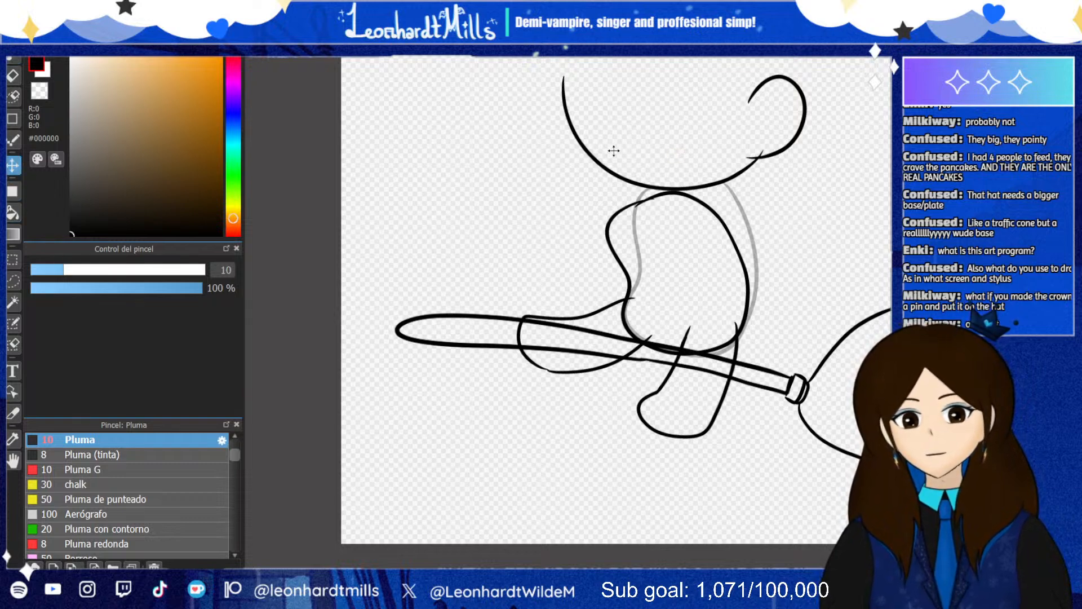
pyautogui.moveTo(614, 151)
pyautogui.mouseDown()
pyautogui.moveTo(594, 189)
pyautogui.moveTo(575, 184)
pyautogui.moveTo(582, 176)
pyautogui.mouseUp()
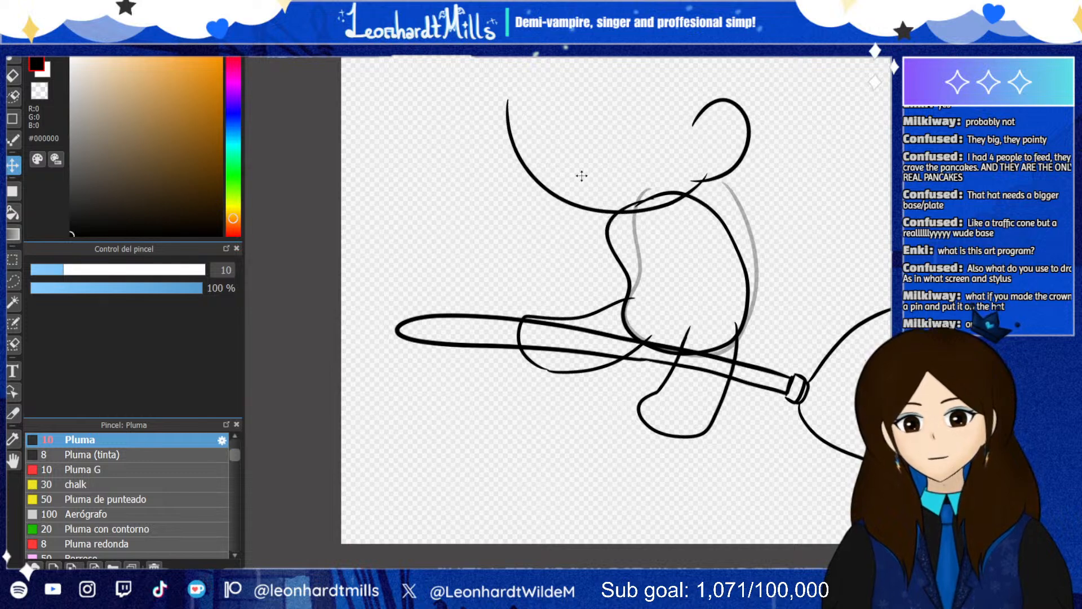
pyautogui.scroll(-2, 590, 184)
pyautogui.scroll(1, 601, 152)
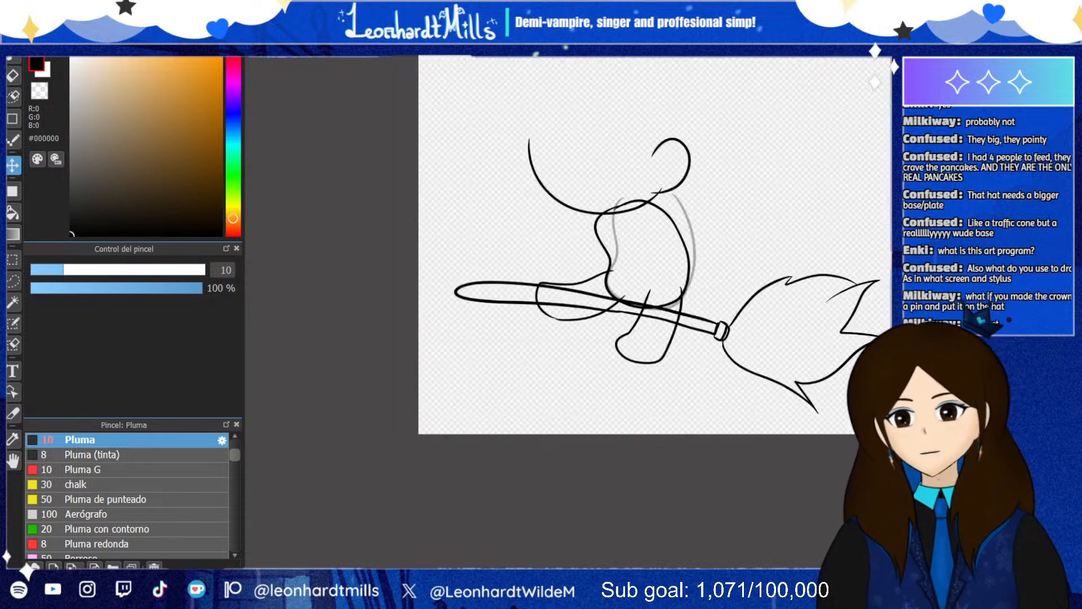
# Rotate the head outline slightly counterclockwise and apply the transform
pyautogui.hotkey('ctrl', 't')
pyautogui.moveTo(508, 212); pyautogui.dragTo(523, 213)
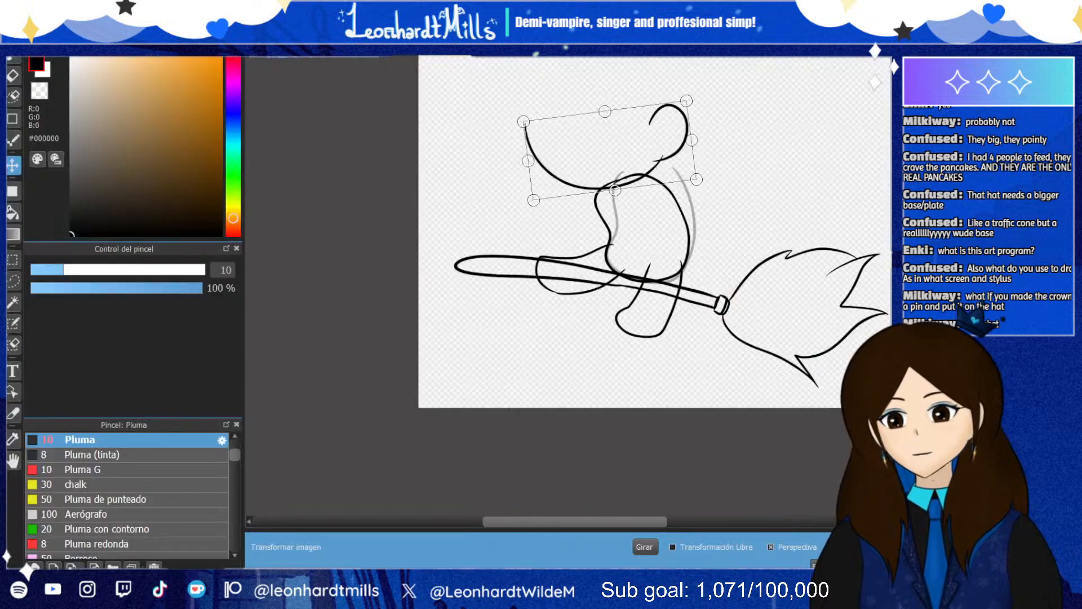
pyautogui.moveTo(780, 213); pyautogui.dragTo(784, 223)
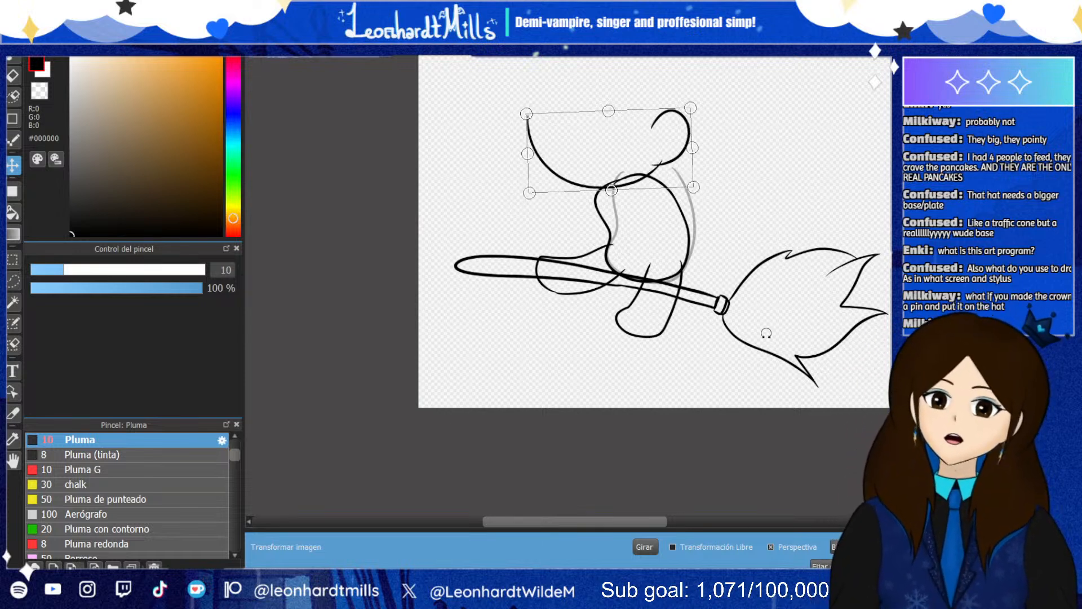
pyautogui.click(837, 566)
pyautogui.scroll(1, 712, 167)
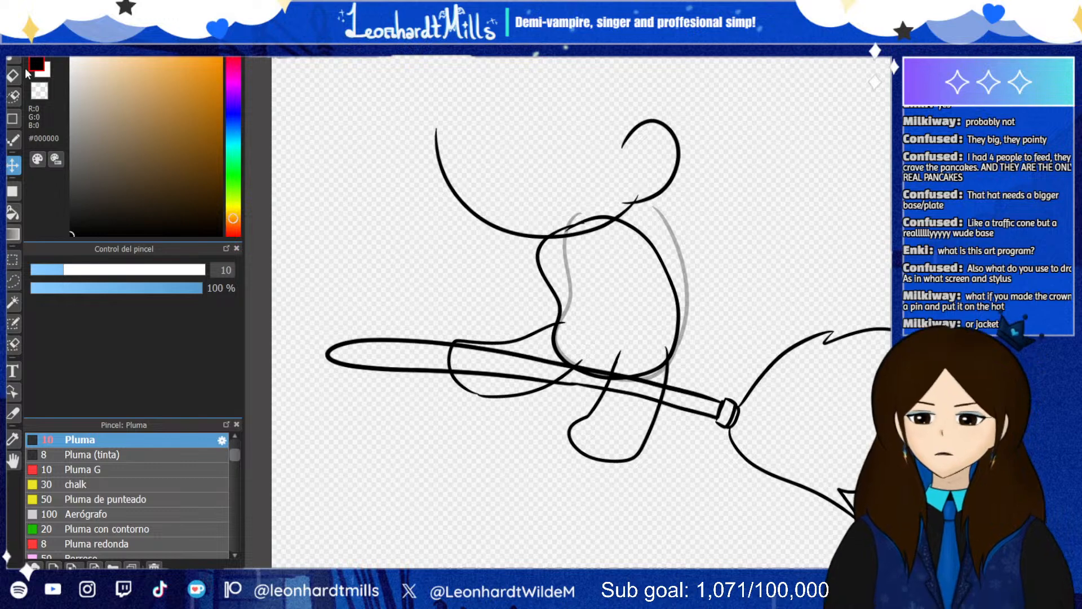
# Ink a wide, rounded shoulder cap inside the upper torso, just below the chin
pyautogui.press('b')
pyautogui.scroll(1, 577, 276)
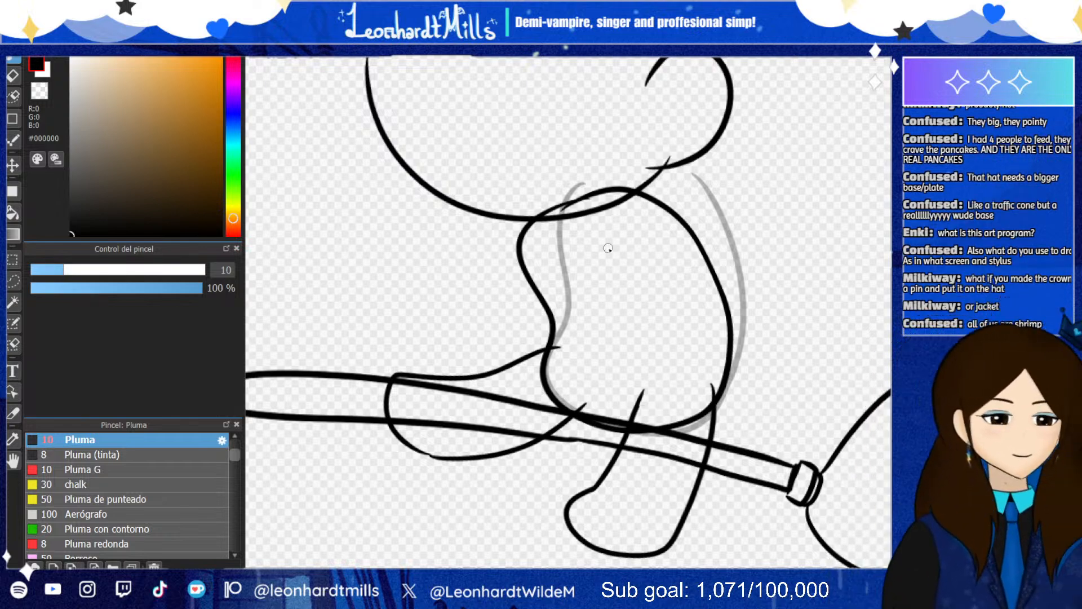
pyautogui.moveTo(589, 210)
pyautogui.mouseDown()
pyautogui.moveTo(608, 272)
pyautogui.moveTo(688, 256)
pyautogui.moveTo(658, 204)
pyautogui.mouseUp()
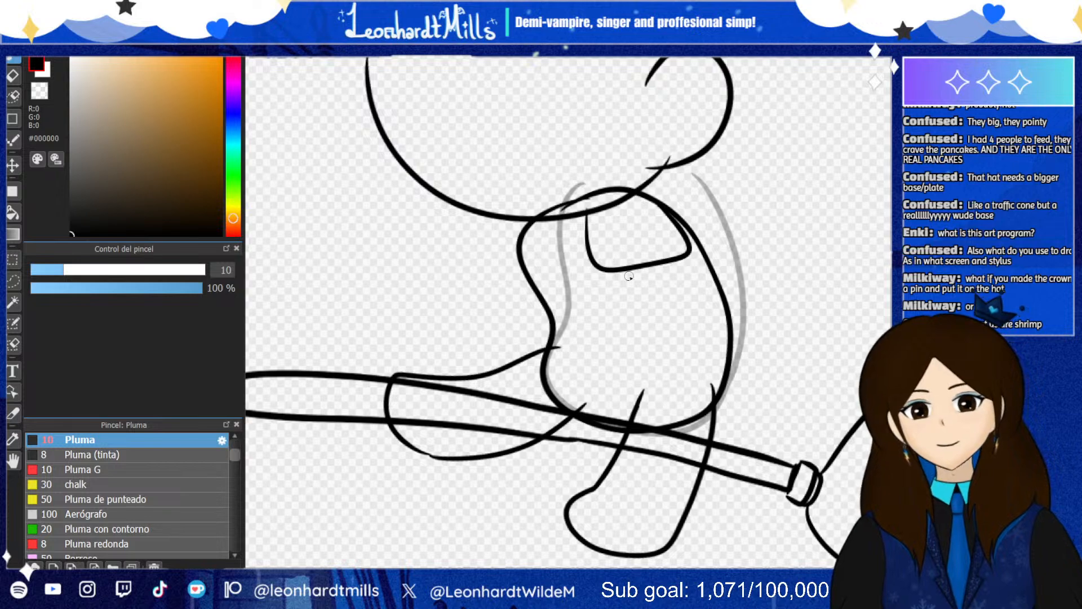
# Try inking two arm edges running straight down from the shoulder cap and bending forward at the broom handle
pyautogui.moveTo(675, 263)
pyautogui.mouseDown()
pyautogui.moveTo(681, 338)
pyautogui.moveTo(659, 426)
pyautogui.mouseUp()
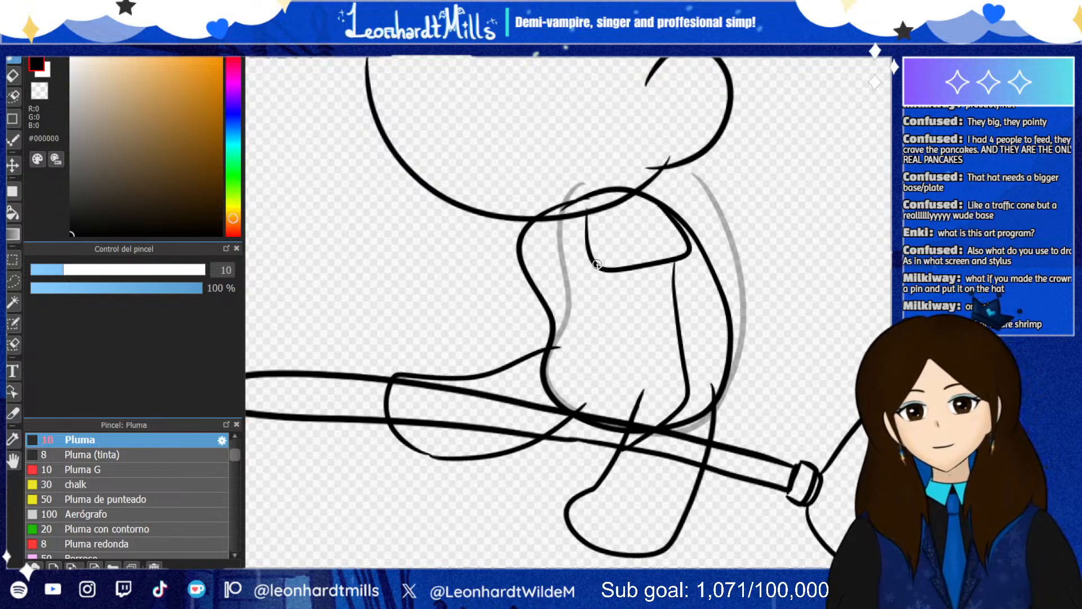
pyautogui.moveTo(594, 267); pyautogui.dragTo(593, 339)
pyautogui.moveTo(593, 393)
pyautogui.mouseDown()
pyautogui.moveTo(606, 449)
pyautogui.moveTo(624, 450)
pyautogui.mouseUp()
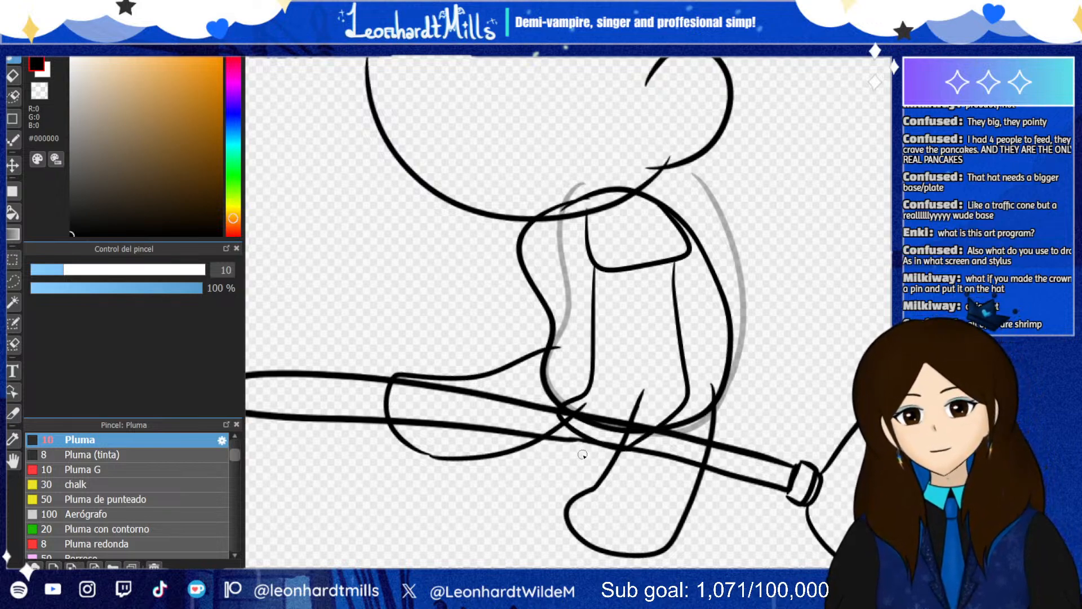
pyautogui.hotkey('ctrl', 'z')
pyautogui.hotkey('ctrl', 'z')
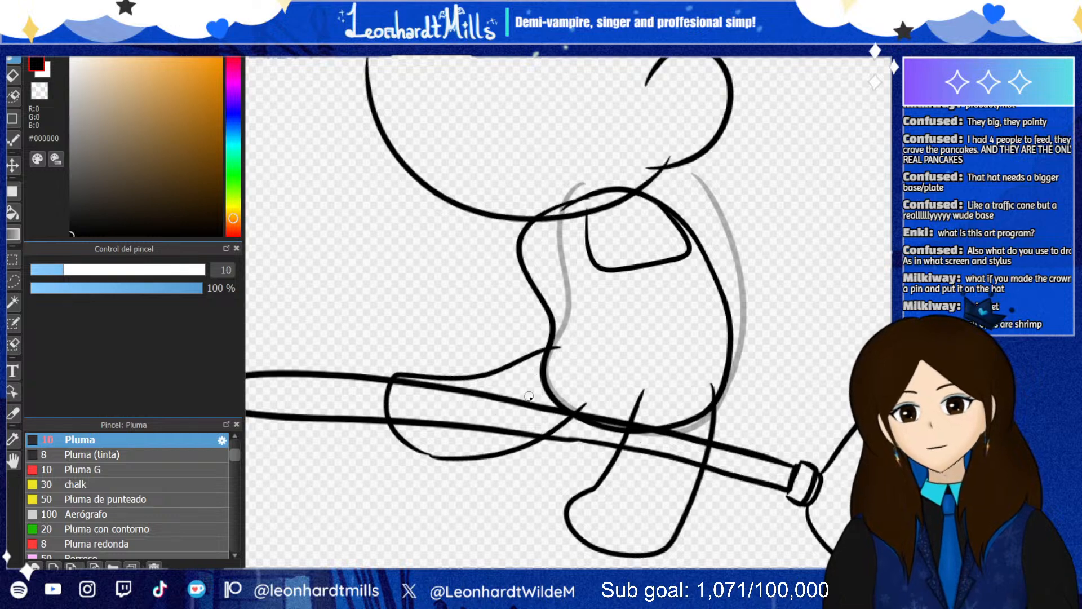
# Try inking a small hand on the broom handle just in front of the torso's base, with two arm edges from the shoulder cap
pyautogui.moveTo(499, 390)
pyautogui.mouseDown()
pyautogui.moveTo(527, 392)
pyautogui.moveTo(580, 433)
pyautogui.moveTo(501, 391)
pyautogui.moveTo(503, 423)
pyautogui.moveTo(576, 446)
pyautogui.moveTo(513, 381)
pyautogui.moveTo(591, 286)
pyautogui.moveTo(595, 265)
pyautogui.mouseUp()
pyautogui.hotkey('ctrl', 'z')
pyautogui.hotkey('ctrl', 'z')
pyautogui.moveTo(586, 410)
pyautogui.mouseDown()
pyautogui.moveTo(661, 349)
pyautogui.moveTo(669, 252)
pyautogui.mouseUp()
pyautogui.scroll(-4, 668, 277)
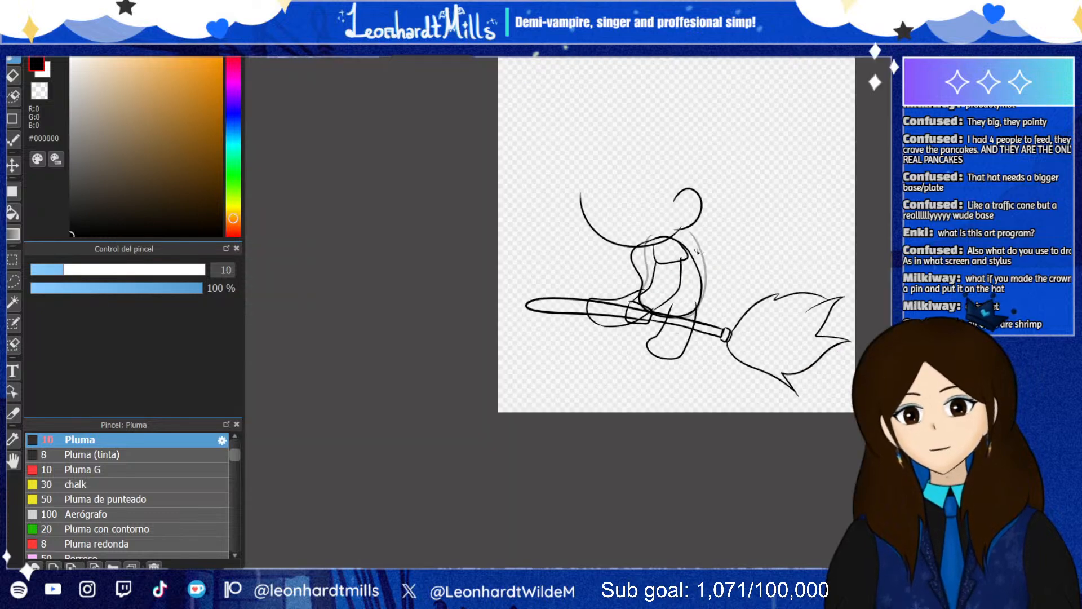
pyautogui.scroll(5, 644, 279)
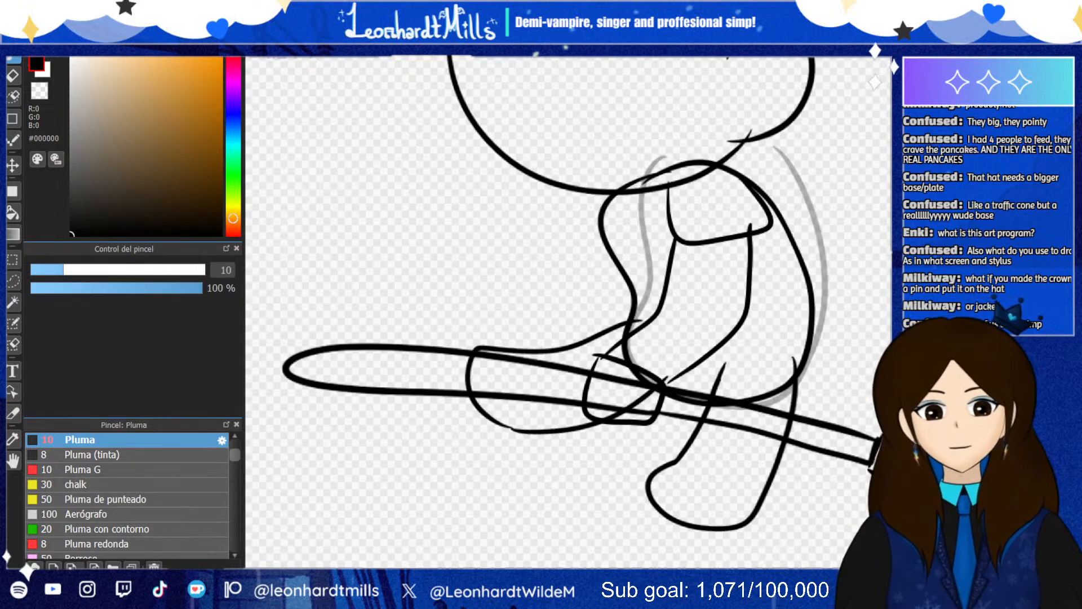
pyautogui.hotkey('ctrl', 'z')
pyautogui.hotkey('ctrl', 'z')
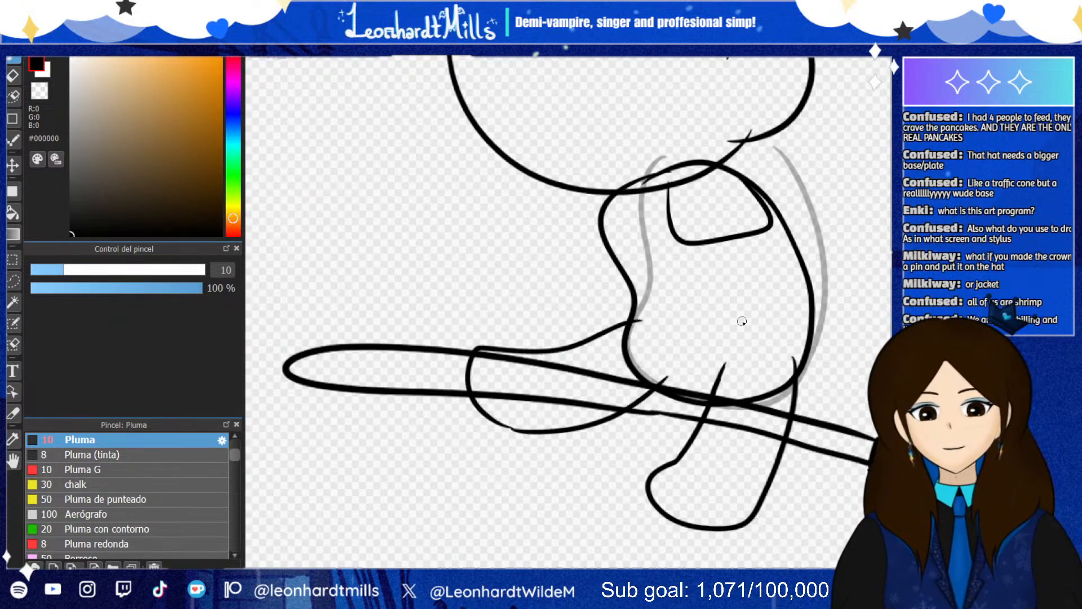
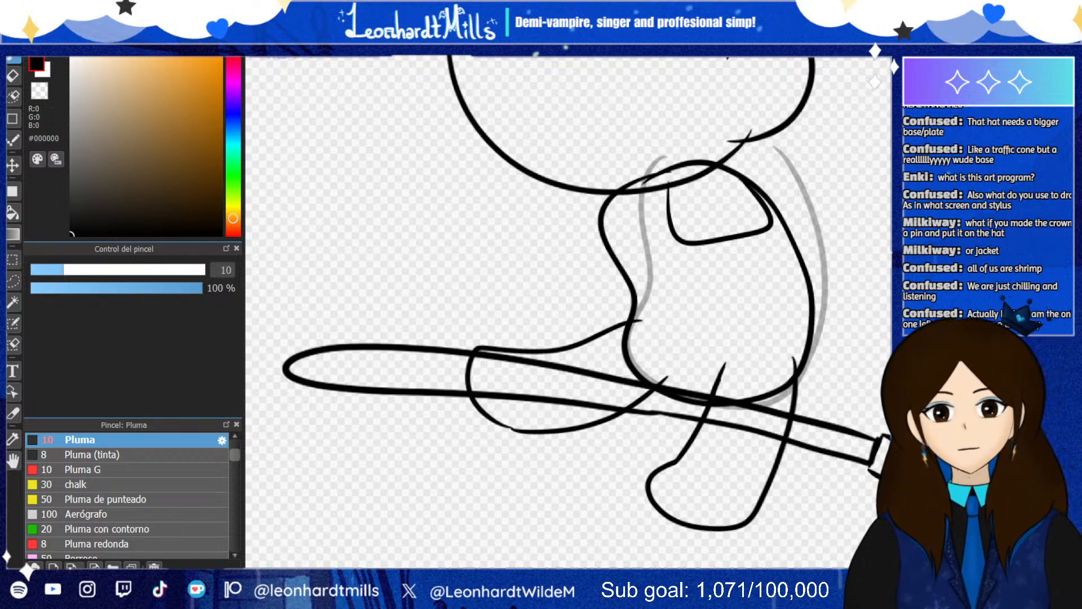
# Try inking a small, upright squarish hand around the broom handle, farther in front of the torso
pyautogui.scroll(1, 609, 512)
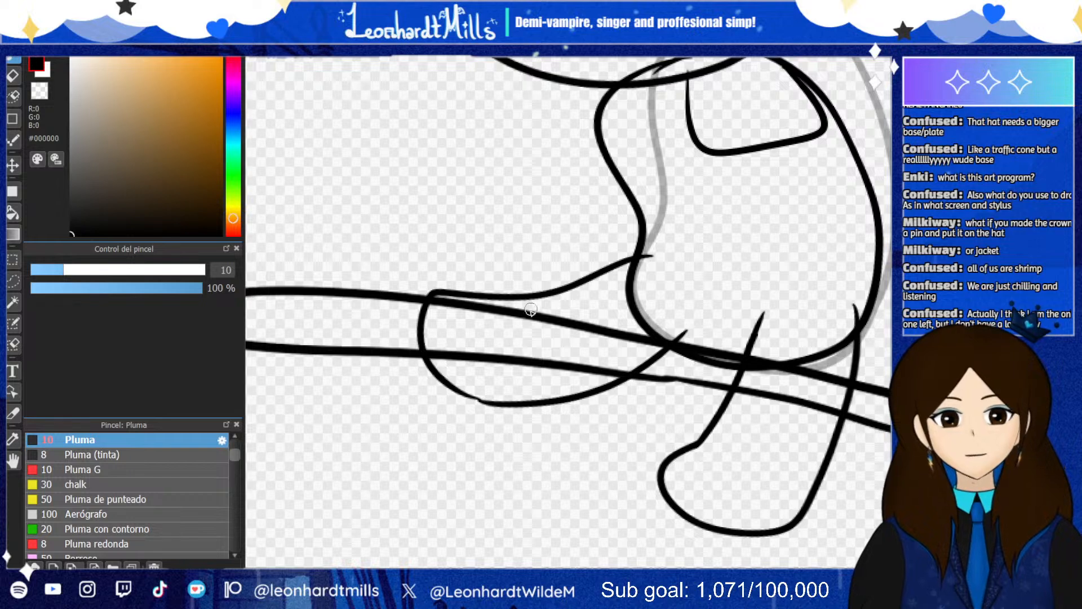
pyautogui.moveTo(512, 305)
pyautogui.mouseDown()
pyautogui.moveTo(599, 311)
pyautogui.moveTo(516, 309)
pyautogui.moveTo(535, 390)
pyautogui.moveTo(600, 383)
pyautogui.moveTo(598, 307)
pyautogui.mouseUp()
pyautogui.hotkey('ctrl', 'z')
pyautogui.hotkey('ctrl', 'z')
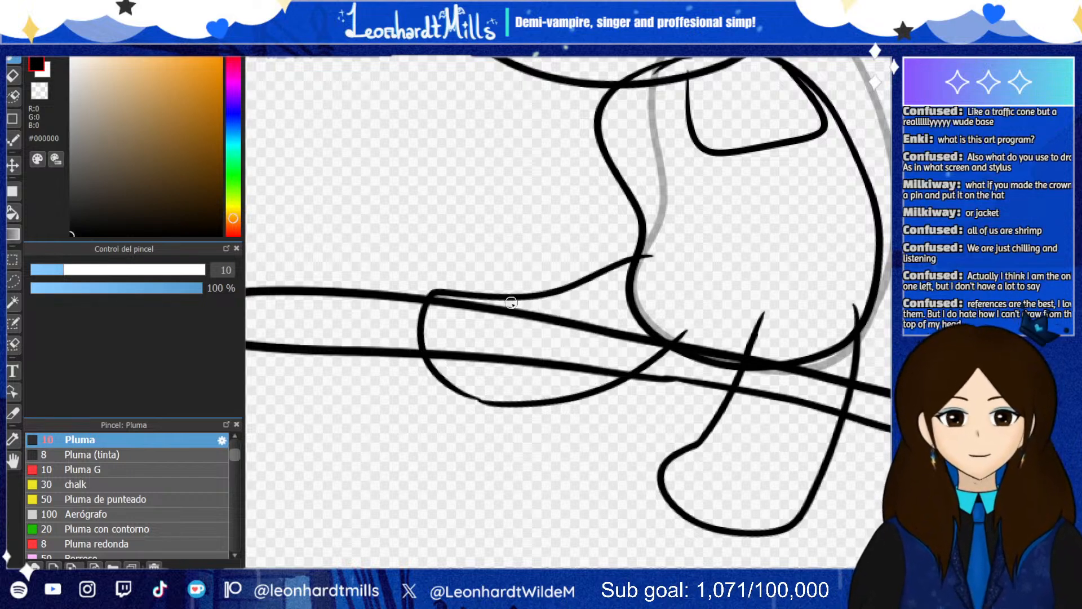
pyautogui.moveTo(511, 302)
pyautogui.mouseDown()
pyautogui.moveTo(584, 291)
pyautogui.moveTo(609, 369)
pyautogui.mouseUp()
pyautogui.moveTo(512, 304)
pyautogui.mouseDown()
pyautogui.moveTo(567, 378)
pyautogui.moveTo(609, 377)
pyautogui.mouseUp()
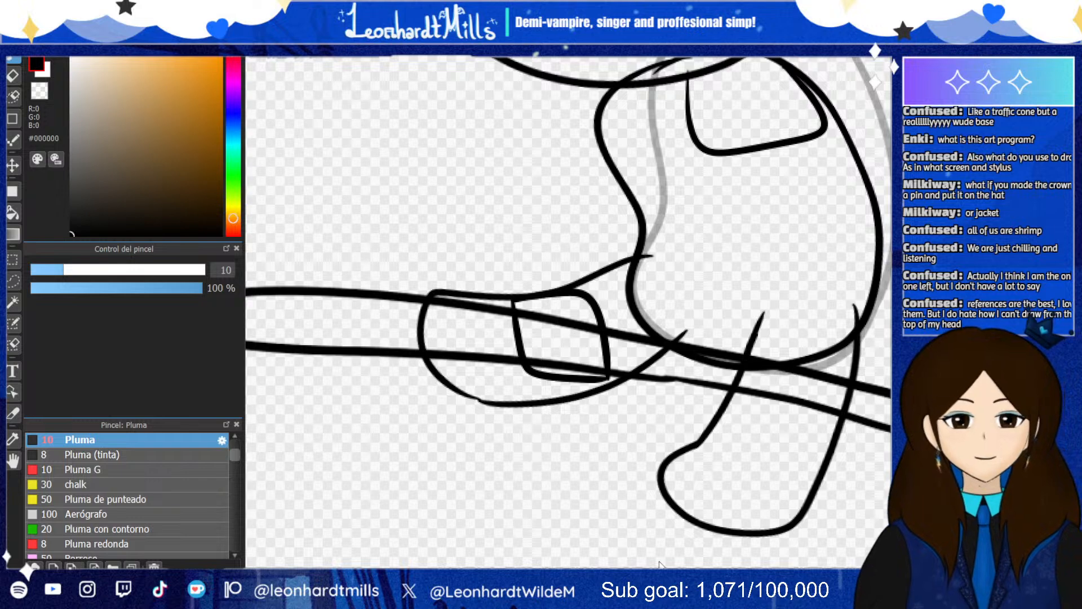
pyautogui.hotkey('ctrl', 'z')
pyautogui.hotkey('ctrl', 'z')
# Try inking a tilted, boxy hand across the broom handle and the arm's front edge curving up to the shoulder
pyautogui.moveTo(534, 296)
pyautogui.mouseDown()
pyautogui.moveTo(617, 327)
pyautogui.moveTo(591, 389)
pyautogui.moveTo(520, 356)
pyautogui.moveTo(529, 375)
pyautogui.moveTo(592, 389)
pyautogui.mouseUp()
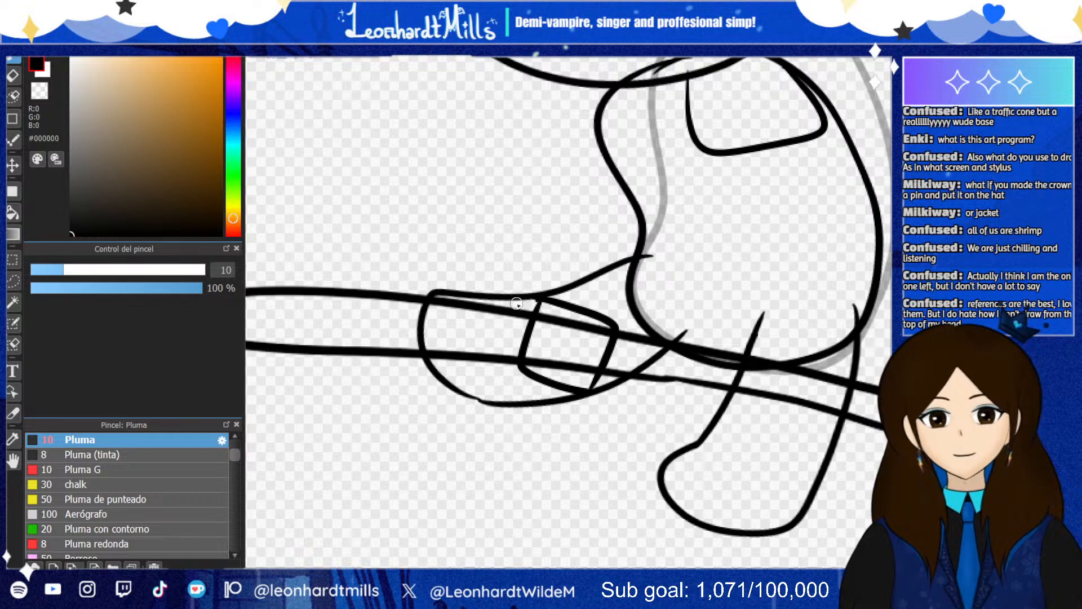
pyautogui.moveTo(539, 297)
pyautogui.mouseDown()
pyautogui.moveTo(621, 259)
pyautogui.moveTo(678, 215)
pyautogui.moveTo(700, 138)
pyautogui.mouseUp()
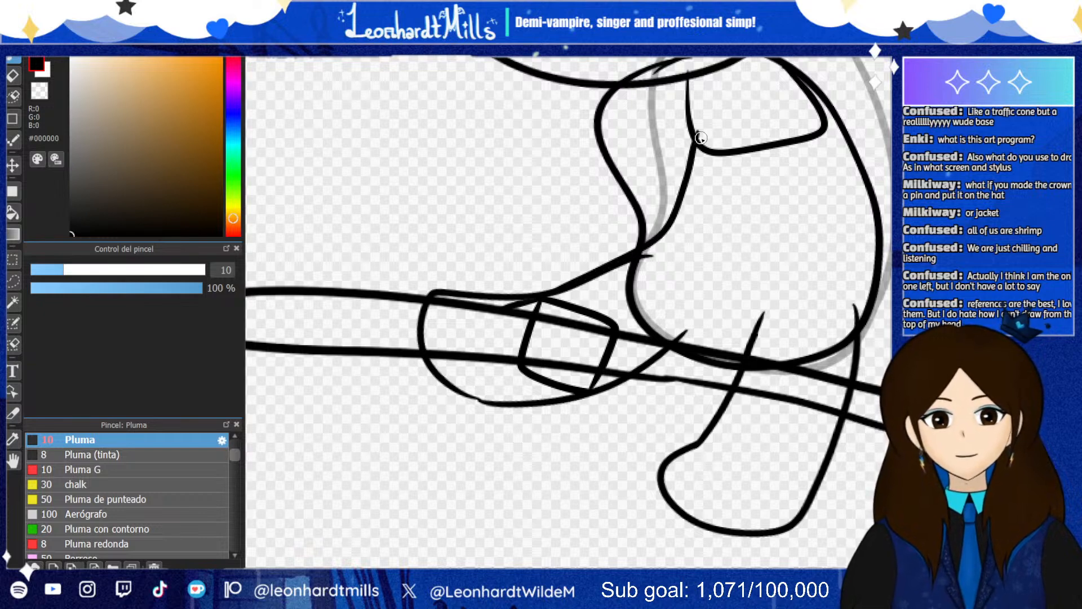
pyautogui.hotkey('ctrl', 'z')
pyautogui.moveTo(692, 82)
pyautogui.mouseDown()
pyautogui.moveTo(698, 174)
pyautogui.moveTo(653, 241)
pyautogui.moveTo(562, 275)
pyautogui.moveTo(542, 299)
pyautogui.moveTo(537, 255)
pyautogui.moveTo(651, 228)
pyautogui.moveTo(677, 74)
pyautogui.mouseUp()
pyautogui.hotkey('ctrl', 'z')
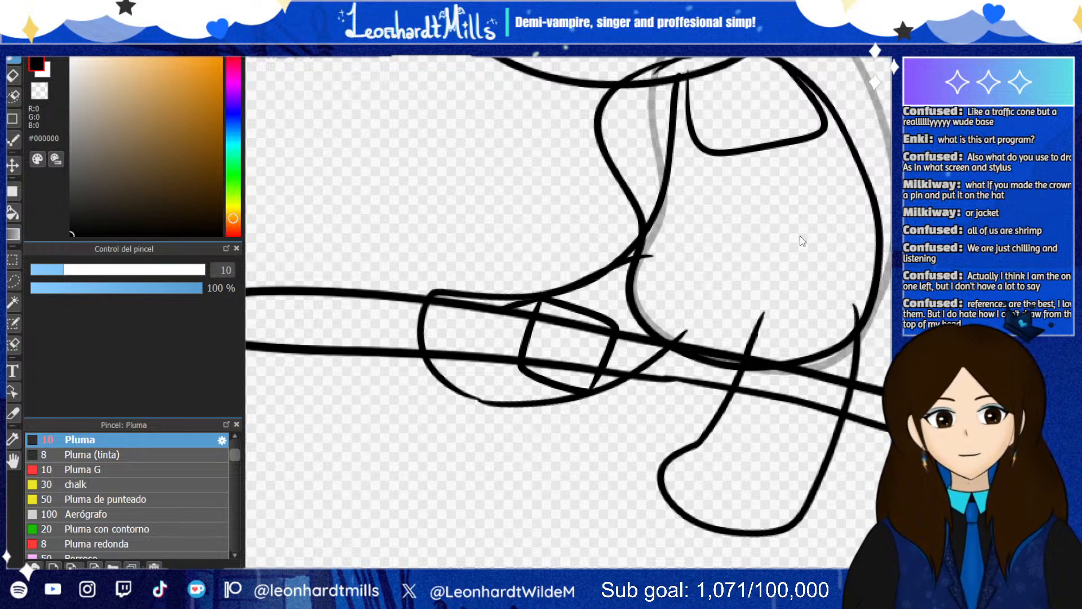
# Try inking the arm's rear edge down to the tilted hand, and undo the whole hand and arm
pyautogui.moveTo(752, 57)
pyautogui.mouseDown()
pyautogui.moveTo(791, 184)
pyautogui.moveTo(791, 246)
pyautogui.moveTo(725, 302)
pyautogui.moveTo(616, 366)
pyautogui.moveTo(560, 346)
pyautogui.mouseUp()
pyautogui.hotkey('ctrl', 'z')
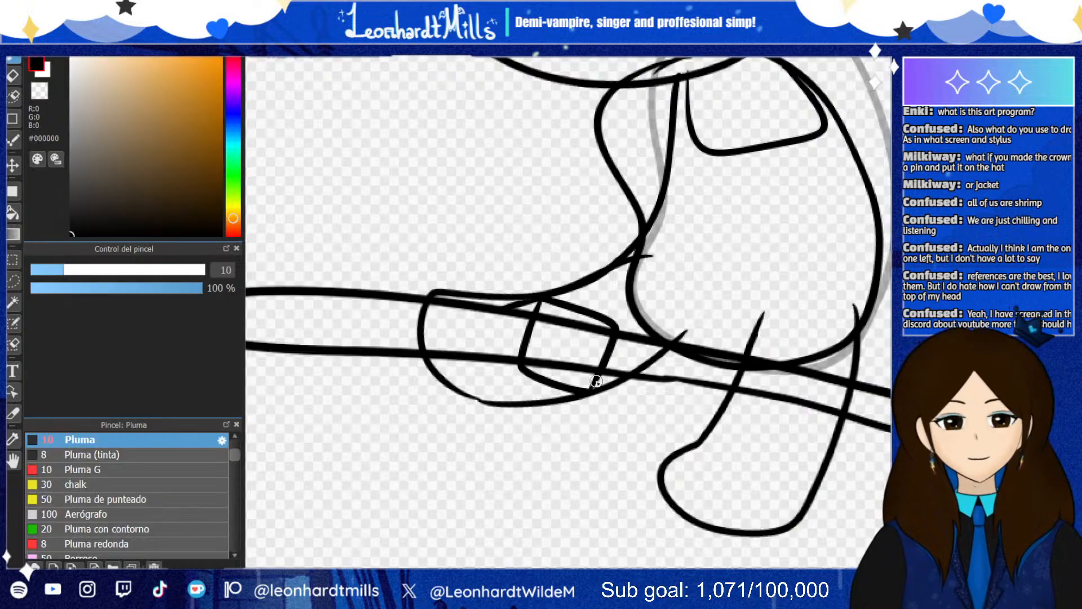
pyautogui.moveTo(593, 386); pyautogui.dragTo(666, 327)
pyautogui.hotkey('ctrl', 'z')
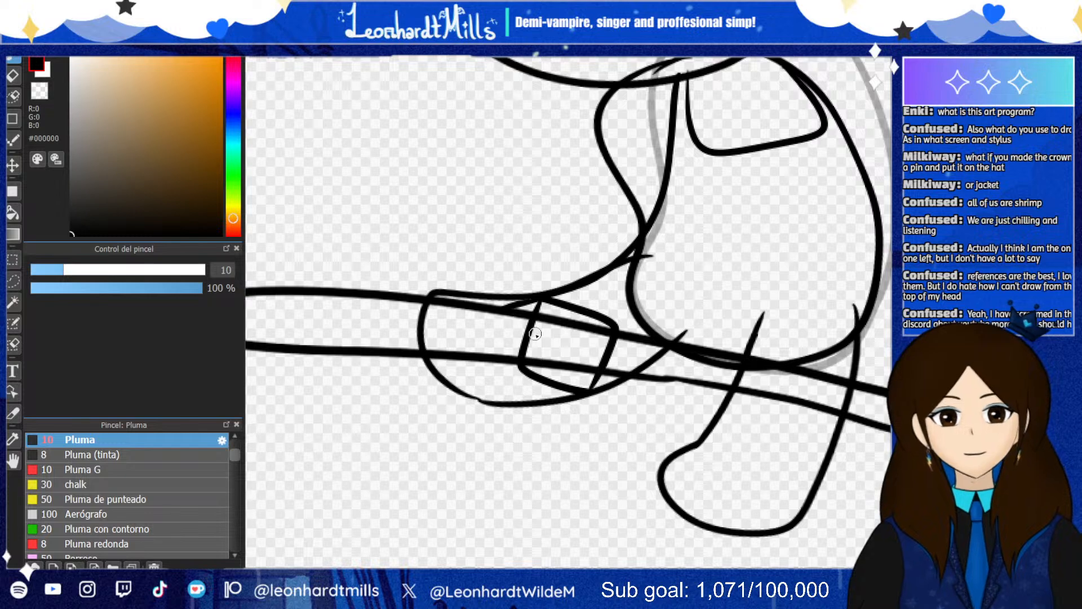
pyautogui.moveTo(522, 364); pyautogui.dragTo(520, 355)
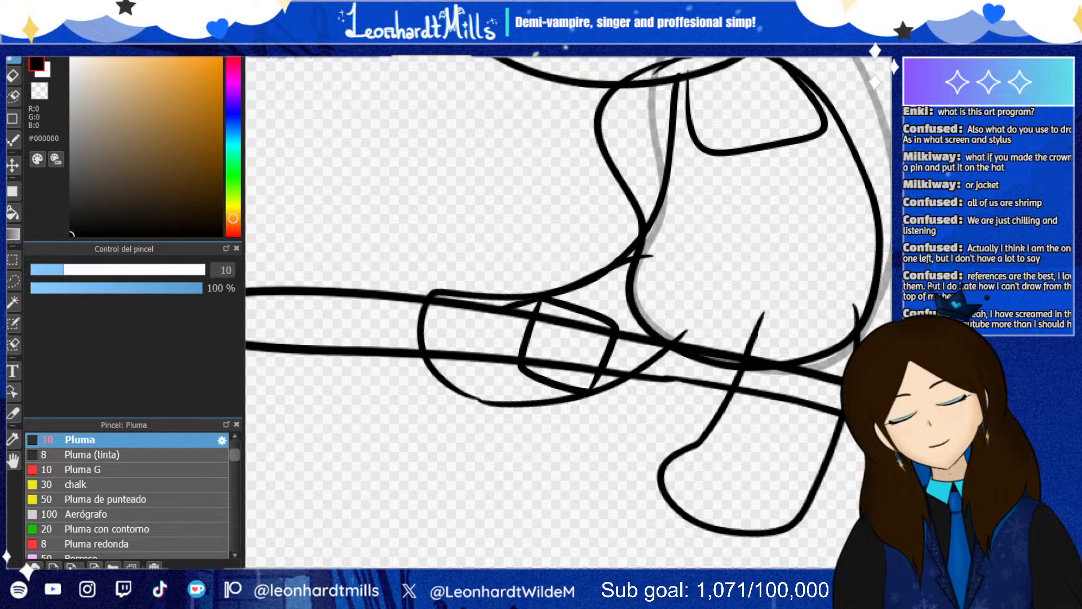
pyautogui.hotkey('ctrl', 'z')
pyautogui.hotkey('ctrl', 'z')
pyautogui.hotkey('ctrl', 'z')
pyautogui.hotkey('ctrl', 'z')
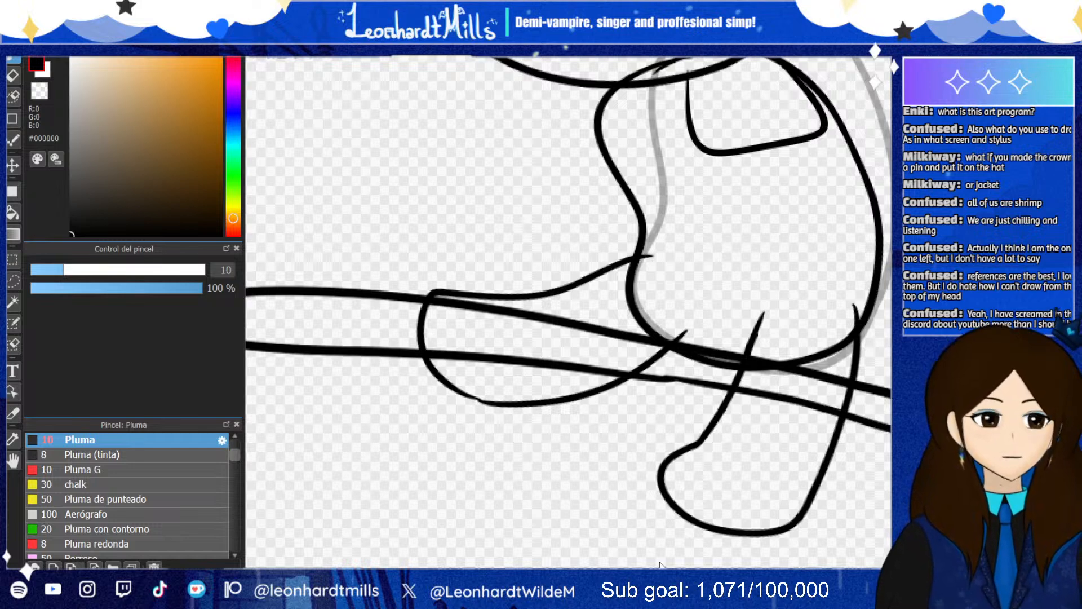
# Try out a tilted, boxy fist with short finger lines on the blank canvas above the broom handle
pyautogui.moveTo(405, 132)
pyautogui.mouseDown()
pyautogui.moveTo(389, 155)
pyautogui.moveTo(463, 254)
pyautogui.mouseUp()
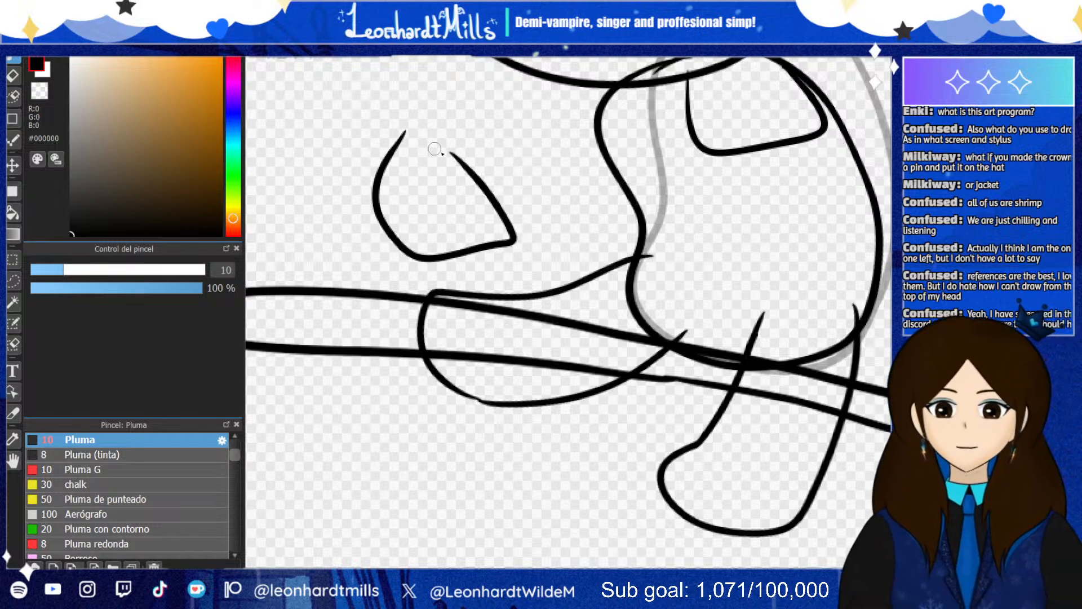
pyautogui.hotkey('ctrl', 'z')
pyautogui.moveTo(363, 128)
pyautogui.mouseDown()
pyautogui.moveTo(346, 209)
pyautogui.moveTo(478, 185)
pyautogui.moveTo(371, 117)
pyautogui.mouseUp()
pyautogui.moveTo(337, 190); pyautogui.dragTo(361, 172)
pyautogui.moveTo(350, 207); pyautogui.dragTo(367, 189)
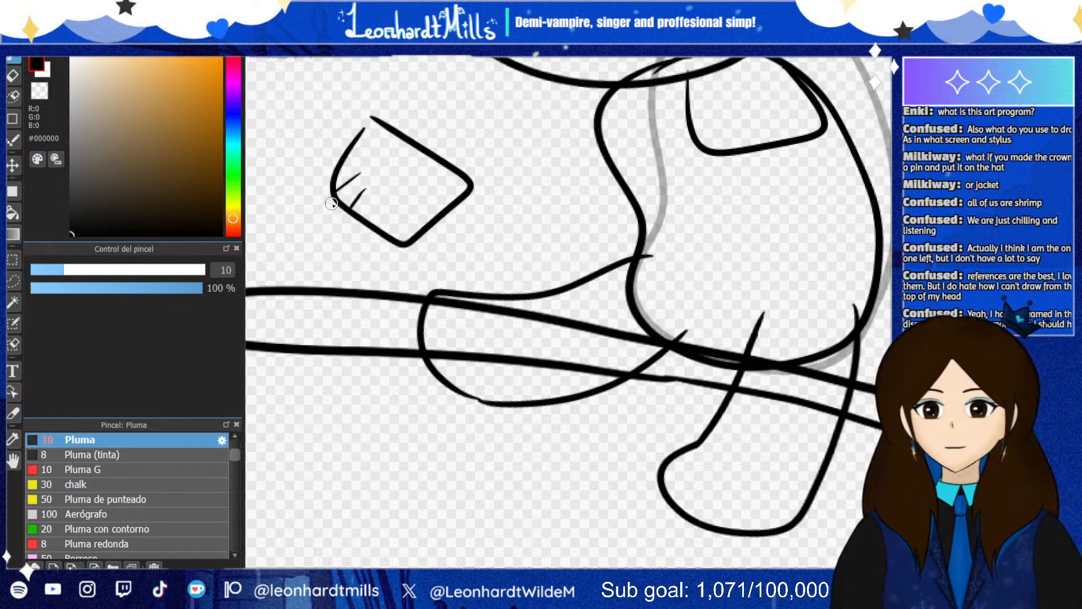
pyautogui.hotkey('ctrl', 'z')
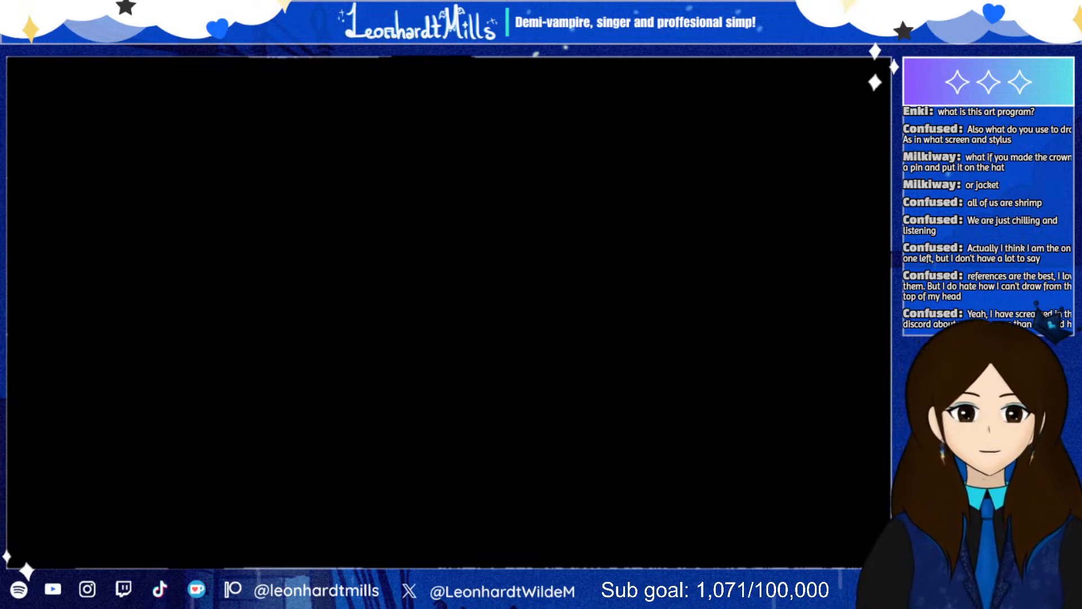
pyautogui.hotkey('ctrl', 'z')
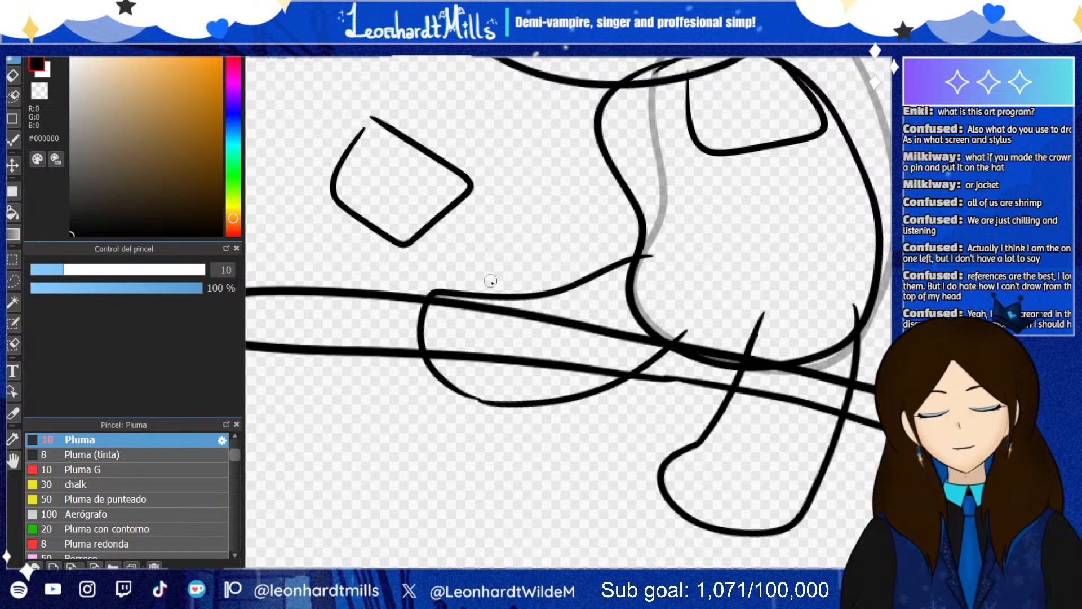
# Try adding a wrist line and a stick through the practice fist, plus a second fist and stick beneath it
pyautogui.moveTo(422, 233)
pyautogui.mouseDown()
pyautogui.moveTo(485, 210)
pyautogui.moveTo(537, 207)
pyautogui.mouseUp()
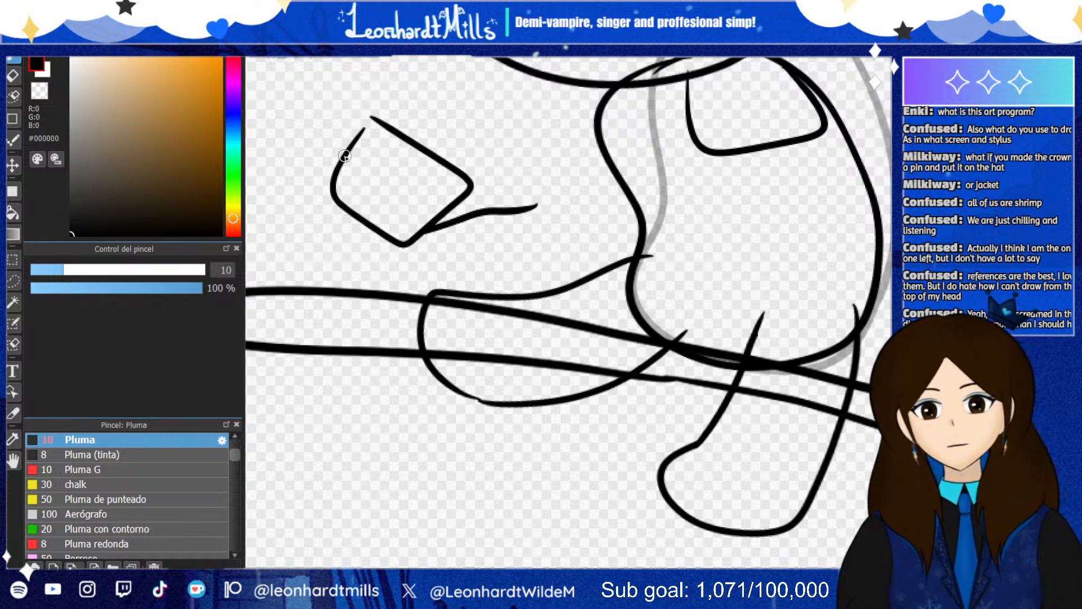
pyautogui.moveTo(407, 192); pyautogui.dragTo(428, 214)
pyautogui.moveTo(296, 110)
pyautogui.mouseDown()
pyautogui.moveTo(389, 210)
pyautogui.moveTo(494, 283)
pyautogui.mouseUp()
pyautogui.moveTo(297, 255)
pyautogui.mouseDown()
pyautogui.moveTo(321, 287)
pyautogui.moveTo(558, 302)
pyautogui.moveTo(407, 274)
pyautogui.moveTo(360, 134)
pyautogui.moveTo(420, 158)
pyautogui.moveTo(419, 248)
pyautogui.moveTo(387, 252)
pyautogui.moveTo(346, 327)
pyautogui.moveTo(443, 340)
pyautogui.moveTo(500, 286)
pyautogui.moveTo(486, 259)
pyautogui.moveTo(414, 251)
pyautogui.mouseUp()
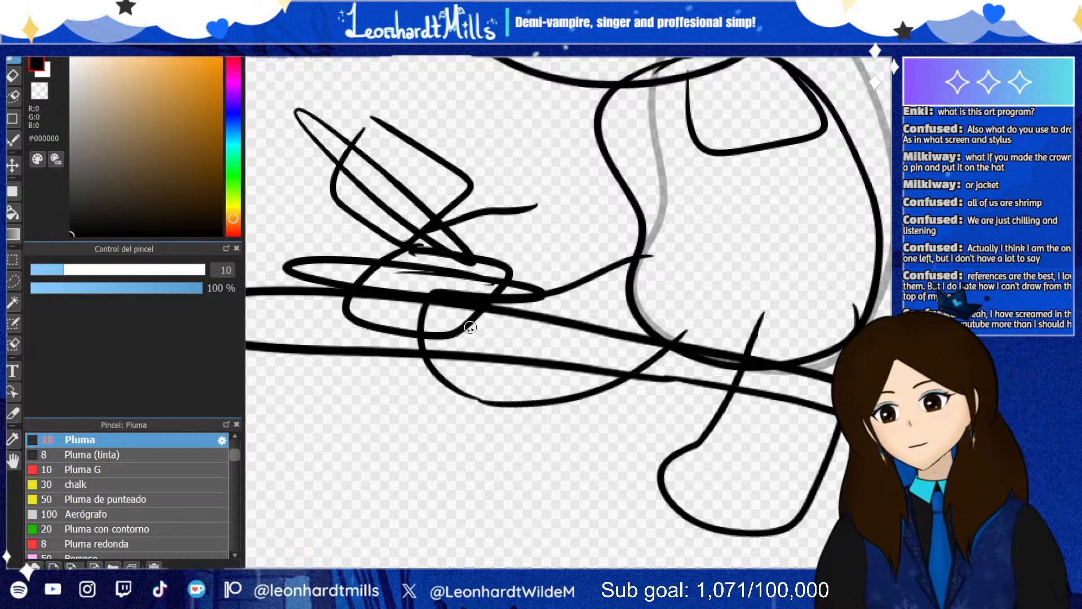
pyautogui.hotkey('ctrl', 'z')
pyautogui.hotkey('ctrl', 'z')
pyautogui.hotkey('ctrl', 'z')
pyautogui.hotkey('ctrl', 'z')
pyautogui.hotkey('ctrl', 'z')
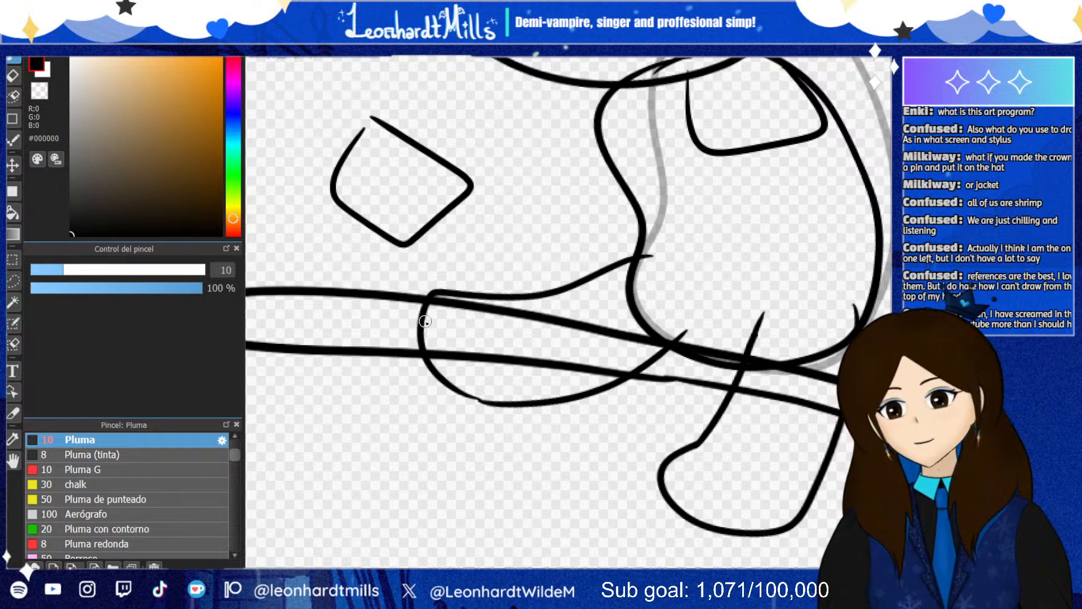
# Step back and forth through the practice fist strokes and clear them all from the blank canvas
pyautogui.hotkey('ctrl', 'z')
pyautogui.hotkey('ctrl', 'z')
pyautogui.hotkey('ctrl', 'y')
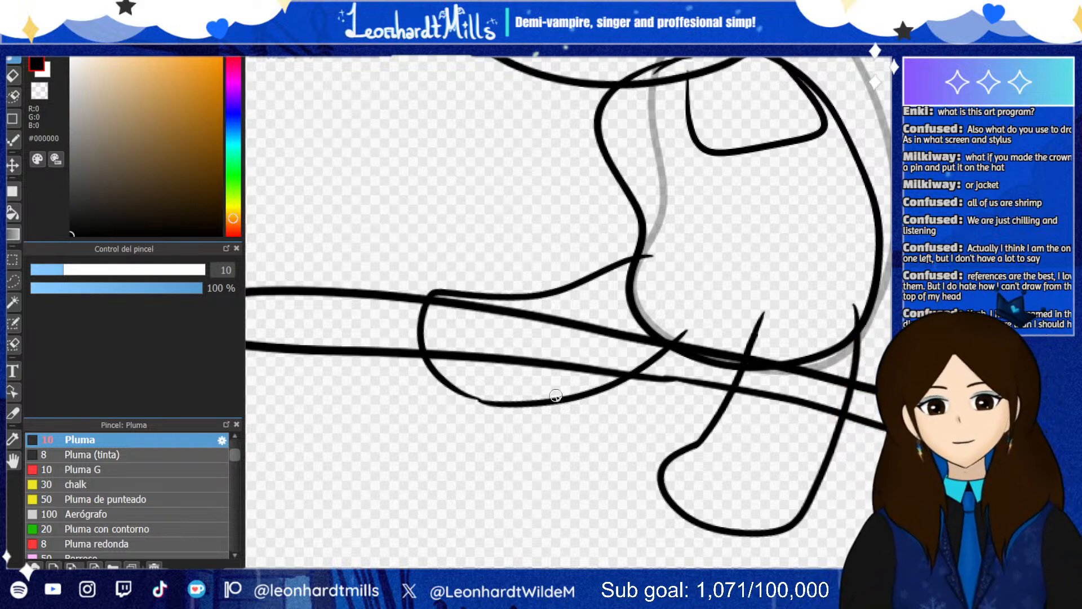
pyautogui.hotkey('ctrl', 'y')
pyautogui.hotkey('ctrl', 'y')
pyautogui.hotkey('ctrl', 'y')
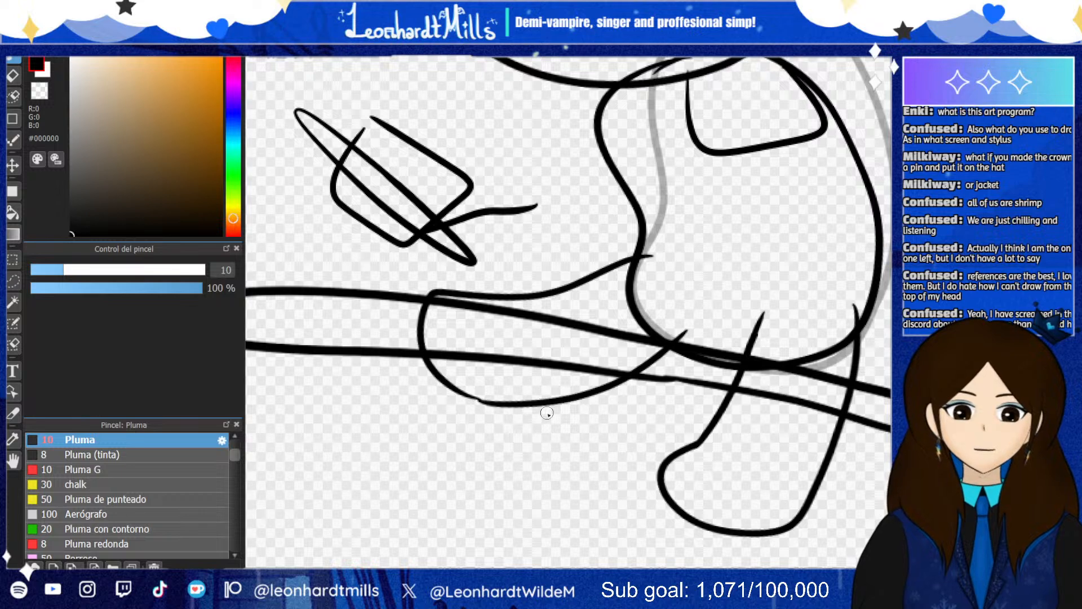
pyautogui.hotkey('ctrl', 'y')
pyautogui.hotkey('ctrl', 'z')
pyautogui.hotkey('ctrl', 'z')
pyautogui.hotkey('ctrl', 'z')
pyautogui.hotkey('ctrl', 'z')
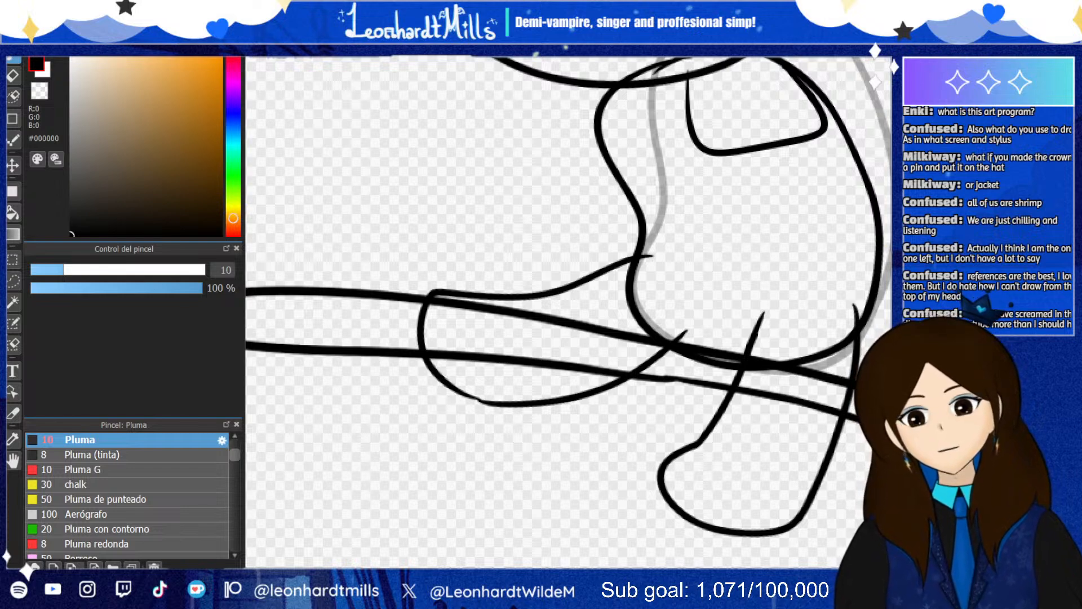
# Try inking a rounded, squarish hand with a wavy lower edge around the broom handle over the front leg
pyautogui.moveTo(507, 314)
pyautogui.mouseDown()
pyautogui.moveTo(516, 341)
pyautogui.moveTo(504, 374)
pyautogui.moveTo(568, 389)
pyautogui.moveTo(623, 367)
pyautogui.moveTo(632, 334)
pyautogui.moveTo(614, 304)
pyautogui.moveTo(531, 289)
pyautogui.moveTo(509, 319)
pyautogui.mouseUp()
pyautogui.hotkey('ctrl', 'z')
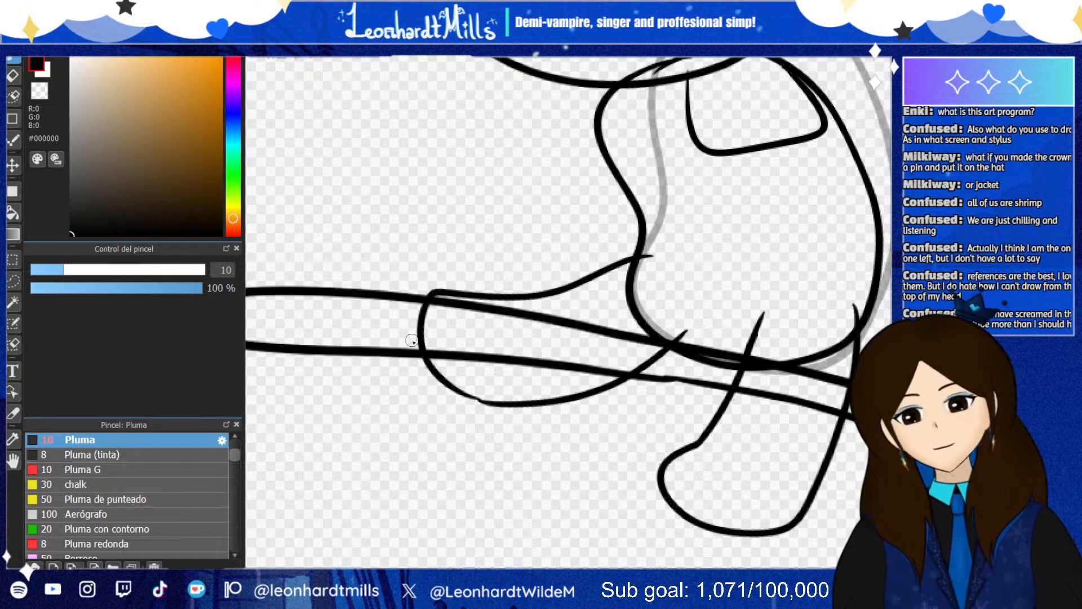
pyautogui.click(474, 337)
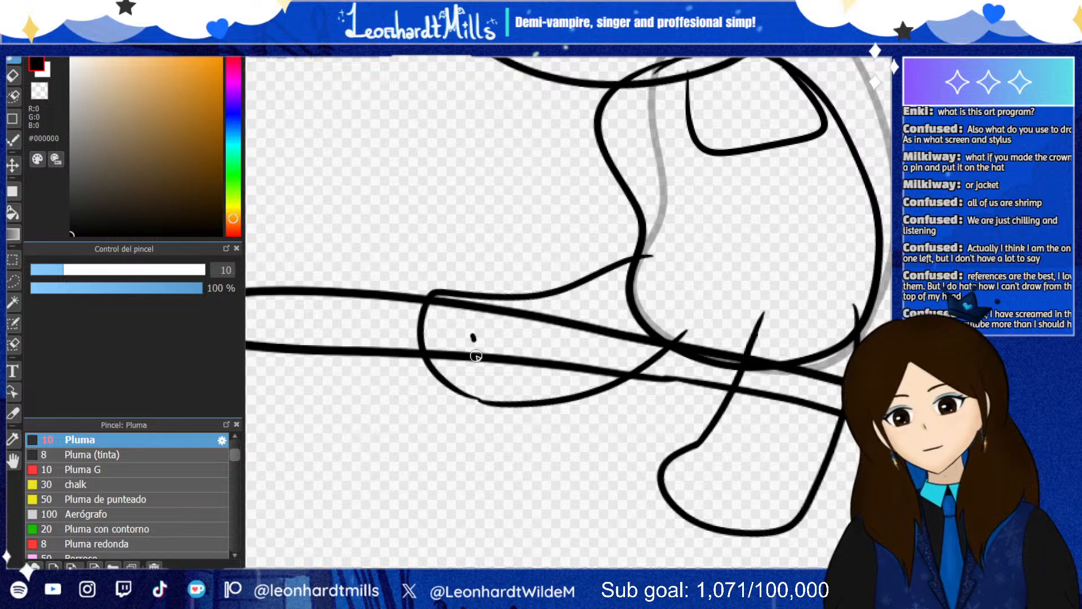
pyautogui.moveTo(472, 336)
pyautogui.mouseDown()
pyautogui.moveTo(476, 370)
pyautogui.moveTo(513, 388)
pyautogui.moveTo(574, 391)
pyautogui.moveTo(612, 371)
pyautogui.moveTo(609, 319)
pyautogui.moveTo(552, 285)
pyautogui.moveTo(506, 279)
pyautogui.moveTo(474, 311)
pyautogui.moveTo(471, 352)
pyautogui.mouseUp()
pyautogui.hotkey('ctrl', 'z')
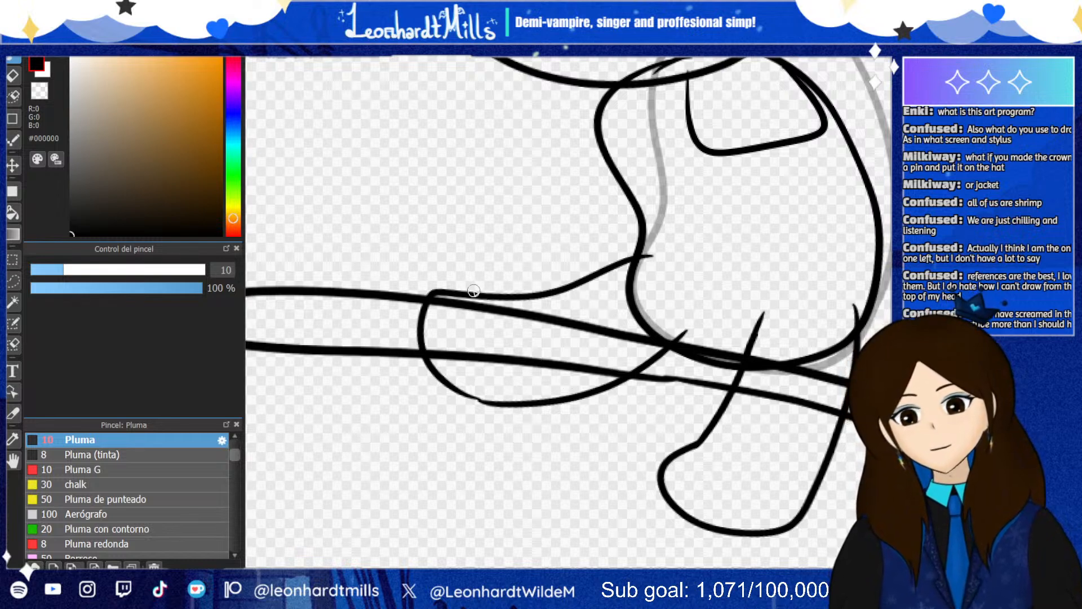
pyautogui.moveTo(474, 291)
pyautogui.mouseDown()
pyautogui.moveTo(476, 379)
pyautogui.moveTo(546, 389)
pyautogui.moveTo(596, 377)
pyautogui.moveTo(603, 344)
pyautogui.moveTo(584, 300)
pyautogui.moveTo(472, 302)
pyautogui.mouseUp()
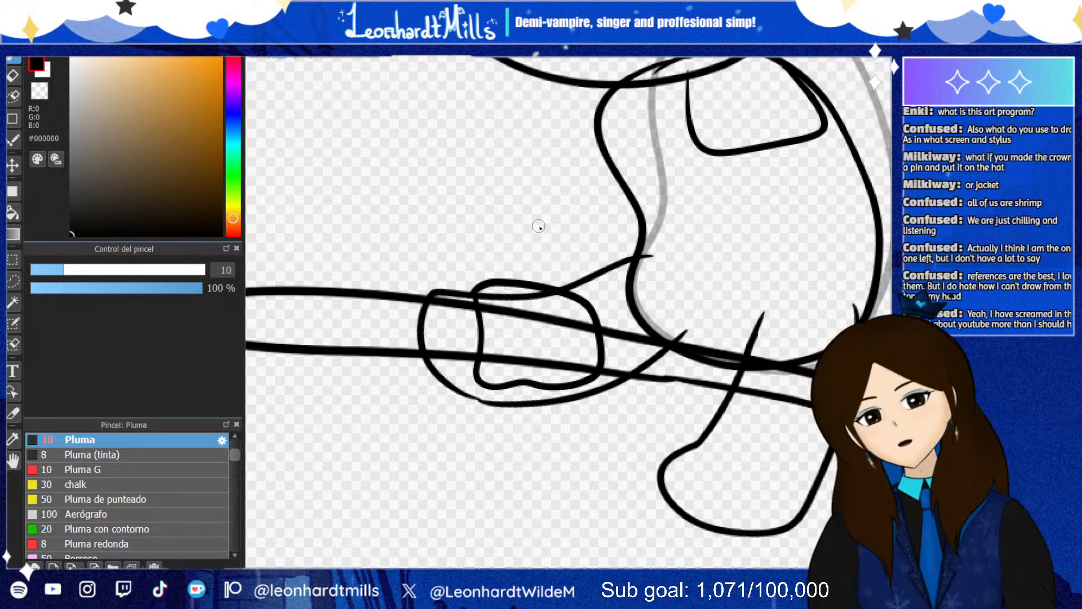
pyautogui.hotkey('ctrl', 'z')
pyautogui.hotkey('ctrl', 'y')
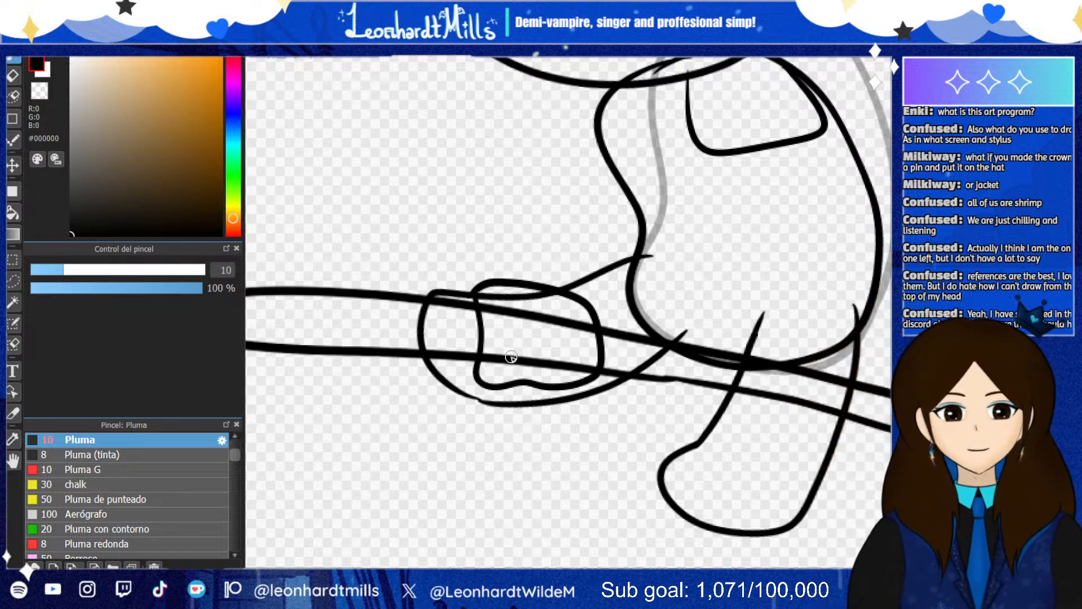
pyautogui.hotkey('ctrl', 'z')
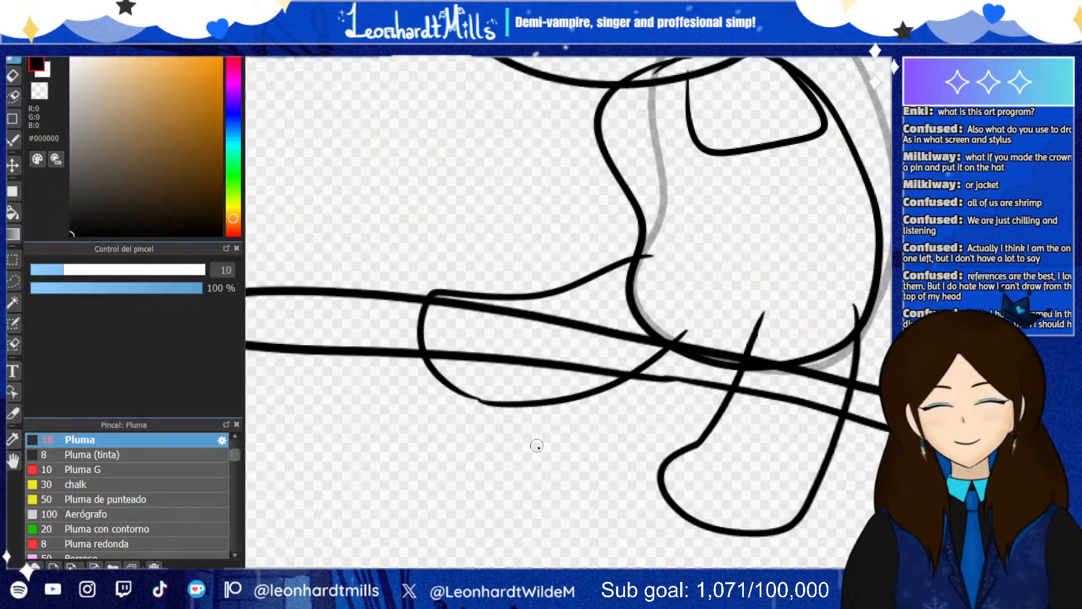
# Try inking a wider hand gripping the broom handle, reaching back toward the torso's base
pyautogui.moveTo(503, 302)
pyautogui.mouseDown()
pyautogui.moveTo(515, 379)
pyautogui.moveTo(606, 388)
pyautogui.moveTo(637, 376)
pyautogui.moveTo(652, 336)
pyautogui.moveTo(620, 298)
pyautogui.moveTo(508, 296)
pyautogui.mouseUp()
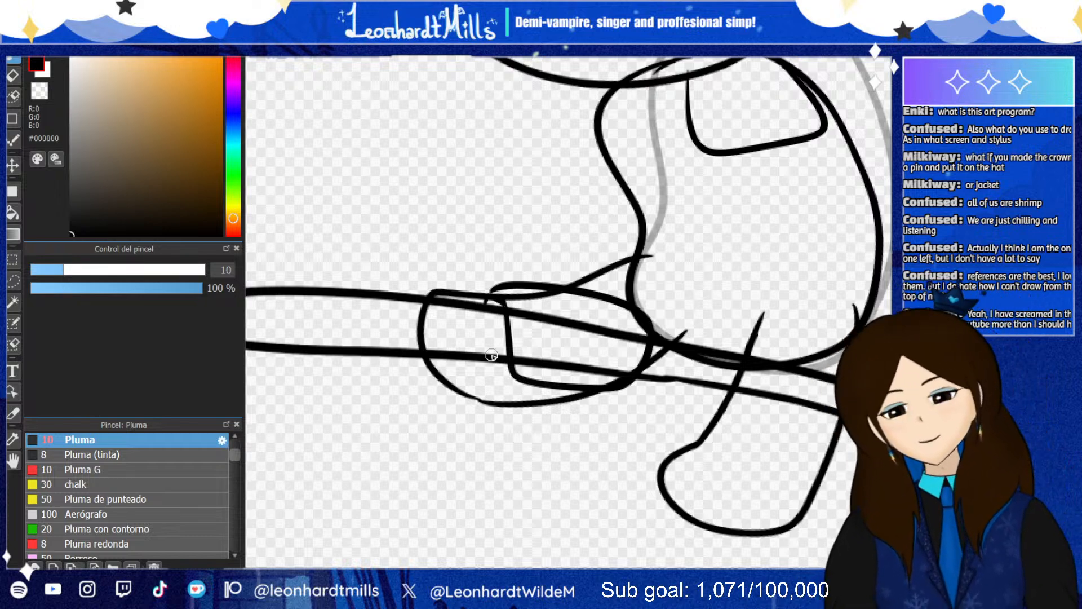
pyautogui.hotkey('ctrl', 'z')
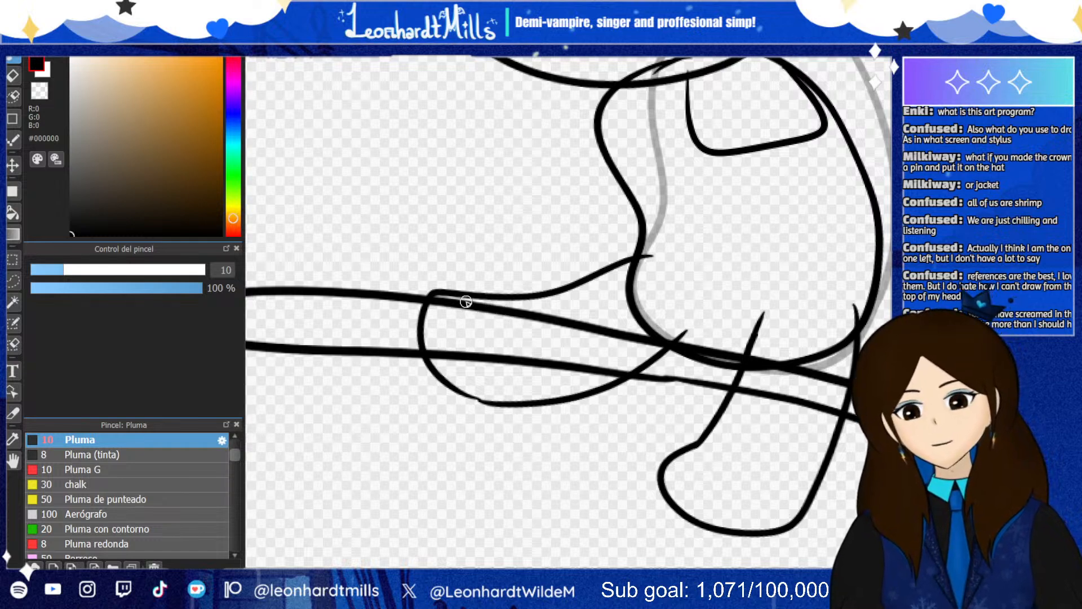
pyautogui.moveTo(469, 297)
pyautogui.mouseDown()
pyautogui.moveTo(562, 391)
pyautogui.moveTo(622, 379)
pyautogui.moveTo(616, 324)
pyautogui.moveTo(587, 306)
pyautogui.moveTo(508, 294)
pyautogui.moveTo(465, 293)
pyautogui.mouseUp()
pyautogui.hotkey('ctrl', 'z')
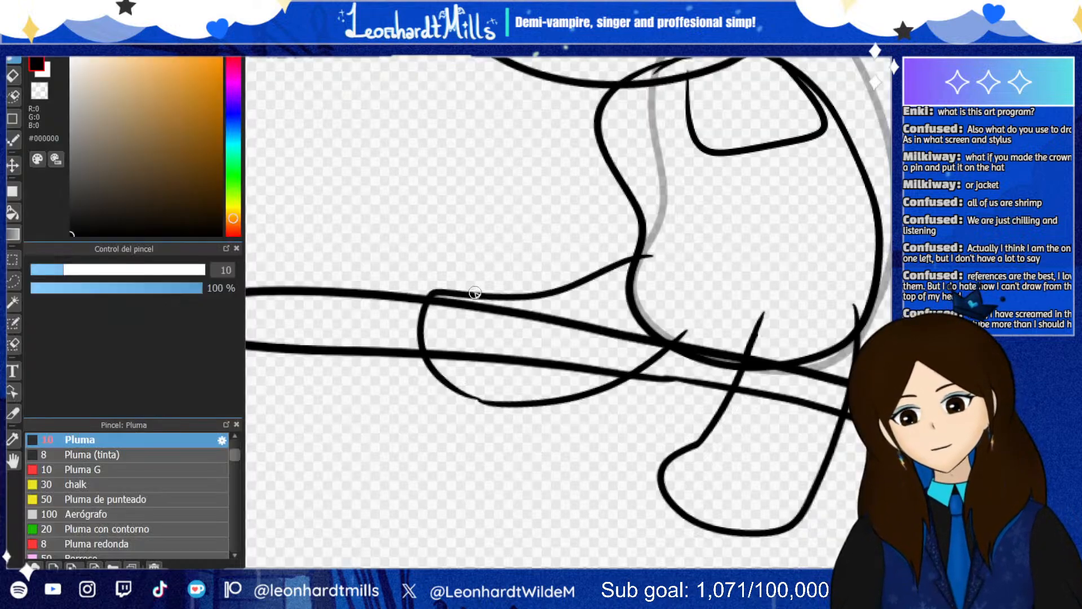
# Try inking a rounded hand with a wavy lower edge around the broom handle, inside the front leg's outline
pyautogui.moveTo(475, 292)
pyautogui.mouseDown()
pyautogui.moveTo(527, 390)
pyautogui.moveTo(618, 379)
pyautogui.moveTo(577, 311)
pyautogui.moveTo(496, 297)
pyautogui.moveTo(492, 346)
pyautogui.moveTo(527, 400)
pyautogui.moveTo(547, 380)
pyautogui.moveTo(604, 372)
pyautogui.moveTo(574, 295)
pyautogui.moveTo(480, 296)
pyautogui.mouseUp()
pyautogui.hotkey('ctrl', 'z')
pyautogui.hotkey('ctrl', 'z')
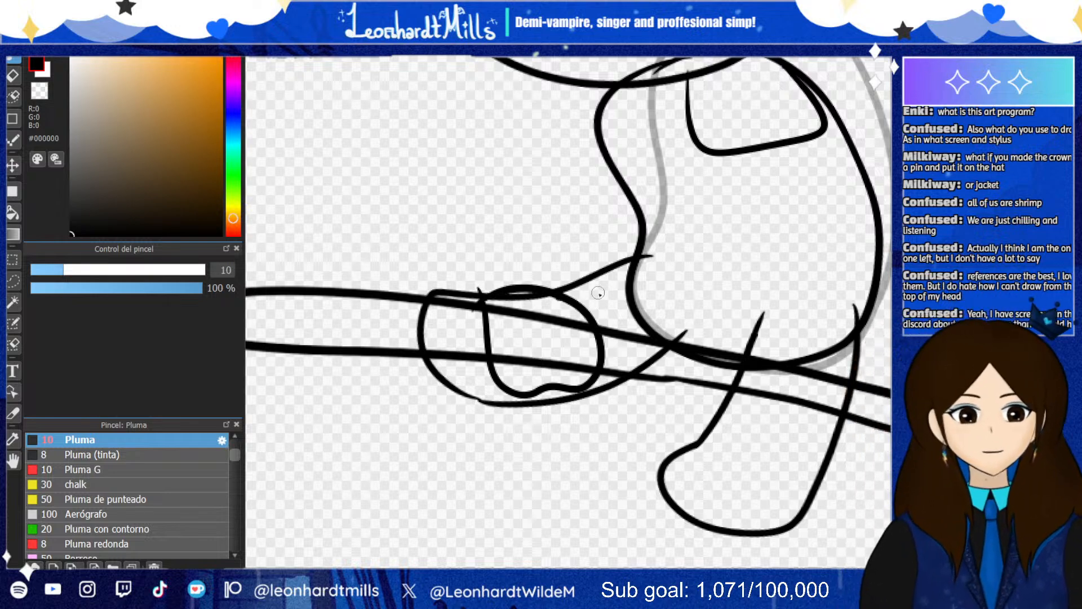
# Ink the bent arm from the hand back across the torso, closing it with a rounded shoulder
pyautogui.moveTo(566, 293); pyautogui.dragTo(682, 237)
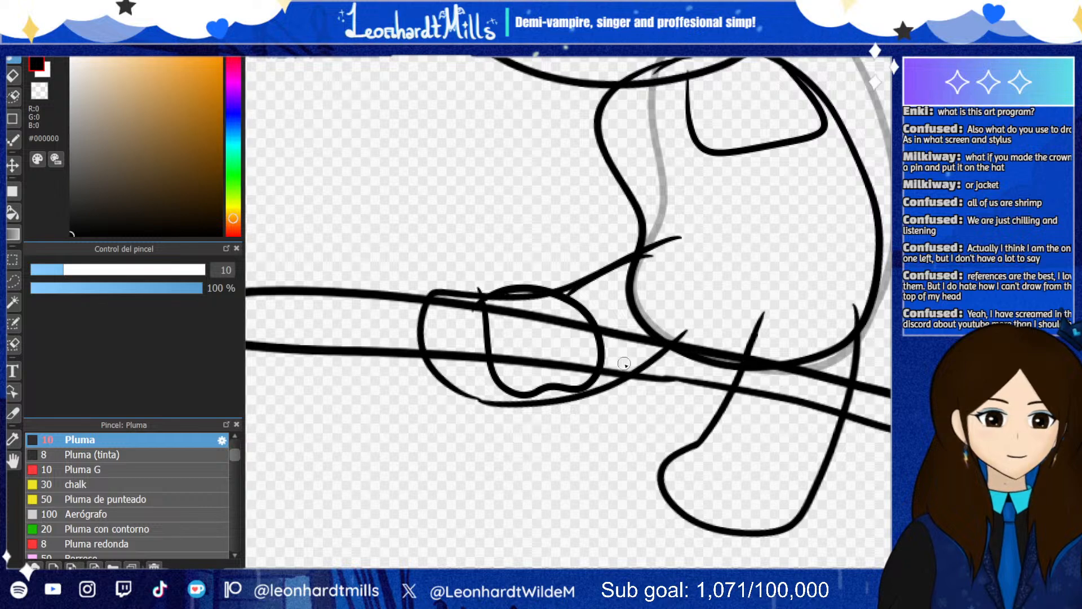
pyautogui.moveTo(600, 378); pyautogui.dragTo(742, 279)
pyautogui.moveTo(784, 197); pyautogui.dragTo(790, 146)
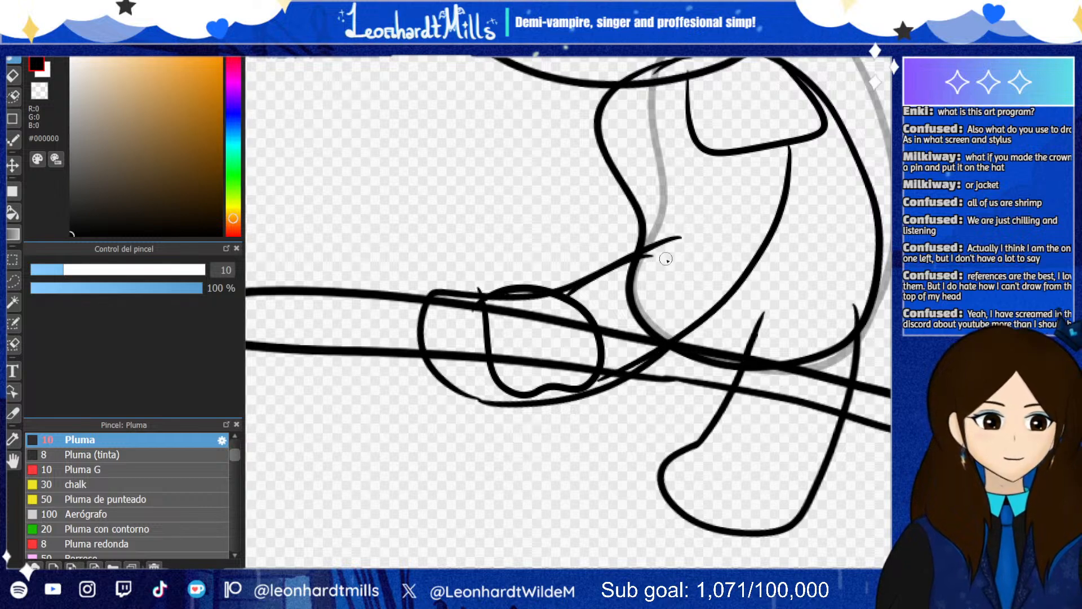
pyautogui.moveTo(671, 260)
pyautogui.mouseDown()
pyautogui.moveTo(668, 195)
pyautogui.moveTo(735, 74)
pyautogui.mouseUp()
pyautogui.moveTo(773, 111); pyautogui.dragTo(783, 176)
pyautogui.hotkey('ctrl', 'z')
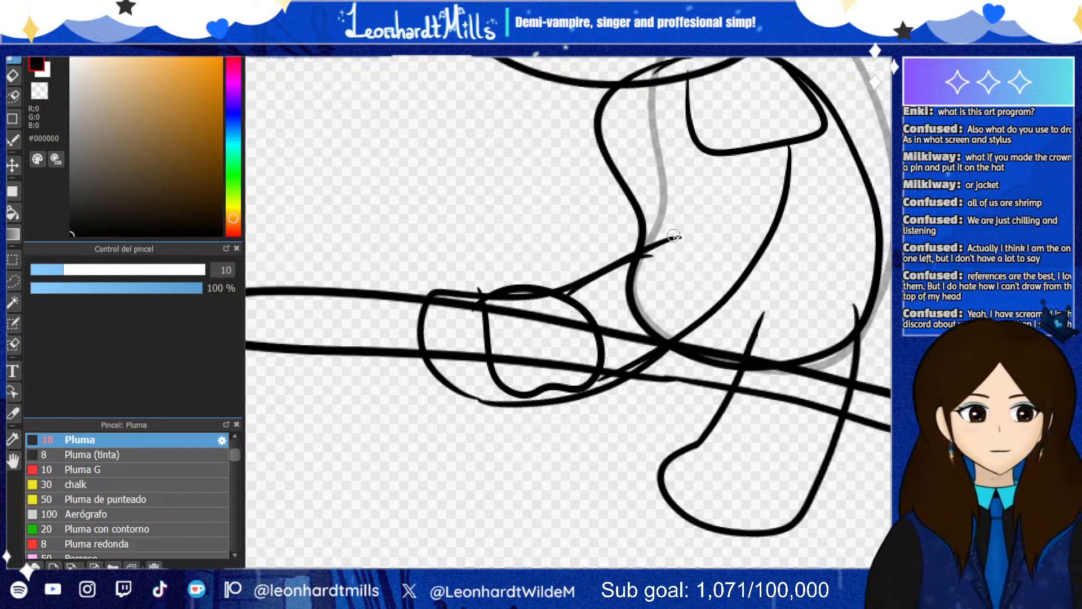
pyautogui.moveTo(678, 245)
pyautogui.mouseDown()
pyautogui.moveTo(669, 134)
pyautogui.moveTo(724, 73)
pyautogui.moveTo(768, 79)
pyautogui.moveTo(788, 164)
pyautogui.mouseUp()
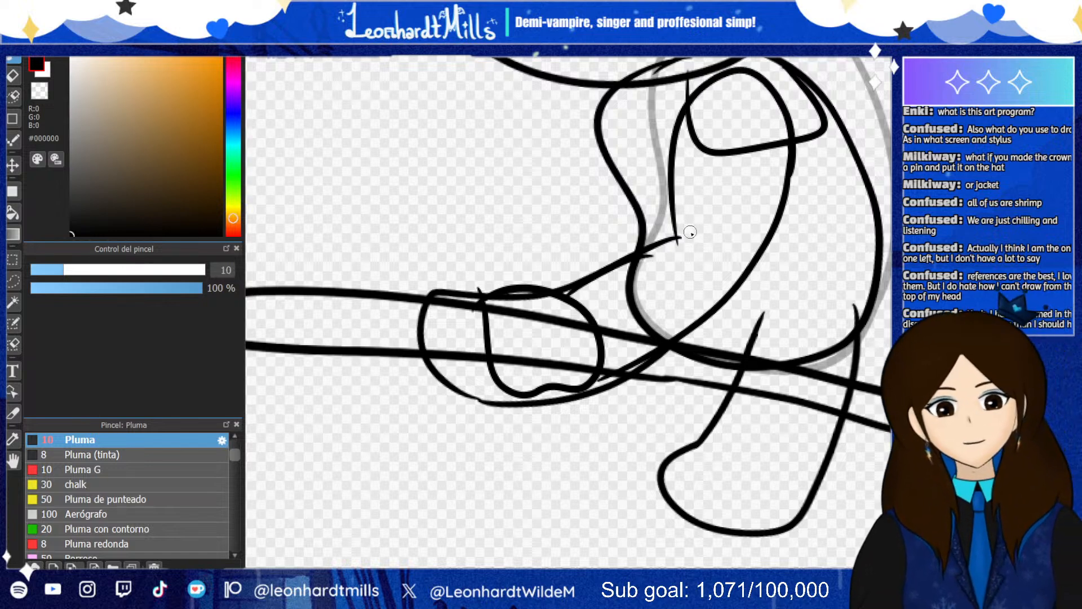
# Enlarge the eraser to 50 and remove the hand on the broom handle together with both leg outlines
pyautogui.click(18, 80)
pyautogui.press(']')
pyautogui.press(']')
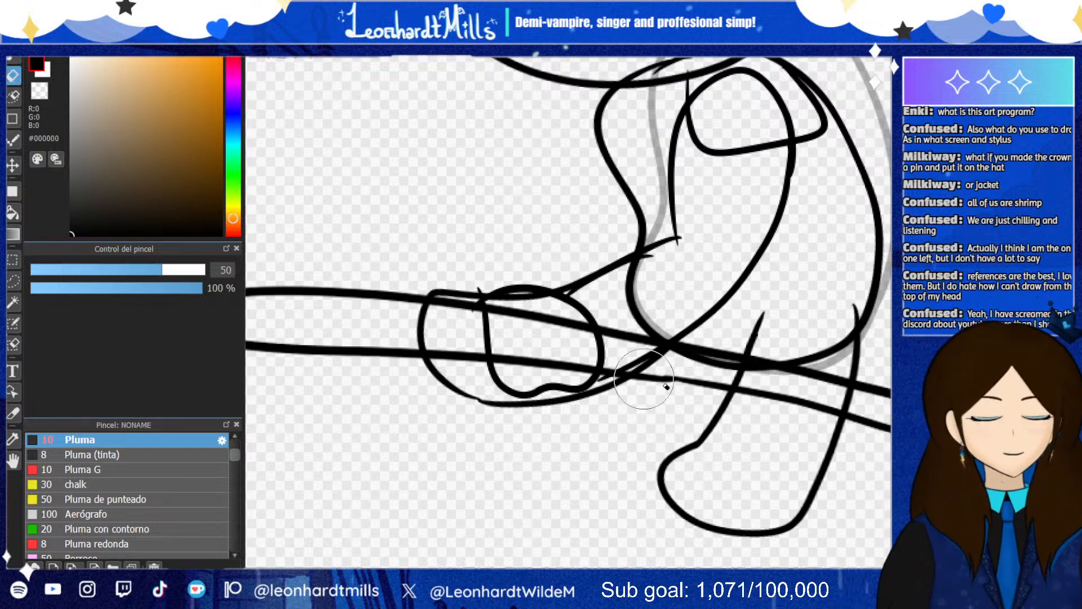
pyautogui.moveTo(667, 387)
pyautogui.mouseDown()
pyautogui.moveTo(484, 290)
pyautogui.moveTo(572, 276)
pyautogui.moveTo(551, 370)
pyautogui.mouseUp()
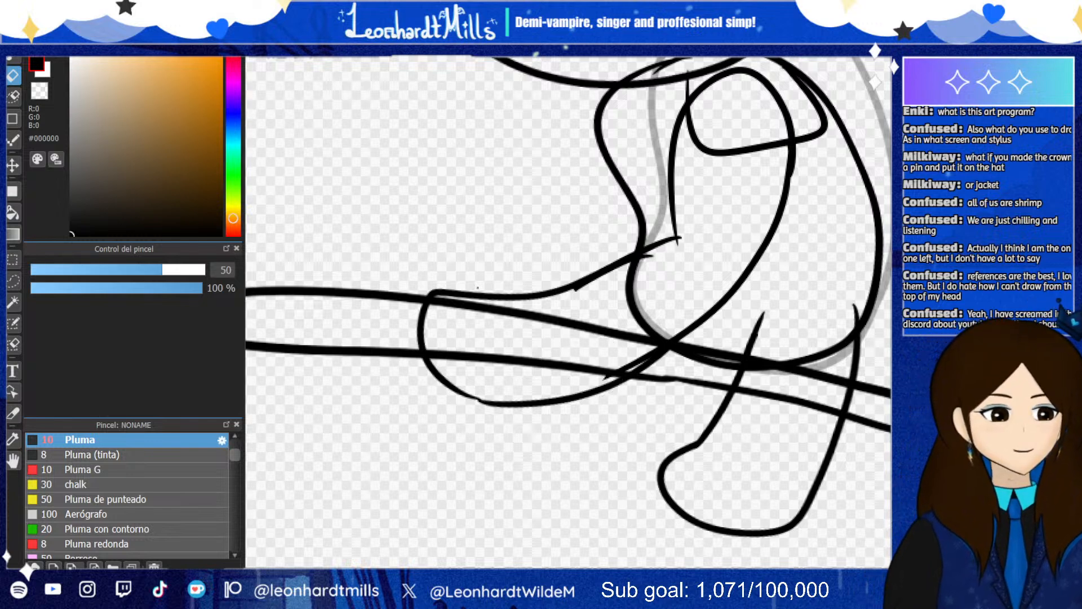
pyautogui.press('Delete')
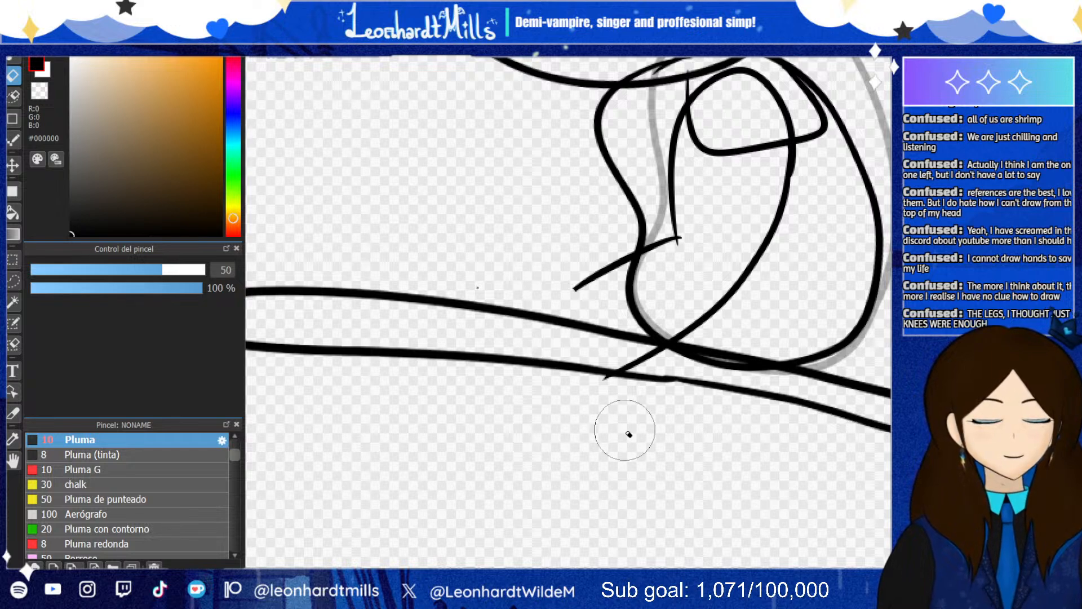
# Erase the leftover forearm lines and the stray dot near the broom handle, leaving the upper arm open at the elbow
pyautogui.hotkey('ctrl', 'z')
pyautogui.hotkey('ctrl', 'y')
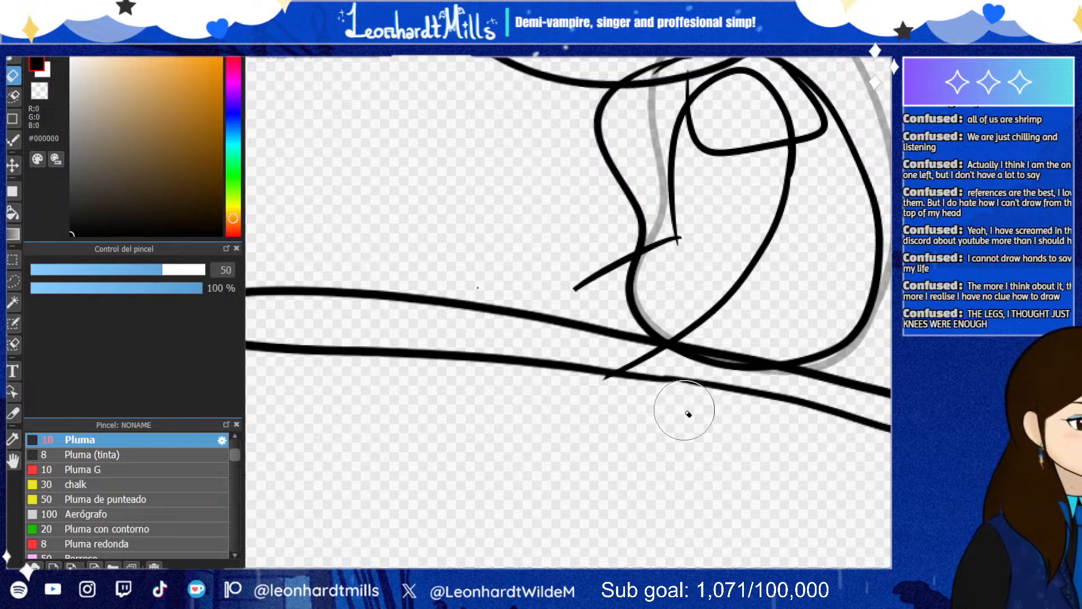
pyautogui.moveTo(684, 411); pyautogui.dragTo(612, 405)
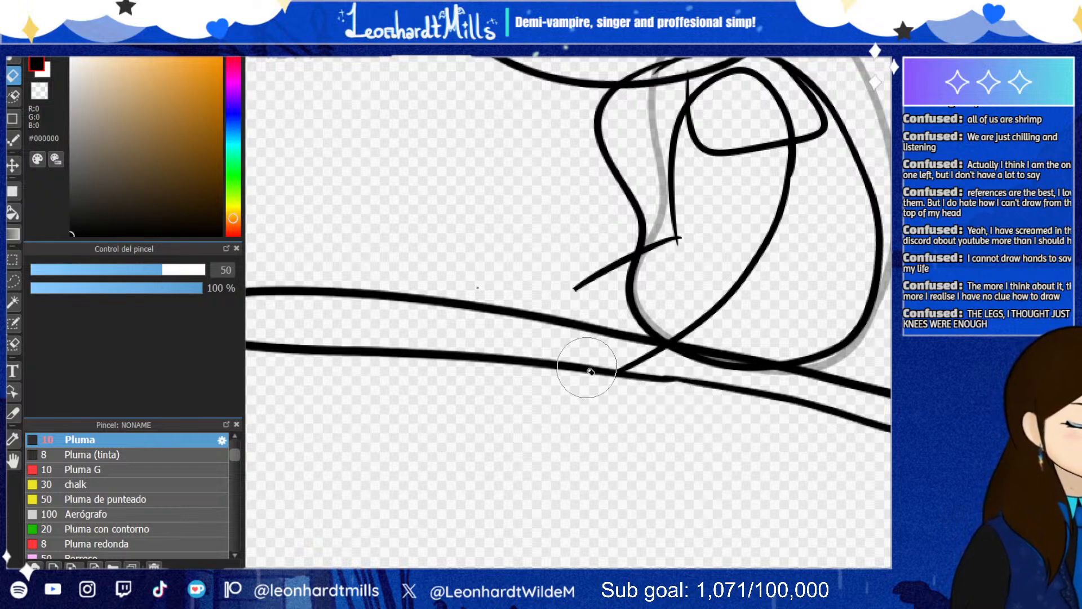
pyautogui.moveTo(587, 367); pyautogui.dragTo(605, 369)
pyautogui.moveTo(491, 297); pyautogui.dragTo(457, 293)
pyautogui.moveTo(601, 308)
pyautogui.mouseDown()
pyautogui.moveTo(542, 296)
pyautogui.moveTo(580, 280)
pyautogui.moveTo(649, 288)
pyautogui.moveTo(713, 241)
pyautogui.mouseUp()
pyautogui.moveTo(575, 285)
pyautogui.mouseDown()
pyautogui.moveTo(617, 342)
pyautogui.moveTo(718, 336)
pyautogui.mouseUp()
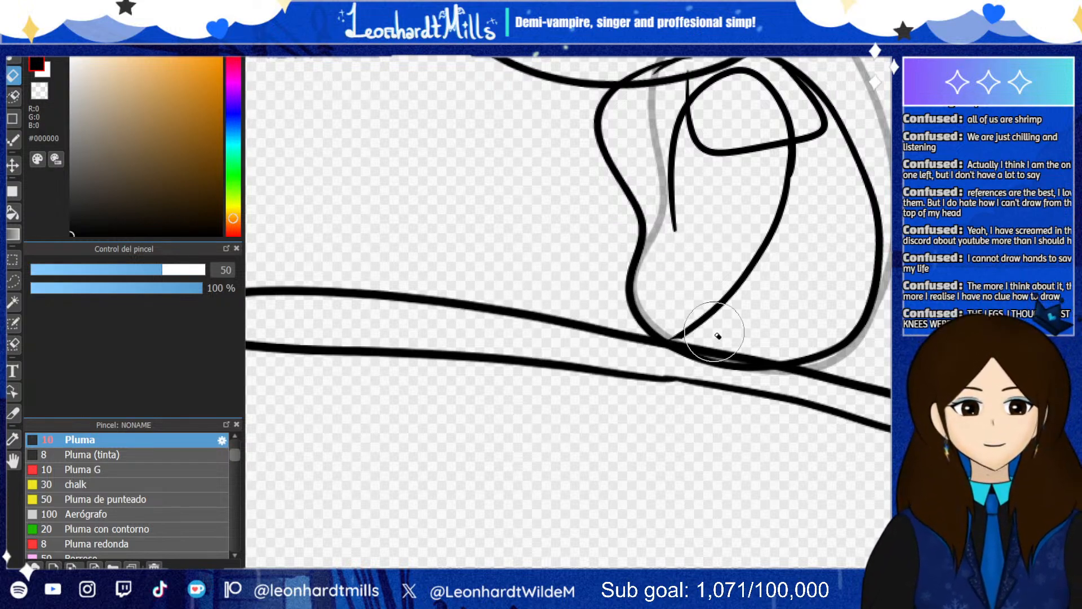
# Try inking a steeper forearm from the elbow down to the broom handle with the 10 px Pluma brush
pyautogui.press('b')
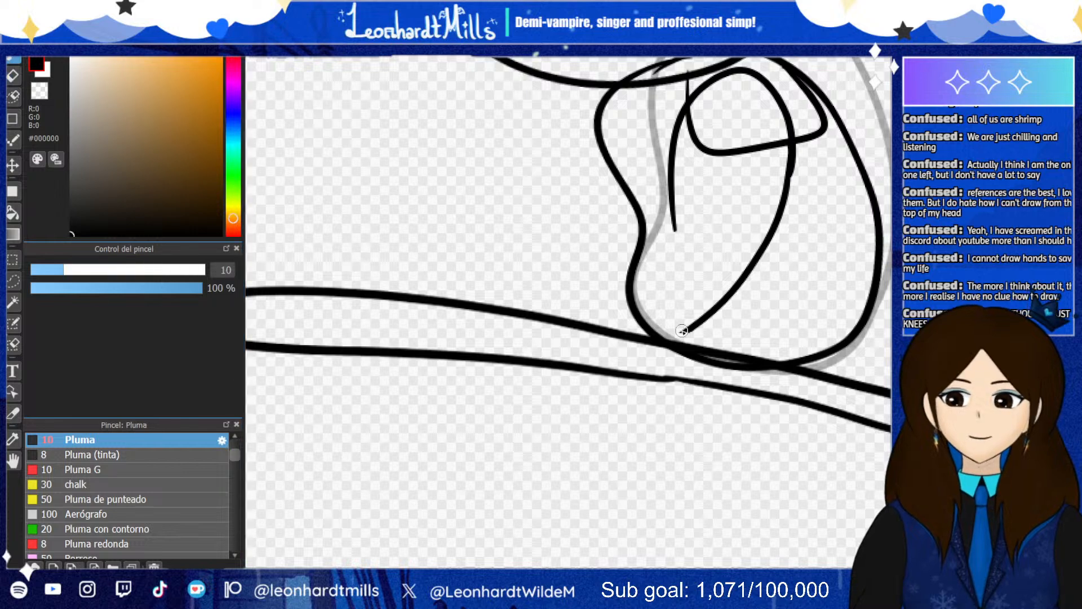
pyautogui.moveTo(675, 228); pyautogui.dragTo(595, 323)
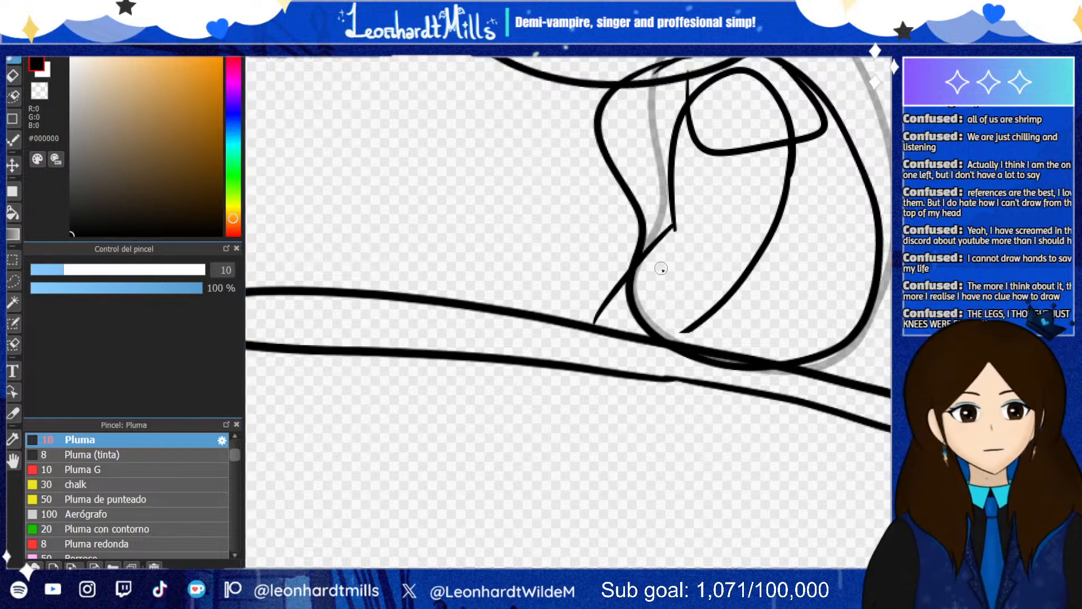
pyautogui.hotkey('ctrl', 'z')
pyautogui.moveTo(671, 219); pyautogui.dragTo(557, 317)
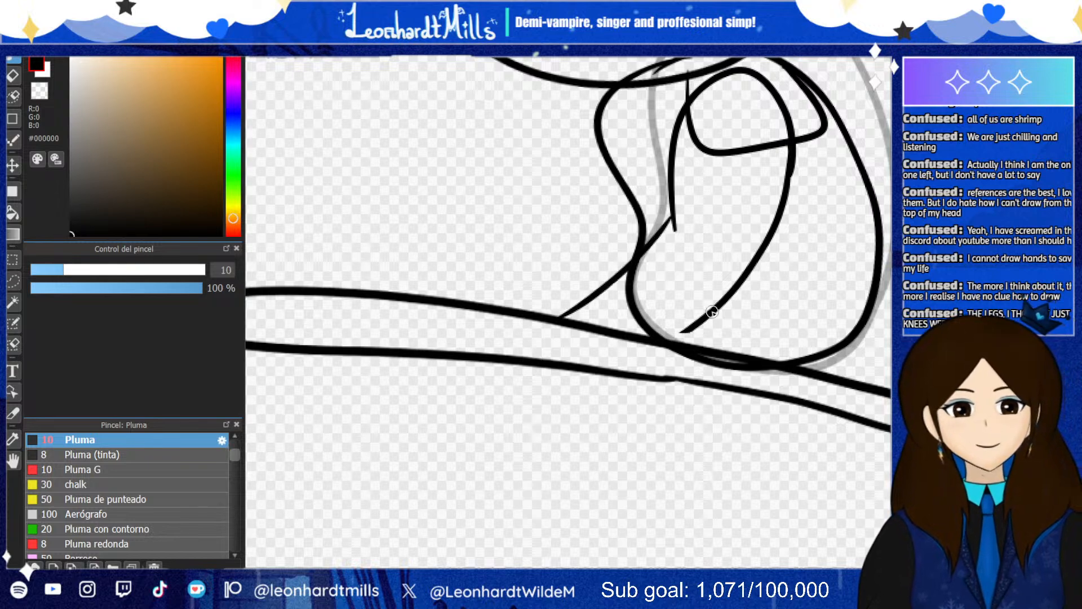
pyautogui.moveTo(712, 311); pyautogui.dragTo(587, 369)
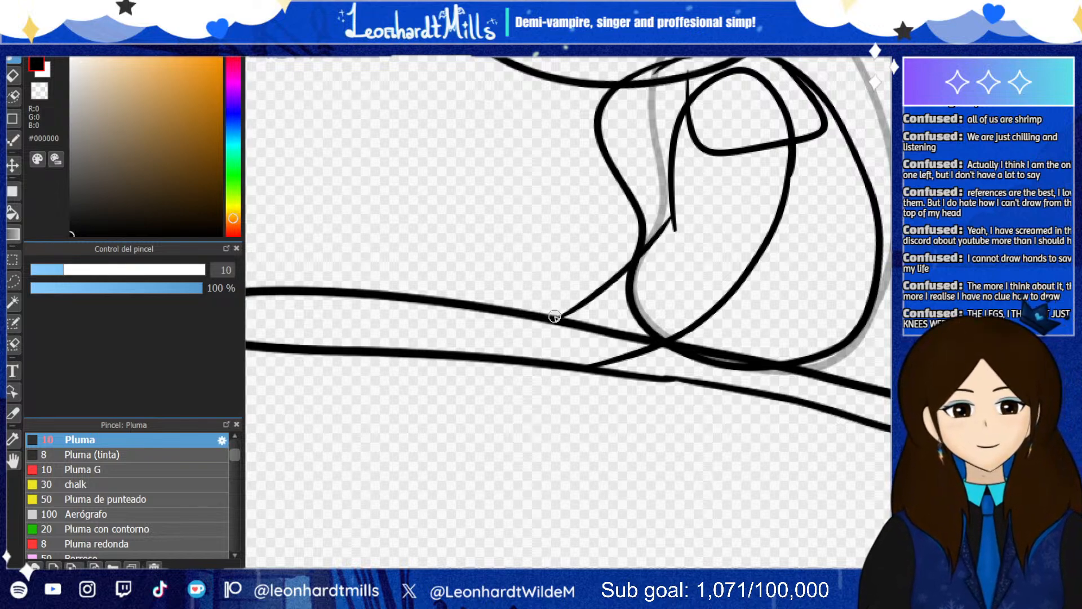
pyautogui.moveTo(551, 309); pyautogui.dragTo(596, 391)
pyautogui.hotkey('ctrl', 'z')
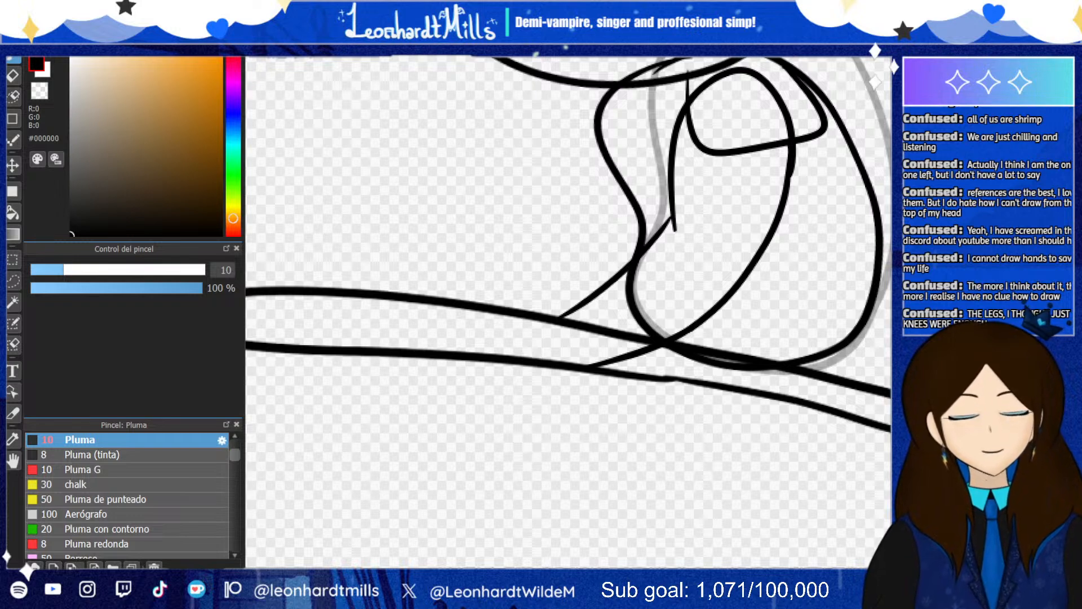
pyautogui.hotkey('ctrl', 'z')
pyautogui.hotkey('ctrl', 'z')
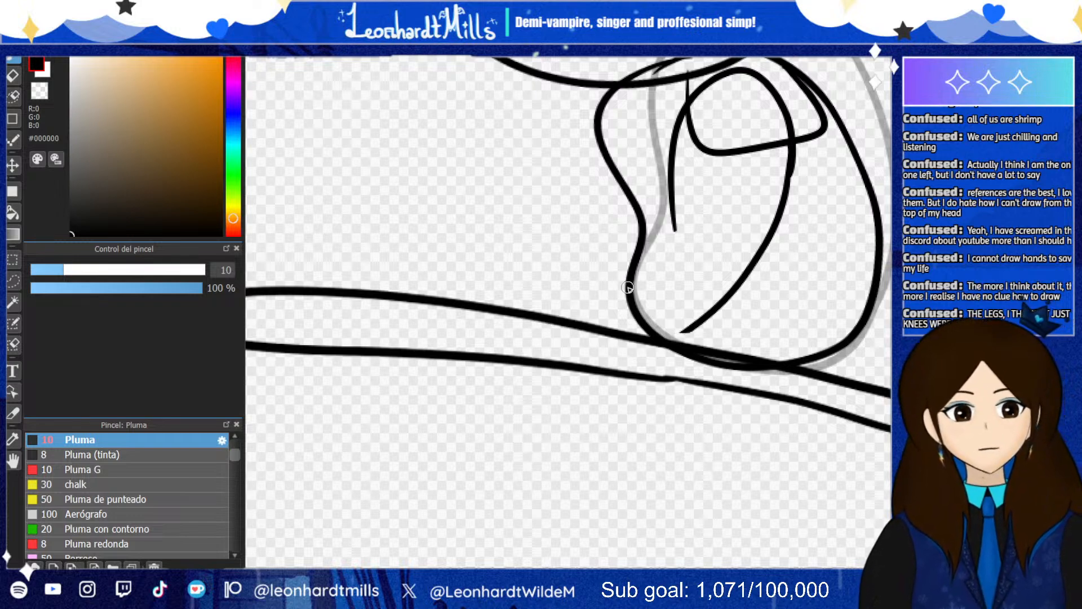
# Ink the forearm's front line with a small thumb bump on the handle, and try closing the hand beneath it
pyautogui.moveTo(673, 217)
pyautogui.mouseDown()
pyautogui.moveTo(569, 310)
pyautogui.moveTo(533, 310)
pyautogui.mouseUp()
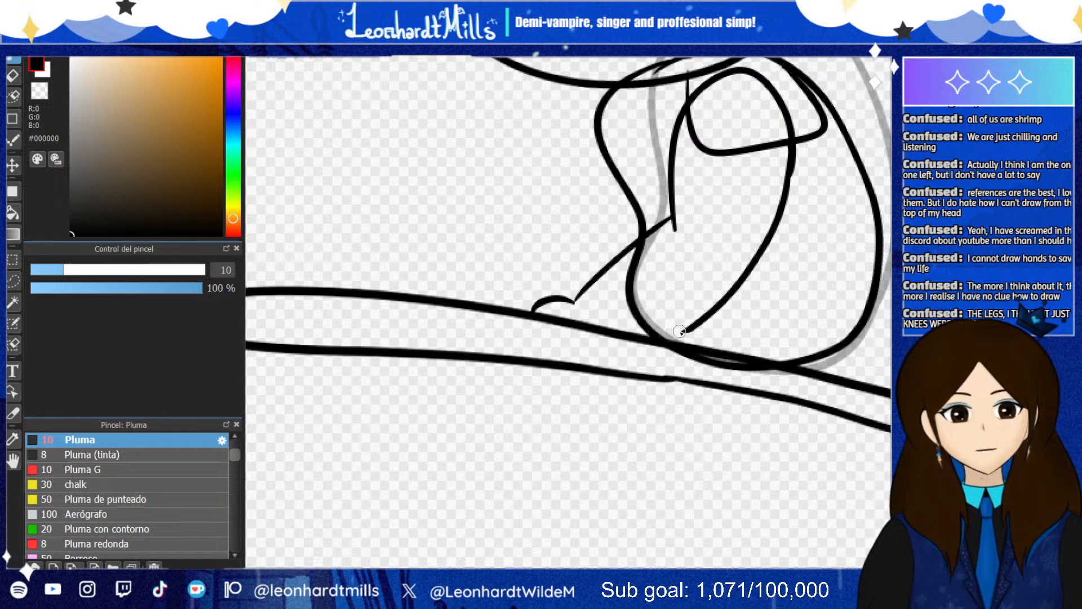
pyautogui.moveTo(679, 331)
pyautogui.mouseDown()
pyautogui.moveTo(573, 393)
pyautogui.moveTo(538, 346)
pyautogui.moveTo(583, 309)
pyautogui.mouseUp()
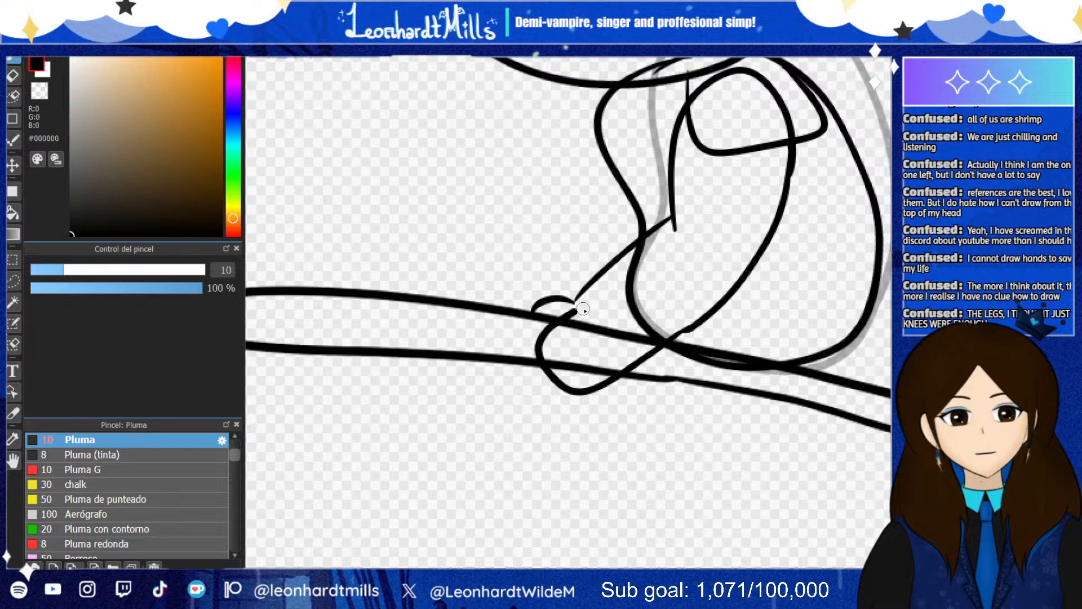
pyautogui.hotkey('ctrl', 'z')
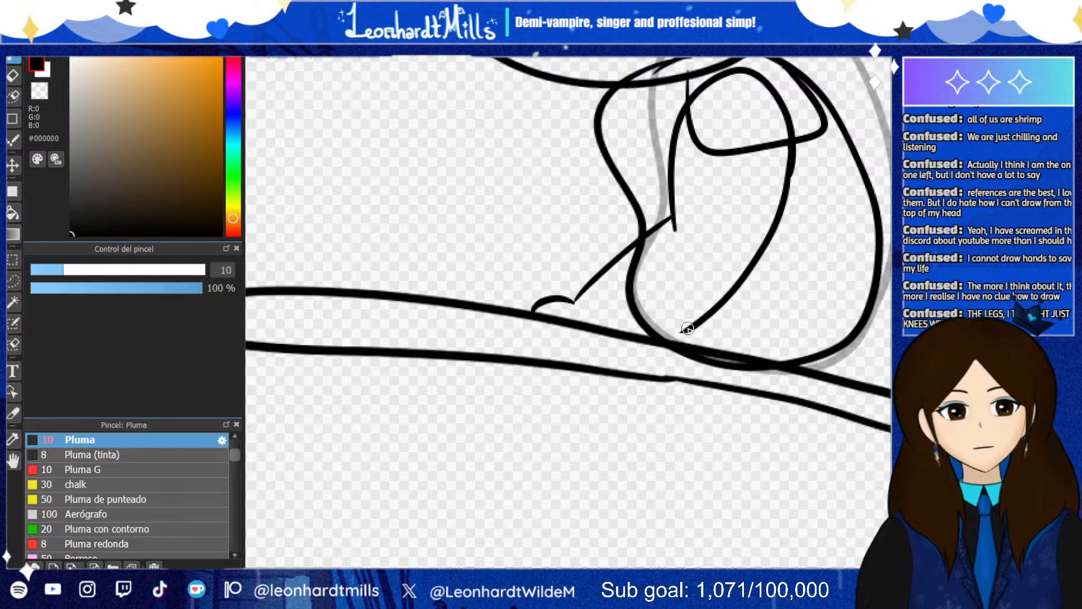
pyautogui.moveTo(687, 328)
pyautogui.mouseDown()
pyautogui.moveTo(634, 367)
pyautogui.moveTo(561, 377)
pyautogui.moveTo(575, 353)
pyautogui.mouseUp()
pyautogui.hotkey('ctrl', 'z')
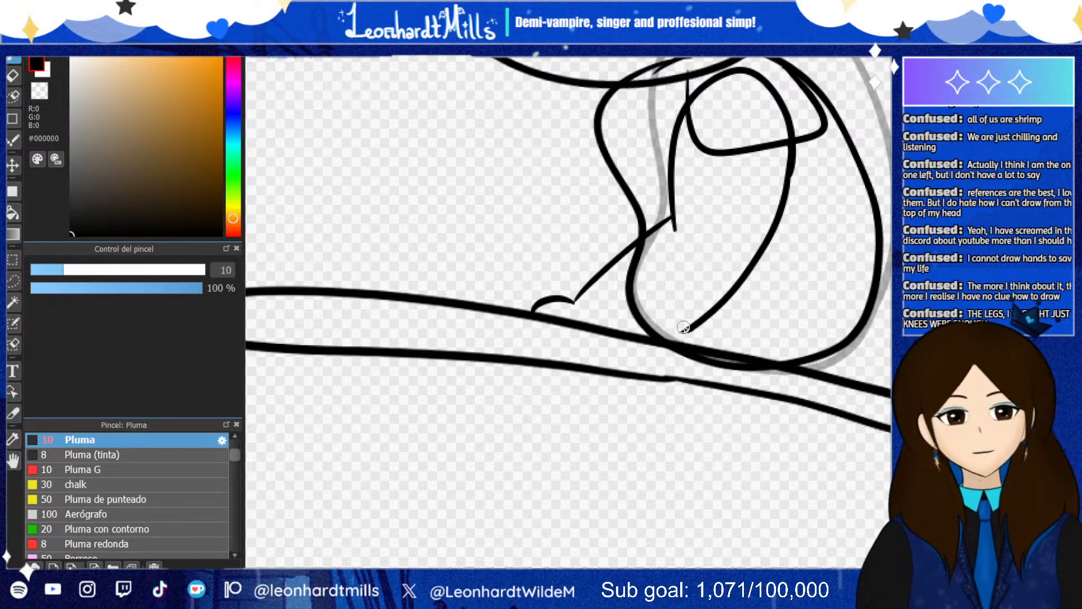
# Try inking a larger rounded palm from the forearm's rear line, hanging below the broom handle
pyautogui.moveTo(683, 327); pyautogui.dragTo(618, 347)
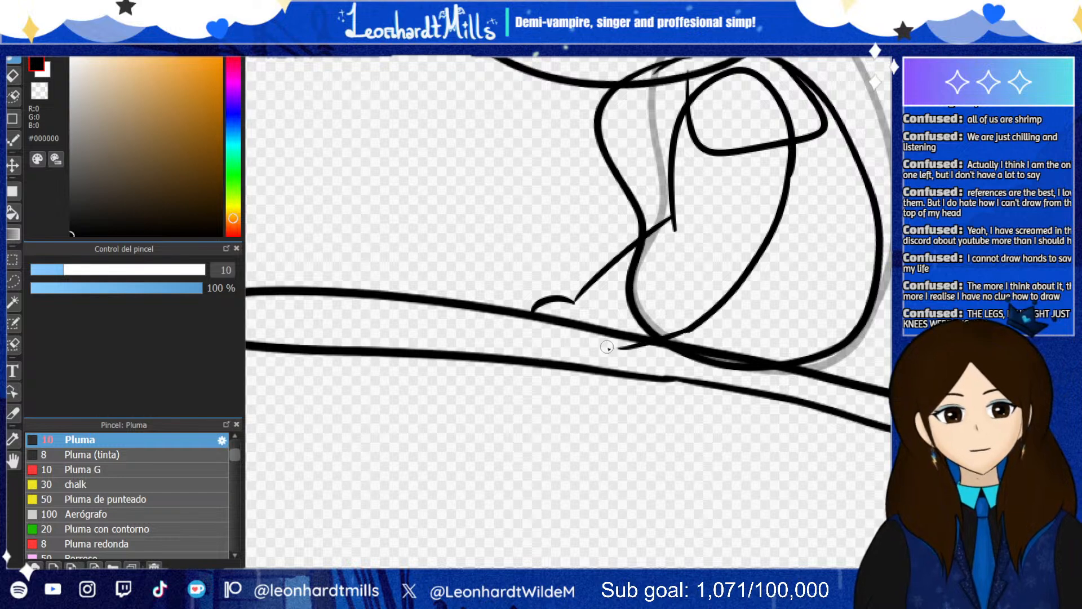
pyautogui.hotkey('ctrl', 'z')
pyautogui.moveTo(685, 328)
pyautogui.mouseDown()
pyautogui.moveTo(639, 338)
pyautogui.moveTo(603, 391)
pyautogui.moveTo(565, 386)
pyautogui.mouseUp()
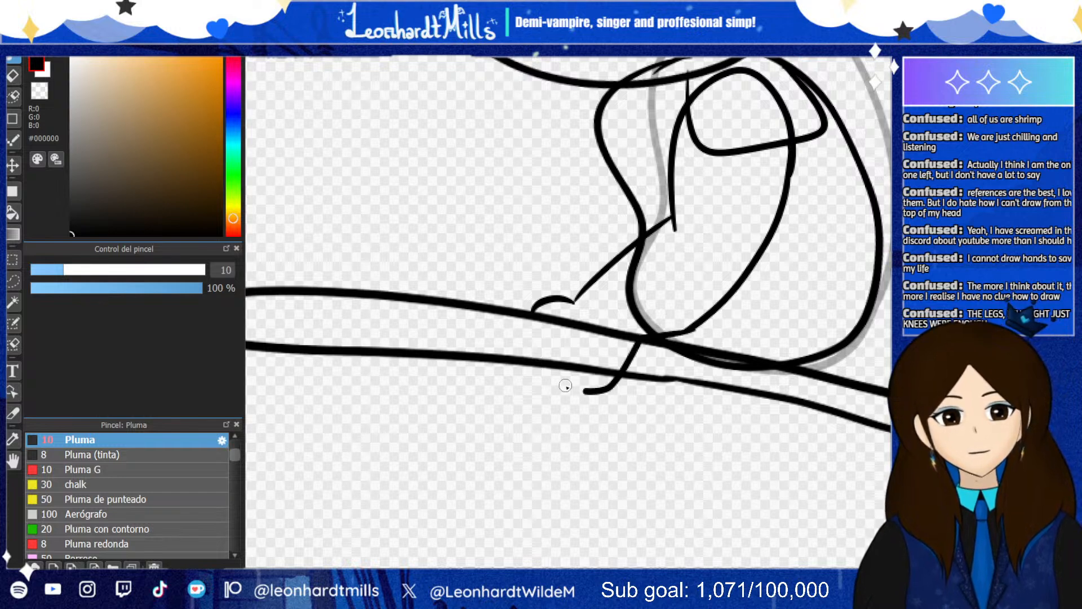
pyautogui.hotkey('ctrl', 'z')
pyautogui.moveTo(670, 330)
pyautogui.mouseDown()
pyautogui.moveTo(629, 396)
pyautogui.moveTo(584, 405)
pyautogui.moveTo(551, 370)
pyautogui.moveTo(552, 331)
pyautogui.moveTo(579, 319)
pyautogui.mouseUp()
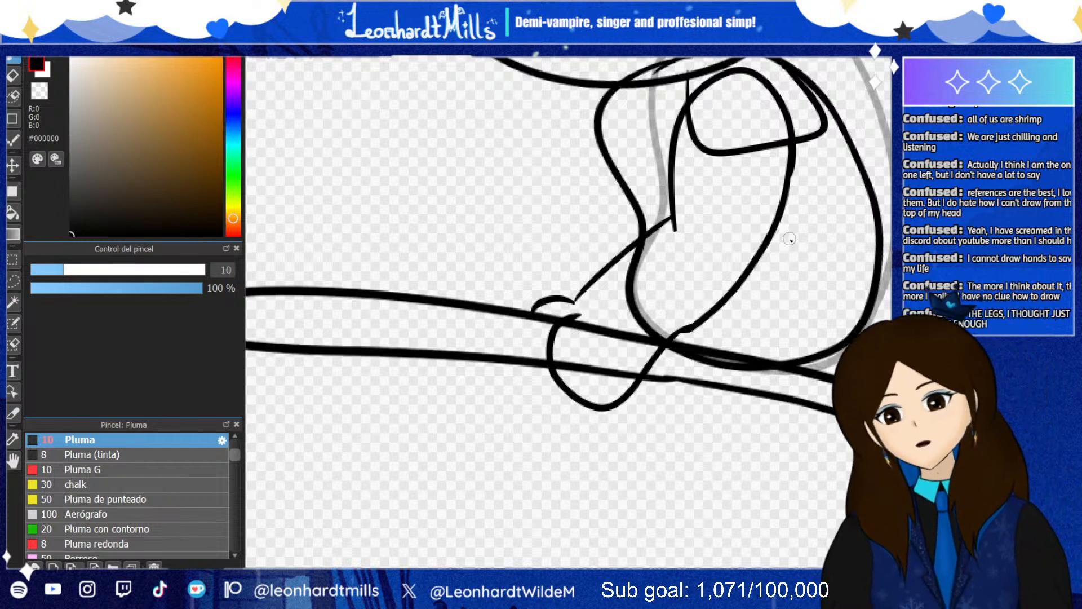
pyautogui.scroll(-4, 787, 242)
pyautogui.scroll(2, 765, 235)
pyautogui.scroll(3, 764, 234)
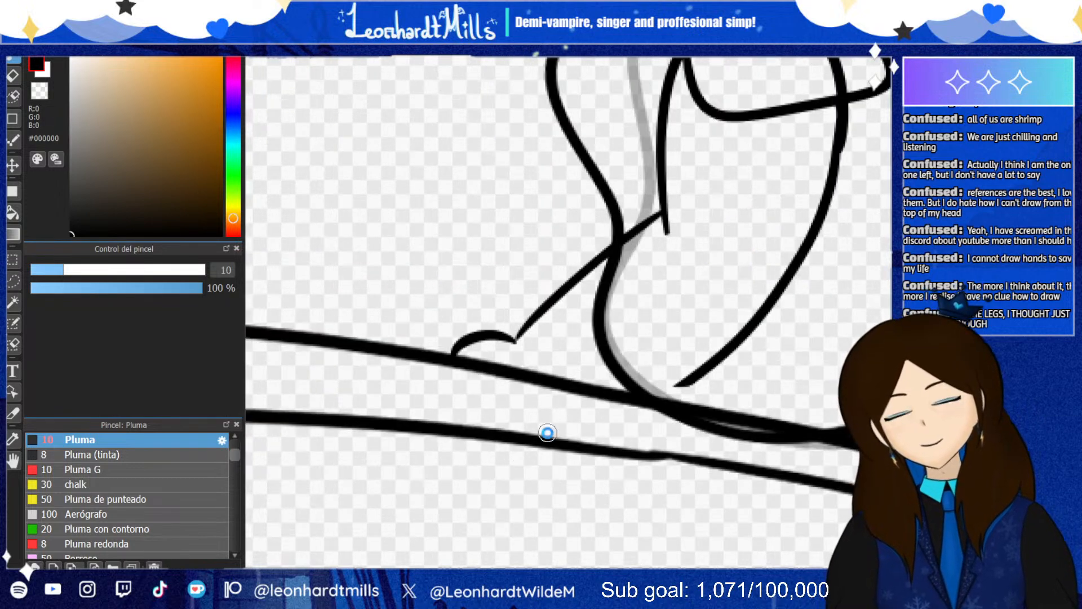
# Try inking a flatter hand along the handle's lower edge with a curled thumb joining the forearm
pyautogui.moveTo(683, 384)
pyautogui.mouseDown()
pyautogui.moveTo(602, 467)
pyautogui.moveTo(550, 477)
pyautogui.moveTo(478, 438)
pyautogui.mouseUp()
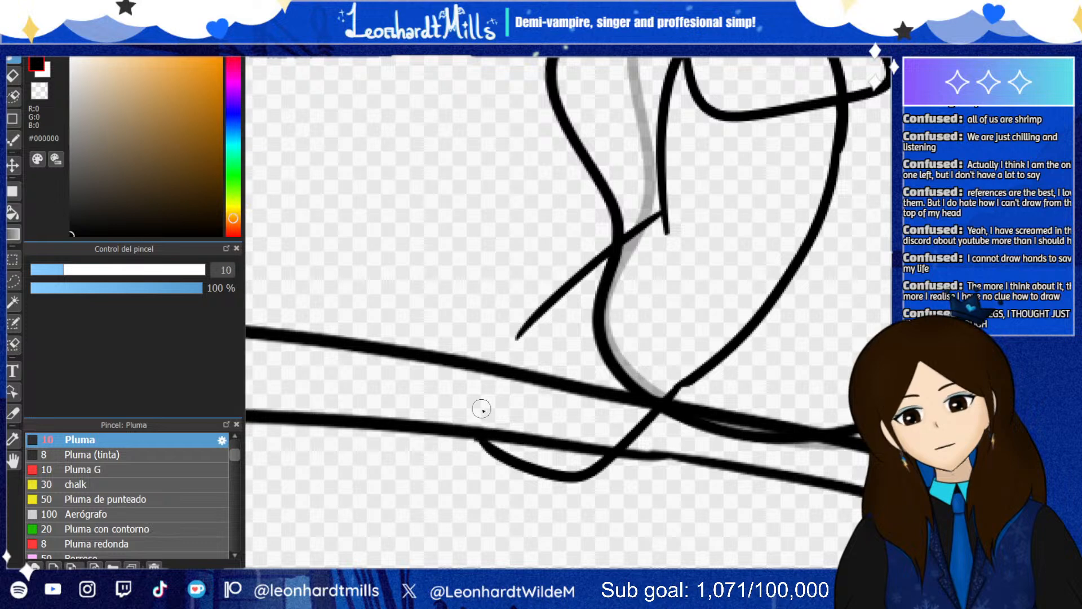
pyautogui.hotkey('ctrl', 'z')
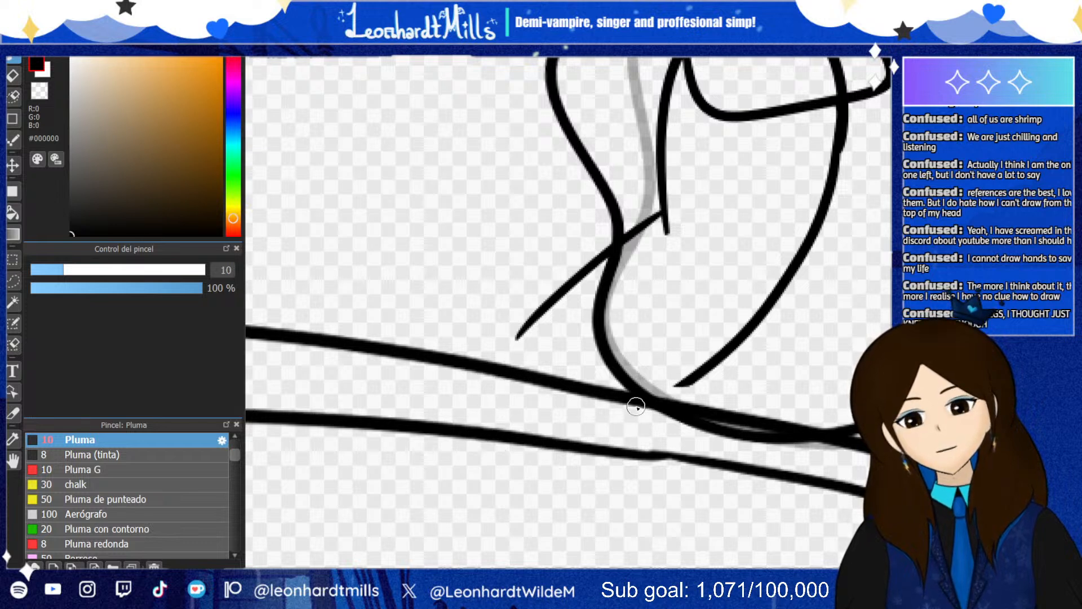
pyautogui.moveTo(699, 373)
pyautogui.mouseDown()
pyautogui.moveTo(586, 448)
pyautogui.moveTo(494, 423)
pyautogui.moveTo(512, 358)
pyautogui.moveTo(500, 346)
pyautogui.moveTo(512, 338)
pyautogui.mouseUp()
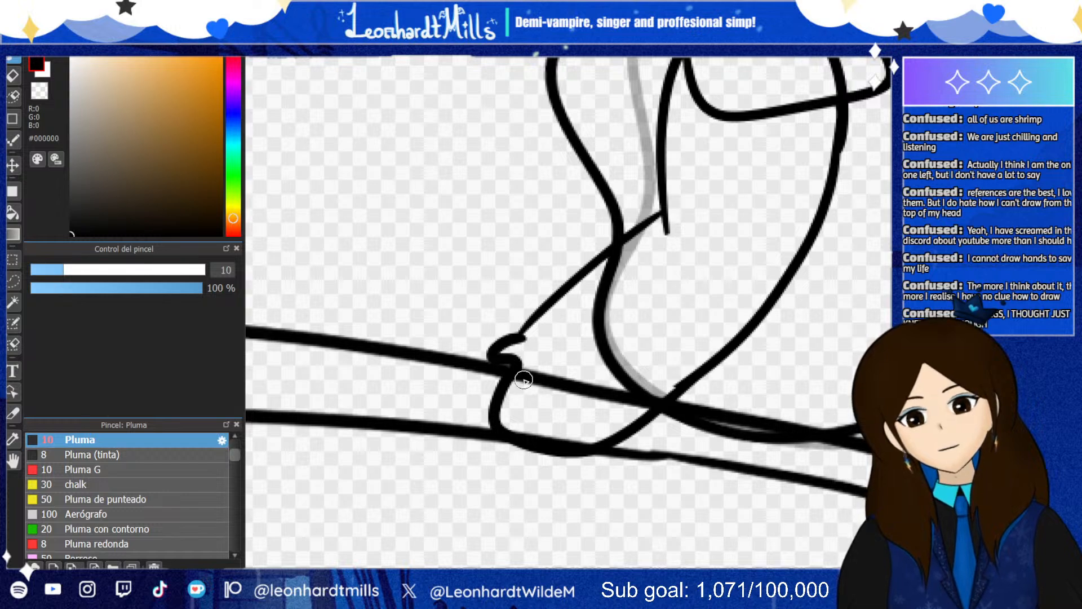
pyautogui.scroll(-3, 511, 327)
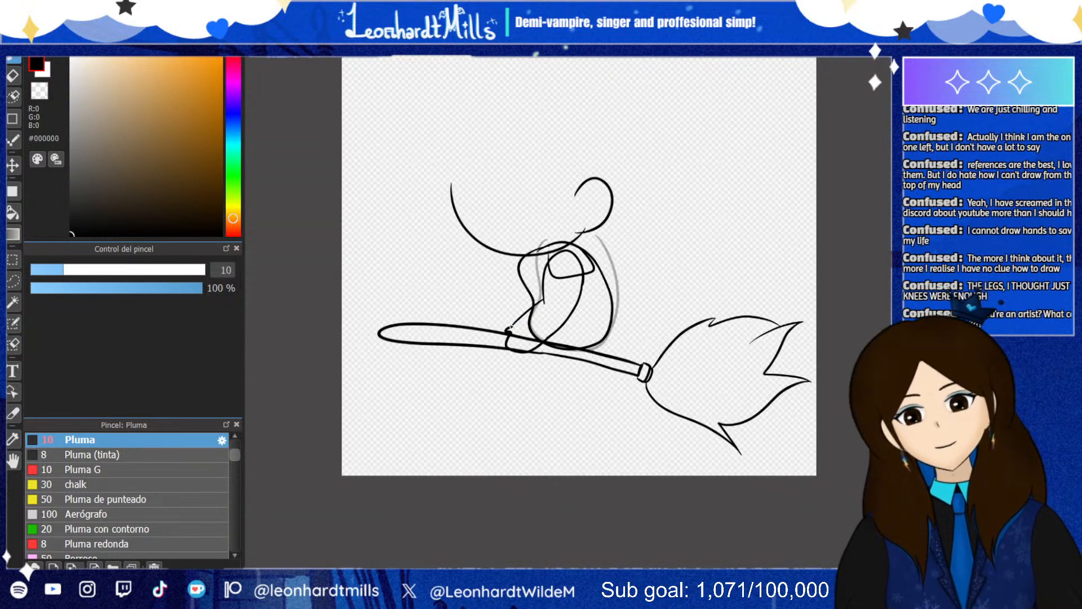
pyautogui.scroll(3, 490, 331)
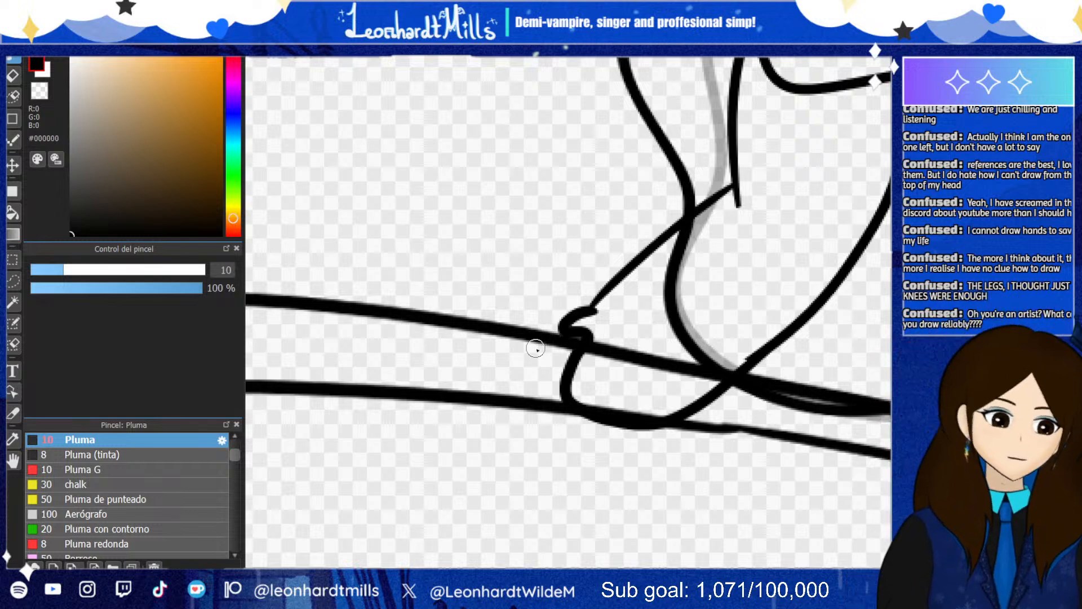
pyautogui.hotkey('ctrl', 'z')
pyautogui.hotkey('ctrl', 'z')
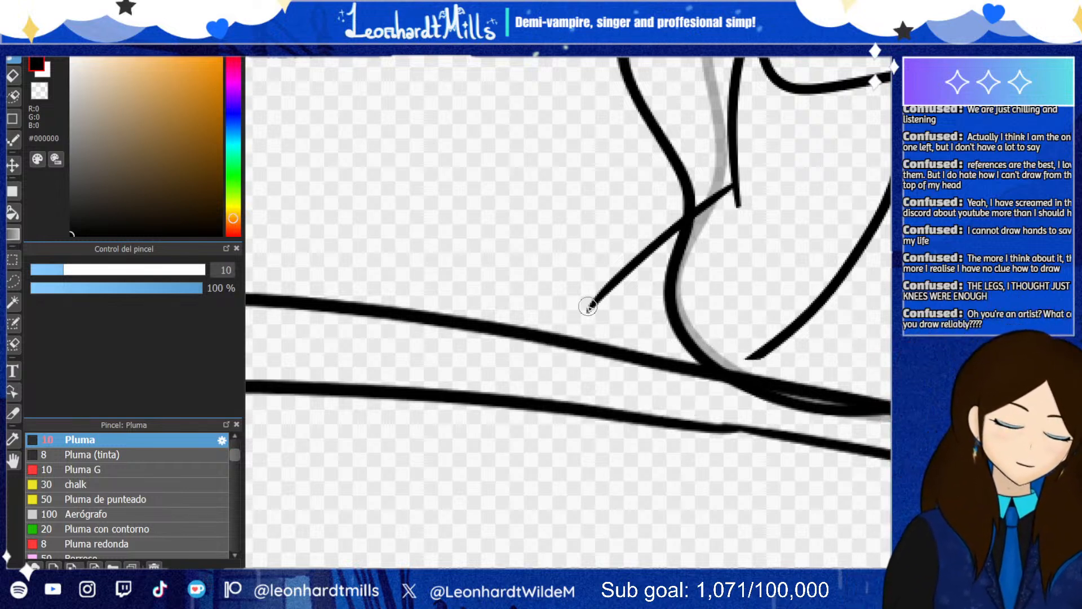
# Try inking an angular hand with a separate short thumb stroke around the broom handle
pyautogui.moveTo(589, 309)
pyautogui.mouseDown()
pyautogui.moveTo(527, 322)
pyautogui.moveTo(551, 331)
pyautogui.moveTo(564, 318)
pyautogui.moveTo(557, 326)
pyautogui.moveTo(577, 340)
pyautogui.moveTo(592, 333)
pyautogui.moveTo(565, 384)
pyautogui.moveTo(642, 427)
pyautogui.moveTo(698, 433)
pyautogui.moveTo(751, 361)
pyautogui.mouseUp()
pyautogui.hotkey('ctrl', 'z')
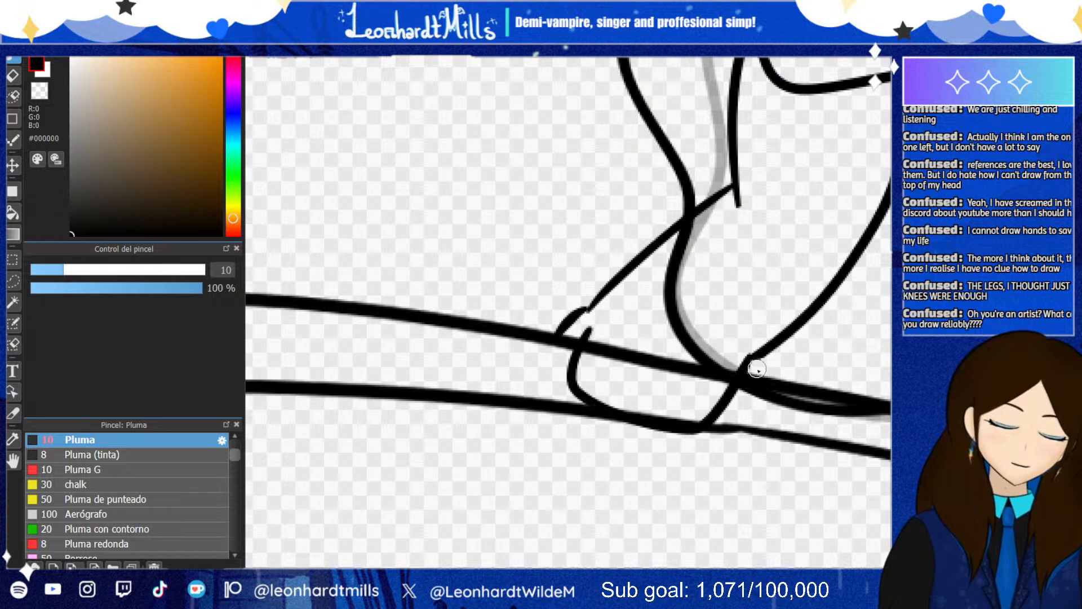
pyautogui.scroll(-3, 731, 205)
pyautogui.scroll(5, 797, 197)
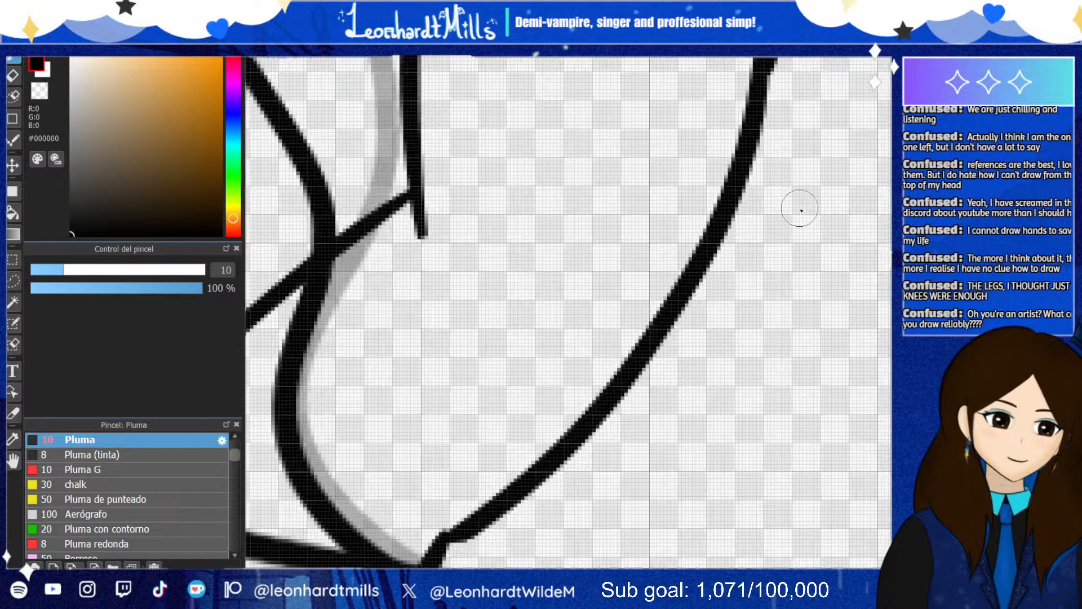
pyautogui.scroll(-4, 755, 257)
pyautogui.scroll(3, 719, 317)
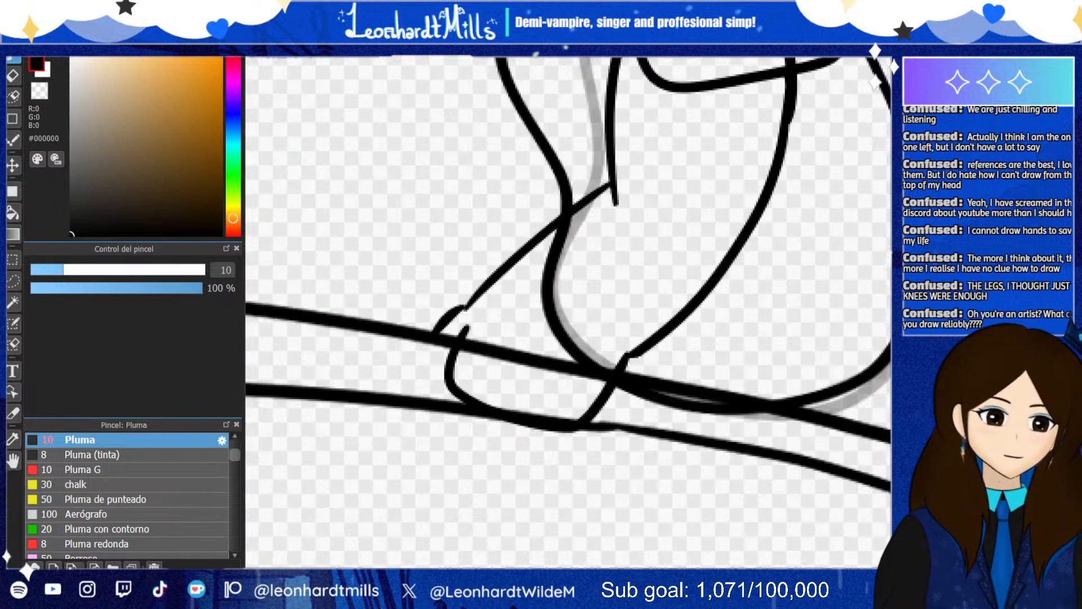
pyautogui.hotkey('ctrl', 'z')
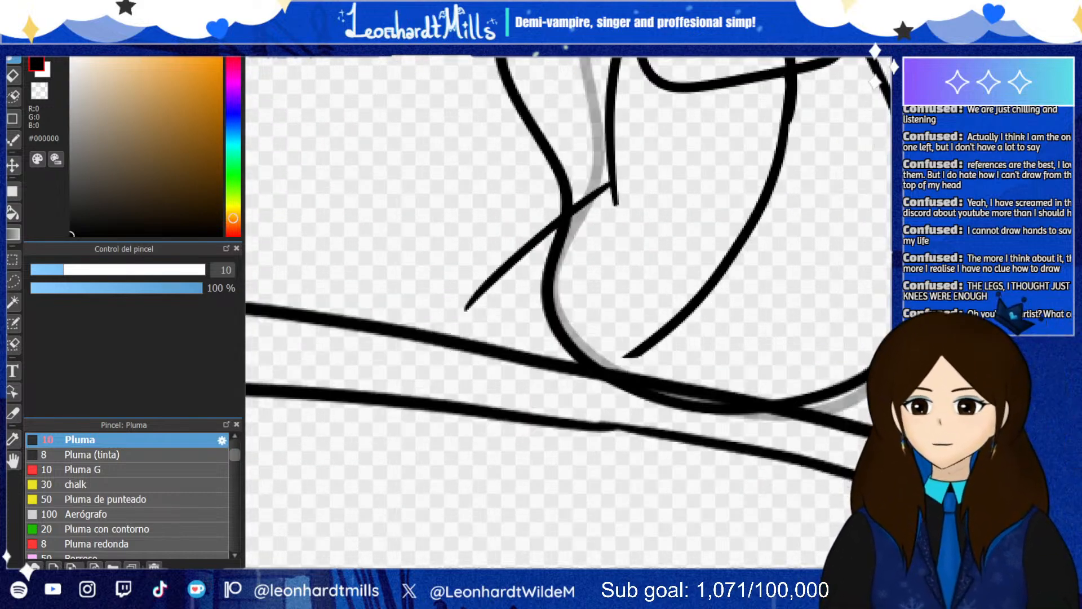
# Replace the angular hand stroke with a rounded palm running from the forearm's rear line below the broom handle and back up its front
pyautogui.hotkey('ctrl', 'z')
pyautogui.hotkey('ctrl', 'y')
pyautogui.hotkey('ctrl', 'y')
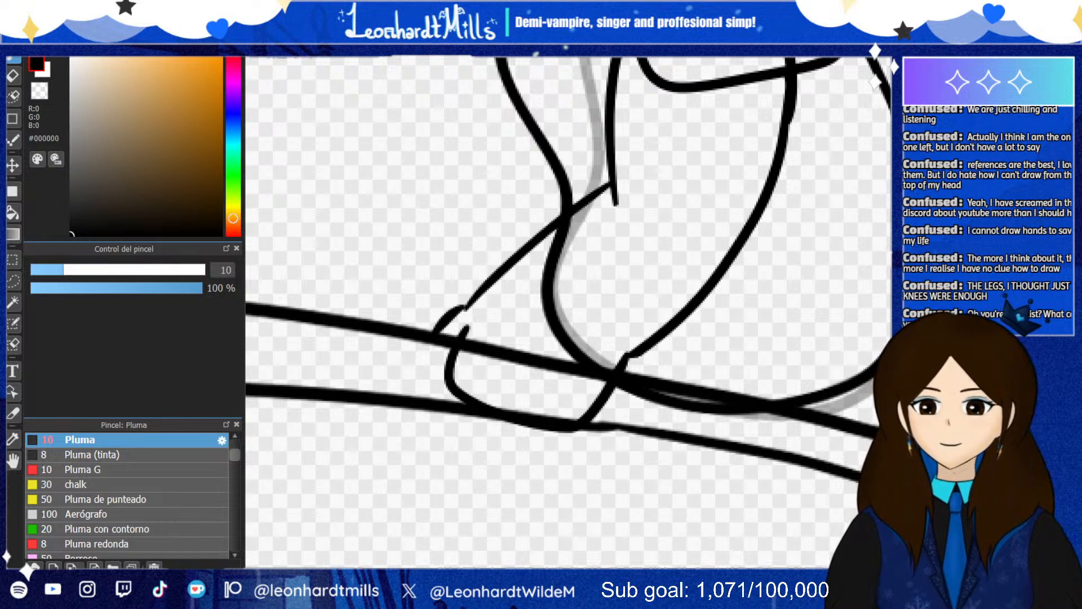
pyautogui.hotkey('ctrl', 'z')
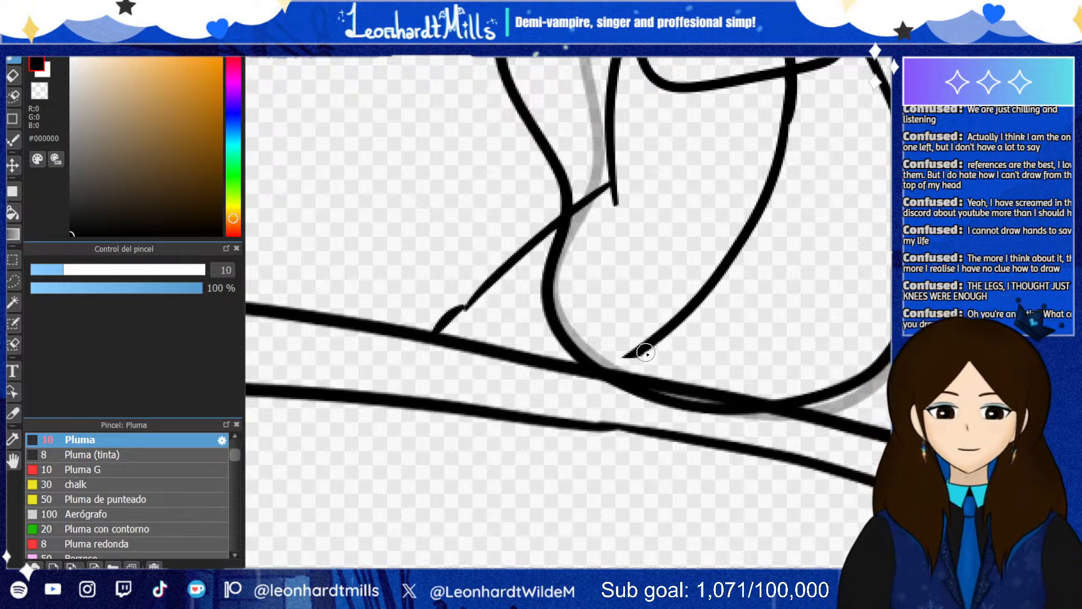
pyautogui.moveTo(638, 353)
pyautogui.mouseDown()
pyautogui.moveTo(558, 427)
pyautogui.moveTo(438, 372)
pyautogui.moveTo(487, 310)
pyautogui.moveTo(456, 333)
pyautogui.mouseUp()
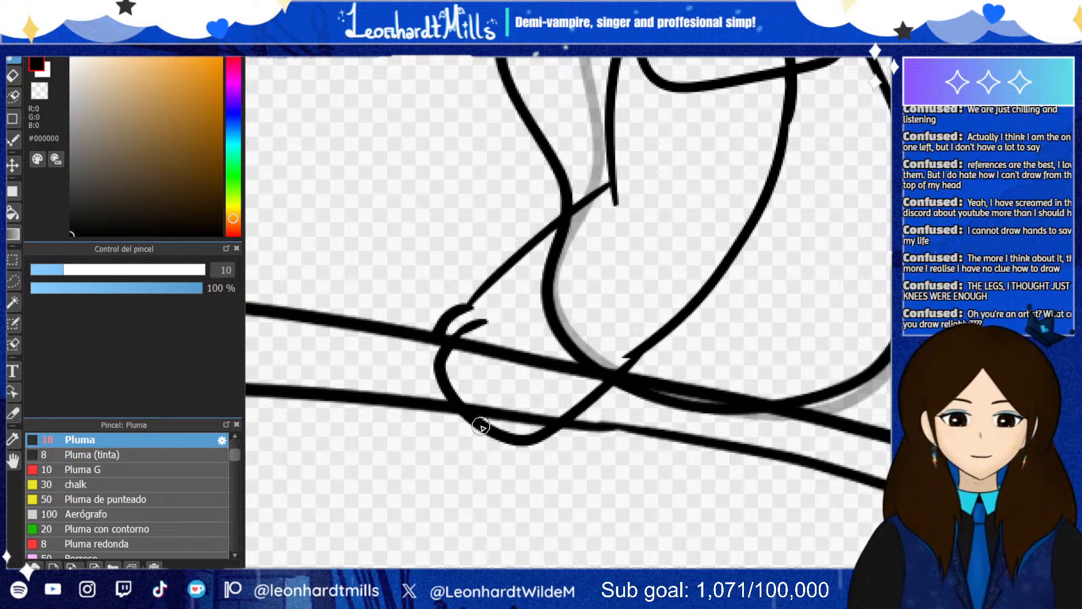
pyautogui.hotkey('ctrl', 'z')
pyautogui.hotkey('ctrl', 'z')
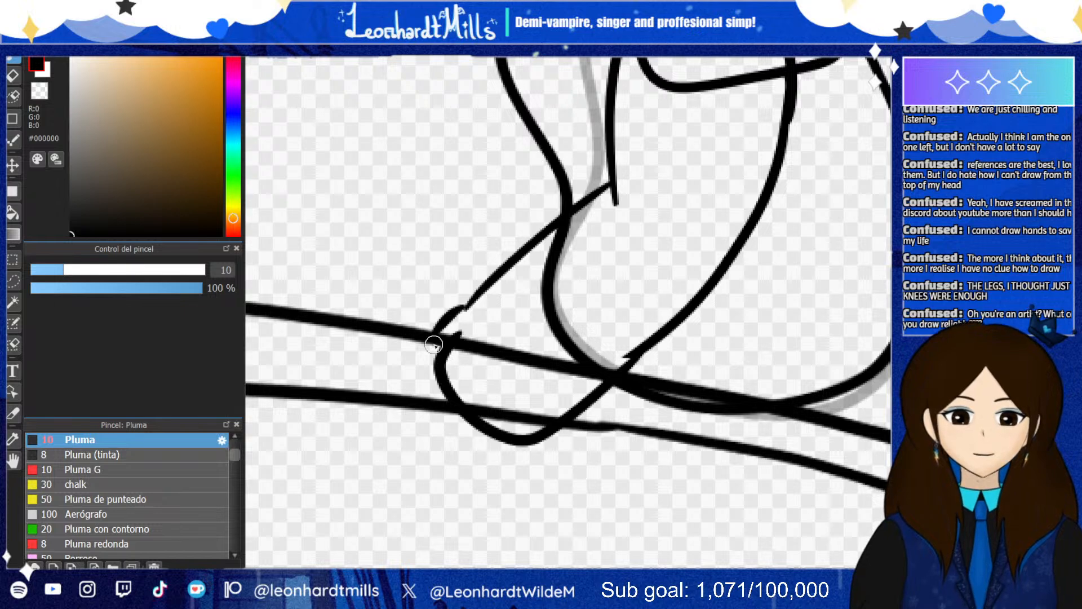
# Transform the arm line art, making it slightly shorter from the shoulder end and slightly narrower
pyautogui.scroll(-5, 434, 344)
pyautogui.scroll(5, 464, 331)
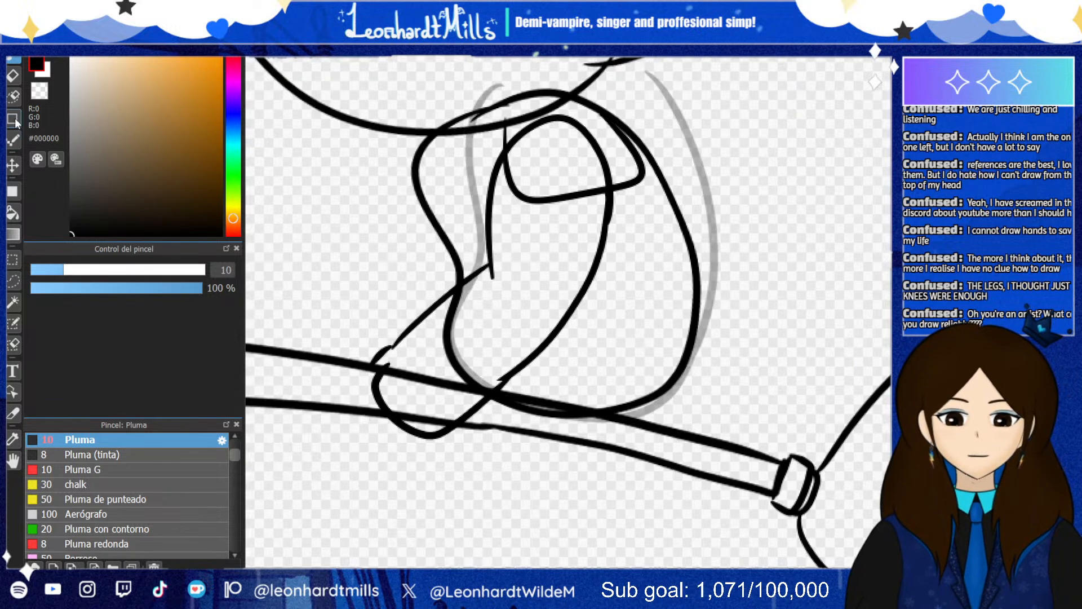
pyautogui.hotkey('ctrl', 't')
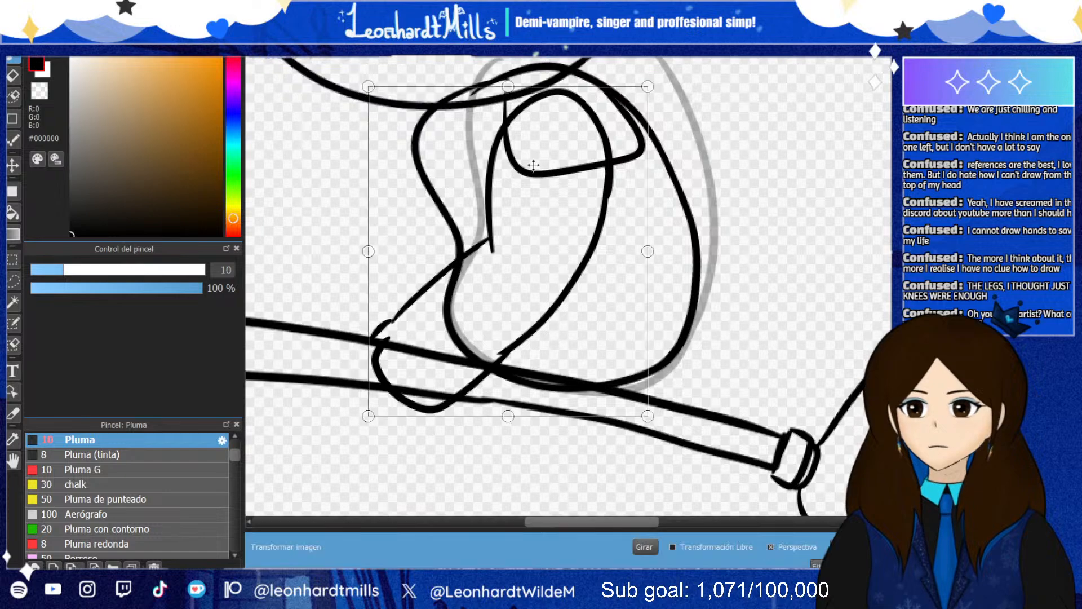
pyautogui.moveTo(513, 83); pyautogui.dragTo(509, 90)
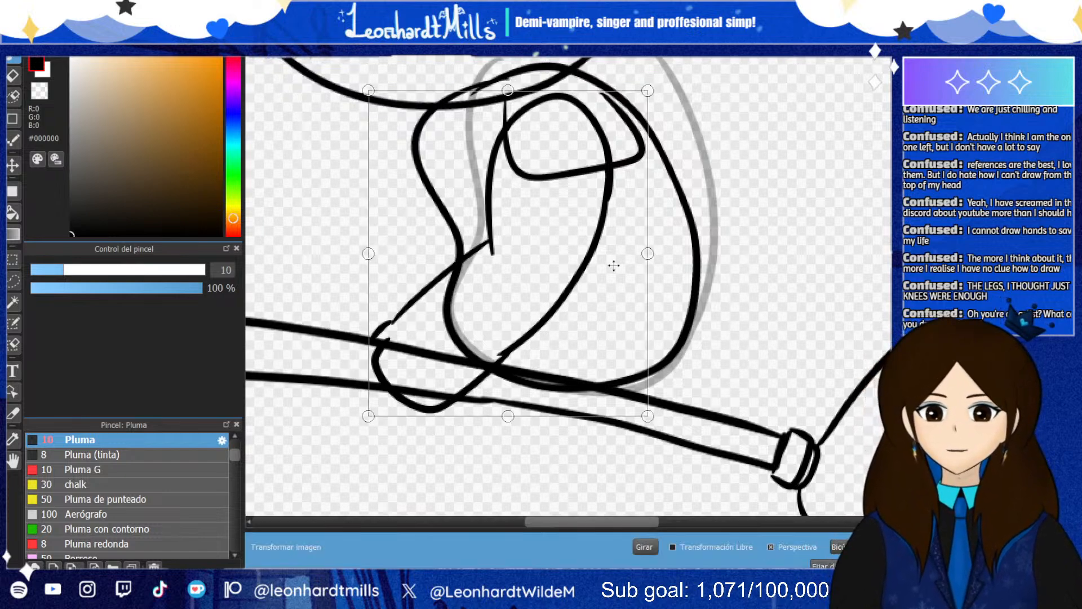
pyautogui.moveTo(647, 253); pyautogui.dragTo(637, 253)
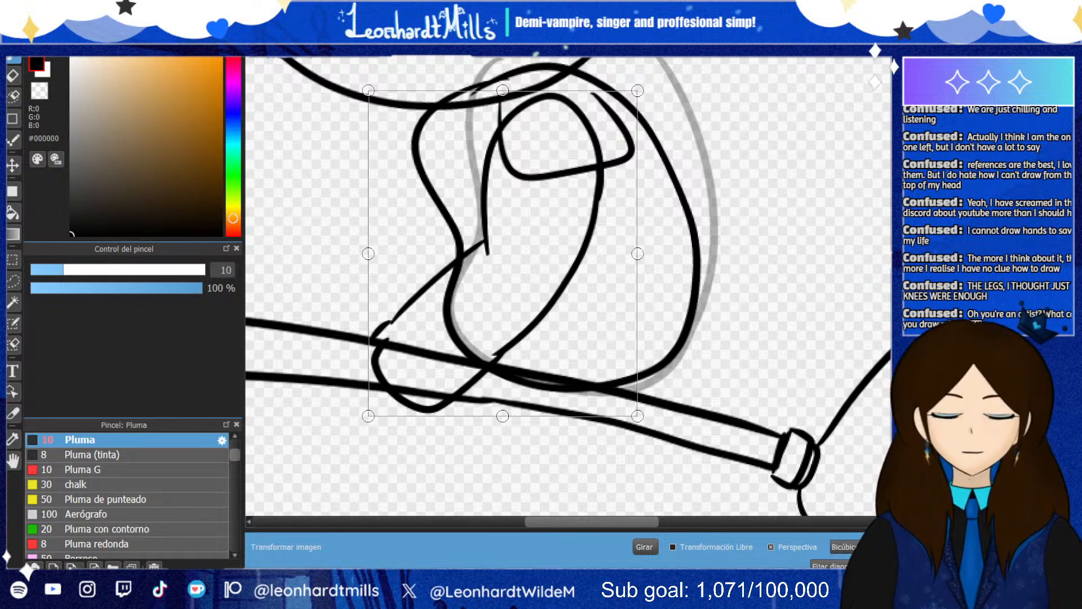
pyautogui.press('Return')
# Erase the forearm's front line with its thumb bump and re-ink it as one smooth curve from the elbow to the broom handle
pyautogui.click(13, 76)
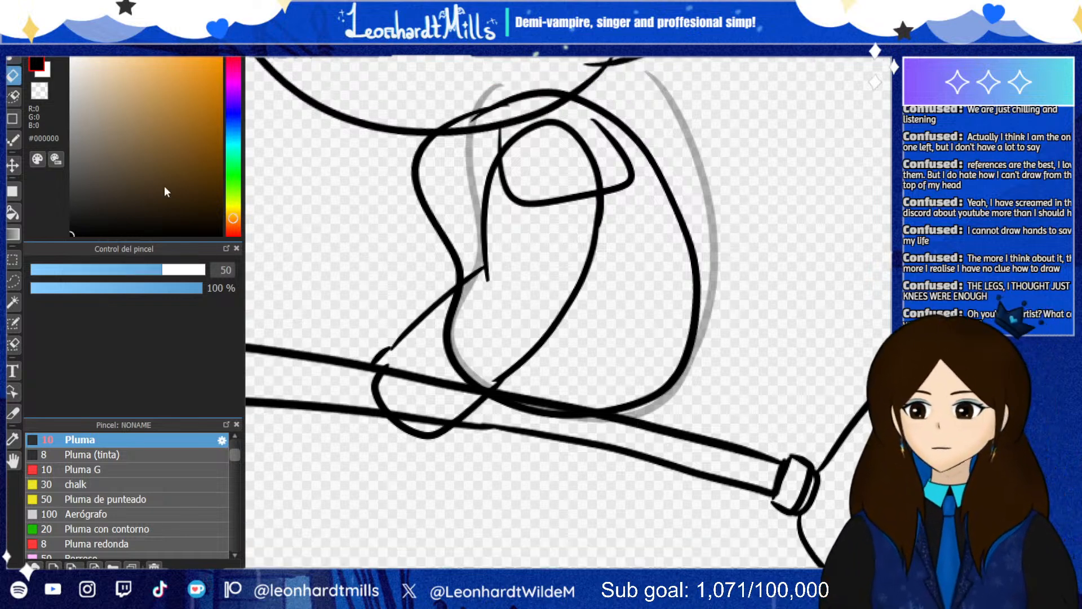
pyautogui.scroll(2, 319, 286)
pyautogui.moveTo(384, 428)
pyautogui.mouseDown()
pyautogui.moveTo(425, 423)
pyautogui.moveTo(527, 367)
pyautogui.moveTo(586, 298)
pyautogui.mouseUp()
pyautogui.press('b')
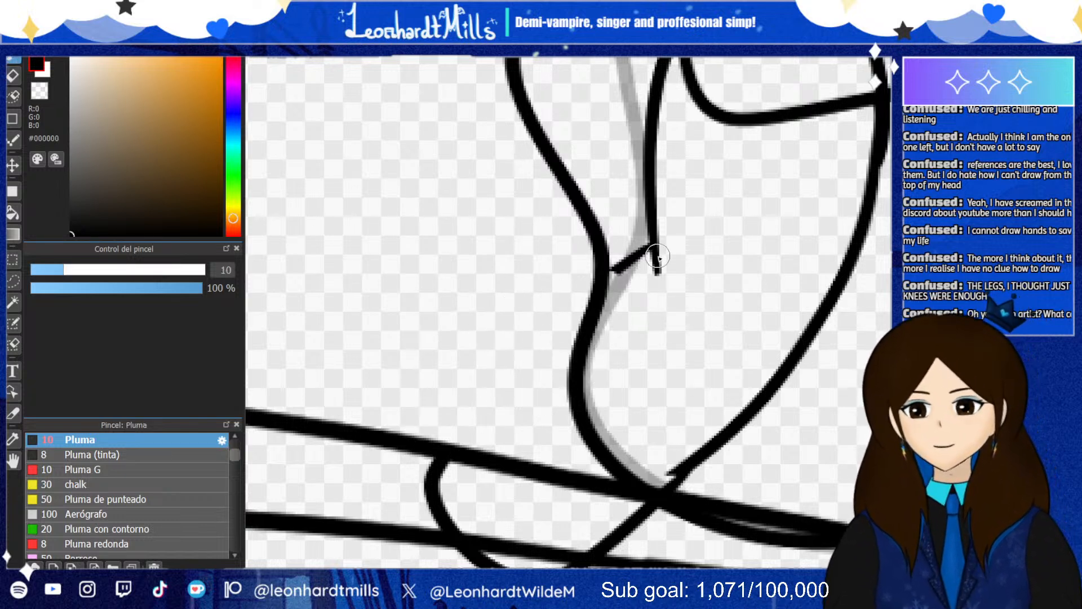
pyautogui.moveTo(649, 248)
pyautogui.mouseDown()
pyautogui.moveTo(575, 294)
pyautogui.moveTo(442, 431)
pyautogui.mouseUp()
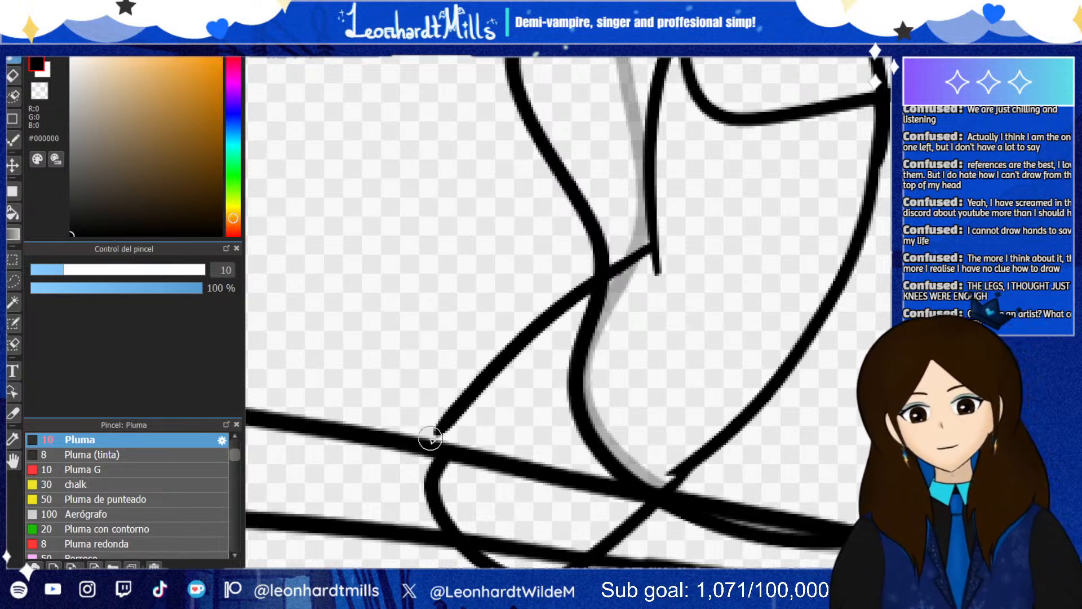
# Erase the short sleeve lines inside and on both sides of the upper arm, using an eraser size of 20
pyautogui.scroll(-3, 476, 389)
pyautogui.scroll(4, 610, 239)
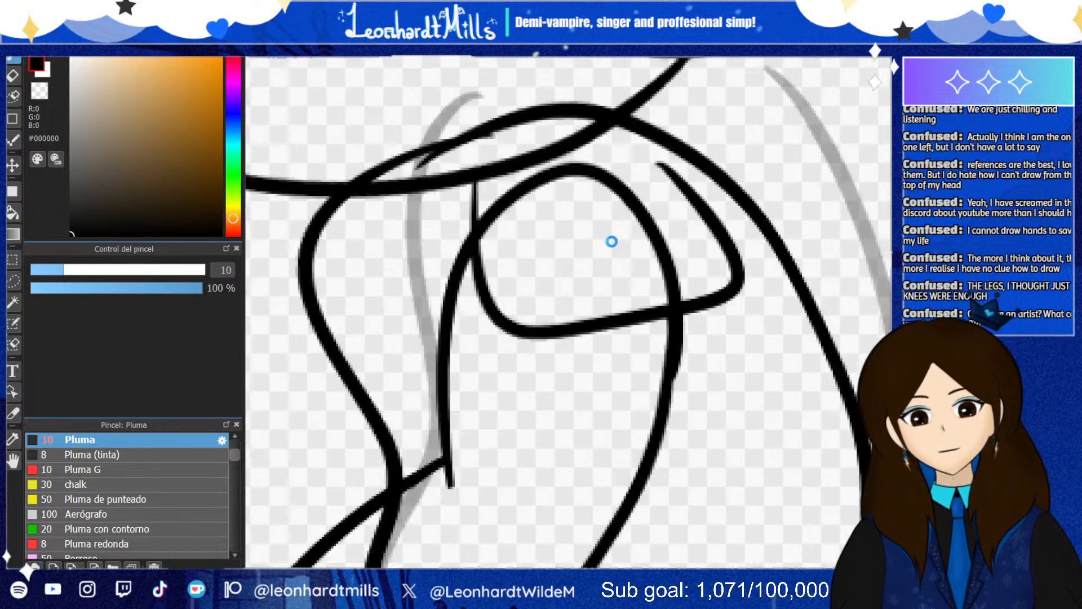
pyautogui.click(12, 76)
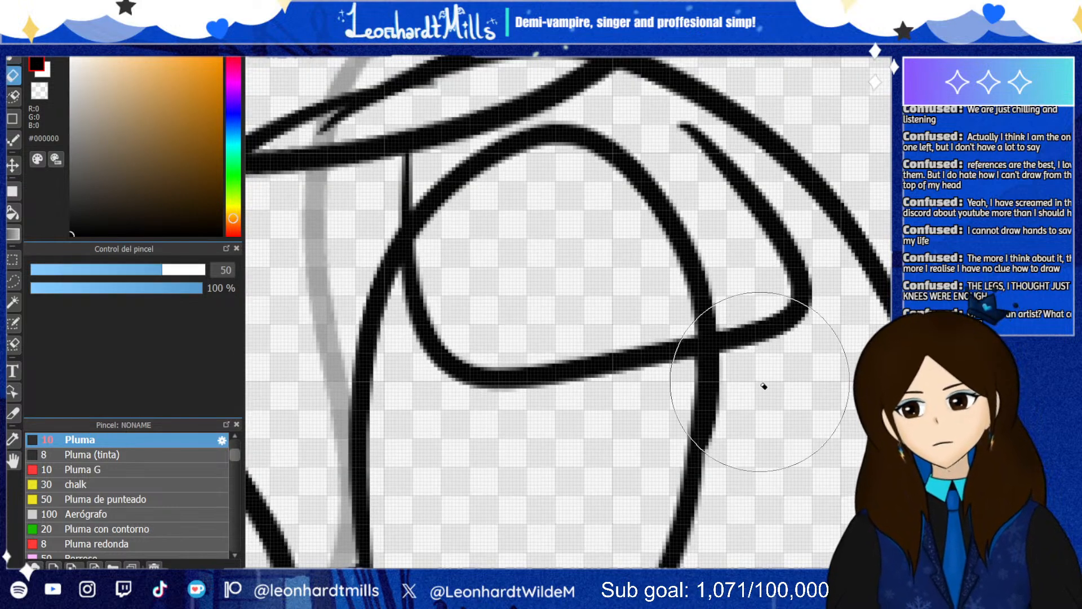
pyautogui.moveTo(603, 373)
pyautogui.mouseDown()
pyautogui.moveTo(518, 328)
pyautogui.moveTo(471, 406)
pyautogui.moveTo(422, 340)
pyautogui.moveTo(438, 239)
pyautogui.moveTo(412, 307)
pyautogui.moveTo(460, 412)
pyautogui.moveTo(436, 339)
pyautogui.moveTo(531, 400)
pyautogui.moveTo(625, 327)
pyautogui.moveTo(670, 394)
pyautogui.moveTo(675, 333)
pyautogui.moveTo(676, 382)
pyautogui.mouseUp()
pyautogui.moveTo(685, 327); pyautogui.dragTo(674, 394)
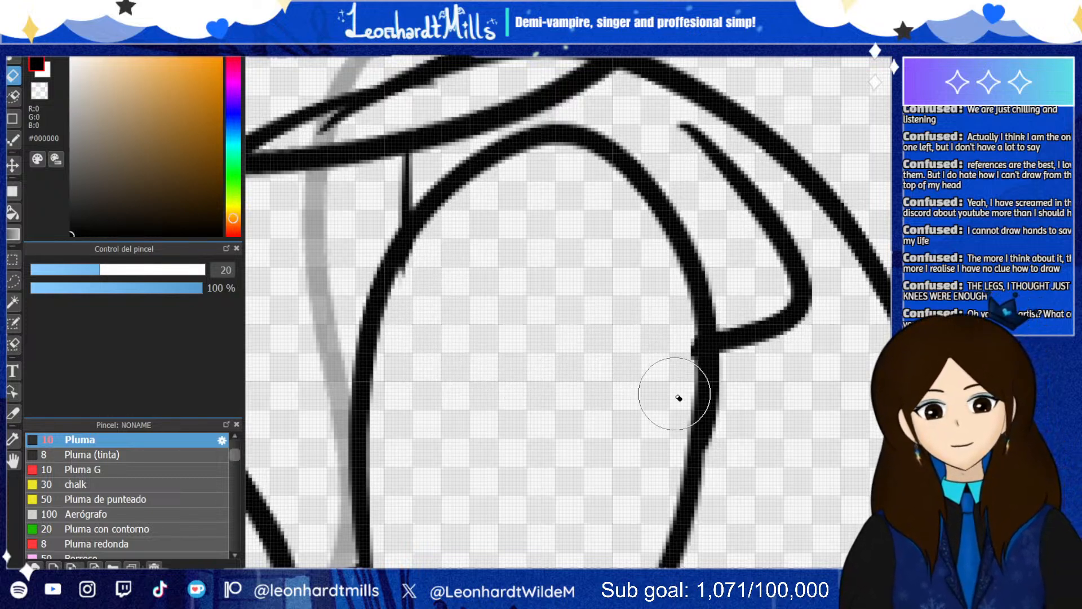
pyautogui.moveTo(725, 324)
pyautogui.mouseDown()
pyautogui.moveTo(738, 362)
pyautogui.moveTo(754, 360)
pyautogui.moveTo(717, 336)
pyautogui.moveTo(733, 314)
pyautogui.moveTo(741, 379)
pyautogui.moveTo(760, 332)
pyautogui.moveTo(725, 316)
pyautogui.moveTo(741, 313)
pyautogui.moveTo(756, 401)
pyautogui.moveTo(728, 319)
pyautogui.moveTo(749, 363)
pyautogui.moveTo(782, 336)
pyautogui.moveTo(784, 254)
pyautogui.moveTo(721, 158)
pyautogui.moveTo(677, 131)
pyautogui.moveTo(778, 297)
pyautogui.mouseUp()
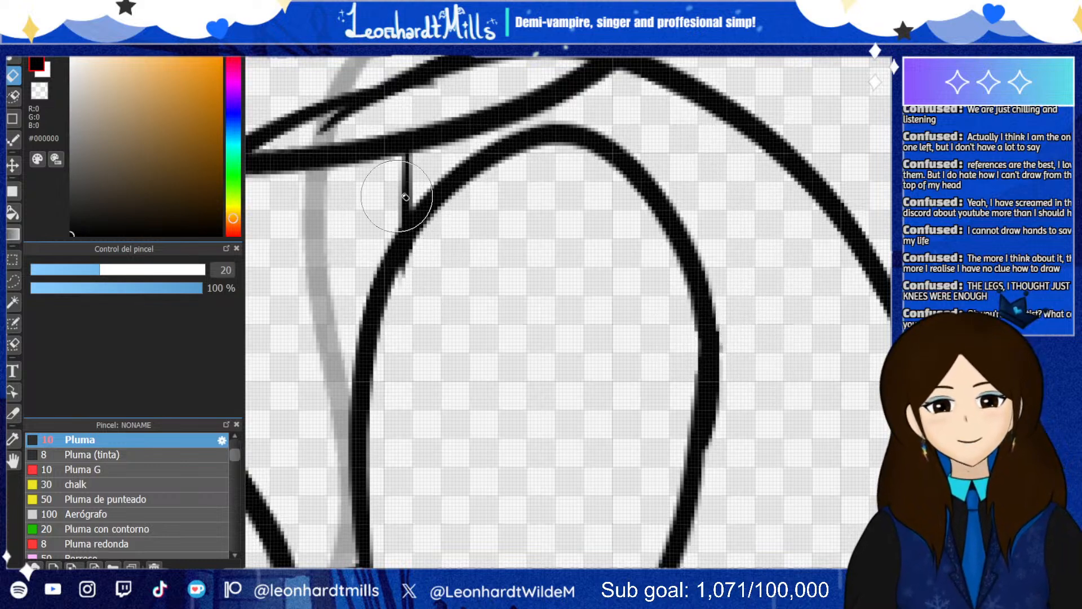
pyautogui.moveTo(424, 161)
pyautogui.mouseDown()
pyautogui.moveTo(344, 265)
pyautogui.moveTo(419, 185)
pyautogui.moveTo(372, 244)
pyautogui.moveTo(394, 271)
pyautogui.moveTo(416, 266)
pyautogui.moveTo(456, 203)
pyautogui.moveTo(413, 263)
pyautogui.mouseUp()
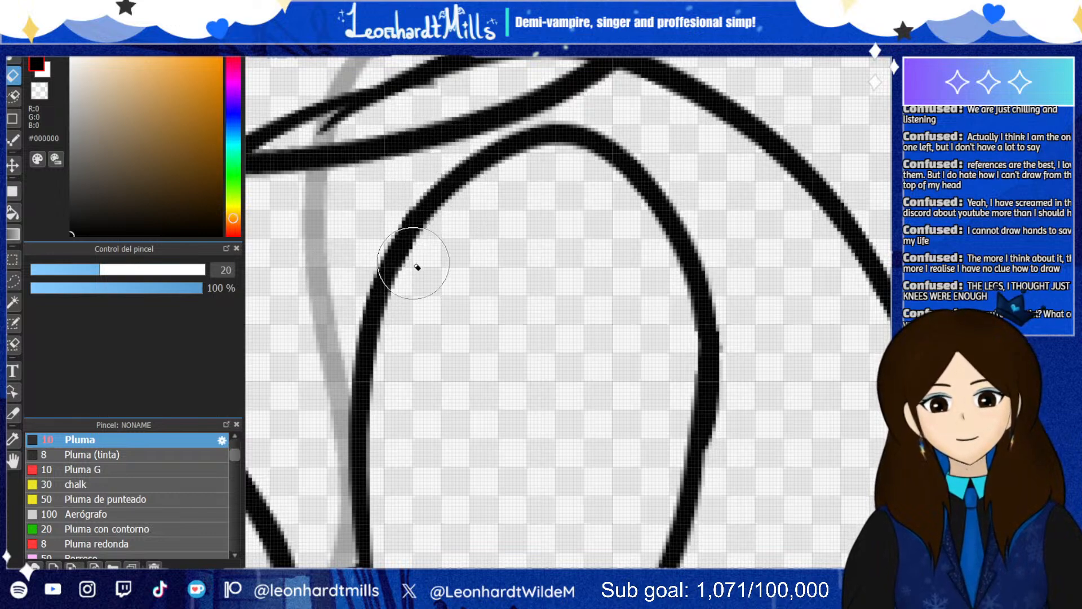
# Erase a gap in the forearm's rear line at the broom handle and another midway along its front line
pyautogui.hotkey('ctrl', '0')
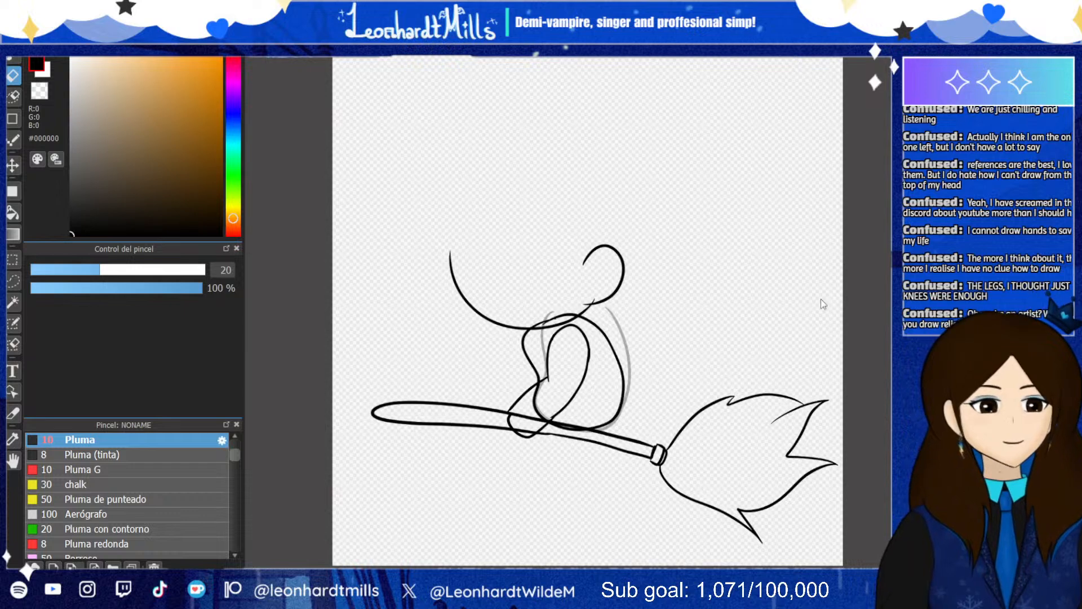
pyautogui.scroll(4, 491, 445)
pyautogui.scroll(1, 491, 445)
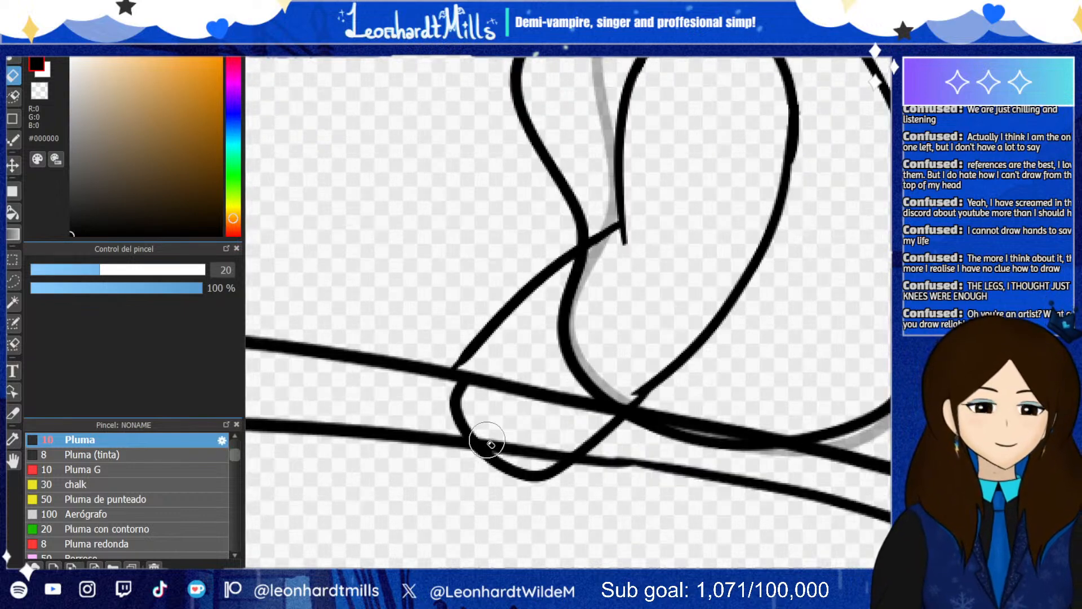
pyautogui.moveTo(608, 407)
pyautogui.mouseDown()
pyautogui.moveTo(641, 394)
pyautogui.moveTo(601, 434)
pyautogui.mouseUp()
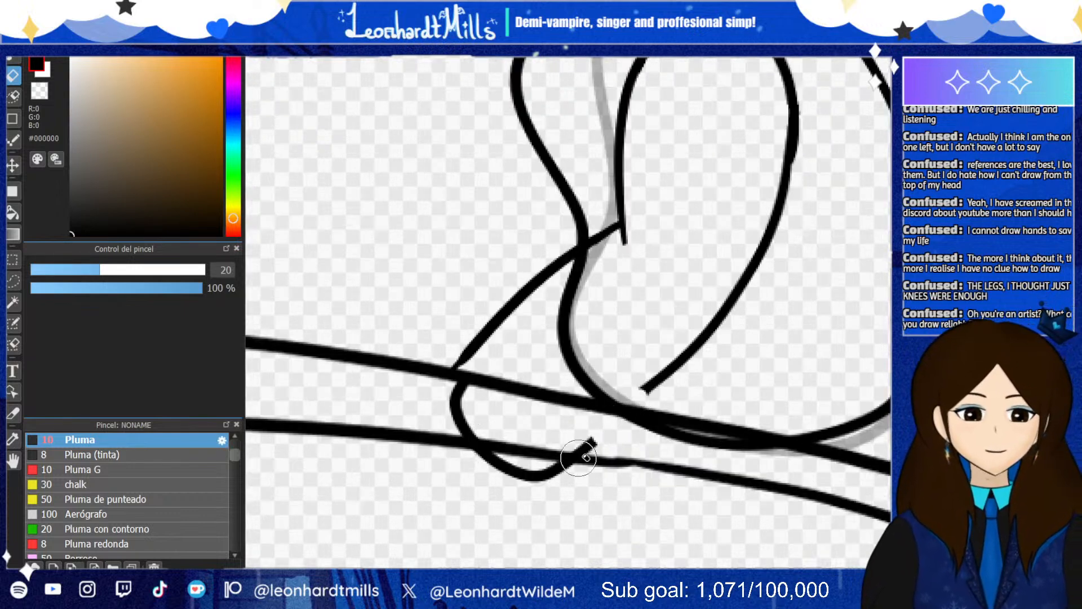
pyautogui.moveTo(547, 315)
pyautogui.mouseDown()
pyautogui.moveTo(496, 309)
pyautogui.moveTo(440, 278)
pyautogui.mouseUp()
# Try inking a curved wrist edge above the handle and a rounded back edge for the palm with the size 10 pen
pyautogui.click(15, 59)
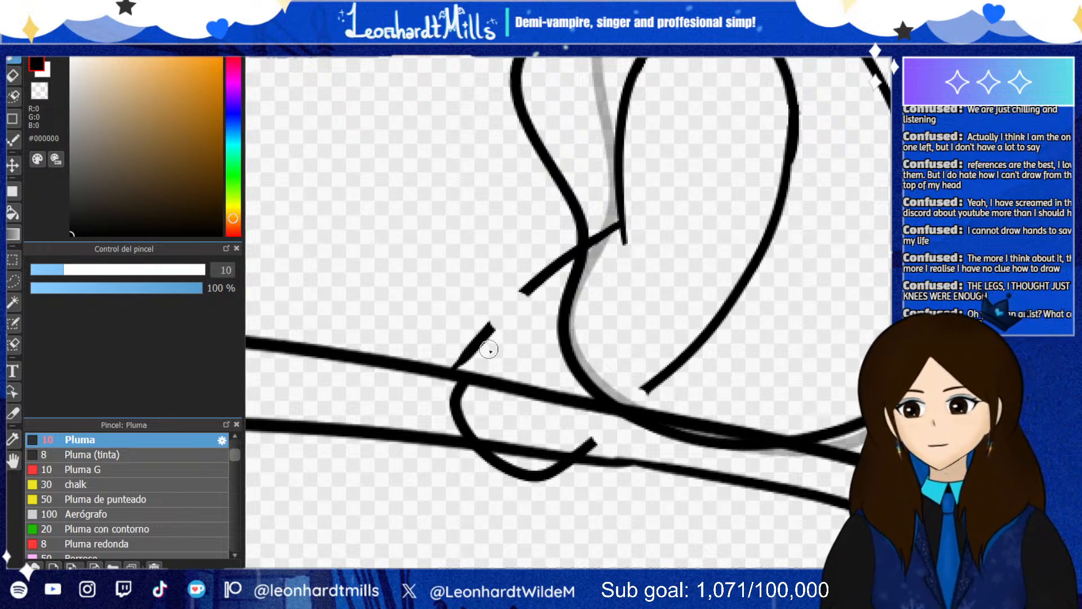
pyautogui.moveTo(490, 327); pyautogui.dragTo(561, 306)
pyautogui.hotkey('ctrl', 'z')
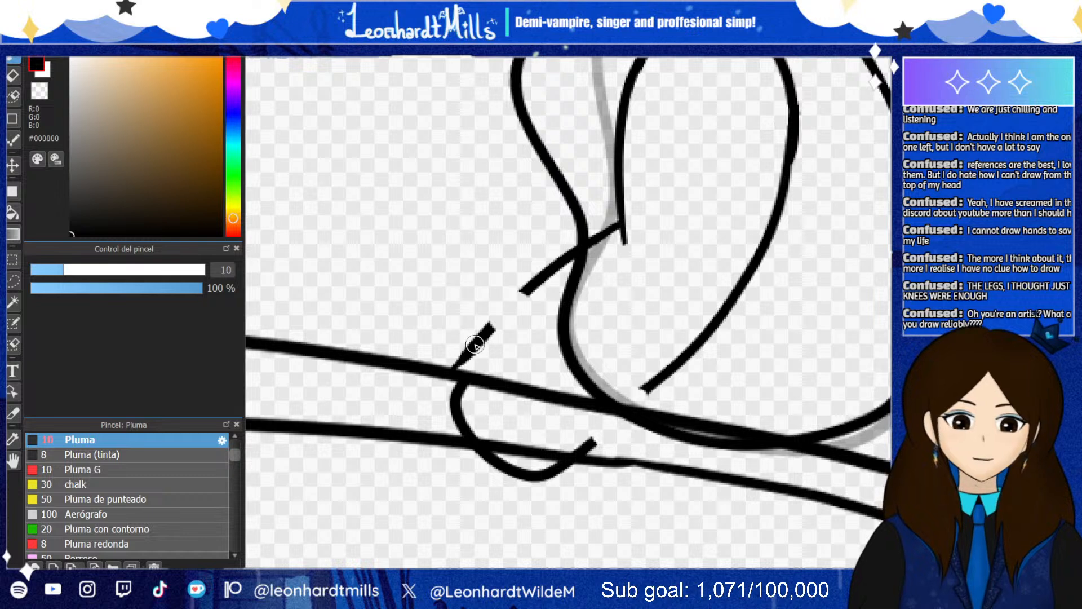
pyautogui.moveTo(488, 330); pyautogui.dragTo(548, 310)
pyautogui.moveTo(589, 449); pyautogui.dragTo(616, 383)
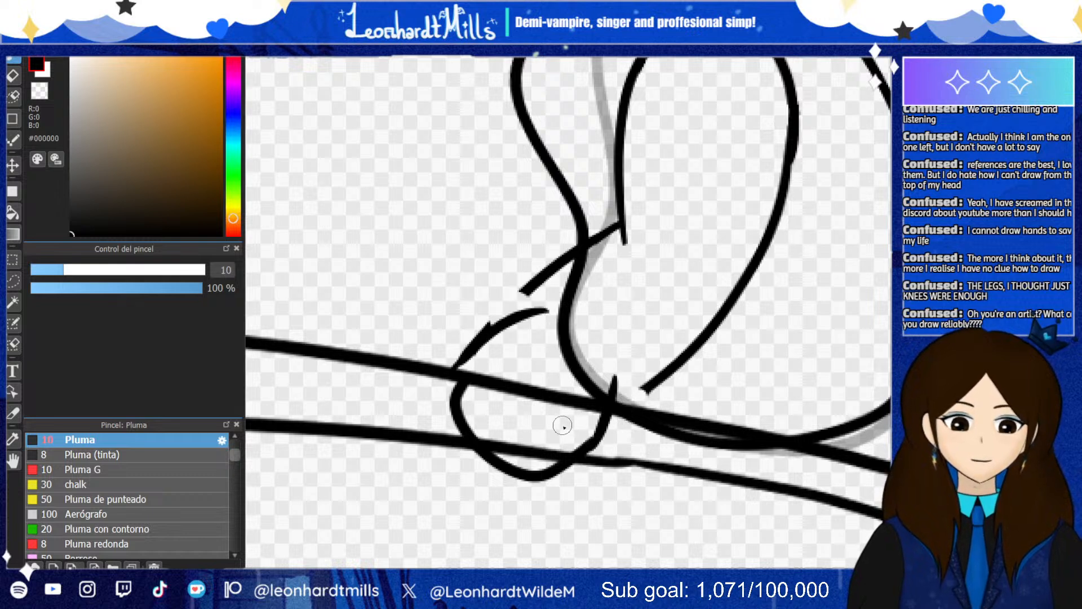
pyautogui.hotkey('ctrl', 'z')
pyautogui.moveTo(588, 448); pyautogui.dragTo(618, 380)
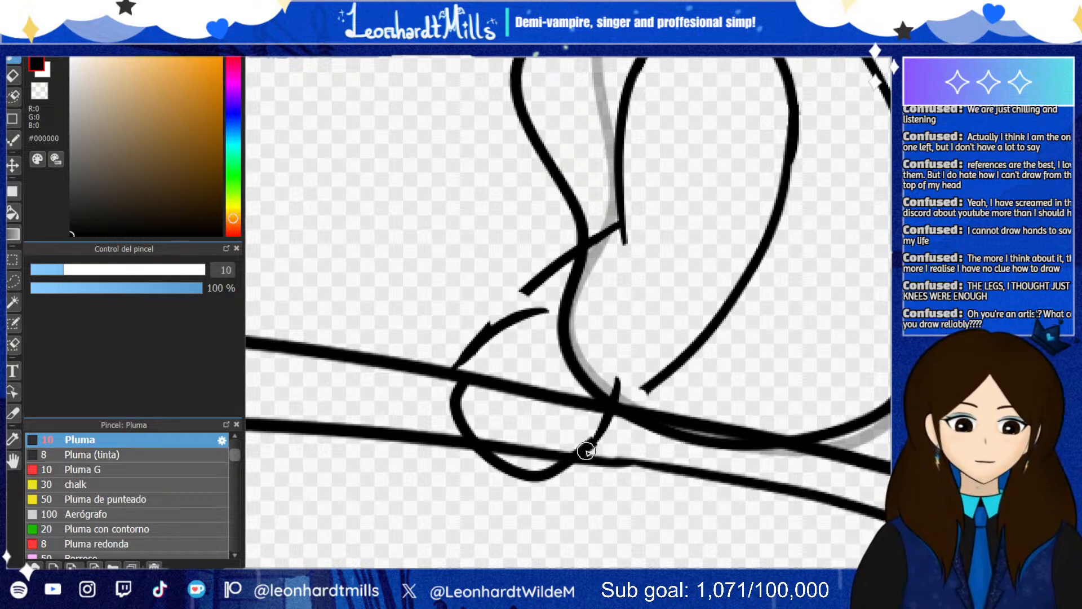
# Try joining the palm to the forearm's rear line and bridging the front line up to the elbow
pyautogui.moveTo(593, 447)
pyautogui.mouseDown()
pyautogui.moveTo(643, 392)
pyautogui.moveTo(670, 380)
pyautogui.moveTo(689, 348)
pyautogui.mouseUp()
pyautogui.hotkey('ctrl', 'z')
pyautogui.hotkey('ctrl', 'z')
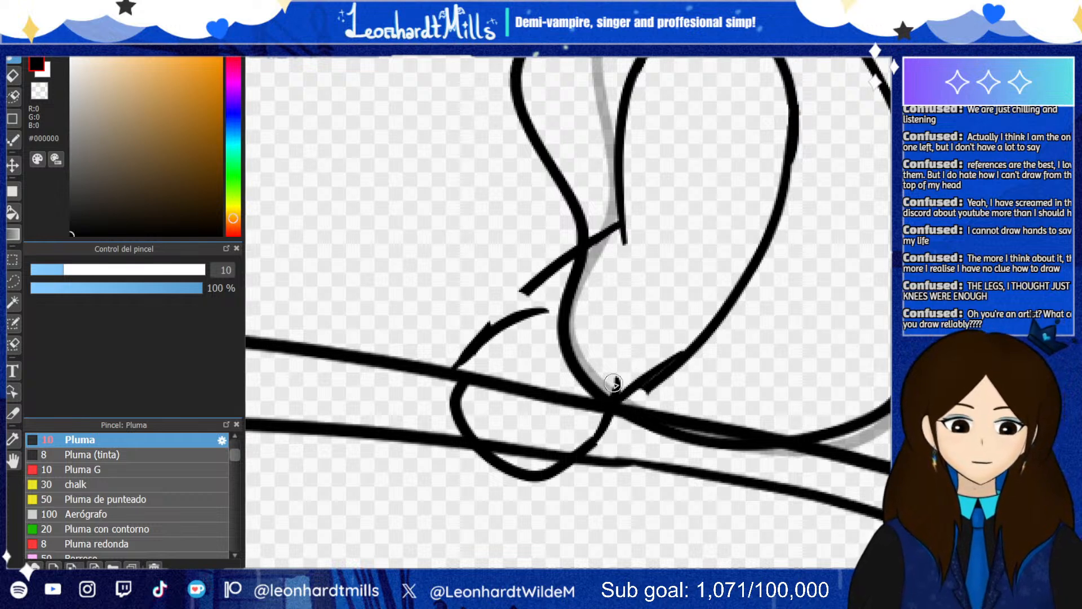
pyautogui.hotkey('ctrl', 'z')
pyautogui.moveTo(534, 296); pyautogui.dragTo(623, 225)
pyautogui.hotkey('ctrl', 'z')
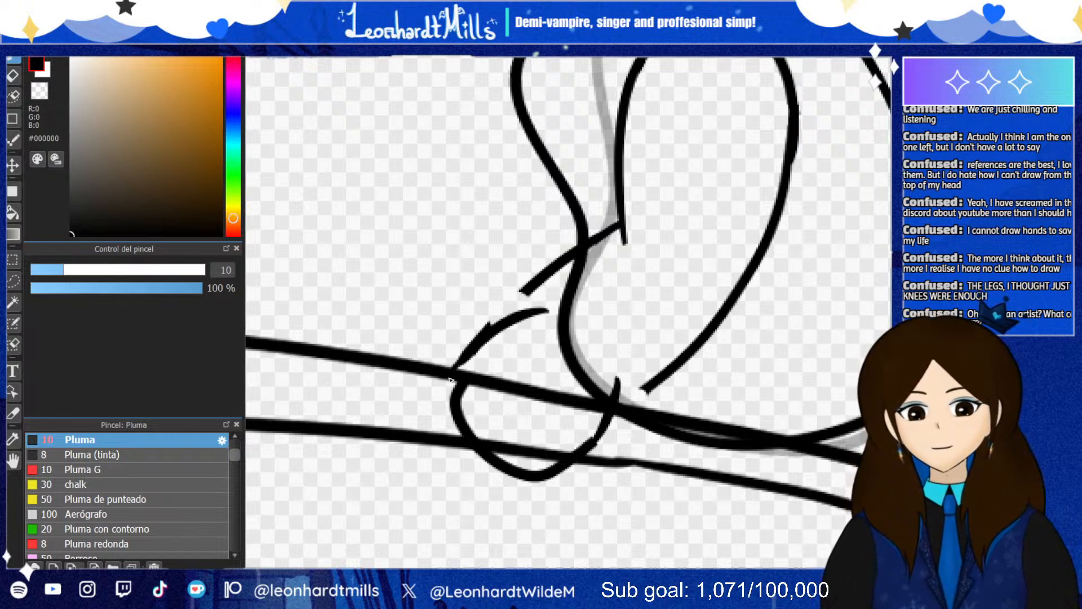
# Undo the remaining wrist and palm strokes, and erase the leftover piece of the forearm's front line just above the handle
pyautogui.hotkey('ctrl', 'z')
pyautogui.hotkey('ctrl', 'z')
pyautogui.hotkey('ctrl', 'z')
pyautogui.hotkey('ctrl', 'y')
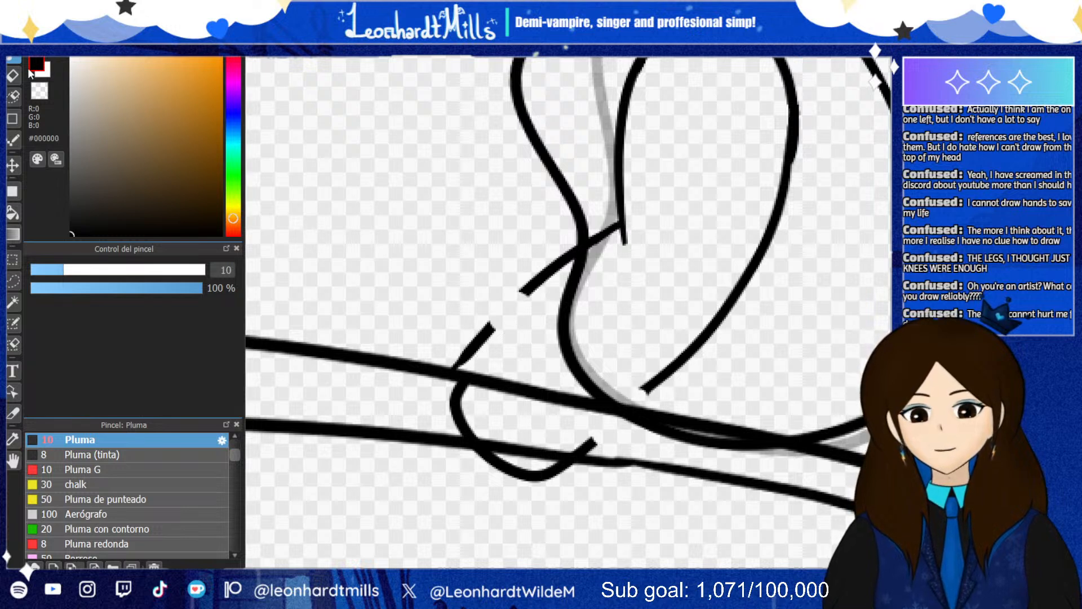
pyautogui.press('e')
pyautogui.moveTo(512, 333); pyautogui.dragTo(445, 358)
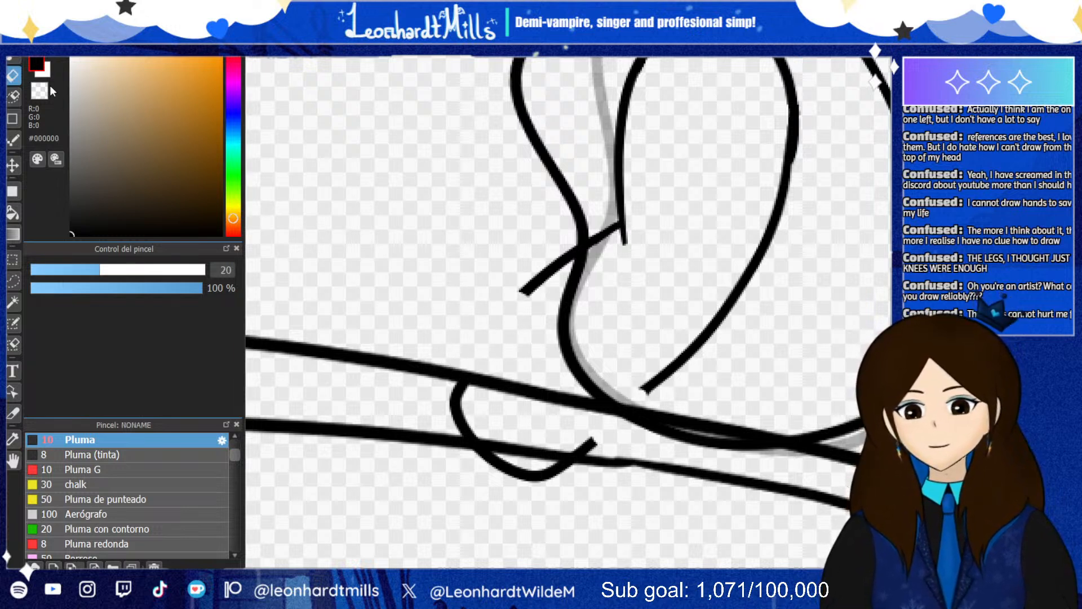
# Try bridging the gap between the palm's back edge and the forearm's rear line across the broom handle
pyautogui.press('b')
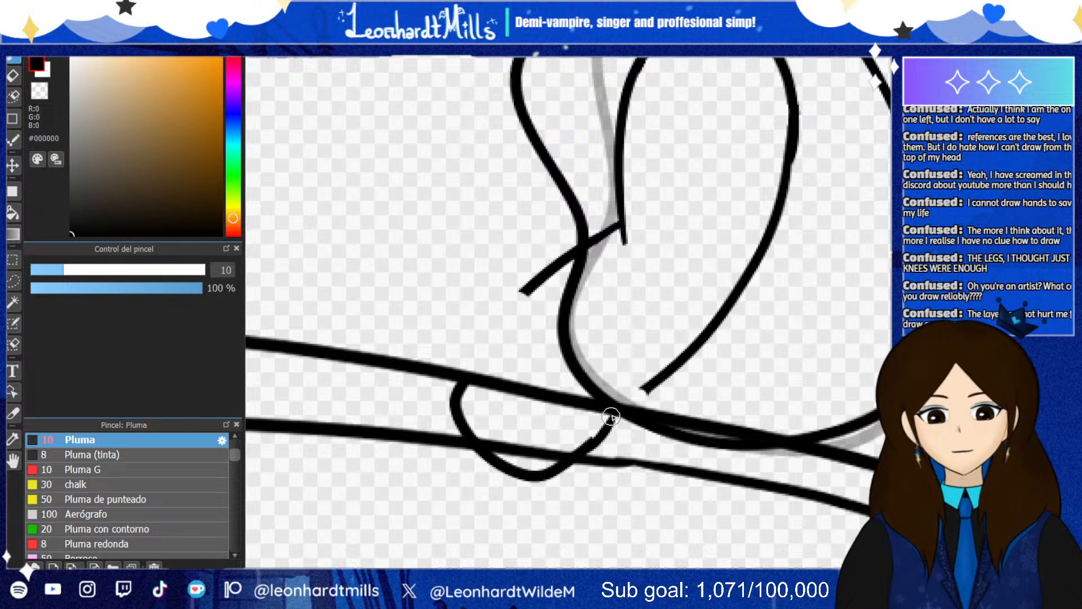
pyautogui.moveTo(587, 448)
pyautogui.mouseDown()
pyautogui.moveTo(621, 396)
pyautogui.moveTo(620, 410)
pyautogui.moveTo(657, 382)
pyautogui.moveTo(640, 388)
pyautogui.moveTo(642, 416)
pyautogui.moveTo(658, 383)
pyautogui.moveTo(612, 424)
pyautogui.mouseUp()
pyautogui.hotkey('ctrl', 'z')
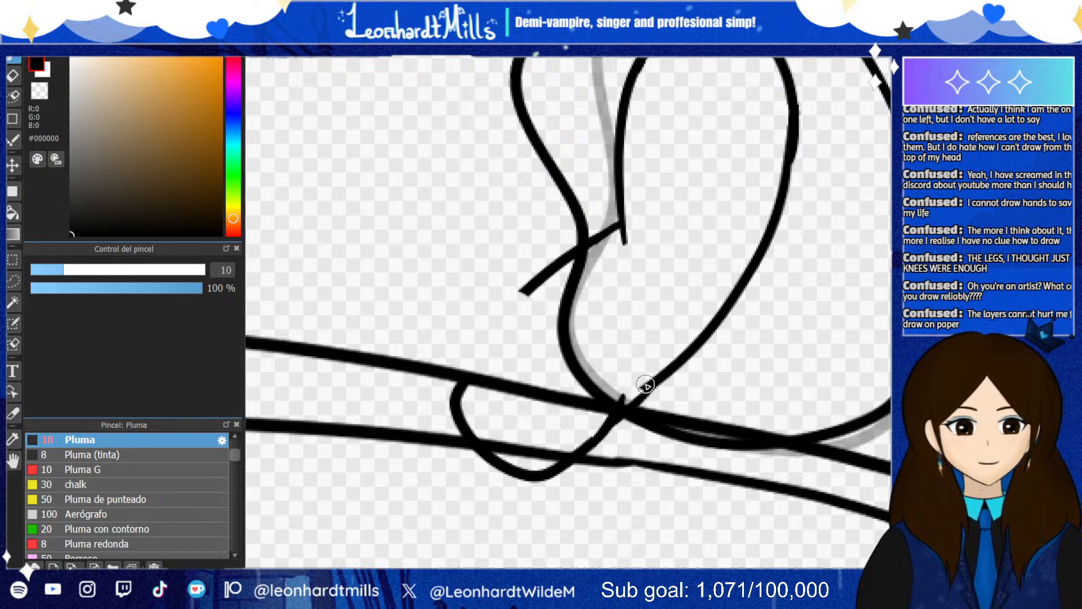
pyautogui.moveTo(645, 385)
pyautogui.mouseDown()
pyautogui.moveTo(597, 428)
pyautogui.moveTo(608, 426)
pyautogui.moveTo(594, 438)
pyautogui.moveTo(607, 454)
pyautogui.moveTo(600, 440)
pyautogui.moveTo(589, 450)
pyautogui.moveTo(621, 388)
pyautogui.mouseUp()
pyautogui.hotkey('ctrl', 'z')
pyautogui.hotkey('ctrl', 'z')
pyautogui.hotkey('ctrl', 'z')
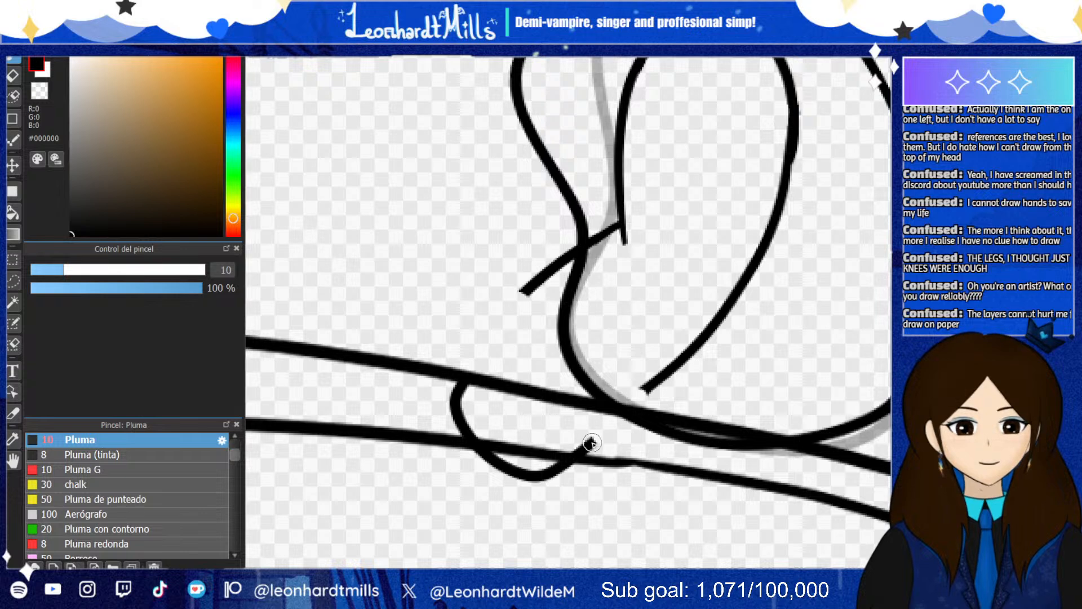
# Draw the lower edge of the hand up to the arm line and the rounded thumb contour from the wrist down to the broomstick
pyautogui.moveTo(591, 443)
pyautogui.mouseDown()
pyautogui.moveTo(630, 385)
pyautogui.moveTo(630, 400)
pyautogui.moveTo(656, 387)
pyautogui.mouseUp()
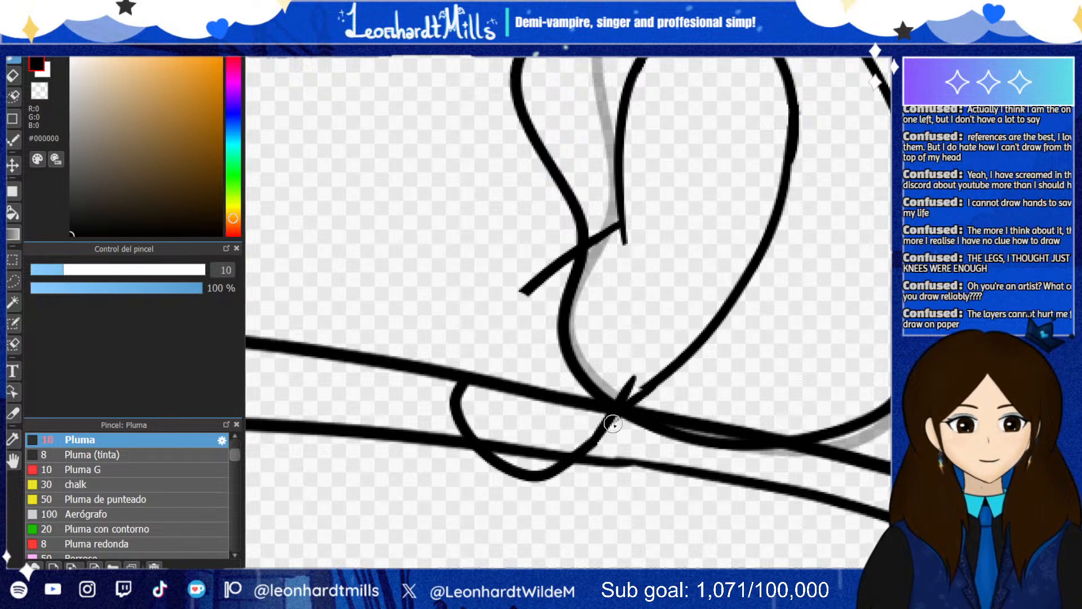
pyautogui.moveTo(530, 286)
pyautogui.mouseDown()
pyautogui.moveTo(500, 334)
pyautogui.moveTo(453, 365)
pyautogui.mouseUp()
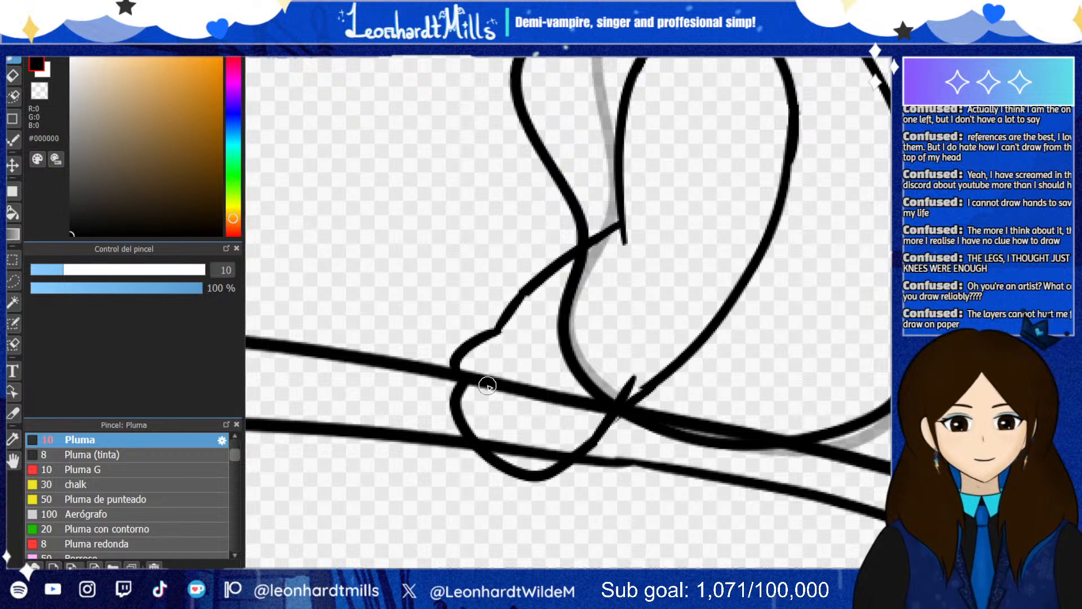
pyautogui.hotkey('ctrl', 'z')
pyautogui.hotkey('ctrl', 'z')
pyautogui.moveTo(527, 289)
pyautogui.mouseDown()
pyautogui.moveTo(502, 318)
pyautogui.moveTo(445, 333)
pyautogui.moveTo(448, 370)
pyautogui.mouseUp()
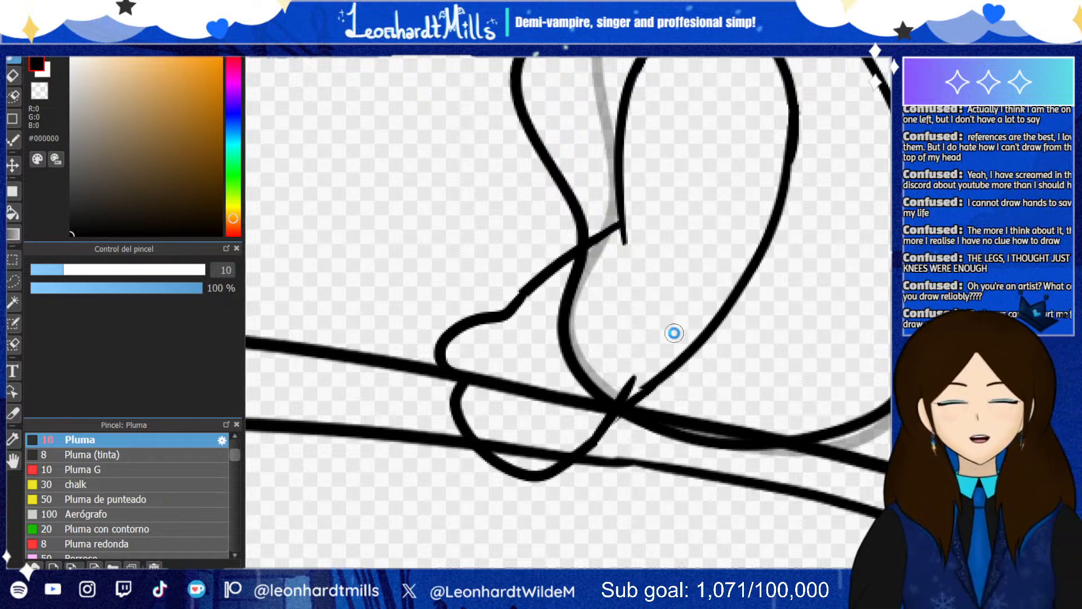
# Erase the kink between thumb and wrist at eraser size 7 and redraw that joint with the size 10 Pluma brush
pyautogui.scroll(-4, 674, 333)
pyautogui.scroll(3, 686, 338)
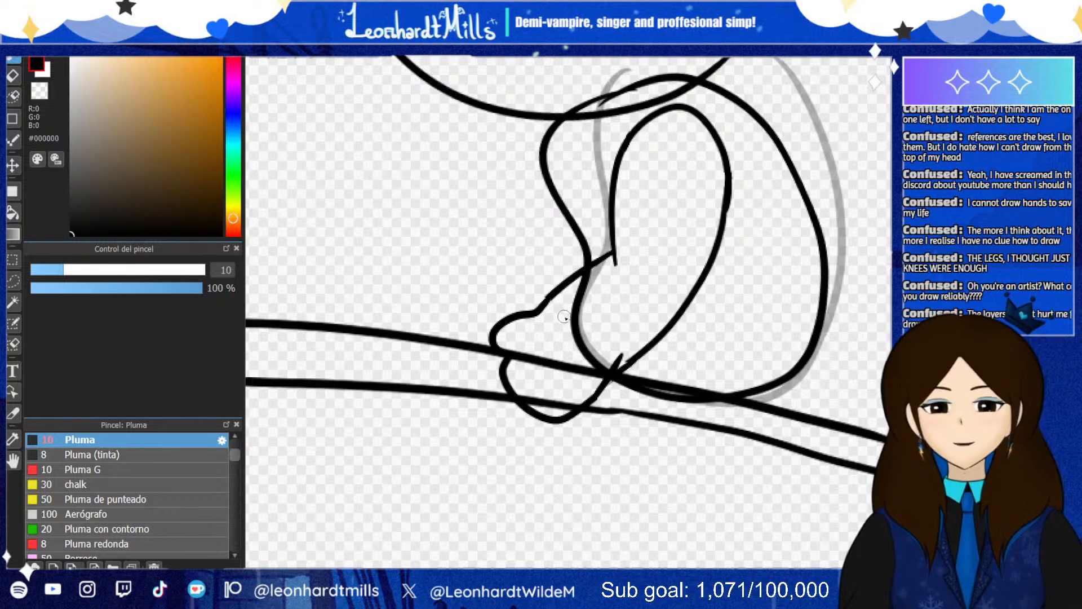
pyautogui.scroll(1, 541, 313)
pyautogui.scroll(-1, 499, 248)
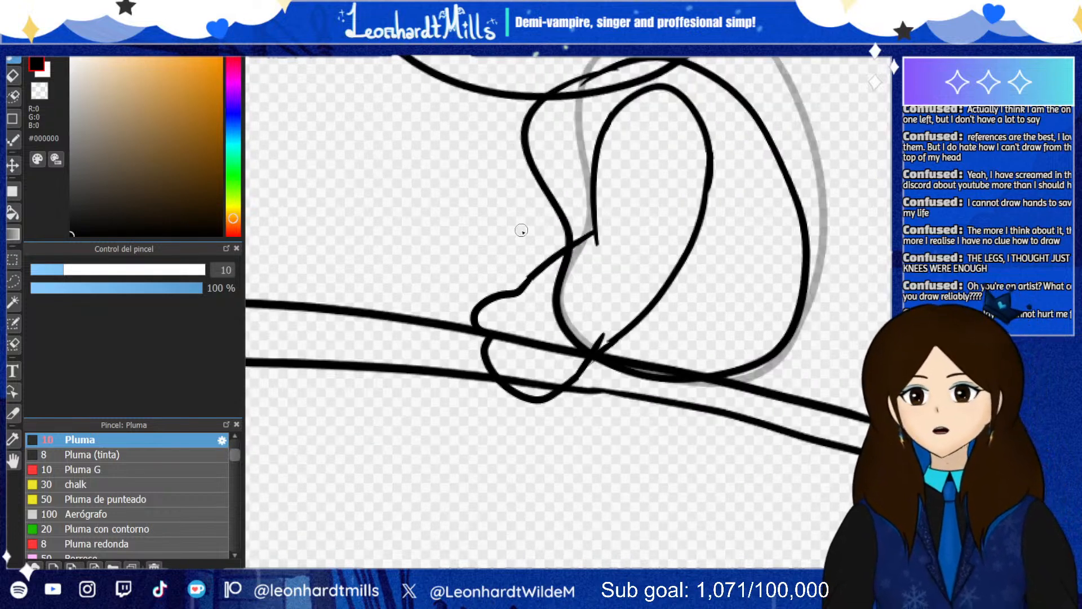
pyautogui.scroll(-1, 522, 230)
pyautogui.scroll(2, 522, 213)
pyautogui.click(14, 74)
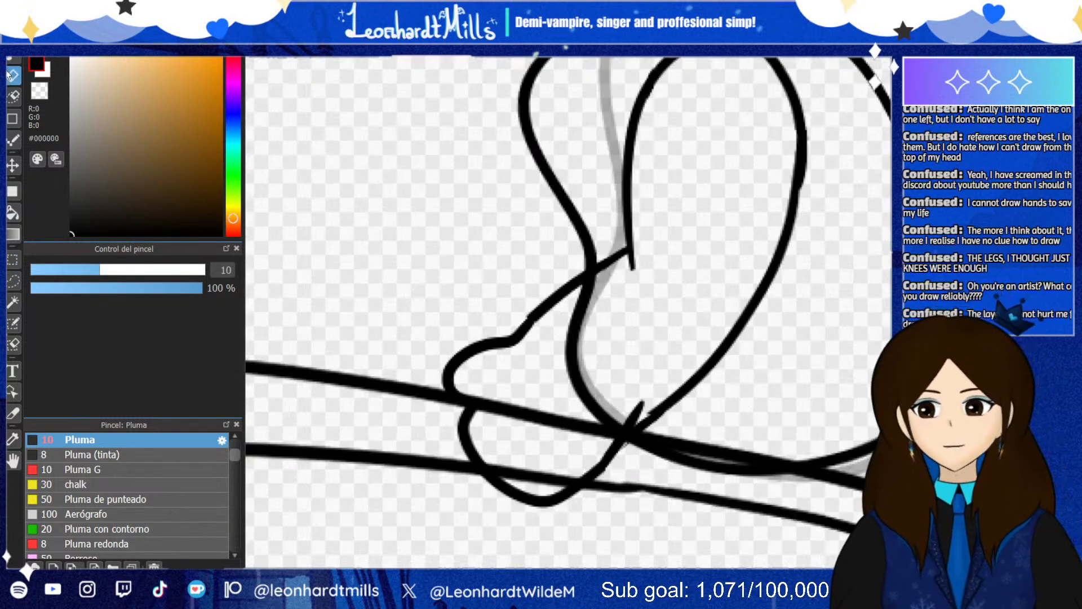
pyautogui.click(52, 270)
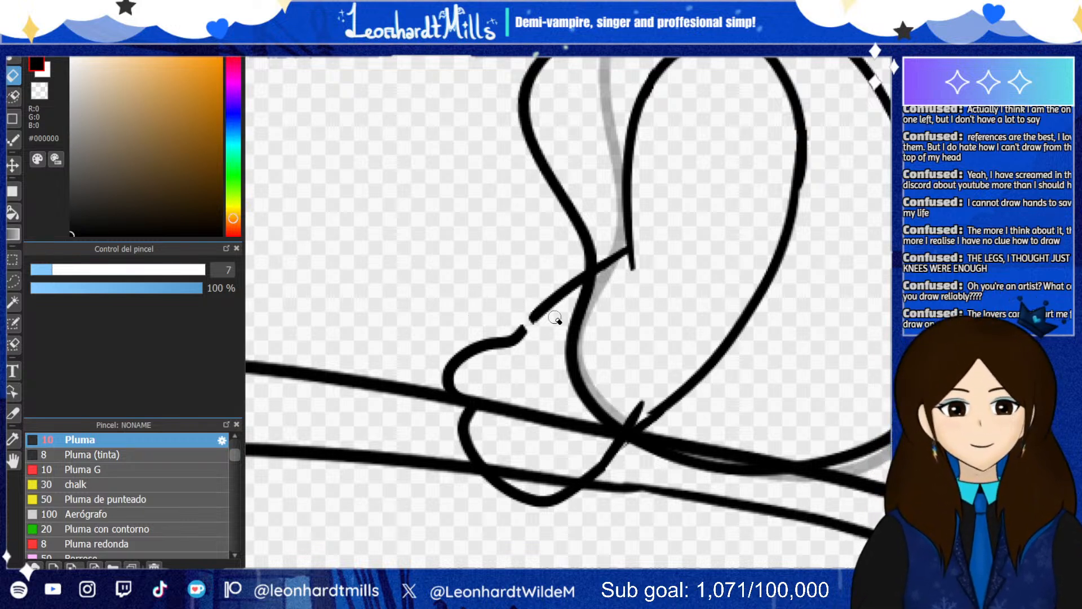
pyautogui.press('b')
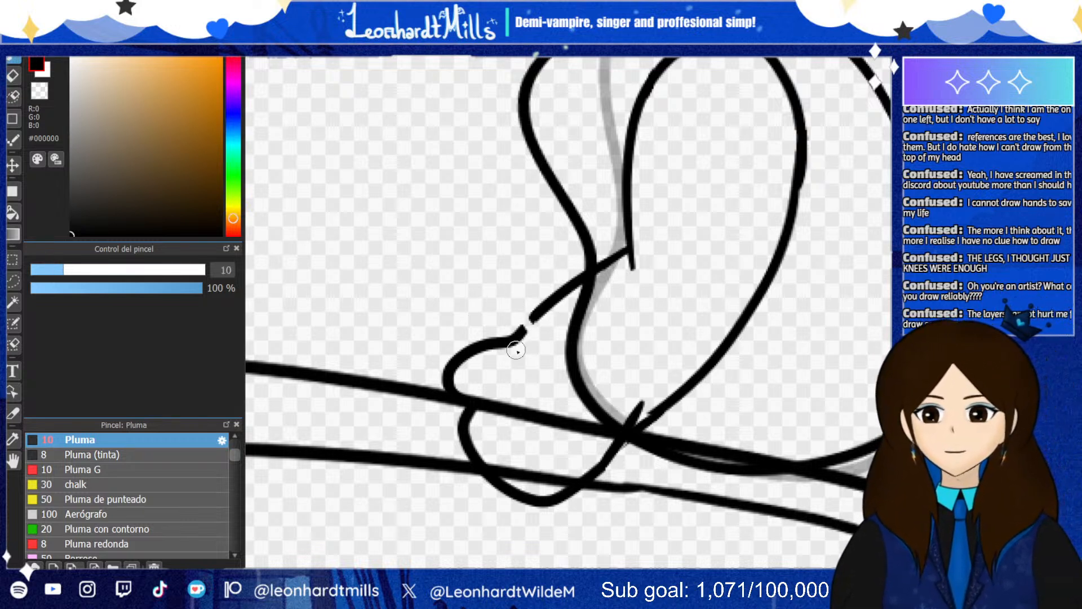
pyautogui.moveTo(521, 336); pyautogui.dragTo(563, 301)
pyautogui.hotkey('ctrl', 'z')
pyautogui.moveTo(516, 338); pyautogui.dragTo(545, 317)
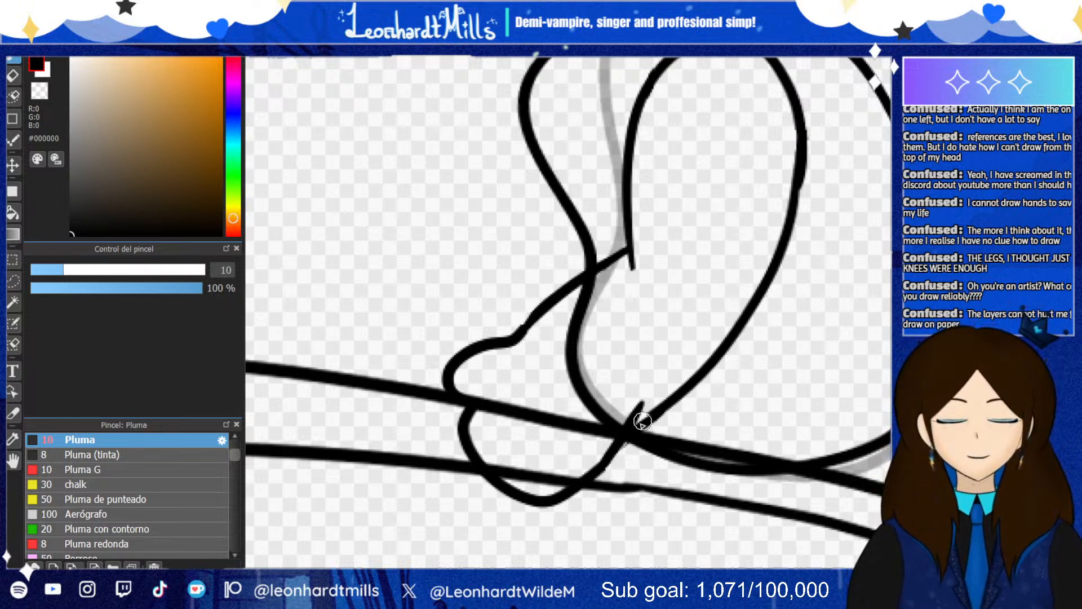
# Erase the lower end of the arm line at the broomstick with the size 7 eraser and redraw it with the Pluma brush
pyautogui.moveTo(643, 419); pyautogui.dragTo(621, 439)
pyautogui.click(13, 75)
pyautogui.press('[')
pyautogui.press('[')
pyautogui.press('[')
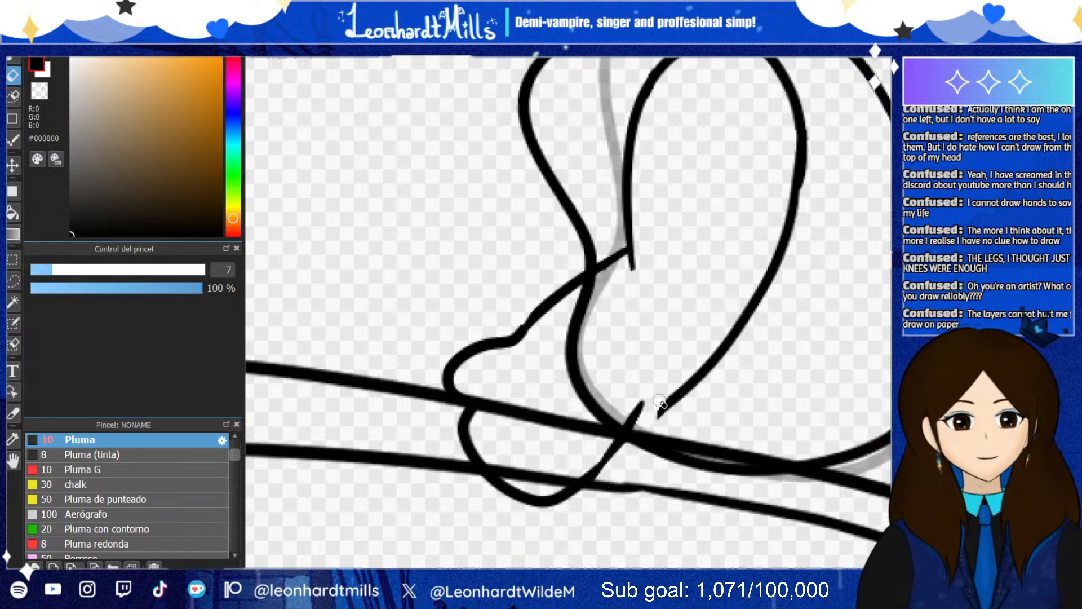
pyautogui.click(10, 58)
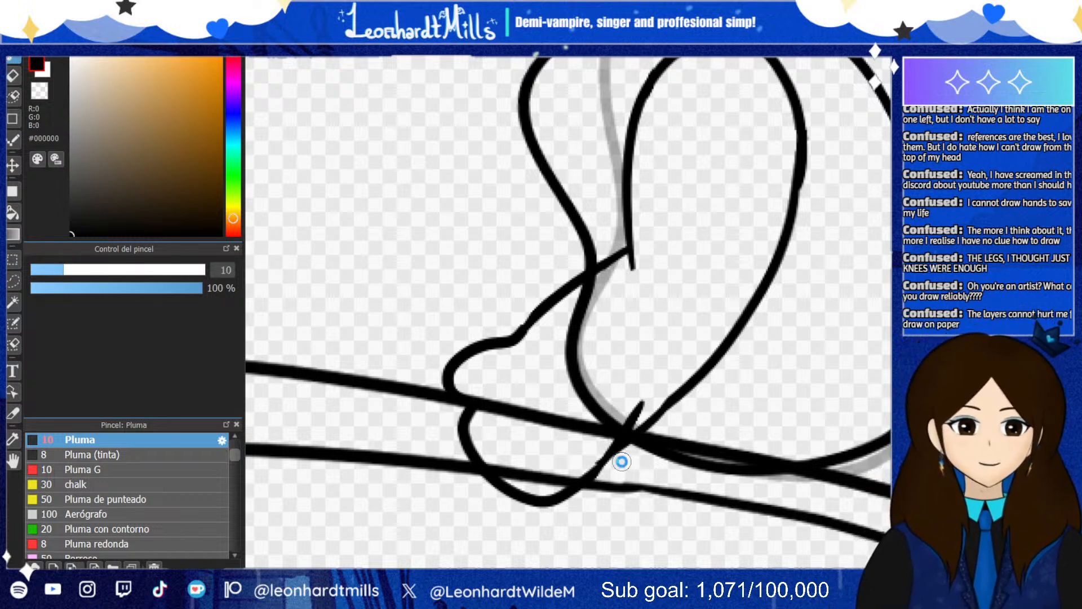
pyautogui.moveTo(592, 478); pyautogui.dragTo(688, 388)
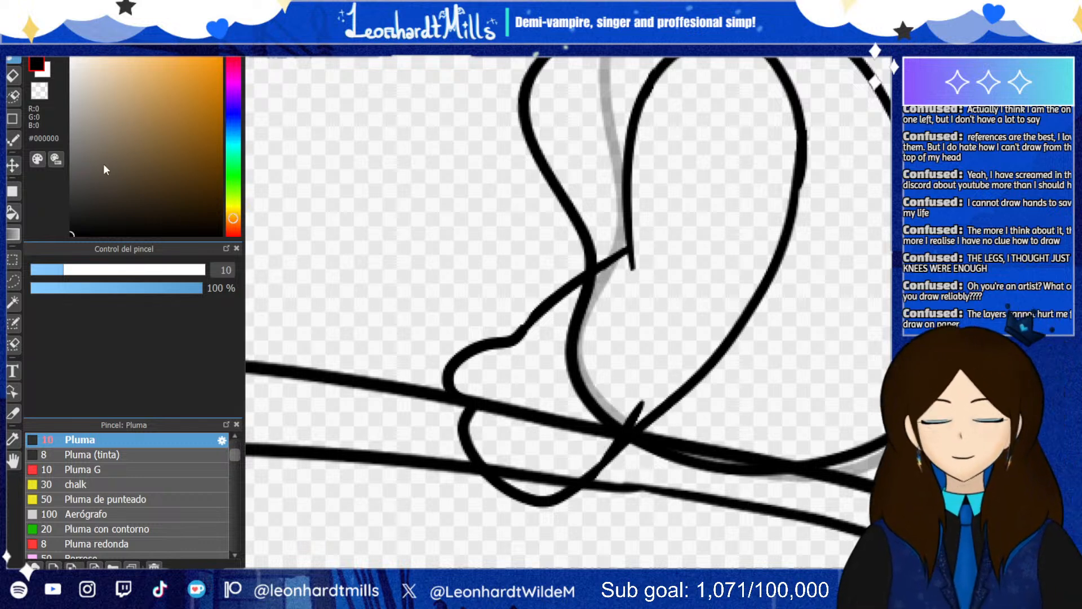
# Erase the hand's lower edge between palm and arm, including the stray tip, and redraw it as one stroke across the broomstick
pyautogui.click(13, 75)
pyautogui.moveTo(631, 427); pyautogui.dragTo(647, 396)
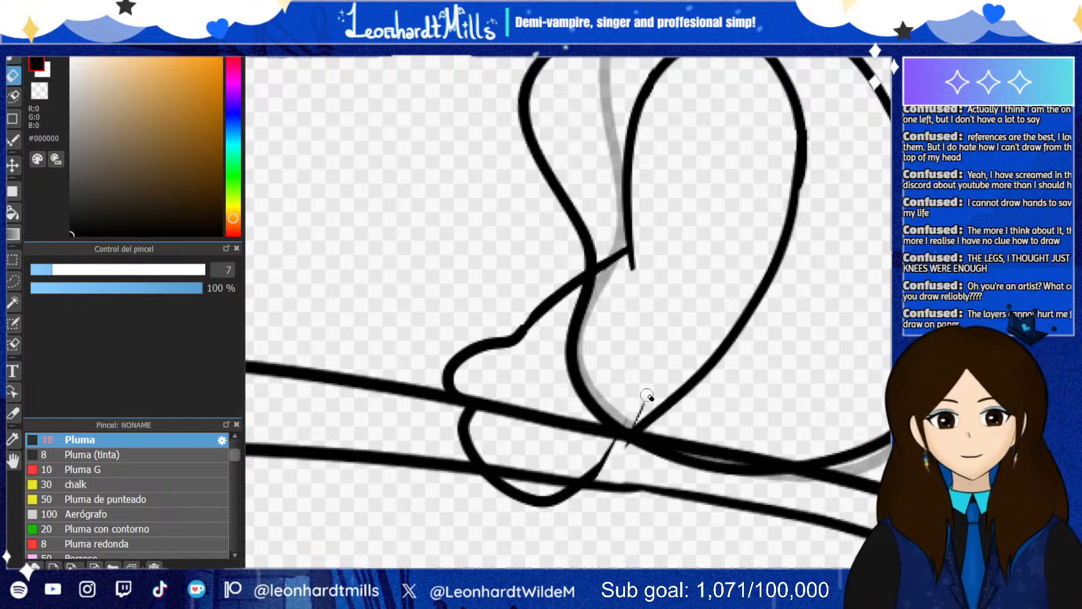
pyautogui.moveTo(596, 487); pyautogui.dragTo(599, 458)
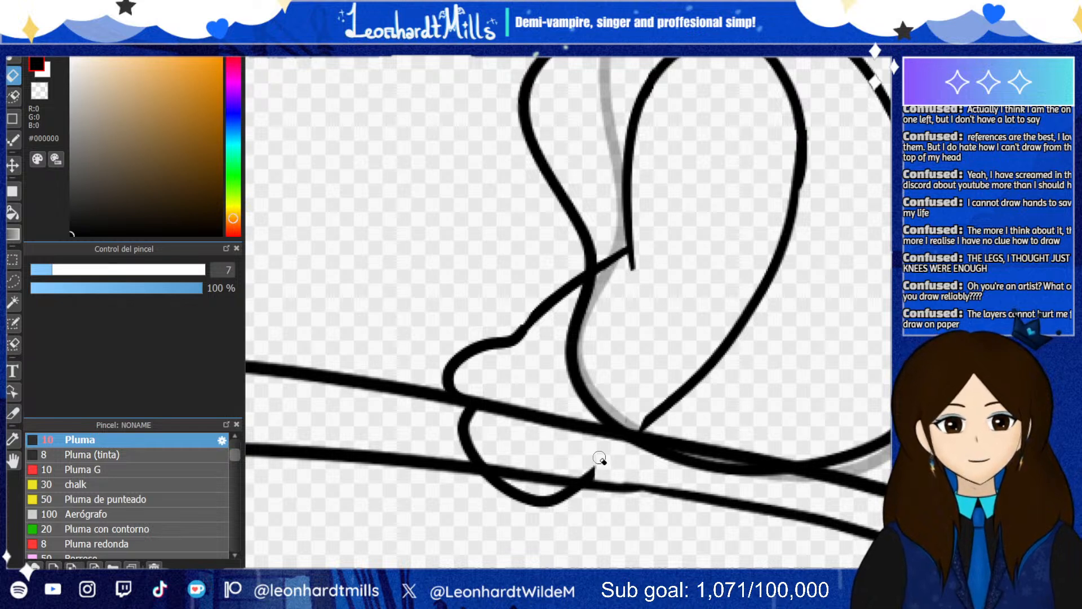
pyautogui.press('b')
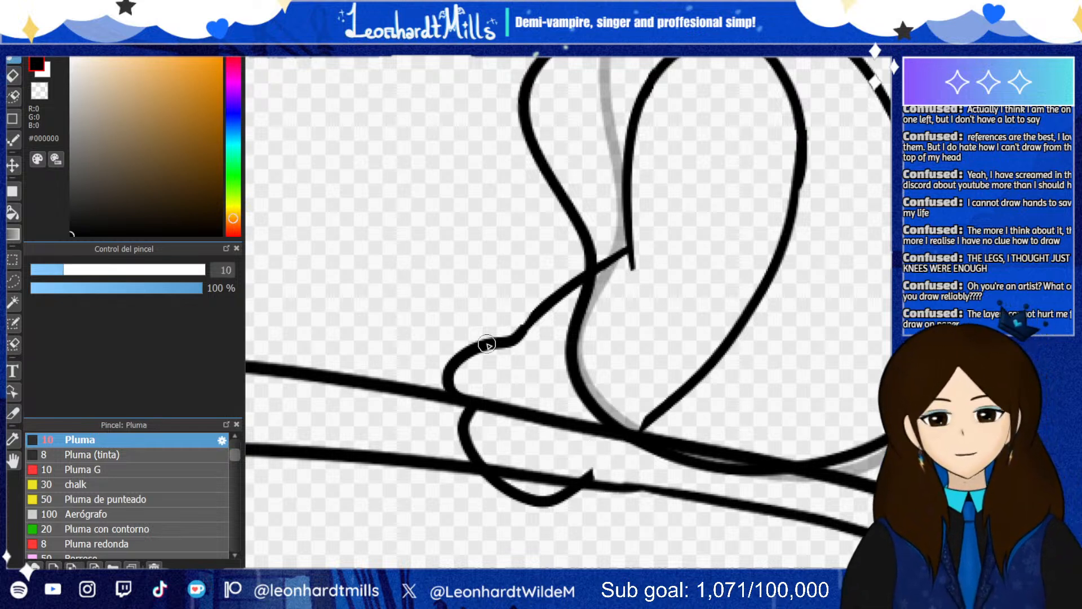
pyautogui.hotkey('ctrl', 'z')
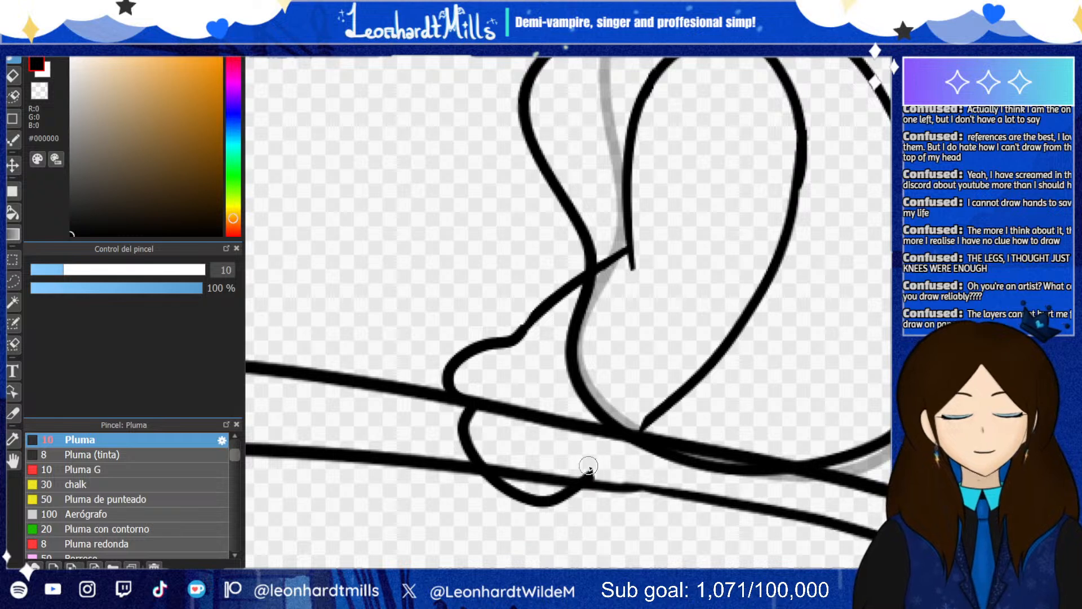
pyautogui.moveTo(587, 483); pyautogui.dragTo(654, 395)
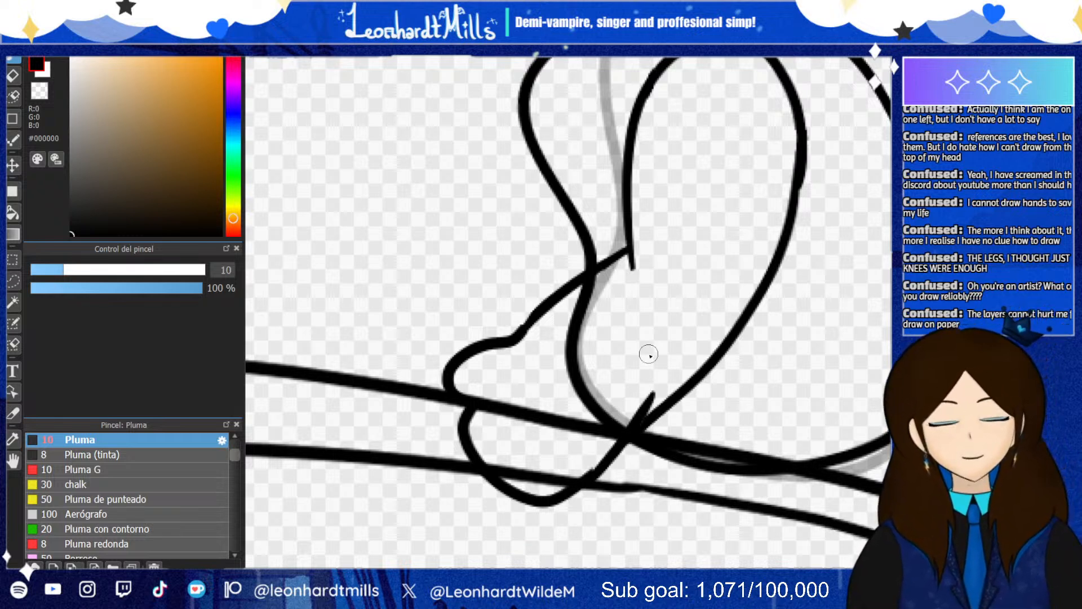
pyautogui.scroll(-4, 697, 277)
pyautogui.scroll(1, 712, 207)
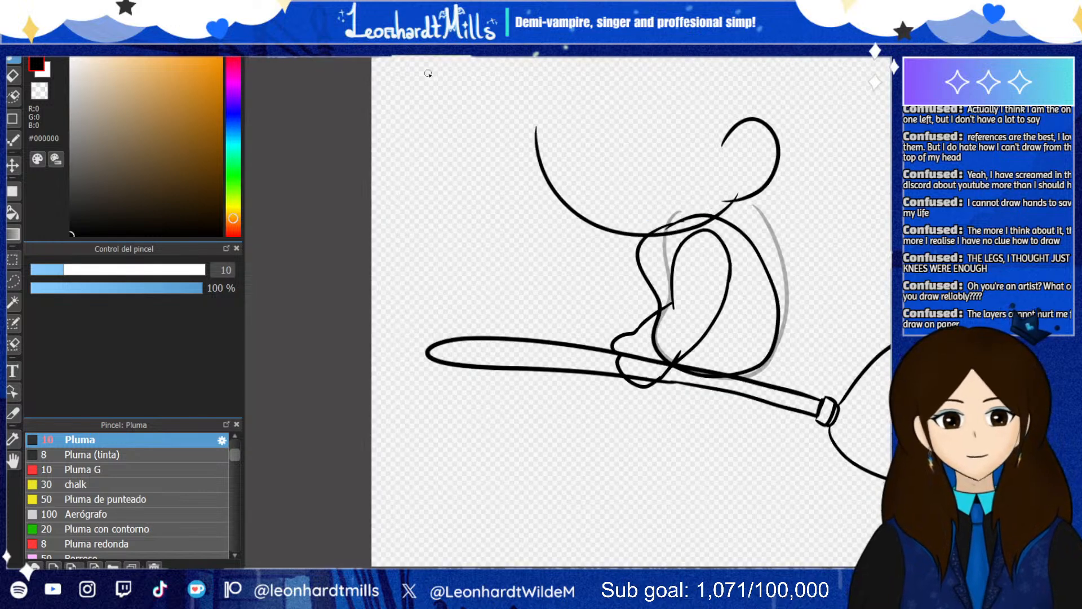
pyautogui.moveTo(416, 148); pyautogui.dragTo(454, 231)
pyautogui.moveTo(432, 186); pyautogui.dragTo(472, 249)
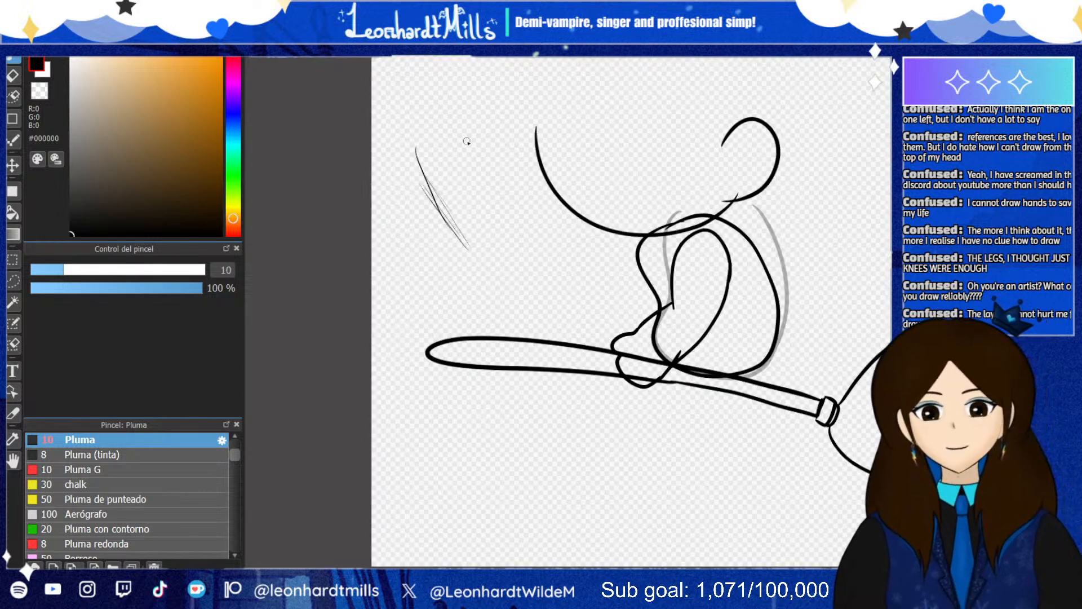
pyautogui.hotkey('ctrl', 'z')
pyautogui.hotkey('ctrl', 'z')
pyautogui.hotkey('ctrl', 'z')
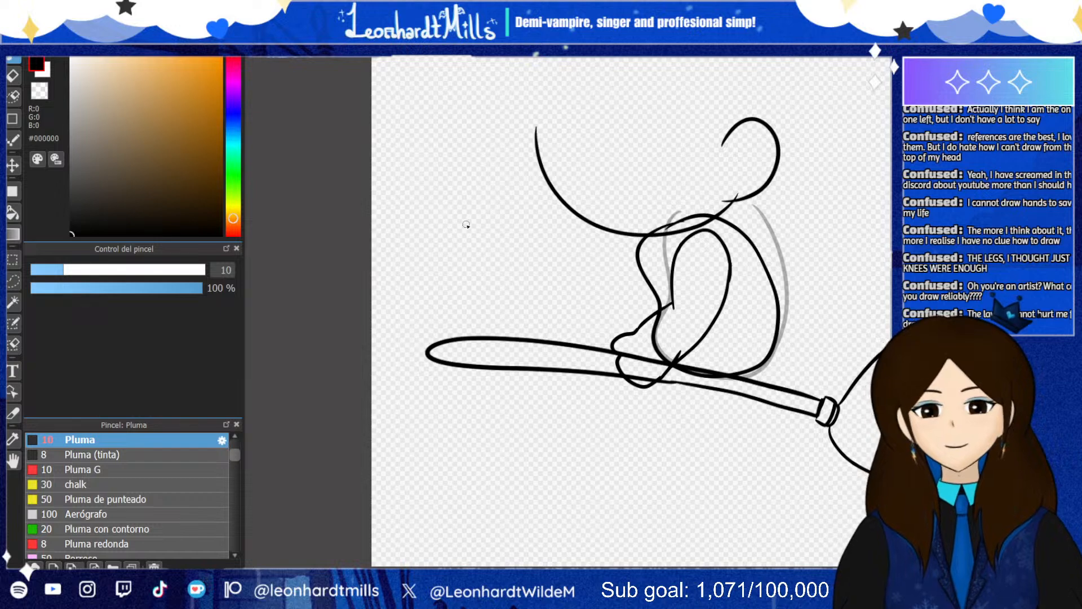
pyautogui.moveTo(407, 131); pyautogui.dragTo(459, 246)
pyautogui.moveTo(402, 164); pyautogui.dragTo(480, 264)
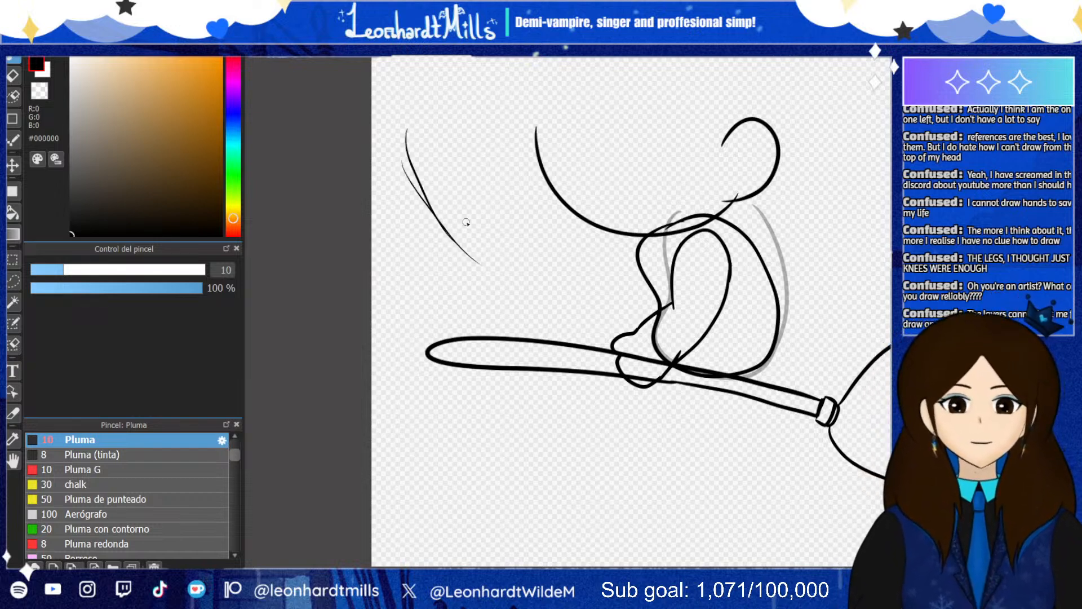
pyautogui.moveTo(441, 128); pyautogui.dragTo(587, 231)
pyautogui.moveTo(444, 169); pyautogui.dragTo(585, 233)
pyautogui.moveTo(458, 197); pyautogui.dragTo(597, 235)
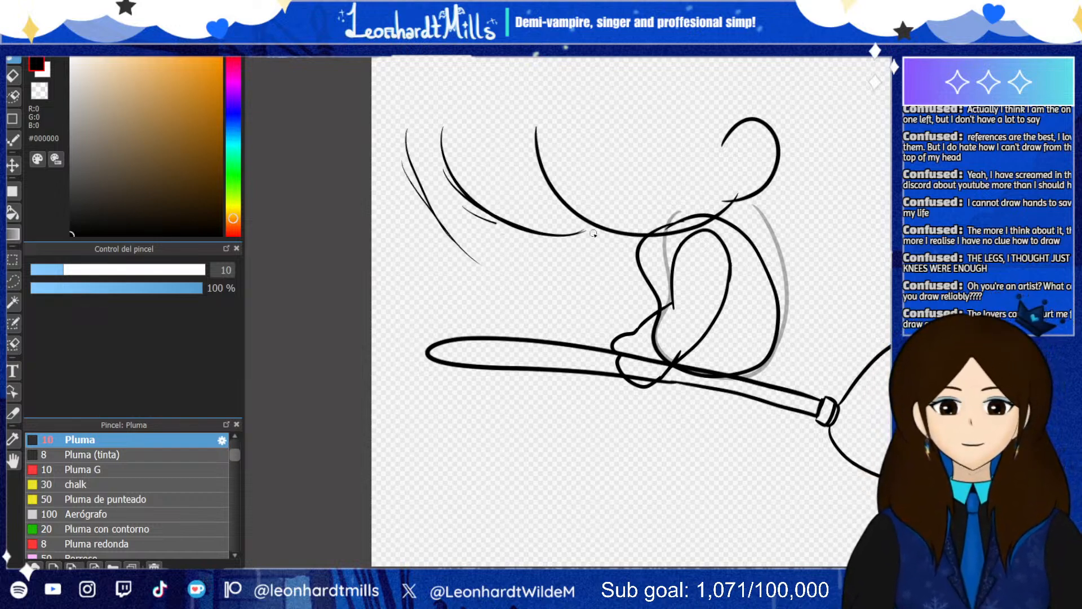
pyautogui.moveTo(496, 223); pyautogui.dragTo(599, 236)
pyautogui.moveTo(677, 225); pyautogui.dragTo(618, 90)
pyautogui.hotkey('ctrl', 'z')
pyautogui.hotkey('ctrl', 'z')
pyautogui.hotkey('ctrl', 'z')
pyautogui.hotkey('ctrl', 'z')
pyautogui.hotkey('ctrl', 'z')
pyautogui.hotkey('ctrl', 'z')
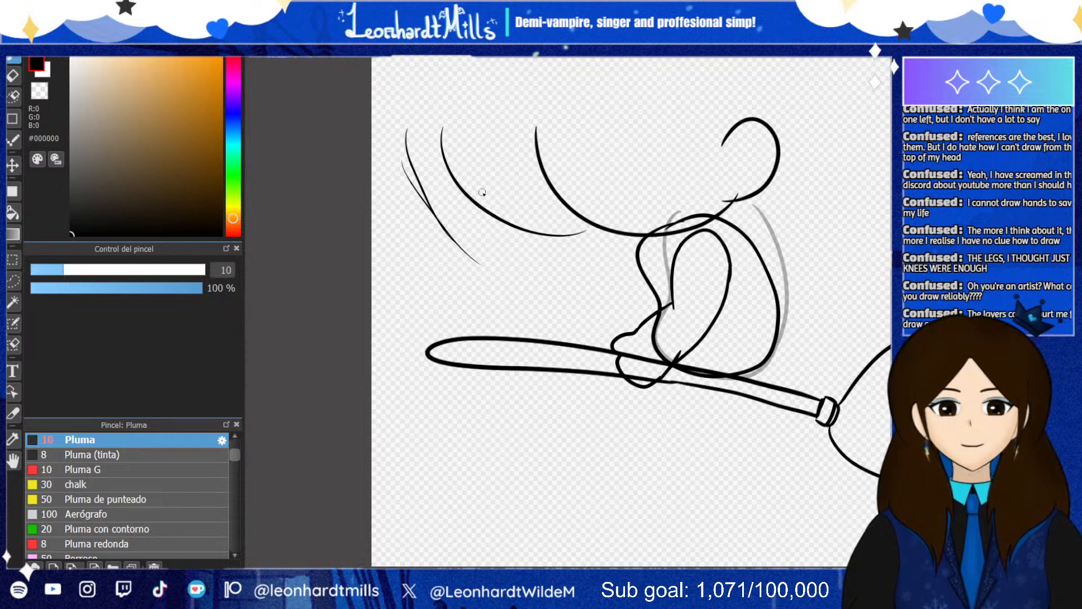
pyautogui.hotkey('ctrl', 'z')
# Draw the head as a large circle above the broomstick's front end, overlapping the long shoulder curve, with an arc along its forehead side
pyautogui.moveTo(462, 123)
pyautogui.mouseDown()
pyautogui.moveTo(503, 281)
pyautogui.moveTo(576, 106)
pyautogui.moveTo(468, 248)
pyautogui.mouseUp()
pyautogui.hotkey('ctrl', 'z')
pyautogui.moveTo(513, 101)
pyautogui.mouseDown()
pyautogui.moveTo(434, 215)
pyautogui.moveTo(505, 84)
pyautogui.moveTo(459, 122)
pyautogui.mouseUp()
pyautogui.hotkey('ctrl', 'z')
pyautogui.moveTo(520, 109)
pyautogui.mouseDown()
pyautogui.moveTo(420, 223)
pyautogui.moveTo(599, 245)
pyautogui.moveTo(581, 105)
pyautogui.moveTo(457, 187)
pyautogui.mouseUp()
pyautogui.moveTo(453, 135)
pyautogui.mouseDown()
pyautogui.moveTo(426, 236)
pyautogui.moveTo(472, 285)
pyautogui.mouseUp()
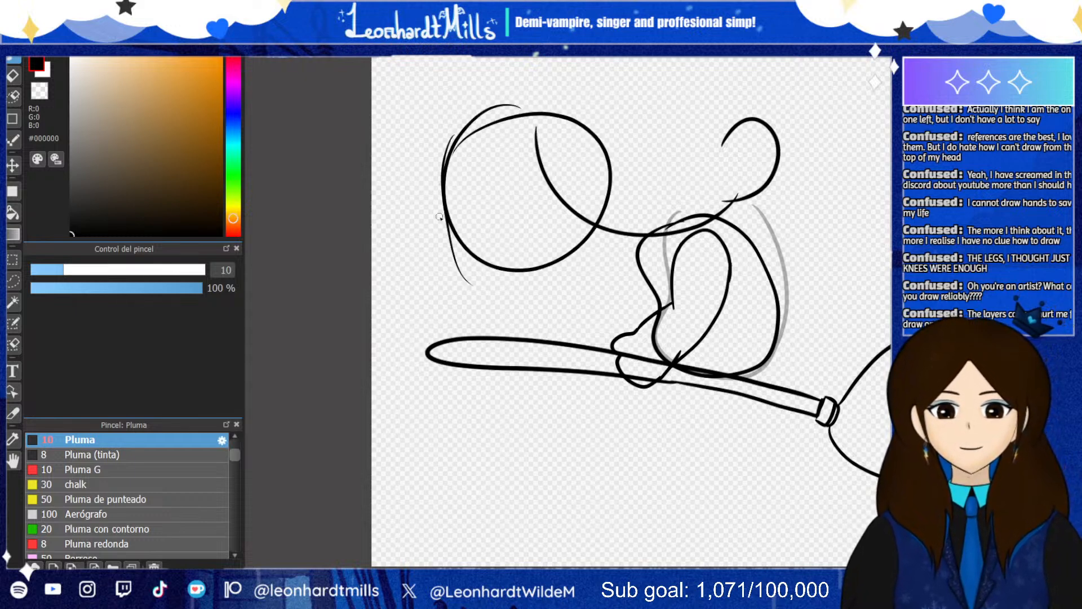
pyautogui.moveTo(440, 185); pyautogui.dragTo(493, 293)
pyautogui.moveTo(446, 235); pyautogui.dragTo(507, 304)
pyautogui.moveTo(453, 257); pyautogui.dragTo(518, 312)
pyautogui.moveTo(602, 148)
pyautogui.mouseDown()
pyautogui.moveTo(598, 197)
pyautogui.moveTo(546, 305)
pyautogui.mouseUp()
pyautogui.hotkey('ctrl', 'z')
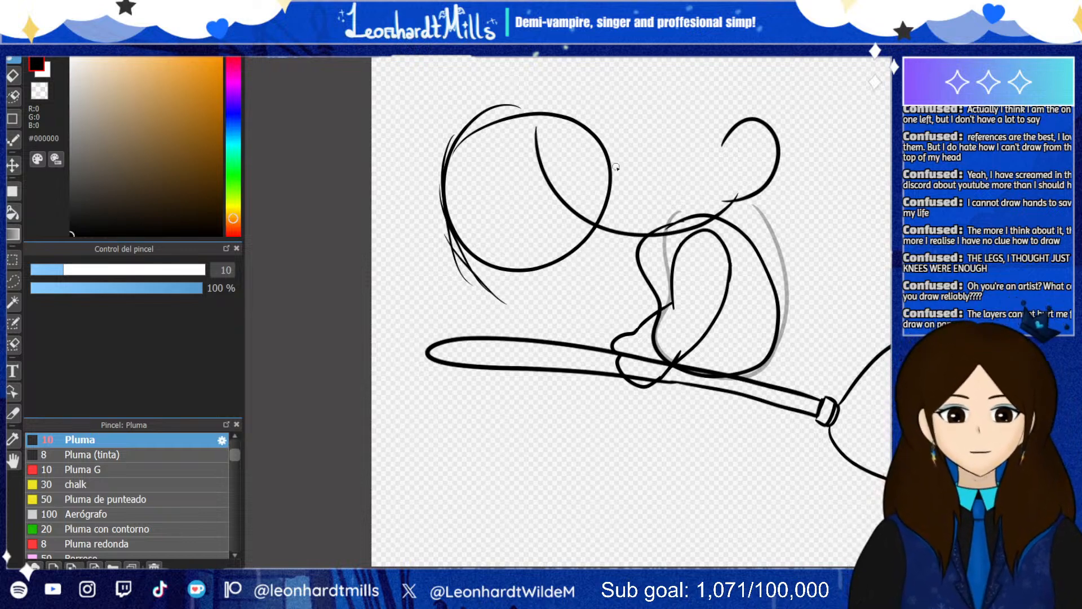
pyautogui.moveTo(607, 204); pyautogui.dragTo(545, 313)
pyautogui.moveTo(597, 233); pyautogui.dragTo(523, 307)
pyautogui.hotkey('ctrl', 'z')
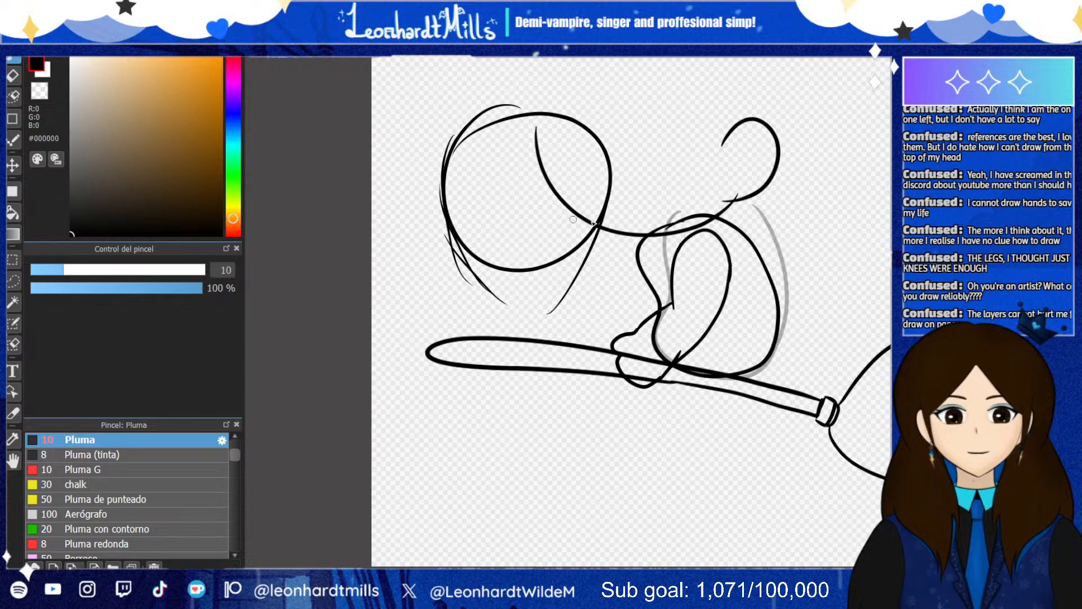
pyautogui.hotkey('ctrl', 'z')
pyautogui.moveTo(610, 168)
pyautogui.mouseDown()
pyautogui.moveTo(588, 302)
pyautogui.moveTo(531, 312)
pyautogui.mouseUp()
pyautogui.hotkey('ctrl', 'z')
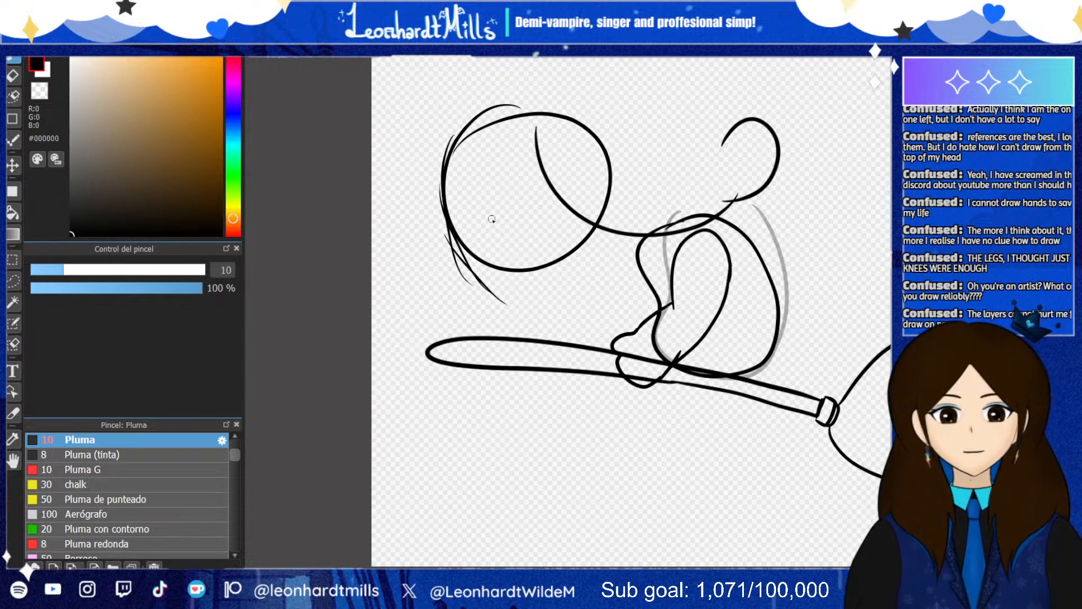
pyautogui.hotkey('ctrl', 'z')
pyautogui.hotkey('ctrl', 'z')
pyautogui.hotkey('ctrl', 'z')
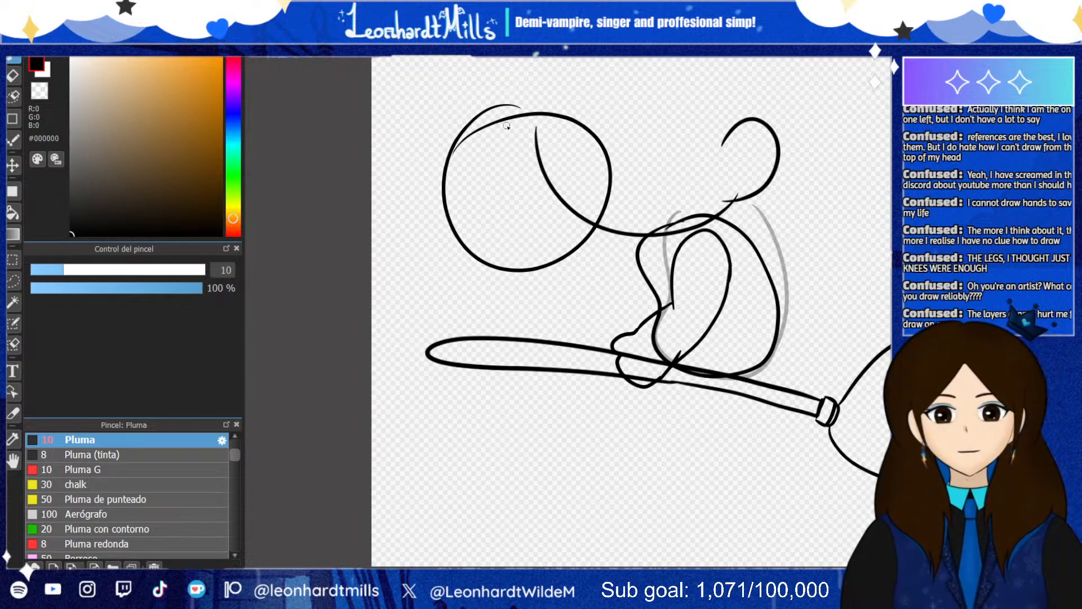
# Draw a slightly curved vertical face guideline from the top of the head circle down to the broomstick
pyautogui.moveTo(507, 125); pyautogui.dragTo(516, 337)
pyautogui.moveTo(443, 190)
pyautogui.mouseDown()
pyautogui.moveTo(454, 290)
pyautogui.moveTo(455, 276)
pyautogui.moveTo(483, 337)
pyautogui.mouseUp()
pyautogui.moveTo(447, 286); pyautogui.dragTo(510, 343)
pyautogui.moveTo(445, 285); pyautogui.dragTo(489, 333)
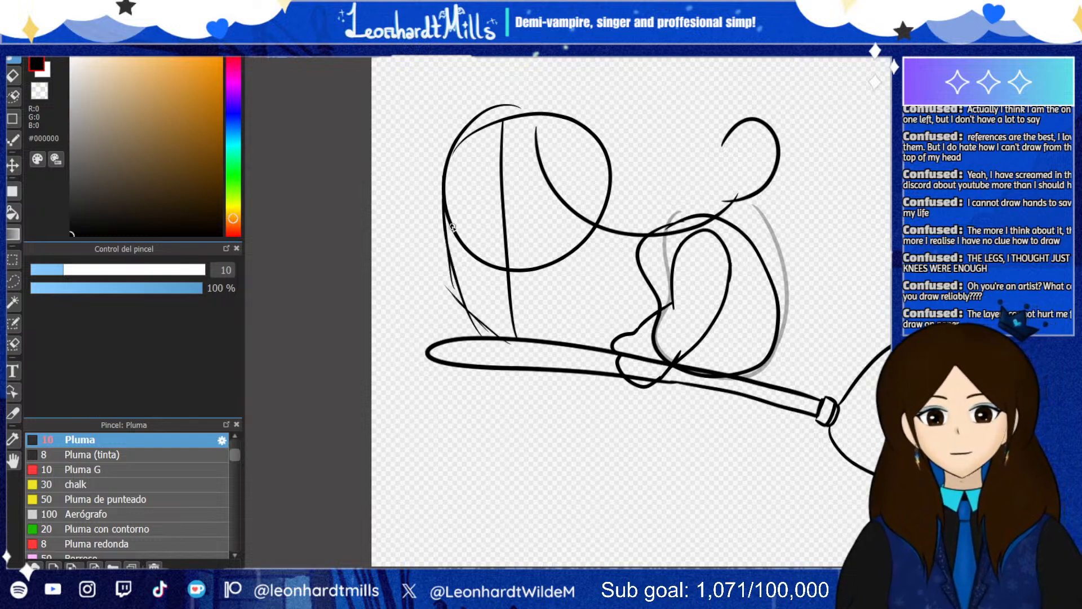
pyautogui.moveTo(450, 228)
pyautogui.mouseDown()
pyautogui.moveTo(473, 324)
pyautogui.moveTo(527, 346)
pyautogui.mouseUp()
pyautogui.hotkey('ctrl', 'z')
pyautogui.moveTo(441, 210)
pyautogui.mouseDown()
pyautogui.moveTo(452, 297)
pyautogui.moveTo(540, 362)
pyautogui.mouseUp()
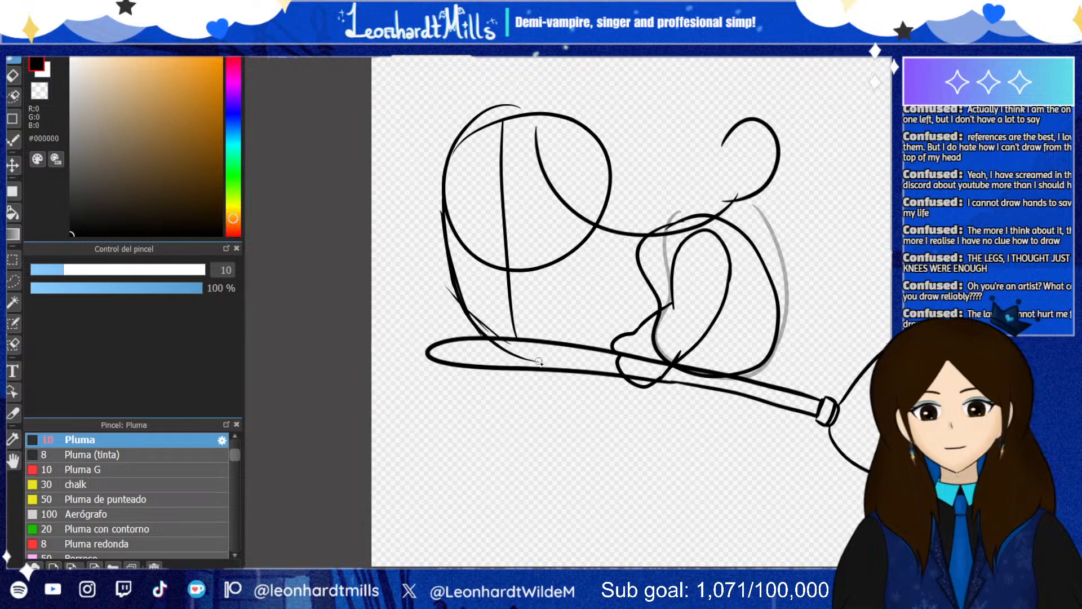
pyautogui.hotkey('ctrl', 'z')
pyautogui.moveTo(445, 207)
pyautogui.mouseDown()
pyautogui.moveTo(544, 340)
pyautogui.moveTo(604, 255)
pyautogui.moveTo(608, 199)
pyautogui.mouseUp()
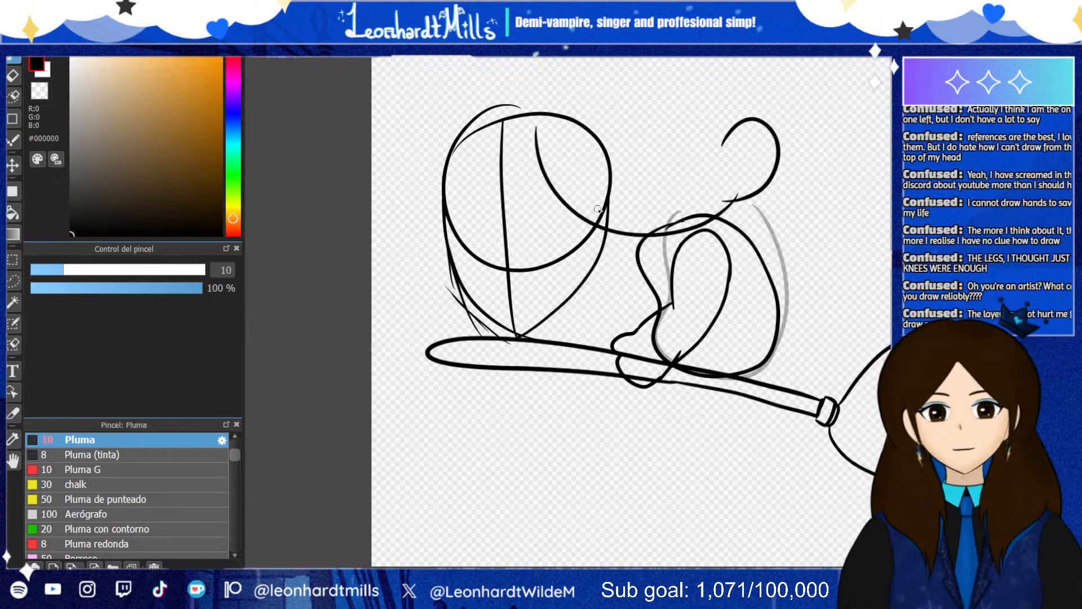
pyautogui.hotkey('ctrl', 'z')
pyautogui.hotkey('ctrl', 'z')
pyautogui.hotkey('ctrl', 'z')
pyautogui.hotkey('ctrl', 'z')
pyautogui.hotkey('ctrl', 'z')
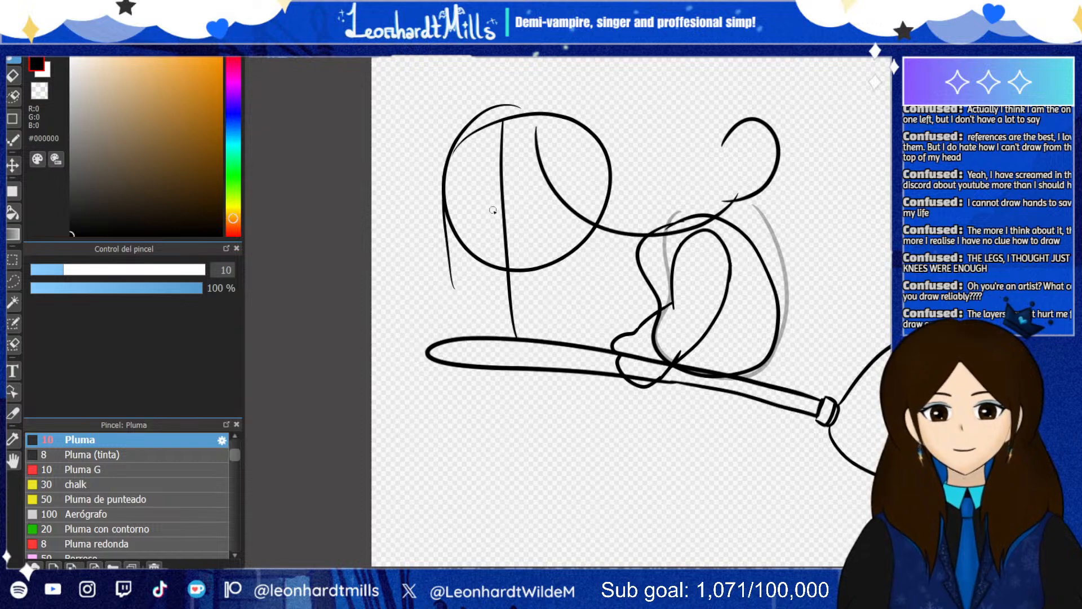
# Draw both jaw lines from the sides of the head circle to a pointed chin at the guideline's lower end, and retrace them
pyautogui.moveTo(437, 193); pyautogui.dragTo(517, 337)
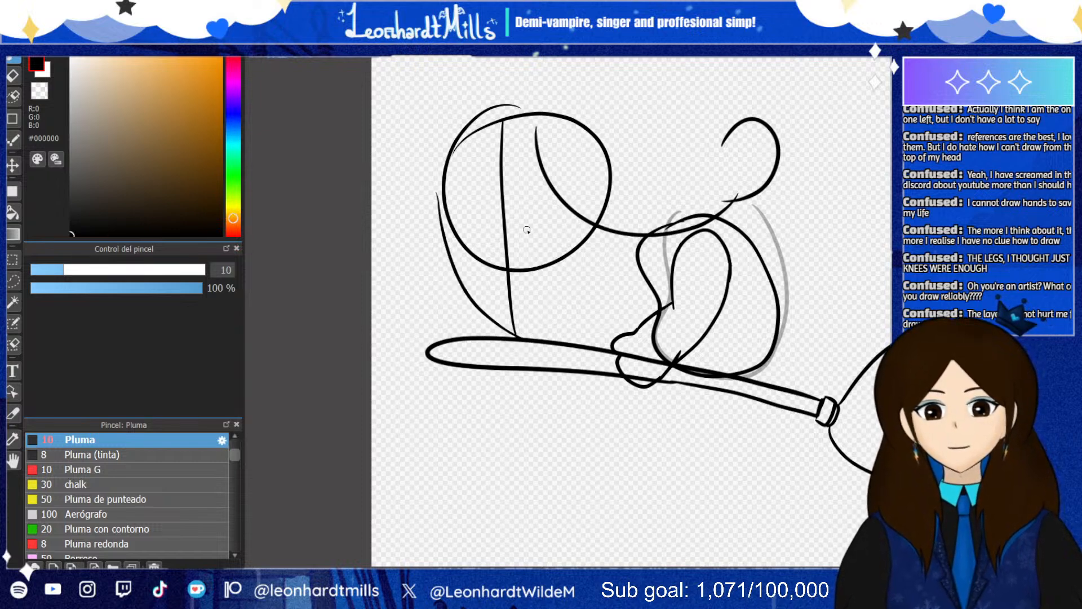
pyautogui.moveTo(607, 181)
pyautogui.mouseDown()
pyautogui.moveTo(577, 304)
pyautogui.moveTo(520, 337)
pyautogui.mouseUp()
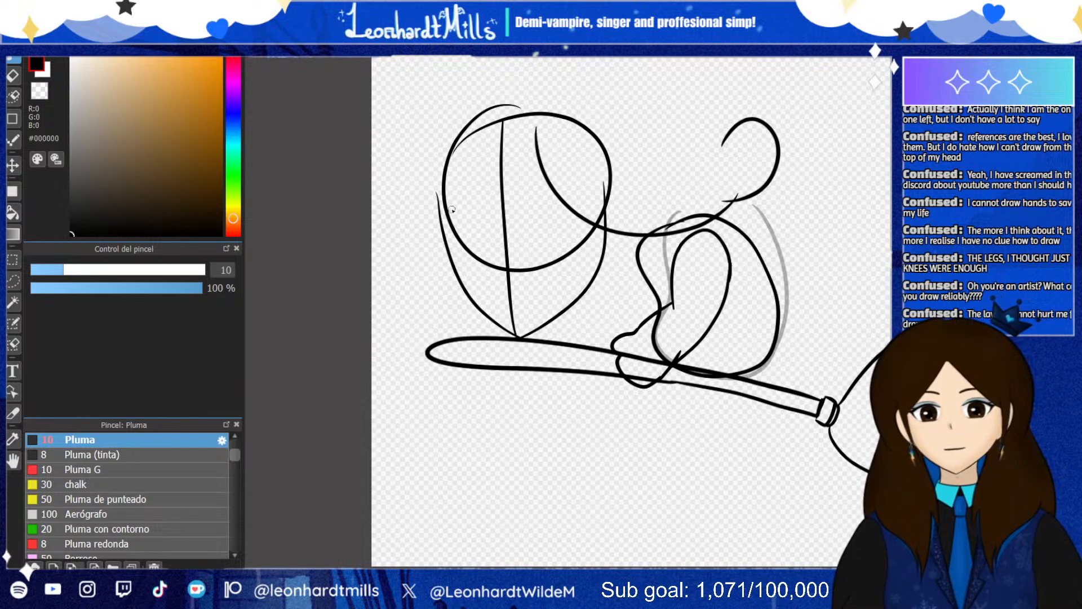
pyautogui.moveTo(439, 204); pyautogui.dragTo(515, 335)
pyautogui.moveTo(606, 189); pyautogui.dragTo(514, 334)
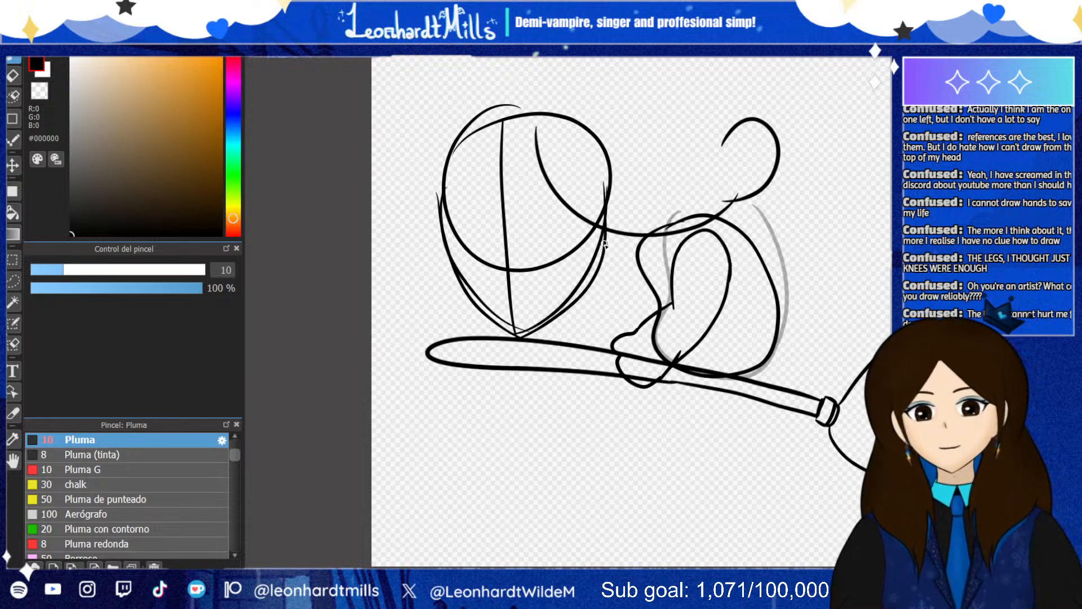
# Draw a rounded ear on the side of the head and move the head and arm sketch up so the head clears the shoulder curve
pyautogui.moveTo(585, 203)
pyautogui.mouseDown()
pyautogui.moveTo(601, 188)
pyautogui.moveTo(633, 237)
pyautogui.moveTo(562, 280)
pyautogui.mouseUp()
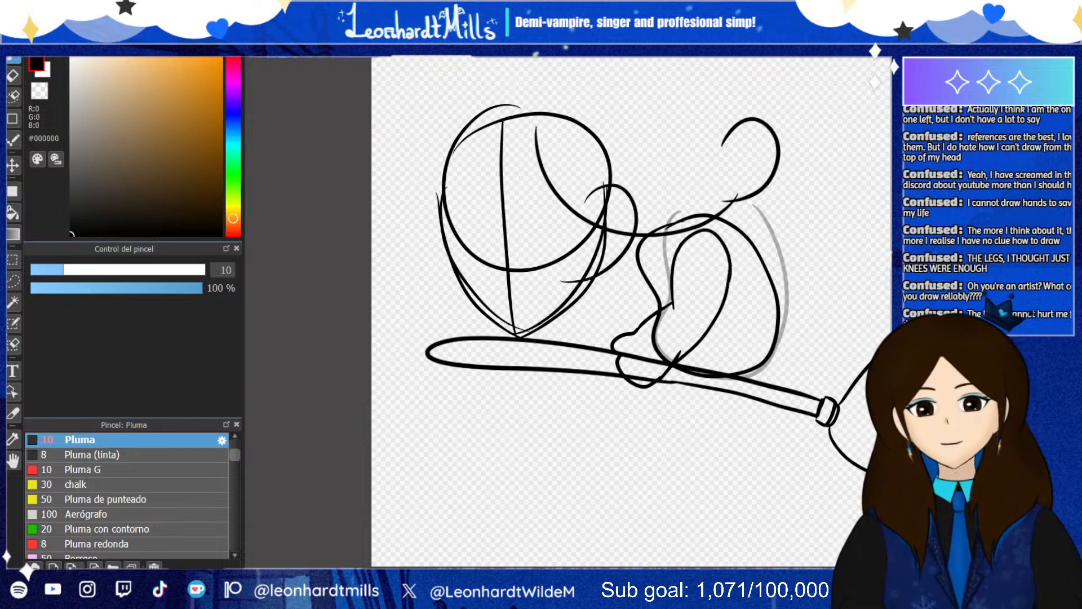
pyautogui.click(13, 165)
pyautogui.moveTo(649, 213)
pyautogui.mouseDown()
pyautogui.moveTo(830, 201)
pyautogui.moveTo(846, 180)
pyautogui.moveTo(828, 169)
pyautogui.moveTo(750, 287)
pyautogui.moveTo(502, 478)
pyautogui.moveTo(541, 453)
pyautogui.mouseUp()
pyautogui.scroll(-3, 624, 317)
pyautogui.scroll(1, 633, 389)
pyautogui.moveTo(606, 363)
pyautogui.mouseDown()
pyautogui.moveTo(670, 126)
pyautogui.moveTo(687, 148)
pyautogui.mouseUp()
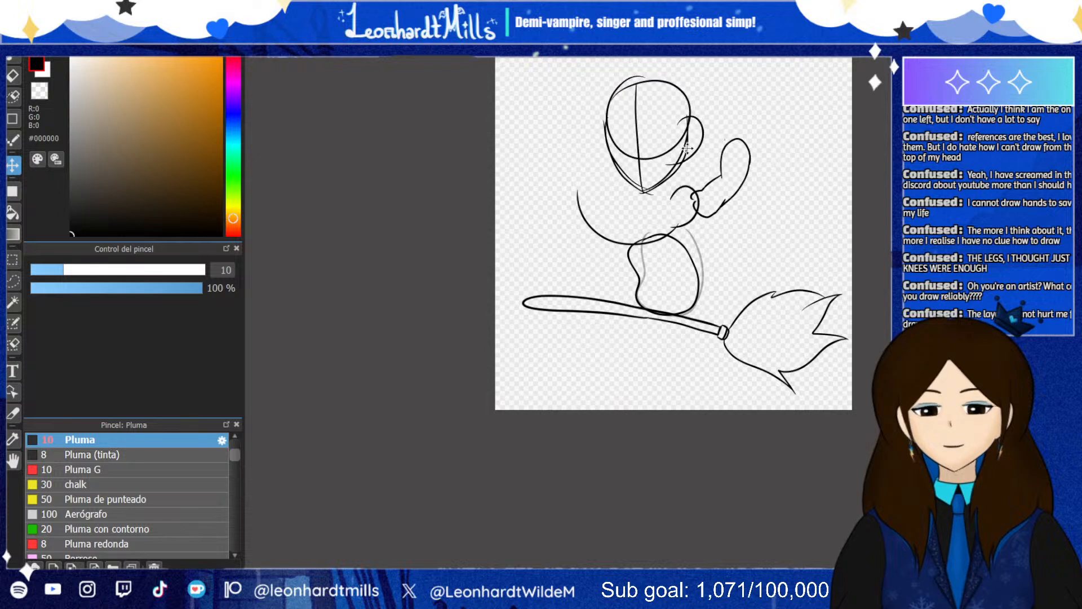
pyautogui.scroll(-2, 687, 148)
pyautogui.scroll(4, 684, 137)
pyautogui.scroll(-2, 640, 174)
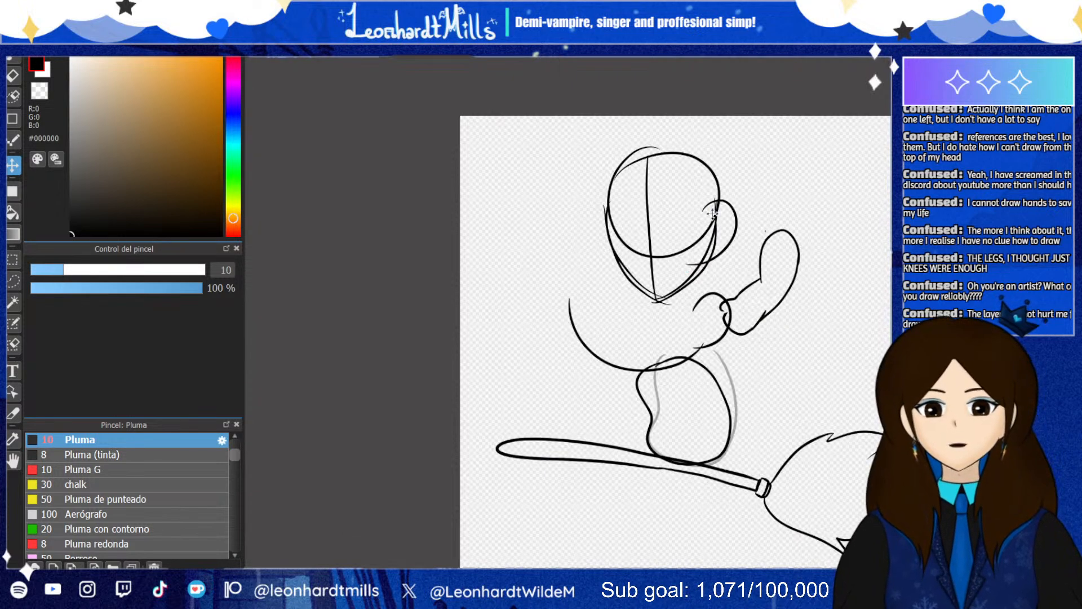
pyautogui.scroll(2, 713, 213)
# Draw a fringe line from the face guideline to the cheek and a pointed outer hair lock beside the forehead
pyautogui.press('b')
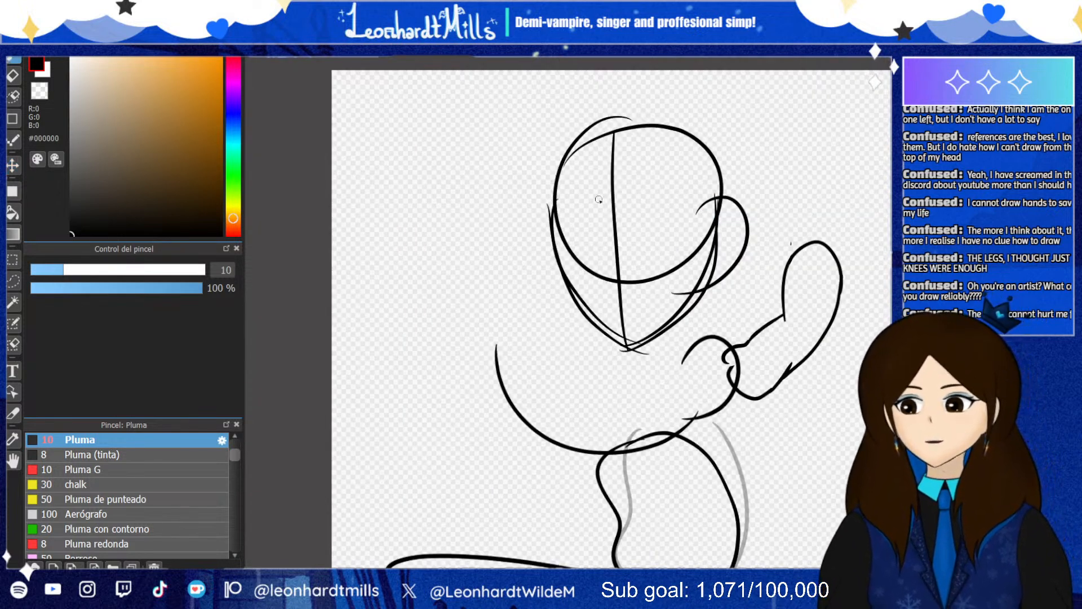
pyautogui.moveTo(612, 176); pyautogui.dragTo(544, 272)
pyautogui.moveTo(568, 133)
pyautogui.mouseDown()
pyautogui.moveTo(542, 267)
pyautogui.moveTo(538, 296)
pyautogui.mouseUp()
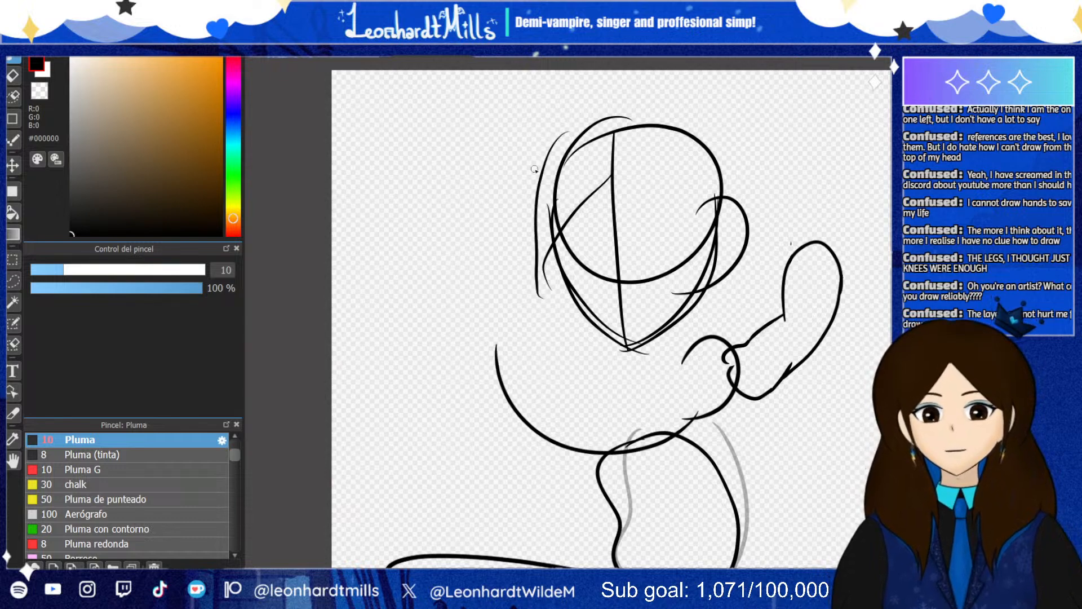
pyautogui.hotkey('ctrl', 'z')
pyautogui.moveTo(569, 135)
pyautogui.mouseDown()
pyautogui.moveTo(514, 275)
pyautogui.moveTo(500, 278)
pyautogui.moveTo(539, 252)
pyautogui.moveTo(557, 301)
pyautogui.mouseUp()
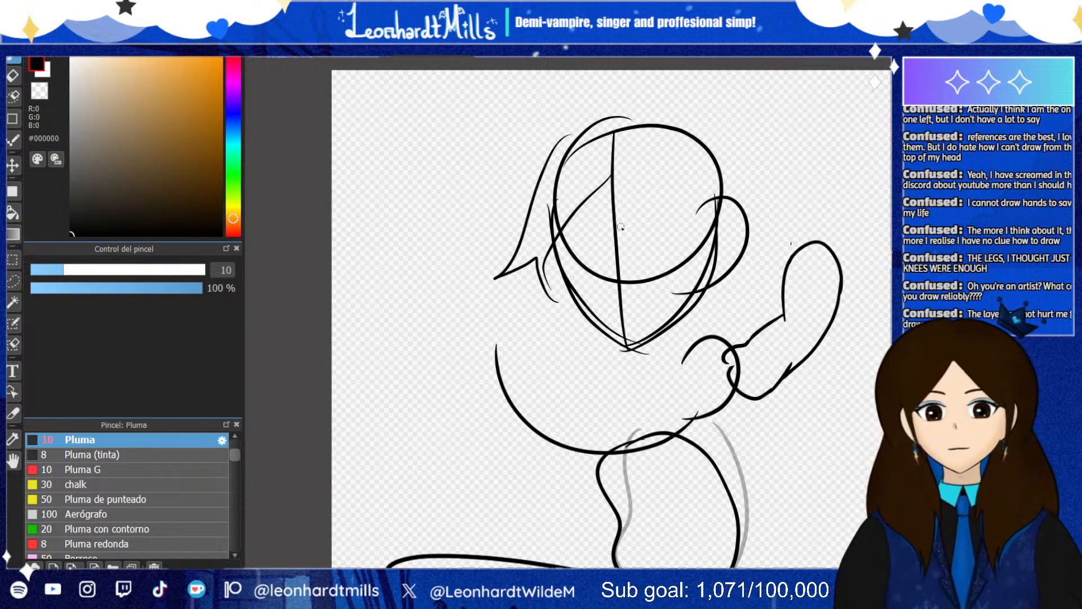
# Try to outline the hair over the crown and down behind the ear with a pointed flick, keeping only the front lock
pyautogui.moveTo(593, 116); pyautogui.dragTo(733, 148)
pyautogui.hotkey('ctrl', 'z')
pyautogui.moveTo(580, 135)
pyautogui.mouseDown()
pyautogui.moveTo(742, 119)
pyautogui.moveTo(773, 197)
pyautogui.moveTo(796, 209)
pyautogui.moveTo(731, 305)
pyautogui.mouseUp()
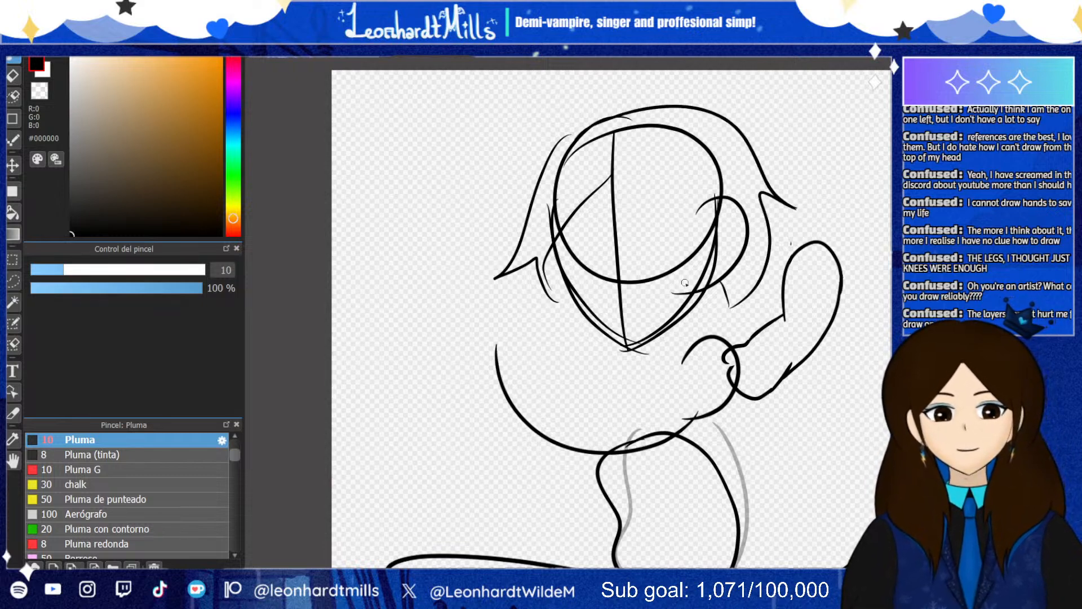
pyautogui.hotkey('ctrl', 'z')
pyautogui.hotkey('ctrl', 'z')
pyautogui.hotkey('ctrl', 'z')
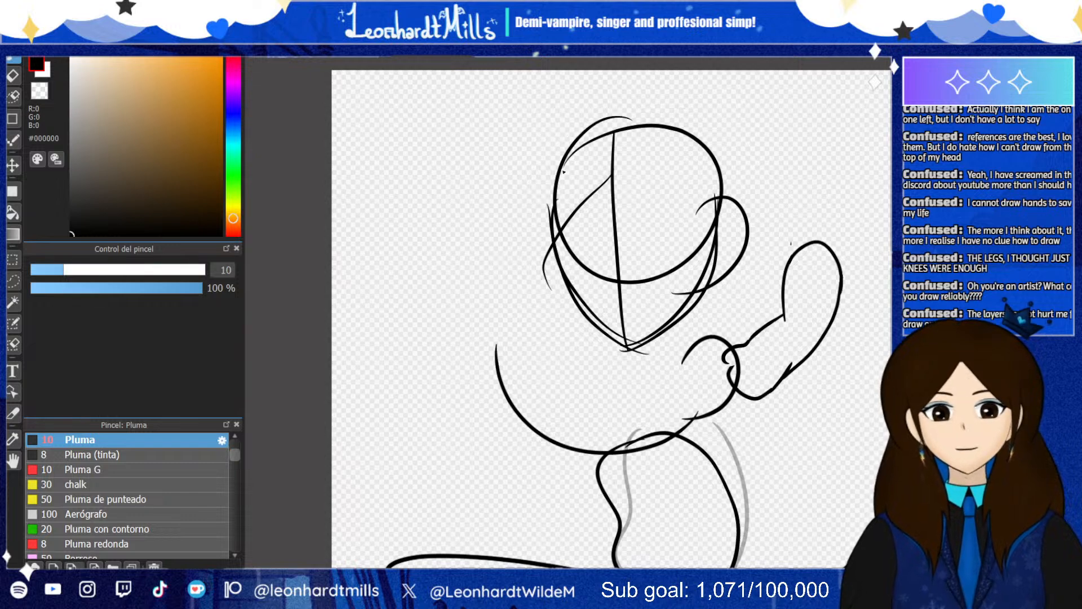
pyautogui.hotkey('ctrl', 'y')
# Redraw the hair outline from the front lock over the crown to a pointed flick, curving past the ear to the jaw
pyautogui.moveTo(563, 136); pyautogui.dragTo(671, 102)
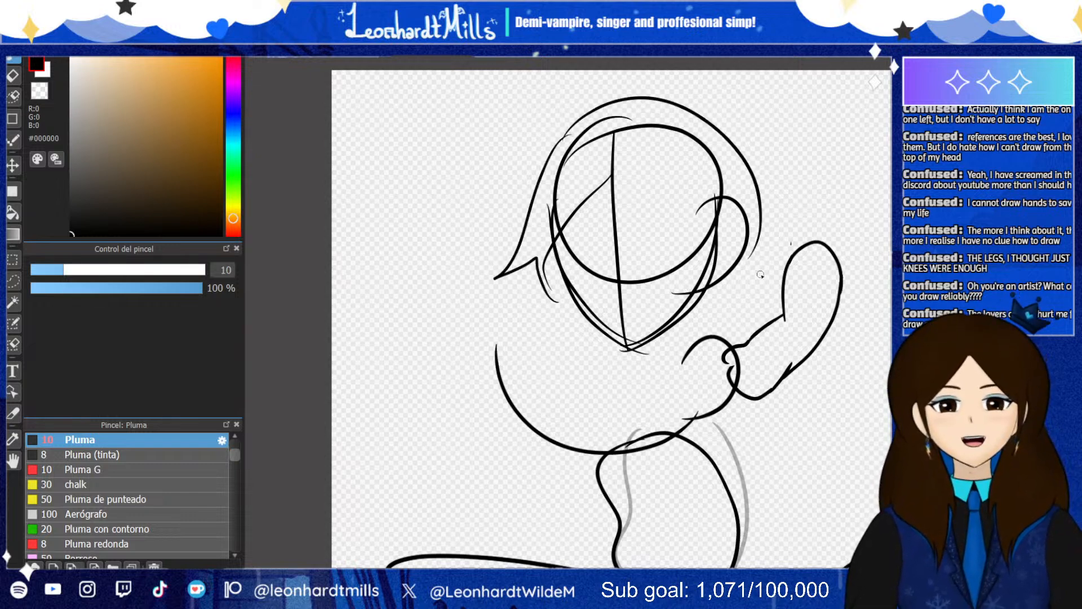
pyautogui.hotkey('ctrl', 'z')
pyautogui.moveTo(576, 135)
pyautogui.mouseDown()
pyautogui.moveTo(685, 101)
pyautogui.moveTo(728, 176)
pyautogui.mouseUp()
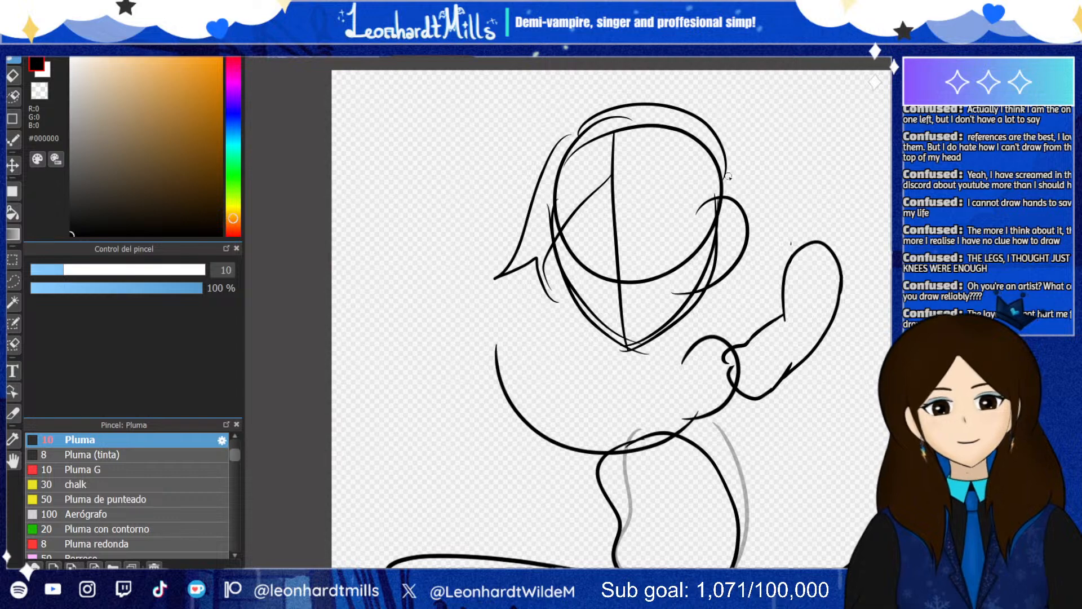
pyautogui.hotkey('ctrl', 'z')
pyautogui.hotkey('ctrl', 'z')
pyautogui.moveTo(564, 137)
pyautogui.mouseDown()
pyautogui.moveTo(731, 117)
pyautogui.moveTo(767, 231)
pyautogui.moveTo(756, 264)
pyautogui.mouseUp()
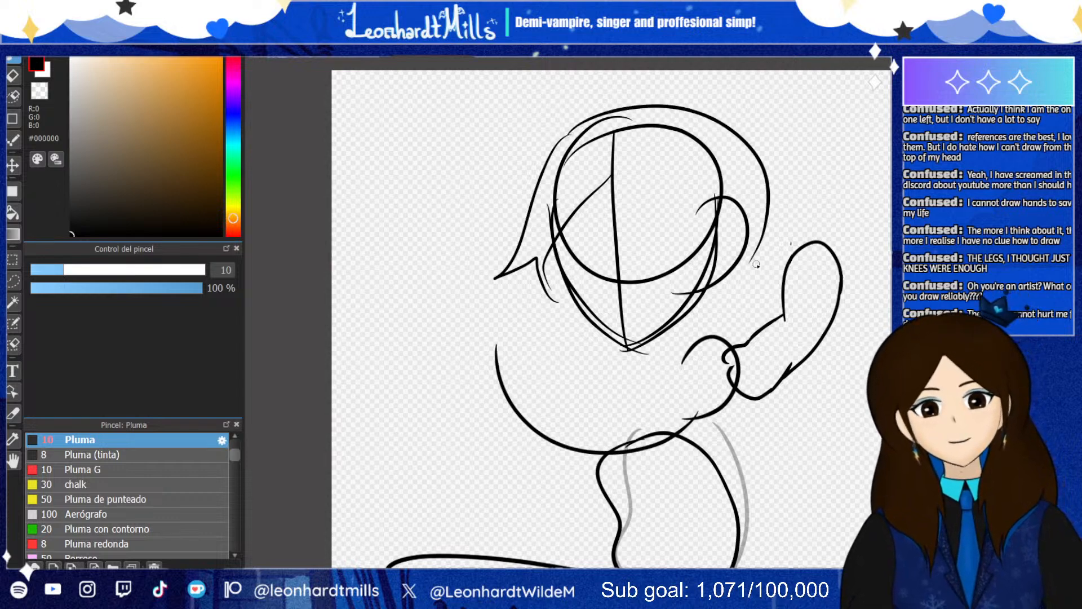
pyautogui.hotkey('ctrl', 'z')
pyautogui.moveTo(566, 138)
pyautogui.mouseDown()
pyautogui.moveTo(659, 96)
pyautogui.moveTo(772, 184)
pyautogui.moveTo(759, 256)
pyautogui.moveTo(721, 299)
pyautogui.moveTo(682, 314)
pyautogui.mouseUp()
# Draw short neck lines below the jaw and doubled sloping shoulder lines out to both sides of the long shoulder curve
pyautogui.moveTo(605, 331); pyautogui.dragTo(606, 372)
pyautogui.moveTo(664, 328); pyautogui.dragTo(668, 364)
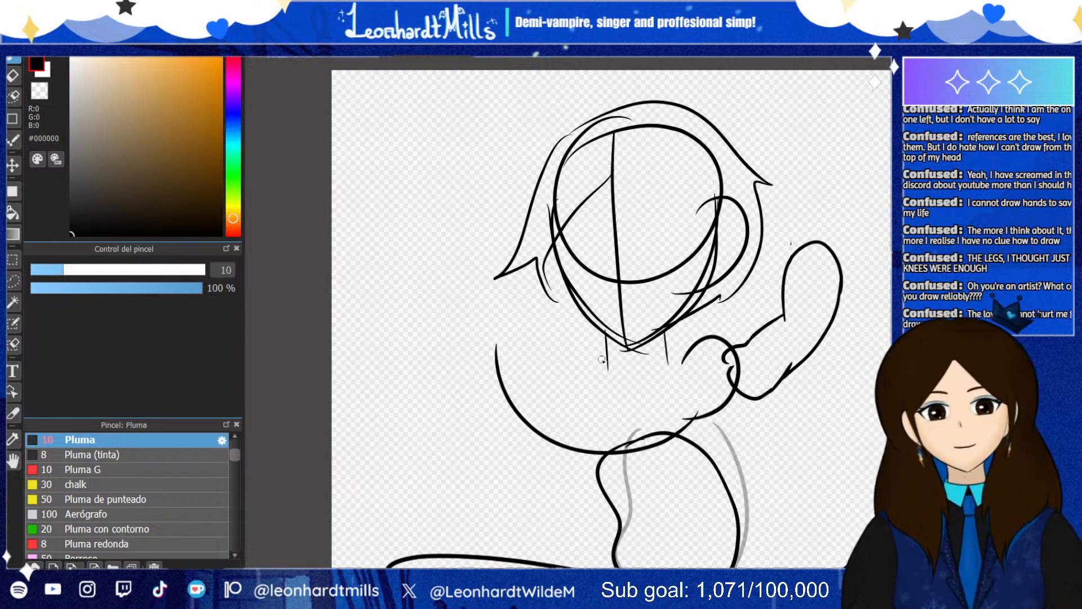
pyautogui.moveTo(601, 335); pyautogui.dragTo(602, 375)
pyautogui.moveTo(659, 333)
pyautogui.mouseDown()
pyautogui.moveTo(669, 363)
pyautogui.moveTo(495, 405)
pyautogui.mouseUp()
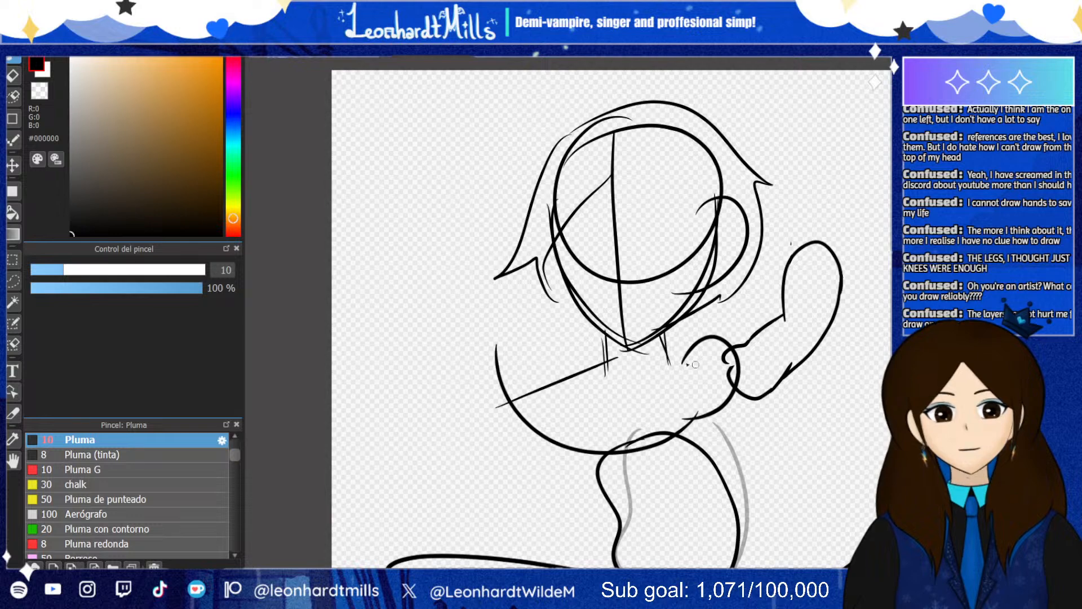
pyautogui.moveTo(664, 361); pyautogui.dragTo(760, 398)
pyautogui.moveTo(620, 351)
pyautogui.mouseDown()
pyautogui.moveTo(463, 407)
pyautogui.moveTo(732, 385)
pyautogui.moveTo(786, 402)
pyautogui.mouseUp()
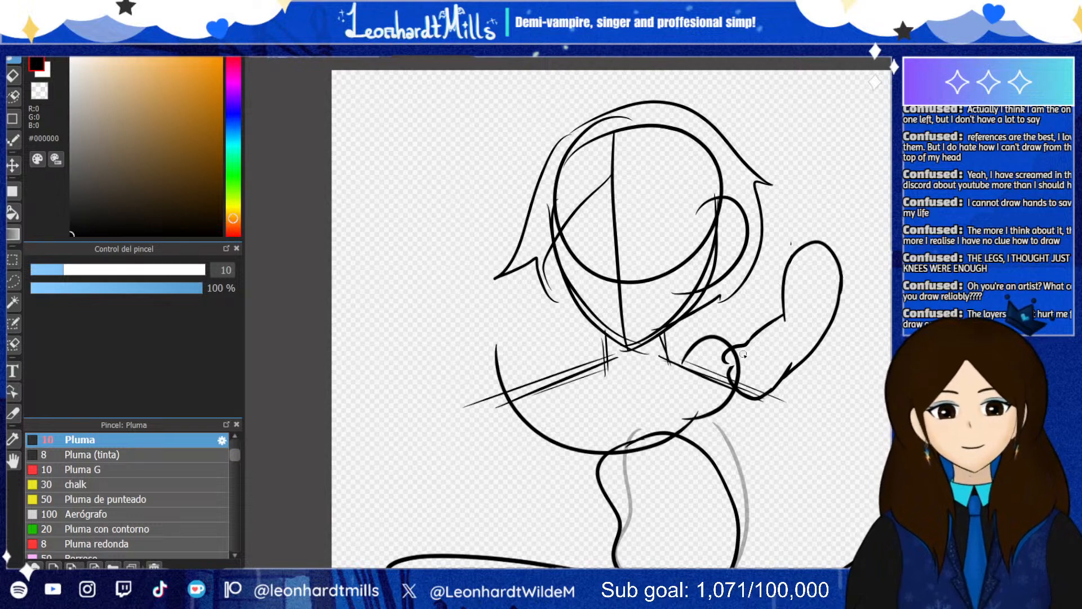
# Shift the head and arm sketch left so the raised hand overlaps the small shoulder circle
pyautogui.scroll(-2, 737, 177)
pyautogui.scroll(1, 665, 256)
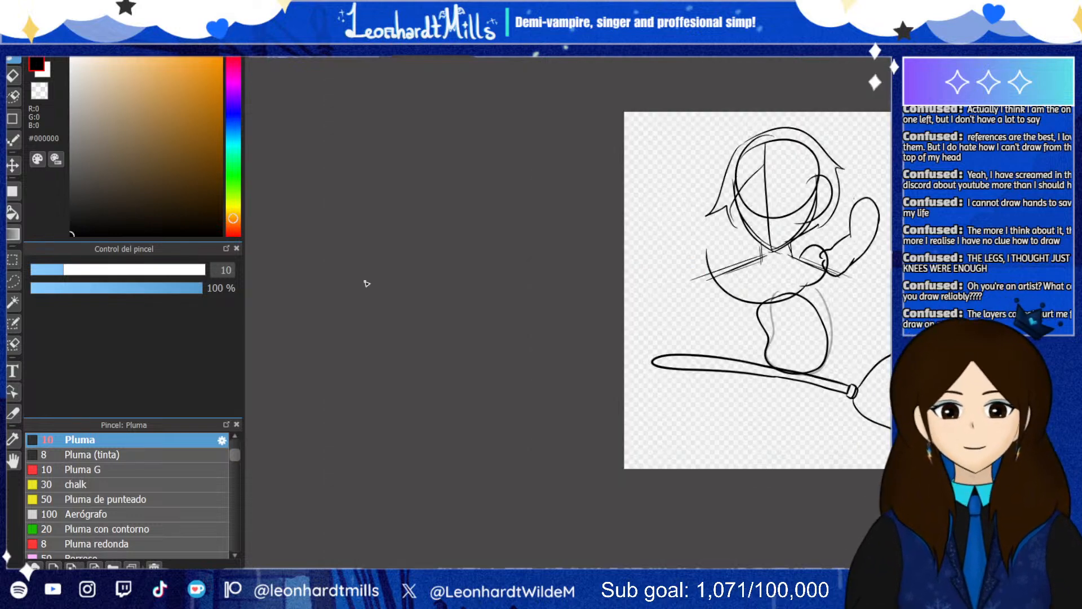
pyautogui.click(13, 165)
pyautogui.moveTo(747, 230); pyautogui.dragTo(716, 221)
pyautogui.scroll(2, 716, 222)
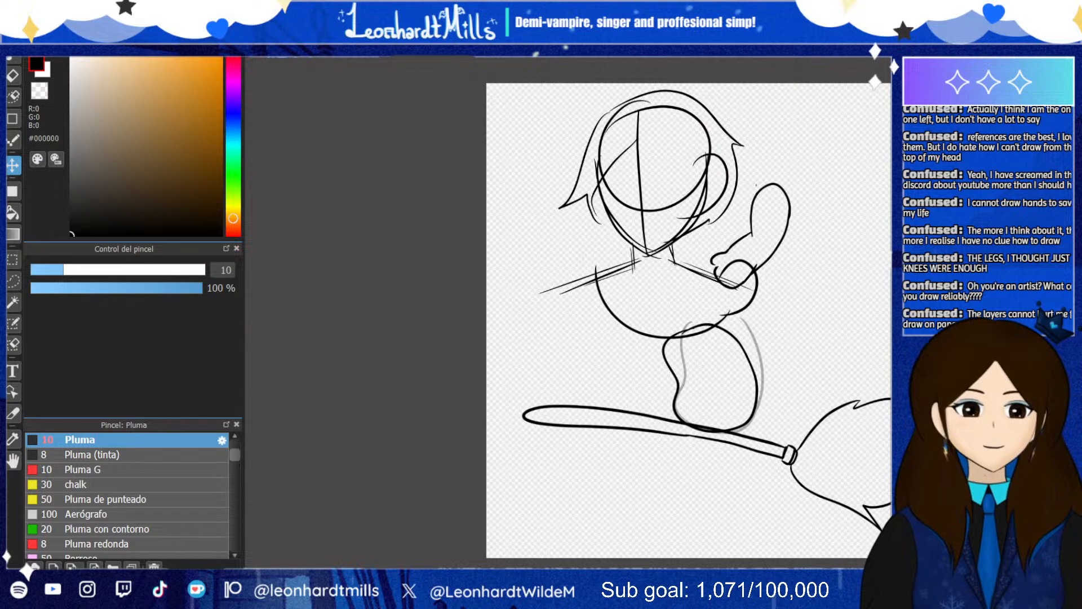
pyautogui.hotkey('ctrl', '0')
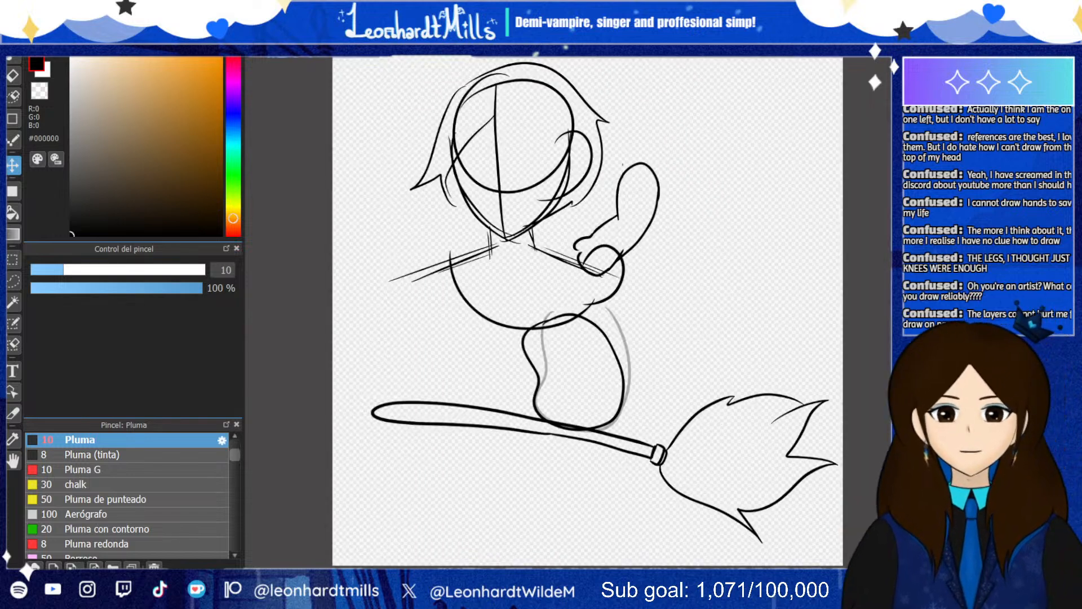
# Undo the head, face, ear, hair, neck and shoulder-line strokes and the moves that took the arm off the broomstick
pyautogui.hotkey('ctrl', 'z')
pyautogui.hotkey('ctrl', 'z')
pyautogui.hotkey('ctrl', 'z')
pyautogui.hotkey('ctrl', 'z')
pyautogui.hotkey('ctrl', 'z')
pyautogui.hotkey('ctrl', 'z')
pyautogui.hotkey('ctrl', 'z')
pyautogui.hotkey('ctrl', 'z')
pyautogui.hotkey('ctrl', 'z')
pyautogui.hotkey('ctrl', 'z')
pyautogui.hotkey('ctrl', 'z')
pyautogui.hotkey('ctrl', 'z')
pyautogui.hotkey('ctrl', 'z')
pyautogui.hotkey('ctrl', 'z')
pyautogui.hotkey('ctrl', 'z')
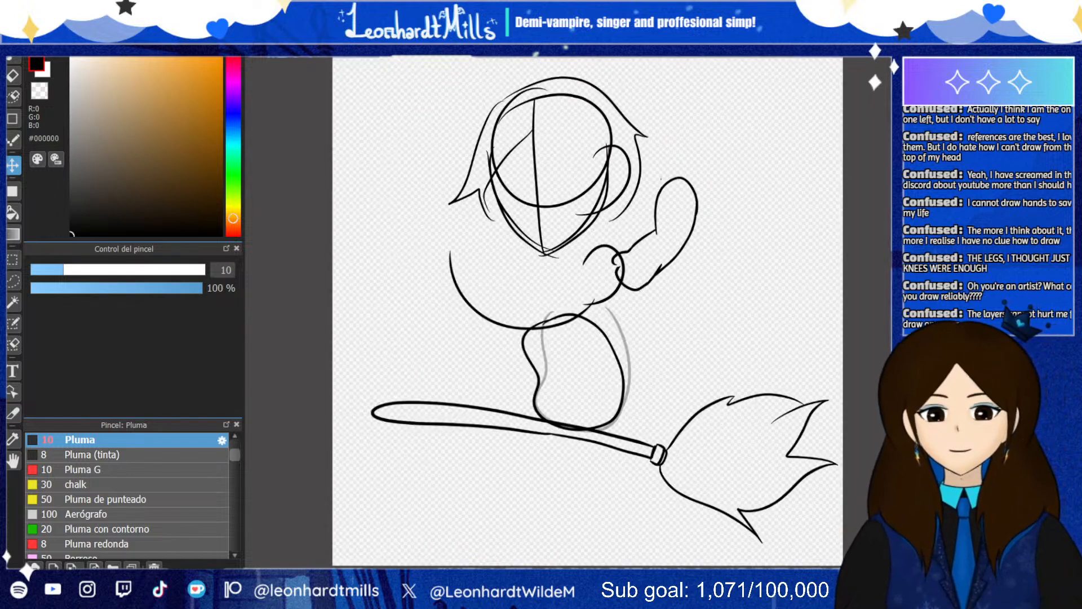
pyautogui.hotkey('ctrl', 'z')
pyautogui.hotkey('ctrl', 'z')
pyautogui.hotkey('ctrl', 'z')
pyautogui.hotkey('ctrl', 'z')
pyautogui.hotkey('ctrl', 'z')
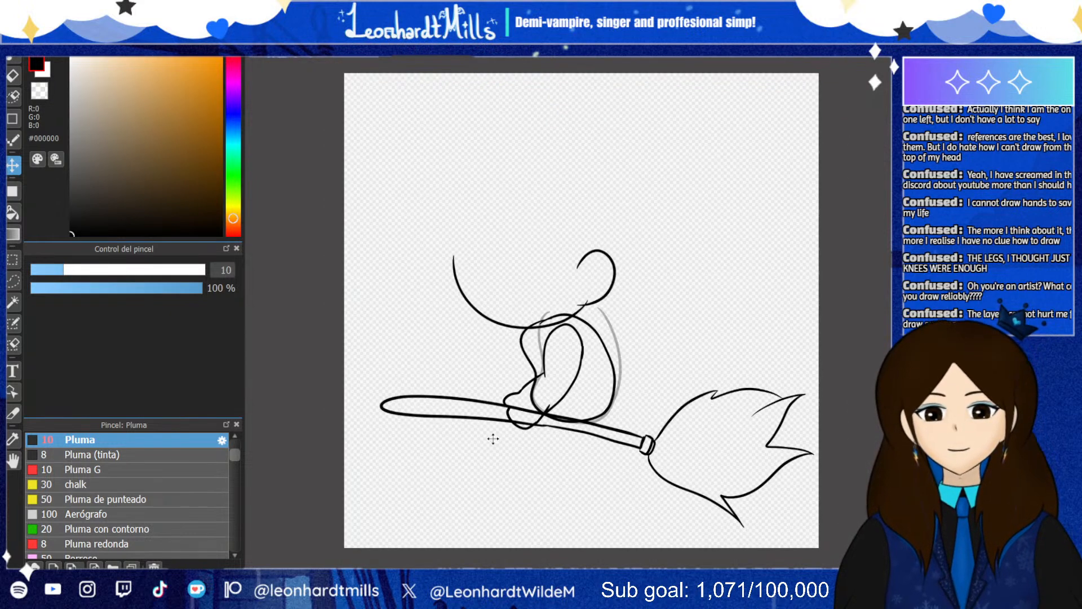
# Try to draw a large circle in the empty area beyond the small shoulder circle, above the broom's bristles
pyautogui.scroll(2, 491, 437)
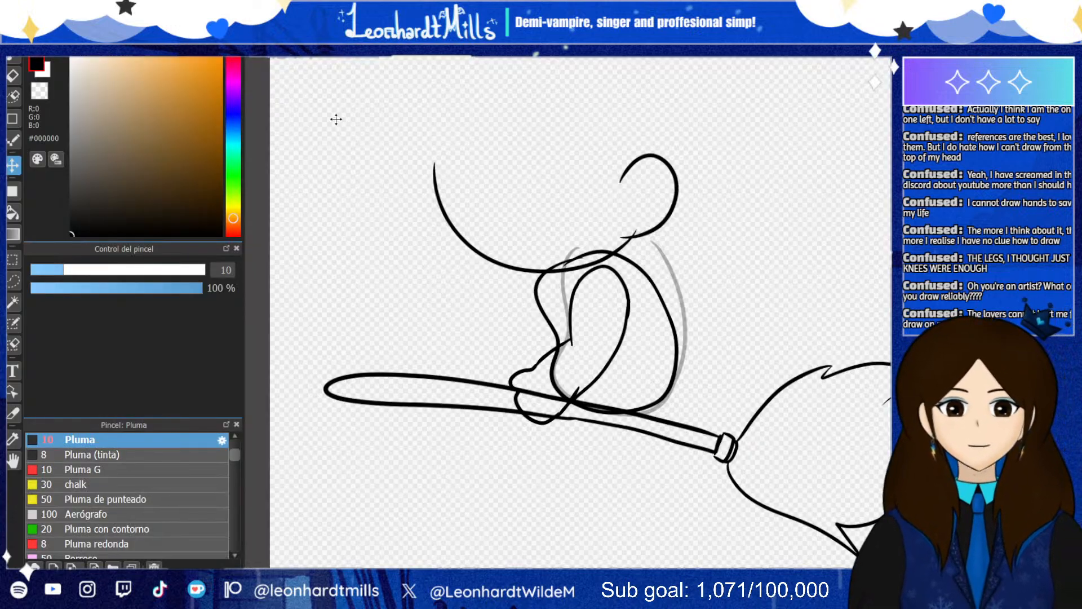
pyautogui.click(13, 59)
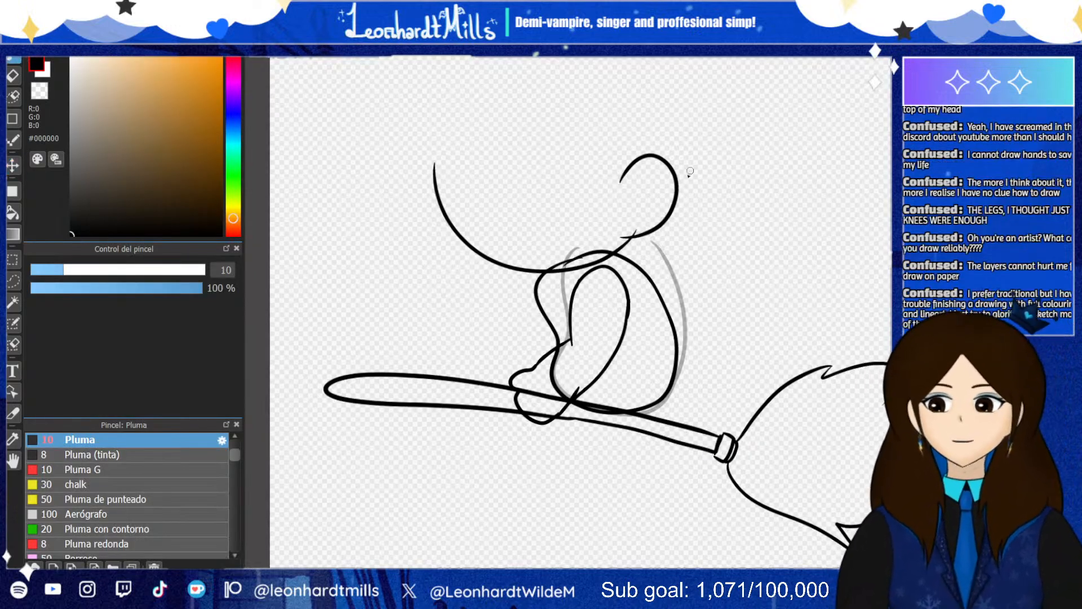
pyautogui.moveTo(701, 145)
pyautogui.mouseDown()
pyautogui.moveTo(709, 204)
pyautogui.moveTo(869, 164)
pyautogui.mouseUp()
pyautogui.hotkey('ctrl', 'z')
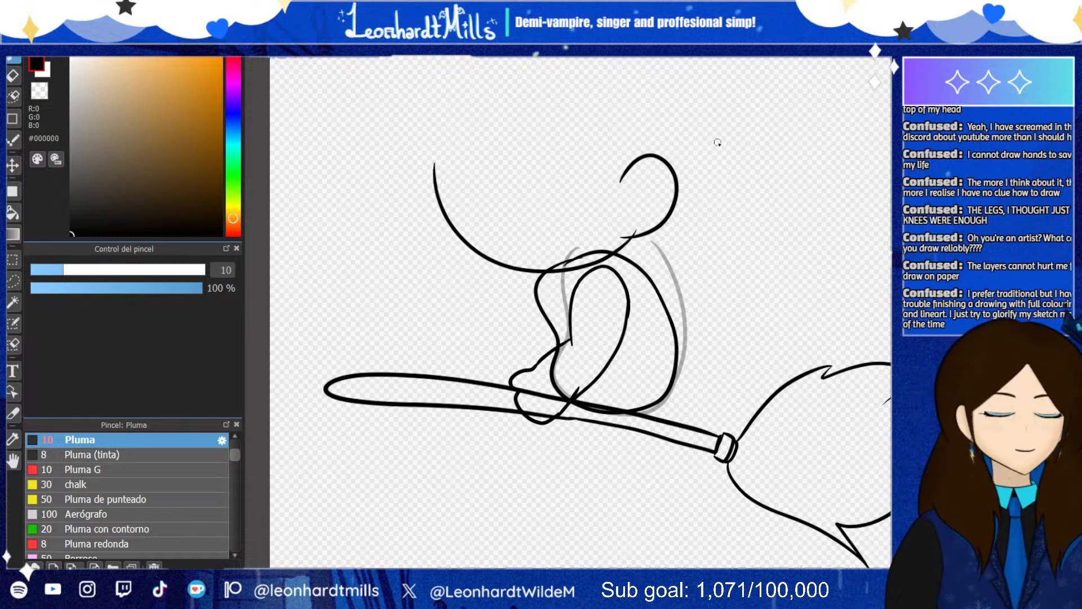
pyautogui.moveTo(717, 142)
pyautogui.mouseDown()
pyautogui.moveTo(829, 249)
pyautogui.moveTo(814, 127)
pyautogui.mouseUp()
pyautogui.hotkey('ctrl', 'z')
pyautogui.moveTo(697, 123); pyautogui.dragTo(692, 162)
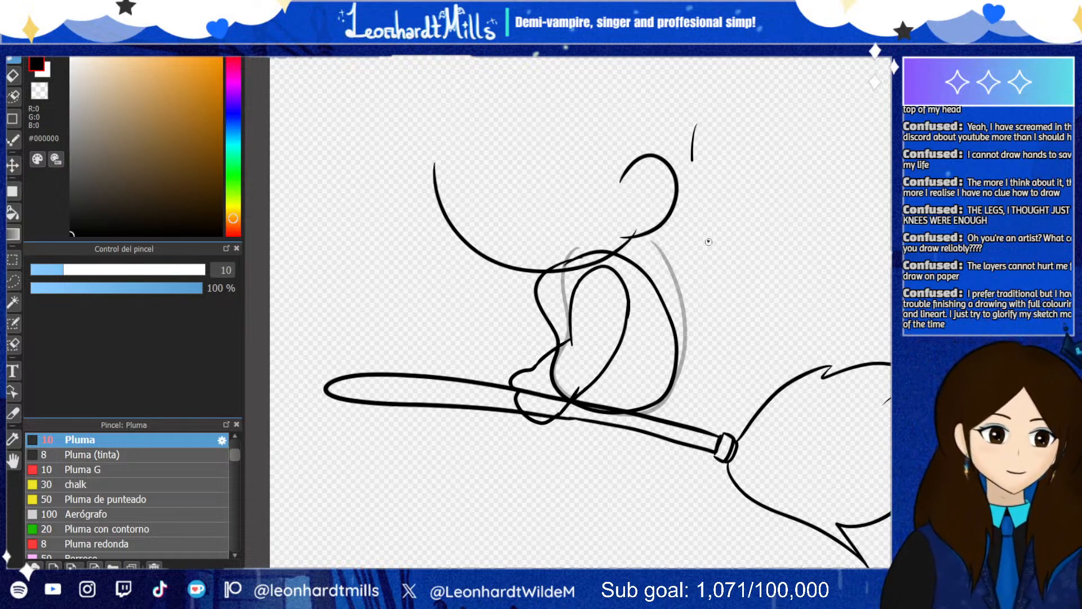
pyautogui.moveTo(709, 242); pyautogui.dragTo(849, 121)
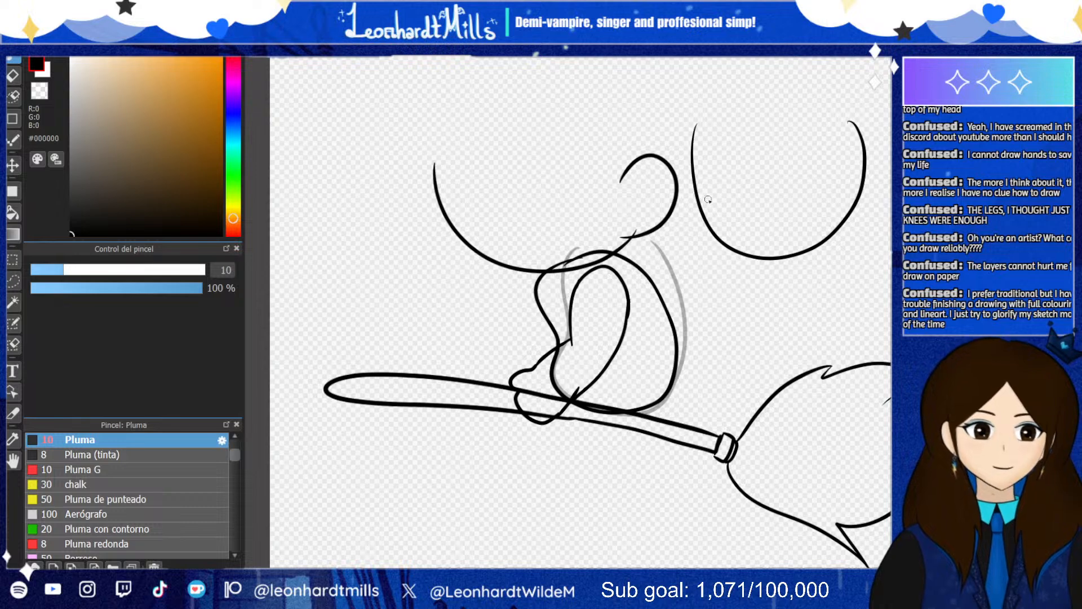
pyautogui.hotkey('ctrl', 'z')
pyautogui.moveTo(697, 111)
pyautogui.mouseDown()
pyautogui.moveTo(779, 255)
pyautogui.moveTo(888, 206)
pyautogui.mouseUp()
pyautogui.hotkey('ctrl', 'z')
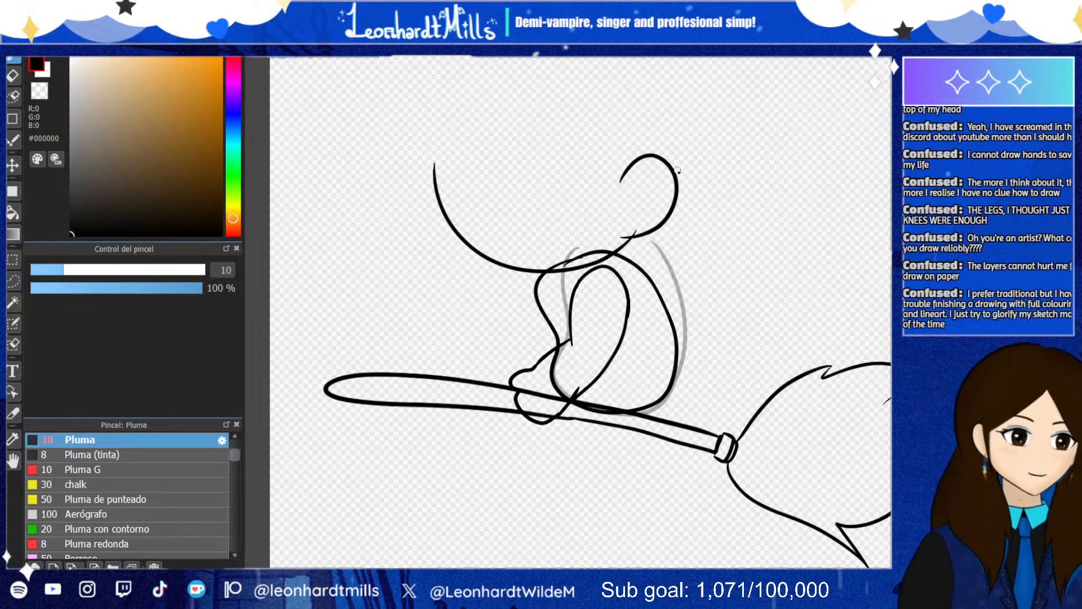
pyautogui.moveTo(697, 119)
pyautogui.mouseDown()
pyautogui.moveTo(695, 231)
pyautogui.moveTo(879, 186)
pyautogui.moveTo(754, 239)
pyautogui.mouseUp()
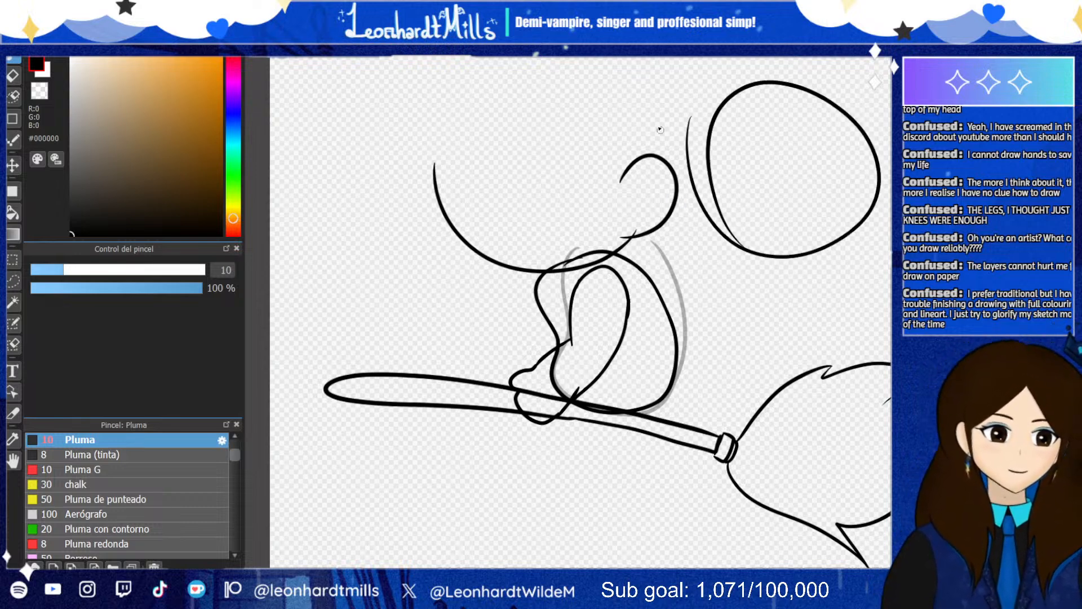
pyautogui.hotkey('ctrl', 'z')
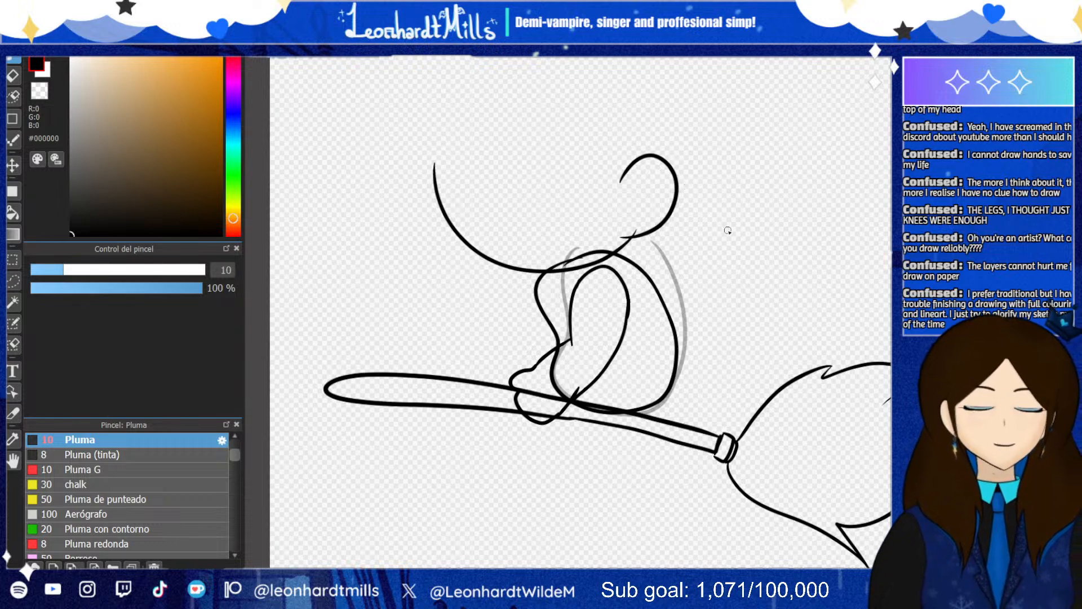
# Try to draw a large head oval around the shoulder curve and small circle, with a jaw line reaching the hand
pyautogui.moveTo(541, 107); pyautogui.dragTo(465, 289)
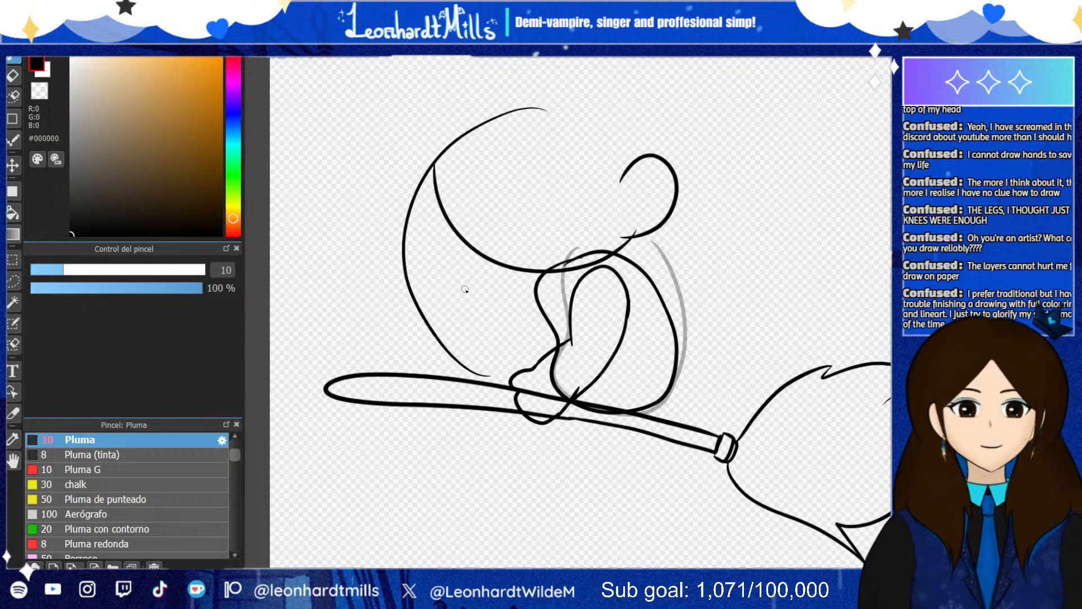
pyautogui.hotkey('ctrl', 'z')
pyautogui.moveTo(501, 103)
pyautogui.mouseDown()
pyautogui.moveTo(686, 258)
pyautogui.moveTo(442, 178)
pyautogui.moveTo(539, 359)
pyautogui.mouseUp()
pyautogui.moveTo(616, 345); pyautogui.dragTo(751, 194)
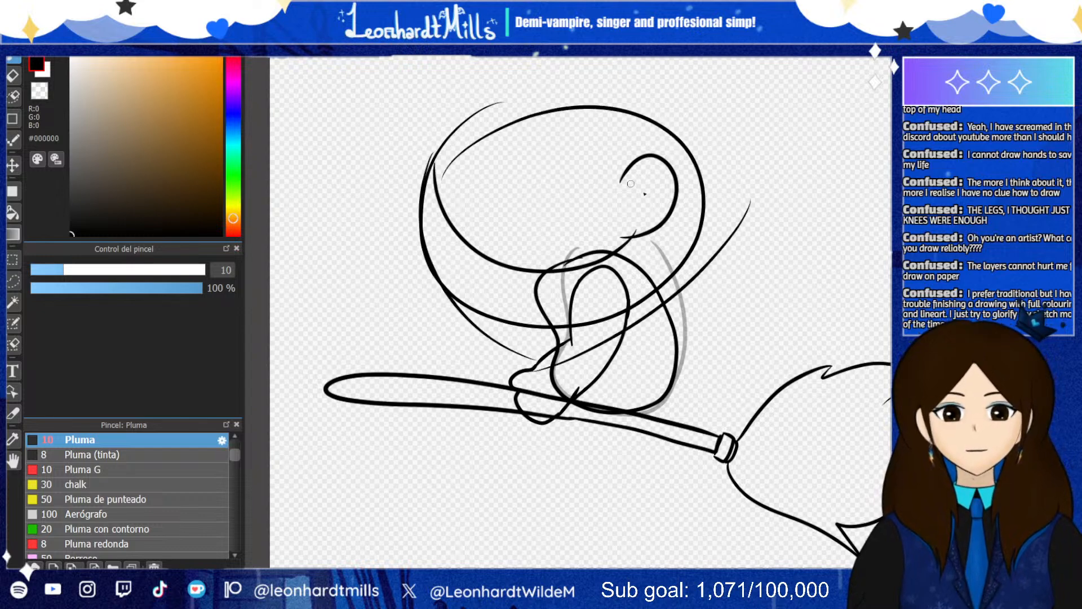
pyautogui.hotkey('ctrl', 'z')
pyautogui.hotkey('ctrl', 'z')
pyautogui.hotkey('ctrl', 'z')
pyautogui.scroll(-3, 582, 270)
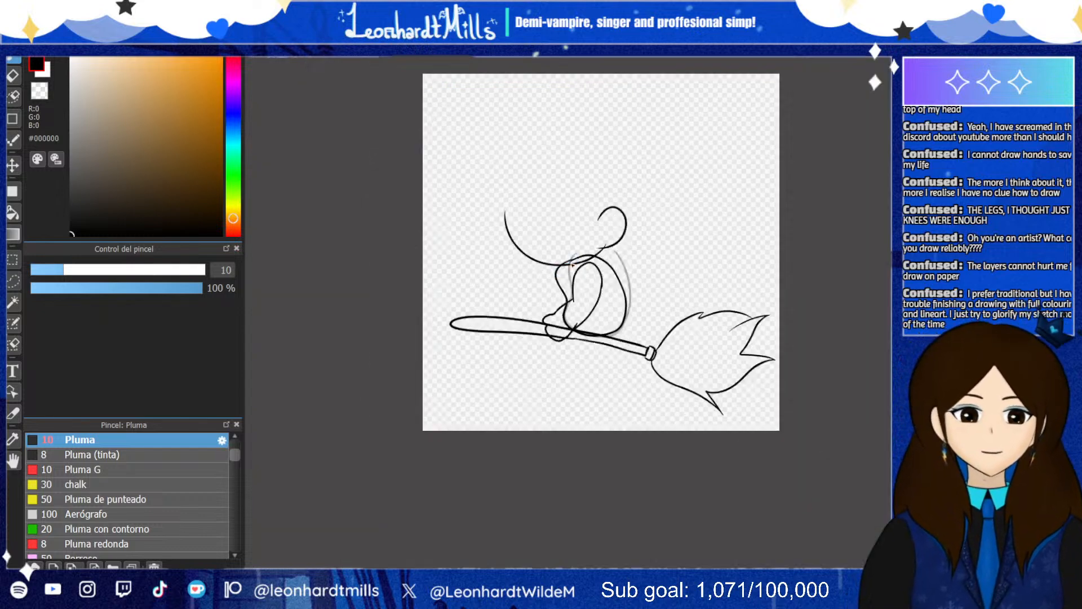
pyautogui.moveTo(572, 371); pyautogui.dragTo(577, 314)
pyautogui.scroll(3, 577, 291)
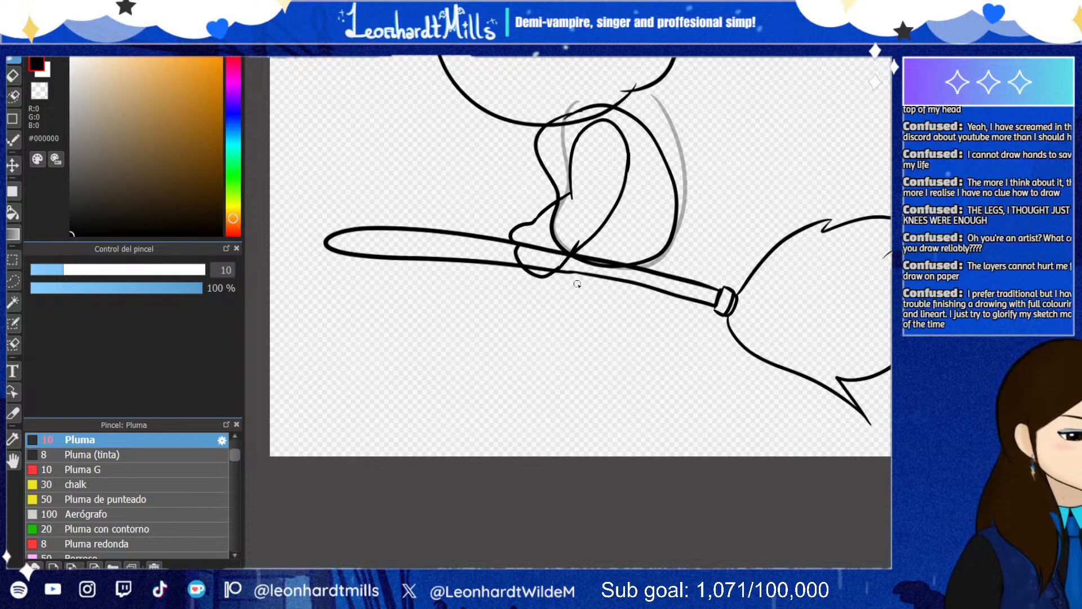
pyautogui.scroll(-5, 577, 283)
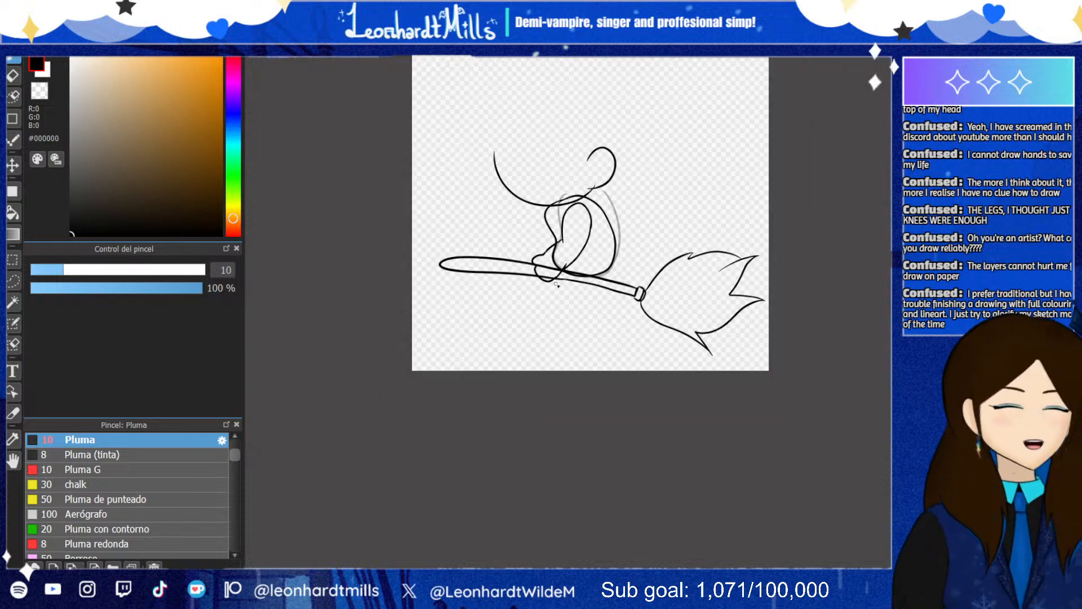
pyautogui.scroll(2, 777, 84)
pyautogui.scroll(2, 618, 146)
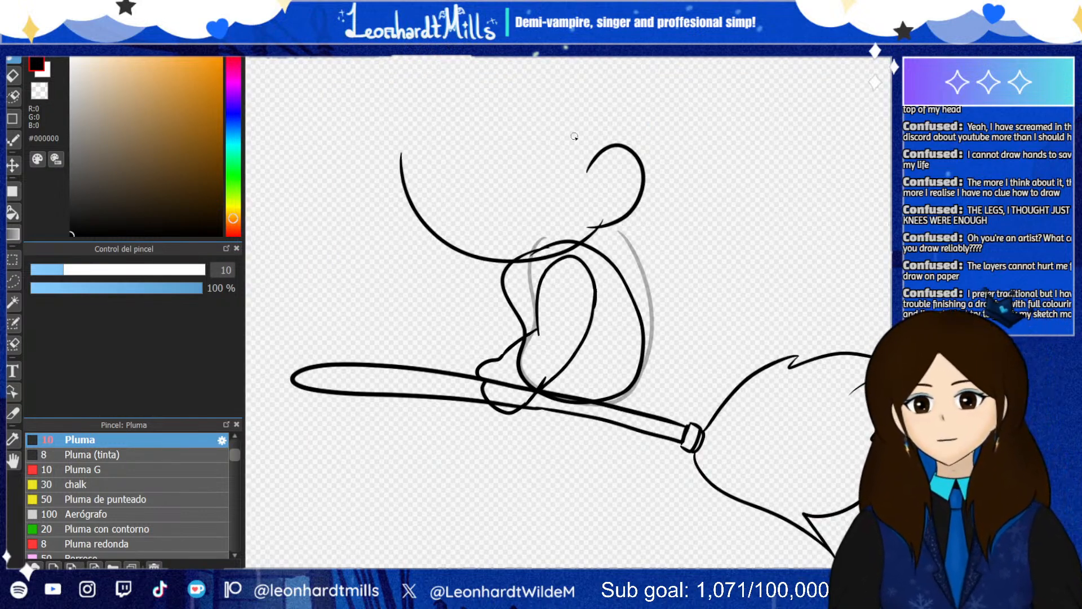
# Sketch short light strokes above the long shoulder curve and a small hatched patch between the curve and the broomstick
pyautogui.moveTo(538, 130)
pyautogui.mouseDown()
pyautogui.moveTo(510, 110)
pyautogui.moveTo(444, 153)
pyautogui.mouseUp()
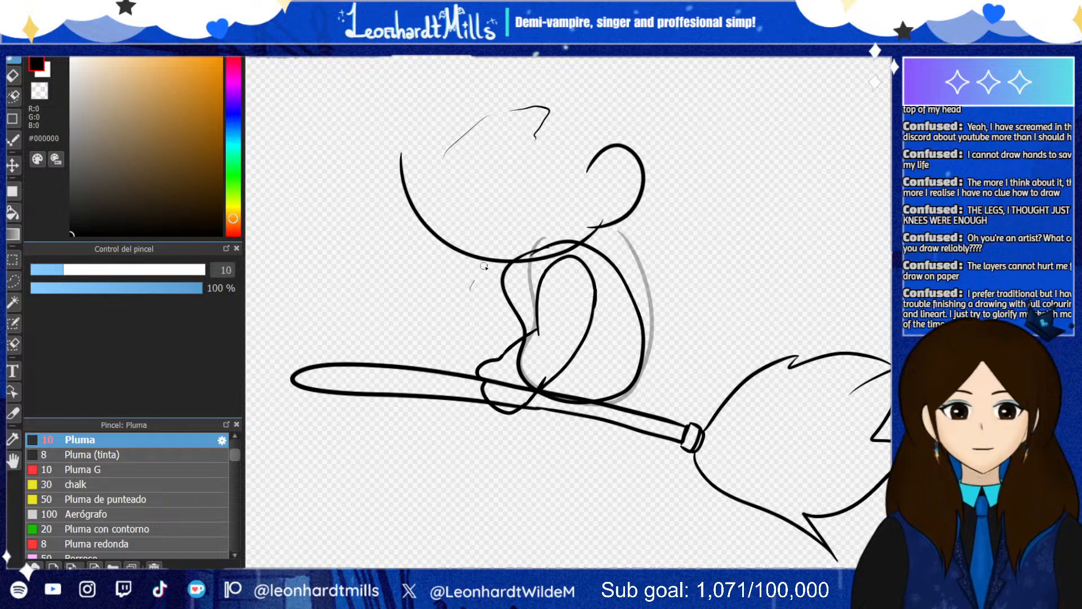
pyautogui.moveTo(455, 295)
pyautogui.mouseDown()
pyautogui.moveTo(475, 283)
pyautogui.moveTo(429, 313)
pyautogui.moveTo(473, 282)
pyautogui.moveTo(429, 304)
pyautogui.moveTo(467, 289)
pyautogui.moveTo(449, 297)
pyautogui.moveTo(453, 283)
pyautogui.moveTo(454, 305)
pyautogui.moveTo(450, 277)
pyautogui.moveTo(428, 289)
pyautogui.moveTo(472, 259)
pyautogui.moveTo(421, 299)
pyautogui.moveTo(475, 268)
pyautogui.moveTo(417, 305)
pyautogui.moveTo(488, 277)
pyautogui.moveTo(427, 311)
pyautogui.mouseUp()
pyautogui.hotkey('ctrl', 'z')
pyautogui.hotkey('ctrl', 'z')
pyautogui.hotkey('ctrl', 'z')
pyautogui.hotkey('ctrl', 'z')
pyautogui.hotkey('ctrl', 'z')
pyautogui.hotkey('ctrl', 'z')
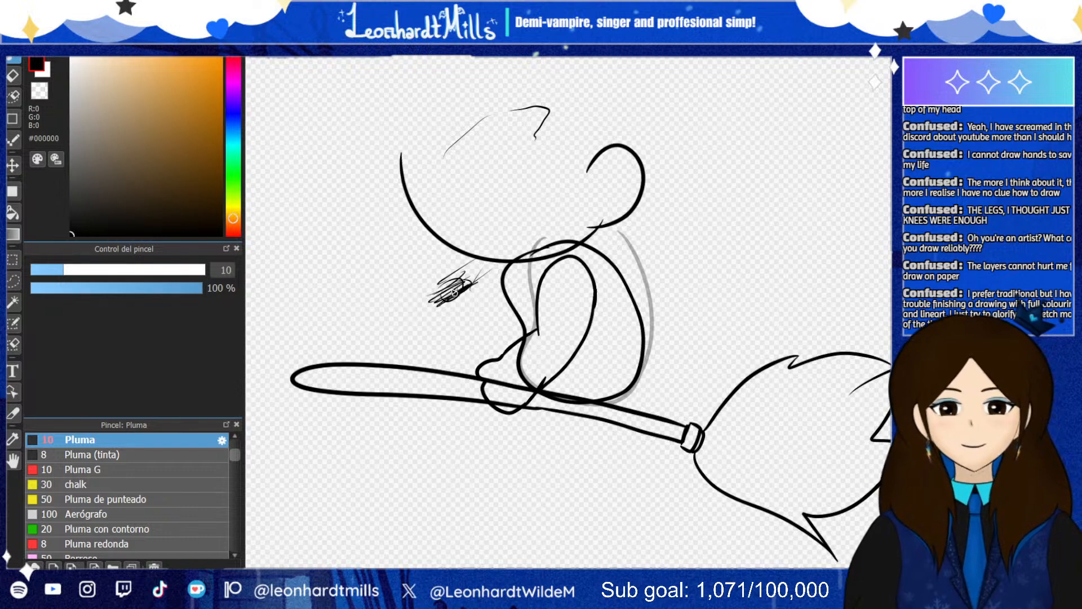
# Undo the hatched patch and the short light strokes around the long shoulder curve
pyautogui.hotkey('ctrl', 'z')
pyautogui.hotkey('ctrl', 'z')
pyautogui.hotkey('ctrl', 'z')
pyautogui.hotkey('ctrl', 'z')
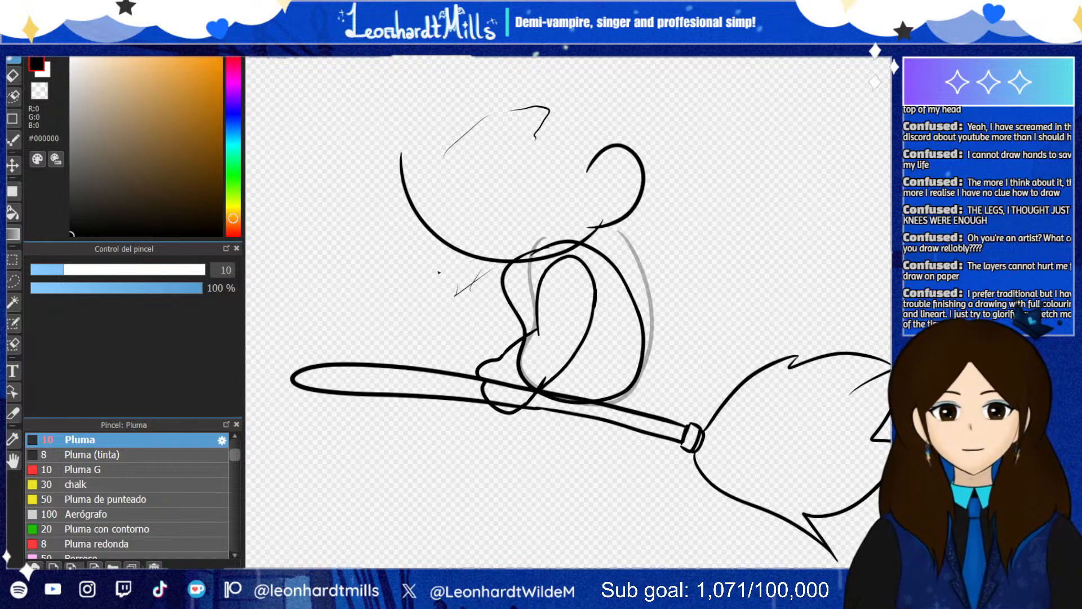
pyautogui.hotkey('ctrl', 'z')
pyautogui.hotkey('ctrl', 'z')
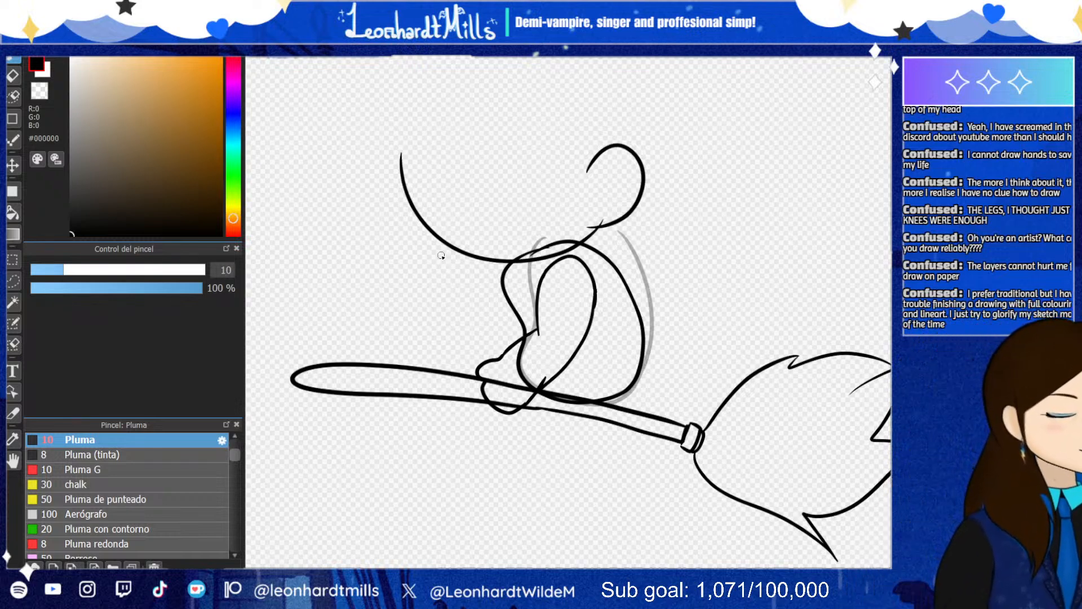
# Try short strokes above the long shoulder curve and along its outer edge
pyautogui.moveTo(535, 124)
pyautogui.mouseDown()
pyautogui.moveTo(575, 89)
pyautogui.moveTo(608, 113)
pyautogui.mouseUp()
pyautogui.hotkey('ctrl', 'z')
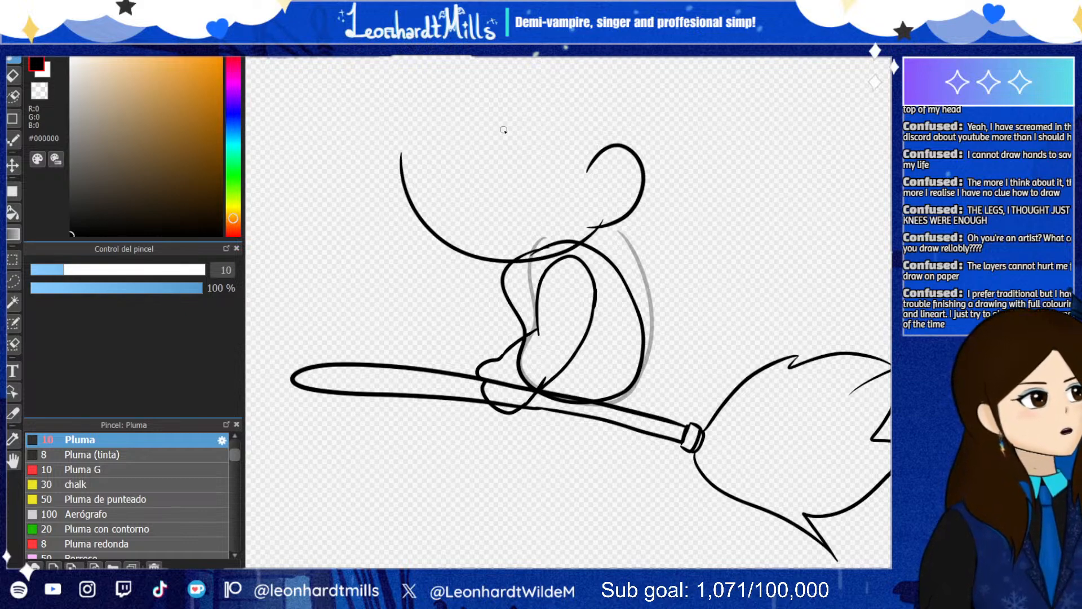
pyautogui.moveTo(422, 225); pyautogui.dragTo(489, 264)
pyautogui.hotkey('ctrl', 'z')
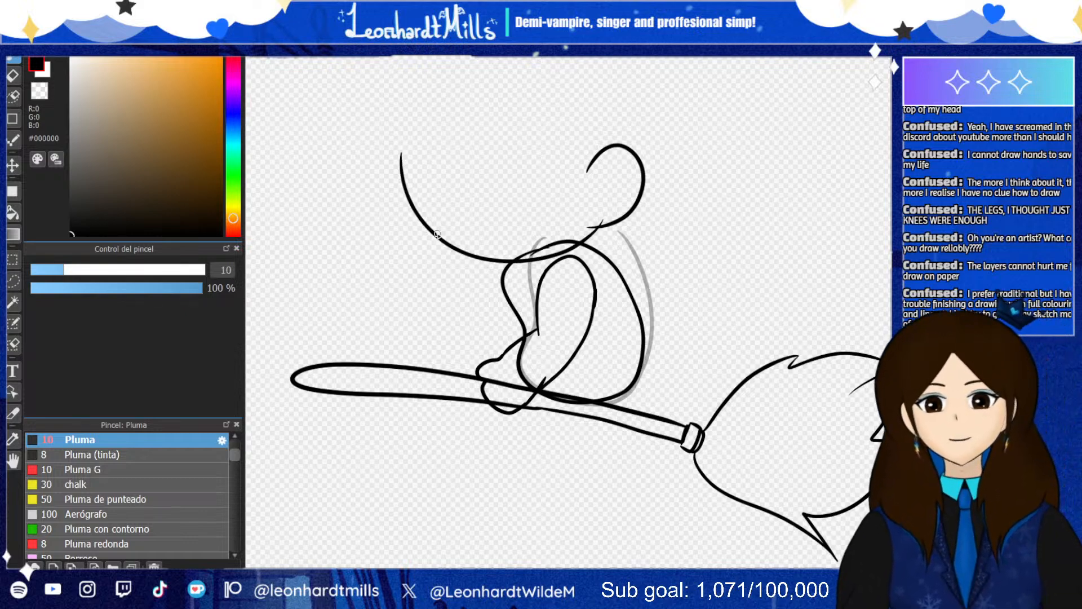
pyautogui.moveTo(437, 234)
pyautogui.mouseDown()
pyautogui.moveTo(490, 266)
pyautogui.moveTo(397, 205)
pyautogui.moveTo(399, 169)
pyautogui.moveTo(403, 202)
pyautogui.moveTo(496, 261)
pyautogui.mouseUp()
pyautogui.hotkey('ctrl', 'z')
pyautogui.hotkey('ctrl', 'z')
pyautogui.hotkey('ctrl', 'z')
pyautogui.hotkey('ctrl', 'z')
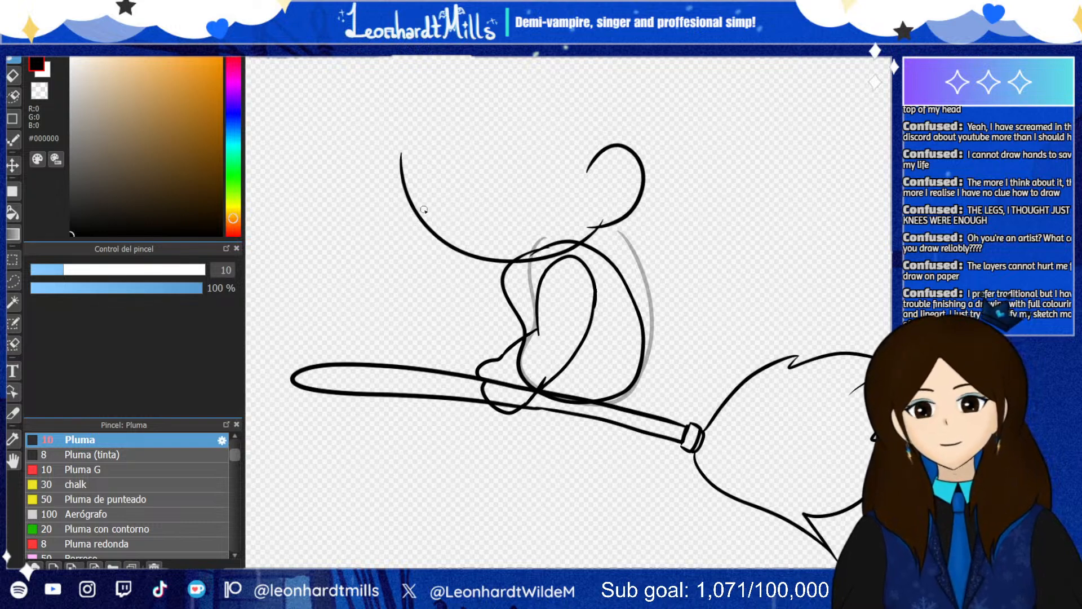
pyautogui.moveTo(412, 141)
pyautogui.mouseDown()
pyautogui.moveTo(444, 210)
pyautogui.moveTo(477, 224)
pyautogui.mouseUp()
pyautogui.hotkey('ctrl', 'z')
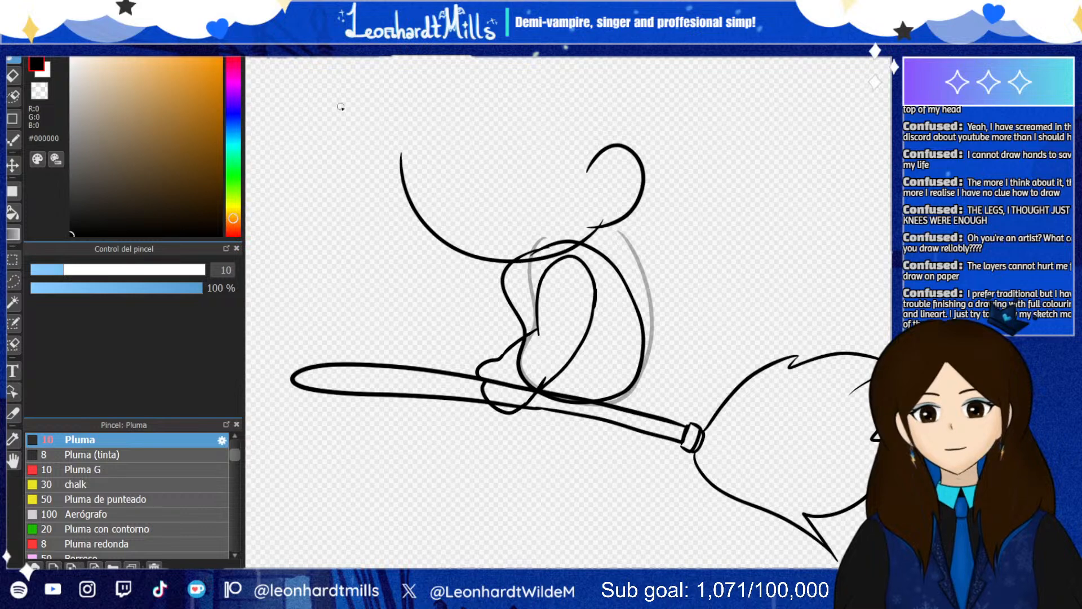
# Try long single strokes in the empty area beyond the open end of the shoulder curve, above the broom handle
pyautogui.moveTo(338, 107)
pyautogui.mouseDown()
pyautogui.moveTo(336, 130)
pyautogui.moveTo(411, 314)
pyautogui.mouseUp()
pyautogui.hotkey('ctrl', 'z')
pyautogui.moveTo(333, 145)
pyautogui.mouseDown()
pyautogui.moveTo(381, 315)
pyautogui.moveTo(414, 319)
pyautogui.moveTo(449, 146)
pyautogui.moveTo(372, 243)
pyautogui.moveTo(414, 101)
pyautogui.mouseUp()
pyautogui.hotkey('ctrl', 'z')
pyautogui.hotkey('ctrl', 'z')
pyautogui.hotkey('ctrl', 'z')
pyautogui.moveTo(334, 227); pyautogui.dragTo(420, 95)
pyautogui.hotkey('ctrl', 'z')
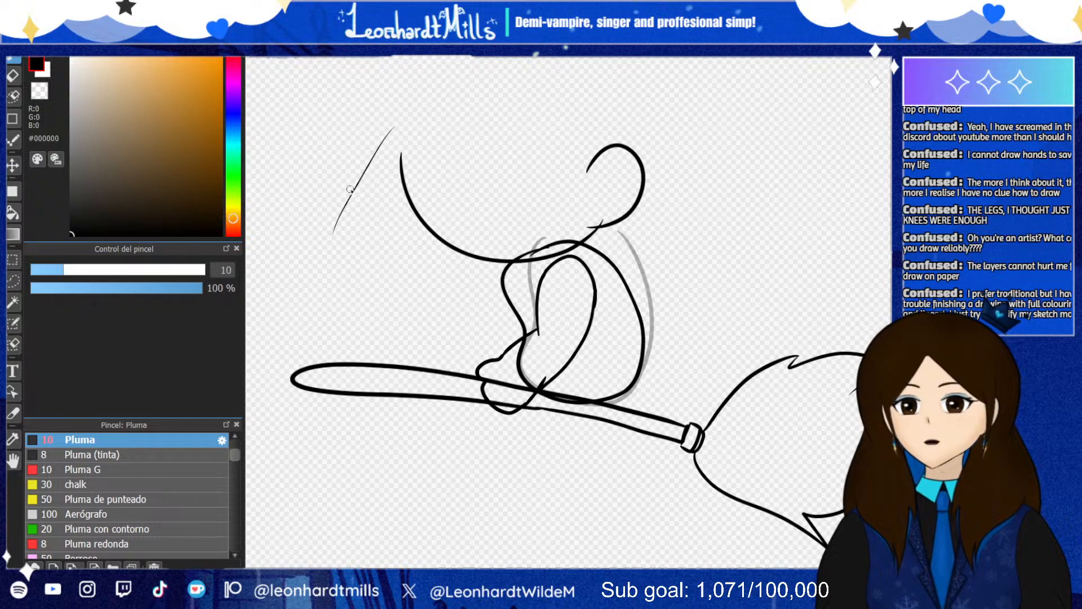
pyautogui.hotkey('ctrl', 'z')
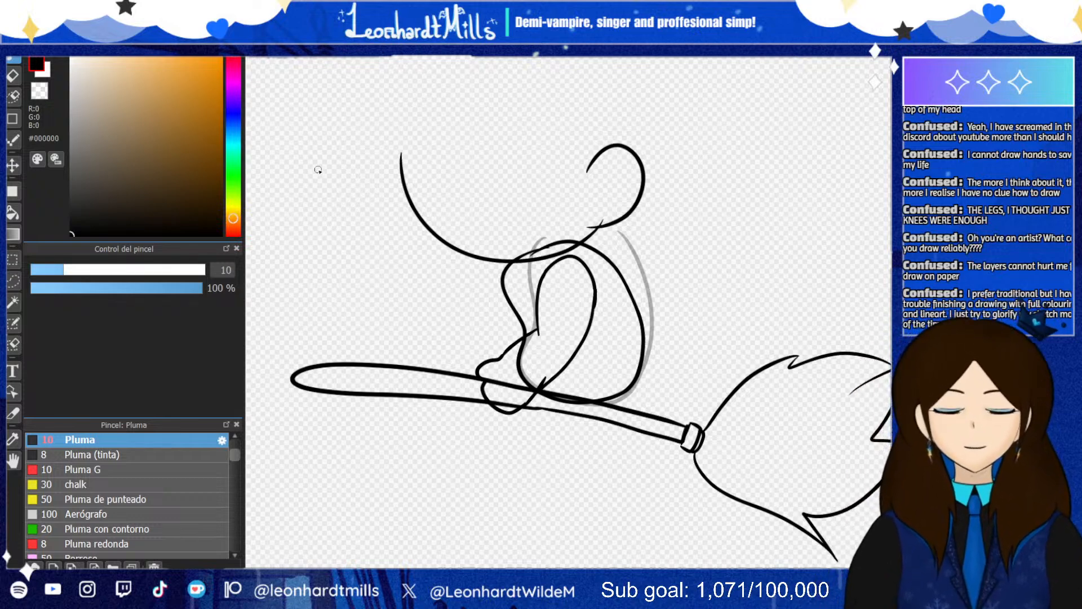
# Try a set of long, nearly vertical curved lines beside the shoulder curve, above the broom handle's tip
pyautogui.moveTo(344, 125)
pyautogui.mouseDown()
pyautogui.moveTo(344, 208)
pyautogui.moveTo(385, 319)
pyautogui.mouseUp()
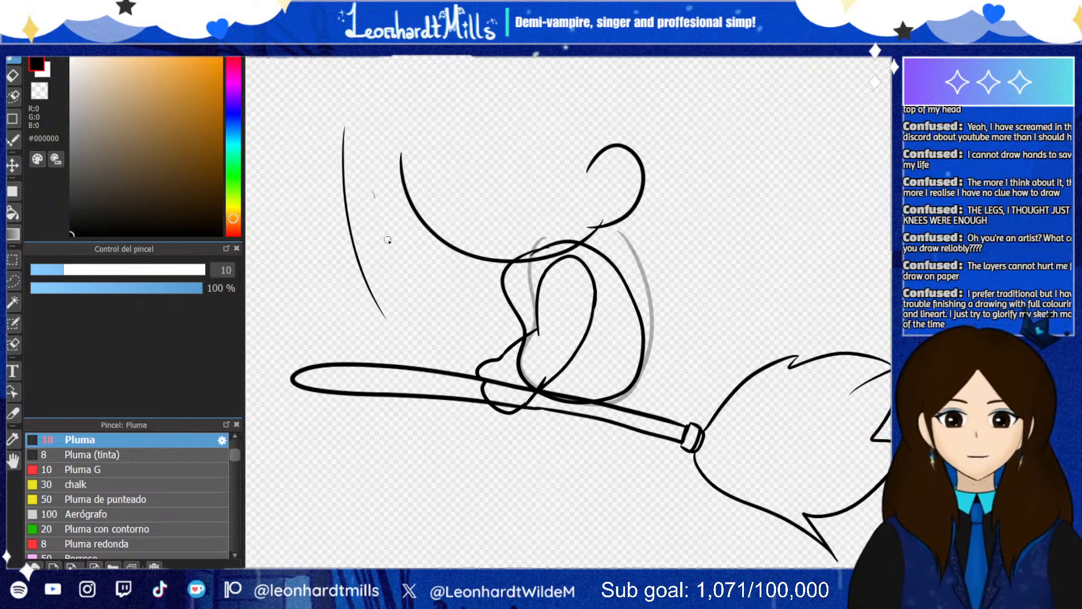
pyautogui.moveTo(388, 240); pyautogui.dragTo(397, 264)
pyautogui.moveTo(312, 107)
pyautogui.mouseDown()
pyautogui.moveTo(307, 211)
pyautogui.moveTo(369, 346)
pyautogui.mouseUp()
pyautogui.hotkey('ctrl', 'z')
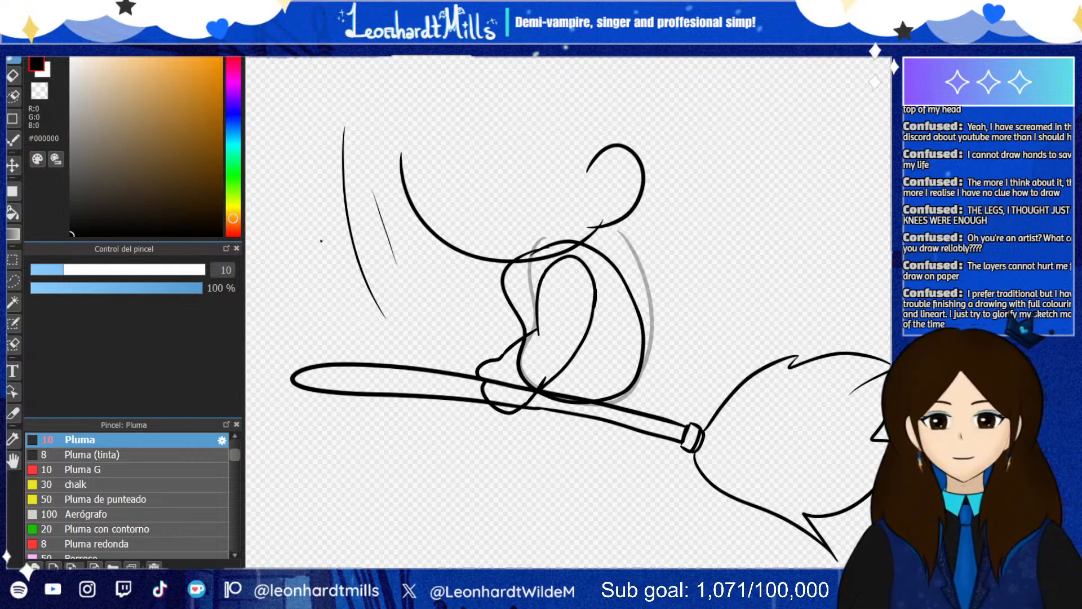
pyautogui.moveTo(302, 125); pyautogui.dragTo(334, 325)
pyautogui.moveTo(296, 190); pyautogui.dragTo(329, 331)
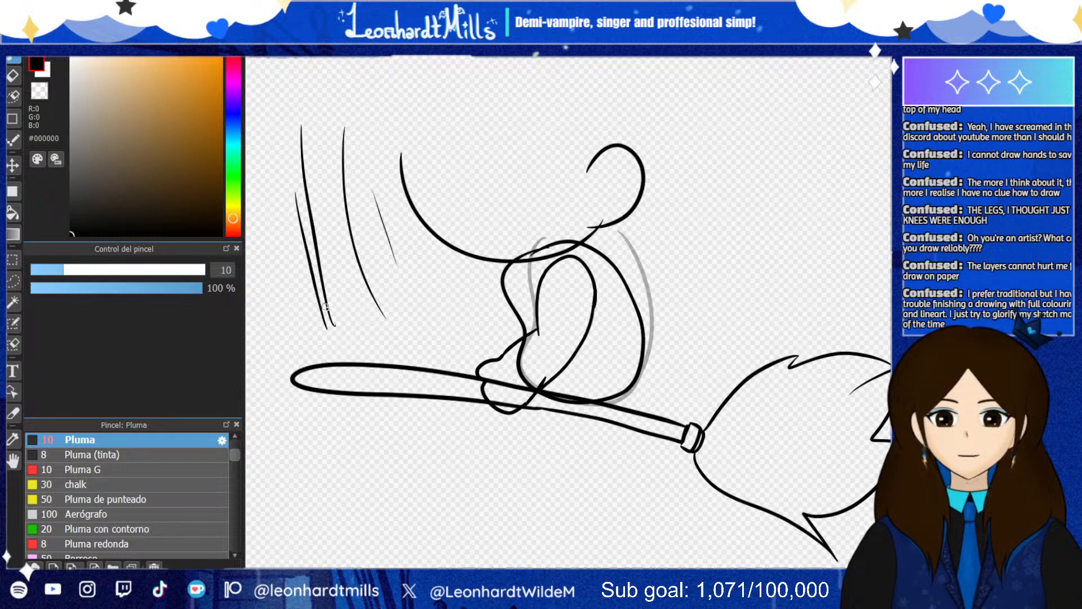
pyautogui.hotkey('ctrl', 'z')
pyautogui.moveTo(299, 176); pyautogui.dragTo(333, 323)
pyautogui.hotkey('ctrl', 'z')
pyautogui.hotkey('ctrl', 'z')
pyautogui.hotkey('ctrl', 'z')
pyautogui.hotkey('ctrl', 'z')
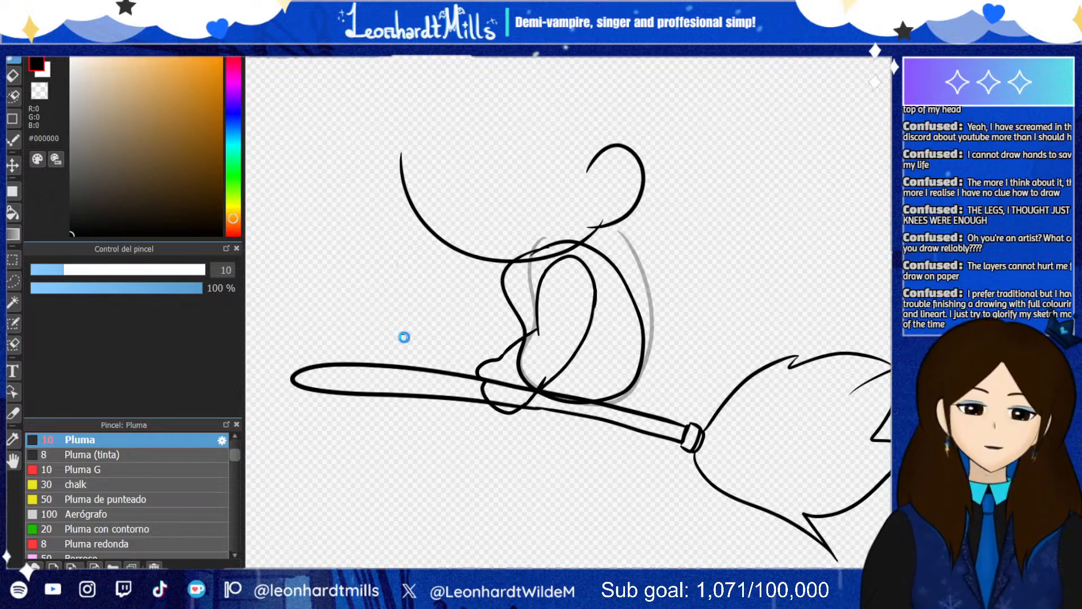
# Try a small oval head with a slanted line beside it in the empty area above the broom's bristles
pyautogui.scroll(-3, 405, 338)
pyautogui.scroll(2, 463, 307)
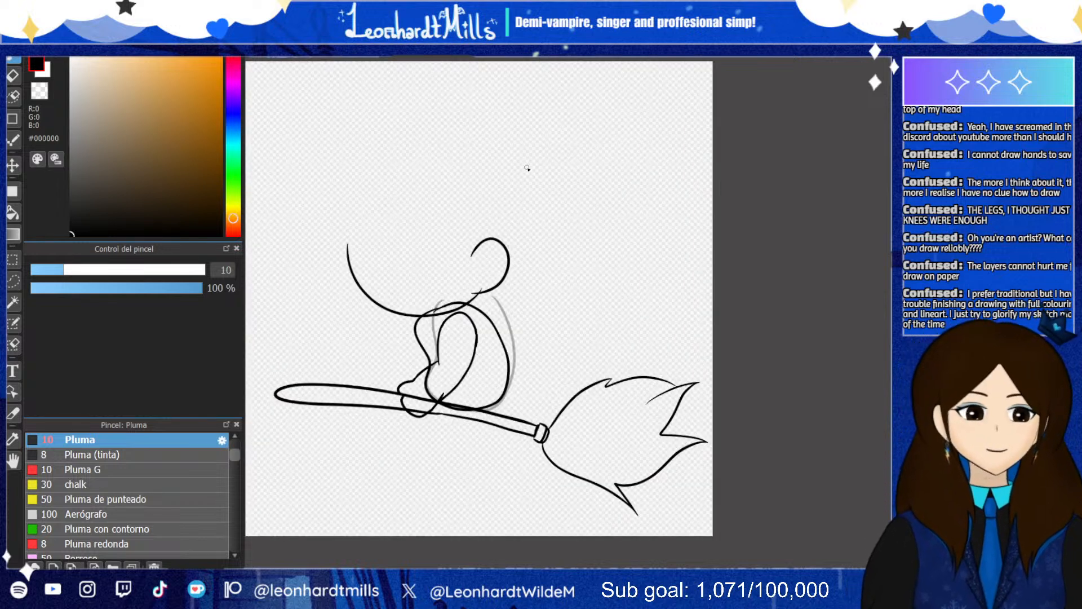
pyautogui.moveTo(580, 180); pyautogui.dragTo(634, 263)
pyautogui.moveTo(620, 174); pyautogui.dragTo(596, 266)
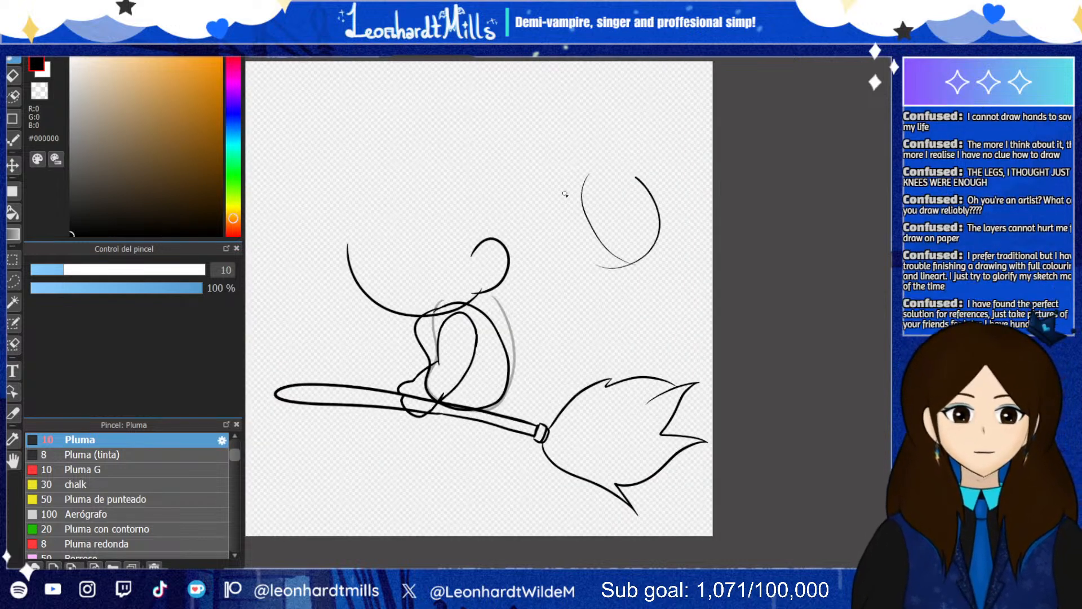
pyautogui.moveTo(586, 172); pyautogui.dragTo(652, 263)
pyautogui.moveTo(557, 192); pyautogui.dragTo(604, 279)
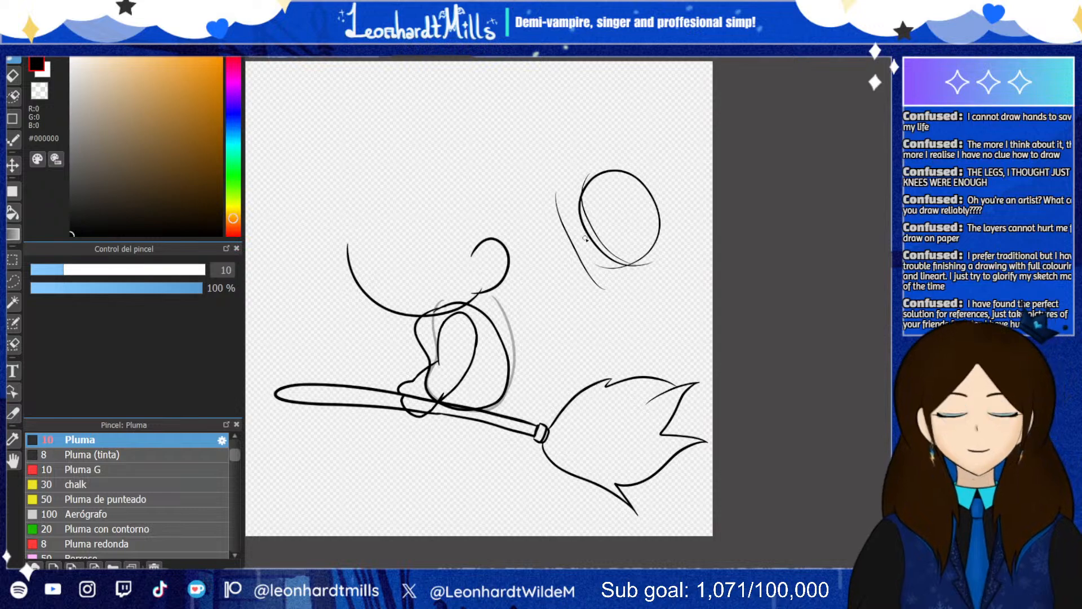
pyautogui.hotkey('ctrl', 'z')
pyautogui.hotkey('ctrl', 'z')
pyautogui.hotkey('ctrl', 'z')
pyautogui.hotkey('ctrl', 'z')
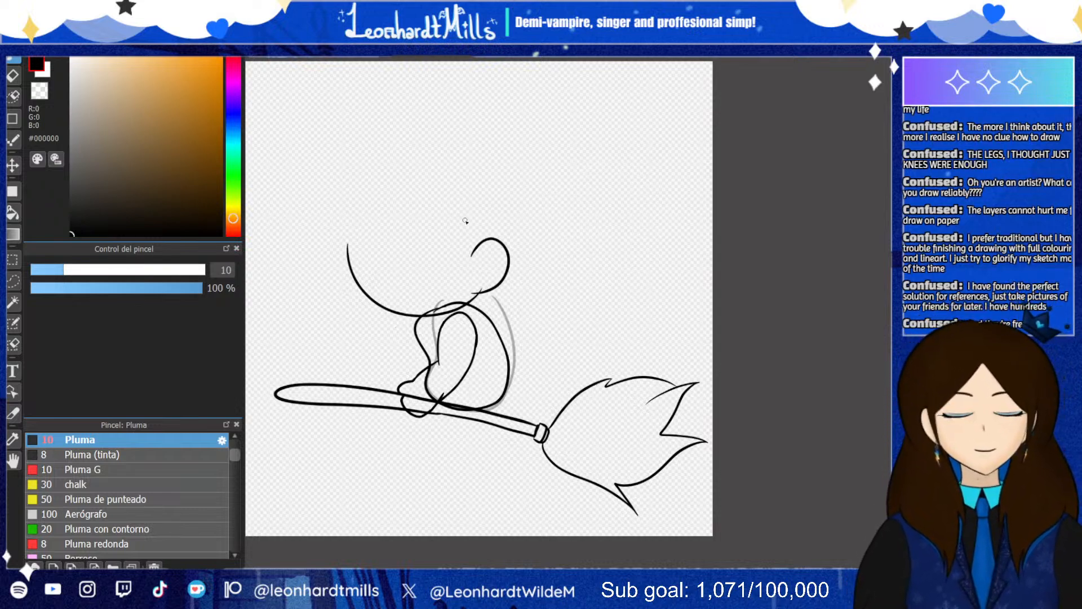
# Sketch a small separate head above the shoulder curve, using a circle, a vertical centre line and a pointed jaw
pyautogui.scroll(-2, 467, 219)
pyautogui.scroll(2, 403, 242)
pyautogui.scroll(1, 495, 292)
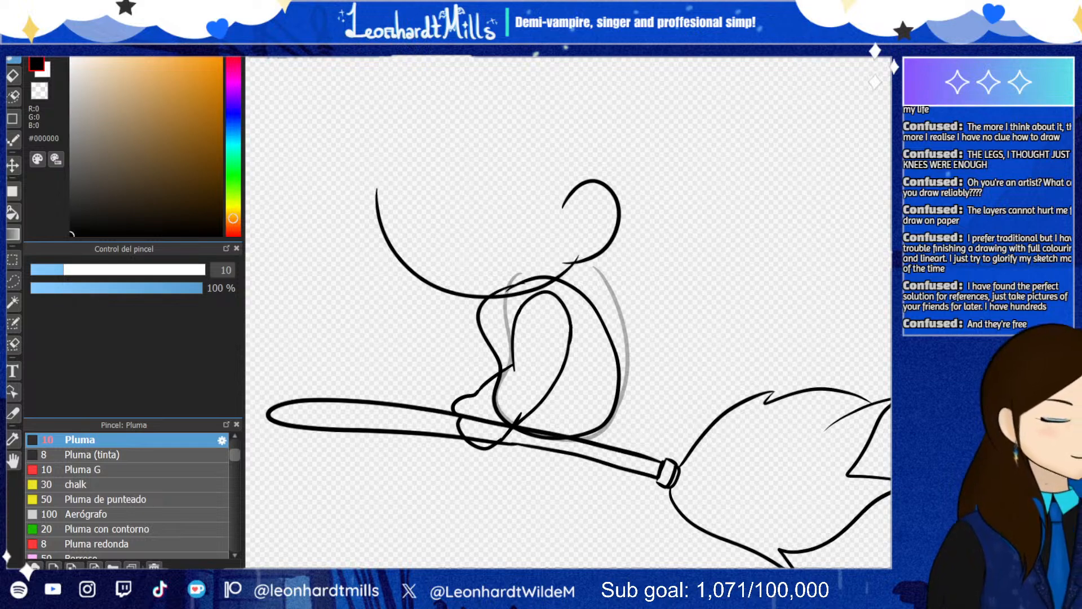
pyautogui.scroll(-2, 845, 322)
pyautogui.scroll(1, 750, 322)
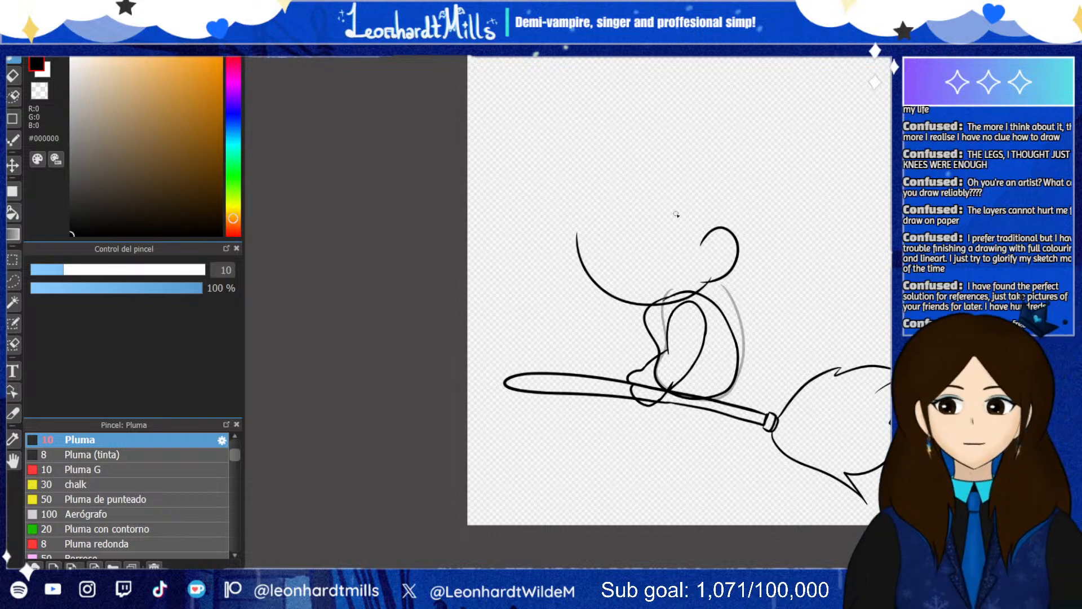
pyautogui.moveTo(640, 109)
pyautogui.mouseDown()
pyautogui.moveTo(600, 135)
pyautogui.moveTo(663, 167)
pyautogui.moveTo(656, 106)
pyautogui.moveTo(635, 136)
pyautogui.moveTo(648, 299)
pyautogui.mouseUp()
pyautogui.hotkey('ctrl', 'z')
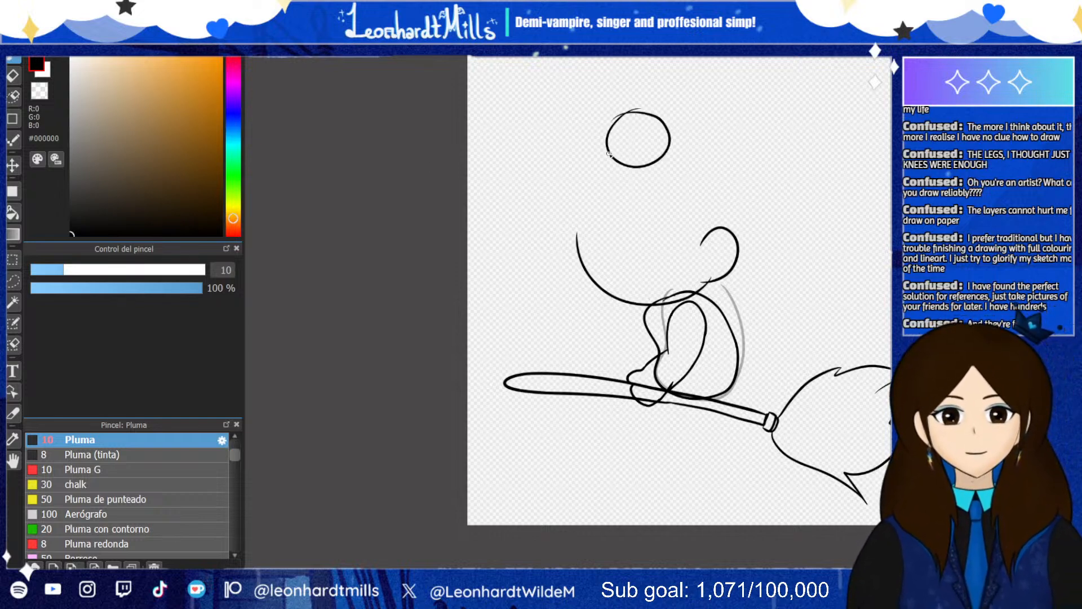
pyautogui.moveTo(635, 111); pyautogui.dragTo(637, 210)
pyautogui.moveTo(611, 153)
pyautogui.mouseDown()
pyautogui.moveTo(638, 191)
pyautogui.moveTo(669, 148)
pyautogui.mouseUp()
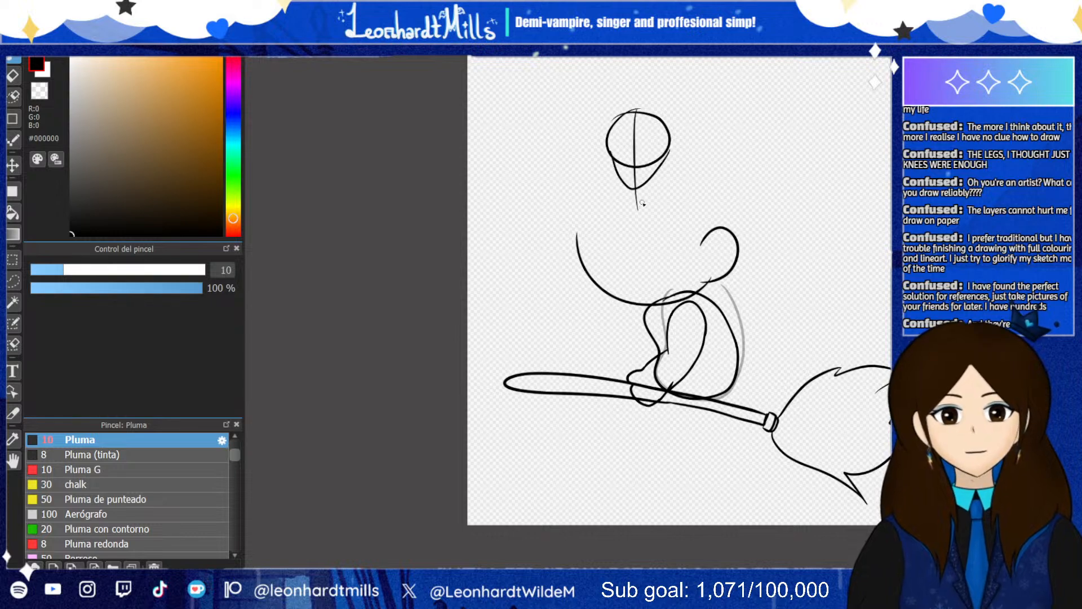
pyautogui.hotkey('ctrl', 'z')
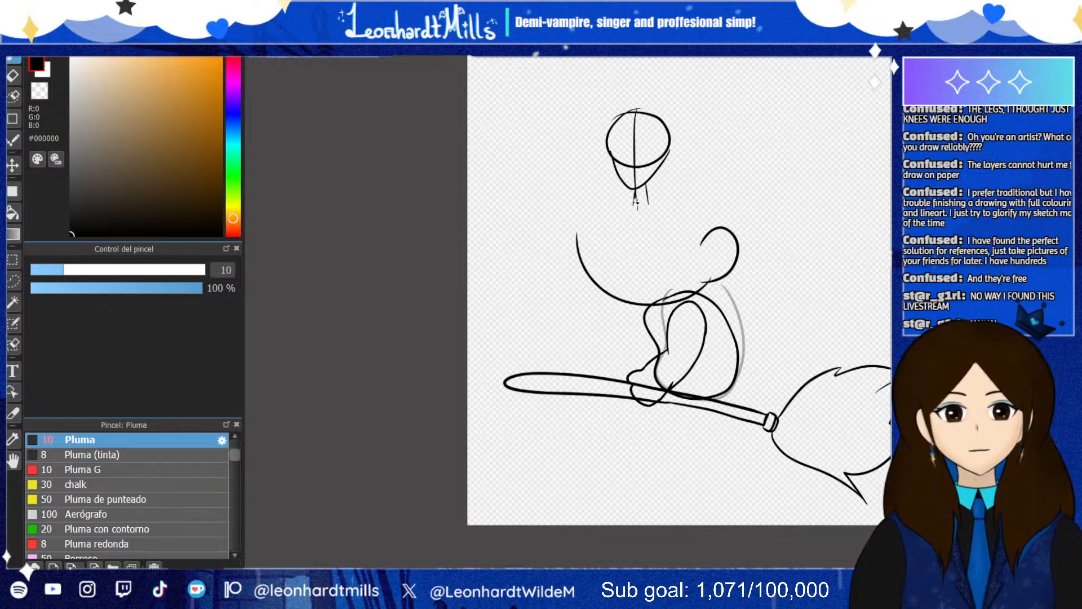
# Try neck lines and a curved body line running from the small head's chin down toward the broomstick
pyautogui.moveTo(571, 206); pyautogui.dragTo(634, 200)
pyautogui.hotkey('ctrl', 'z')
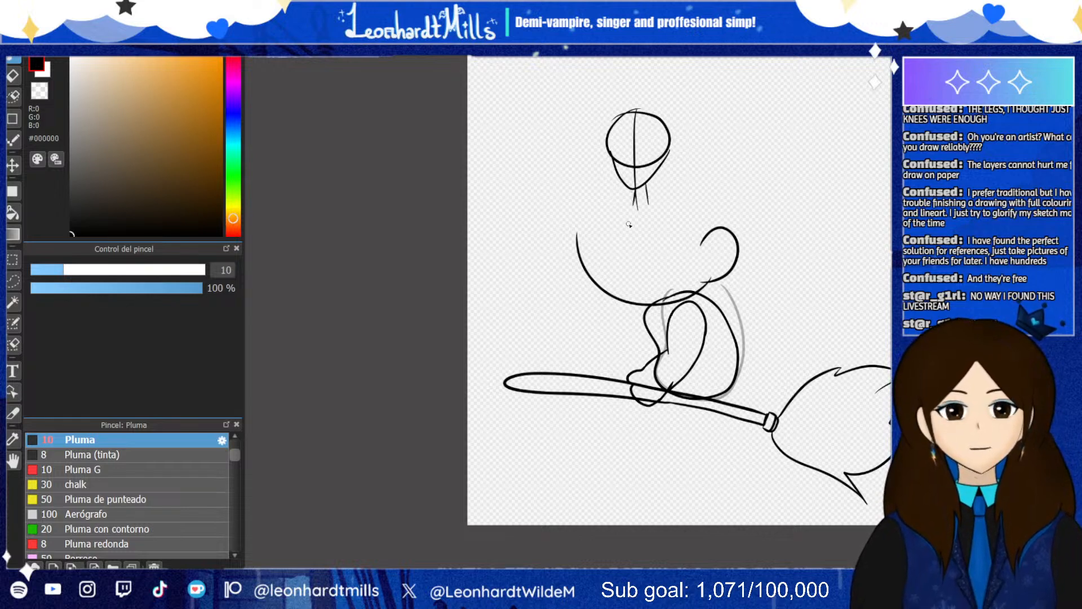
pyautogui.moveTo(636, 188)
pyautogui.mouseDown()
pyautogui.moveTo(653, 278)
pyautogui.moveTo(646, 395)
pyautogui.mouseUp()
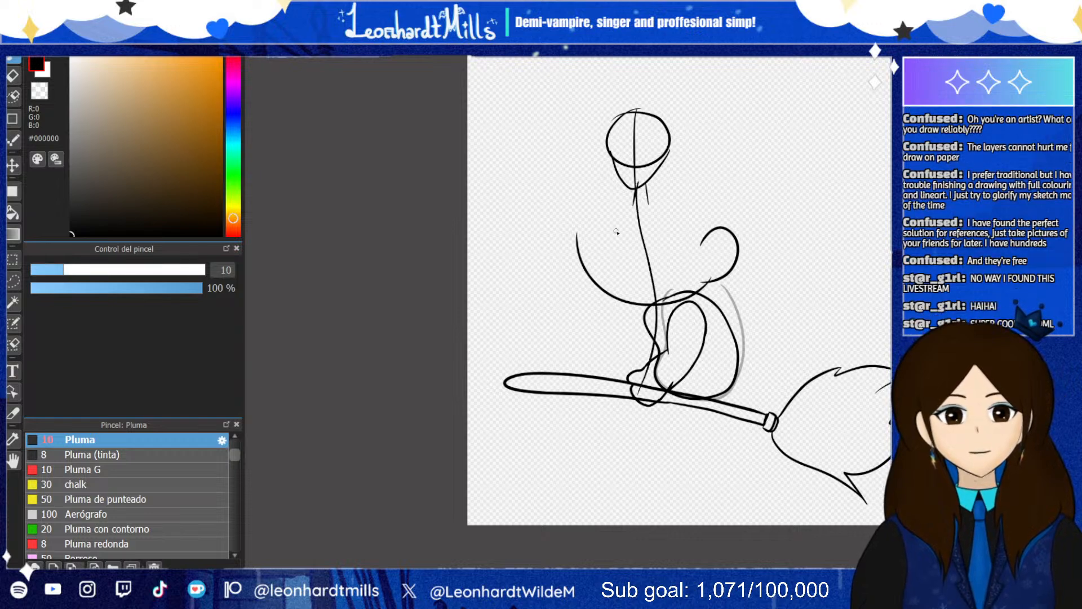
pyautogui.hotkey('ctrl', 'z')
pyautogui.hotkey('ctrl', 'z')
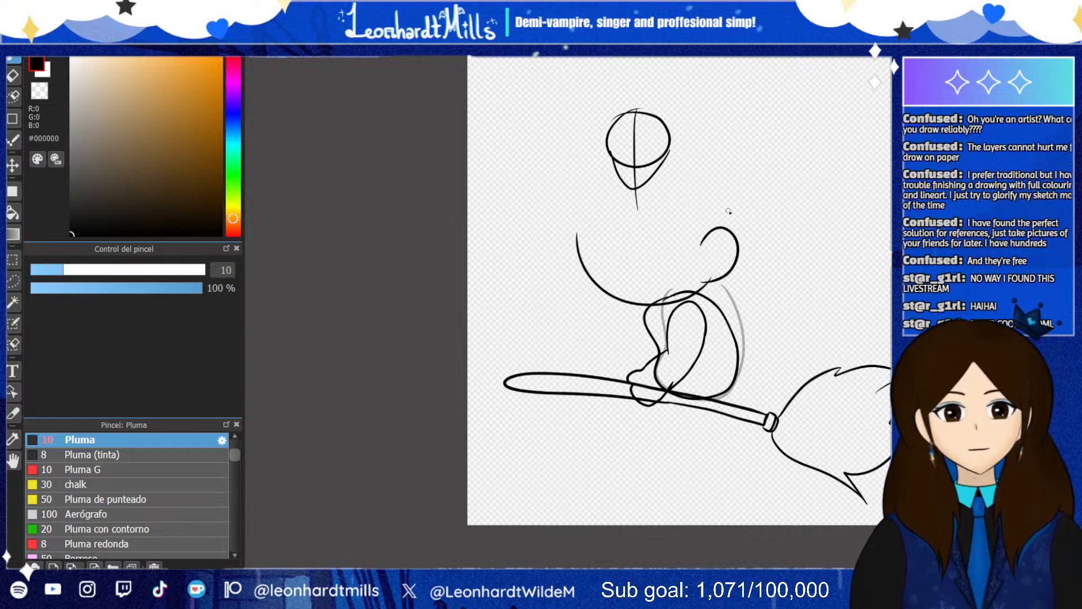
pyautogui.scroll(-4, 685, 200)
pyautogui.scroll(4, 744, 212)
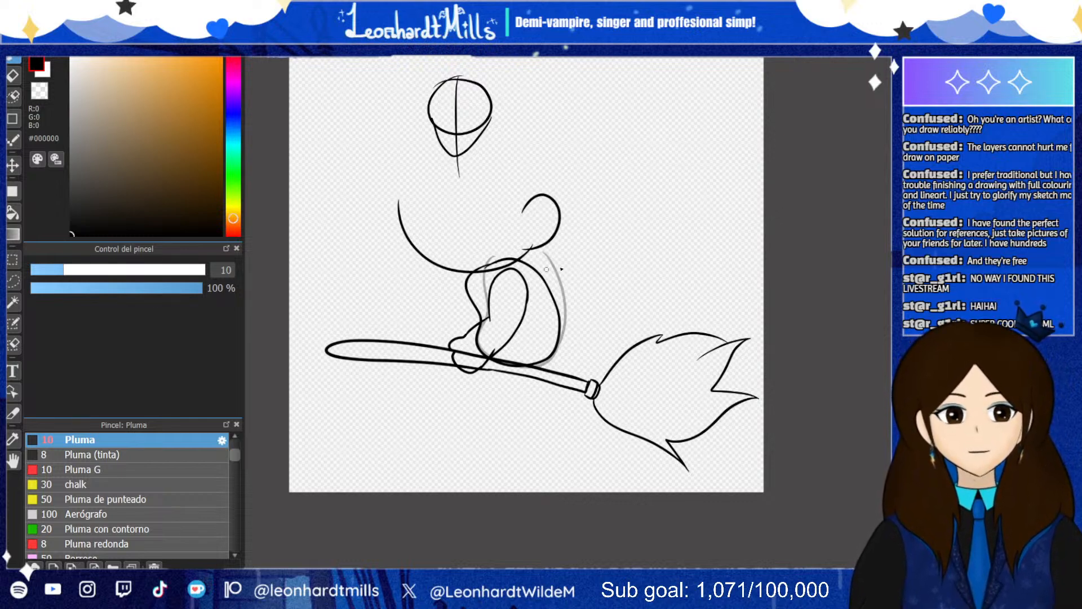
pyautogui.moveTo(465, 184); pyautogui.dragTo(519, 322)
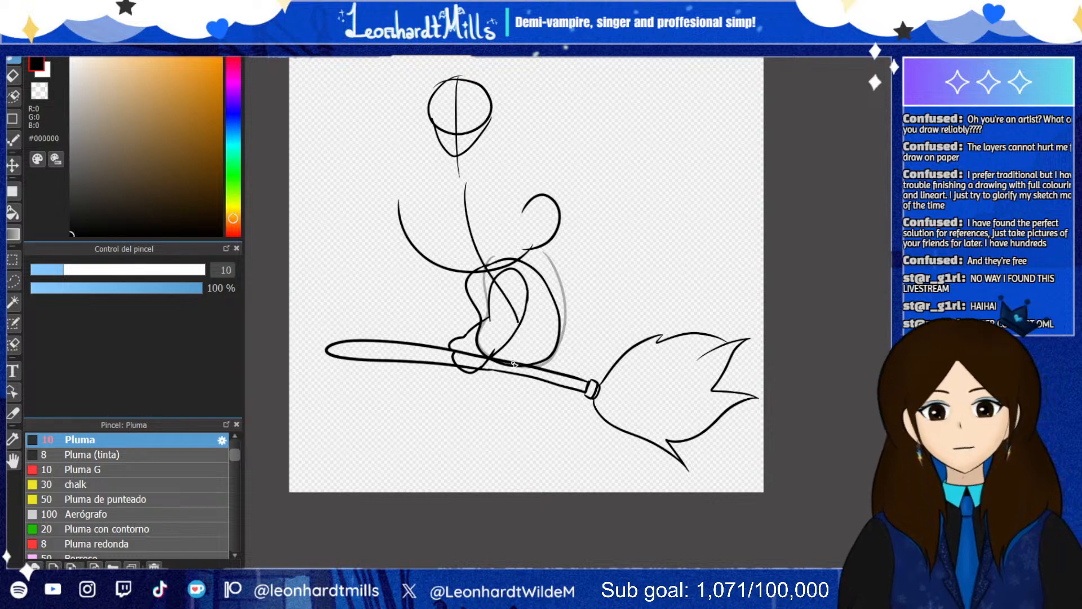
pyautogui.hotkey('ctrl', 'z')
# Draw a long S-shaped action line above the broom's bristles and a small head circle with a short neck at its upper end
pyautogui.moveTo(615, 101)
pyautogui.mouseDown()
pyautogui.moveTo(649, 217)
pyautogui.moveTo(662, 325)
pyautogui.mouseUp()
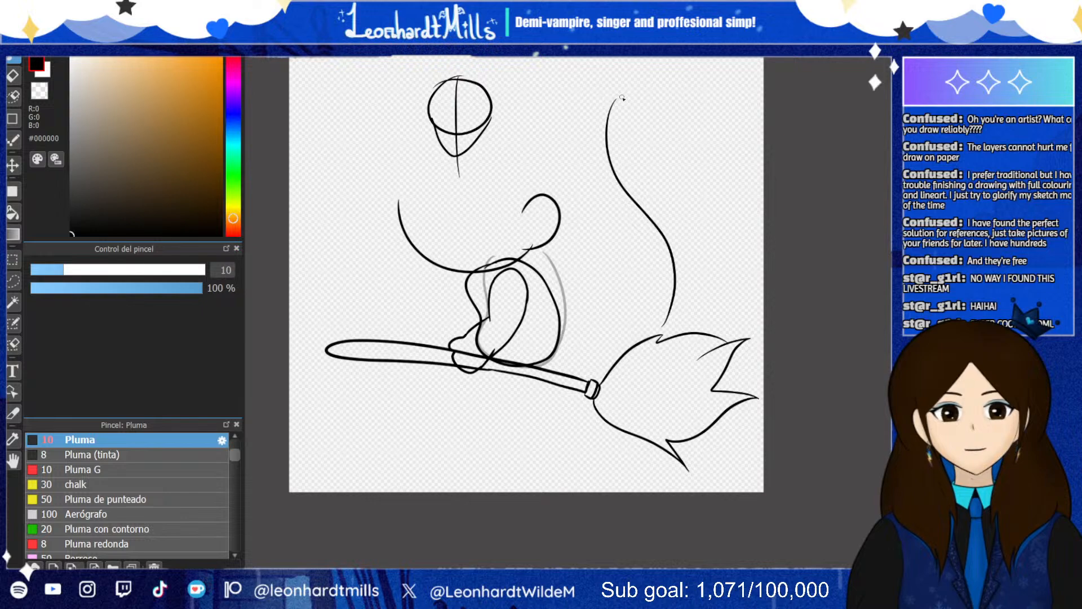
pyautogui.moveTo(591, 107)
pyautogui.mouseDown()
pyautogui.moveTo(634, 98)
pyautogui.moveTo(598, 116)
pyautogui.moveTo(615, 162)
pyautogui.moveTo(647, 162)
pyautogui.moveTo(589, 169)
pyautogui.moveTo(637, 207)
pyautogui.mouseUp()
pyautogui.hotkey('ctrl', 'z')
pyautogui.moveTo(646, 161); pyautogui.dragTo(636, 207)
pyautogui.hotkey('ctrl', 'z')
pyautogui.hotkey('ctrl', 'z')
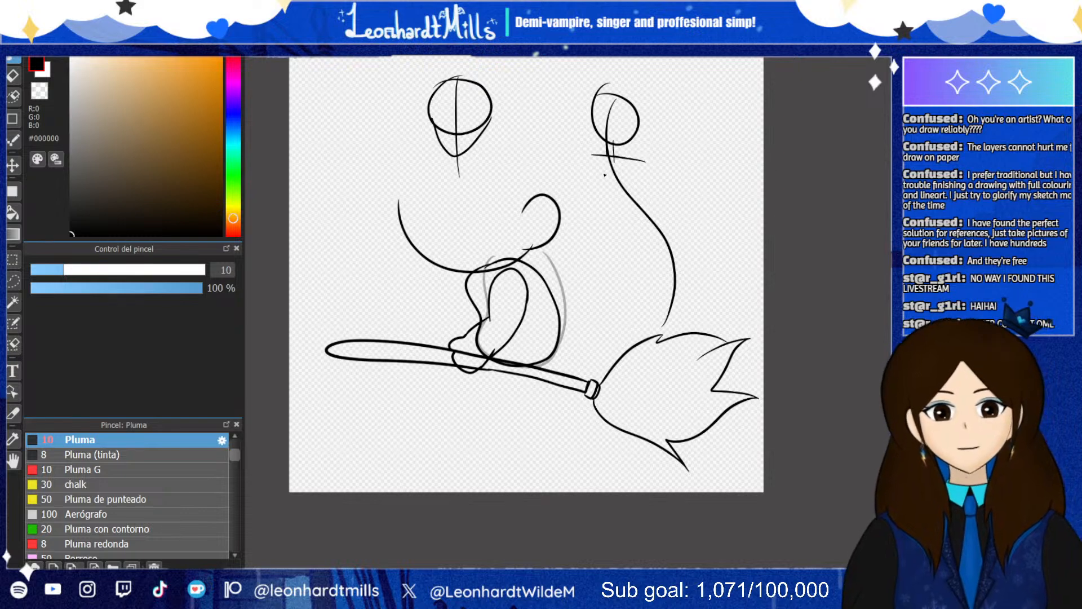
pyautogui.hotkey('ctrl', 'z')
# Sketch the practice figure's boxy chest, rounded pelvis and wider thigh shape along the S-shaped action line
pyautogui.moveTo(597, 160)
pyautogui.mouseDown()
pyautogui.moveTo(635, 151)
pyautogui.moveTo(598, 161)
pyautogui.moveTo(630, 207)
pyautogui.moveTo(638, 163)
pyautogui.mouseUp()
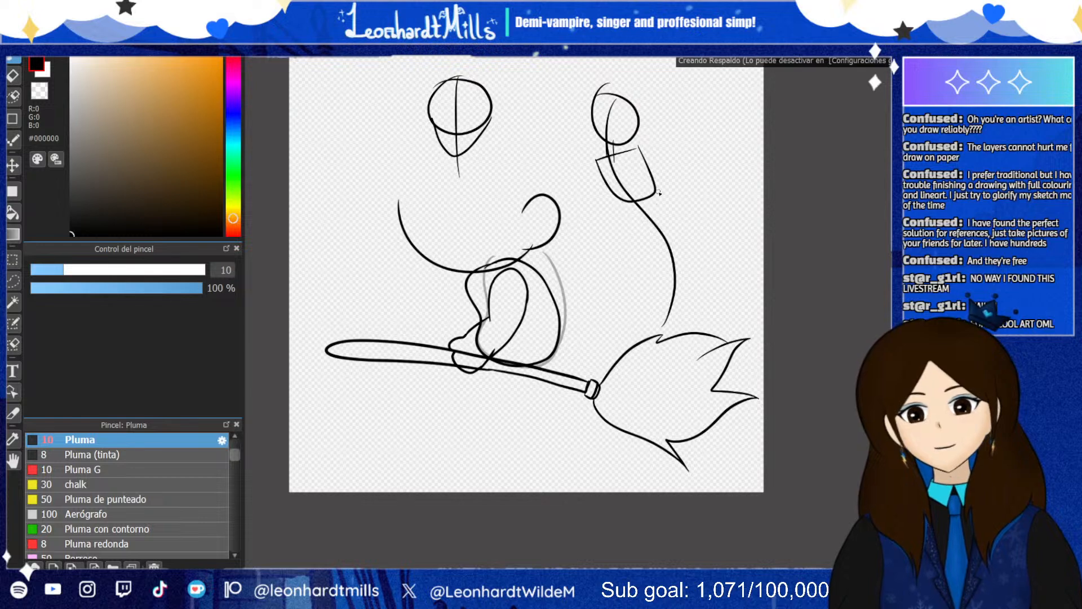
pyautogui.moveTo(657, 206)
pyautogui.mouseDown()
pyautogui.moveTo(638, 210)
pyautogui.moveTo(657, 192)
pyautogui.moveTo(660, 274)
pyautogui.moveTo(669, 197)
pyautogui.mouseUp()
pyautogui.hotkey('ctrl', 'z')
pyautogui.hotkey('ctrl', 'z')
# Sketch two rounded lower legs beneath the practice figure's thigh shape
pyautogui.moveTo(667, 271); pyautogui.dragTo(665, 338)
pyautogui.moveTo(643, 275)
pyautogui.mouseDown()
pyautogui.moveTo(641, 325)
pyautogui.moveTo(659, 327)
pyautogui.mouseUp()
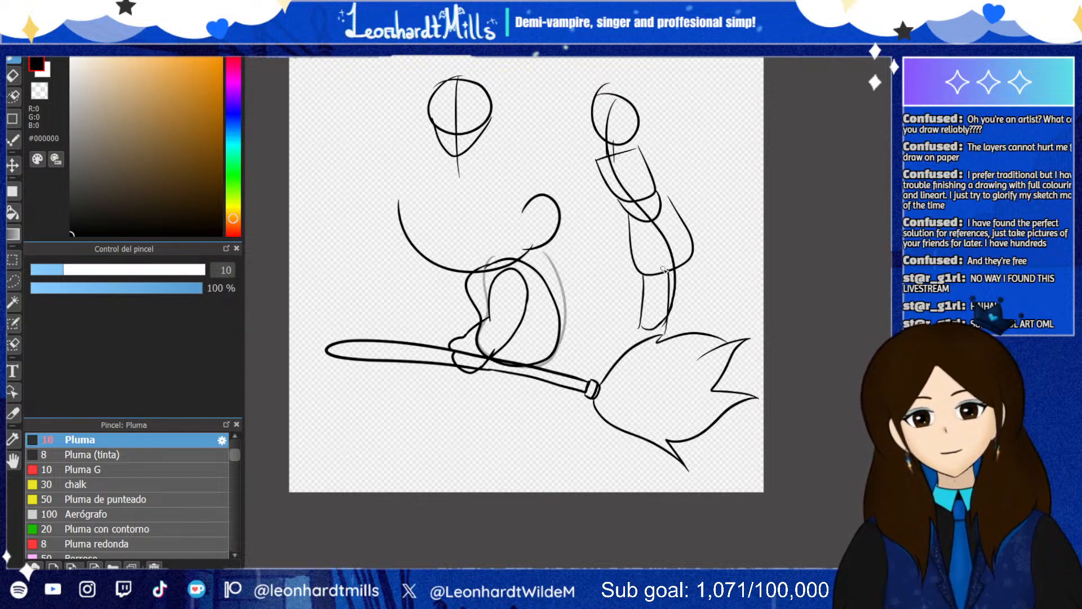
pyautogui.hotkey('ctrl', 'z')
pyautogui.hotkey('ctrl', 'z')
pyautogui.hotkey('ctrl', 'z')
pyautogui.moveTo(641, 277)
pyautogui.mouseDown()
pyautogui.moveTo(679, 265)
pyautogui.moveTo(701, 316)
pyautogui.moveTo(672, 279)
pyautogui.mouseUp()
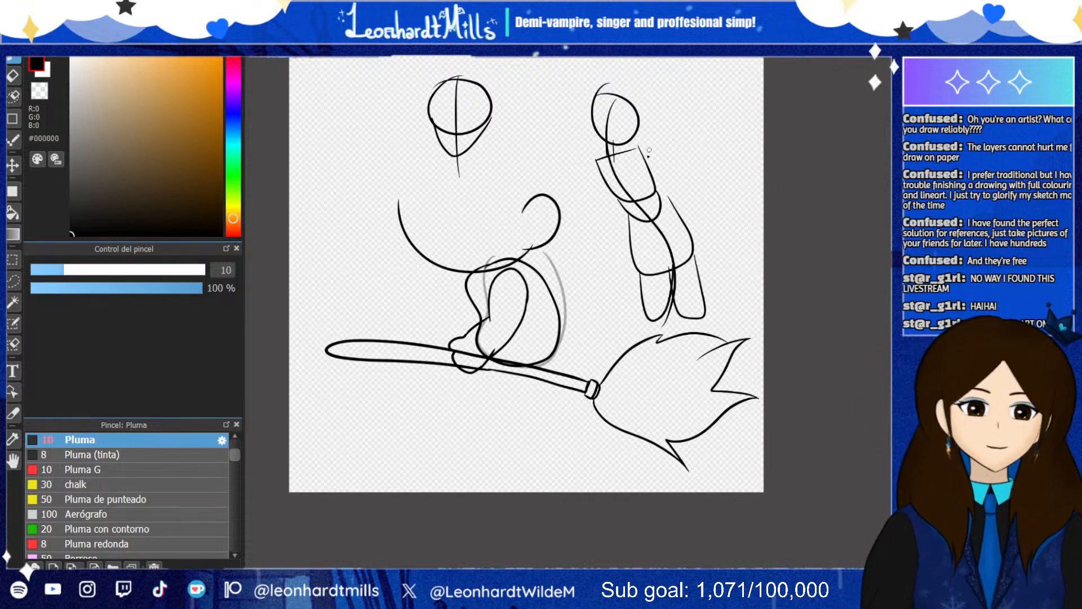
# Sketch the practice figure's arms, one bent with its hand at the waist and one stretched outward with a triangular hand
pyautogui.moveTo(640, 147)
pyautogui.mouseDown()
pyautogui.moveTo(648, 163)
pyautogui.moveTo(592, 181)
pyautogui.moveTo(620, 207)
pyautogui.moveTo(592, 216)
pyautogui.moveTo(637, 212)
pyautogui.mouseUp()
pyautogui.moveTo(655, 158); pyautogui.dragTo(649, 162)
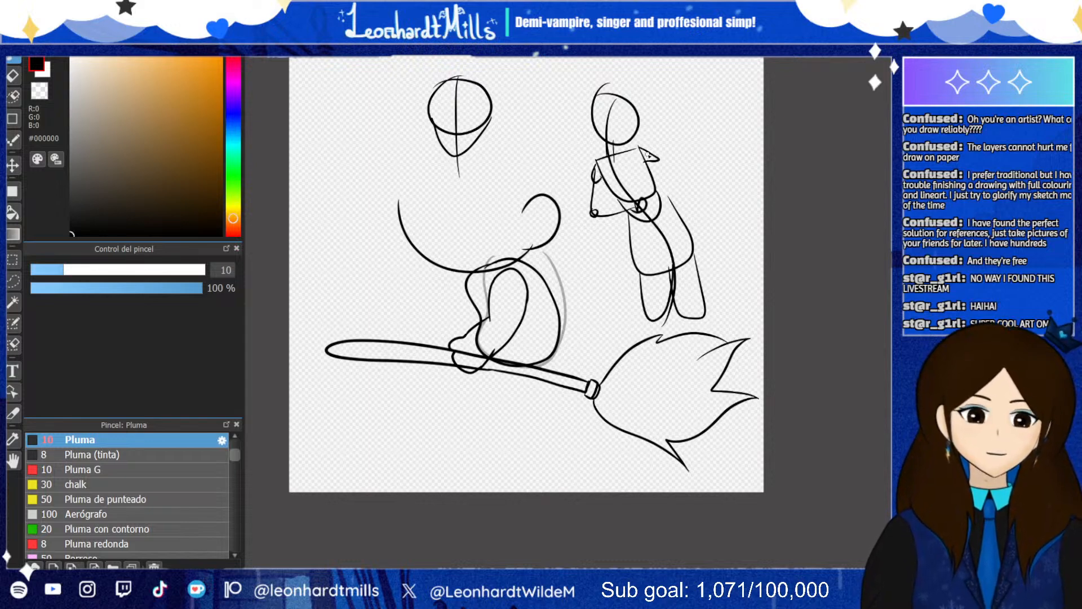
pyautogui.moveTo(656, 159)
pyautogui.mouseDown()
pyautogui.moveTo(711, 203)
pyautogui.moveTo(717, 219)
pyautogui.moveTo(685, 189)
pyautogui.moveTo(712, 221)
pyautogui.mouseUp()
pyautogui.moveTo(704, 196); pyautogui.dragTo(711, 204)
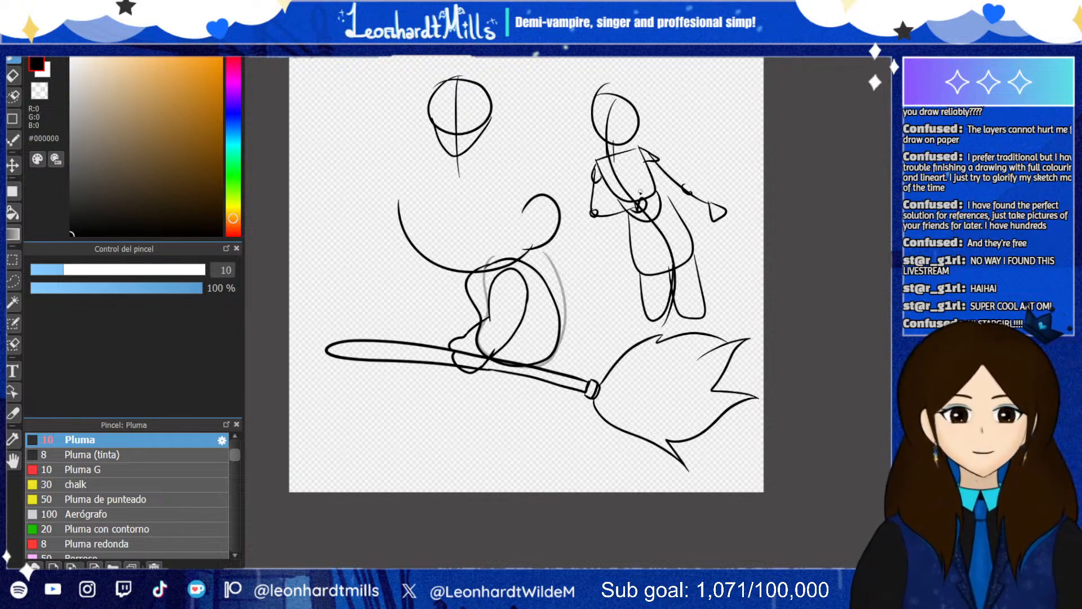
# Try to enclose the practice figure in a large tilted oval
pyautogui.moveTo(740, 274); pyautogui.dragTo(602, 87)
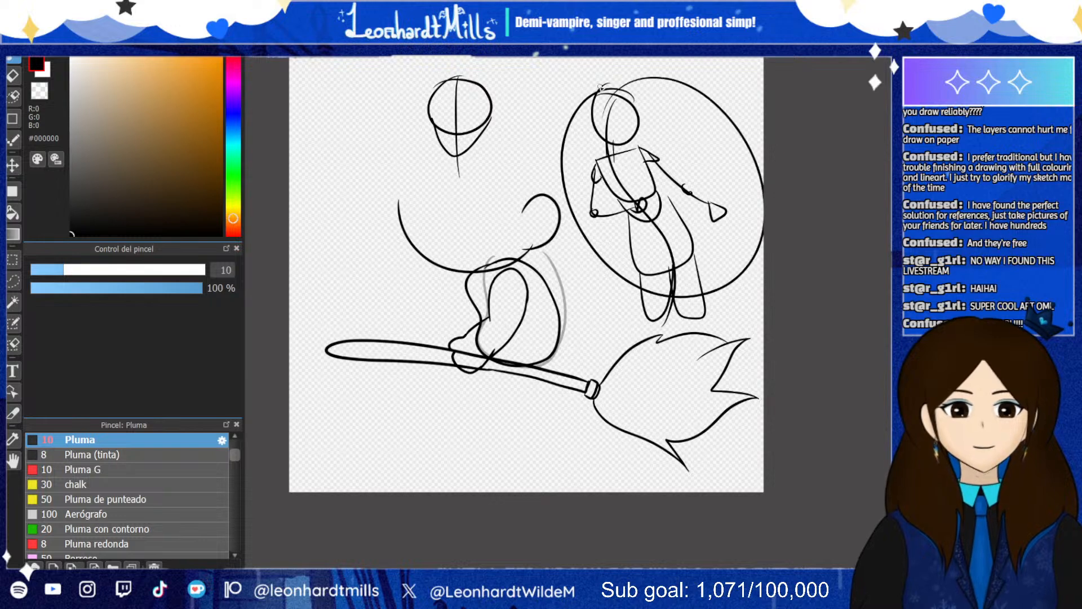
pyautogui.hotkey('ctrl', 'z')
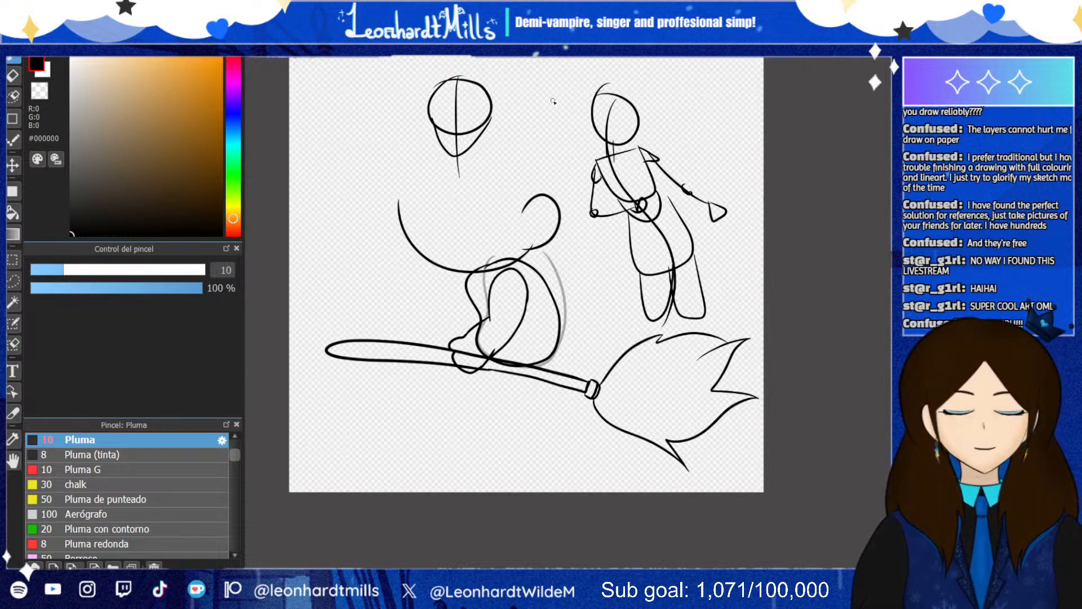
# Try to outline a narrower face curve inside the practice figure's round head
pyautogui.moveTo(521, 81)
pyautogui.mouseDown()
pyautogui.moveTo(523, 139)
pyautogui.moveTo(563, 92)
pyautogui.moveTo(511, 110)
pyautogui.mouseUp()
pyautogui.hotkey('ctrl', 'z')
pyautogui.hotkey('ctrl', 'z')
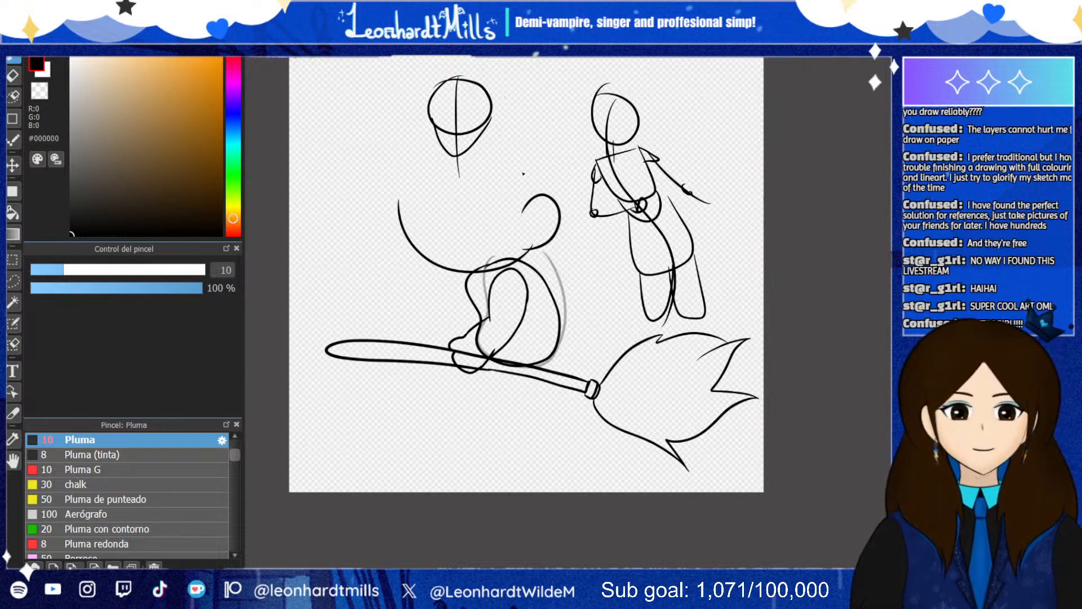
pyautogui.hotkey('ctrl', 'y')
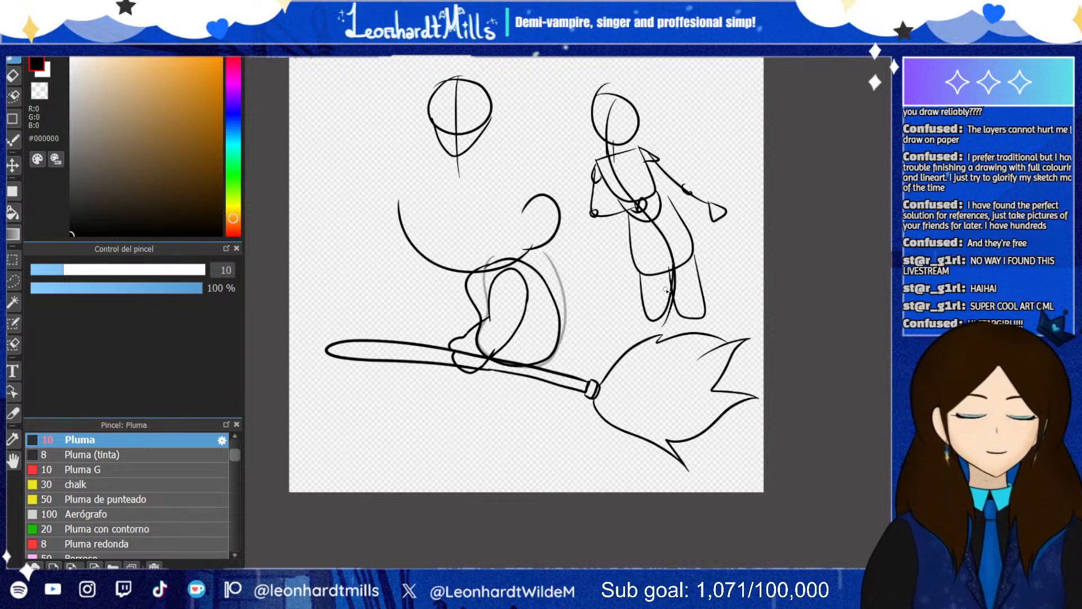
pyautogui.moveTo(600, 98)
pyautogui.mouseDown()
pyautogui.moveTo(607, 152)
pyautogui.moveTo(633, 104)
pyautogui.mouseUp()
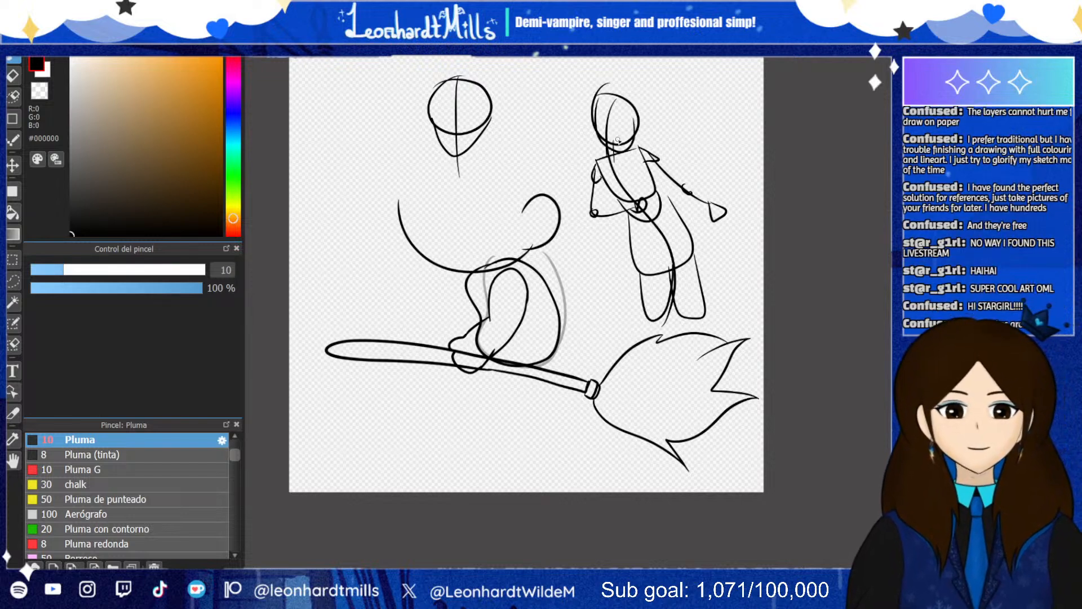
pyautogui.hotkey('ctrl', 'z')
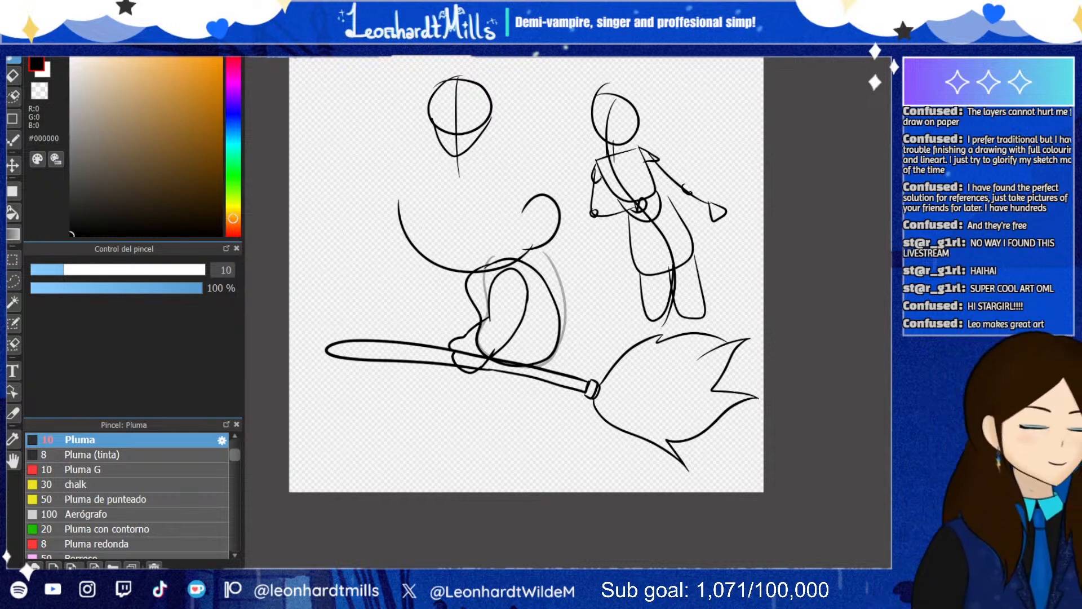
# Delete the practice head and practice figure above the broomstick rider with a freehand selection, then deselect and return to the brush
pyautogui.click(14, 280)
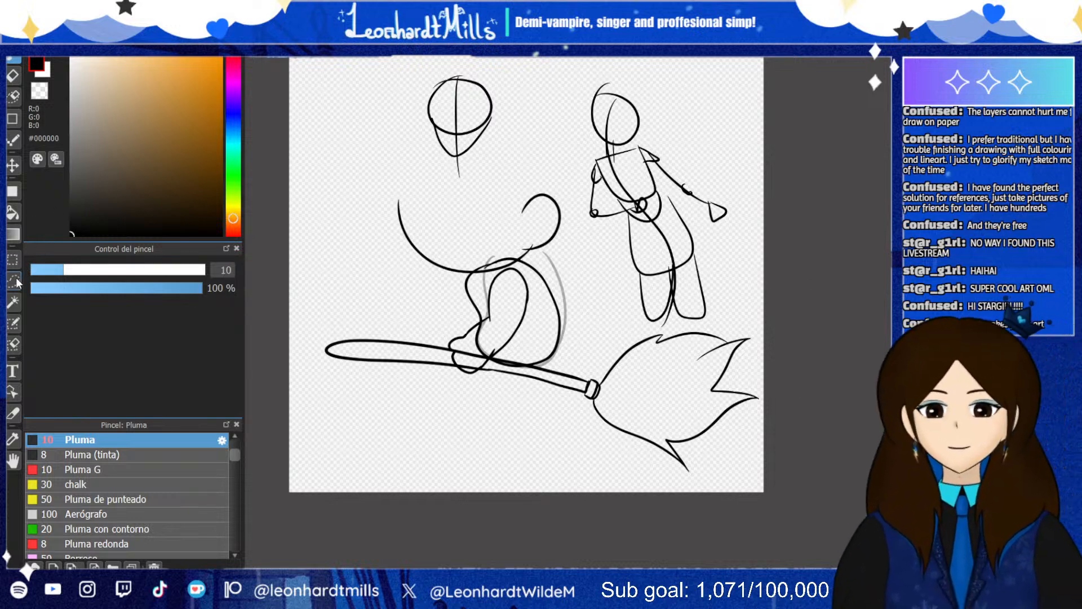
pyautogui.moveTo(402, 91)
pyautogui.mouseDown()
pyautogui.moveTo(434, 203)
pyautogui.moveTo(513, 182)
pyautogui.moveTo(560, 207)
pyautogui.moveTo(622, 299)
pyautogui.moveTo(674, 328)
pyautogui.moveTo(743, 270)
pyautogui.moveTo(749, 137)
pyautogui.moveTo(614, 61)
pyautogui.moveTo(537, 77)
pyautogui.moveTo(438, 87)
pyautogui.mouseUp()
pyautogui.press('Delete')
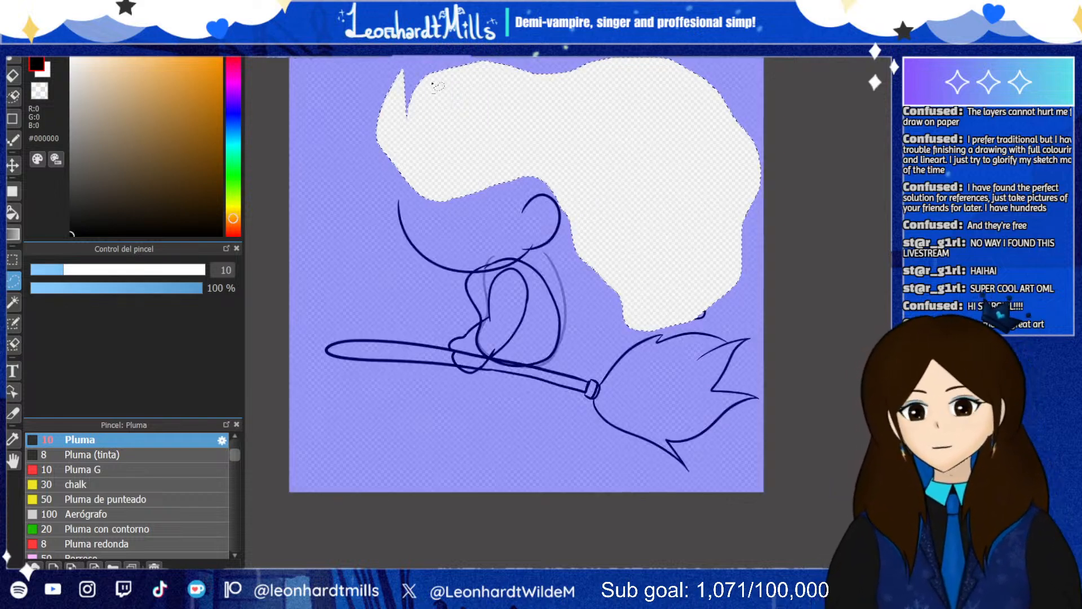
pyautogui.hotkey('ctrl', 'd')
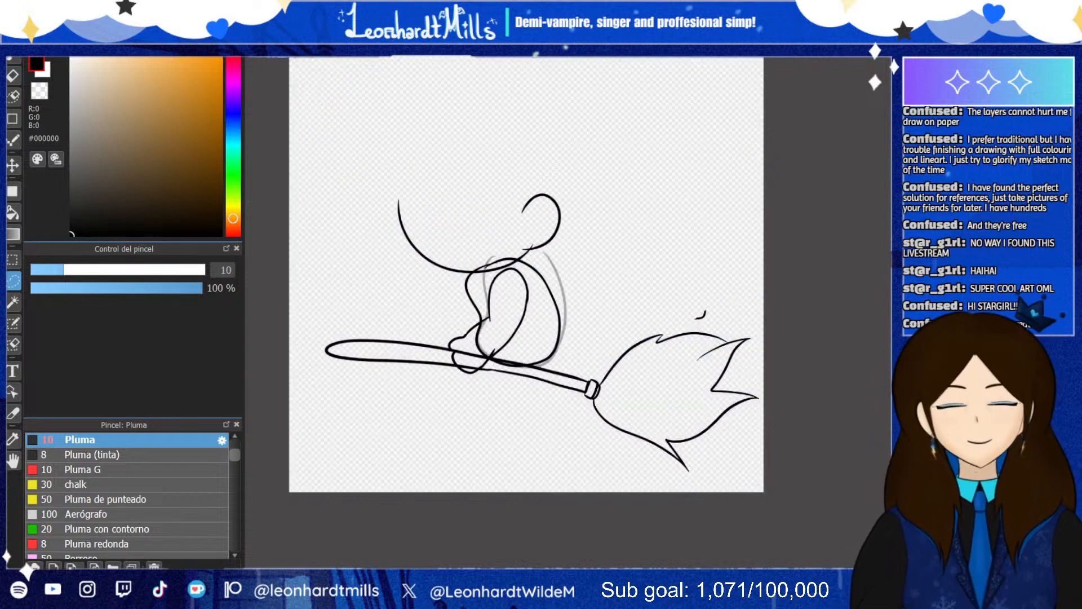
pyautogui.hotkey('ctrl', 'z')
pyautogui.hotkey('ctrl', 'y')
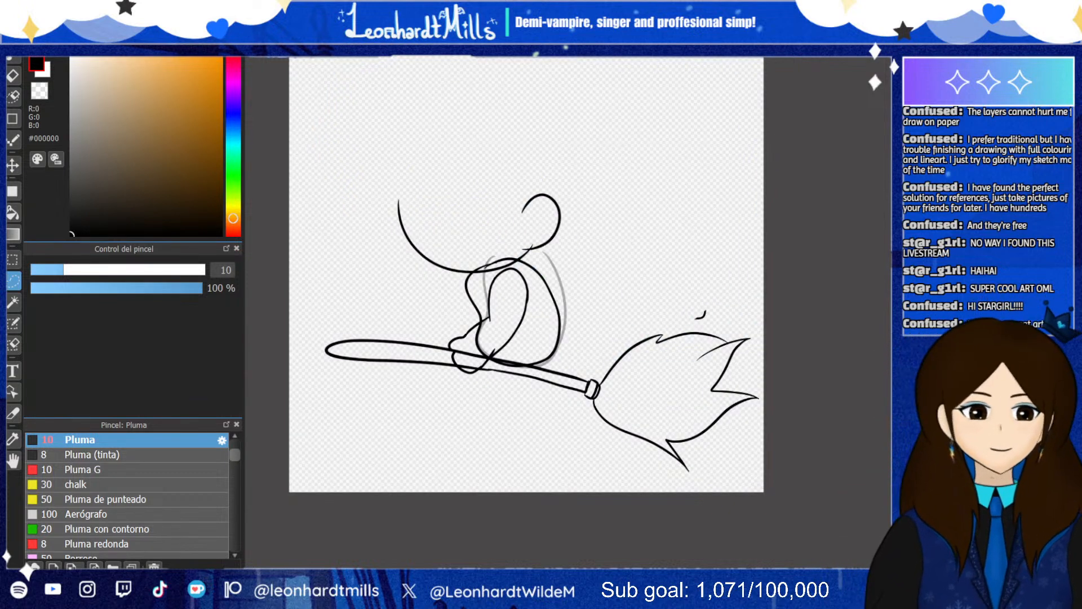
pyautogui.press('b')
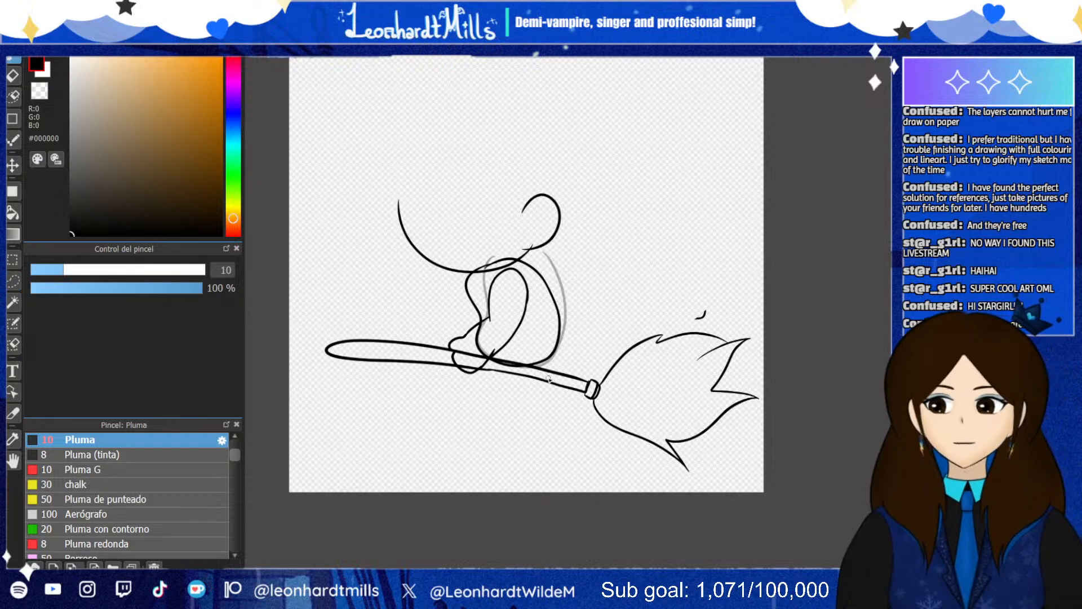
# Erase the small leftover leg stroke above the broom's bristles and return to the brush
pyautogui.scroll(2, 440, 382)
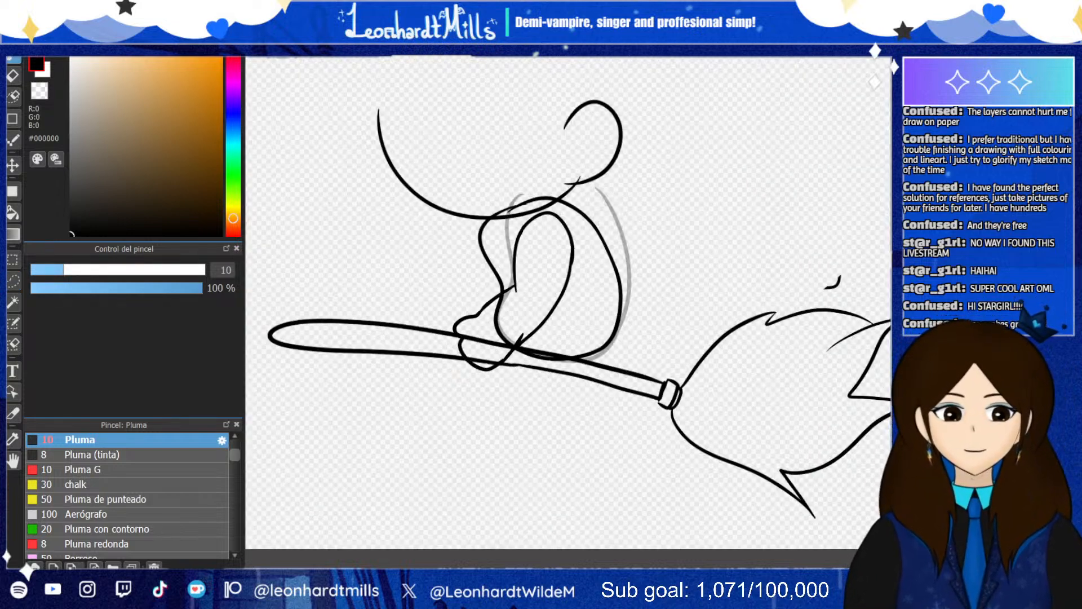
pyautogui.scroll(-3, 568, 305)
pyautogui.scroll(4, 568, 304)
pyautogui.hotkey('ctrl', 'z')
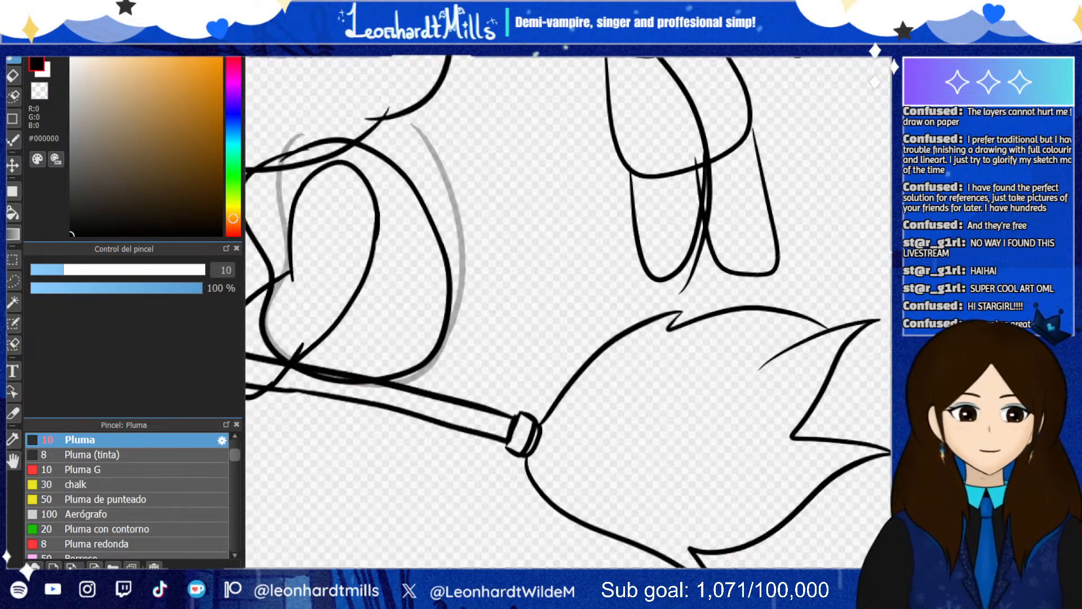
pyautogui.hotkey('ctrl', 'y')
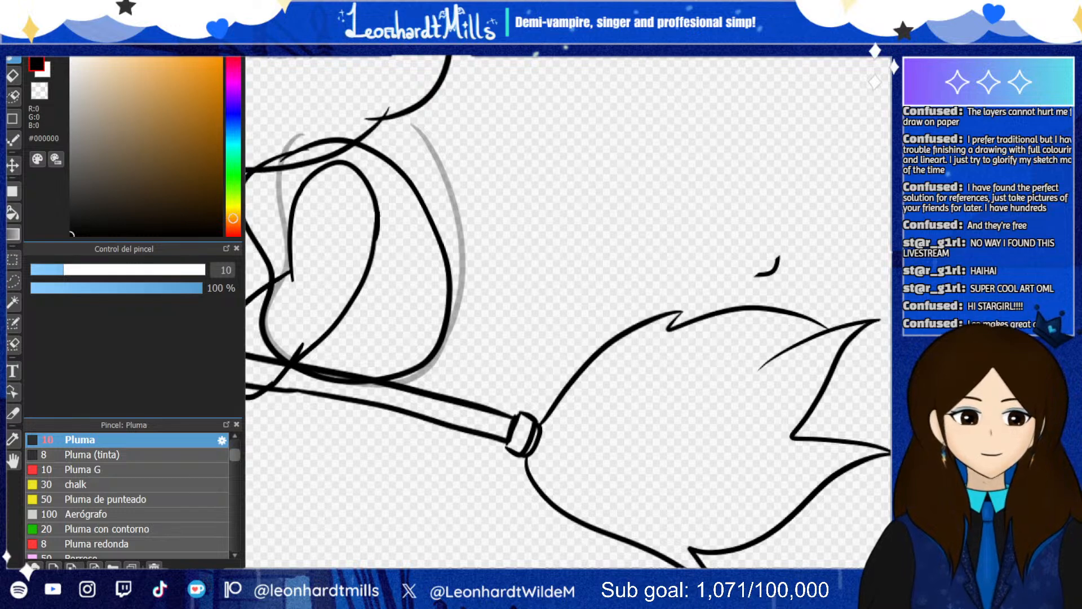
pyautogui.click(13, 97)
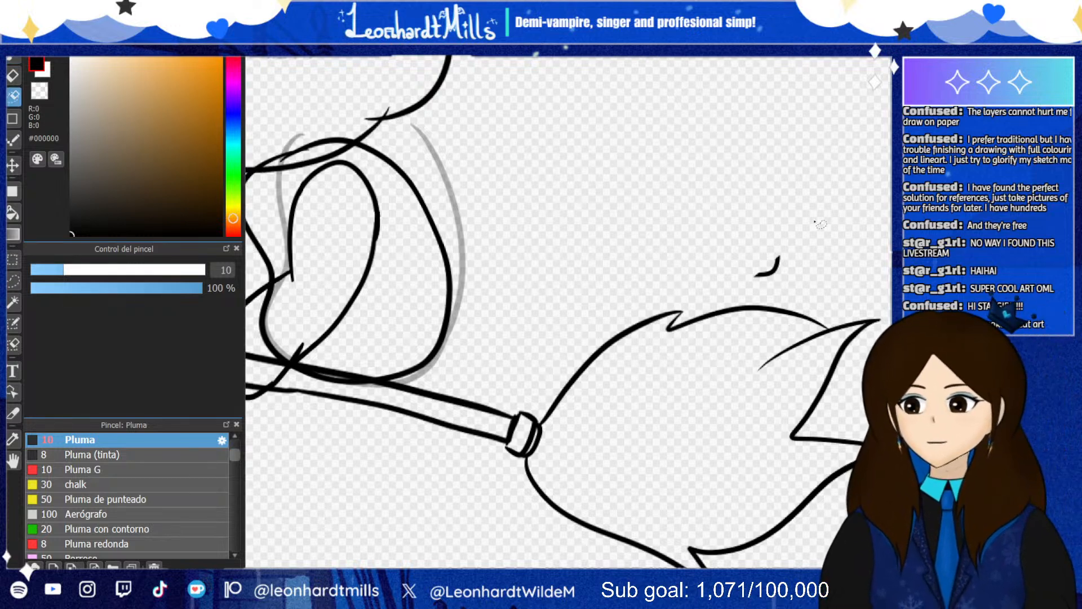
pyautogui.moveTo(782, 219)
pyautogui.mouseDown()
pyautogui.moveTo(817, 263)
pyautogui.moveTo(813, 243)
pyautogui.mouseUp()
pyautogui.click(14, 60)
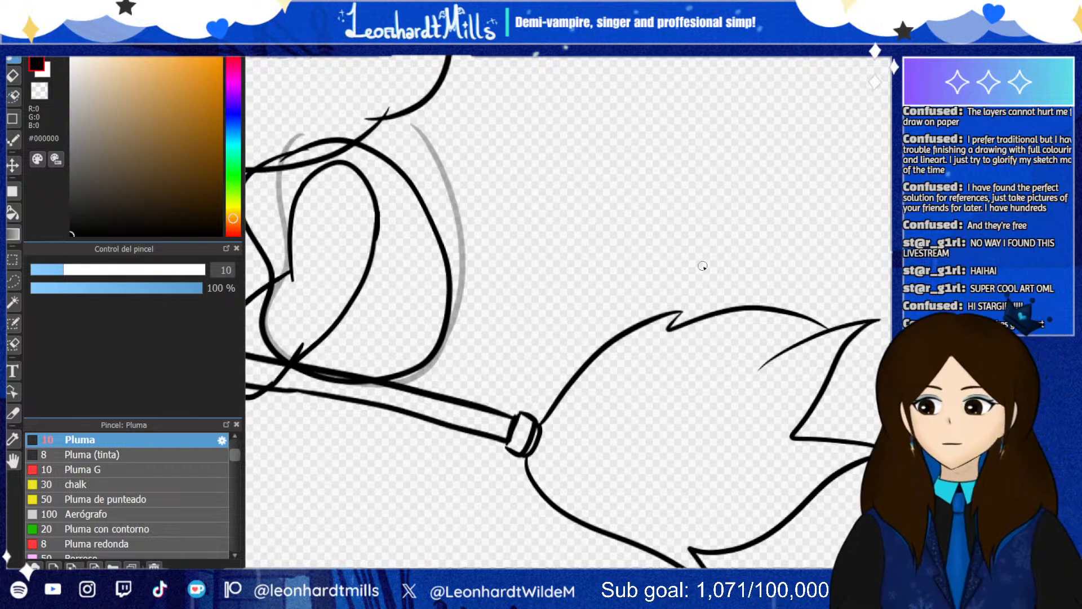
# Sketch the rider's rounded leg shape crossing the broomstick in front and the lower leg with a foot hanging beneath it
pyautogui.scroll(-3, 702, 266)
pyautogui.scroll(4, 699, 152)
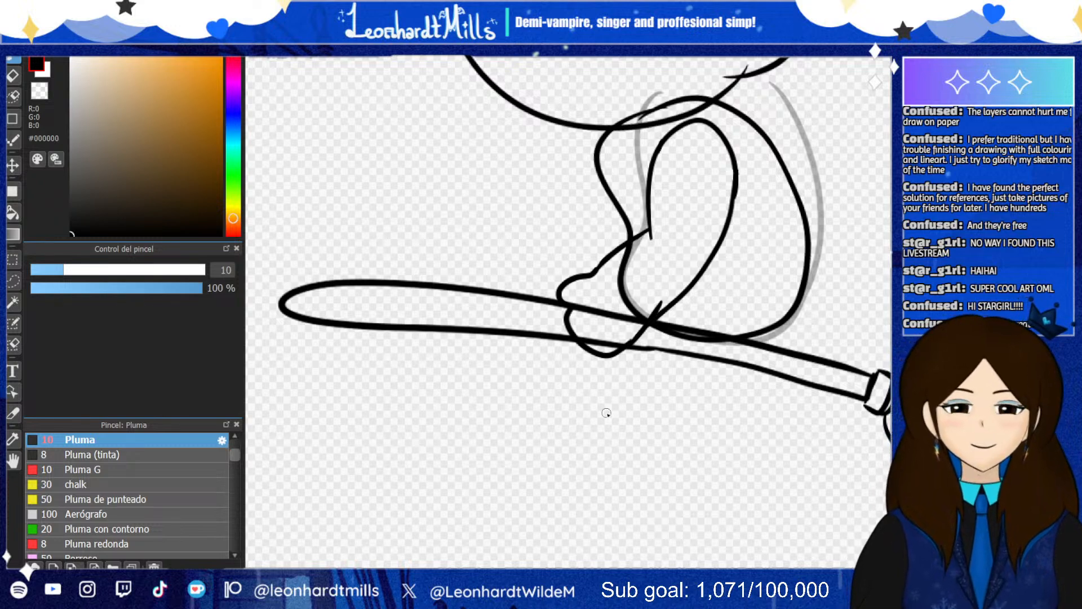
pyautogui.scroll(-3, 597, 397)
pyautogui.scroll(-1, 608, 313)
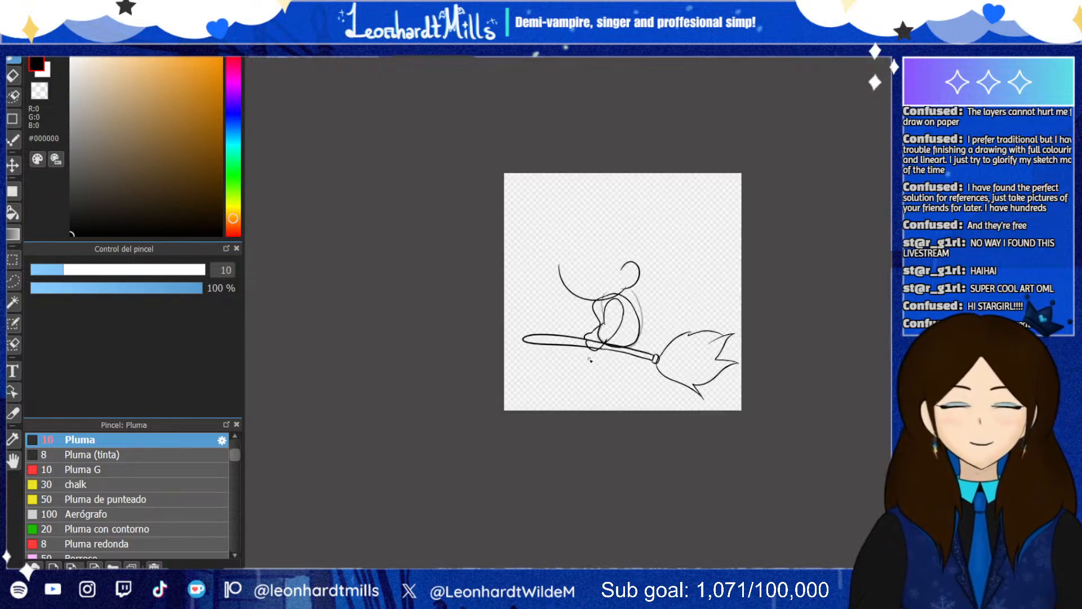
pyautogui.scroll(1, 581, 277)
pyautogui.scroll(1, 581, 277)
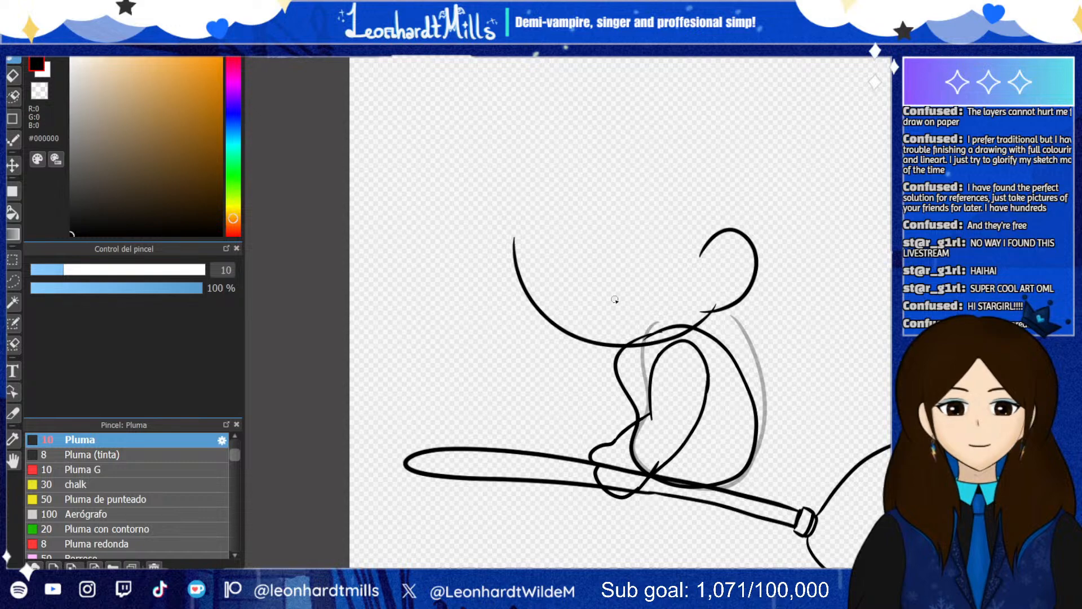
pyautogui.scroll(-2, 713, 394)
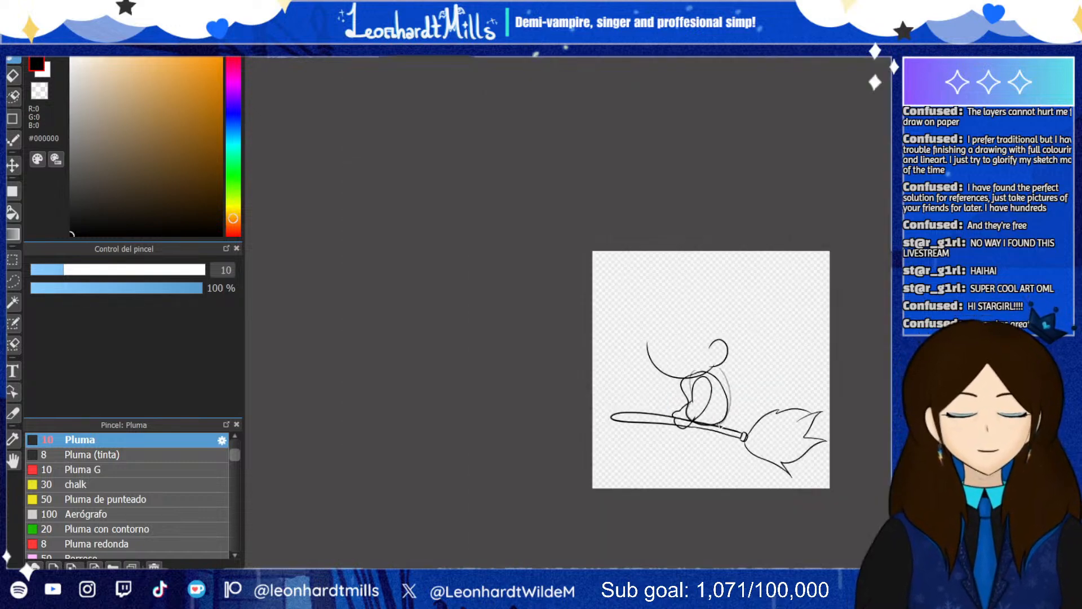
pyautogui.scroll(1, 713, 395)
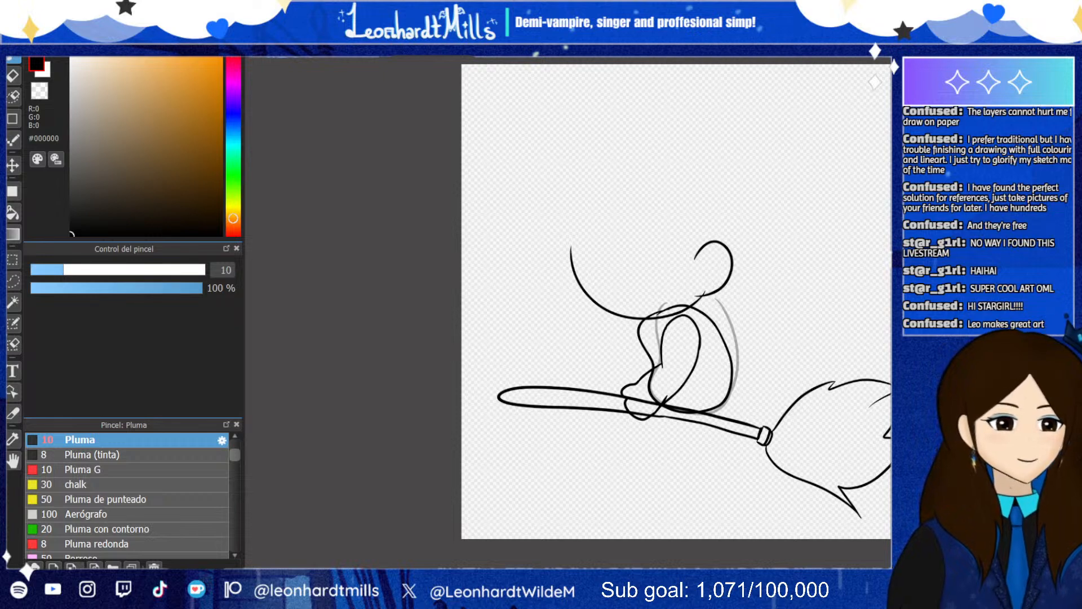
pyautogui.hotkey('ctrl', 'z')
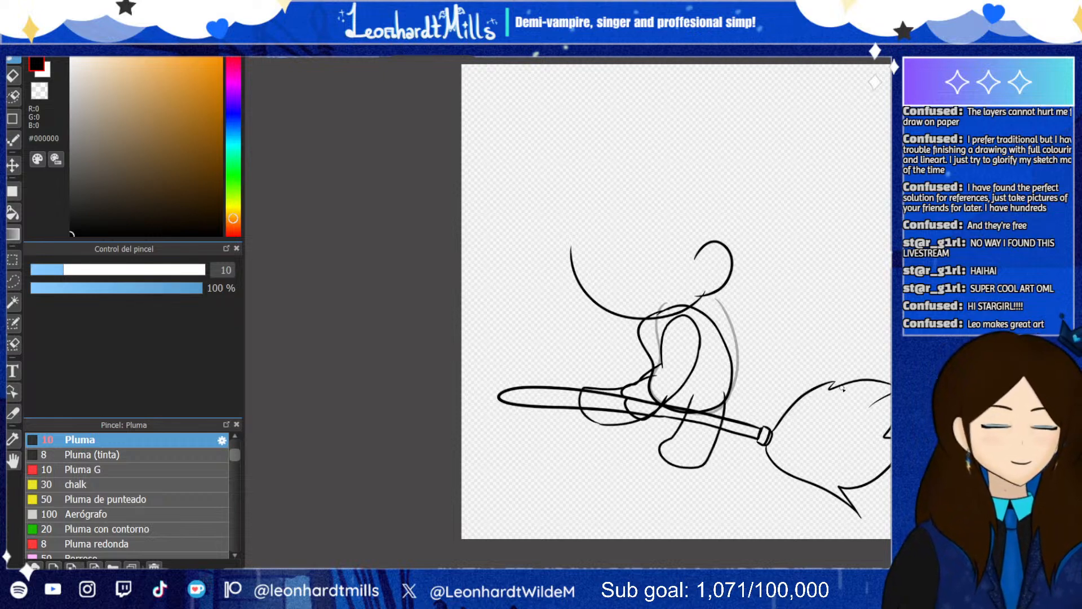
pyautogui.scroll(-1, 610, 366)
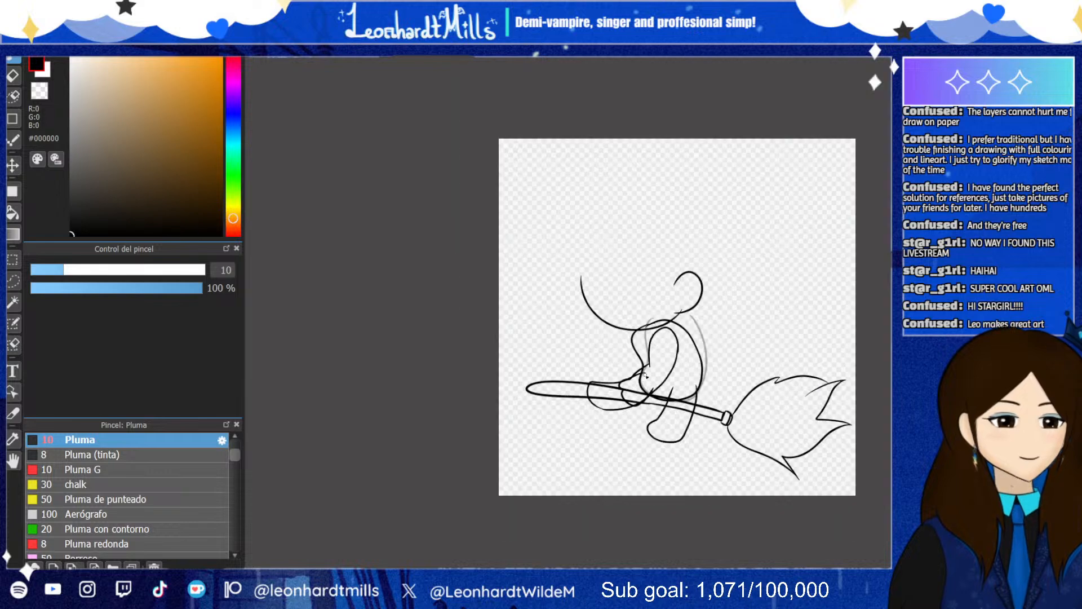
pyautogui.scroll(2, 649, 372)
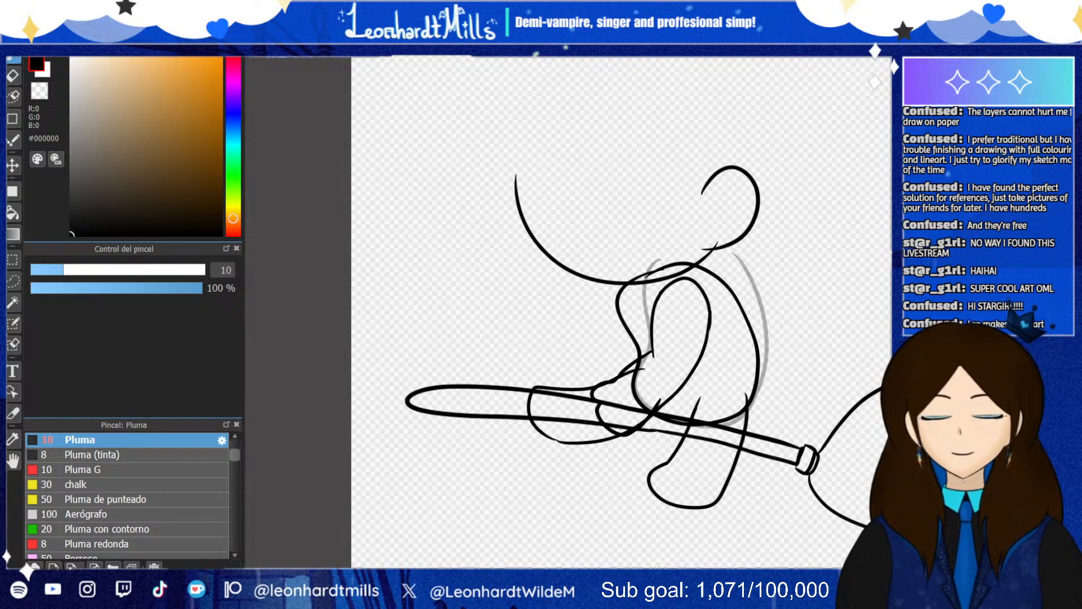
pyautogui.scroll(-2, 599, 303)
pyautogui.scroll(1, 623, 393)
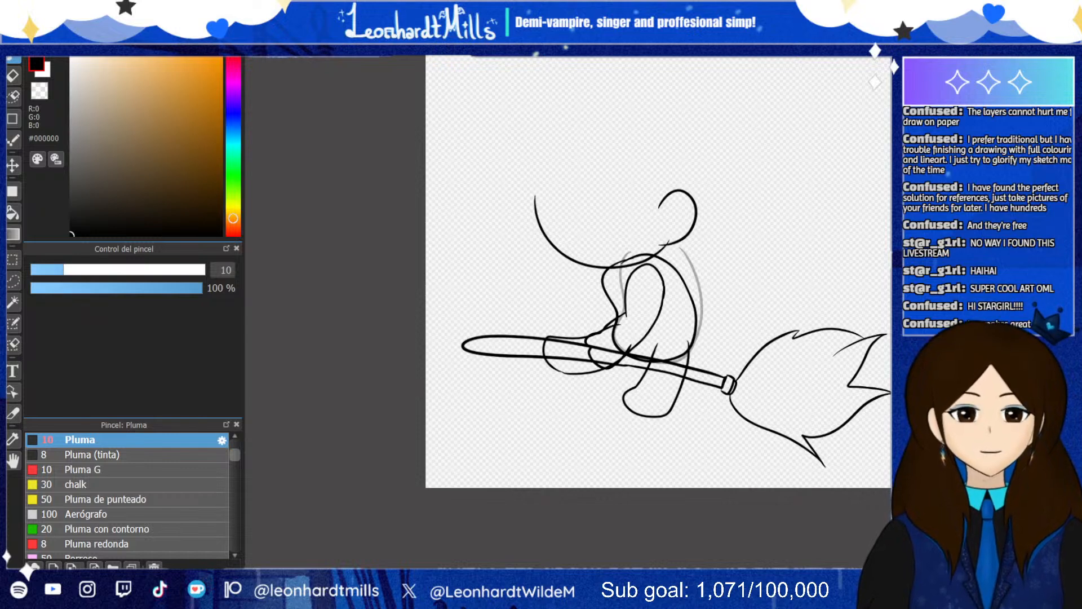
pyautogui.scroll(-1, 551, 401)
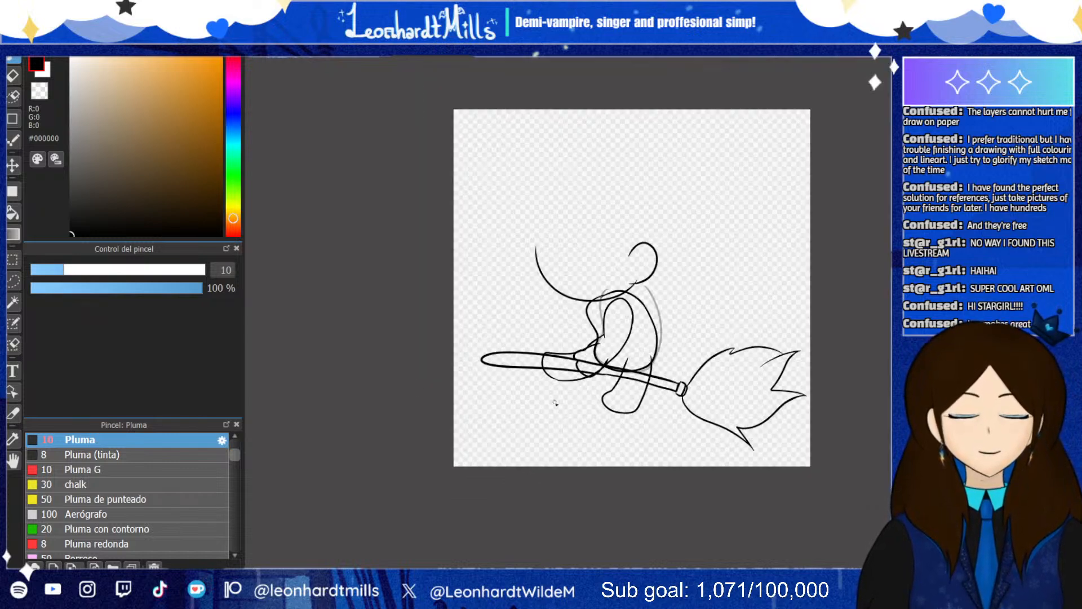
pyautogui.scroll(2, 652, 435)
pyautogui.scroll(-3, 594, 378)
pyautogui.scroll(1, 702, 371)
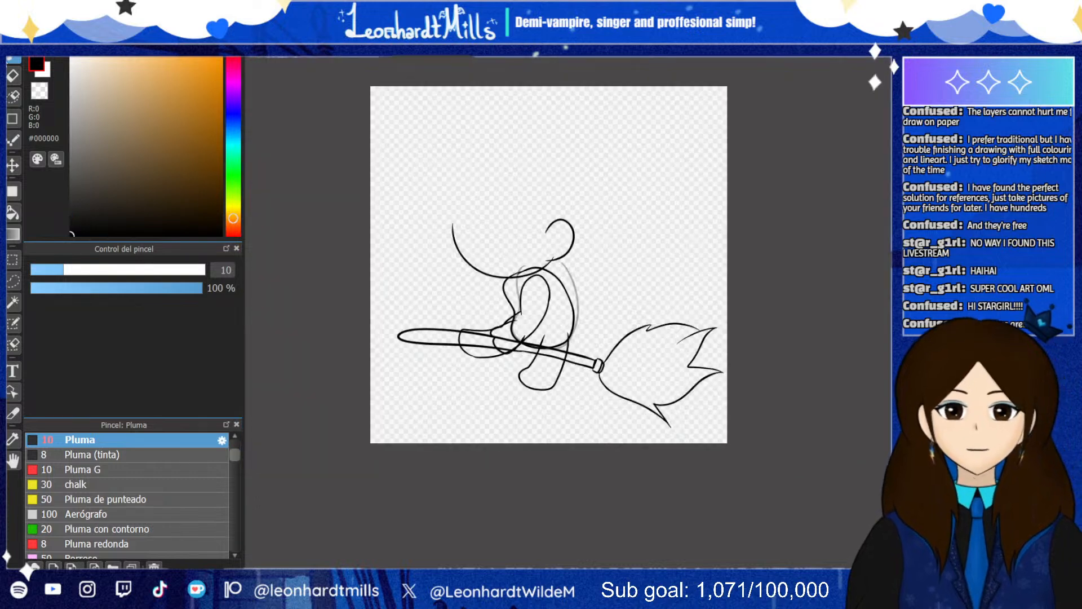
# Try to add thin speed lines above, behind and below the broom's bristles
pyautogui.moveTo(686, 296); pyautogui.dragTo(730, 291)
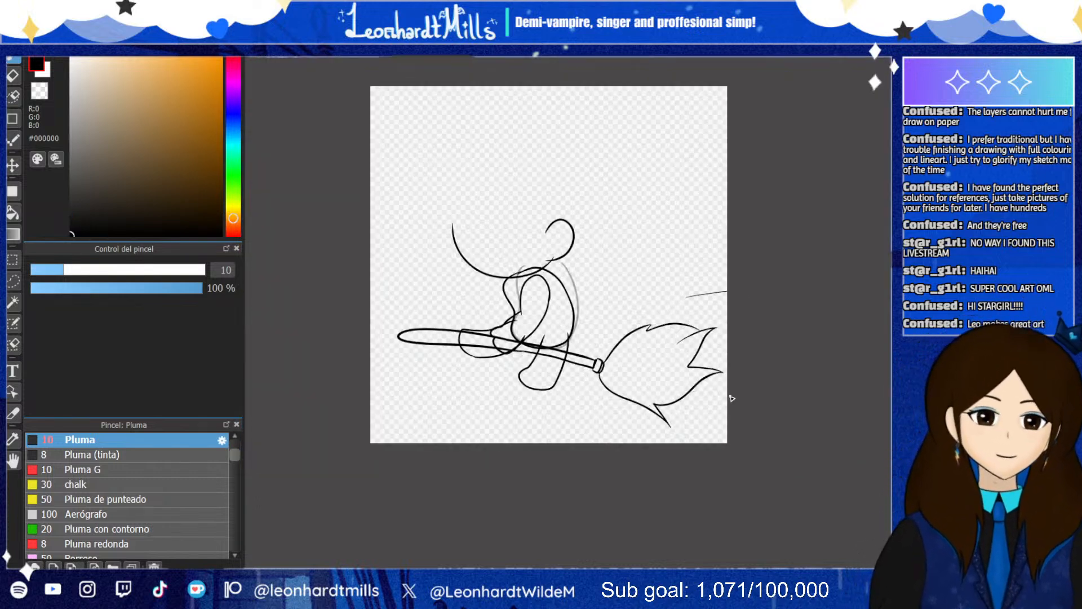
pyautogui.moveTo(732, 399); pyautogui.dragTo(695, 390)
pyautogui.hotkey('ctrl', 'z')
pyautogui.hotkey('ctrl', 'z')
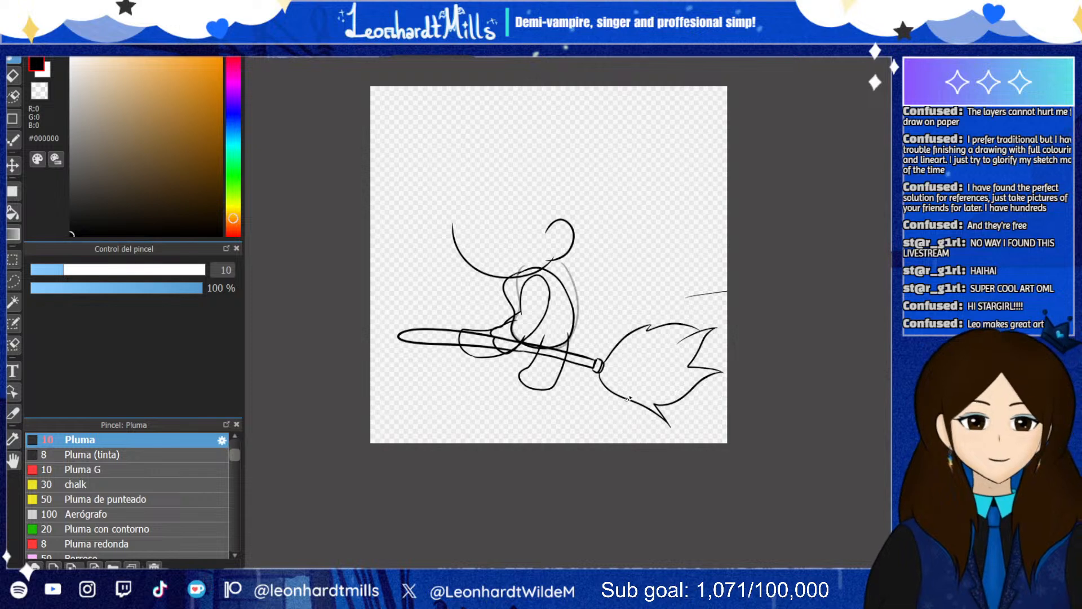
pyautogui.moveTo(629, 307); pyautogui.dragTo(730, 318)
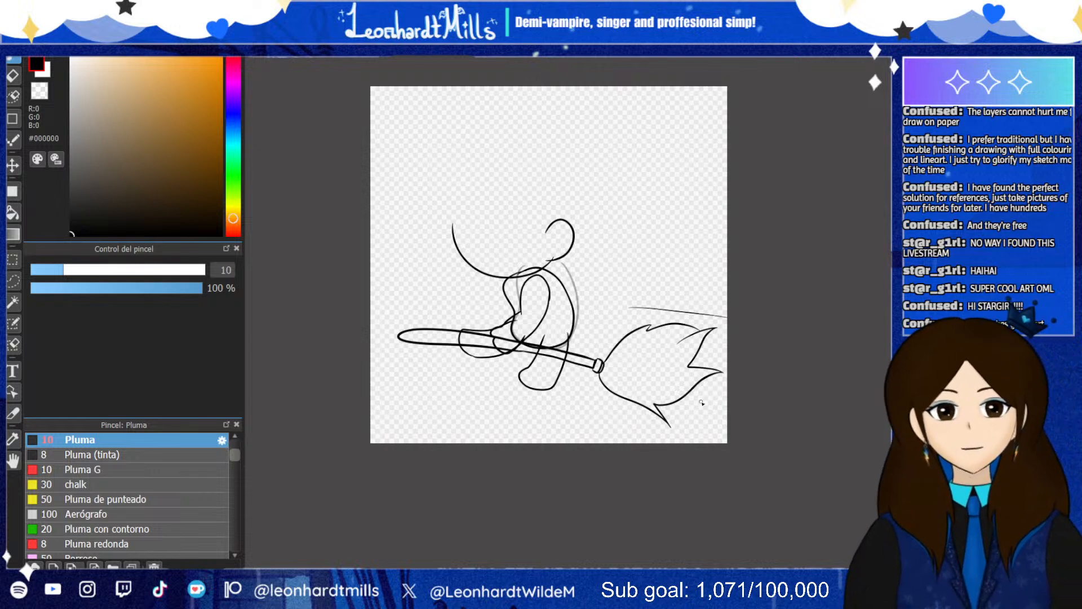
pyautogui.hotkey('ctrl', 'z')
pyautogui.moveTo(660, 314); pyautogui.dragTo(733, 314)
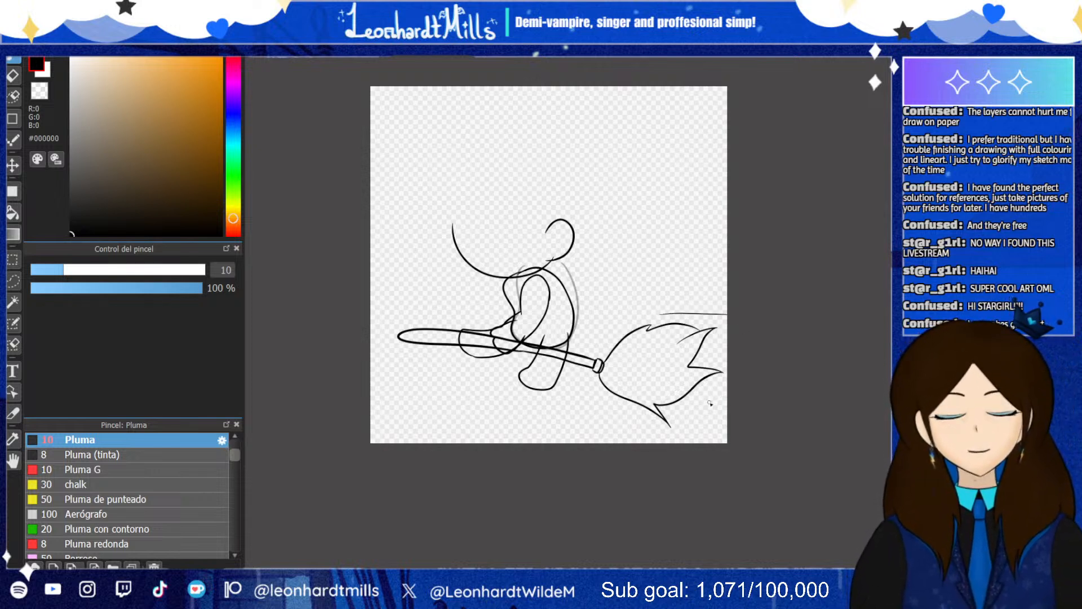
pyautogui.moveTo(708, 398); pyautogui.dragTo(728, 402)
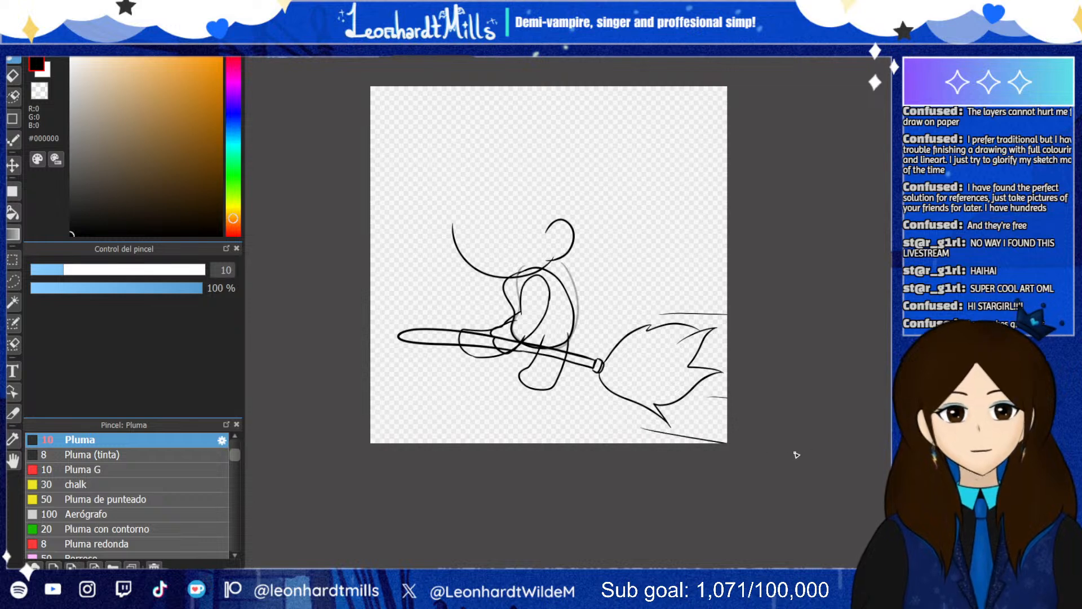
pyautogui.moveTo(650, 434)
pyautogui.mouseDown()
pyautogui.moveTo(711, 443)
pyautogui.moveTo(696, 415)
pyautogui.mouseUp()
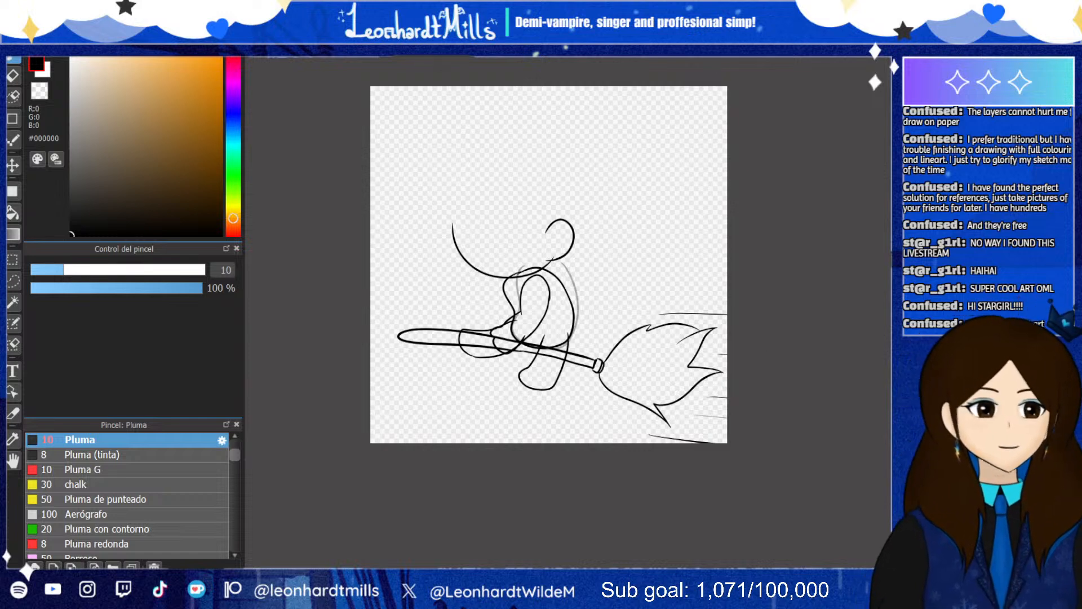
pyautogui.hotkey('ctrl', 'z')
pyautogui.hotkey('ctrl', 'z')
pyautogui.hotkey('ctrl', 'z')
pyautogui.hotkey('ctrl', 'z')
pyautogui.hotkey('ctrl', 'z')
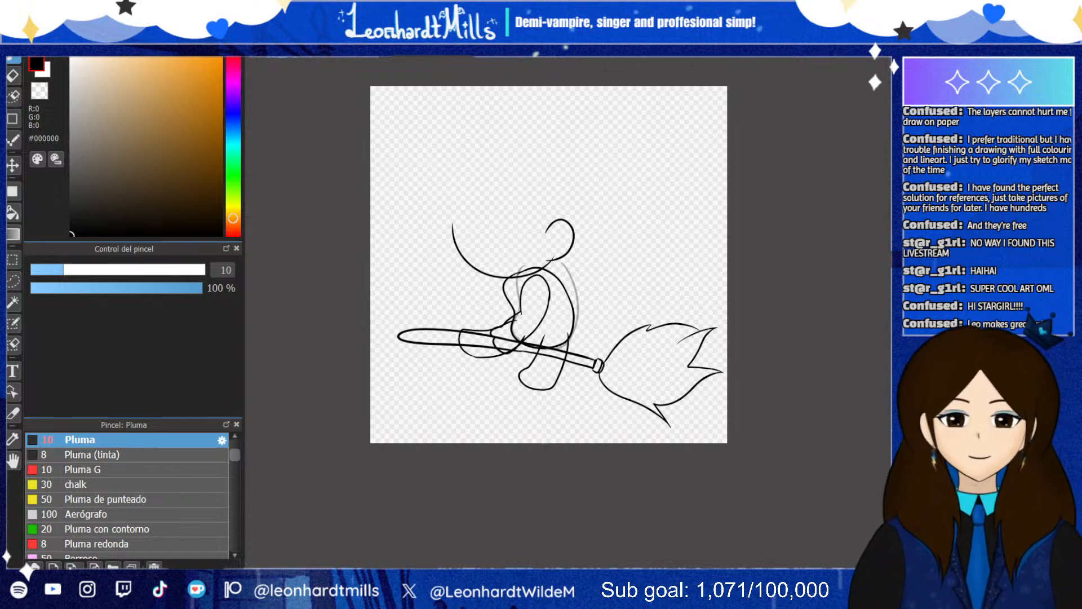
# Sketch an outer curve beneath the rider's large sweeping curve to form a crescent, with a small pointed shape at the body
pyautogui.scroll(1, 484, 231)
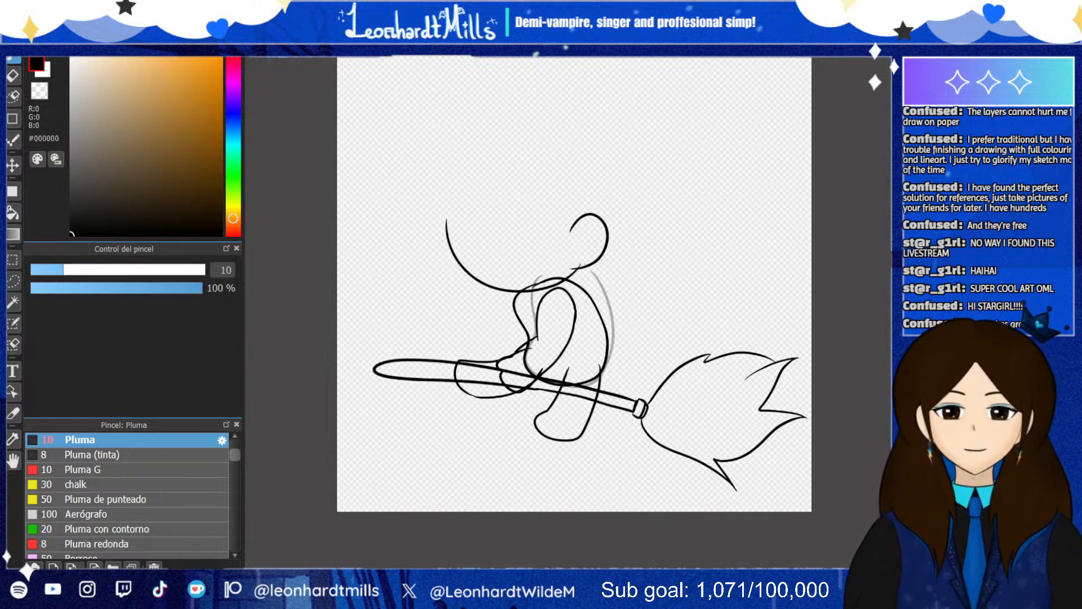
pyautogui.scroll(2, 501, 229)
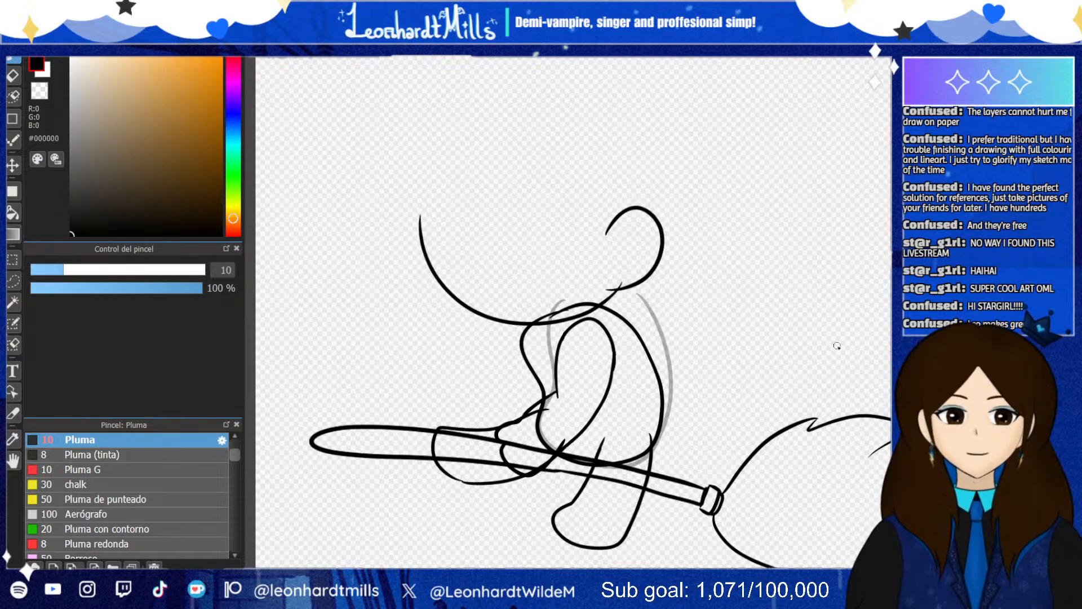
pyautogui.moveTo(526, 325)
pyautogui.mouseDown()
pyautogui.moveTo(531, 373)
pyautogui.moveTo(432, 343)
pyautogui.moveTo(398, 282)
pyautogui.moveTo(431, 211)
pyautogui.mouseUp()
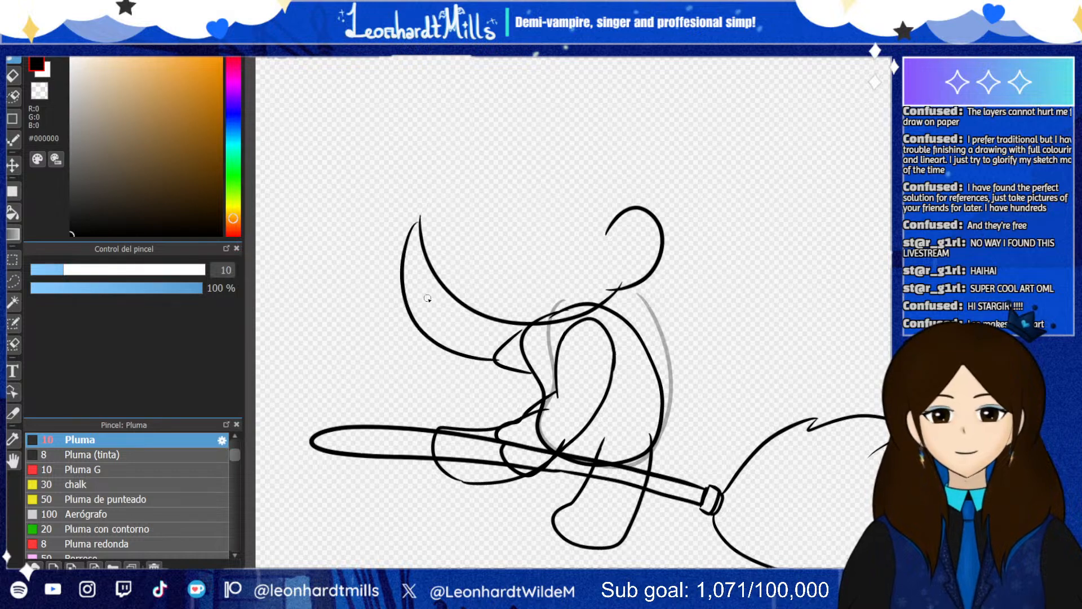
# Try to sketch the inner contour of a raised arm from the rider's shoulder up into the crescent shape
pyautogui.moveTo(526, 326)
pyautogui.mouseDown()
pyautogui.moveTo(497, 328)
pyautogui.moveTo(458, 290)
pyautogui.moveTo(454, 248)
pyautogui.mouseUp()
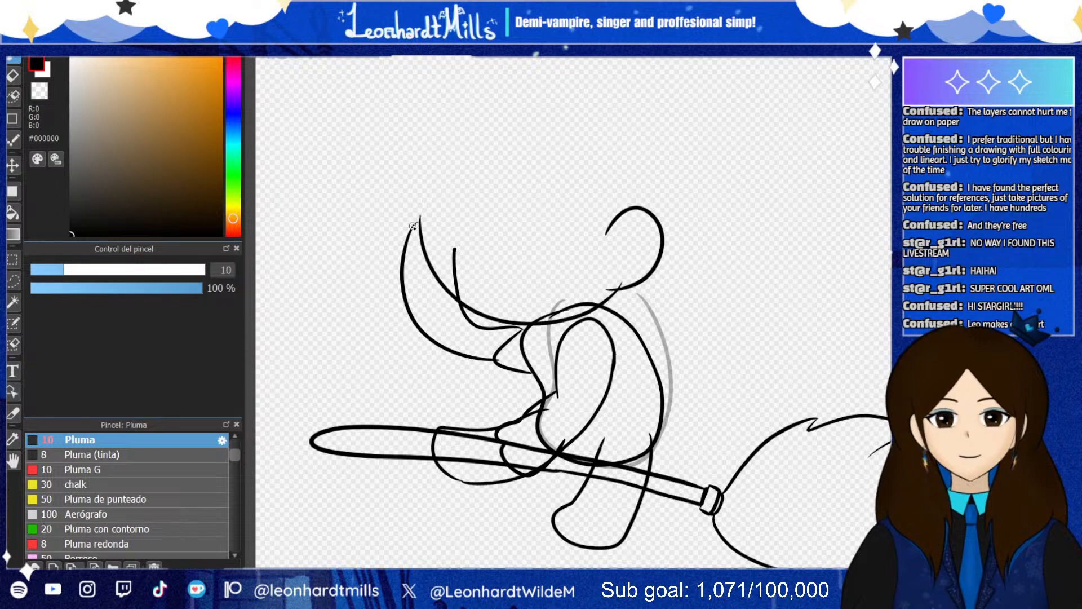
pyautogui.hotkey('ctrl', 'z')
pyautogui.hotkey('ctrl', 'z')
pyautogui.moveTo(524, 338)
pyautogui.mouseDown()
pyautogui.moveTo(459, 305)
pyautogui.moveTo(447, 254)
pyautogui.moveTo(468, 230)
pyautogui.moveTo(446, 231)
pyautogui.moveTo(405, 200)
pyautogui.moveTo(389, 250)
pyautogui.moveTo(415, 269)
pyautogui.moveTo(409, 288)
pyautogui.moveTo(459, 348)
pyautogui.moveTo(522, 368)
pyautogui.moveTo(426, 314)
pyautogui.moveTo(421, 231)
pyautogui.moveTo(449, 224)
pyautogui.moveTo(457, 259)
pyautogui.moveTo(471, 252)
pyautogui.moveTo(483, 286)
pyautogui.moveTo(530, 323)
pyautogui.moveTo(463, 328)
pyautogui.moveTo(433, 246)
pyautogui.moveTo(469, 210)
pyautogui.mouseUp()
pyautogui.hotkey('ctrl', 'z')
pyautogui.hotkey('ctrl', 'z')
pyautogui.hotkey('ctrl', 'z')
# Try to sketch a raised bent arm in front of the rider with a round hand near the face curve's upper end
pyautogui.moveTo(525, 345)
pyautogui.mouseDown()
pyautogui.moveTo(439, 328)
pyautogui.moveTo(445, 235)
pyautogui.moveTo(435, 219)
pyautogui.moveTo(415, 256)
pyautogui.moveTo(464, 263)
pyautogui.moveTo(432, 224)
pyautogui.mouseUp()
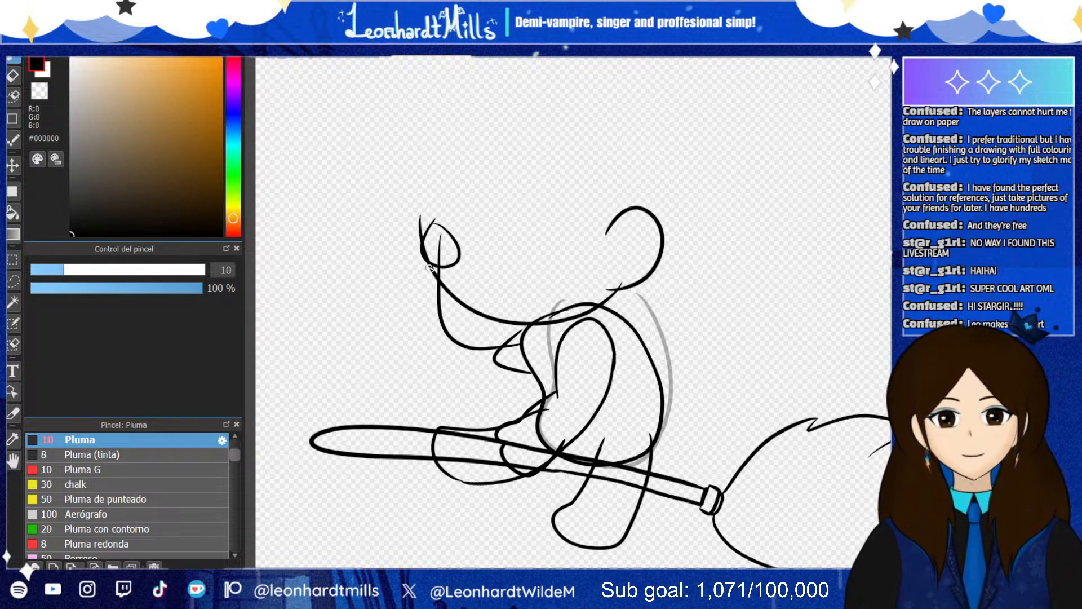
pyautogui.moveTo(429, 267)
pyautogui.mouseDown()
pyautogui.moveTo(451, 343)
pyautogui.moveTo(430, 326)
pyautogui.moveTo(449, 329)
pyautogui.moveTo(450, 357)
pyautogui.moveTo(462, 323)
pyautogui.moveTo(423, 271)
pyautogui.moveTo(451, 349)
pyautogui.moveTo(469, 307)
pyautogui.moveTo(458, 260)
pyautogui.moveTo(466, 327)
pyautogui.moveTo(455, 350)
pyautogui.moveTo(522, 366)
pyautogui.mouseUp()
pyautogui.hotkey('ctrl', 'z')
pyautogui.moveTo(469, 338); pyautogui.dragTo(526, 336)
pyautogui.hotkey('ctrl', 'z')
pyautogui.hotkey('ctrl', 'z')
pyautogui.hotkey('ctrl', 'z')
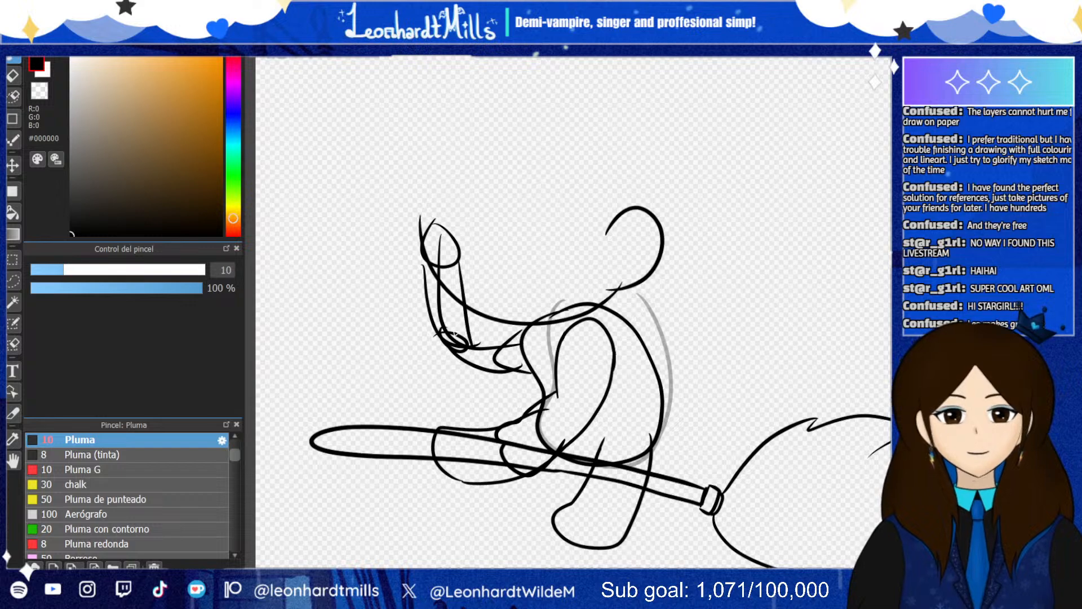
pyautogui.hotkey('ctrl', 'z')
pyautogui.hotkey('ctrl', 'z')
pyautogui.hotkey('ctrl', 'z')
pyautogui.hotkey('ctrl', 'z')
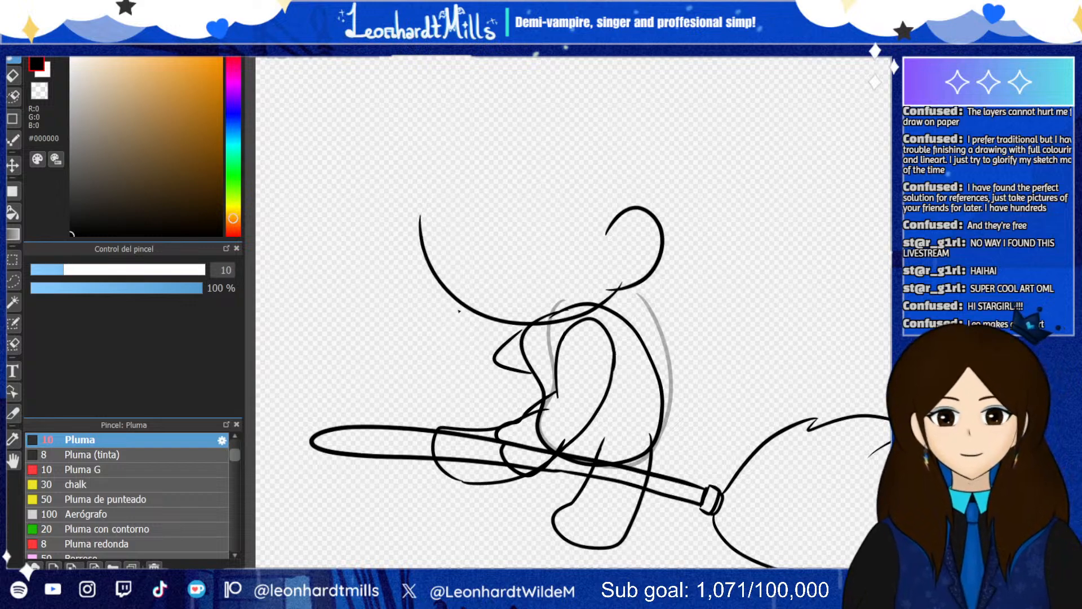
# Try to sketch a raised arm with a rounded mitten-like hand and small thumb, clearing the pointed sleeve shape too
pyautogui.moveTo(528, 328)
pyautogui.mouseDown()
pyautogui.moveTo(503, 351)
pyautogui.moveTo(475, 355)
pyautogui.moveTo(456, 337)
pyautogui.moveTo(473, 301)
pyautogui.mouseUp()
pyautogui.hotkey('ctrl', 'z')
pyautogui.moveTo(433, 237)
pyautogui.mouseDown()
pyautogui.moveTo(433, 340)
pyautogui.moveTo(490, 371)
pyautogui.moveTo(528, 370)
pyautogui.mouseUp()
pyautogui.moveTo(519, 334)
pyautogui.mouseDown()
pyautogui.moveTo(476, 302)
pyautogui.moveTo(470, 310)
pyautogui.moveTo(476, 246)
pyautogui.moveTo(470, 266)
pyautogui.moveTo(492, 261)
pyautogui.moveTo(474, 284)
pyautogui.mouseUp()
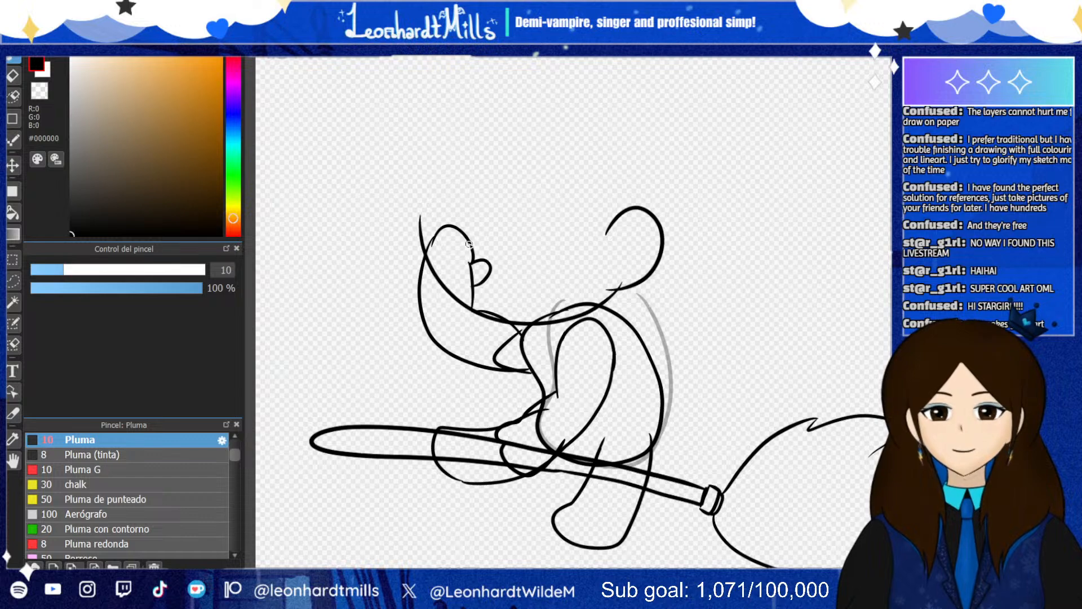
pyautogui.scroll(-4, 487, 274)
pyautogui.scroll(4, 490, 259)
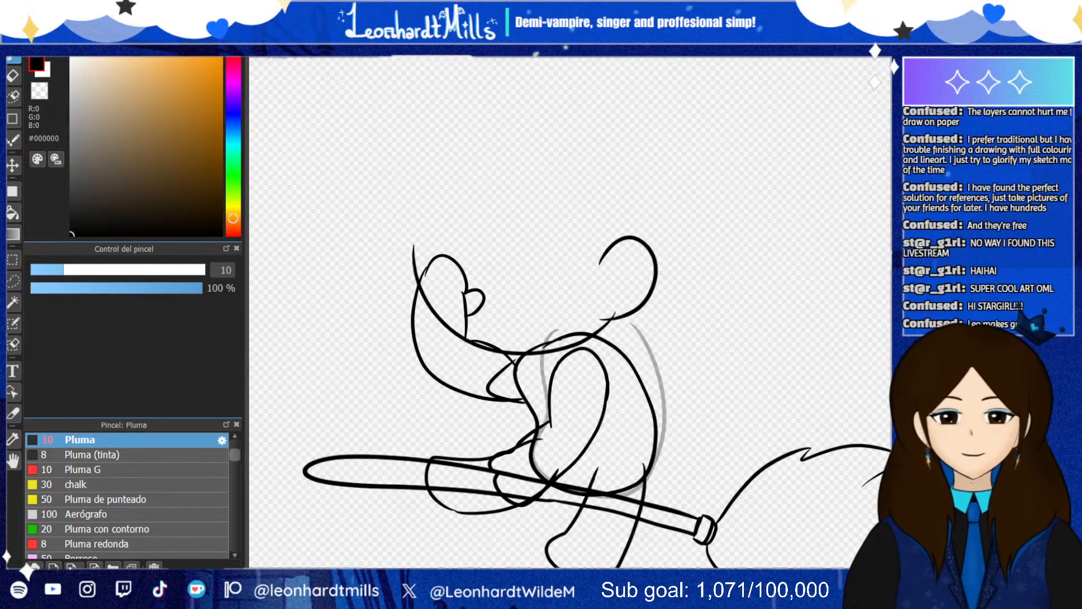
pyautogui.hotkey('ctrl', 'z')
pyautogui.hotkey('ctrl', 'z')
# Narrow the head sketch slightly with Transform by moving its front edge inward, and apply the change
pyautogui.scroll(-4, 378, 327)
pyautogui.scroll(4, 372, 327)
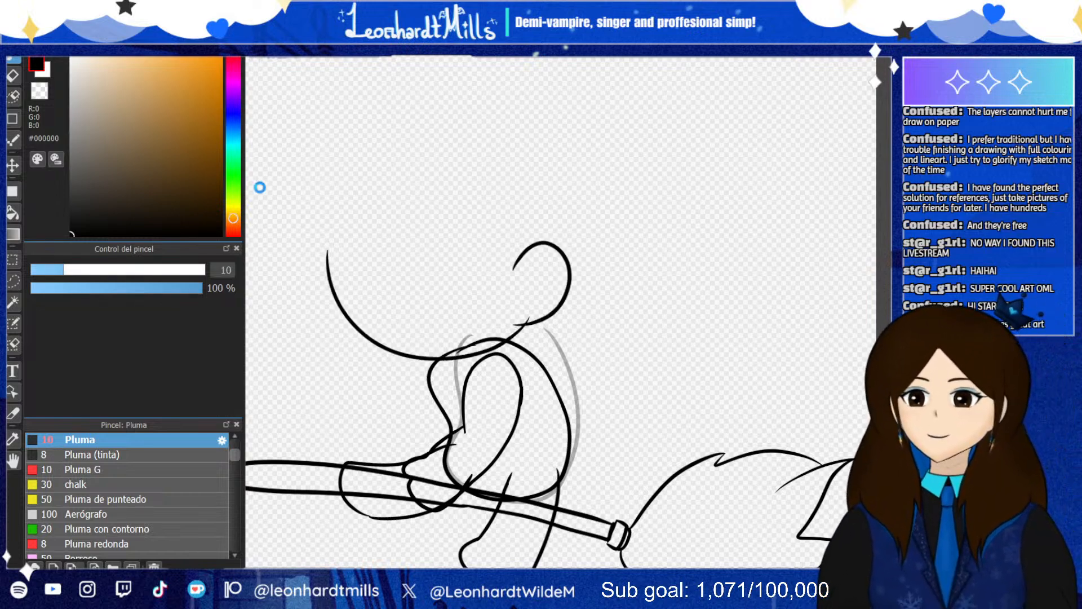
pyautogui.hotkey('ctrl', 't')
pyautogui.moveTo(326, 275); pyautogui.dragTo(345, 275)
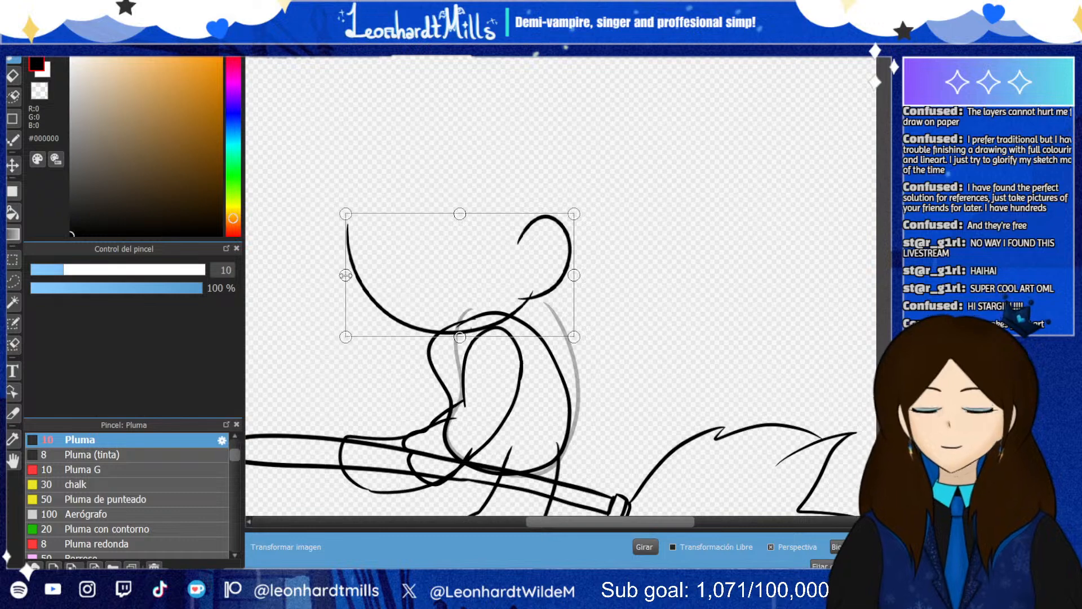
pyautogui.press('Return')
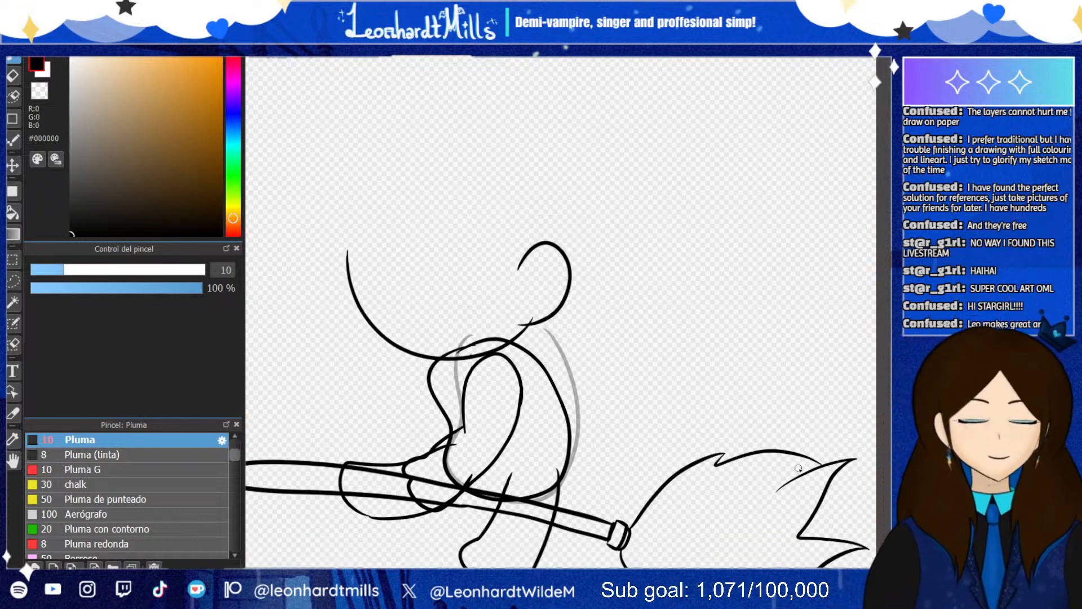
# Sketch a long, gently curved hat brim line sloping down across the top of the head and past the ear
pyautogui.scroll(-5, 743, 537)
pyautogui.scroll(5, 686, 443)
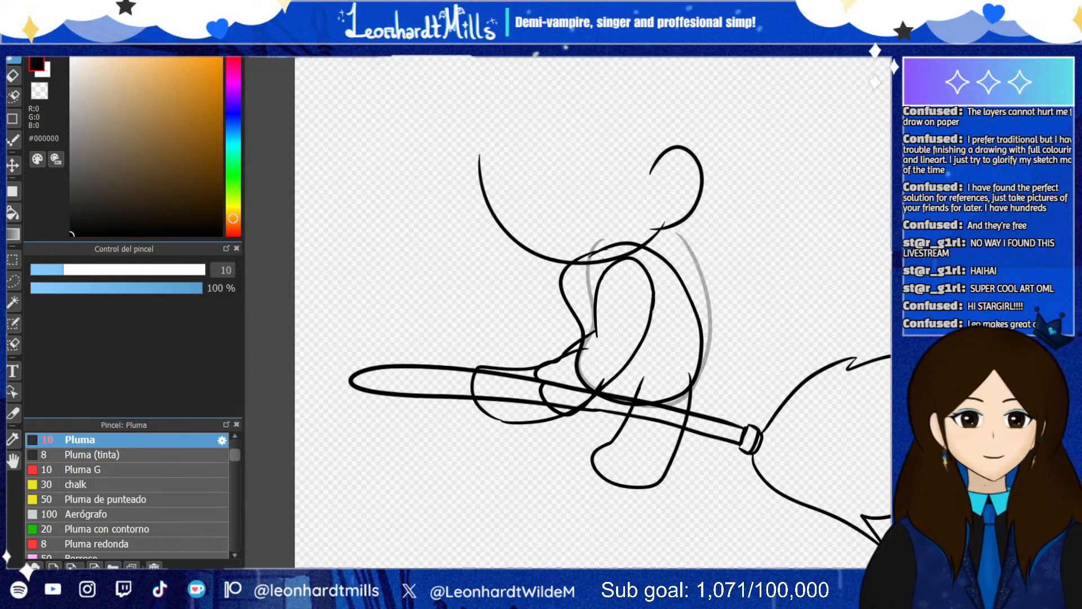
pyautogui.scroll(-2, 568, 411)
pyautogui.scroll(2, 587, 309)
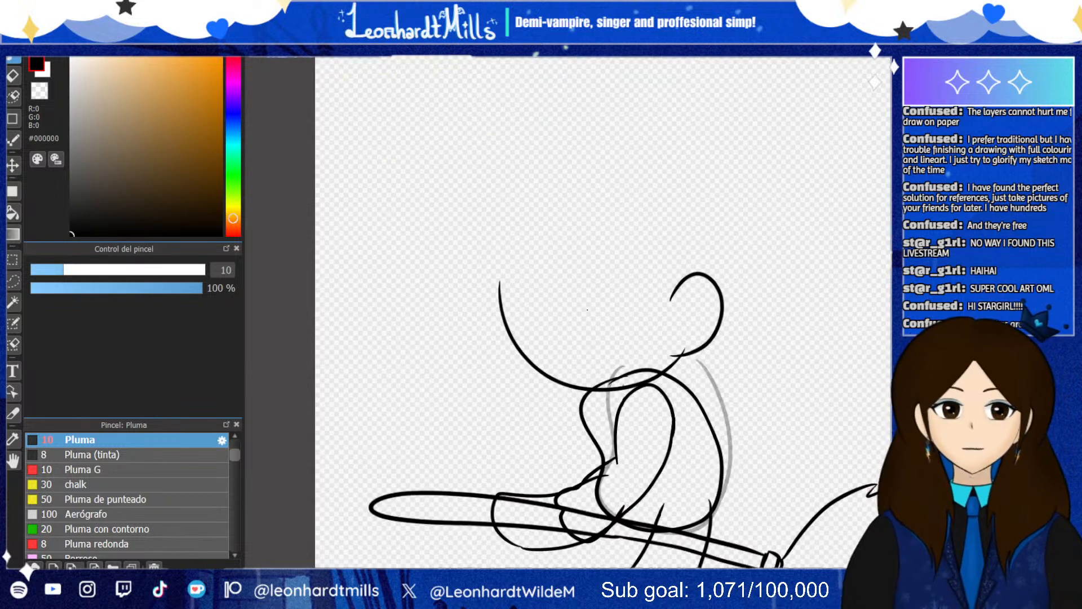
pyautogui.scroll(-2, 656, 402)
pyautogui.scroll(2, 680, 347)
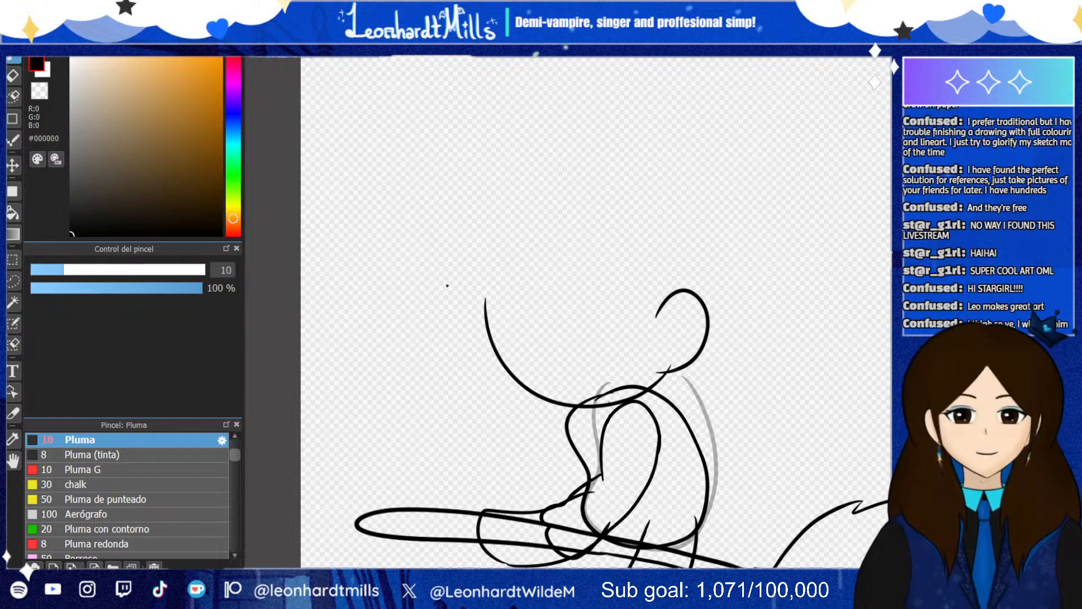
pyautogui.moveTo(438, 283)
pyautogui.mouseDown()
pyautogui.moveTo(571, 320)
pyautogui.moveTo(737, 402)
pyautogui.mouseUp()
pyautogui.hotkey('ctrl', 'z')
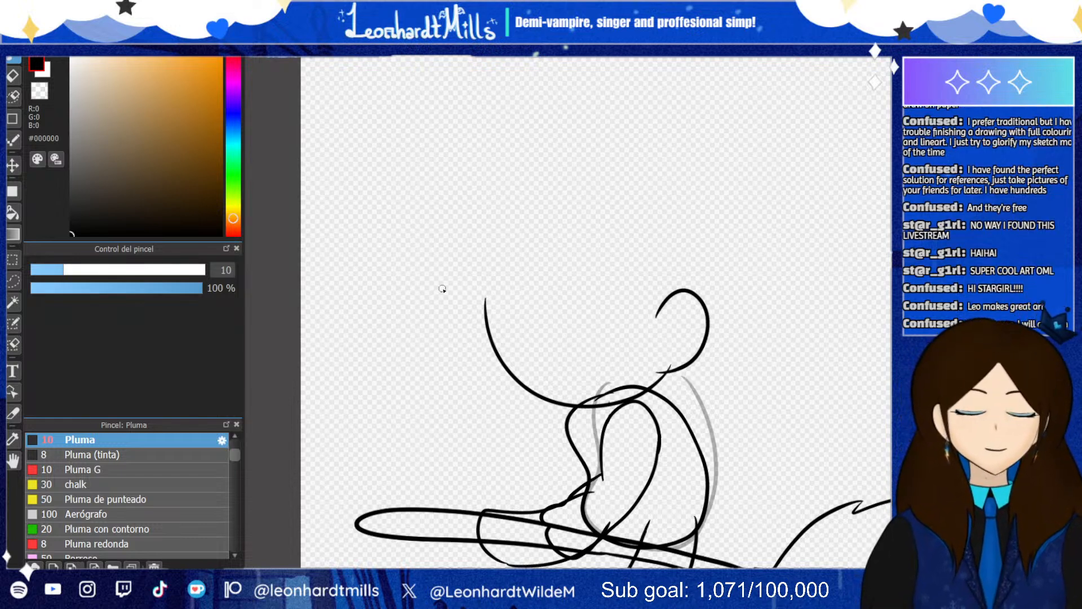
pyautogui.moveTo(452, 290)
pyautogui.mouseDown()
pyautogui.moveTo(515, 282)
pyautogui.moveTo(674, 320)
pyautogui.moveTo(739, 359)
pyautogui.mouseUp()
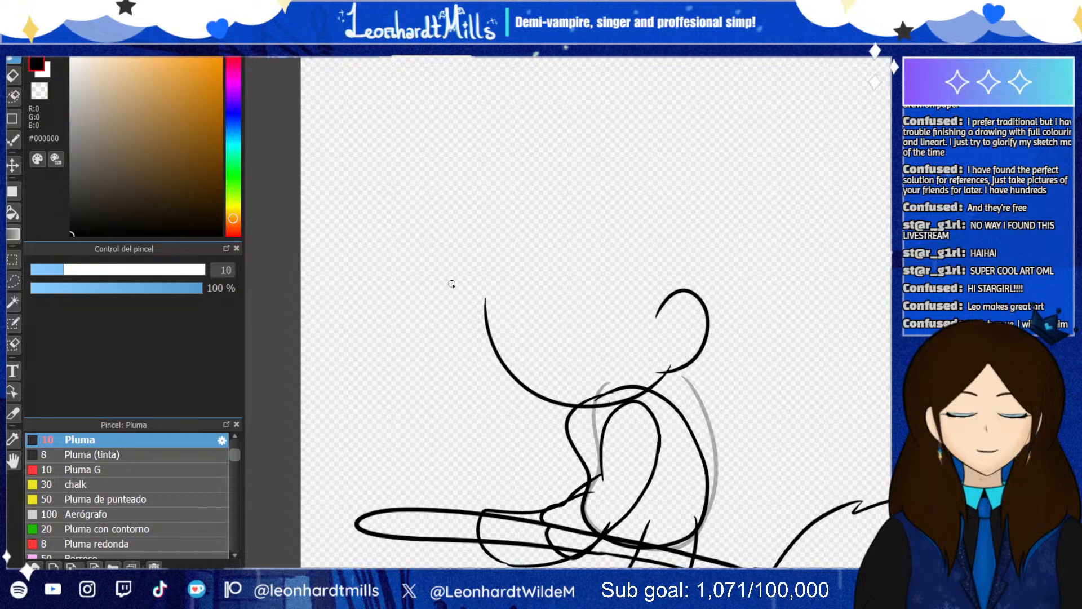
pyautogui.moveTo(454, 283)
pyautogui.mouseDown()
pyautogui.moveTo(579, 273)
pyautogui.moveTo(811, 358)
pyautogui.mouseUp()
pyautogui.hotkey('ctrl', 'z')
pyautogui.moveTo(439, 273)
pyautogui.mouseDown()
pyautogui.moveTo(650, 295)
pyautogui.moveTo(788, 361)
pyautogui.mouseUp()
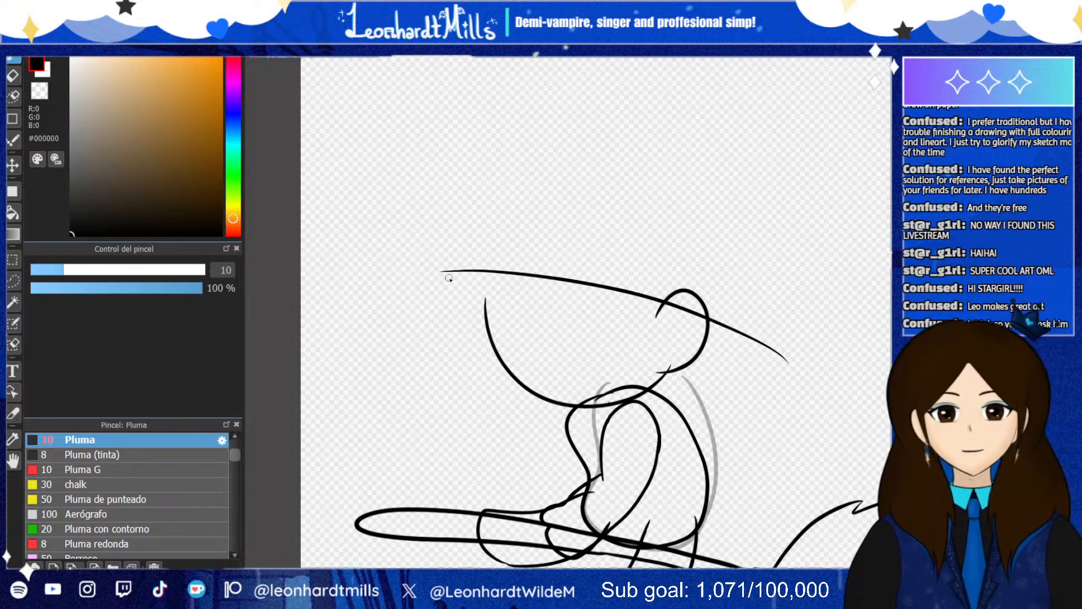
# Try to add the front edge and upper contour of the hat brim from the long line's front end
pyautogui.moveTo(438, 273); pyautogui.dragTo(485, 313)
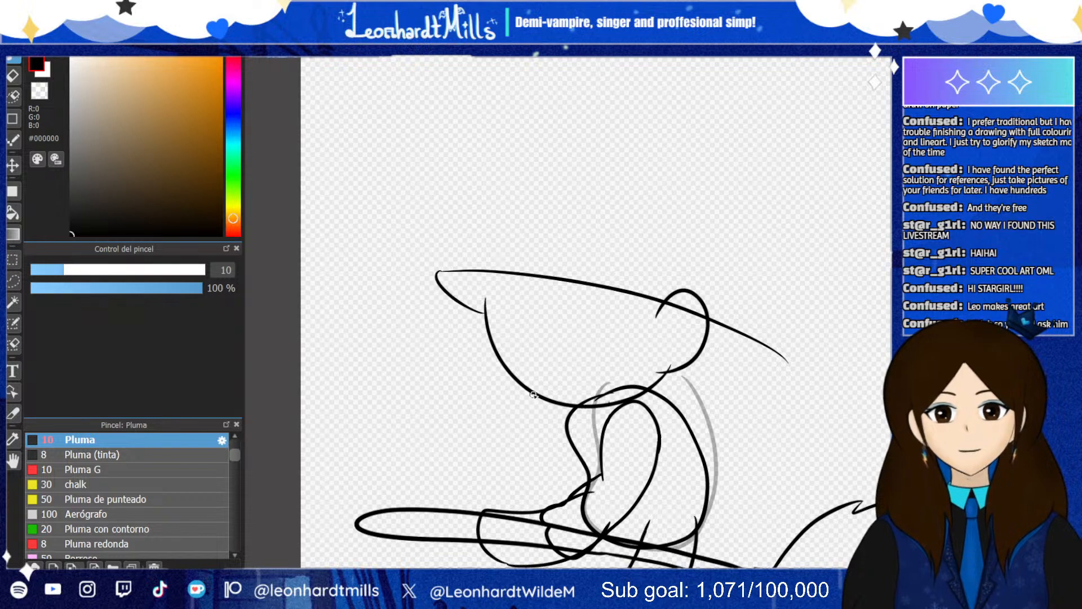
pyautogui.hotkey('ctrl', 'z')
pyautogui.moveTo(440, 271); pyautogui.dragTo(571, 254)
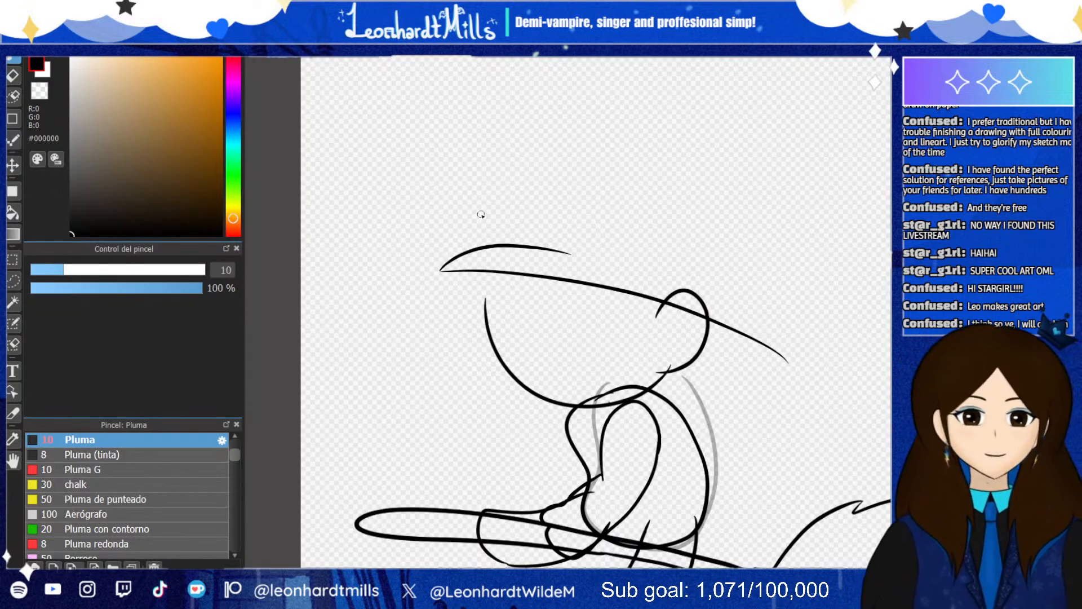
pyautogui.hotkey('ctrl', 'z')
pyautogui.moveTo(437, 270)
pyautogui.mouseDown()
pyautogui.moveTo(555, 226)
pyautogui.moveTo(571, 231)
pyautogui.moveTo(762, 154)
pyautogui.moveTo(821, 170)
pyautogui.moveTo(744, 245)
pyautogui.moveTo(736, 270)
pyautogui.mouseUp()
pyautogui.hotkey('ctrl', 'z')
pyautogui.hotkey('ctrl', 'z')
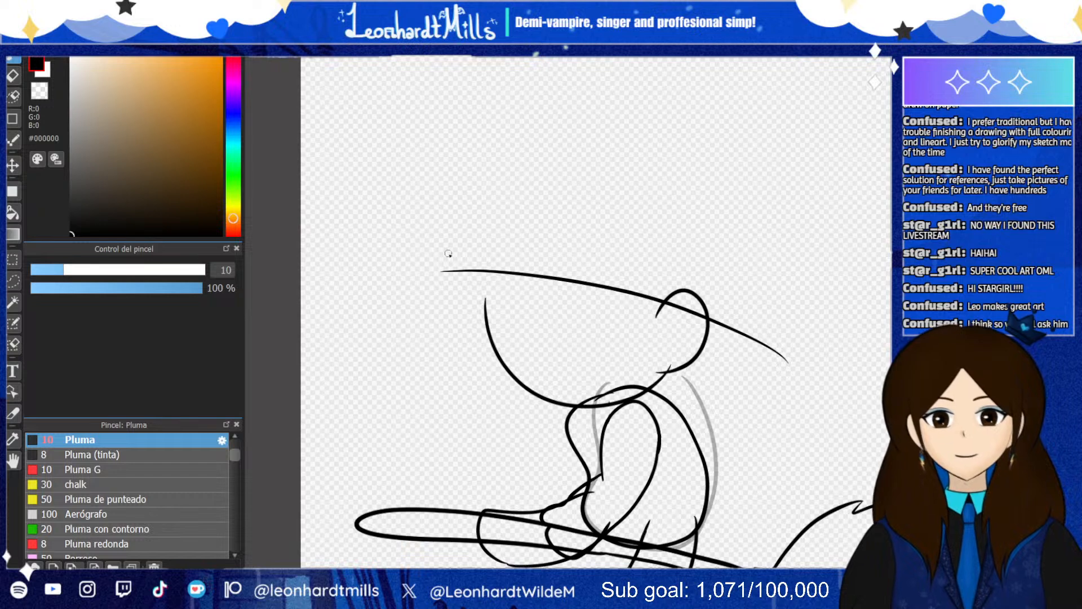
pyautogui.moveTo(444, 269)
pyautogui.mouseDown()
pyautogui.moveTo(449, 222)
pyautogui.moveTo(781, 191)
pyautogui.moveTo(792, 388)
pyautogui.mouseUp()
pyautogui.hotkey('ctrl', 'z')
pyautogui.hotkey('ctrl', 'z')
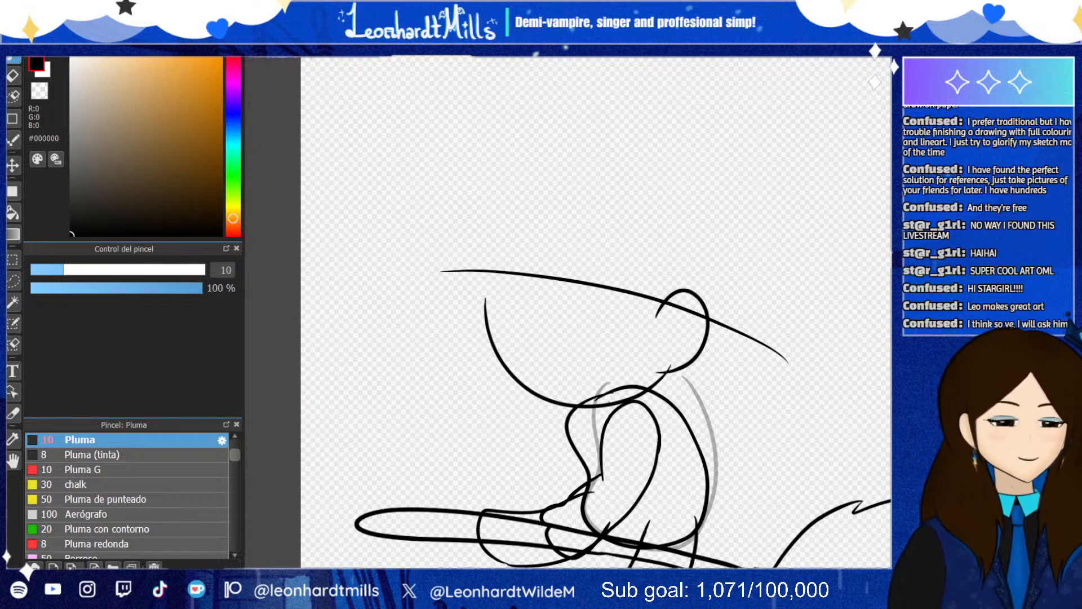
# Paste the witch hat drawing and shift it horizontally towards the back of the rider's head
pyautogui.hotkey('ctrl', 'v')
pyautogui.press('v')
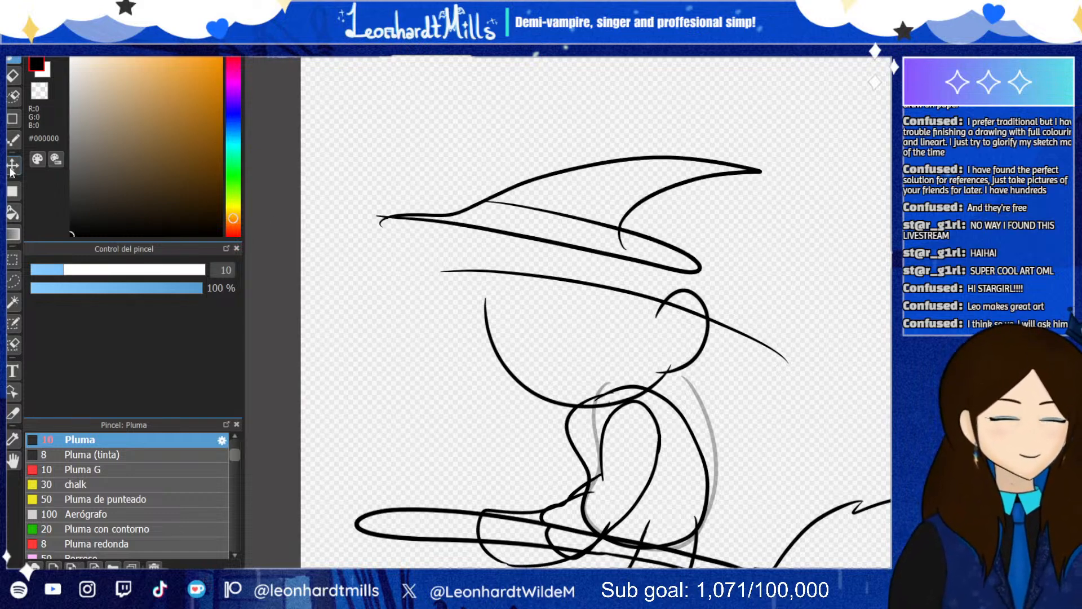
pyautogui.moveTo(685, 228)
pyautogui.mouseDown()
pyautogui.moveTo(780, 212)
pyautogui.moveTo(770, 229)
pyautogui.mouseUp()
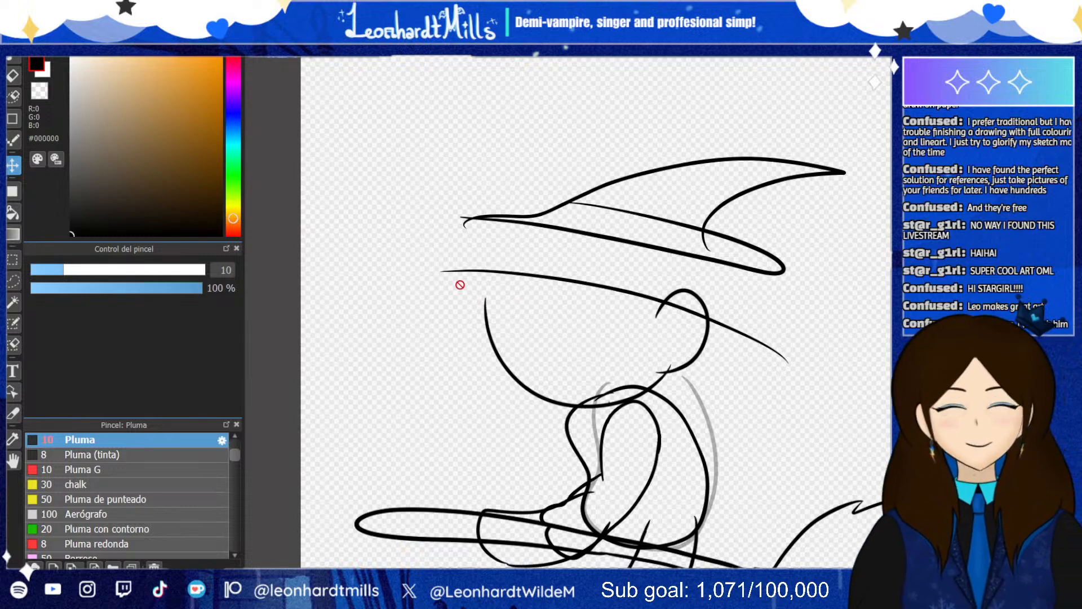
# Try to round the front end of the long brim line with a brush curve rising towards the hat
pyautogui.click(13, 59)
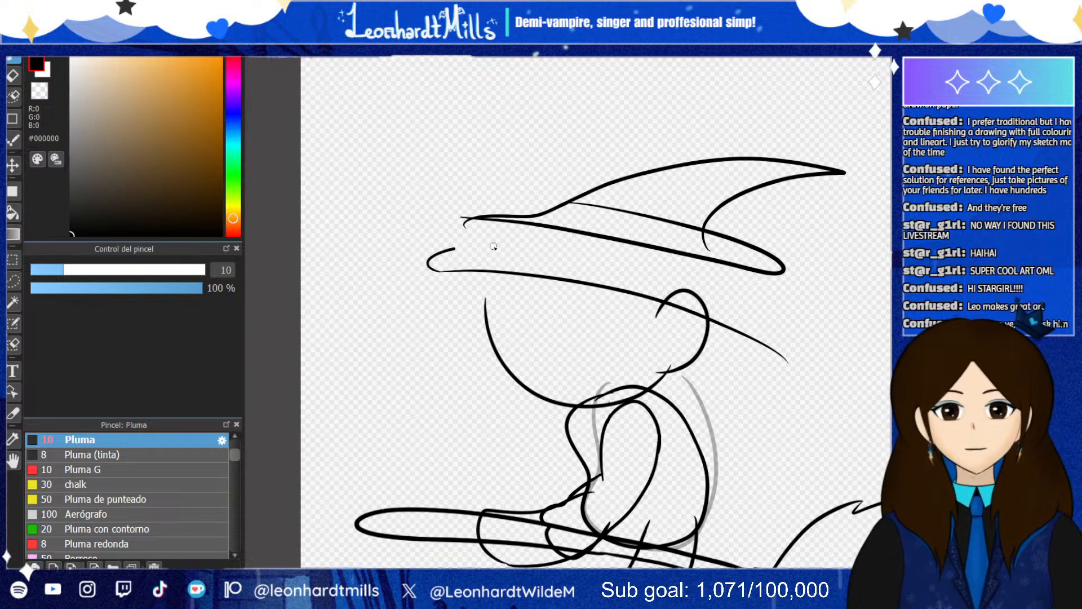
pyautogui.moveTo(440, 270)
pyautogui.mouseDown()
pyautogui.moveTo(431, 244)
pyautogui.moveTo(510, 228)
pyautogui.mouseUp()
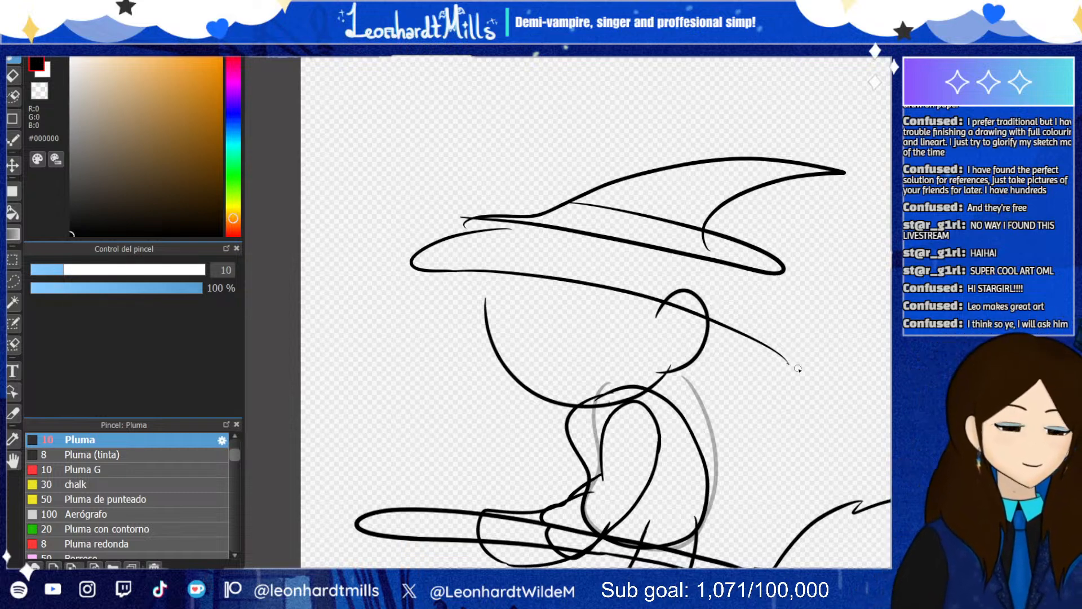
pyautogui.hotkey('ctrl', 'z')
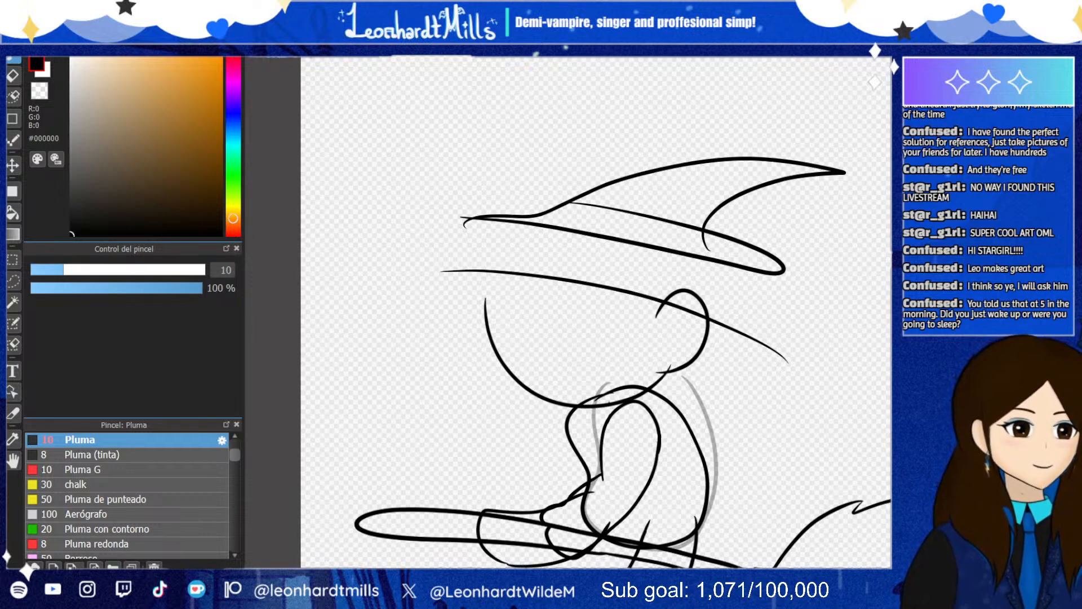
# Step back and forth through the recent changes and undo the long brim line beneath the witch hat
pyautogui.hotkey('ctrl', 'z')
pyautogui.hotkey('ctrl', 'y')
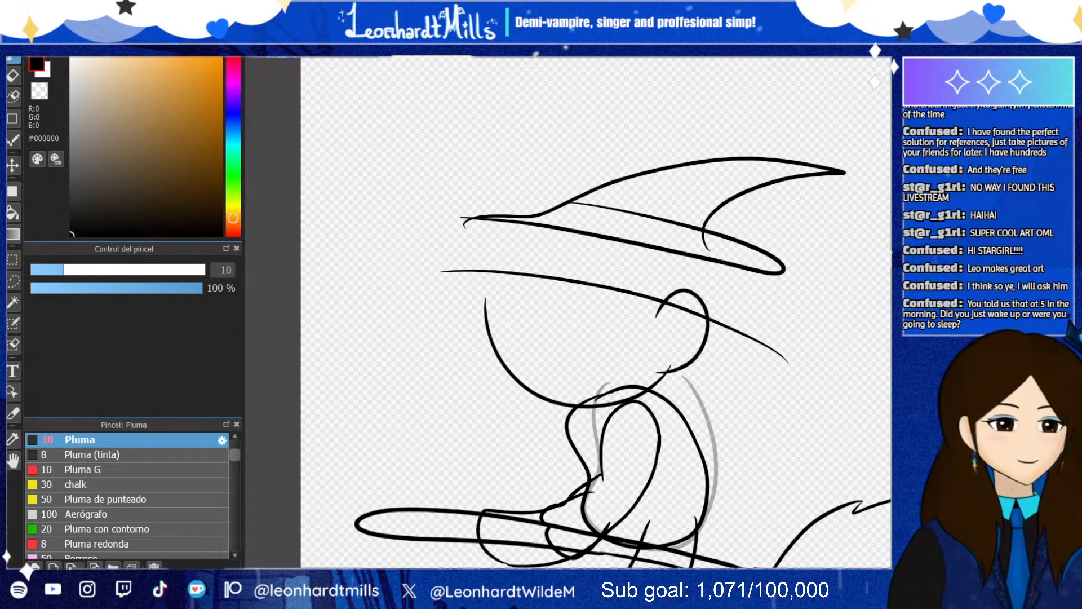
pyautogui.hotkey('ctrl', 'z')
pyautogui.hotkey('ctrl', 'y')
pyautogui.hotkey('ctrl', 'z')
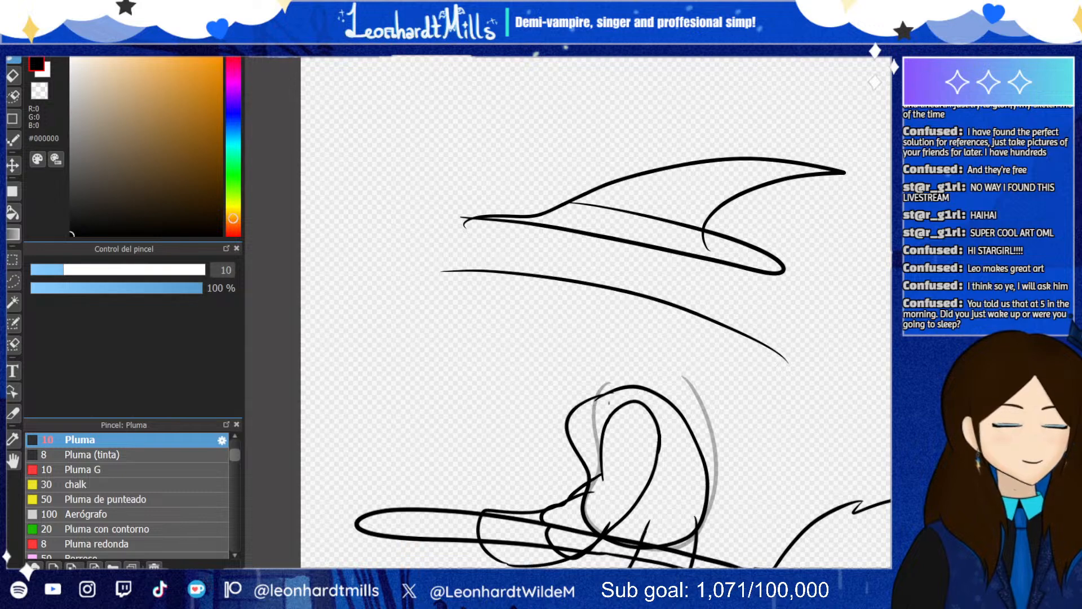
pyautogui.hotkey('ctrl', 'y')
pyautogui.hotkey('ctrl', 'z')
pyautogui.hotkey('ctrl', 'y')
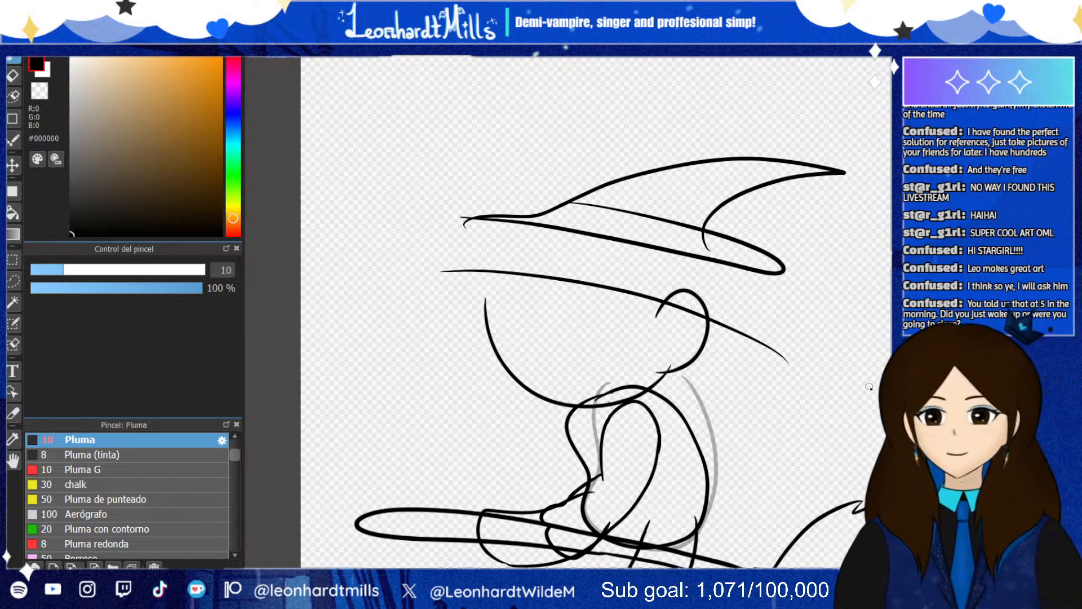
pyautogui.hotkey('ctrl', 'z')
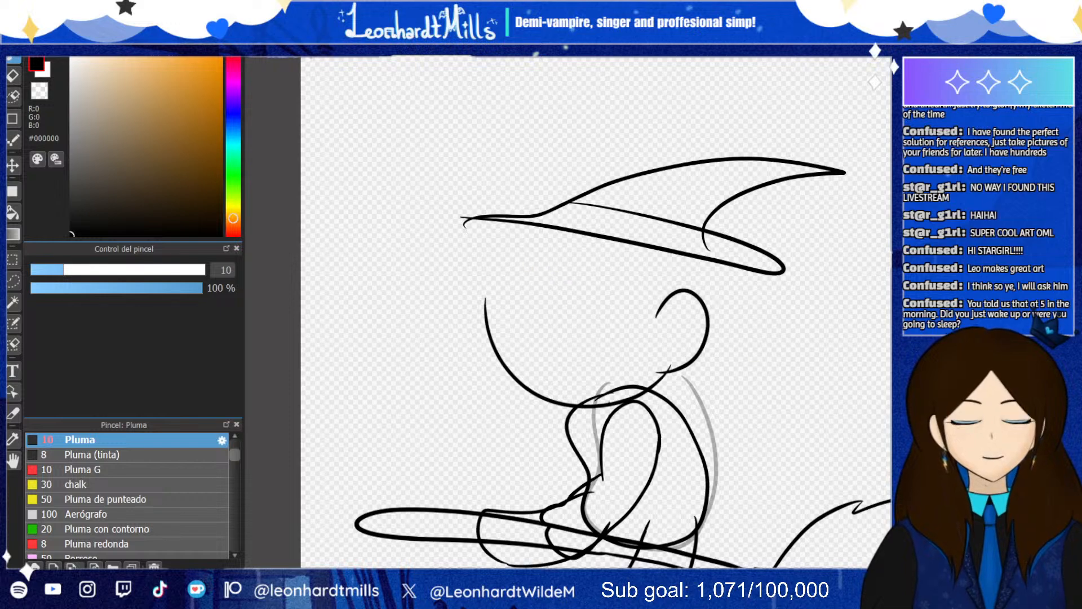
# Try to redraw the witch hat over the pasted one with a wider brim, curled back edge and longer curved tip
pyautogui.moveTo(434, 209)
pyautogui.mouseDown()
pyautogui.moveTo(768, 278)
pyautogui.moveTo(712, 358)
pyautogui.mouseUp()
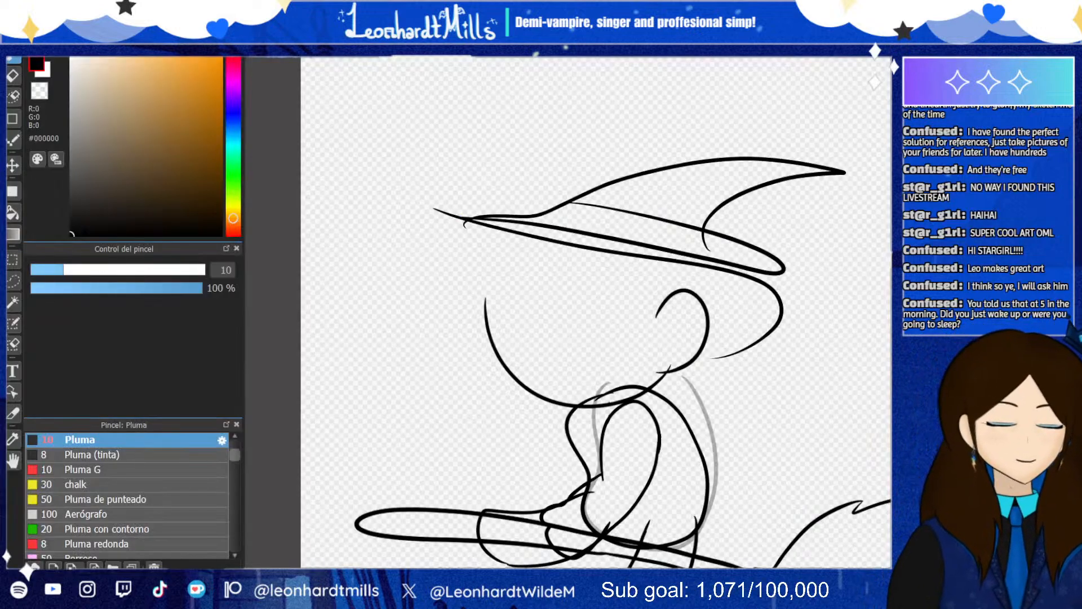
pyautogui.moveTo(431, 205)
pyautogui.mouseDown()
pyautogui.moveTo(533, 190)
pyautogui.moveTo(628, 213)
pyautogui.moveTo(702, 159)
pyautogui.moveTo(830, 159)
pyautogui.moveTo(876, 190)
pyautogui.mouseUp()
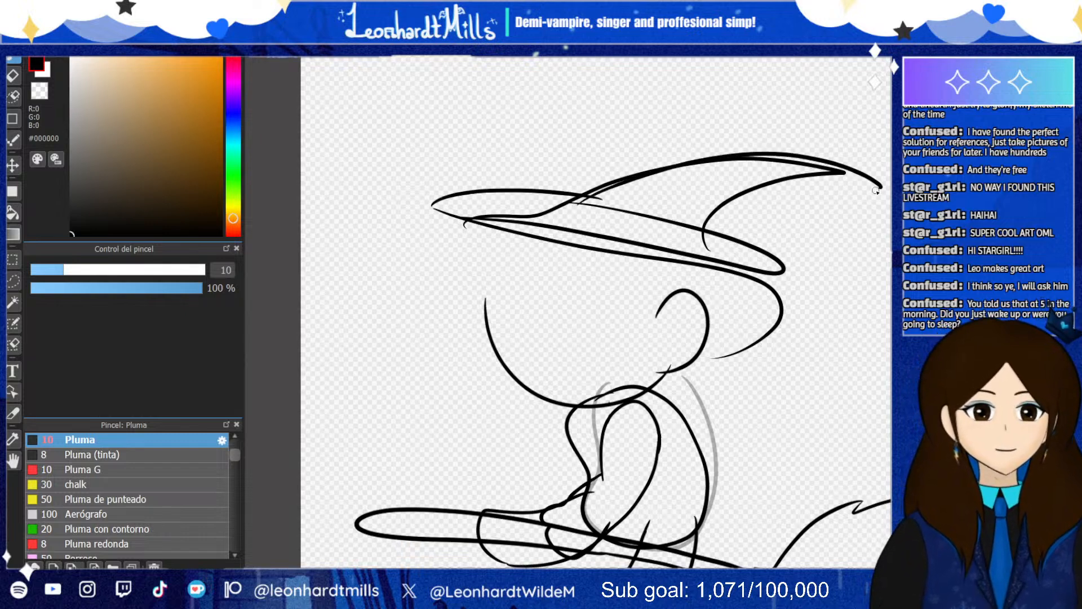
pyautogui.hotkey('ctrl', 'z')
pyautogui.moveTo(574, 199)
pyautogui.mouseDown()
pyautogui.moveTo(715, 134)
pyautogui.moveTo(889, 181)
pyautogui.moveTo(724, 218)
pyautogui.moveTo(753, 231)
pyautogui.moveTo(809, 308)
pyautogui.moveTo(754, 331)
pyautogui.mouseUp()
pyautogui.hotkey('ctrl', 'z')
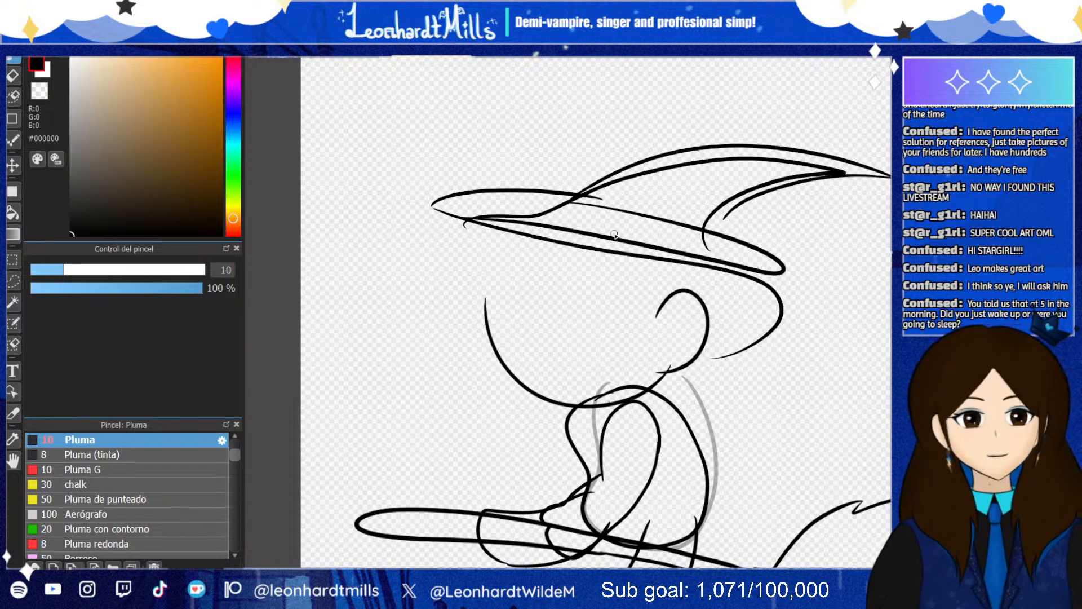
pyautogui.moveTo(709, 215)
pyautogui.mouseDown()
pyautogui.moveTo(748, 224)
pyautogui.moveTo(840, 296)
pyautogui.moveTo(801, 341)
pyautogui.moveTo(685, 354)
pyautogui.mouseUp()
pyautogui.hotkey('ctrl', 'z')
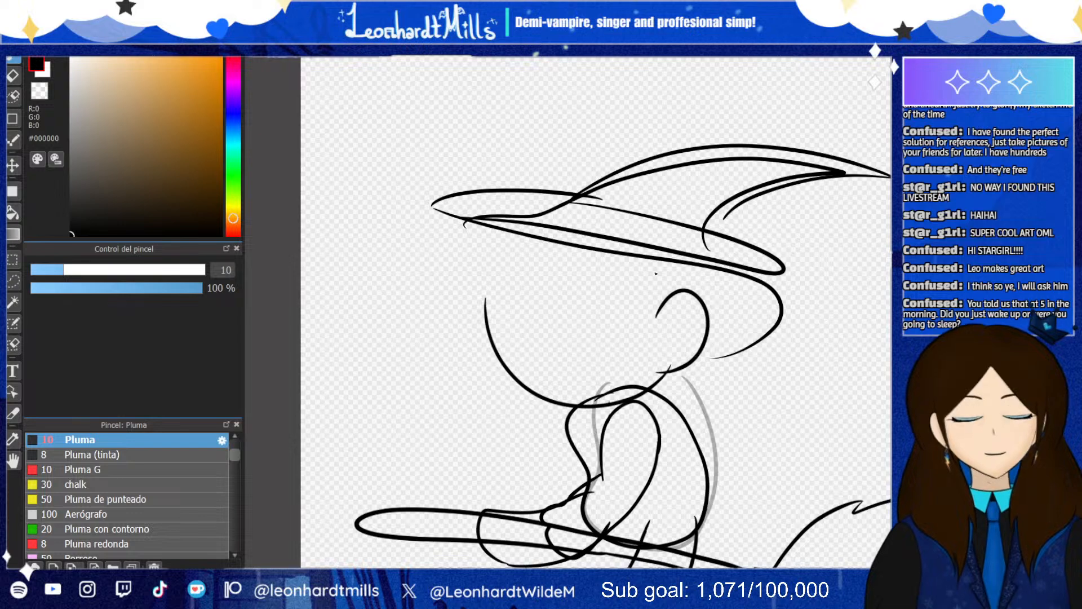
pyautogui.hotkey('ctrl', 'z')
pyautogui.hotkey('ctrl', 'z')
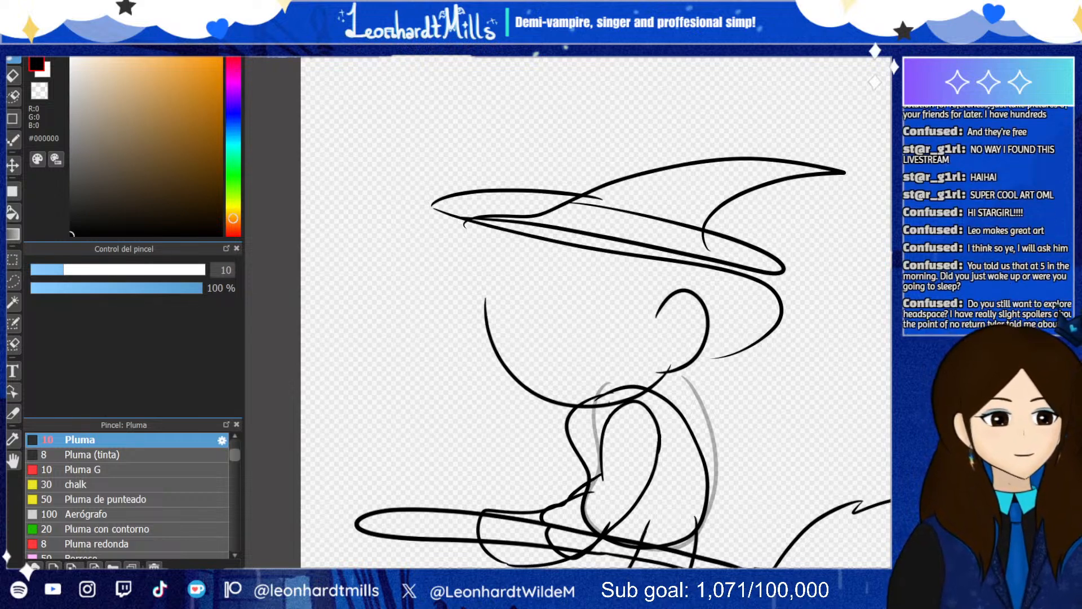
pyautogui.hotkey('ctrl', 'z')
pyautogui.hotkey('ctrl', 'z')
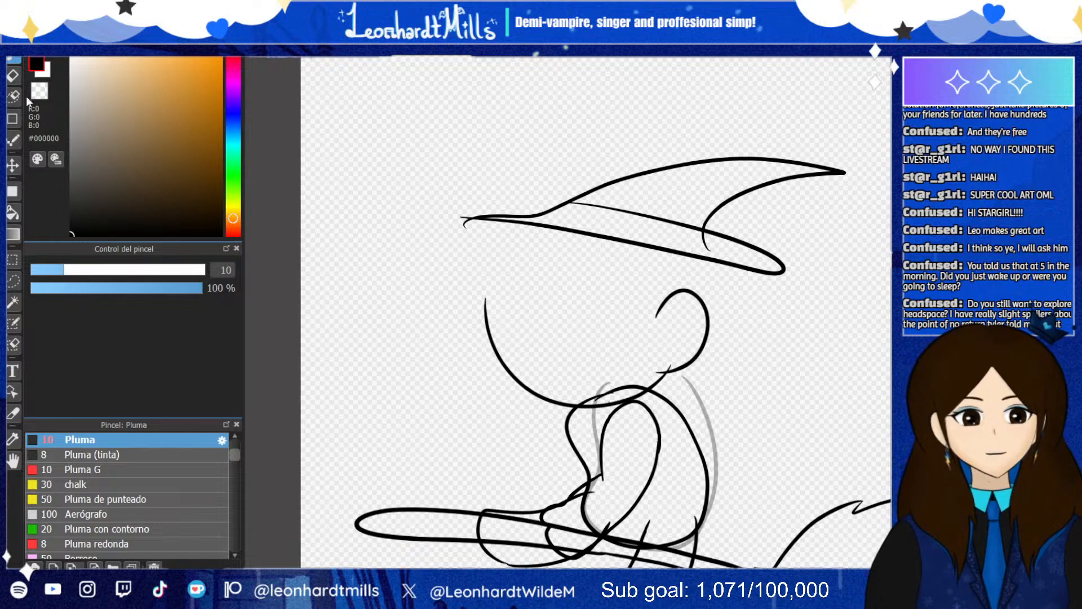
pyautogui.scroll(-1, 602, 332)
pyautogui.scroll(1, 602, 333)
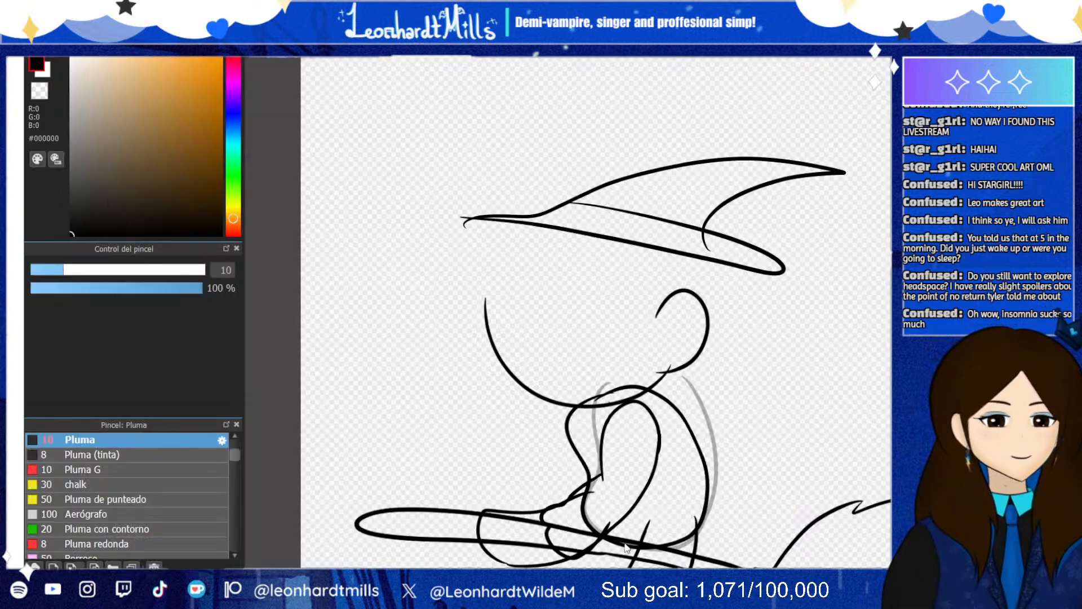
# Try to sketch a larger hat around the pasted one, with a wide curved brim, a rounded front edge and a longer tip
pyautogui.moveTo(442, 237)
pyautogui.mouseDown()
pyautogui.moveTo(720, 284)
pyautogui.moveTo(671, 354)
pyautogui.mouseUp()
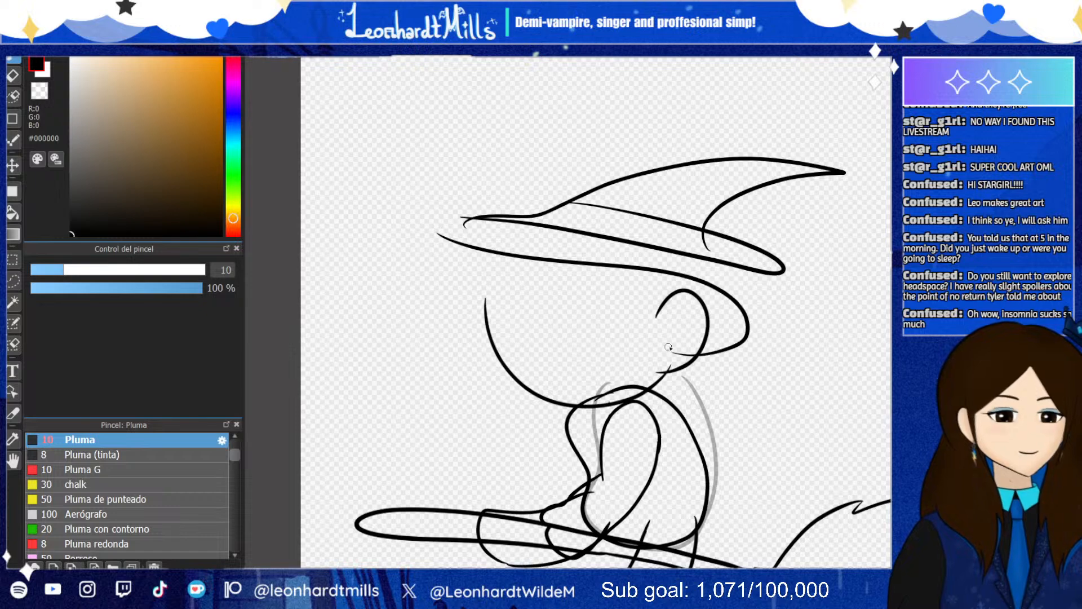
pyautogui.moveTo(439, 235)
pyautogui.mouseDown()
pyautogui.moveTo(493, 197)
pyautogui.moveTo(626, 230)
pyautogui.moveTo(605, 224)
pyautogui.moveTo(627, 180)
pyautogui.moveTo(816, 161)
pyautogui.moveTo(889, 179)
pyautogui.mouseUp()
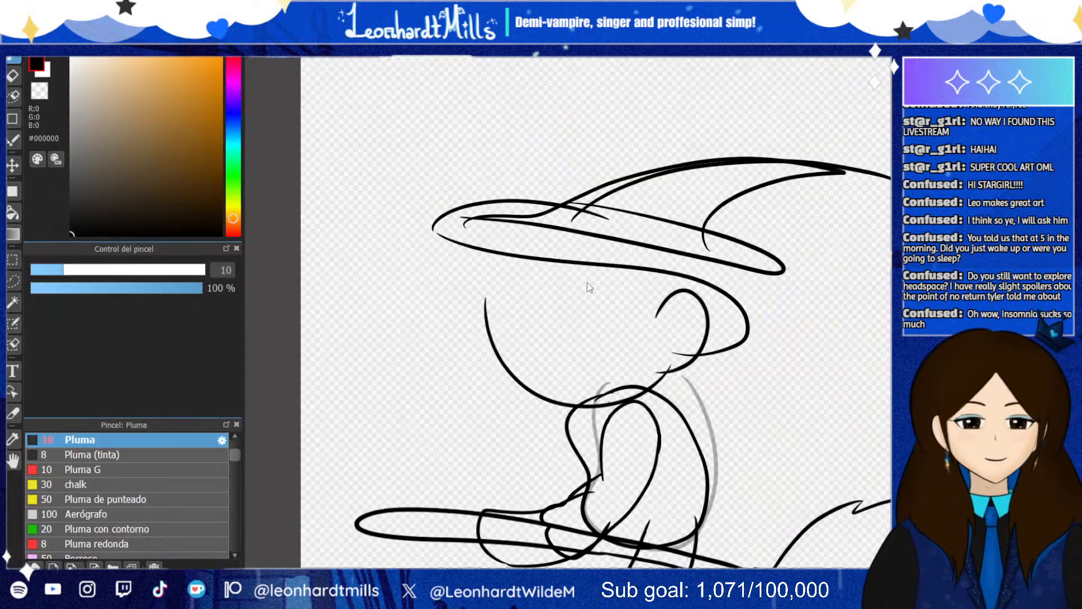
pyautogui.hotkey('ctrl', 'z')
pyautogui.moveTo(549, 211)
pyautogui.mouseDown()
pyautogui.moveTo(889, 193)
pyautogui.moveTo(786, 187)
pyautogui.mouseUp()
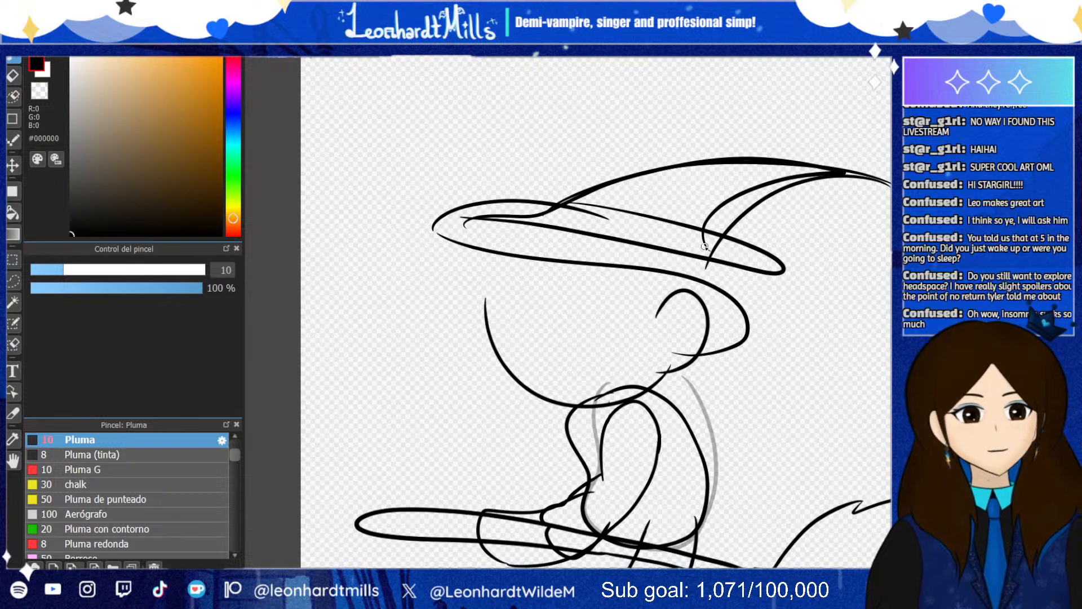
pyautogui.moveTo(709, 248)
pyautogui.mouseDown()
pyautogui.moveTo(758, 265)
pyautogui.moveTo(790, 343)
pyautogui.moveTo(686, 360)
pyautogui.mouseUp()
pyautogui.hotkey('ctrl', 'z')
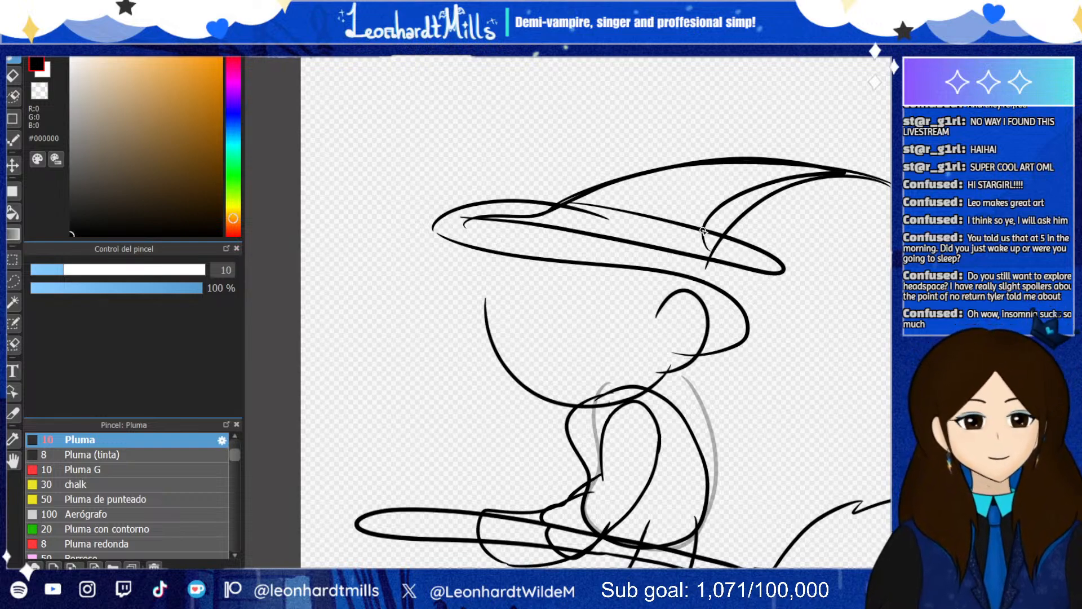
pyautogui.moveTo(705, 234)
pyautogui.mouseDown()
pyautogui.moveTo(747, 259)
pyautogui.moveTo(785, 315)
pyautogui.moveTo(705, 337)
pyautogui.moveTo(783, 311)
pyautogui.moveTo(731, 239)
pyautogui.moveTo(699, 237)
pyautogui.moveTo(788, 268)
pyautogui.moveTo(840, 332)
pyautogui.moveTo(708, 350)
pyautogui.mouseUp()
# Step back and forth through the recent strokes and undo the larger hat's upper brim and crown lines
pyautogui.hotkey('ctrl', 'z')
pyautogui.hotkey('ctrl', 'z')
pyautogui.hotkey('ctrl', 'z')
pyautogui.hotkey('ctrl', 'z')
pyautogui.hotkey('ctrl', 'z')
pyautogui.hotkey('ctrl', 'z')
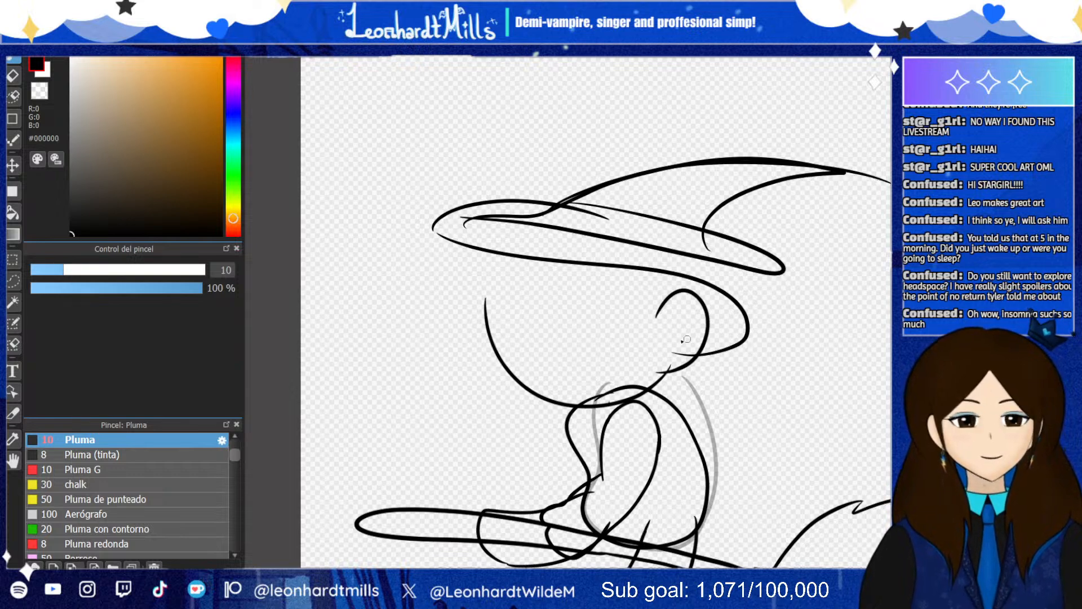
pyautogui.hotkey('ctrl', 'y')
pyautogui.hotkey('ctrl', 'y')
pyautogui.hotkey('ctrl', 'y')
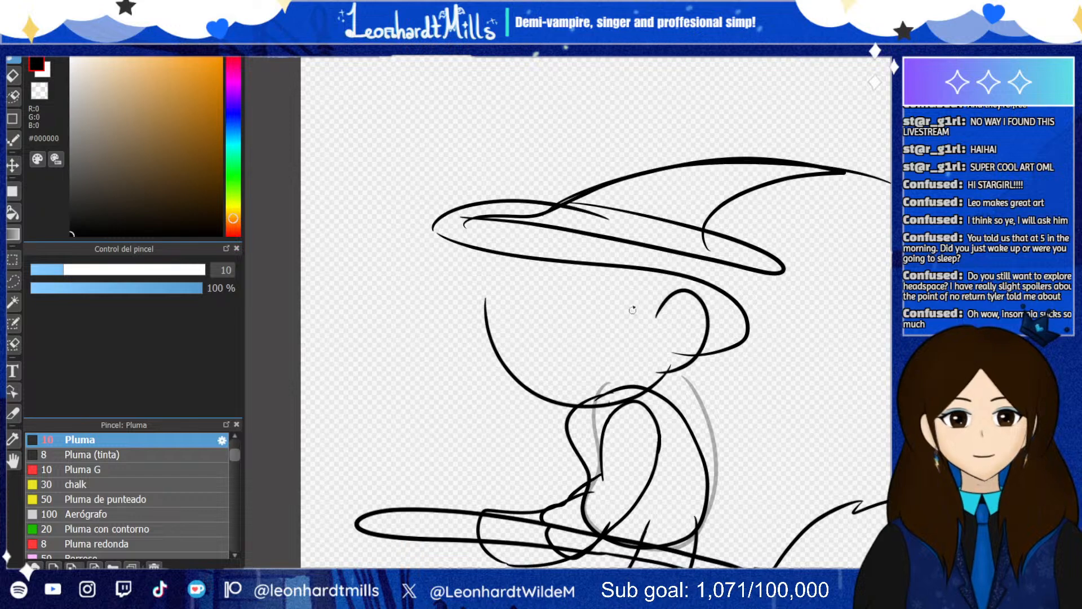
pyautogui.hotkey('ctrl', 'z')
pyautogui.hotkey('ctrl', 'z')
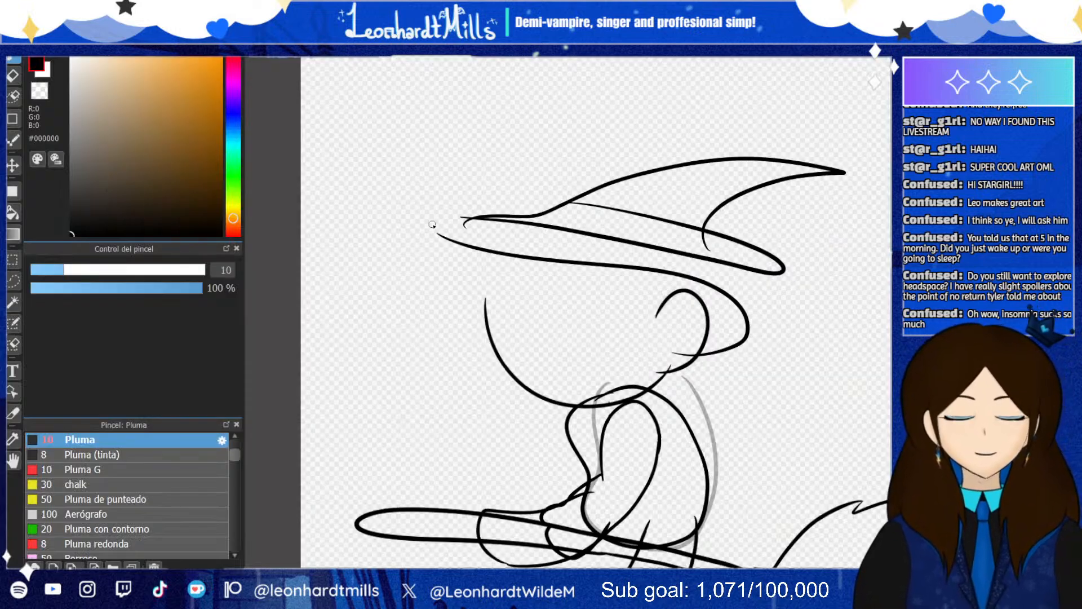
# Clear the pasted witch hat and the long brim line from above the rider's head
pyautogui.moveTo(434, 232)
pyautogui.mouseDown()
pyautogui.moveTo(434, 196)
pyautogui.moveTo(592, 207)
pyautogui.moveTo(871, 184)
pyautogui.moveTo(732, 222)
pyautogui.moveTo(830, 325)
pyautogui.moveTo(731, 325)
pyautogui.mouseUp()
pyautogui.hotkey('ctrl', 'z')
pyautogui.hotkey('ctrl', 'z')
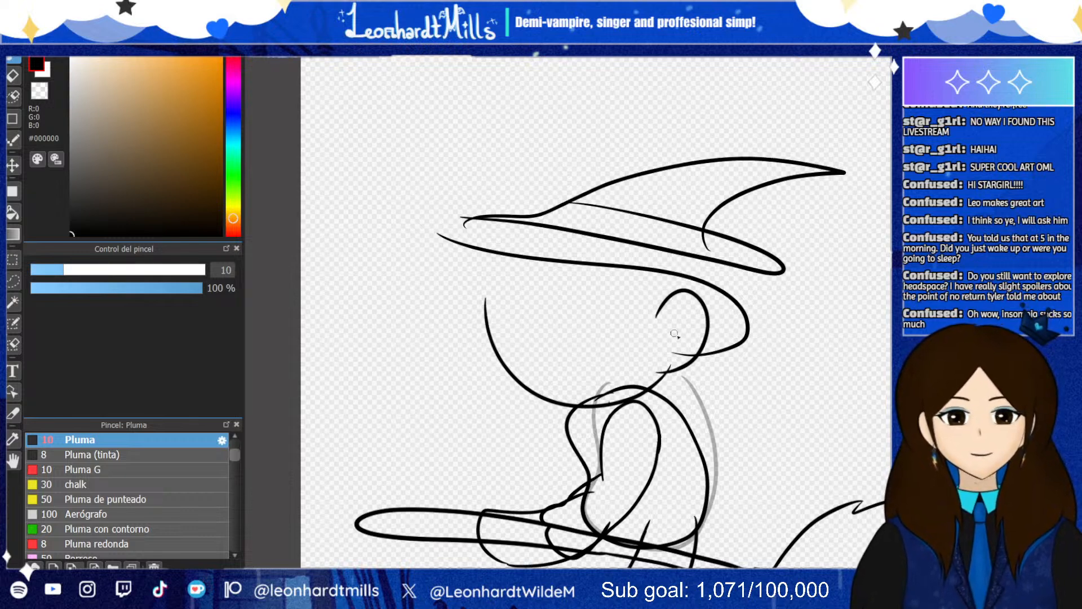
pyautogui.hotkey('ctrl', 'z')
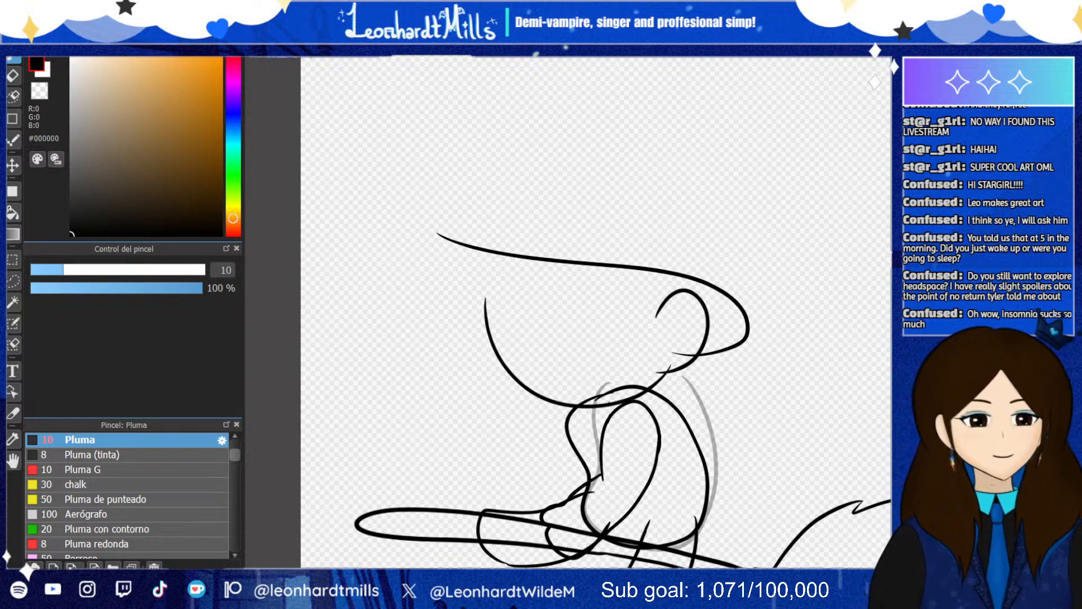
pyautogui.hotkey('ctrl', 'z')
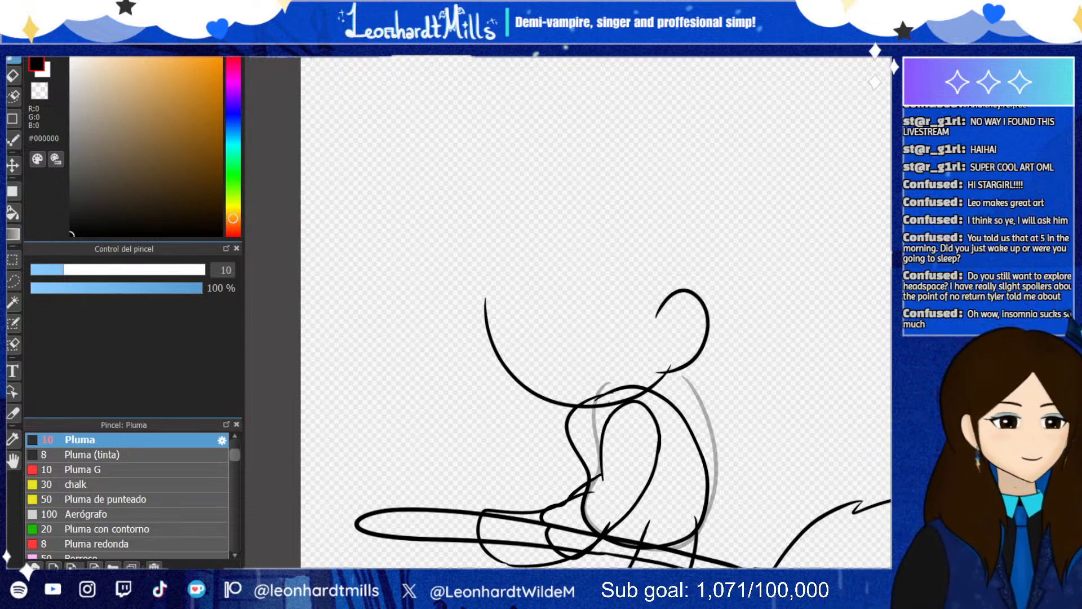
# Try a long curved line running from behind the head down across the arm to the broomstick
pyautogui.moveTo(766, 350); pyautogui.dragTo(879, 222)
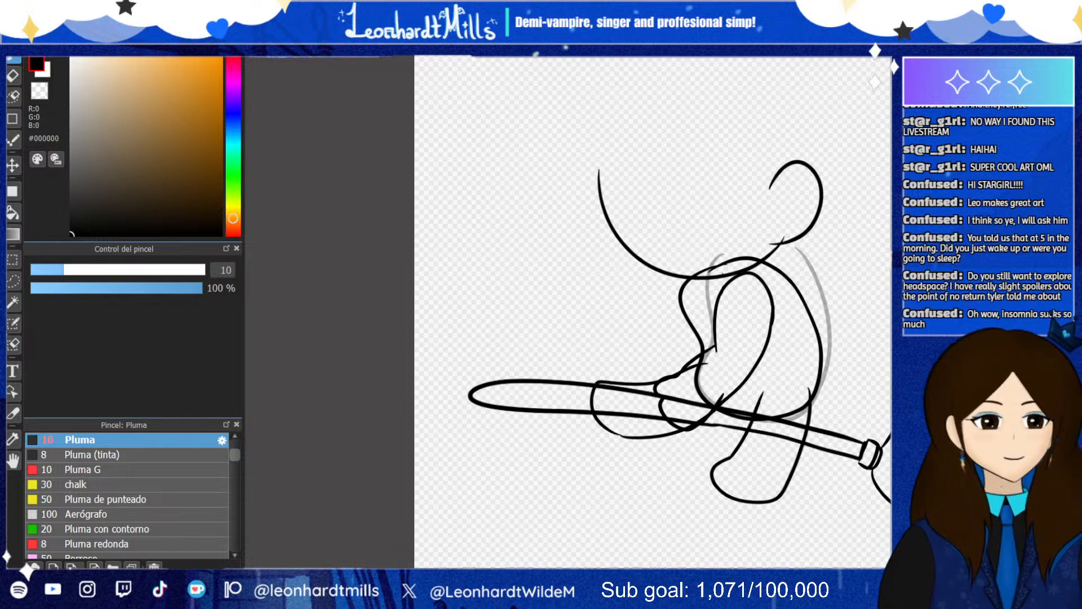
pyautogui.hotkey('ctrl', 'z')
pyautogui.hotkey('ctrl', 'z')
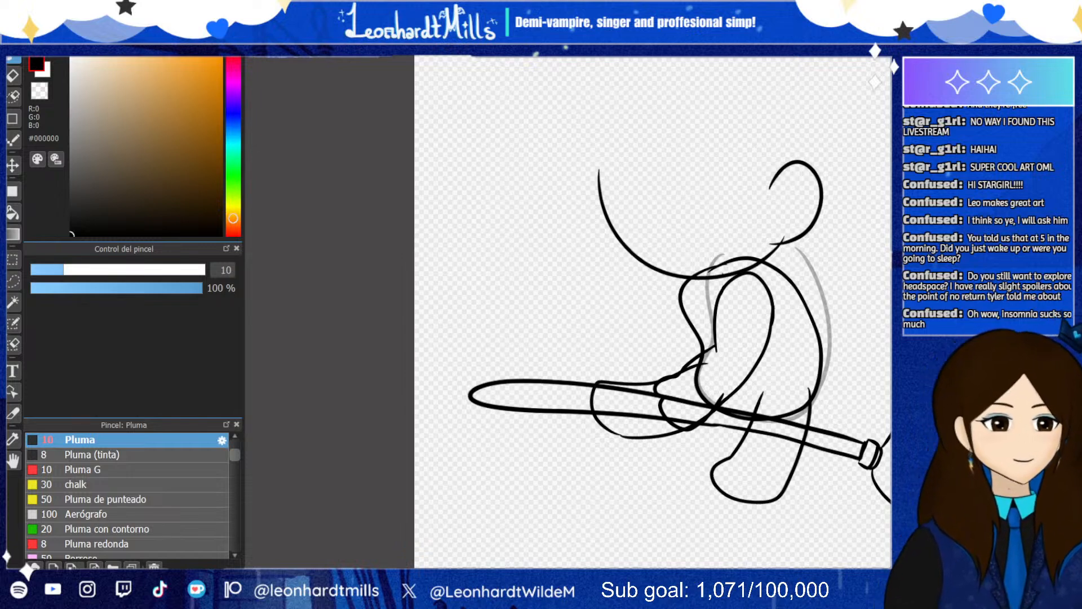
pyautogui.moveTo(795, 248); pyautogui.dragTo(717, 441)
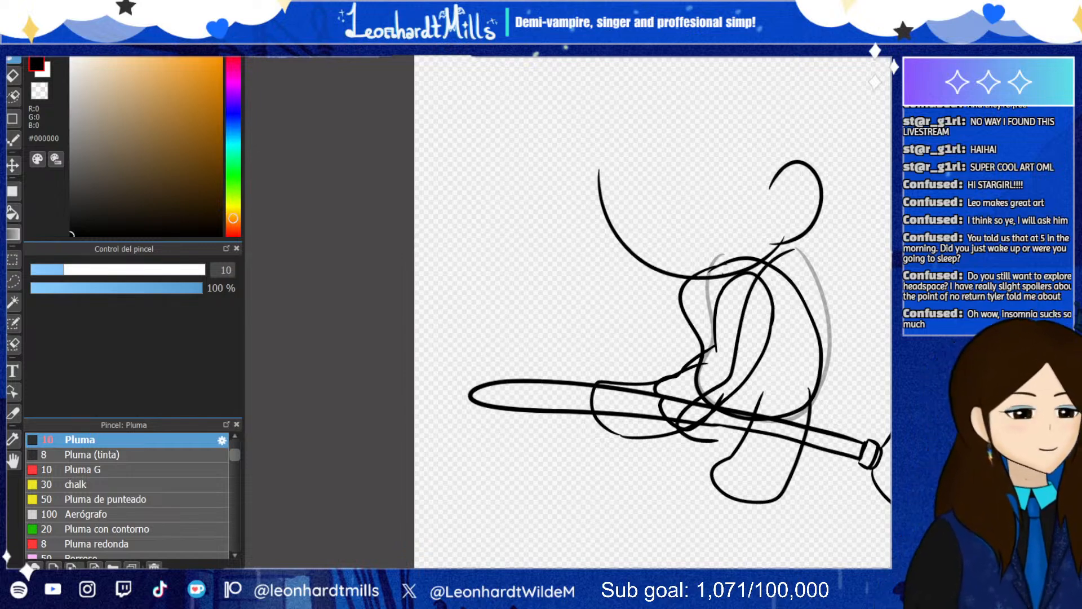
pyautogui.hotkey('ctrl', 'z')
pyautogui.hotkey('ctrl', 'y')
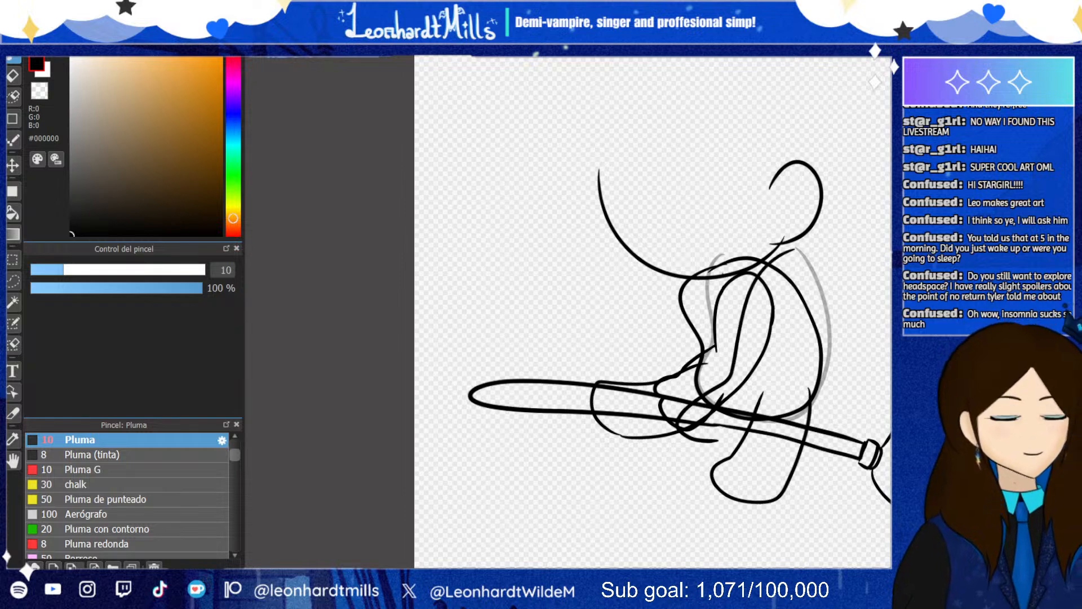
pyautogui.hotkey('ctrl', 'z')
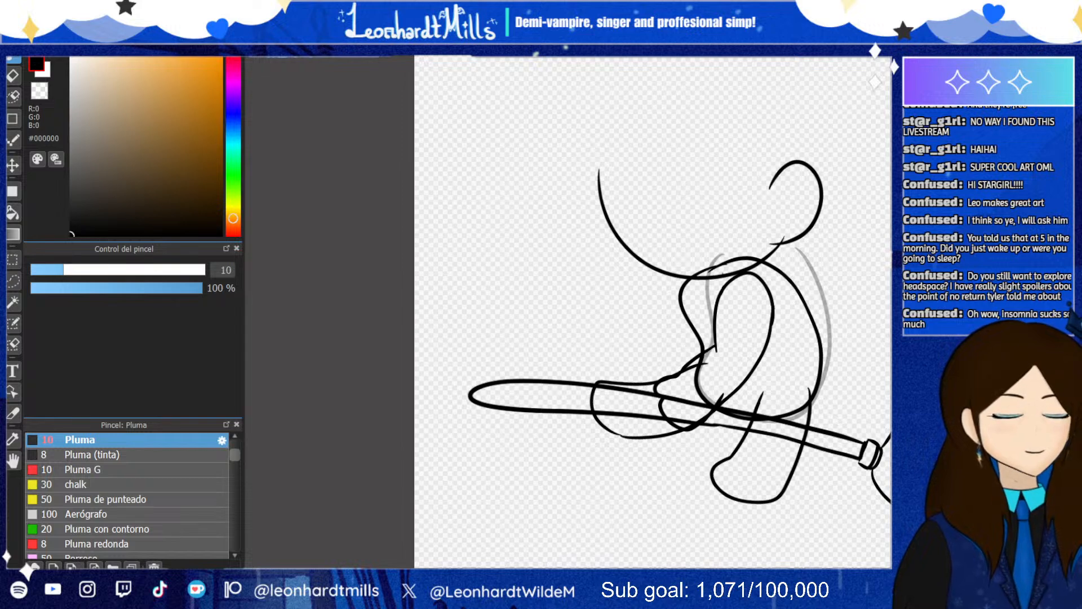
# Draw a wide hat brim rounded at the front, sweeping down across the head and curling up at the back
pyautogui.scroll(-3, 424, 324)
pyautogui.scroll(3, 497, 297)
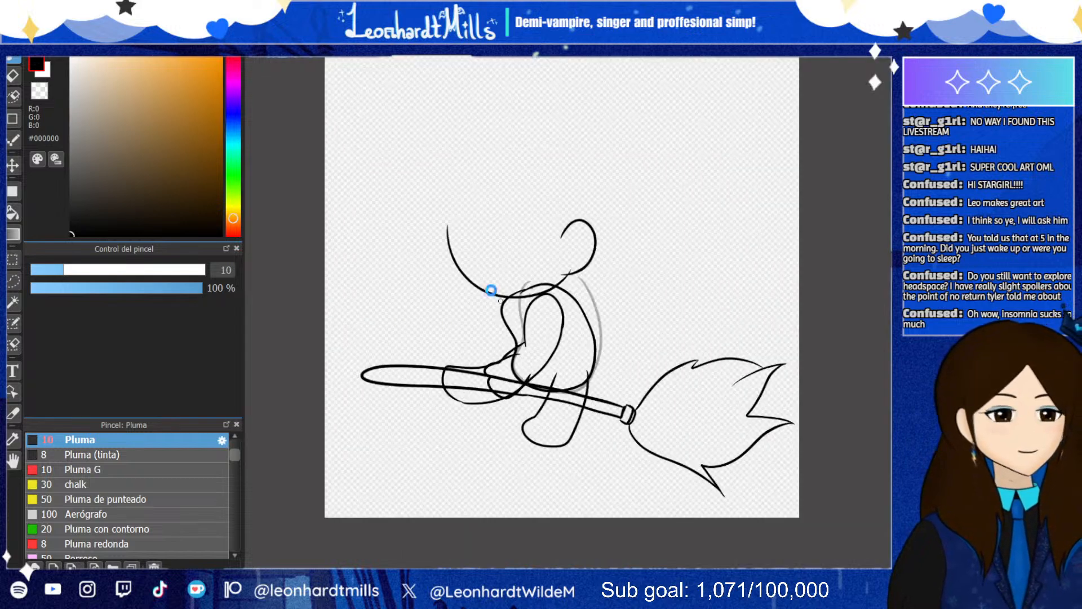
pyautogui.scroll(1, 438, 210)
pyautogui.scroll(-3, 521, 232)
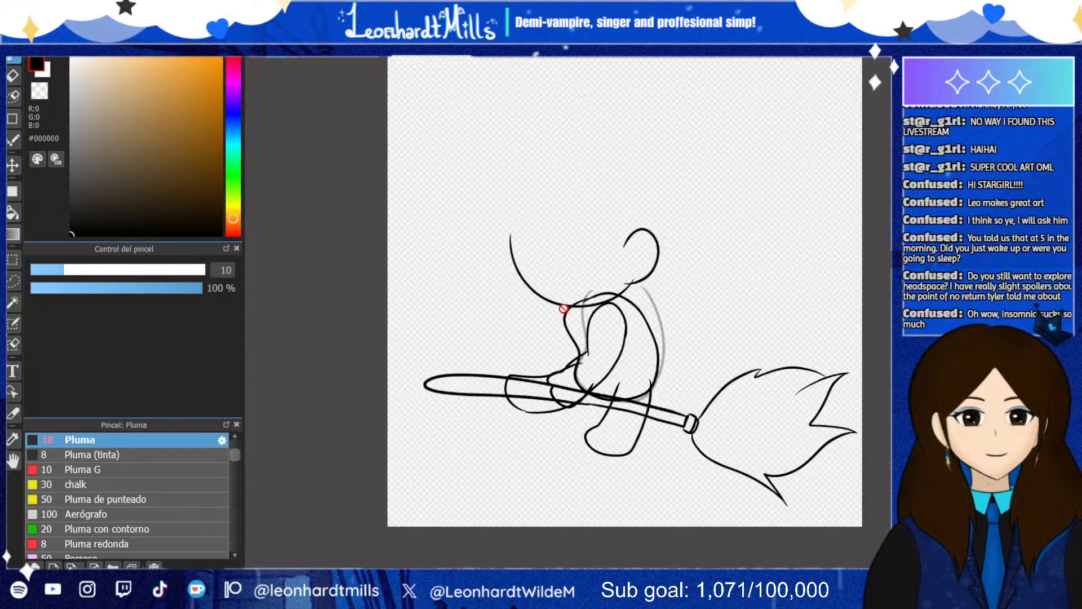
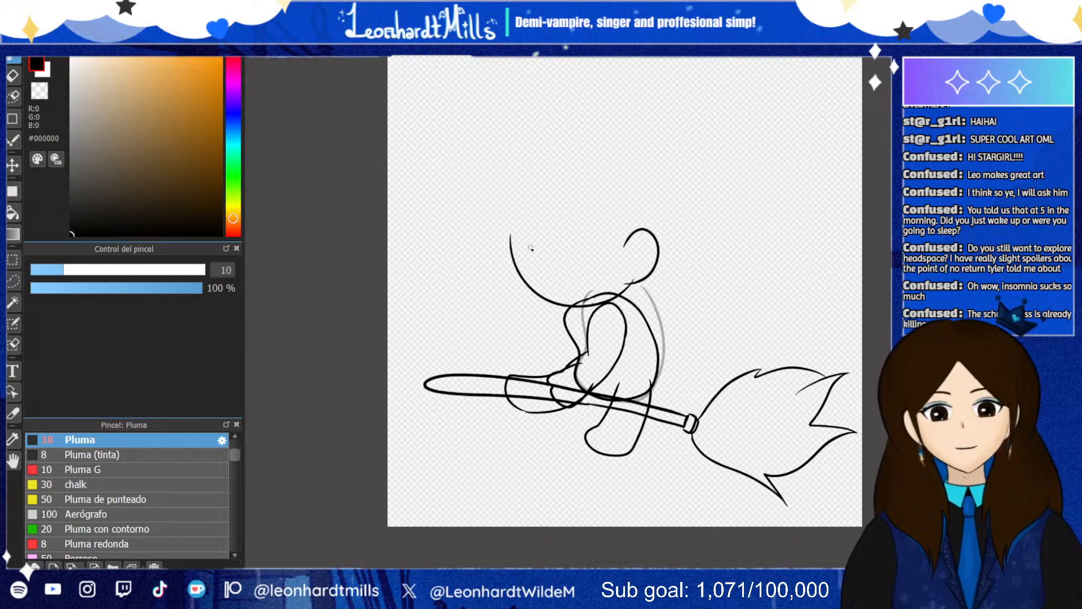
pyautogui.moveTo(486, 217); pyautogui.dragTo(513, 227)
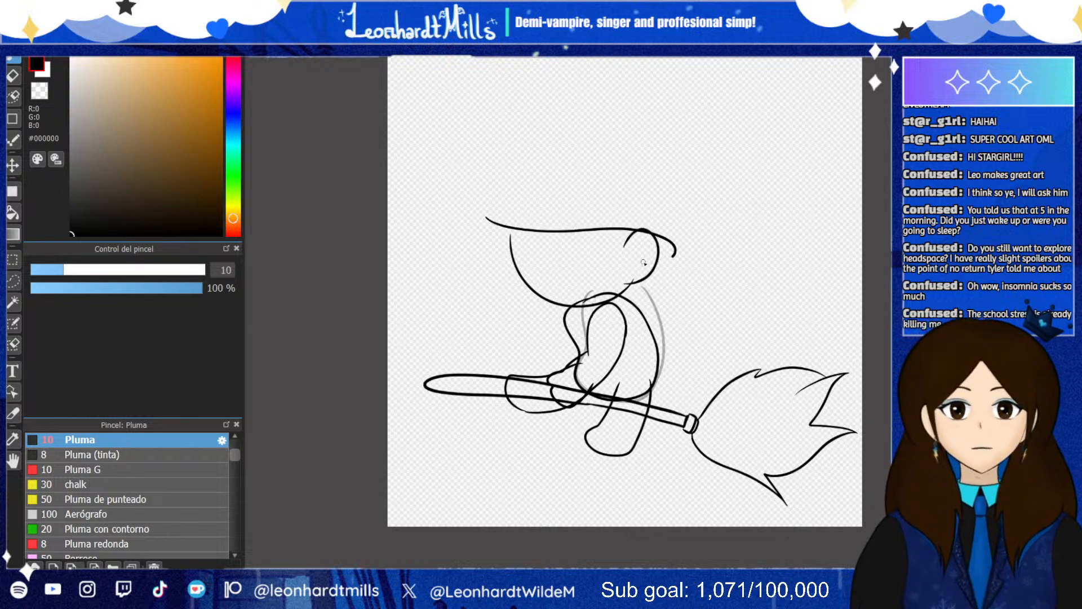
pyautogui.hotkey('ctrl', 'z')
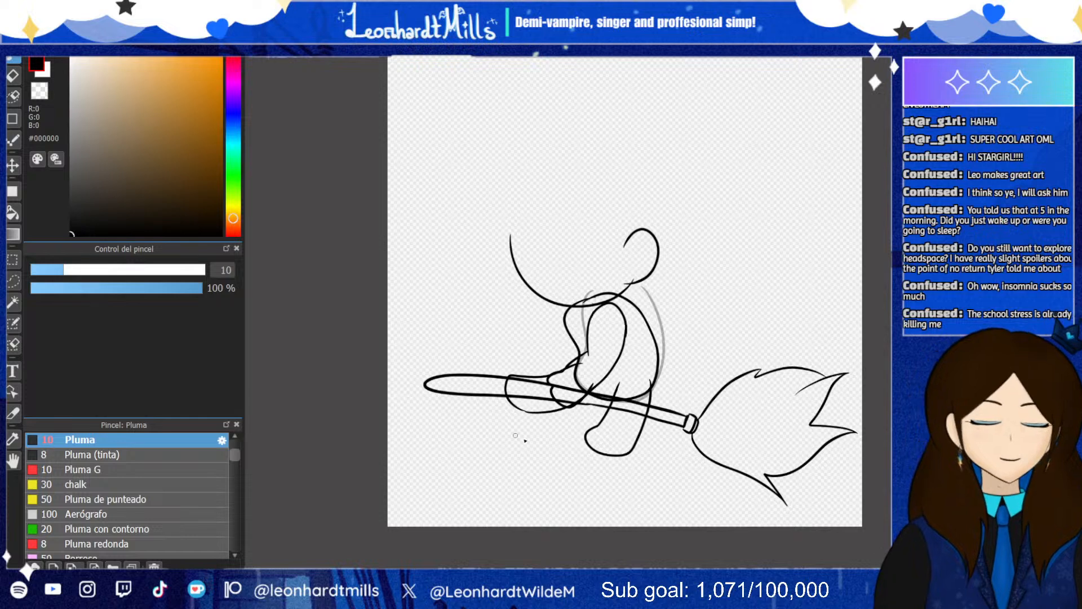
pyautogui.moveTo(515, 263)
pyautogui.mouseDown()
pyautogui.moveTo(448, 242)
pyautogui.moveTo(449, 196)
pyautogui.moveTo(617, 257)
pyautogui.moveTo(697, 260)
pyautogui.moveTo(664, 226)
pyautogui.mouseUp()
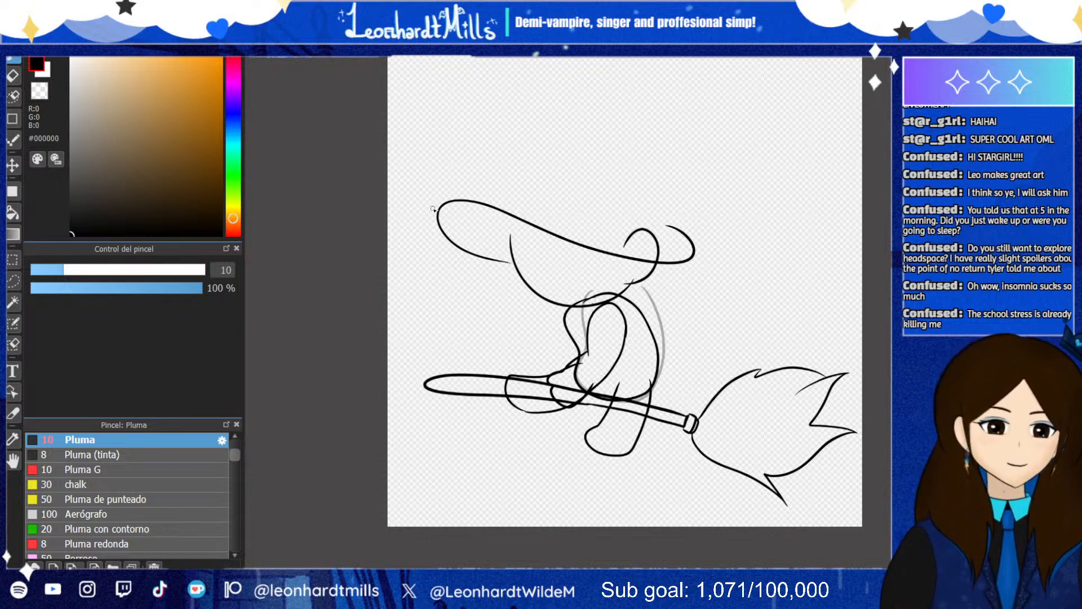
# Try to add the brim's upper front edge and a curved pointed crown joining the back of the brim
pyautogui.moveTo(438, 208)
pyautogui.mouseDown()
pyautogui.moveTo(524, 177)
pyautogui.moveTo(540, 190)
pyautogui.moveTo(663, 125)
pyautogui.moveTo(737, 155)
pyautogui.moveTo(679, 232)
pyautogui.mouseUp()
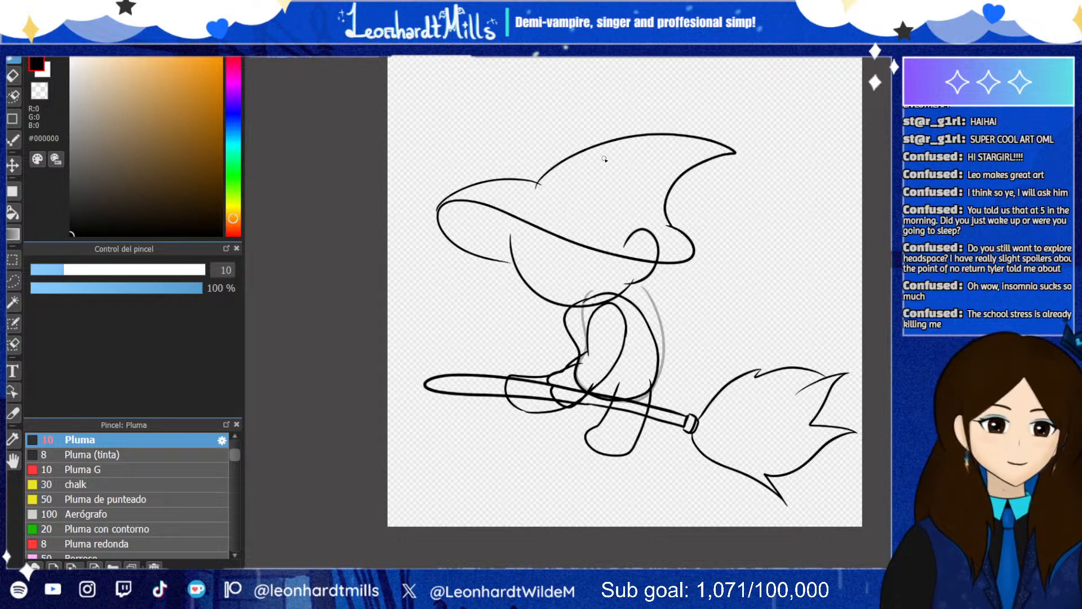
pyautogui.hotkey('ctrl', 'z')
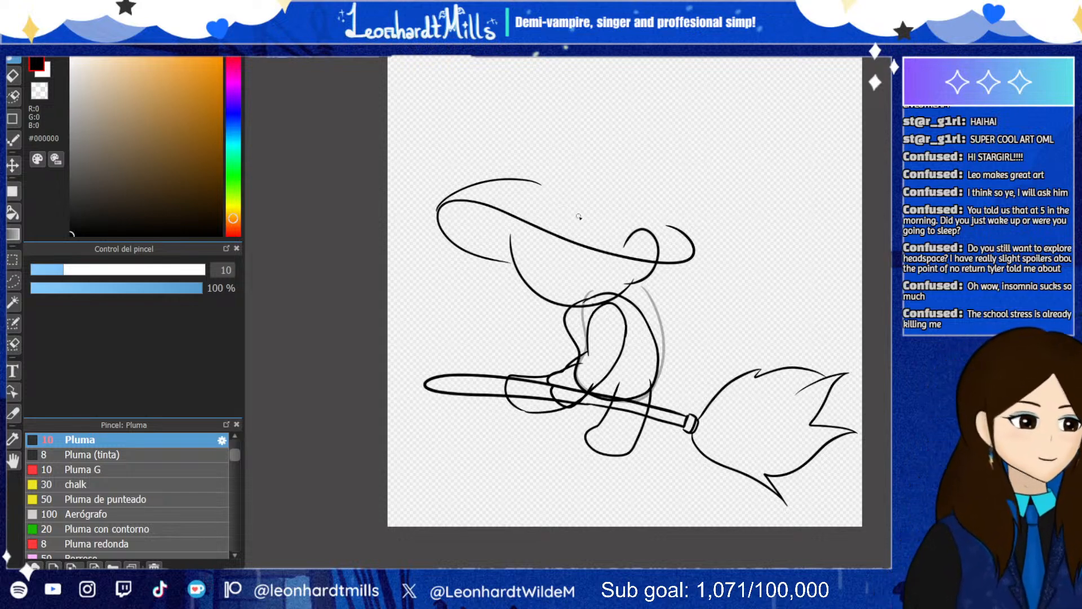
pyautogui.click(10, 79)
pyautogui.hotkey('ctrl', 'z')
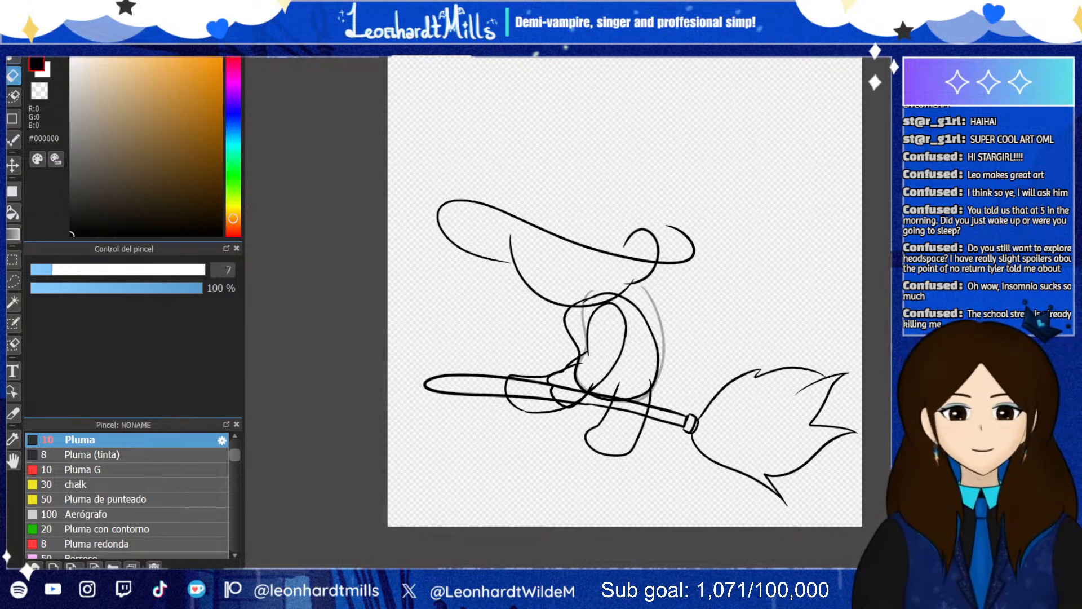
# Stretch the hat brim horizontally so that it extends further in front of and behind the head
pyautogui.hotkey('ctrl', 't')
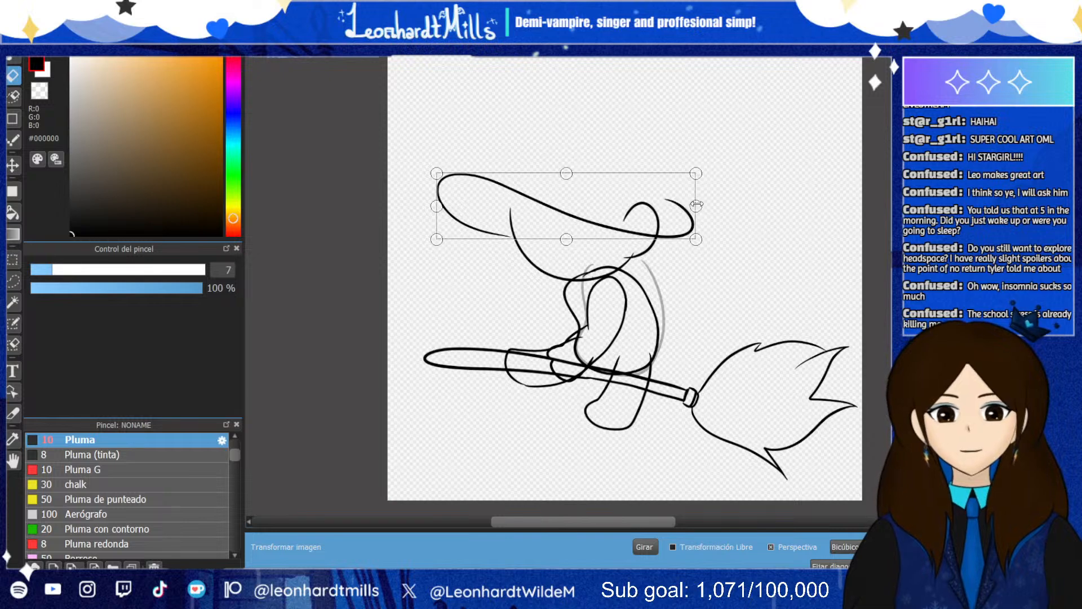
pyautogui.moveTo(697, 206); pyautogui.dragTo(655, 203)
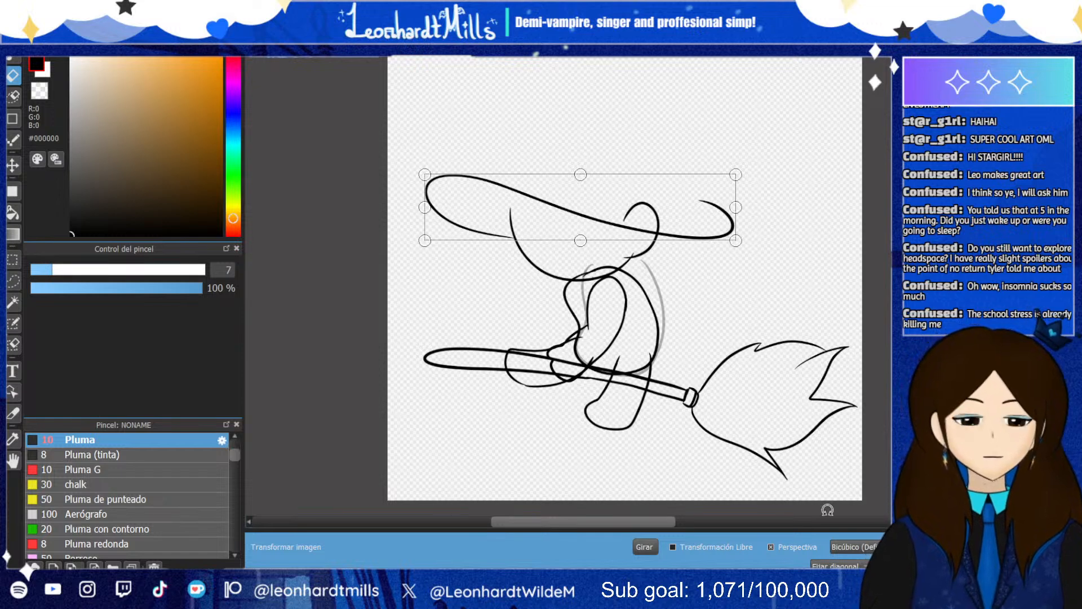
pyautogui.press('Return')
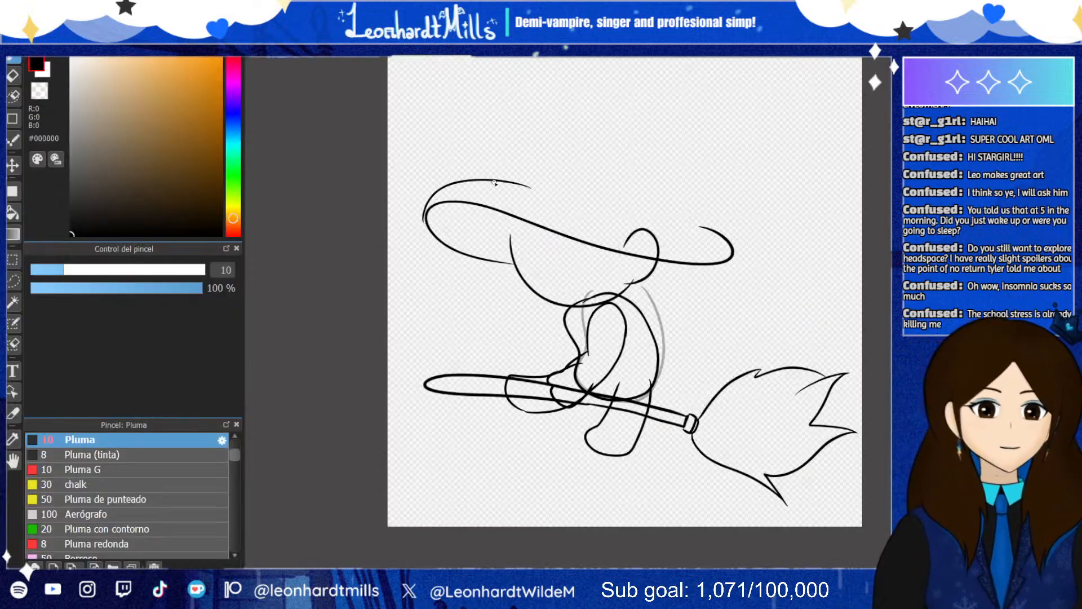
# Draw the upper front edge of the hat brim as a low arc from the front end towards the crown
pyautogui.moveTo(425, 216)
pyautogui.mouseDown()
pyautogui.moveTo(457, 179)
pyautogui.moveTo(542, 194)
pyautogui.mouseUp()
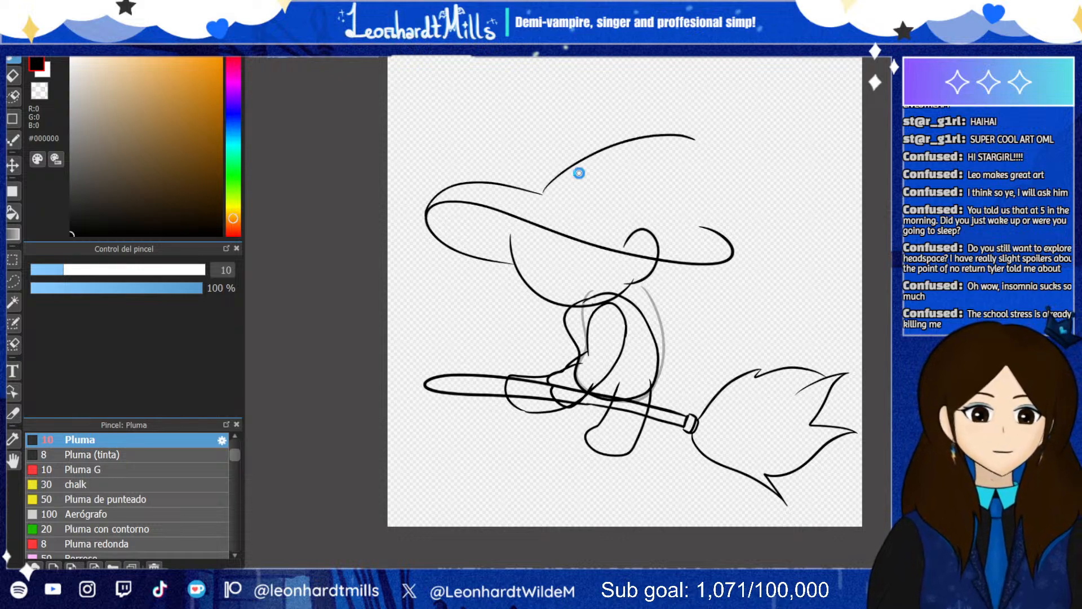
pyautogui.hotkey('ctrl', 'z')
pyautogui.moveTo(426, 217)
pyautogui.mouseDown()
pyautogui.moveTo(503, 161)
pyautogui.moveTo(555, 174)
pyautogui.mouseUp()
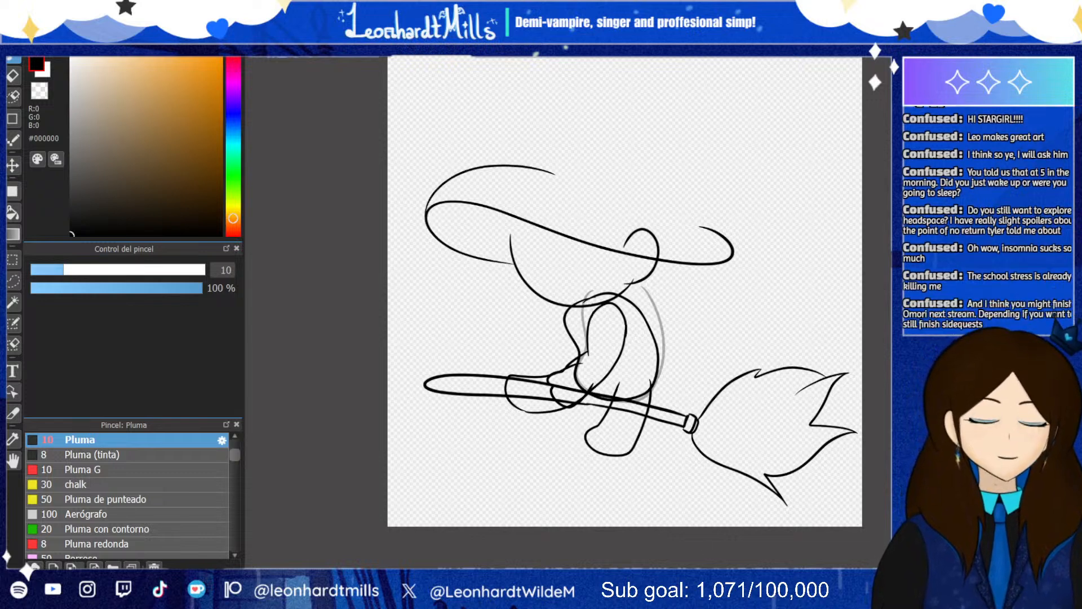
pyautogui.hotkey('ctrl', 'z')
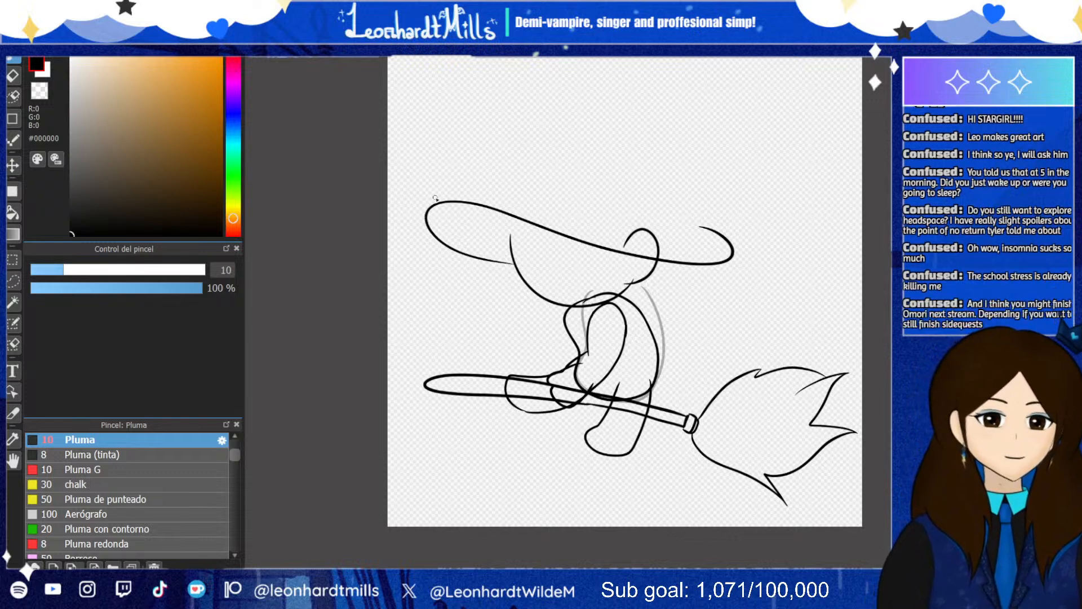
pyautogui.moveTo(427, 217)
pyautogui.mouseDown()
pyautogui.moveTo(532, 182)
pyautogui.moveTo(564, 197)
pyautogui.mouseUp()
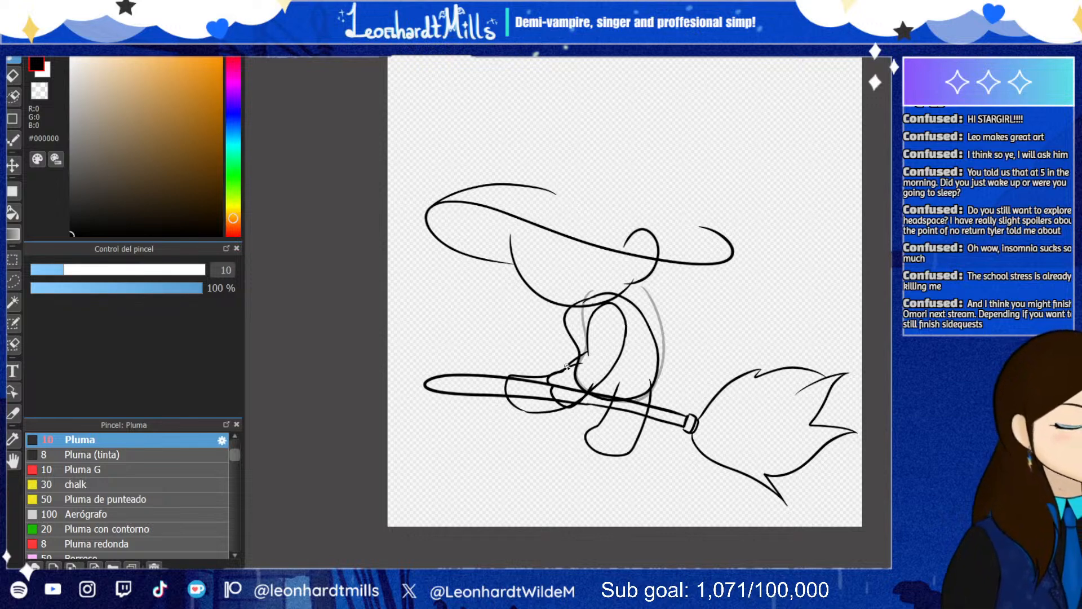
# Try to draw a curved hat crown rising from the front brim edge and bending back to a point above the rear brim
pyautogui.moveTo(551, 196); pyautogui.dragTo(732, 157)
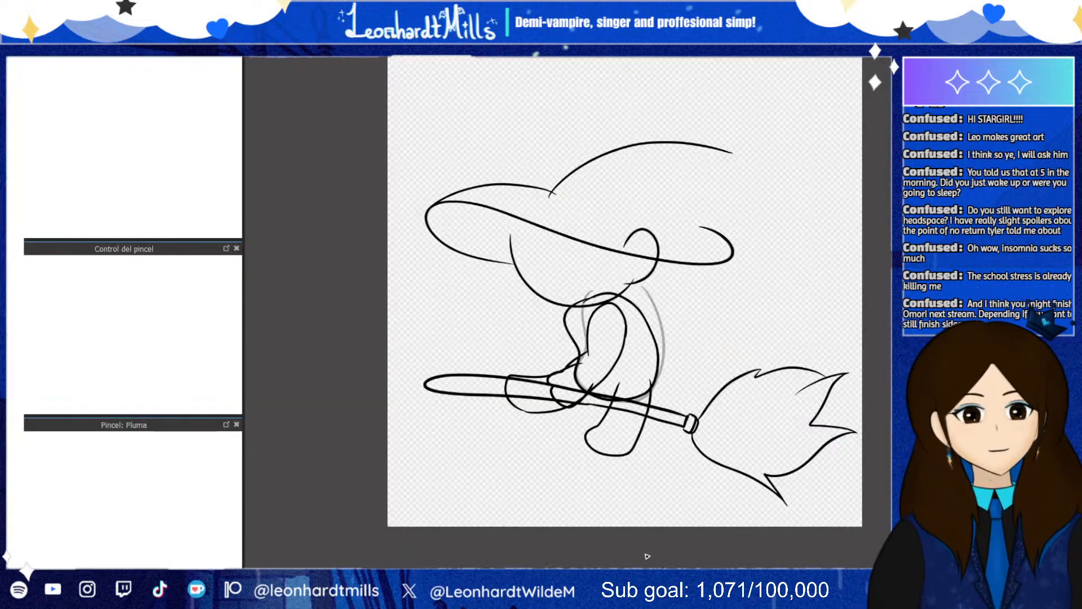
pyautogui.hotkey('ctrl', 'z')
pyautogui.moveTo(539, 186)
pyautogui.mouseDown()
pyautogui.moveTo(676, 129)
pyautogui.moveTo(732, 135)
pyautogui.mouseUp()
pyautogui.hotkey('ctrl', 'z')
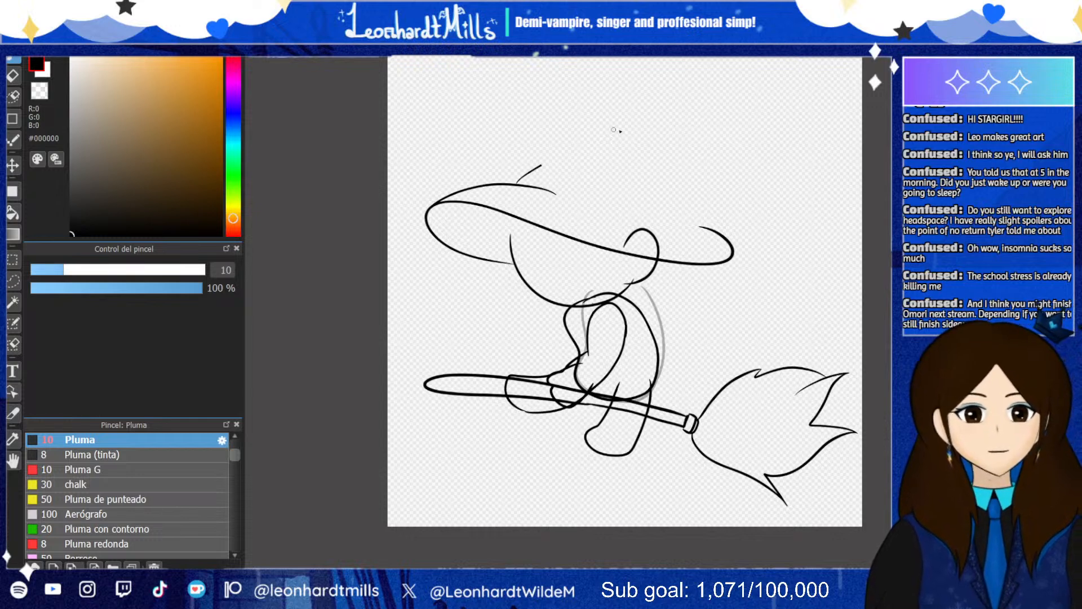
pyautogui.moveTo(541, 166)
pyautogui.mouseDown()
pyautogui.moveTo(724, 150)
pyautogui.moveTo(709, 236)
pyautogui.mouseUp()
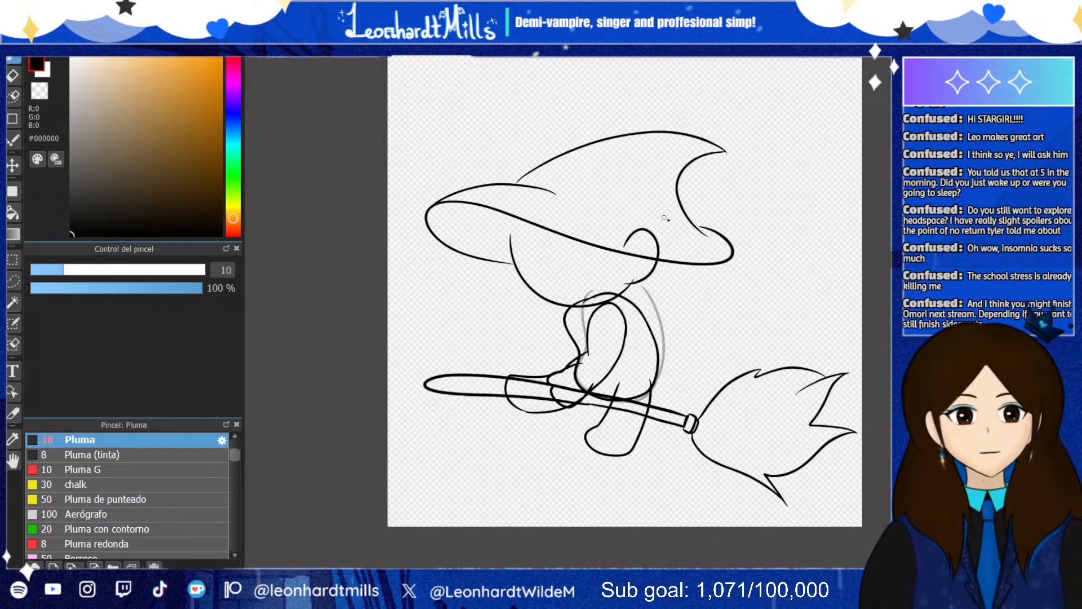
pyautogui.hotkey('ctrl', 'z')
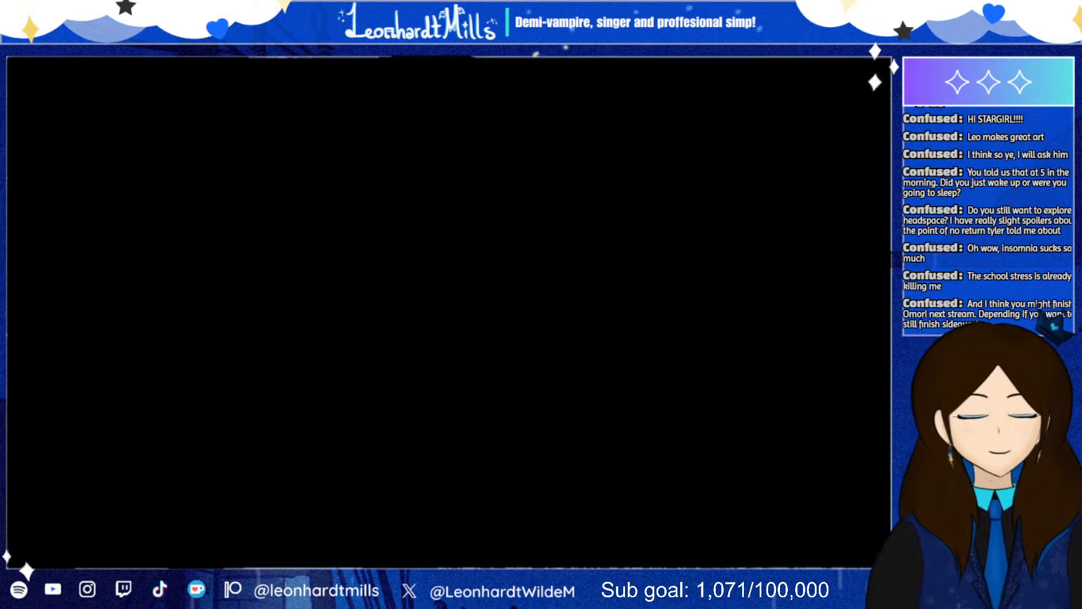
pyautogui.hotkey('ctrl', 'z')
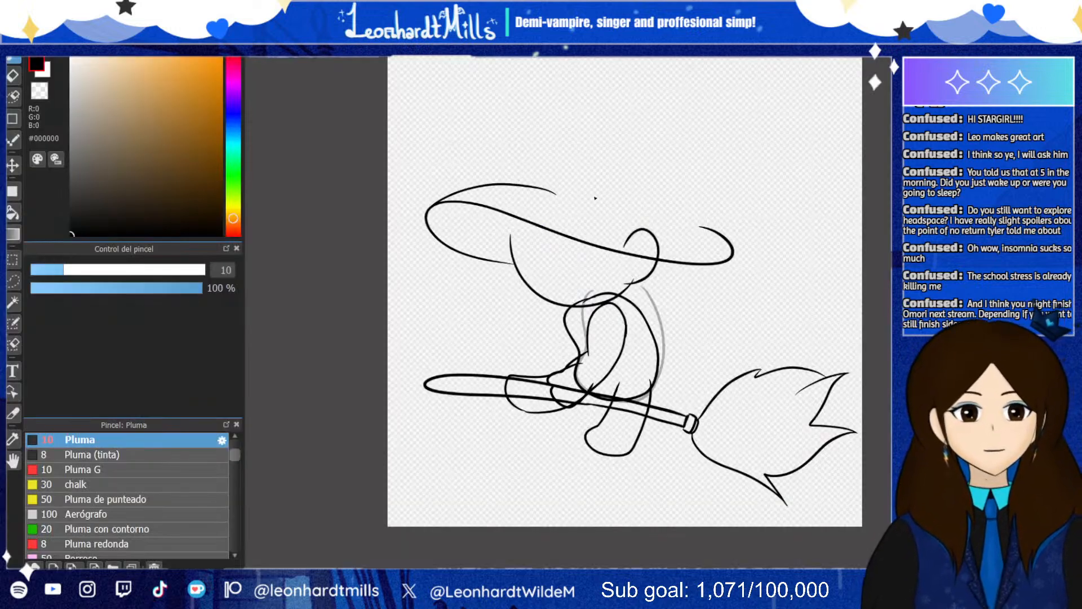
pyautogui.moveTo(517, 184)
pyautogui.mouseDown()
pyautogui.moveTo(664, 121)
pyautogui.moveTo(736, 144)
pyautogui.moveTo(668, 187)
pyautogui.moveTo(697, 224)
pyautogui.mouseUp()
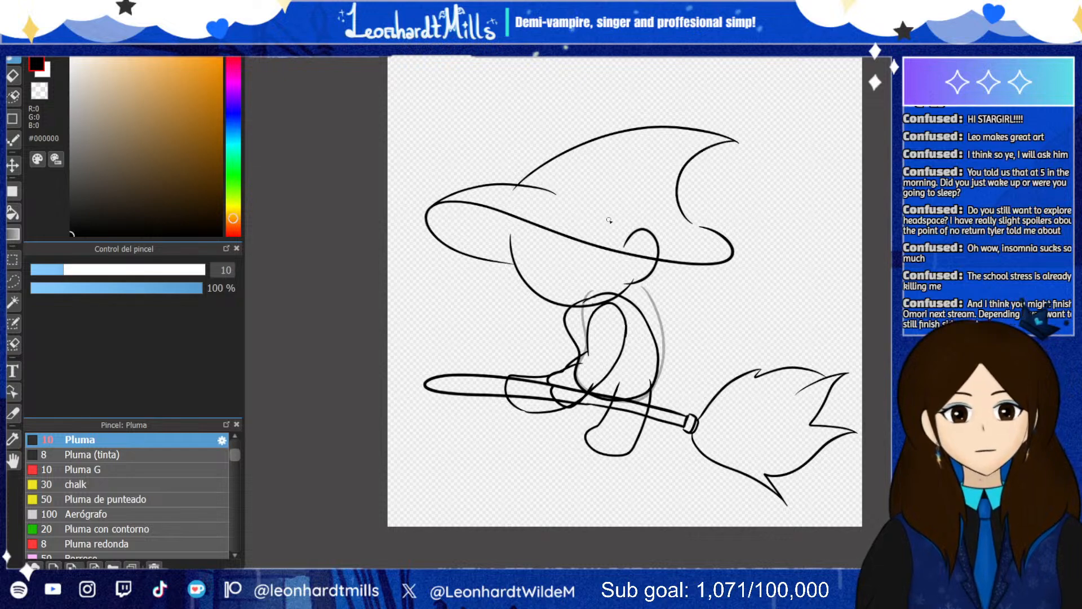
pyautogui.hotkey('ctrl', 'z')
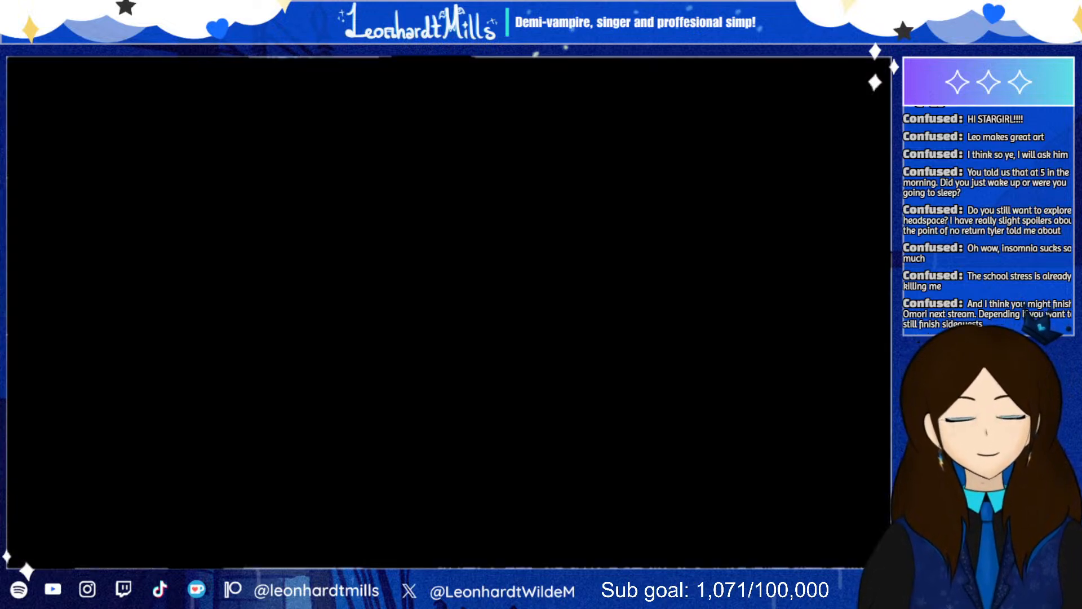
pyautogui.hotkey('ctrl', 'z')
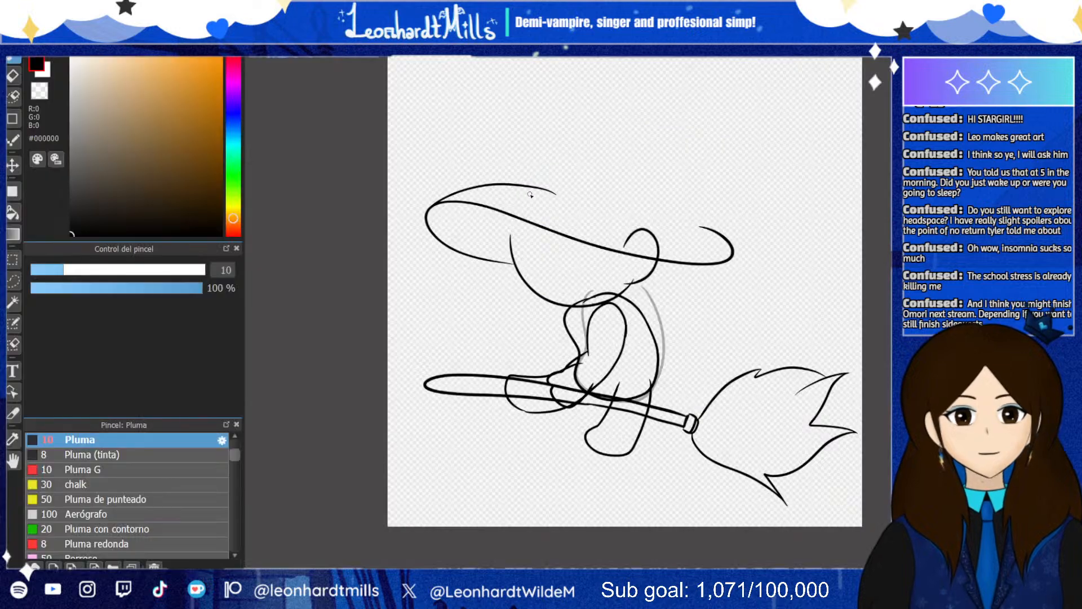
# Draw a tall rounded hat crown with a short backward-pointing tip and a back edge curving down behind the head
pyautogui.moveTo(529, 194)
pyautogui.mouseDown()
pyautogui.moveTo(537, 169)
pyautogui.moveTo(623, 126)
pyautogui.moveTo(702, 145)
pyautogui.moveTo(662, 160)
pyautogui.moveTo(663, 197)
pyautogui.moveTo(696, 227)
pyautogui.mouseUp()
pyautogui.hotkey('ctrl', 'z')
pyautogui.moveTo(519, 194)
pyautogui.mouseDown()
pyautogui.moveTo(542, 140)
pyautogui.moveTo(650, 126)
pyautogui.moveTo(709, 133)
pyautogui.moveTo(656, 149)
pyautogui.moveTo(657, 211)
pyautogui.moveTo(672, 221)
pyautogui.moveTo(694, 215)
pyautogui.moveTo(729, 246)
pyautogui.mouseUp()
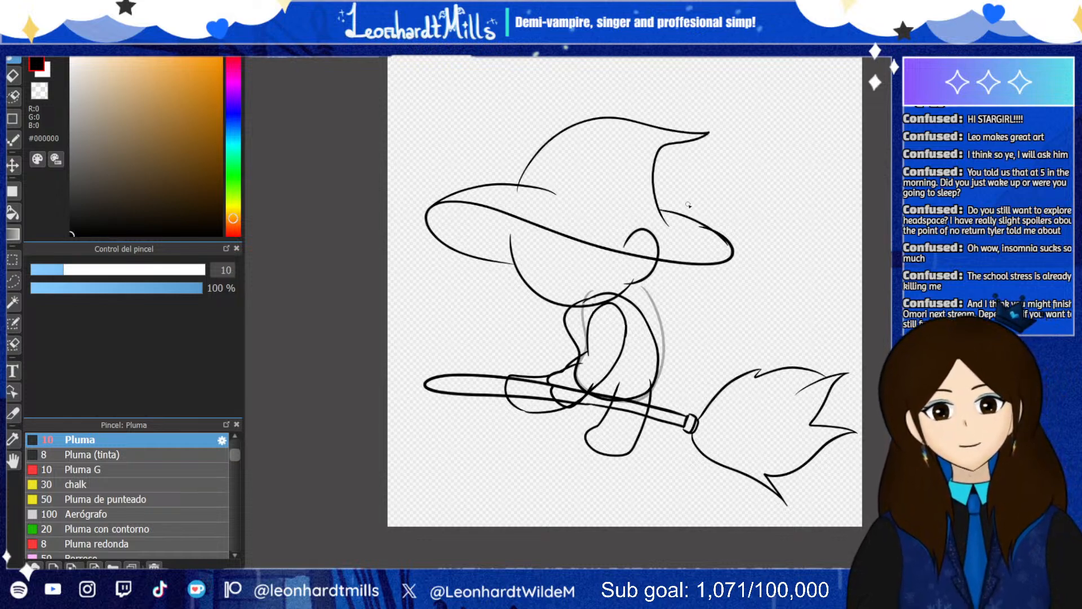
# Draw the brim's upper back edge as an arc from the base of the crown to the rounded rear end
pyautogui.scroll(3, 690, 234)
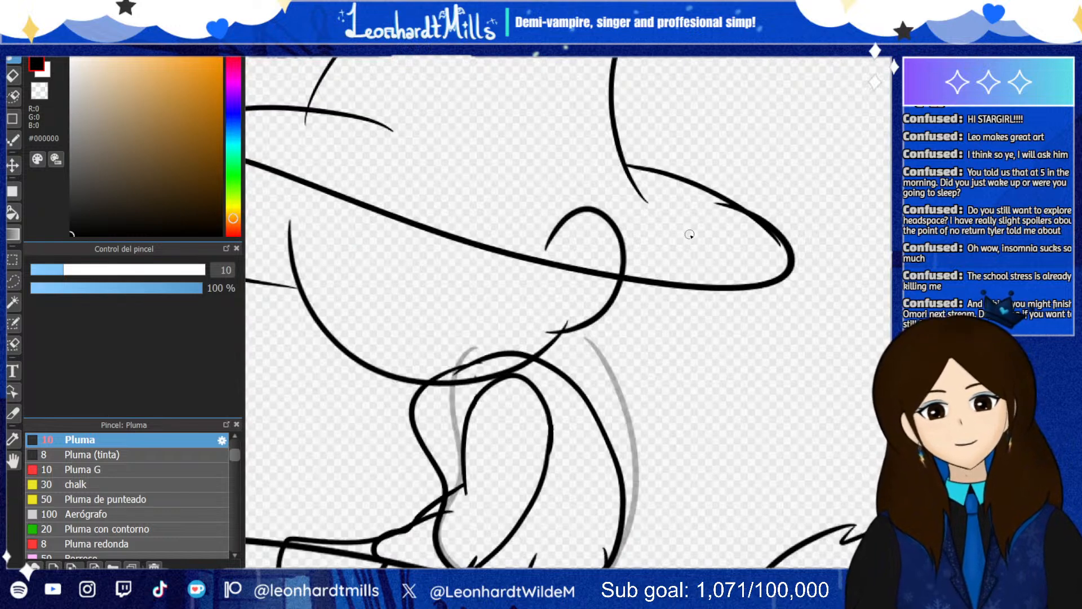
pyautogui.hotkey('ctrl', 'z')
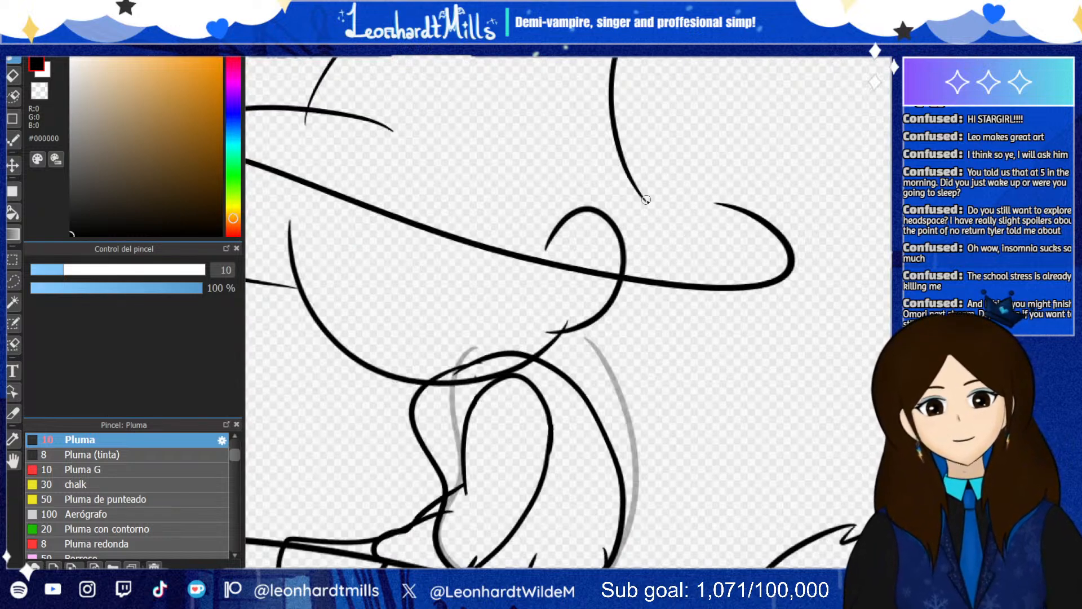
pyautogui.moveTo(737, 199); pyautogui.dragTo(796, 260)
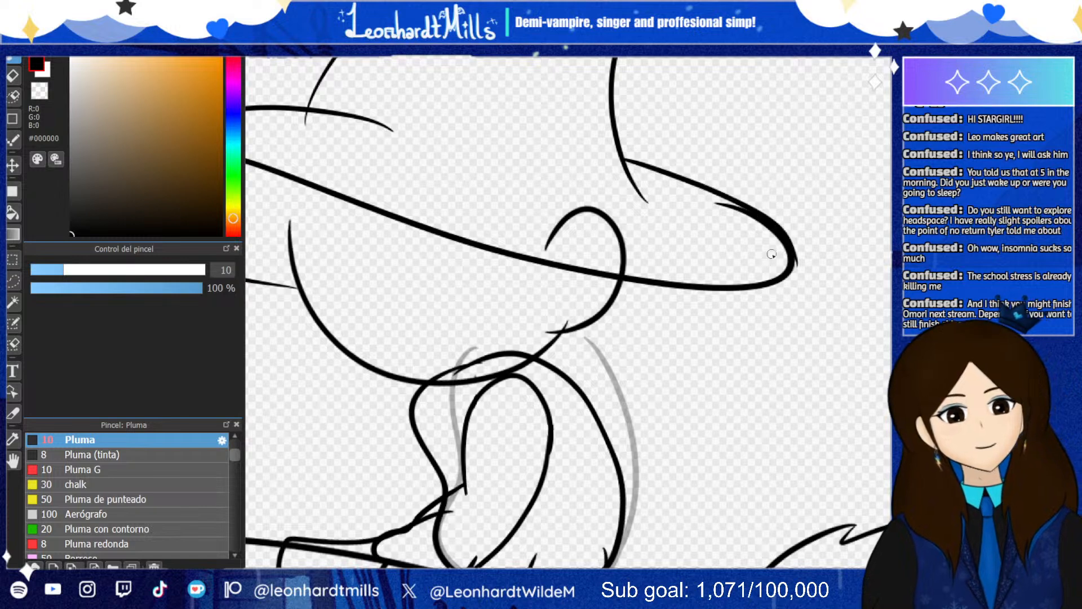
pyautogui.hotkey('ctrl', 'z')
pyautogui.moveTo(624, 152)
pyautogui.mouseDown()
pyautogui.moveTo(769, 227)
pyautogui.moveTo(789, 263)
pyautogui.mouseUp()
pyautogui.hotkey('ctrl', 'z')
pyautogui.moveTo(624, 164); pyautogui.dragTo(795, 264)
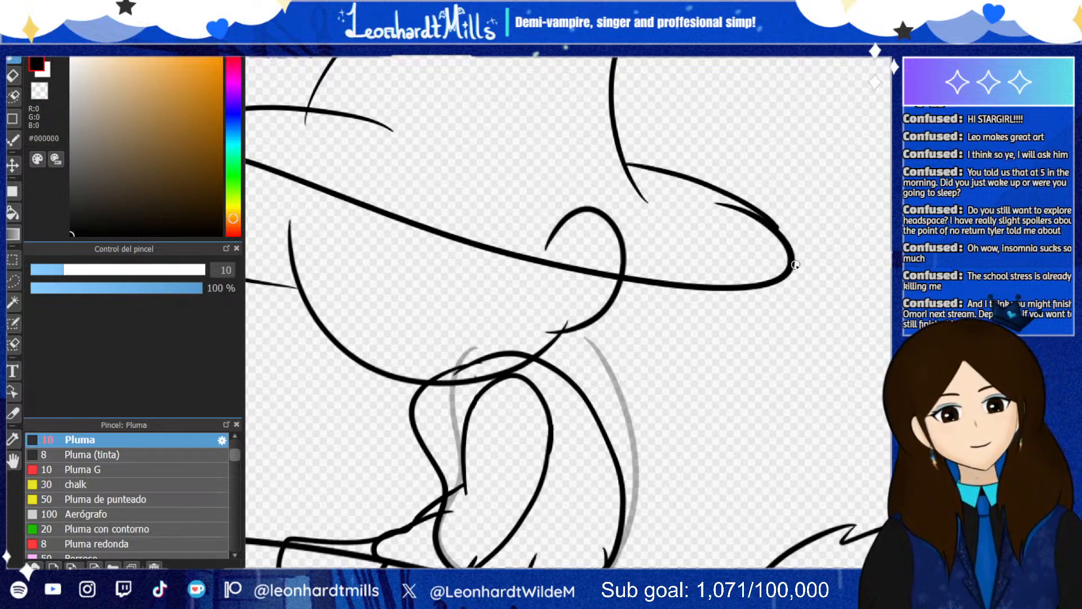
# Erase the leftover inner line along the rear brim's upper edge with a size 15 eraser
pyautogui.click(14, 76)
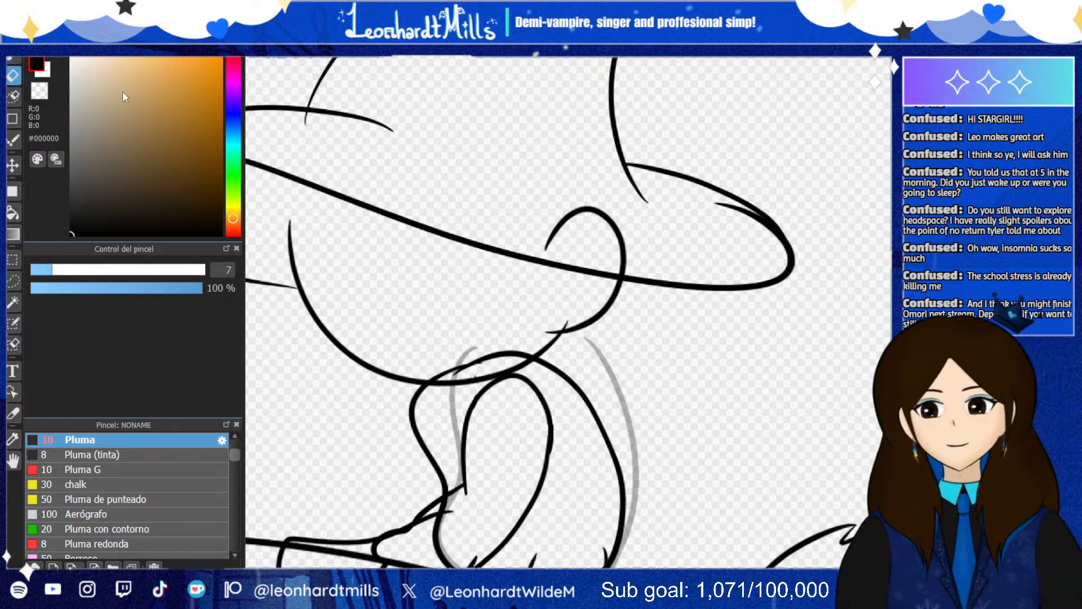
pyautogui.click(82, 270)
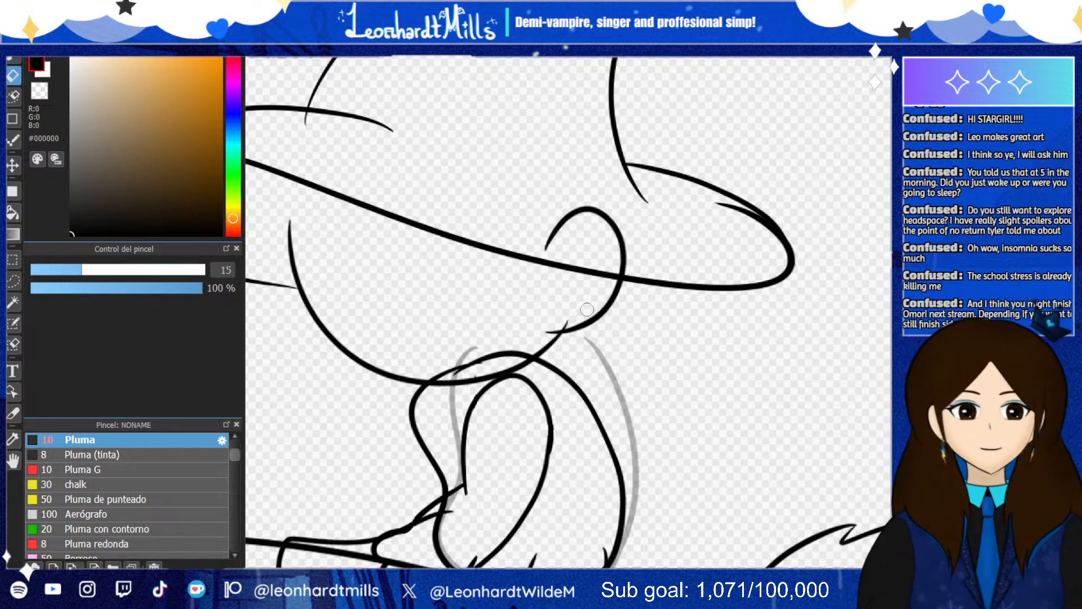
pyautogui.moveTo(706, 197); pyautogui.dragTo(727, 208)
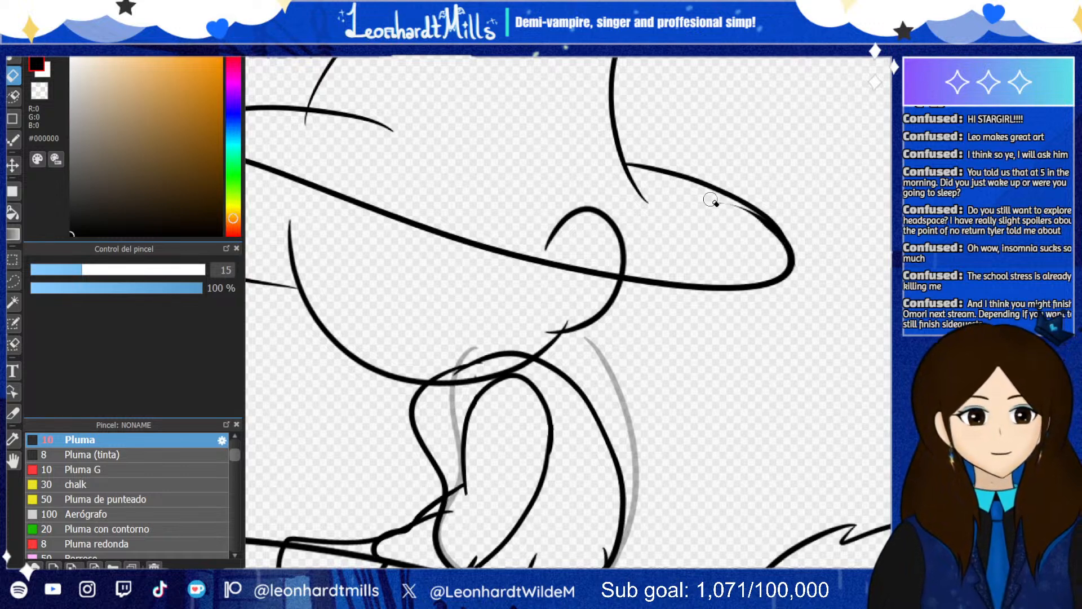
pyautogui.moveTo(713, 200); pyautogui.dragTo(771, 232)
pyautogui.moveTo(711, 201); pyautogui.dragTo(724, 204)
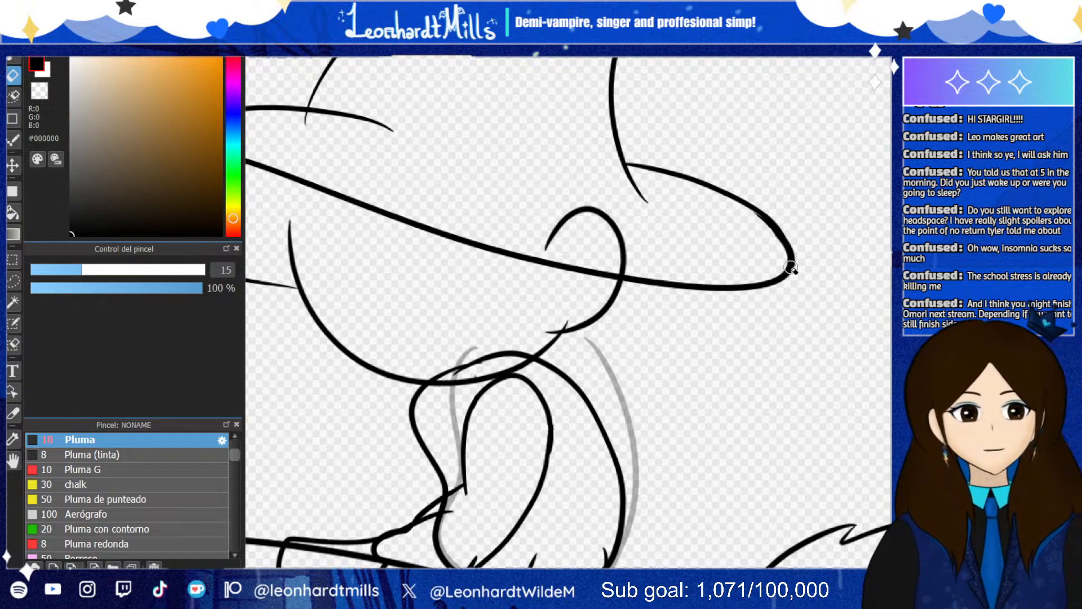
pyautogui.hotkey('ctrl', 'z')
pyautogui.moveTo(749, 211); pyautogui.dragTo(785, 251)
pyautogui.hotkey('ctrl', 'z')
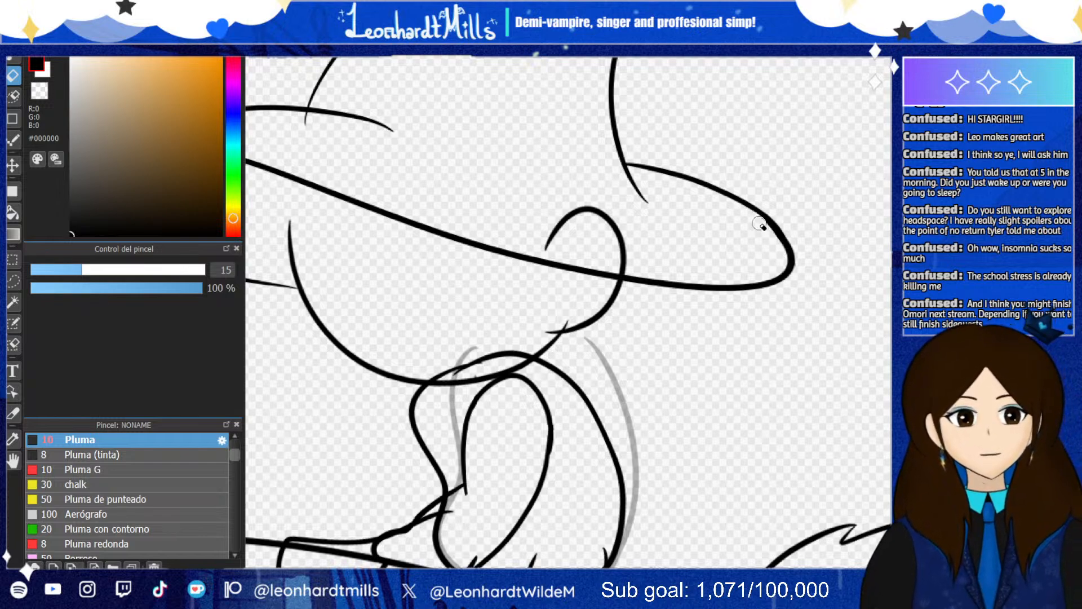
pyautogui.moveTo(758, 218); pyautogui.dragTo(782, 259)
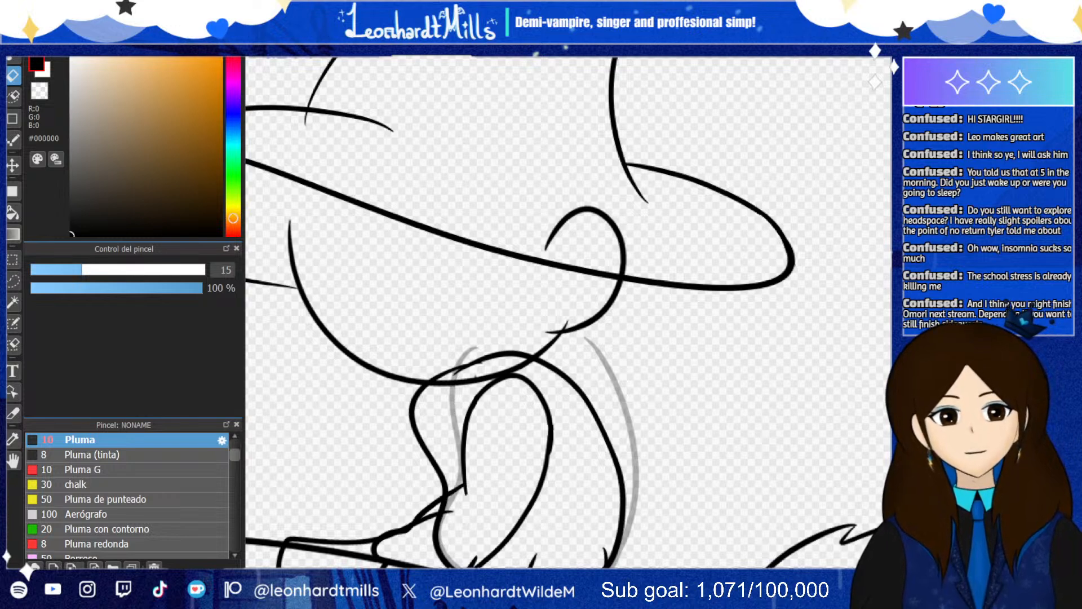
# Transform the hat drawing, widening it slightly and rotating it a few degrees clockwise so the brim tilts down at the back
pyautogui.hotkey('ctrl', '0')
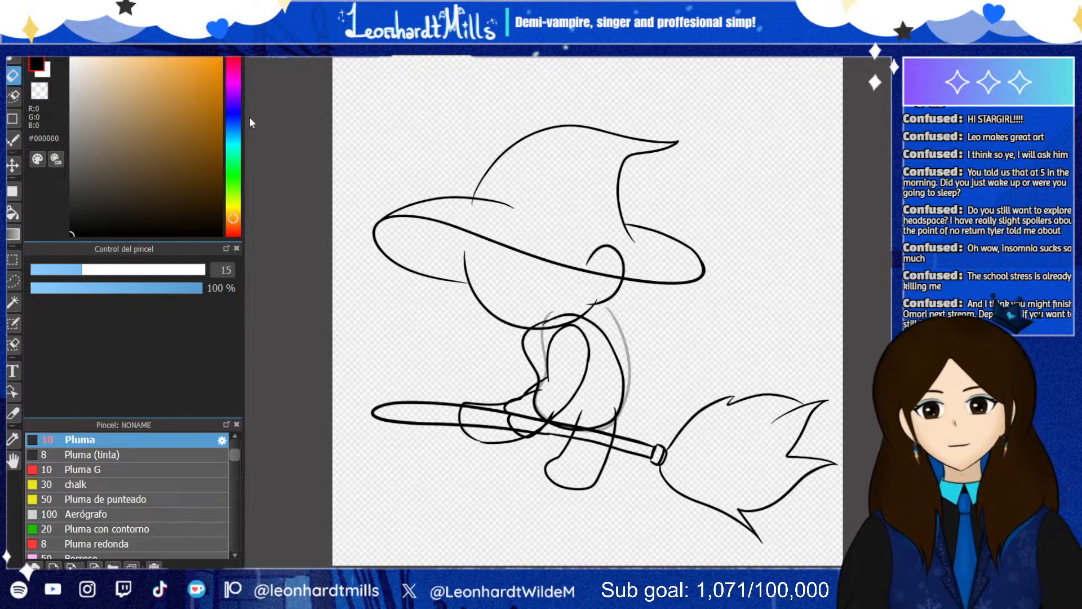
pyautogui.click(265, 190)
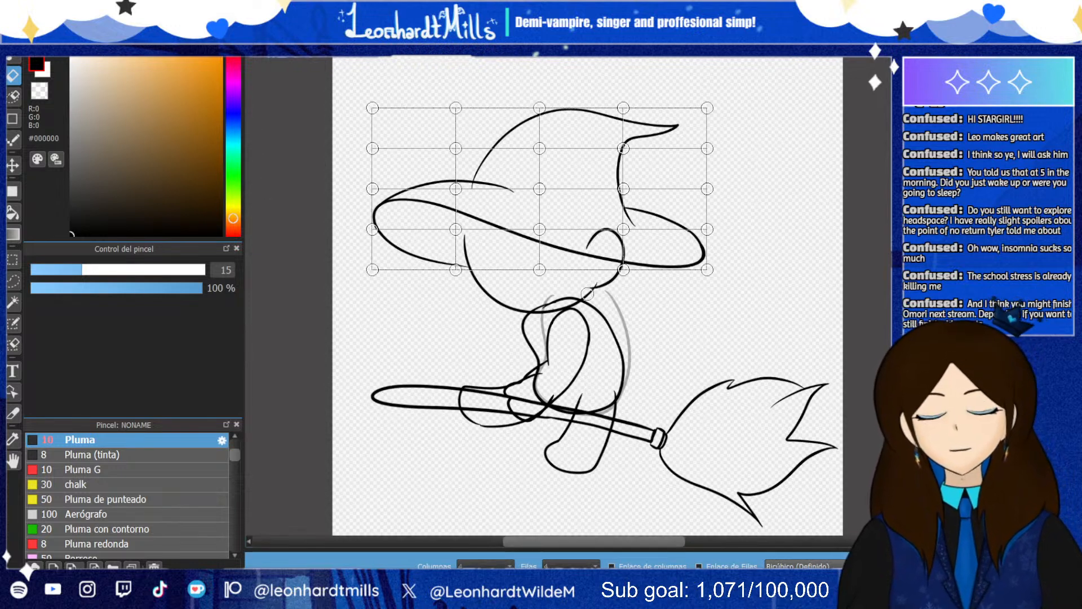
pyautogui.press('Return')
pyautogui.click(262, 165)
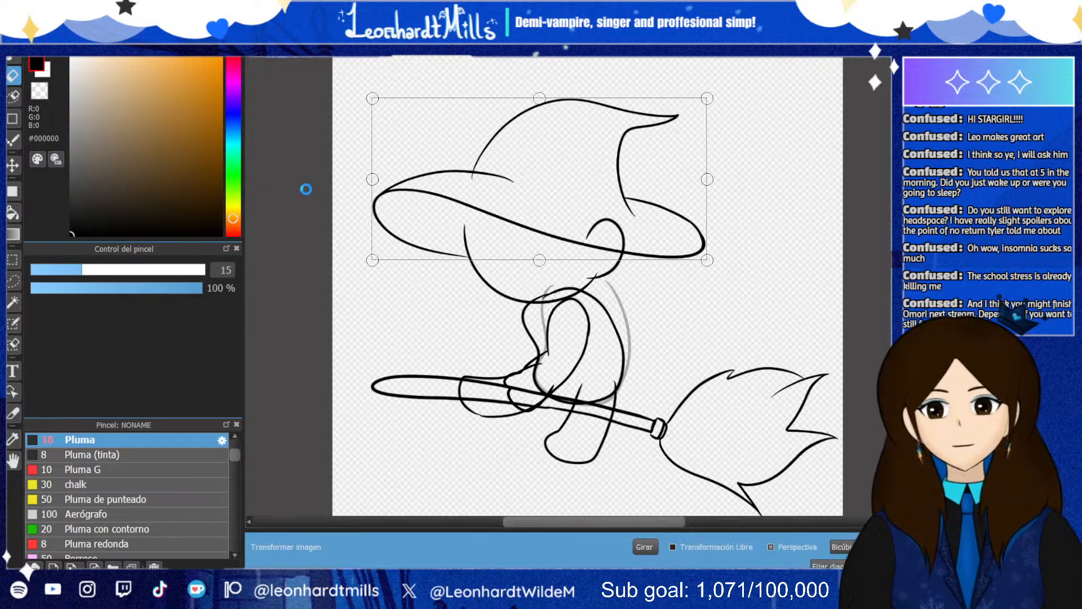
pyautogui.moveTo(706, 179); pyautogui.dragTo(716, 179)
pyautogui.moveTo(741, 249); pyautogui.dragTo(742, 263)
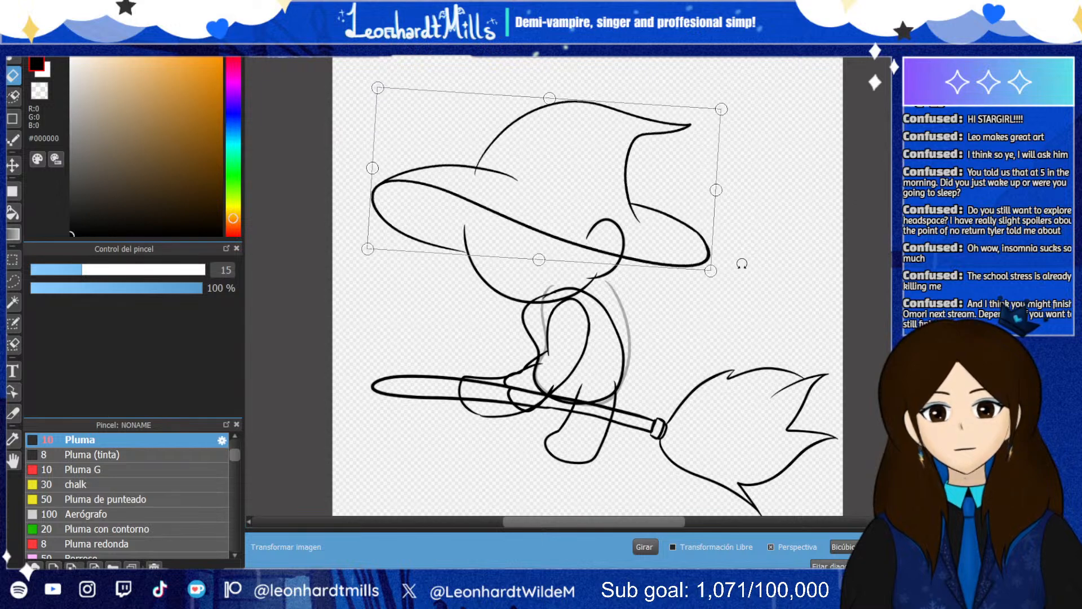
pyautogui.click(862, 566)
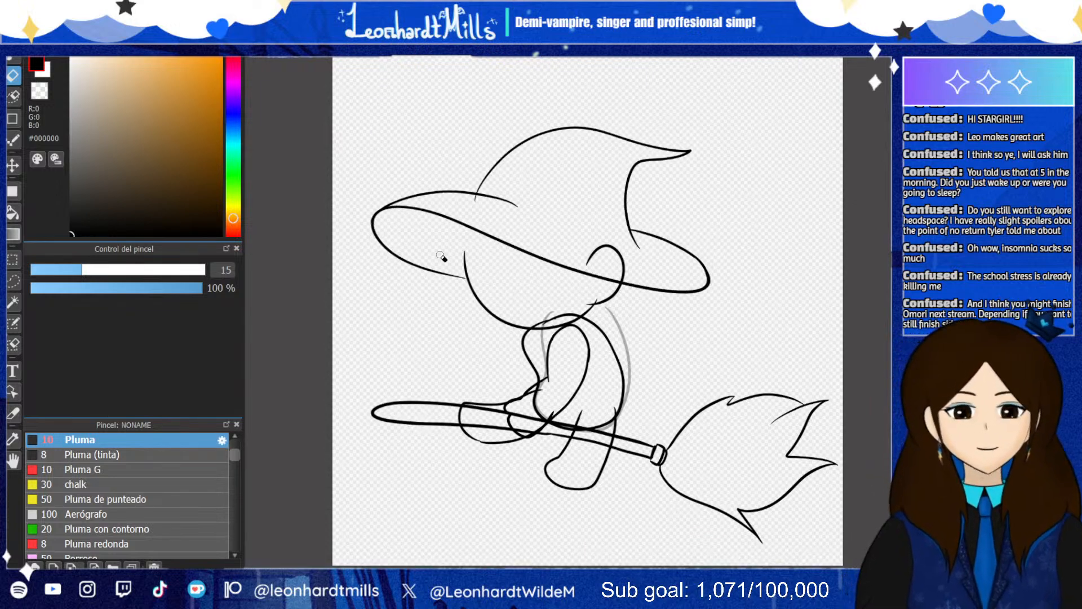
# Extend the front contour of the face up to the hat brim with the pen and erase the end overshooting the brim line
pyautogui.scroll(3, 443, 257)
pyautogui.press('b')
pyautogui.scroll(1, 494, 295)
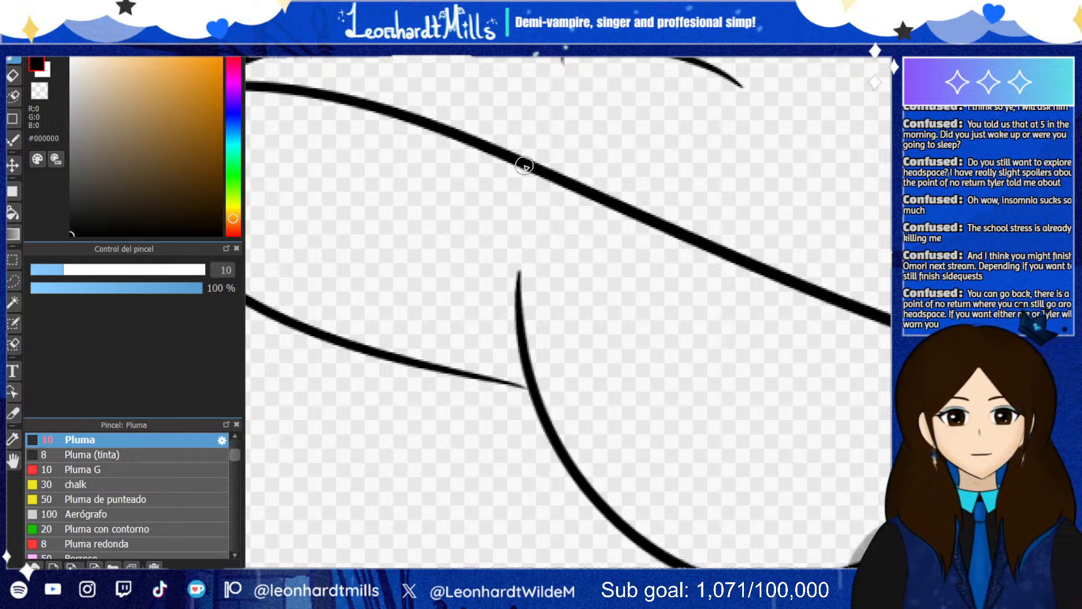
pyautogui.moveTo(520, 167)
pyautogui.mouseDown()
pyautogui.moveTo(509, 306)
pyautogui.moveTo(540, 183)
pyautogui.moveTo(560, 160)
pyautogui.mouseUp()
pyautogui.hotkey('ctrl', 'z')
pyautogui.scroll(-3, 550, 153)
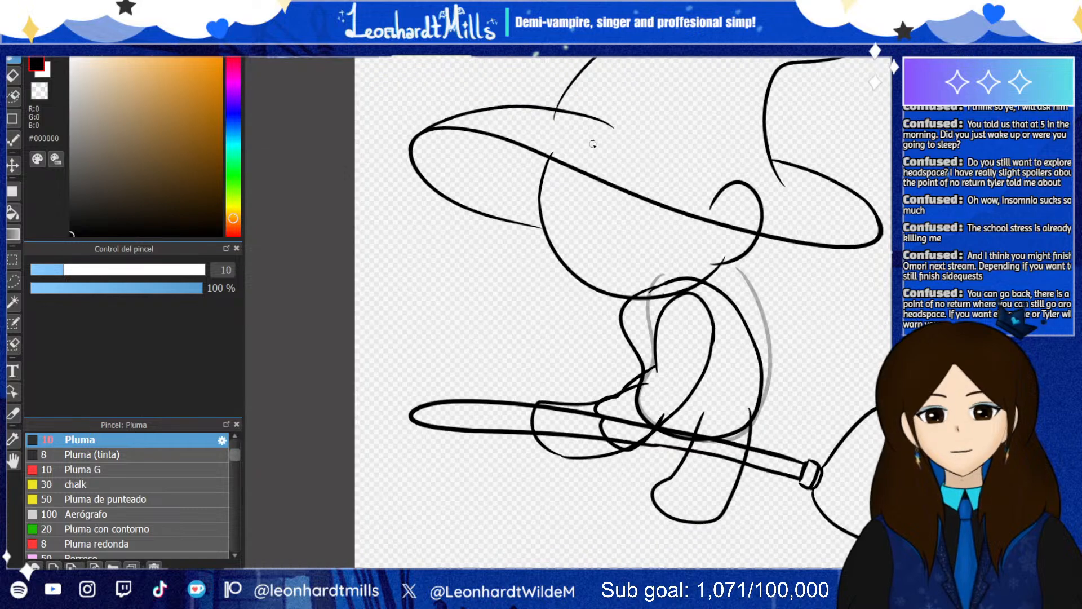
pyautogui.scroll(3, 581, 139)
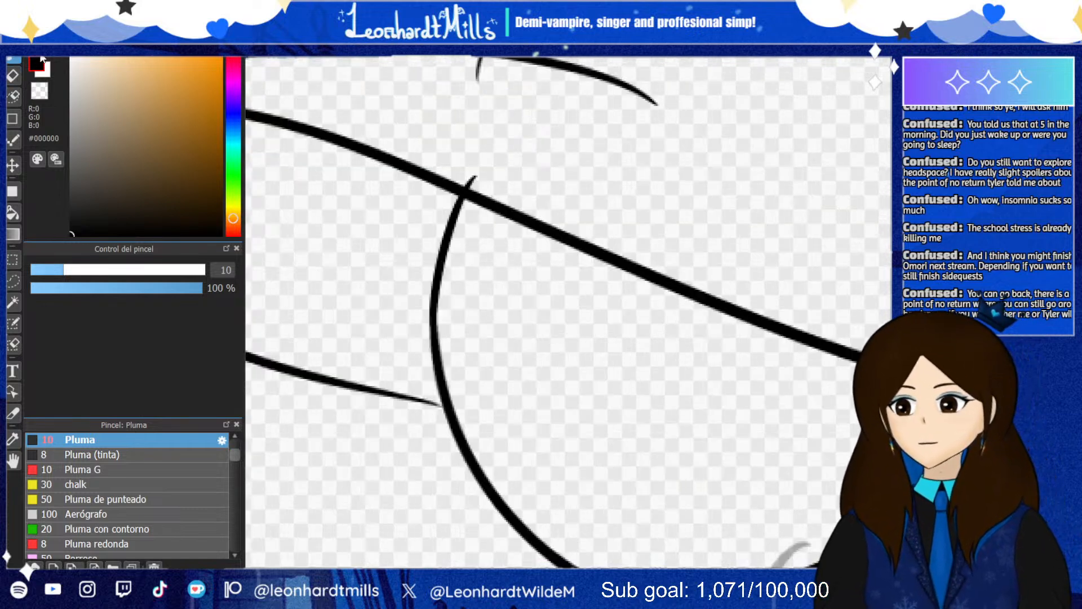
pyautogui.moveTo(463, 177); pyautogui.dragTo(482, 181)
pyautogui.hotkey('ctrl', 'z')
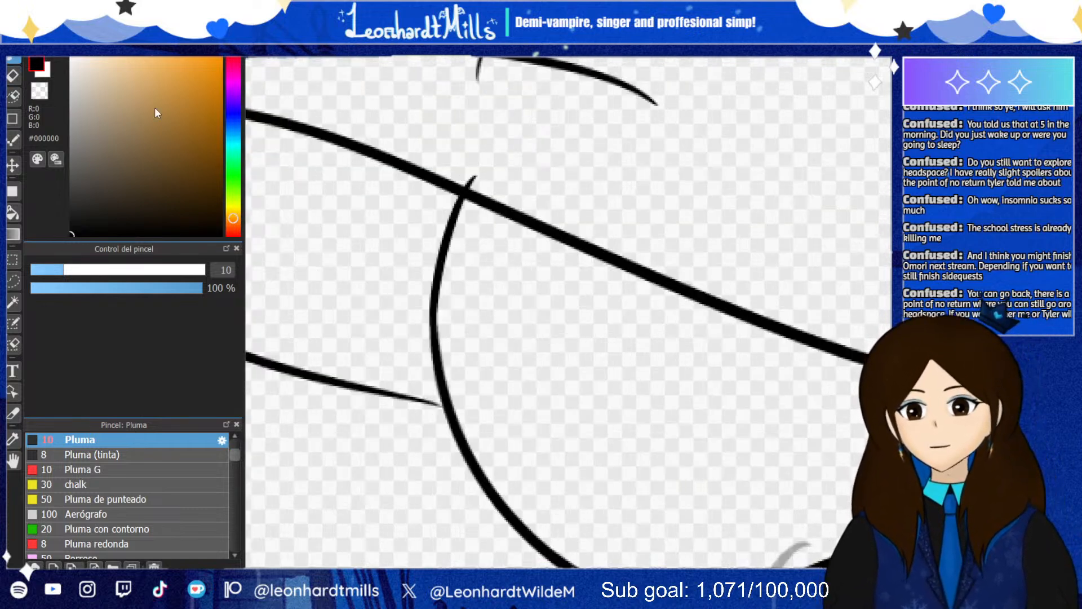
pyautogui.click(14, 75)
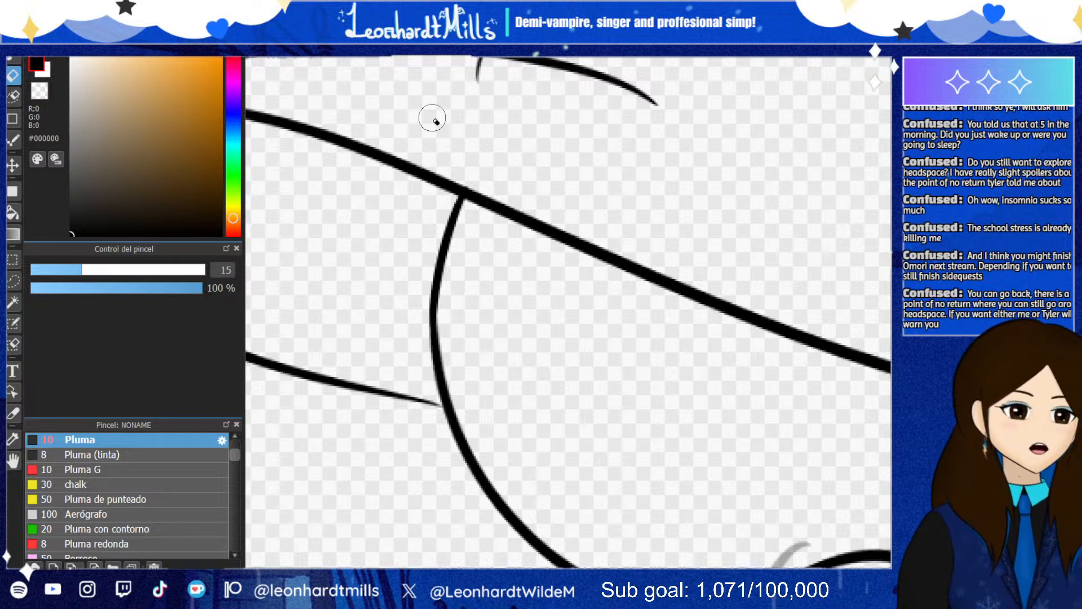
# Examine the hat's brim and crown lines up close and within the whole sketch, and switch back to the size 10 Pluma pen
pyautogui.scroll(-2, 490, 235)
pyautogui.scroll(-3, 492, 235)
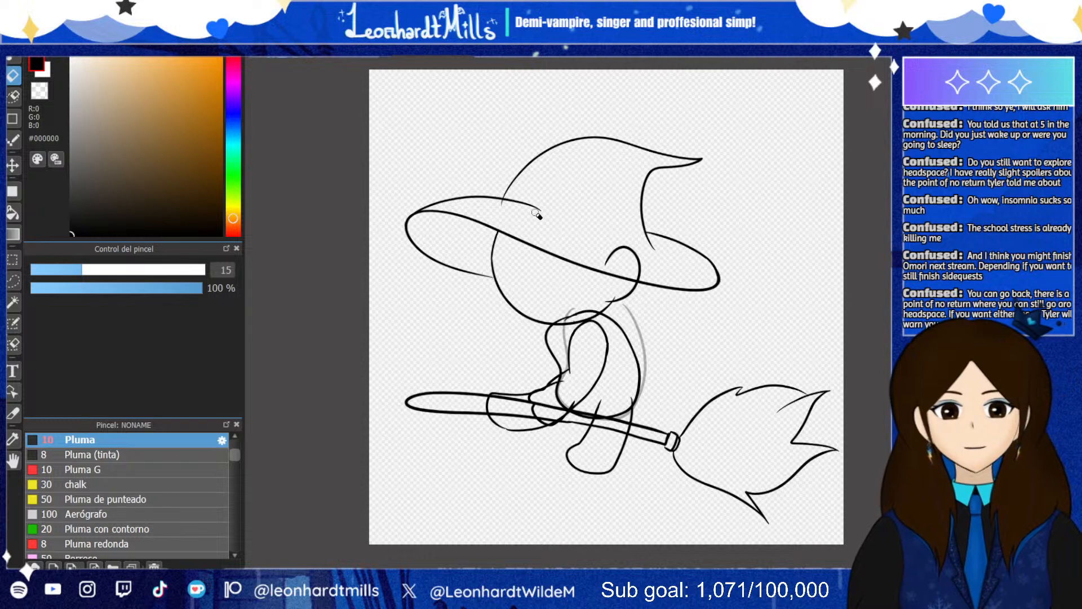
pyautogui.scroll(2, 522, 215)
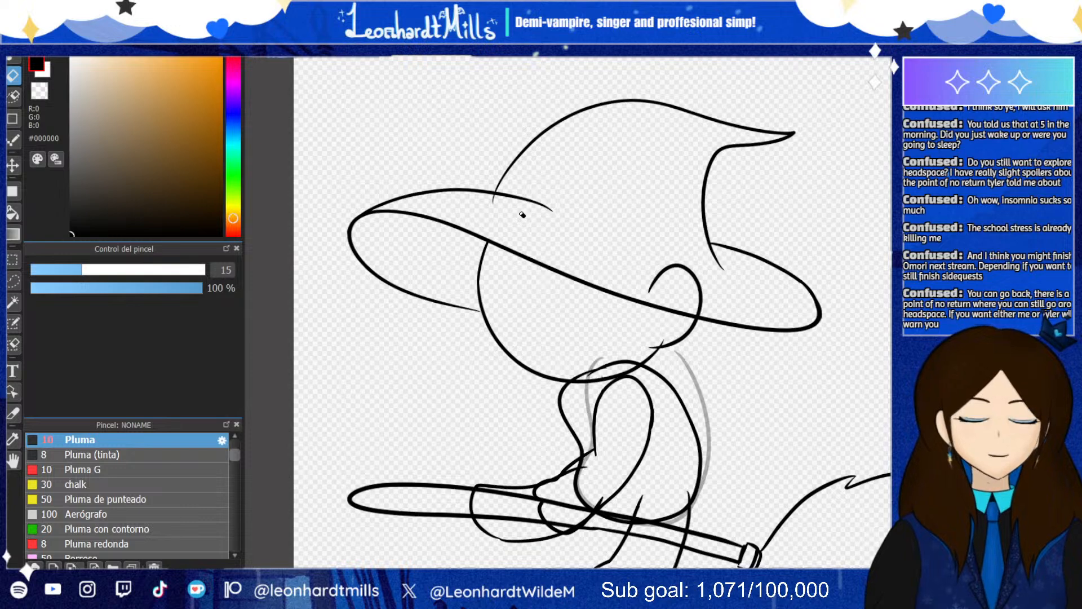
pyautogui.scroll(-1, 414, 199)
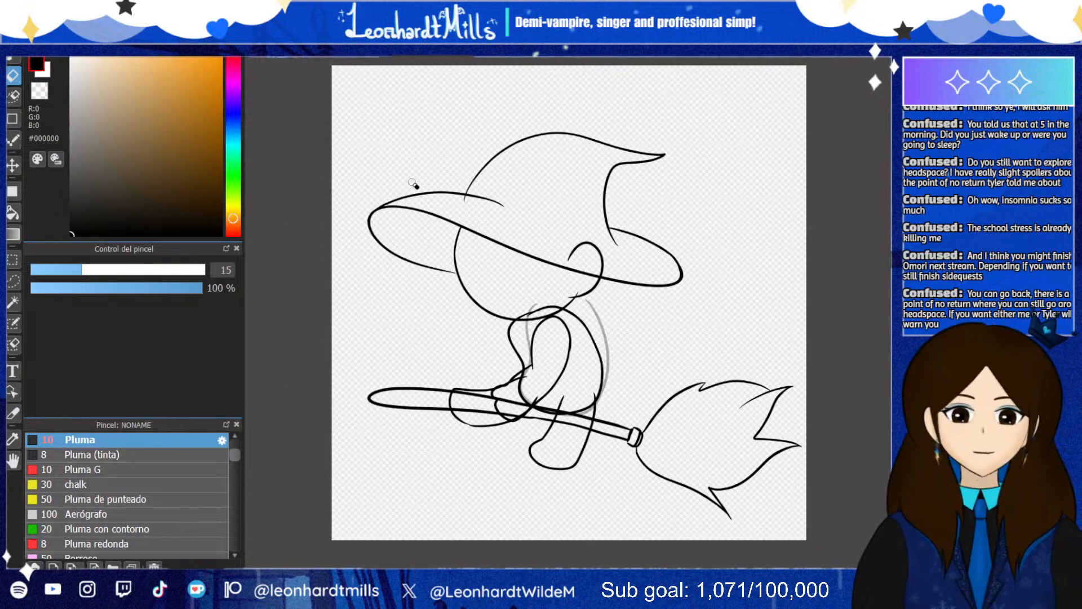
pyautogui.scroll(2, 417, 174)
pyautogui.scroll(-2, 428, 177)
pyautogui.scroll(2, 438, 184)
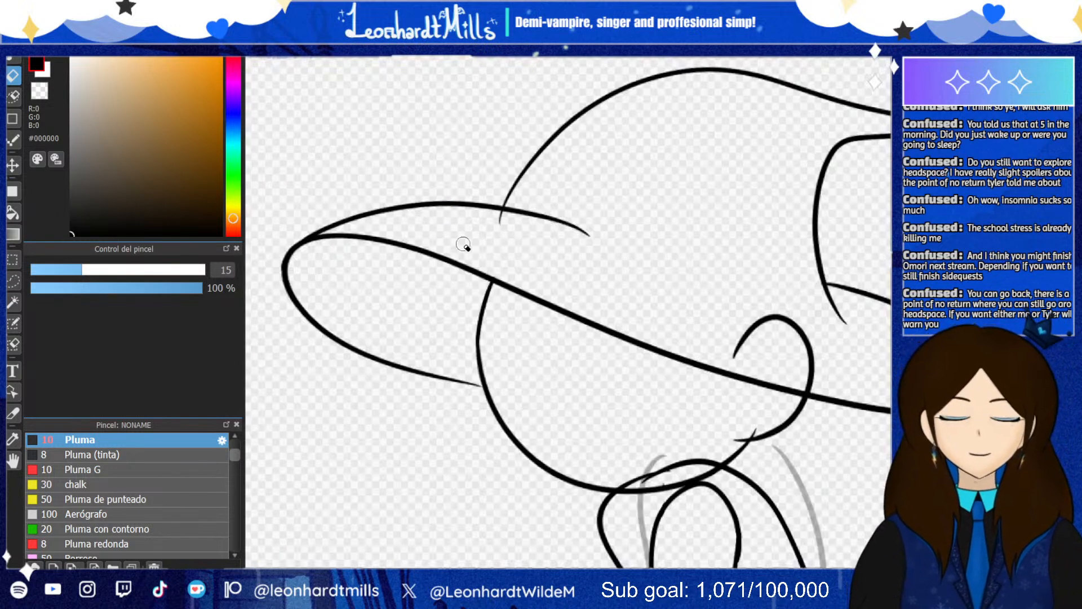
pyautogui.scroll(-4, 417, 299)
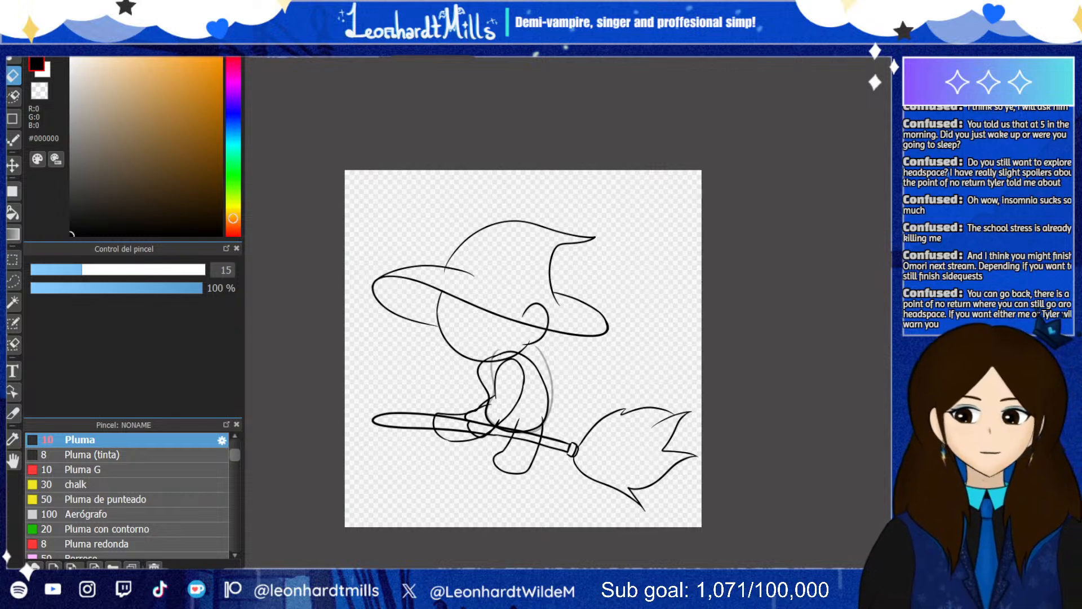
pyautogui.click(15, 59)
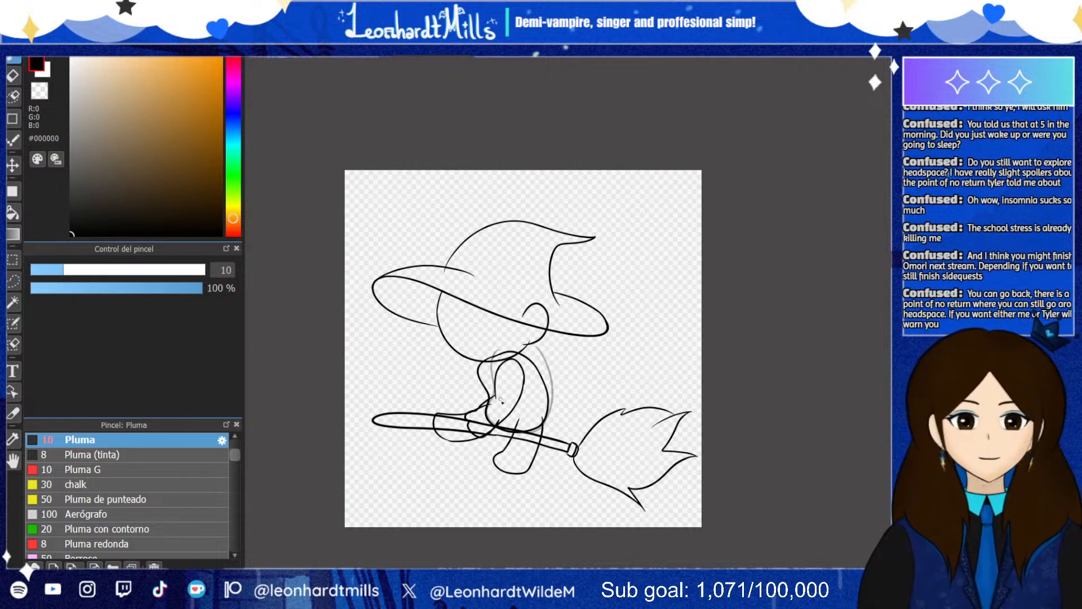
# Draw a second curved line beneath the rear brim, from the rounded loop at the head to the brim's tip, with the size 10 Pluma pen
pyautogui.scroll(5, 500, 401)
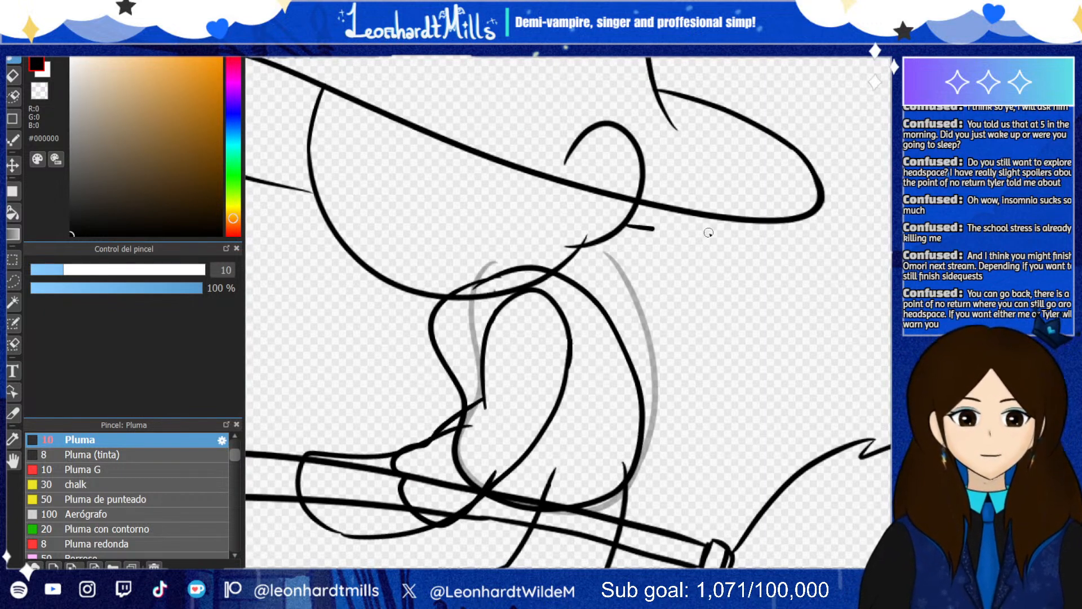
pyautogui.moveTo(709, 232); pyautogui.dragTo(802, 225)
pyautogui.hotkey('ctrl', 'z')
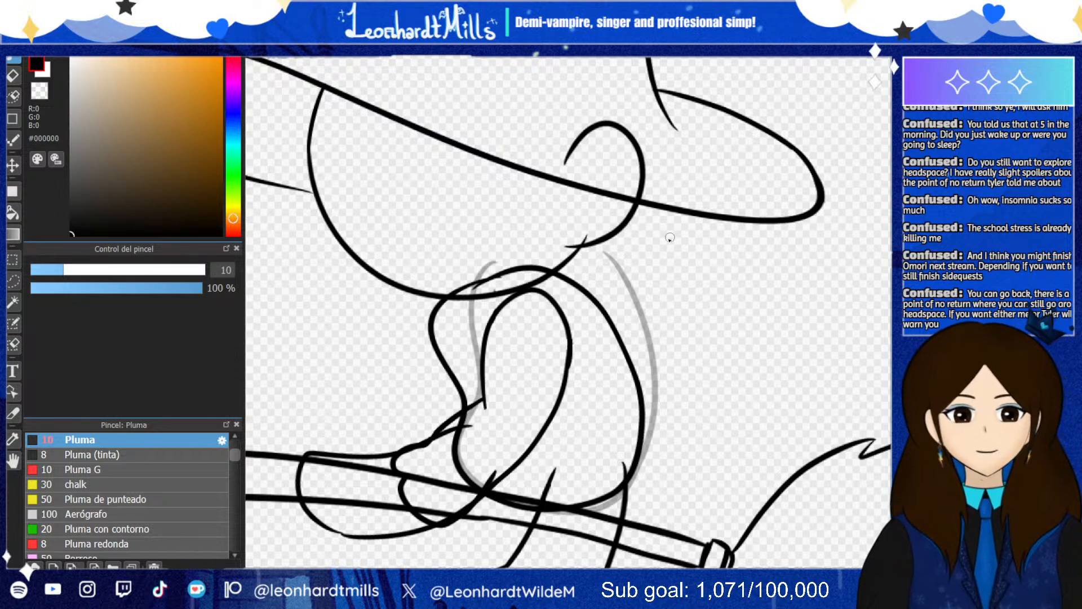
pyautogui.moveTo(623, 229)
pyautogui.mouseDown()
pyautogui.moveTo(715, 231)
pyautogui.moveTo(815, 203)
pyautogui.mouseUp()
pyautogui.hotkey('ctrl', 'z')
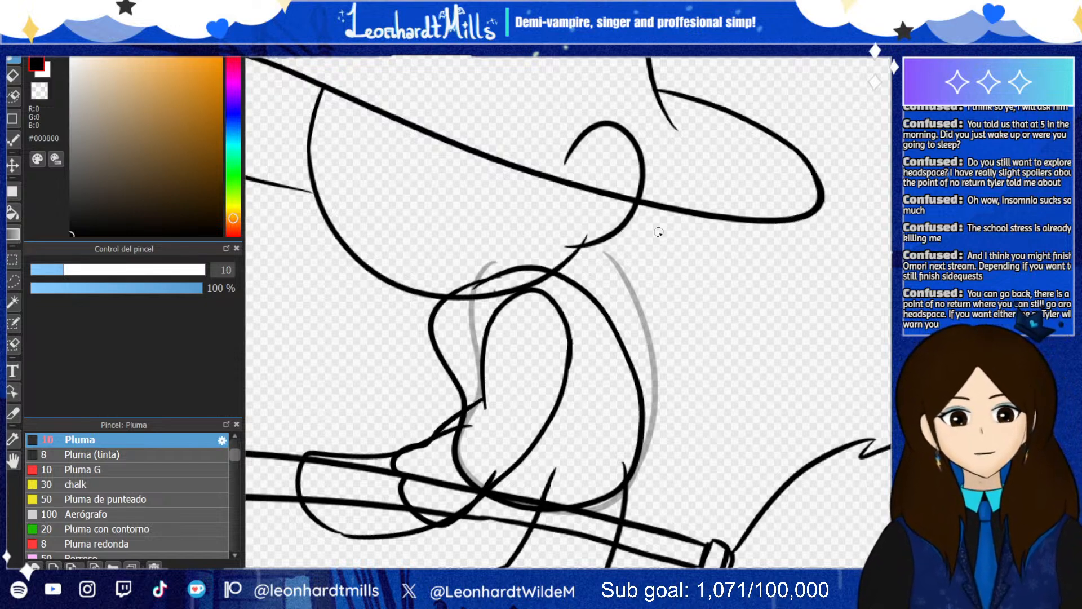
pyautogui.moveTo(625, 226)
pyautogui.mouseDown()
pyautogui.moveTo(789, 225)
pyautogui.moveTo(823, 203)
pyautogui.moveTo(821, 214)
pyautogui.moveTo(826, 197)
pyautogui.mouseUp()
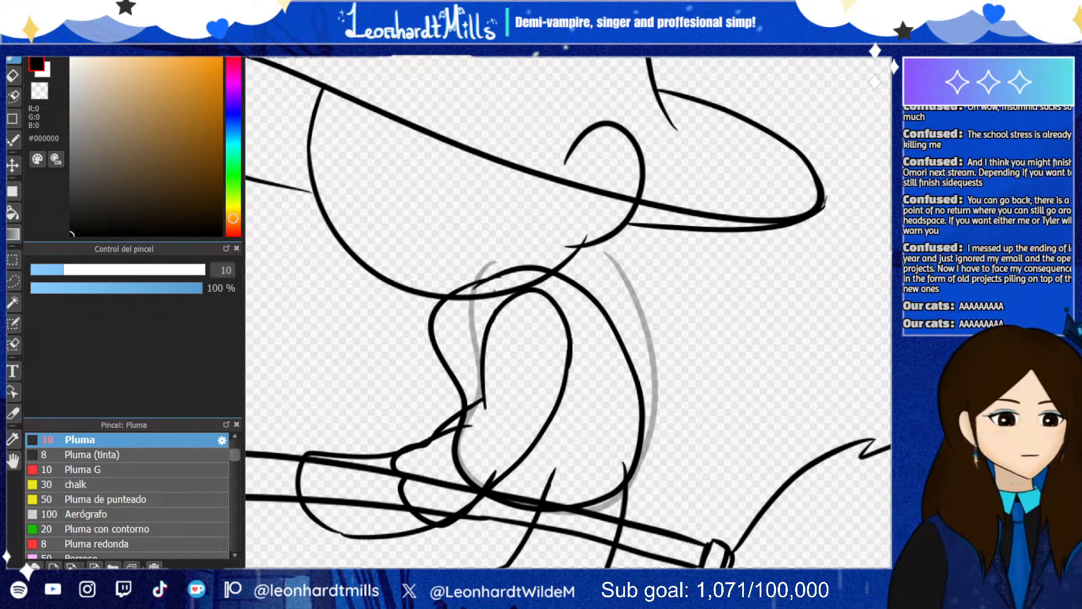
# Erase the stroke end overshooting the rear brim's tip and smooth its outer edge with the size 15 eraser
pyautogui.scroll(-4, 575, 370)
pyautogui.scroll(2, 548, 385)
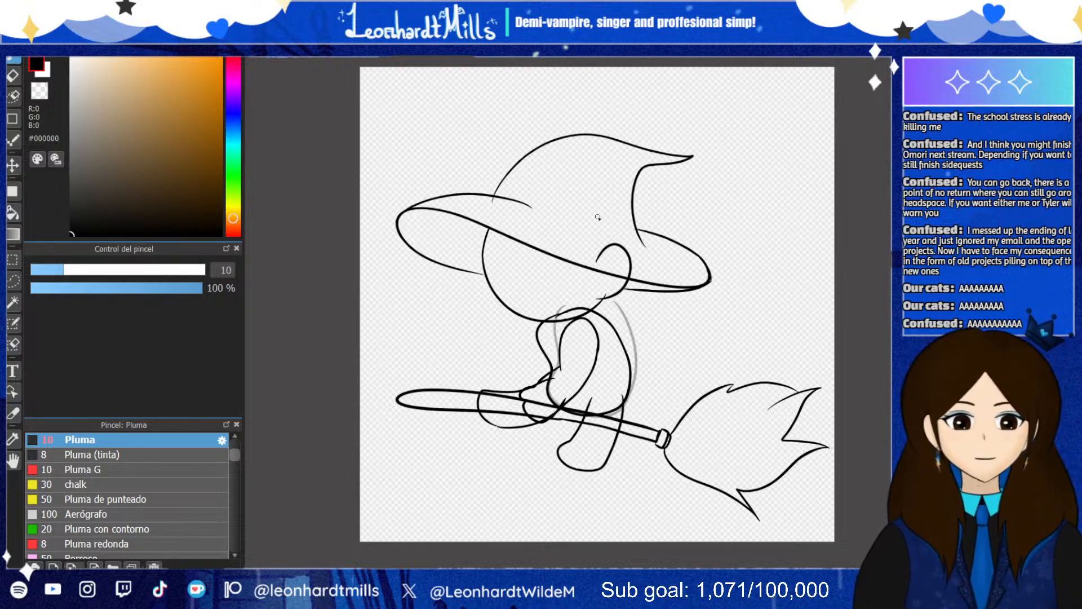
pyautogui.scroll(2, 698, 276)
pyautogui.scroll(1, 707, 287)
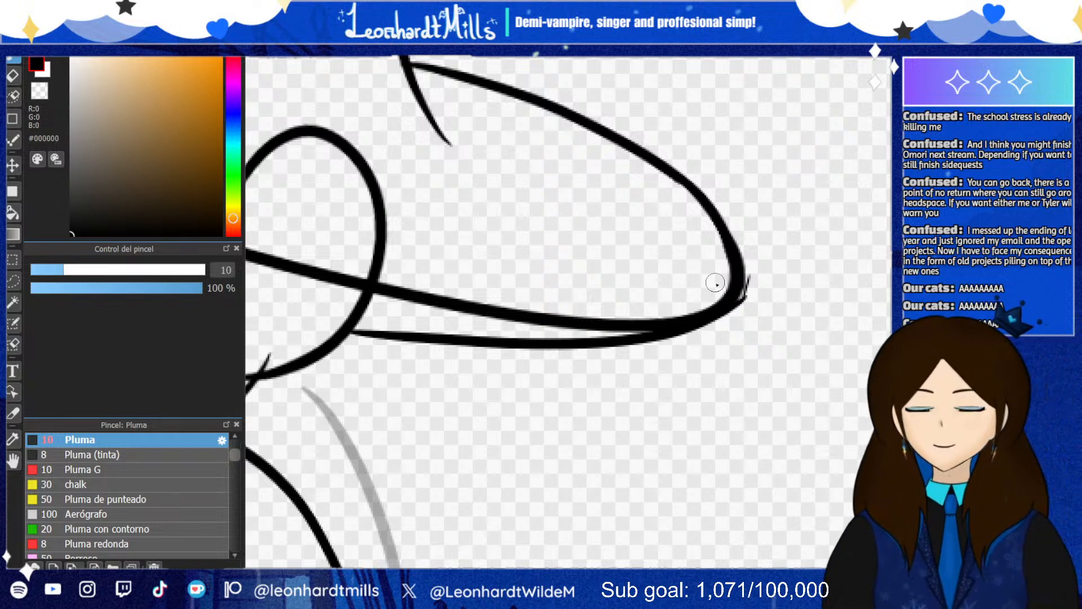
pyautogui.click(11, 75)
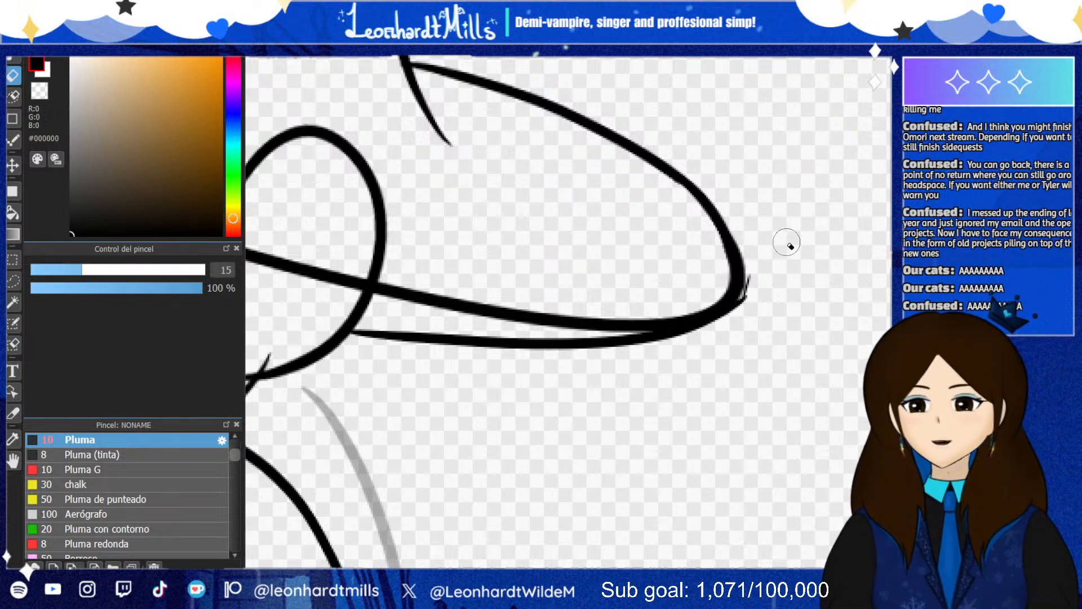
pyautogui.moveTo(785, 242)
pyautogui.mouseDown()
pyautogui.moveTo(738, 277)
pyautogui.moveTo(753, 269)
pyautogui.moveTo(713, 331)
pyautogui.mouseUp()
pyautogui.moveTo(768, 261); pyautogui.dragTo(725, 323)
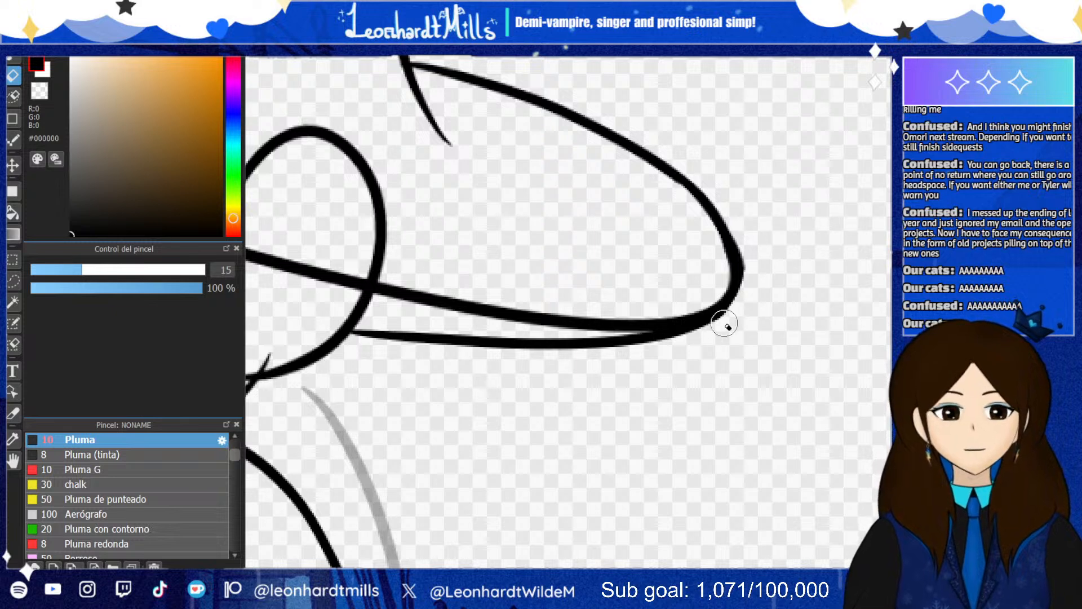
pyautogui.moveTo(752, 252); pyautogui.dragTo(753, 303)
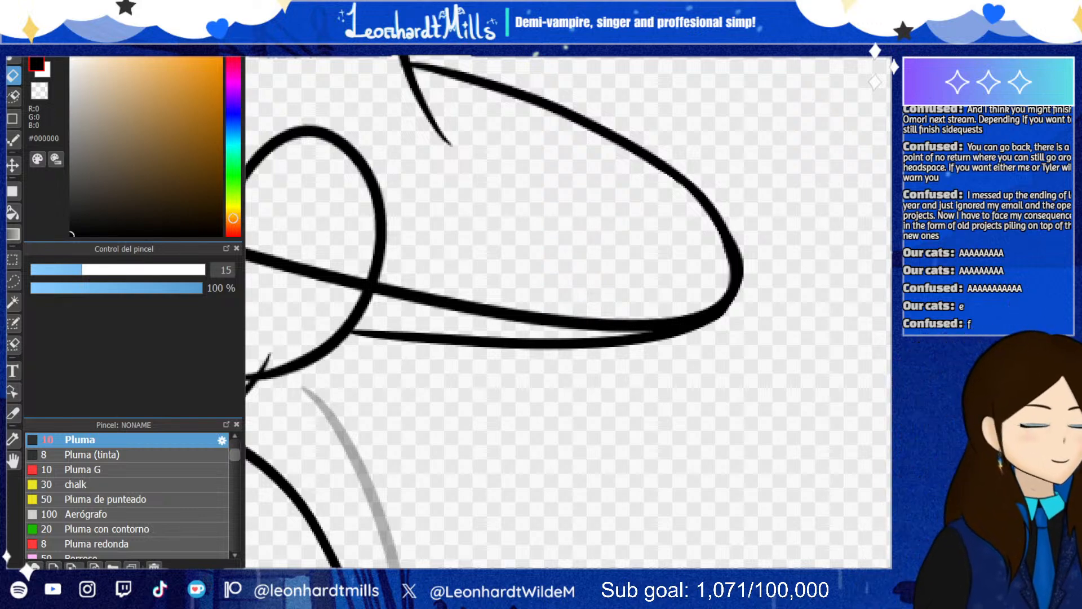
# Erase the end of the crown's front line that overshoots below the brim's upper edge with the size 15 eraser
pyautogui.scroll(-5, 797, 213)
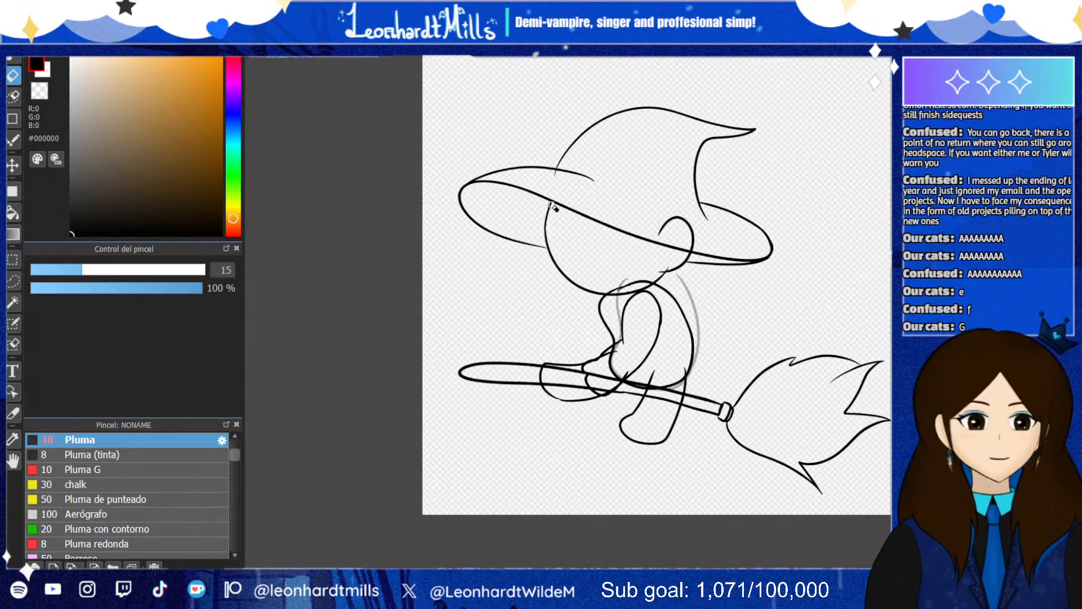
pyautogui.scroll(3, 554, 203)
pyautogui.click(18, 60)
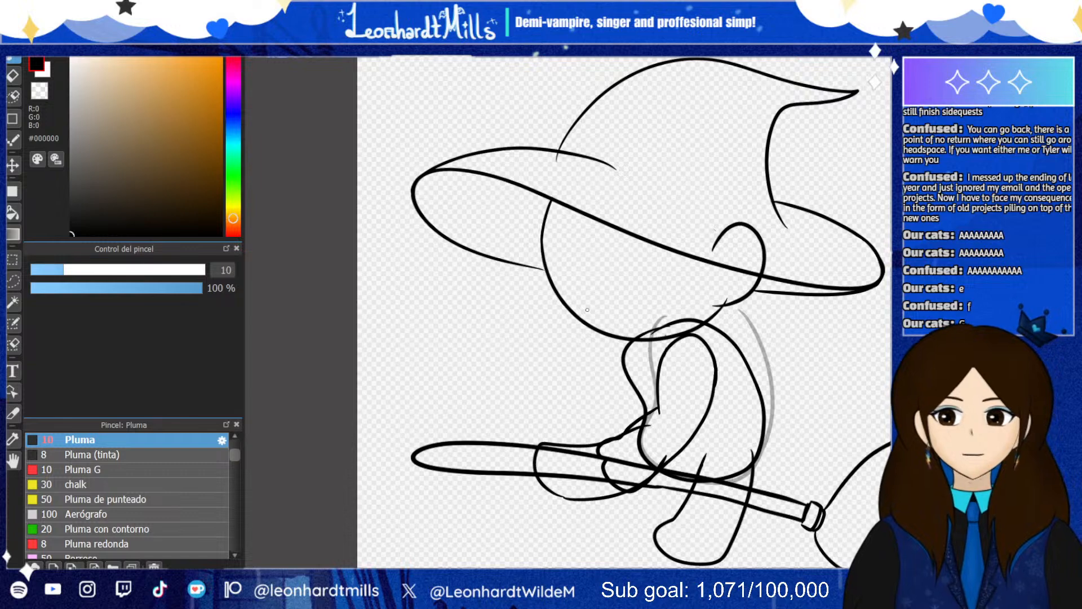
pyautogui.scroll(-3, 702, 333)
pyautogui.scroll(3, 781, 309)
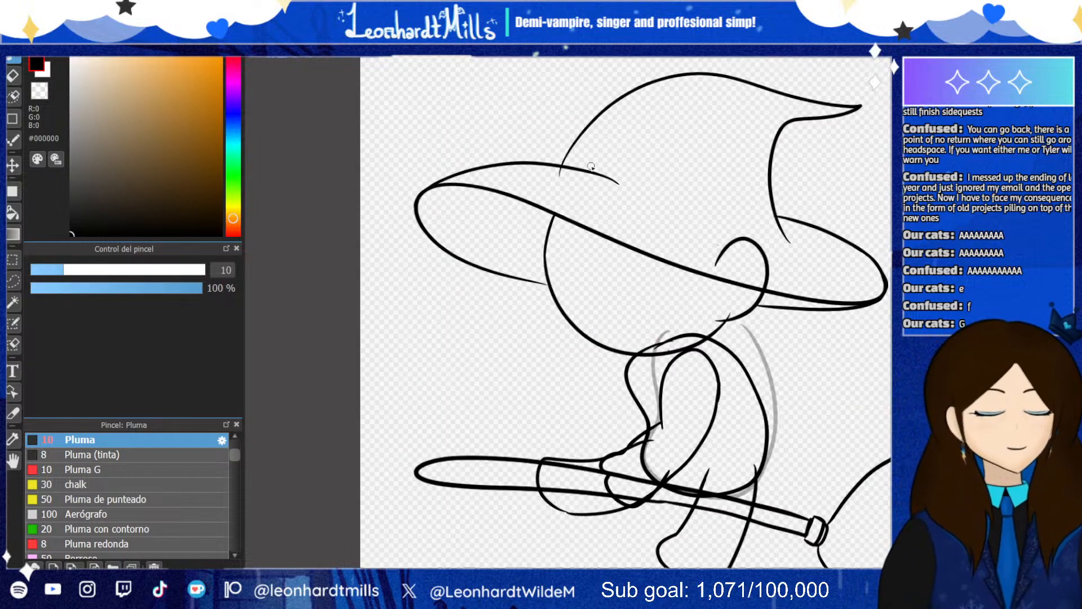
pyautogui.scroll(4, 593, 132)
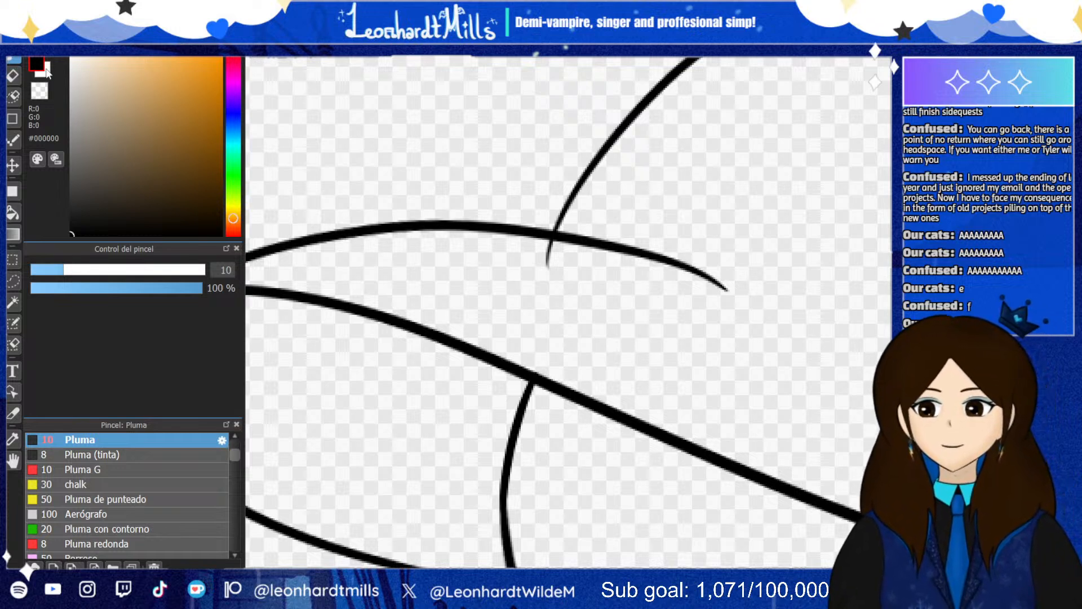
pyautogui.click(12, 75)
pyautogui.moveTo(548, 266); pyautogui.dragTo(555, 240)
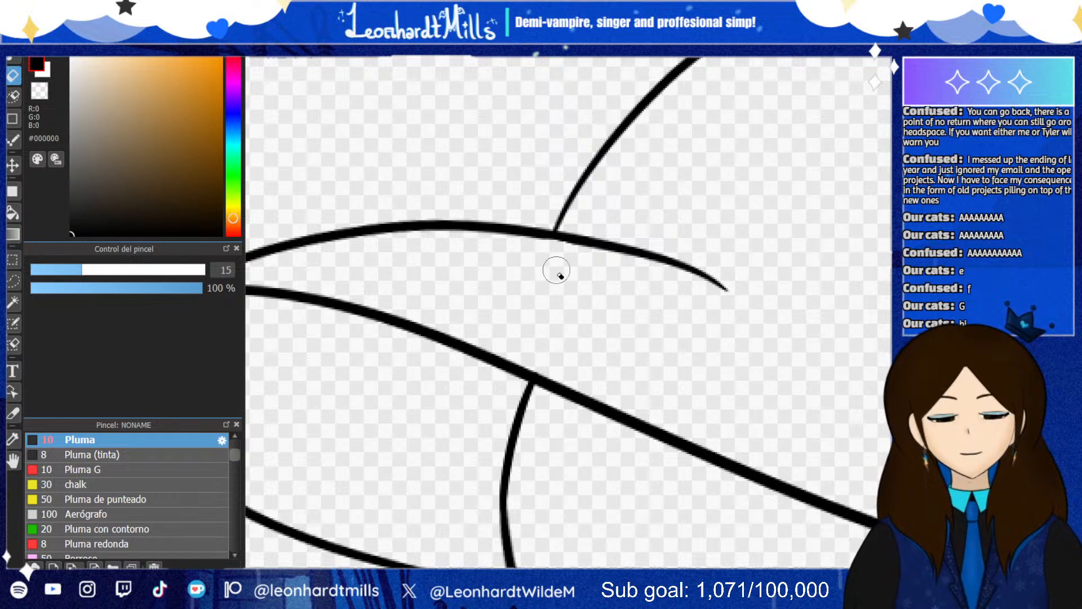
# Extend the front brim's underside line to the face contour with the size 10 pen and erase the end overshooting into the face
pyautogui.scroll(-2, 536, 257)
pyautogui.scroll(-3, 535, 257)
pyautogui.scroll(1, 561, 309)
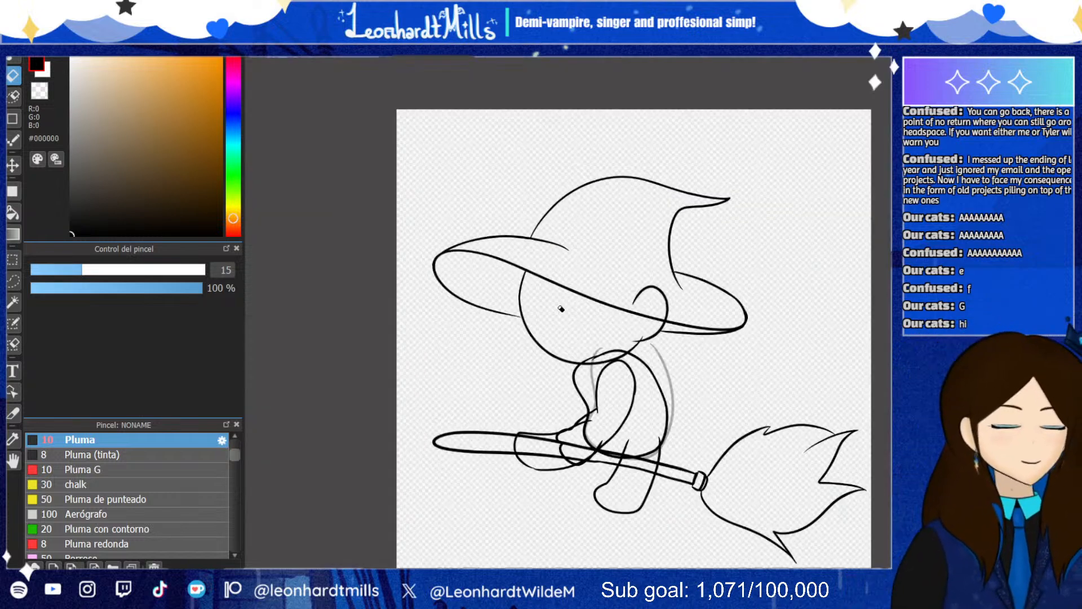
pyautogui.scroll(4, 520, 314)
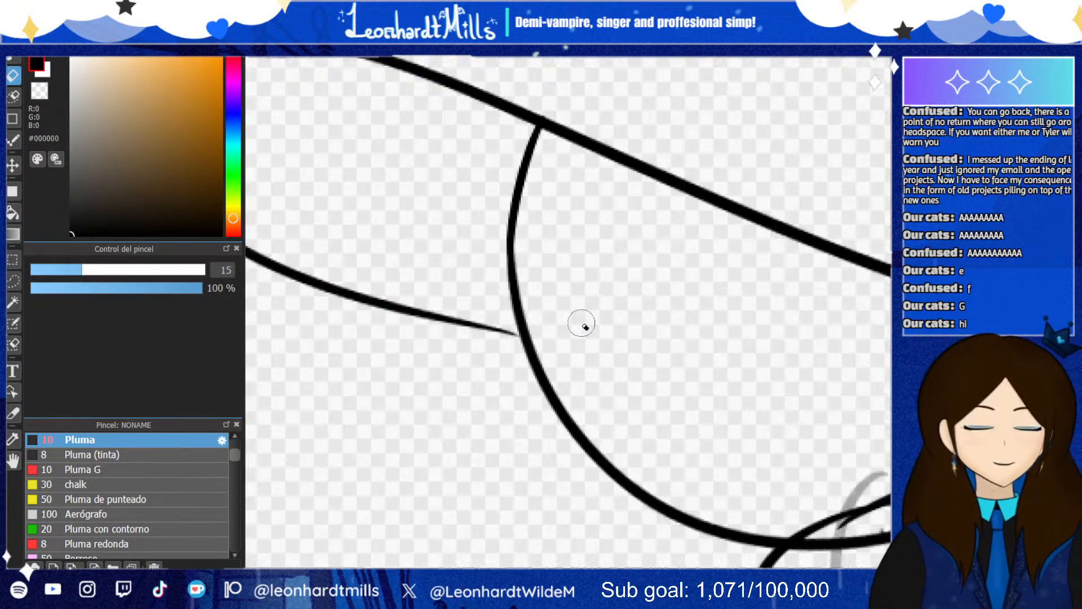
pyautogui.click(11, 62)
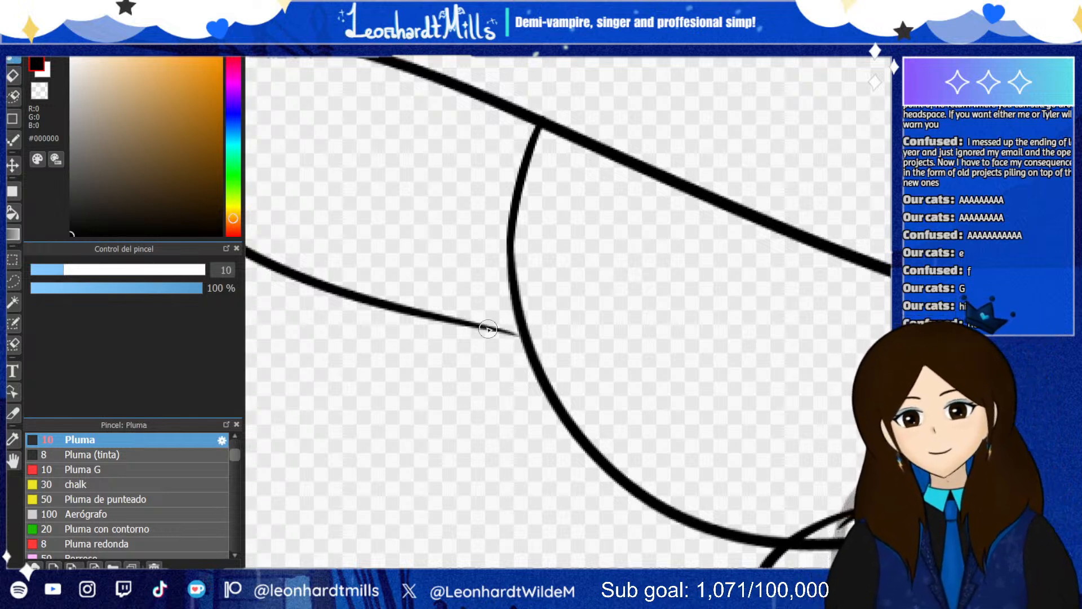
pyautogui.moveTo(526, 338); pyautogui.dragTo(504, 331)
pyautogui.scroll(-2, 507, 307)
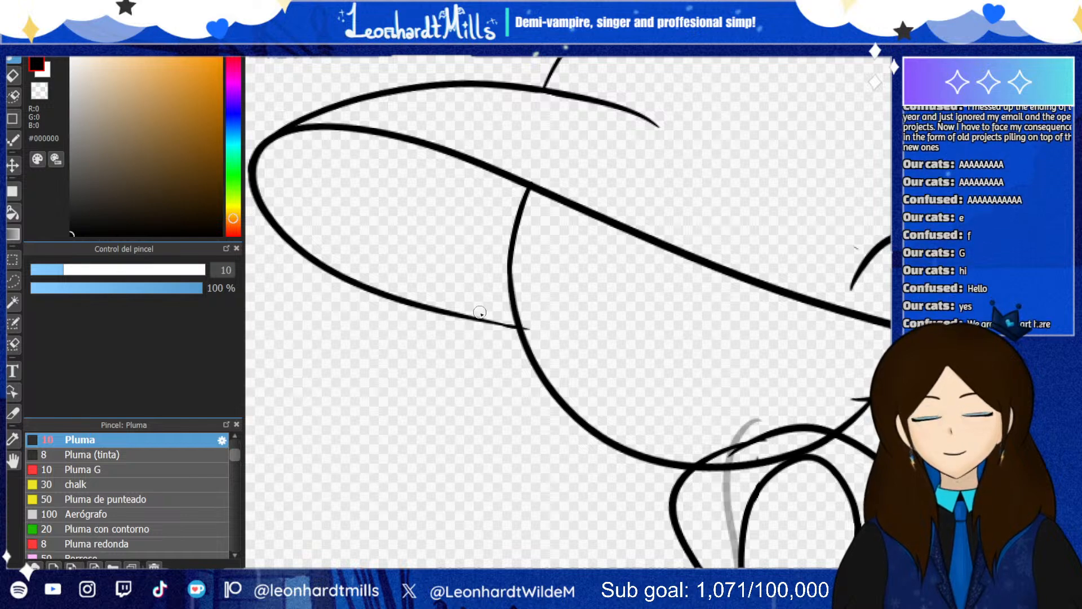
pyautogui.scroll(2, 467, 311)
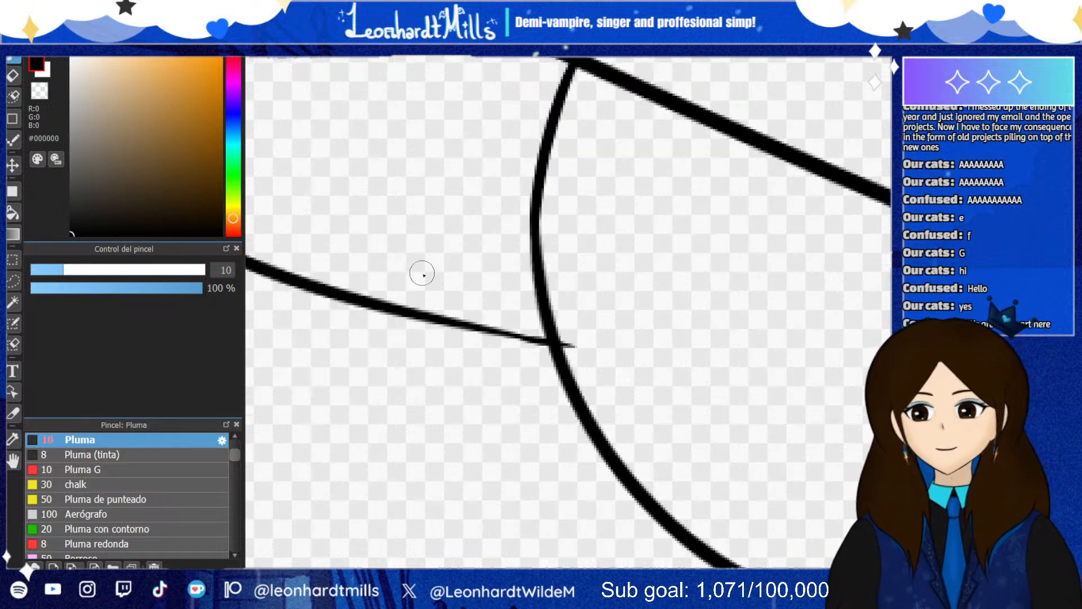
pyautogui.moveTo(563, 319); pyautogui.dragTo(580, 359)
pyautogui.click(13, 75)
pyautogui.moveTo(564, 324)
pyautogui.mouseDown()
pyautogui.moveTo(541, 333)
pyautogui.moveTo(570, 321)
pyautogui.moveTo(586, 366)
pyautogui.mouseUp()
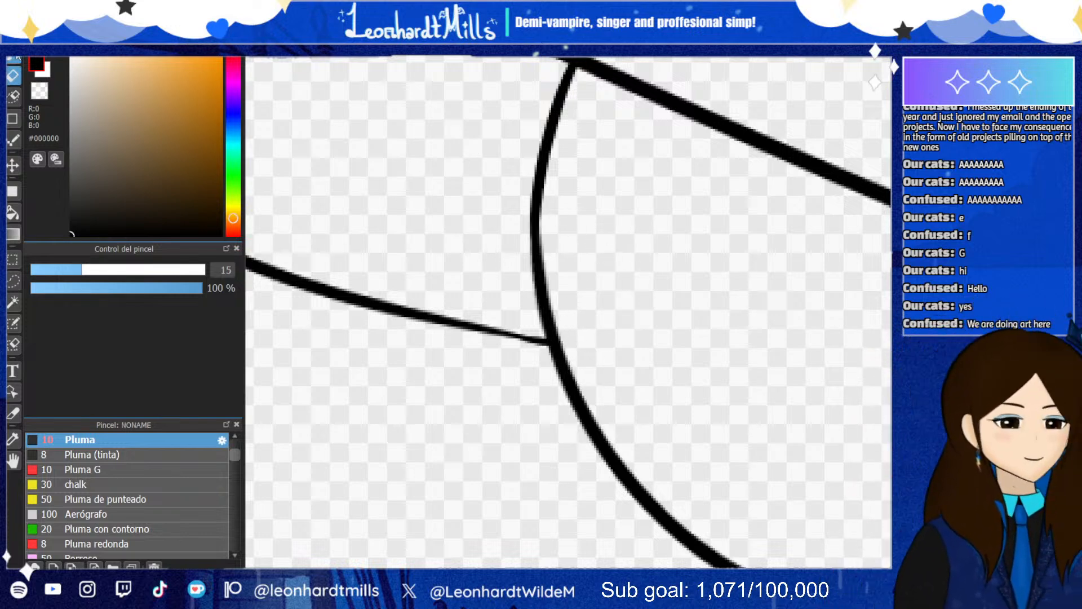
# Erase the stray speck beside the rounded loop above the rear brim line and switch back to the size 10 Pluma pen
pyautogui.click(16, 58)
pyautogui.scroll(-3, 443, 237)
pyautogui.scroll(-1, 445, 270)
pyautogui.scroll(2, 619, 225)
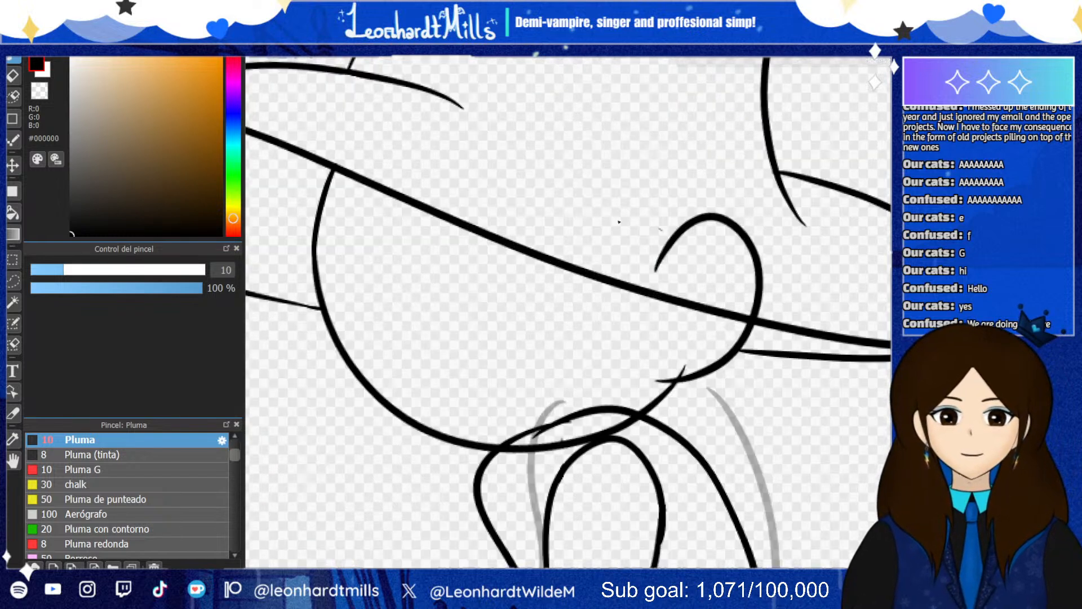
pyautogui.press('e')
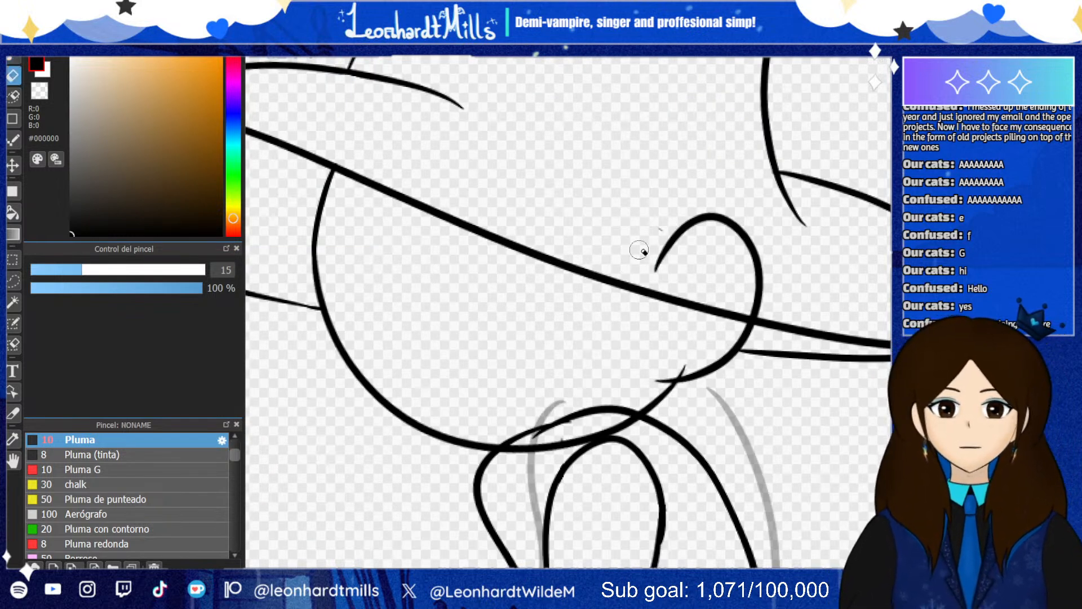
pyautogui.scroll(-2, 658, 198)
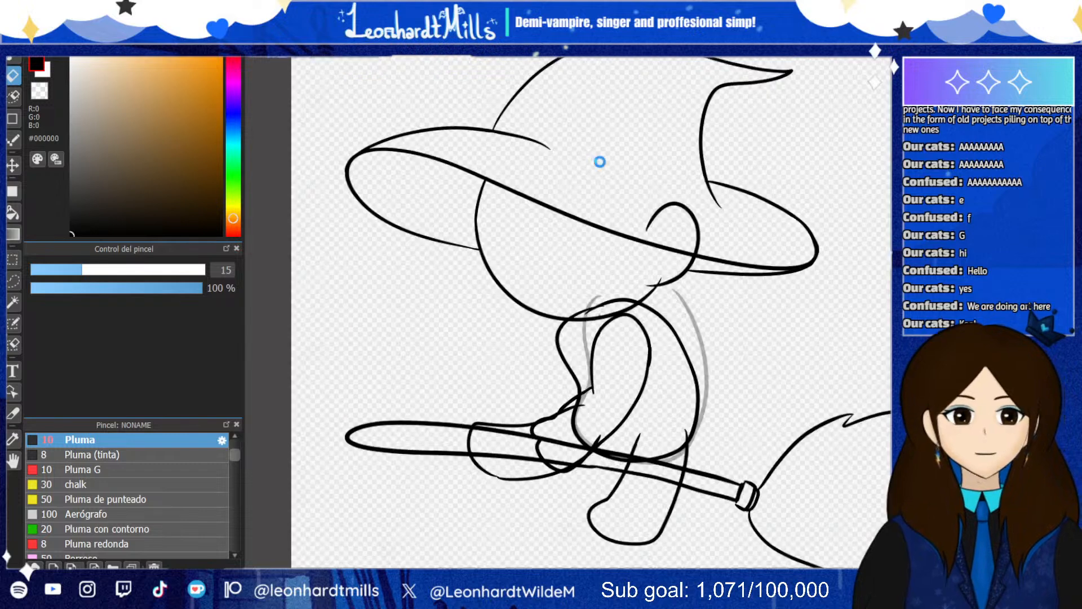
pyautogui.scroll(1, 600, 162)
pyautogui.click(15, 60)
# Try to draw a small curled shape in front of the face where the brim's underside meets it, and undo the attempts
pyautogui.scroll(-2, 510, 247)
pyautogui.scroll(1, 518, 209)
pyautogui.scroll(-1, 791, 321)
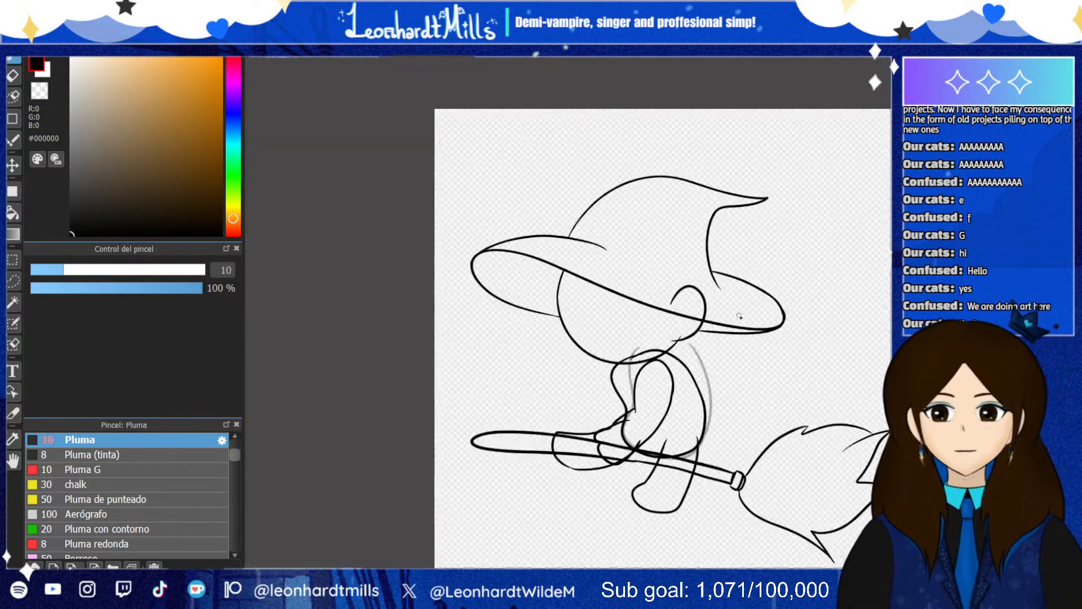
pyautogui.scroll(-1, 739, 316)
pyautogui.scroll(2, 711, 413)
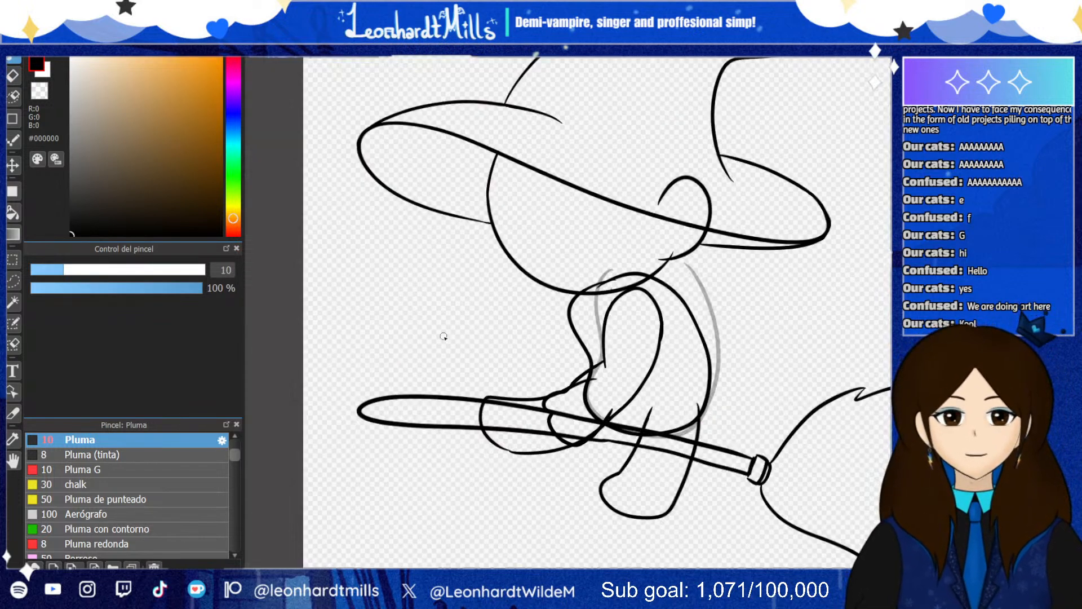
pyautogui.scroll(1, 549, 369)
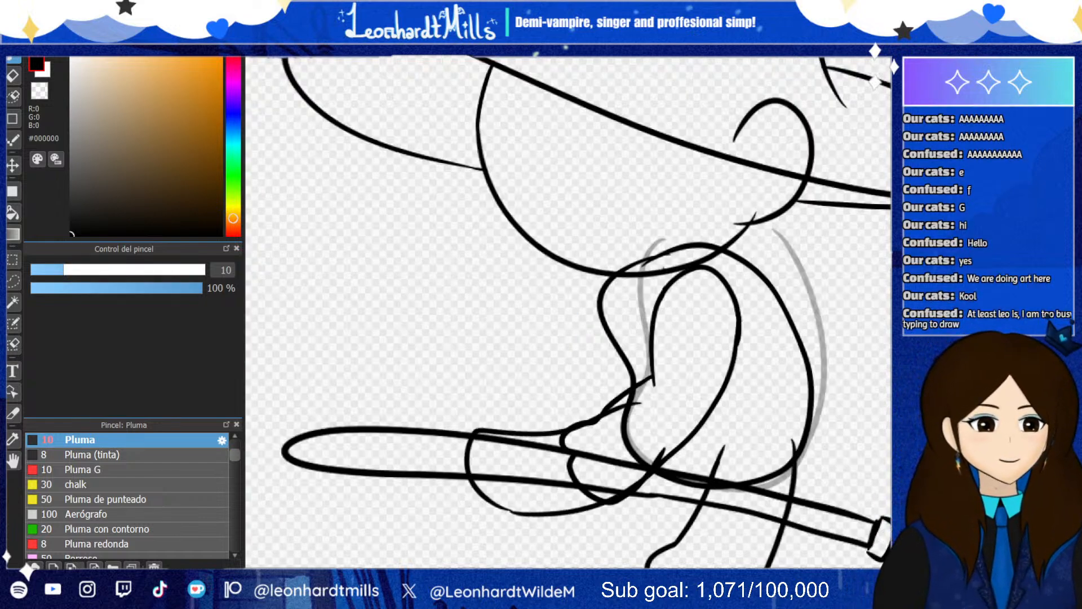
pyautogui.hotkey('ctrl', 'y')
pyautogui.hotkey('ctrl', 'z')
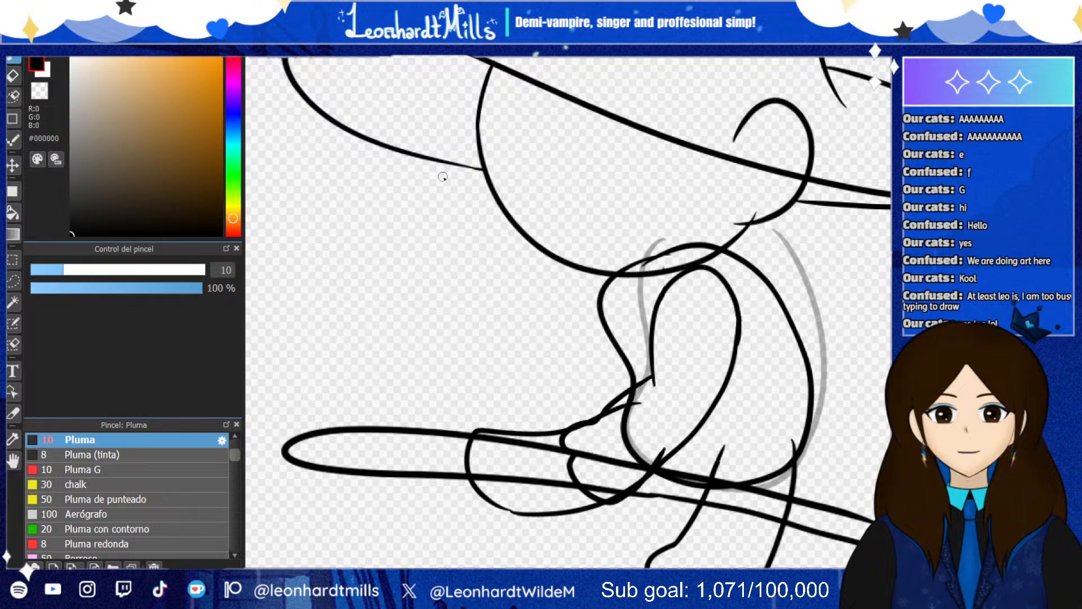
pyautogui.moveTo(451, 178)
pyautogui.mouseDown()
pyautogui.moveTo(452, 133)
pyautogui.moveTo(483, 178)
pyautogui.mouseUp()
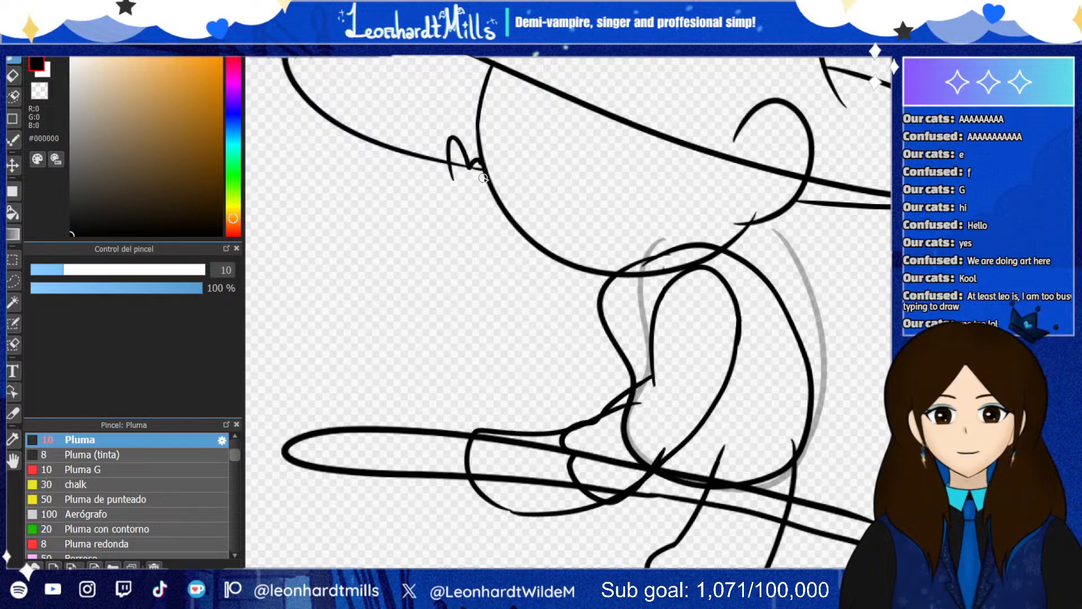
pyautogui.hotkey('ctrl', 'z')
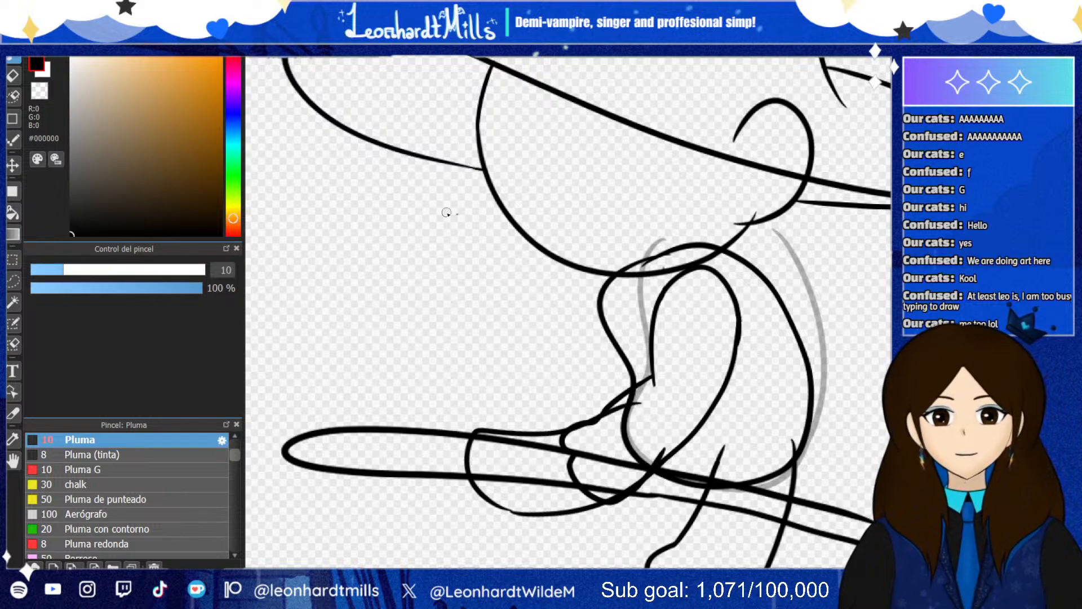
pyautogui.moveTo(446, 212)
pyautogui.mouseDown()
pyautogui.moveTo(421, 154)
pyautogui.moveTo(442, 146)
pyautogui.moveTo(483, 175)
pyautogui.mouseUp()
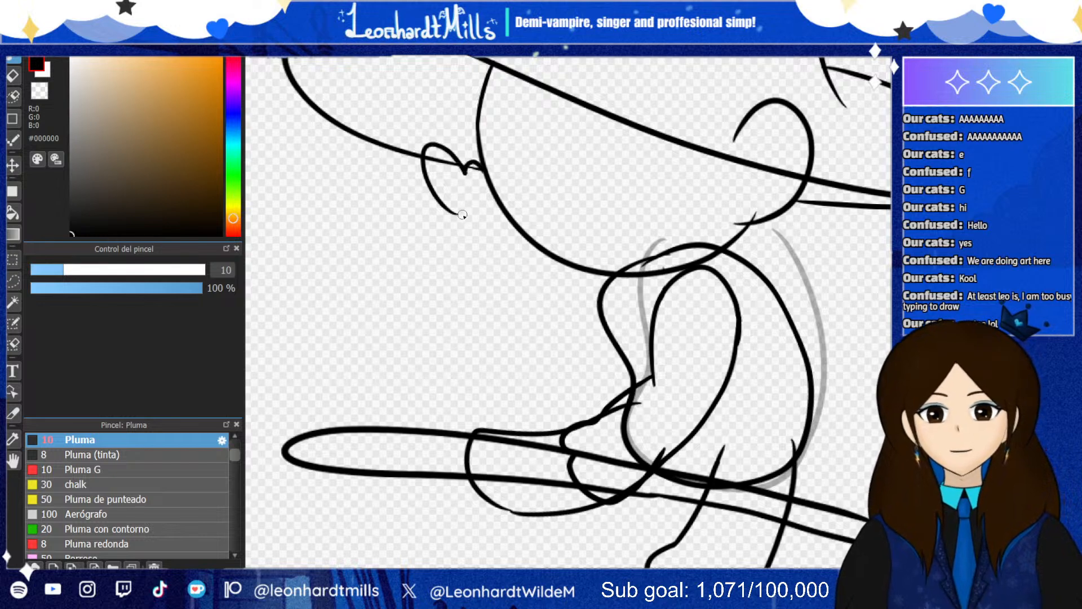
pyautogui.hotkey('ctrl', 'z')
pyautogui.moveTo(435, 214)
pyautogui.mouseDown()
pyautogui.moveTo(421, 149)
pyautogui.moveTo(469, 150)
pyautogui.mouseUp()
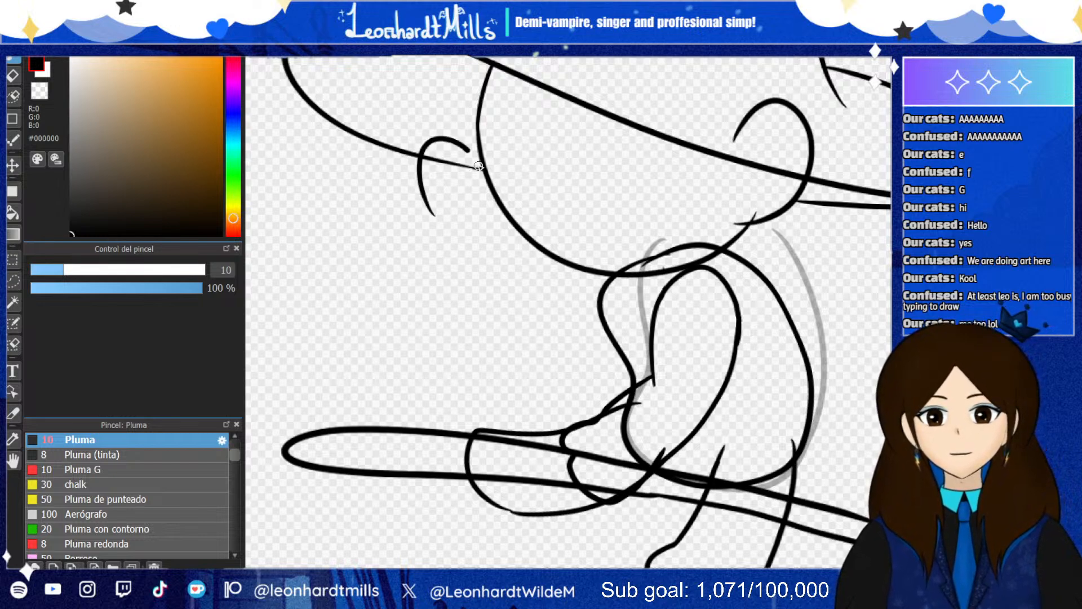
pyautogui.moveTo(435, 213); pyautogui.dragTo(458, 227)
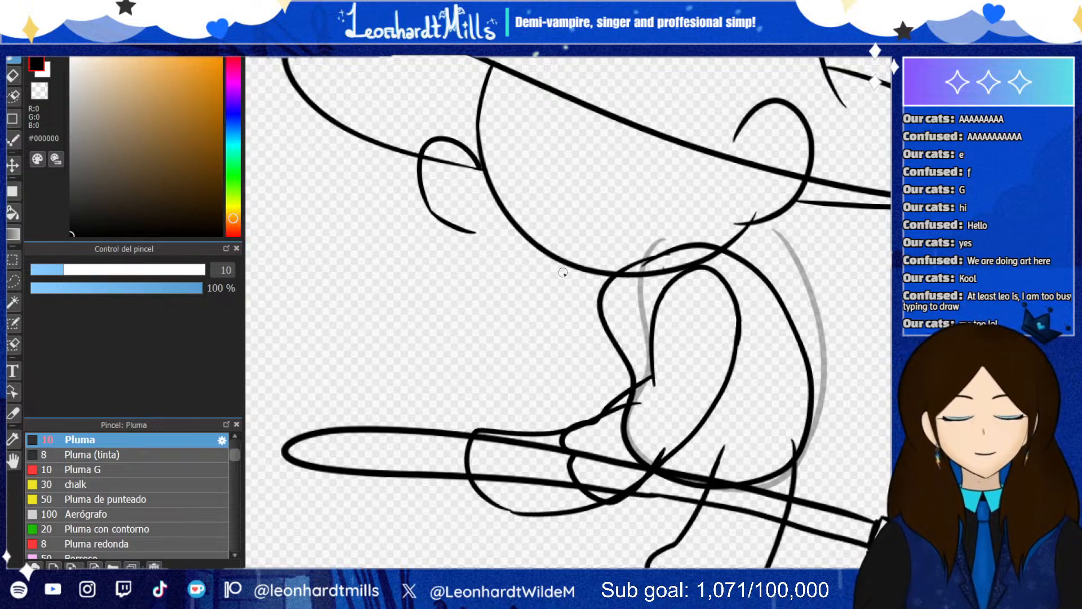
pyautogui.hotkey('ctrl', 'z')
pyautogui.hotkey('ctrl', 'z')
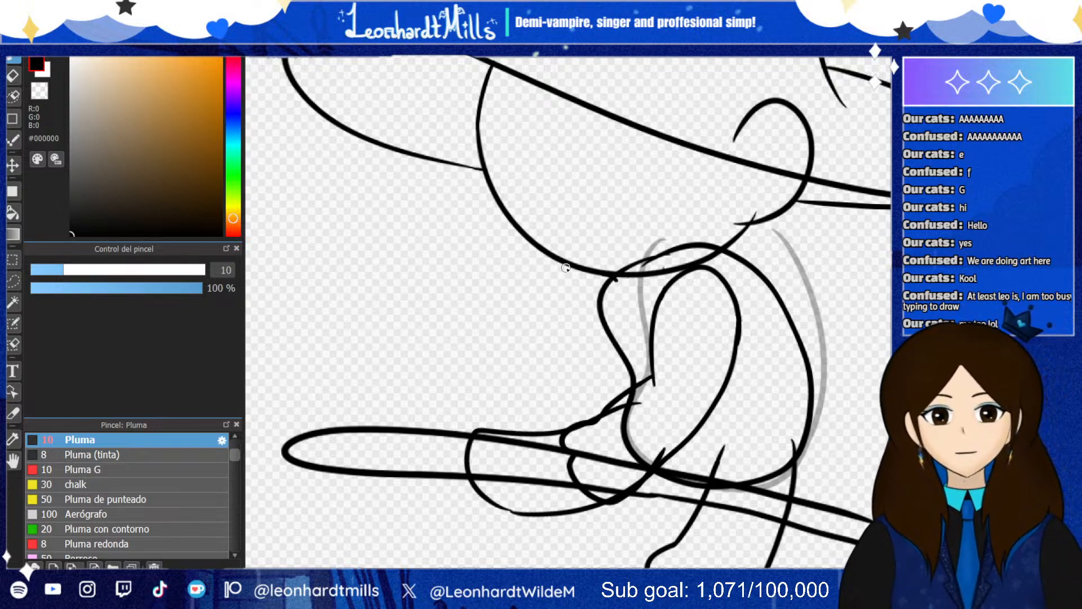
# Draw the raised arm's outer line from the front brim's underside down to the chest with the size 10 Pluma pen
pyautogui.moveTo(565, 268); pyautogui.dragTo(602, 275)
pyautogui.moveTo(616, 341)
pyautogui.mouseDown()
pyautogui.moveTo(517, 319)
pyautogui.moveTo(484, 214)
pyautogui.mouseUp()
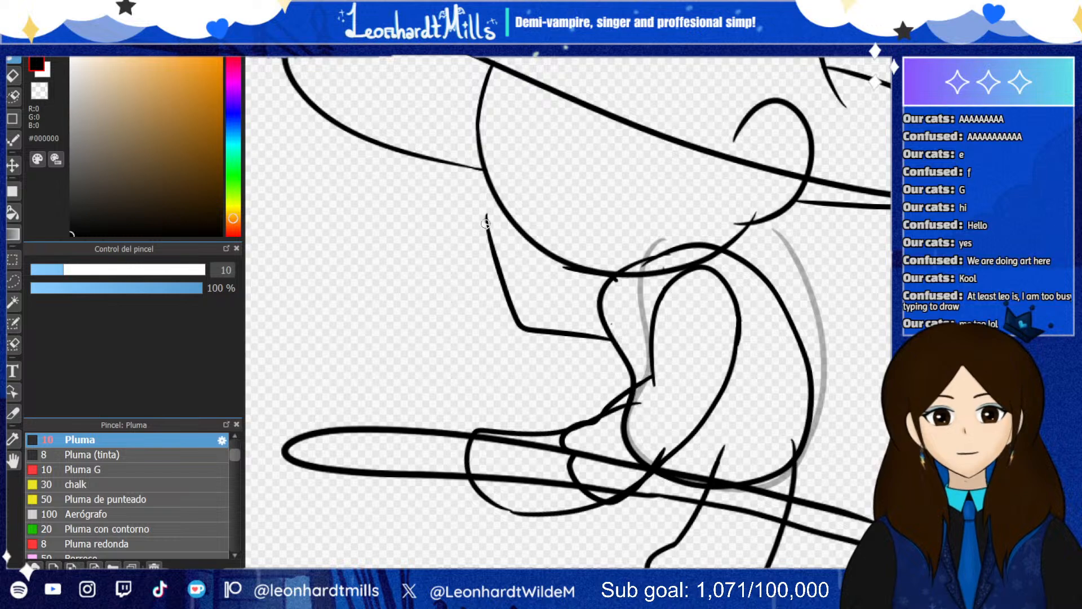
pyautogui.hotkey('ctrl', 'z')
pyautogui.moveTo(459, 159)
pyautogui.mouseDown()
pyautogui.moveTo(569, 326)
pyautogui.moveTo(608, 334)
pyautogui.mouseUp()
# Rotate the arm line slightly counterclockwise with a transform and return to the Pluma pen
pyautogui.click(9, 79)
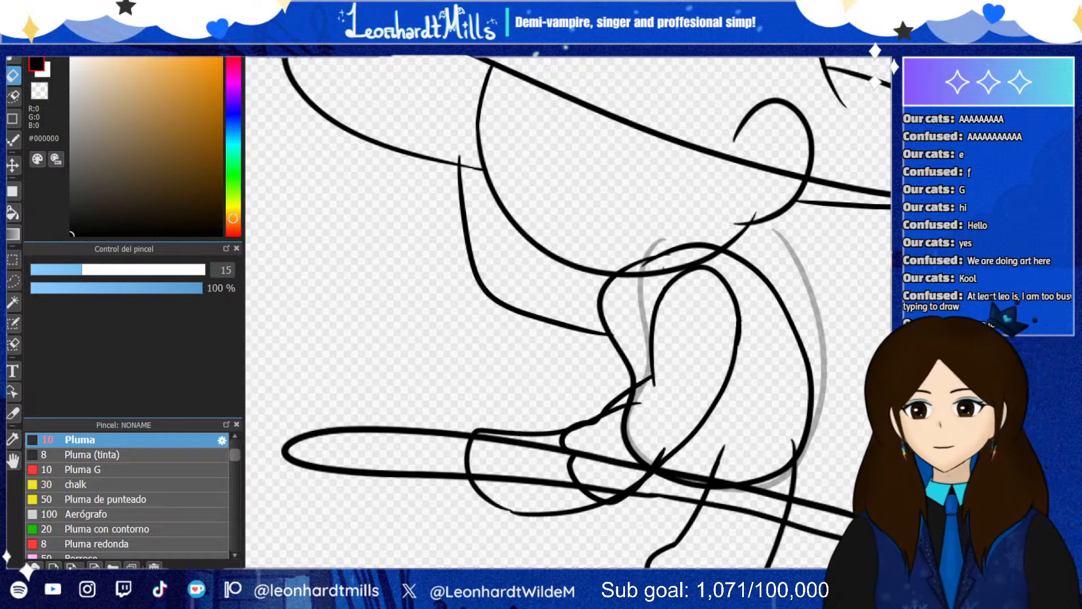
pyautogui.hotkey('ctrl', 't')
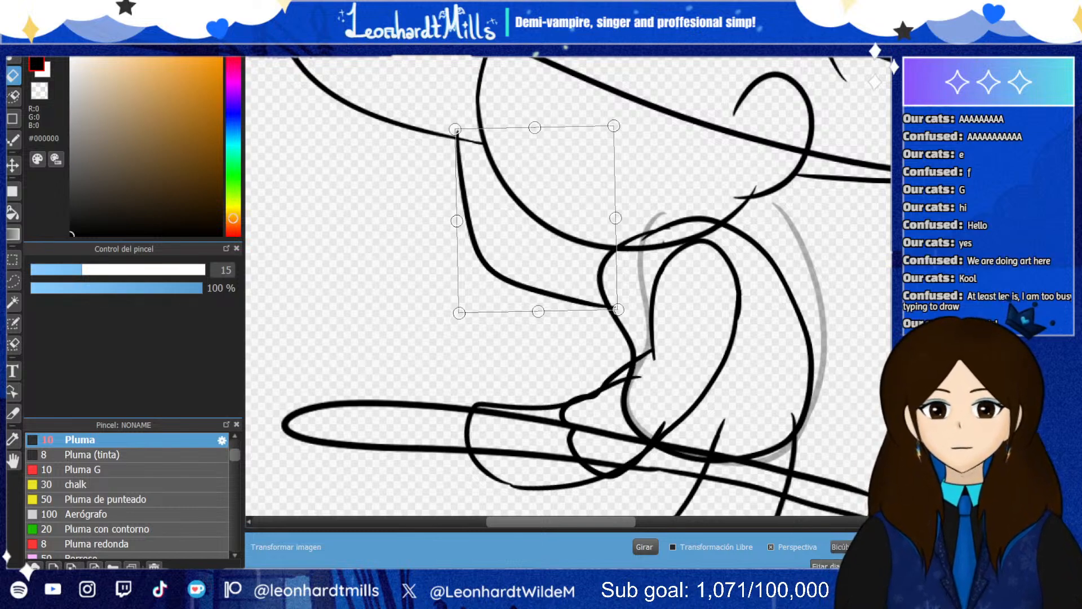
pyautogui.press('Return')
pyautogui.press('b')
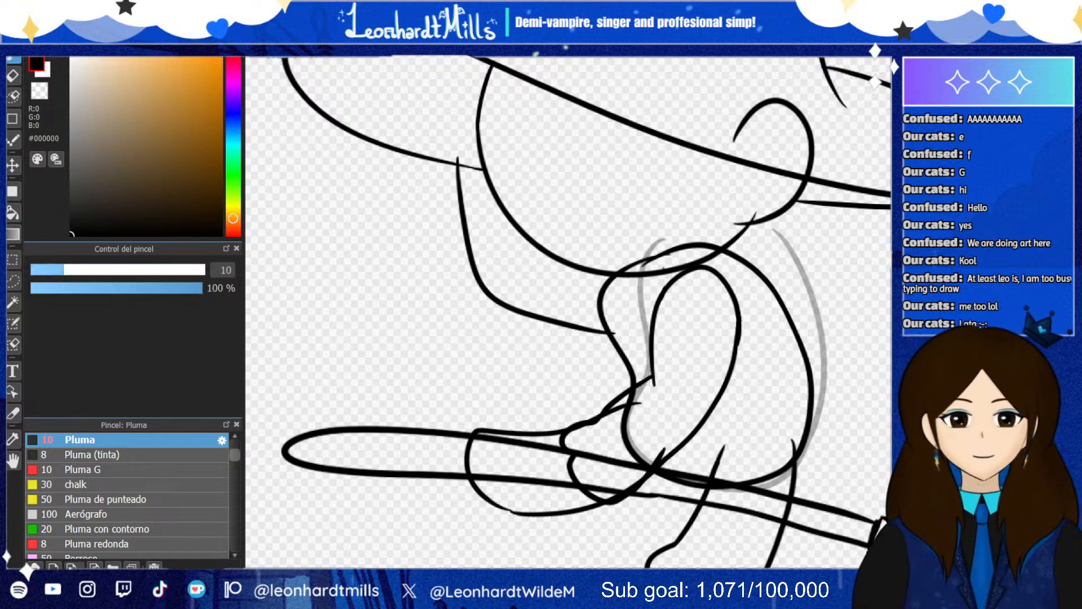
# Try to draw a hand at the upper end of the raised arm where it meets the brim, and undo the attempts
pyautogui.moveTo(452, 181)
pyautogui.mouseDown()
pyautogui.moveTo(462, 125)
pyautogui.moveTo(495, 142)
pyautogui.moveTo(504, 174)
pyautogui.moveTo(539, 183)
pyautogui.mouseUp()
pyautogui.hotkey('ctrl', 'z')
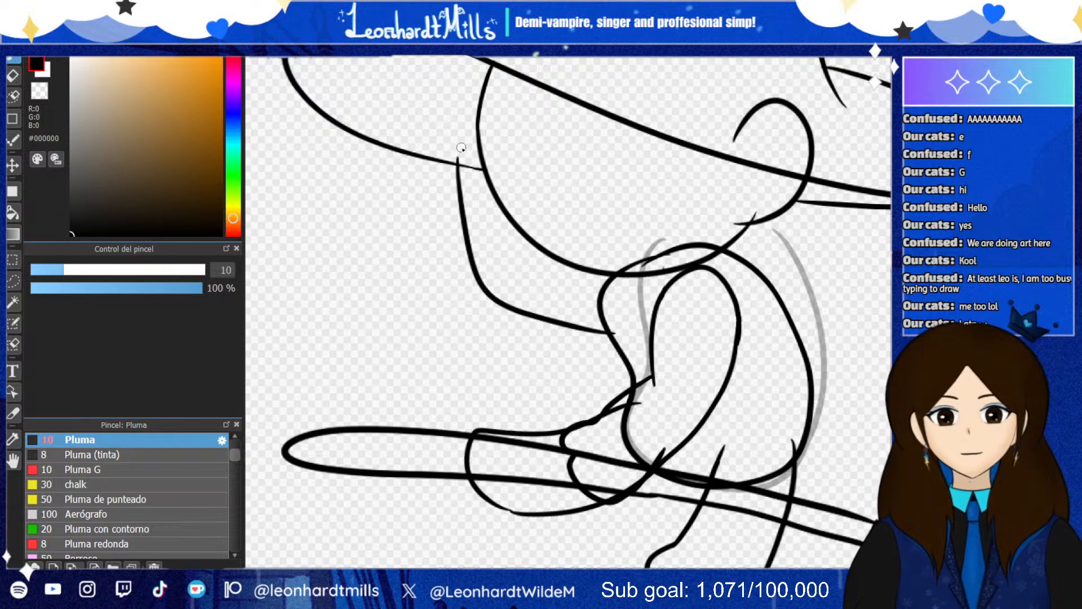
pyautogui.moveTo(459, 160)
pyautogui.mouseDown()
pyautogui.moveTo(523, 171)
pyautogui.moveTo(544, 234)
pyautogui.moveTo(537, 253)
pyautogui.moveTo(642, 295)
pyautogui.mouseUp()
pyautogui.hotkey('ctrl', 'z')
pyautogui.hotkey('ctrl', 'z')
pyautogui.hotkey('ctrl', 'z')
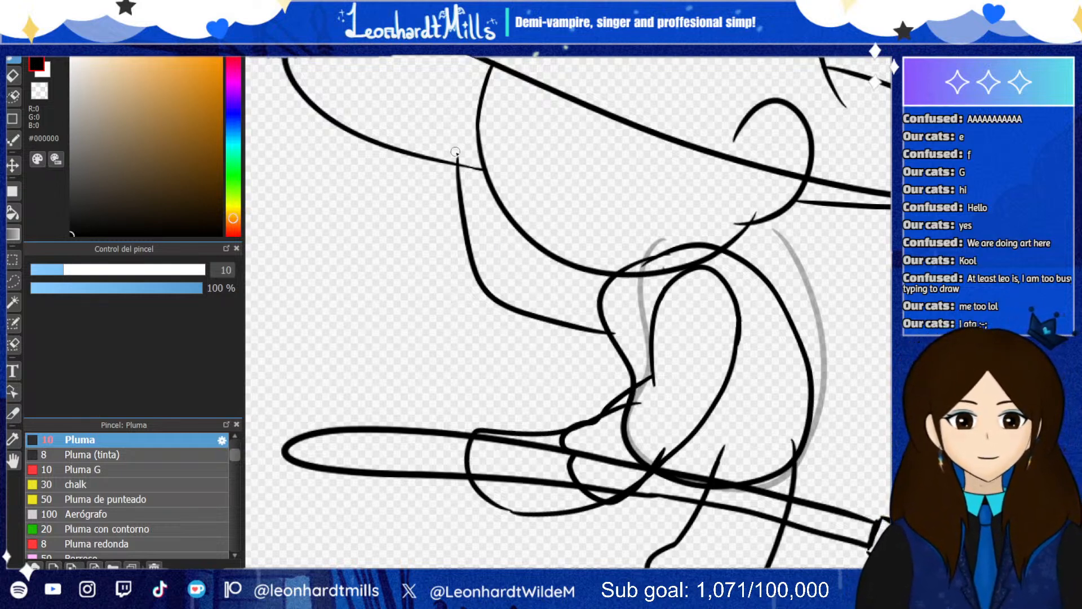
pyautogui.moveTo(459, 137)
pyautogui.mouseDown()
pyautogui.moveTo(502, 209)
pyautogui.moveTo(457, 133)
pyautogui.moveTo(502, 186)
pyautogui.mouseUp()
pyautogui.hotkey('ctrl', 'z')
pyautogui.hotkey('ctrl', 'z')
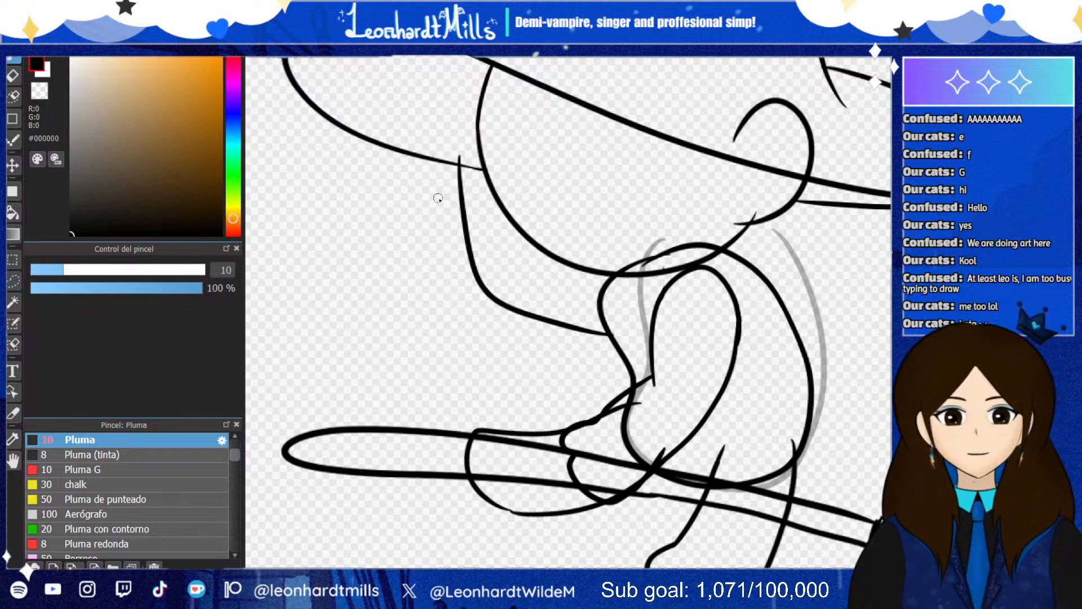
# Draw a rounded hand at the raised arm's upper end, adding a second loop and an inner arm line over the face contour
pyautogui.click(12, 74)
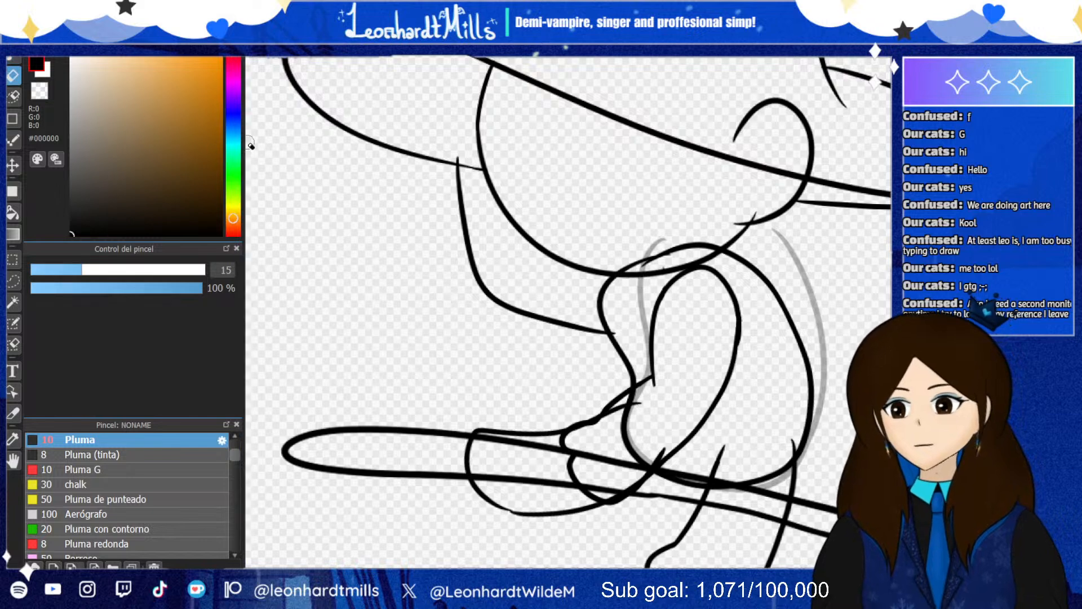
pyautogui.click(11, 58)
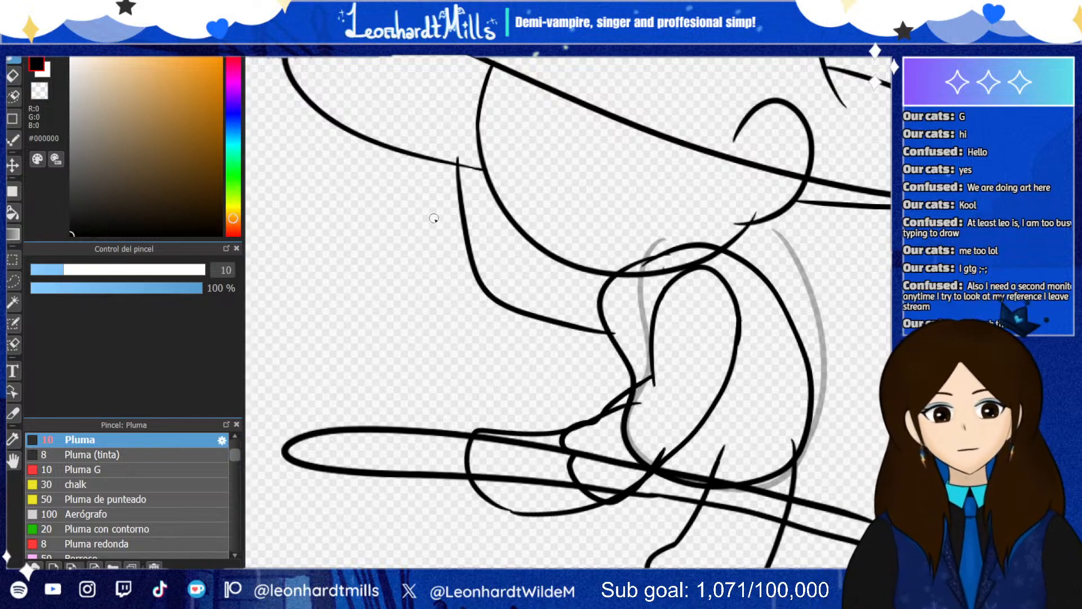
pyautogui.moveTo(458, 195)
pyautogui.mouseDown()
pyautogui.moveTo(458, 126)
pyautogui.moveTo(492, 169)
pyautogui.mouseUp()
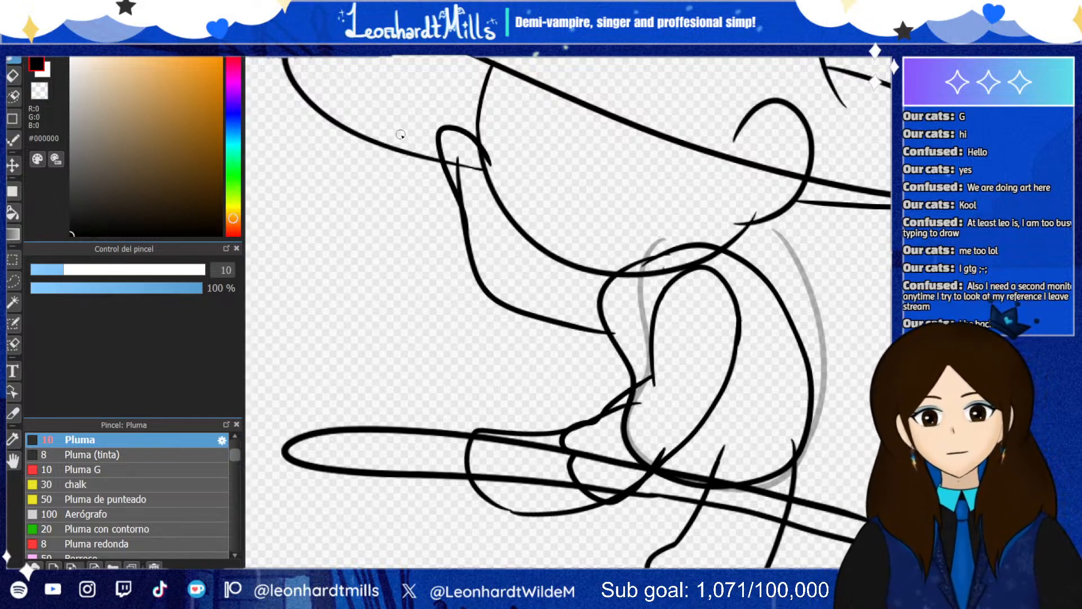
pyautogui.hotkey('ctrl', 'z')
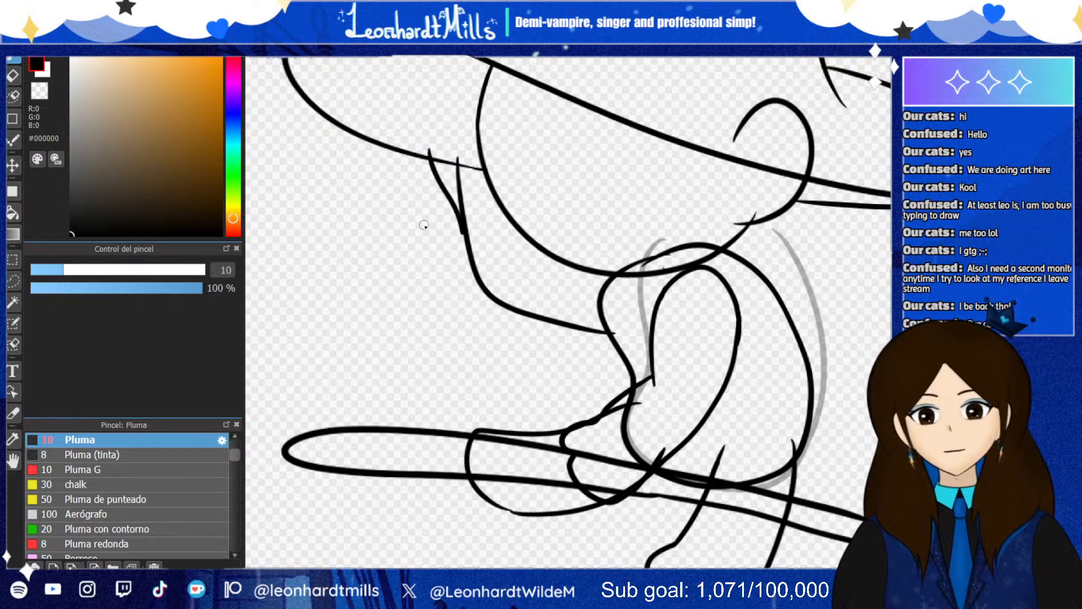
pyautogui.moveTo(466, 241)
pyautogui.mouseDown()
pyautogui.moveTo(442, 143)
pyautogui.moveTo(472, 143)
pyautogui.moveTo(500, 185)
pyautogui.moveTo(493, 172)
pyautogui.moveTo(516, 160)
pyautogui.moveTo(528, 195)
pyautogui.moveTo(520, 213)
pyautogui.moveTo(578, 281)
pyautogui.moveTo(544, 269)
pyautogui.mouseUp()
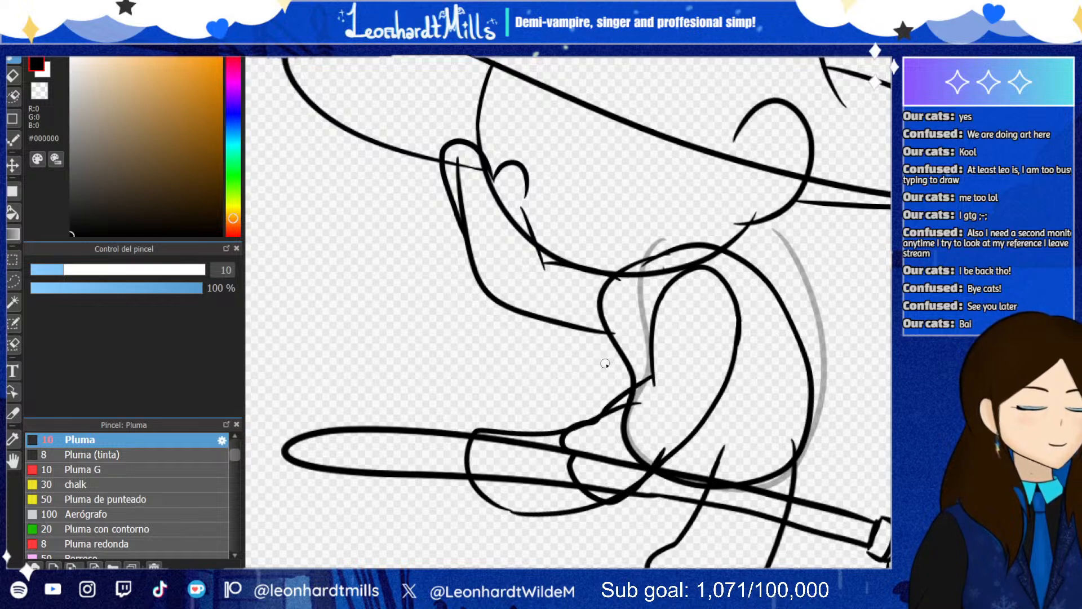
# Try to erase the hand's loops and the arm line's old end with the size 15 eraser, and undo the erasing
pyautogui.click(13, 75)
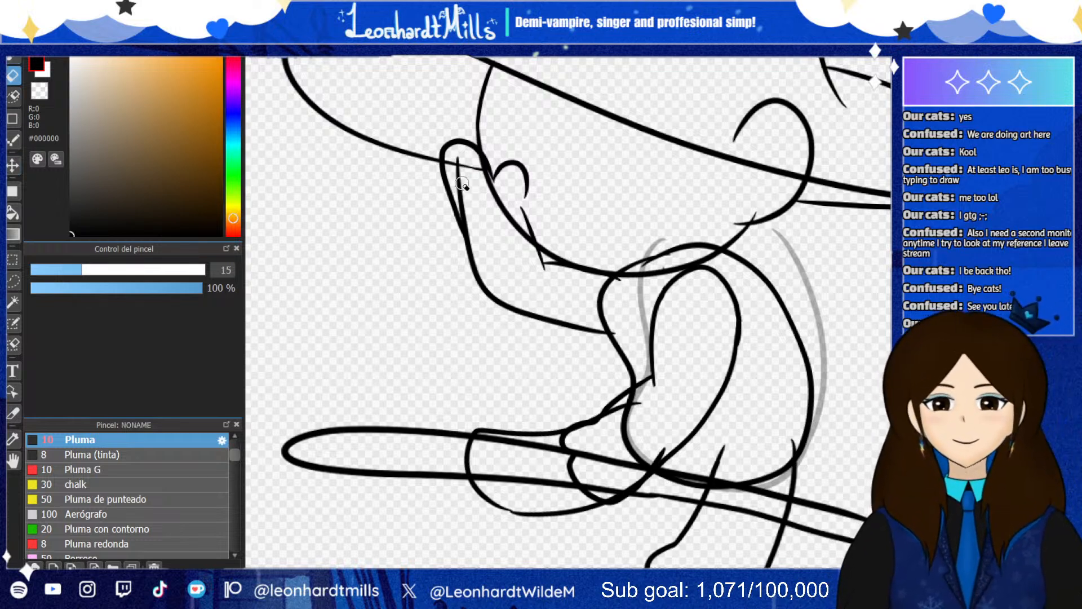
pyautogui.moveTo(436, 152)
pyautogui.mouseDown()
pyautogui.moveTo(484, 151)
pyautogui.moveTo(498, 193)
pyautogui.moveTo(530, 177)
pyautogui.moveTo(503, 162)
pyautogui.mouseUp()
pyautogui.moveTo(523, 208); pyautogui.dragTo(543, 242)
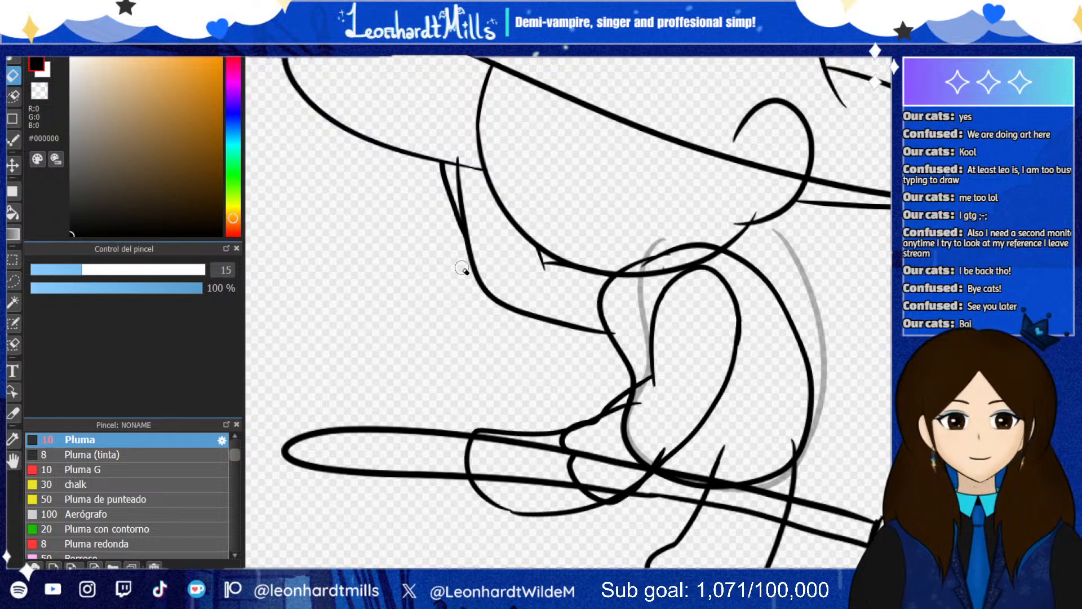
pyautogui.moveTo(458, 160)
pyautogui.mouseDown()
pyautogui.moveTo(460, 203)
pyautogui.moveTo(460, 191)
pyautogui.mouseUp()
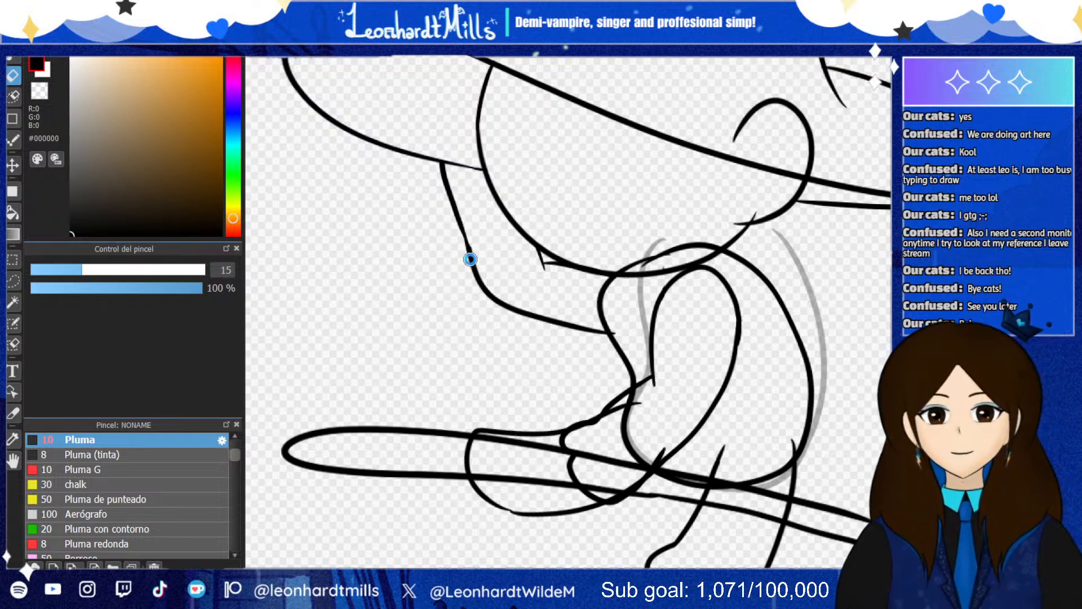
pyautogui.hotkey('ctrl', 'z')
pyautogui.hotkey('ctrl', 'z')
pyautogui.hotkey('ctrl', 'z')
pyautogui.hotkey('ctrl', 'z')
pyautogui.hotkey('ctrl', 'z')
pyautogui.hotkey('ctrl', 'z')
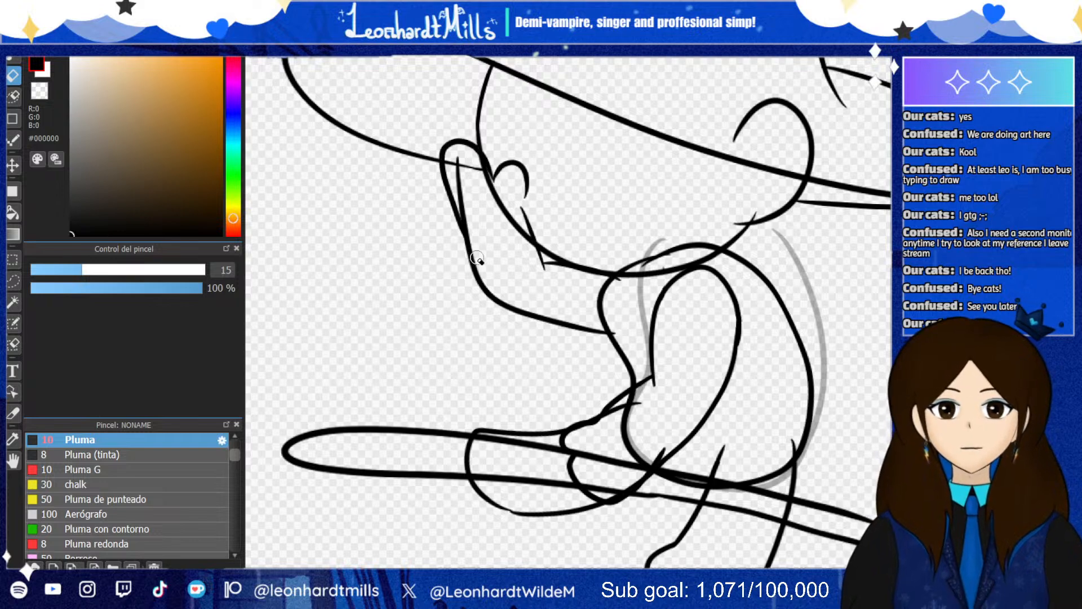
pyautogui.hotkey('ctrl', 'y')
pyautogui.hotkey('ctrl', 'y')
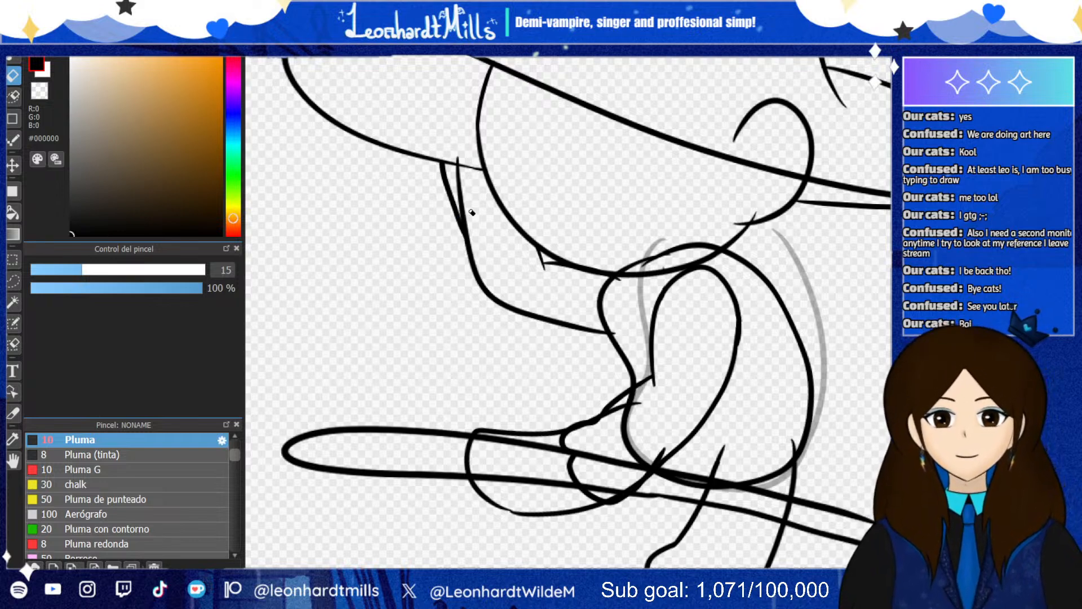
pyautogui.hotkey('ctrl', 'z')
pyautogui.hotkey('ctrl', 'z')
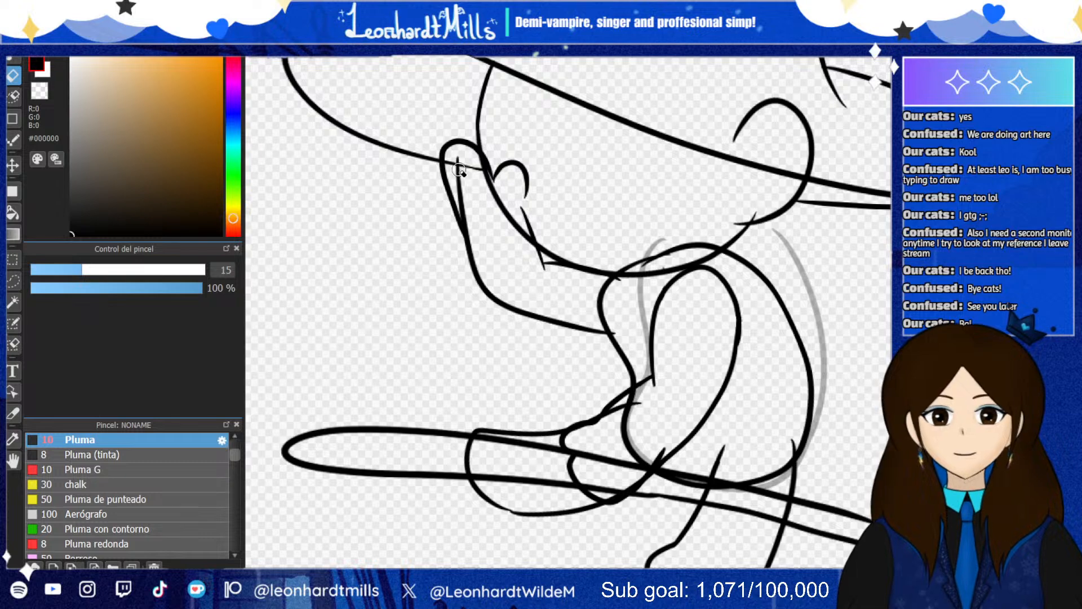
# Erase the arm line's old end inside the hand, and remove the hand's loops with the eraser set to size 50
pyautogui.moveTo(458, 158); pyautogui.dragTo(473, 234)
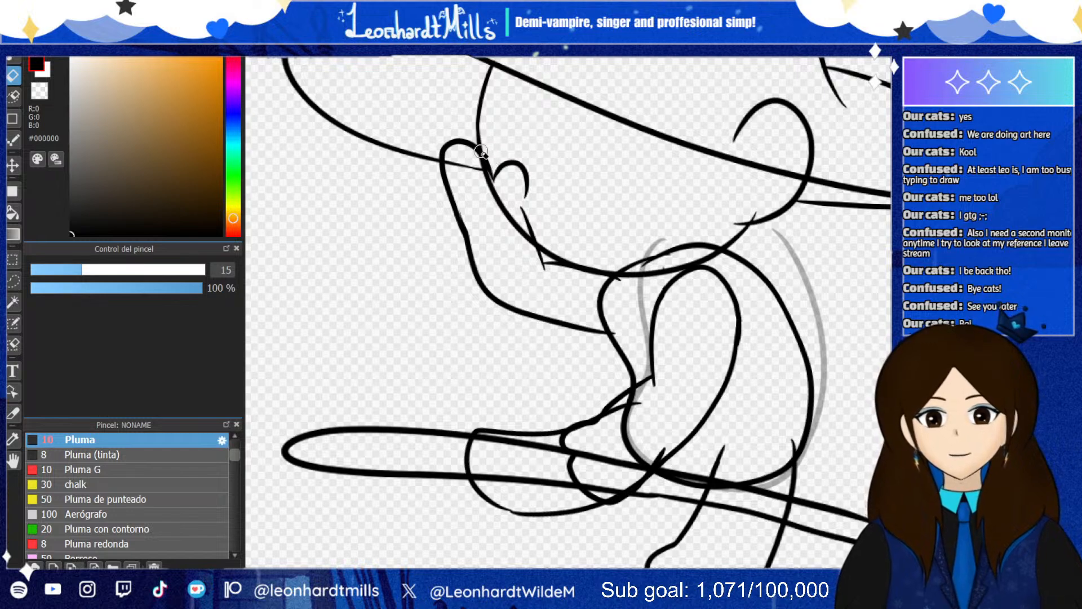
pyautogui.moveTo(450, 148)
pyautogui.mouseDown()
pyautogui.moveTo(444, 155)
pyautogui.moveTo(462, 141)
pyautogui.mouseUp()
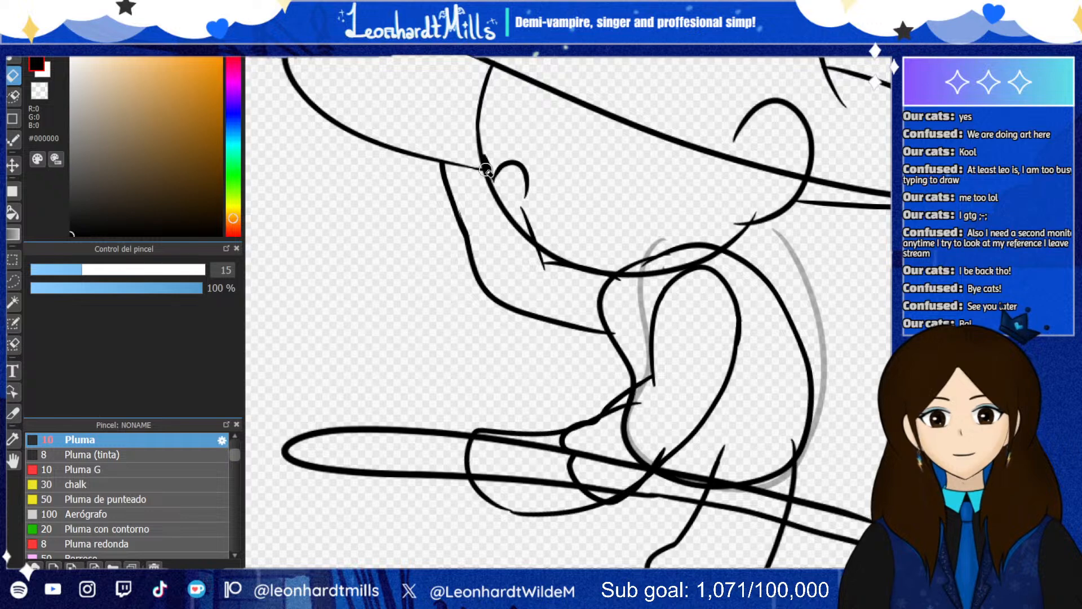
pyautogui.moveTo(498, 177); pyautogui.dragTo(537, 182)
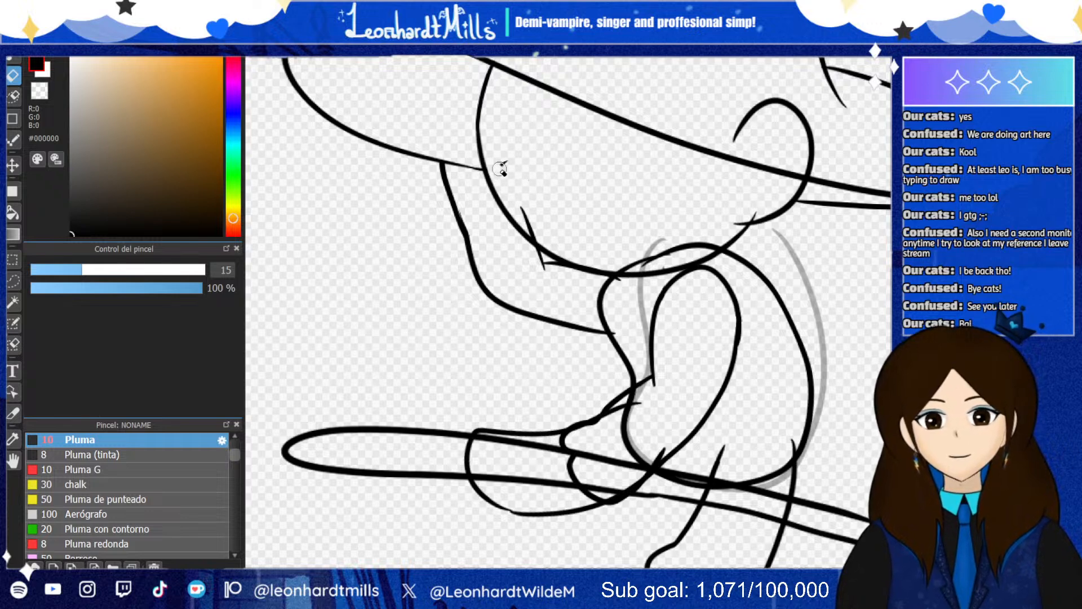
pyautogui.hotkey('ctrl', 'z')
pyautogui.hotkey('ctrl', 'z')
pyautogui.hotkey('ctrl', 'z')
pyautogui.hotkey('ctrl', 'z')
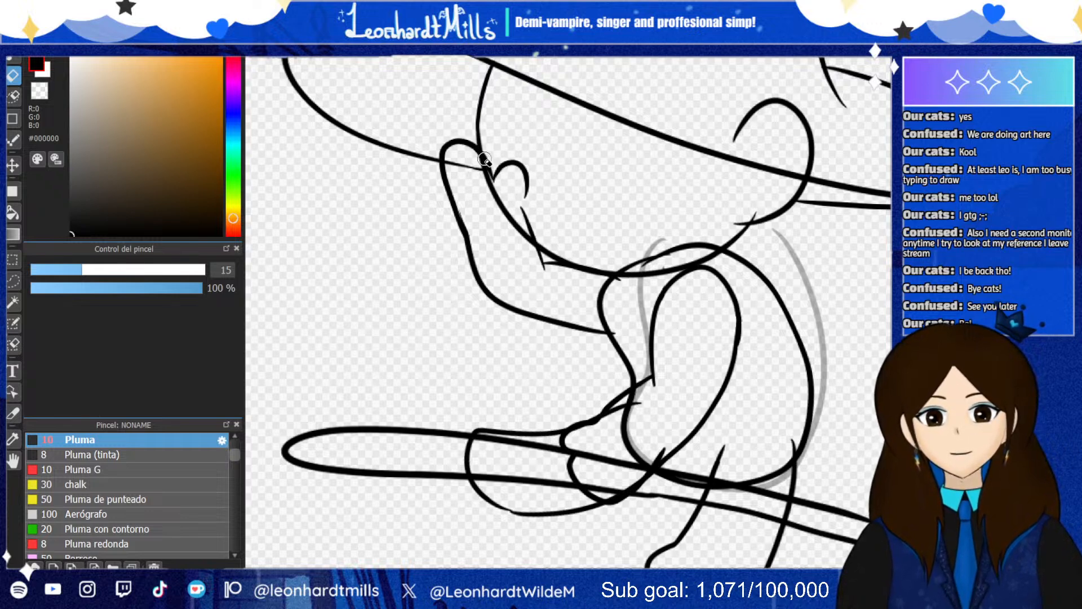
pyautogui.moveTo(195, 270); pyautogui.dragTo(163, 270)
pyautogui.moveTo(530, 150)
pyautogui.mouseDown()
pyautogui.moveTo(535, 233)
pyautogui.moveTo(543, 219)
pyautogui.moveTo(517, 161)
pyautogui.moveTo(500, 166)
pyautogui.moveTo(432, 133)
pyautogui.moveTo(451, 145)
pyautogui.mouseUp()
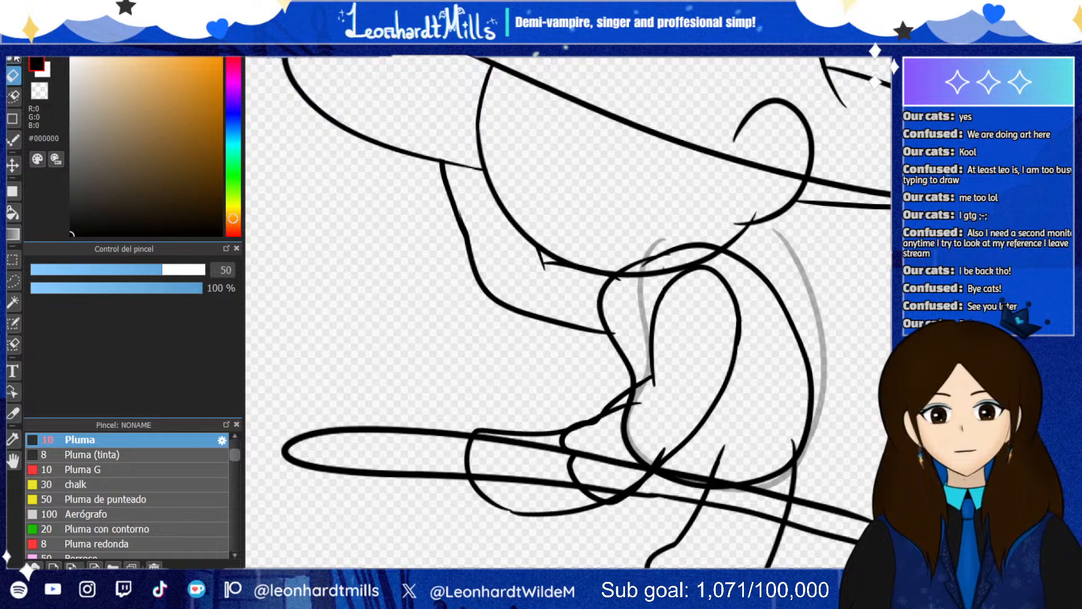
# Try to redraw and trim a curved stroke along the upper part of the raised arm, and undo the changes
pyautogui.press('b')
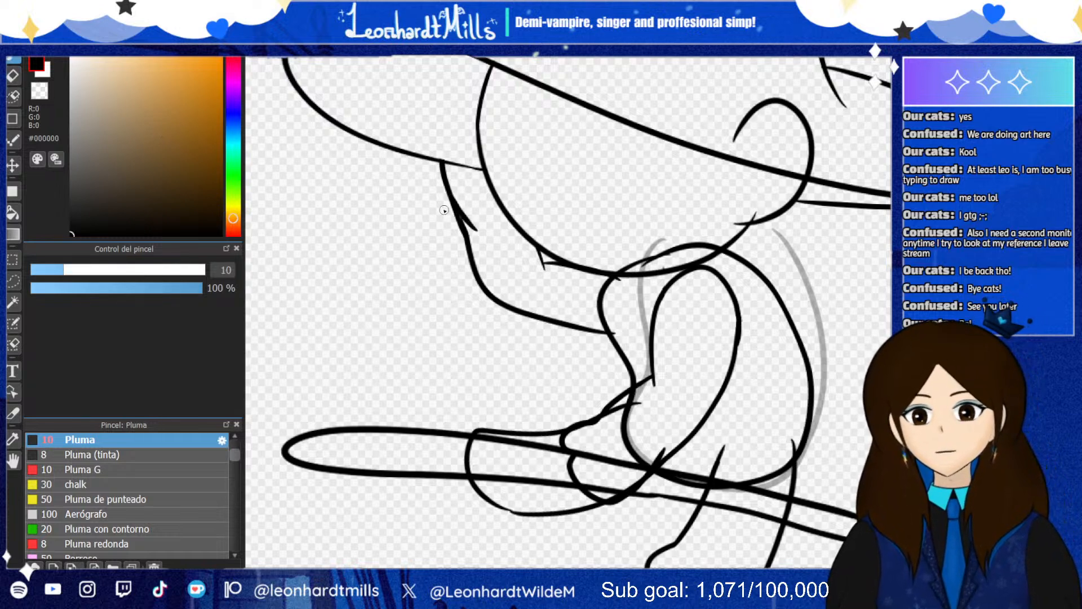
pyautogui.hotkey('ctrl', 'z')
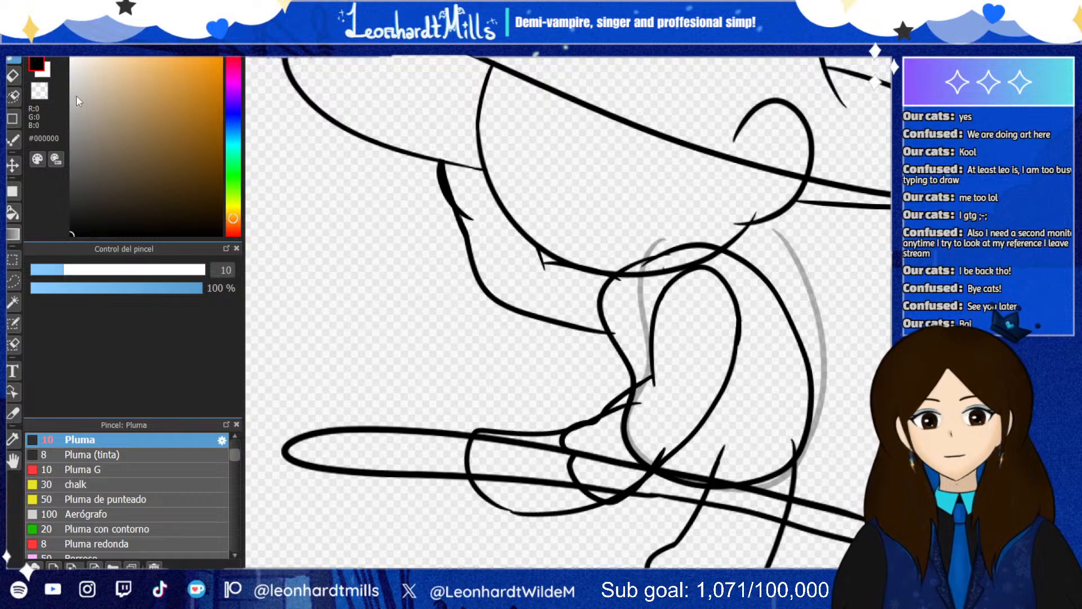
pyautogui.press('e')
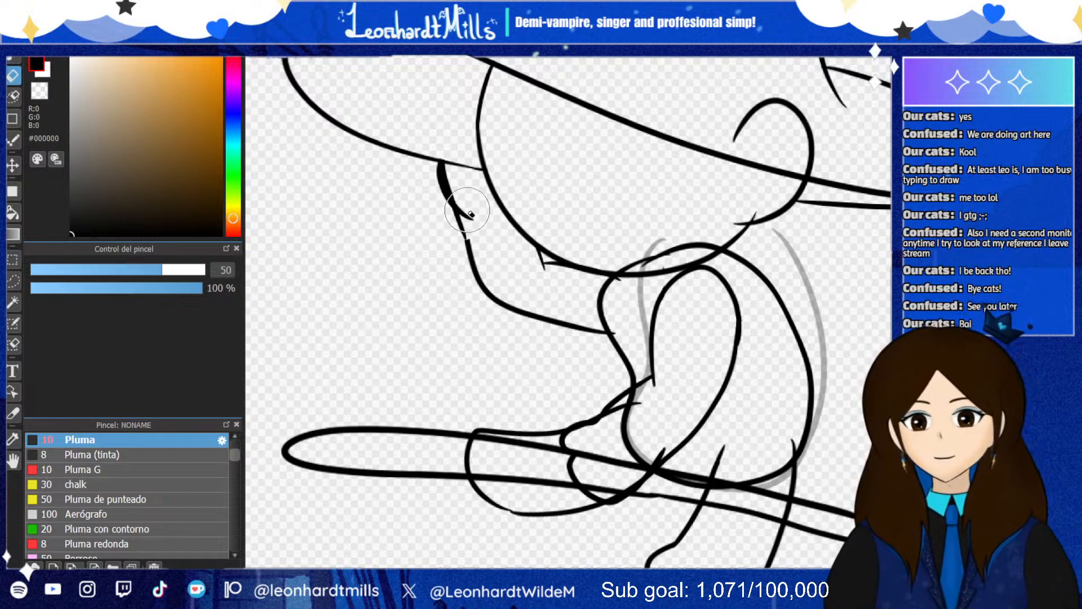
pyautogui.moveTo(472, 222)
pyautogui.mouseDown()
pyautogui.moveTo(448, 209)
pyautogui.moveTo(467, 226)
pyautogui.moveTo(449, 195)
pyautogui.moveTo(461, 198)
pyautogui.moveTo(453, 164)
pyautogui.moveTo(454, 200)
pyautogui.moveTo(467, 204)
pyautogui.moveTo(461, 175)
pyautogui.mouseUp()
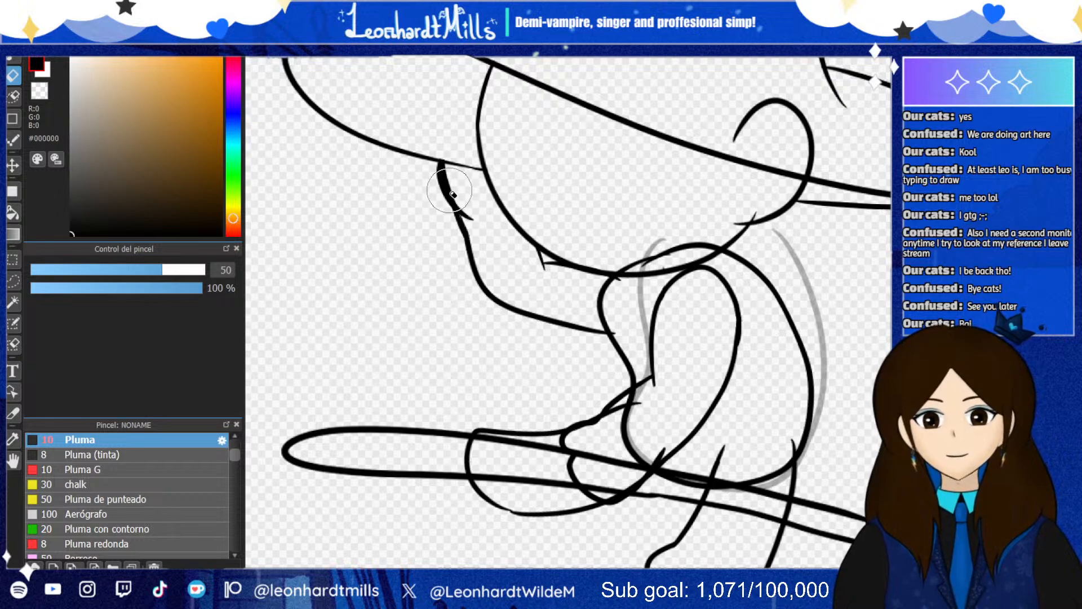
pyautogui.click(14, 59)
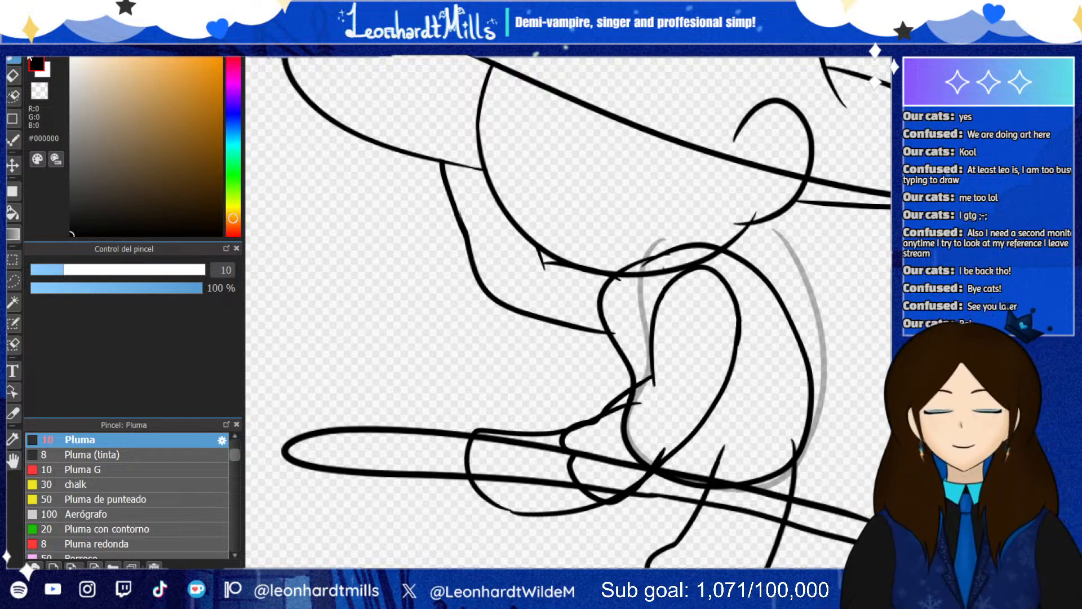
# Transform the raised arm's lines by rotating them slightly clockwise and narrowing them from the outer side toward the face
pyautogui.scroll(-2, 482, 250)
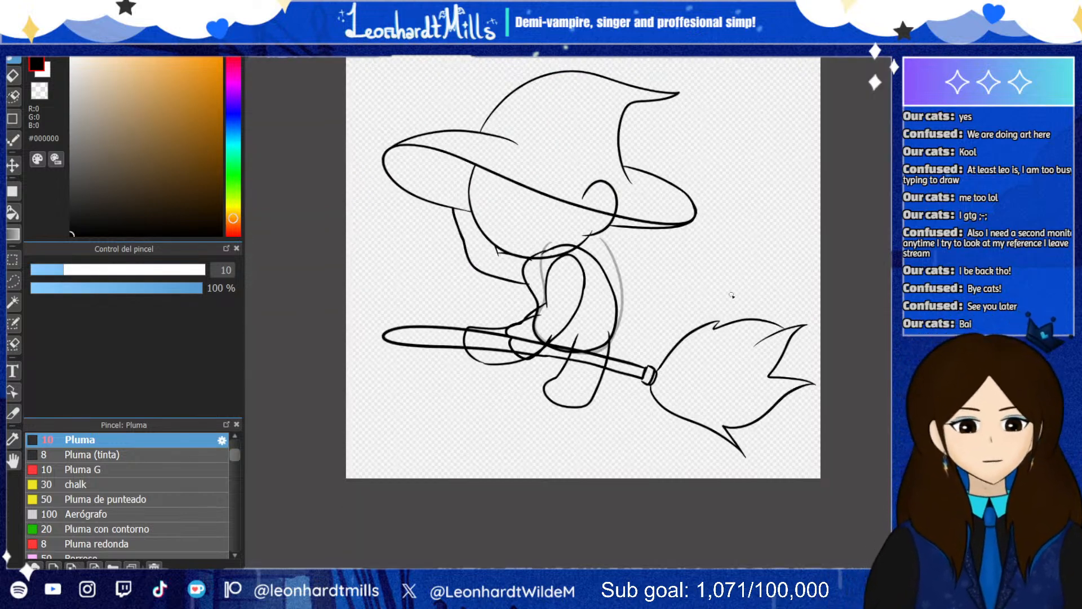
pyautogui.scroll(2, 732, 295)
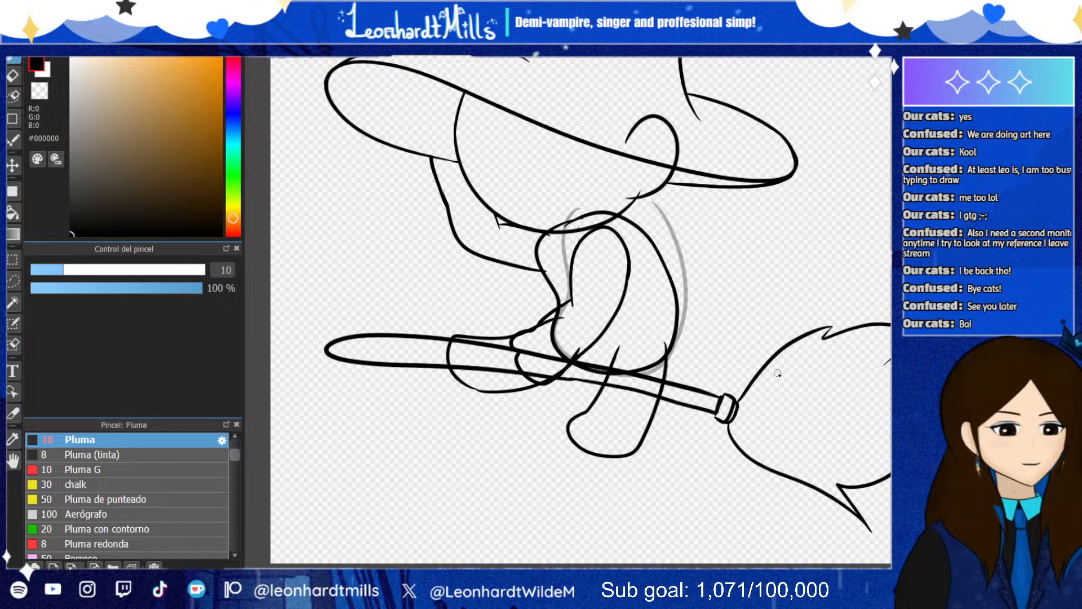
pyautogui.scroll(1, 451, 201)
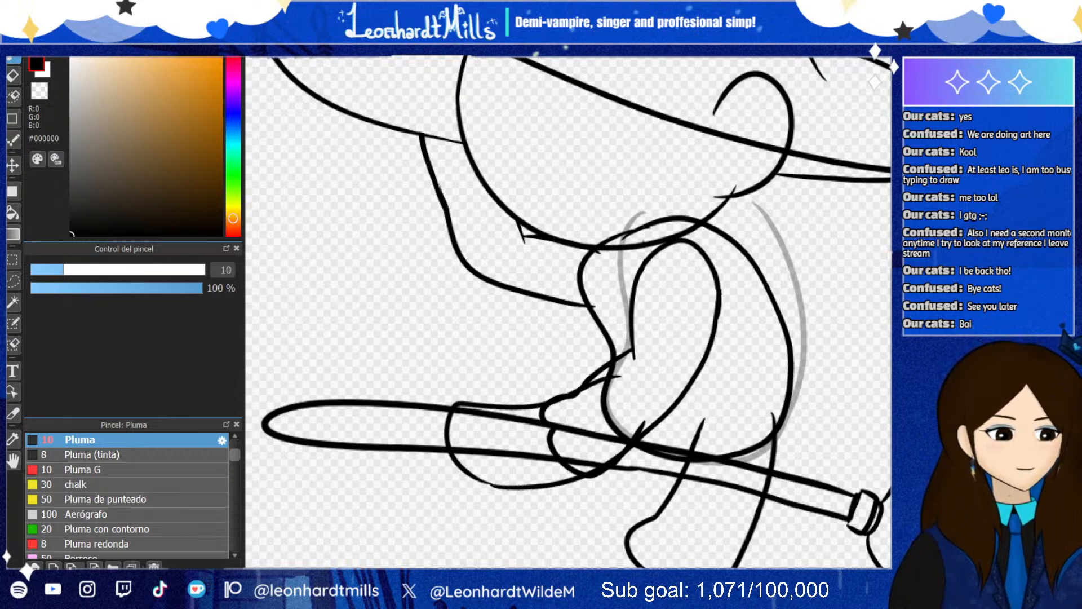
pyautogui.hotkey('ctrl', 't')
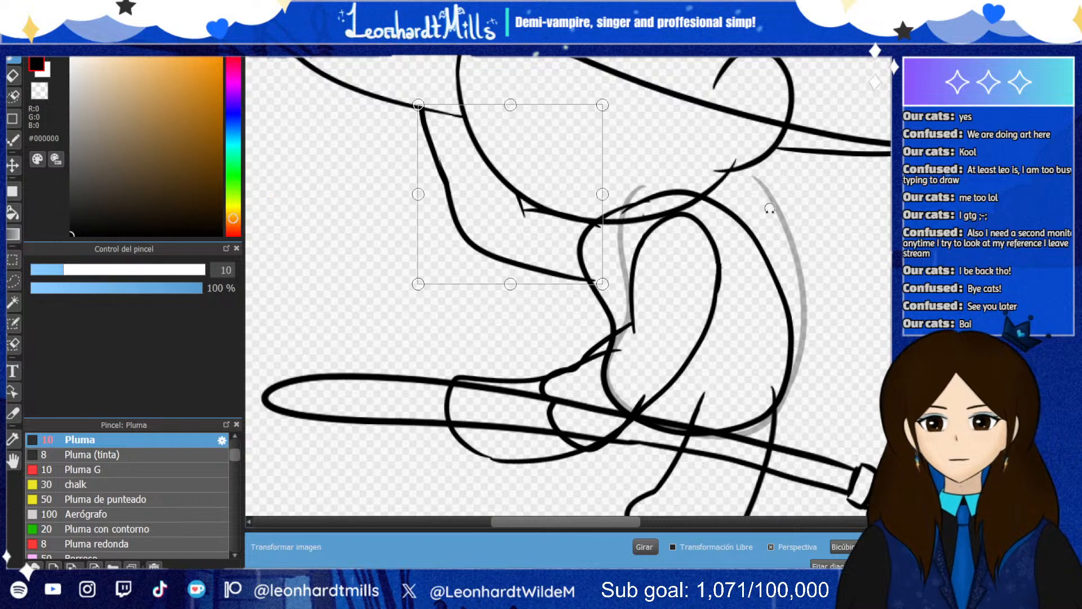
pyautogui.moveTo(770, 209); pyautogui.dragTo(769, 229)
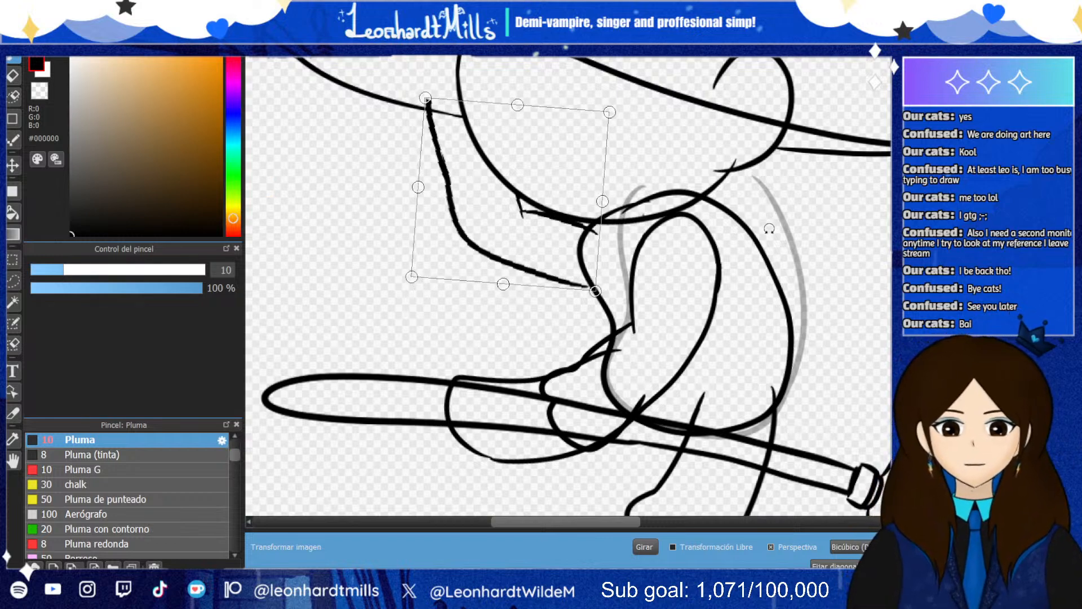
pyautogui.moveTo(417, 186); pyautogui.dragTo(428, 187)
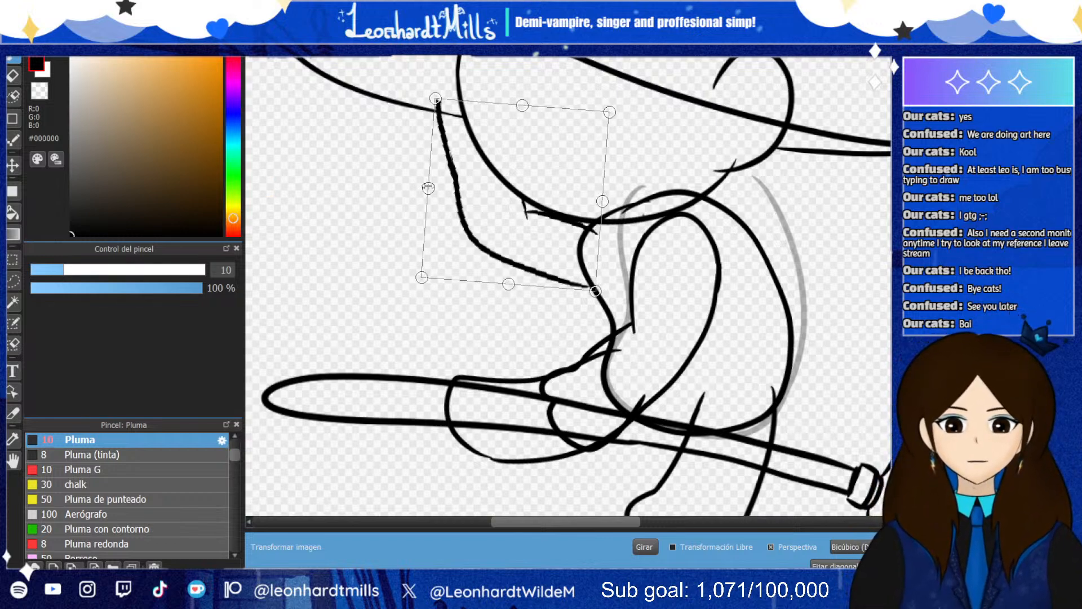
pyautogui.press('Return')
pyautogui.scroll(-5, 564, 236)
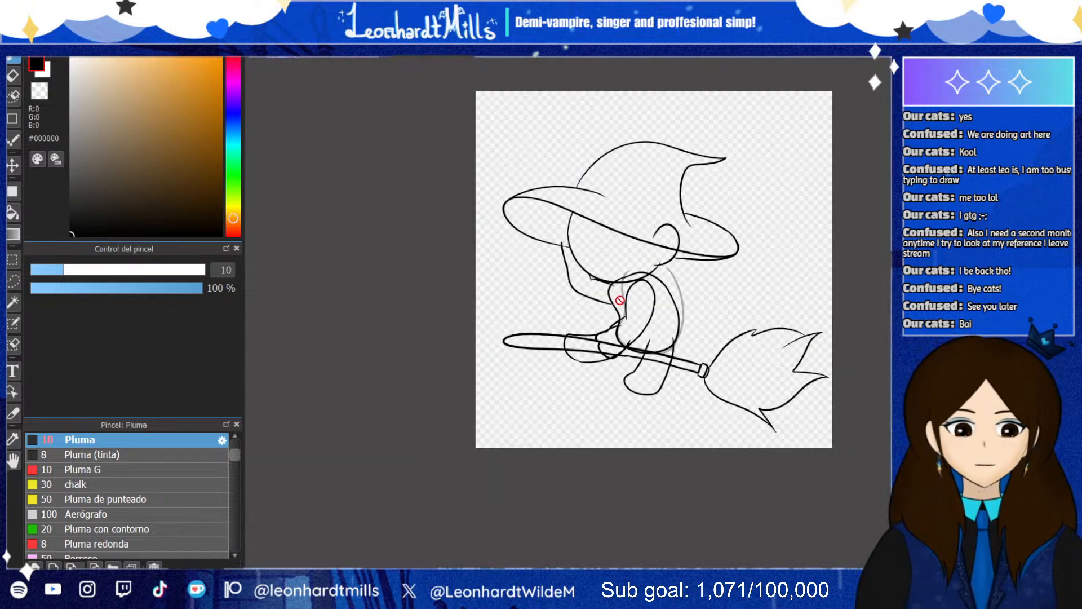
# Erase the tip of the raised arm's outer line that sticks out above the hat brim's lower edge, using the size 50 eraser
pyautogui.scroll(2, 595, 279)
pyautogui.scroll(2, 595, 279)
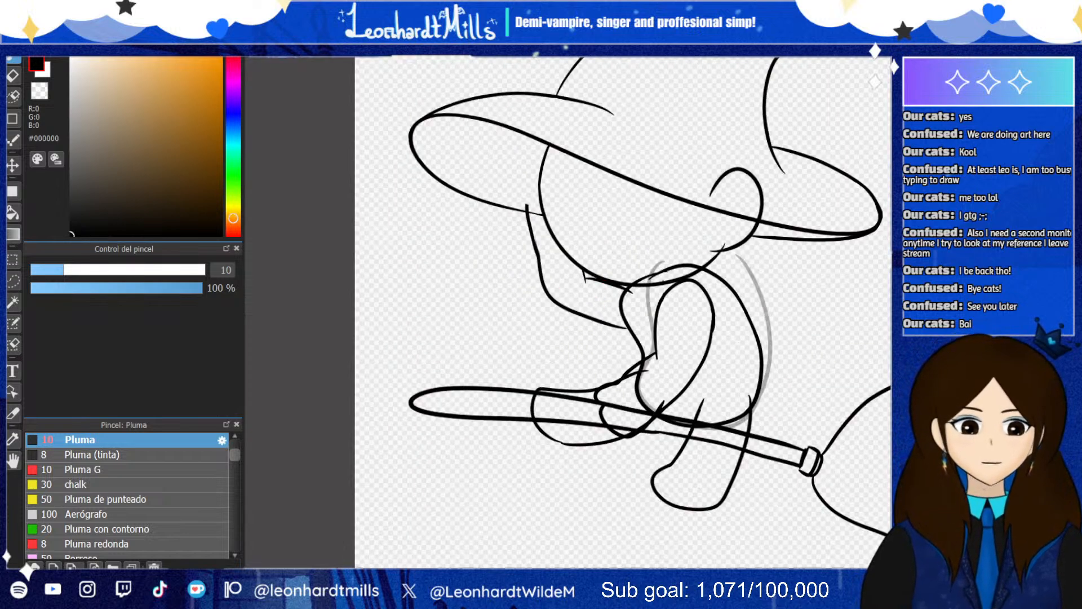
pyautogui.scroll(1, 414, 146)
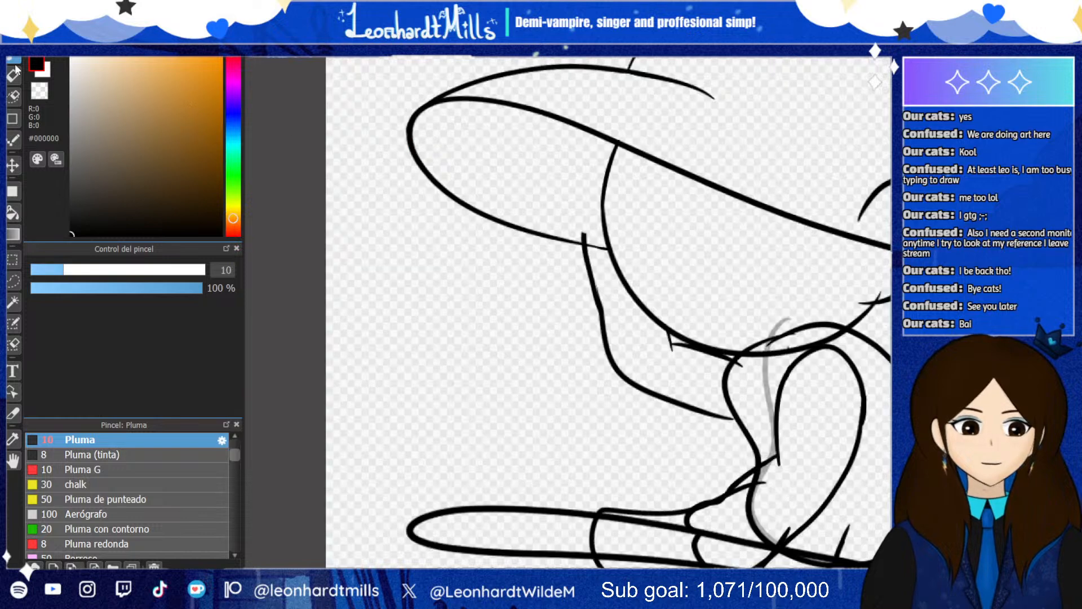
pyautogui.click(14, 70)
pyautogui.moveTo(575, 231); pyautogui.dragTo(583, 237)
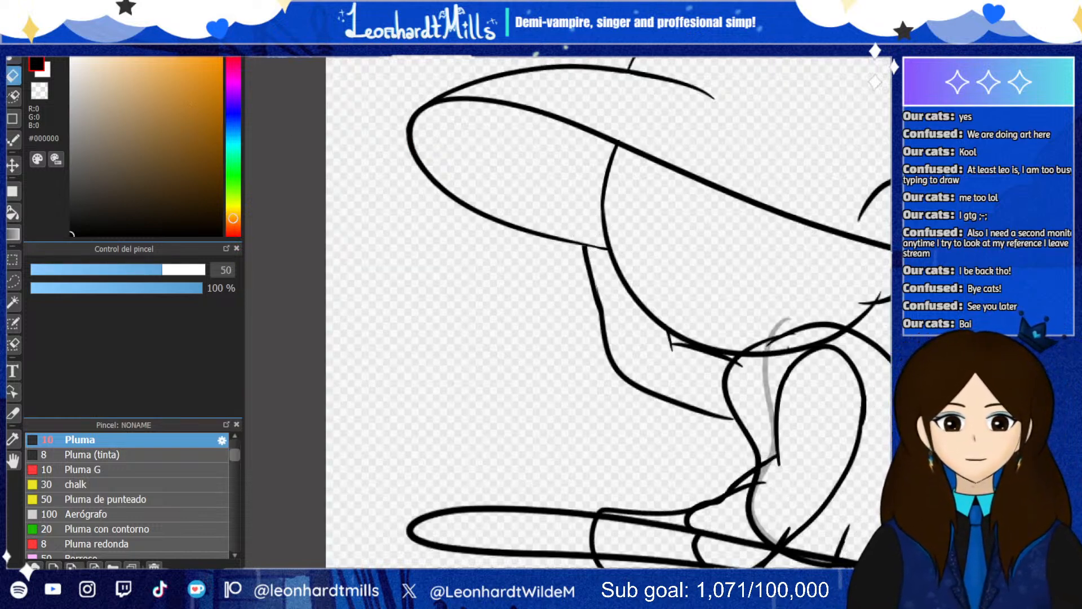
pyautogui.hotkey('ctrl', '0')
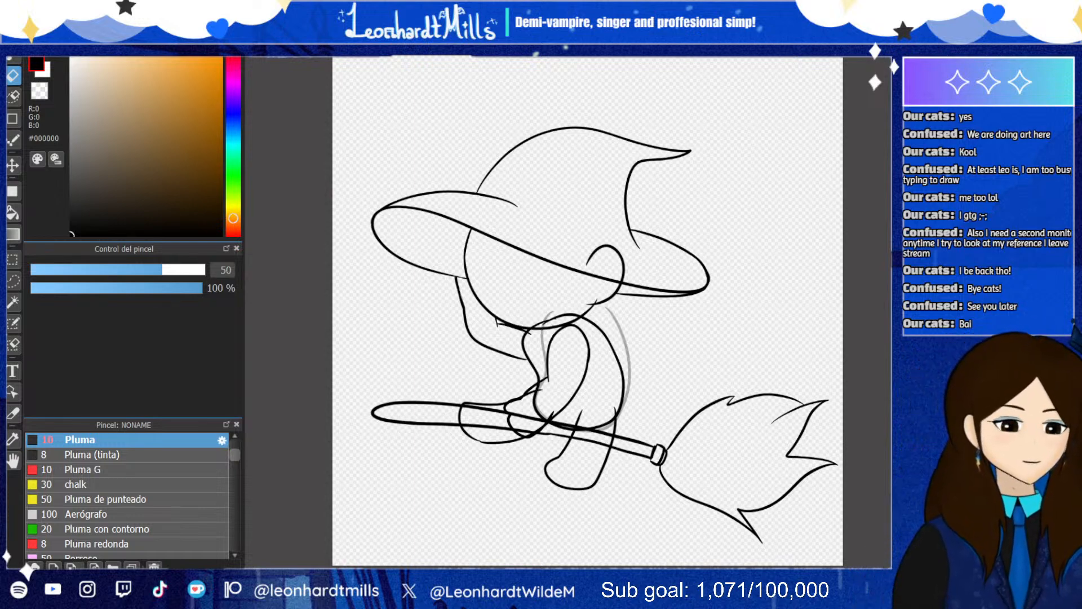
# Draw a narrow rounded hand outline over the raised arm's upper end, curving past the hat brim onto the face, with the size 10 Pluma pen
pyautogui.scroll(2, 514, 314)
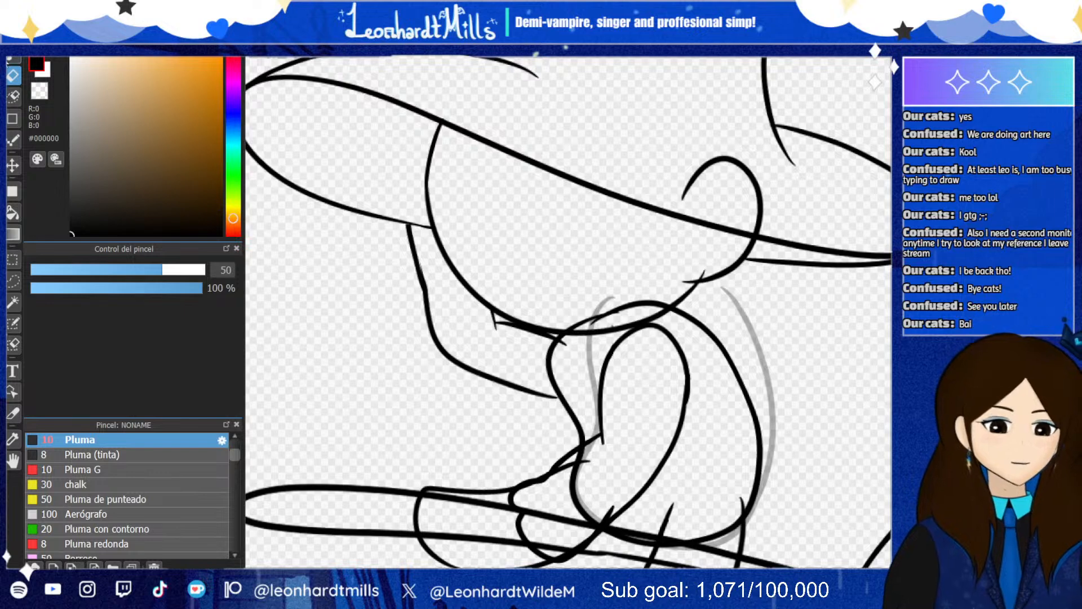
pyautogui.click(10, 59)
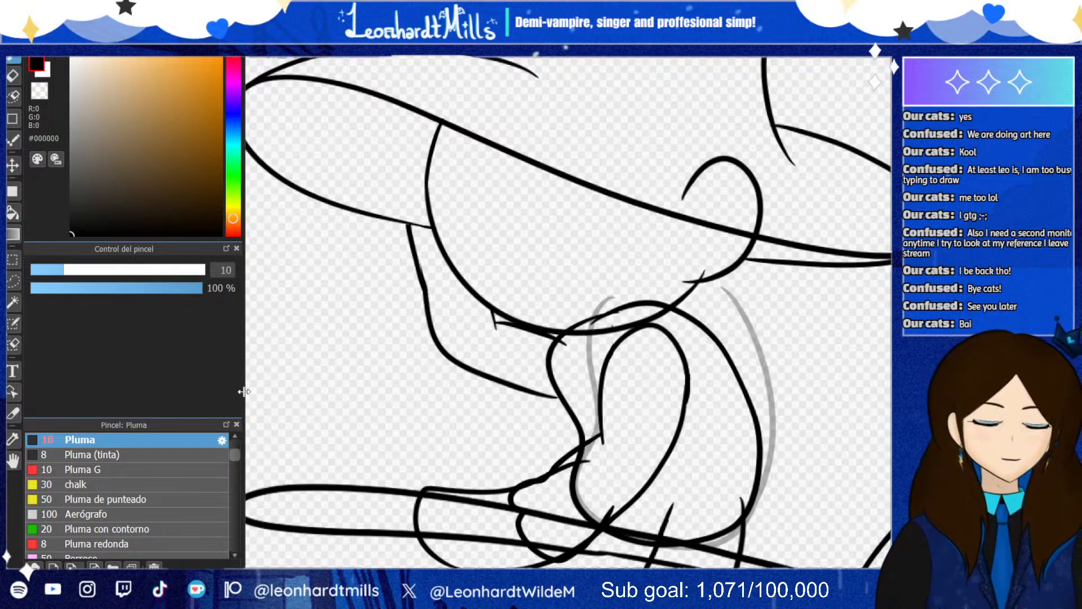
pyautogui.moveTo(424, 306)
pyautogui.mouseDown()
pyautogui.moveTo(412, 235)
pyautogui.moveTo(460, 207)
pyautogui.moveTo(472, 267)
pyautogui.mouseUp()
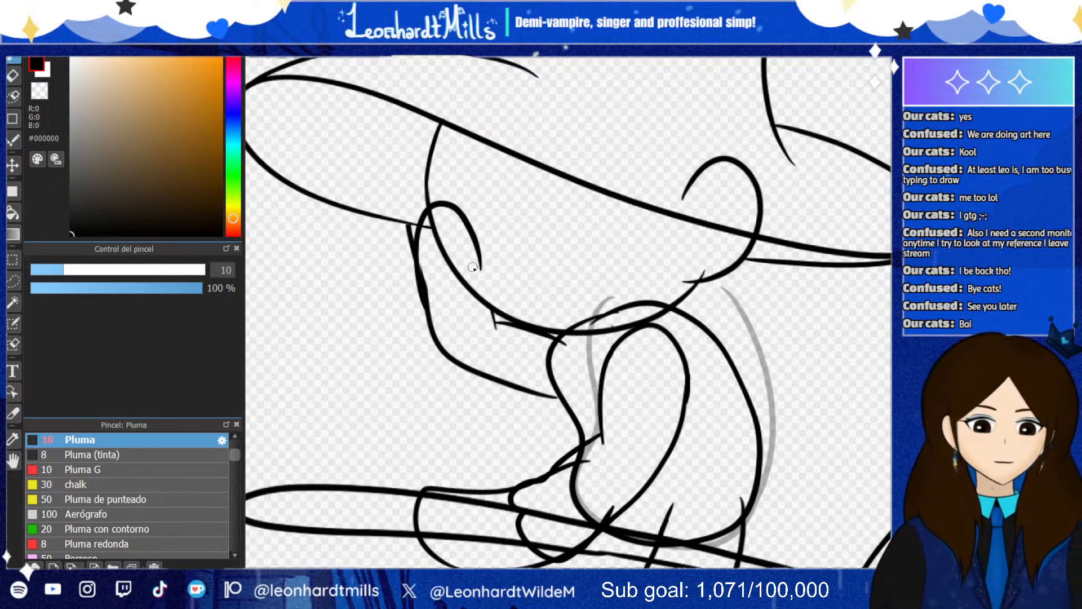
pyautogui.hotkey('ctrl', 'z')
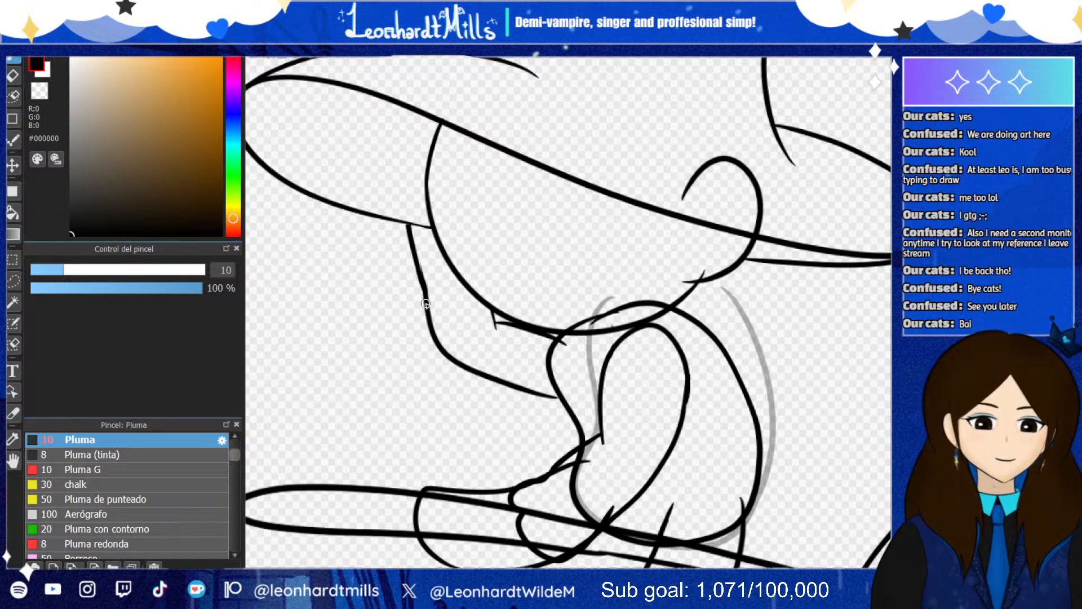
pyautogui.moveTo(419, 252); pyautogui.dragTo(453, 207)
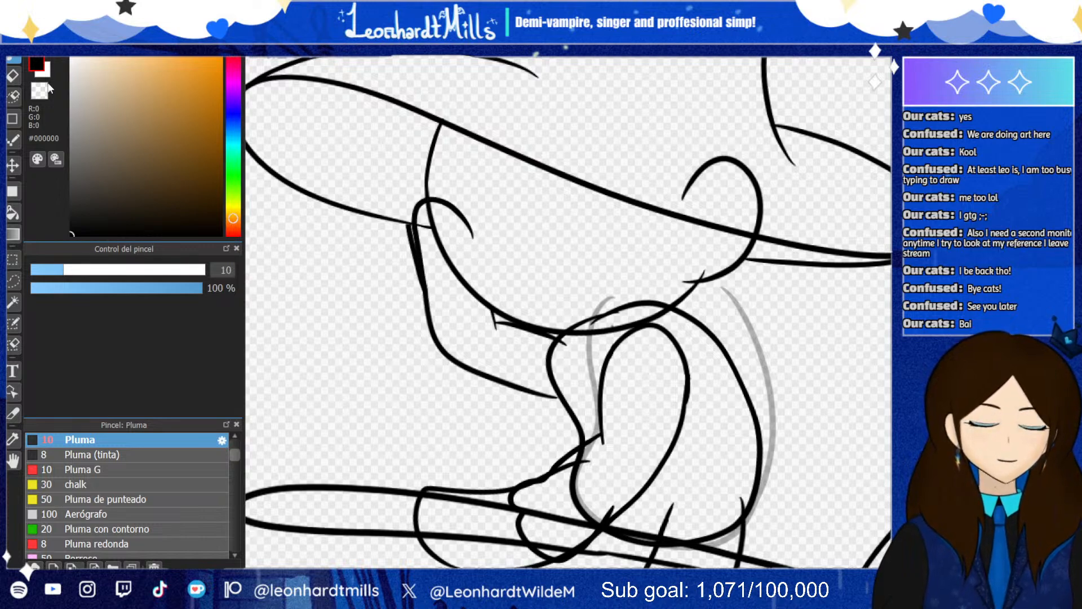
# Erase the hand outline's part inside the face and the arm's old doubled outer line with the size 50 eraser
pyautogui.press('e')
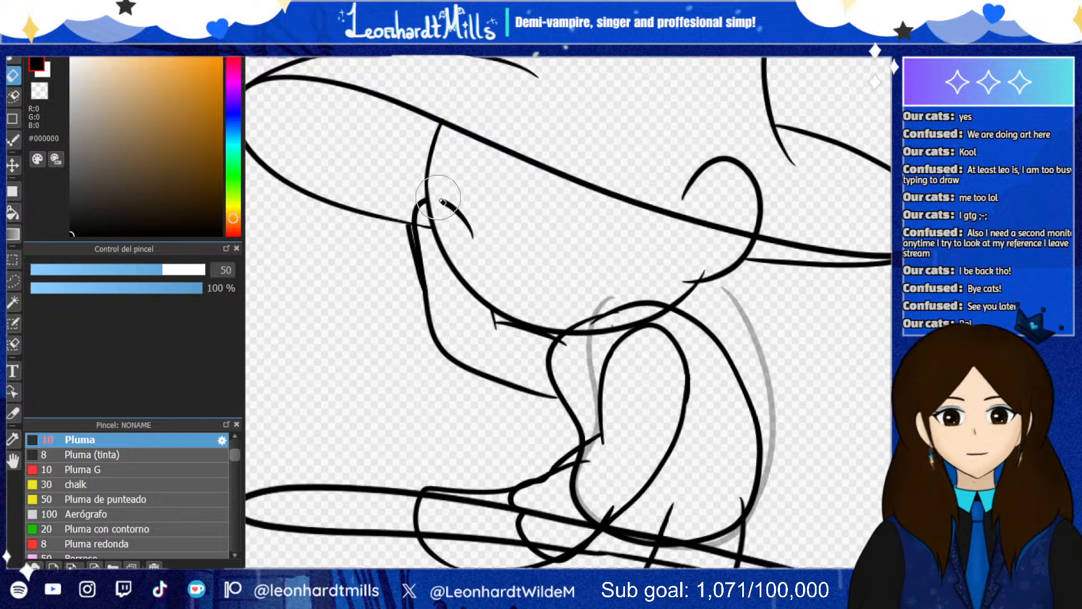
pyautogui.moveTo(438, 197); pyautogui.dragTo(478, 243)
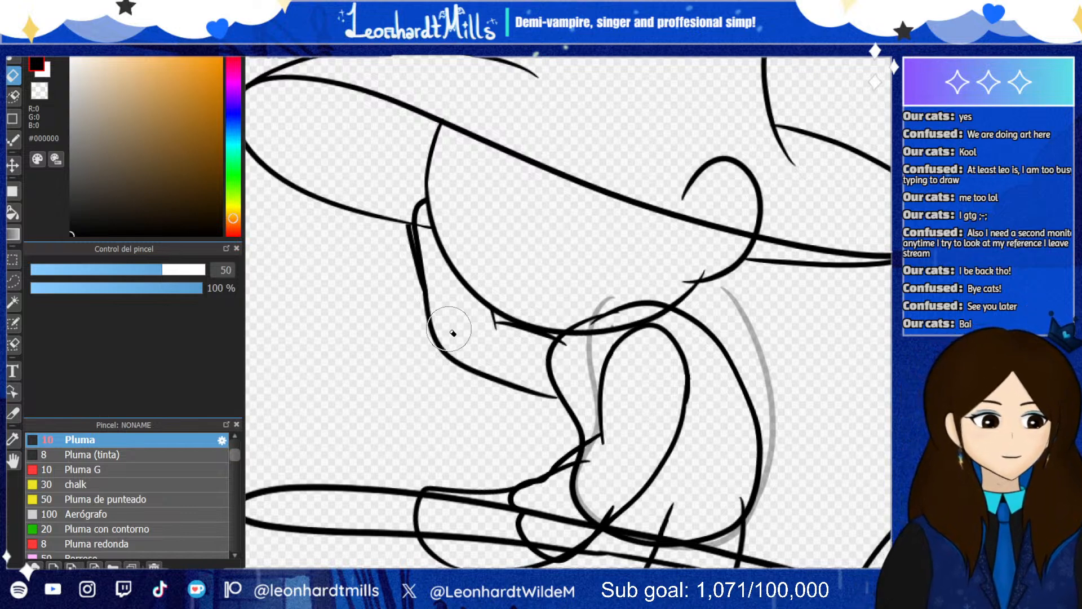
pyautogui.moveTo(411, 215); pyautogui.dragTo(409, 281)
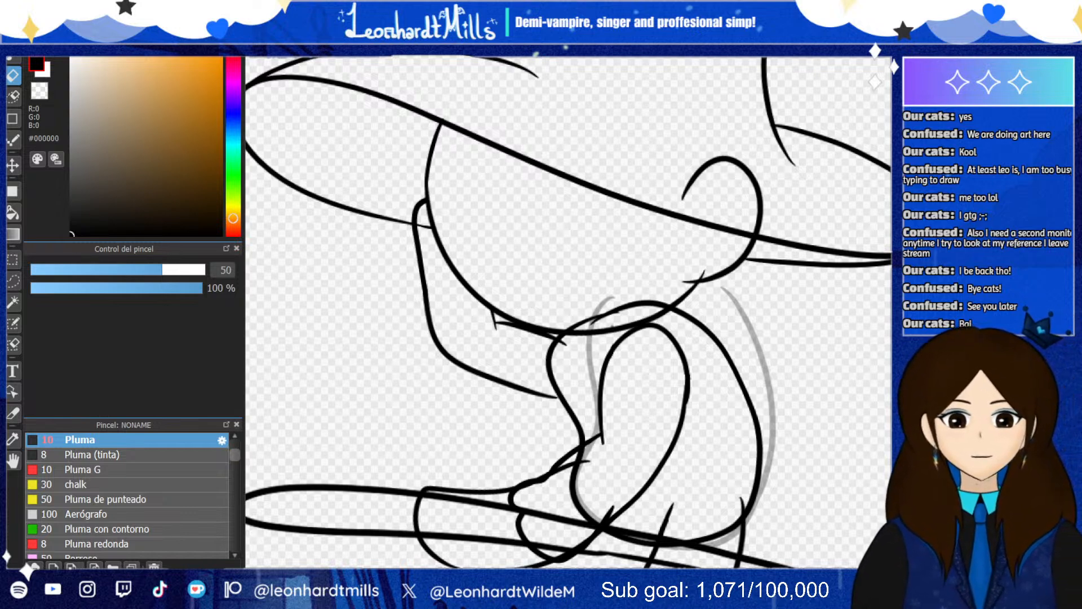
# Erase the rounded hand tip above the hat brim so the raised arm's outer line ends at the brim
pyautogui.scroll(-2, 498, 326)
pyautogui.scroll(1, 434, 271)
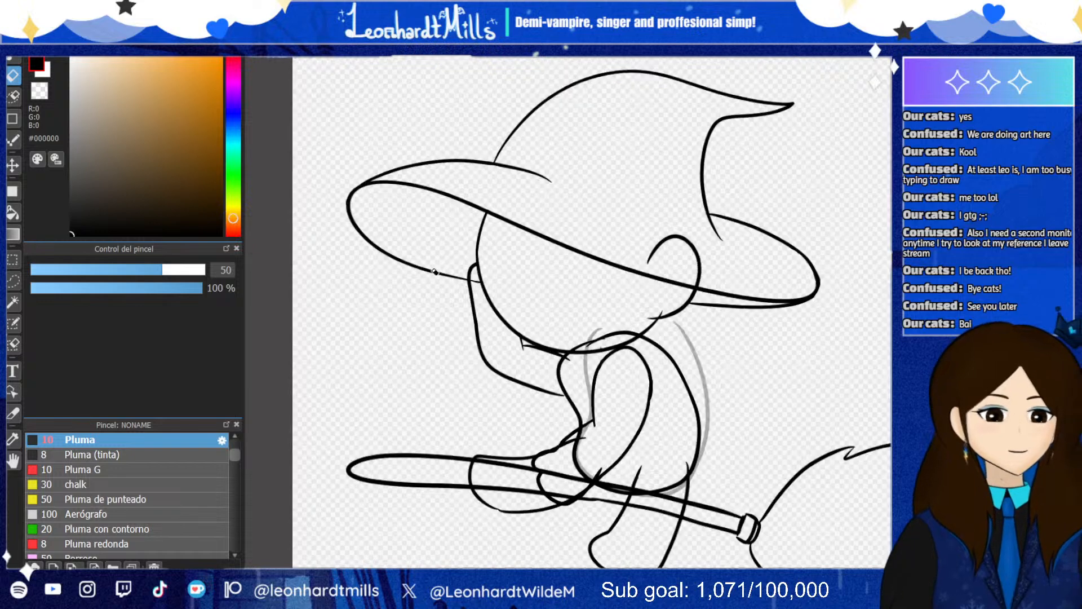
pyautogui.scroll(3, 435, 272)
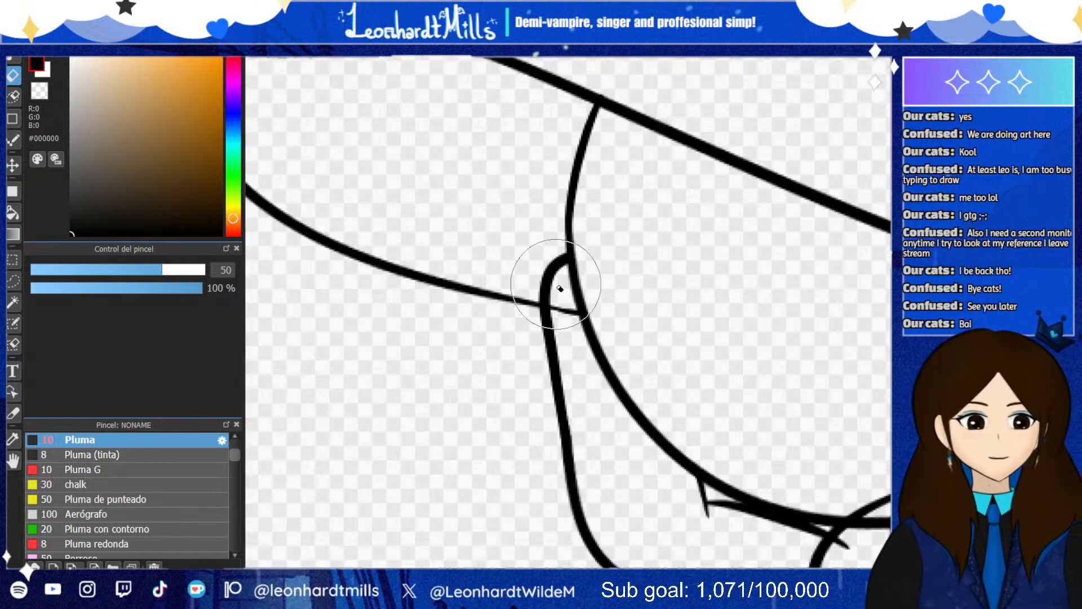
pyautogui.moveTo(556, 284)
pyautogui.mouseDown()
pyautogui.moveTo(577, 289)
pyautogui.moveTo(540, 284)
pyautogui.mouseUp()
pyautogui.hotkey('ctrl', 'z')
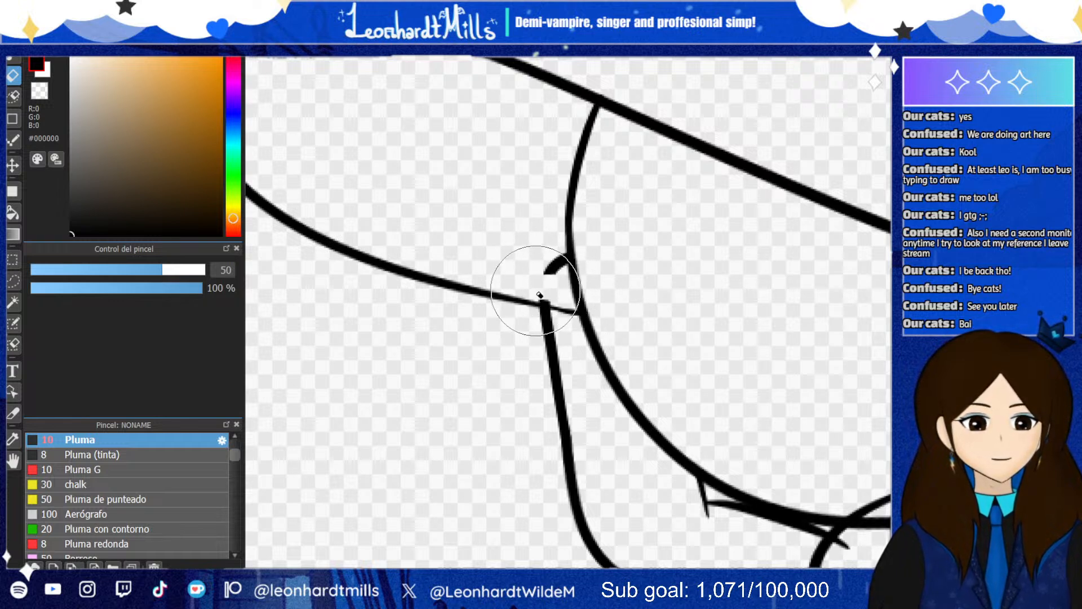
pyautogui.moveTo(541, 273); pyautogui.dragTo(565, 257)
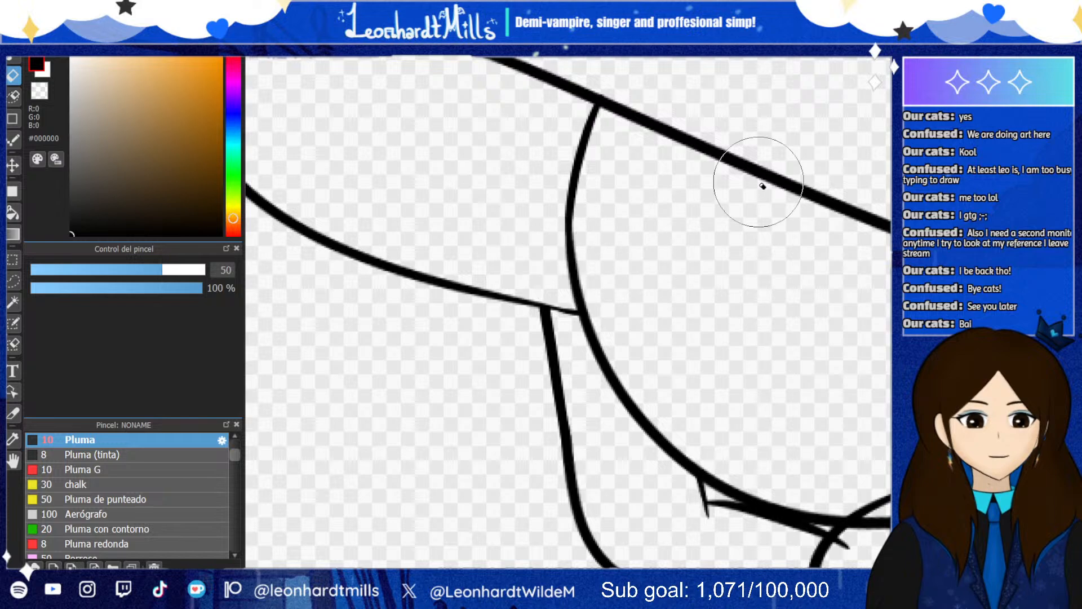
pyautogui.hotkey('ctrl', '0')
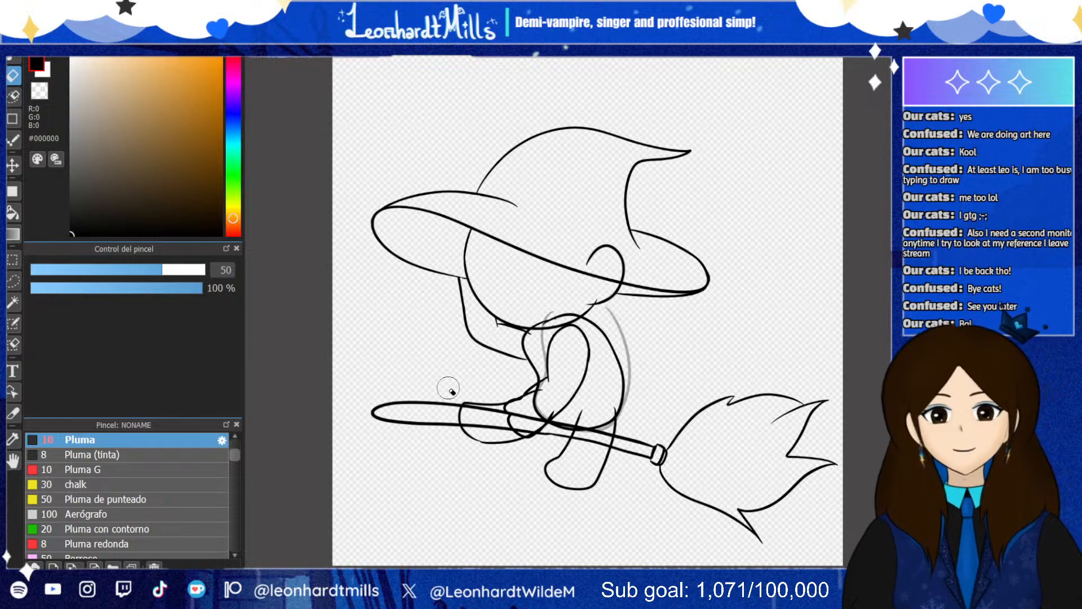
# Redraw the raised arm's inner line from inside the face down to the chin and along it to the shoulder, and erase the old line below the chin
pyautogui.scroll(1, 443, 386)
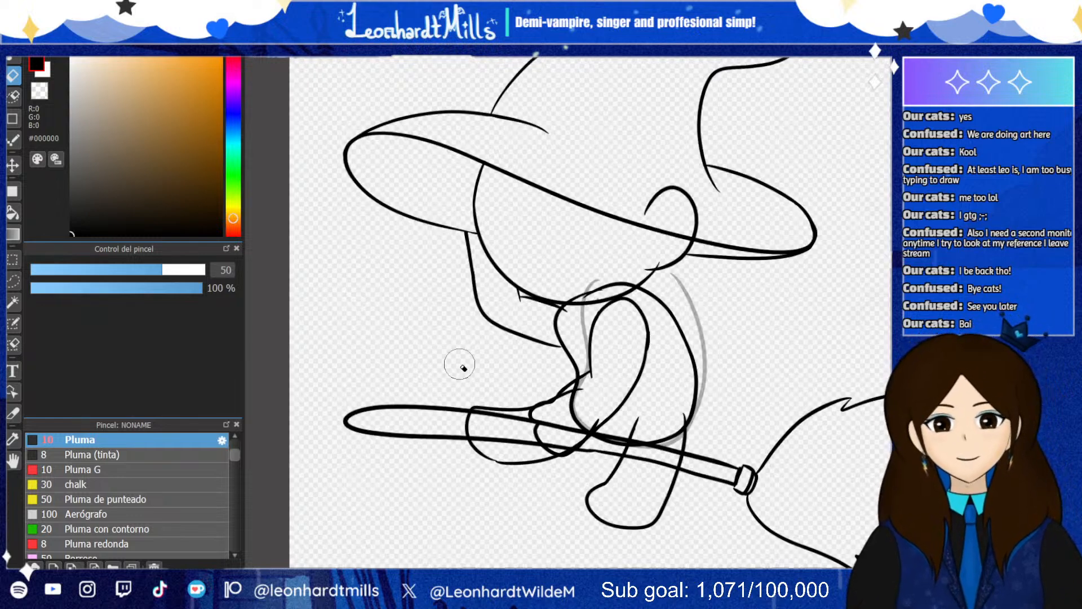
pyautogui.scroll(1, 458, 362)
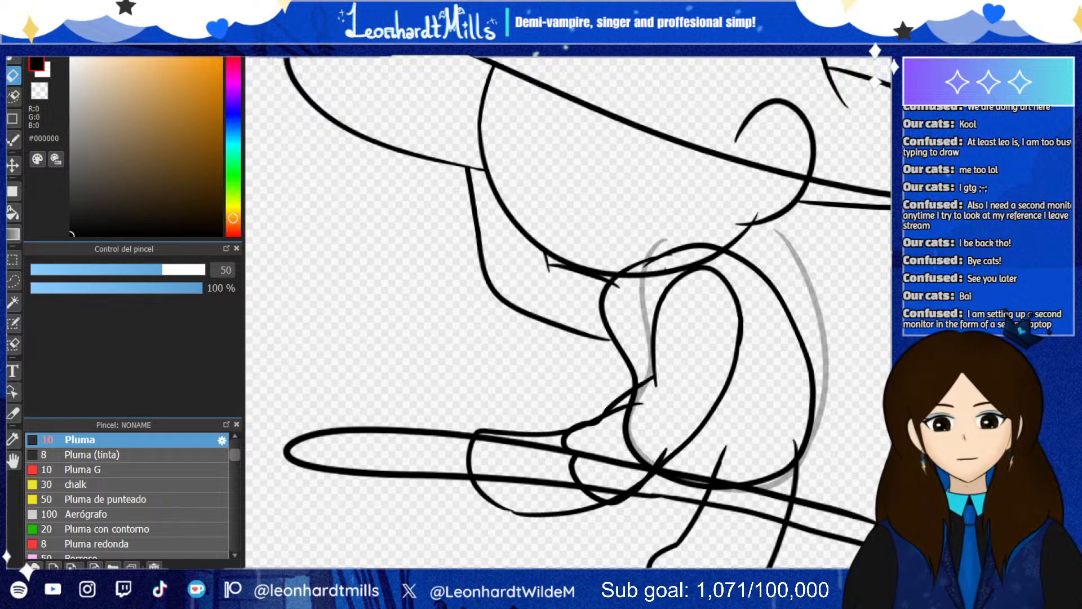
pyautogui.moveTo(546, 277); pyautogui.dragTo(536, 228)
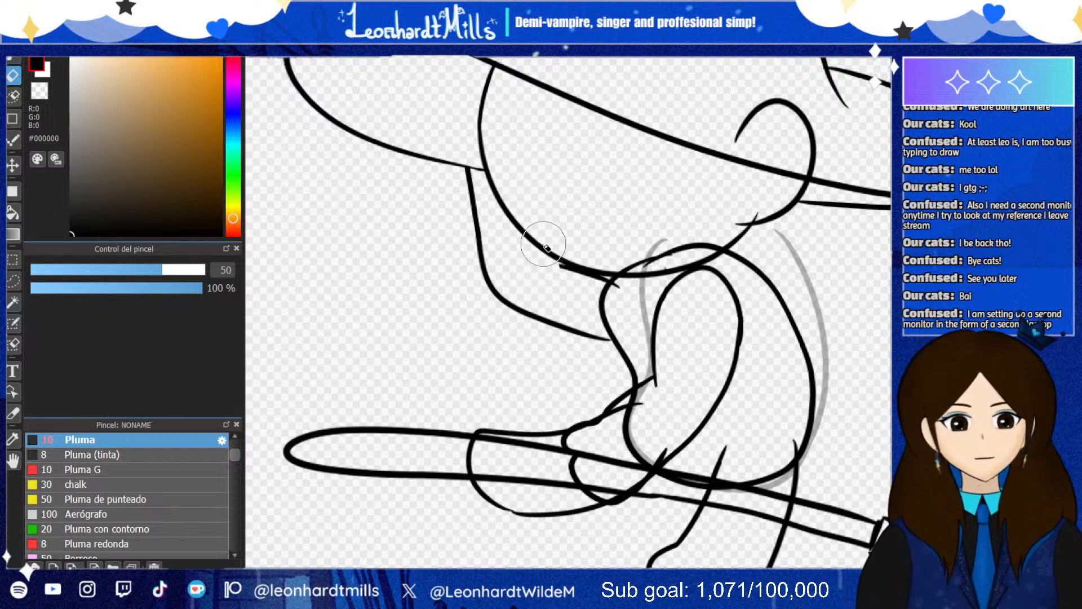
pyautogui.click(15, 74)
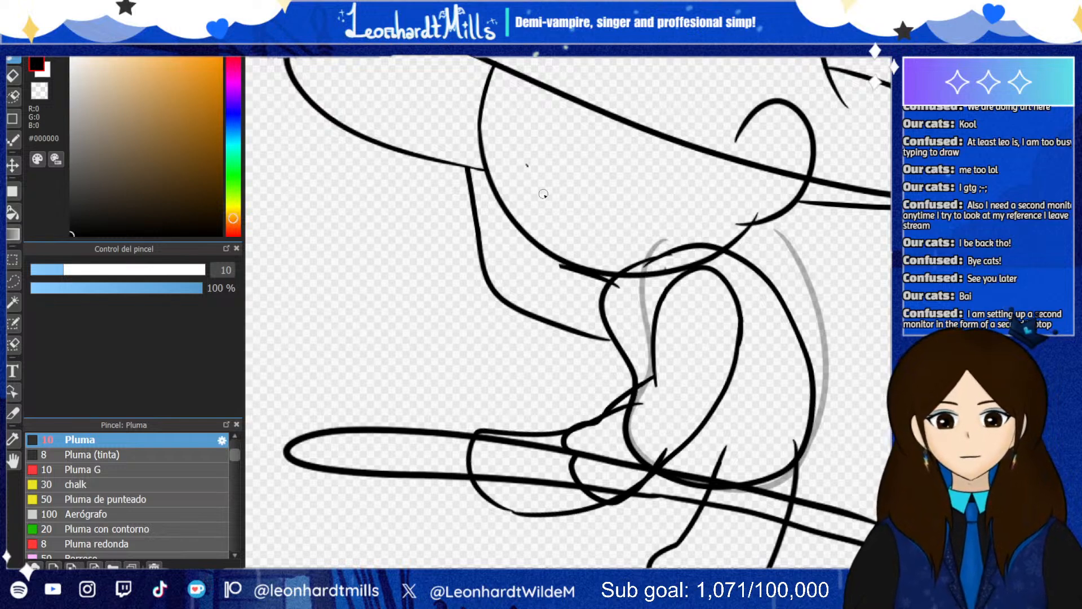
pyautogui.moveTo(526, 166); pyautogui.dragTo(559, 270)
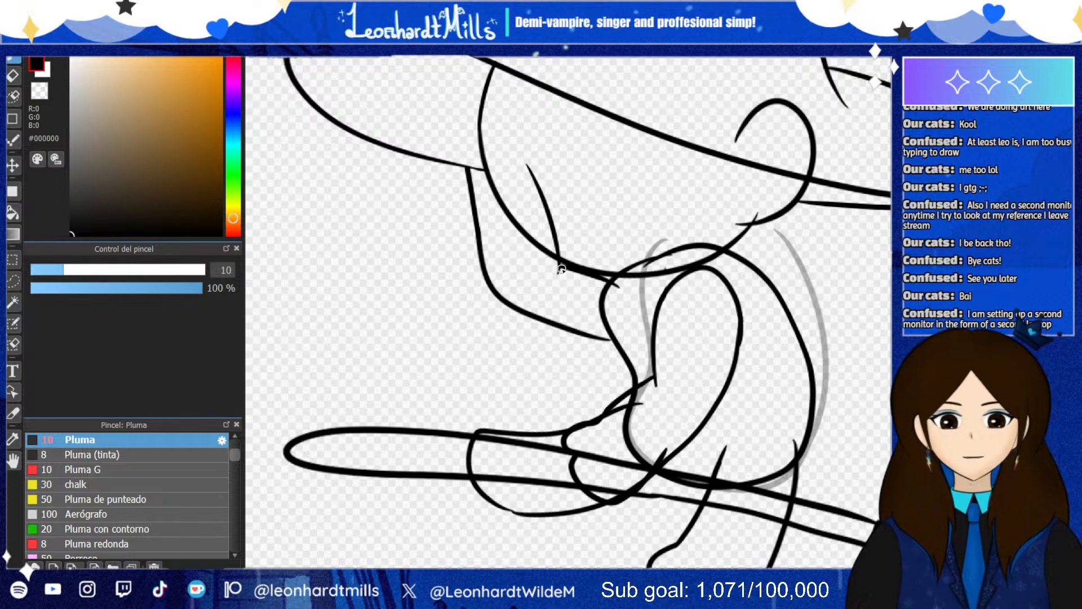
pyautogui.moveTo(569, 262); pyautogui.dragTo(646, 286)
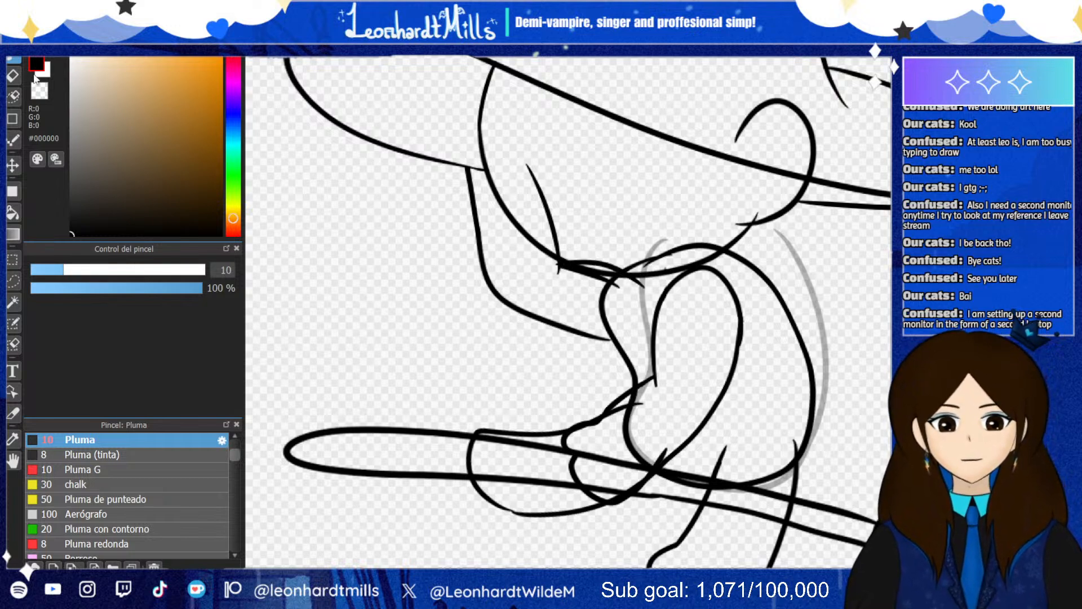
pyautogui.click(12, 75)
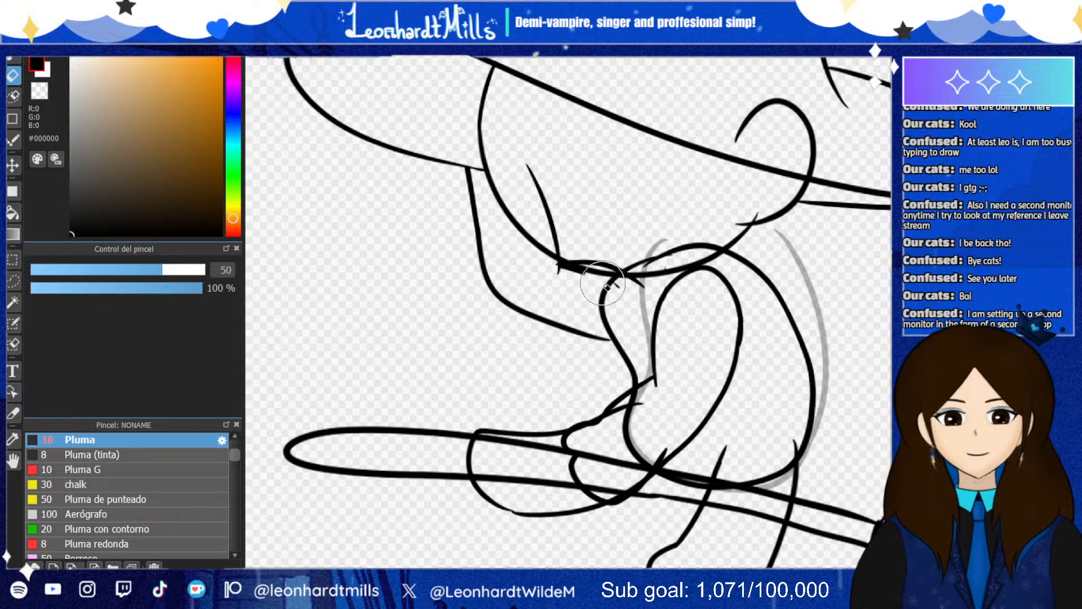
pyautogui.moveTo(603, 283)
pyautogui.mouseDown()
pyautogui.moveTo(567, 269)
pyautogui.moveTo(577, 261)
pyautogui.moveTo(565, 254)
pyautogui.moveTo(629, 269)
pyautogui.moveTo(617, 297)
pyautogui.moveTo(623, 276)
pyautogui.mouseUp()
# Try to erase the redrawn inner arm strokes inside the face and along the chin, and undo the erasing
pyautogui.moveTo(539, 303)
pyautogui.mouseDown()
pyautogui.moveTo(563, 274)
pyautogui.moveTo(568, 243)
pyautogui.moveTo(566, 270)
pyautogui.moveTo(542, 212)
pyautogui.moveTo(550, 266)
pyautogui.mouseUp()
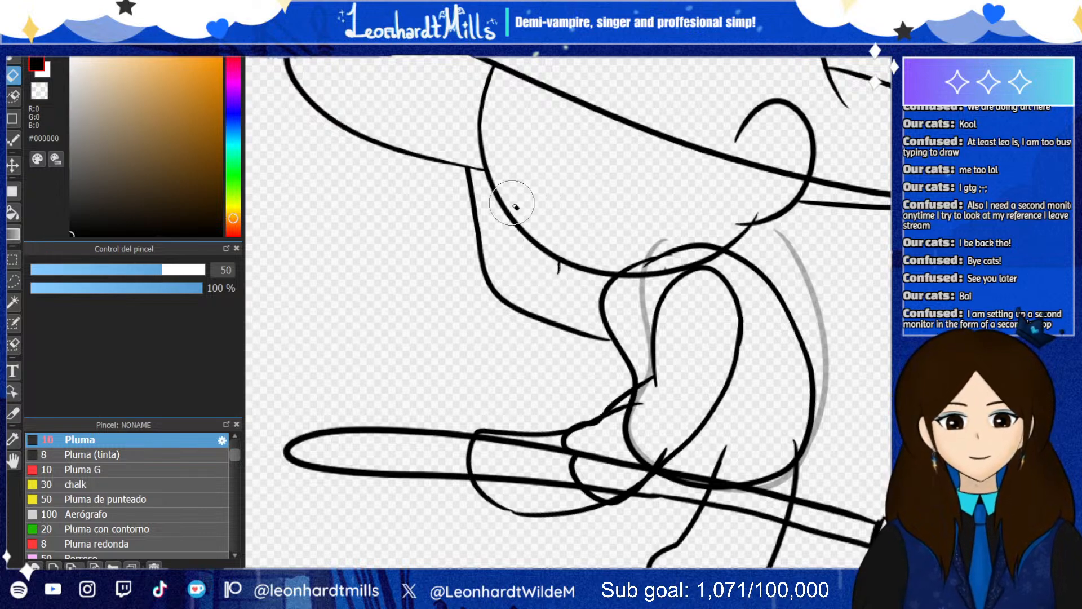
pyautogui.scroll(-5, 515, 207)
pyautogui.scroll(3, 516, 197)
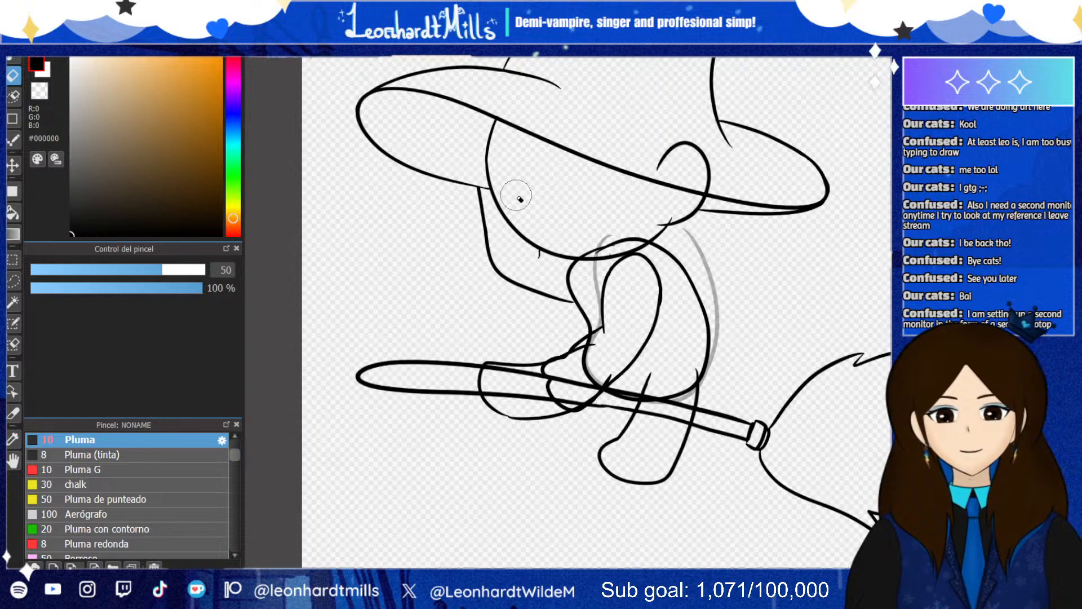
pyautogui.scroll(2, 496, 197)
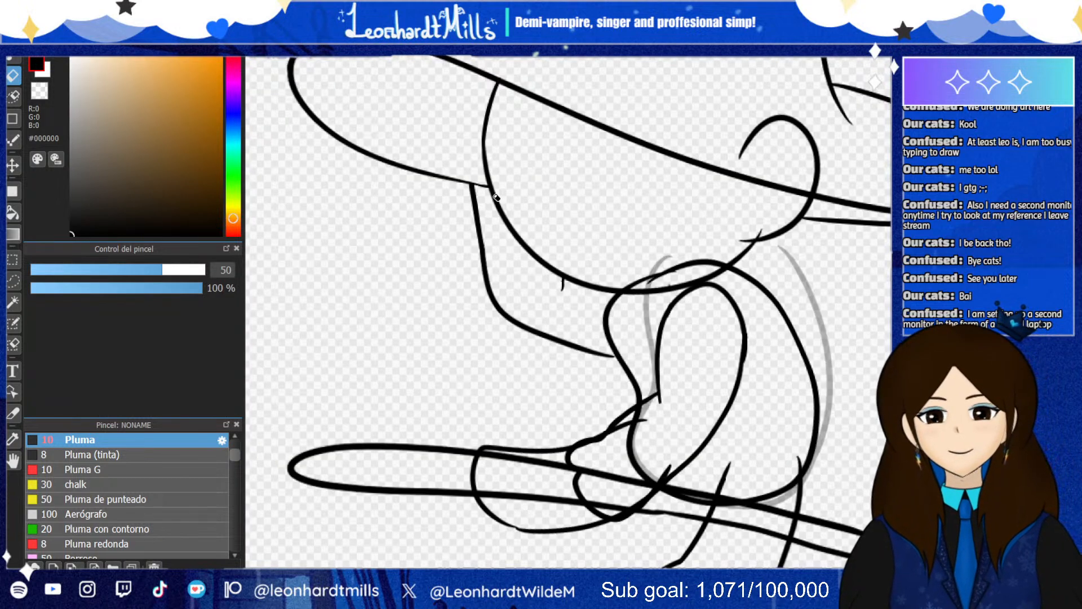
pyautogui.hotkey('ctrl', 'z')
pyautogui.hotkey('ctrl', 'z')
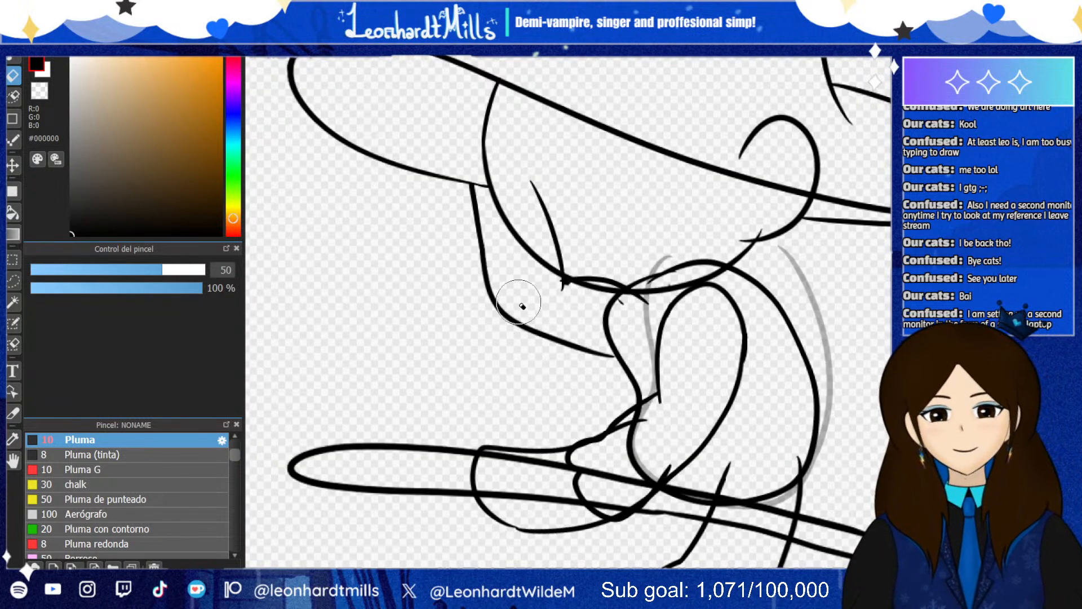
# Undo the last strokes on the line inside the lower face and erase the upper end of the hair curve below the hat brim
pyautogui.hotkey('ctrl', 'z')
pyautogui.hotkey('ctrl', 'z')
pyautogui.hotkey('ctrl', 'z')
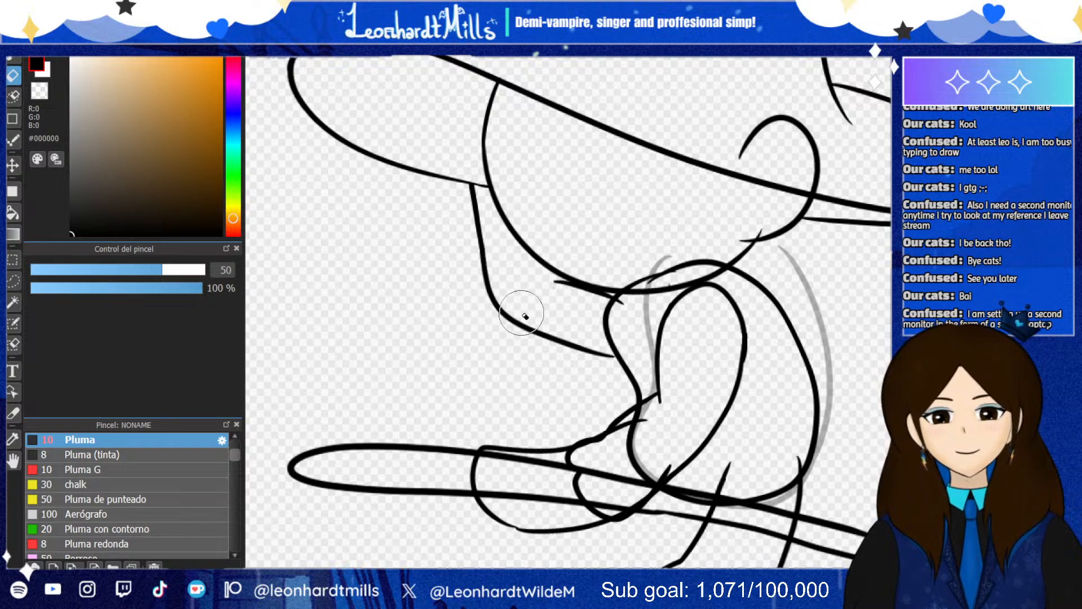
pyautogui.scroll(-5, 470, 286)
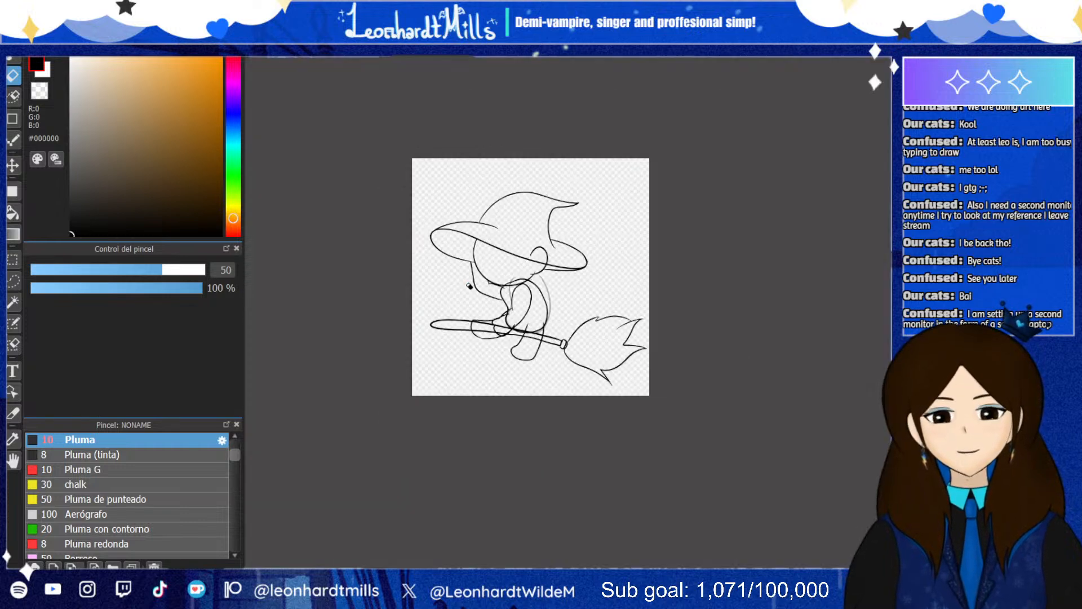
pyautogui.scroll(5, 460, 282)
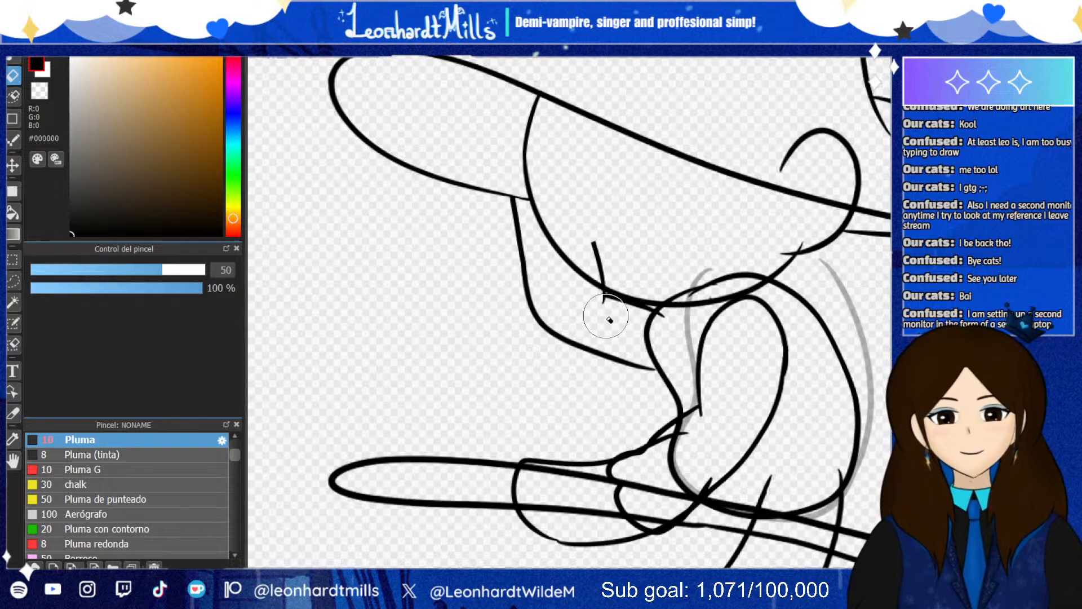
pyautogui.scroll(-5, 615, 179)
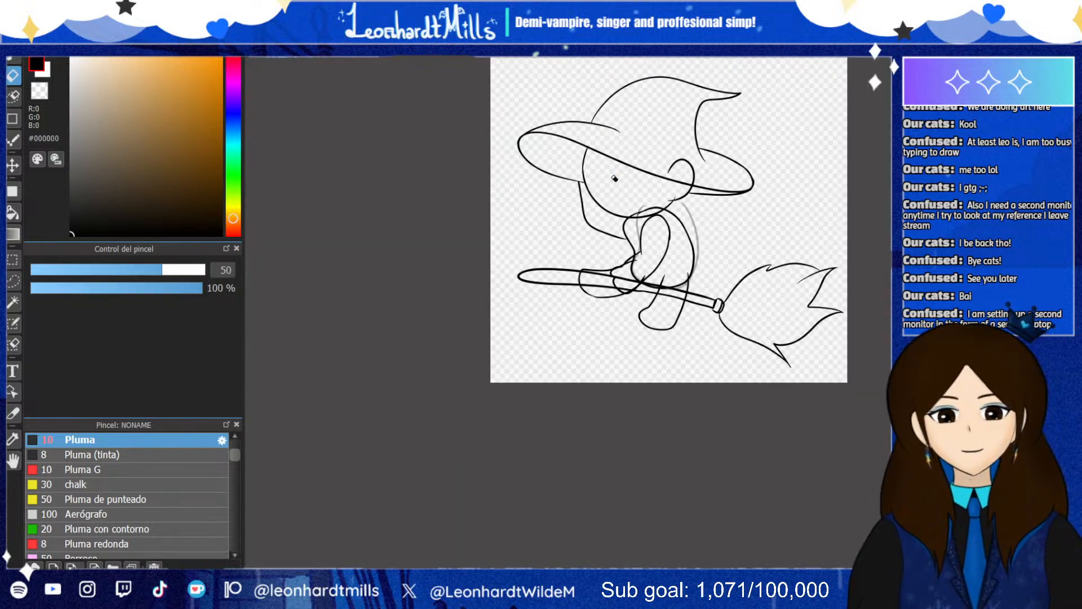
pyautogui.scroll(3, 615, 178)
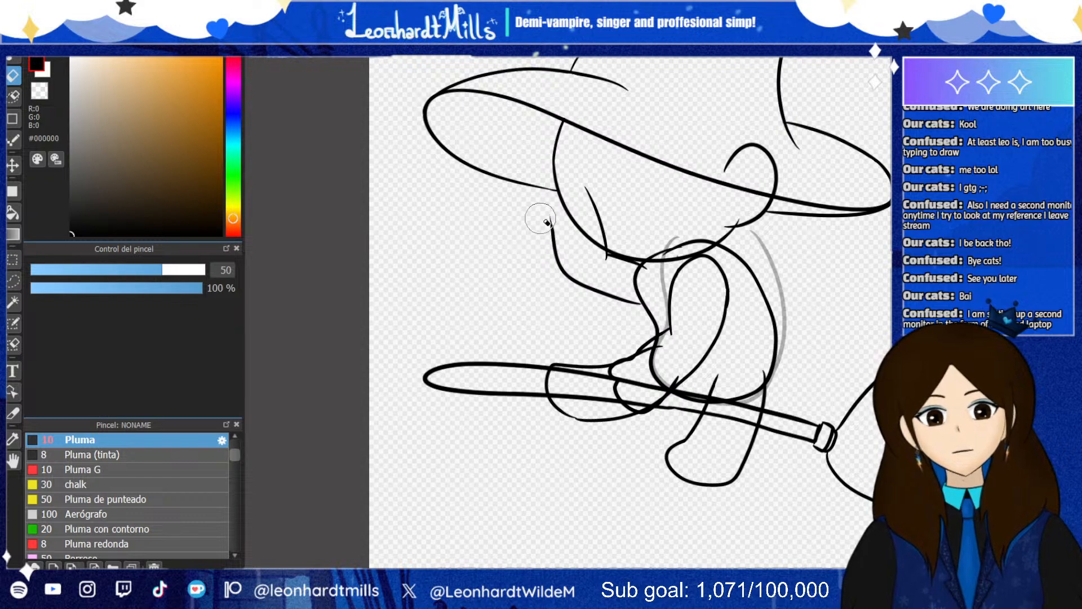
# Redraw the upper part of the hair curve with the size 10 Pluma brush, joining it to the face outline at the hat brim
pyautogui.press('b')
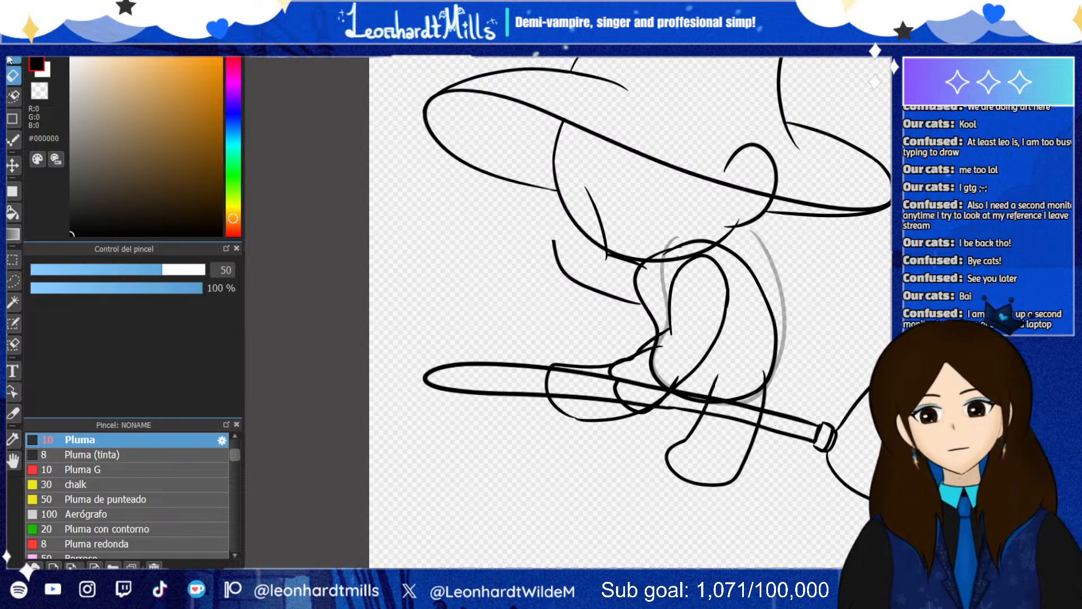
pyautogui.moveTo(546, 234); pyautogui.dragTo(555, 181)
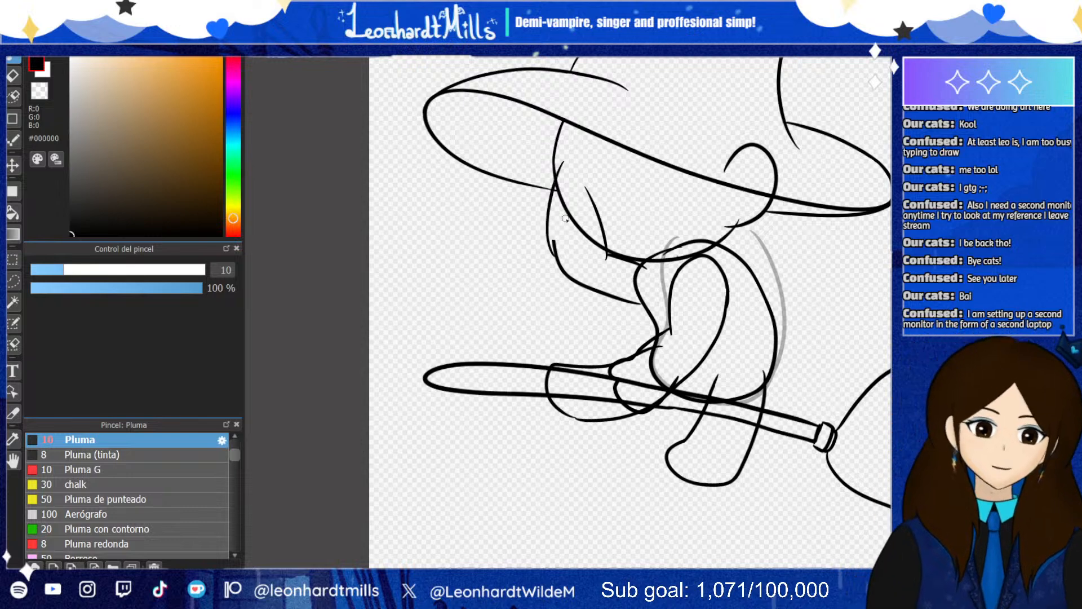
pyautogui.hotkey('ctrl', 'z')
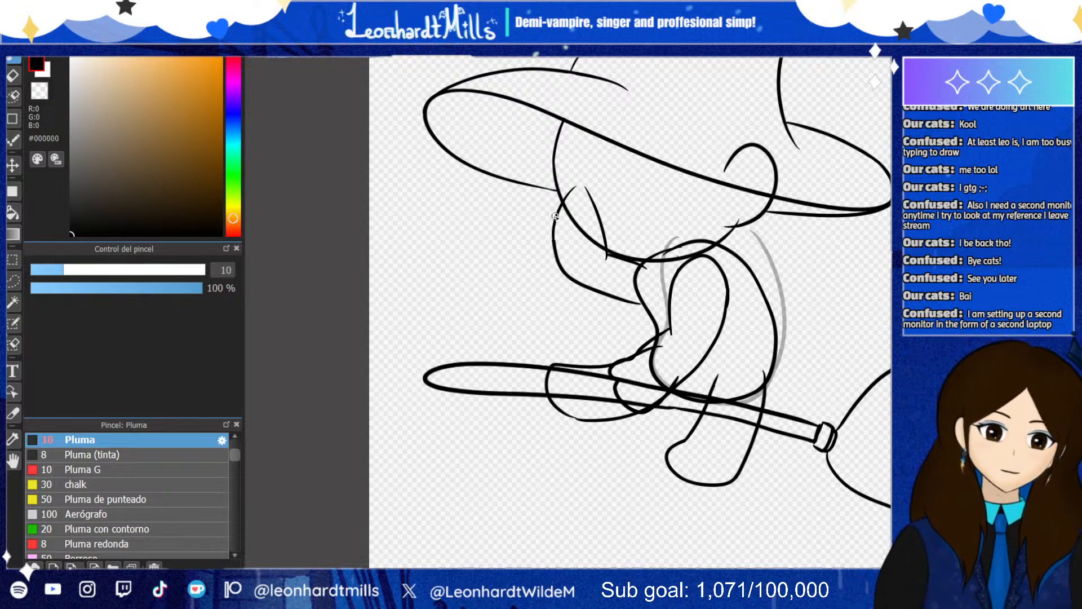
pyautogui.hotkey('ctrl', 'z')
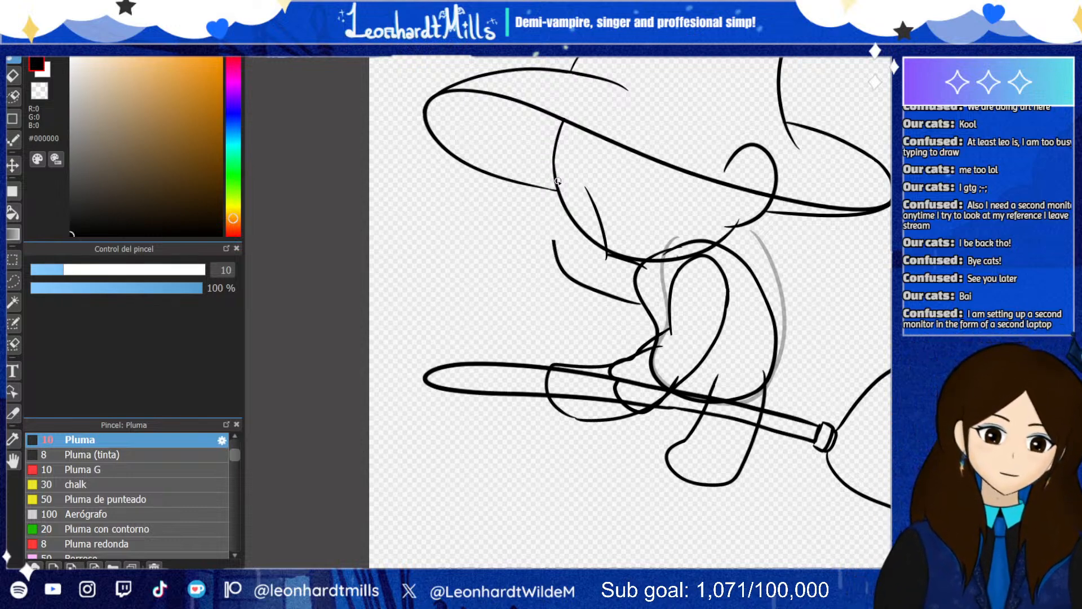
pyautogui.moveTo(554, 235); pyautogui.dragTo(561, 172)
pyautogui.hotkey('ctrl', 'z')
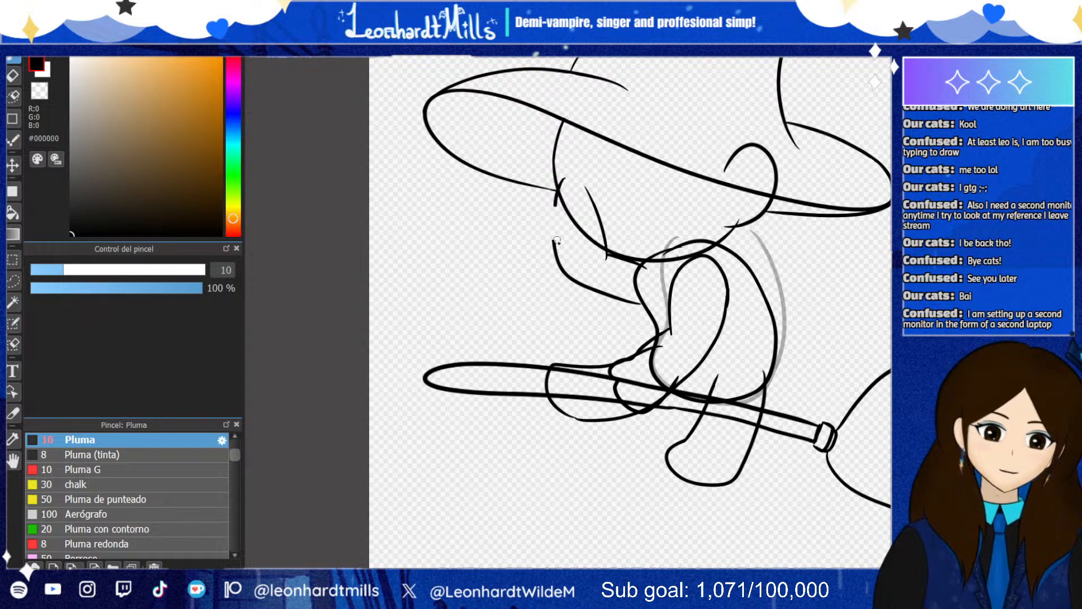
pyautogui.hotkey('ctrl', 'z')
pyautogui.hotkey('ctrl', 'z')
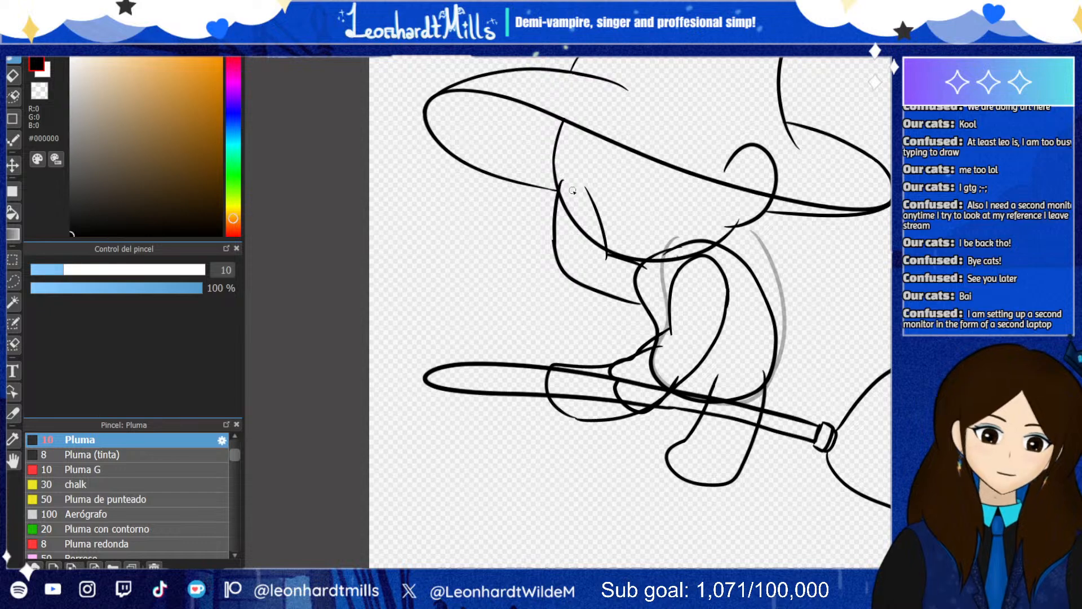
# Erase the slanted line inside the face and its stray ends along the jaw with a size 20 eraser
pyautogui.scroll(2, 645, 181)
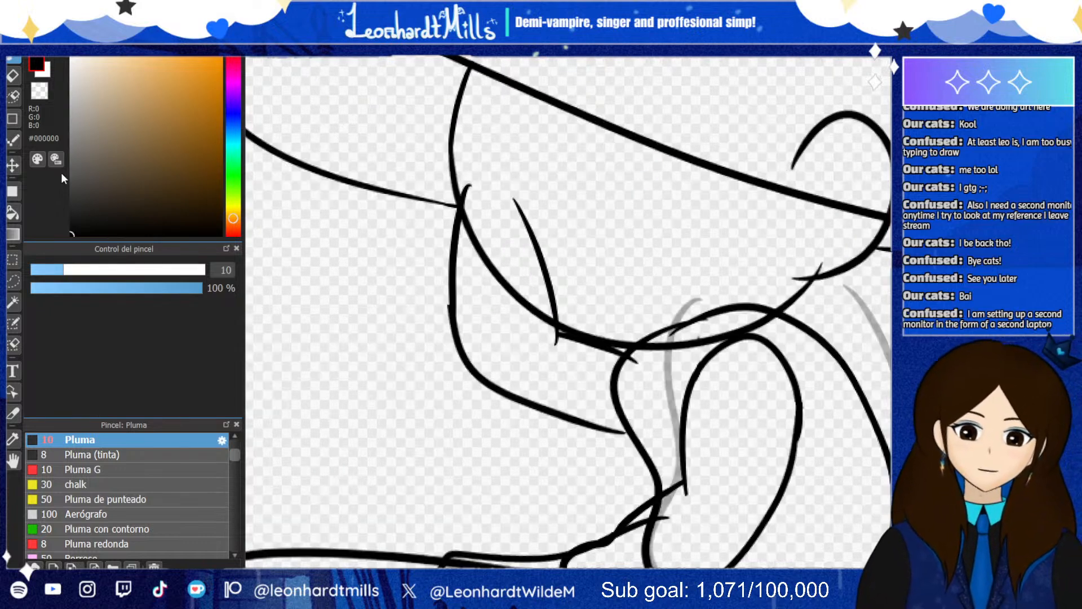
pyautogui.press('e')
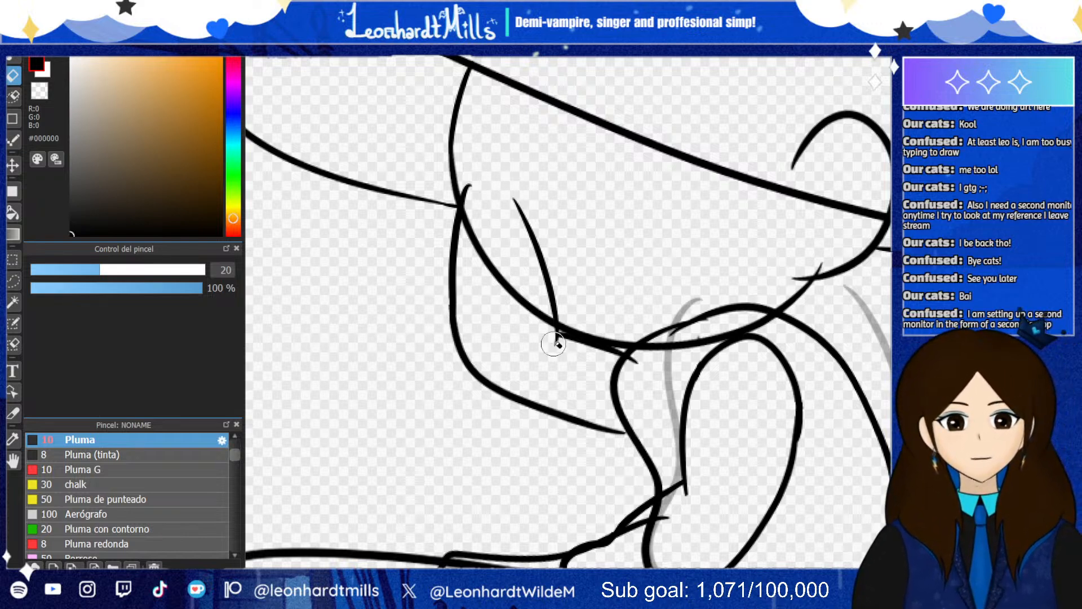
pyautogui.moveTo(512, 205)
pyautogui.mouseDown()
pyautogui.moveTo(564, 362)
pyautogui.moveTo(547, 265)
pyautogui.moveTo(569, 349)
pyautogui.moveTo(571, 329)
pyautogui.moveTo(626, 349)
pyautogui.moveTo(601, 341)
pyautogui.mouseUp()
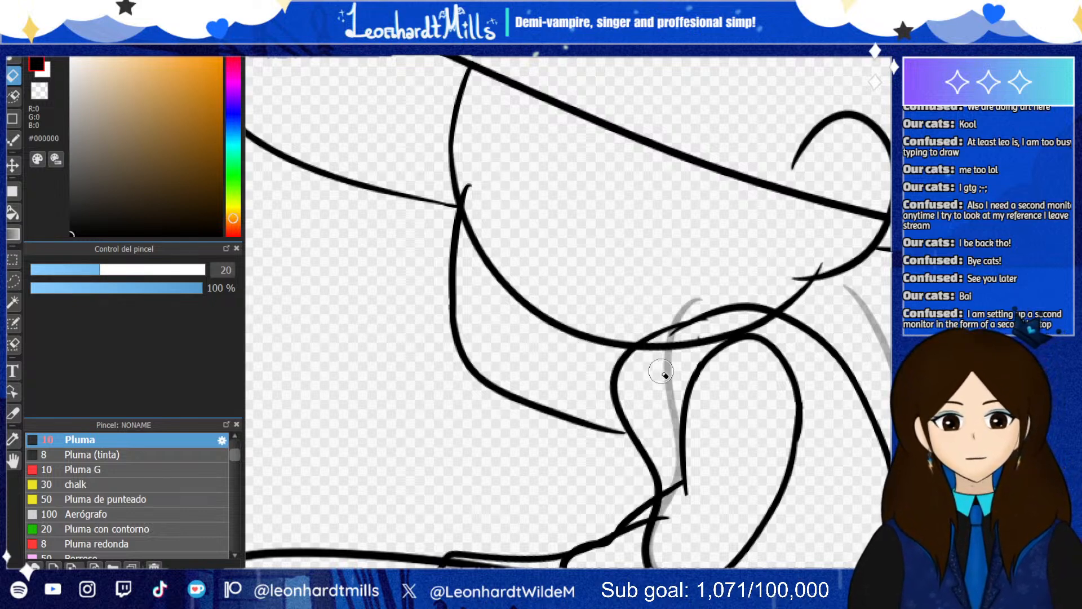
# Try a short curved line inside the face down to the jaw with the size 10 brush, erasing it again at size 20
pyautogui.click(13, 74)
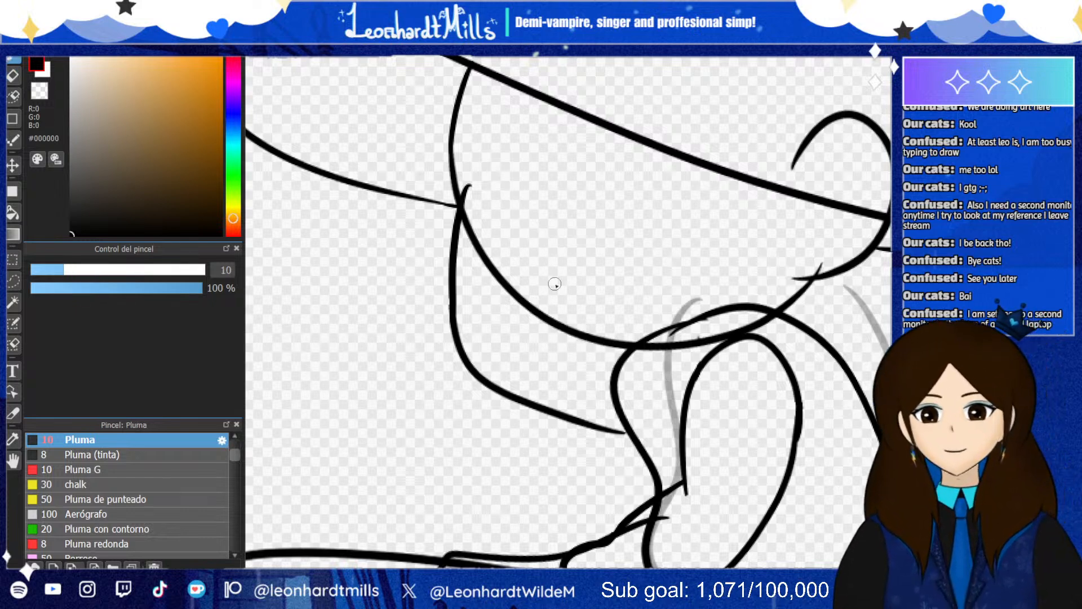
pyautogui.moveTo(531, 229); pyautogui.dragTo(566, 322)
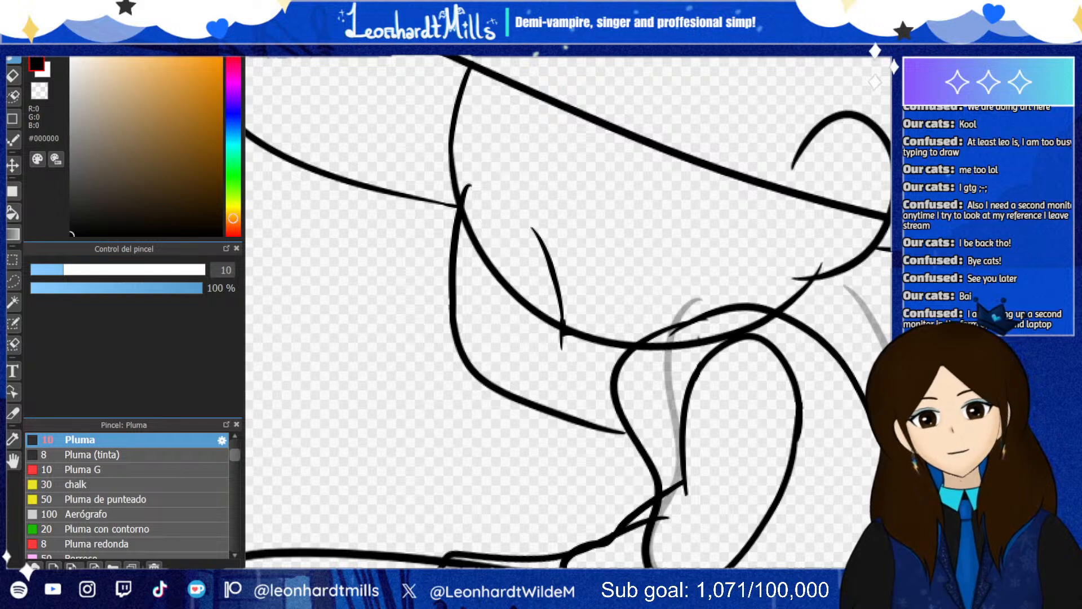
pyautogui.press('e')
pyautogui.moveTo(564, 323); pyautogui.dragTo(534, 206)
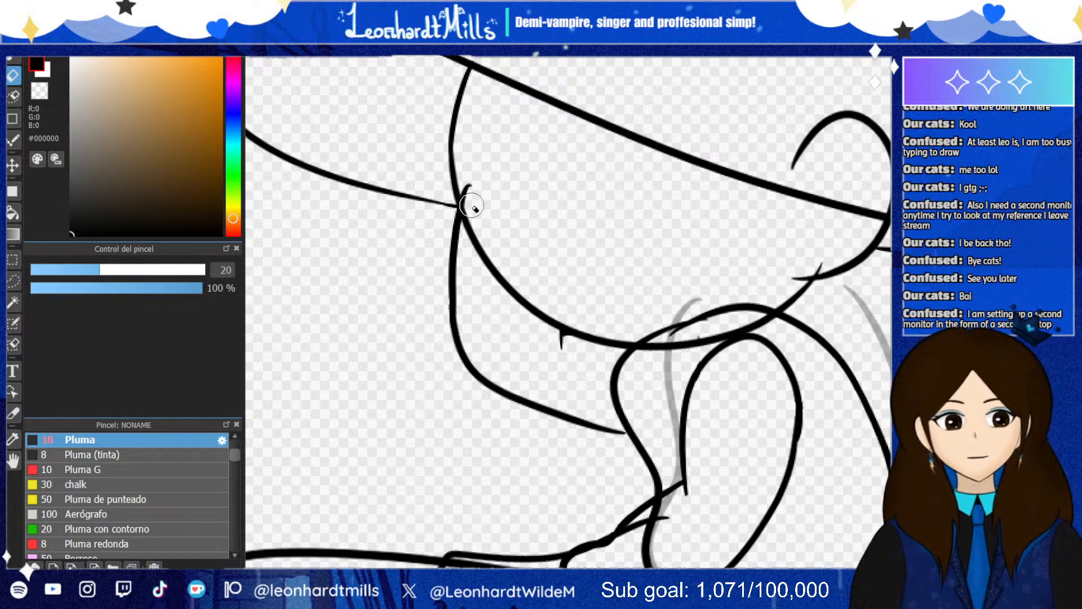
# Erase the overshooting tip where the hair curve meets the face and the leftover stub below the jaw
pyautogui.moveTo(472, 205); pyautogui.dragTo(467, 188)
pyautogui.scroll(-3, 487, 182)
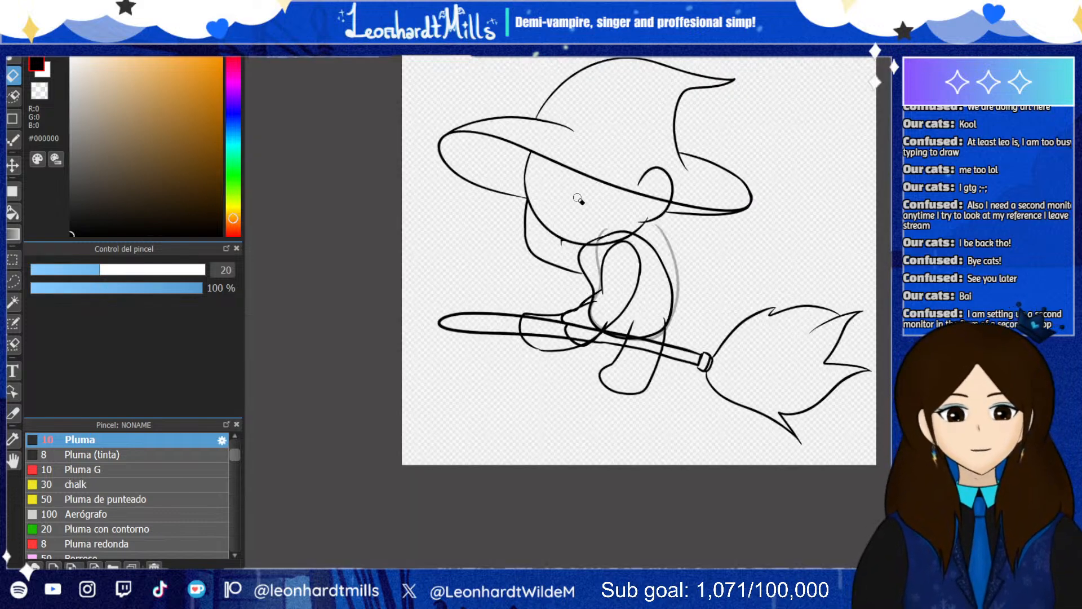
pyautogui.scroll(3, 481, 242)
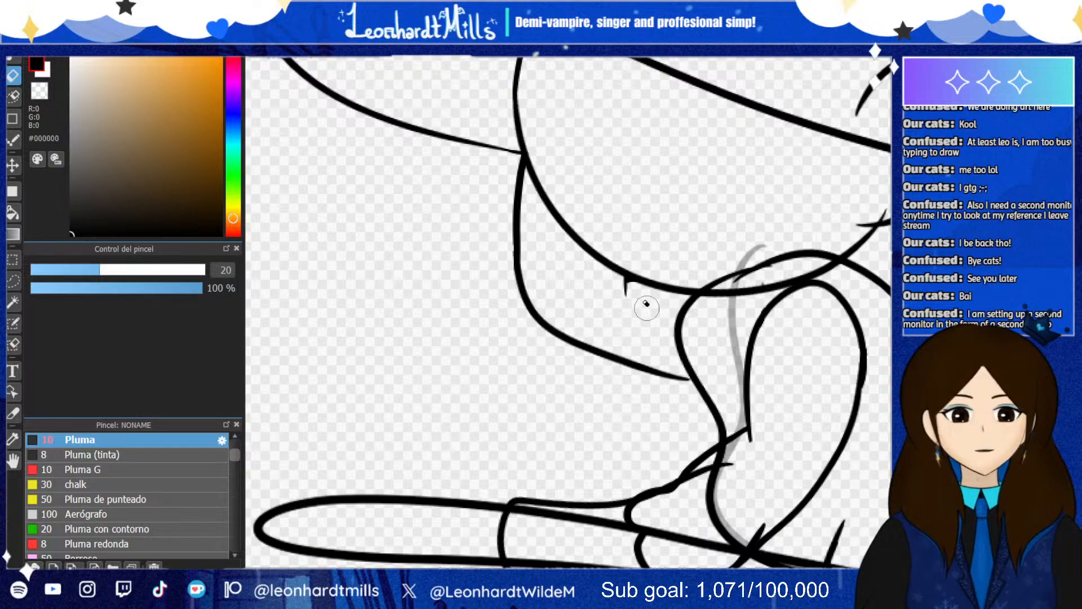
pyautogui.moveTo(617, 255); pyautogui.dragTo(622, 278)
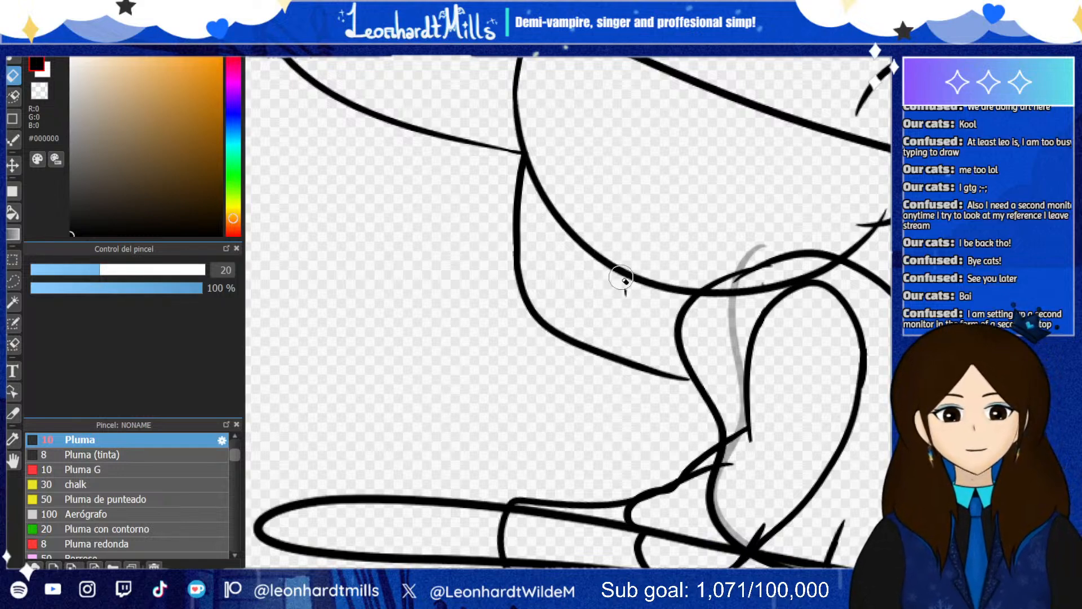
pyautogui.scroll(-1, 599, 194)
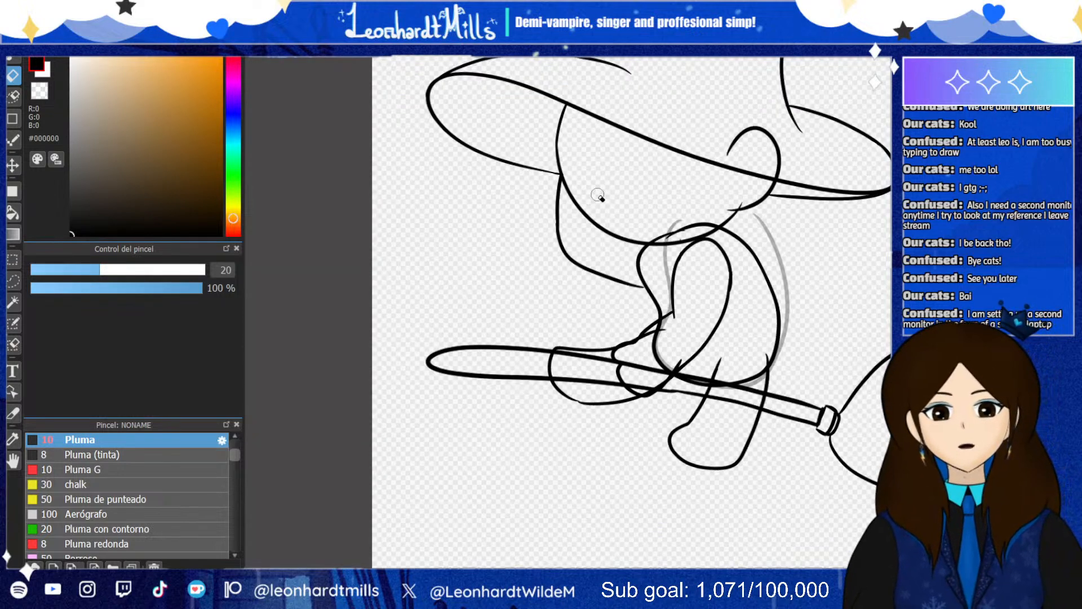
# Draw a short stroke along the jaw from the neck toward the cheek with the size 10 Pluma brush
pyautogui.scroll(2, 598, 195)
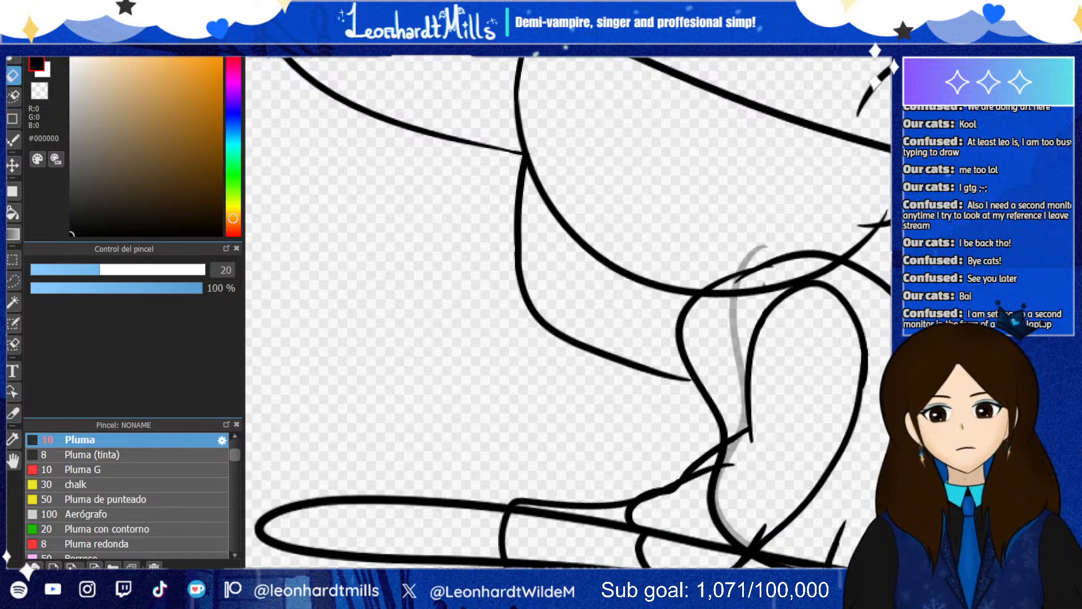
pyautogui.click(11, 59)
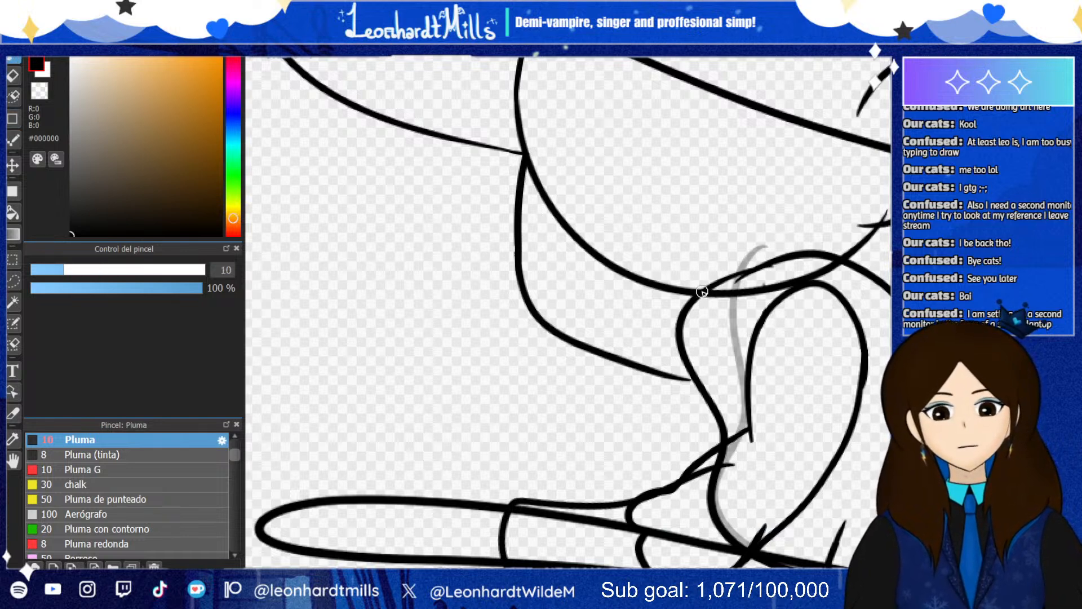
pyautogui.moveTo(699, 290)
pyautogui.mouseDown()
pyautogui.moveTo(600, 268)
pyautogui.moveTo(567, 200)
pyautogui.moveTo(597, 259)
pyautogui.moveTo(665, 291)
pyautogui.mouseUp()
pyautogui.hotkey('ctrl', 'z')
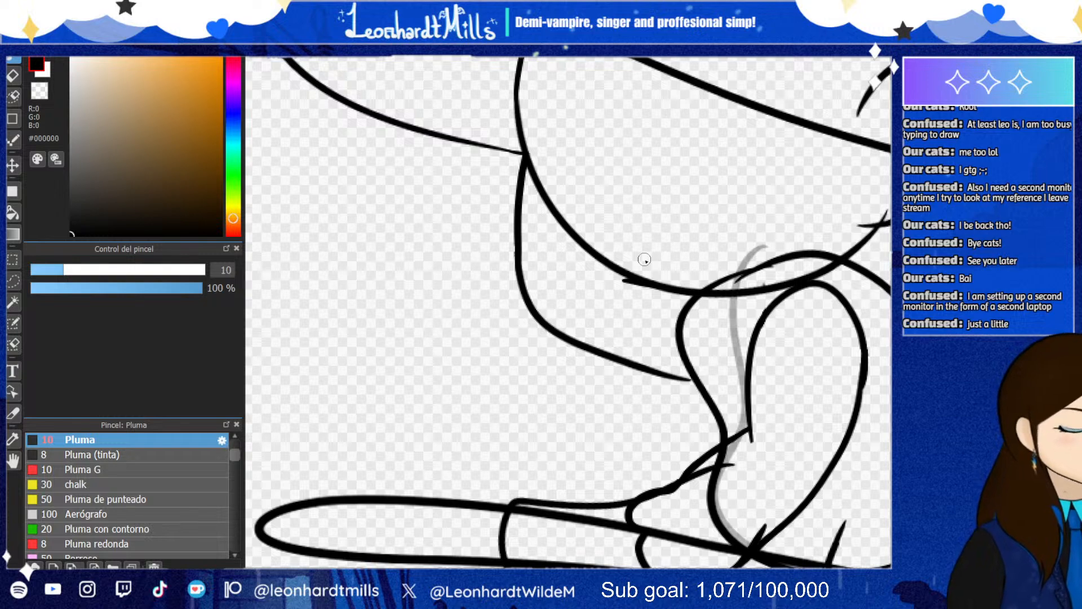
pyautogui.scroll(-2, 645, 248)
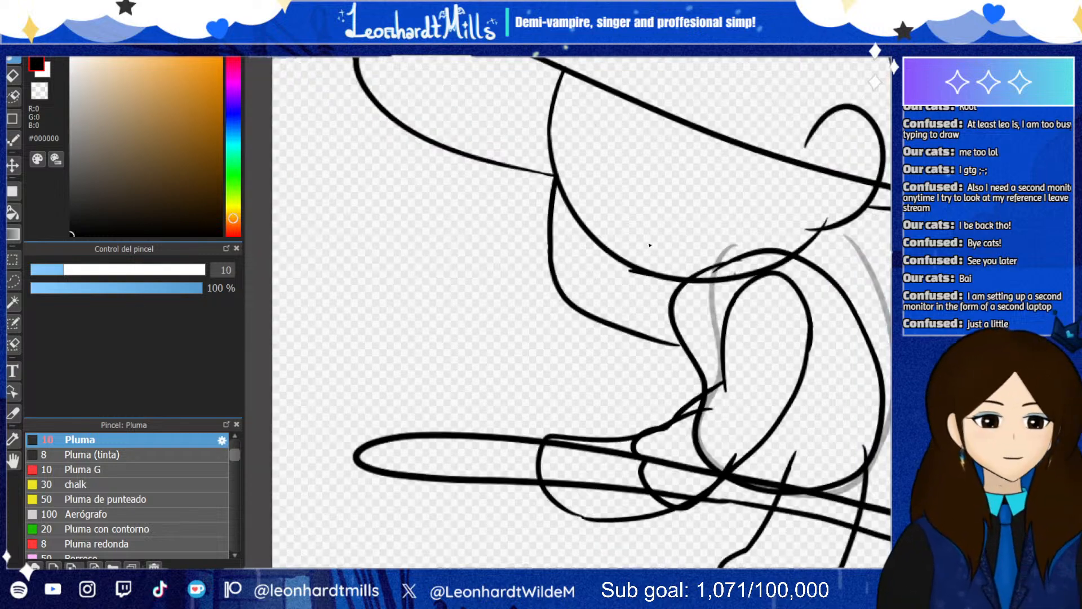
pyautogui.scroll(1, 670, 214)
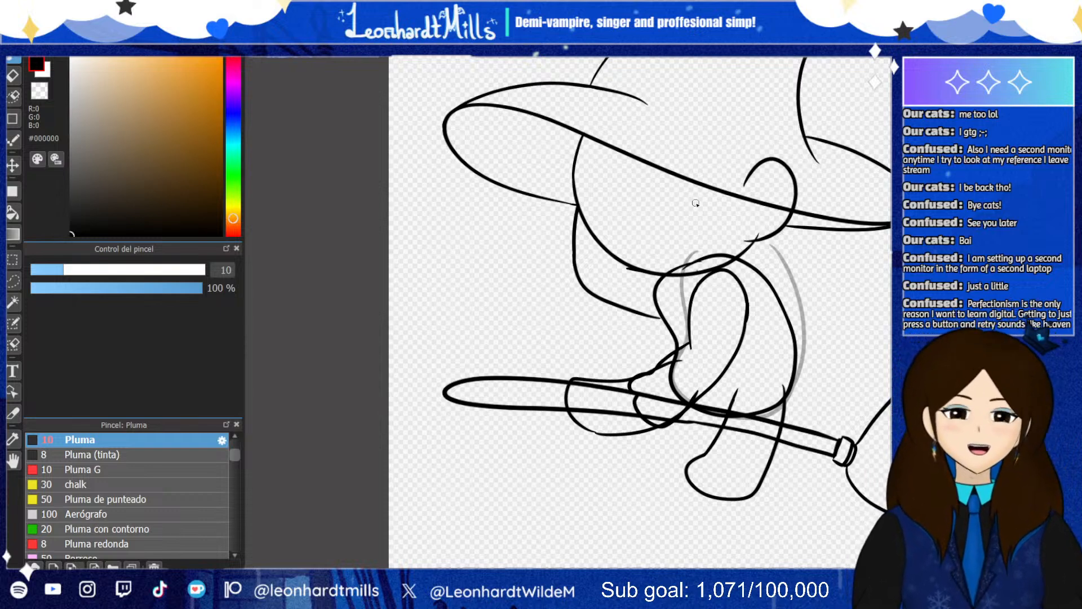
# Try repositioning and transforming the character's arm over the broom handle
pyautogui.click(13, 76)
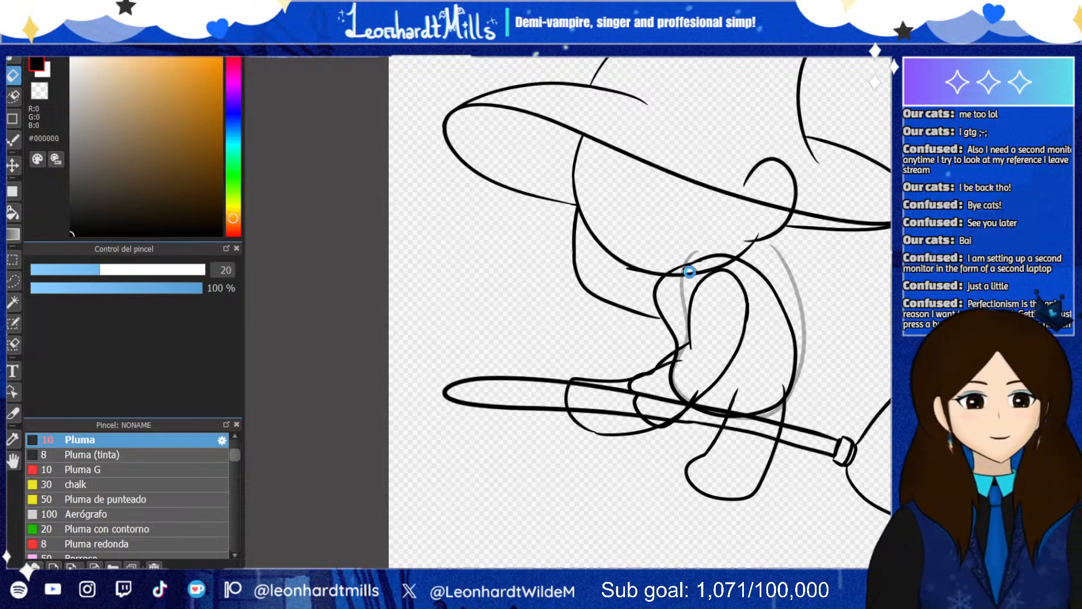
pyautogui.scroll(-3, 696, 274)
pyautogui.scroll(2, 695, 275)
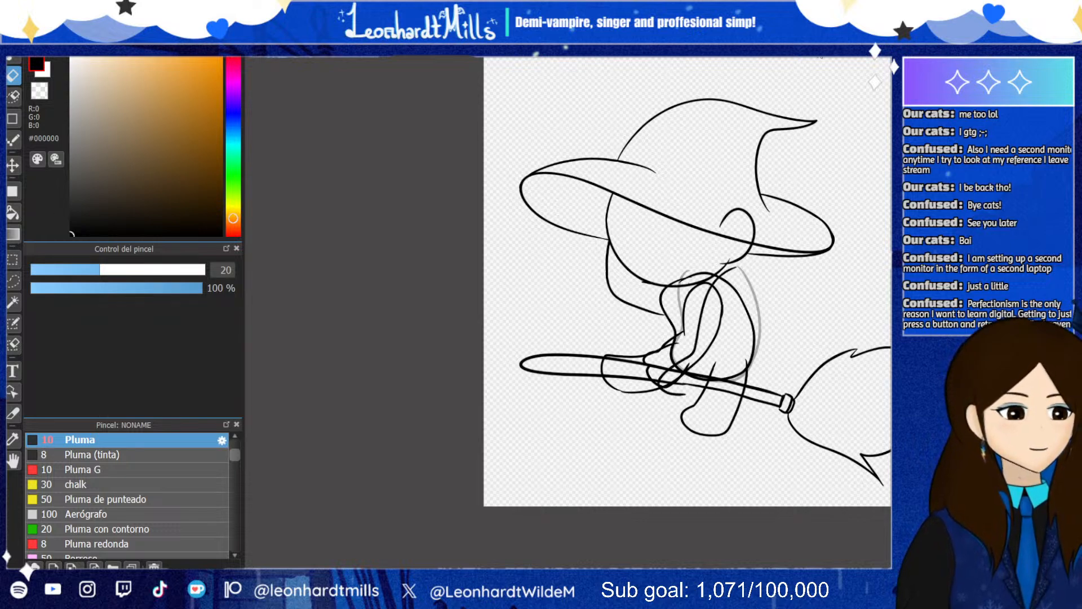
pyautogui.click(13, 167)
pyautogui.moveTo(717, 337); pyautogui.dragTo(689, 352)
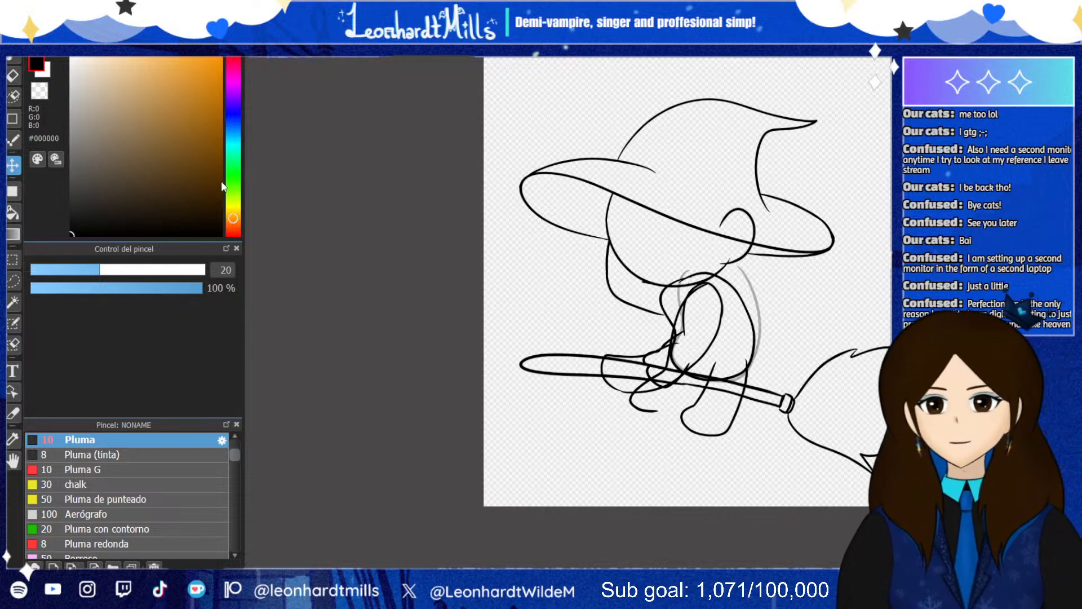
pyautogui.hotkey('ctrl', 't')
pyautogui.moveTo(669, 389); pyautogui.dragTo(669, 352)
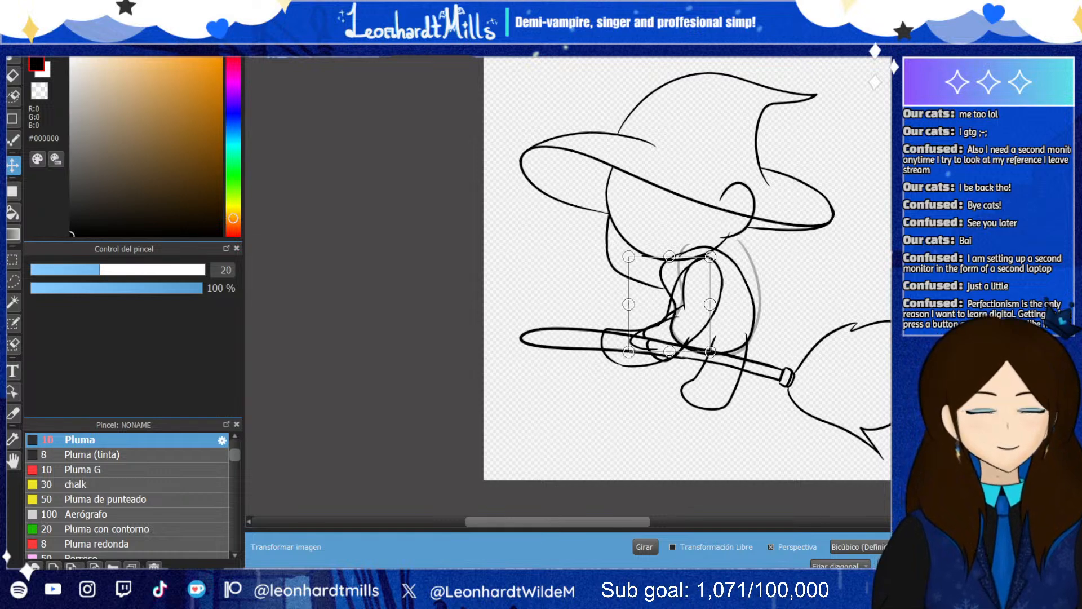
pyautogui.press('Return')
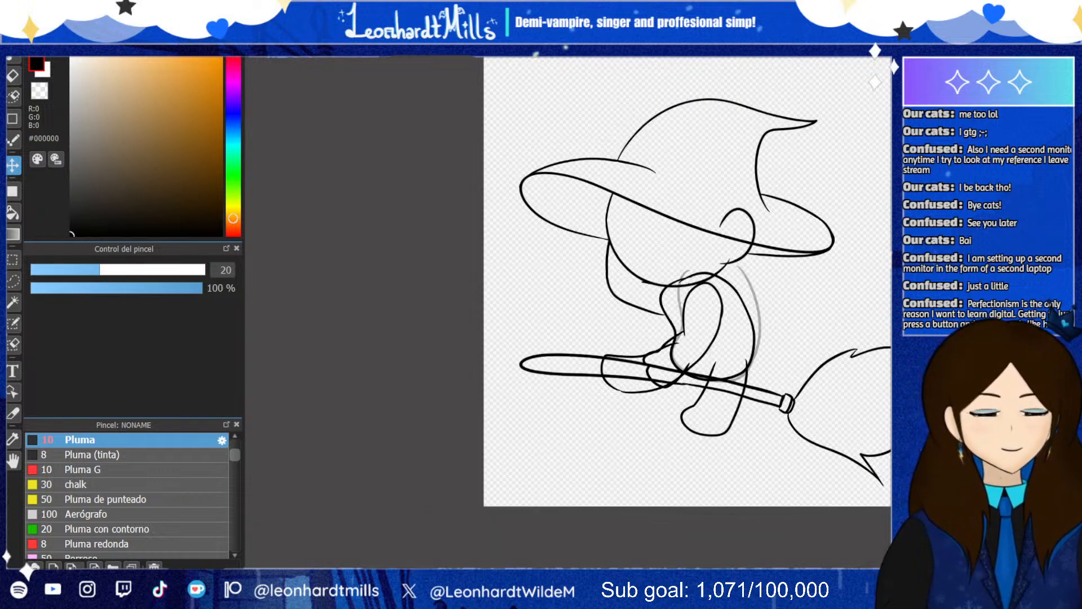
# Draw a slanted line from the hat brim across the upper face to its front edge with the size 10 Pluma brush
pyautogui.scroll(-3, 854, 332)
pyautogui.scroll(2, 854, 332)
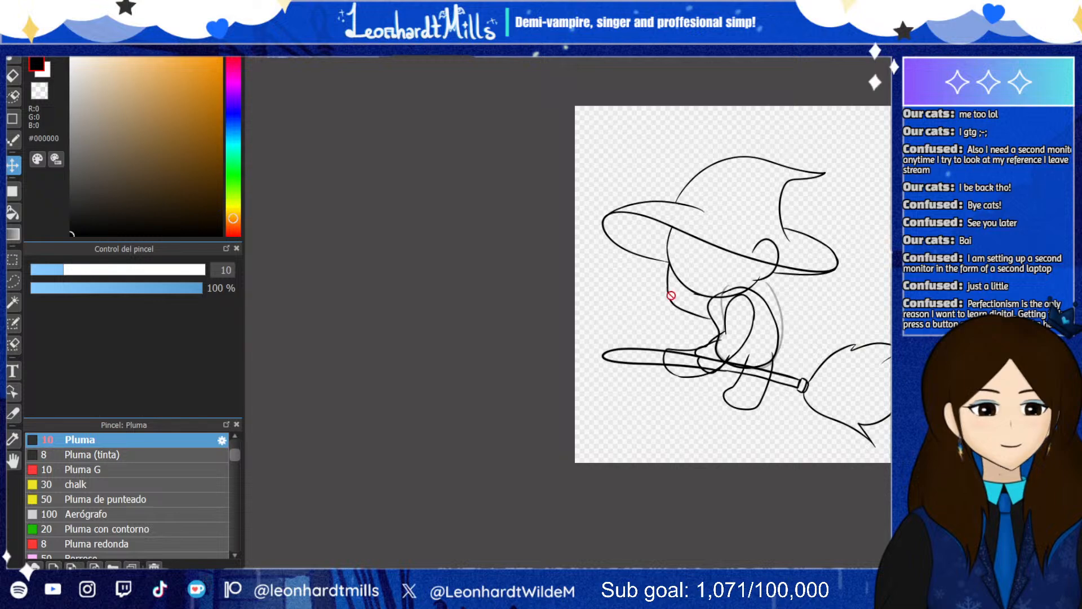
pyautogui.scroll(1, 641, 204)
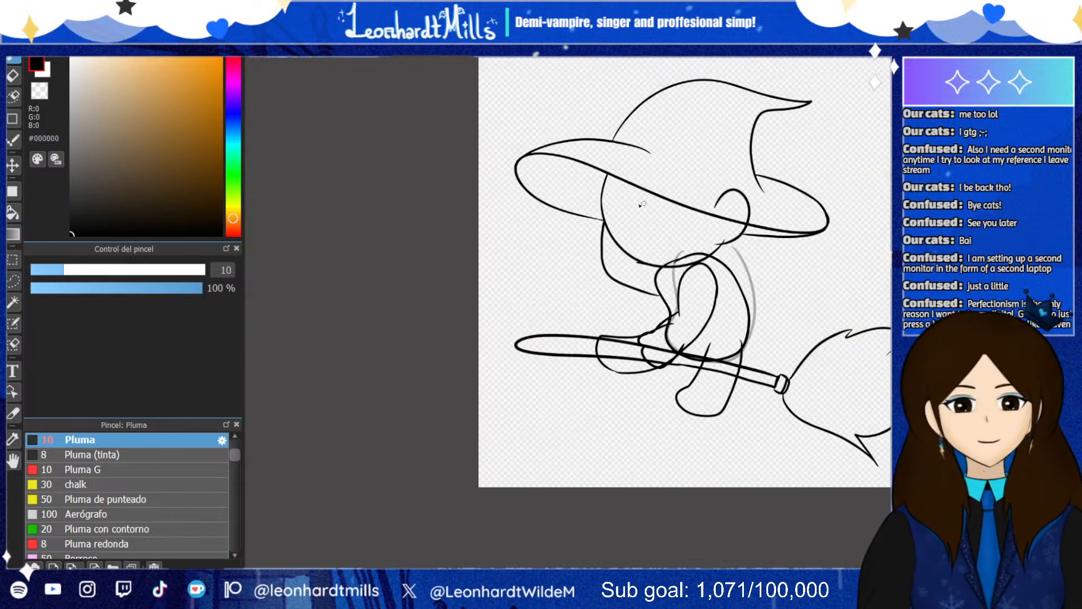
pyautogui.scroll(1, 641, 205)
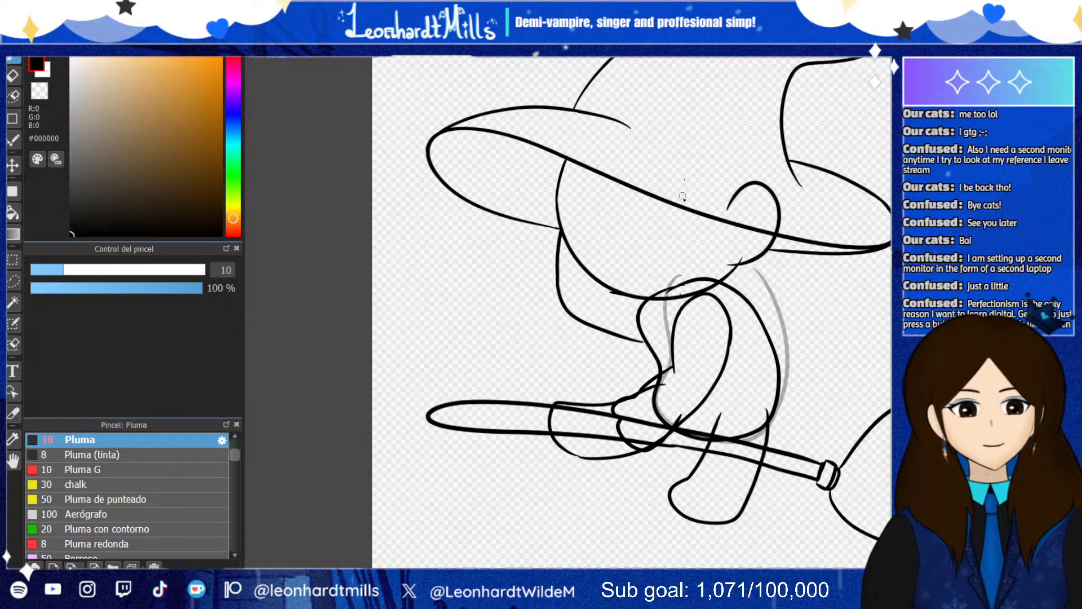
pyautogui.moveTo(624, 159); pyautogui.dragTo(560, 209)
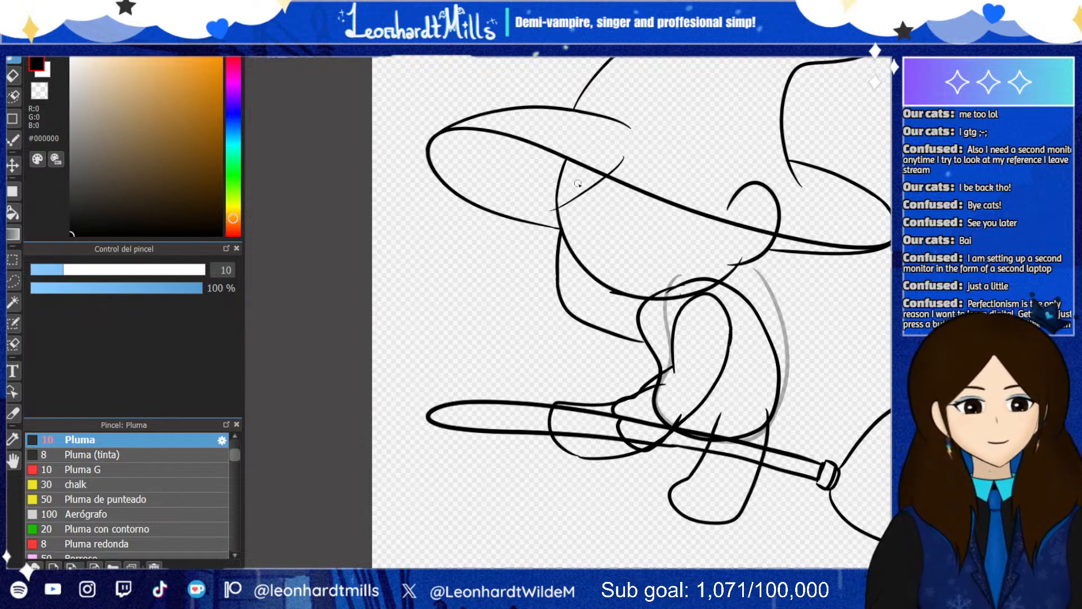
# Replace the slanted face line with a curved vertical centre guide, a horizontal eye line and a short mouth mark, using the size 10 Pluma brush
pyautogui.hotkey('ctrl', 'z')
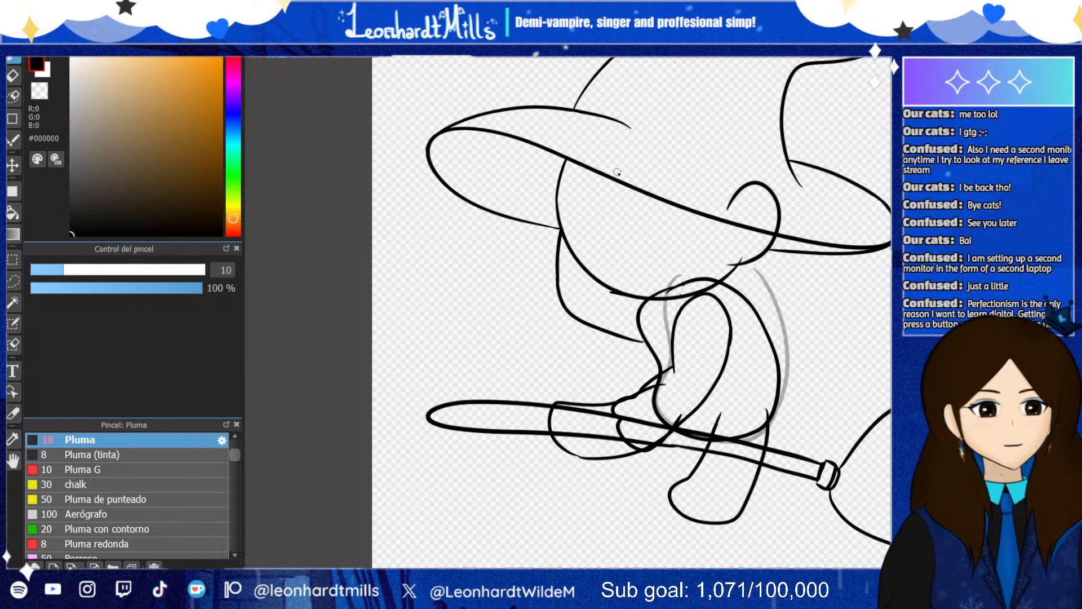
pyautogui.moveTo(596, 180); pyautogui.dragTo(650, 288)
pyautogui.hotkey('ctrl', 'z')
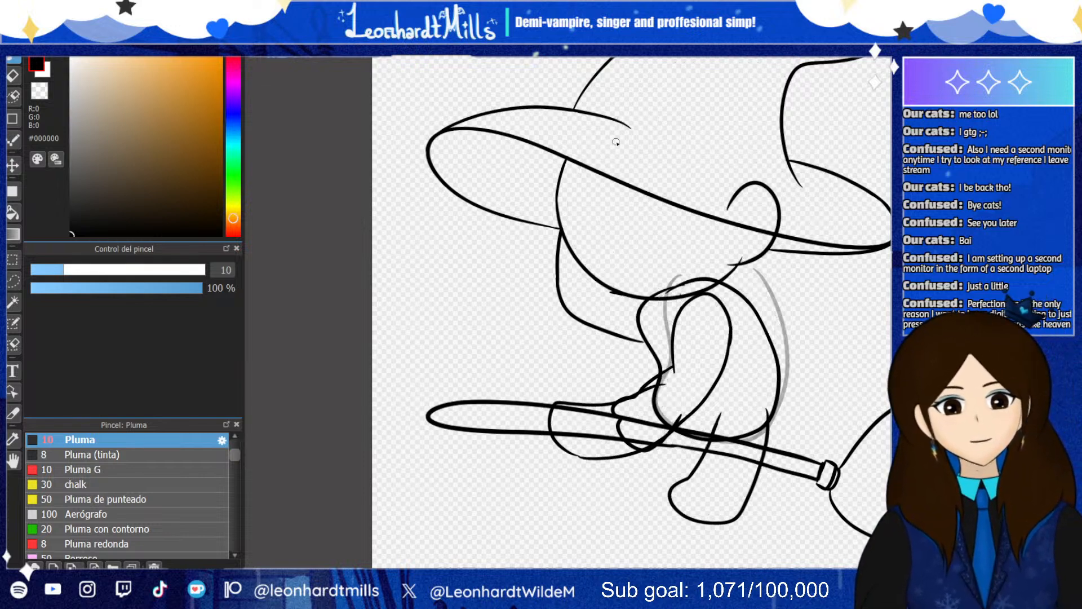
pyautogui.moveTo(603, 139)
pyautogui.mouseDown()
pyautogui.moveTo(619, 286)
pyautogui.moveTo(628, 287)
pyautogui.mouseUp()
pyautogui.moveTo(569, 204); pyautogui.dragTo(672, 215)
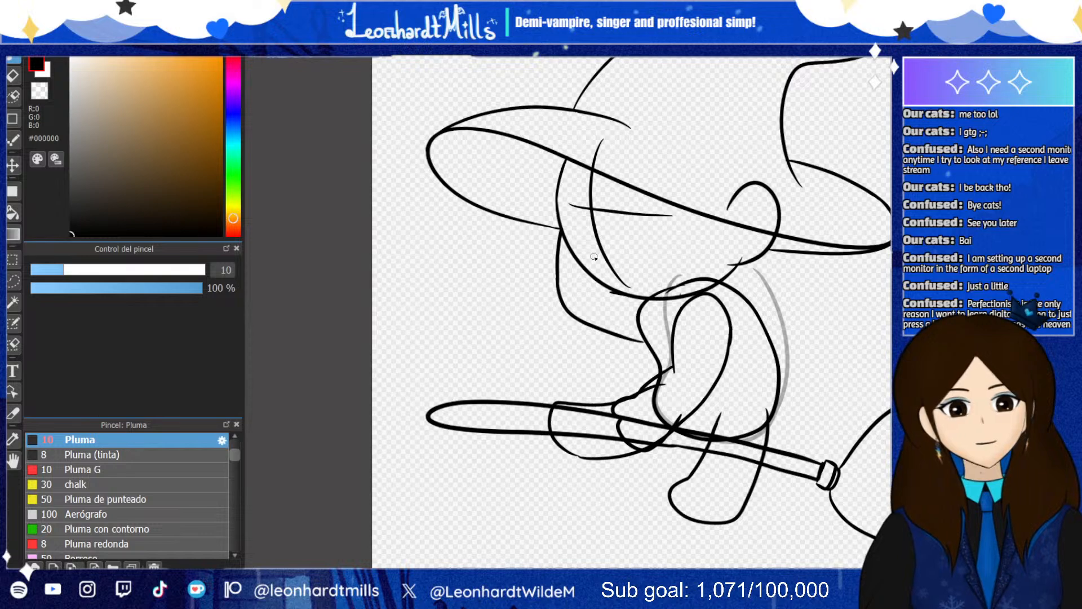
pyautogui.moveTo(597, 257); pyautogui.dragTo(619, 260)
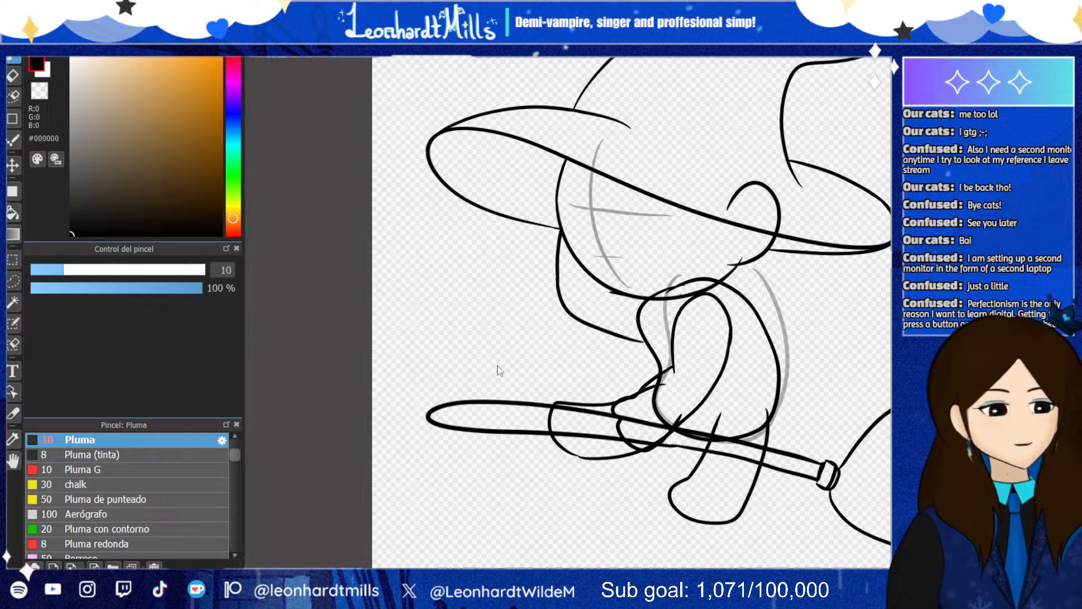
# Draw two curved hair strands from under the hat in front of the ear down to the neck with the size 10 Pluma brush
pyautogui.moveTo(667, 169); pyautogui.dragTo(704, 277)
pyautogui.moveTo(750, 306)
pyautogui.mouseDown()
pyautogui.moveTo(733, 293)
pyautogui.moveTo(719, 237)
pyautogui.moveTo(724, 169)
pyautogui.mouseUp()
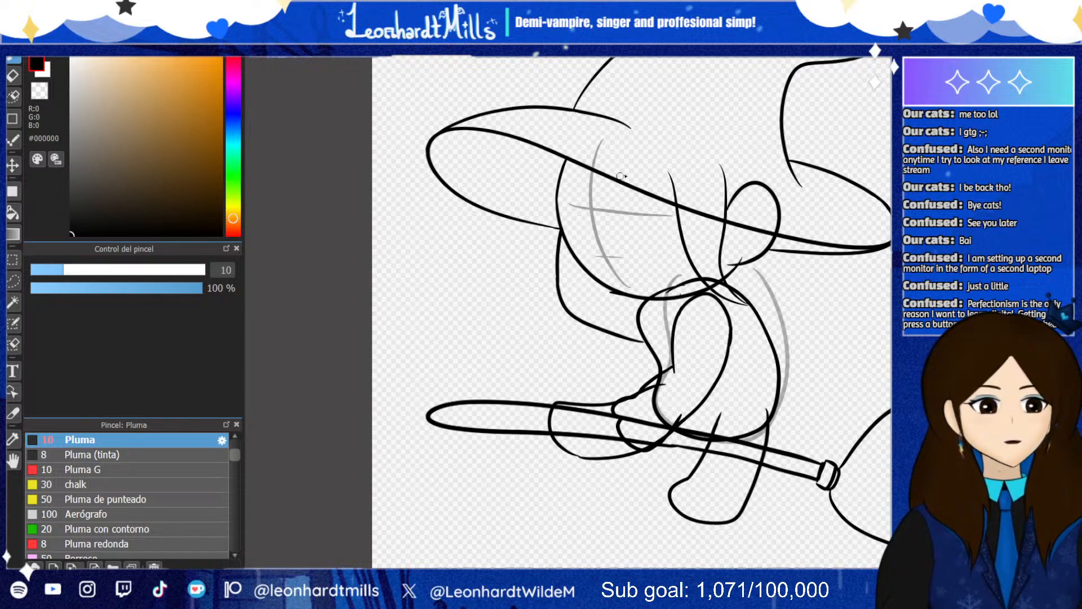
# Try retracing the vertical centre guide and the horizontal eye line across the face
pyautogui.moveTo(568, 201); pyautogui.dragTo(670, 214)
pyautogui.moveTo(599, 140); pyautogui.dragTo(631, 290)
pyautogui.hotkey('ctrl', 'z')
pyautogui.hotkey('ctrl', 'z')
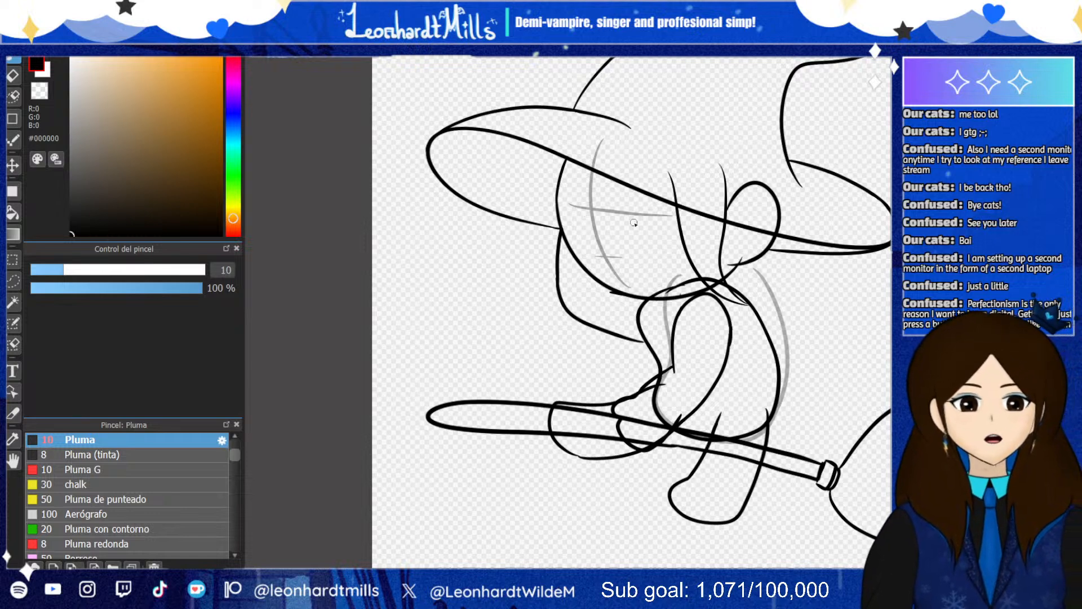
pyautogui.moveTo(568, 206); pyautogui.dragTo(677, 216)
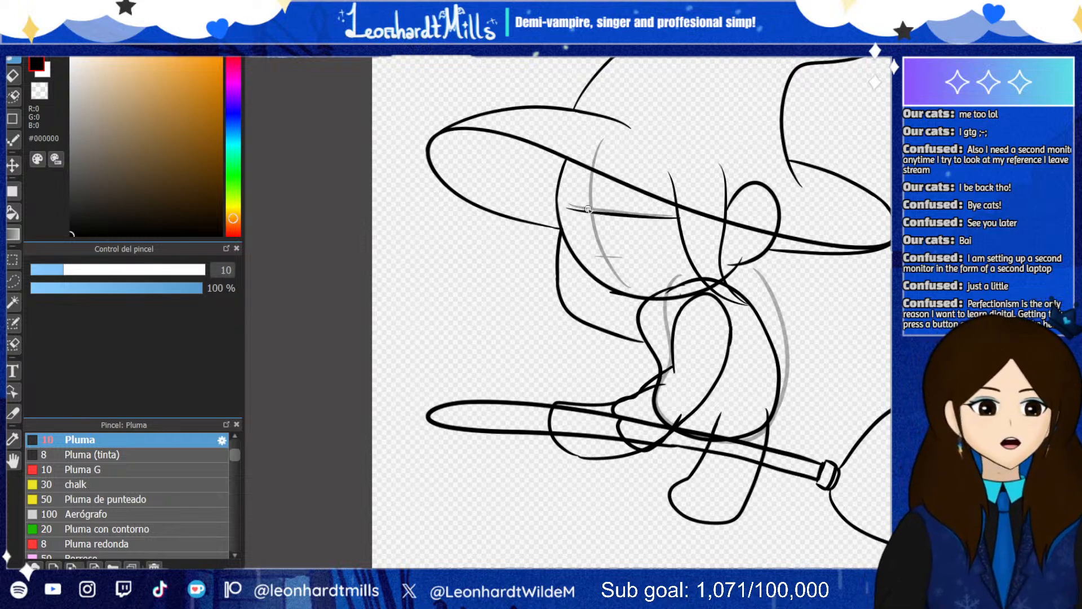
pyautogui.hotkey('ctrl', 'z')
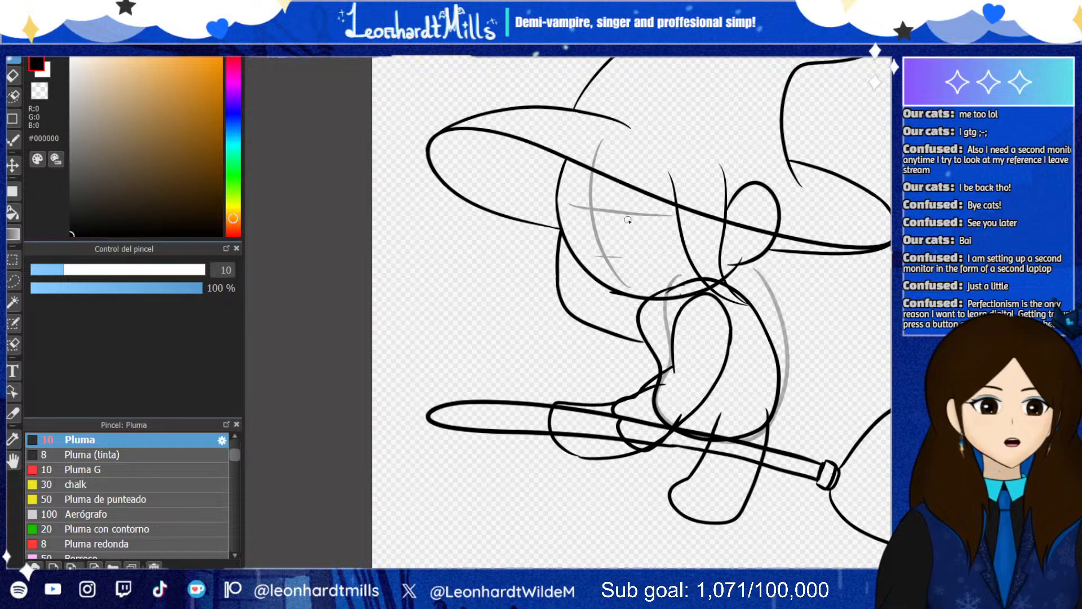
# Try drawing two small oval eyes on the eye line, with nose and mouth marks beneath them
pyautogui.moveTo(628, 206)
pyautogui.mouseDown()
pyautogui.moveTo(637, 224)
pyautogui.moveTo(635, 200)
pyautogui.mouseUp()
pyautogui.hotkey('ctrl', 'z')
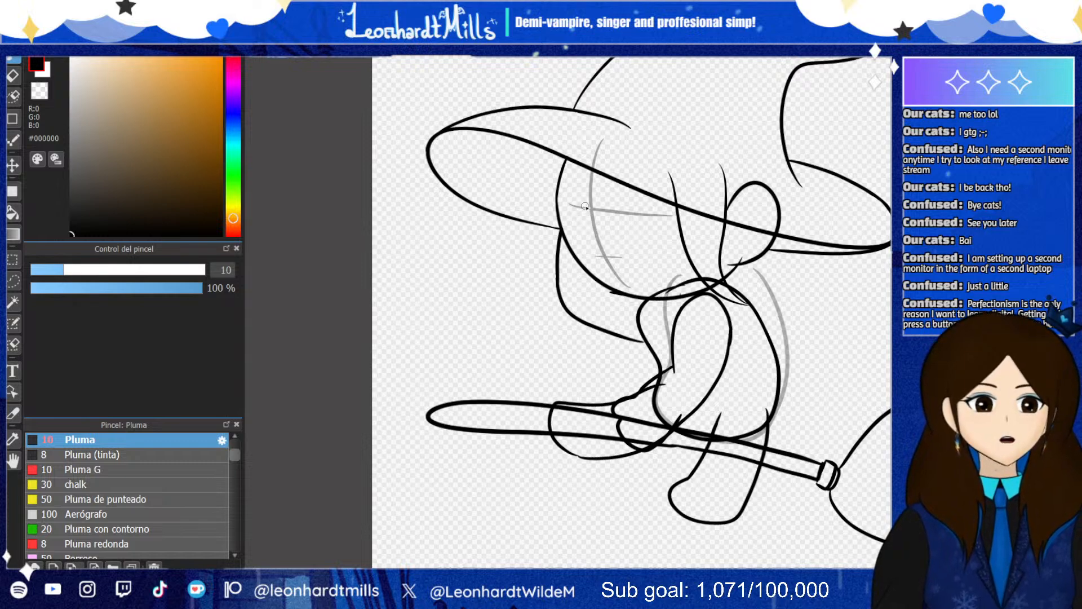
pyautogui.moveTo(635, 217)
pyautogui.mouseDown()
pyautogui.moveTo(660, 213)
pyautogui.moveTo(583, 198)
pyautogui.moveTo(628, 216)
pyautogui.moveTo(624, 201)
pyautogui.moveTo(637, 227)
pyautogui.moveTo(633, 200)
pyautogui.mouseUp()
pyautogui.hotkey('ctrl', 'z')
pyautogui.hotkey('ctrl', 'z')
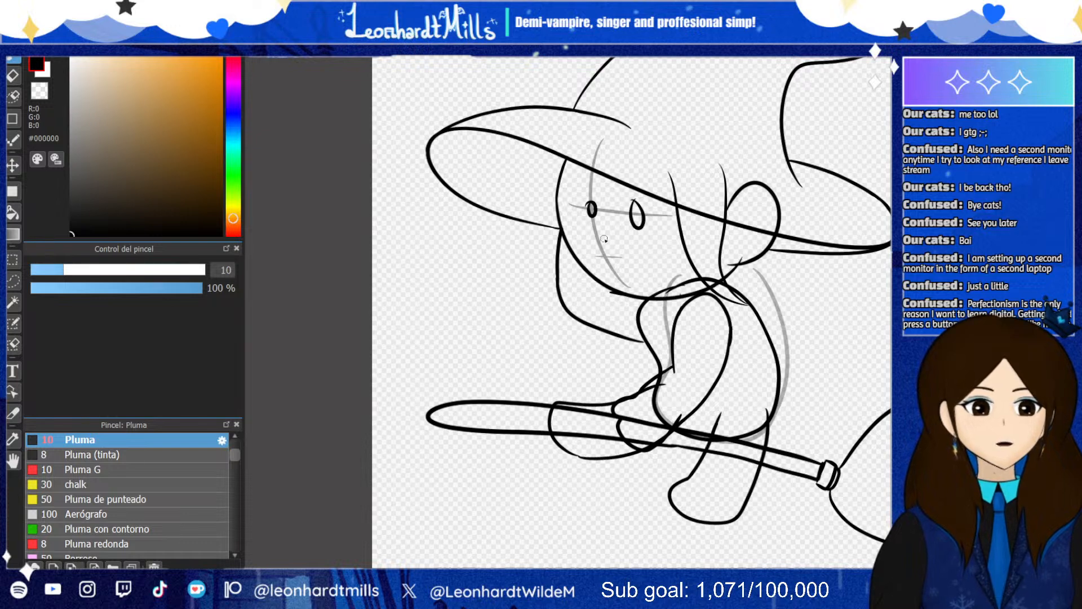
pyautogui.hotkey('ctrl', 'z')
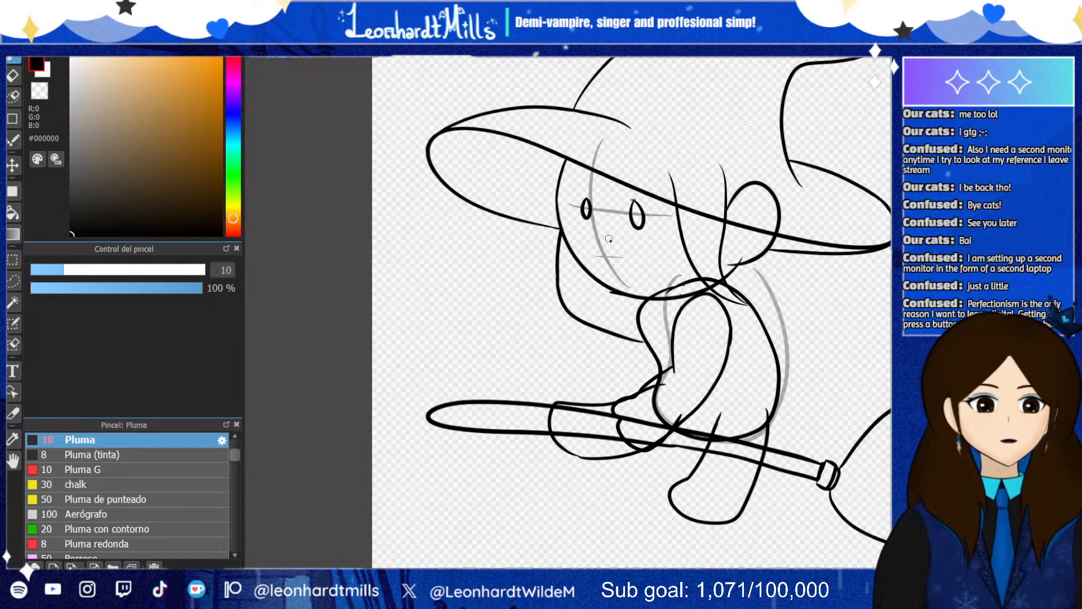
pyautogui.moveTo(605, 228); pyautogui.dragTo(604, 241)
pyautogui.moveTo(640, 263); pyautogui.dragTo(648, 256)
pyautogui.hotkey('ctrl', 'z')
pyautogui.hotkey('ctrl', 'z')
pyautogui.hotkey('ctrl', 'z')
pyautogui.hotkey('ctrl', 'z')
pyautogui.hotkey('ctrl', 'z')
pyautogui.hotkey('ctrl', 'z')
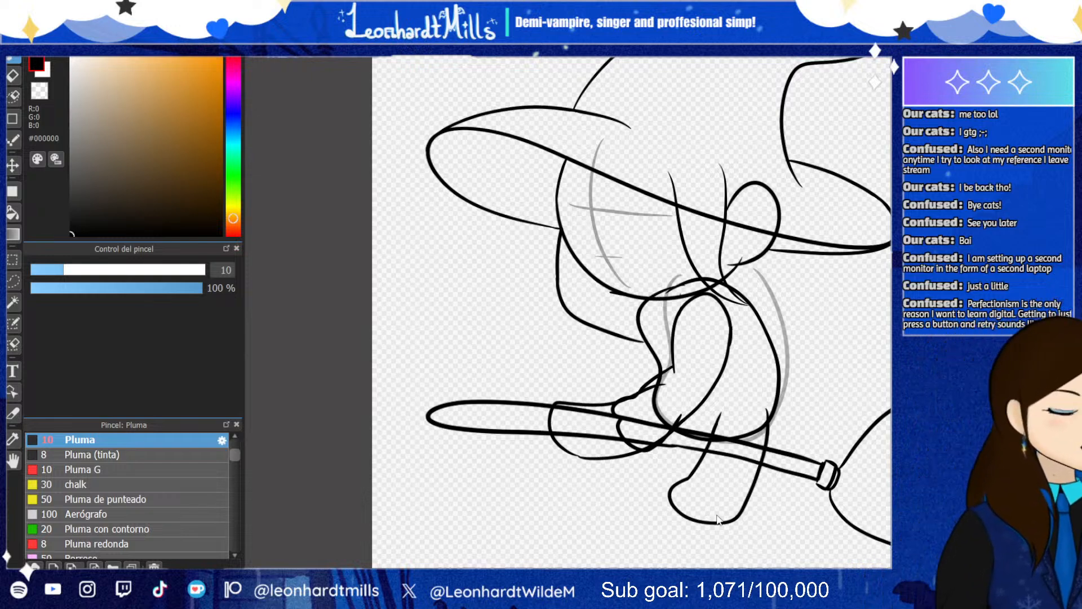
# Draw the back hair outline from inside the hat past the brim to a pointed jagged tip behind the body
pyautogui.scroll(-2, 789, 338)
pyautogui.scroll(2, 821, 271)
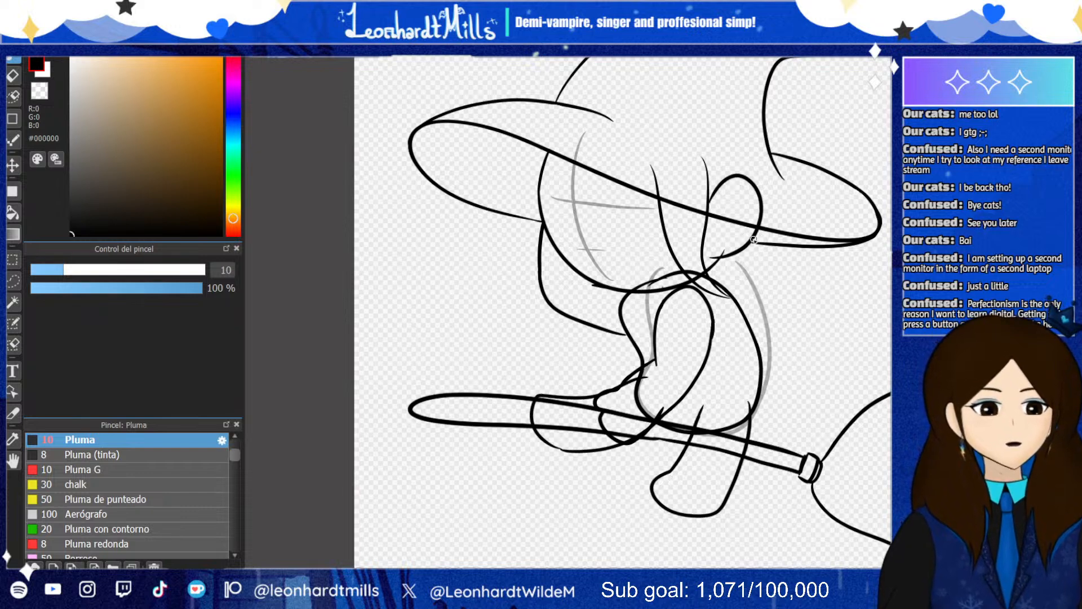
pyautogui.moveTo(769, 231)
pyautogui.mouseDown()
pyautogui.moveTo(783, 304)
pyautogui.moveTo(821, 335)
pyautogui.moveTo(799, 321)
pyautogui.moveTo(759, 377)
pyautogui.mouseUp()
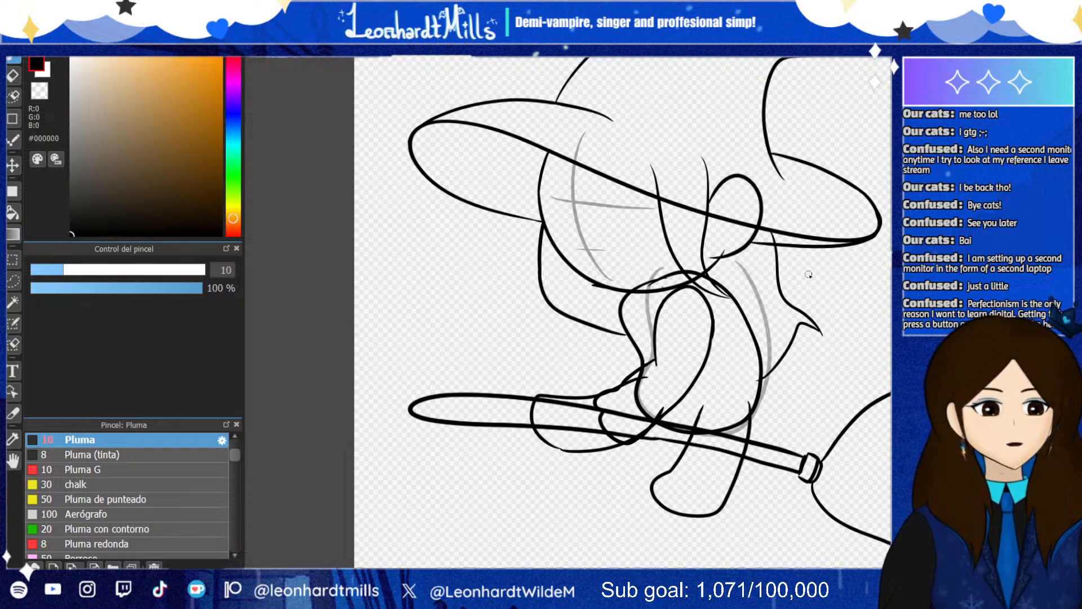
pyautogui.hotkey('ctrl', 'z')
pyautogui.hotkey('ctrl', 'z')
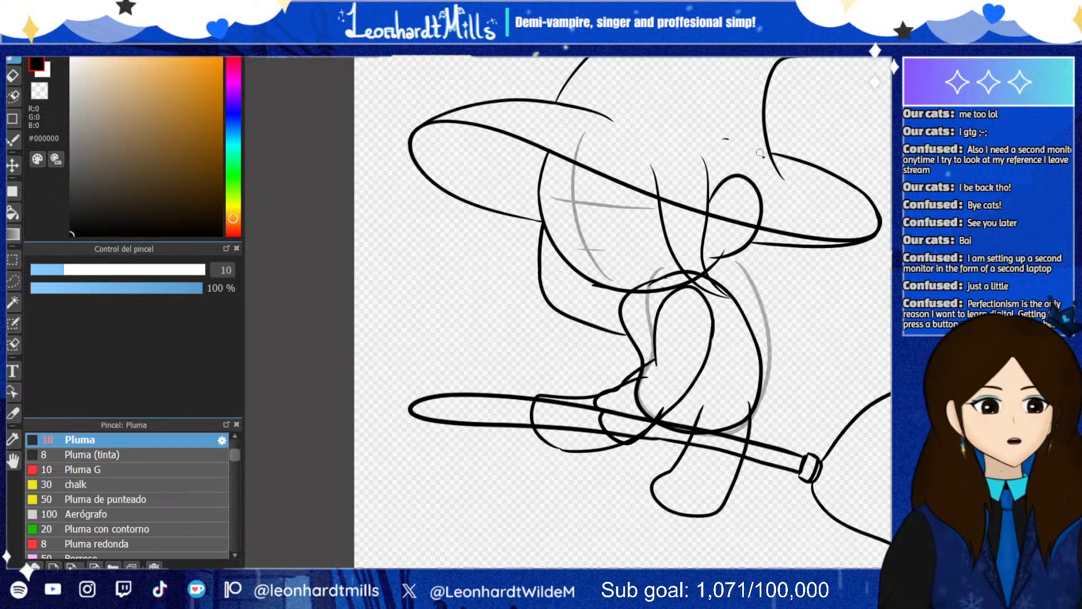
pyautogui.moveTo(760, 153); pyautogui.dragTo(769, 244)
pyautogui.hotkey('ctrl', 'z')
pyautogui.moveTo(717, 102)
pyautogui.mouseDown()
pyautogui.moveTo(763, 131)
pyautogui.moveTo(763, 244)
pyautogui.mouseUp()
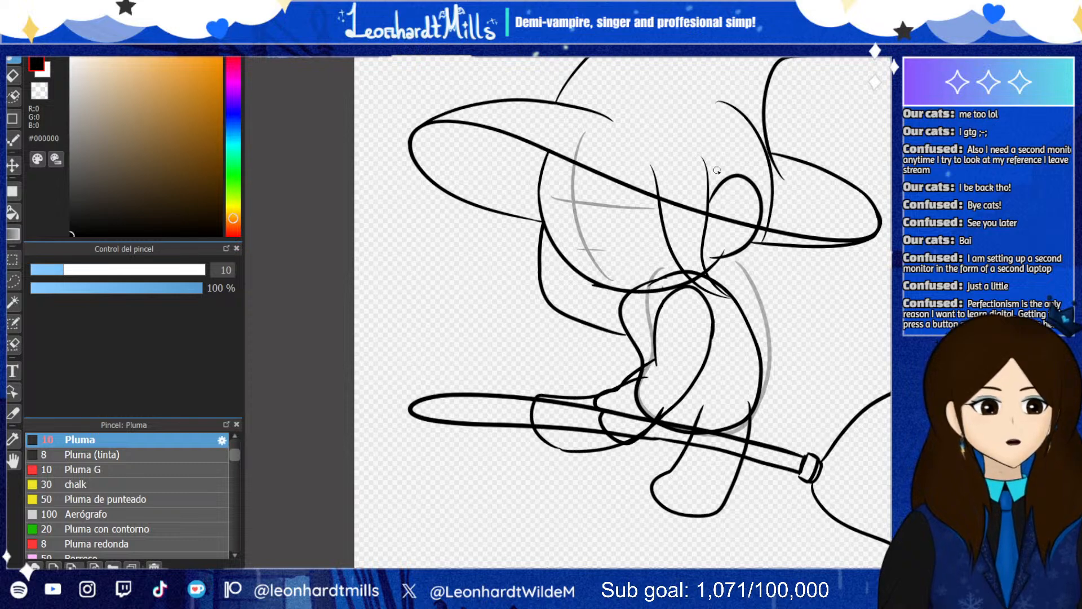
pyautogui.hotkey('ctrl', 'z')
pyautogui.moveTo(738, 99)
pyautogui.mouseDown()
pyautogui.moveTo(768, 139)
pyautogui.moveTo(760, 240)
pyautogui.moveTo(792, 307)
pyautogui.moveTo(817, 315)
pyautogui.moveTo(778, 300)
pyautogui.moveTo(756, 349)
pyautogui.mouseUp()
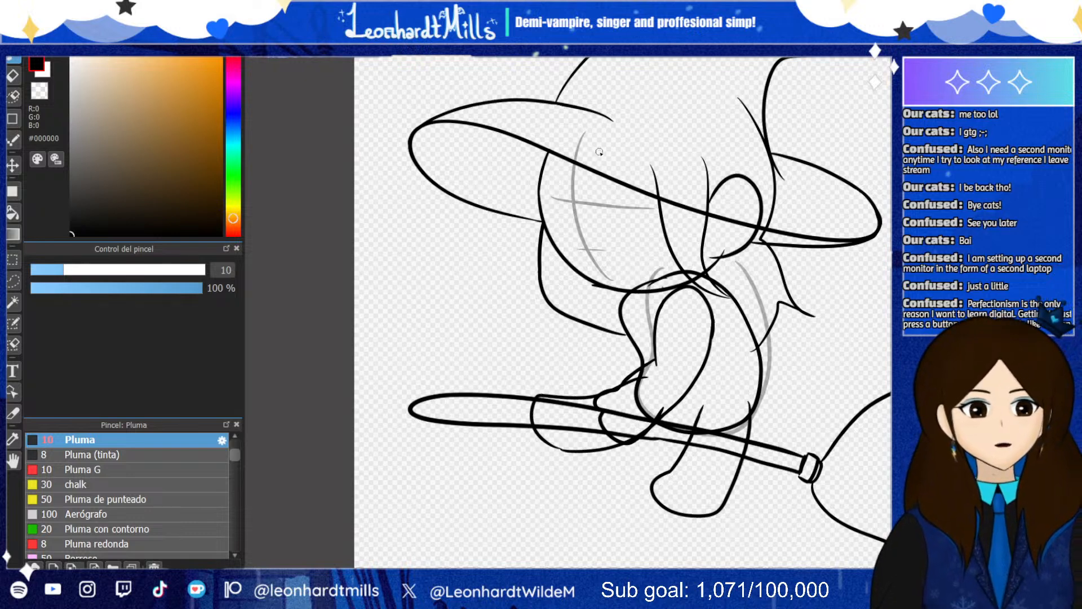
# Draw a peaked, parted fringe across the forehead and a curved hair outline from the hat along the front of the face
pyautogui.moveTo(587, 137)
pyautogui.mouseDown()
pyautogui.moveTo(609, 176)
pyautogui.moveTo(656, 202)
pyautogui.mouseUp()
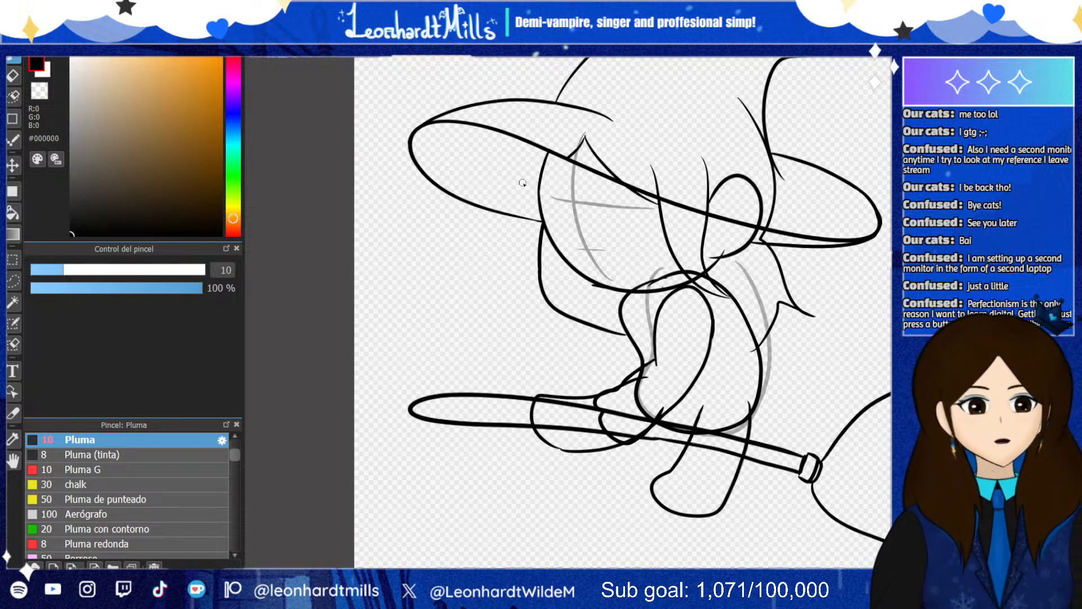
pyautogui.moveTo(587, 138); pyautogui.dragTo(529, 180)
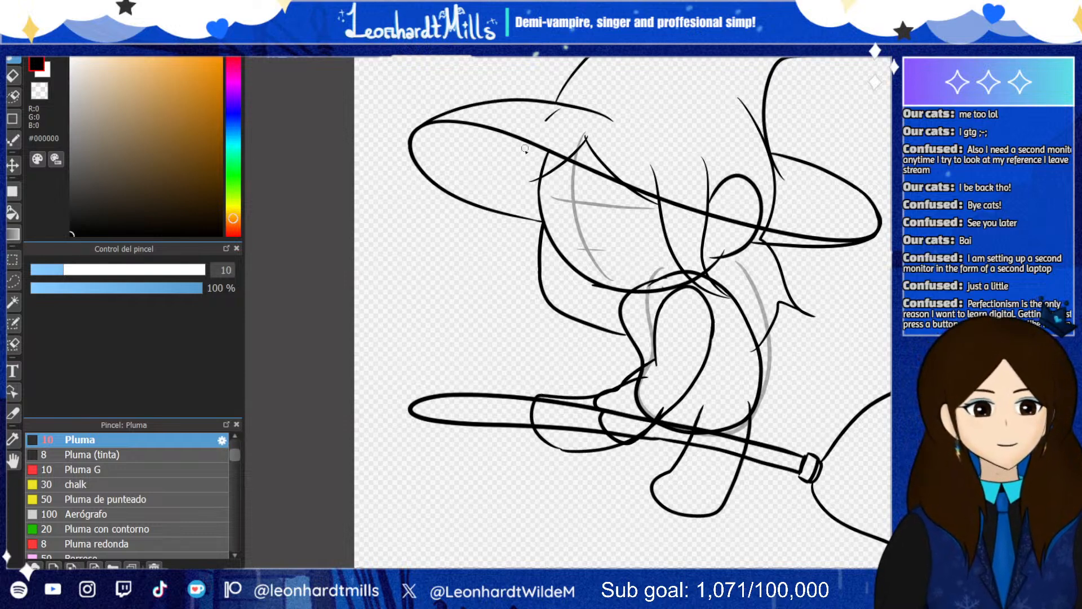
pyautogui.moveTo(545, 120); pyautogui.dragTo(533, 199)
pyautogui.hotkey('ctrl', 'z')
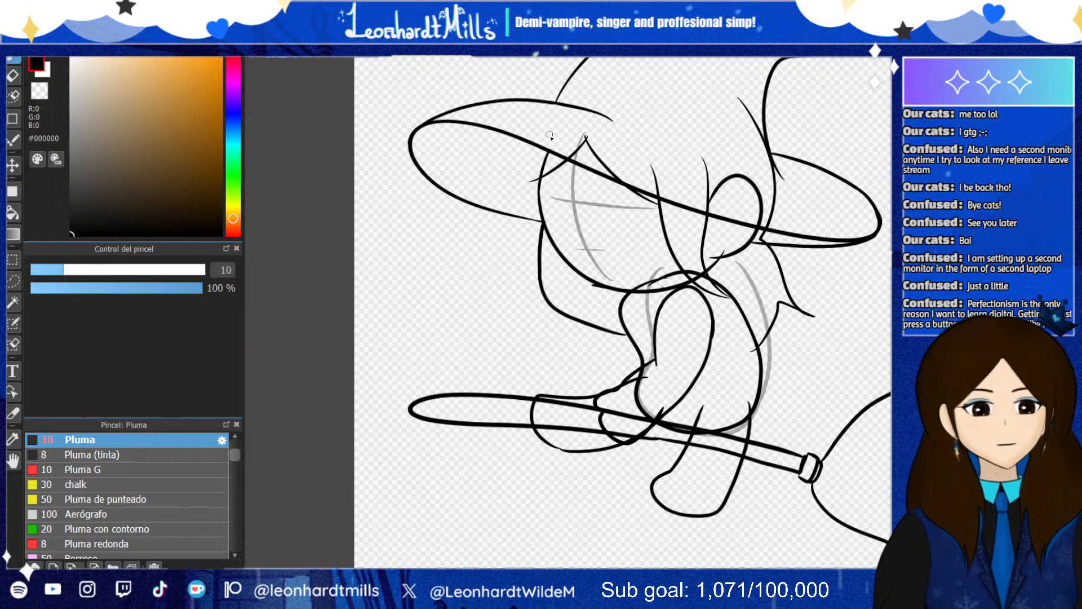
pyautogui.moveTo(573, 103)
pyautogui.mouseDown()
pyautogui.moveTo(531, 194)
pyautogui.moveTo(544, 251)
pyautogui.moveTo(576, 345)
pyautogui.moveTo(637, 345)
pyautogui.mouseUp()
pyautogui.hotkey('ctrl', 'z')
pyautogui.hotkey('ctrl', 'z')
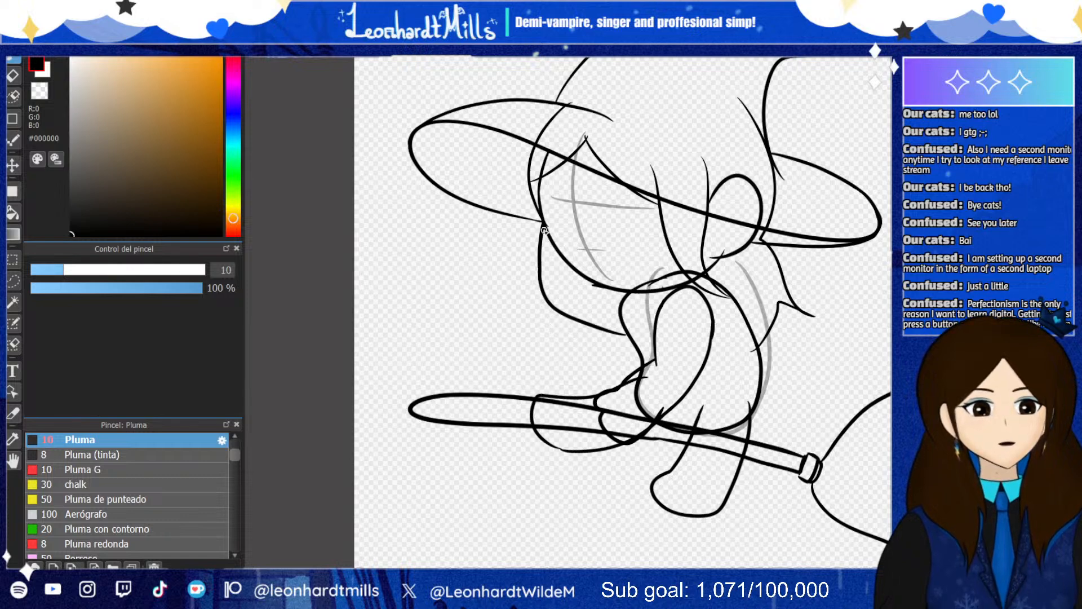
# Try several longer versions of the jagged front hair lock from beside the face to the shoulder
pyautogui.moveTo(545, 232)
pyautogui.mouseDown()
pyautogui.moveTo(538, 296)
pyautogui.moveTo(561, 342)
pyautogui.moveTo(597, 341)
pyautogui.mouseUp()
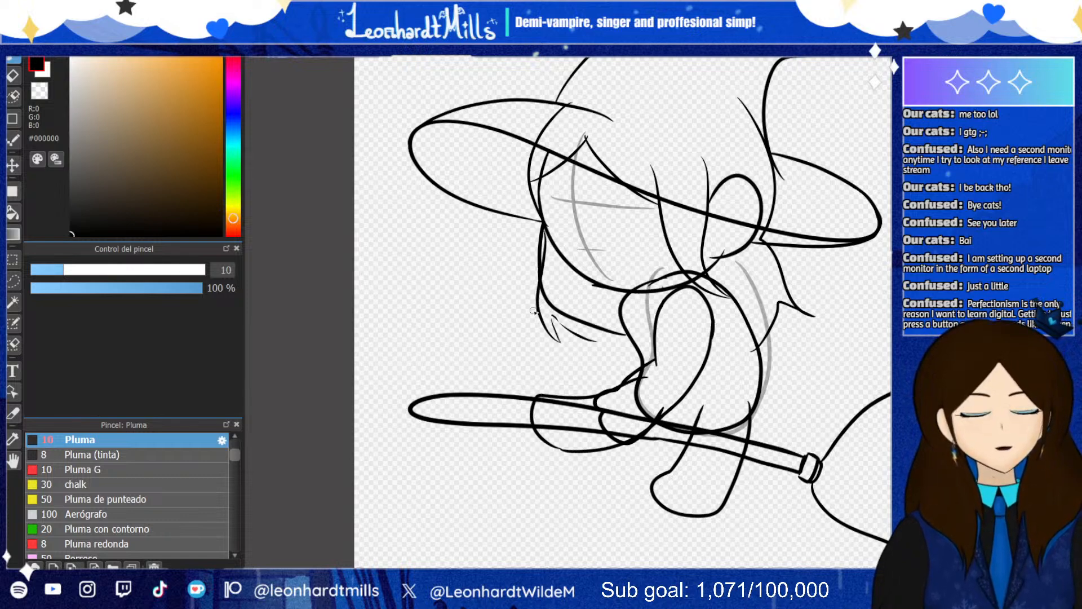
pyautogui.hotkey('ctrl', 'z')
pyautogui.hotkey('ctrl', 'z')
pyautogui.hotkey('ctrl', 'z')
pyautogui.hotkey('ctrl', 'z')
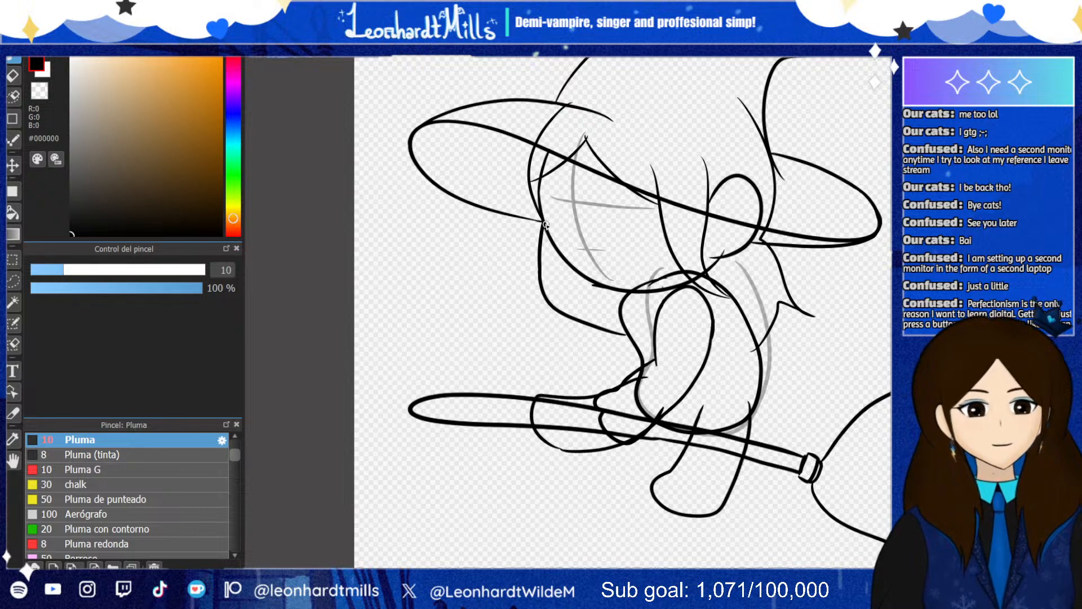
pyautogui.moveTo(546, 226)
pyautogui.mouseDown()
pyautogui.moveTo(527, 300)
pyautogui.moveTo(547, 336)
pyautogui.moveTo(544, 314)
pyautogui.moveTo(625, 347)
pyautogui.mouseUp()
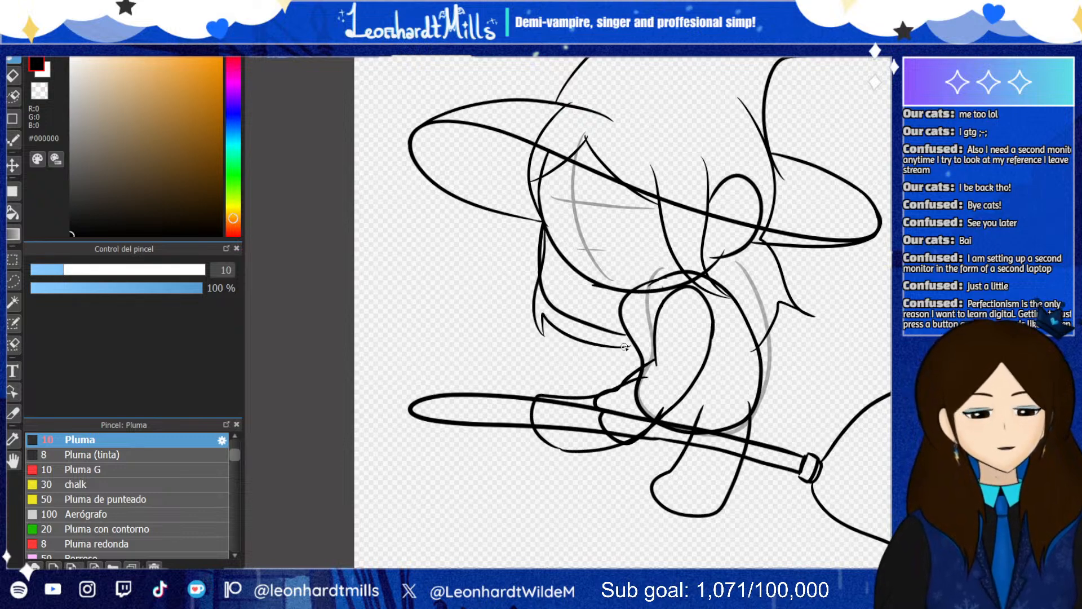
pyautogui.hotkey('ctrl', 'z')
pyautogui.hotkey('ctrl', 'z')
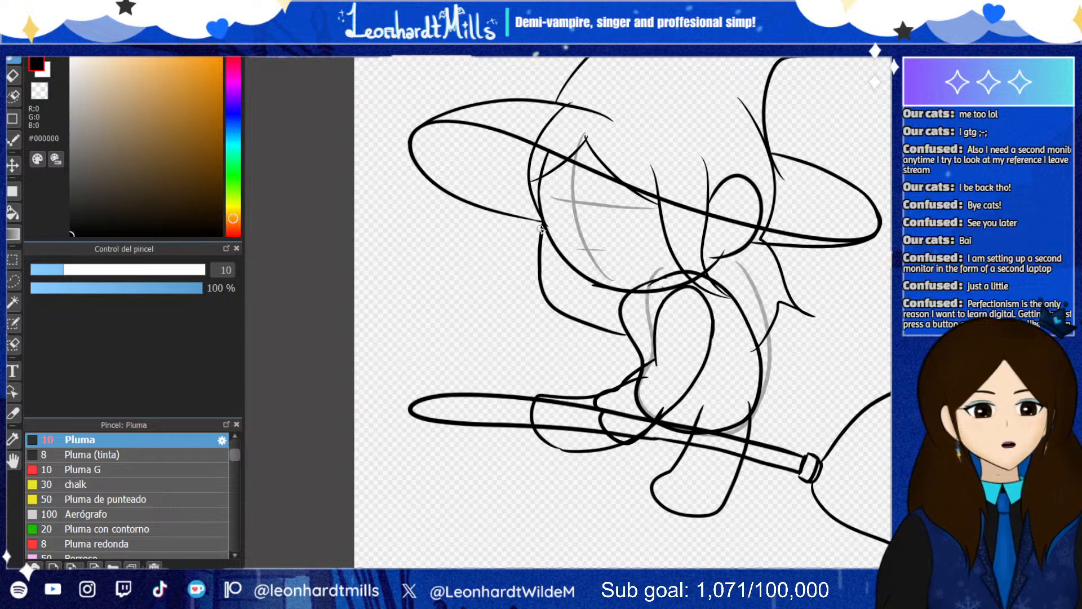
pyautogui.moveTo(544, 227); pyautogui.dragTo(535, 297)
pyautogui.moveTo(541, 341)
pyautogui.mouseDown()
pyautogui.moveTo(540, 309)
pyautogui.moveTo(557, 341)
pyautogui.moveTo(640, 362)
pyautogui.mouseUp()
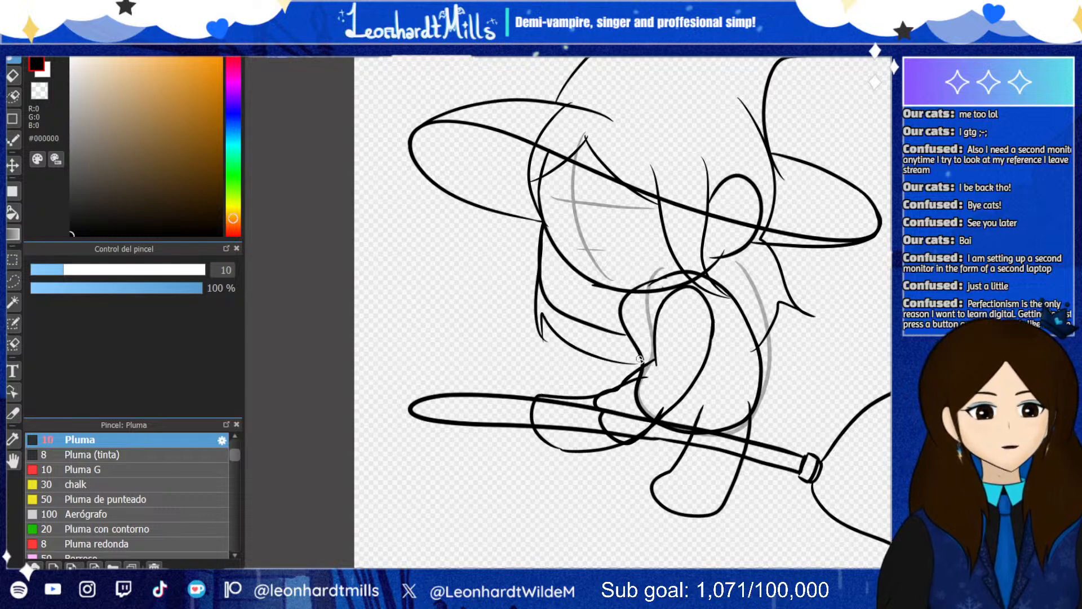
pyautogui.hotkey('ctrl', 'z')
pyautogui.hotkey('ctrl', 'z')
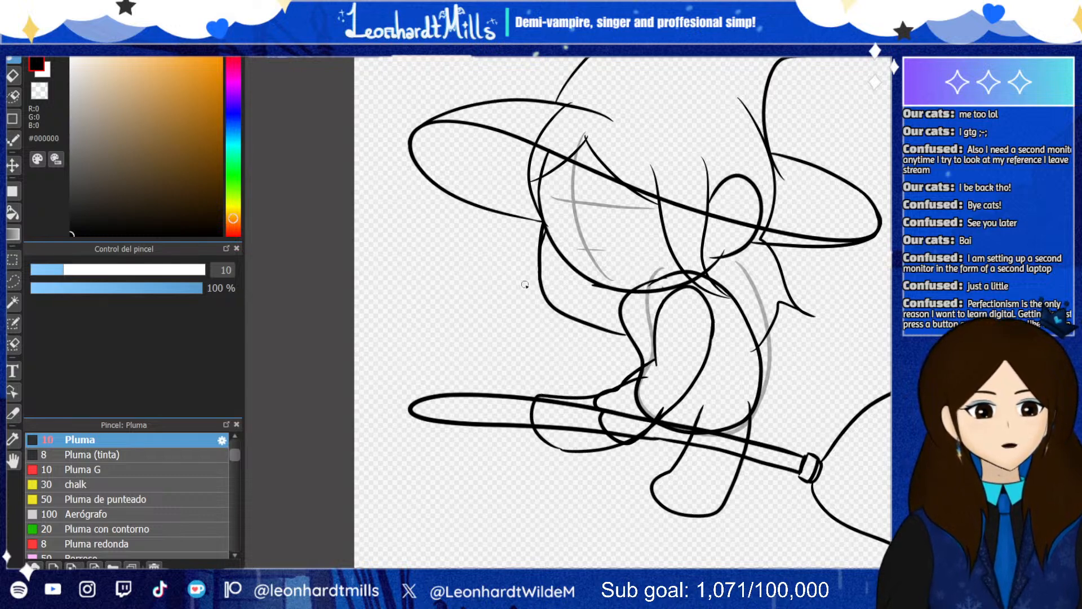
# Draw the front hair lock from beside the face with short pointed tips, following the existing curve down to the shoulder
pyautogui.moveTo(542, 245)
pyautogui.mouseDown()
pyautogui.moveTo(540, 329)
pyautogui.moveTo(535, 306)
pyautogui.moveTo(602, 353)
pyautogui.moveTo(652, 341)
pyautogui.mouseUp()
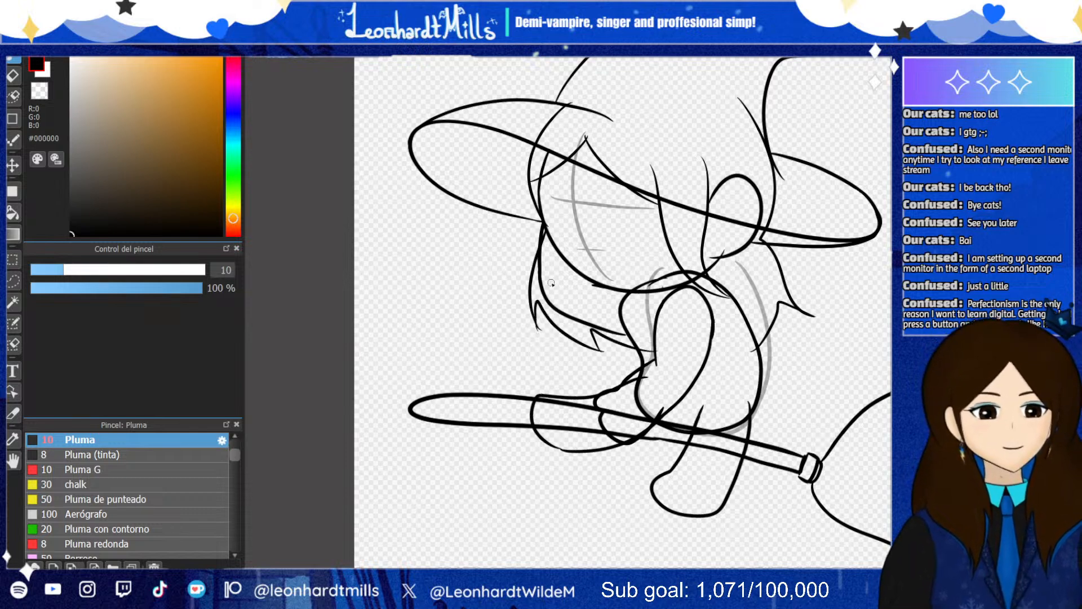
pyautogui.hotkey('ctrl', 'z')
pyautogui.hotkey('ctrl', 'z')
pyautogui.hotkey('ctrl', 'z')
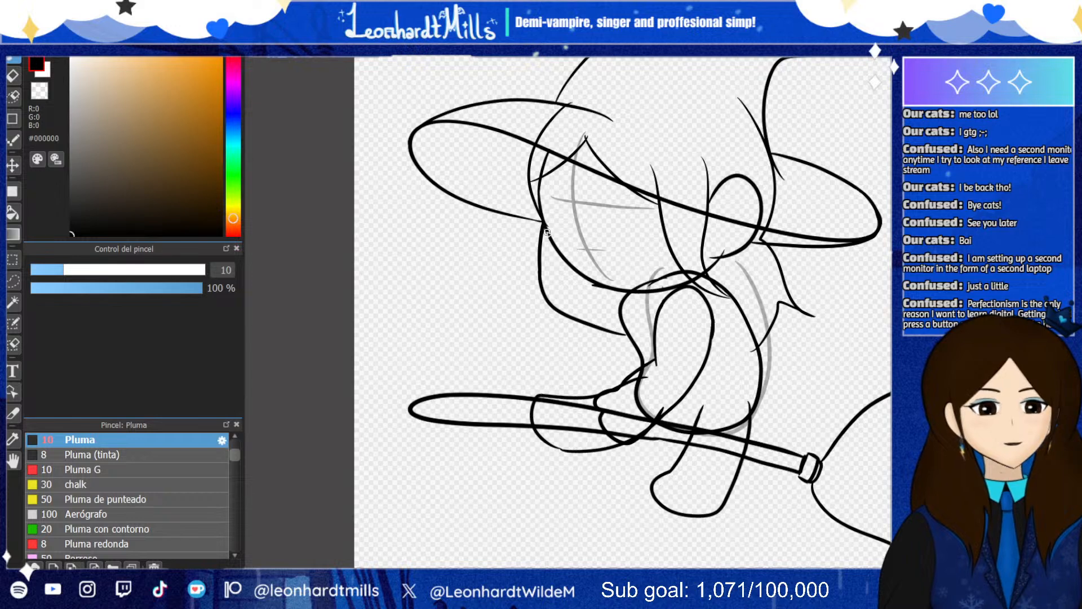
pyautogui.moveTo(546, 232)
pyautogui.mouseDown()
pyautogui.moveTo(539, 291)
pyautogui.moveTo(574, 340)
pyautogui.moveTo(560, 297)
pyautogui.moveTo(566, 337)
pyautogui.moveTo(563, 305)
pyautogui.moveTo(602, 345)
pyautogui.moveTo(640, 337)
pyautogui.mouseUp()
pyautogui.hotkey('ctrl', 'z')
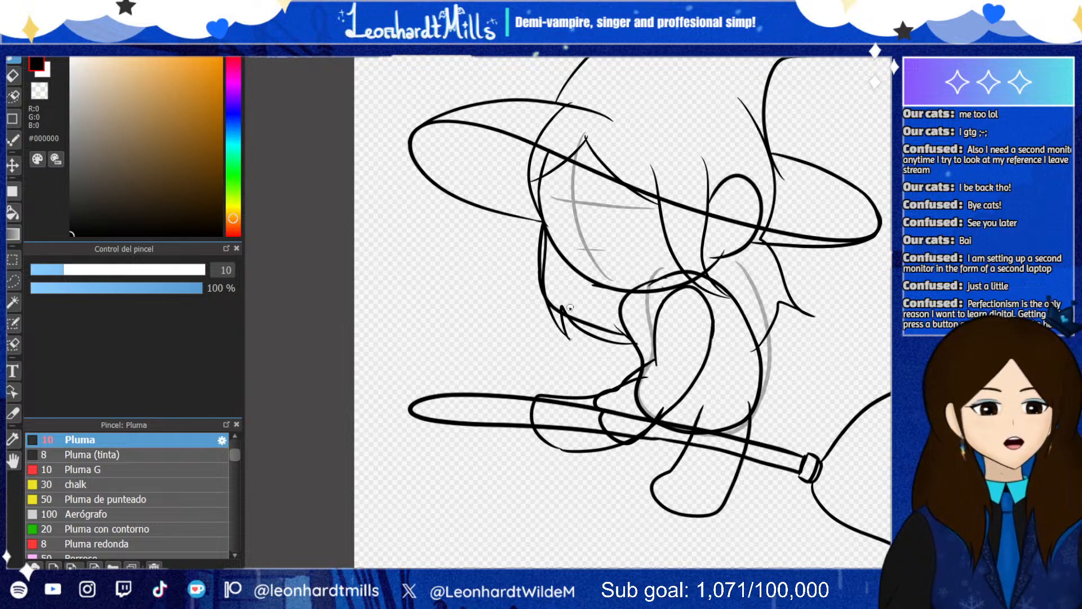
# Erase the end of the back hair stroke that overlaps the body using the size 20 eraser
pyautogui.press('e')
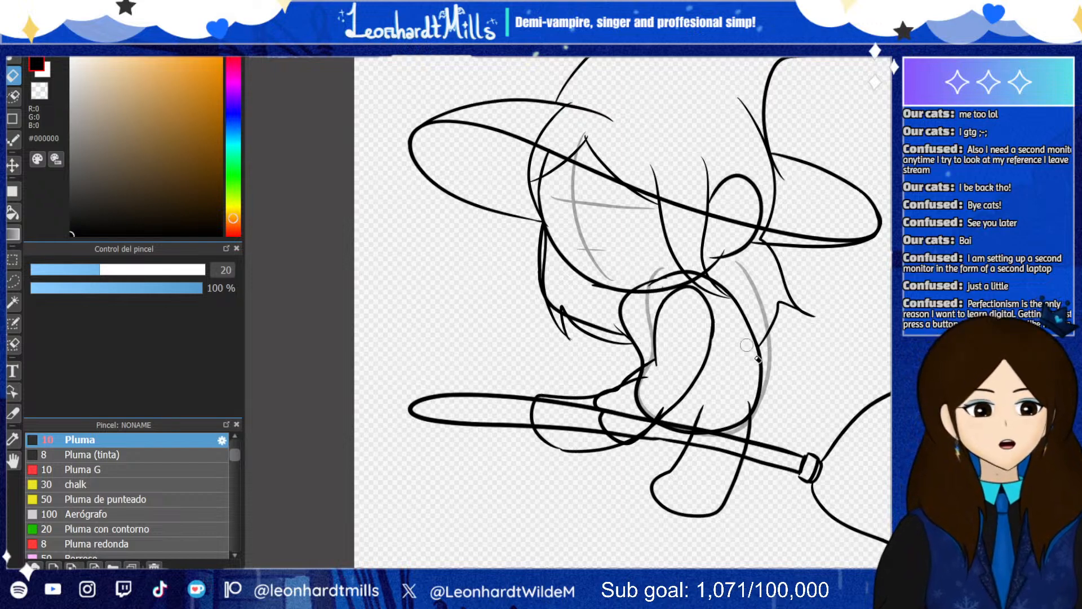
pyautogui.click(16, 58)
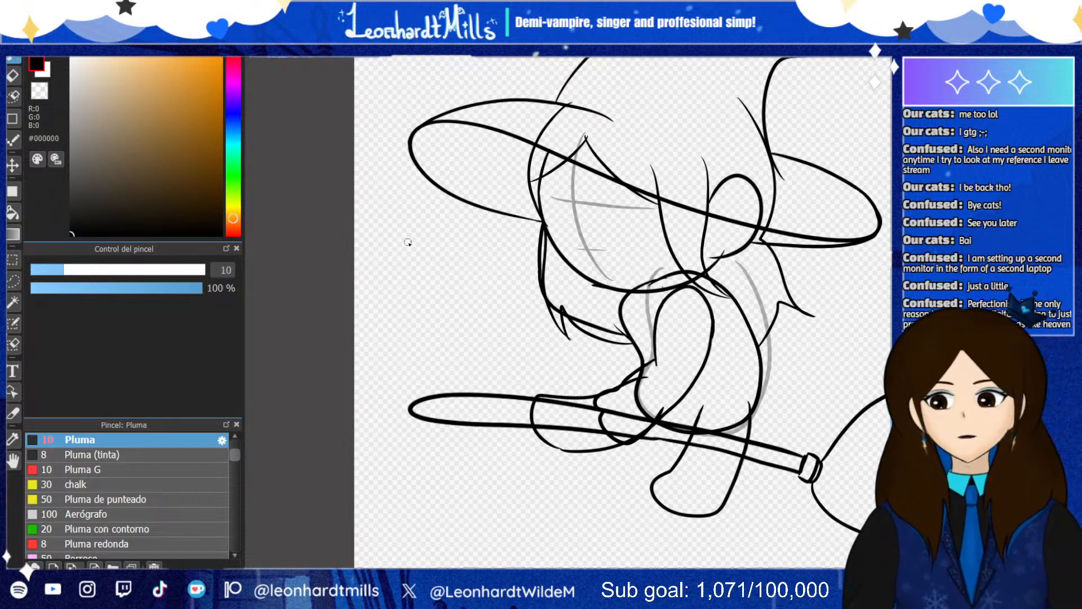
# Try straight diagonal strokes with the size 10 Pluma brush in the empty area between the hat brim and broom handle
pyautogui.moveTo(409, 244); pyautogui.dragTo(442, 291)
pyautogui.moveTo(488, 352); pyautogui.dragTo(491, 354)
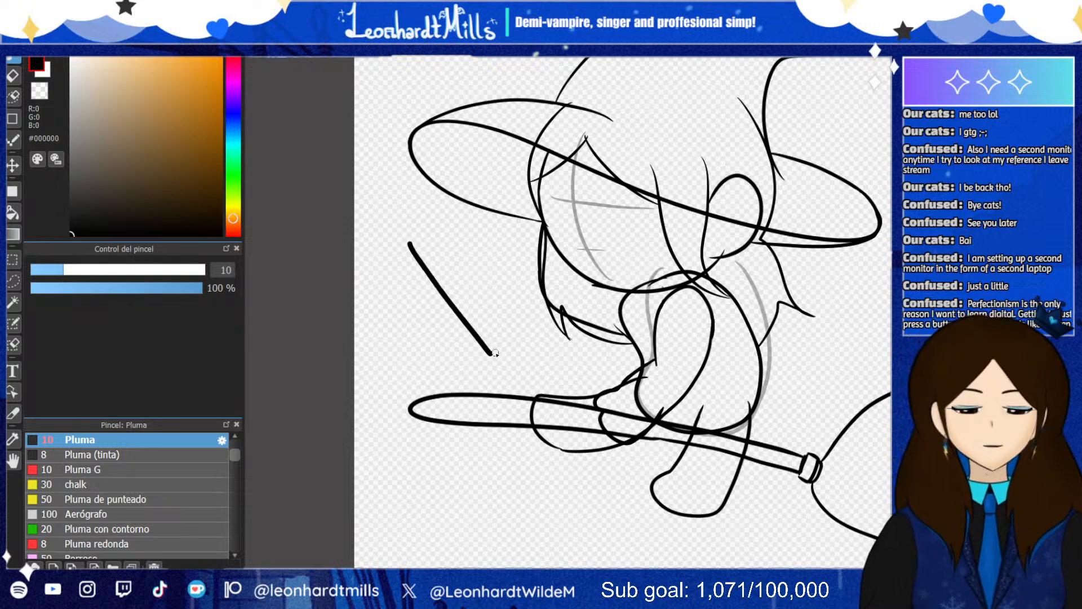
pyautogui.hotkey('ctrl', 'z')
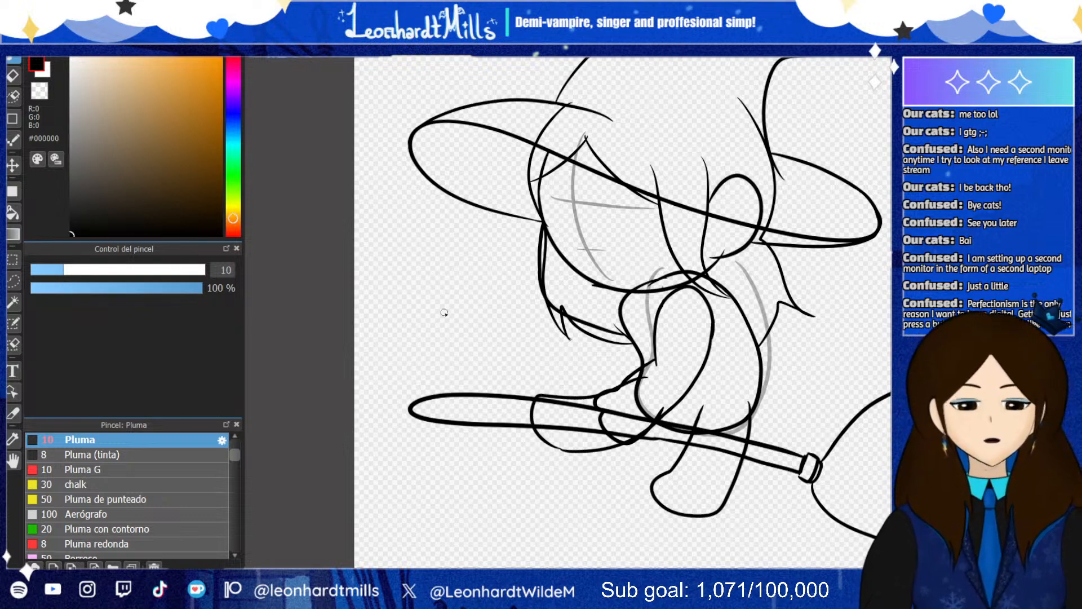
pyautogui.moveTo(407, 245); pyautogui.dragTo(512, 366)
pyautogui.hotkey('ctrl', 'z')
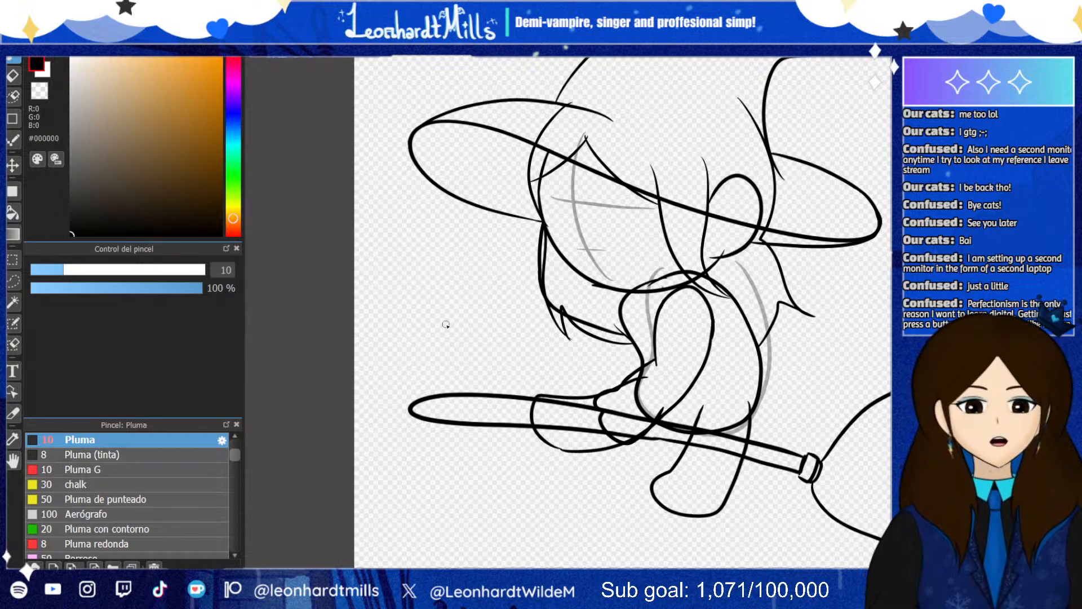
# Try loose loops and falling diagonal strokes with the size 10 Pluma brush in the empty area between hat brim and broom handle
pyautogui.moveTo(439, 347)
pyautogui.mouseDown()
pyautogui.moveTo(407, 307)
pyautogui.moveTo(439, 259)
pyautogui.moveTo(472, 307)
pyautogui.moveTo(437, 273)
pyautogui.mouseUp()
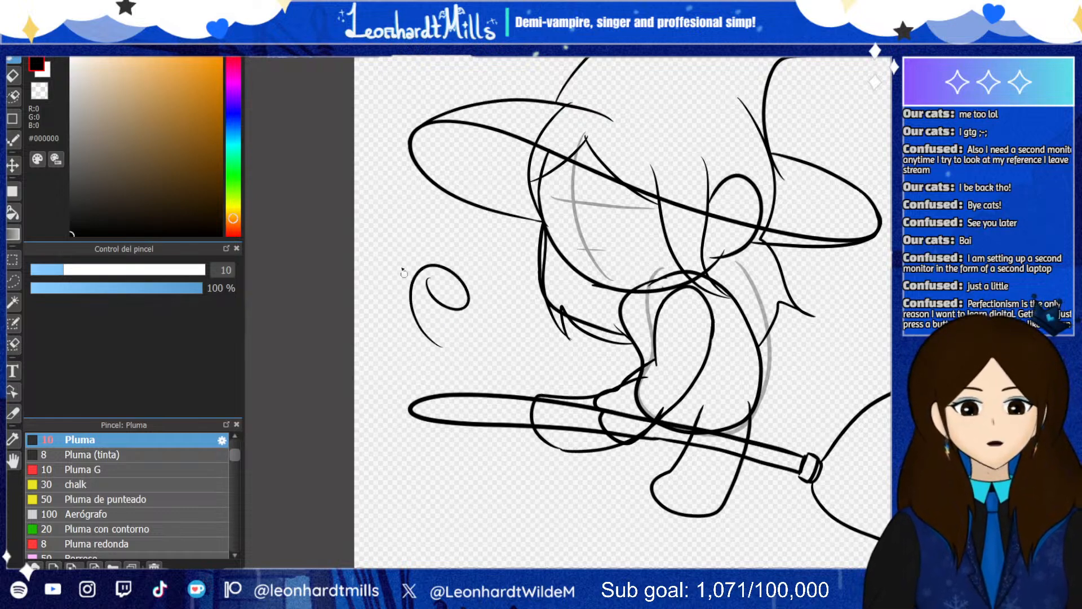
pyautogui.hotkey('ctrl', 'z')
pyautogui.moveTo(416, 337)
pyautogui.mouseDown()
pyautogui.moveTo(429, 248)
pyautogui.moveTo(432, 341)
pyautogui.mouseUp()
pyautogui.moveTo(392, 266); pyautogui.dragTo(526, 352)
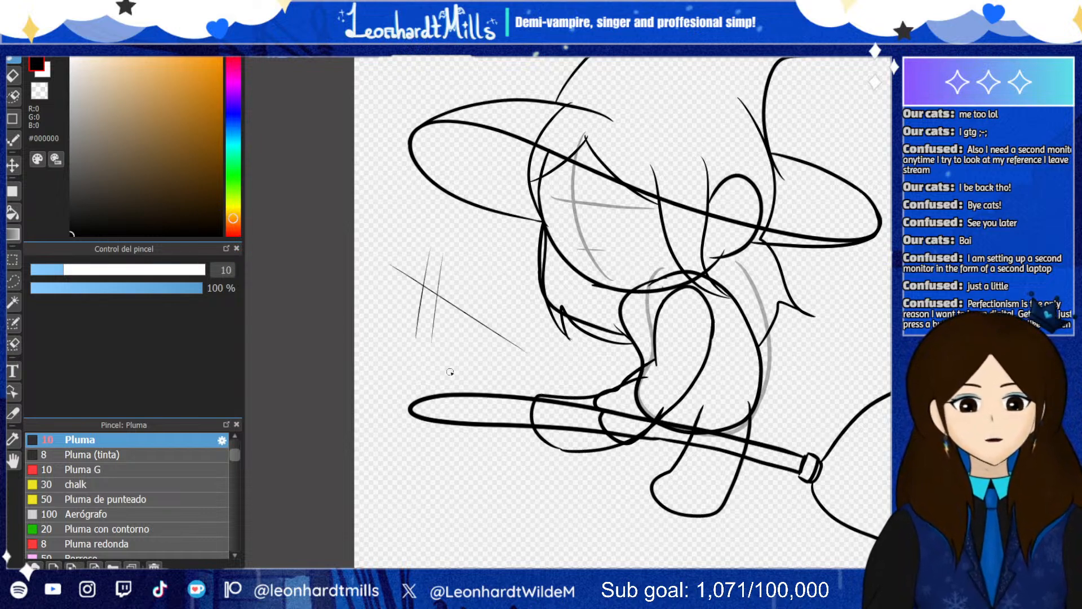
pyautogui.hotkey('ctrl', 'z')
pyautogui.hotkey('ctrl', 'z')
pyautogui.hotkey('ctrl', 'z')
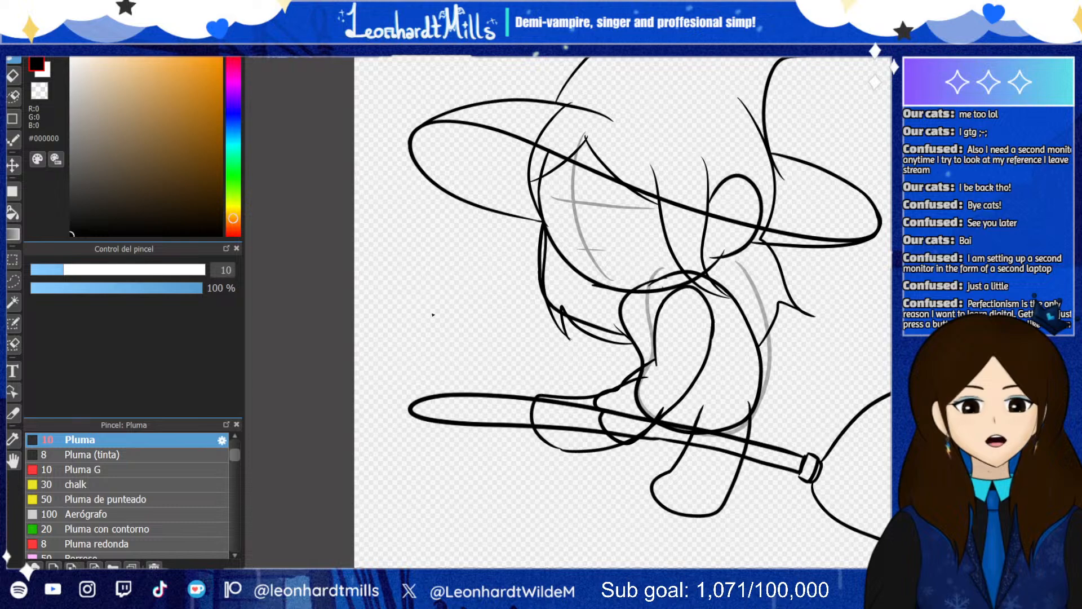
pyautogui.moveTo(424, 268)
pyautogui.mouseDown()
pyautogui.moveTo(441, 217)
pyautogui.moveTo(535, 366)
pyautogui.moveTo(500, 339)
pyautogui.mouseUp()
pyautogui.hotkey('ctrl', 'z')
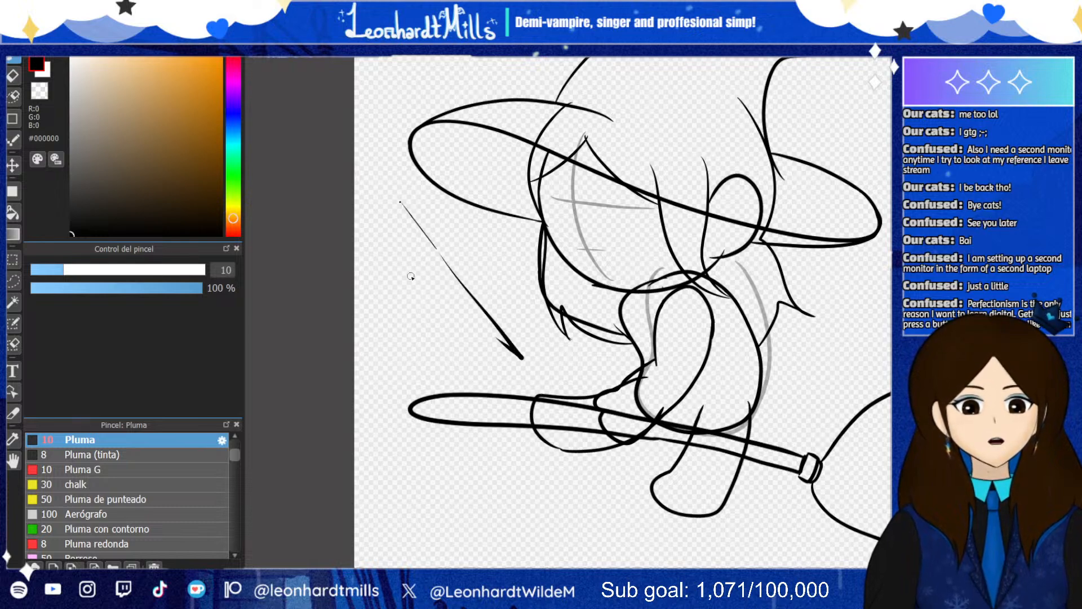
pyautogui.hotkey('ctrl', 'z')
pyautogui.hotkey('ctrl', 'z')
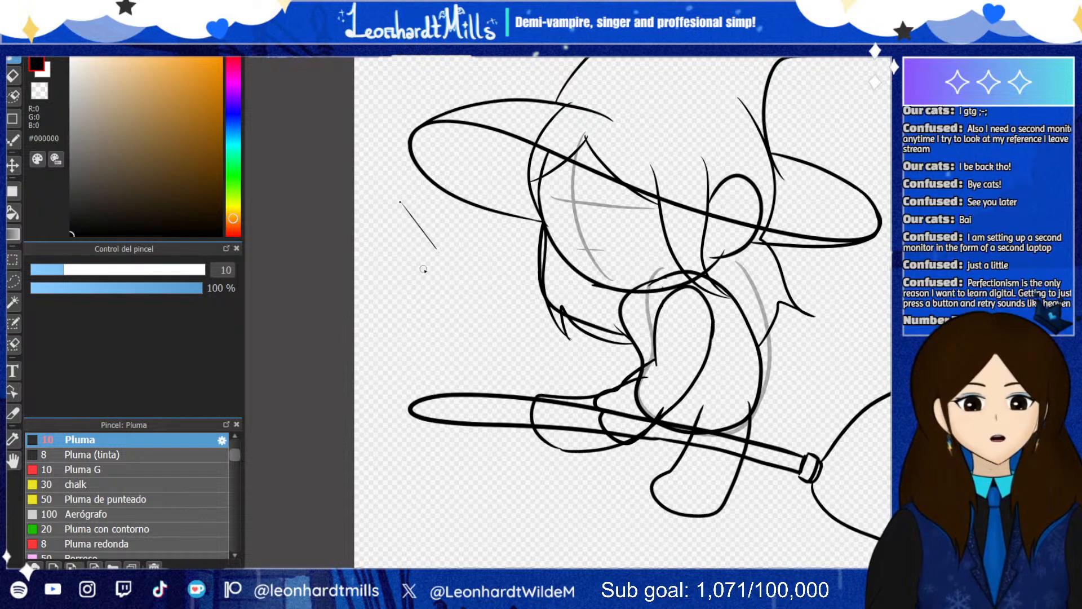
pyautogui.moveTo(401, 220); pyautogui.dragTo(538, 382)
pyautogui.hotkey('ctrl', 'z')
pyautogui.moveTo(418, 246); pyautogui.dragTo(476, 321)
pyautogui.moveTo(394, 243)
pyautogui.mouseDown()
pyautogui.moveTo(385, 223)
pyautogui.moveTo(521, 332)
pyautogui.mouseUp()
pyautogui.hotkey('ctrl', 'z')
pyautogui.hotkey('ctrl', 'z')
pyautogui.hotkey('ctrl', 'z')
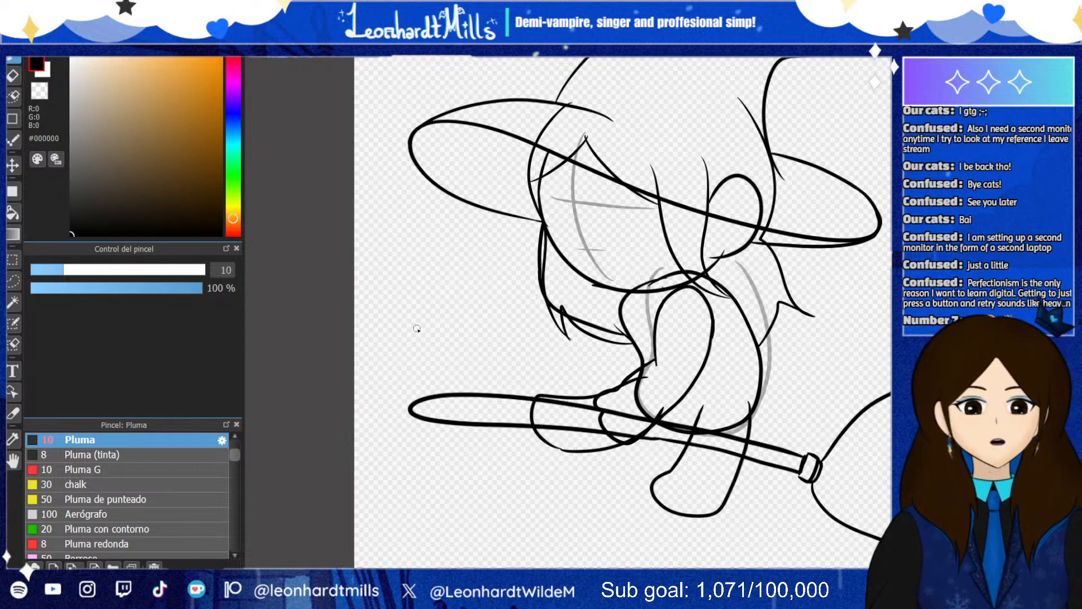
# Try parallel rising diagonal strokes and a double loop with the size 10 Pluma brush in the empty area beside the hair
pyautogui.moveTo(407, 342); pyautogui.dragTo(498, 252)
pyautogui.moveTo(395, 324); pyautogui.dragTo(472, 233)
pyautogui.moveTo(389, 280); pyautogui.dragTo(469, 192)
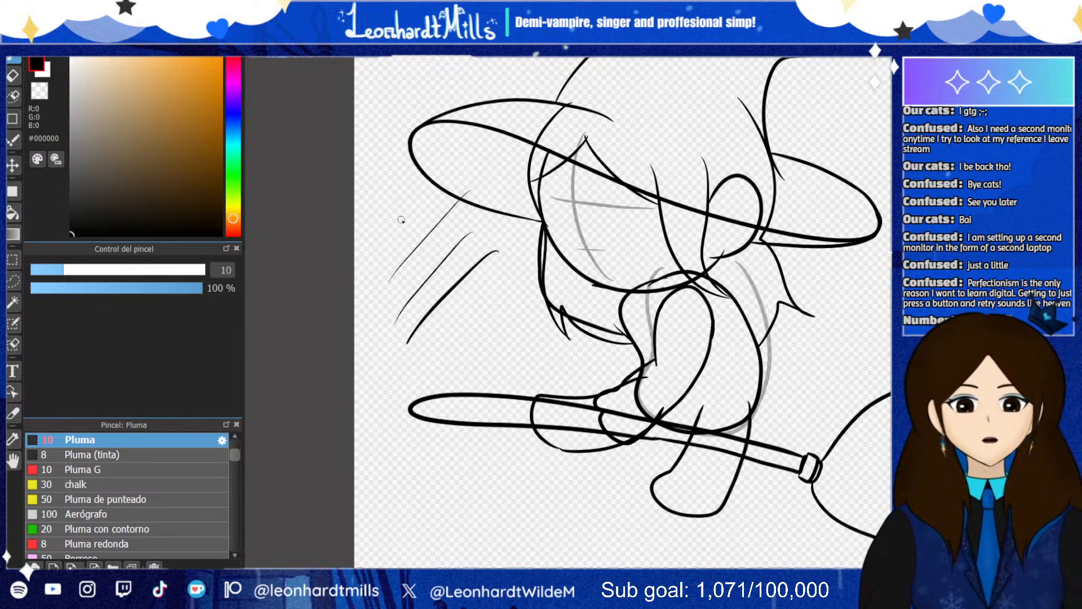
pyautogui.hotkey('ctrl', 'z')
pyautogui.hotkey('ctrl', 'z')
pyautogui.hotkey('ctrl', 'z')
pyautogui.moveTo(390, 372); pyautogui.dragTo(504, 263)
pyautogui.hotkey('ctrl', 'z')
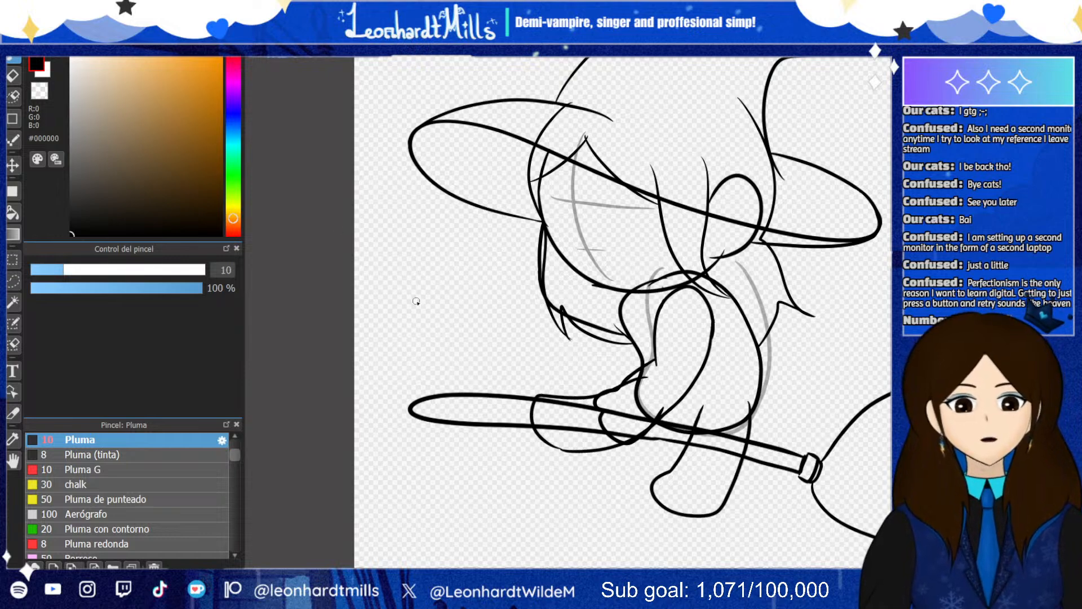
pyautogui.moveTo(421, 357); pyautogui.dragTo(547, 237)
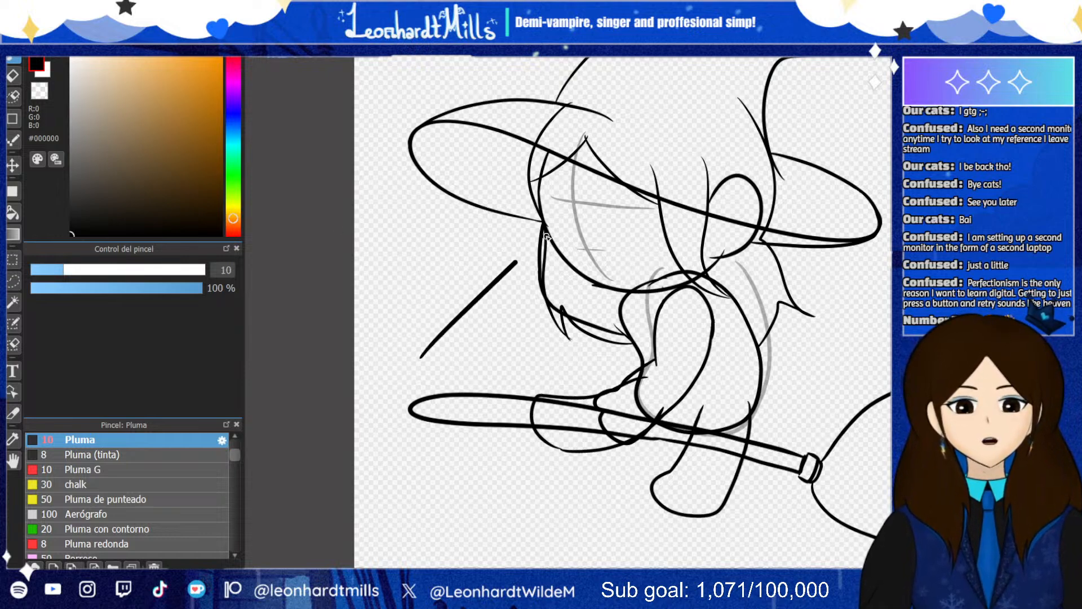
pyautogui.hotkey('ctrl', 'z')
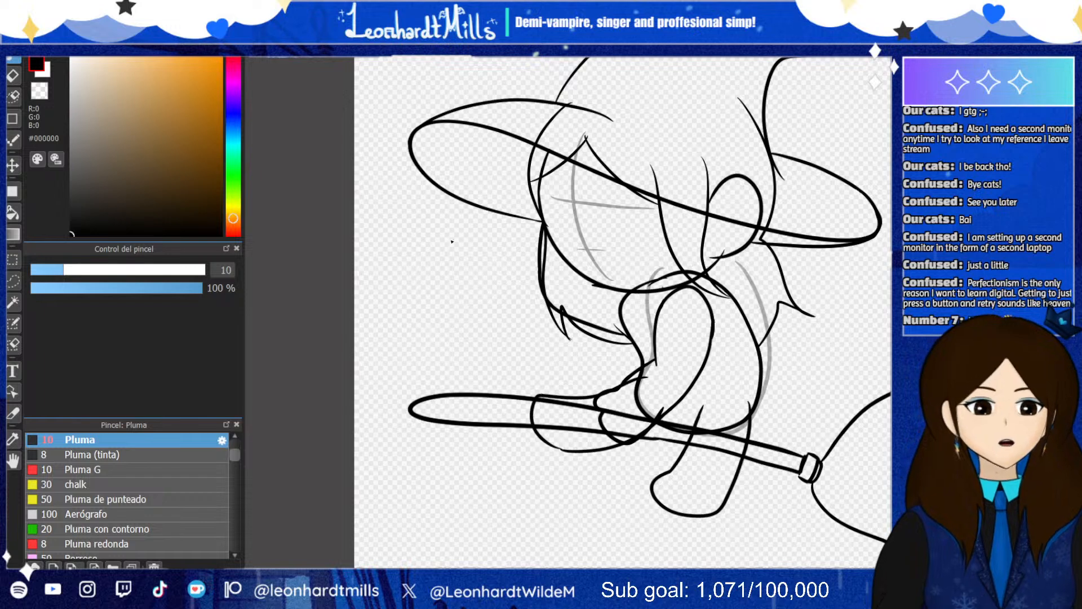
pyautogui.moveTo(393, 349); pyautogui.dragTo(524, 223)
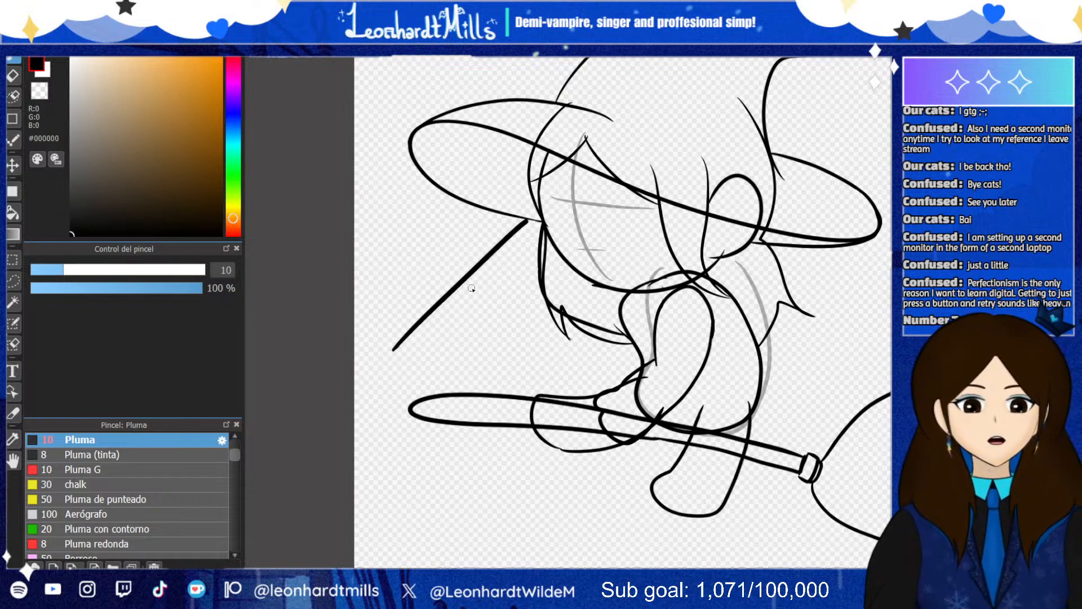
pyautogui.hotkey('ctrl', 'z')
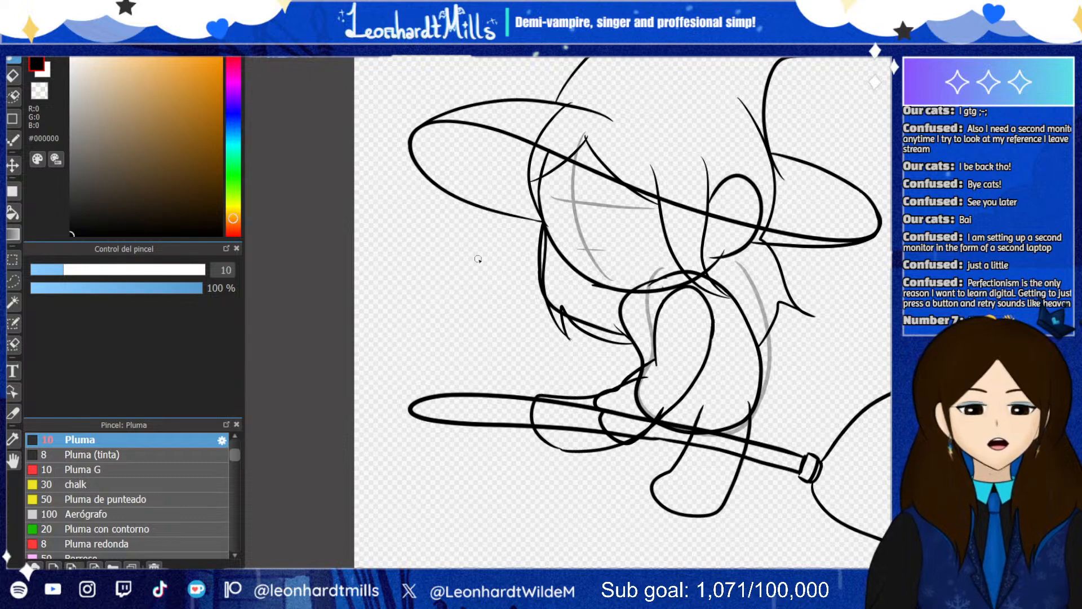
pyautogui.moveTo(399, 357)
pyautogui.mouseDown()
pyautogui.moveTo(457, 276)
pyautogui.moveTo(485, 255)
pyautogui.mouseUp()
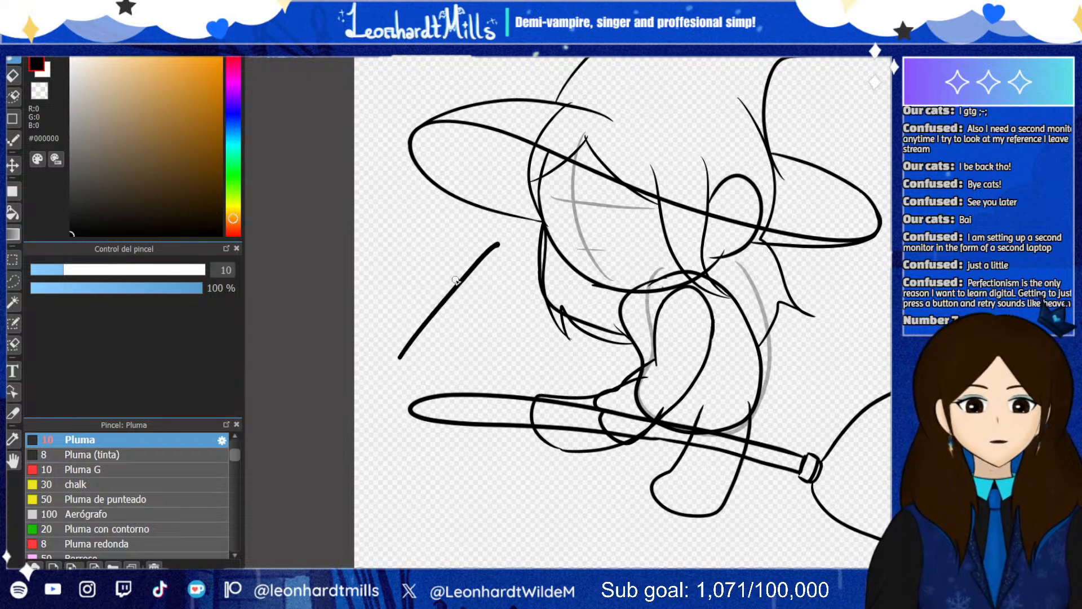
pyautogui.moveTo(404, 312); pyautogui.dragTo(473, 226)
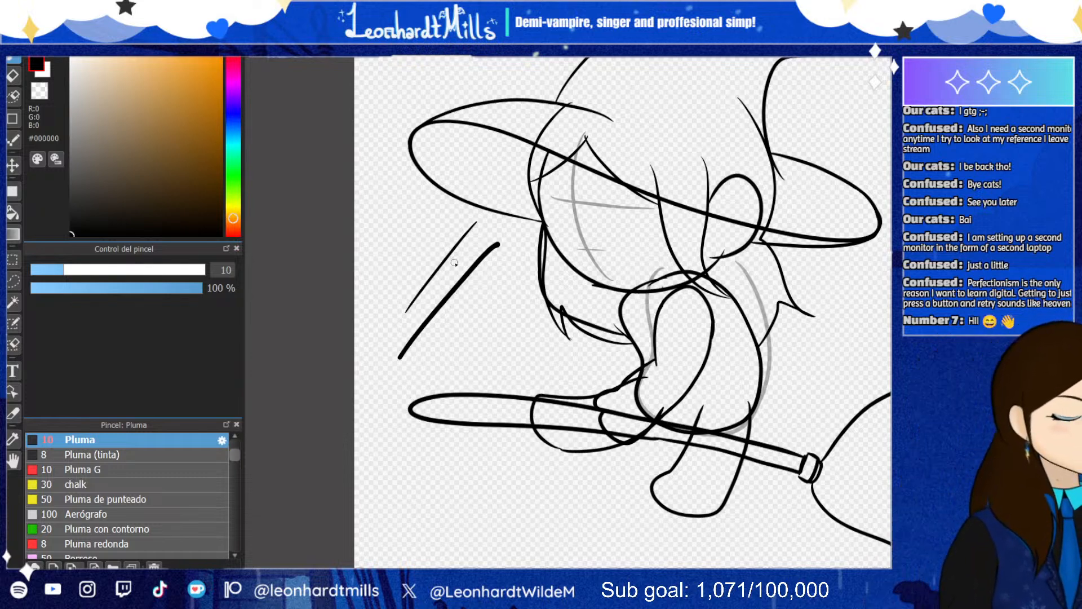
pyautogui.hotkey('ctrl', 'z')
pyautogui.hotkey('ctrl', 'z')
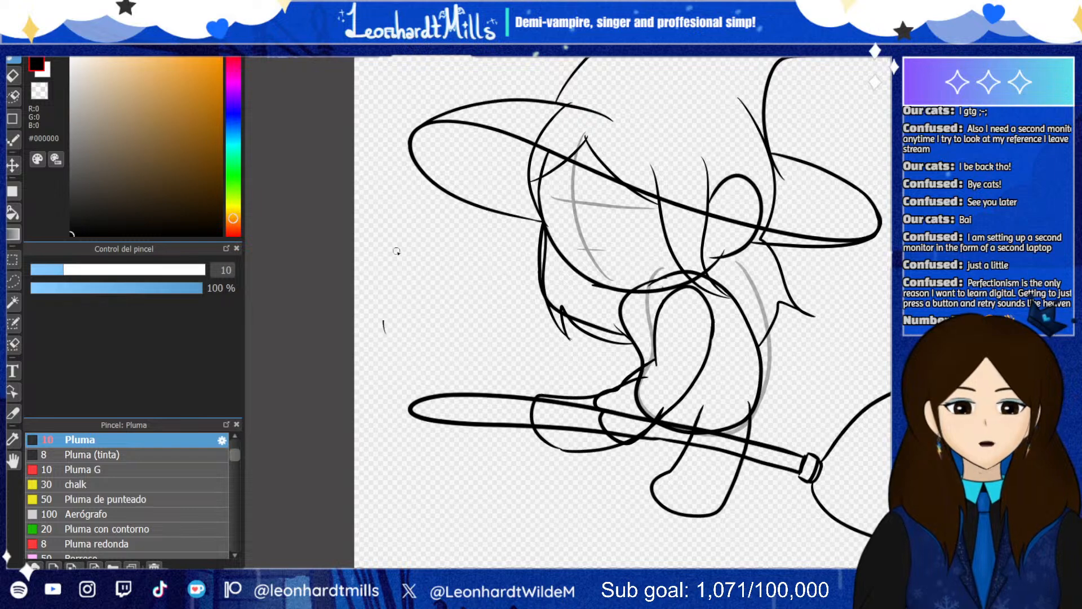
pyautogui.moveTo(384, 332); pyautogui.dragTo(424, 319)
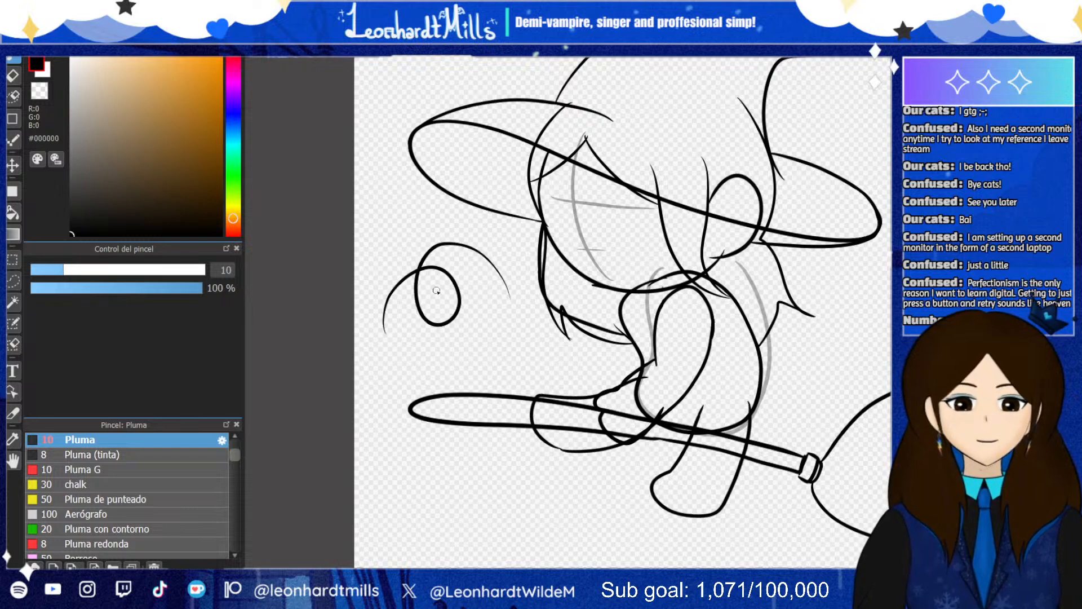
pyautogui.hotkey('ctrl', 'z')
# Draw the hat band's upper edge as a curve across the crown and close its front end down to the brim
pyautogui.scroll(-3, 434, 279)
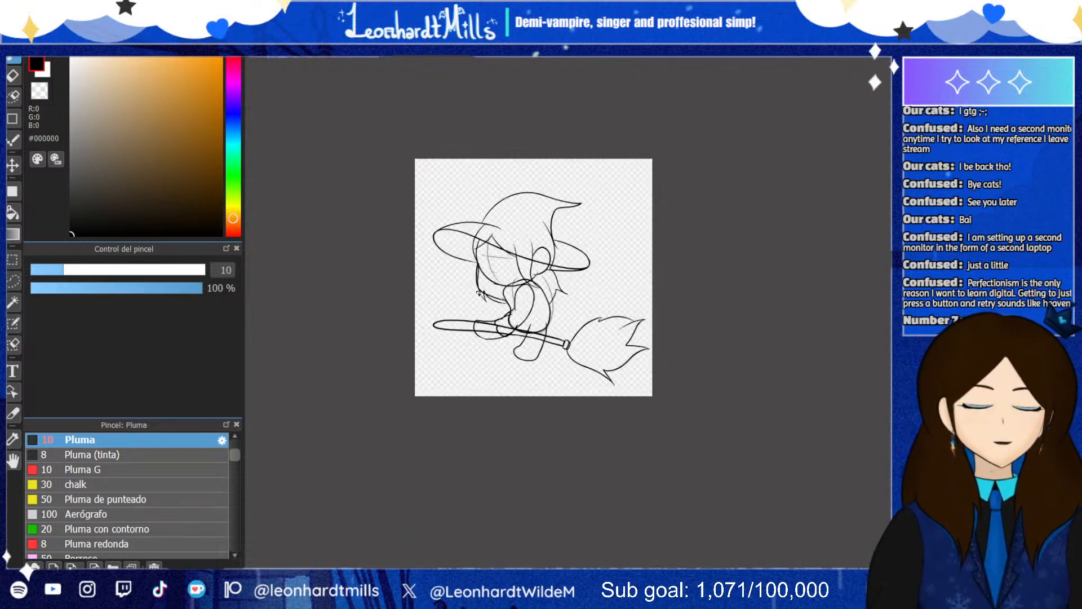
pyautogui.scroll(2, 481, 287)
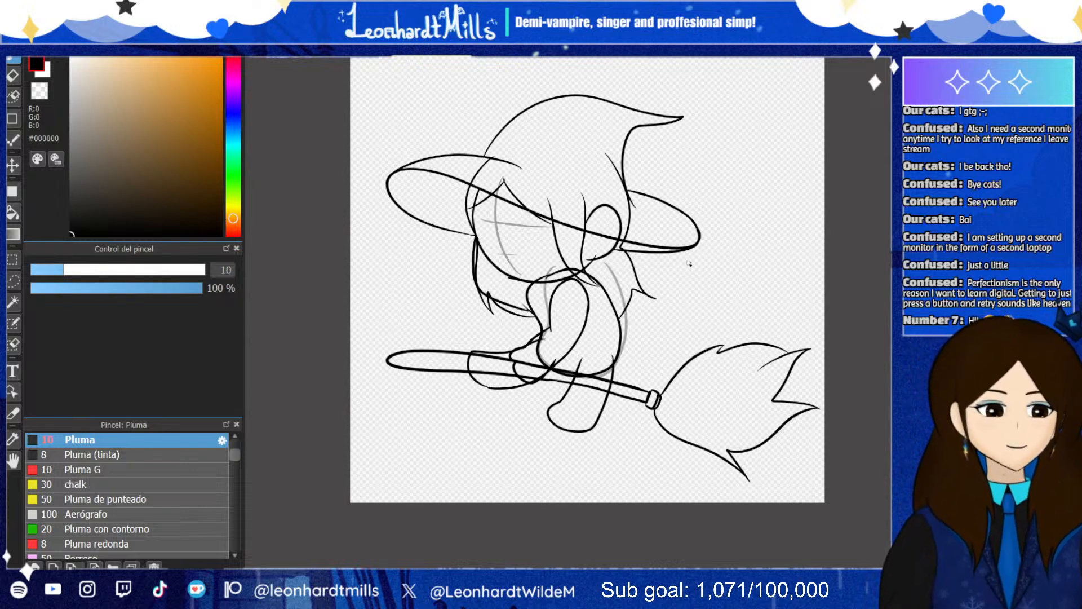
pyautogui.moveTo(484, 141)
pyautogui.mouseDown()
pyautogui.moveTo(534, 137)
pyautogui.moveTo(649, 180)
pyautogui.mouseUp()
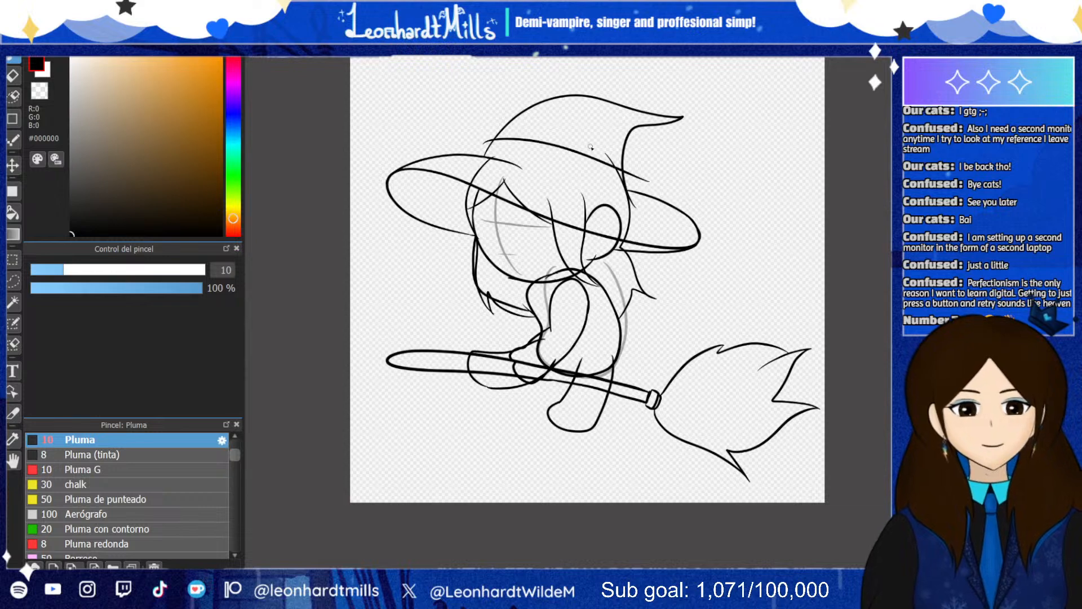
pyautogui.scroll(3, 579, 97)
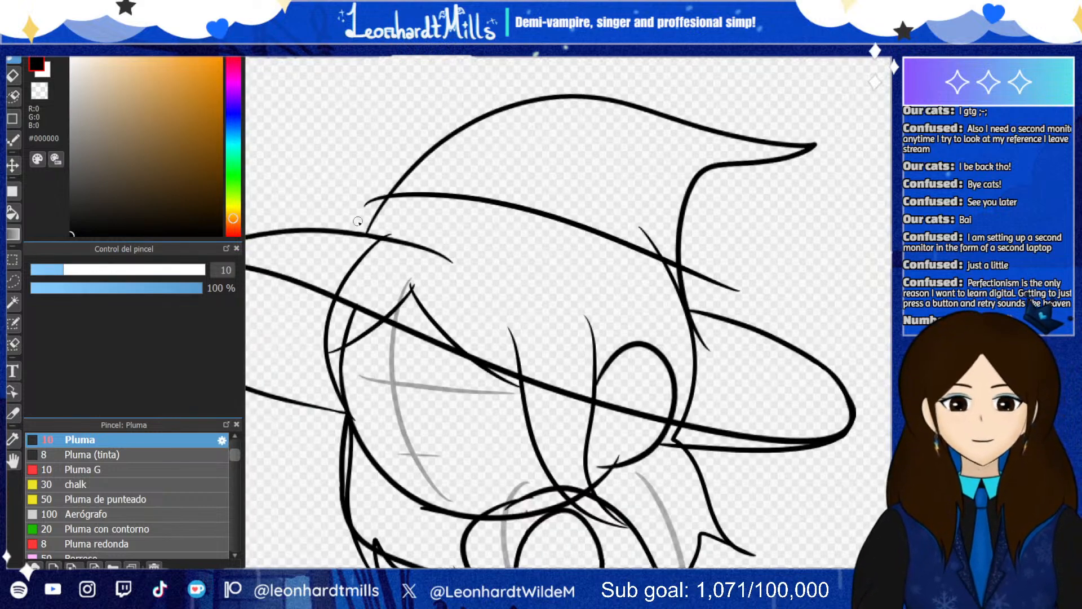
pyautogui.moveTo(364, 209); pyautogui.dragTo(361, 235)
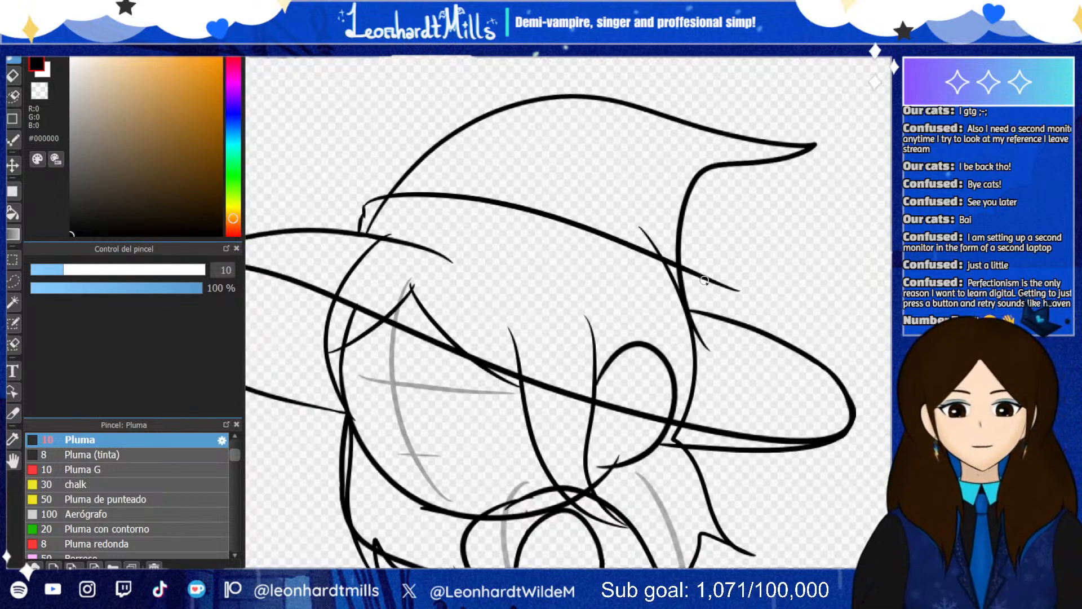
# Try closing the hat band's back end with a short bent stroke and drawing its lower edge across the crown
pyautogui.moveTo(680, 258)
pyautogui.mouseDown()
pyautogui.moveTo(702, 277)
pyautogui.moveTo(702, 332)
pyautogui.mouseUp()
pyautogui.hotkey('ctrl', 'z')
pyautogui.moveTo(691, 279)
pyautogui.mouseDown()
pyautogui.moveTo(702, 303)
pyautogui.moveTo(687, 313)
pyautogui.mouseUp()
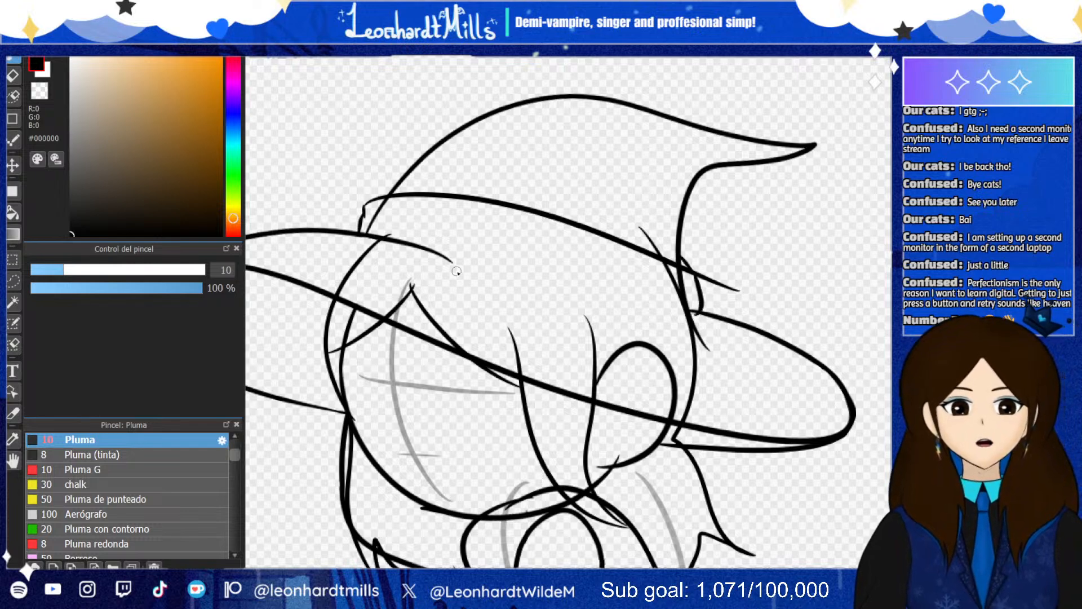
pyautogui.moveTo(436, 253)
pyautogui.mouseDown()
pyautogui.moveTo(482, 283)
pyautogui.moveTo(581, 314)
pyautogui.moveTo(695, 333)
pyautogui.mouseUp()
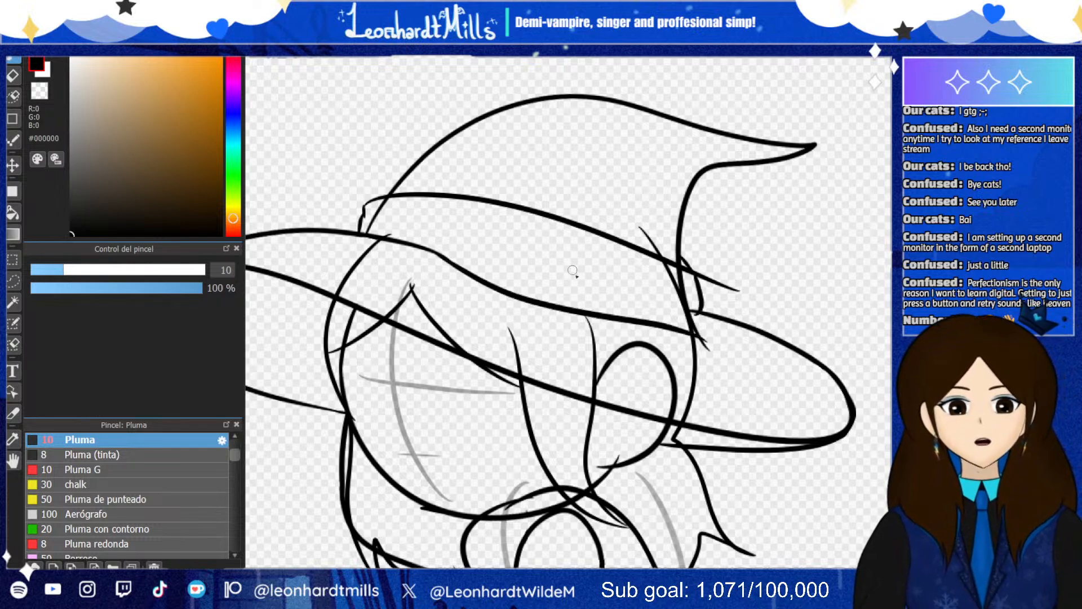
pyautogui.hotkey('ctrl', 'z')
pyautogui.hotkey('ctrl', 'z')
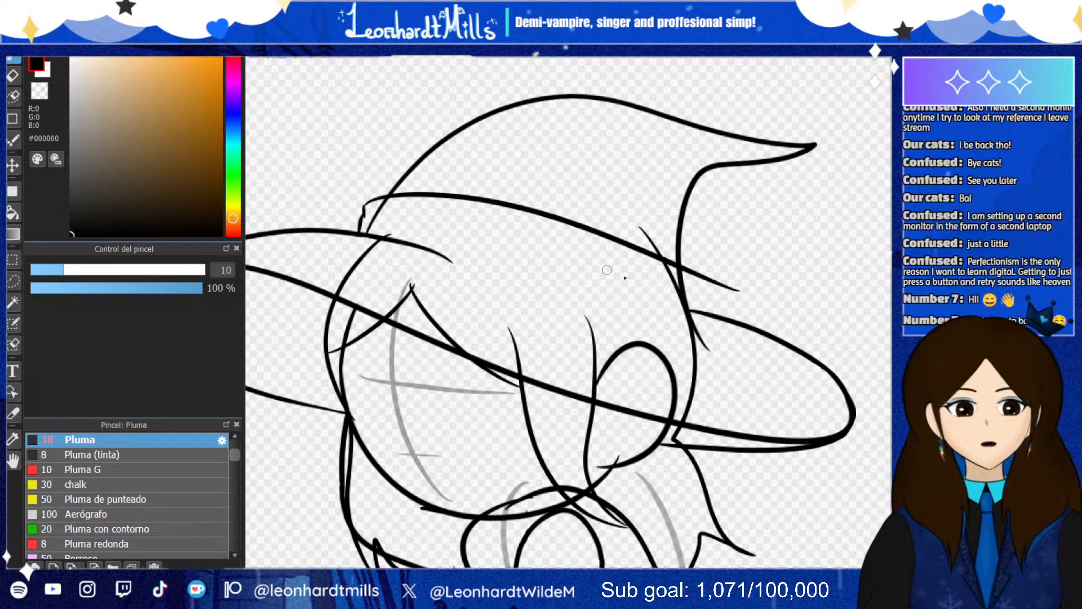
# Draw the hat band's lower edge as a sagging curve from the end of the upper brim line to just past the crown's back
pyautogui.moveTo(445, 257)
pyautogui.mouseDown()
pyautogui.moveTo(592, 321)
pyautogui.moveTo(721, 344)
pyautogui.mouseUp()
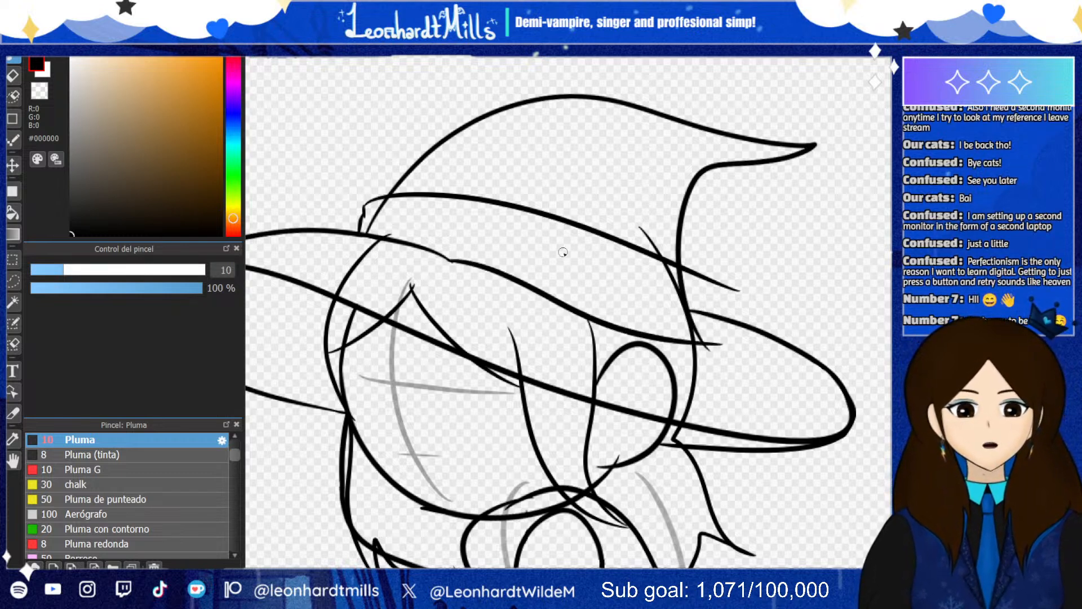
pyautogui.hotkey('ctrl', 'z')
pyautogui.moveTo(439, 254)
pyautogui.mouseDown()
pyautogui.moveTo(516, 300)
pyautogui.moveTo(679, 342)
pyautogui.moveTo(730, 300)
pyautogui.moveTo(729, 325)
pyautogui.mouseUp()
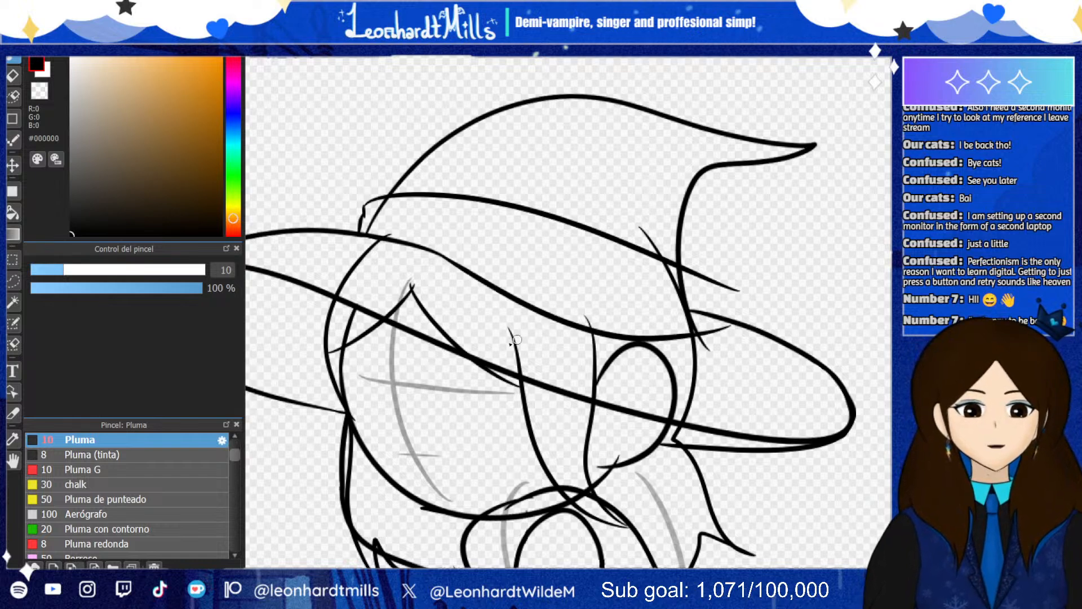
# Draw the hat band's back end as a bulging, wavy stroke from the crown's back edge down to the band's lower edge
pyautogui.scroll(-3, 517, 422)
pyautogui.scroll(4, 590, 218)
pyautogui.scroll(-3, 479, 379)
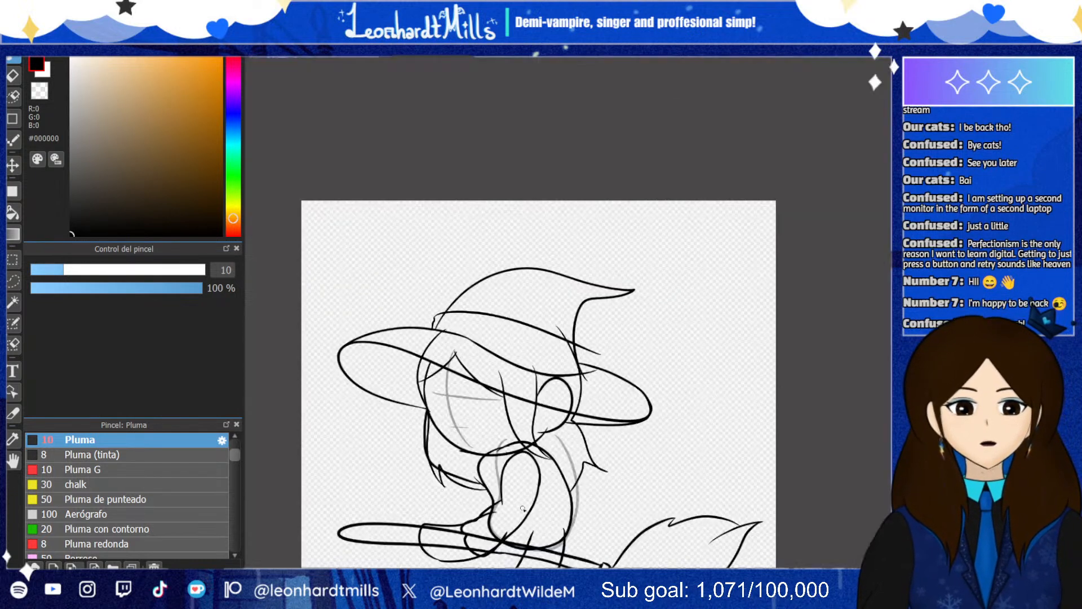
pyautogui.scroll(3, 532, 395)
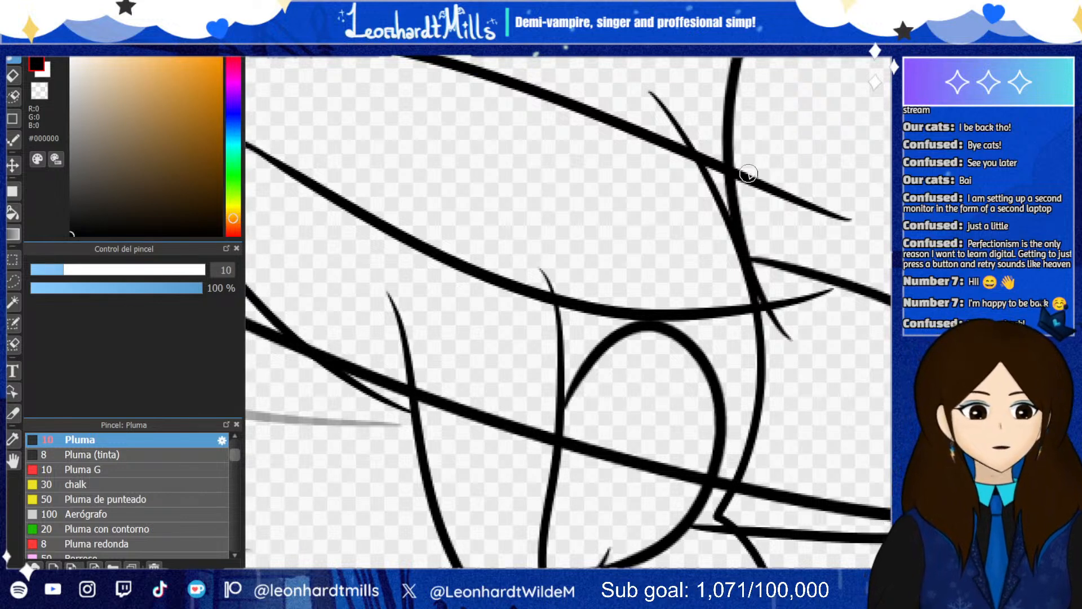
pyautogui.moveTo(734, 146)
pyautogui.mouseDown()
pyautogui.moveTo(775, 189)
pyautogui.moveTo(770, 217)
pyautogui.moveTo(786, 262)
pyautogui.moveTo(782, 302)
pyautogui.mouseUp()
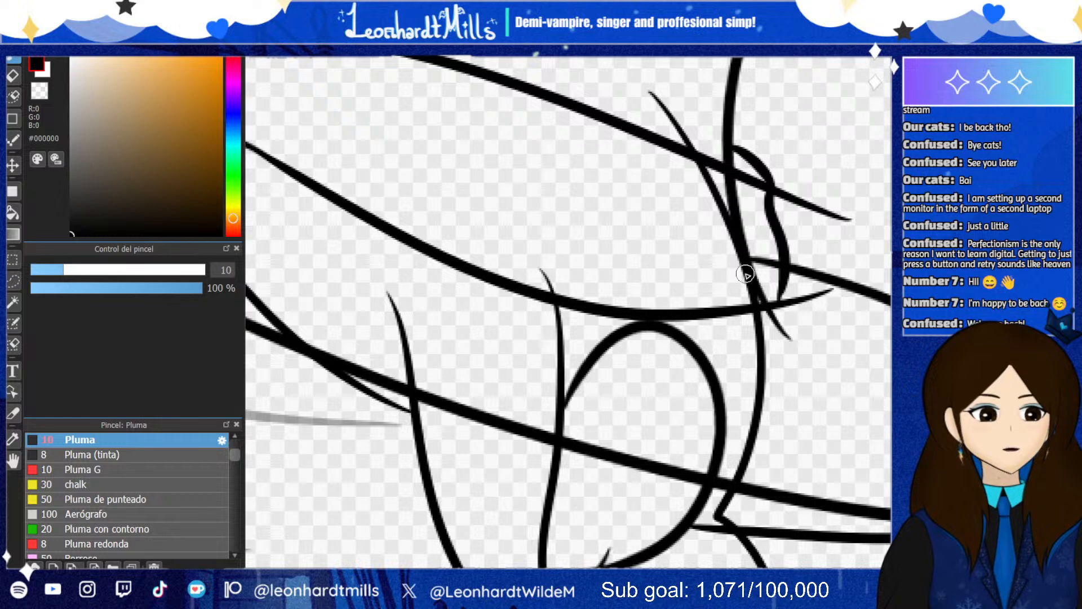
# Erase the band edges that overshoot its back end with the size 20 eraser and touch up both corners with the size 10 Pluma brush
pyautogui.click(12, 74)
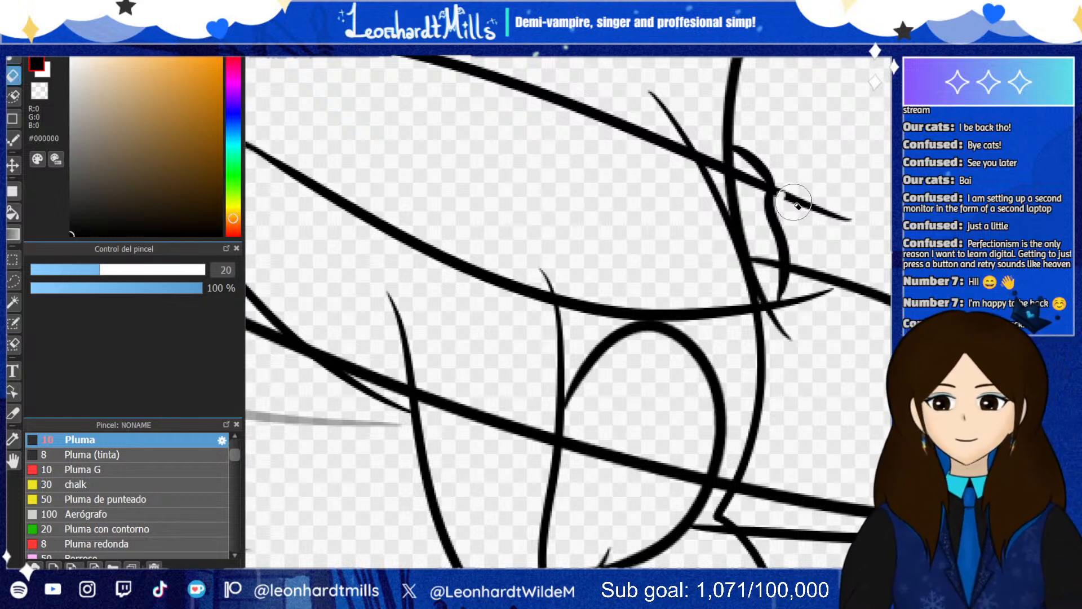
pyautogui.moveTo(782, 199)
pyautogui.mouseDown()
pyautogui.moveTo(861, 236)
pyautogui.moveTo(806, 199)
pyautogui.moveTo(834, 277)
pyautogui.moveTo(800, 318)
pyautogui.moveTo(791, 306)
pyautogui.moveTo(818, 276)
pyautogui.moveTo(788, 309)
pyautogui.mouseUp()
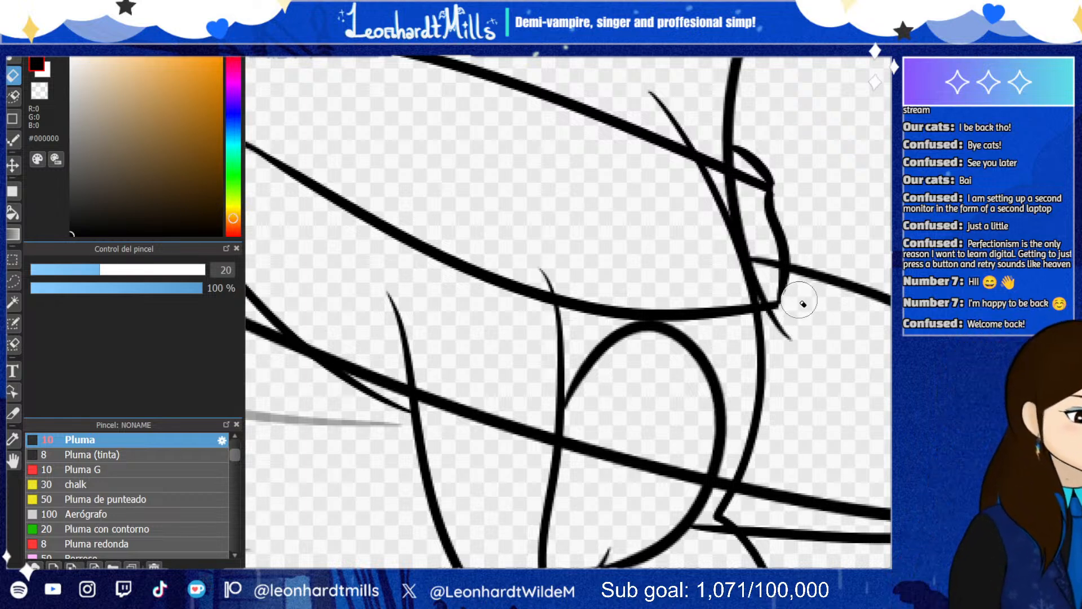
pyautogui.press('b')
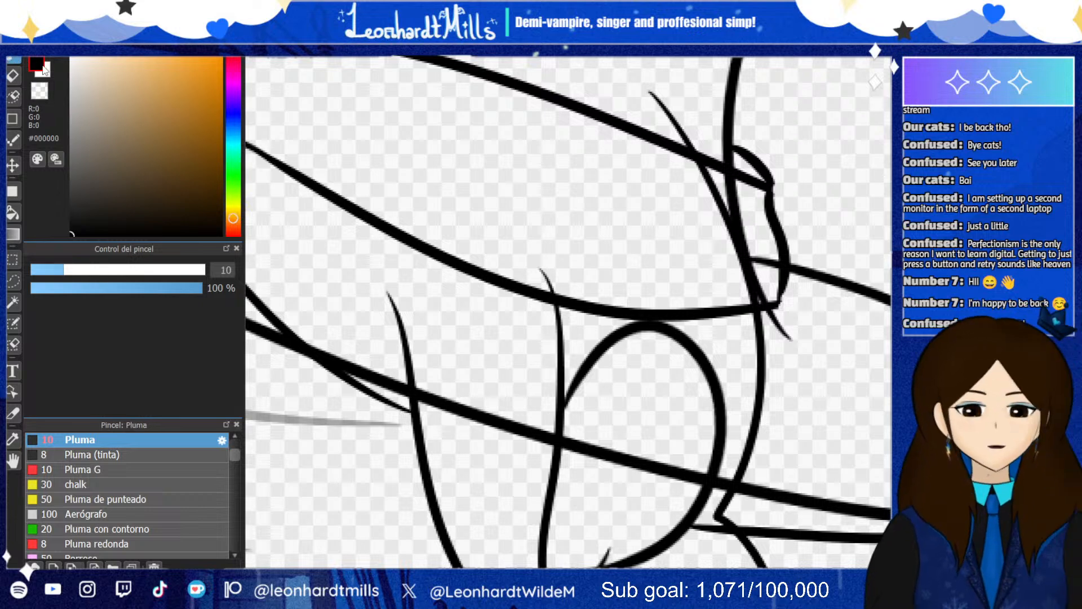
pyautogui.moveTo(770, 185); pyautogui.dragTo(775, 205)
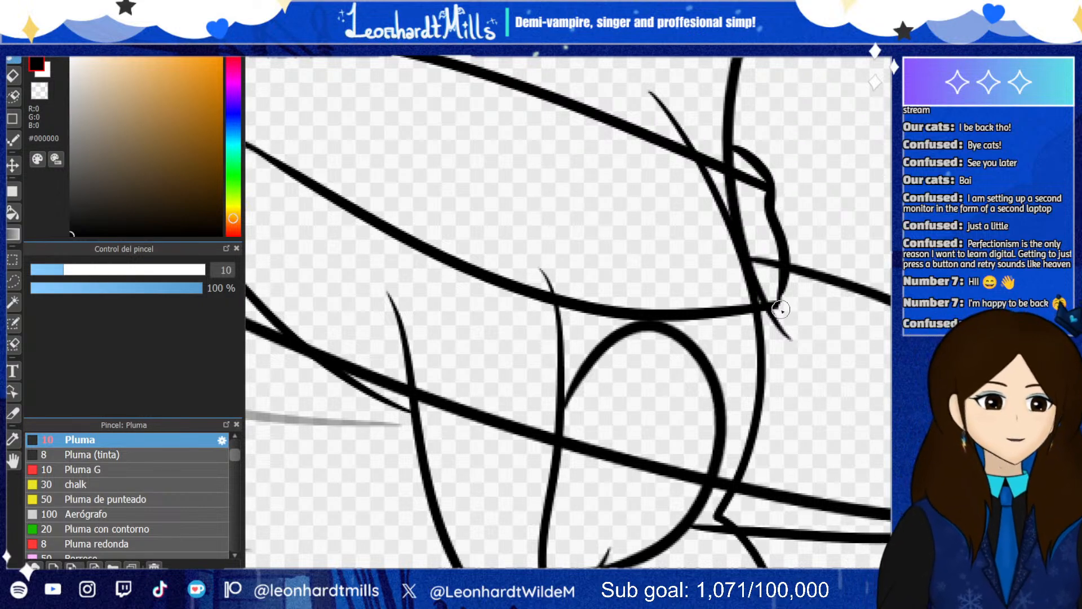
pyautogui.moveTo(770, 306)
pyautogui.mouseDown()
pyautogui.moveTo(783, 298)
pyautogui.moveTo(781, 307)
pyautogui.mouseUp()
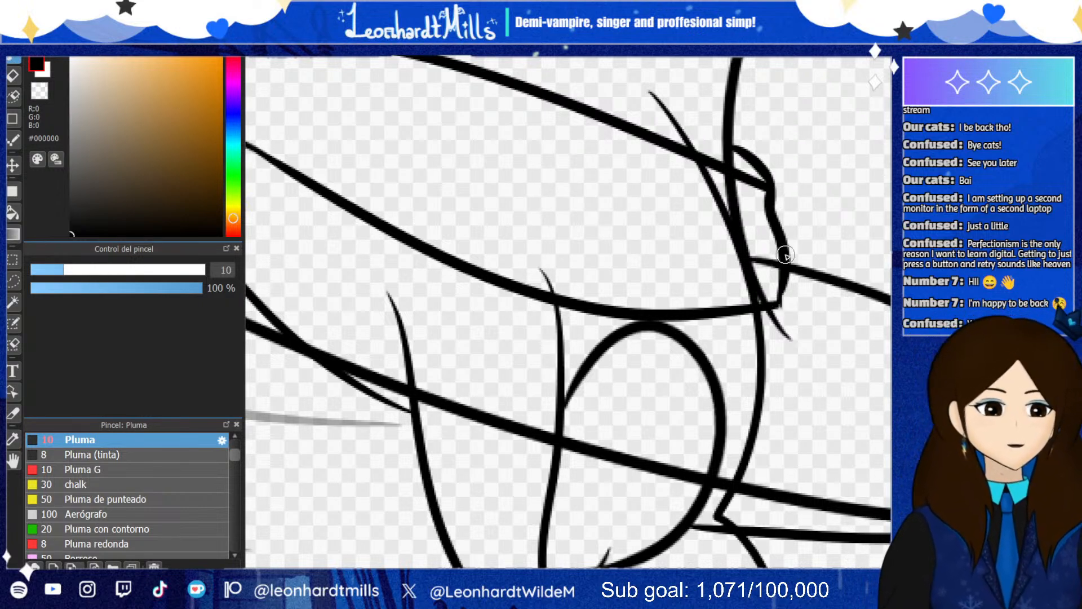
pyautogui.scroll(-3, 805, 155)
pyautogui.scroll(2, 755, 156)
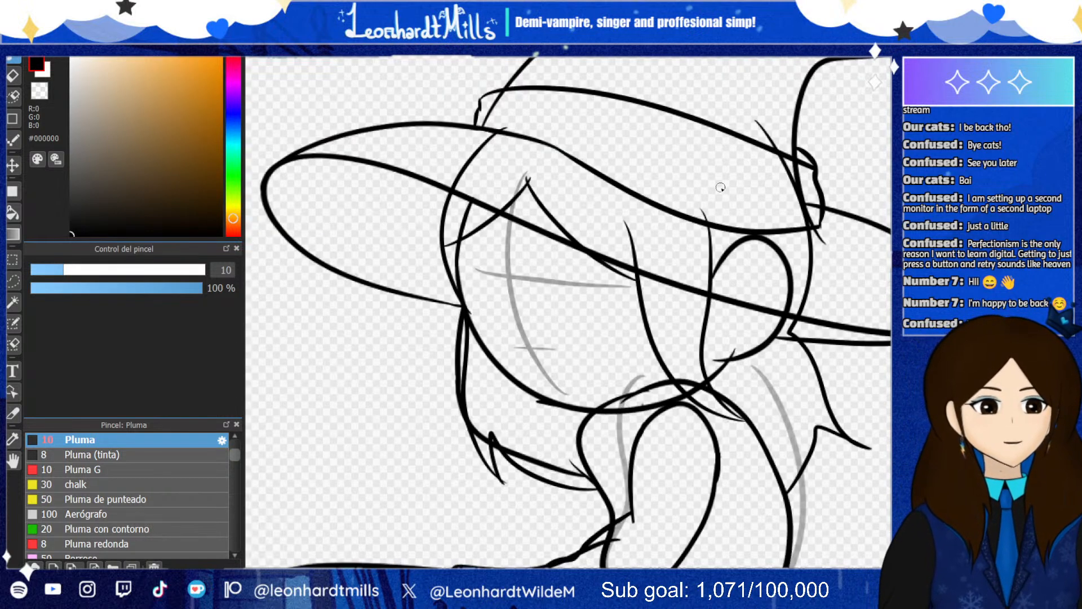
# Add short, thin fold lines inside the hat band near its lower back edge, its front end and its back end
pyautogui.moveTo(645, 162); pyautogui.dragTo(757, 200)
pyautogui.hotkey('ctrl', 'z')
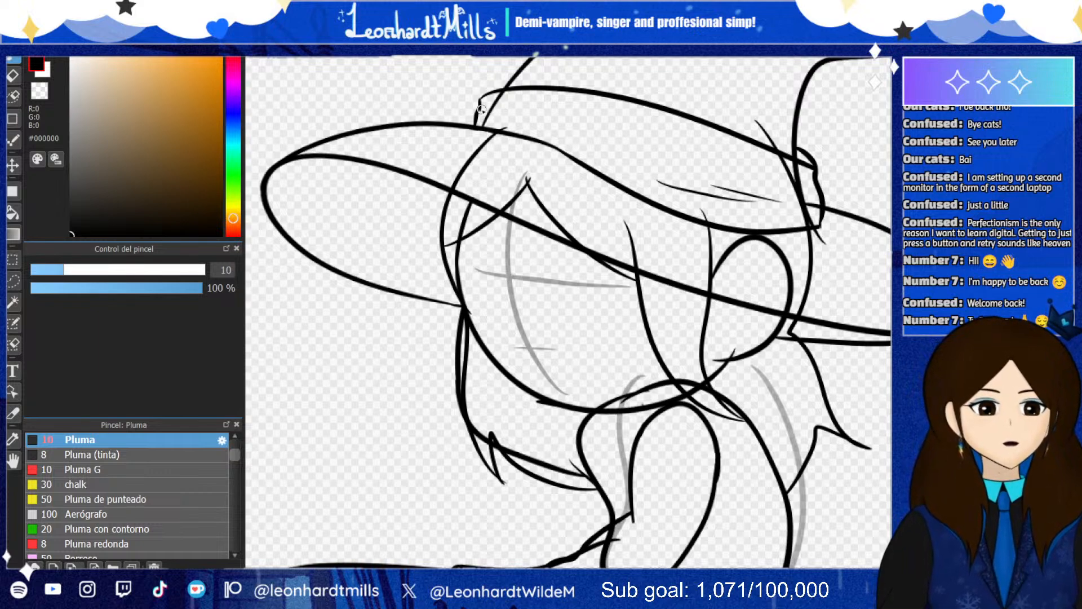
pyautogui.moveTo(481, 109); pyautogui.dragTo(531, 116)
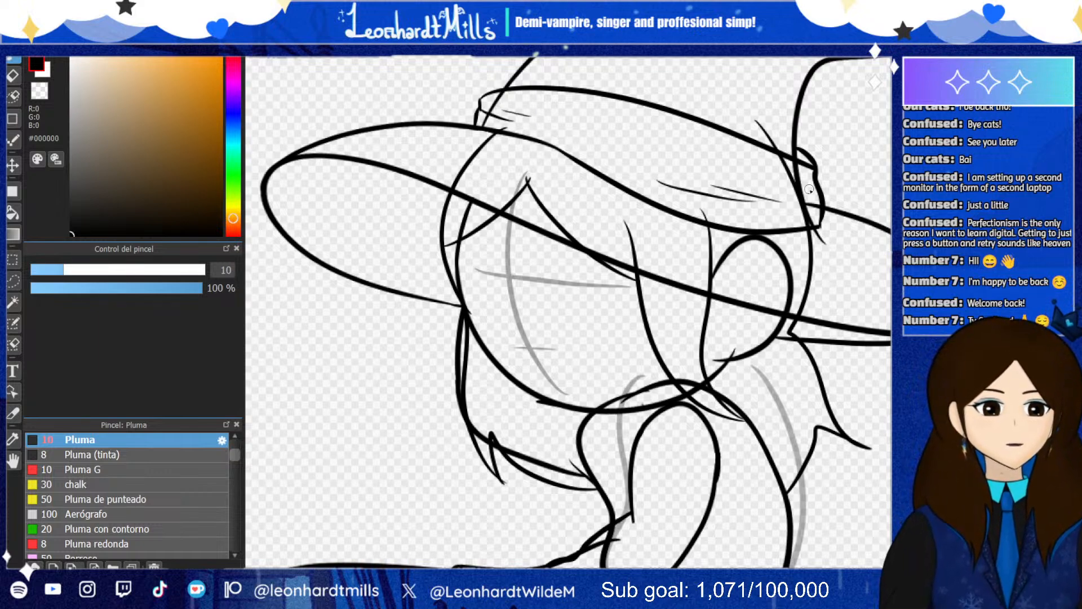
pyautogui.moveTo(815, 176); pyautogui.dragTo(768, 174)
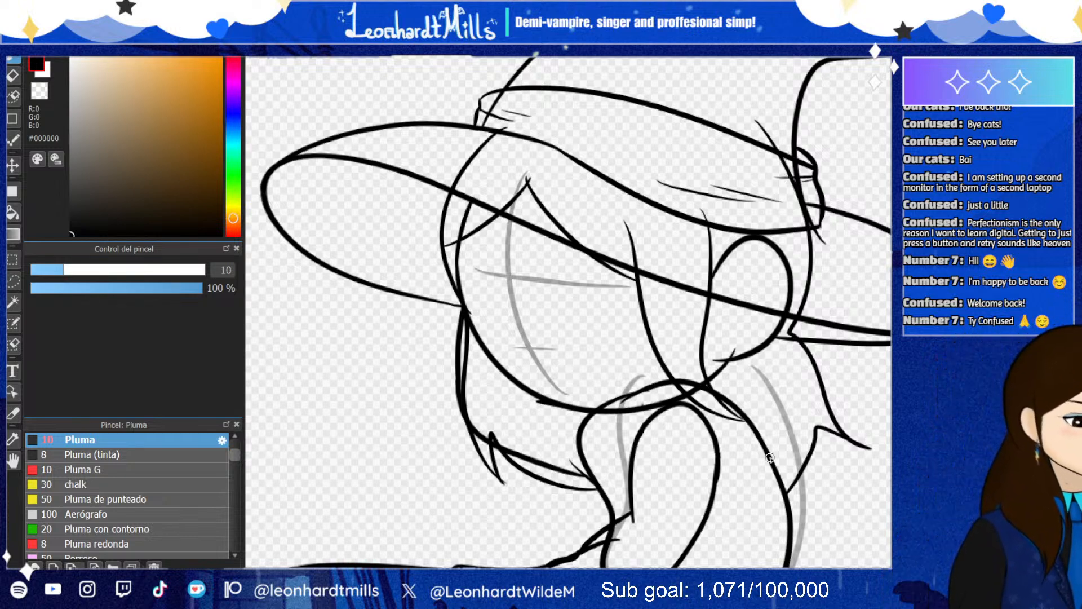
# Draw the waistline as a slightly sagging curve across the torso, from the belly side to the lower back
pyautogui.scroll(-6, 595, 260)
pyautogui.scroll(3, 614, 355)
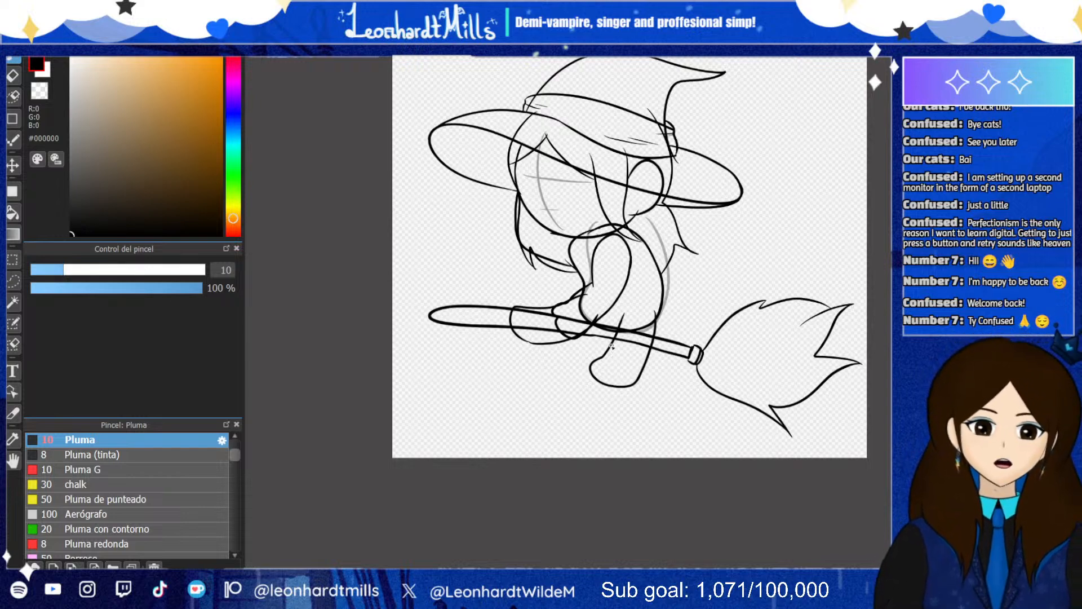
pyautogui.scroll(2, 615, 211)
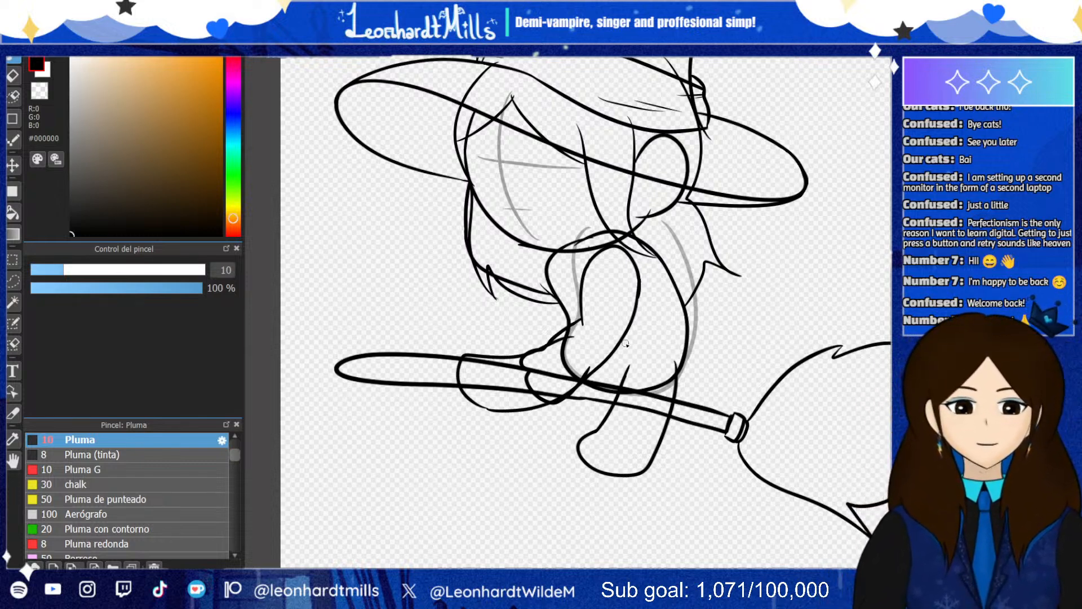
pyautogui.moveTo(564, 337)
pyautogui.mouseDown()
pyautogui.moveTo(689, 319)
pyautogui.moveTo(677, 399)
pyautogui.mouseUp()
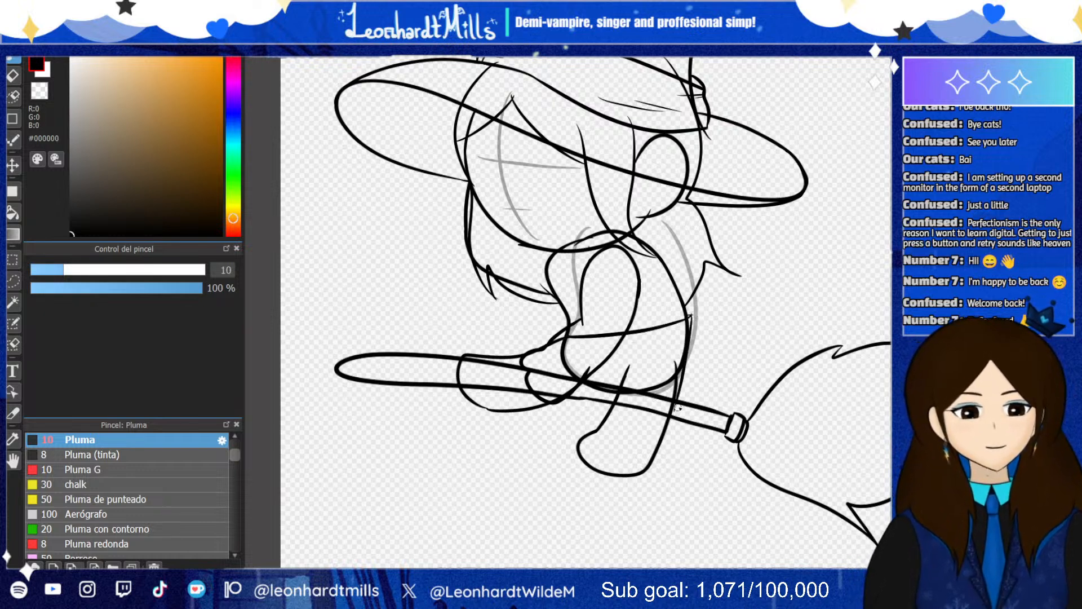
pyautogui.hotkey('ctrl', 'z')
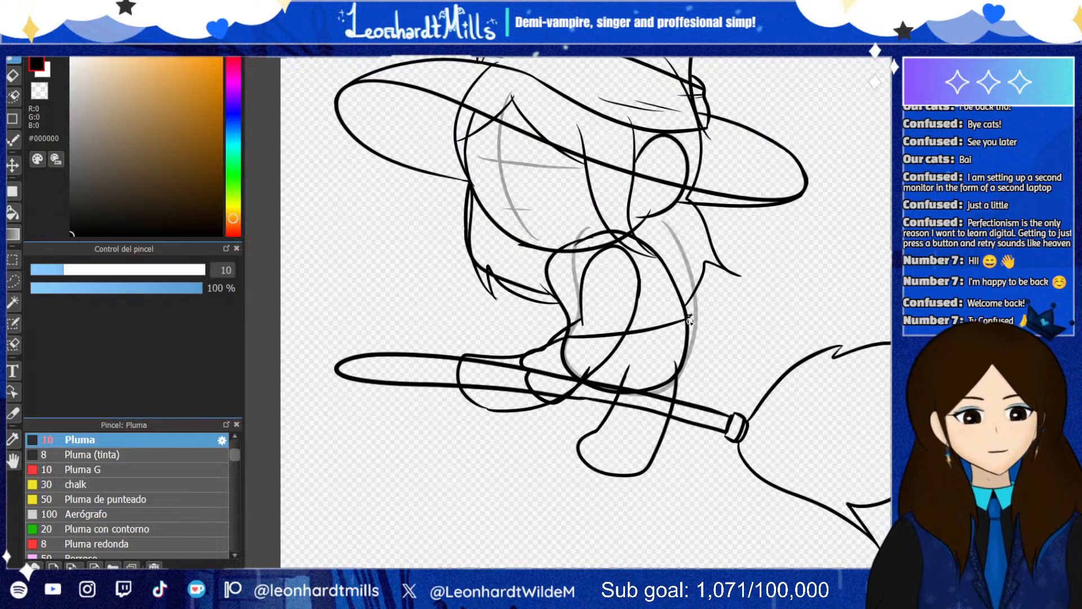
# Draw the back edge of the trousers as a curve from the waistline's back end down along the hip, redoing it until it fits
pyautogui.moveTo(691, 317); pyautogui.dragTo(669, 405)
pyautogui.hotkey('ctrl', 'z')
pyautogui.moveTo(690, 315); pyautogui.dragTo(677, 394)
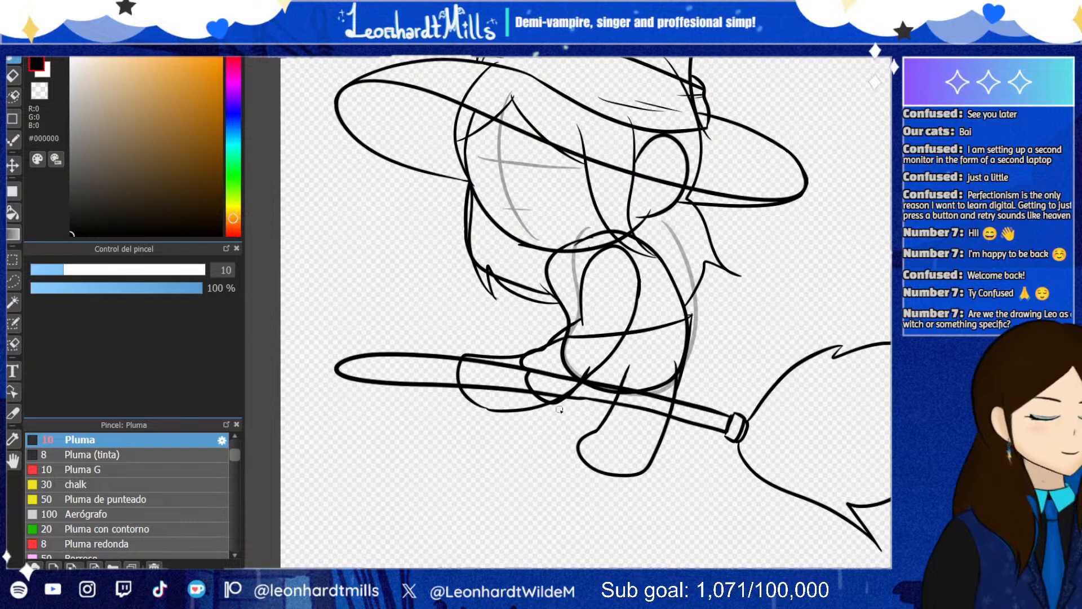
pyautogui.hotkey('ctrl', 'z')
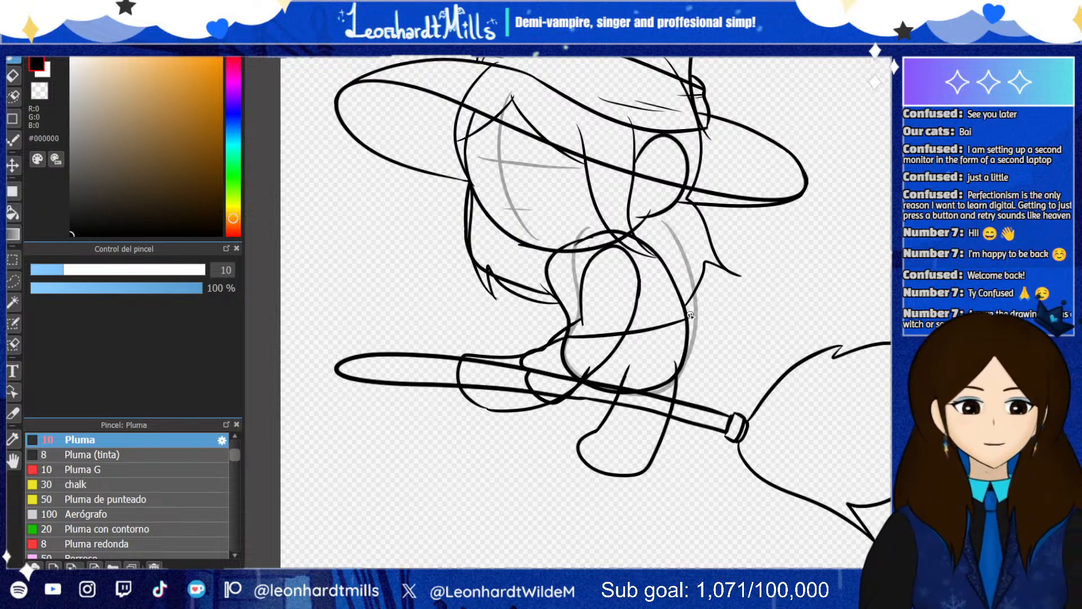
pyautogui.moveTo(690, 316); pyautogui.dragTo(680, 384)
pyautogui.hotkey('ctrl', 'z')
pyautogui.moveTo(691, 316); pyautogui.dragTo(673, 394)
pyautogui.hotkey('ctrl', 'z')
pyautogui.moveTo(689, 308); pyautogui.dragTo(673, 414)
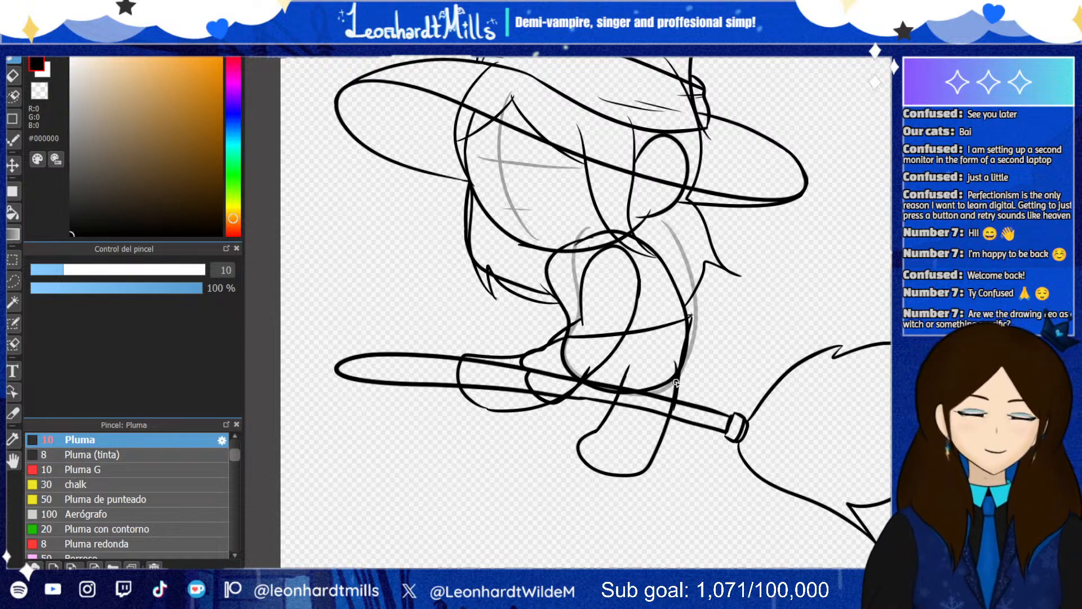
pyautogui.hotkey('ctrl', 'z')
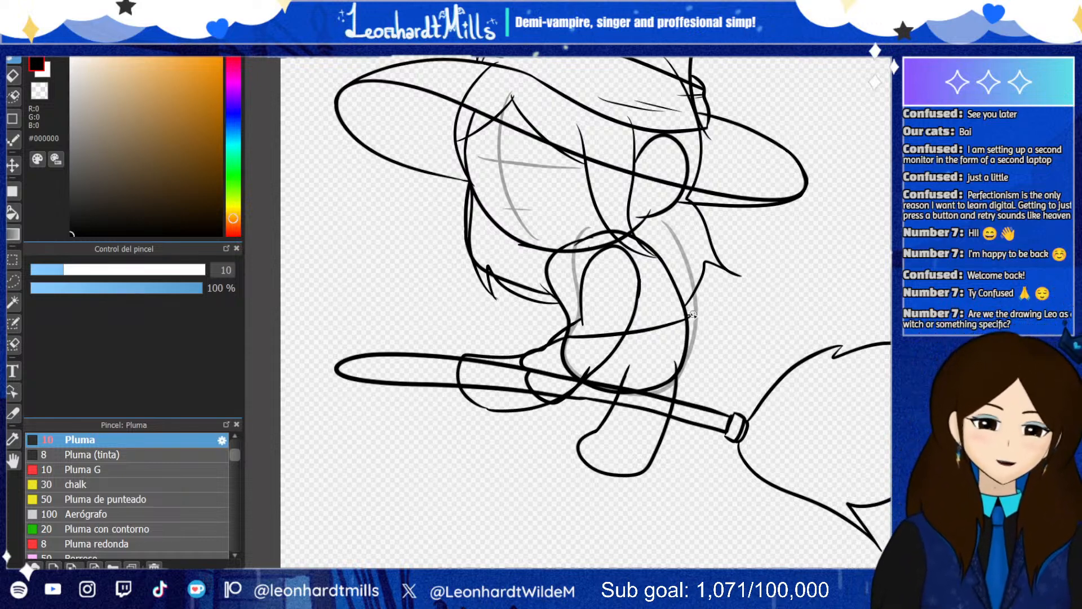
pyautogui.moveTo(691, 315); pyautogui.dragTo(679, 370)
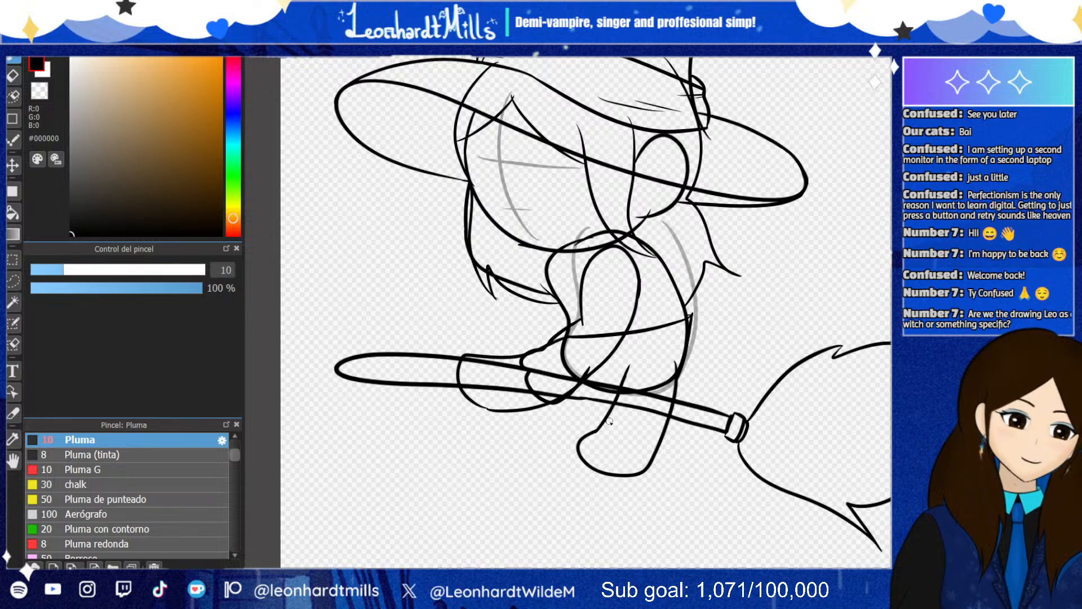
# Draw the trouser leg around the hanging leg, with a curved hem below the broomstick and loose back and front edges
pyautogui.moveTo(608, 418); pyautogui.dragTo(663, 430)
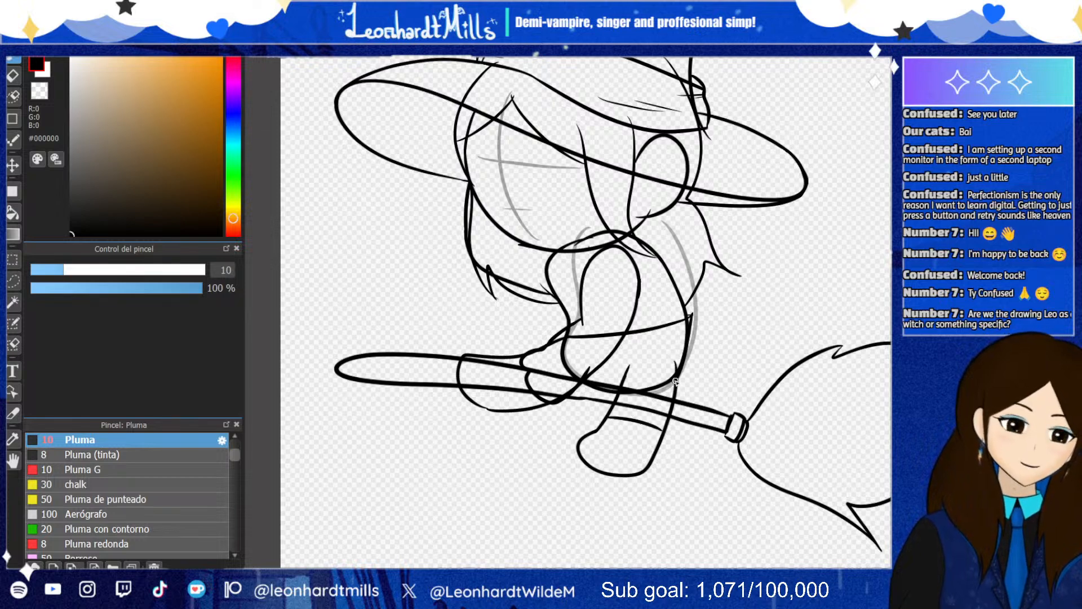
pyautogui.moveTo(678, 373); pyautogui.dragTo(667, 437)
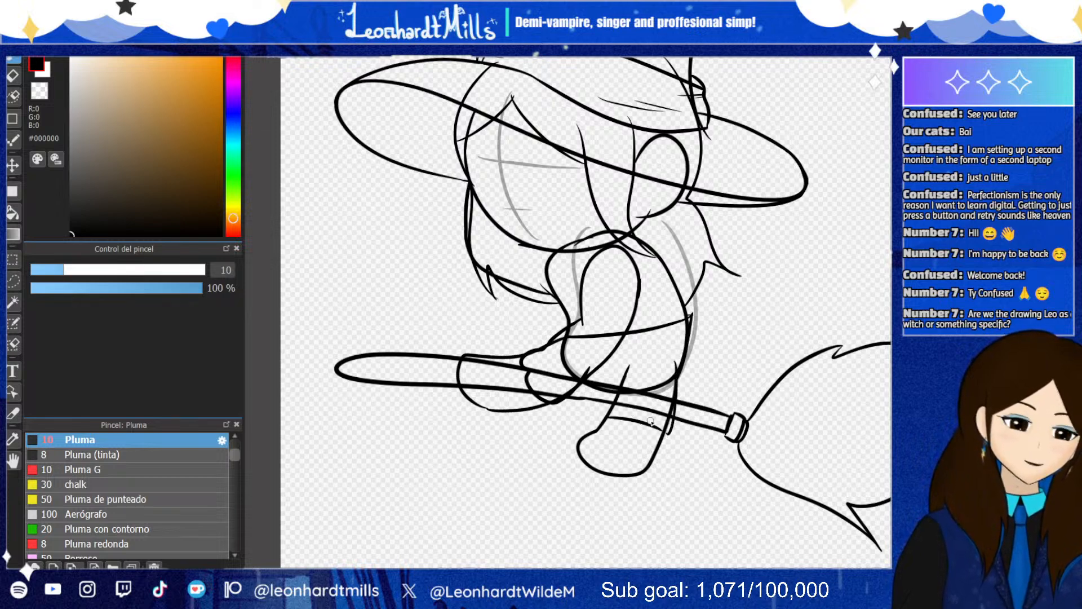
pyautogui.scroll(2, 650, 422)
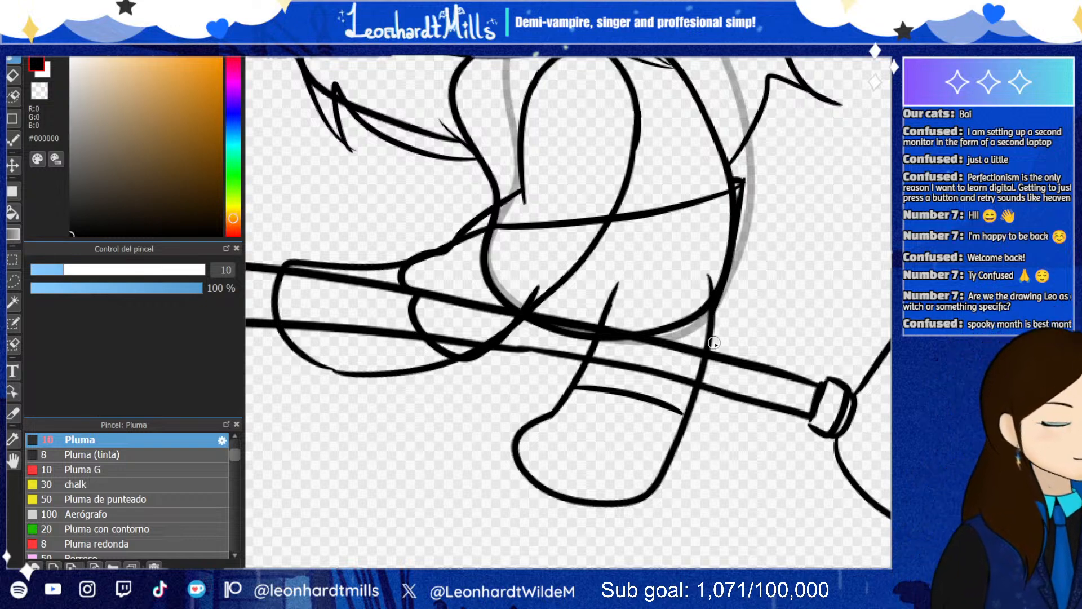
pyautogui.moveTo(712, 307)
pyautogui.mouseDown()
pyautogui.moveTo(695, 408)
pyautogui.moveTo(680, 407)
pyautogui.mouseUp()
pyautogui.hotkey('ctrl', 'z')
pyautogui.moveTo(712, 292)
pyautogui.mouseDown()
pyautogui.moveTo(705, 380)
pyautogui.moveTo(686, 433)
pyautogui.moveTo(661, 408)
pyautogui.moveTo(702, 412)
pyautogui.moveTo(710, 276)
pyautogui.mouseUp()
pyautogui.hotkey('ctrl', 'z')
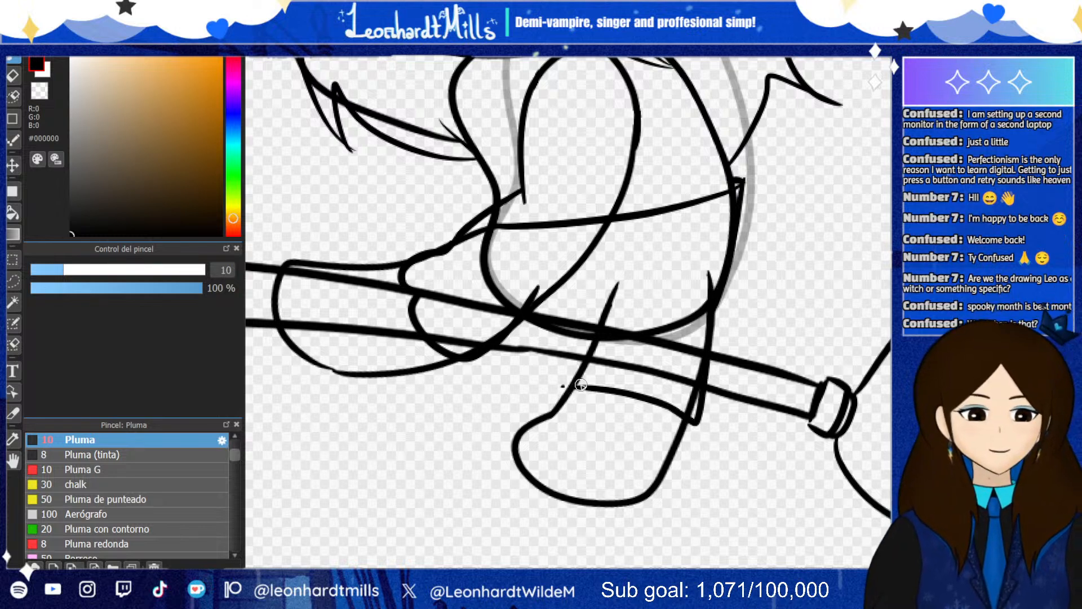
pyautogui.moveTo(562, 386); pyautogui.dragTo(616, 289)
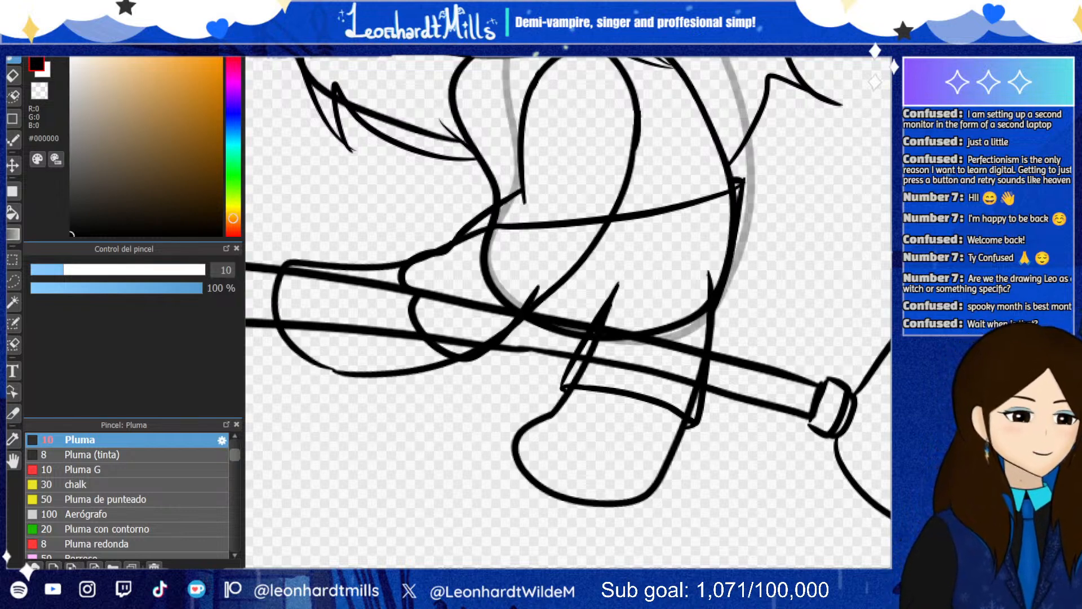
# Hide the arm lines and draw the forward trouser leg, with an upper edge from the waist, a curved hem and an underside
pyautogui.hotkey('ctrl', 'z')
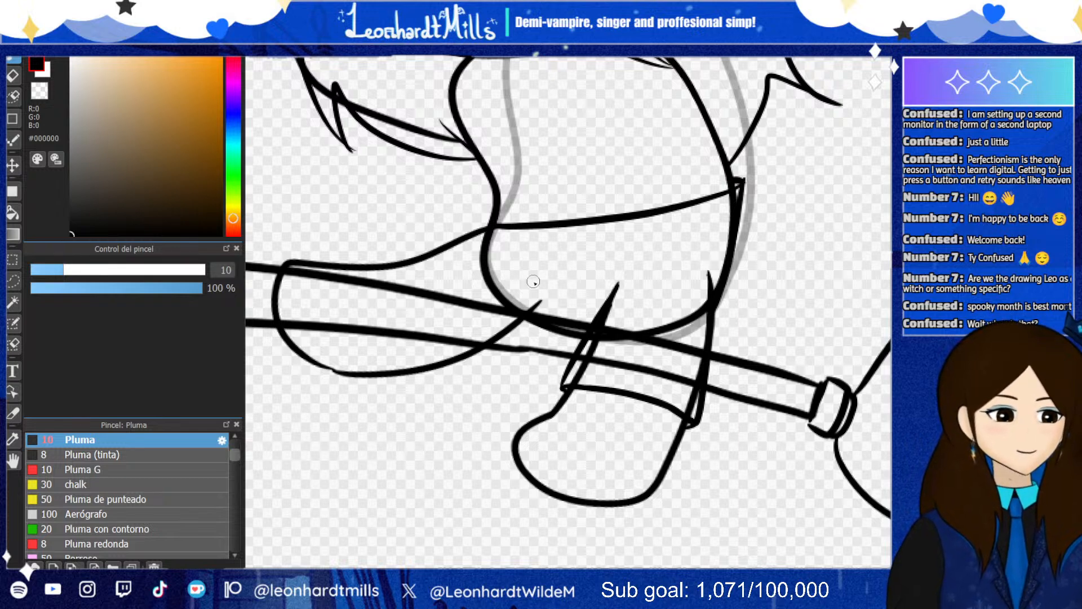
pyautogui.moveTo(486, 223)
pyautogui.mouseDown()
pyautogui.moveTo(372, 257)
pyautogui.moveTo(396, 303)
pyautogui.mouseUp()
pyautogui.moveTo(423, 350); pyautogui.dragTo(427, 378)
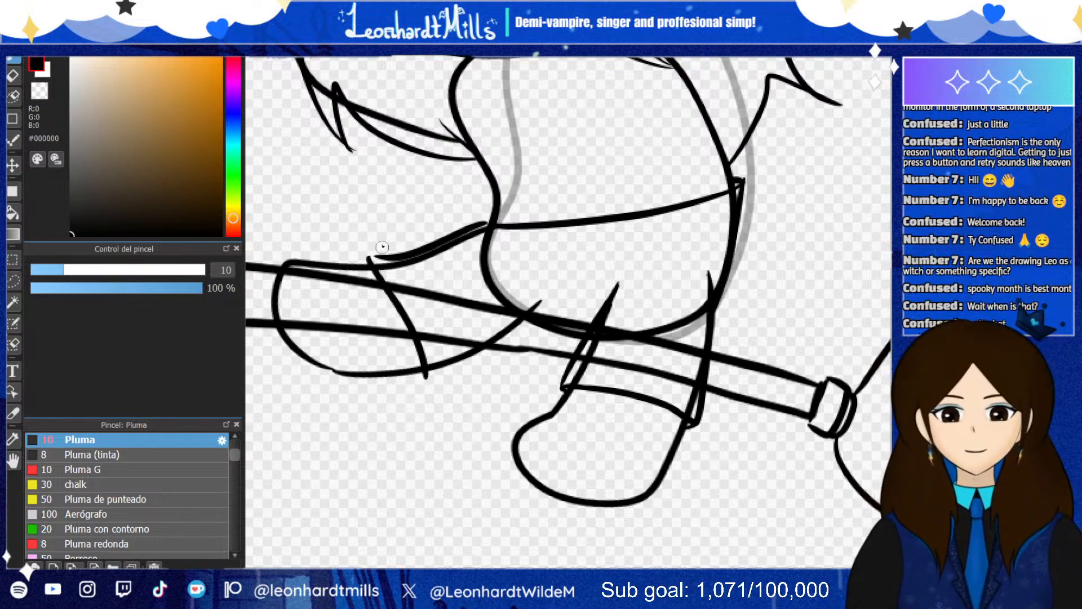
pyautogui.moveTo(363, 268); pyautogui.dragTo(367, 260)
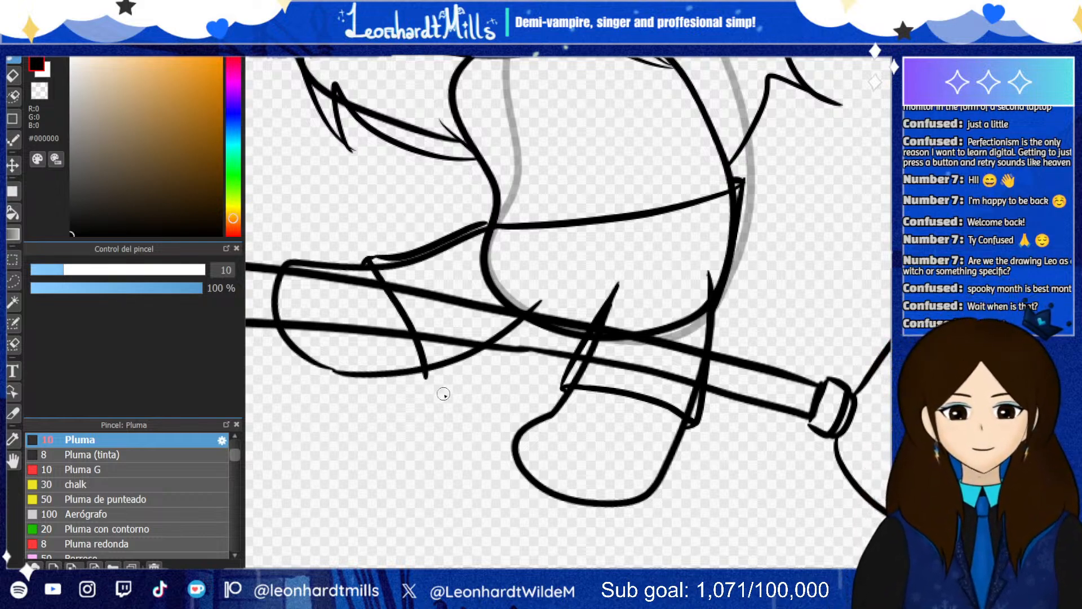
pyautogui.moveTo(426, 377); pyautogui.dragTo(475, 337)
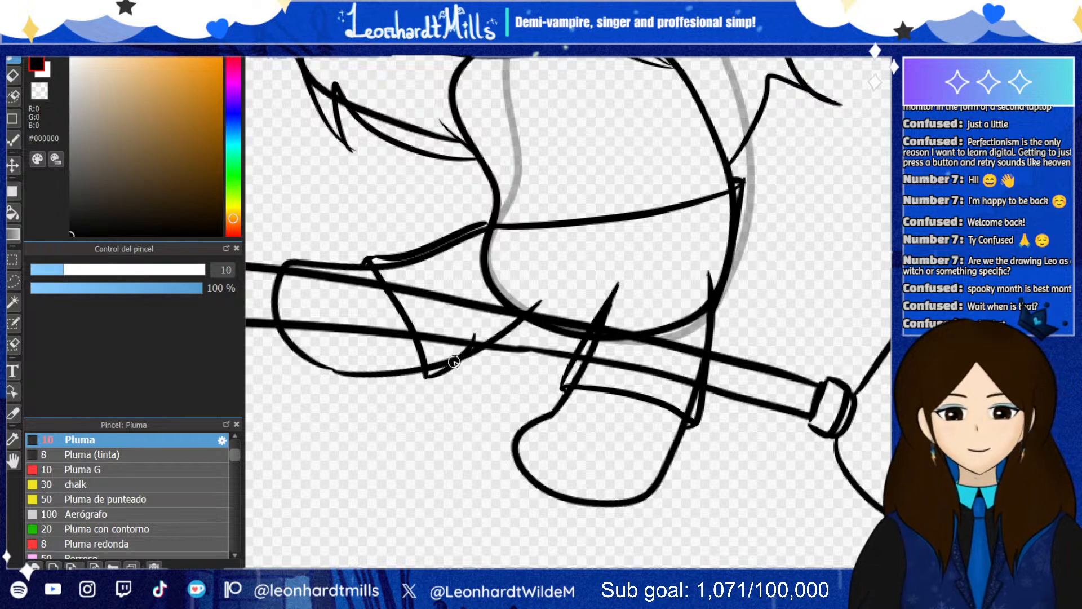
pyautogui.hotkey('ctrl', 'z')
pyautogui.moveTo(427, 376); pyautogui.dragTo(549, 294)
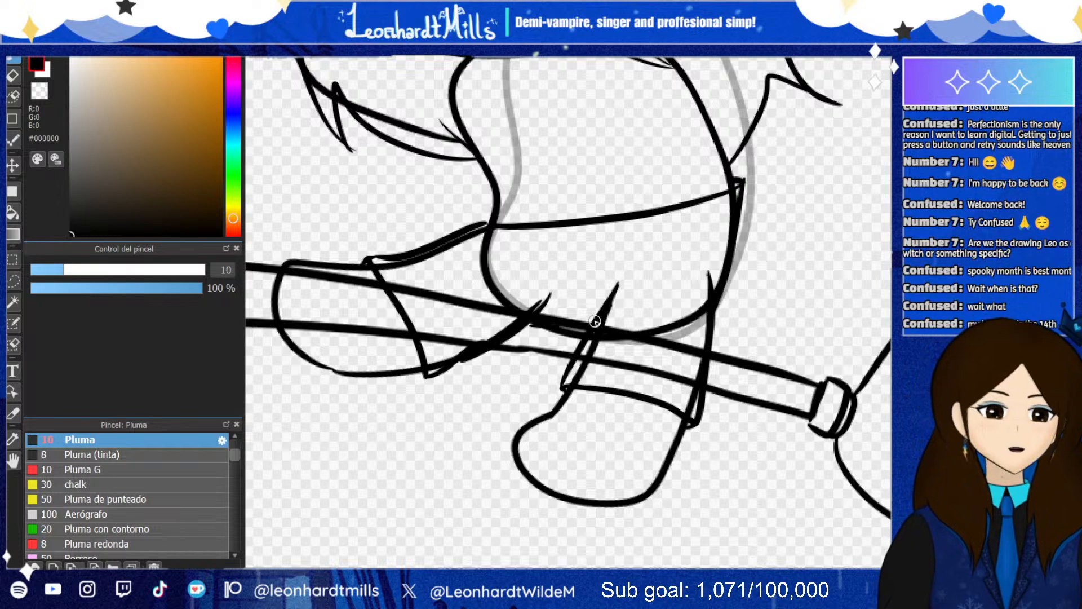
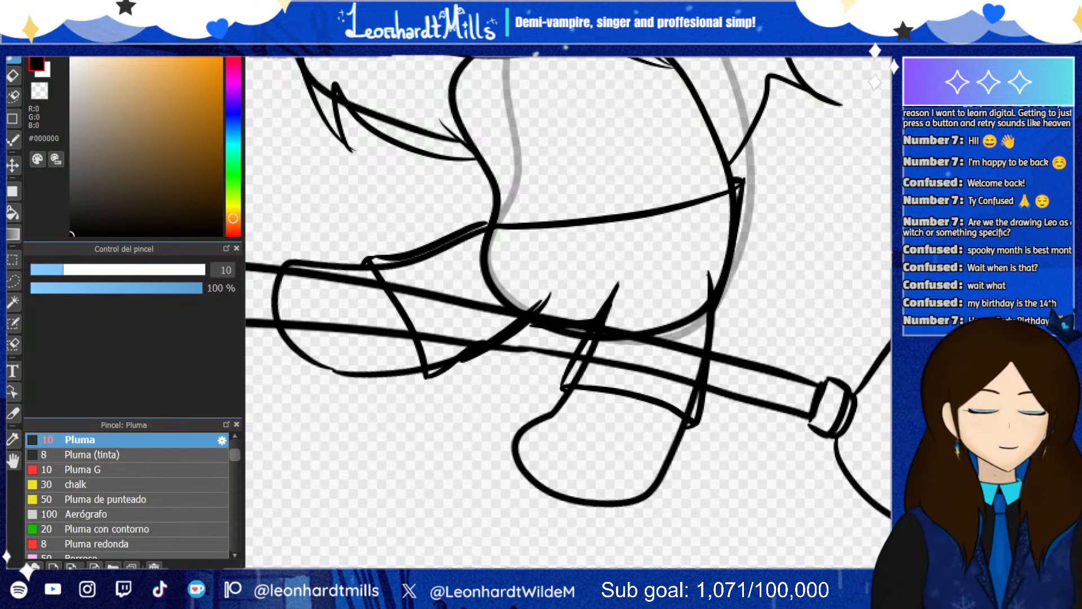
pyautogui.hotkey('ctrl', 'z')
pyautogui.hotkey('ctrl', 'y')
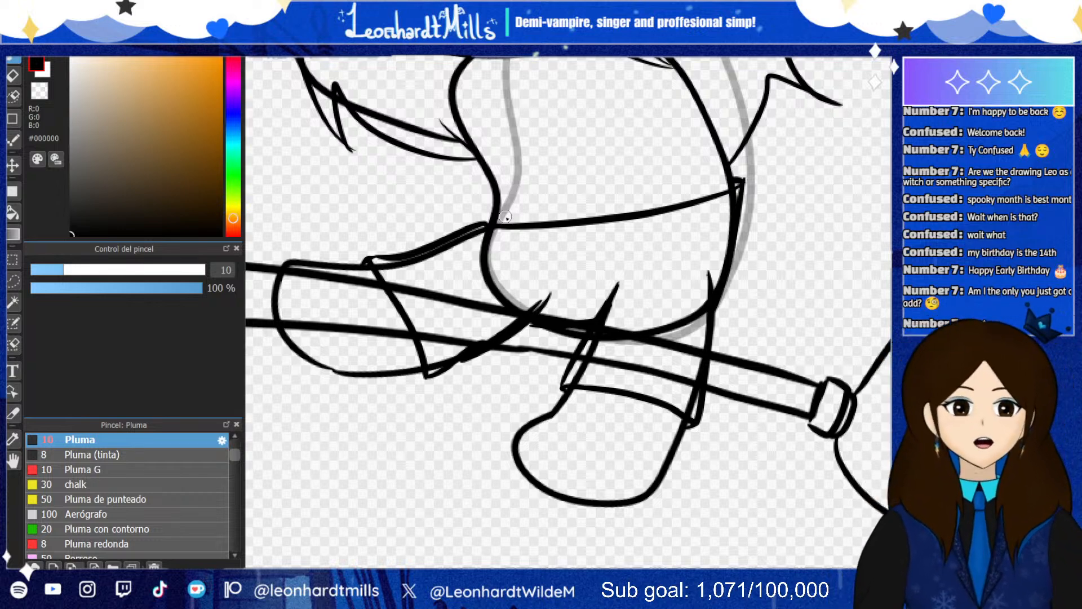
# Draw the belt's upper edge just above and parallel to the waistline, and close the belt at both ends
pyautogui.scroll(-1, 505, 217)
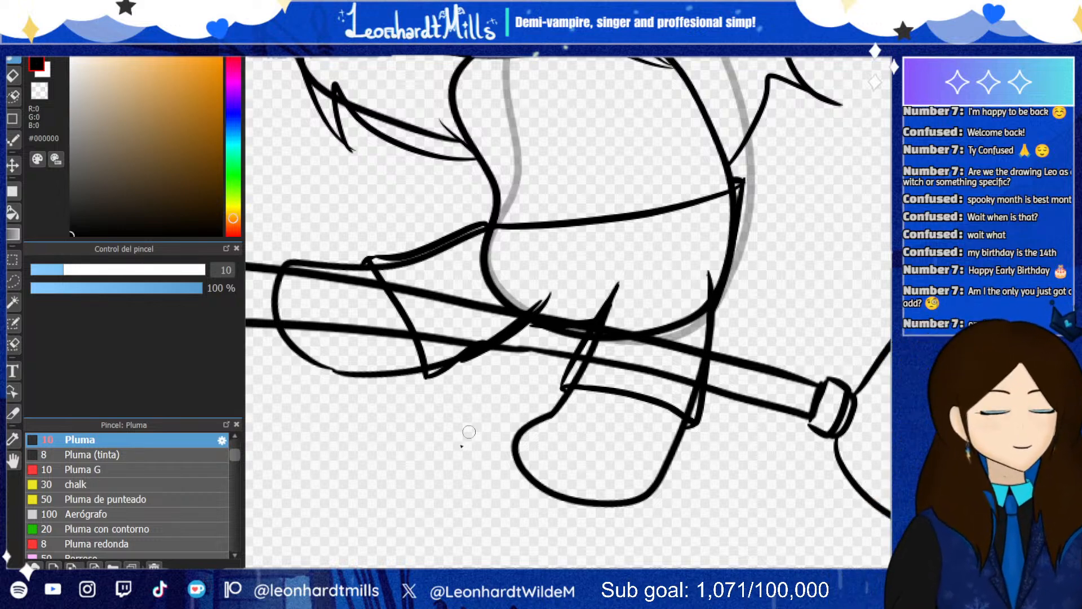
pyautogui.scroll(-2, 616, 350)
pyautogui.scroll(3, 616, 350)
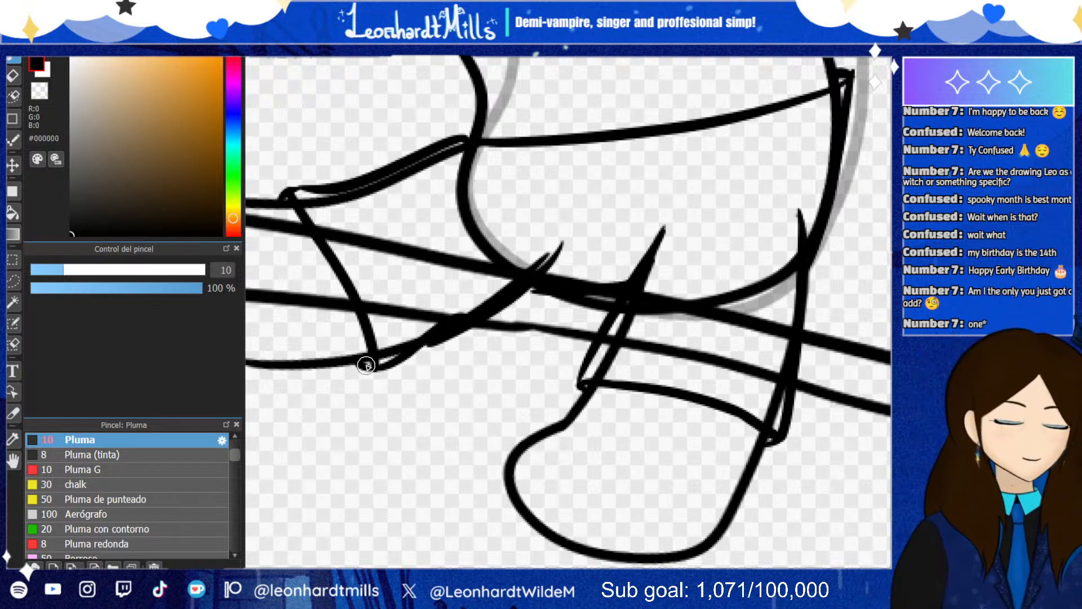
pyautogui.scroll(-5, 502, 290)
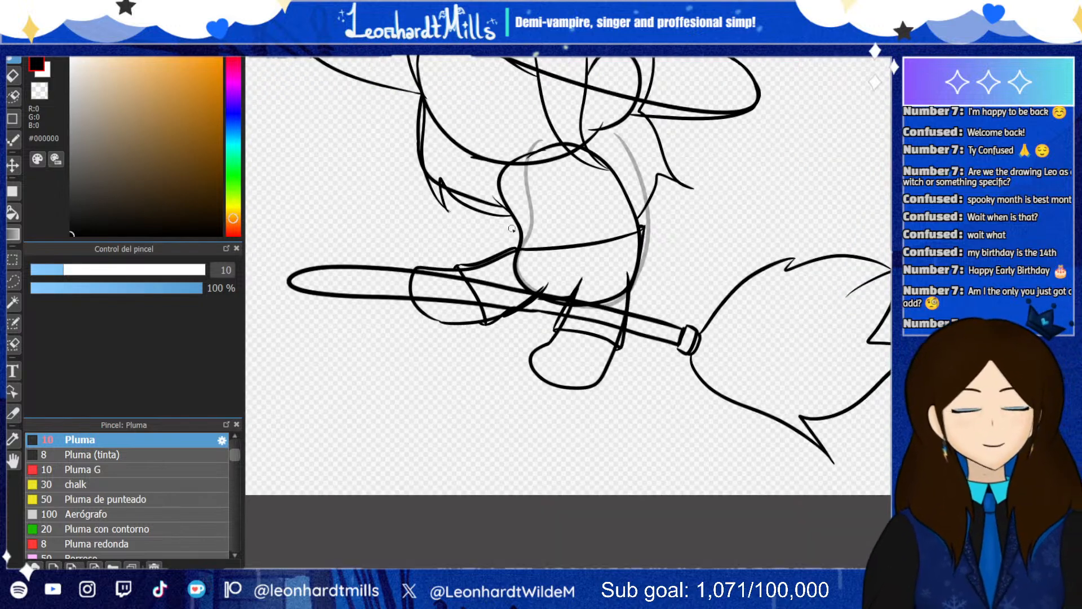
pyautogui.scroll(2, 512, 228)
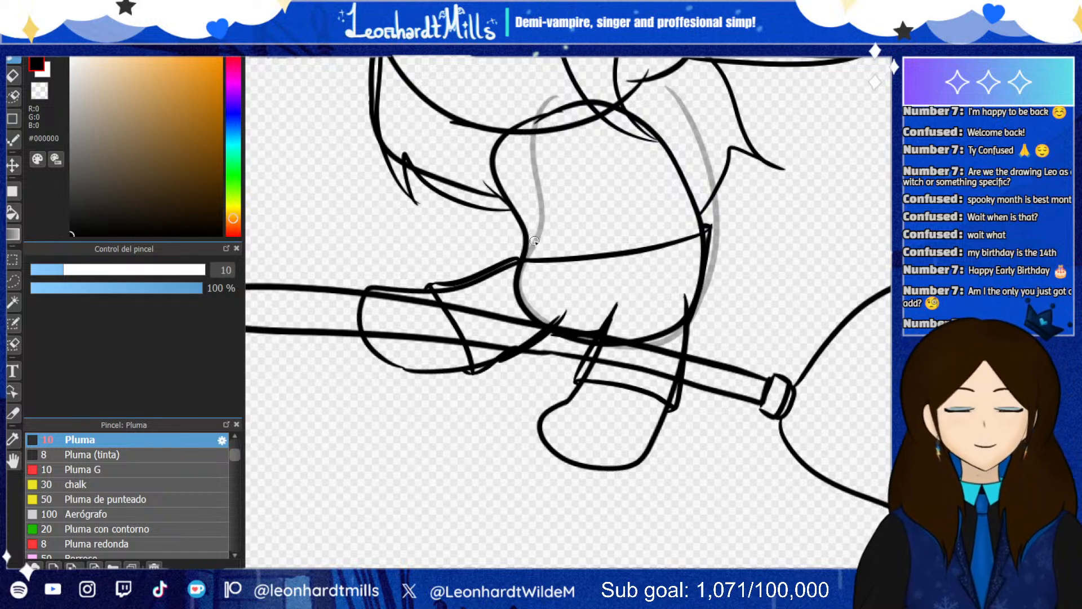
pyautogui.scroll(1, 535, 240)
pyautogui.scroll(-3, 535, 237)
pyautogui.scroll(2, 524, 225)
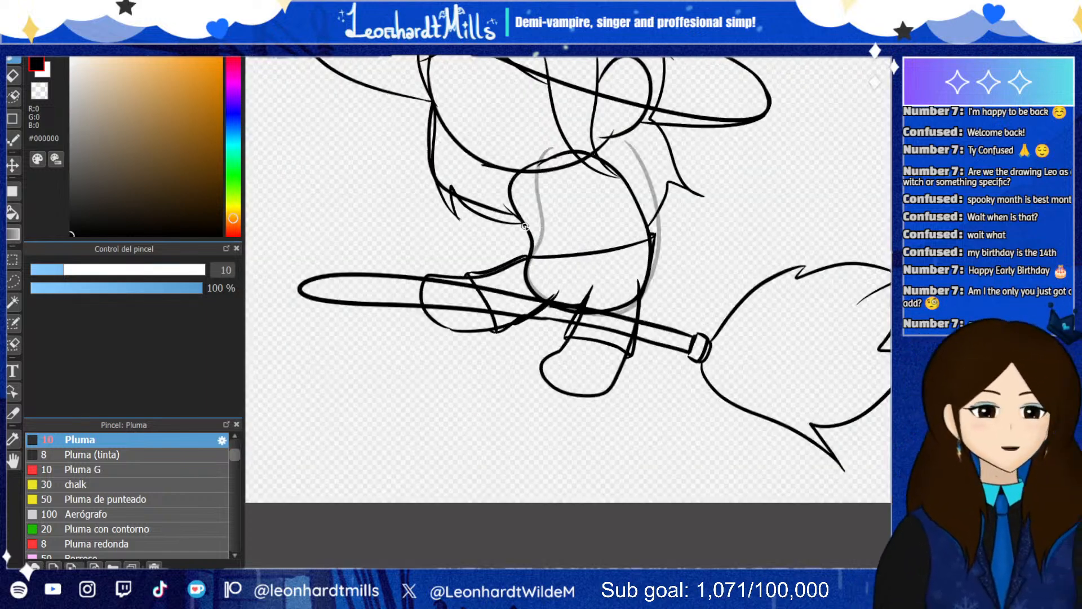
pyautogui.scroll(1, 524, 225)
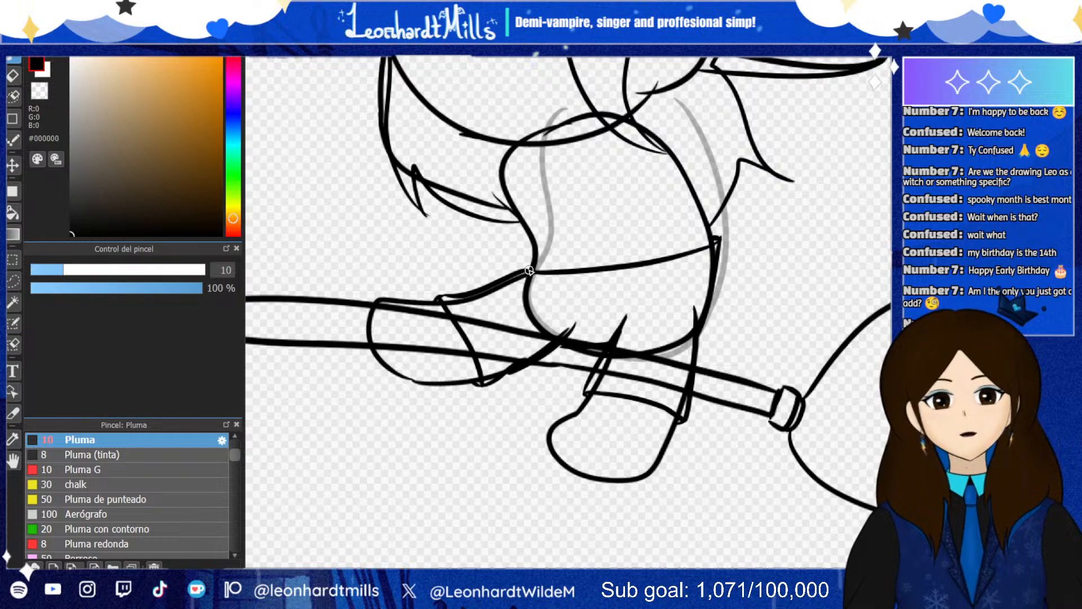
pyautogui.moveTo(529, 271)
pyautogui.mouseDown()
pyautogui.moveTo(530, 249)
pyautogui.moveTo(707, 221)
pyautogui.moveTo(714, 241)
pyautogui.moveTo(585, 241)
pyautogui.mouseUp()
pyautogui.hotkey('ctrl', 'z')
# Add short, thin fold lines inside the belt at its front and back ends
pyautogui.moveTo(705, 231); pyautogui.dragTo(633, 236)
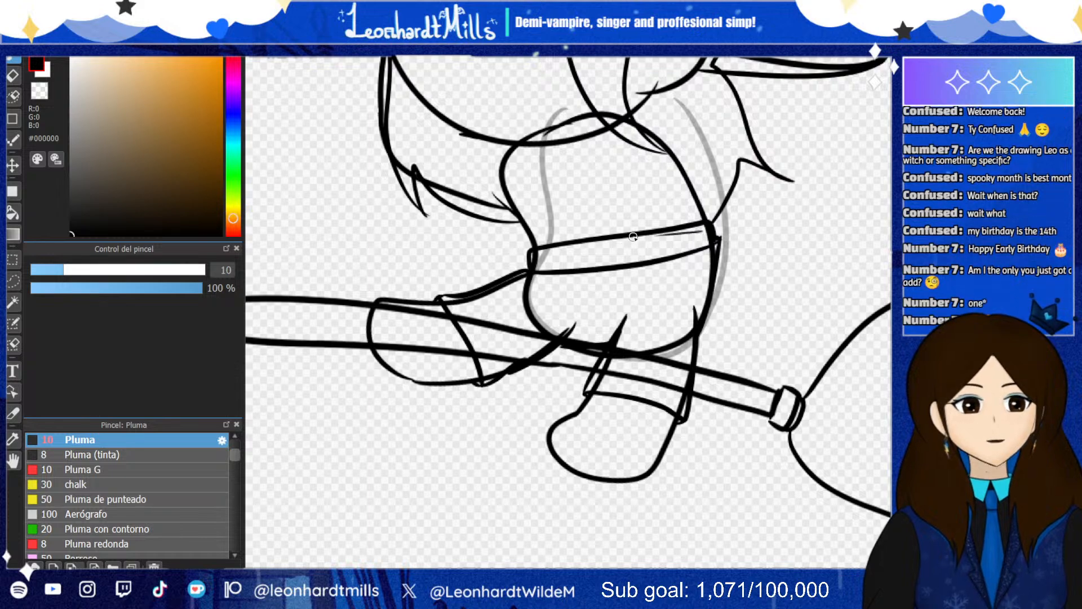
pyautogui.hotkey('ctrl', 'z')
pyautogui.moveTo(705, 234); pyautogui.dragTo(644, 242)
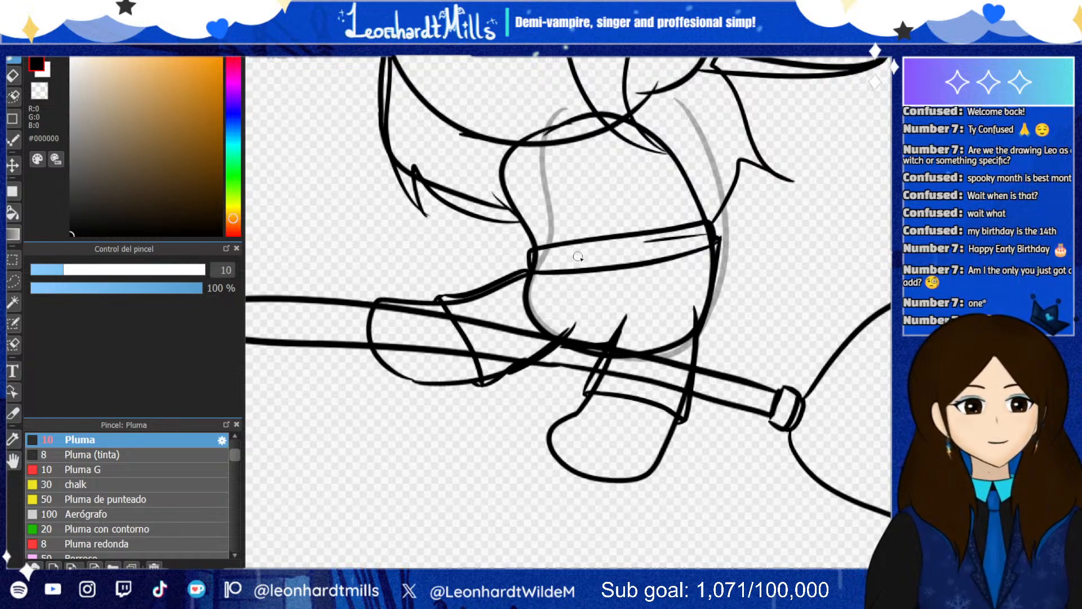
pyautogui.moveTo(547, 261); pyautogui.dragTo(609, 251)
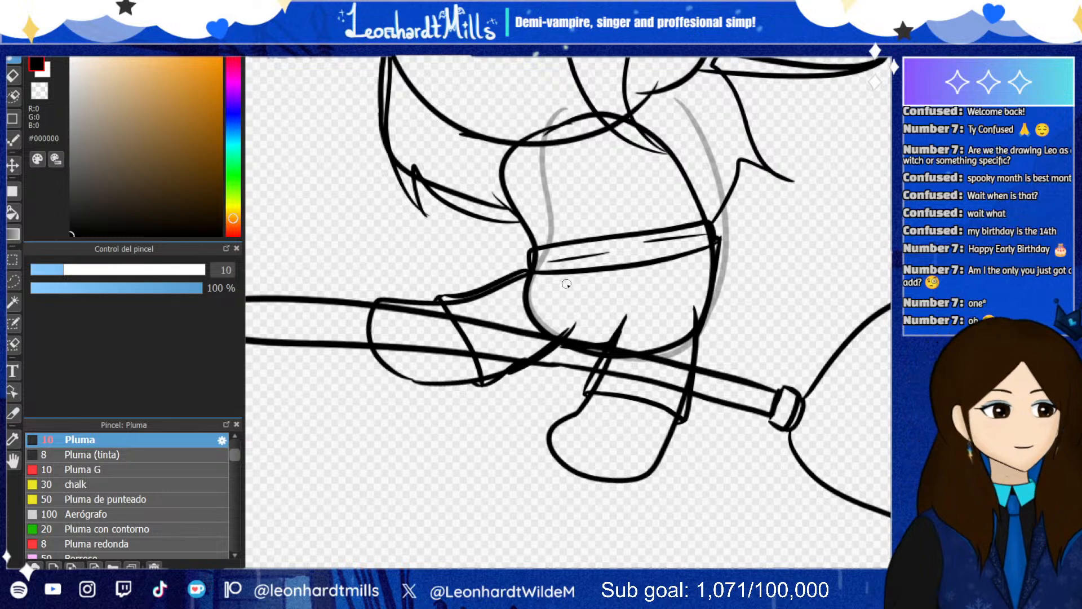
pyautogui.hotkey('ctrl', 'z')
pyautogui.moveTo(536, 258)
pyautogui.mouseDown()
pyautogui.moveTo(591, 257)
pyautogui.moveTo(537, 266)
pyautogui.mouseUp()
pyautogui.moveTo(701, 239); pyautogui.dragTo(660, 246)
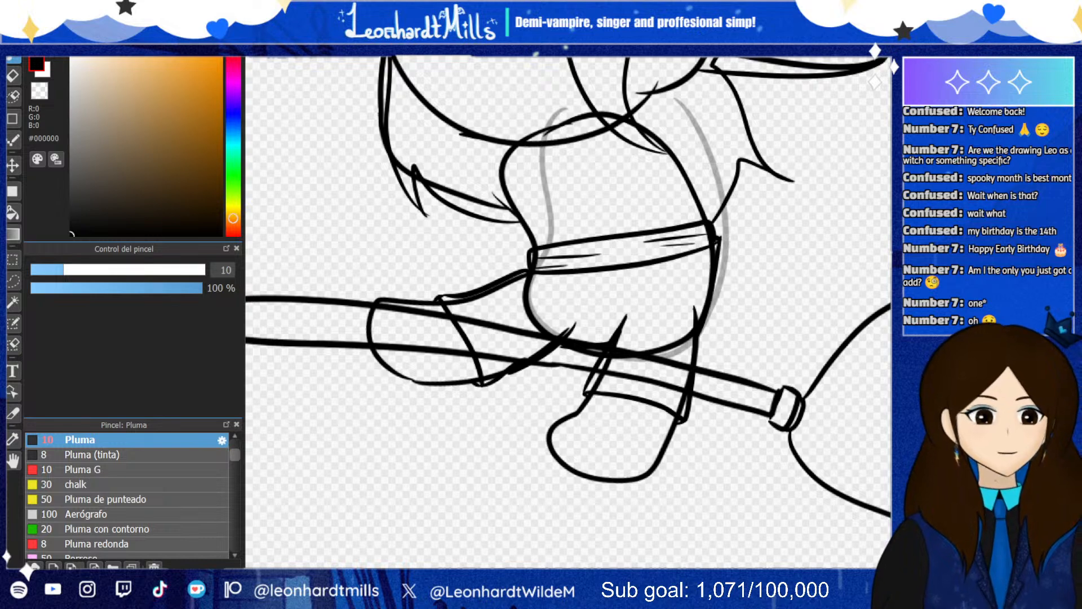
pyautogui.scroll(-3, 790, 413)
pyautogui.scroll(2, 764, 345)
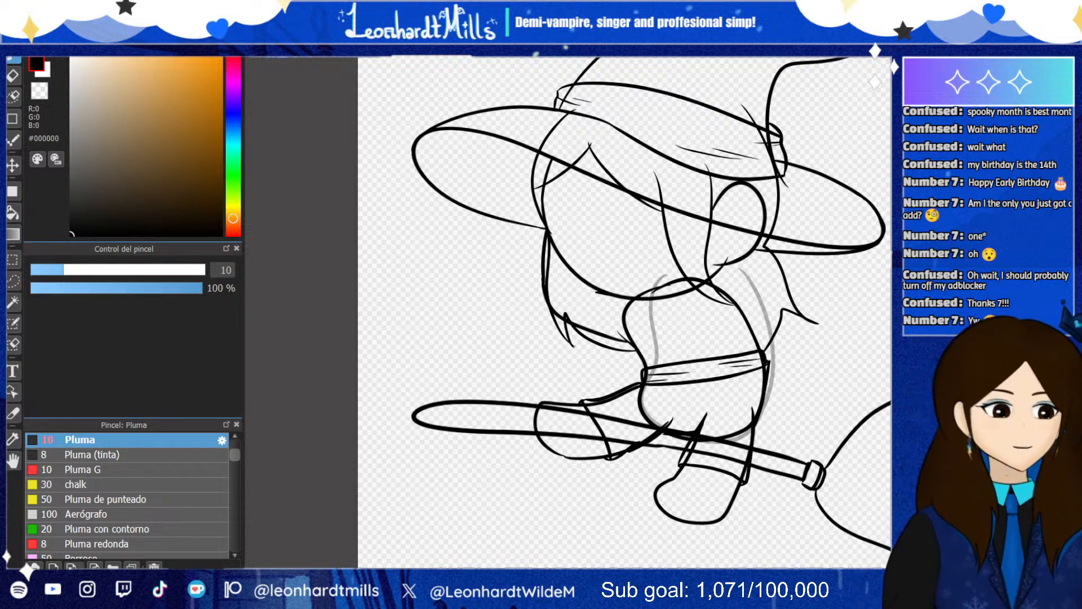
pyautogui.scroll(-3, 735, 389)
pyautogui.scroll(3, 758, 425)
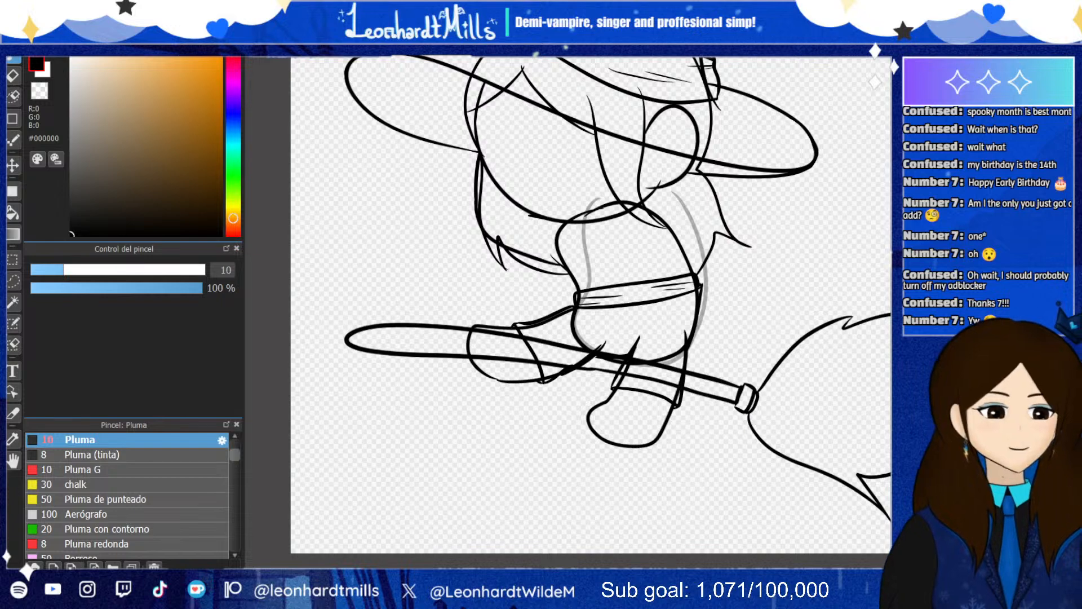
pyautogui.scroll(-3, 541, 248)
pyautogui.scroll(5, 558, 248)
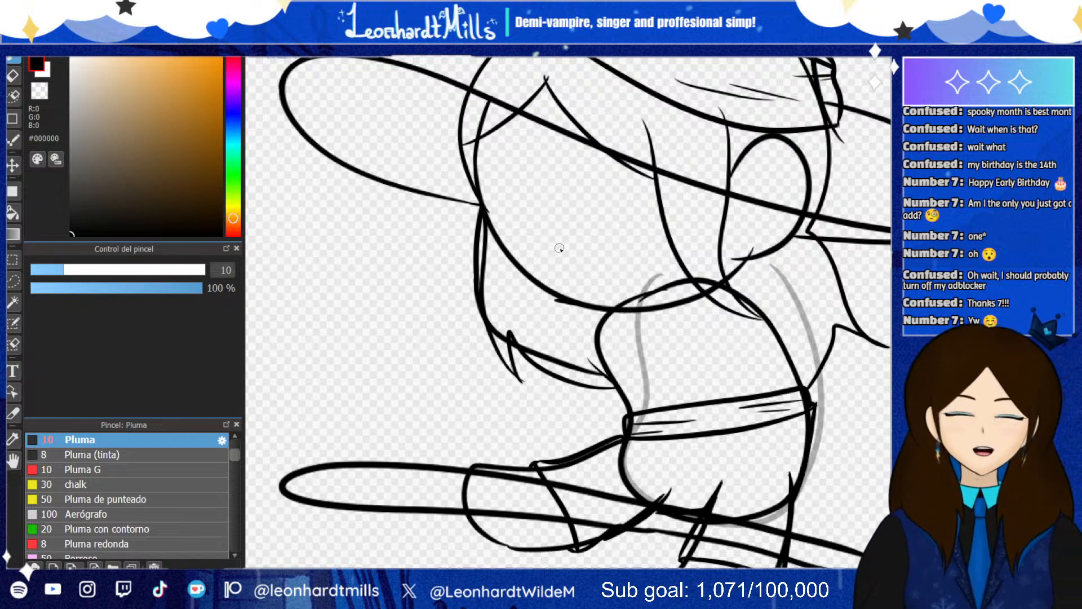
pyautogui.scroll(-3, 559, 248)
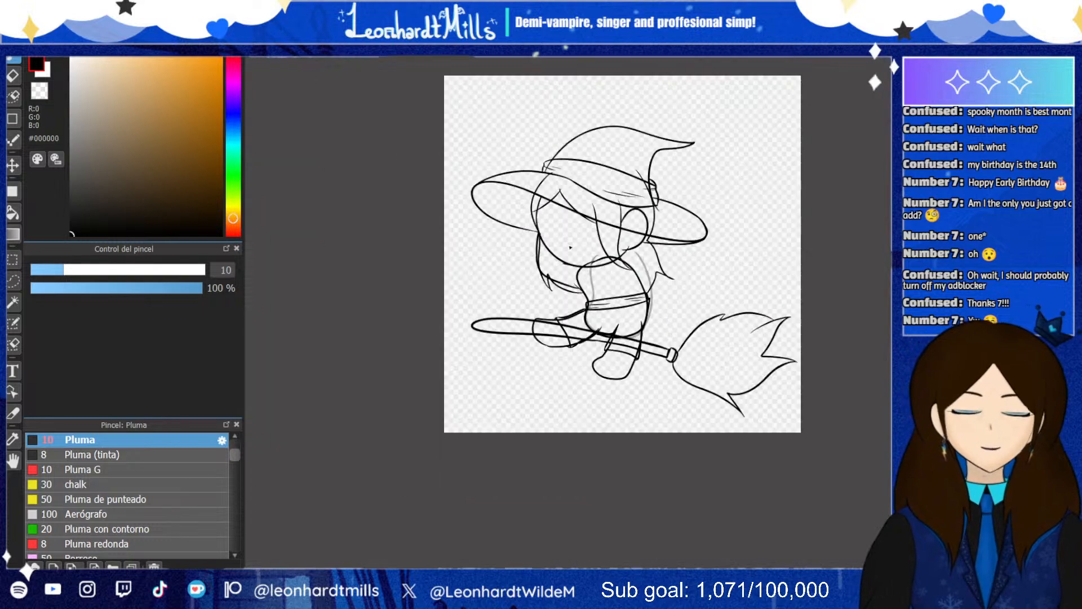
pyautogui.scroll(2, 581, 280)
pyautogui.scroll(1, 583, 281)
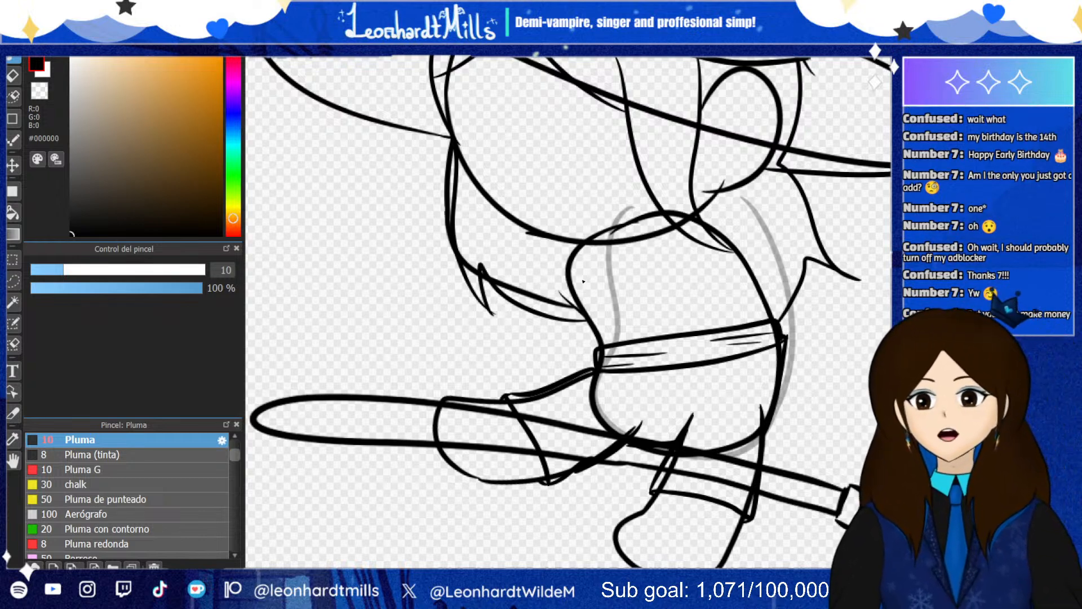
# Hide the legs, trousers and belt, and draw the near arm from the shoulder down to a rounded hand gripping the broomstick
pyautogui.scroll(-4, 584, 282)
pyautogui.scroll(2, 580, 261)
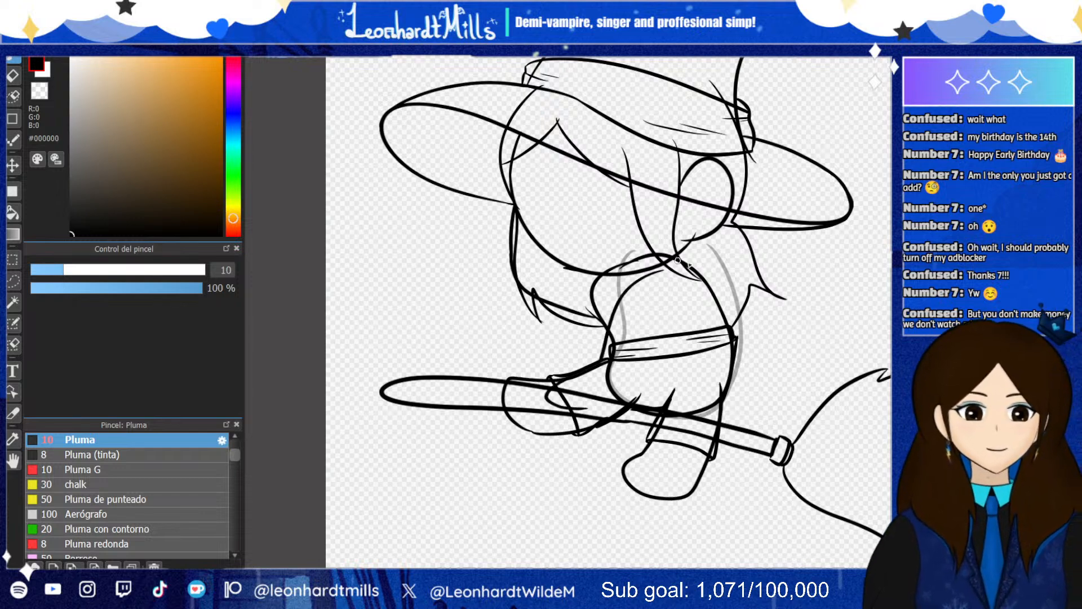
pyautogui.scroll(1, 600, 255)
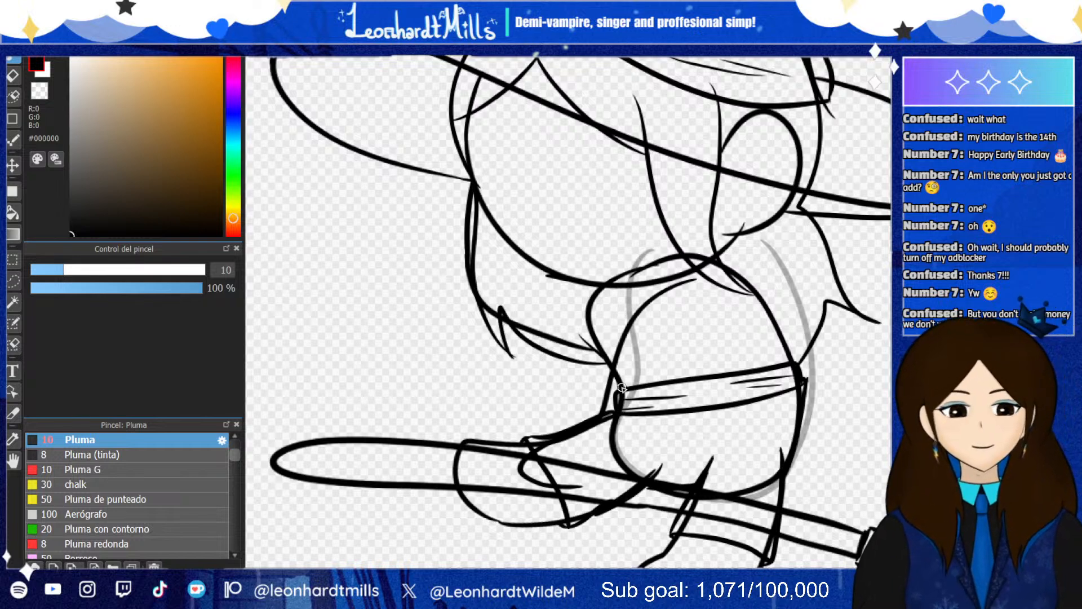
pyautogui.scroll(-4, 669, 255)
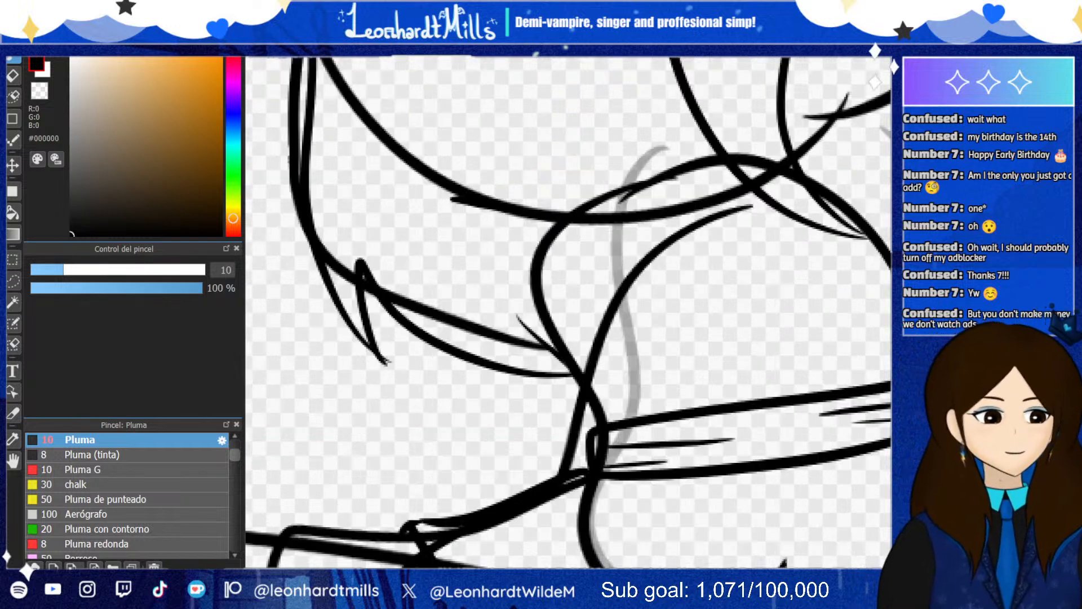
pyautogui.scroll(3, 806, 338)
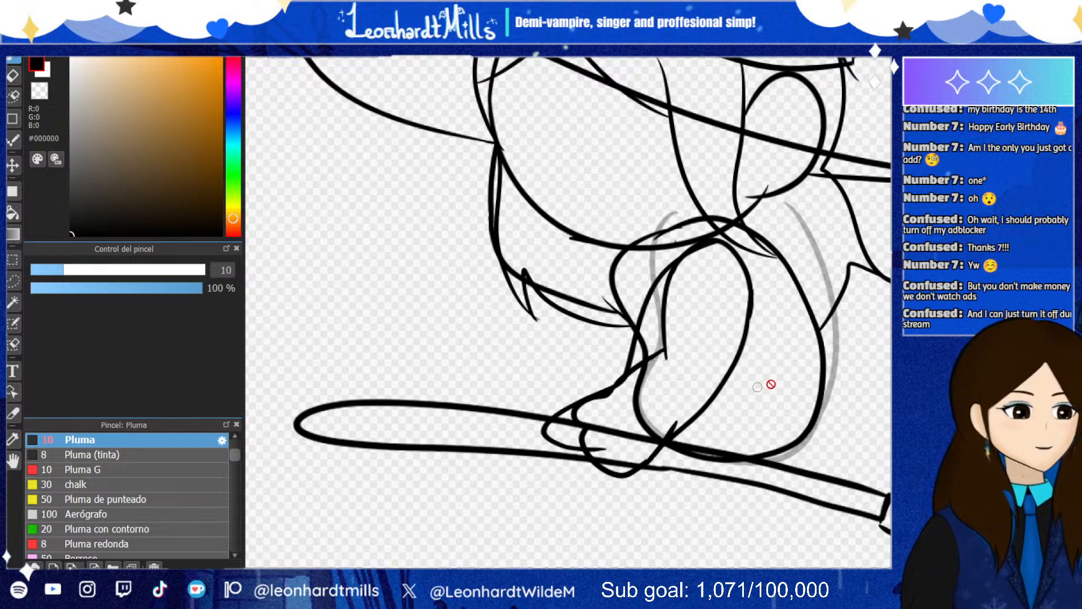
pyautogui.scroll(1, 635, 431)
pyautogui.scroll(-3, 601, 425)
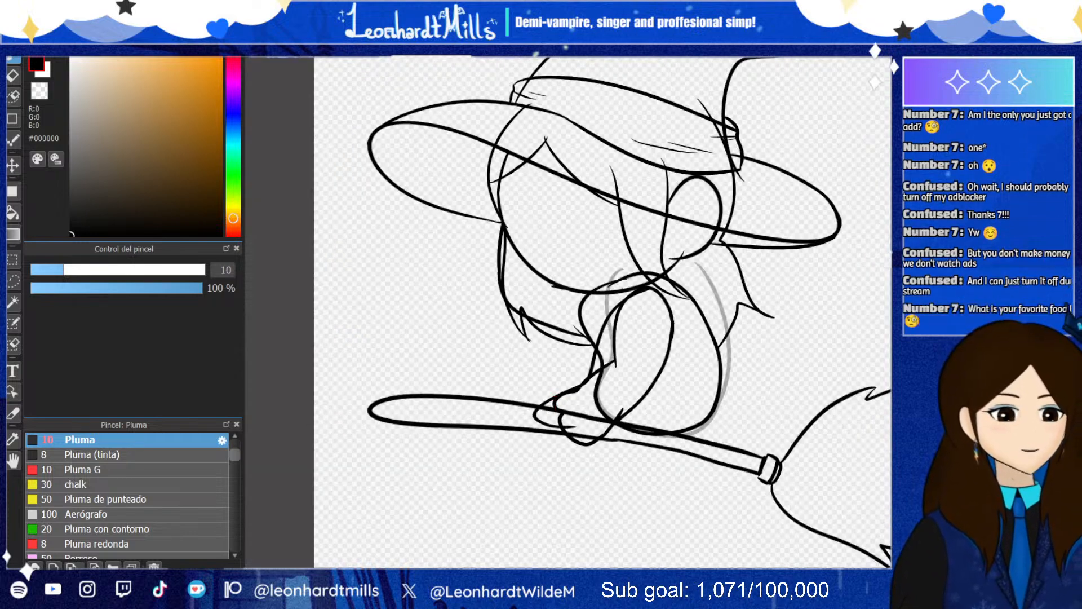
pyautogui.scroll(1, 495, 396)
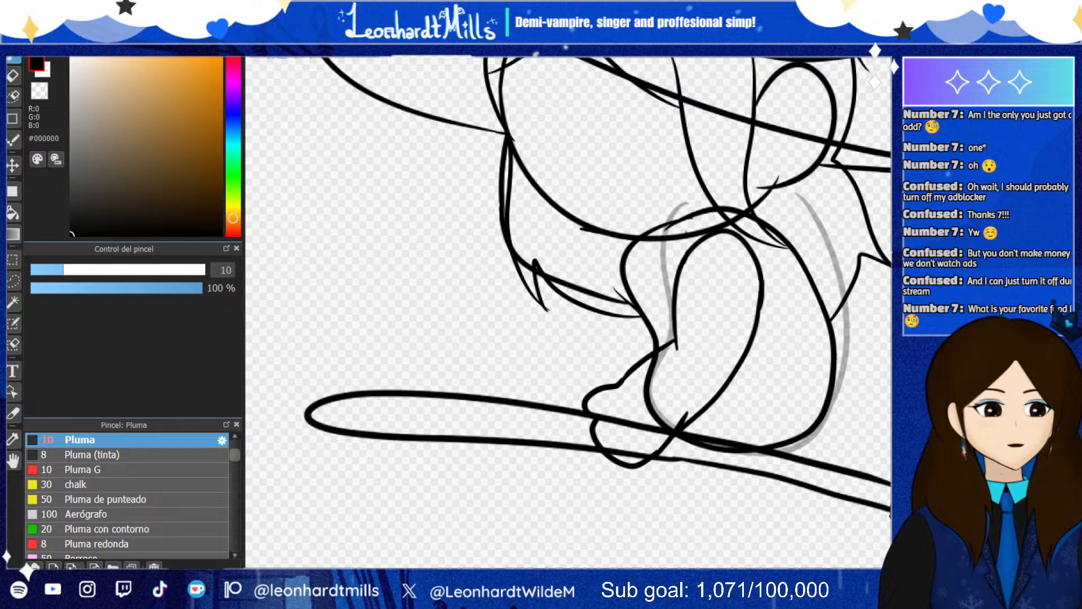
pyautogui.hotkey('ctrl', 'z')
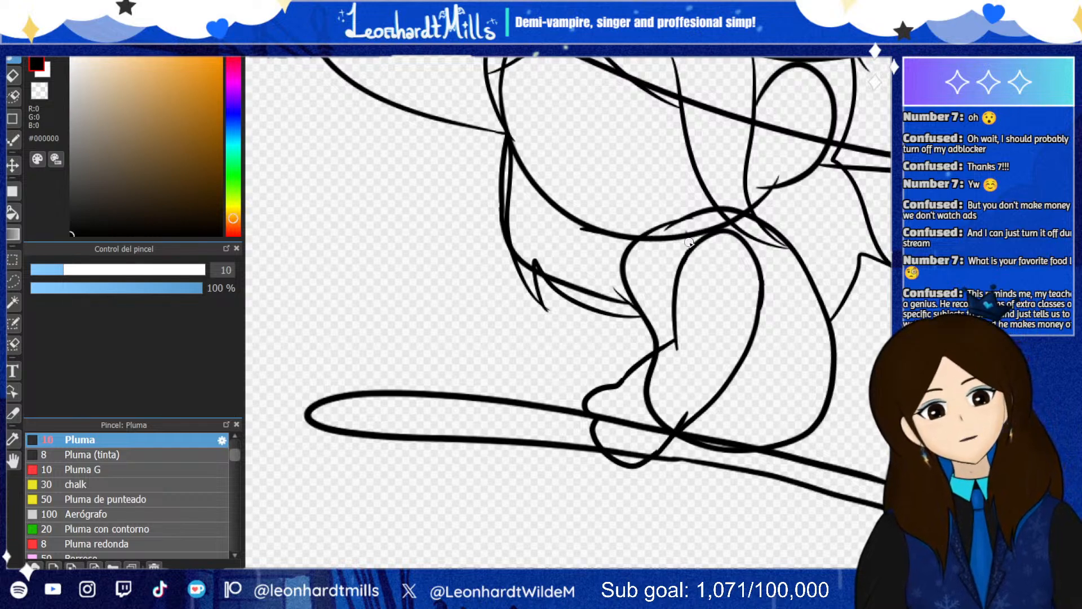
# Draw the near sleeve's front edge and a flared, pointed cuff at the wrist, with a curved double band across its upper end
pyautogui.moveTo(688, 242)
pyautogui.mouseDown()
pyautogui.moveTo(668, 261)
pyautogui.moveTo(658, 358)
pyautogui.moveTo(616, 364)
pyautogui.moveTo(682, 435)
pyautogui.mouseUp()
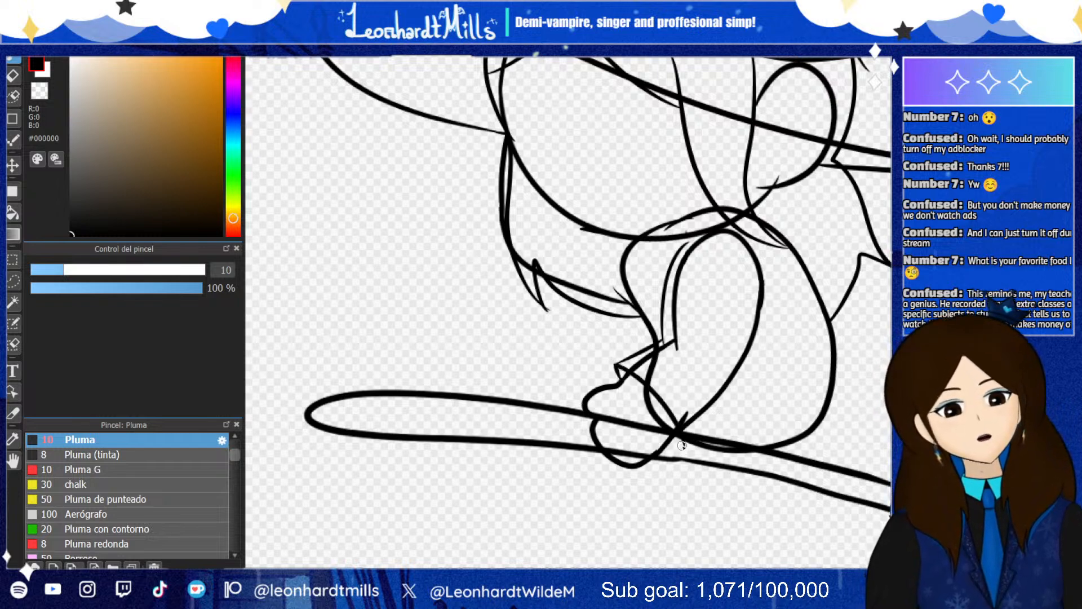
pyautogui.moveTo(683, 447)
pyautogui.mouseDown()
pyautogui.moveTo(720, 404)
pyautogui.moveTo(725, 378)
pyautogui.mouseUp()
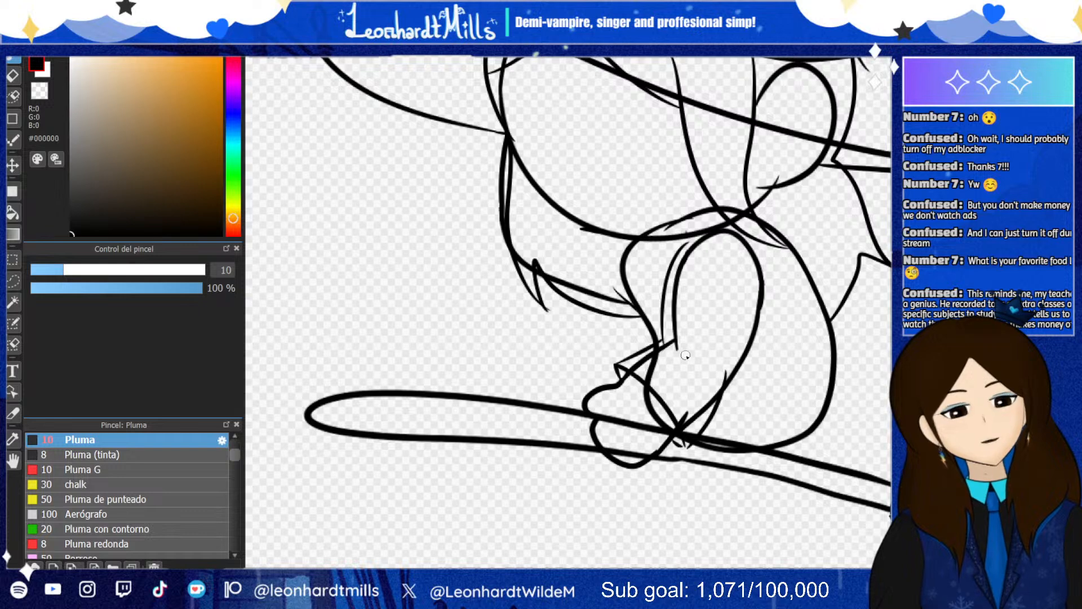
pyautogui.moveTo(665, 337)
pyautogui.mouseDown()
pyautogui.moveTo(705, 351)
pyautogui.moveTo(725, 379)
pyautogui.mouseUp()
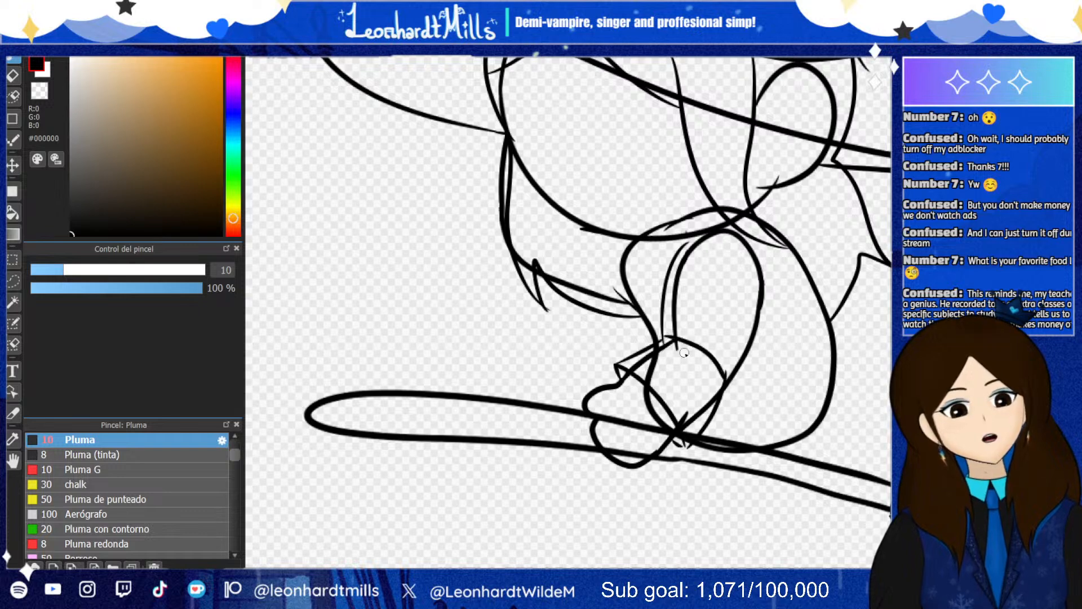
pyautogui.moveTo(660, 344); pyautogui.dragTo(727, 380)
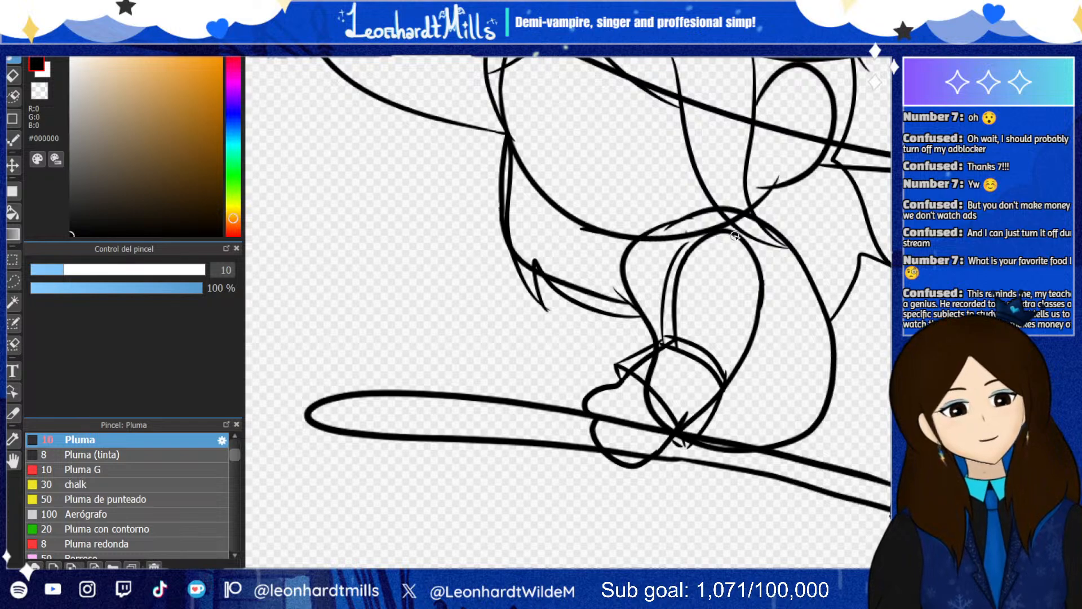
# Draw the near sleeve's loose back edge from the shoulder down to the cuff band
pyautogui.moveTo(749, 242)
pyautogui.mouseDown()
pyautogui.moveTo(774, 305)
pyautogui.moveTo(730, 374)
pyautogui.moveTo(739, 376)
pyautogui.moveTo(718, 366)
pyautogui.moveTo(762, 317)
pyautogui.moveTo(750, 257)
pyautogui.mouseUp()
pyautogui.hotkey('ctrl', 'z')
pyautogui.hotkey('ctrl', 'z')
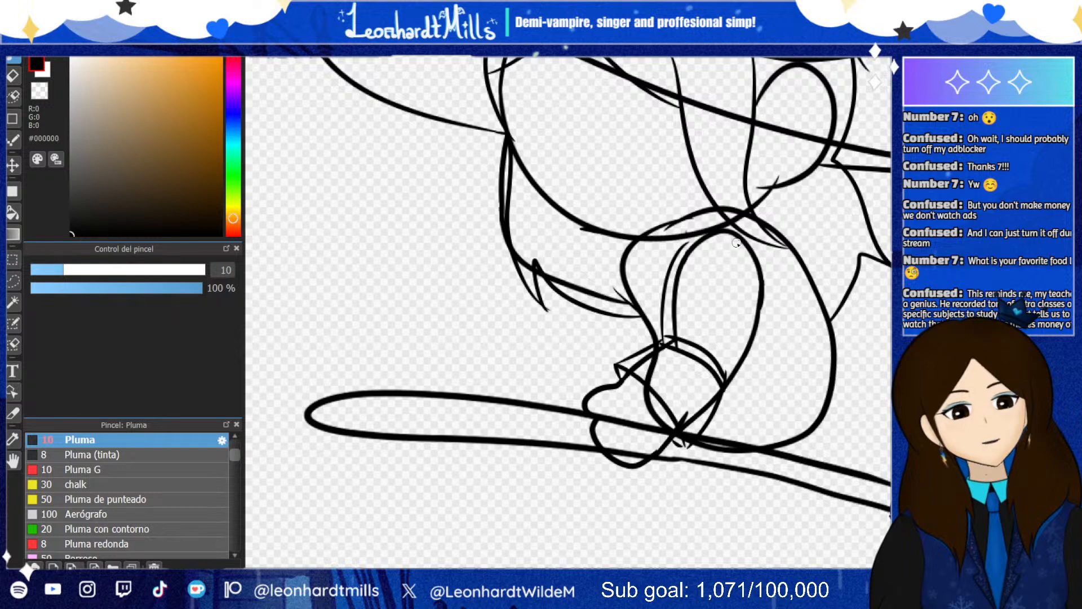
pyautogui.moveTo(762, 317); pyautogui.dragTo(760, 267)
pyautogui.hotkey('ctrl', 'z')
pyautogui.moveTo(749, 226)
pyautogui.mouseDown()
pyautogui.moveTo(762, 269)
pyautogui.moveTo(752, 317)
pyautogui.moveTo(760, 309)
pyautogui.moveTo(763, 349)
pyautogui.moveTo(739, 375)
pyautogui.mouseUp()
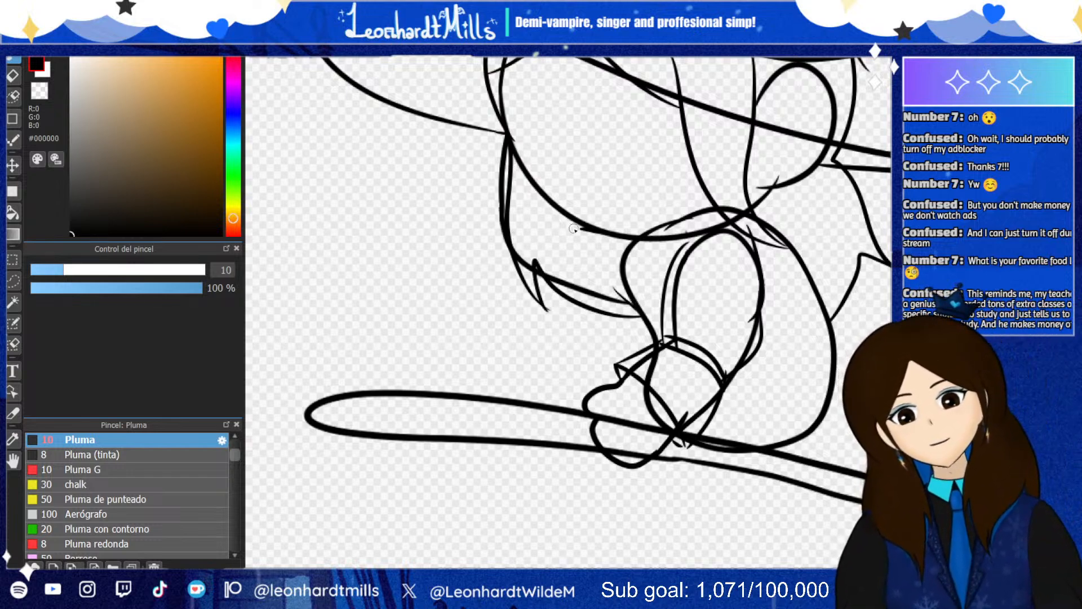
# Draw the raised far sleeve with a double cuff band, lower edge and flared opening below the hat brim, and erase the overshoot
pyautogui.moveTo(578, 224)
pyautogui.mouseDown()
pyautogui.moveTo(509, 223)
pyautogui.moveTo(499, 235)
pyautogui.moveTo(498, 221)
pyautogui.moveTo(572, 215)
pyautogui.mouseUp()
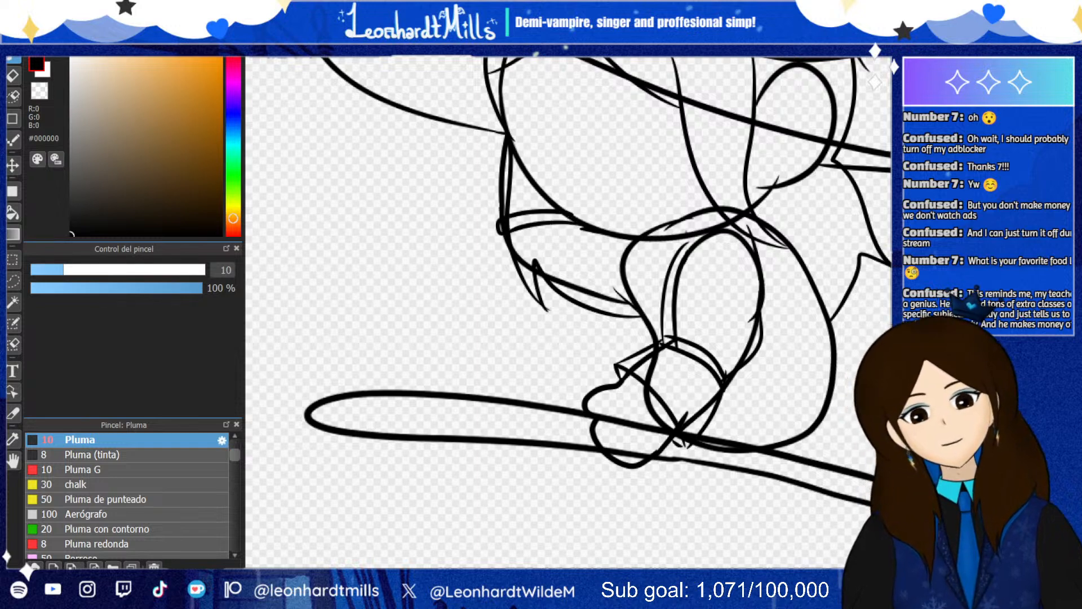
pyautogui.moveTo(499, 233)
pyautogui.mouseDown()
pyautogui.moveTo(509, 270)
pyautogui.moveTo(589, 296)
pyautogui.moveTo(614, 288)
pyautogui.moveTo(561, 300)
pyautogui.moveTo(588, 292)
pyautogui.moveTo(616, 310)
pyautogui.moveTo(638, 305)
pyautogui.moveTo(560, 269)
pyautogui.moveTo(642, 306)
pyautogui.moveTo(570, 294)
pyautogui.mouseUp()
pyautogui.hotkey('ctrl', 'z')
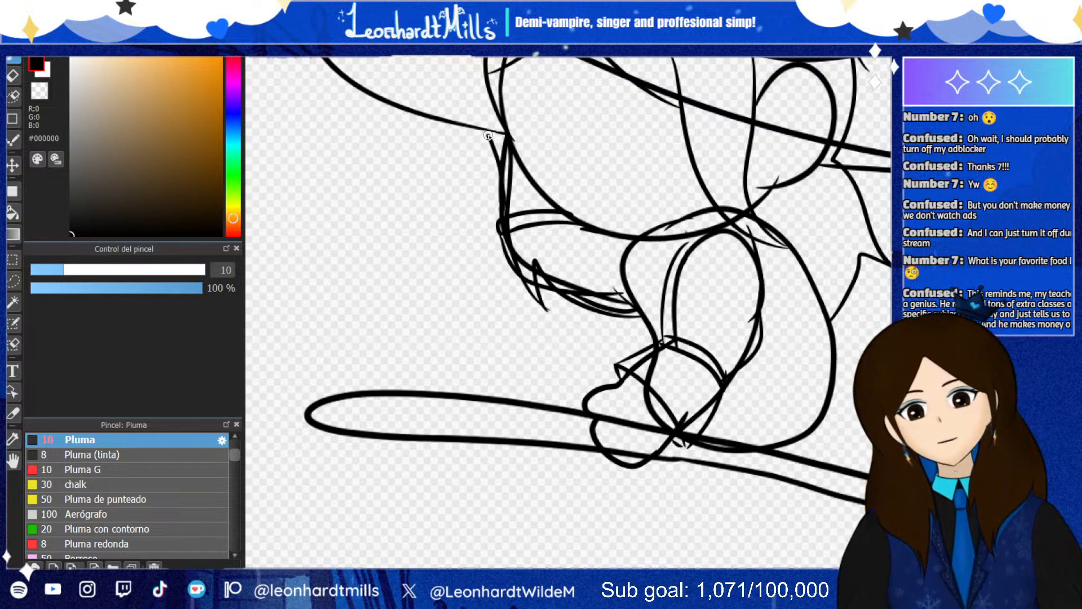
pyautogui.moveTo(488, 136); pyautogui.dragTo(534, 152)
pyautogui.press('e')
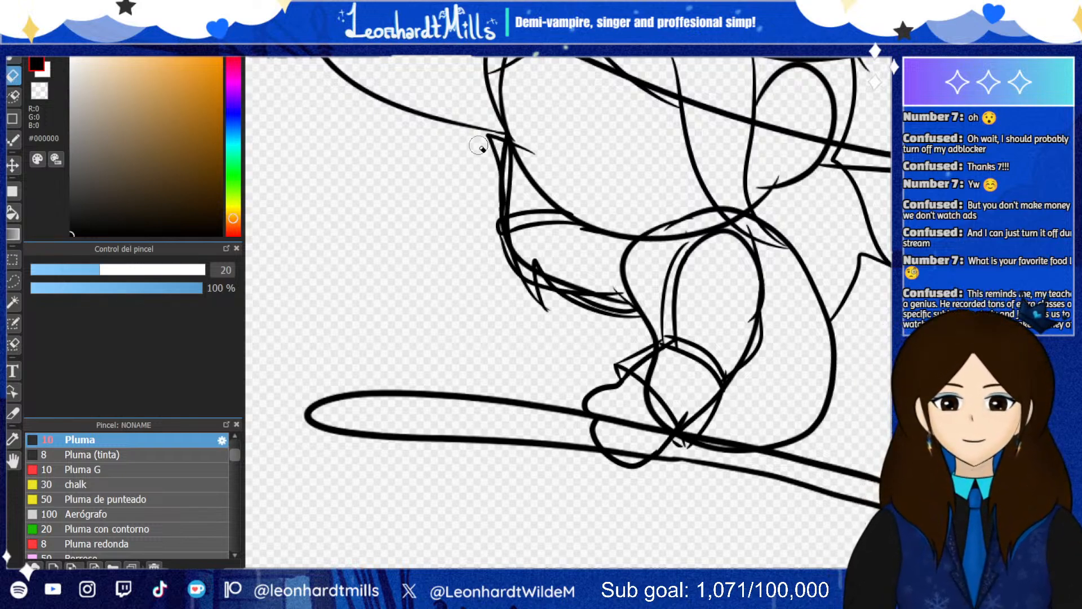
pyautogui.moveTo(520, 143); pyautogui.dragTo(513, 135)
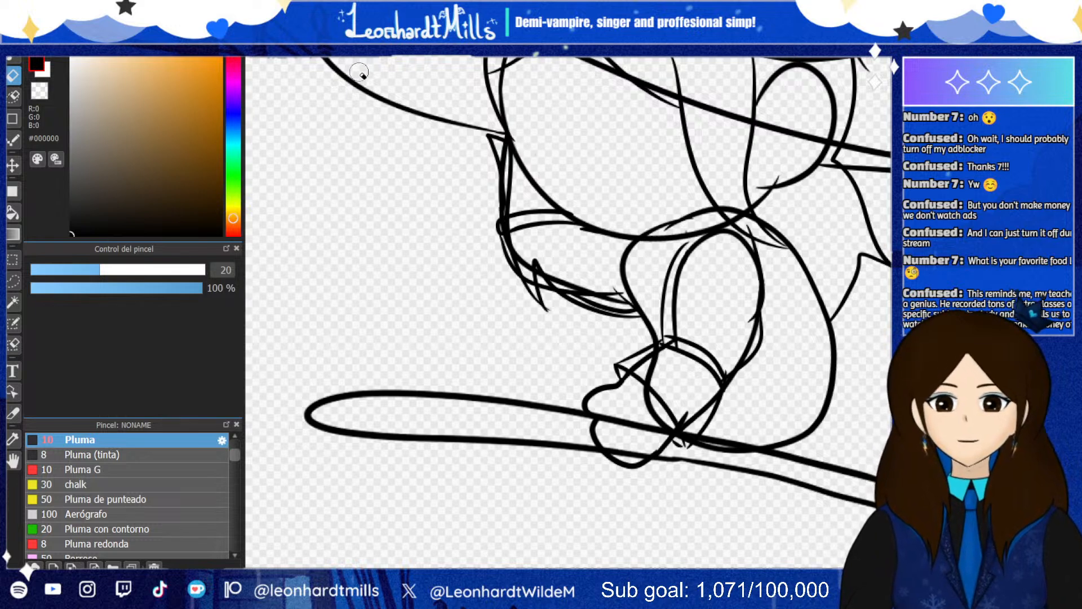
pyautogui.press('b')
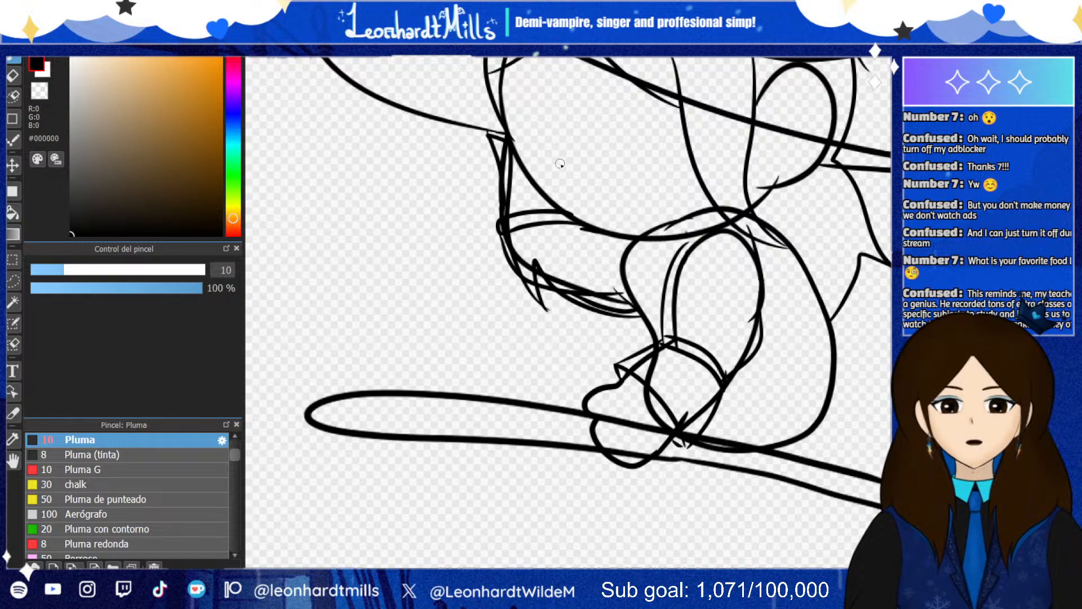
pyautogui.scroll(-5, 561, 163)
pyautogui.scroll(4, 562, 155)
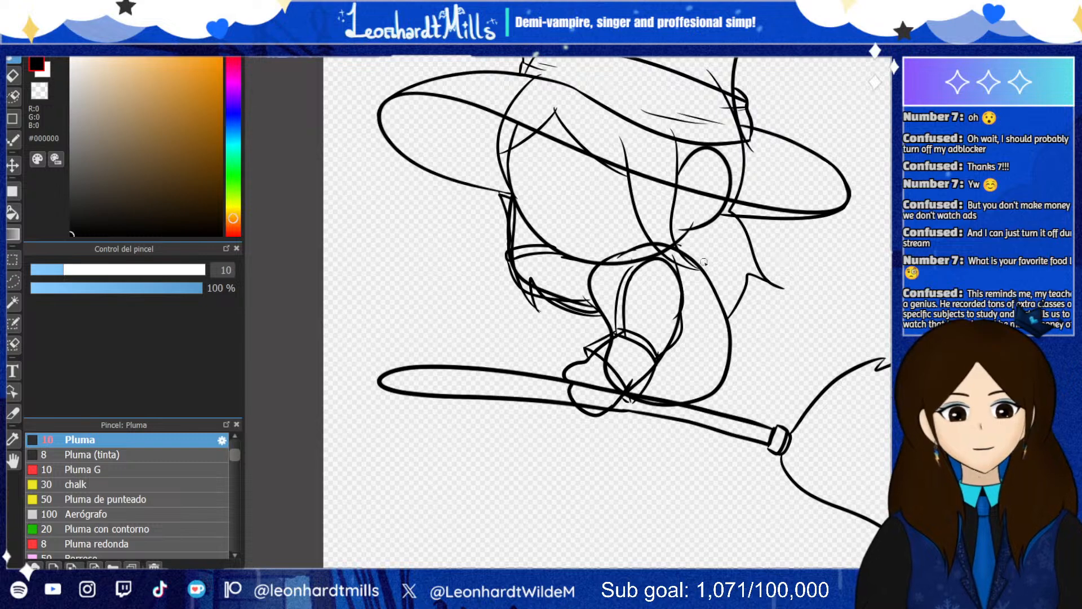
pyautogui.moveTo(681, 248); pyautogui.dragTo(789, 385)
pyautogui.hotkey('ctrl', 'z')
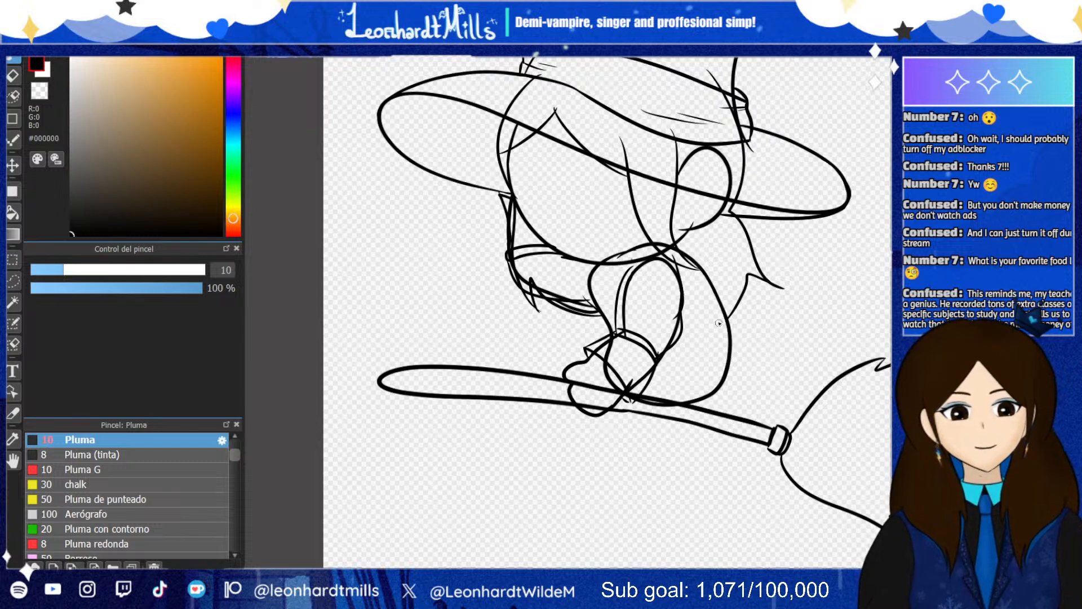
pyautogui.moveTo(621, 401)
pyautogui.mouseDown()
pyautogui.moveTo(598, 521)
pyautogui.moveTo(646, 473)
pyautogui.moveTo(762, 445)
pyautogui.moveTo(768, 371)
pyautogui.mouseUp()
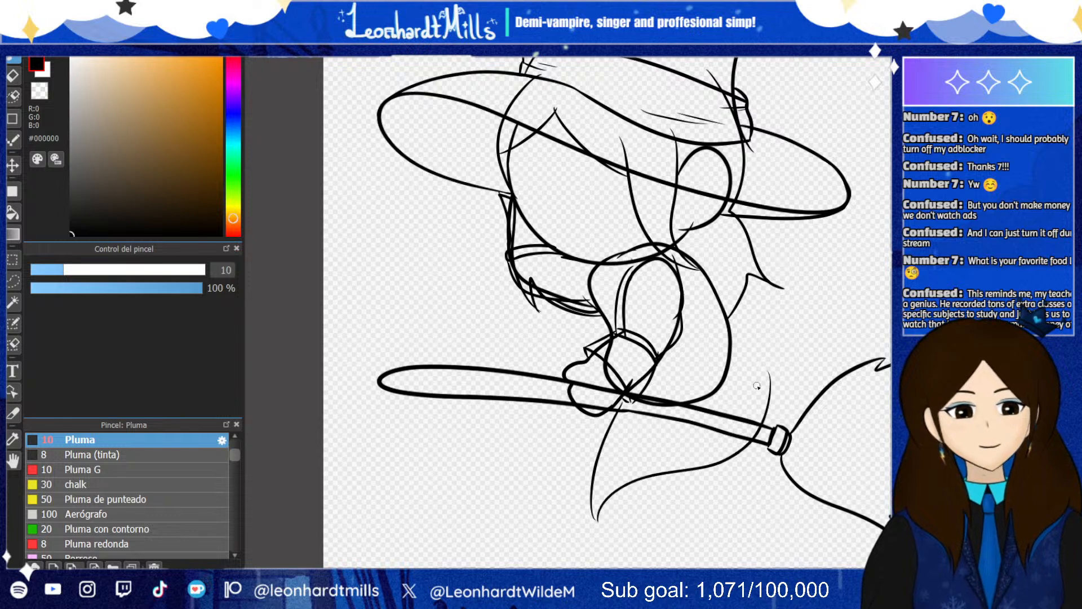
pyautogui.hotkey('ctrl', 'z')
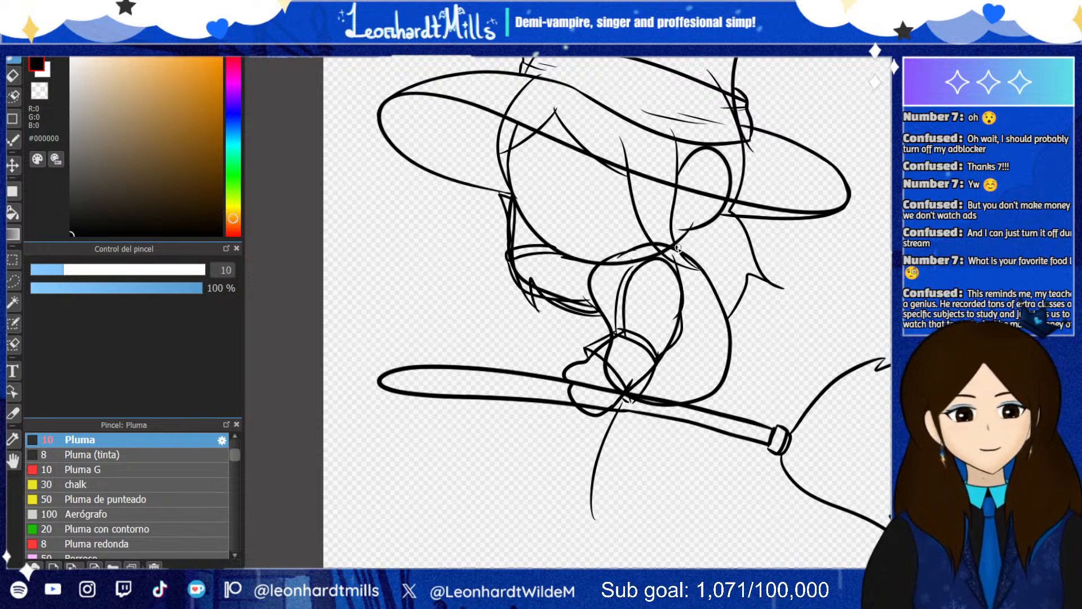
pyautogui.moveTo(678, 248)
pyautogui.mouseDown()
pyautogui.moveTo(787, 446)
pyautogui.moveTo(764, 408)
pyautogui.moveTo(786, 445)
pyautogui.moveTo(747, 440)
pyautogui.moveTo(650, 481)
pyautogui.moveTo(629, 541)
pyautogui.moveTo(624, 490)
pyautogui.moveTo(608, 505)
pyautogui.mouseUp()
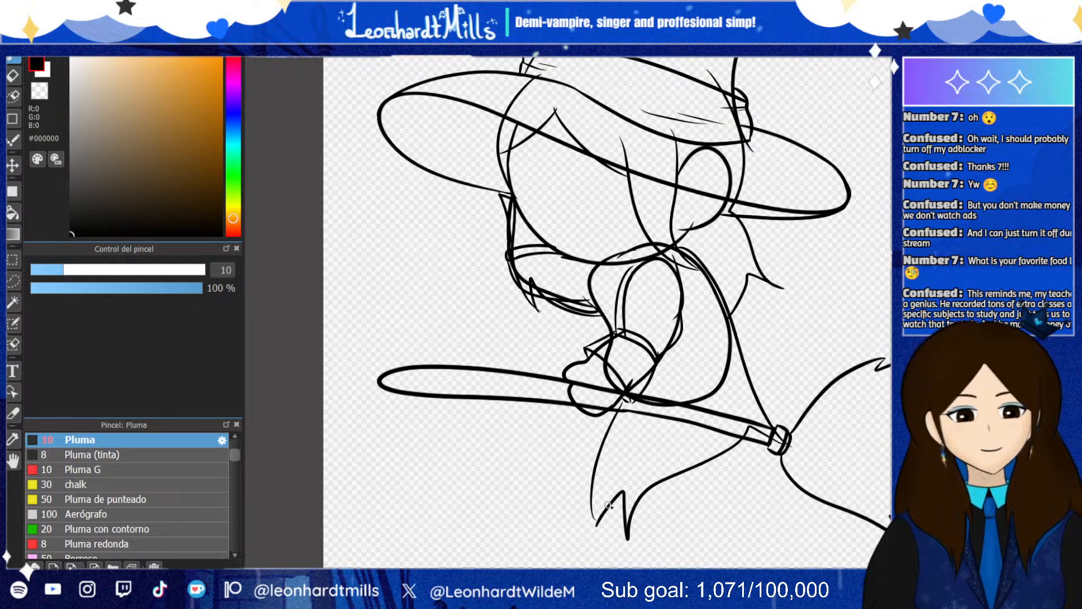
pyautogui.hotkey('ctrl', 'z')
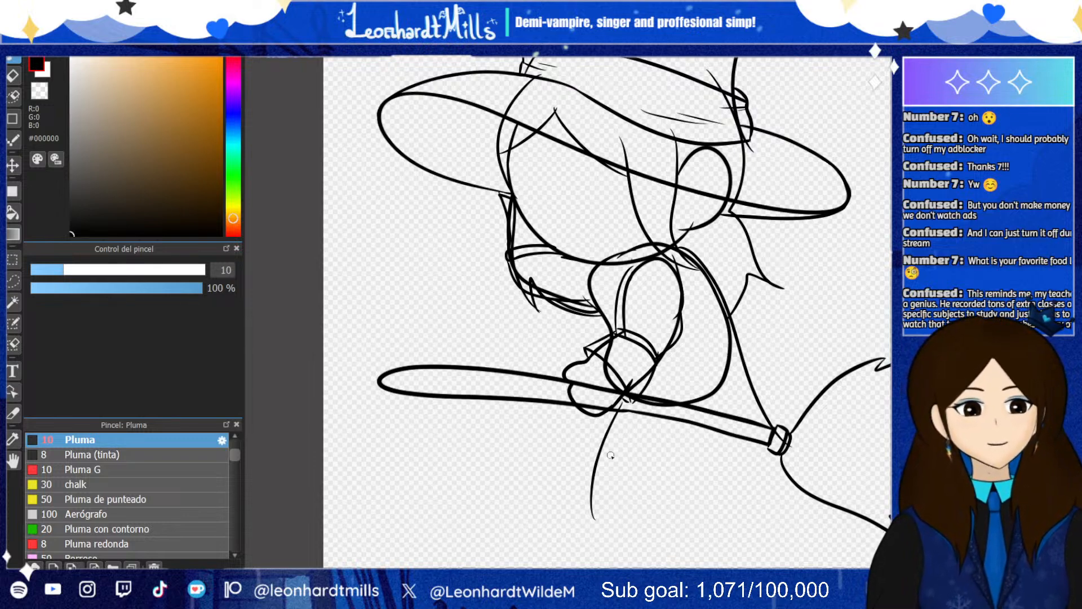
pyautogui.hotkey('ctrl', 'z')
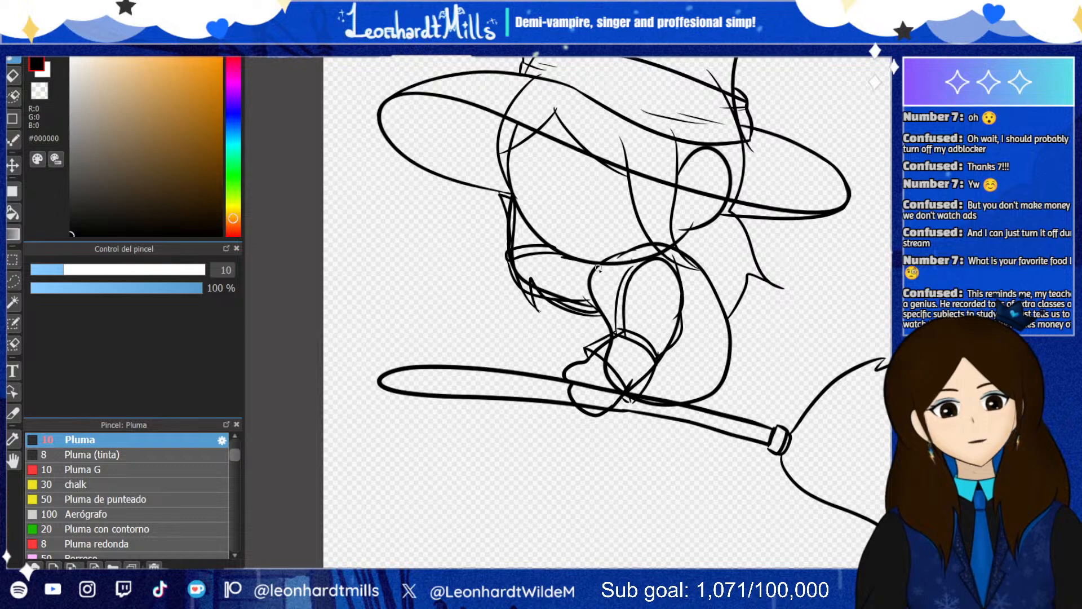
# Draw the front edge of the top along the chest, between the neck and the near cuff
pyautogui.moveTo(597, 268); pyautogui.dragTo(613, 327)
pyautogui.hotkey('ctrl', 'z')
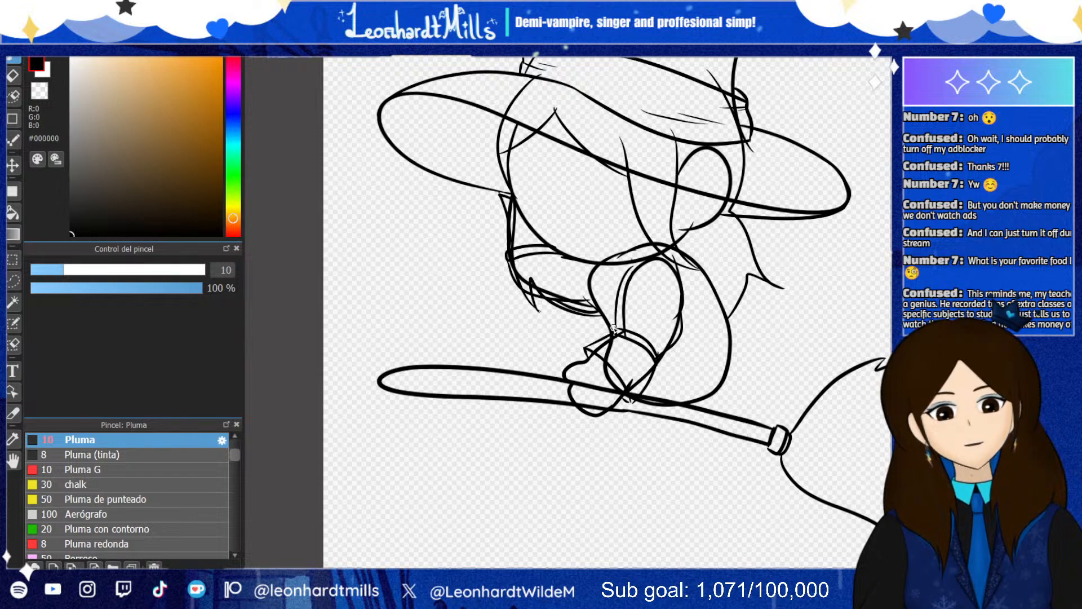
pyautogui.moveTo(610, 330); pyautogui.dragTo(594, 270)
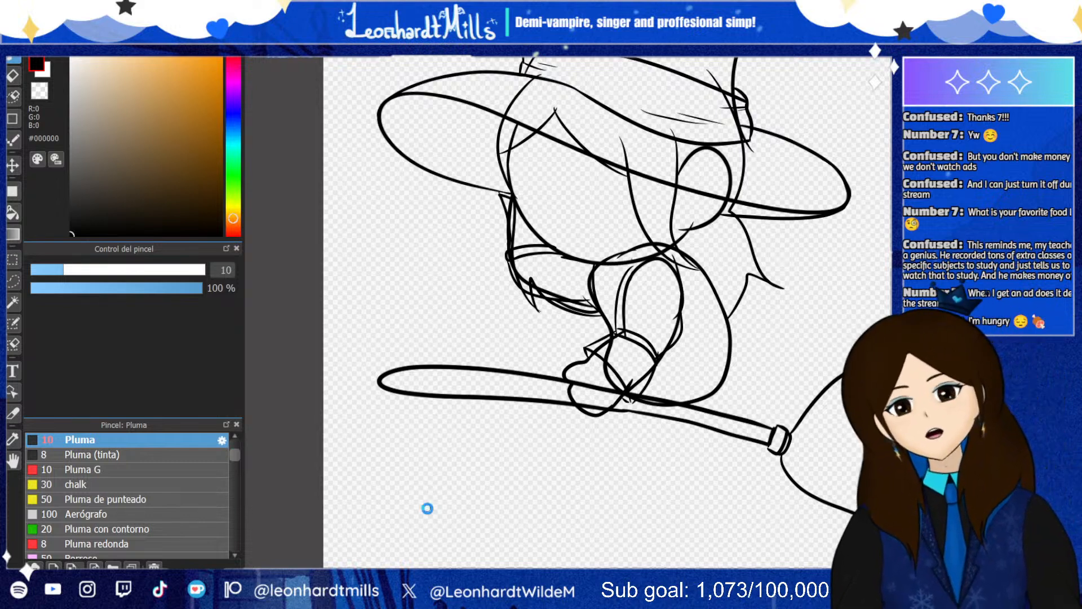
# Sketch a pointed shirt collar with sloping shoulder lines on both sides in the empty space beyond the hat brim
pyautogui.scroll(-4, 445, 514)
pyautogui.scroll(2, 592, 470)
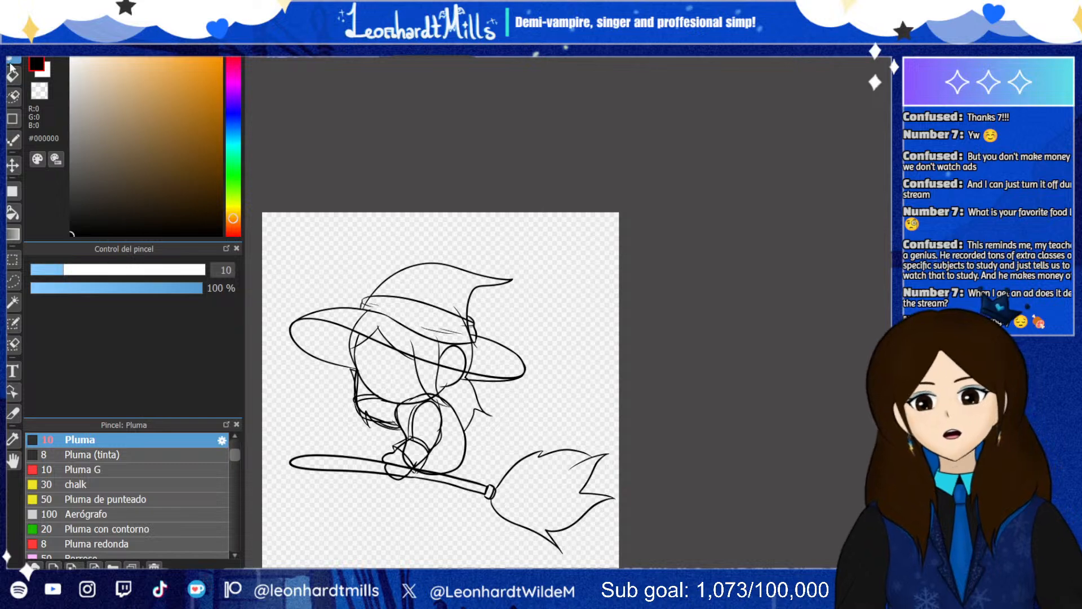
pyautogui.scroll(3, 550, 372)
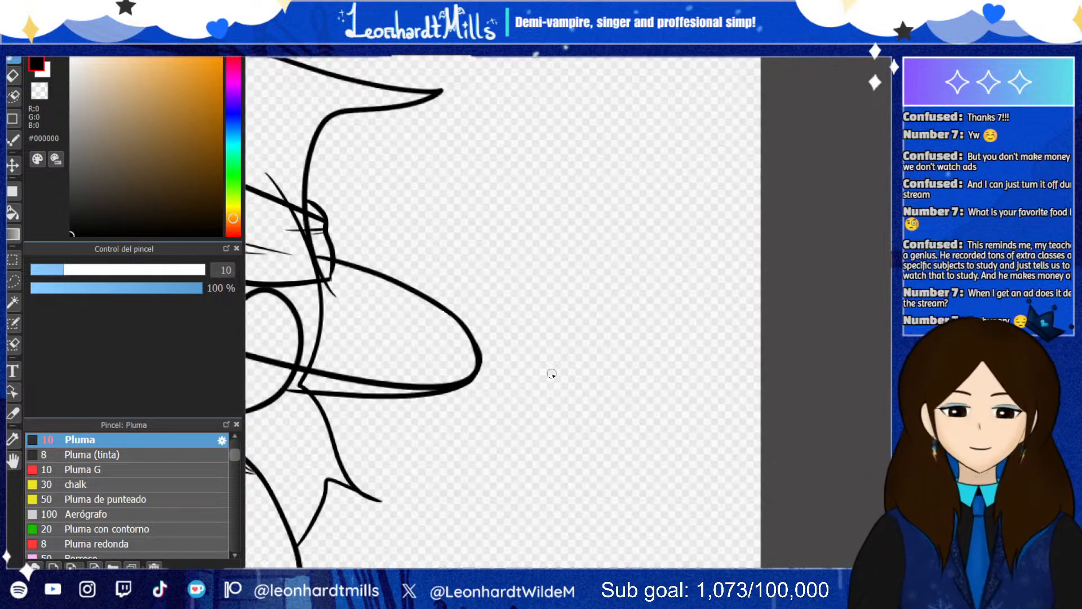
pyautogui.moveTo(508, 273); pyautogui.dragTo(580, 265)
pyautogui.moveTo(521, 323)
pyautogui.mouseDown()
pyautogui.moveTo(531, 299)
pyautogui.moveTo(544, 315)
pyautogui.moveTo(581, 267)
pyautogui.mouseUp()
pyautogui.moveTo(505, 270); pyautogui.dragTo(524, 322)
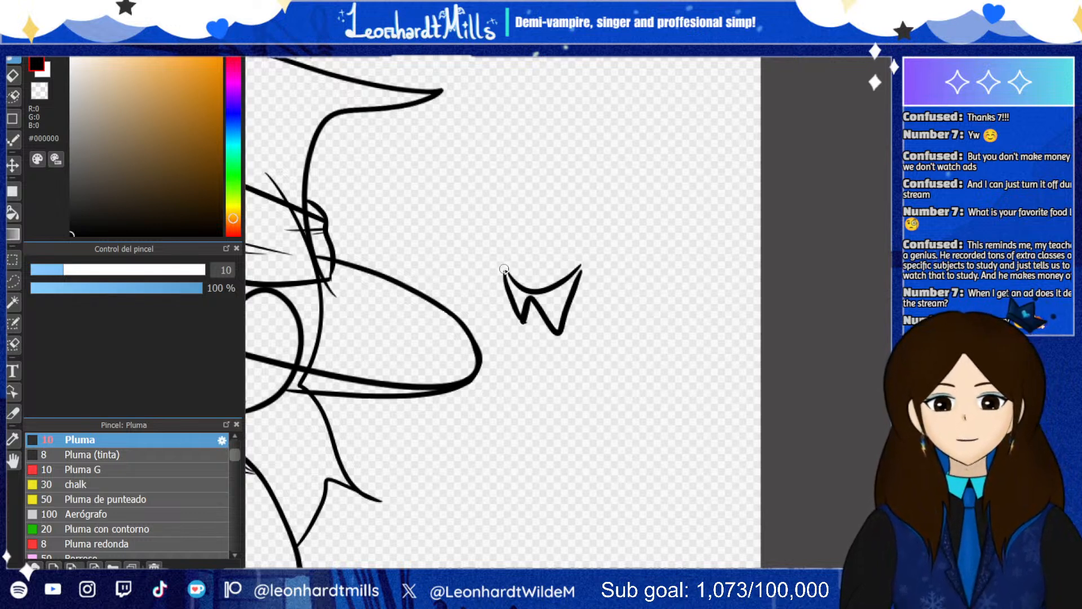
pyautogui.moveTo(504, 269); pyautogui.dragTo(447, 334)
pyautogui.hotkey('ctrl', 'z')
pyautogui.moveTo(503, 270); pyautogui.dragTo(458, 303)
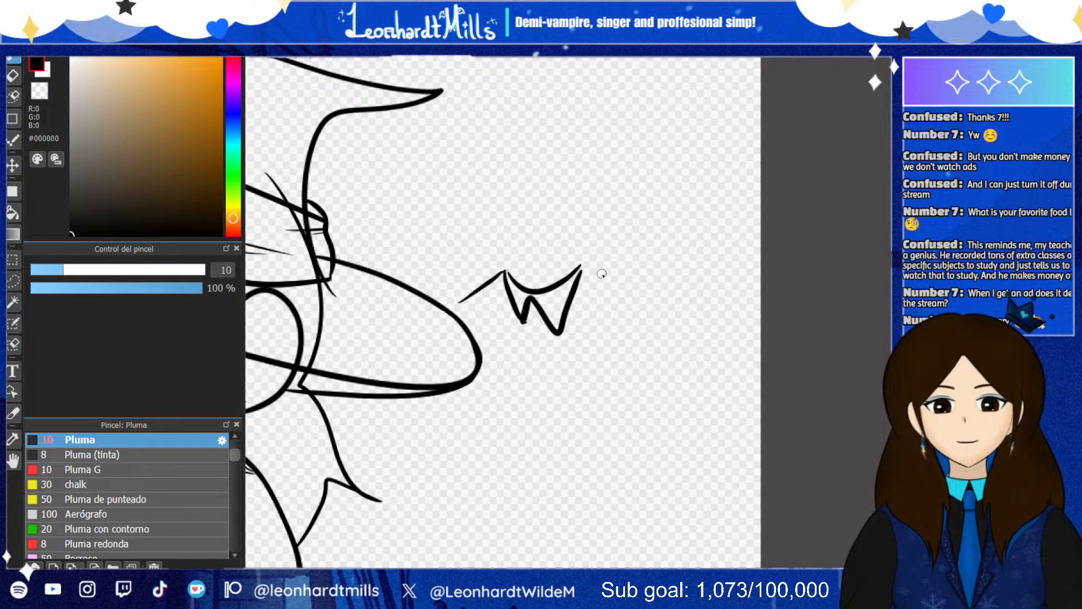
pyautogui.moveTo(586, 267); pyautogui.dragTo(618, 293)
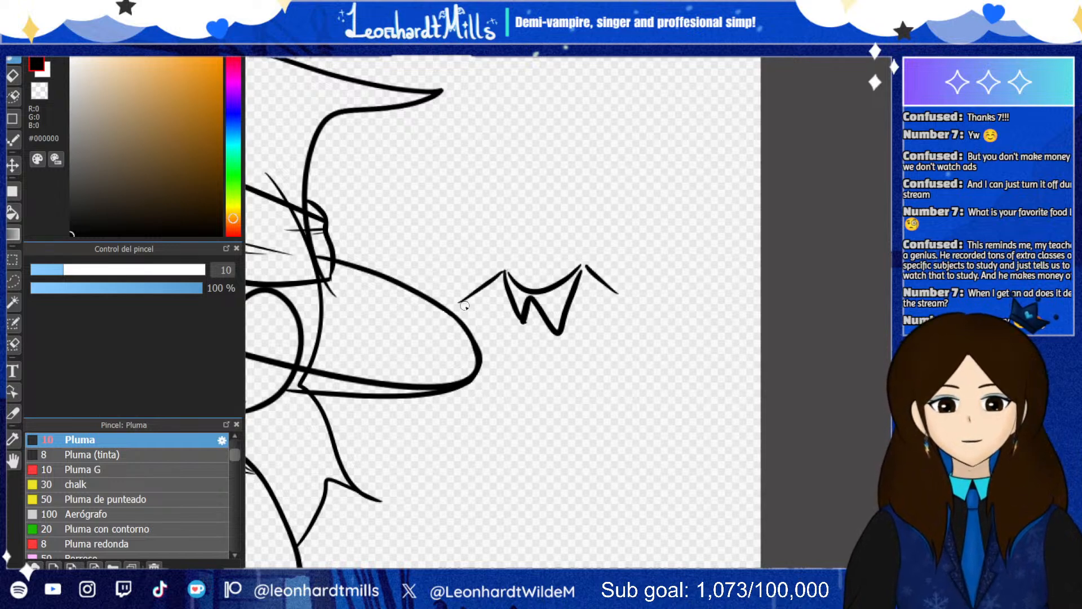
# Add flared, banded sleeves, the shirt body and a buttoned front opening to the outfit sketch beside the hat
pyautogui.moveTo(461, 304); pyautogui.dragTo(389, 415)
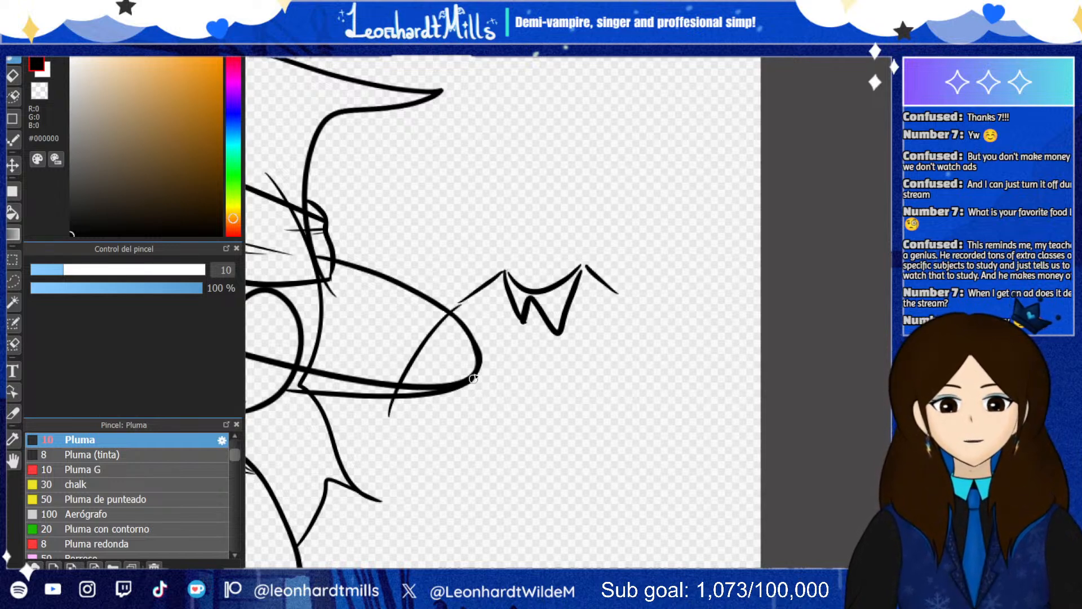
pyautogui.moveTo(475, 364)
pyautogui.mouseDown()
pyautogui.moveTo(425, 435)
pyautogui.moveTo(400, 414)
pyautogui.moveTo(391, 424)
pyautogui.moveTo(412, 442)
pyautogui.moveTo(430, 433)
pyautogui.moveTo(390, 429)
pyautogui.moveTo(318, 499)
pyautogui.moveTo(382, 517)
pyautogui.moveTo(416, 451)
pyautogui.mouseUp()
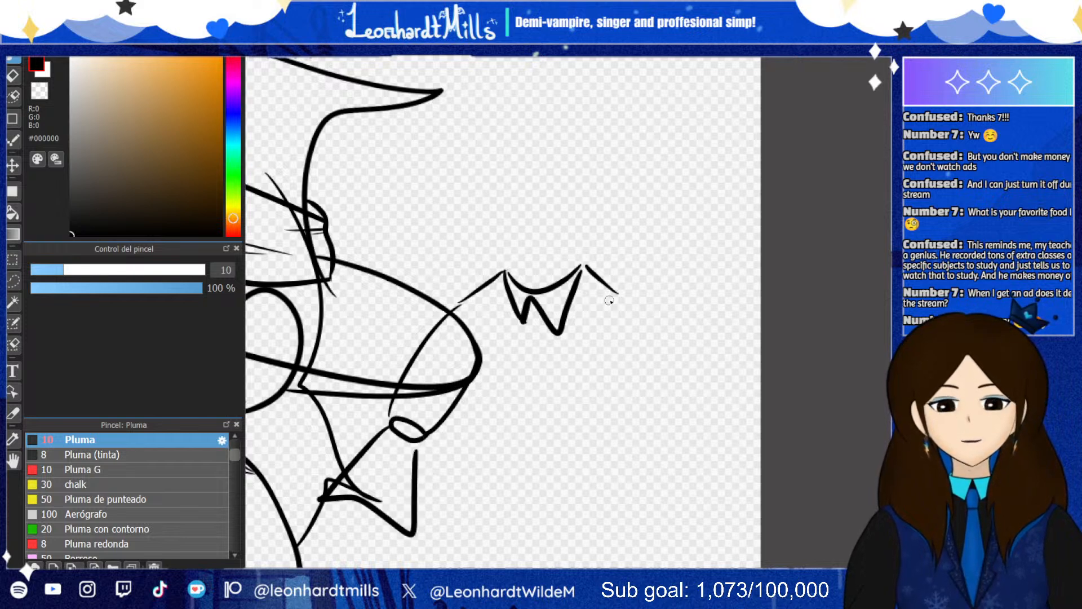
pyautogui.moveTo(649, 395)
pyautogui.mouseDown()
pyautogui.moveTo(631, 408)
pyautogui.moveTo(582, 354)
pyautogui.mouseUp()
pyautogui.moveTo(624, 410); pyautogui.dragTo(659, 392)
pyautogui.moveTo(658, 403)
pyautogui.mouseDown()
pyautogui.moveTo(685, 478)
pyautogui.moveTo(634, 503)
pyautogui.moveTo(623, 424)
pyautogui.mouseUp()
pyautogui.moveTo(485, 328)
pyautogui.mouseDown()
pyautogui.moveTo(483, 406)
pyautogui.moveTo(492, 438)
pyautogui.moveTo(566, 454)
pyautogui.moveTo(603, 429)
pyautogui.moveTo(581, 353)
pyautogui.mouseUp()
pyautogui.moveTo(530, 303); pyautogui.dragTo(530, 366)
pyautogui.moveTo(536, 435); pyautogui.dragTo(539, 443)
pyautogui.moveTo(526, 354); pyautogui.dragTo(536, 403)
pyautogui.scroll(-5, 616, 337)
pyautogui.scroll(4, 610, 335)
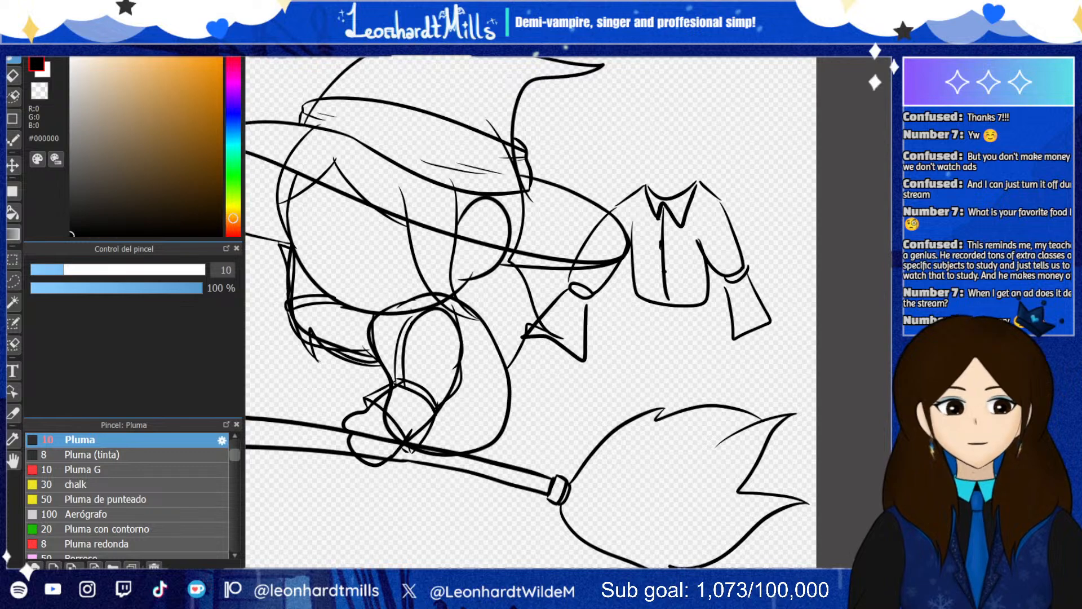
pyautogui.moveTo(389, 385); pyautogui.dragTo(510, 367)
pyautogui.moveTo(510, 375); pyautogui.dragTo(491, 499)
pyautogui.moveTo(450, 431); pyautogui.dragTo(479, 533)
pyautogui.moveTo(282, 420); pyautogui.dragTo(355, 474)
pyautogui.hotkey('ctrl', 'z')
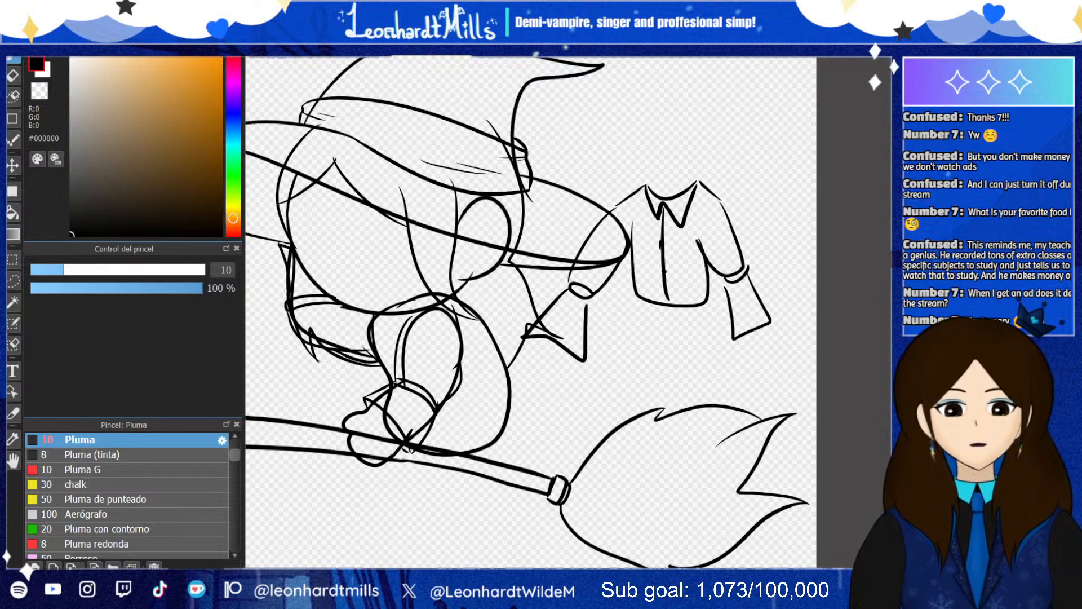
# Add a curved waistband and loose, wide-legged trousers below the shirt in the outfit sketch
pyautogui.scroll(2, 615, 374)
pyautogui.moveTo(643, 244)
pyautogui.mouseDown()
pyautogui.moveTo(677, 285)
pyautogui.moveTo(734, 286)
pyautogui.moveTo(755, 258)
pyautogui.moveTo(641, 246)
pyautogui.mouseUp()
pyautogui.moveTo(679, 337)
pyautogui.mouseDown()
pyautogui.moveTo(572, 394)
pyautogui.moveTo(641, 420)
pyautogui.moveTo(683, 366)
pyautogui.mouseUp()
pyautogui.moveTo(685, 429)
pyautogui.mouseDown()
pyautogui.moveTo(756, 424)
pyautogui.moveTo(756, 243)
pyautogui.mouseUp()
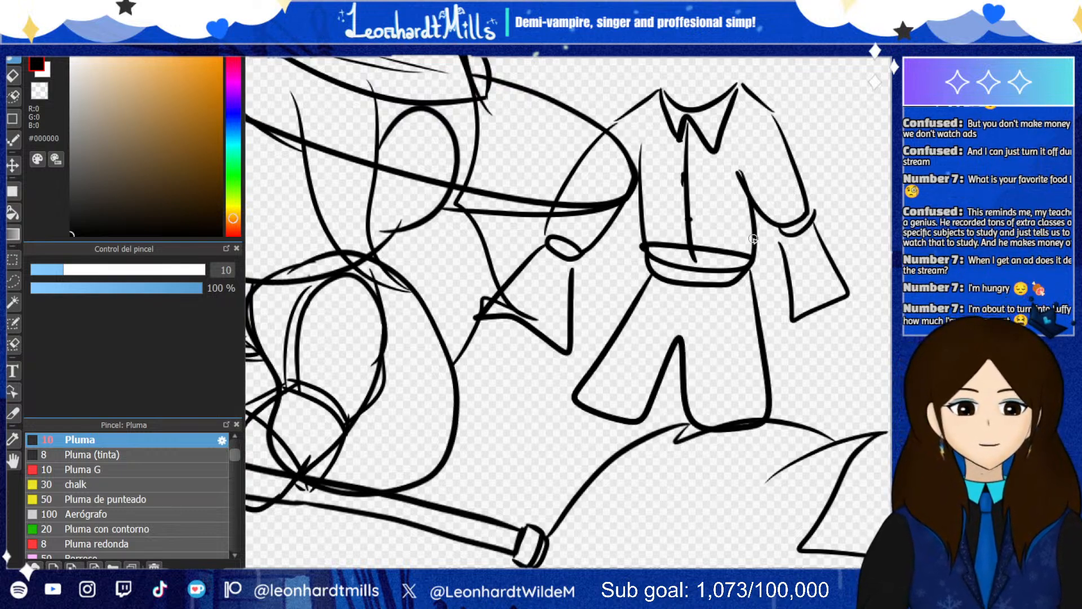
pyautogui.scroll(-5, 745, 241)
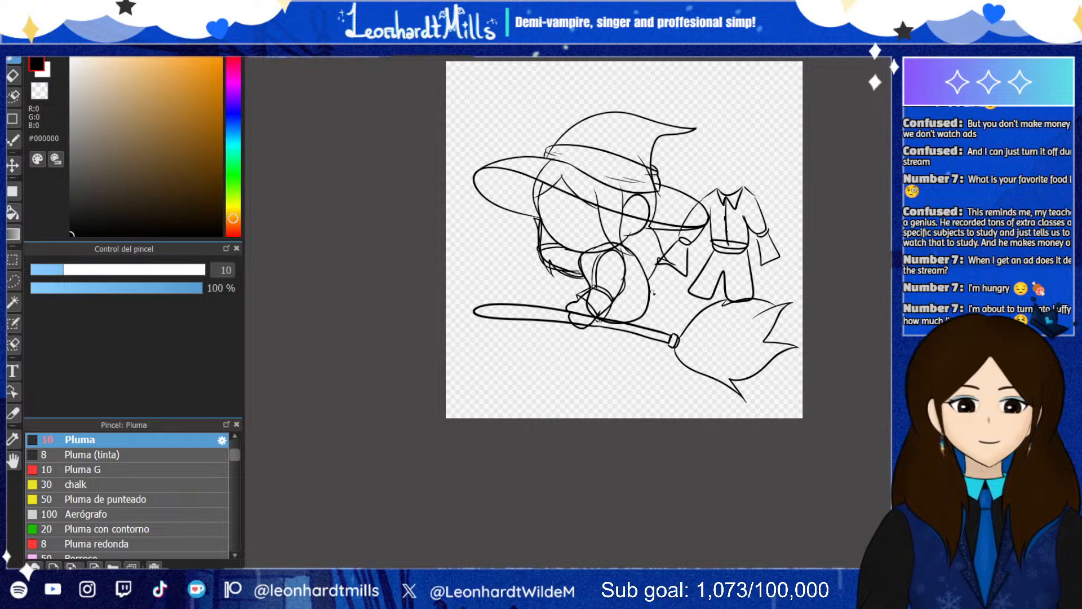
pyautogui.scroll(3, 727, 248)
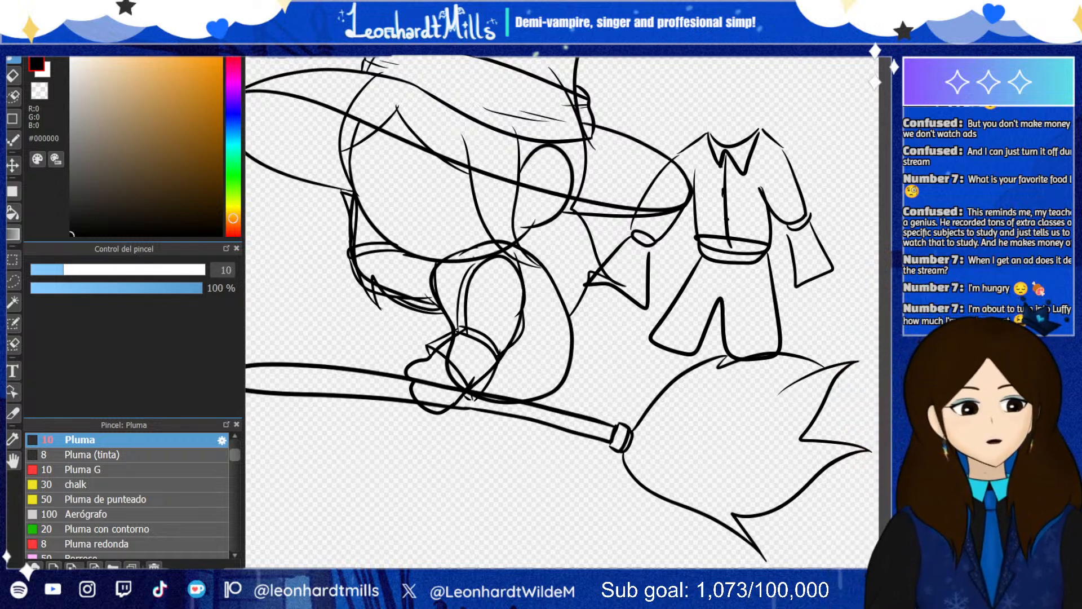
# Lasso-erase the outfit sketch beside the hat and bring back the witch's belt, leg and boot lines
pyautogui.press('Delete')
pyautogui.hotkey('ctrl', 'z')
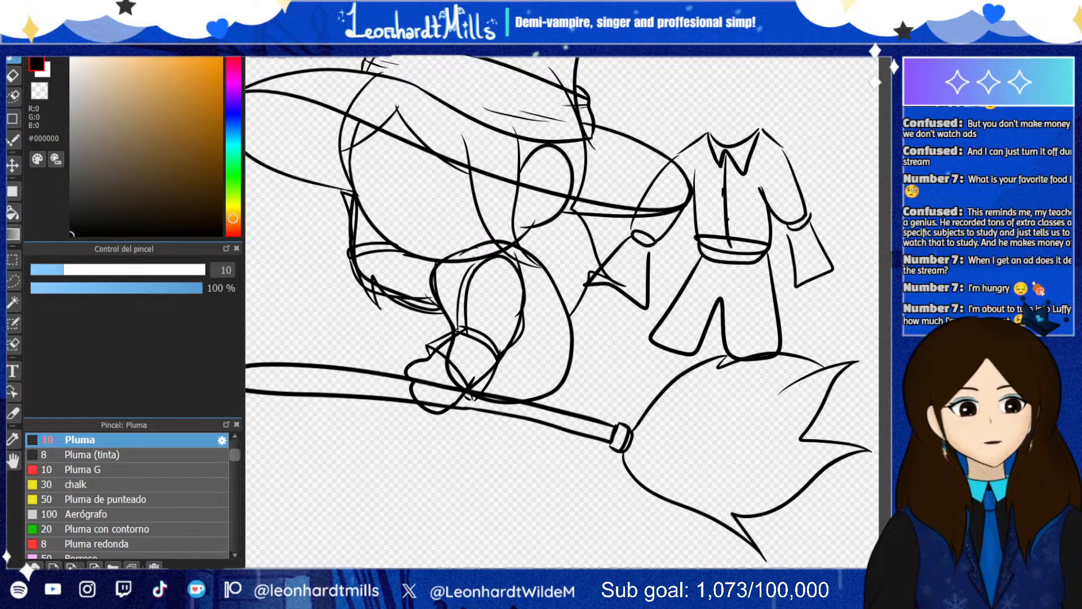
pyautogui.click(13, 96)
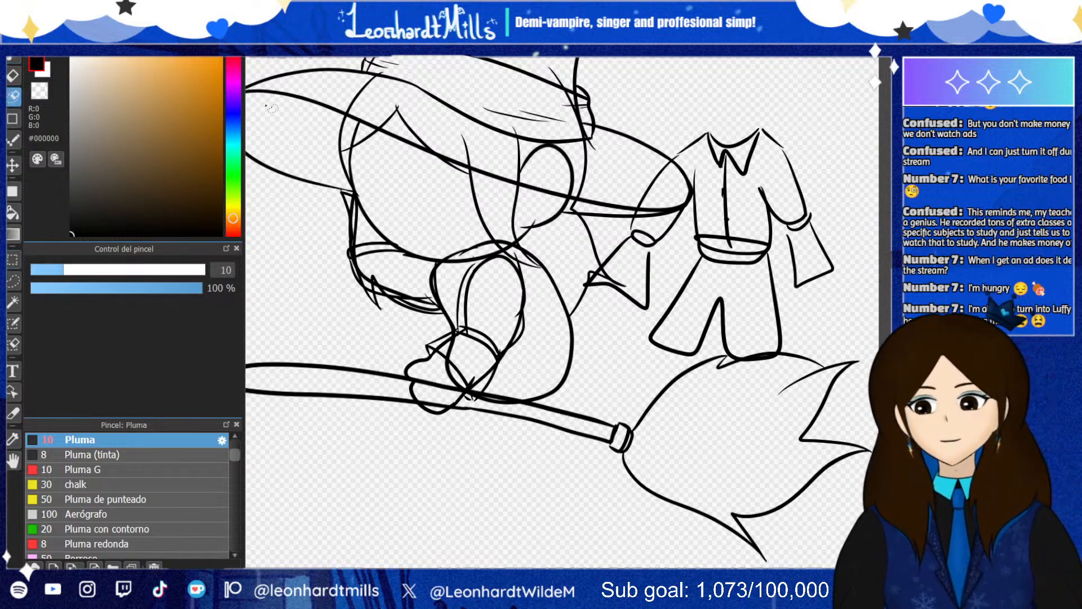
pyautogui.moveTo(627, 155)
pyautogui.mouseDown()
pyautogui.moveTo(539, 245)
pyautogui.moveTo(585, 355)
pyautogui.moveTo(739, 443)
pyautogui.moveTo(818, 131)
pyautogui.moveTo(657, 76)
pyautogui.moveTo(547, 217)
pyautogui.moveTo(583, 212)
pyautogui.mouseUp()
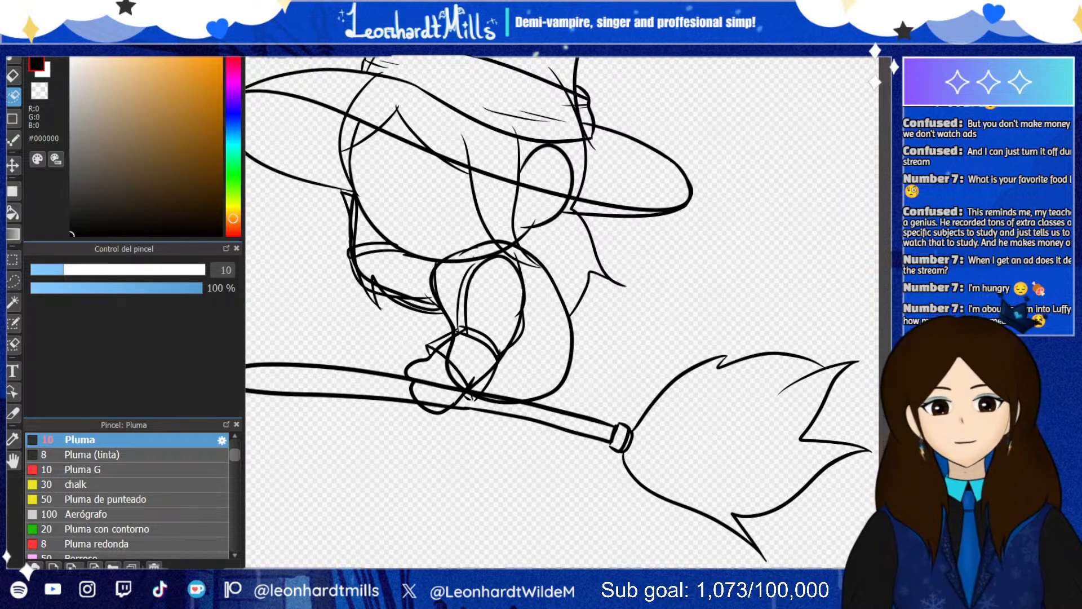
pyautogui.hotkey('ctrl', 'z')
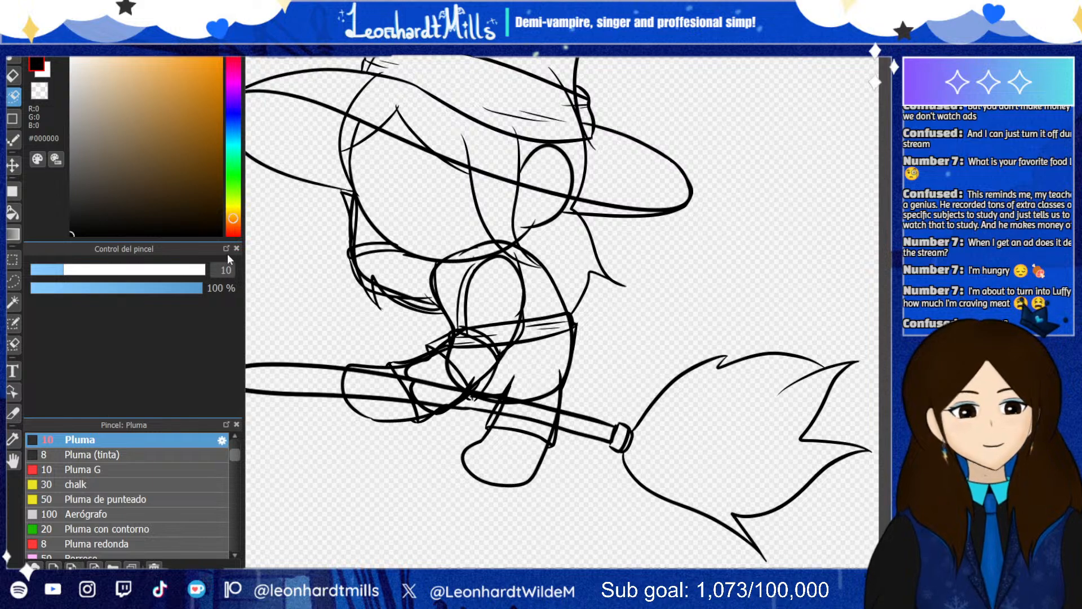
pyautogui.click(14, 57)
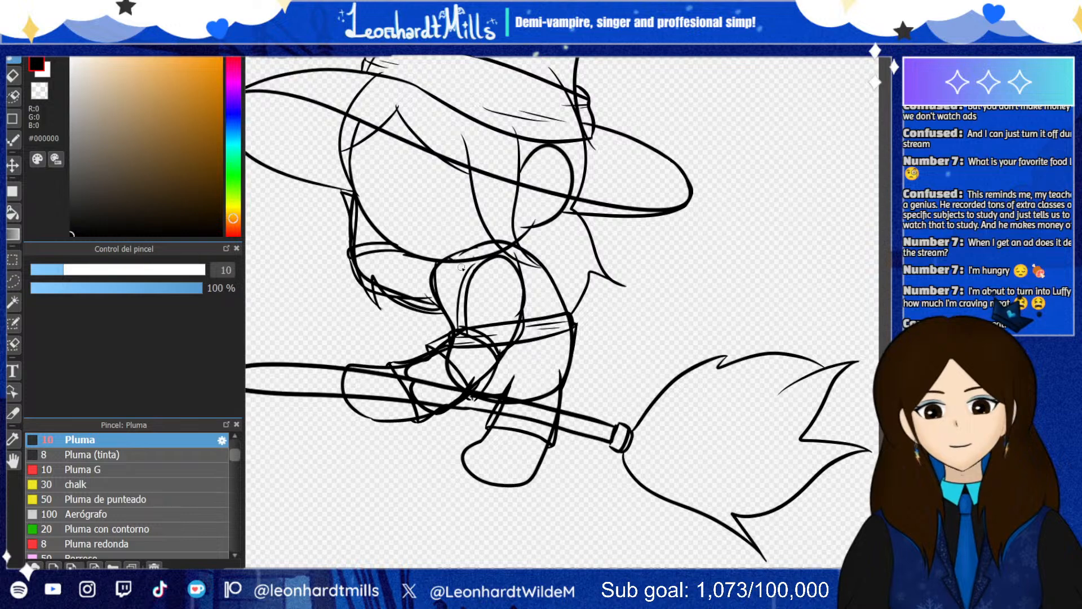
pyautogui.moveTo(461, 267); pyautogui.dragTo(440, 295)
pyautogui.hotkey('ctrl', 'z')
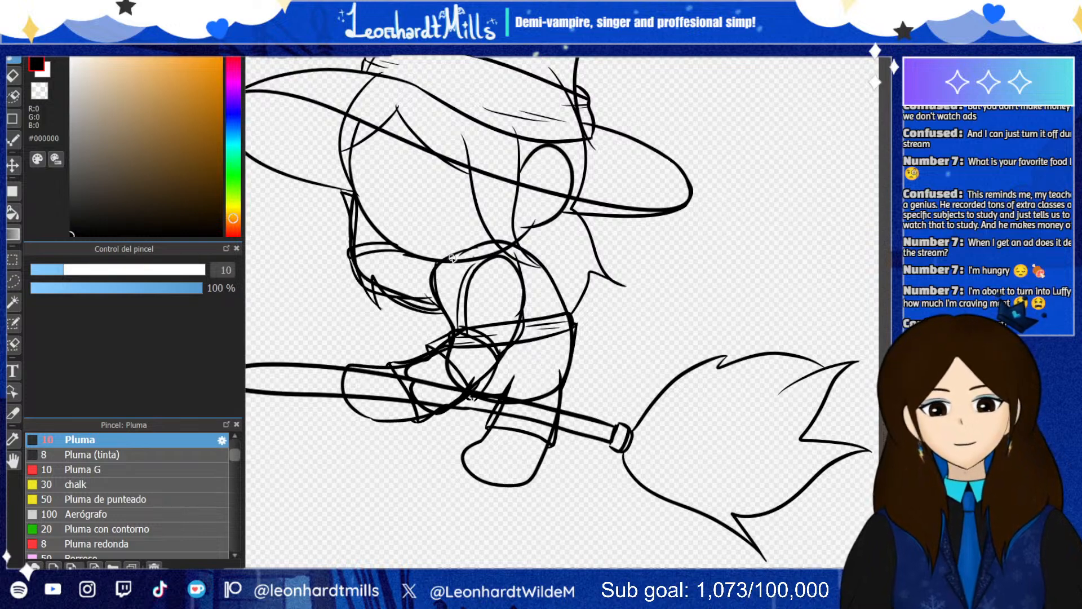
pyautogui.moveTo(450, 257); pyautogui.dragTo(473, 252)
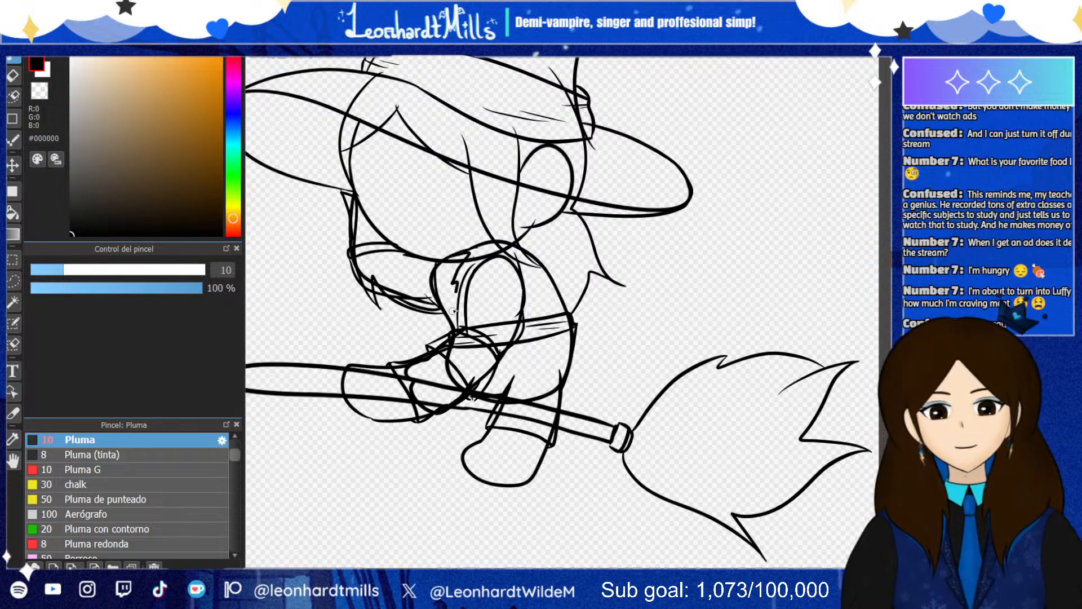
pyautogui.moveTo(453, 311); pyautogui.dragTo(452, 317)
pyautogui.moveTo(439, 260); pyautogui.dragTo(459, 330)
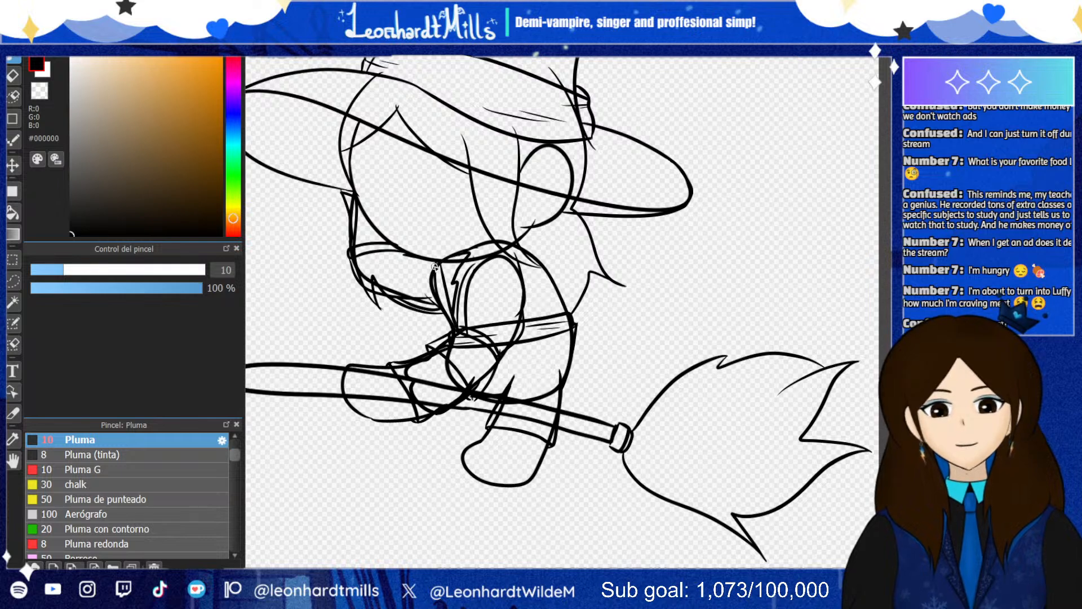
pyautogui.moveTo(439, 267); pyautogui.dragTo(458, 326)
pyautogui.hotkey('ctrl', 'z')
pyautogui.hotkey('ctrl', 'z')
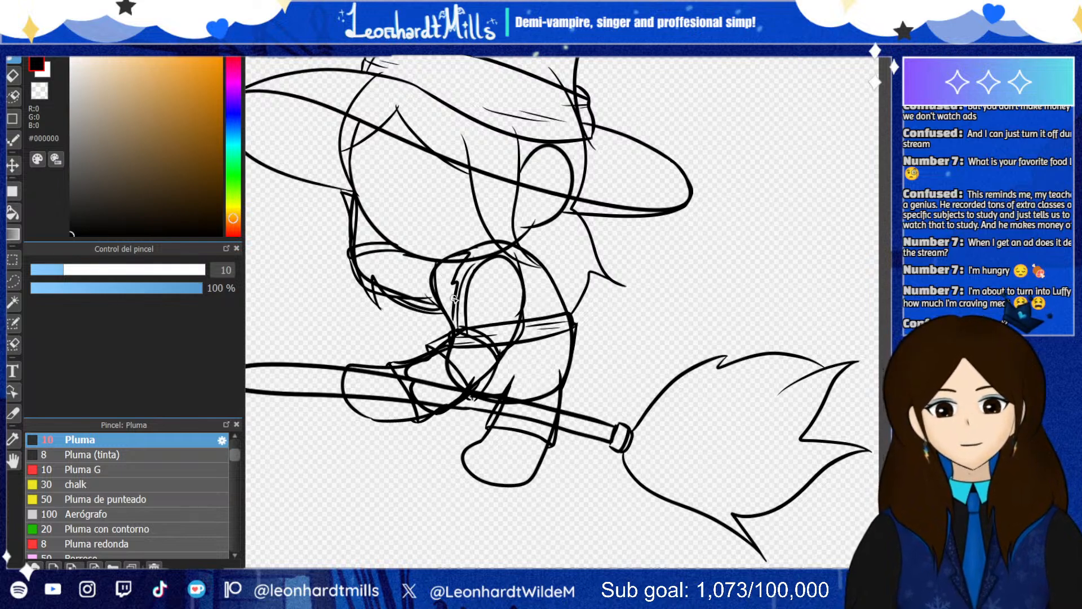
pyautogui.hotkey('ctrl', 'z')
pyautogui.hotkey('ctrl', 'z')
pyautogui.hotkey('ctrl', 'z')
pyautogui.hotkey('ctrl', 'y')
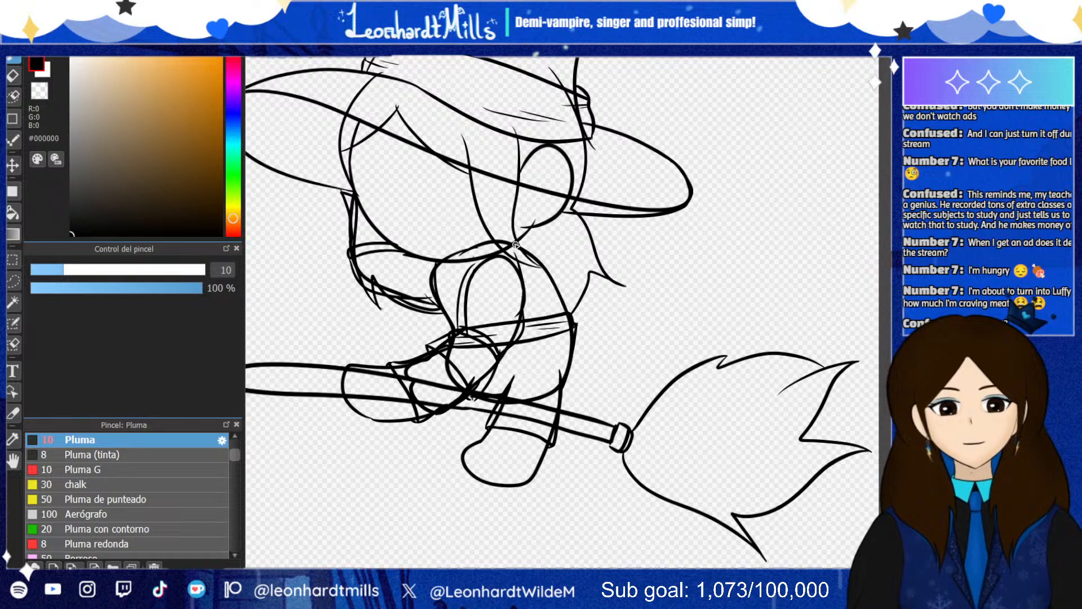
pyautogui.moveTo(517, 243)
pyautogui.mouseDown()
pyautogui.moveTo(572, 290)
pyautogui.moveTo(601, 377)
pyautogui.moveTo(631, 394)
pyautogui.mouseUp()
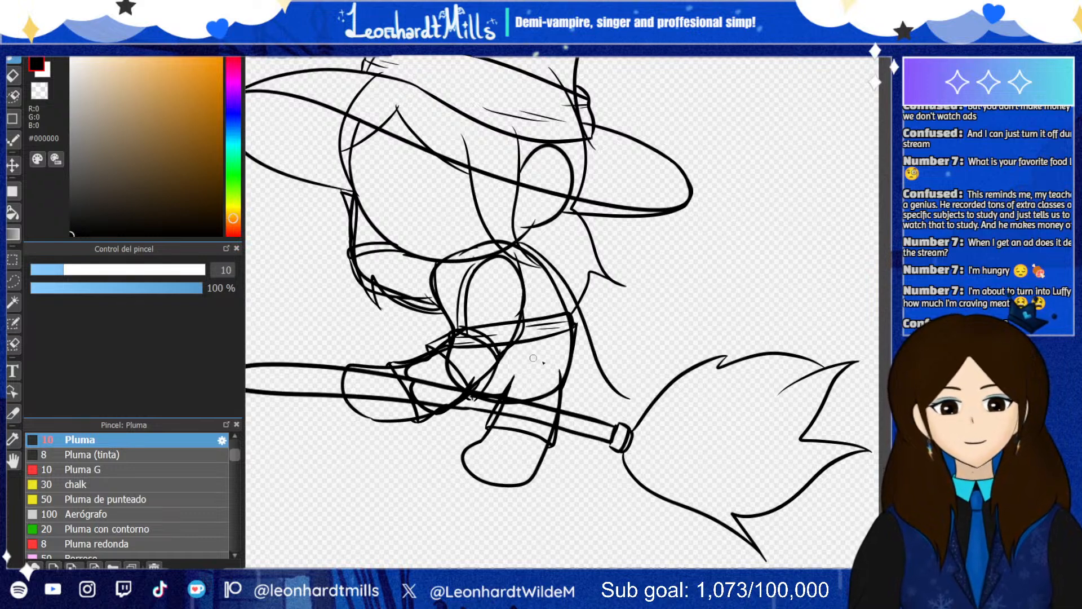
pyautogui.moveTo(499, 364)
pyautogui.mouseDown()
pyautogui.moveTo(492, 404)
pyautogui.moveTo(596, 410)
pyautogui.moveTo(633, 389)
pyautogui.mouseUp()
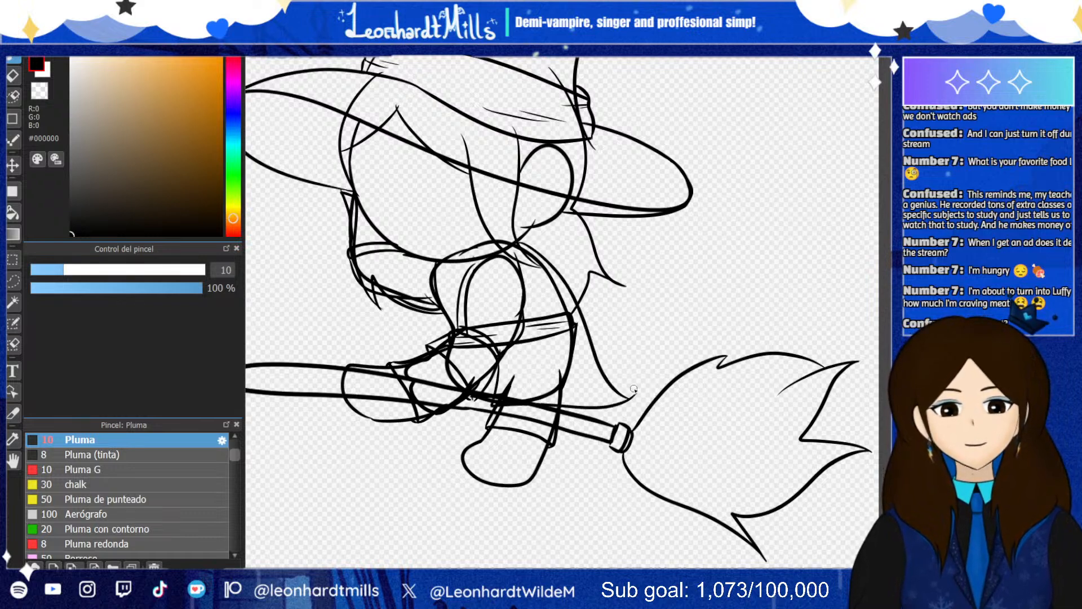
pyautogui.hotkey('ctrl', 'z')
pyautogui.hotkey('ctrl', 'z')
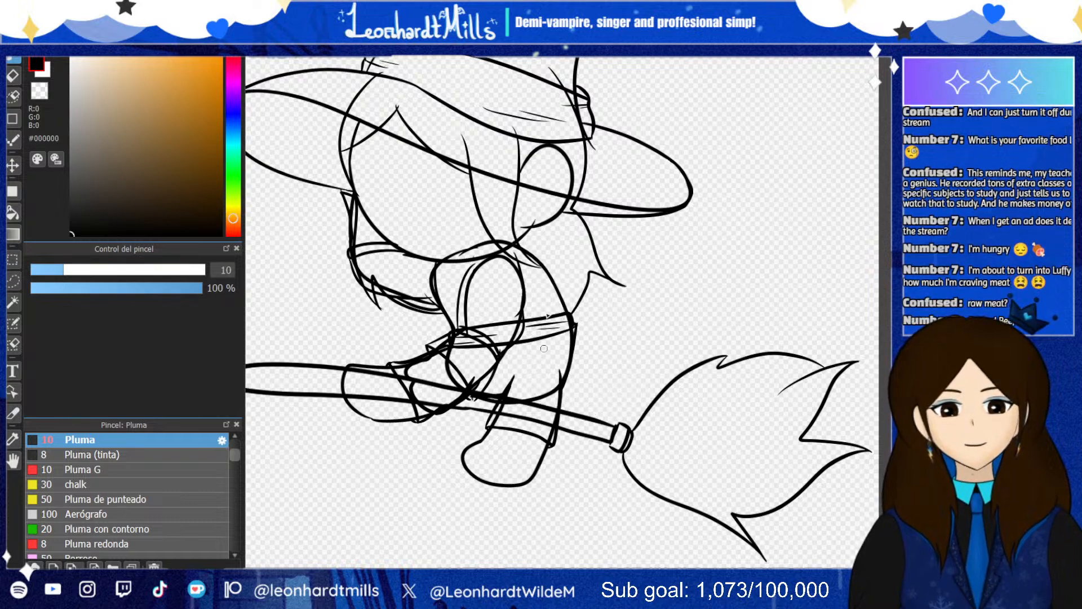
pyautogui.moveTo(516, 241)
pyautogui.mouseDown()
pyautogui.moveTo(573, 284)
pyautogui.moveTo(594, 353)
pyautogui.moveTo(645, 389)
pyautogui.moveTo(561, 407)
pyautogui.mouseUp()
pyautogui.hotkey('ctrl', 'z')
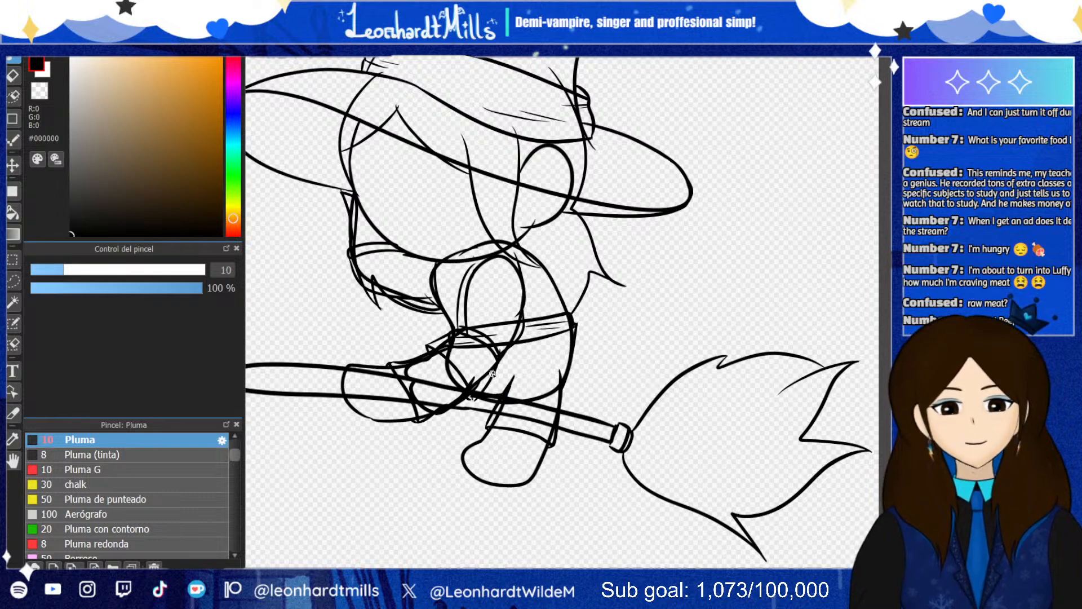
pyautogui.moveTo(492, 374)
pyautogui.mouseDown()
pyautogui.moveTo(493, 396)
pyautogui.moveTo(546, 395)
pyautogui.moveTo(587, 410)
pyautogui.moveTo(628, 393)
pyautogui.mouseUp()
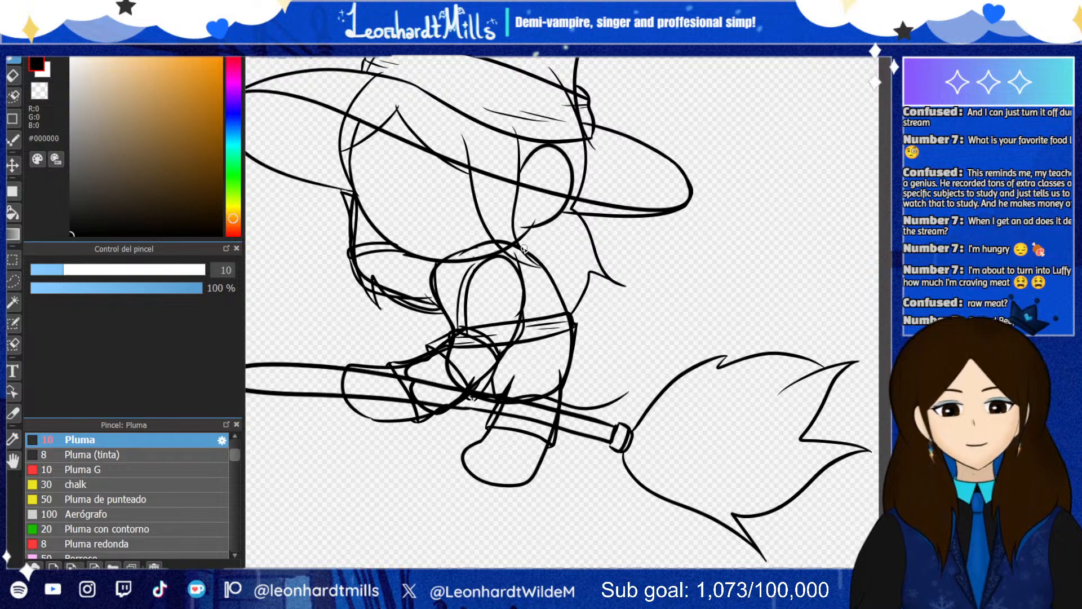
pyautogui.moveTo(548, 264)
pyautogui.mouseDown()
pyautogui.moveTo(591, 360)
pyautogui.moveTo(631, 396)
pyautogui.mouseUp()
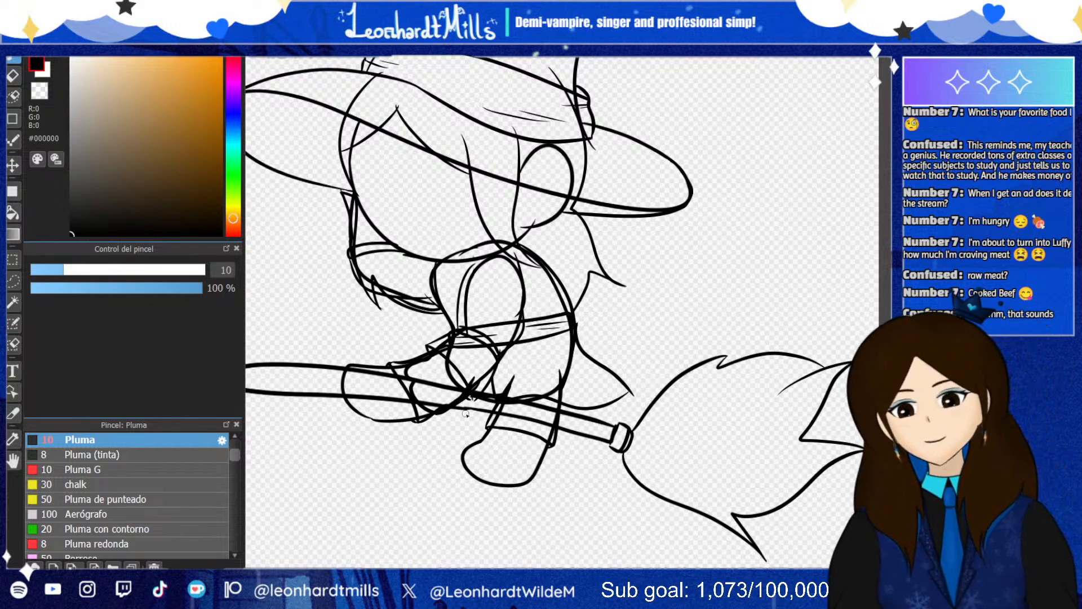
pyautogui.hotkey('ctrl', 'z')
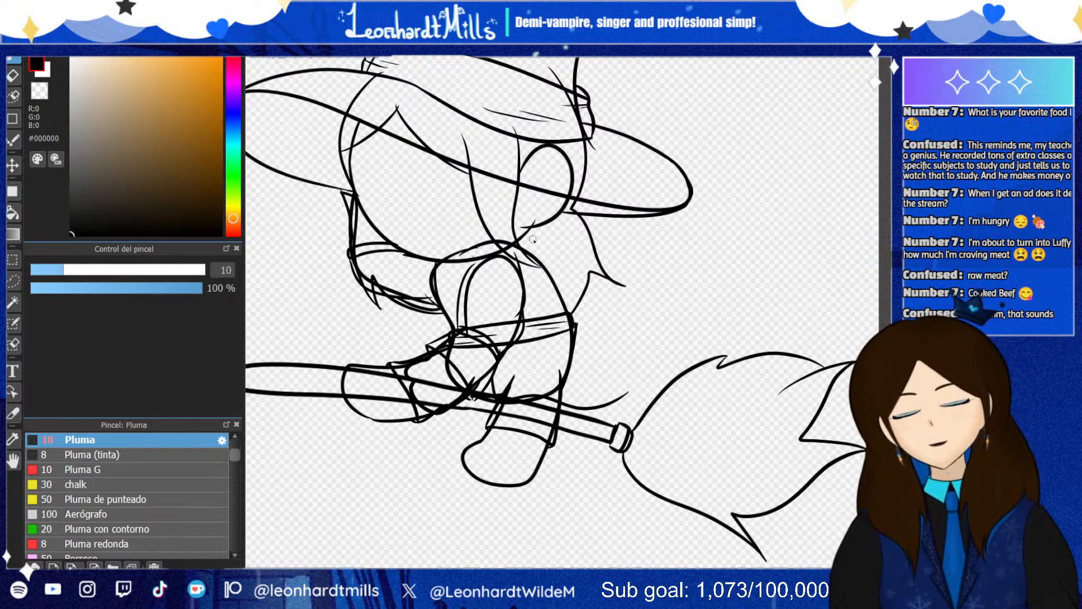
pyautogui.moveTo(533, 239)
pyautogui.mouseDown()
pyautogui.moveTo(614, 369)
pyautogui.moveTo(641, 445)
pyautogui.moveTo(609, 405)
pyautogui.moveTo(584, 443)
pyautogui.moveTo(550, 397)
pyautogui.mouseUp()
pyautogui.hotkey('ctrl', 'z')
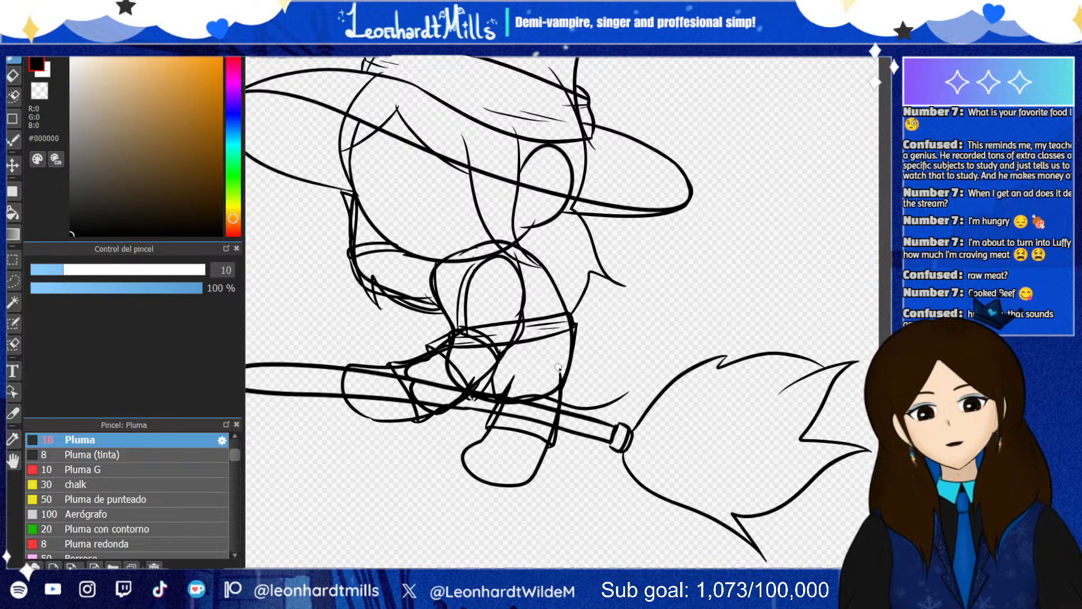
pyautogui.hotkey('ctrl', 'z')
pyautogui.hotkey('ctrl', 'y')
pyautogui.hotkey('ctrl', 'y')
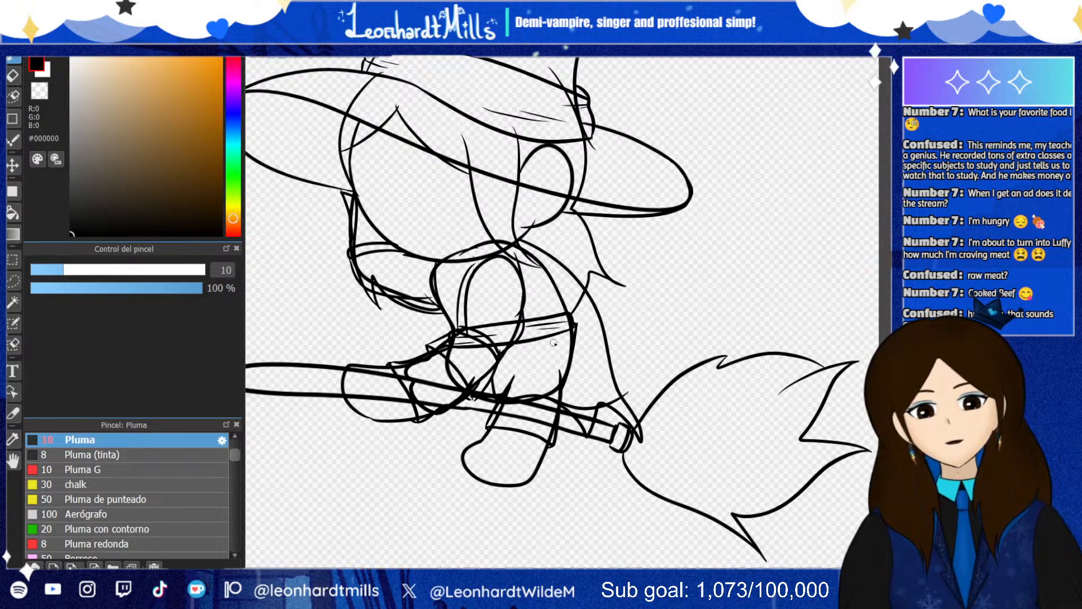
pyautogui.hotkey('ctrl', 'z')
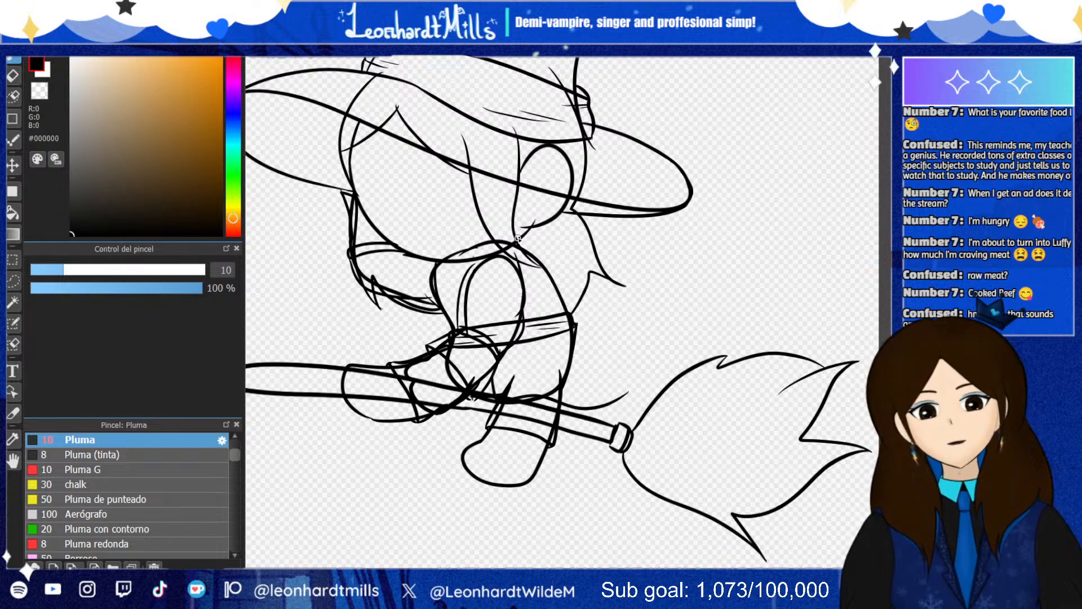
pyautogui.moveTo(518, 237)
pyautogui.mouseDown()
pyautogui.moveTo(553, 254)
pyautogui.moveTo(588, 362)
pyautogui.moveTo(627, 397)
pyautogui.mouseUp()
pyautogui.hotkey('ctrl', 'z')
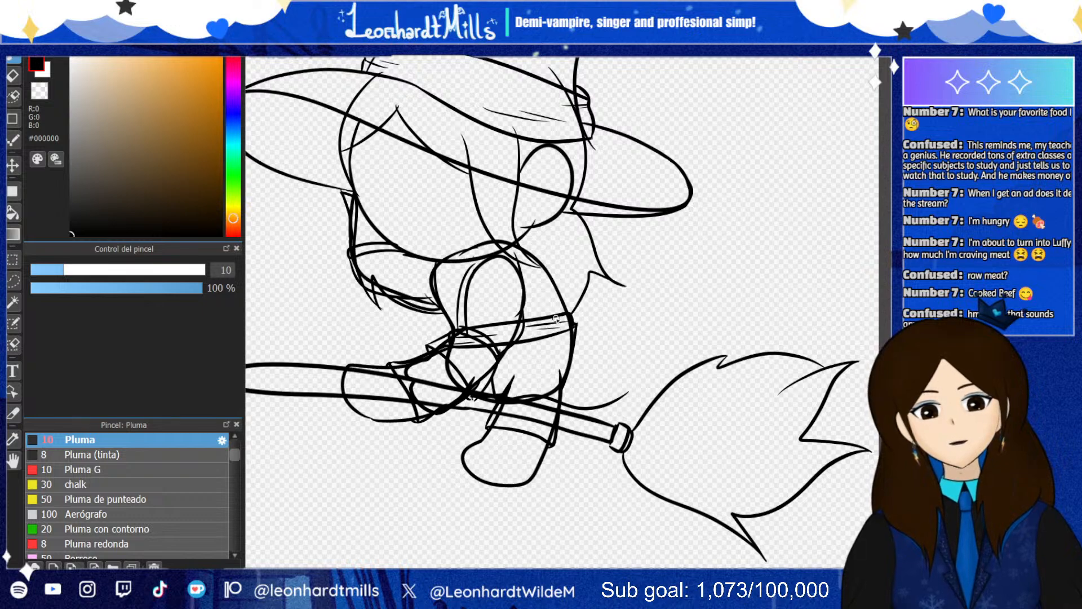
pyautogui.moveTo(524, 231)
pyautogui.mouseDown()
pyautogui.moveTo(603, 369)
pyautogui.moveTo(589, 362)
pyautogui.moveTo(631, 395)
pyautogui.mouseUp()
pyautogui.hotkey('ctrl', 'z')
pyautogui.hotkey('ctrl', 'z')
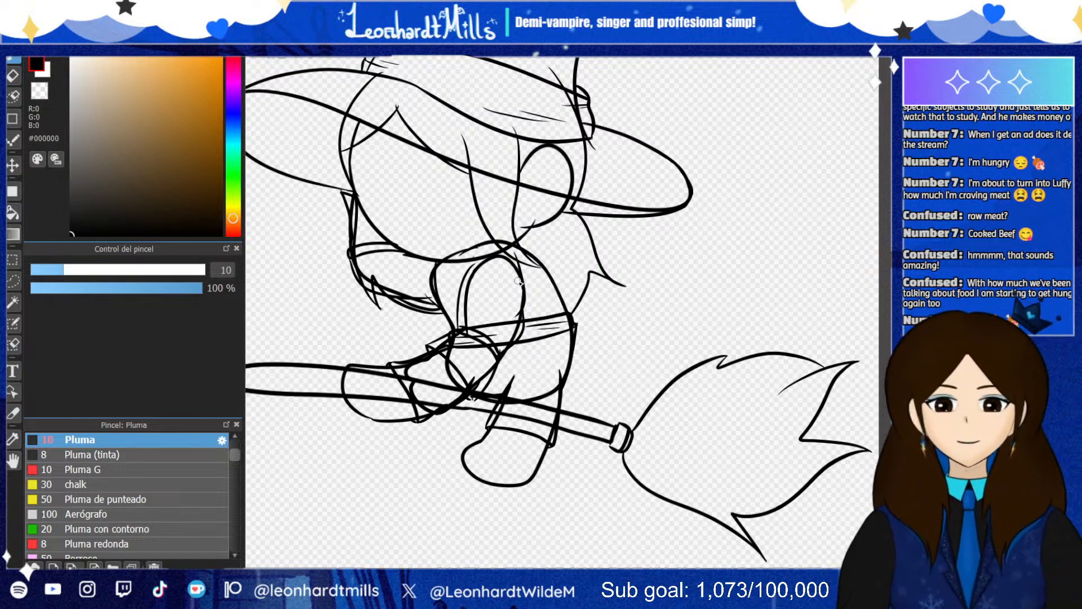
# Draw the top's back edge from the neck past the belt to a pointed tail above the broomstick, with a curved hem
pyautogui.moveTo(517, 240); pyautogui.dragTo(571, 294)
pyautogui.moveTo(574, 344)
pyautogui.mouseDown()
pyautogui.moveTo(605, 407)
pyautogui.moveTo(545, 402)
pyautogui.moveTo(499, 390)
pyautogui.mouseUp()
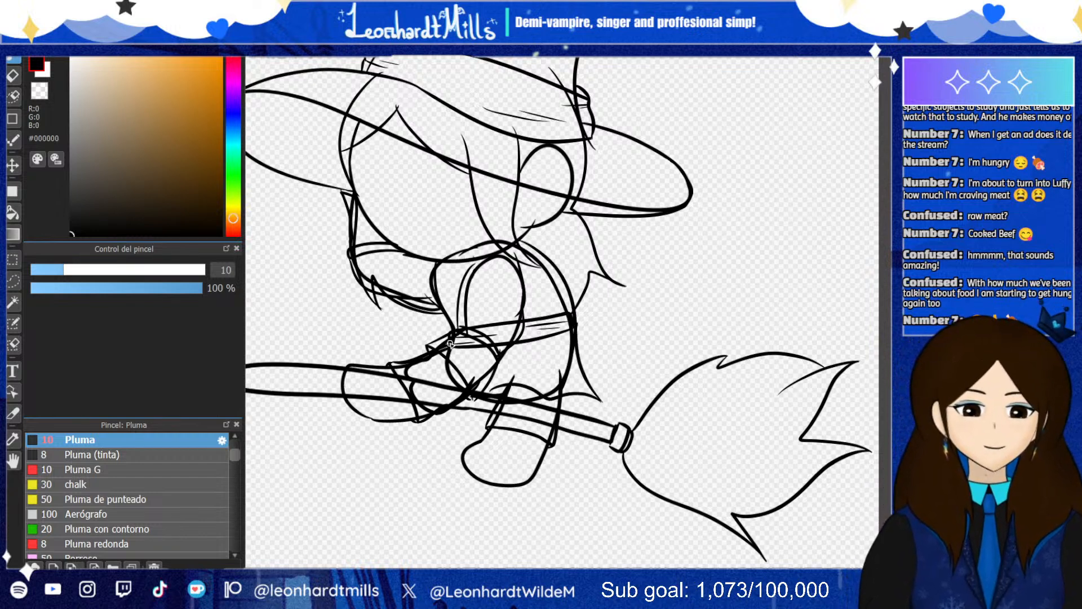
# Undo the top's curved hem and try several front edge lines from the neck down to the belt and broomstick
pyautogui.hotkey('ctrl', 'z')
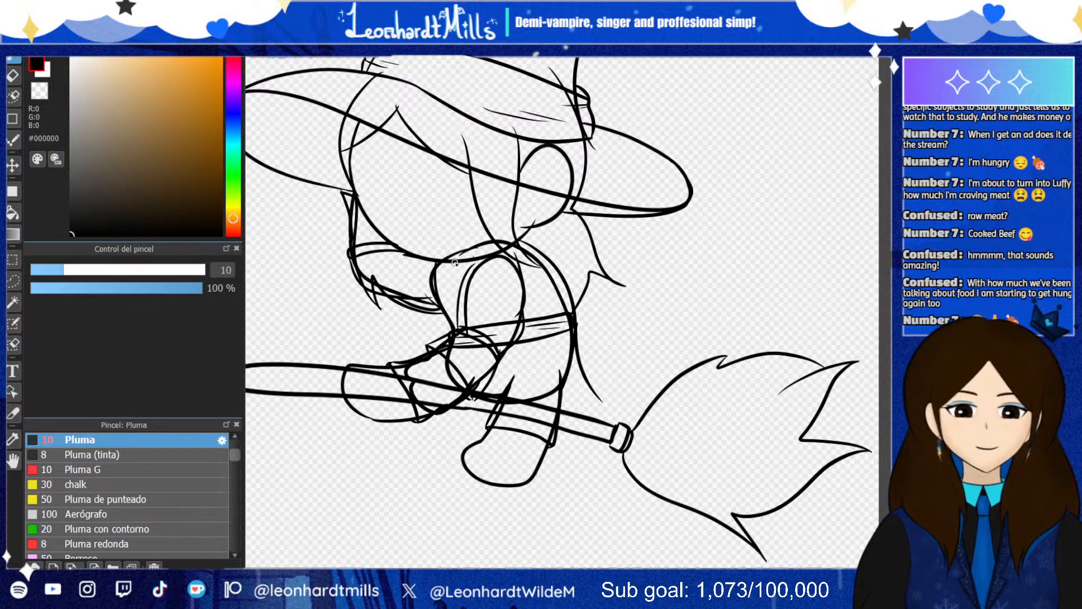
pyautogui.moveTo(454, 261); pyautogui.dragTo(461, 324)
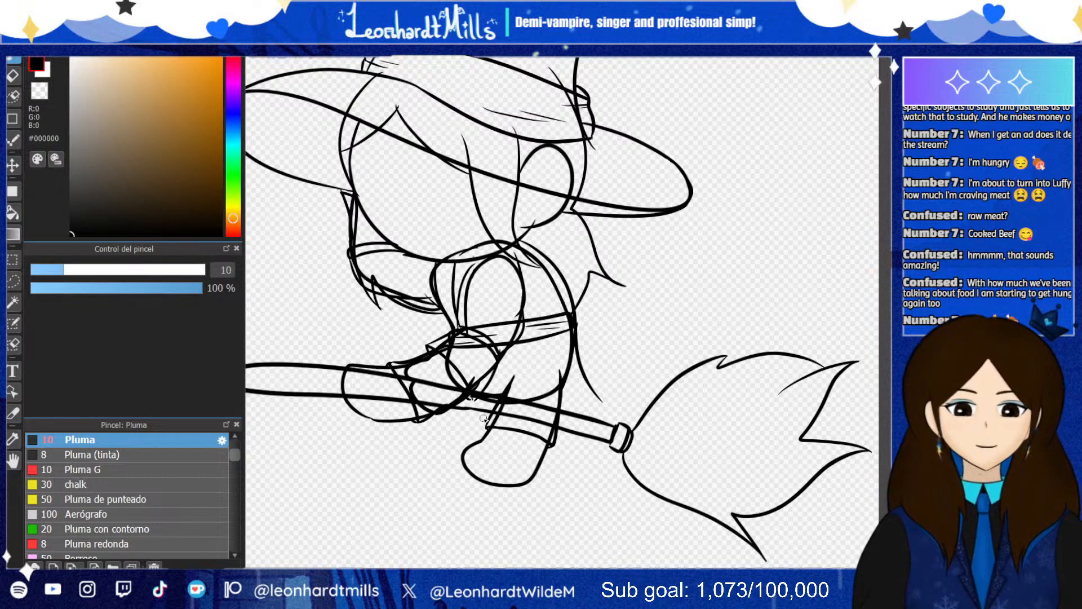
pyautogui.hotkey('ctrl', 'z')
pyautogui.moveTo(450, 256); pyautogui.dragTo(449, 320)
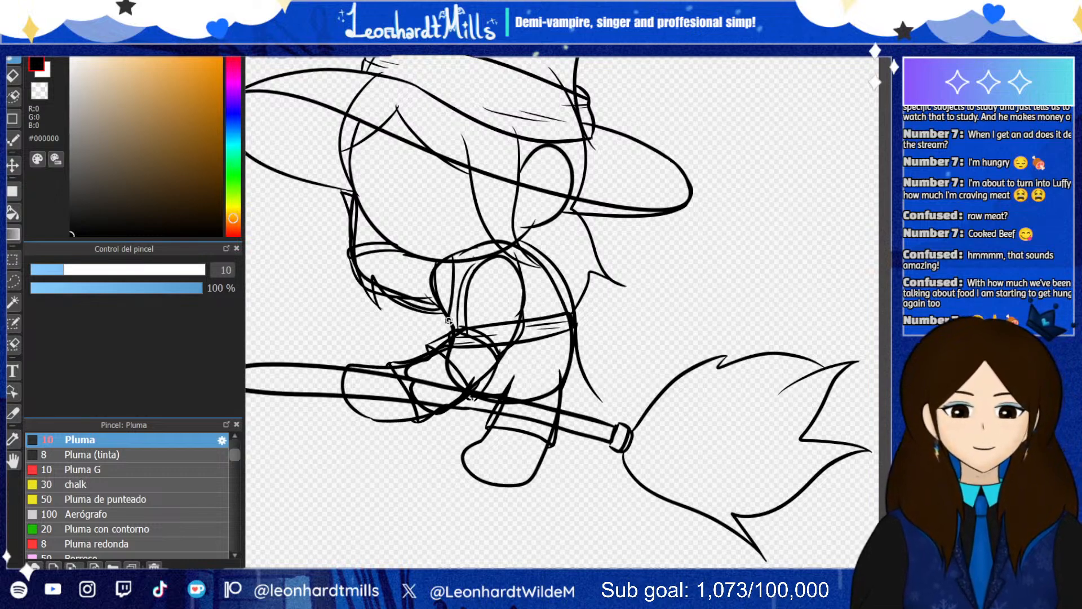
pyautogui.hotkey('ctrl', 'z')
pyautogui.moveTo(454, 259); pyautogui.dragTo(456, 331)
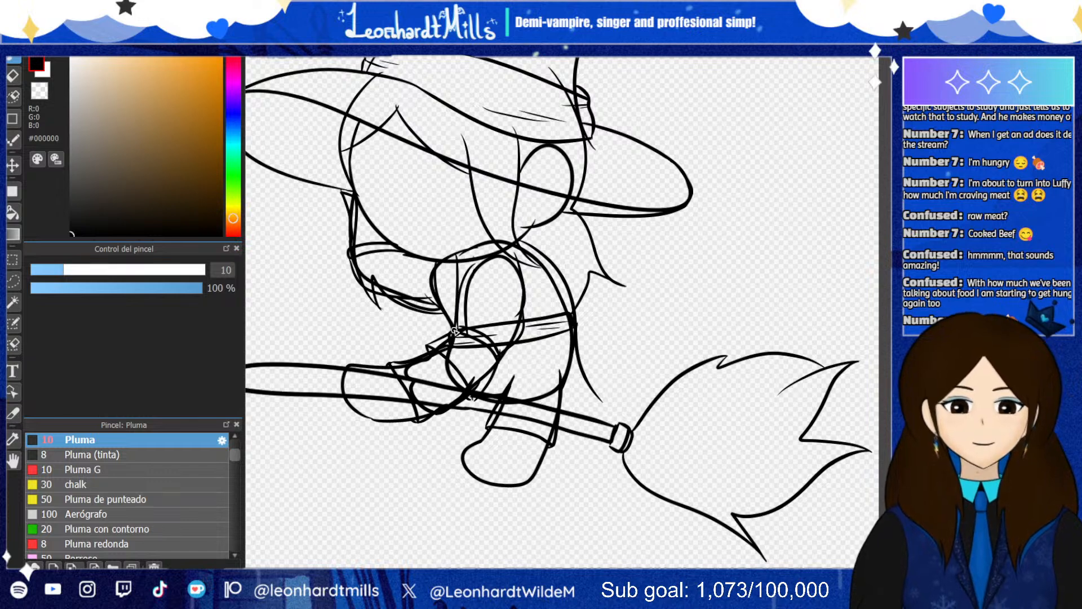
pyautogui.hotkey('ctrl', 'z')
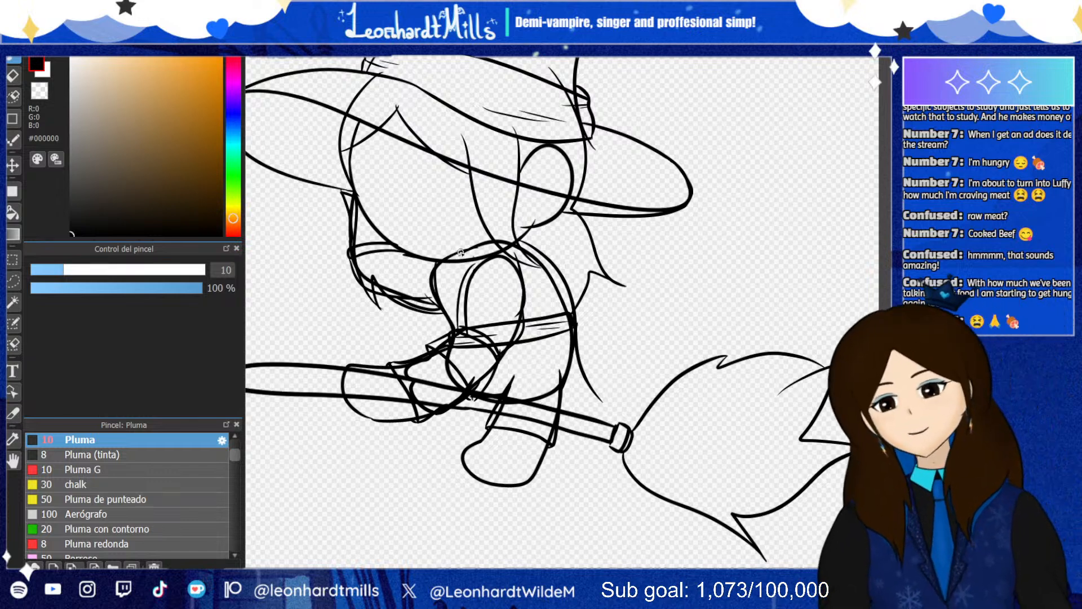
pyautogui.moveTo(460, 256)
pyautogui.mouseDown()
pyautogui.moveTo(463, 331)
pyautogui.moveTo(482, 374)
pyautogui.moveTo(546, 419)
pyautogui.moveTo(571, 417)
pyautogui.mouseUp()
pyautogui.hotkey('ctrl', 'z')
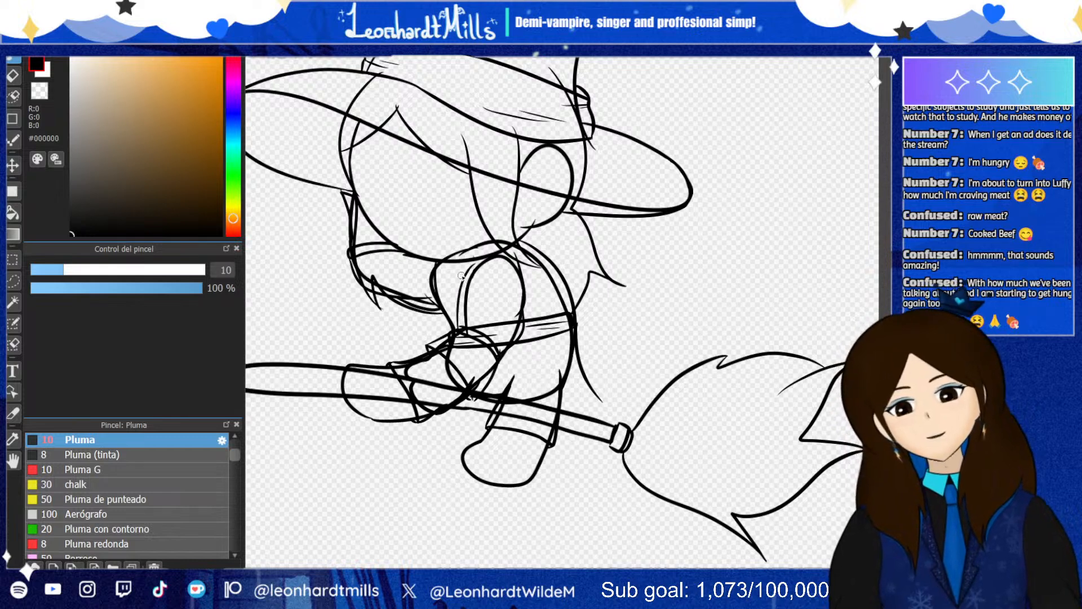
pyautogui.moveTo(462, 324); pyautogui.dragTo(478, 392)
pyautogui.hotkey('ctrl', 'z')
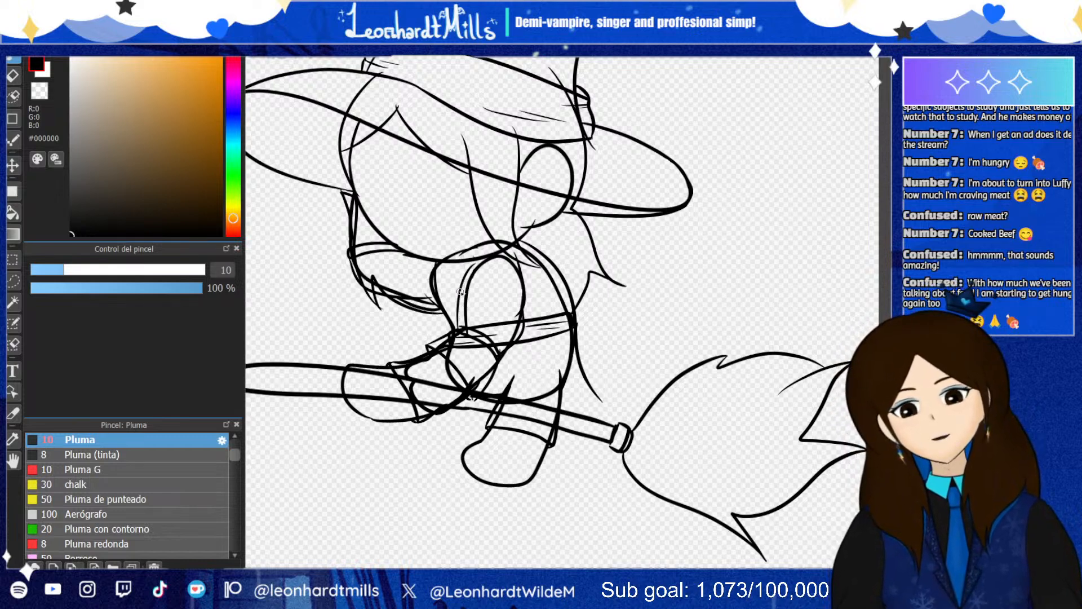
pyautogui.moveTo(463, 268); pyautogui.dragTo(471, 363)
pyautogui.hotkey('ctrl', 'z')
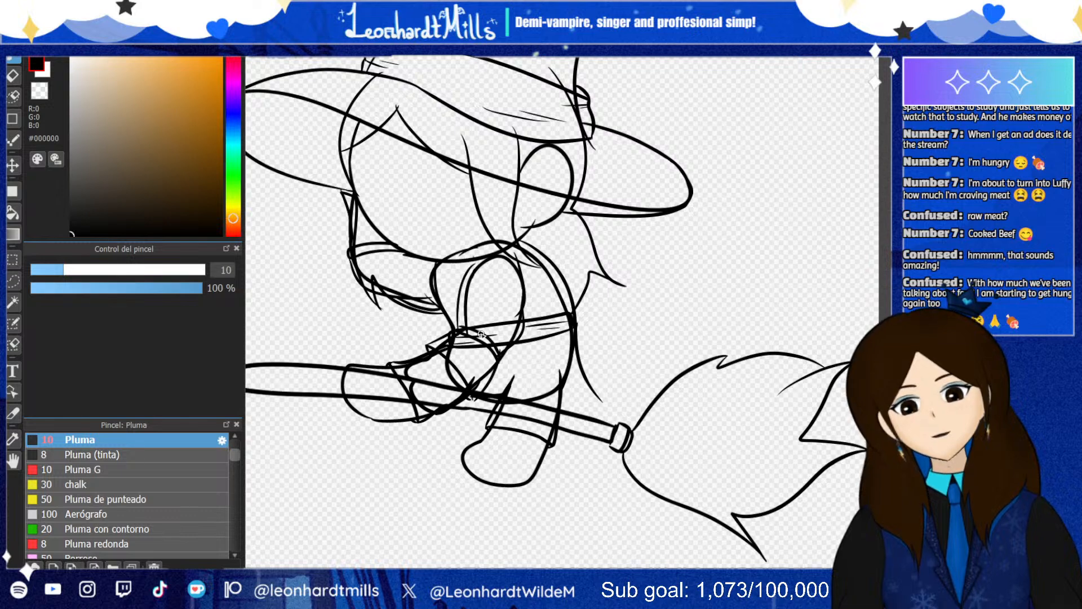
pyautogui.moveTo(452, 258); pyautogui.dragTo(467, 339)
pyautogui.hotkey('ctrl', 'z')
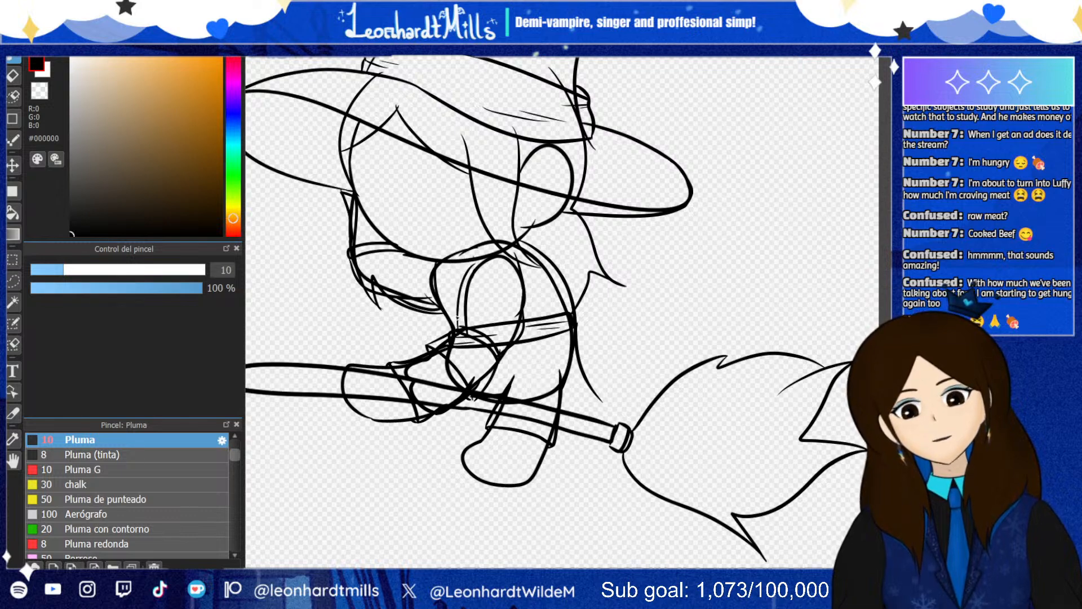
# Try a new front edge and pointed hem on the top, and undo them together with the back edge
pyautogui.moveTo(449, 251)
pyautogui.mouseDown()
pyautogui.moveTo(464, 358)
pyautogui.moveTo(523, 378)
pyautogui.moveTo(550, 412)
pyautogui.moveTo(608, 405)
pyautogui.mouseUp()
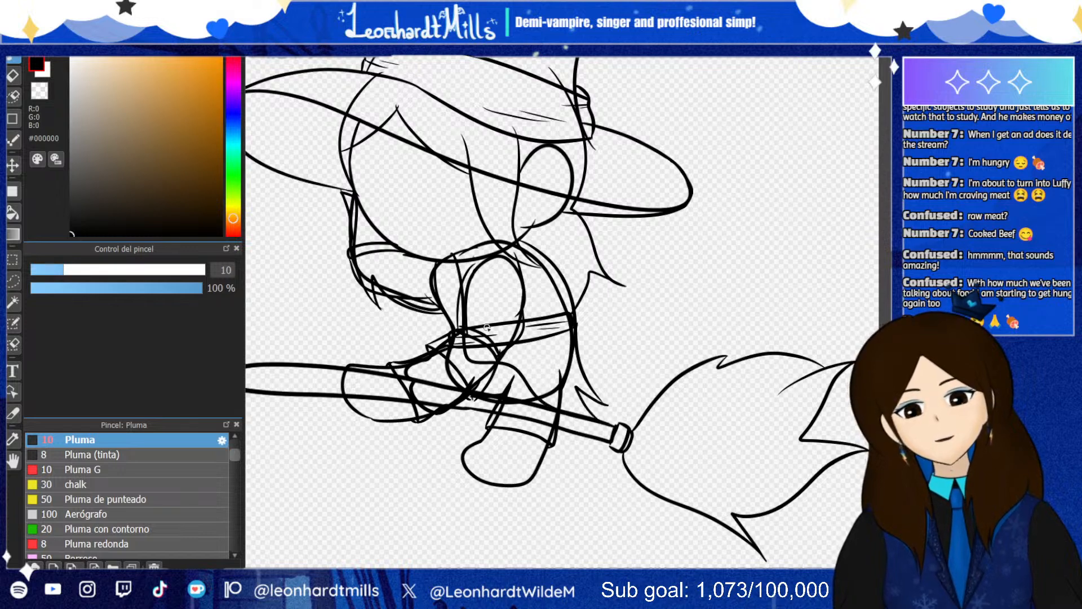
pyautogui.hotkey('ctrl', 'z')
pyautogui.hotkey('ctrl', 'z')
pyautogui.hotkey('ctrl', 'z')
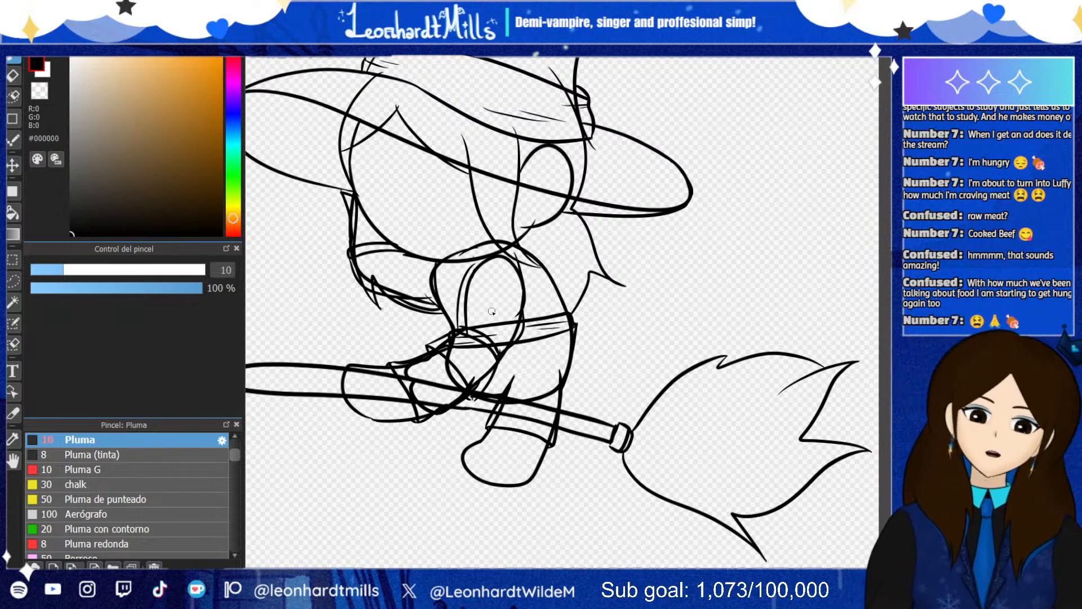
pyautogui.hotkey('ctrl', 'z')
pyautogui.hotkey('ctrl', 'y')
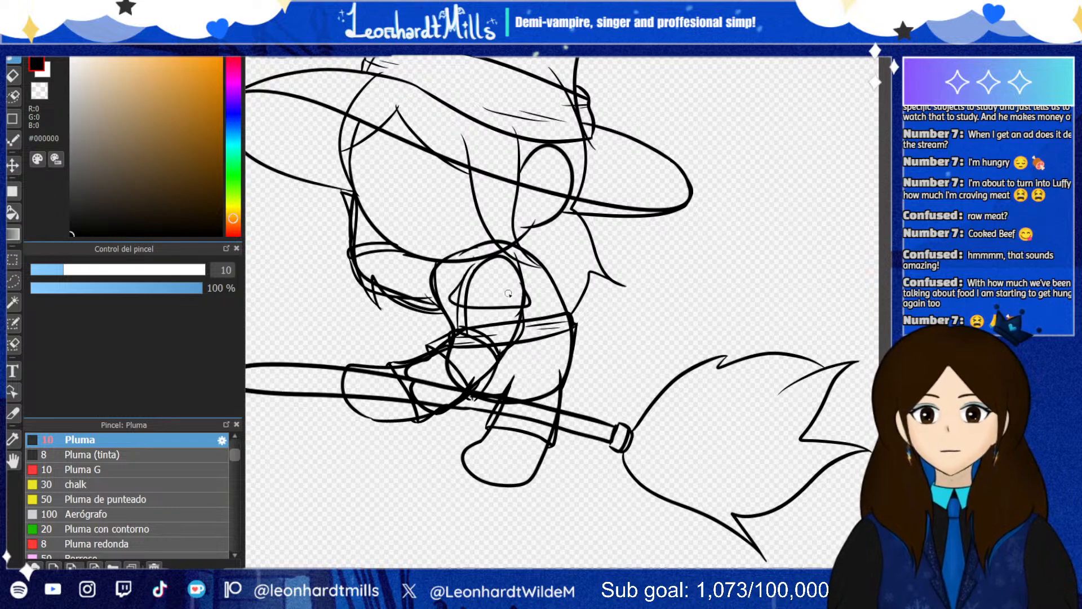
# Try a short flared sleeve with curved band lines across the upper arm and a small chest mark
pyautogui.moveTo(455, 288)
pyautogui.mouseDown()
pyautogui.moveTo(498, 302)
pyautogui.moveTo(522, 295)
pyautogui.mouseUp()
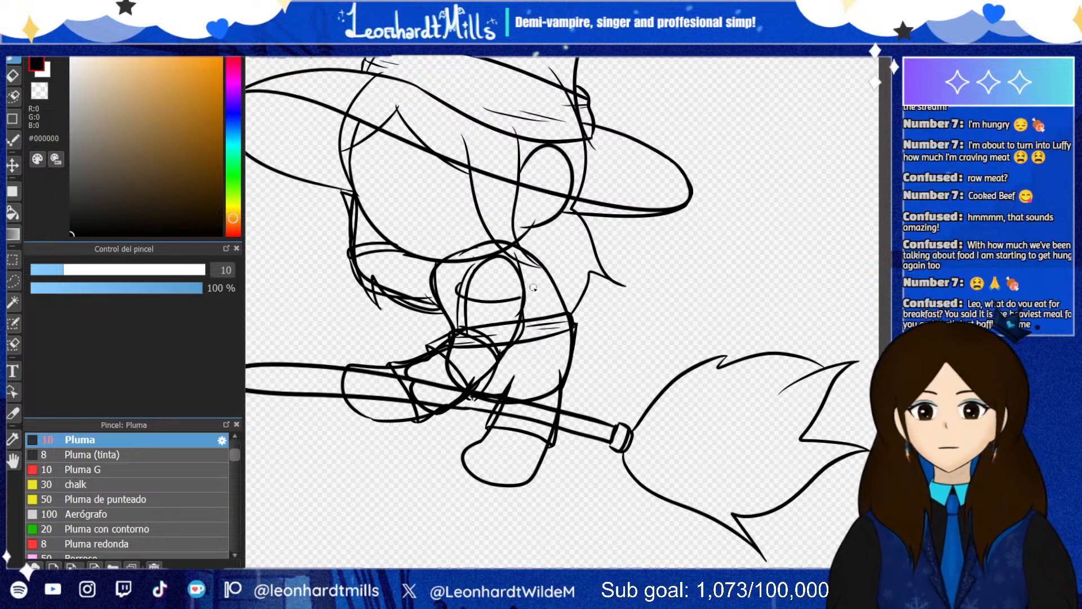
pyautogui.moveTo(455, 318)
pyautogui.mouseDown()
pyautogui.moveTo(514, 319)
pyautogui.moveTo(532, 284)
pyautogui.mouseUp()
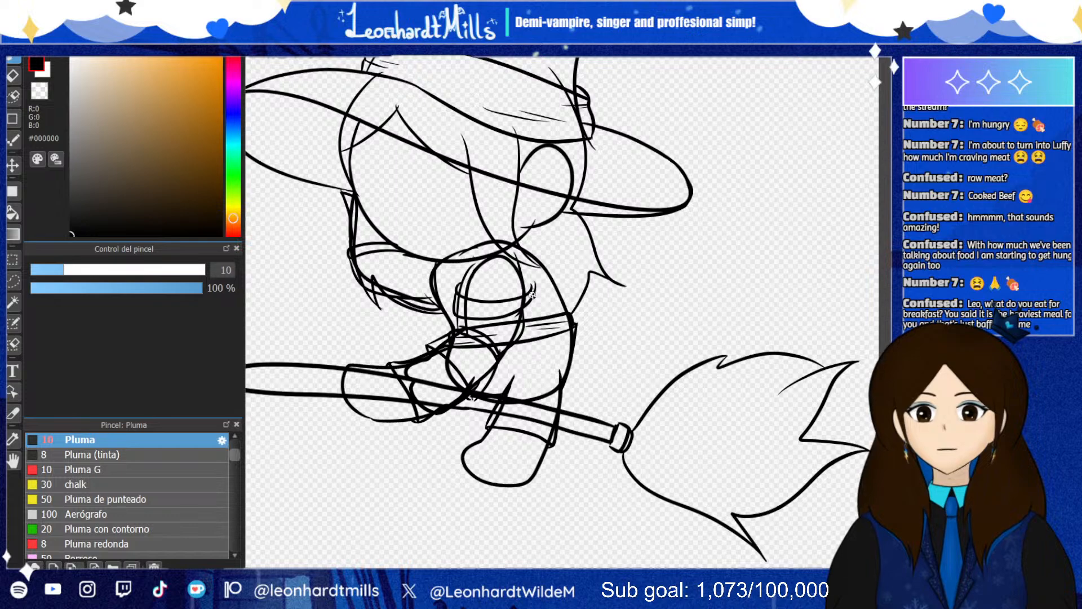
pyautogui.hotkey('ctrl', 'z')
pyautogui.hotkey('ctrl', 'z')
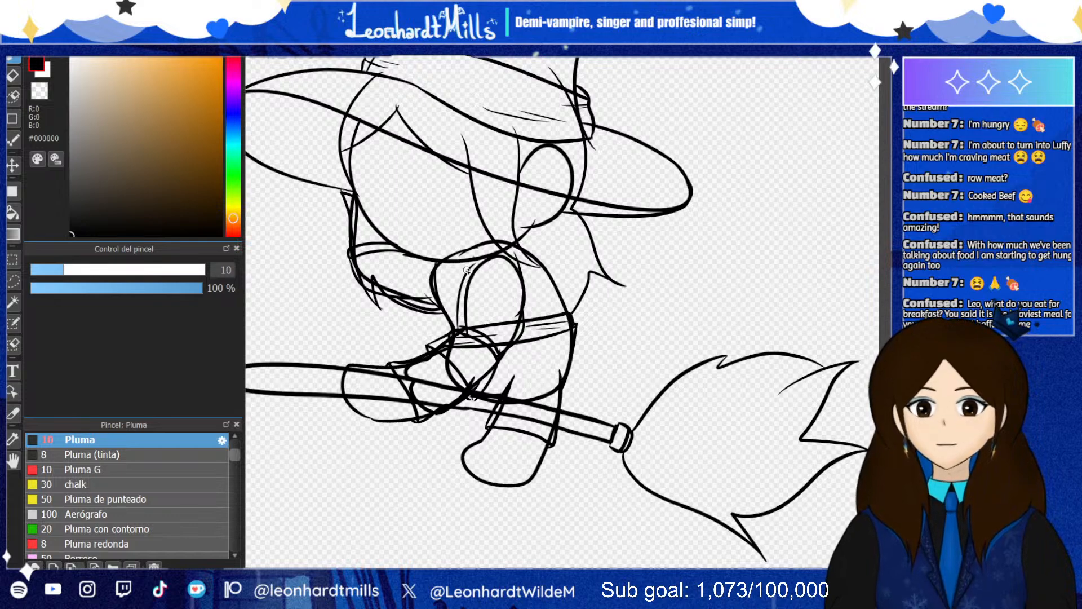
pyautogui.moveTo(465, 288); pyautogui.dragTo(525, 283)
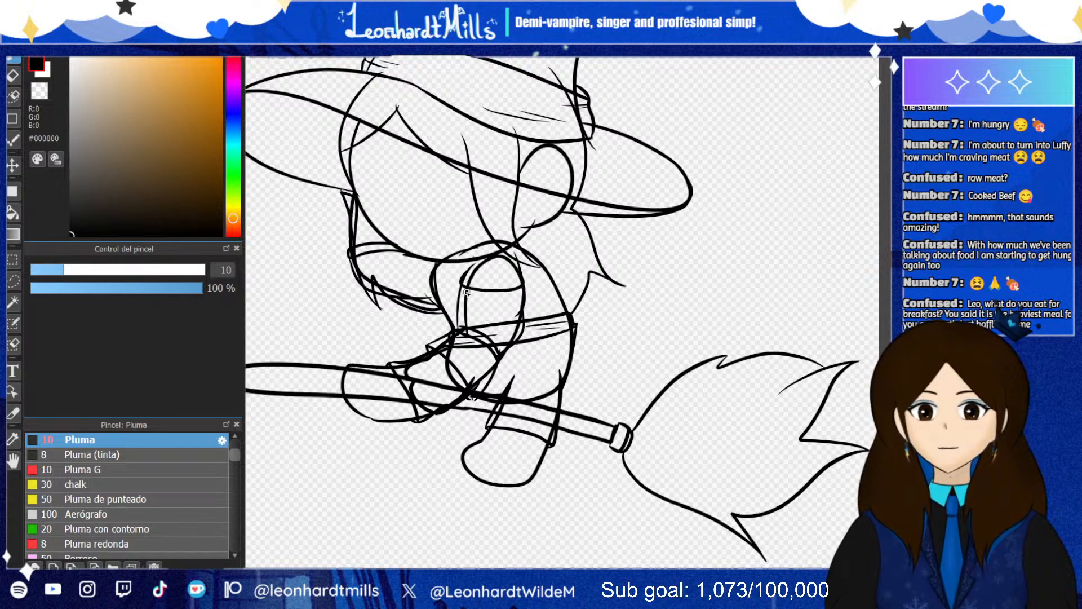
pyautogui.moveTo(455, 282)
pyautogui.mouseDown()
pyautogui.moveTo(510, 309)
pyautogui.moveTo(527, 289)
pyautogui.mouseUp()
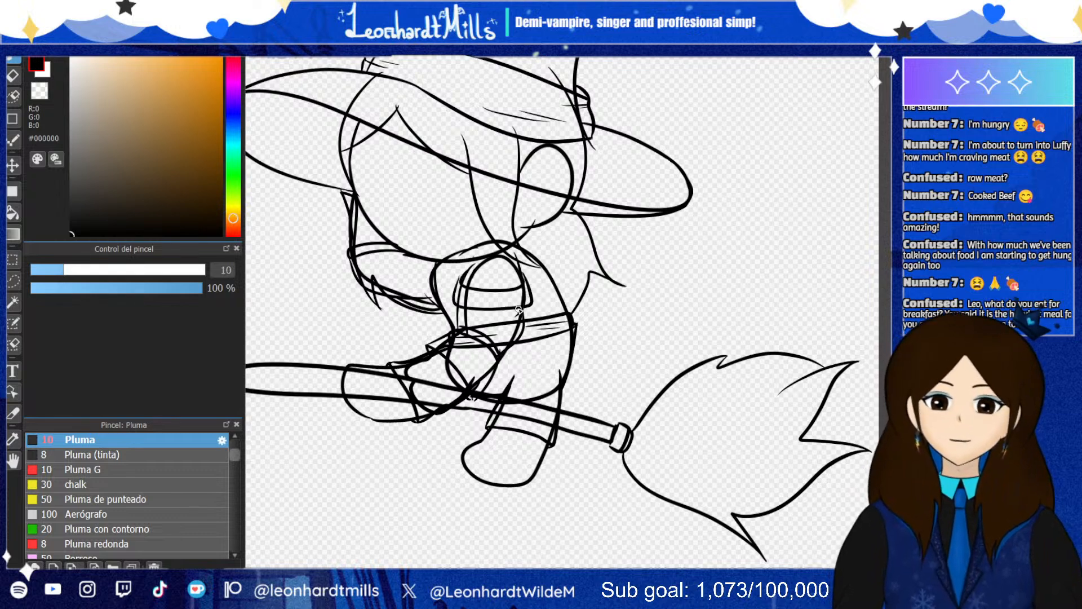
pyautogui.moveTo(438, 265); pyautogui.dragTo(448, 283)
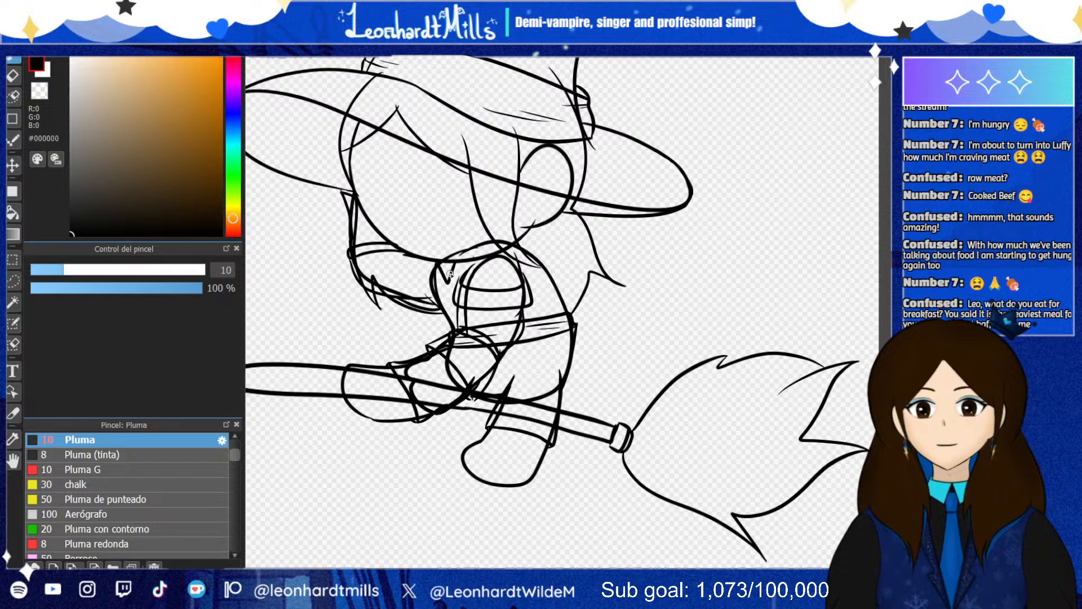
pyautogui.hotkey('ctrl', 'z')
pyautogui.hotkey('ctrl', 'z')
pyautogui.hotkey('ctrl', 'z')
pyautogui.hotkey('ctrl', 'z')
pyautogui.hotkey('ctrl', 'z')
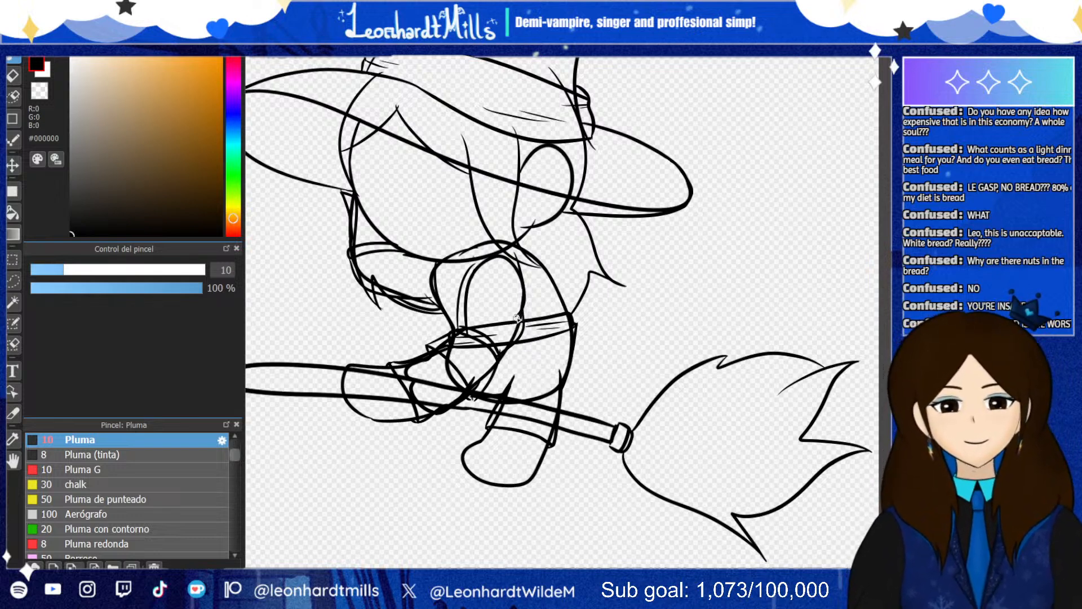
# Try a long back edge for the top, running from the neck past the belt to below the broomstick
pyautogui.scroll(-2, 516, 326)
pyautogui.scroll(1, 429, 287)
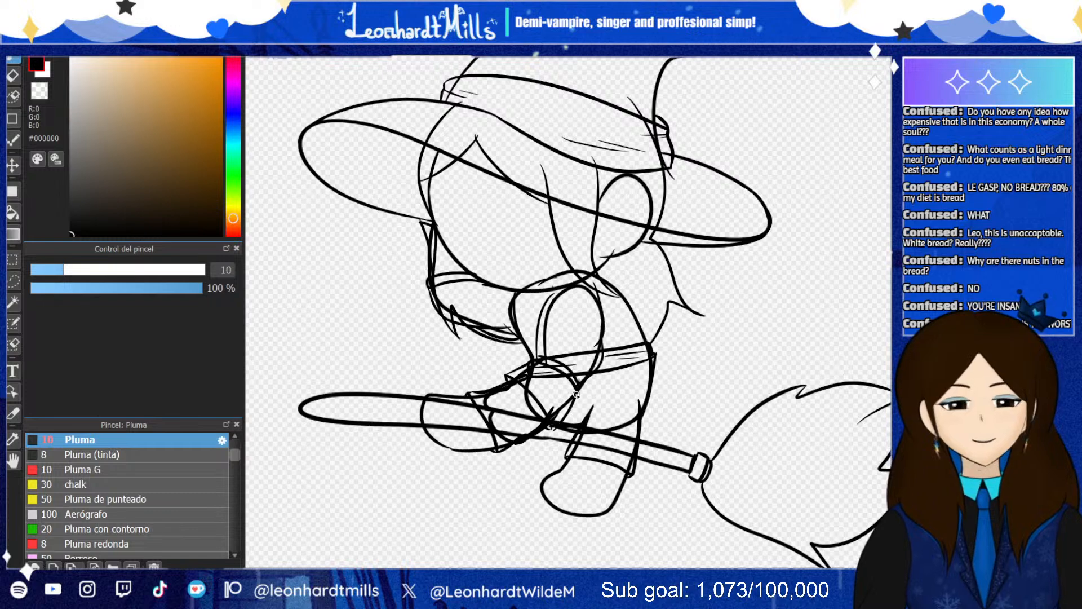
pyautogui.moveTo(591, 434)
pyautogui.mouseDown()
pyautogui.moveTo(675, 479)
pyautogui.moveTo(656, 420)
pyautogui.moveTo(672, 358)
pyautogui.moveTo(594, 266)
pyautogui.moveTo(643, 316)
pyautogui.moveTo(650, 374)
pyautogui.moveTo(638, 416)
pyautogui.mouseUp()
pyautogui.hotkey('ctrl', 'z')
pyautogui.hotkey('ctrl', 'z')
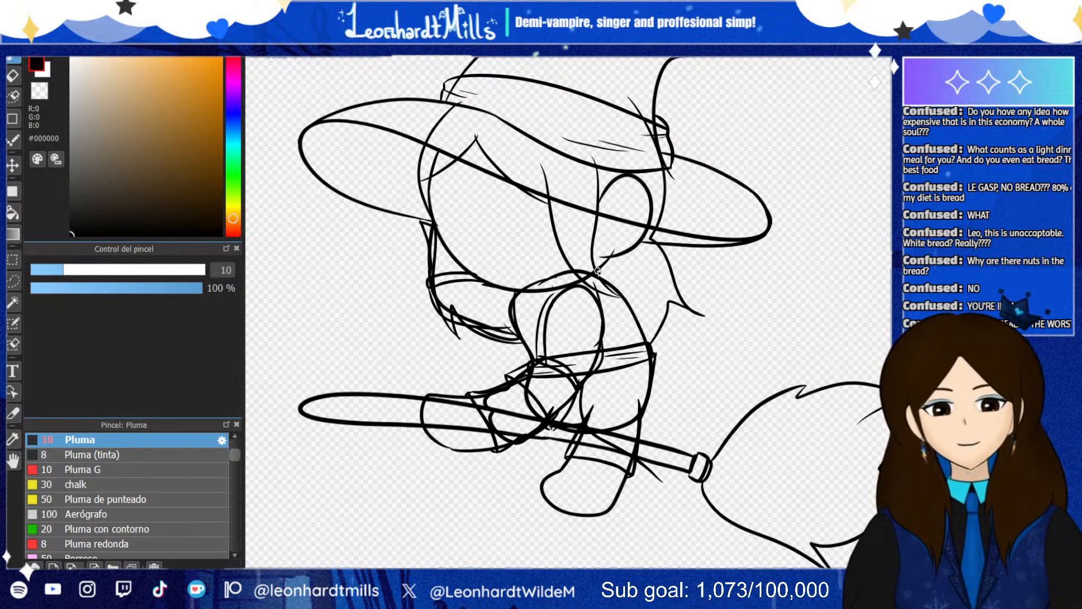
pyautogui.moveTo(606, 278)
pyautogui.mouseDown()
pyautogui.moveTo(656, 353)
pyautogui.moveTo(642, 431)
pyautogui.moveTo(667, 488)
pyautogui.mouseUp()
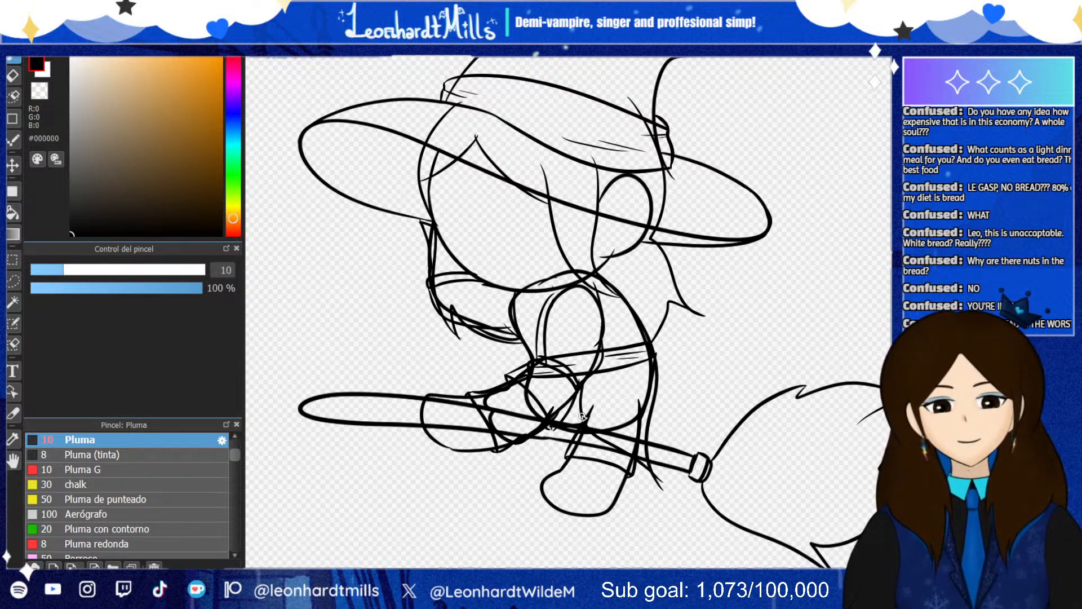
pyautogui.hotkey('ctrl', 'z')
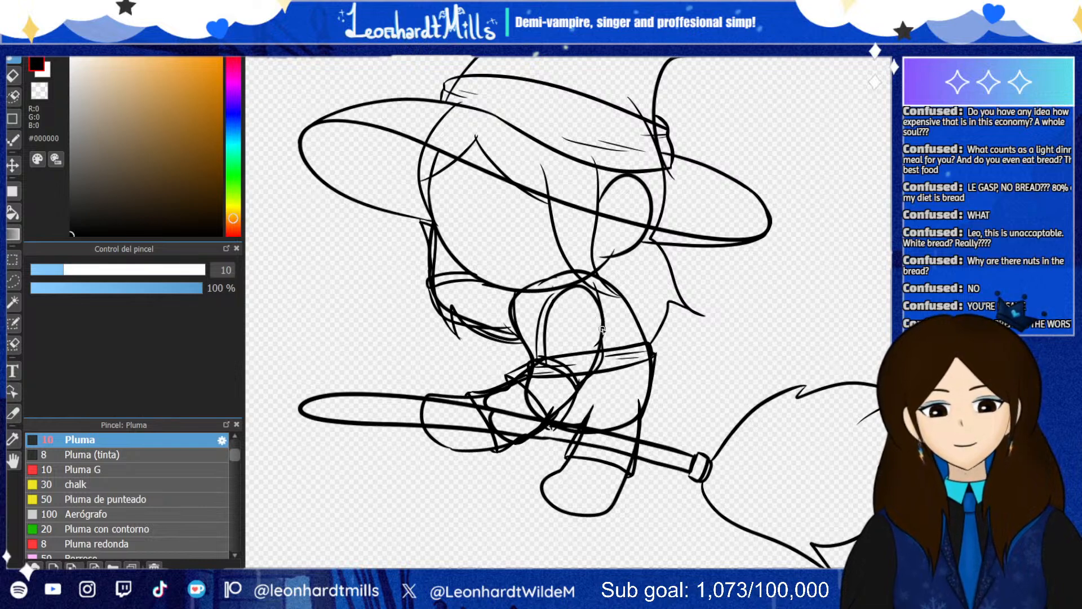
# Draw the top's back edge from the neck to a pointed tail above the broomstick, with a hem and short fold lines
pyautogui.moveTo(598, 269)
pyautogui.mouseDown()
pyautogui.moveTo(646, 327)
pyautogui.moveTo(691, 425)
pyautogui.mouseUp()
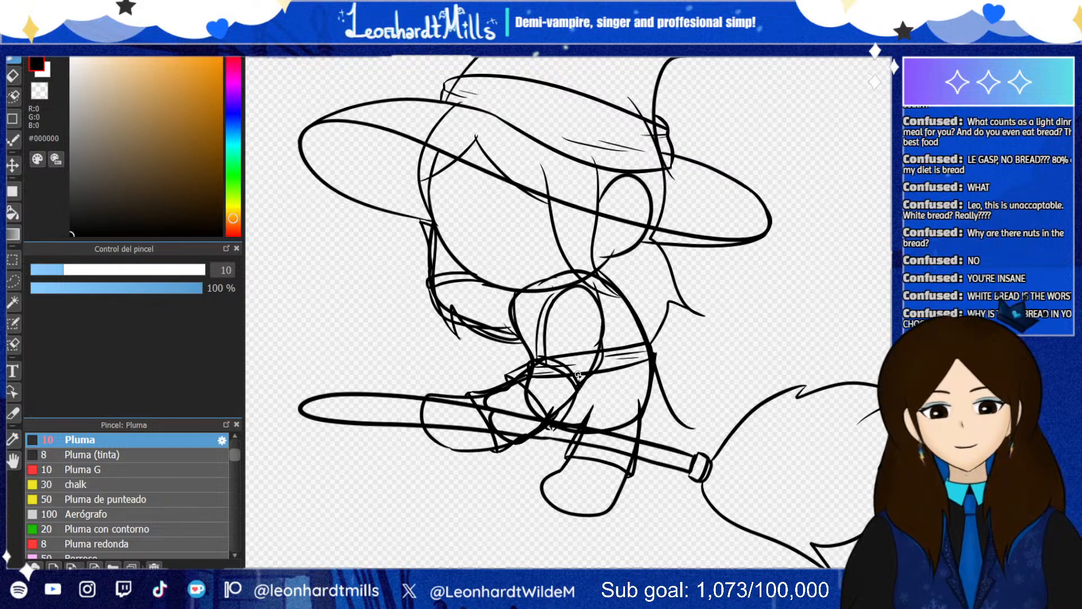
pyautogui.moveTo(586, 395)
pyautogui.mouseDown()
pyautogui.moveTo(573, 423)
pyautogui.moveTo(637, 427)
pyautogui.mouseUp()
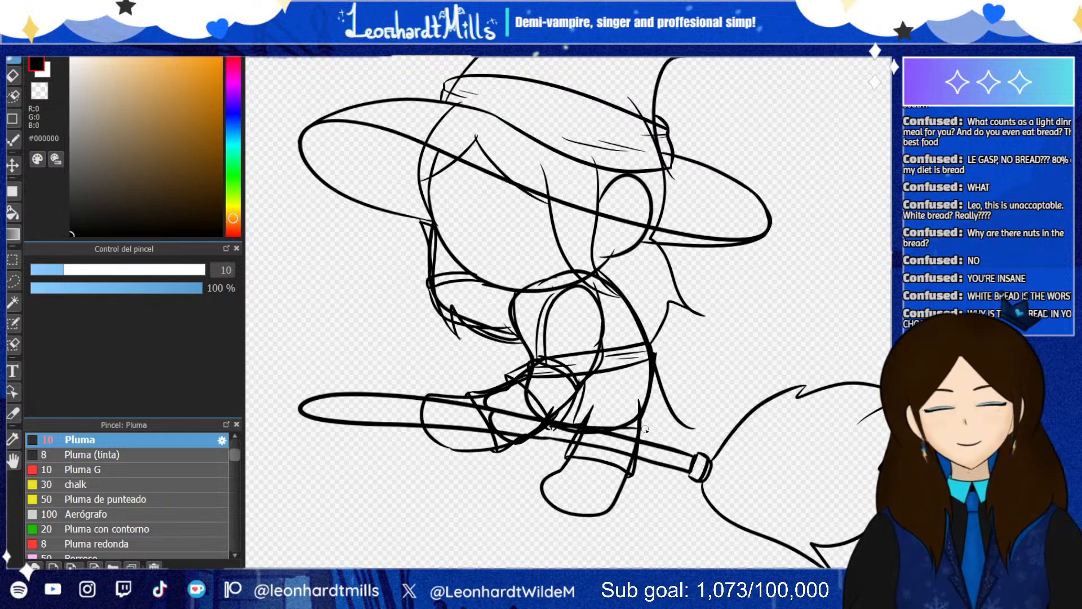
pyautogui.moveTo(627, 379)
pyautogui.mouseDown()
pyautogui.moveTo(641, 425)
pyautogui.moveTo(700, 429)
pyautogui.mouseUp()
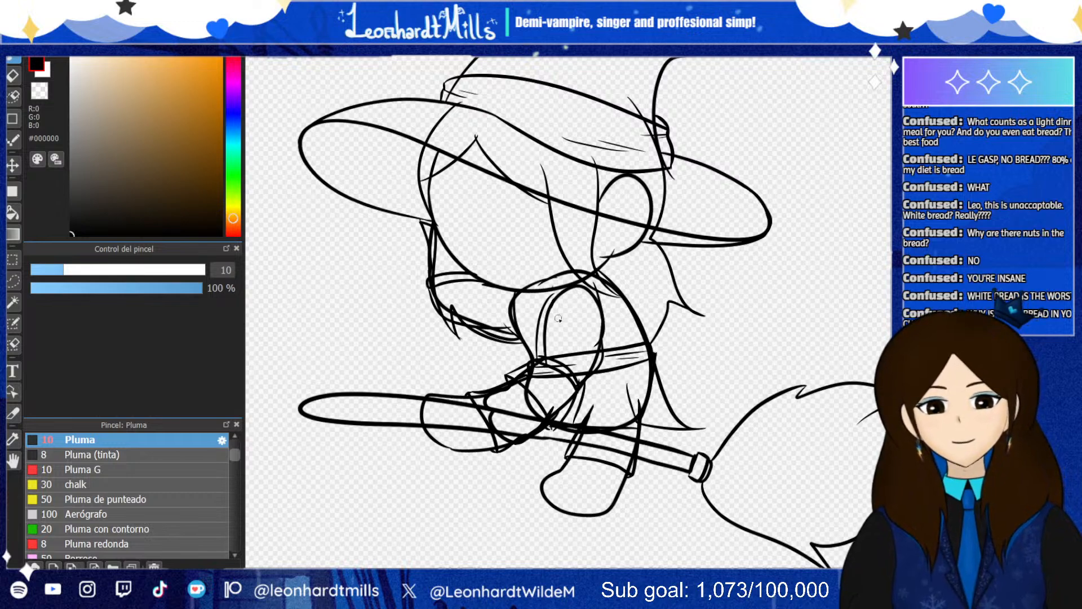
pyautogui.moveTo(540, 290); pyautogui.dragTo(552, 324)
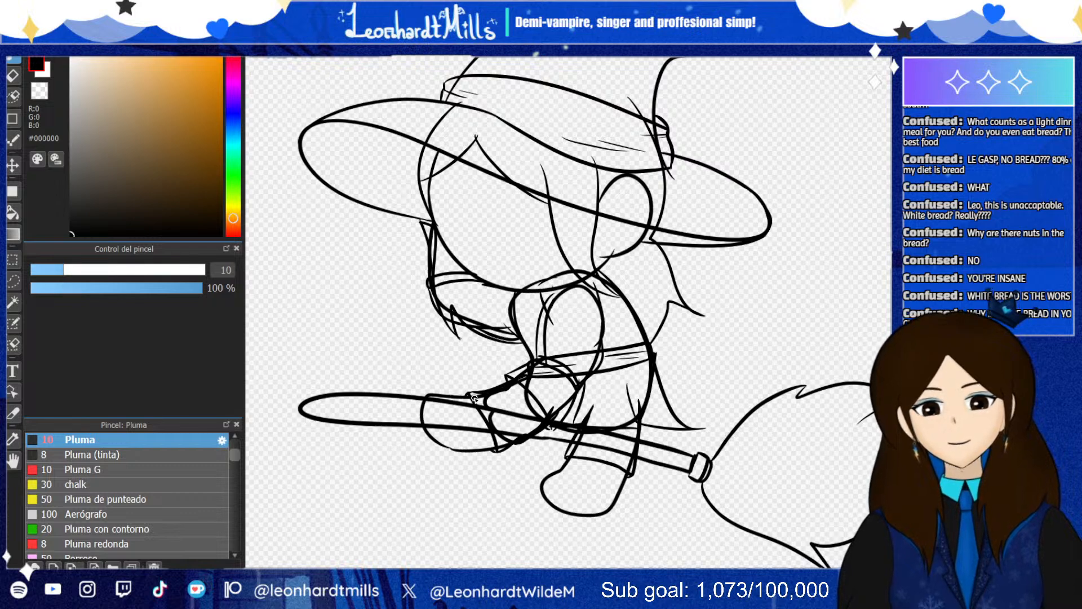
# Try extra outfit lines between the front boot cuff and the broomstick
pyautogui.moveTo(486, 411); pyautogui.dragTo(555, 431)
pyautogui.hotkey('ctrl', 'z')
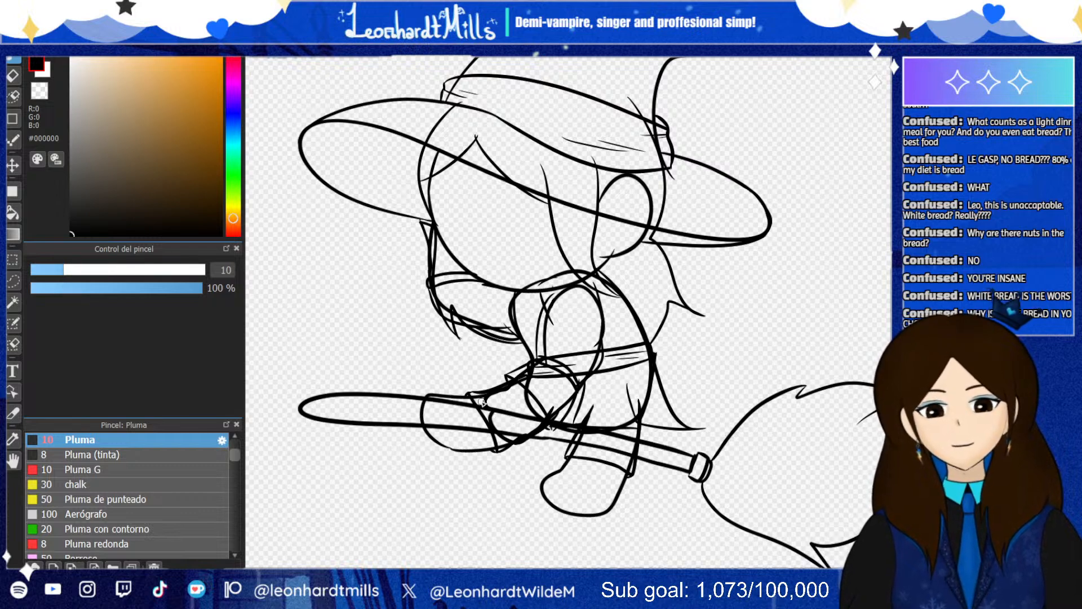
pyautogui.hotkey('ctrl', 'z')
pyautogui.hotkey('ctrl', 'y')
pyautogui.hotkey('ctrl', 'y')
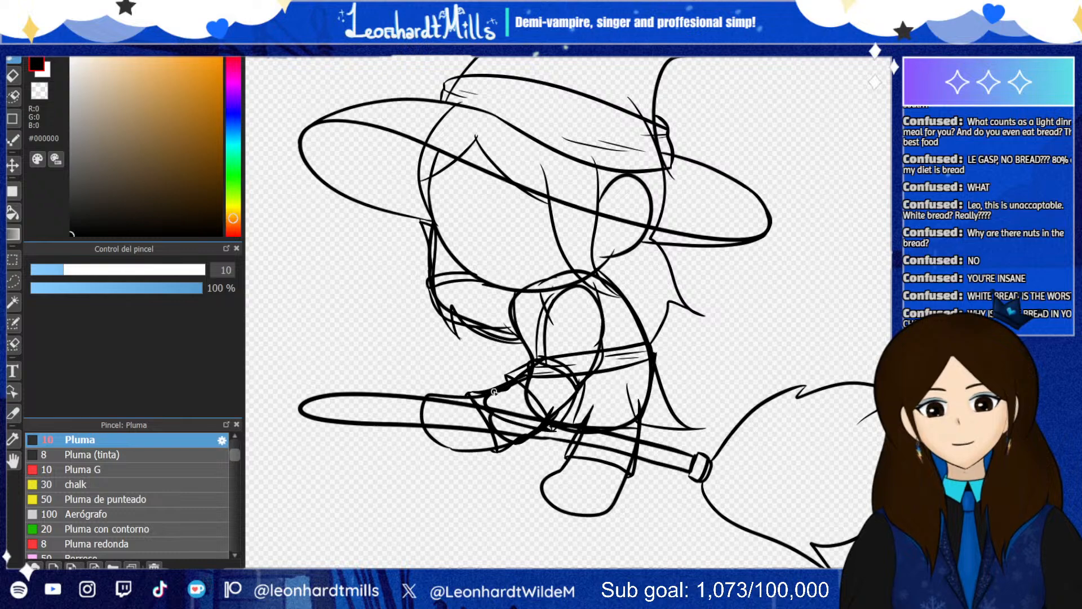
pyautogui.hotkey('ctrl', 'z')
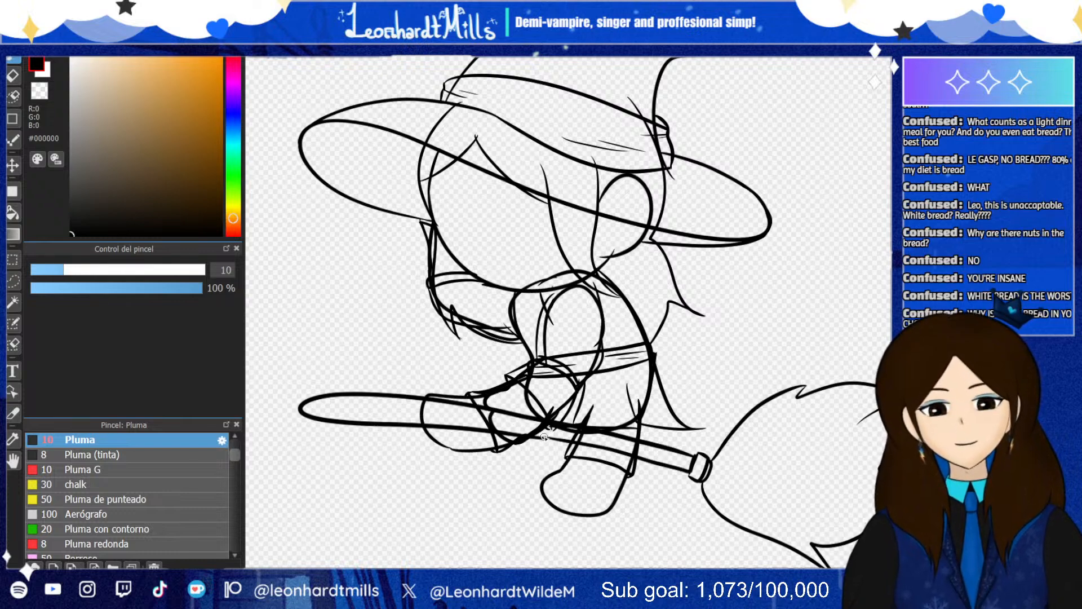
# Add a second small pointed layer to the back edge of the top's tail above the broomstick
pyautogui.moveTo(544, 435); pyautogui.dragTo(566, 451)
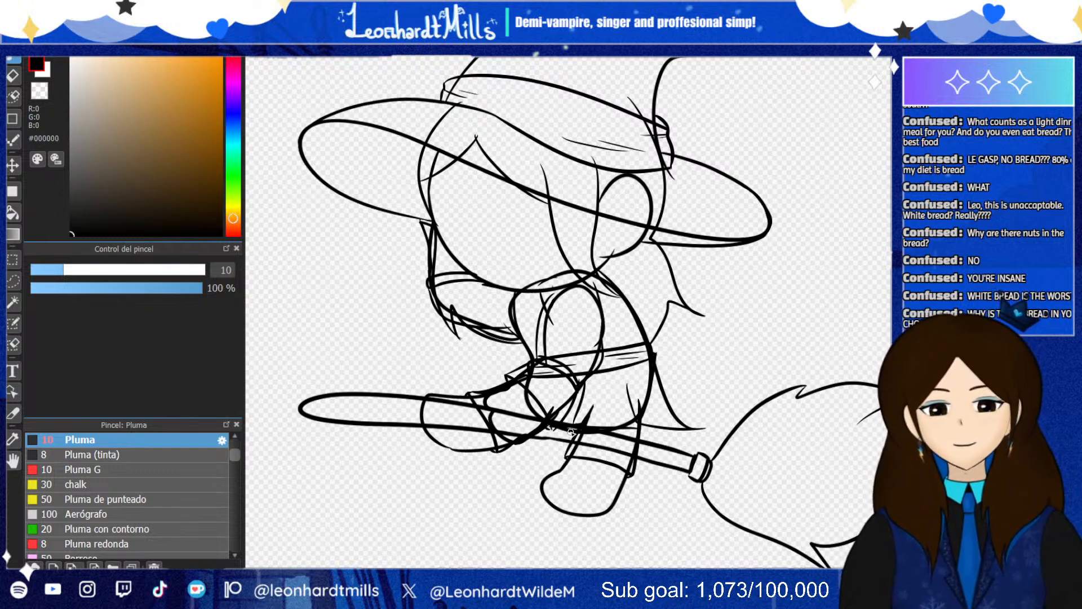
pyautogui.moveTo(667, 403); pyautogui.dragTo(686, 409)
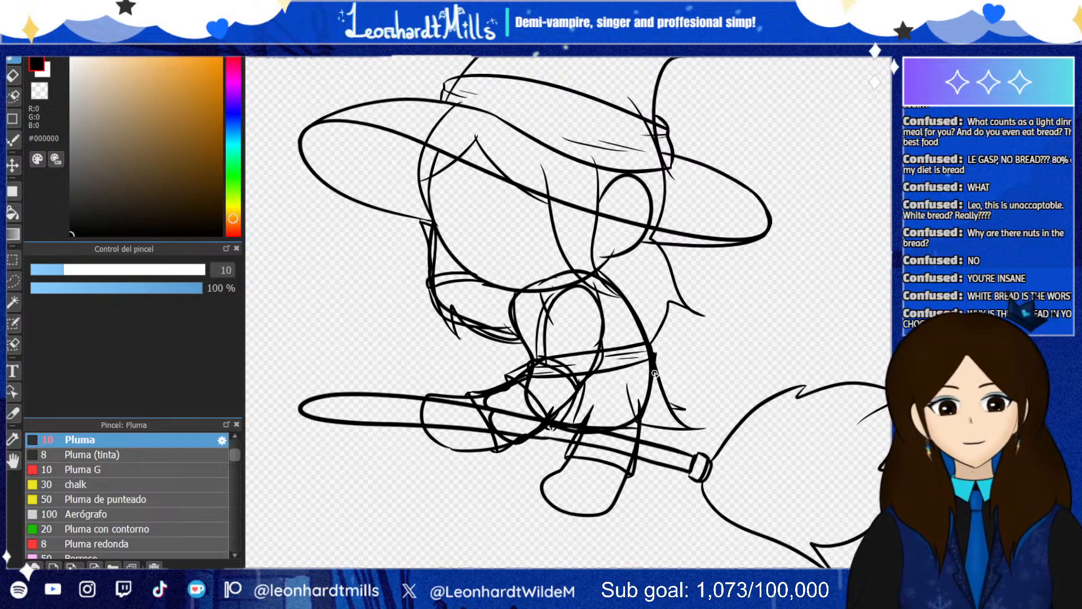
# Erase the short fold strokes at the chest beside the upper arm
pyautogui.scroll(3, 514, 295)
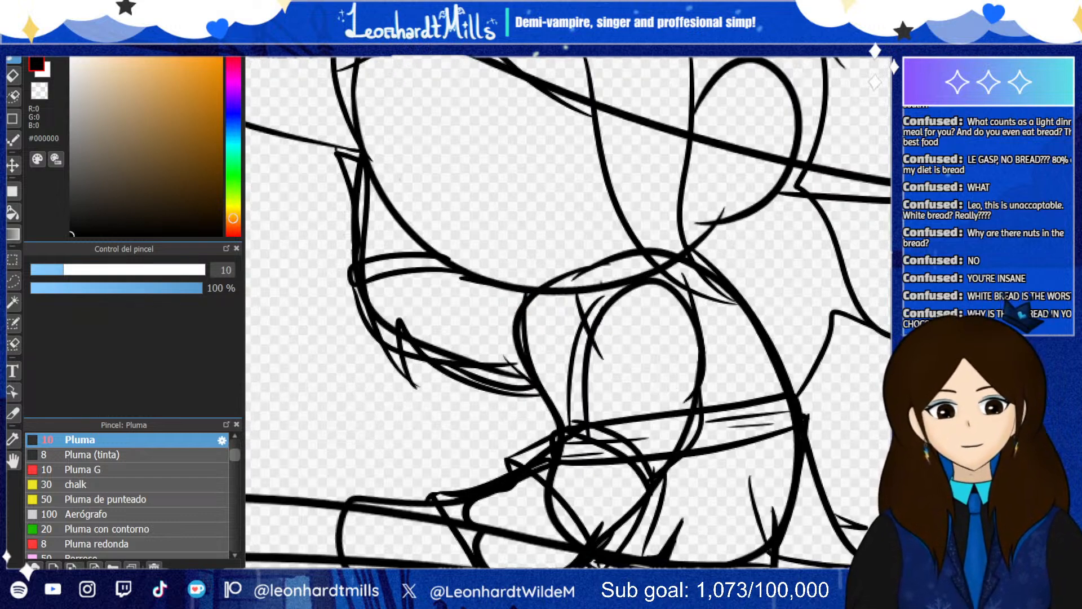
pyautogui.press('e')
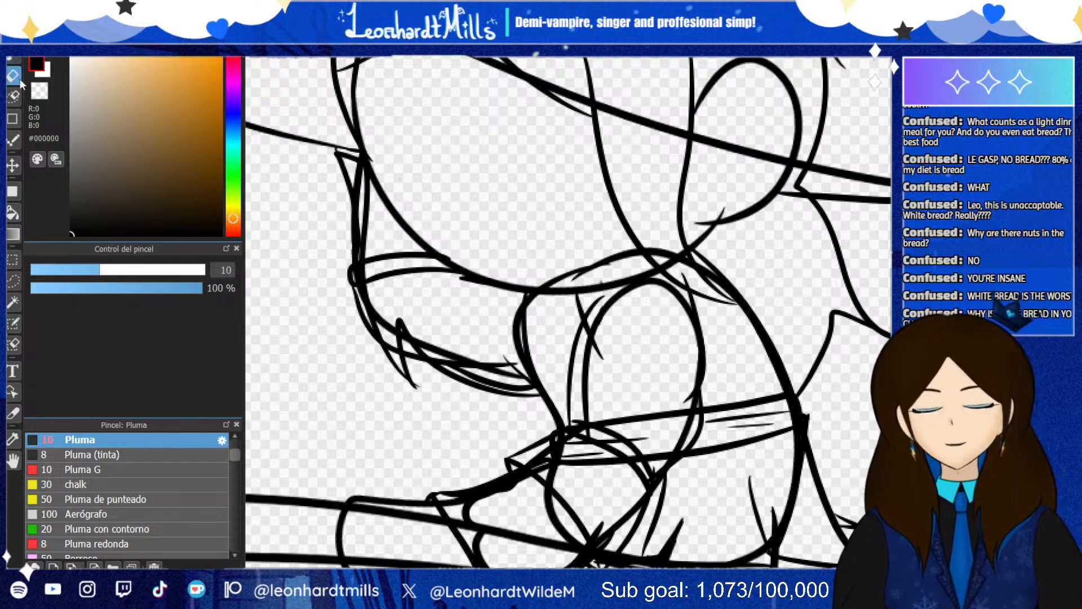
pyautogui.moveTo(573, 312)
pyautogui.mouseDown()
pyautogui.moveTo(587, 314)
pyautogui.moveTo(599, 355)
pyautogui.moveTo(586, 337)
pyautogui.mouseUp()
pyautogui.scroll(-5, 585, 337)
pyautogui.scroll(3, 556, 399)
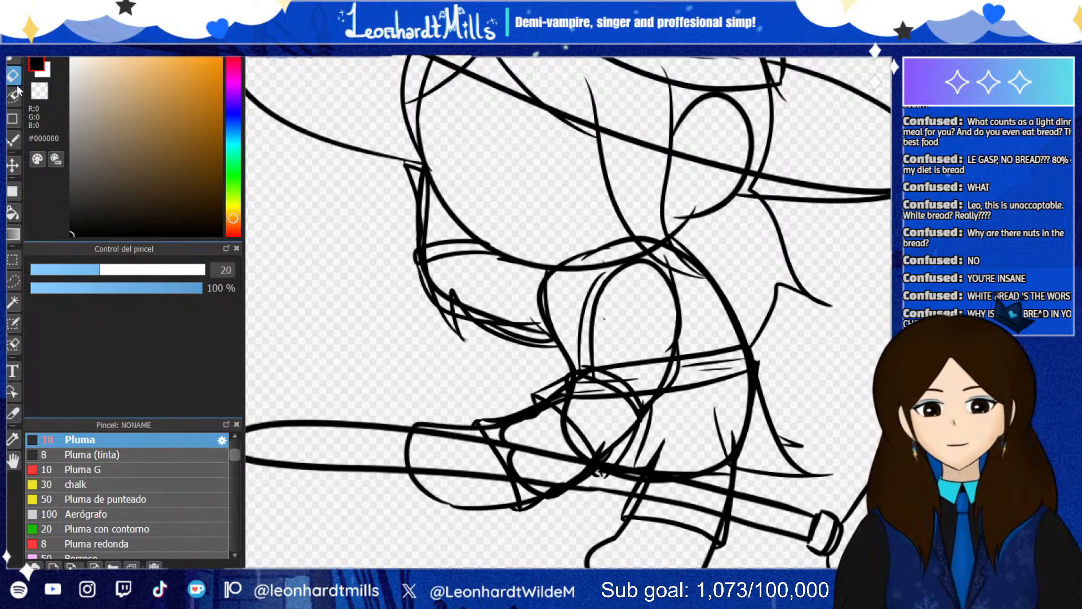
# Draw a curved lapel line from the neckline across the chest and erase its lower part, keeping only a short stroke
pyautogui.click(15, 59)
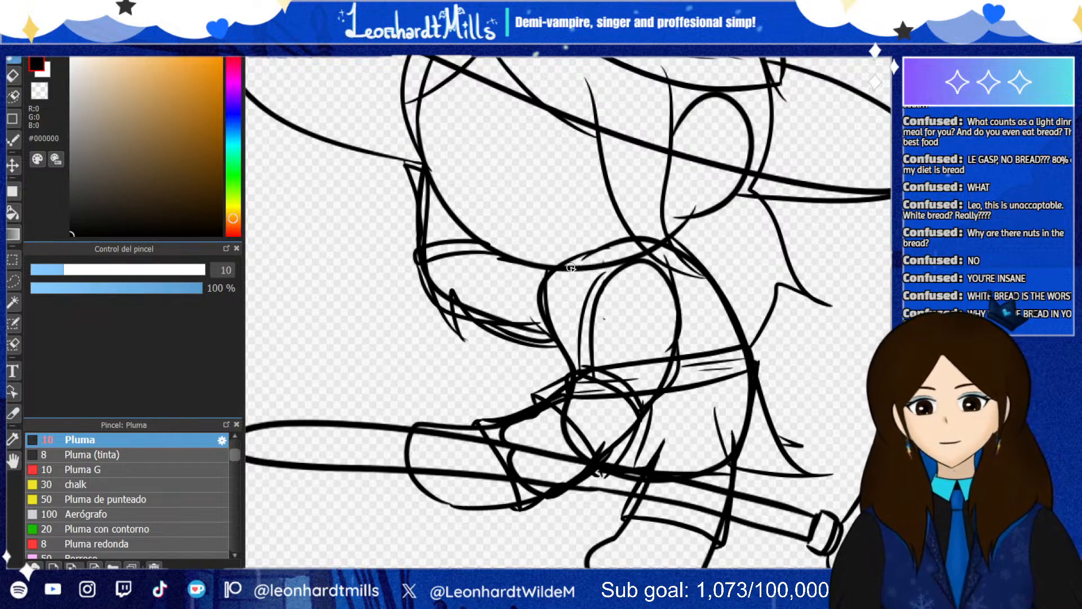
pyautogui.moveTo(571, 267)
pyautogui.mouseDown()
pyautogui.moveTo(586, 313)
pyautogui.moveTo(641, 384)
pyautogui.mouseUp()
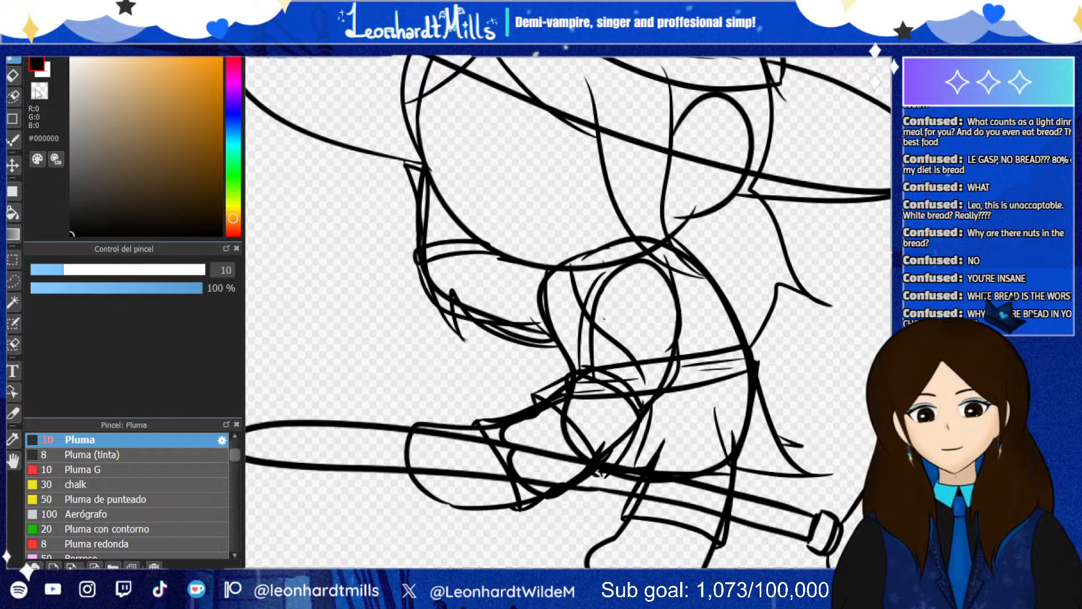
pyautogui.press('e')
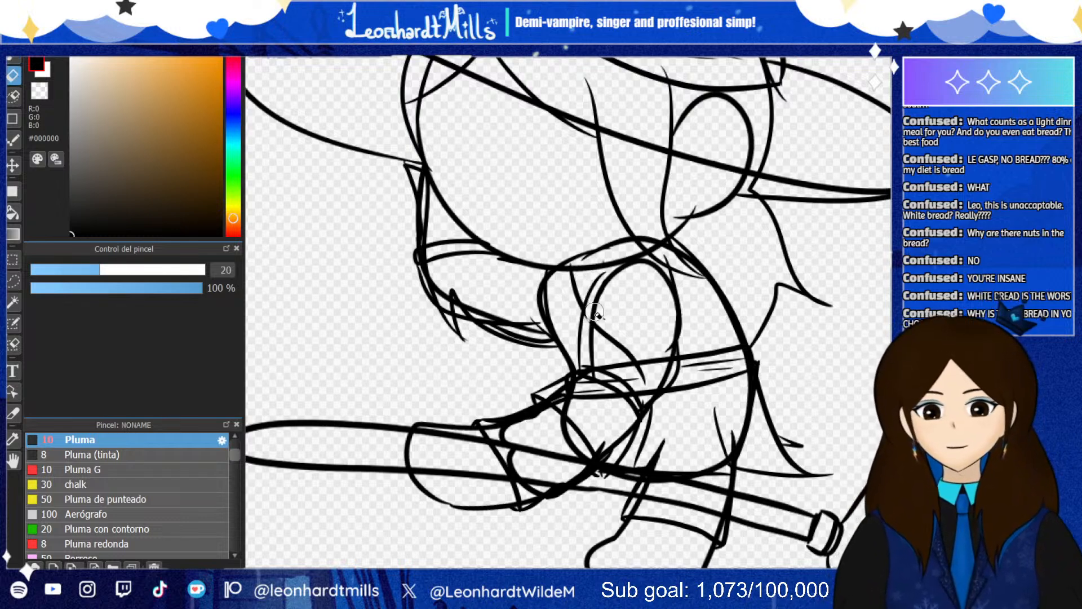
pyautogui.moveTo(595, 313)
pyautogui.mouseDown()
pyautogui.moveTo(609, 353)
pyautogui.moveTo(598, 318)
pyautogui.moveTo(630, 332)
pyautogui.moveTo(640, 378)
pyautogui.mouseUp()
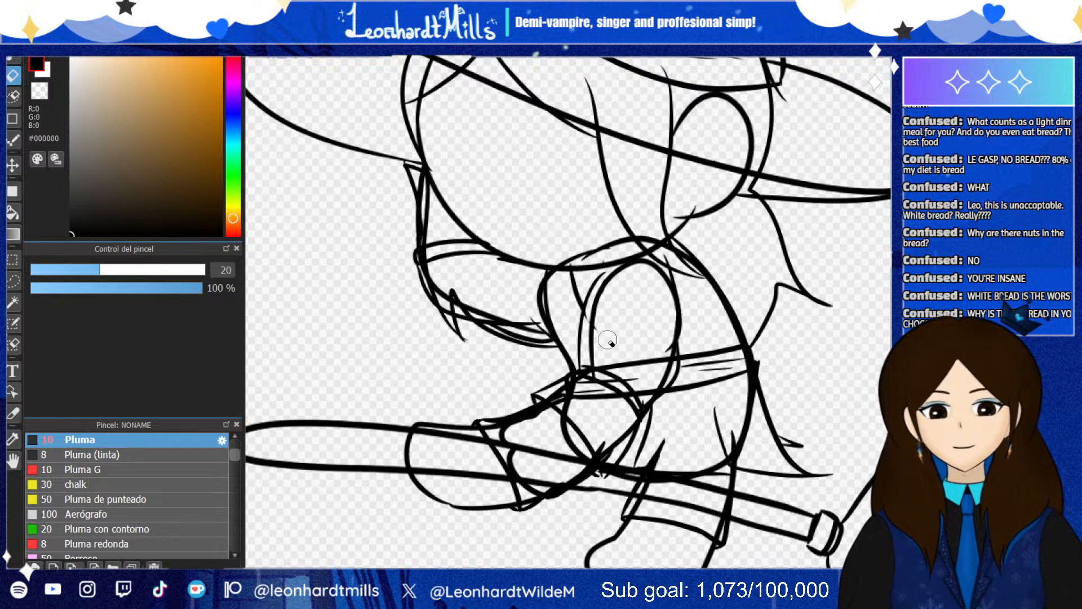
pyautogui.moveTo(587, 340); pyautogui.dragTo(588, 306)
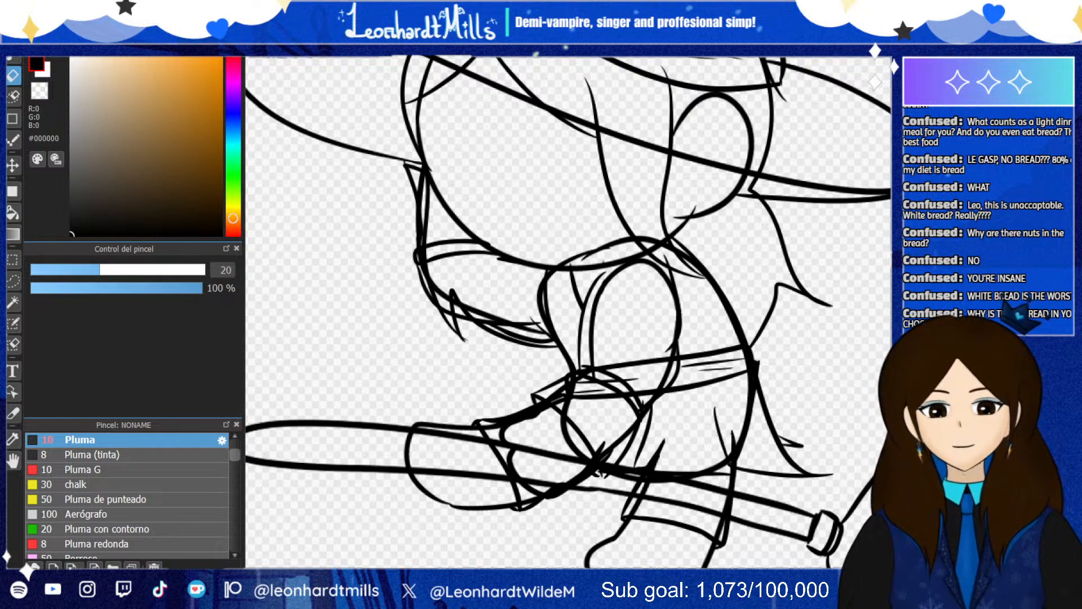
pyautogui.press('Delete')
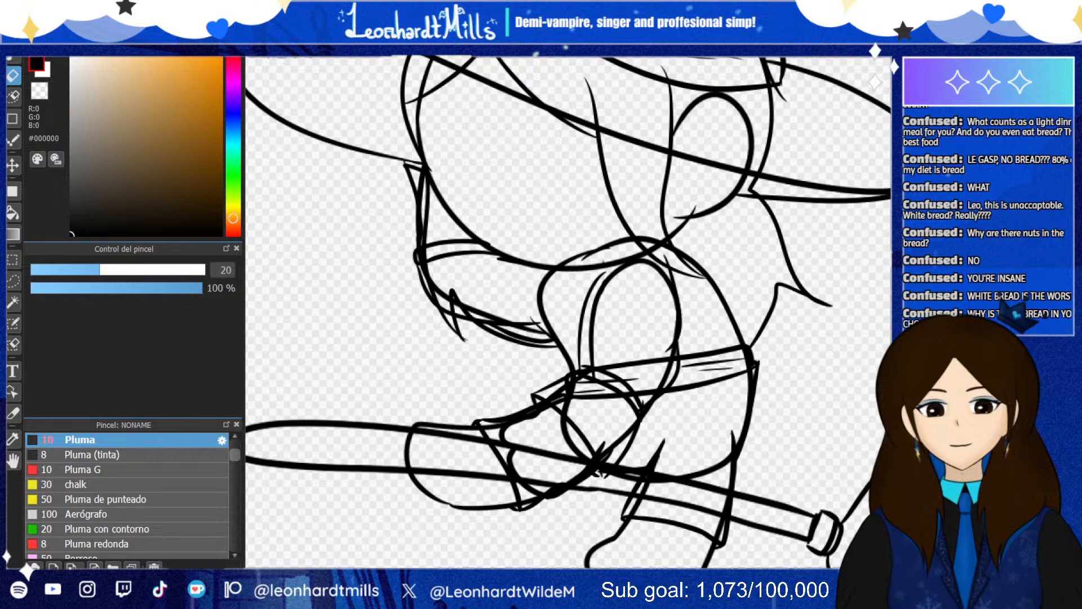
pyautogui.hotkey('ctrl', 'z')
# Try additional lapel lines running from the neckline down the front of the chest
pyautogui.press('b')
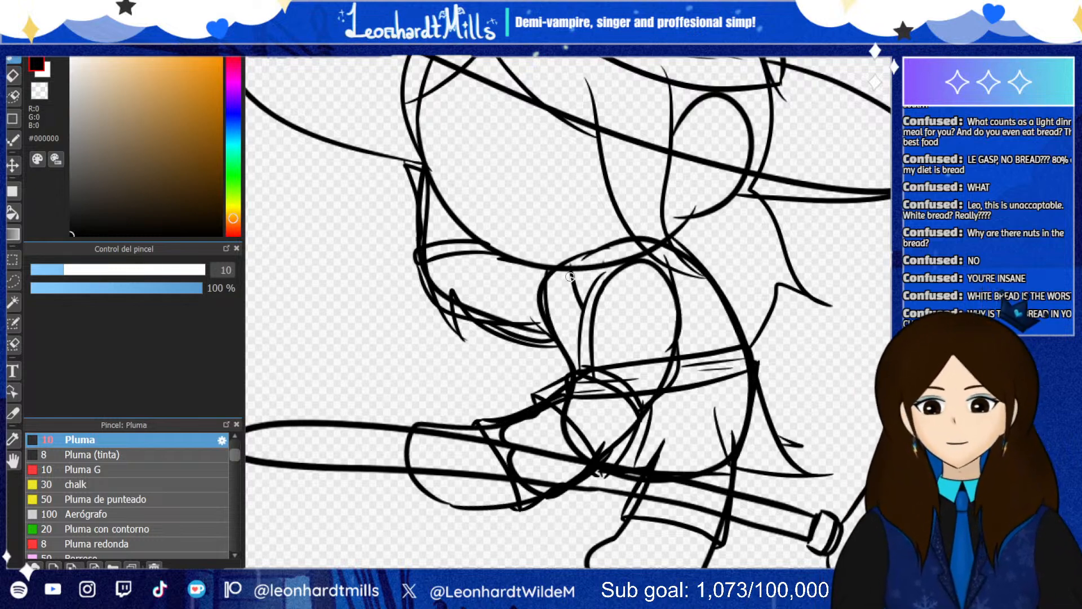
pyautogui.moveTo(556, 272); pyautogui.dragTo(584, 361)
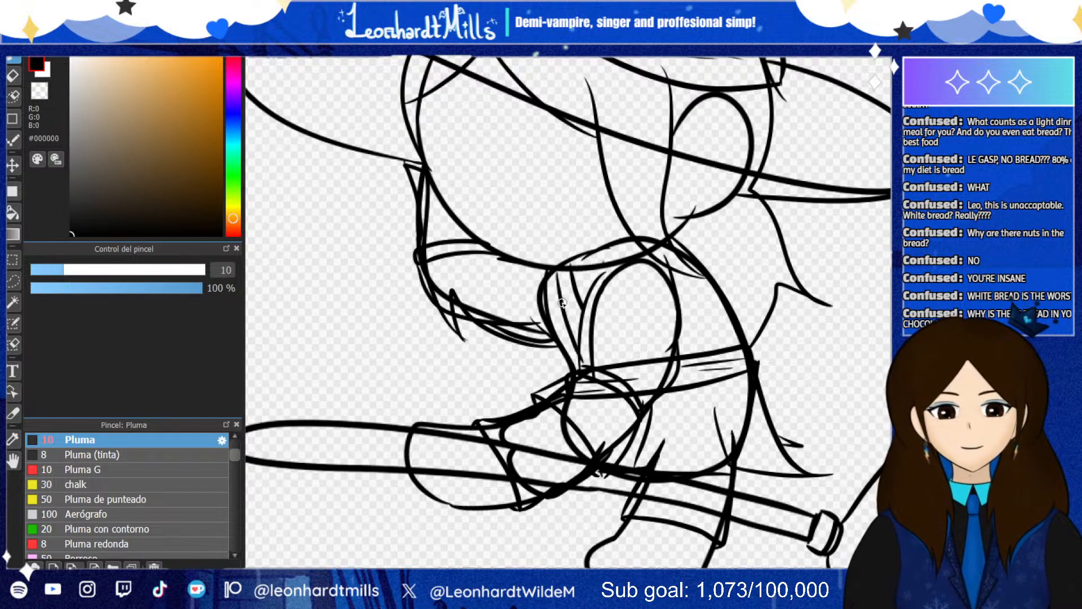
pyautogui.moveTo(561, 304); pyautogui.dragTo(571, 346)
pyautogui.hotkey('ctrl', 'z')
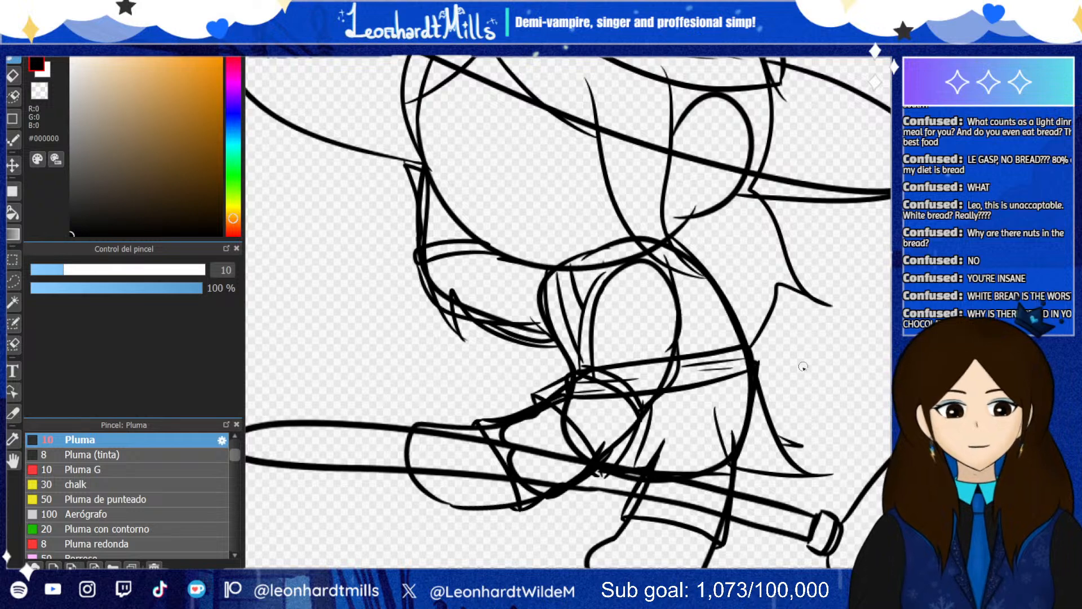
pyautogui.hotkey('ctrl', 'z')
pyautogui.hotkey('ctrl', 'z')
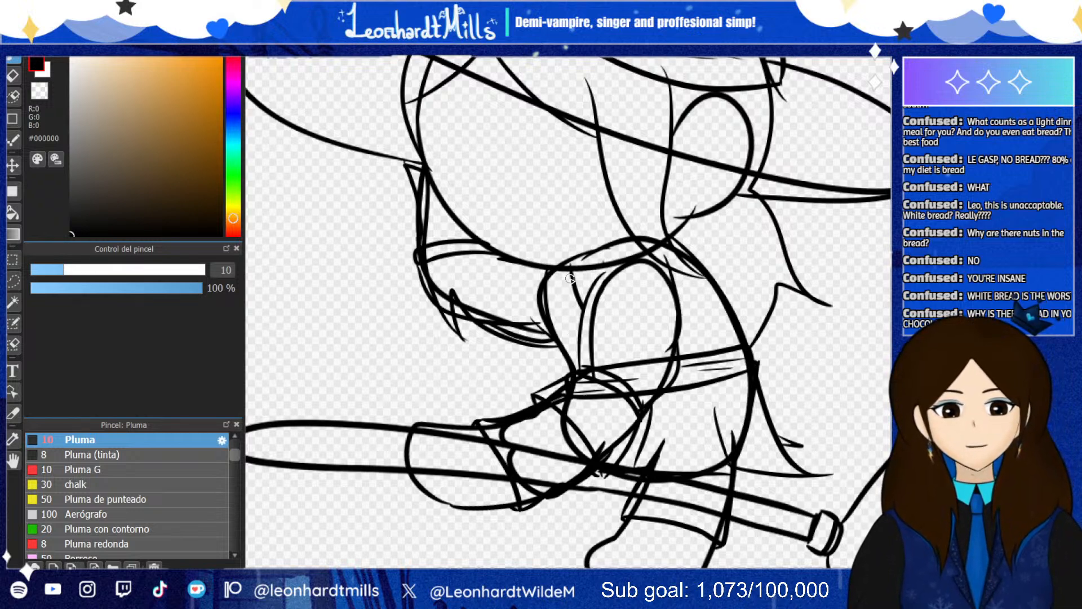
pyautogui.moveTo(548, 278); pyautogui.dragTo(572, 269)
pyautogui.hotkey('ctrl', 'z')
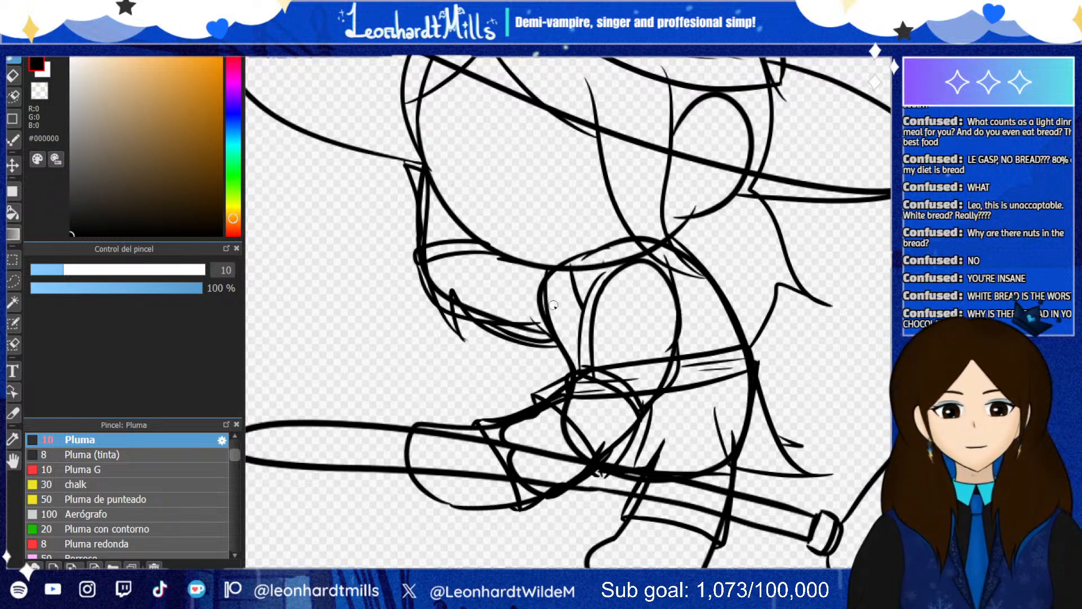
# Draw a small pointed collar at the neckline with a front edge line and a cord ending in a small round bead
pyautogui.moveTo(541, 290); pyautogui.dragTo(559, 294)
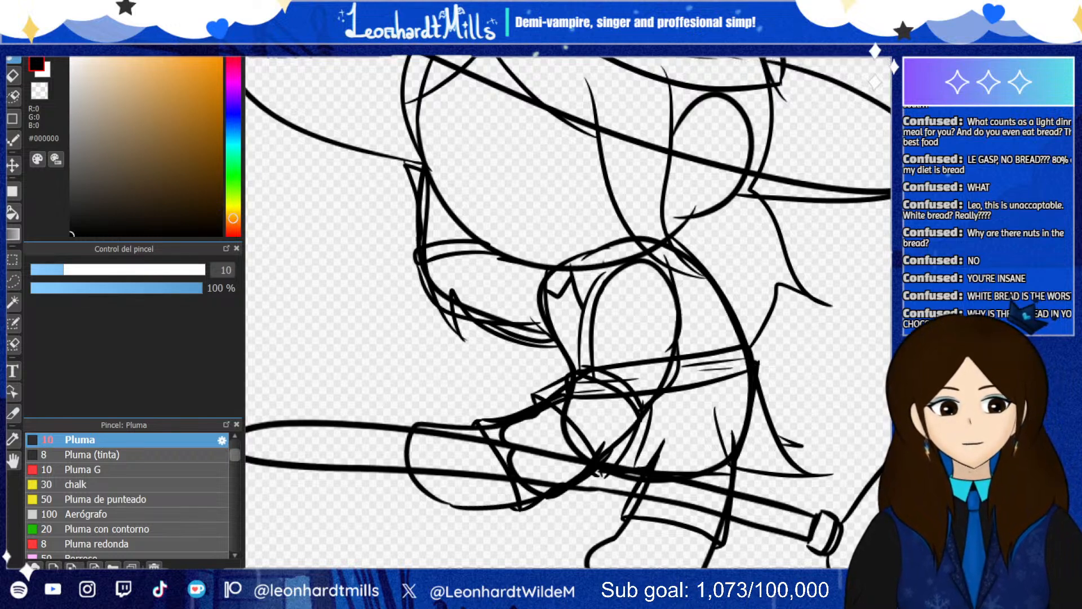
pyautogui.moveTo(538, 268)
pyautogui.mouseDown()
pyautogui.moveTo(538, 315)
pyautogui.moveTo(566, 365)
pyautogui.mouseUp()
pyautogui.hotkey('ctrl', 'z')
pyautogui.moveTo(545, 267); pyautogui.dragTo(569, 325)
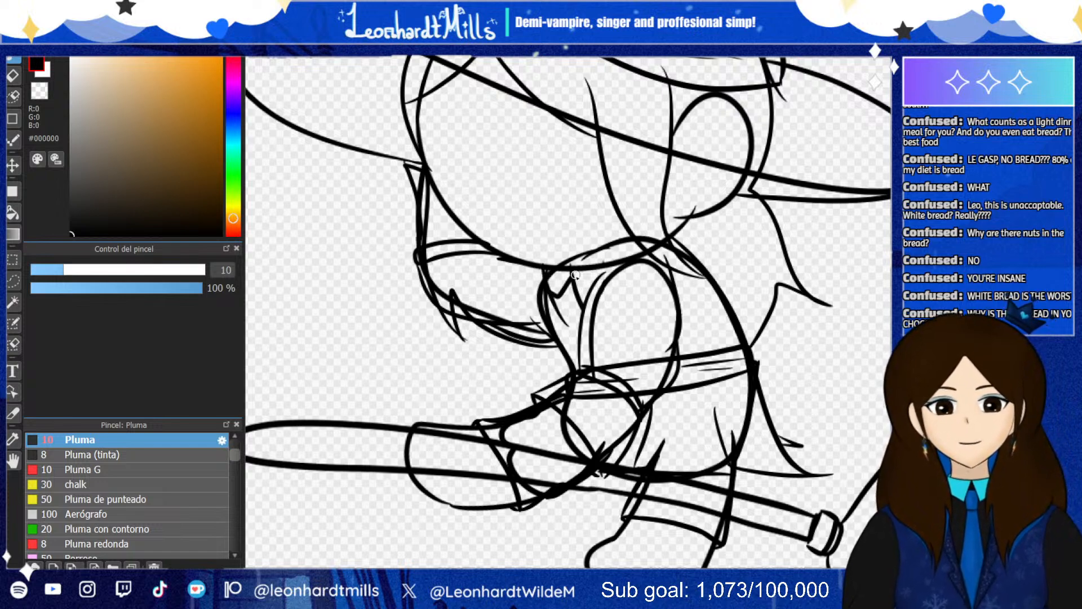
pyautogui.moveTo(583, 271); pyautogui.dragTo(571, 335)
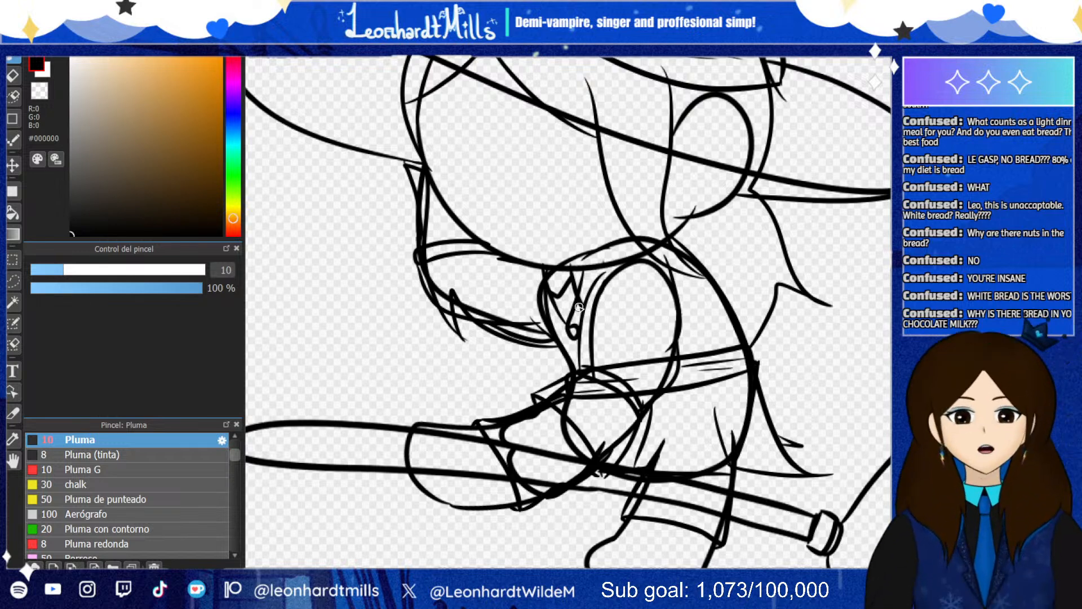
# Try small curved earring strokes on the lower rear edge of the ear
pyautogui.scroll(-4, 578, 308)
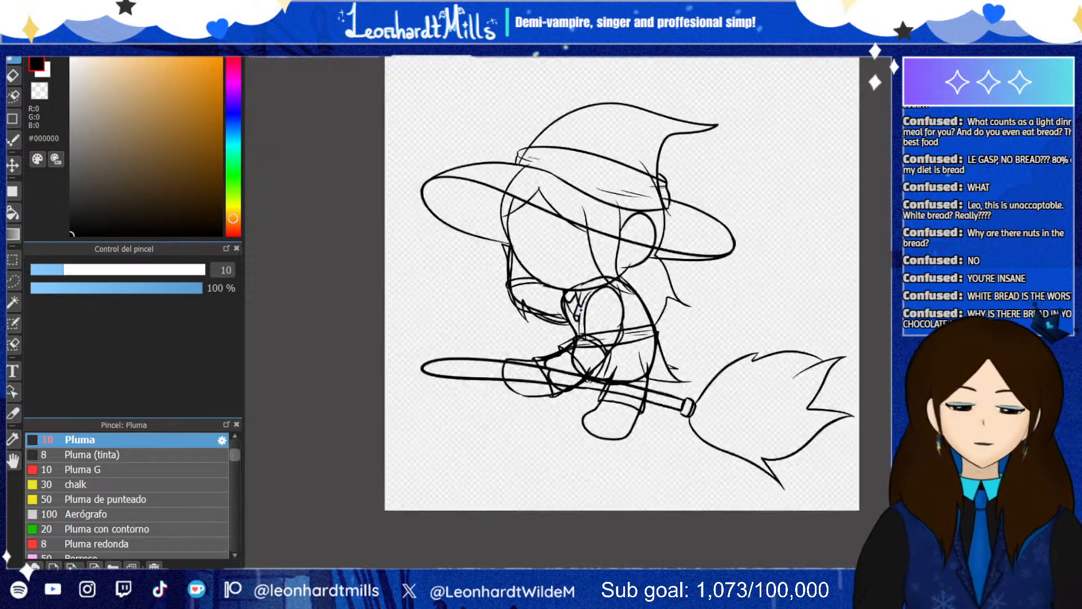
pyautogui.scroll(3, 578, 307)
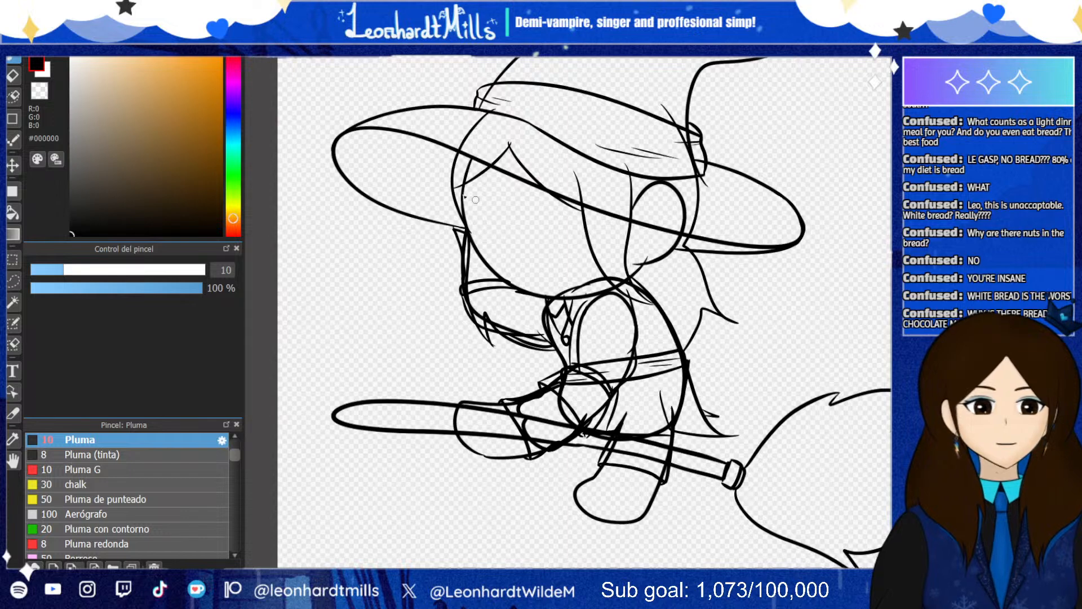
pyautogui.scroll(3, 669, 255)
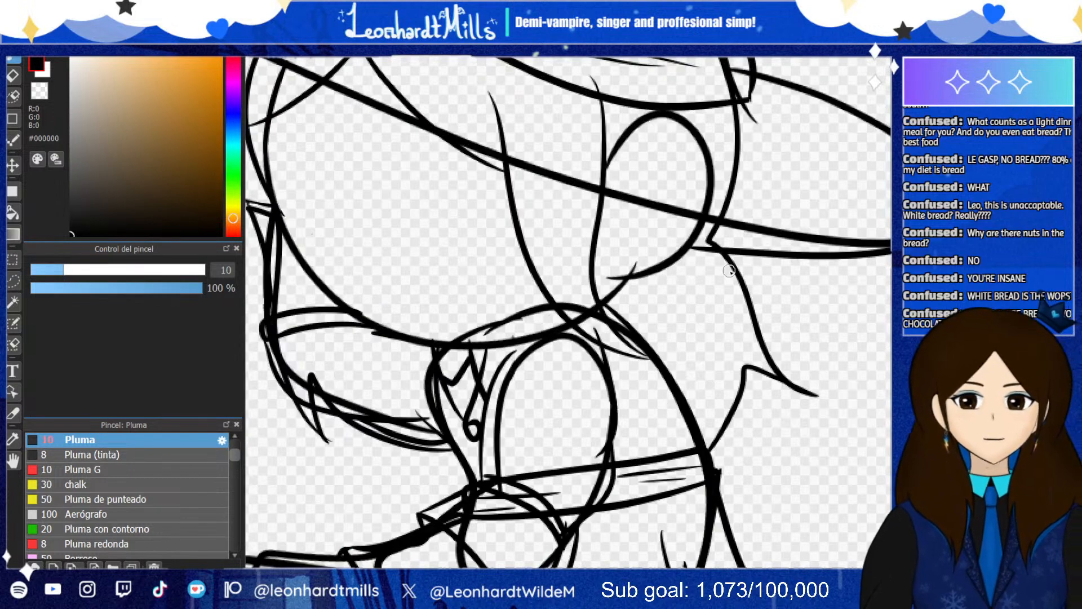
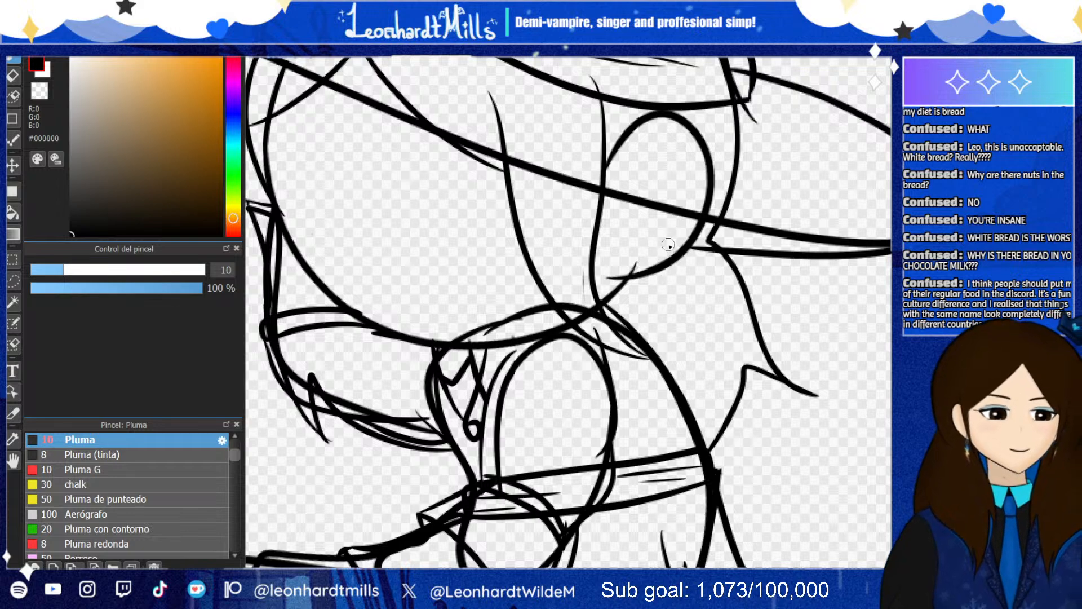
pyautogui.moveTo(681, 236)
pyautogui.mouseDown()
pyautogui.moveTo(697, 239)
pyautogui.moveTo(668, 239)
pyautogui.moveTo(708, 264)
pyautogui.moveTo(706, 243)
pyautogui.moveTo(692, 270)
pyautogui.moveTo(709, 250)
pyautogui.moveTo(683, 241)
pyautogui.mouseUp()
pyautogui.hotkey('ctrl', 'z')
pyautogui.hotkey('ctrl', 'z')
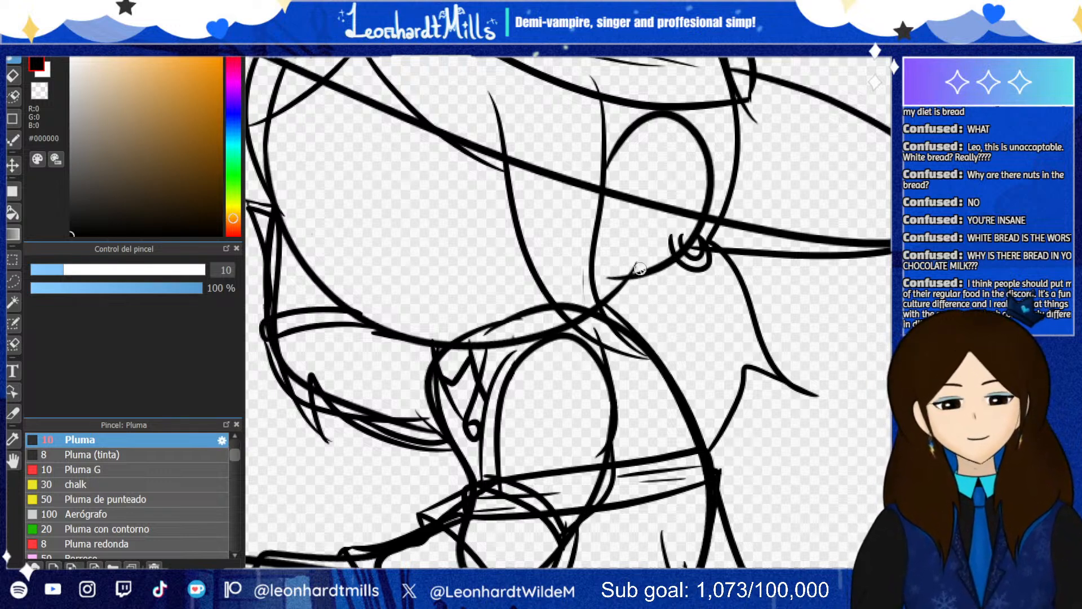
pyautogui.hotkey('ctrl', 'z')
pyautogui.hotkey('ctrl', 'z')
pyautogui.hotkey('ctrl', 'z')
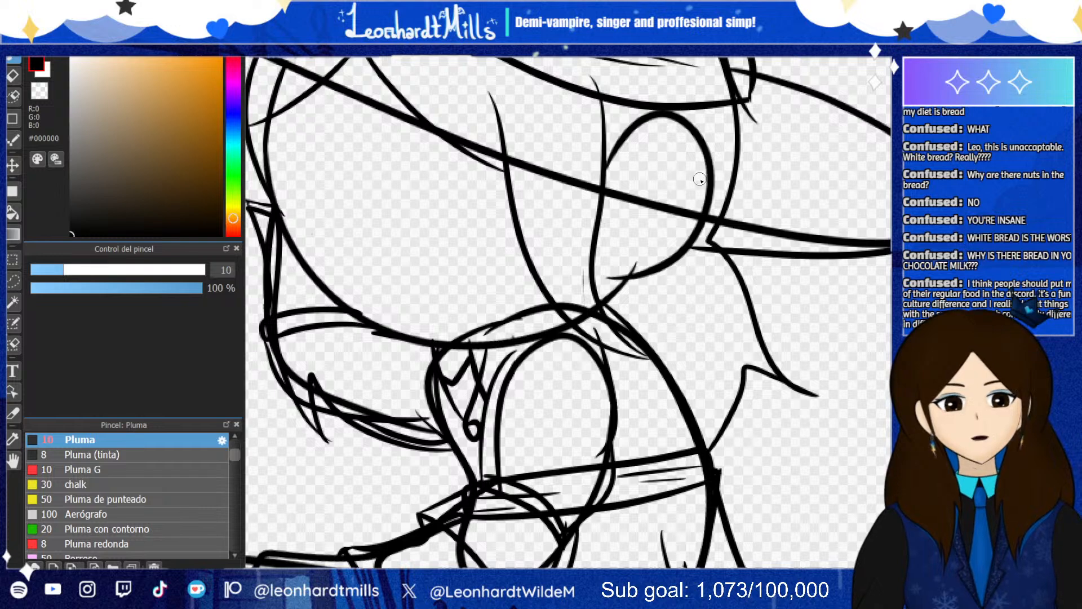
# Draw a small cuff on the ear's outer edge and a small ring at the earlobe
pyautogui.moveTo(702, 181)
pyautogui.mouseDown()
pyautogui.moveTo(729, 172)
pyautogui.moveTo(708, 167)
pyautogui.moveTo(731, 179)
pyautogui.moveTo(723, 196)
pyautogui.moveTo(699, 189)
pyautogui.moveTo(705, 178)
pyautogui.moveTo(699, 194)
pyautogui.moveTo(698, 174)
pyautogui.moveTo(686, 185)
pyautogui.moveTo(700, 178)
pyautogui.moveTo(713, 212)
pyautogui.moveTo(714, 198)
pyautogui.moveTo(703, 242)
pyautogui.moveTo(667, 280)
pyautogui.moveTo(616, 261)
pyautogui.moveTo(627, 274)
pyautogui.moveTo(666, 273)
pyautogui.moveTo(705, 248)
pyautogui.moveTo(716, 190)
pyautogui.mouseUp()
pyautogui.hotkey('ctrl', 'z')
pyautogui.hotkey('ctrl', 'z')
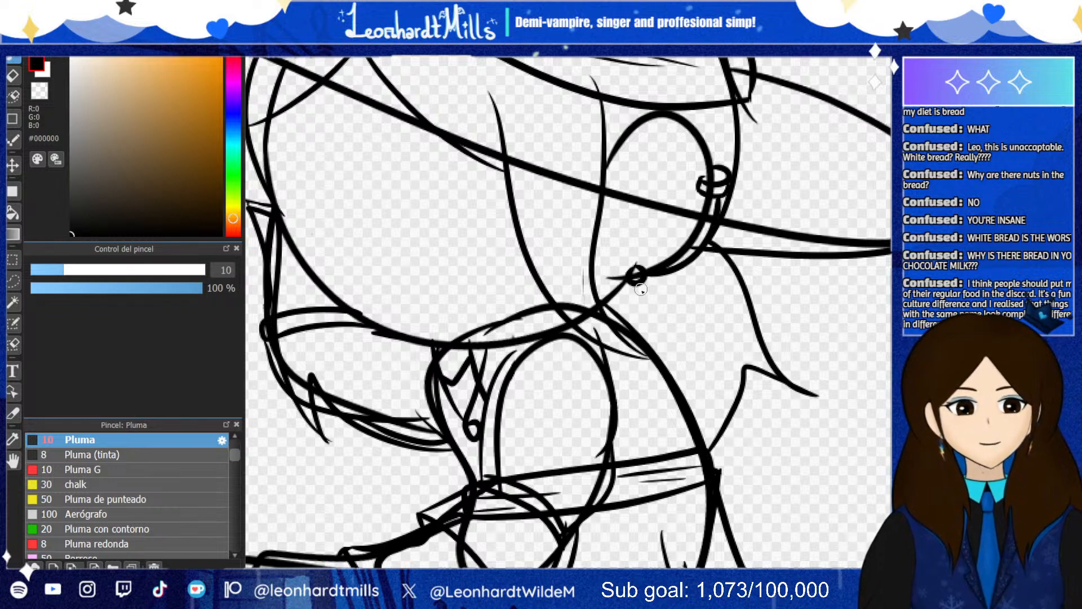
# Try a narrow elongated pendant hanging from the earlobe ring
pyautogui.moveTo(637, 279); pyautogui.dragTo(638, 290)
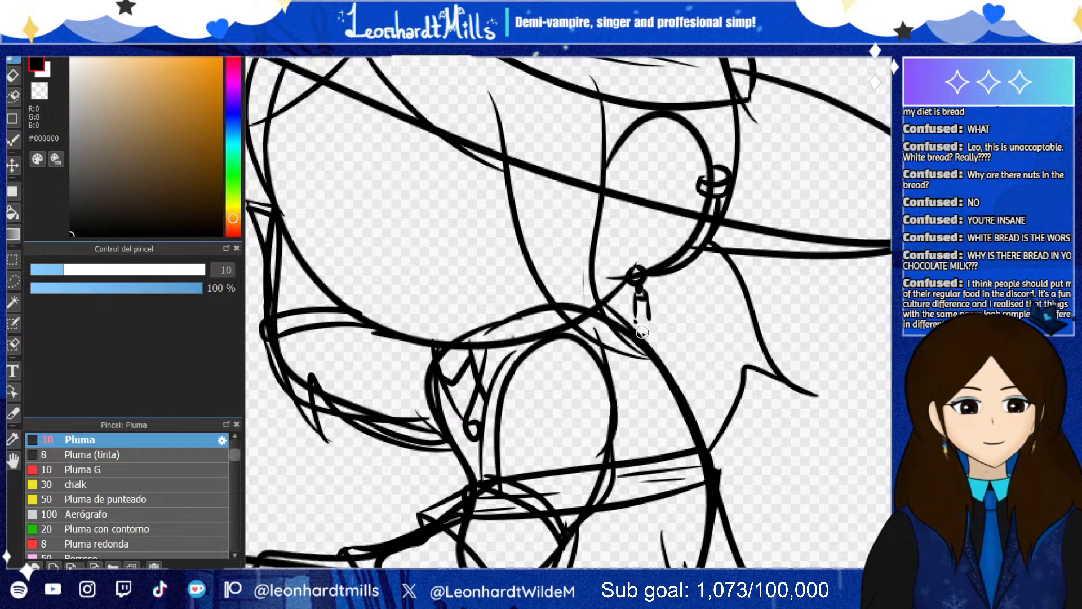
pyautogui.moveTo(642, 332); pyautogui.dragTo(650, 320)
pyautogui.hotkey('ctrl', 'z')
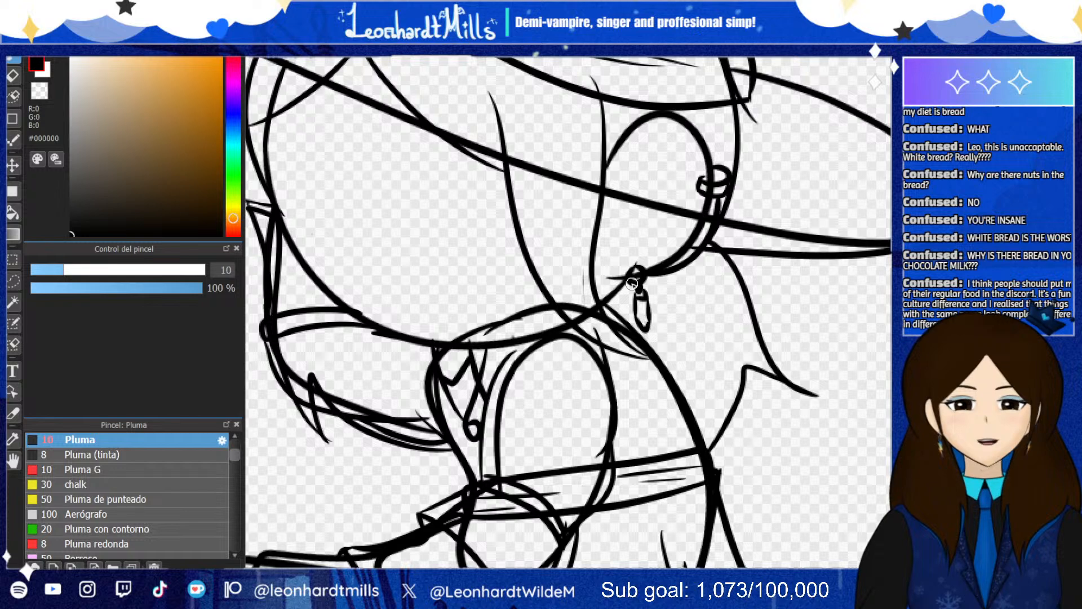
# Reduce the pen size to 7 and undo the pendant strokes below the earlobe ring
pyautogui.scroll(-5, 620, 285)
pyautogui.scroll(8, 676, 280)
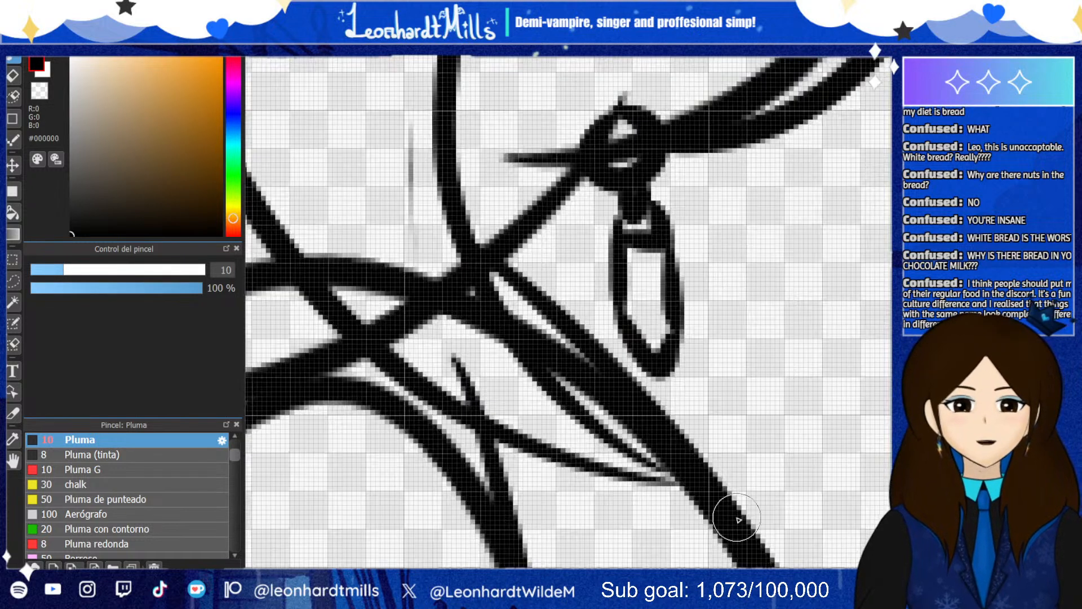
pyautogui.press('[')
pyautogui.hotkey('ctrl', 'z')
pyautogui.hotkey('ctrl', 'z')
pyautogui.hotkey('ctrl', 'z')
pyautogui.hotkey('ctrl', 'z')
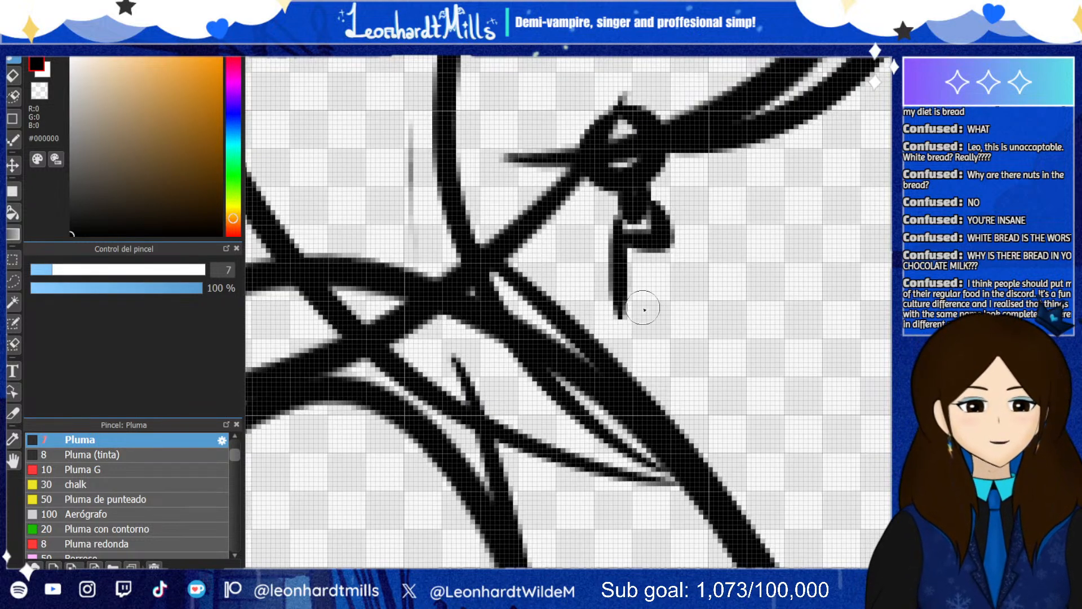
pyautogui.hotkey('ctrl', 'z')
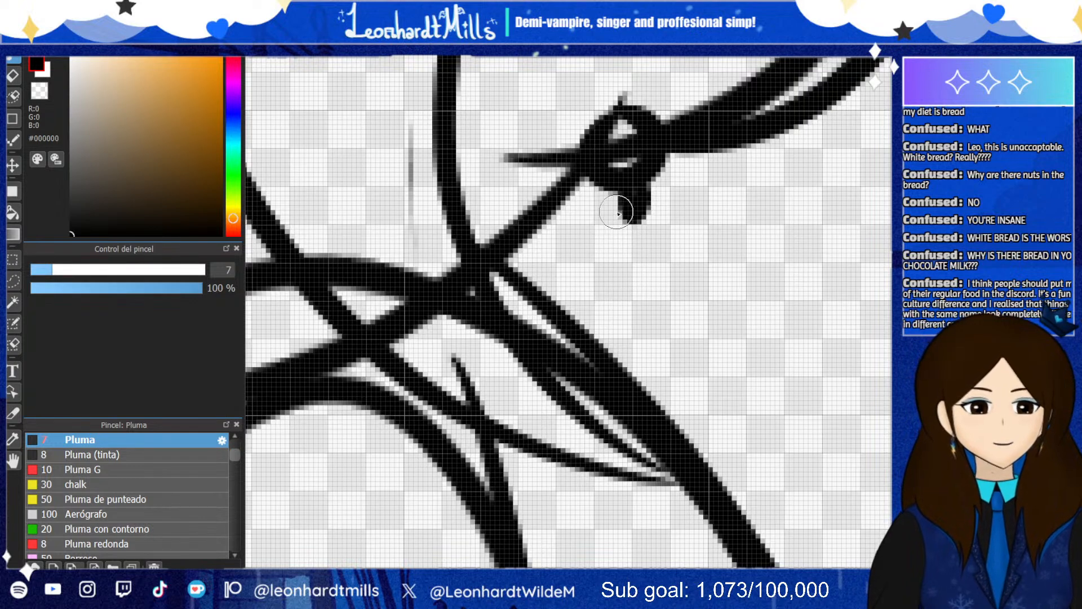
# Draw a narrow pointed pendant under the earlobe ring, with a banded cap and fine vertical lines inside
pyautogui.moveTo(619, 209)
pyautogui.mouseDown()
pyautogui.moveTo(609, 237)
pyautogui.moveTo(649, 233)
pyautogui.moveTo(659, 210)
pyautogui.moveTo(653, 197)
pyautogui.moveTo(607, 233)
pyautogui.moveTo(618, 257)
pyautogui.moveTo(669, 246)
pyautogui.moveTo(660, 226)
pyautogui.mouseUp()
pyautogui.moveTo(605, 266); pyautogui.dragTo(606, 336)
pyautogui.moveTo(669, 248)
pyautogui.mouseDown()
pyautogui.moveTo(673, 343)
pyautogui.moveTo(606, 337)
pyautogui.moveTo(642, 379)
pyautogui.moveTo(672, 328)
pyautogui.moveTo(626, 338)
pyautogui.moveTo(625, 270)
pyautogui.mouseUp()
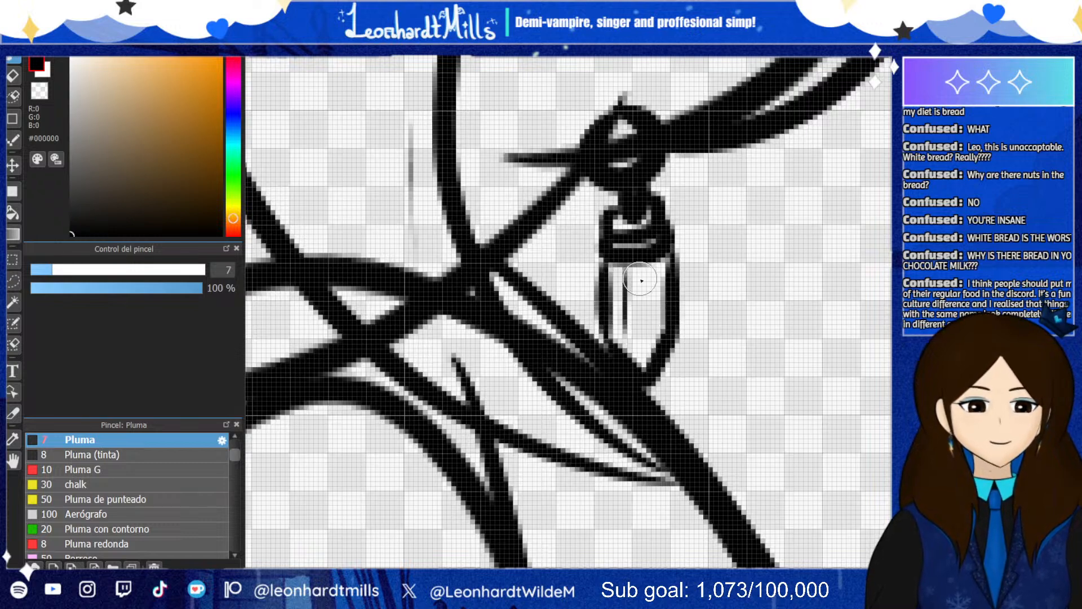
pyautogui.moveTo(639, 333)
pyautogui.mouseDown()
pyautogui.moveTo(639, 280)
pyautogui.moveTo(658, 327)
pyautogui.moveTo(662, 289)
pyautogui.mouseUp()
pyautogui.moveTo(641, 362)
pyautogui.mouseDown()
pyautogui.moveTo(633, 327)
pyautogui.moveTo(643, 358)
pyautogui.moveTo(662, 316)
pyautogui.mouseUp()
pyautogui.moveTo(657, 274)
pyautogui.mouseDown()
pyautogui.moveTo(655, 307)
pyautogui.moveTo(641, 293)
pyautogui.moveTo(652, 296)
pyautogui.mouseUp()
# Review the whole witch drawing and the area around the ear, earring and collar at several zoom levels
pyautogui.hotkey('ctrl', '0')
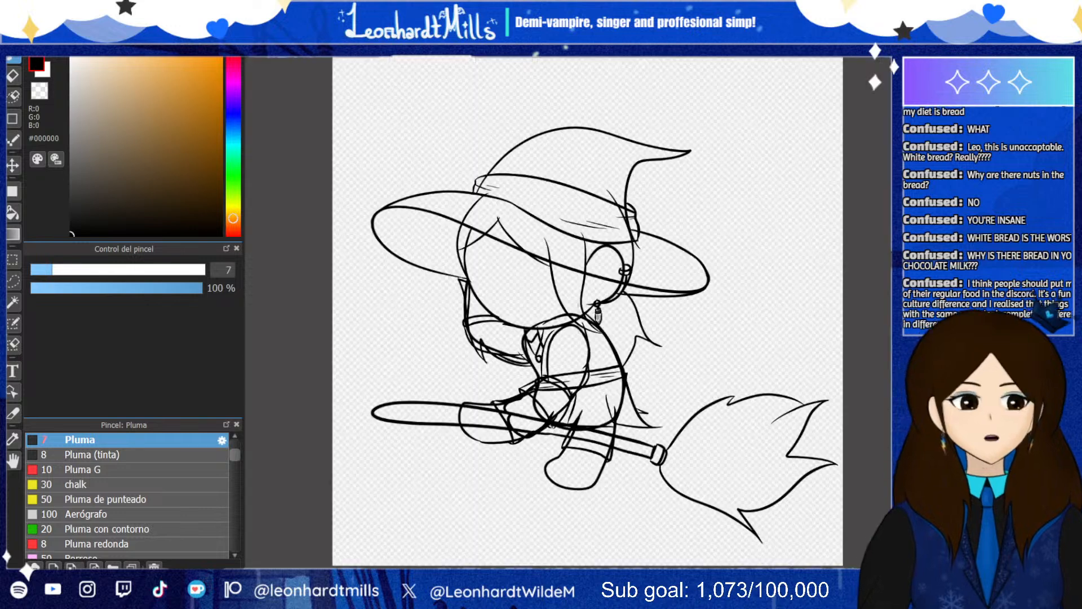
pyautogui.scroll(-1, 533, 278)
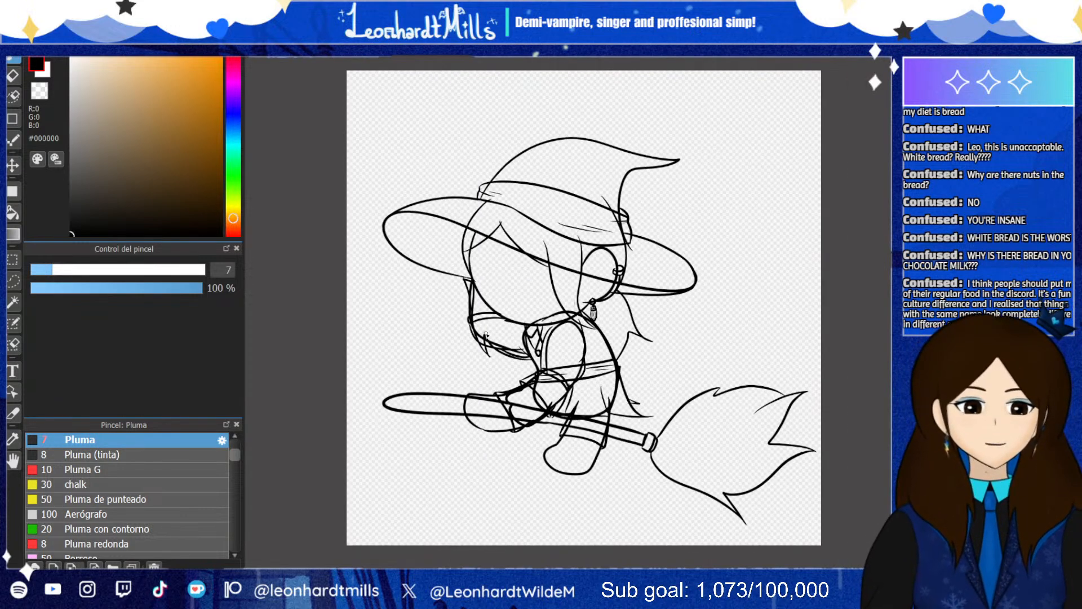
pyautogui.scroll(3, 503, 290)
pyautogui.scroll(-4, 622, 359)
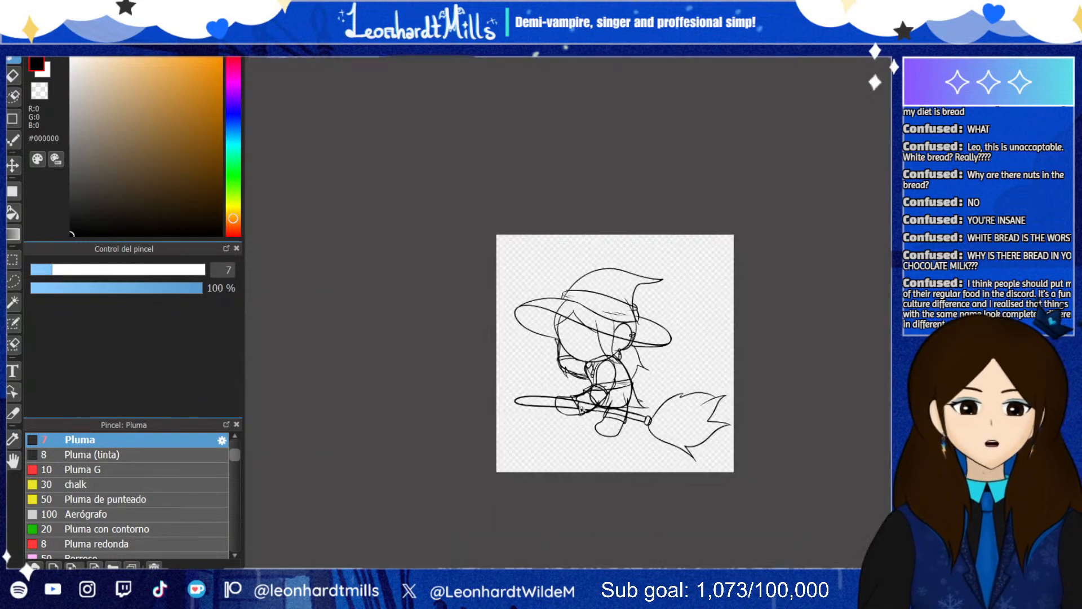
pyautogui.scroll(5, 621, 359)
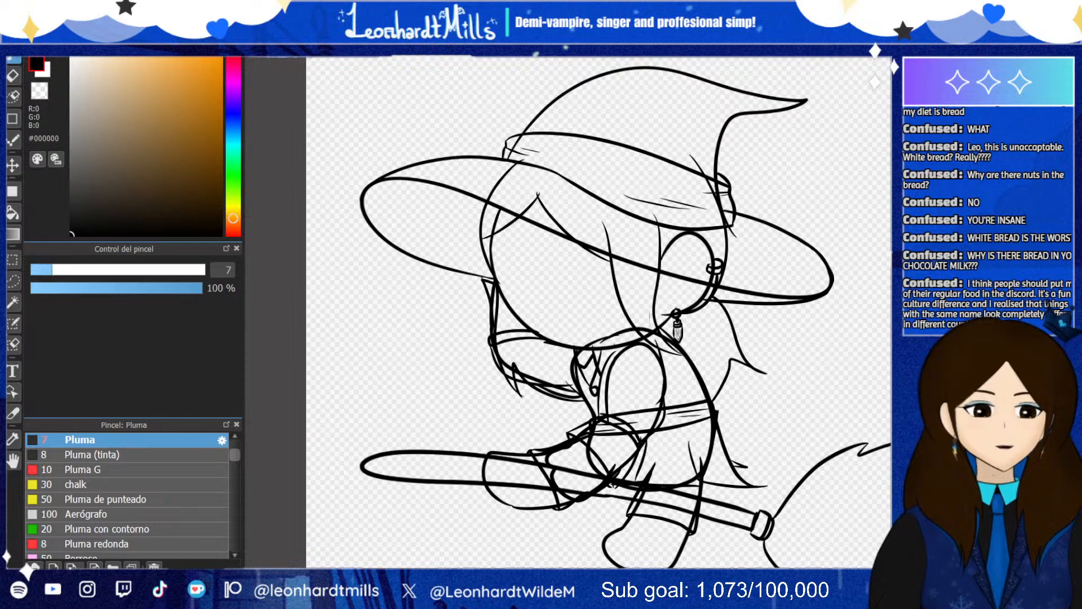
pyautogui.scroll(3, 638, 316)
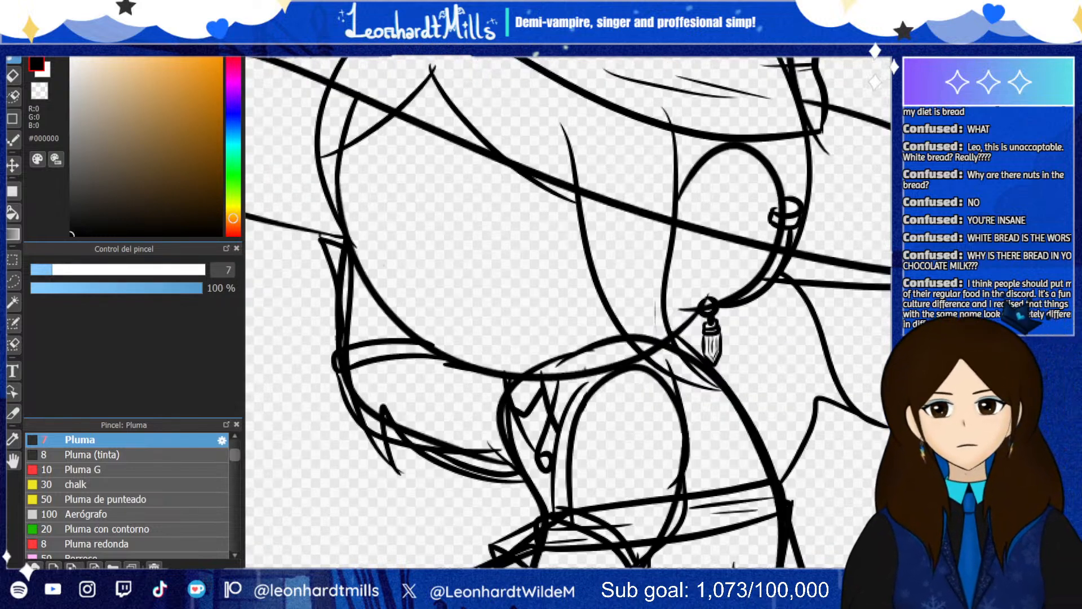
pyautogui.press('e')
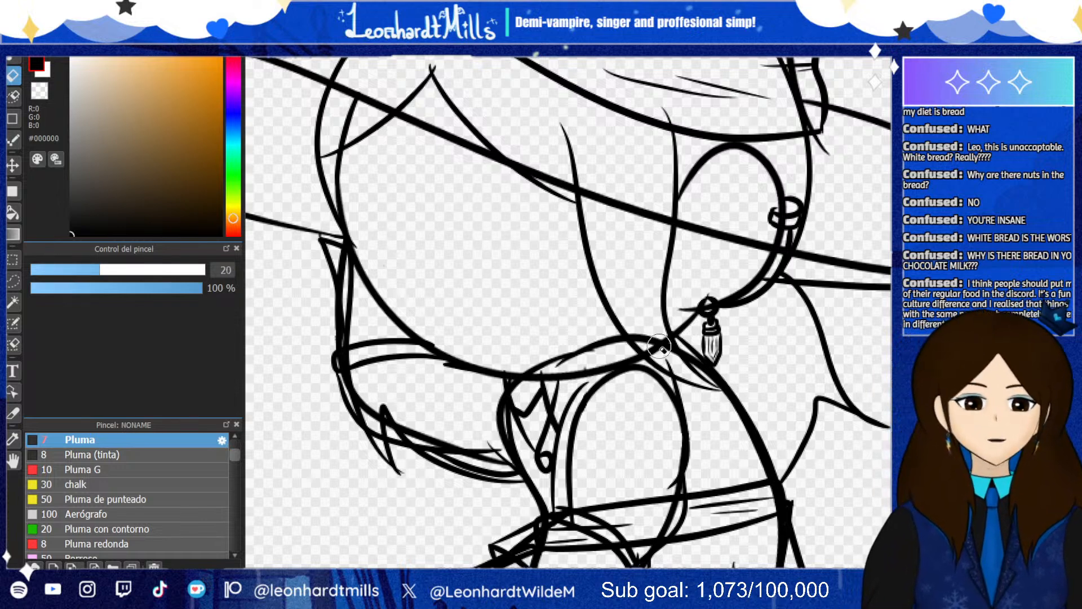
pyautogui.scroll(-5, 642, 274)
pyautogui.scroll(4, 654, 259)
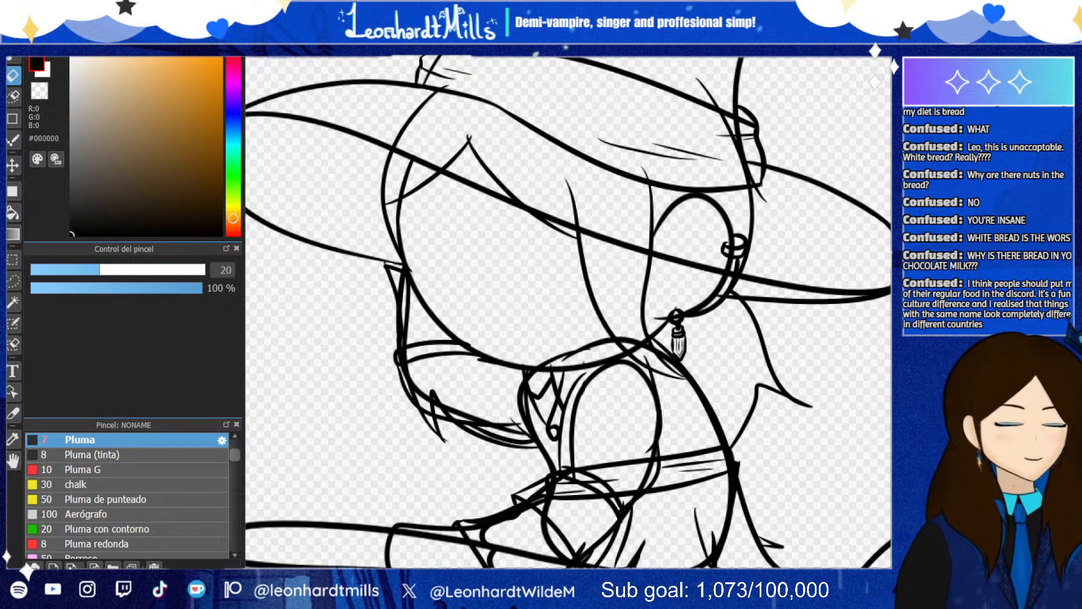
pyautogui.scroll(-4, 551, 200)
pyautogui.scroll(3, 544, 195)
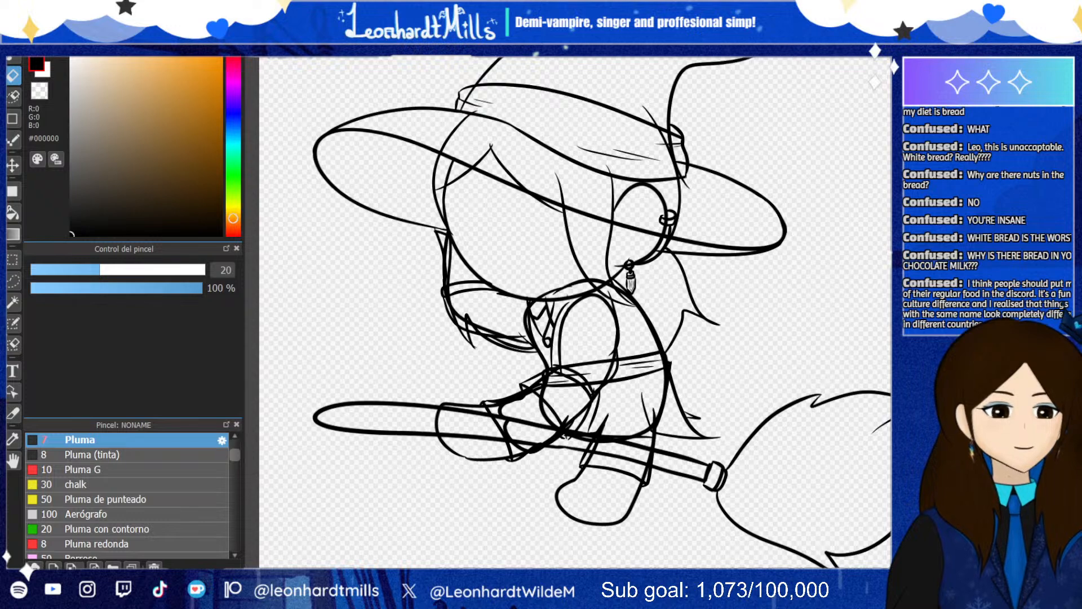
# Erase the part of the inner face line that runs above the front hair strand to the hat brim
pyautogui.scroll(5, 488, 201)
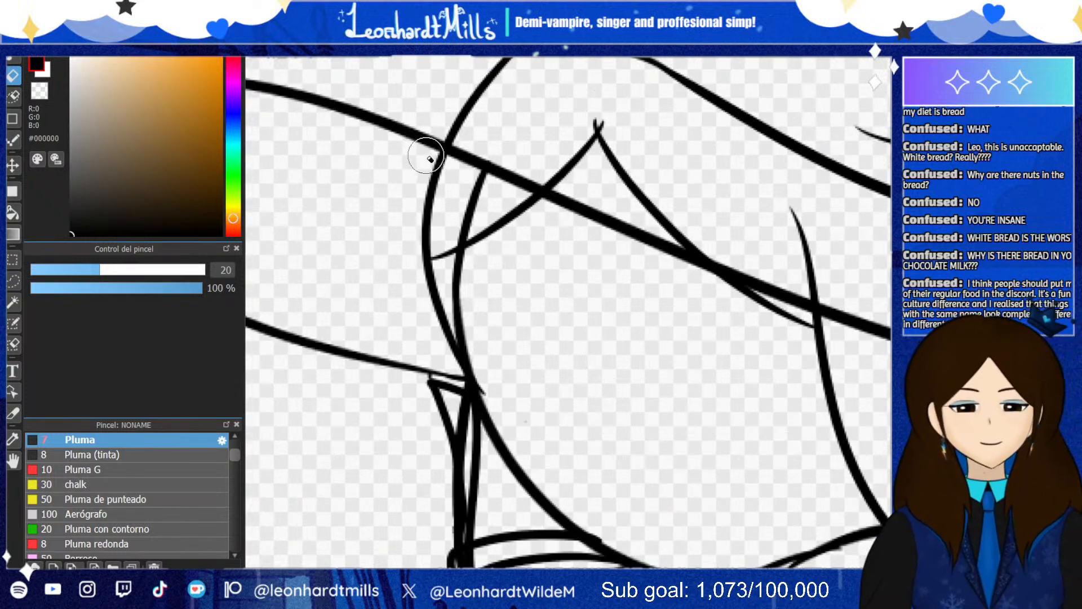
pyautogui.scroll(-5, 543, 225)
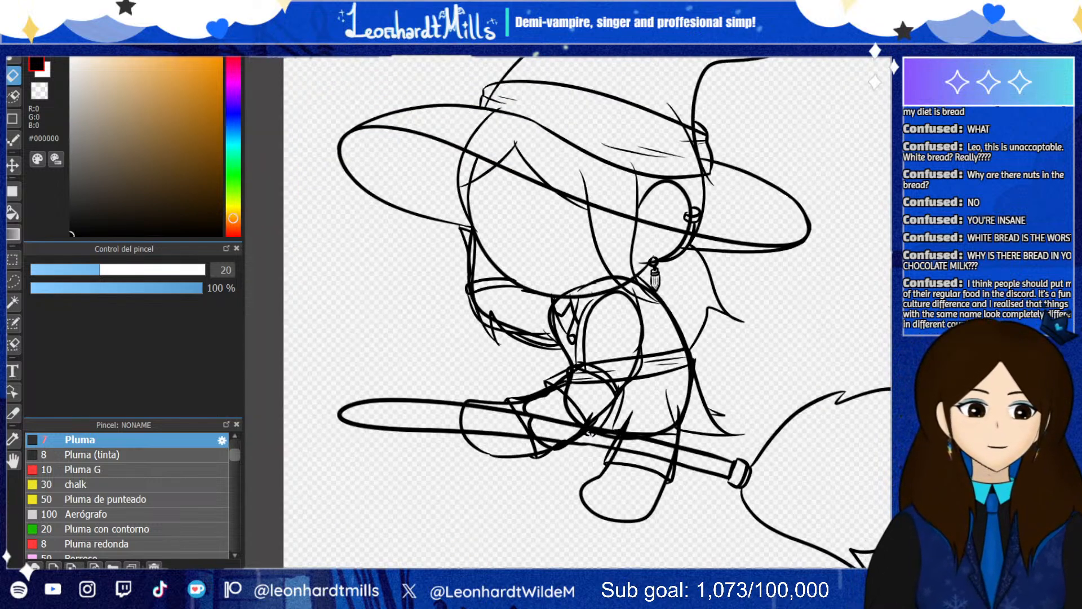
pyautogui.scroll(4, 429, 124)
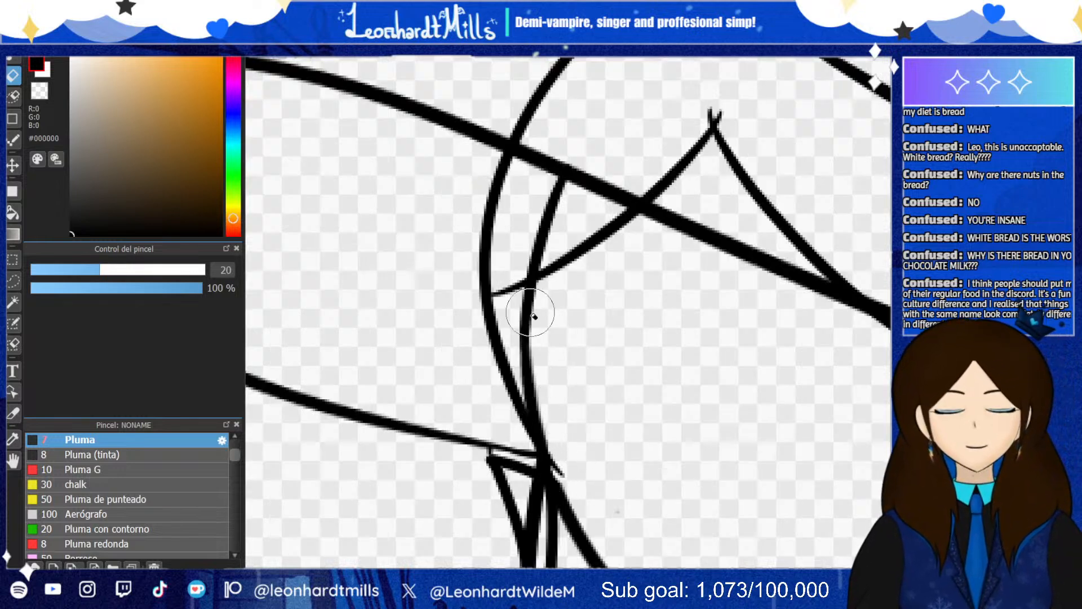
pyautogui.moveTo(528, 285); pyautogui.dragTo(565, 175)
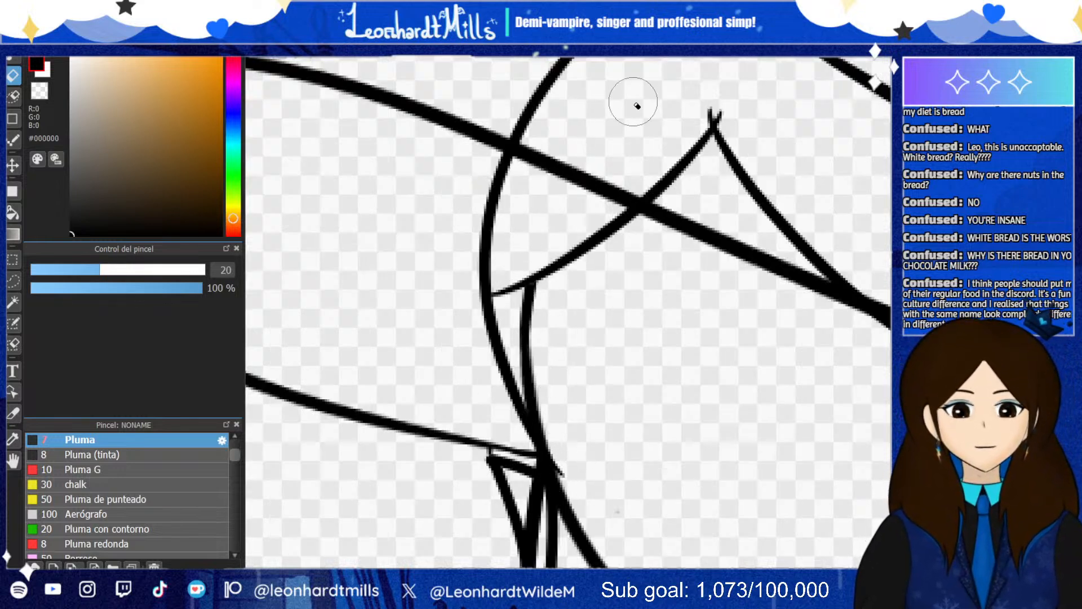
pyautogui.scroll(-5, 601, 75)
pyautogui.scroll(2, 601, 75)
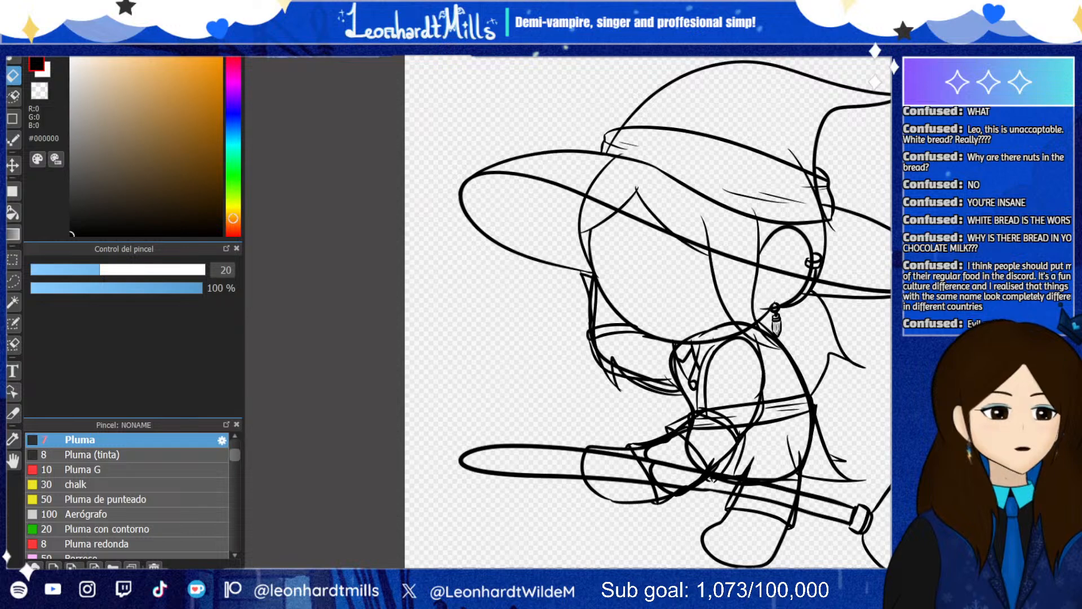
# Erase the head outline and the pointed front hair lines where they show through the hat brim
pyautogui.scroll(2, 844, 101)
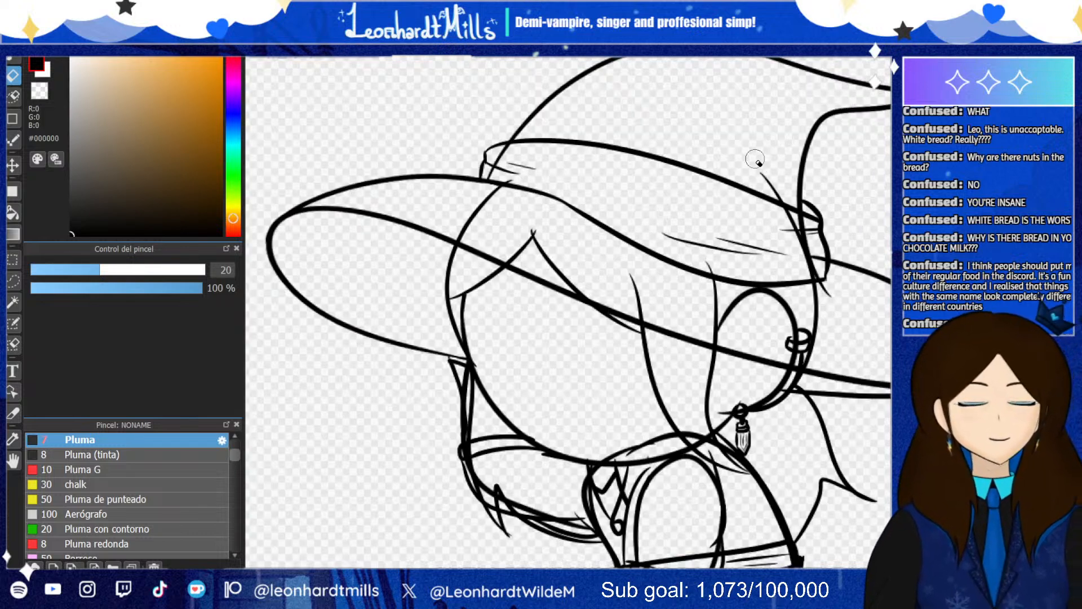
pyautogui.moveTo(815, 307); pyautogui.dragTo(812, 338)
pyautogui.hotkey('ctrl', 'z')
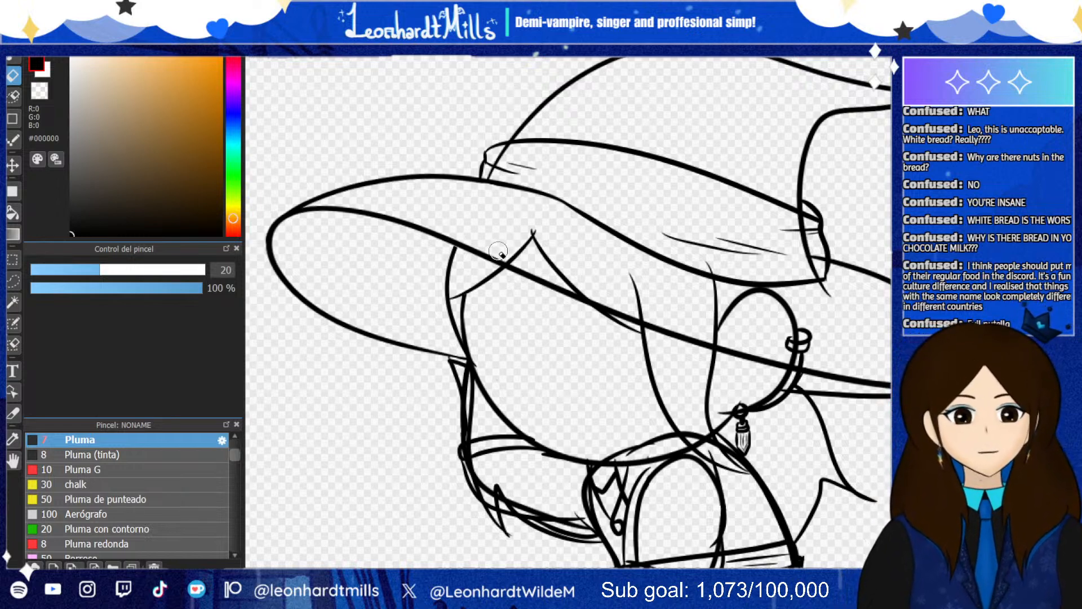
pyautogui.moveTo(499, 250)
pyautogui.mouseDown()
pyautogui.moveTo(537, 231)
pyautogui.moveTo(521, 257)
pyautogui.moveTo(533, 232)
pyautogui.moveTo(561, 272)
pyautogui.moveTo(611, 298)
pyautogui.moveTo(575, 288)
pyautogui.moveTo(612, 297)
pyautogui.mouseUp()
pyautogui.scroll(-3, 540, 225)
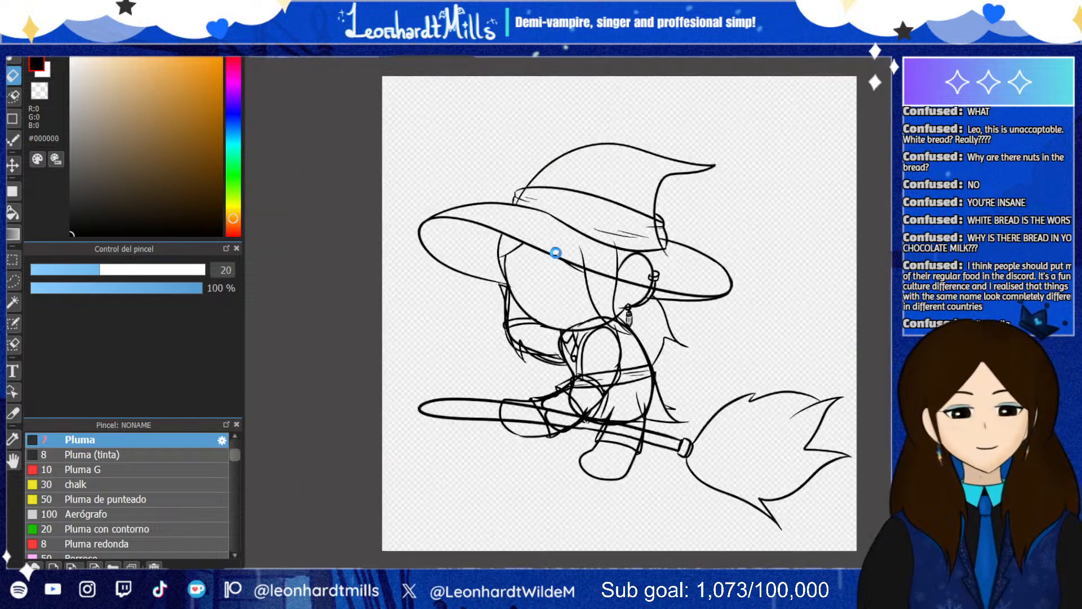
# Erase the ear outline and the upper ear cuff where they overlap the hat brim
pyautogui.scroll(2, 529, 256)
pyautogui.scroll(2, 761, 271)
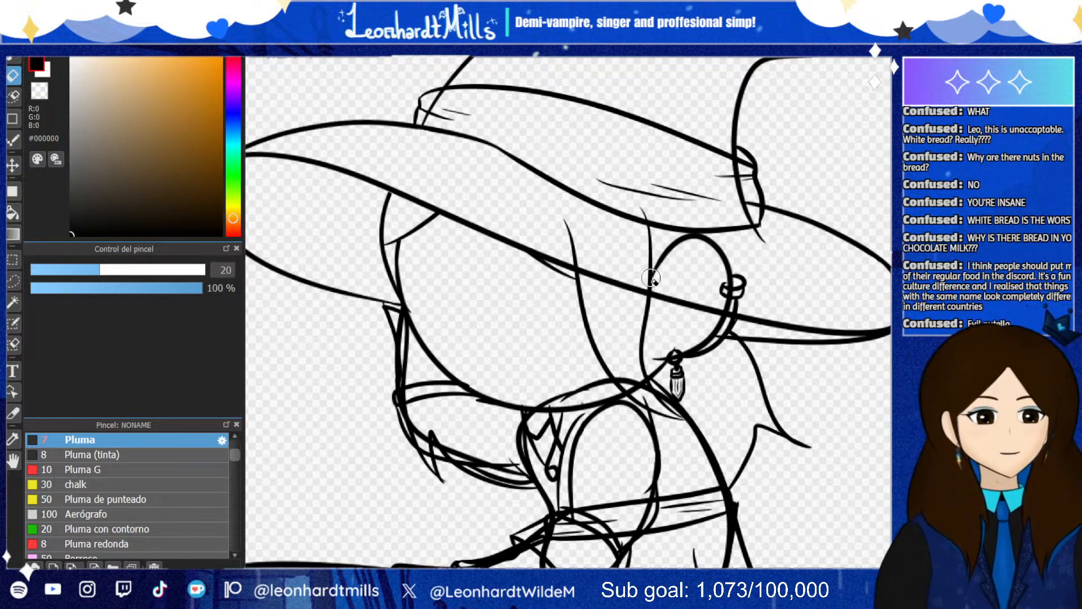
pyautogui.moveTo(651, 277)
pyautogui.mouseDown()
pyautogui.moveTo(669, 250)
pyautogui.moveTo(706, 243)
pyautogui.moveTo(729, 264)
pyautogui.moveTo(729, 298)
pyautogui.moveTo(713, 303)
pyautogui.moveTo(746, 308)
pyautogui.moveTo(723, 301)
pyautogui.moveTo(741, 296)
pyautogui.moveTo(712, 246)
pyautogui.moveTo(650, 250)
pyautogui.moveTo(709, 228)
pyautogui.moveTo(712, 269)
pyautogui.mouseUp()
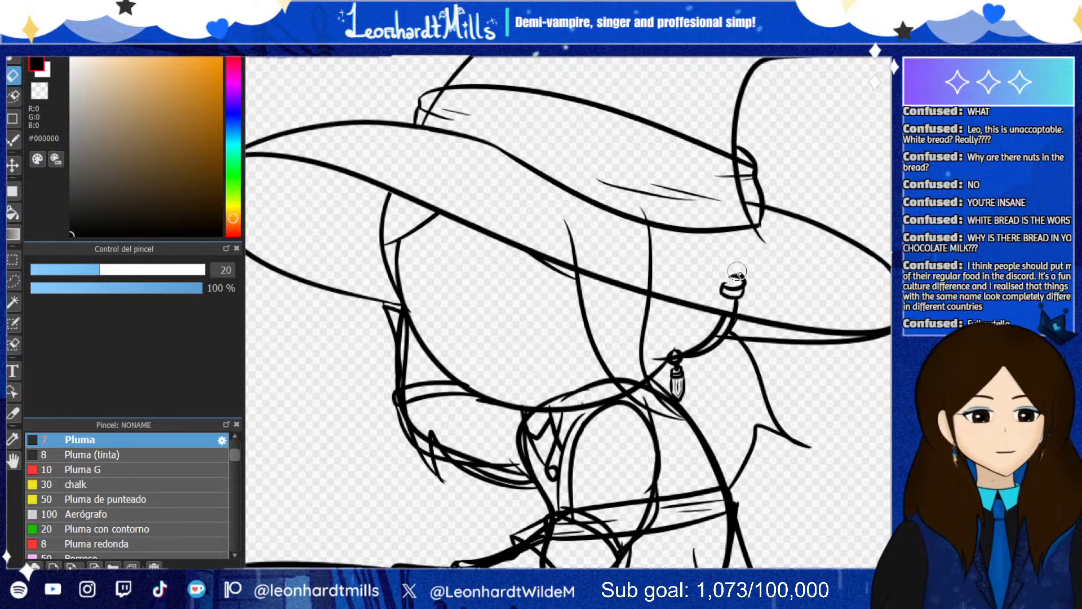
pyautogui.moveTo(737, 272)
pyautogui.mouseDown()
pyautogui.moveTo(714, 286)
pyautogui.moveTo(750, 275)
pyautogui.moveTo(718, 289)
pyautogui.moveTo(743, 307)
pyautogui.moveTo(719, 301)
pyautogui.moveTo(749, 296)
pyautogui.mouseUp()
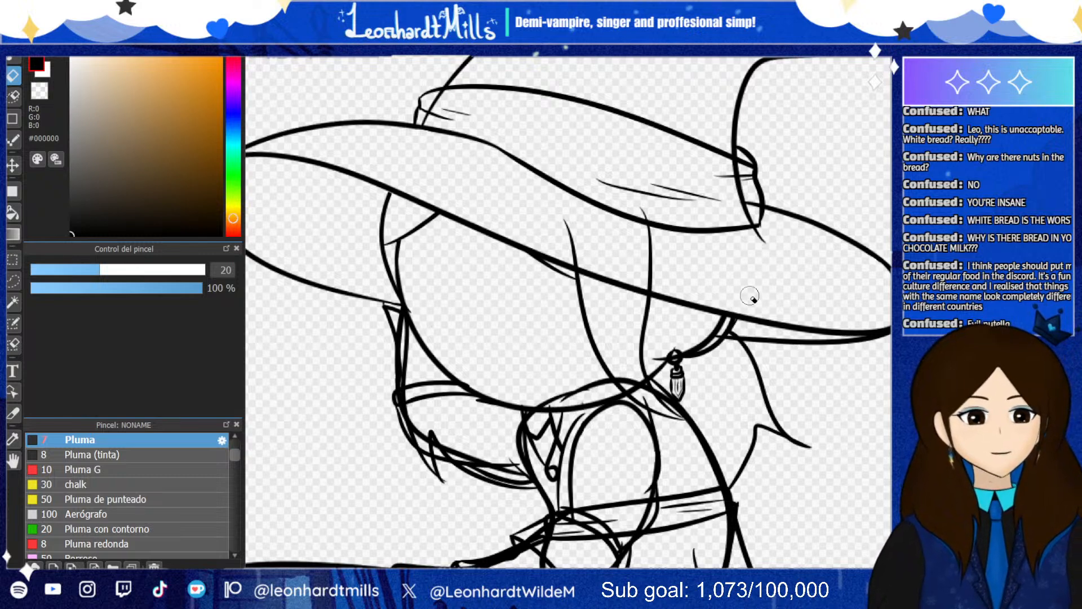
pyautogui.scroll(-5, 733, 253)
# Try erasing the chin line where it crosses the collar and shoulder
pyautogui.scroll(4, 682, 316)
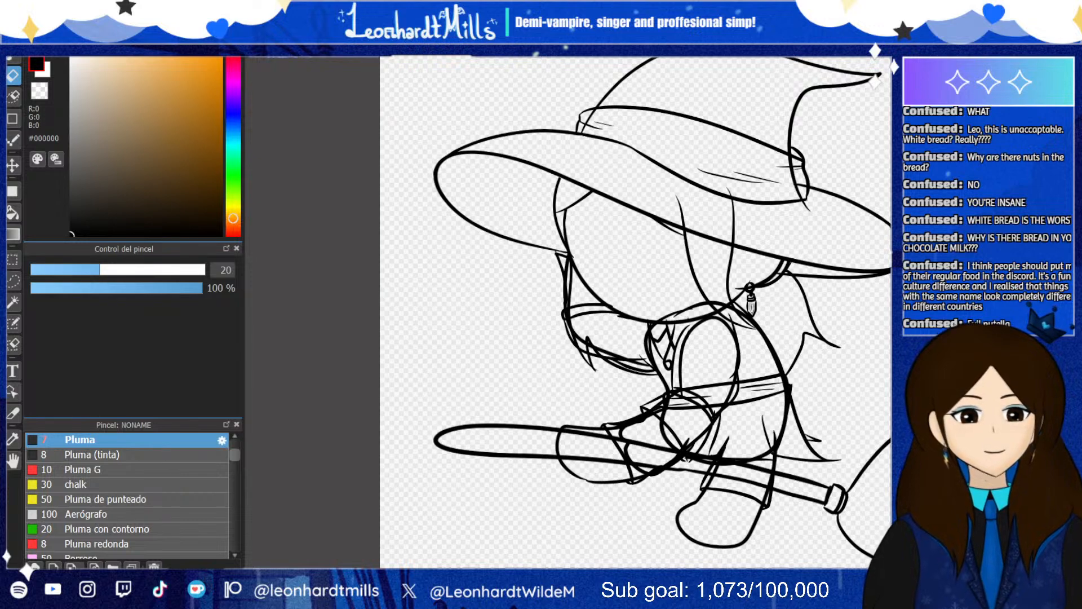
pyautogui.scroll(2, 639, 344)
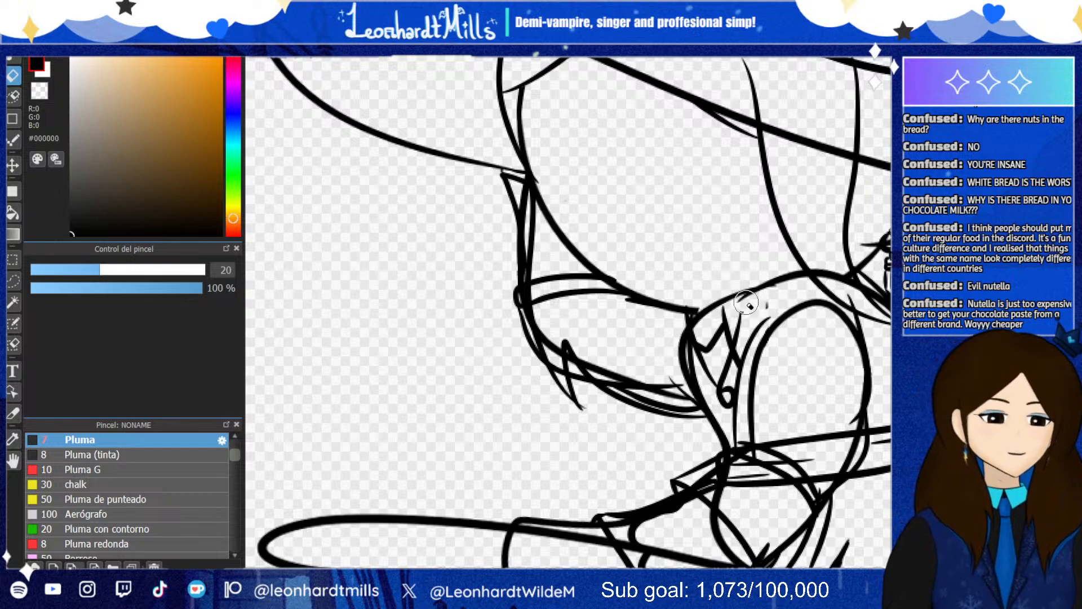
pyautogui.click(14, 58)
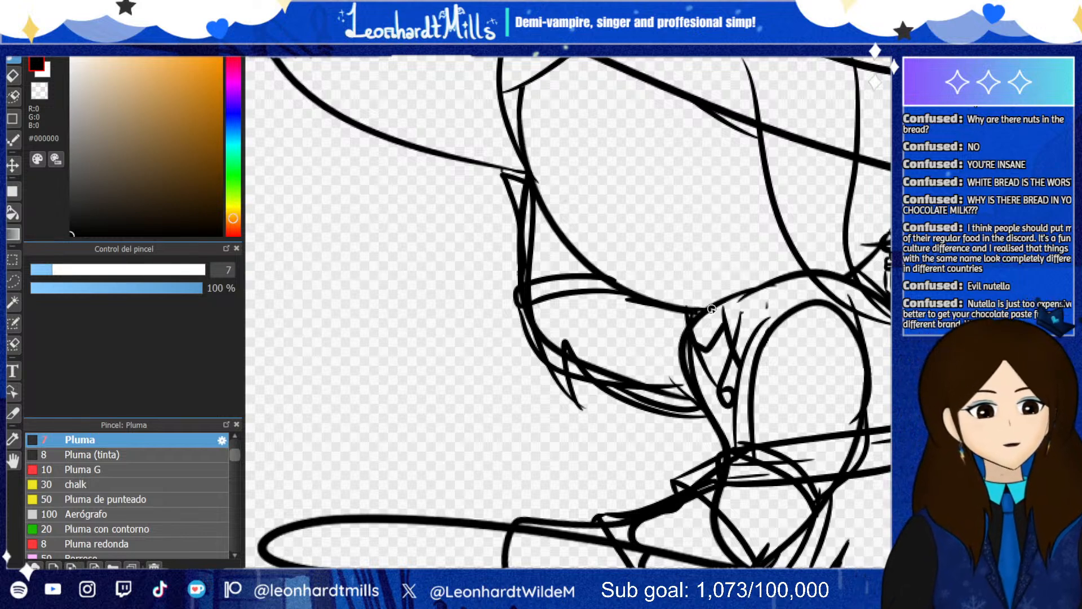
pyautogui.click(12, 75)
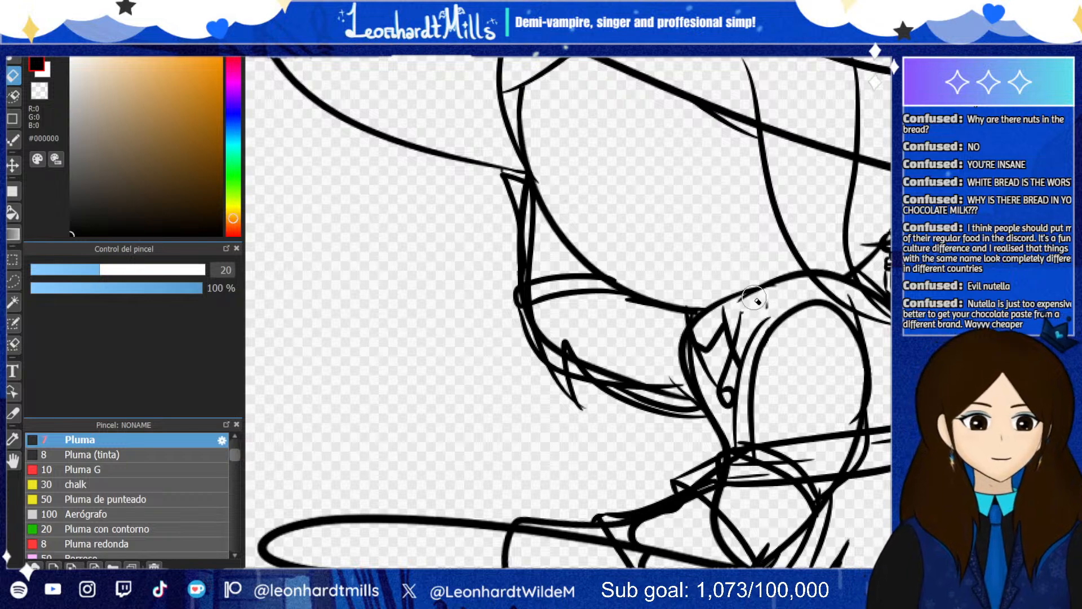
pyautogui.scroll(-3, 617, 261)
pyautogui.scroll(3, 667, 251)
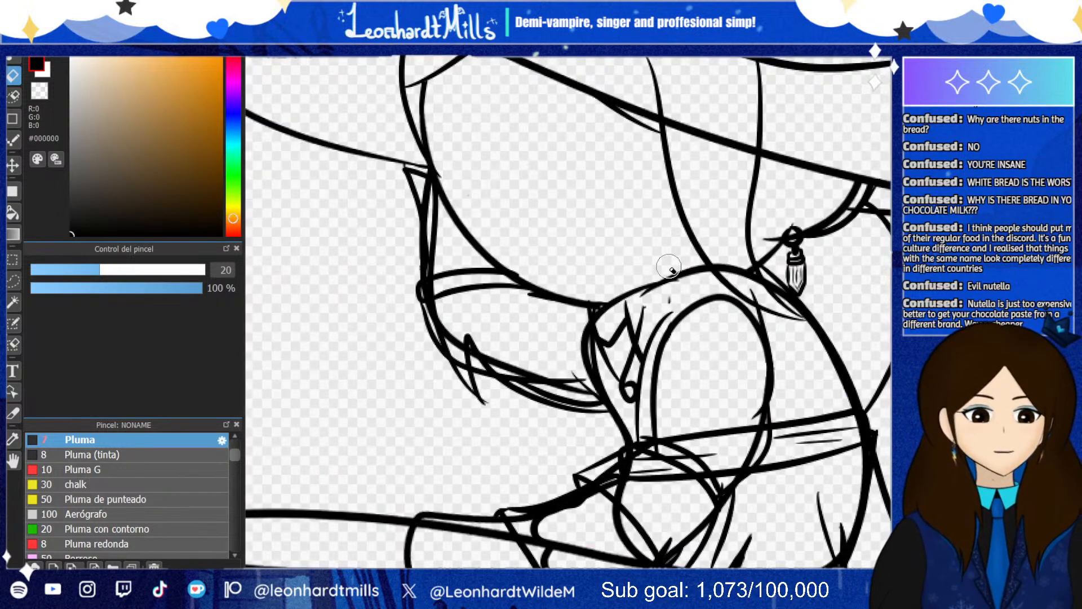
pyautogui.scroll(2, 508, 239)
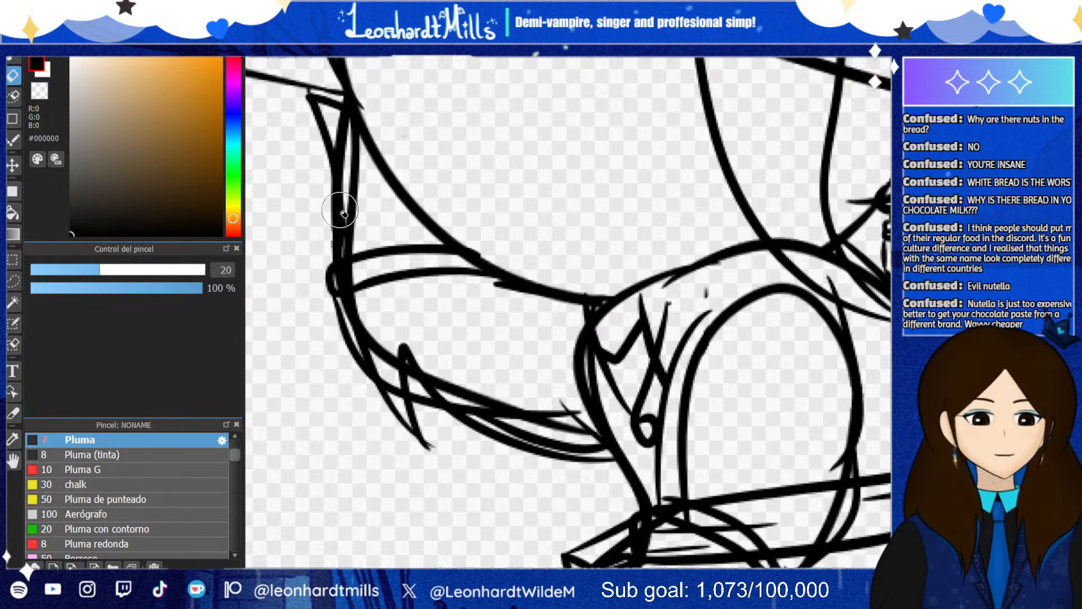
# Undo the trial edits to the chin line over the collar and shoulder
pyautogui.click(18, 58)
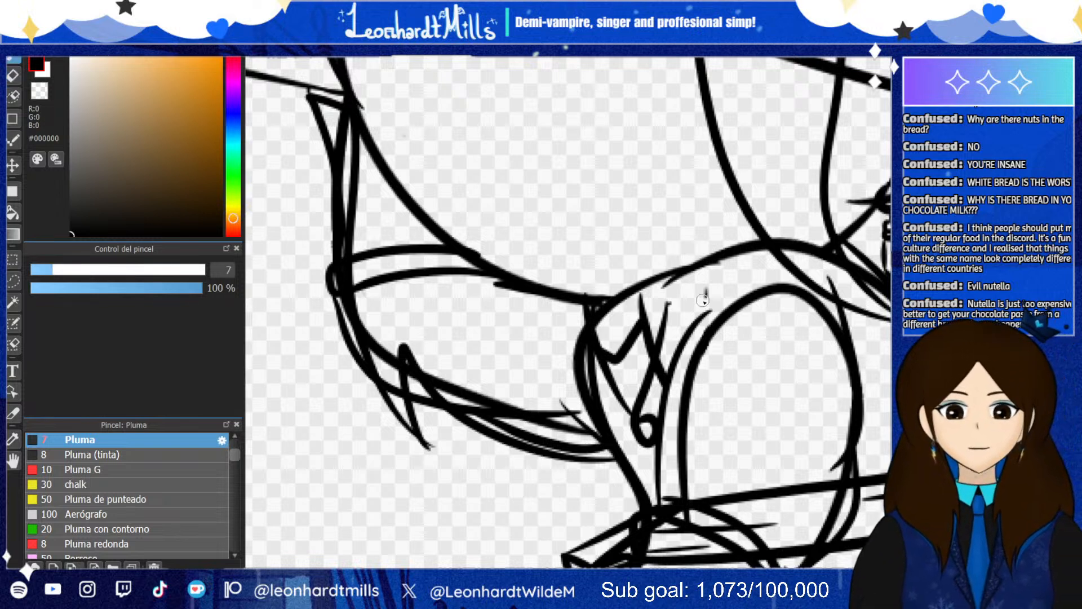
pyautogui.moveTo(665, 275); pyautogui.dragTo(663, 303)
pyautogui.hotkey('ctrl', 'z')
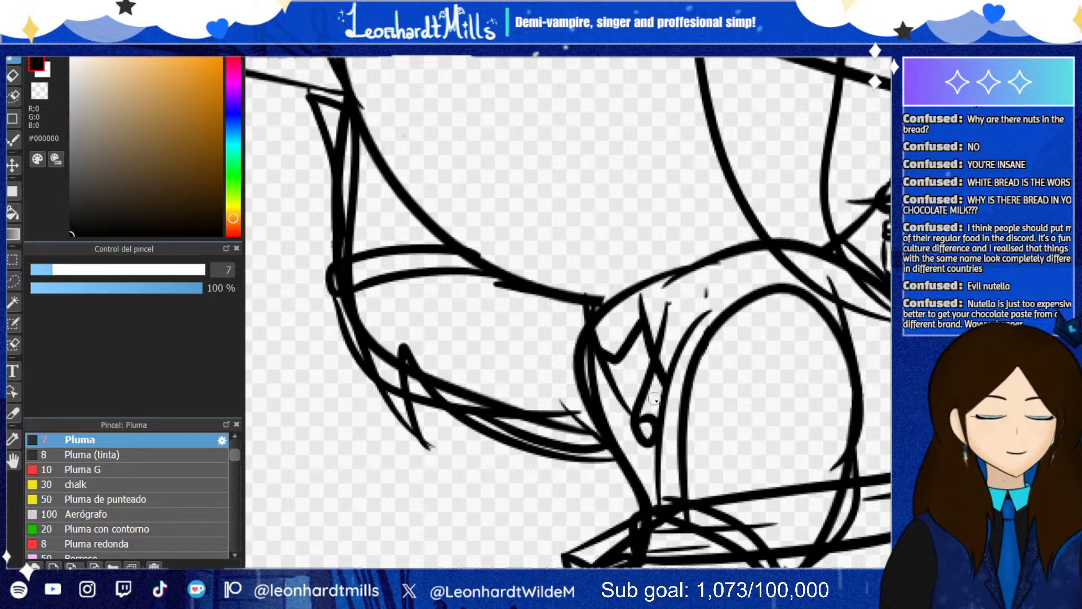
pyautogui.hotkey('ctrl', 'z')
pyautogui.scroll(-5, 626, 364)
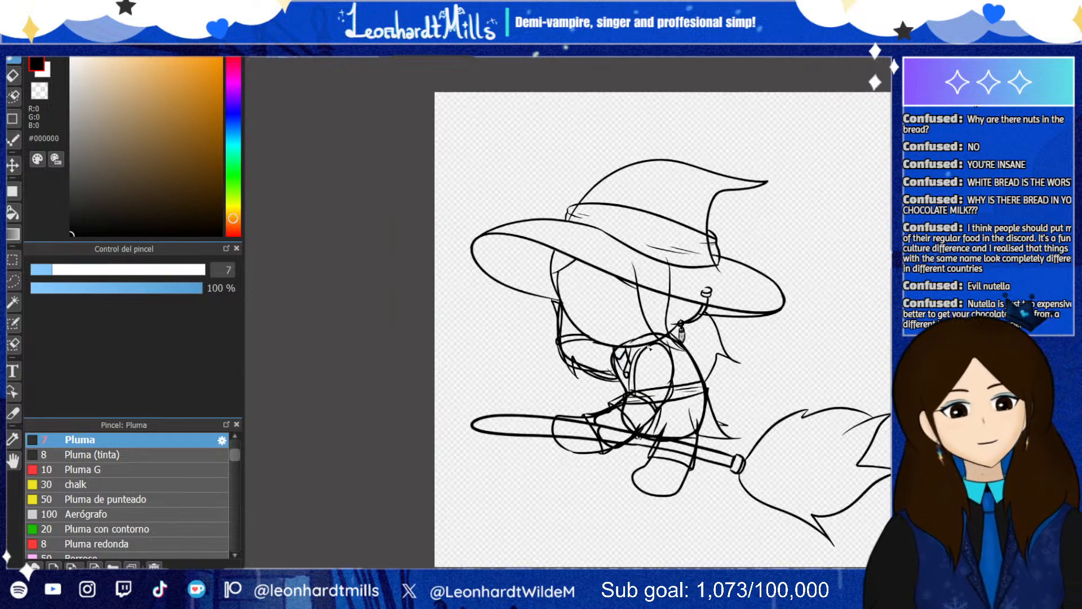
pyautogui.scroll(5, 639, 348)
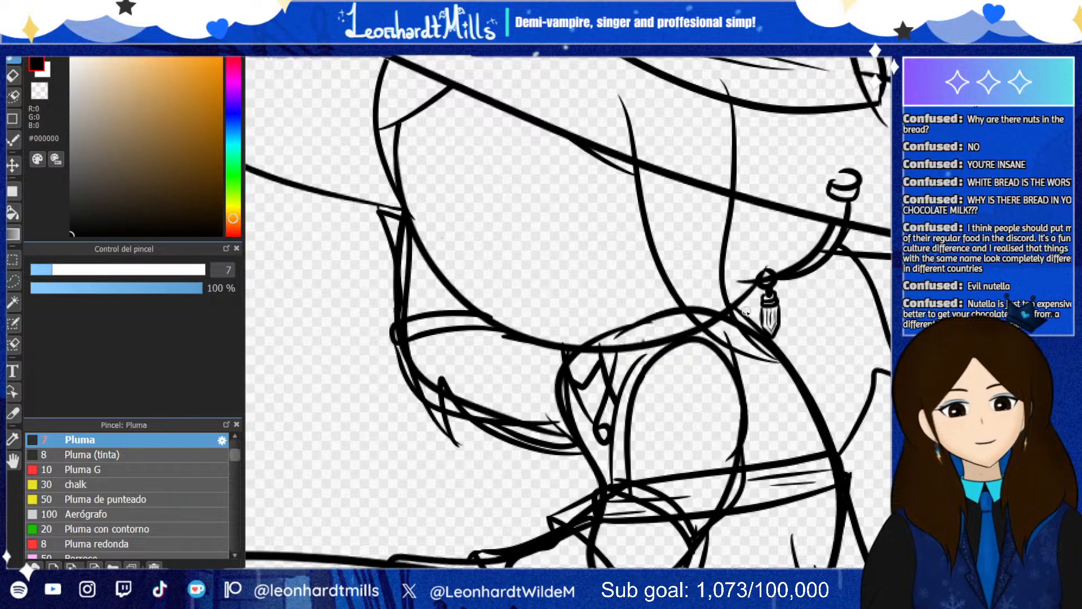
pyautogui.hotkey('ctrl', 'z')
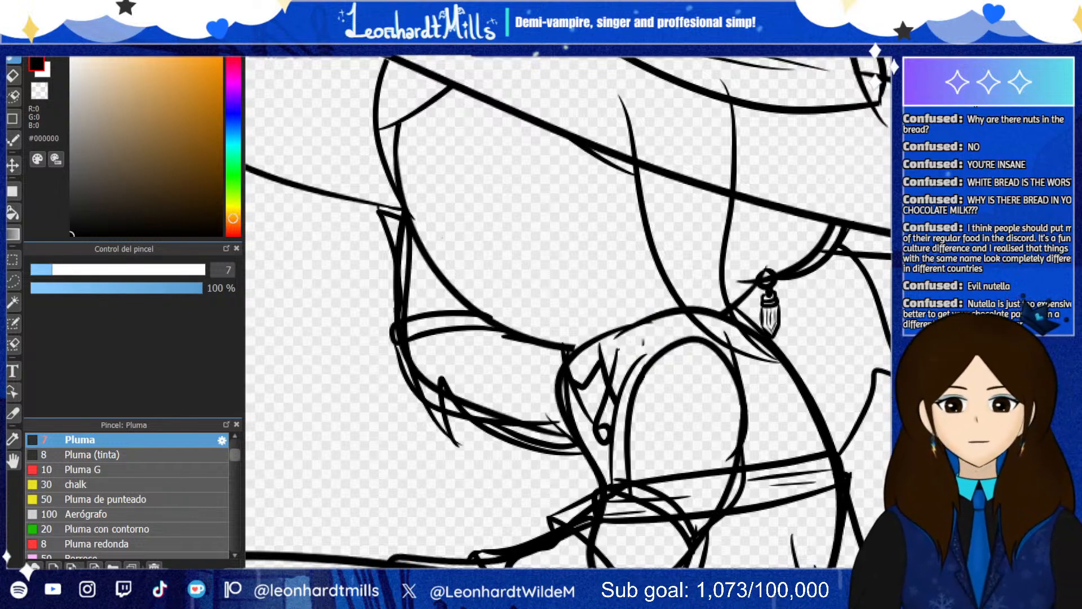
pyautogui.scroll(-5, 646, 348)
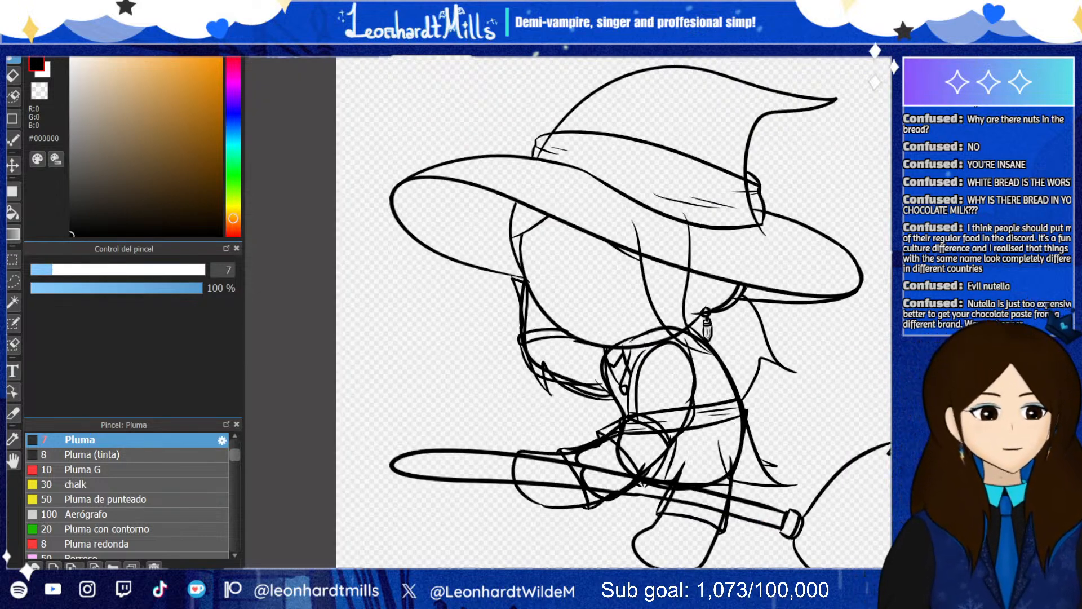
pyautogui.scroll(3, 633, 344)
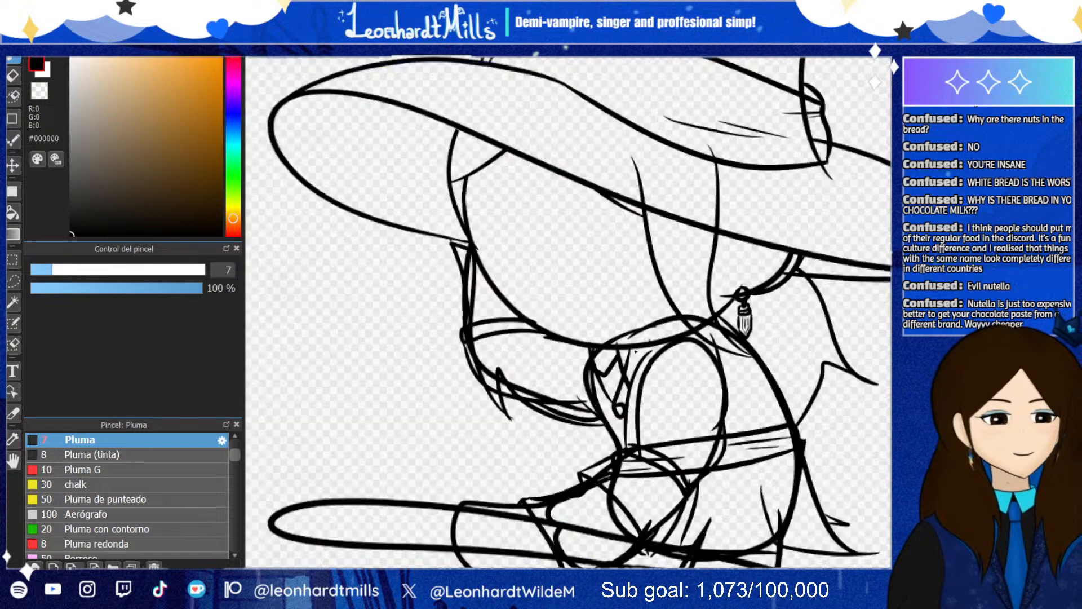
# Erase the shoulder arc inside the face and thin the doubled torso outline along the back and chest
pyautogui.click(12, 76)
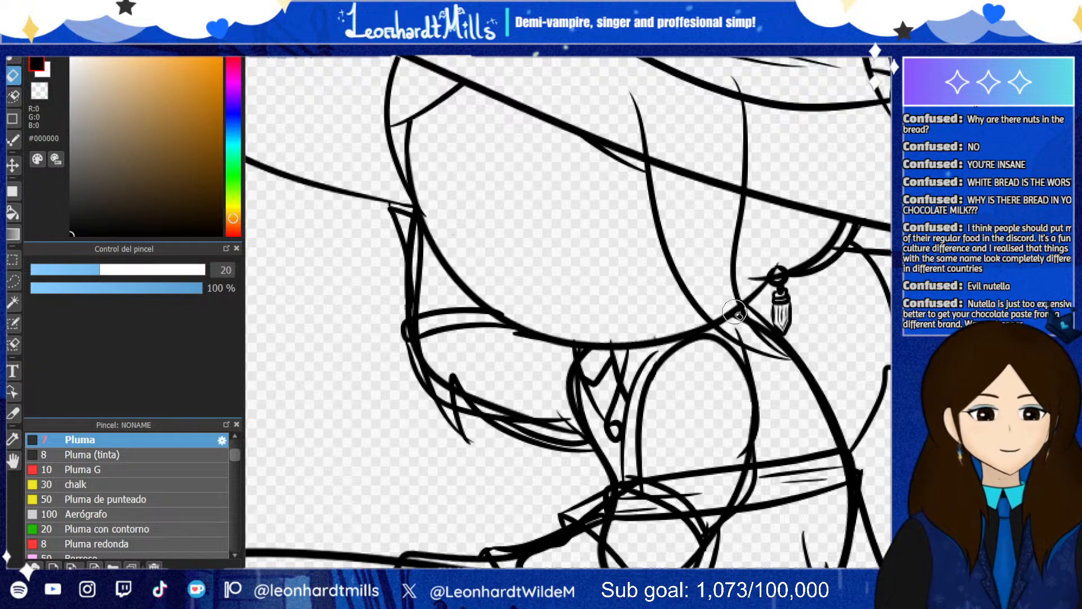
pyautogui.moveTo(841, 452)
pyautogui.mouseDown()
pyautogui.moveTo(849, 492)
pyautogui.moveTo(817, 467)
pyautogui.mouseUp()
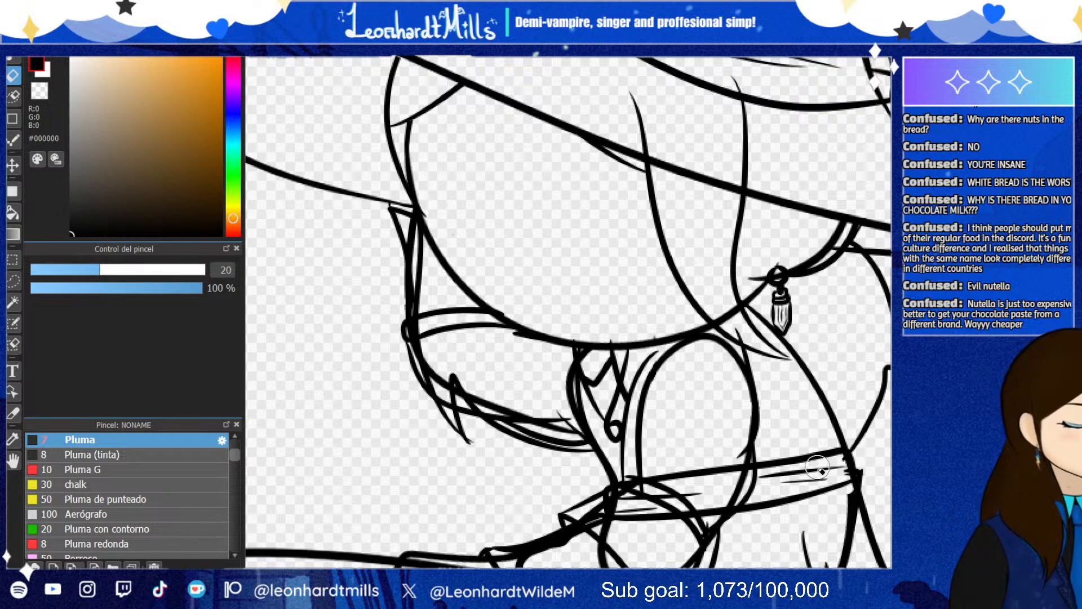
pyautogui.scroll(-5, 817, 466)
pyautogui.scroll(1, 654, 389)
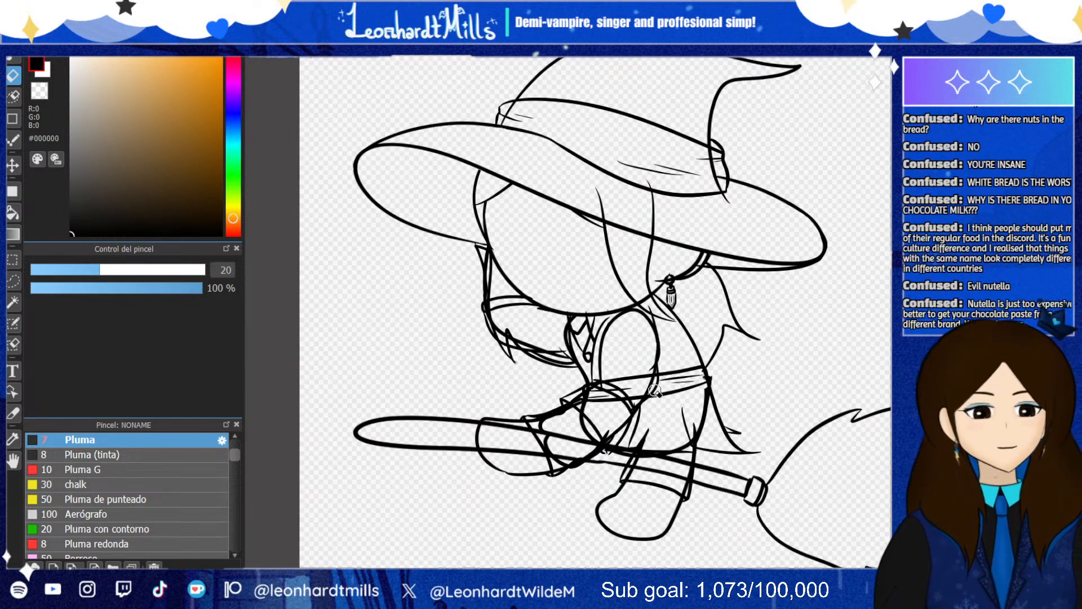
pyautogui.scroll(2, 654, 389)
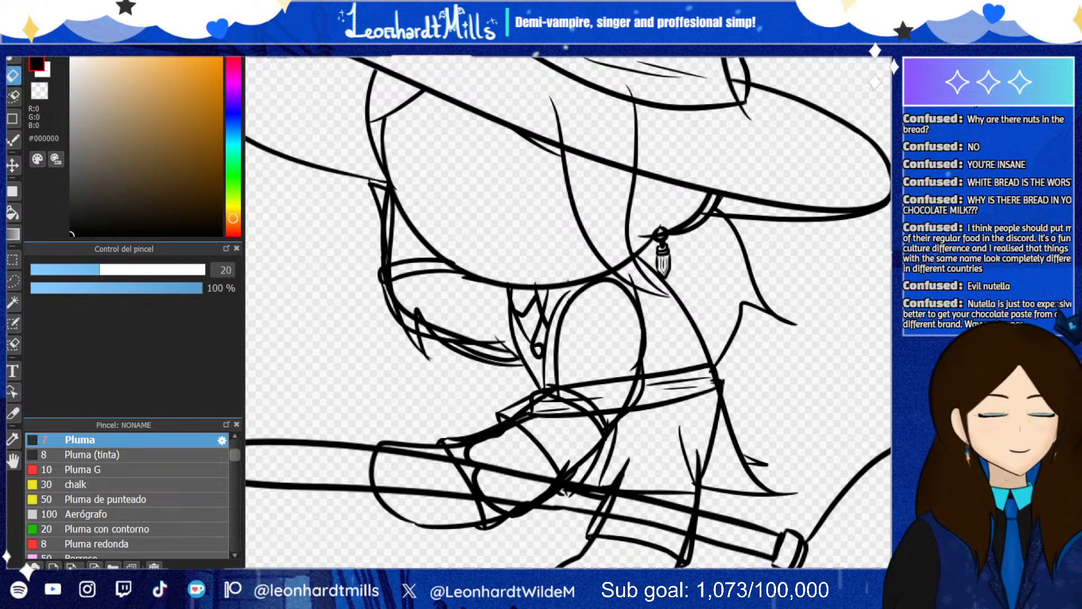
# Erase the overlapping leg guide line inside the skirt between the belt and the hem
pyautogui.scroll(-5, 618, 348)
pyautogui.scroll(8, 489, 480)
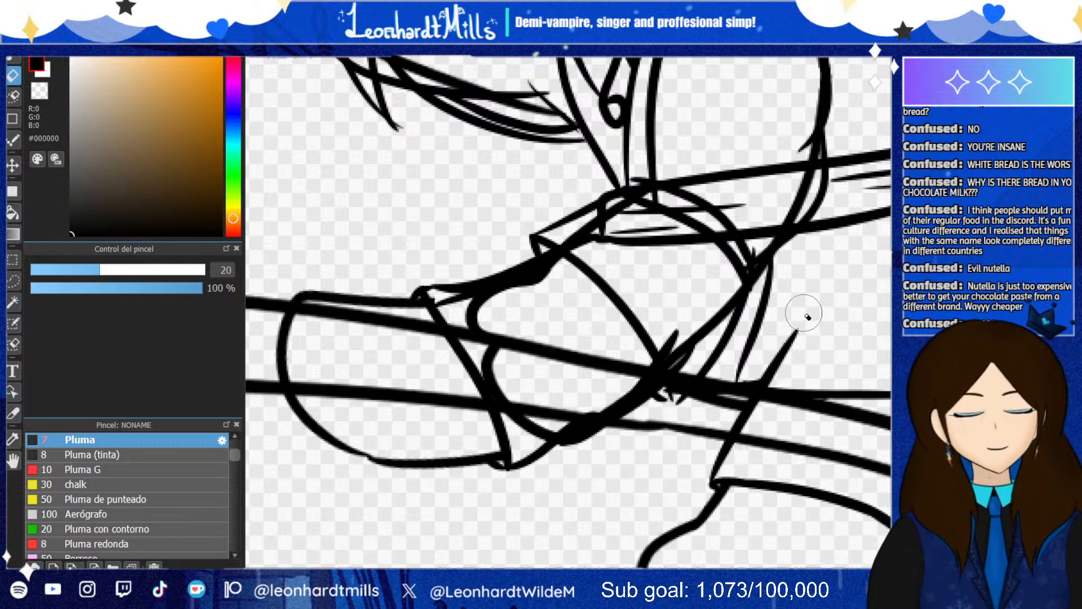
pyautogui.scroll(-2, 810, 297)
pyautogui.scroll(2, 879, 296)
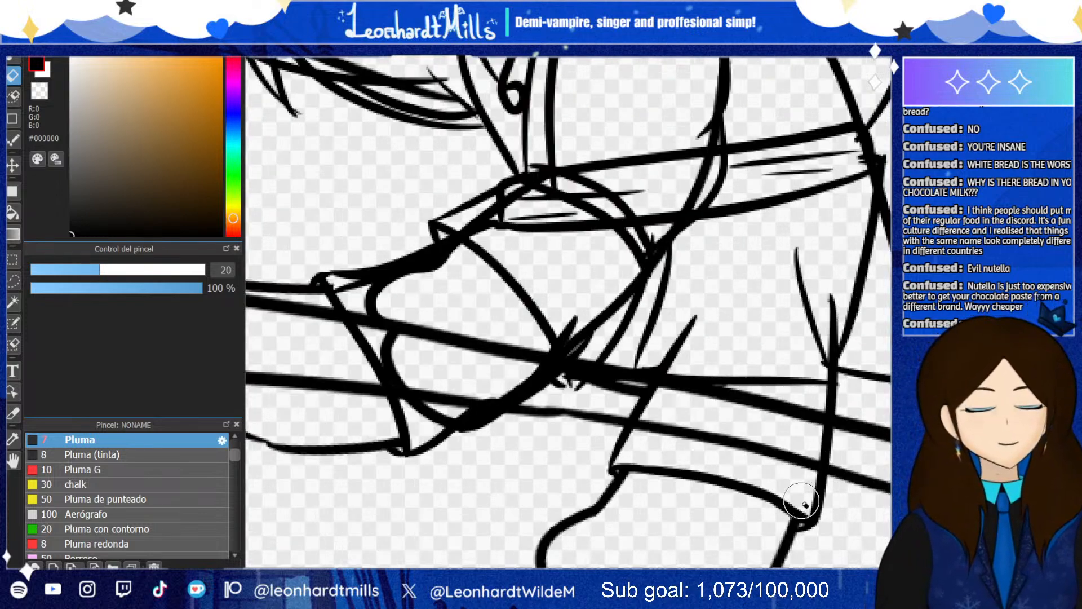
pyautogui.scroll(-4, 733, 428)
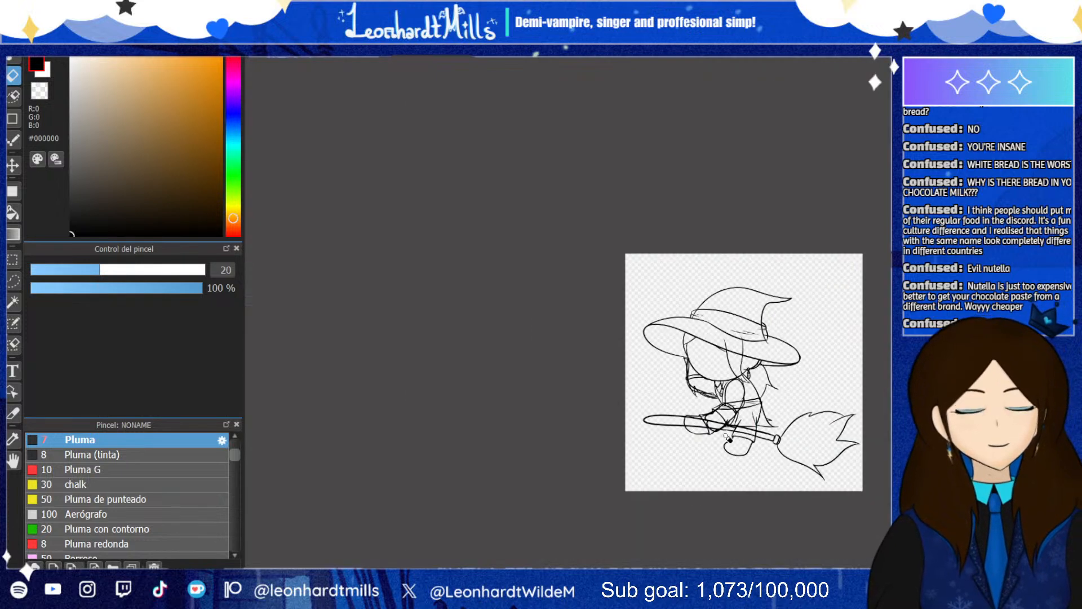
pyautogui.scroll(1, 727, 434)
pyautogui.scroll(2, 728, 420)
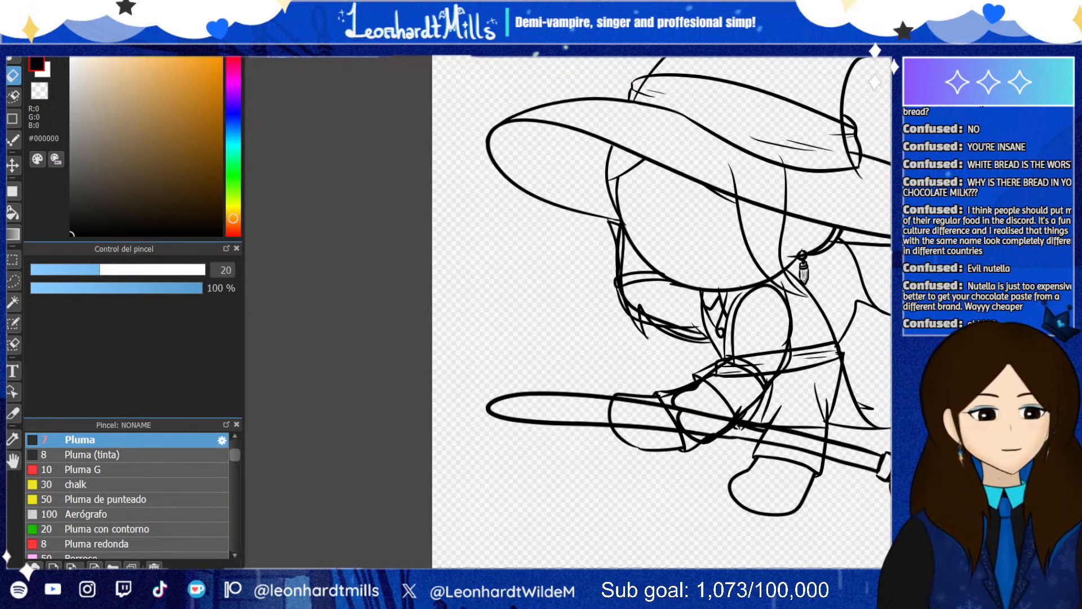
pyautogui.scroll(2, 849, 414)
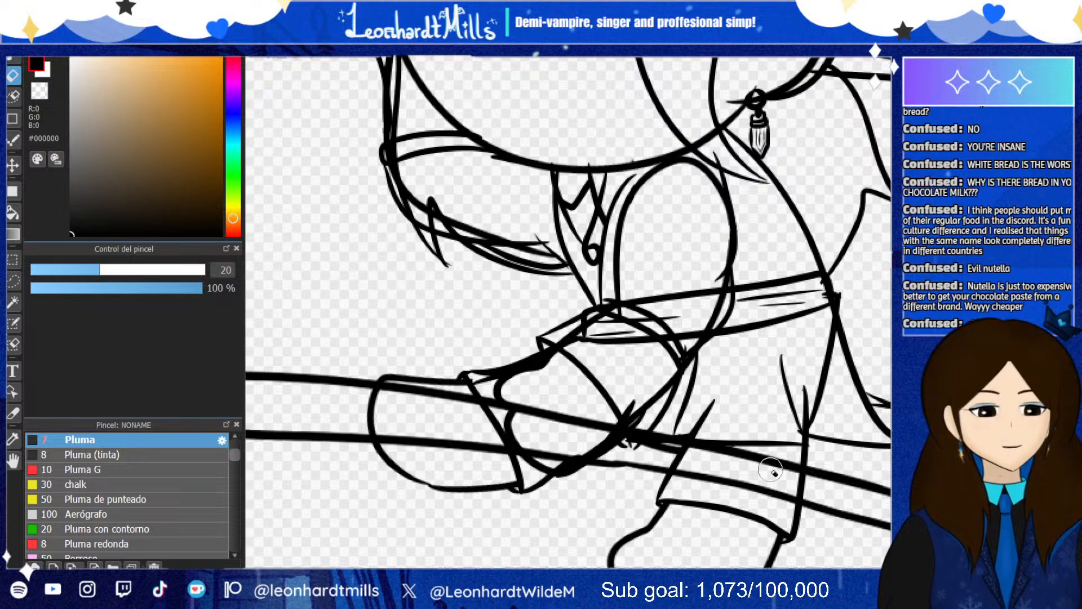
pyautogui.moveTo(815, 419)
pyautogui.mouseDown()
pyautogui.moveTo(803, 425)
pyautogui.moveTo(803, 393)
pyautogui.moveTo(831, 350)
pyautogui.mouseUp()
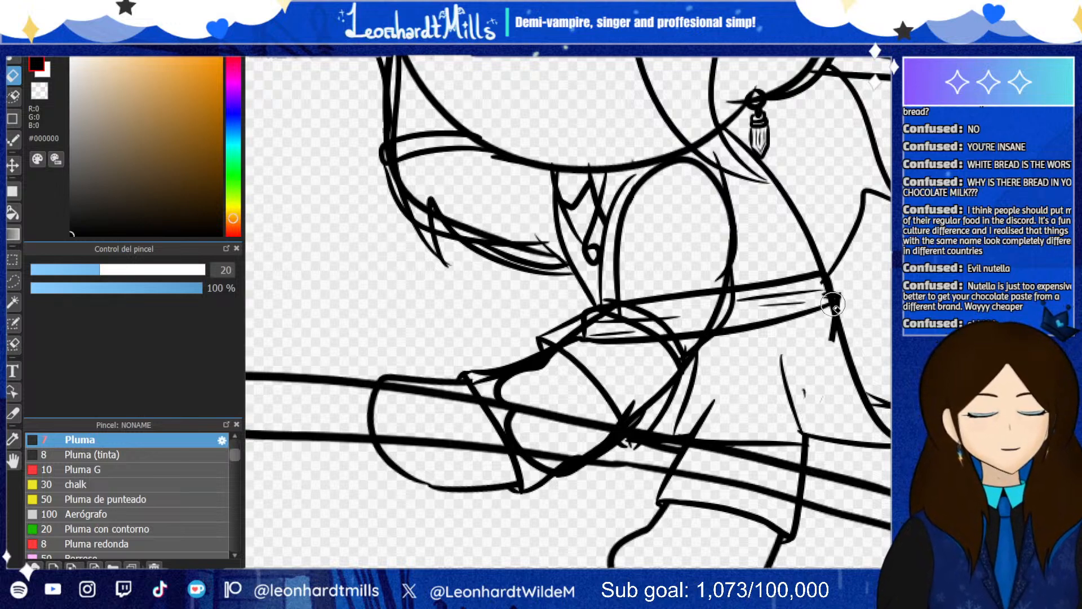
pyautogui.moveTo(833, 303)
pyautogui.mouseDown()
pyautogui.moveTo(802, 331)
pyautogui.moveTo(850, 334)
pyautogui.moveTo(836, 324)
pyautogui.moveTo(844, 288)
pyautogui.moveTo(848, 314)
pyautogui.moveTo(839, 286)
pyautogui.moveTo(845, 313)
pyautogui.moveTo(843, 298)
pyautogui.moveTo(823, 332)
pyautogui.moveTo(835, 314)
pyautogui.moveTo(814, 427)
pyautogui.moveTo(792, 416)
pyautogui.moveTo(776, 356)
pyautogui.moveTo(811, 391)
pyautogui.mouseUp()
pyautogui.hotkey('ctrl', 'z')
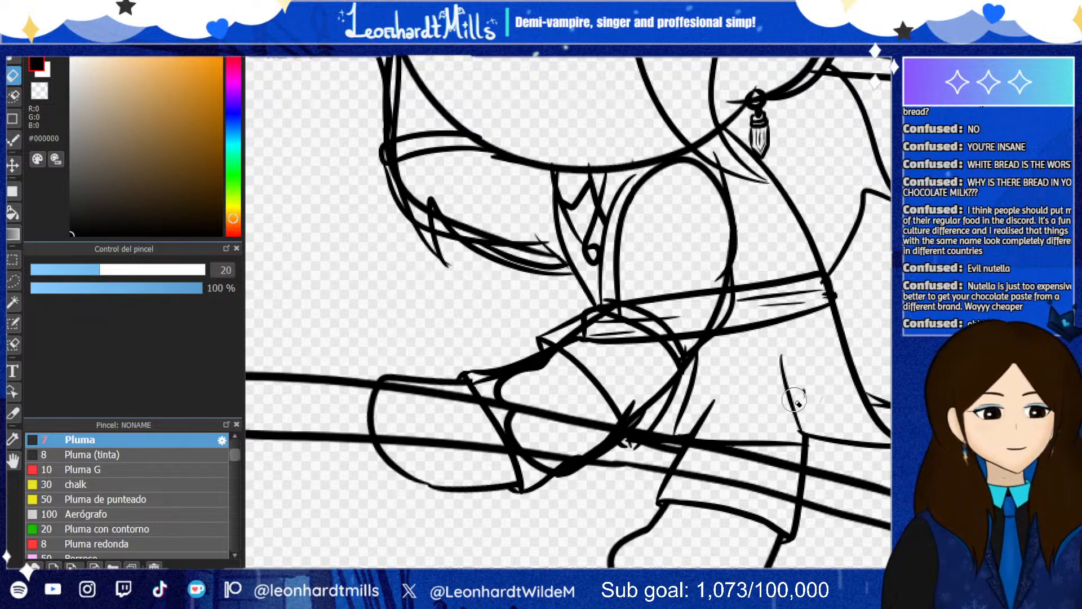
# Erase the stray mark beside the skirt fold and the belt lines that cross the near arm and sleeve cuff
pyautogui.moveTo(794, 401); pyautogui.dragTo(806, 395)
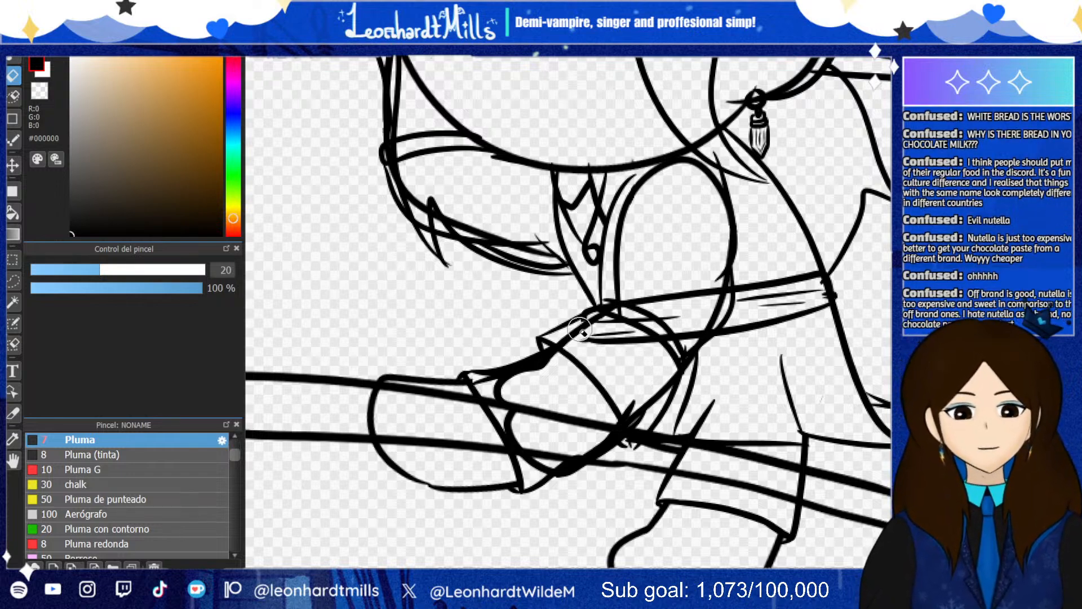
pyautogui.moveTo(672, 358)
pyautogui.mouseDown()
pyautogui.moveTo(625, 352)
pyautogui.moveTo(591, 342)
pyautogui.moveTo(693, 329)
pyautogui.moveTo(692, 339)
pyautogui.moveTo(711, 277)
pyautogui.moveTo(710, 303)
pyautogui.moveTo(716, 283)
pyautogui.moveTo(705, 300)
pyautogui.moveTo(611, 307)
pyautogui.moveTo(620, 301)
pyautogui.moveTo(608, 324)
pyautogui.moveTo(581, 333)
pyautogui.moveTo(608, 311)
pyautogui.moveTo(579, 322)
pyautogui.moveTo(627, 293)
pyautogui.moveTo(674, 305)
pyautogui.moveTo(677, 292)
pyautogui.moveTo(674, 323)
pyautogui.moveTo(703, 287)
pyautogui.moveTo(669, 337)
pyautogui.moveTo(699, 310)
pyautogui.mouseUp()
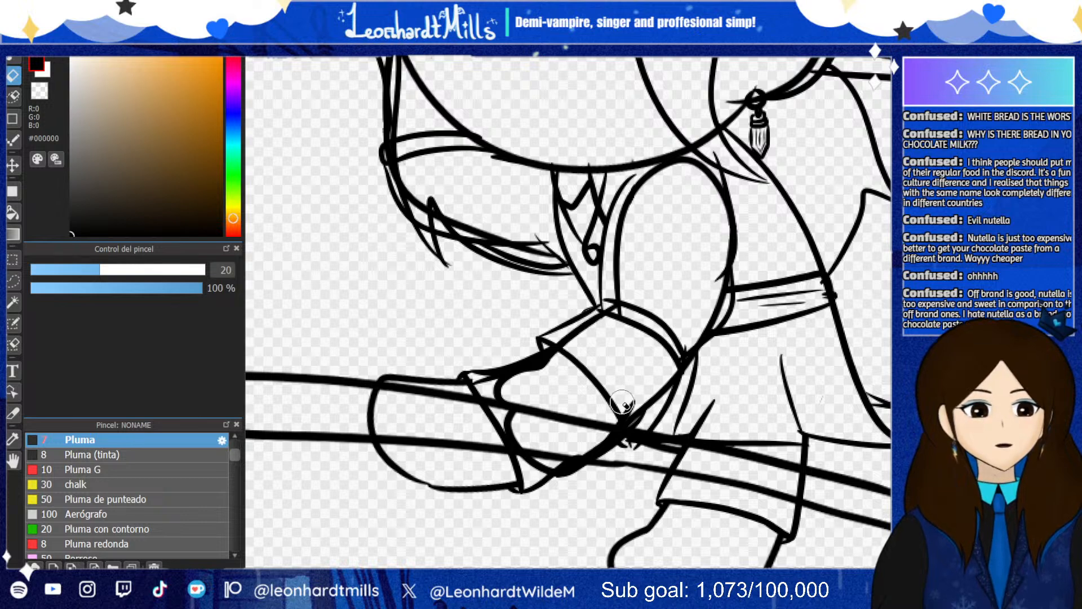
pyautogui.scroll(-3, 621, 376)
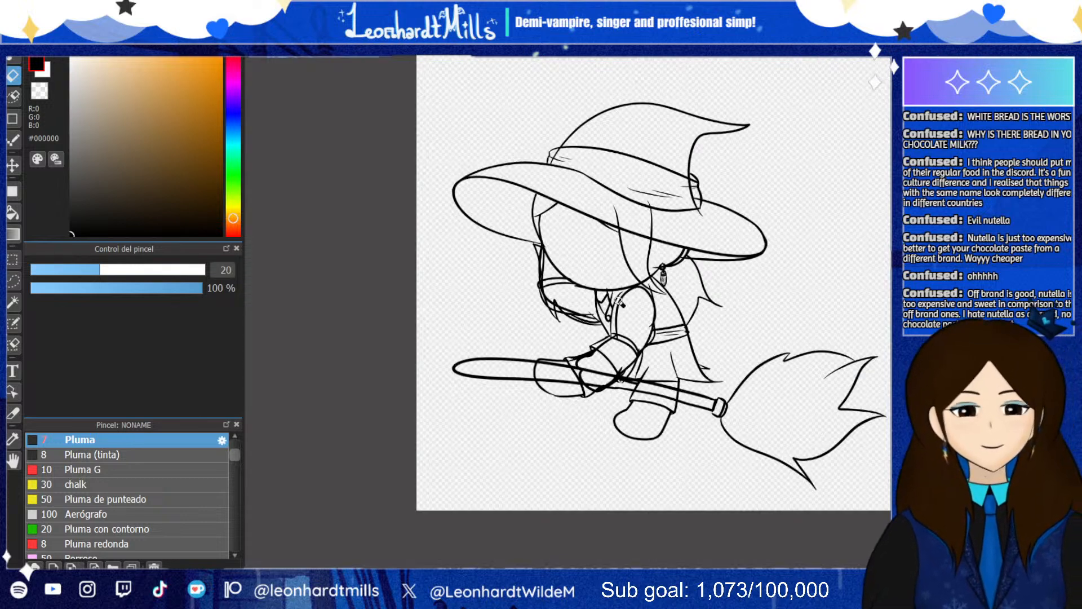
# Try erasing the middle stretch of the hat band's upper edge
pyautogui.scroll(2, 648, 298)
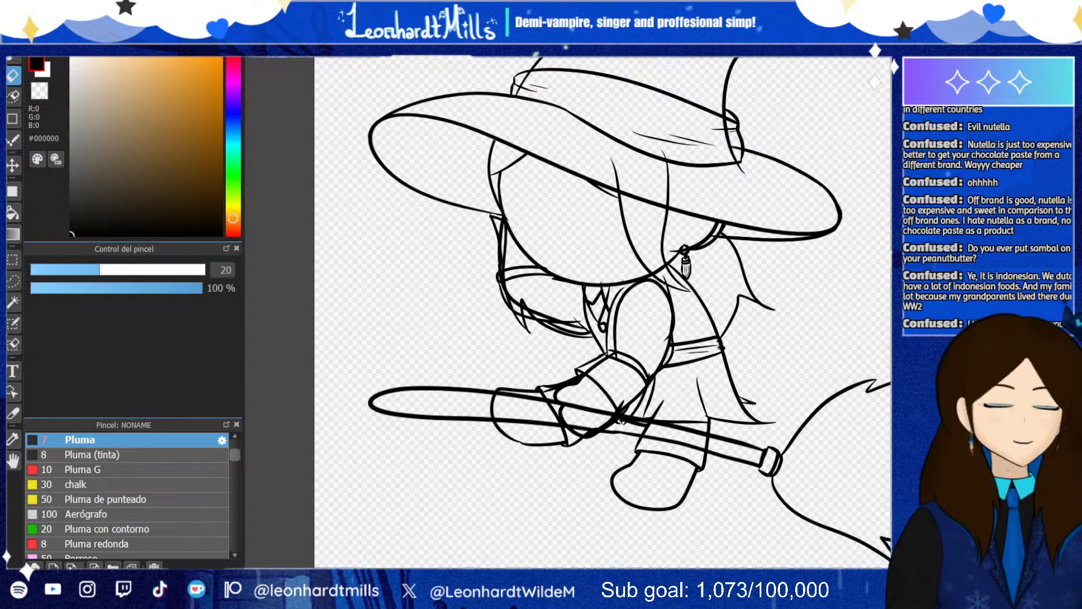
pyautogui.scroll(1, 593, 365)
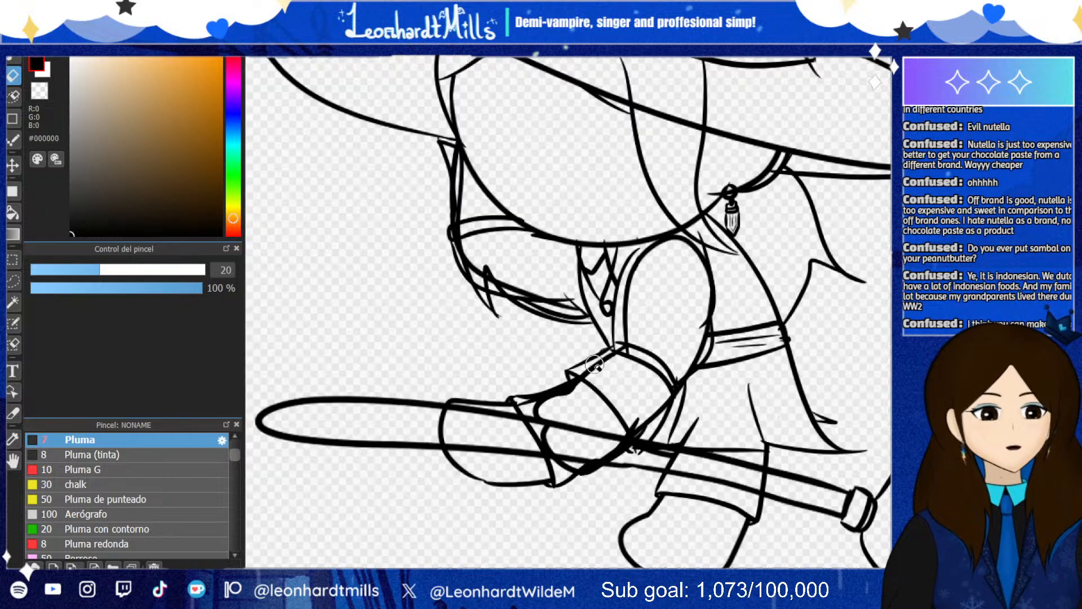
pyautogui.scroll(-4, 593, 365)
pyautogui.scroll(2, 613, 290)
pyautogui.scroll(2, 599, 265)
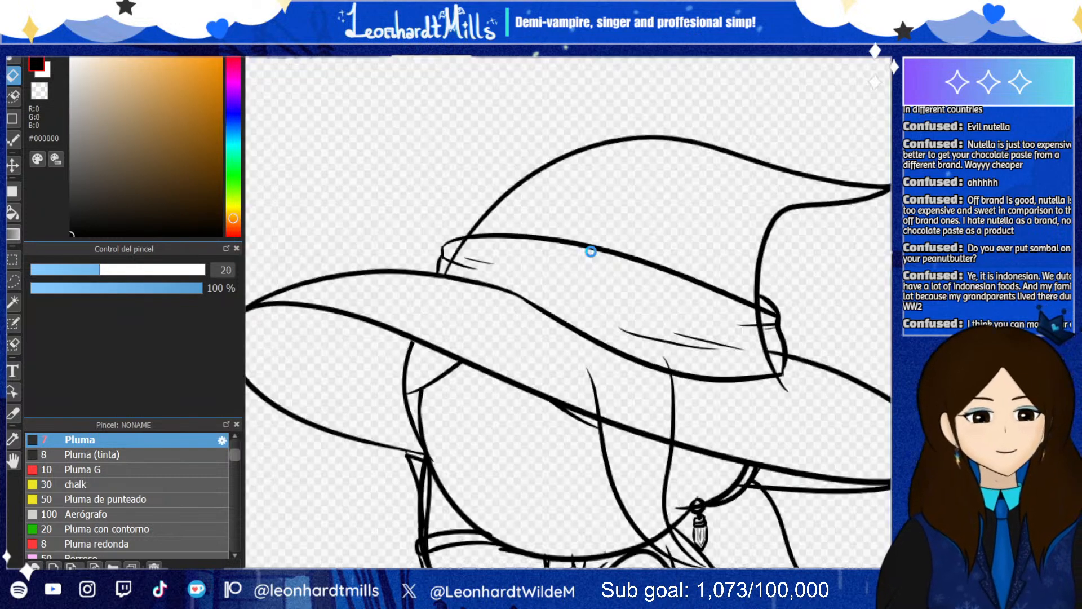
pyautogui.scroll(1, 711, 362)
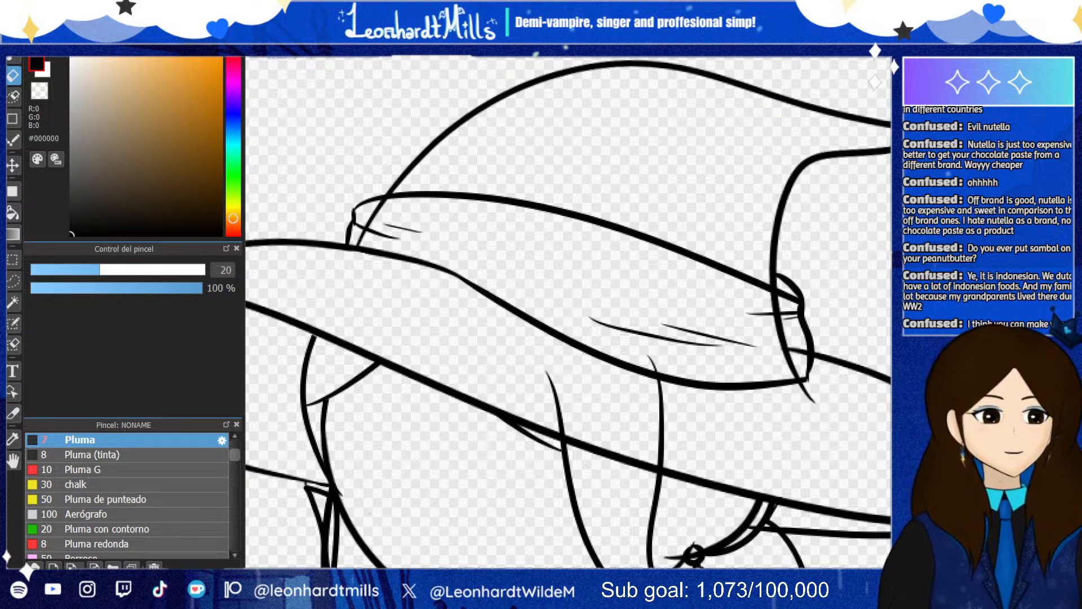
pyautogui.scroll(-3, 665, 331)
pyautogui.scroll(4, 665, 331)
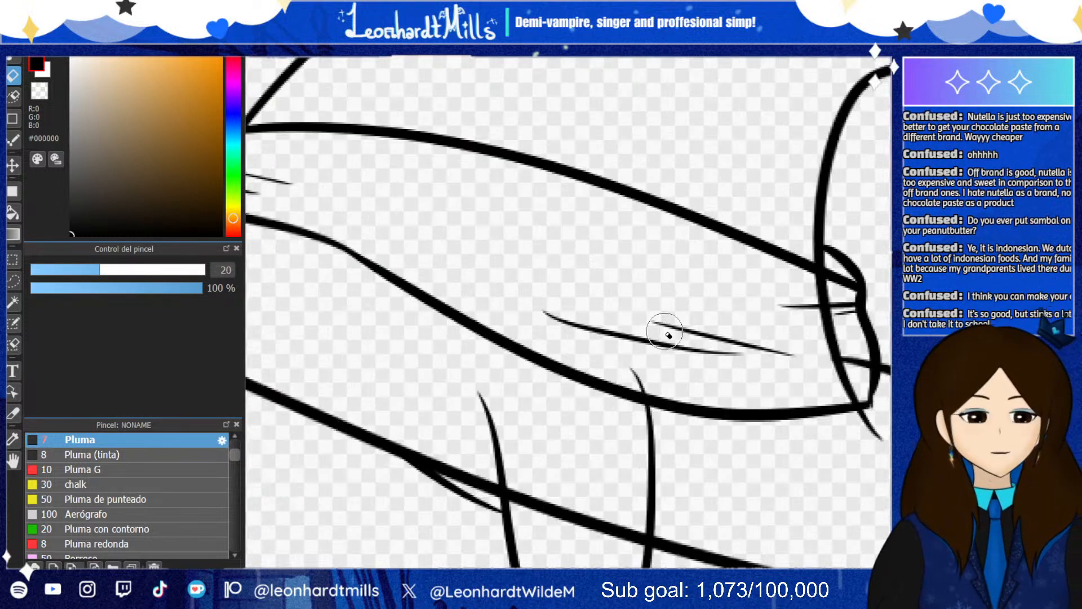
pyautogui.moveTo(535, 159)
pyautogui.mouseDown()
pyautogui.moveTo(672, 221)
pyautogui.moveTo(722, 220)
pyautogui.moveTo(790, 272)
pyautogui.moveTo(578, 173)
pyautogui.moveTo(548, 130)
pyautogui.moveTo(476, 207)
pyautogui.moveTo(526, 114)
pyautogui.moveTo(486, 155)
pyautogui.mouseUp()
# Try redrawing the hat band's upper edge with the pen at size 10 and erasing the rough ends where the strokes join
pyautogui.press('b')
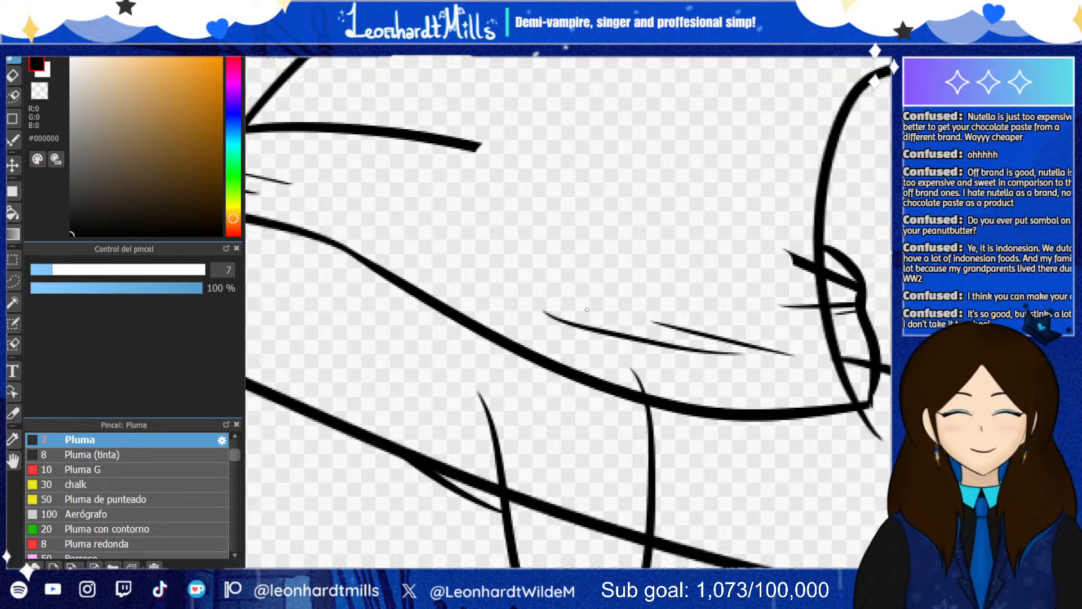
pyautogui.press(']')
pyautogui.moveTo(468, 144)
pyautogui.mouseDown()
pyautogui.moveTo(766, 280)
pyautogui.moveTo(831, 286)
pyautogui.mouseUp()
pyautogui.hotkey('ctrl', 'z')
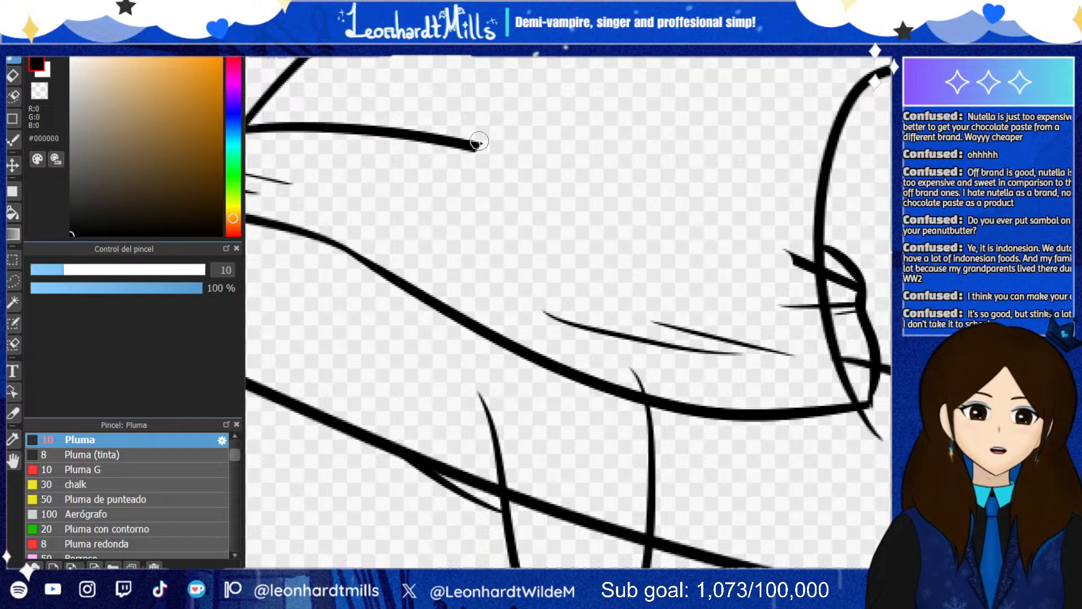
pyautogui.moveTo(471, 144)
pyautogui.mouseDown()
pyautogui.moveTo(634, 234)
pyautogui.moveTo(779, 282)
pyautogui.moveTo(855, 287)
pyautogui.mouseUp()
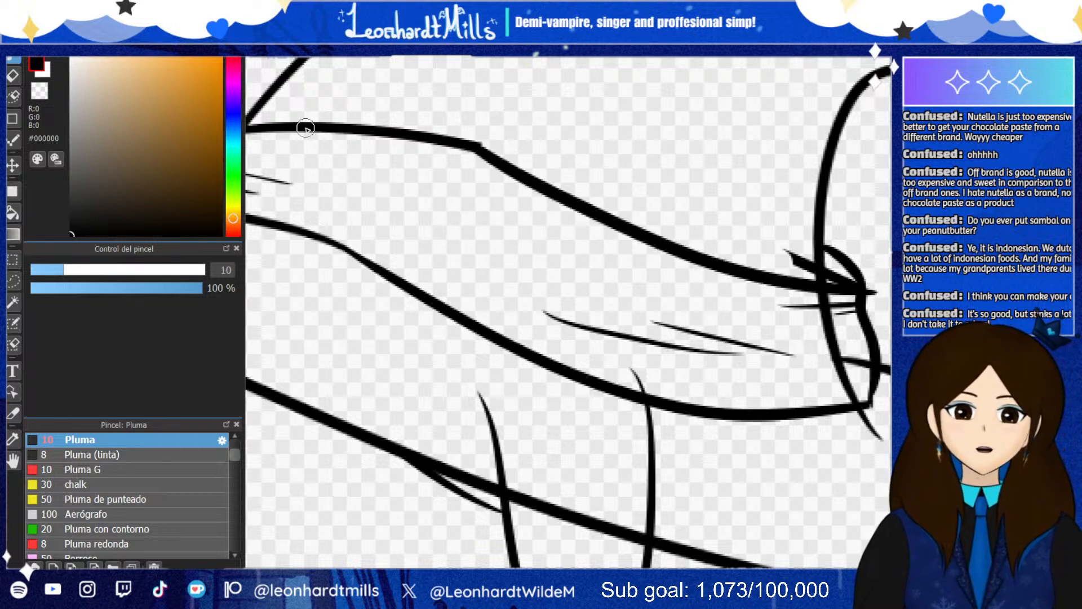
pyautogui.press('e')
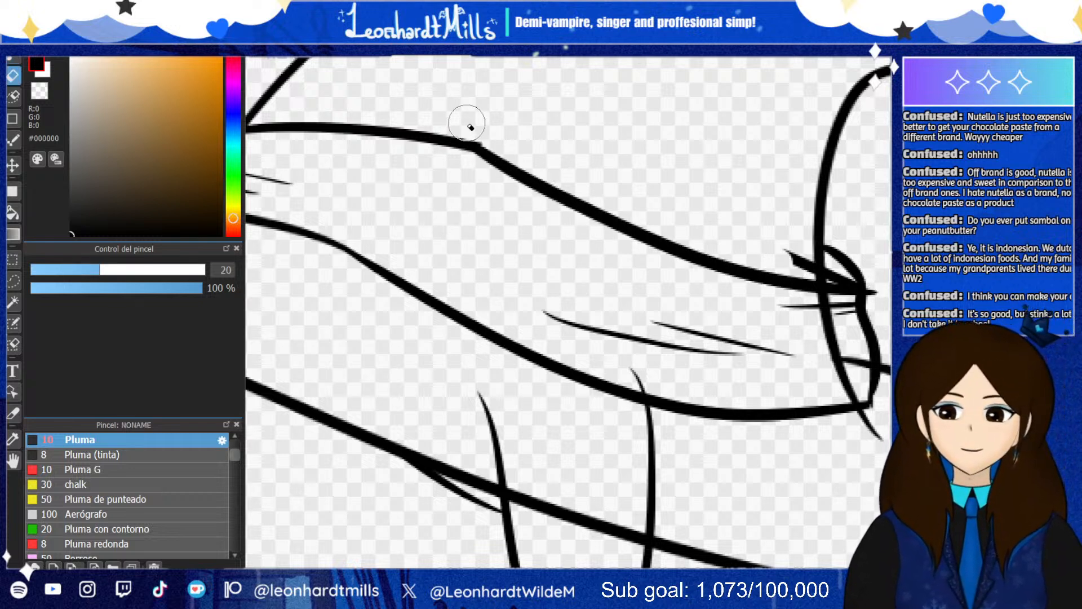
pyautogui.moveTo(470, 135); pyautogui.dragTo(507, 150)
pyautogui.moveTo(861, 268)
pyautogui.mouseDown()
pyautogui.moveTo(778, 237)
pyautogui.moveTo(868, 299)
pyautogui.moveTo(877, 291)
pyautogui.mouseUp()
# Undo the trial erasing and redrawing of the hat band's upper edge
pyautogui.hotkey('ctrl', 'z')
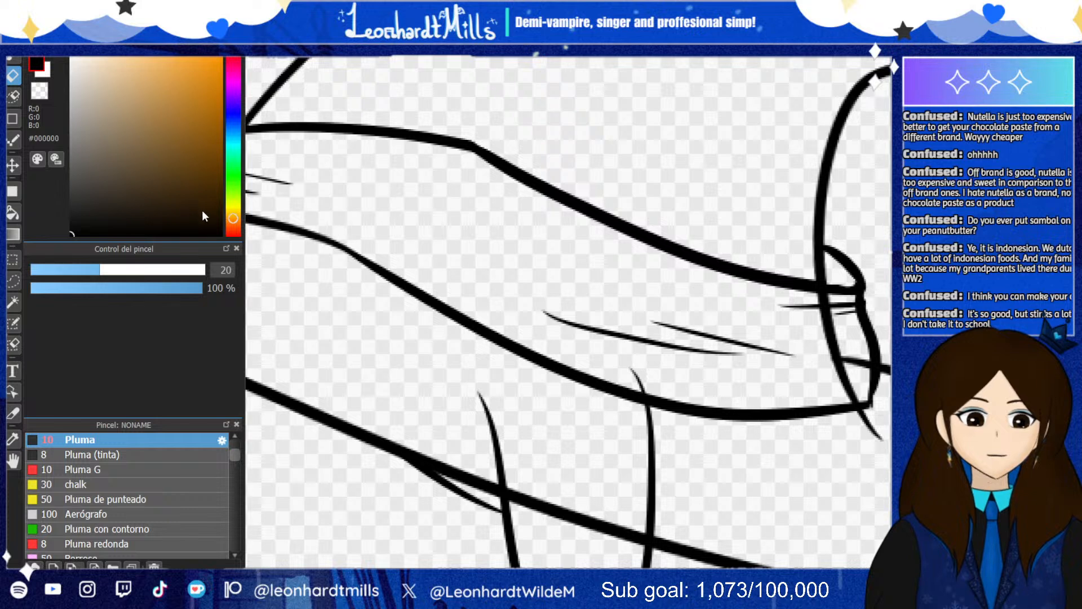
pyautogui.hotkey('ctrl', 'z')
pyautogui.hotkey('ctrl', 'z')
pyautogui.hotkey('ctrl', 'z')
pyautogui.hotkey('ctrl', 'z')
pyautogui.hotkey('ctrl', 'z')
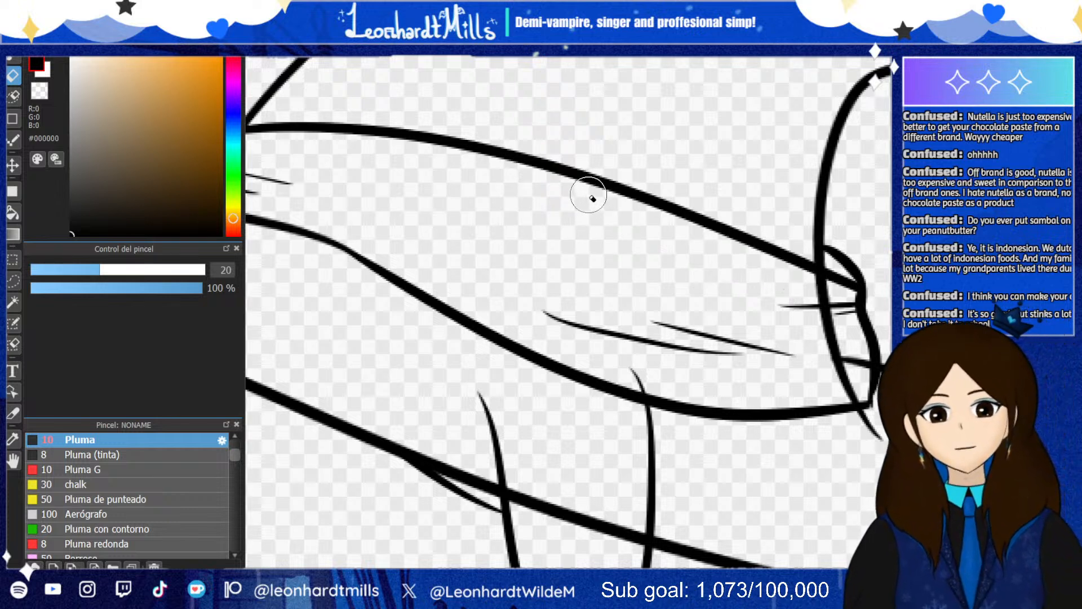
pyautogui.hotkey('ctrl', 'z')
# Draw a three-pointed crown with the pen over the front end of the hat band, its base resting on the brim
pyautogui.scroll(-2, 581, 226)
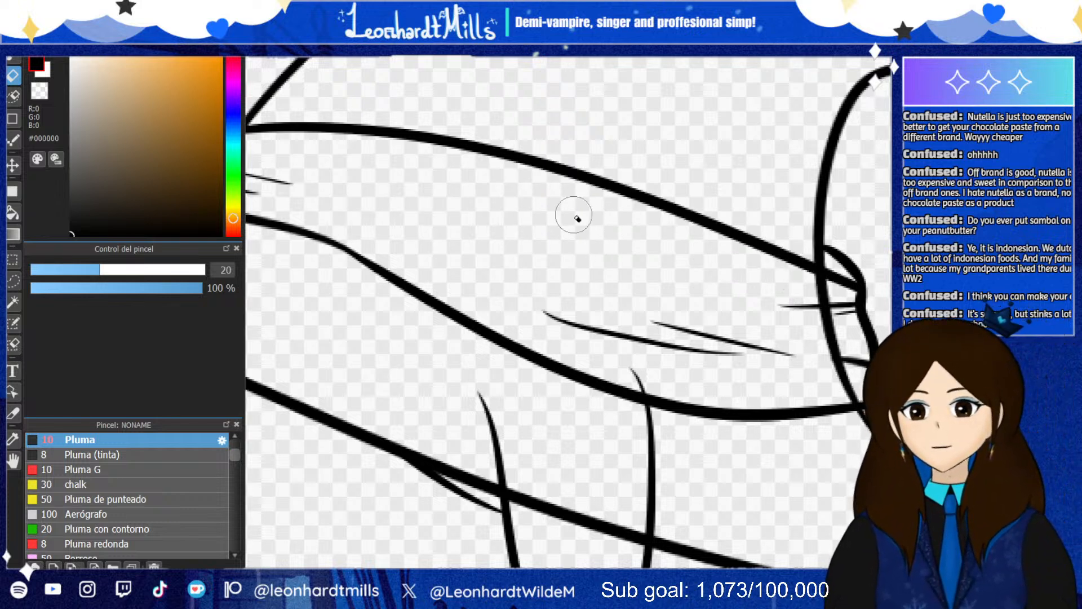
pyautogui.scroll(-2, 575, 225)
pyautogui.scroll(-2, 648, 233)
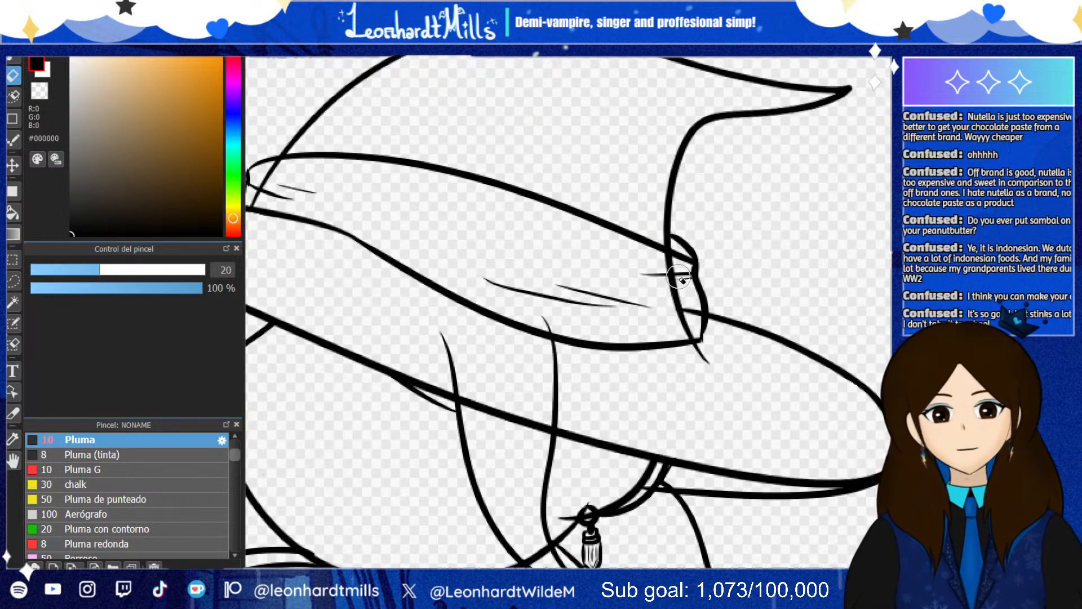
pyautogui.scroll(-2, 333, 187)
pyautogui.scroll(4, 278, 169)
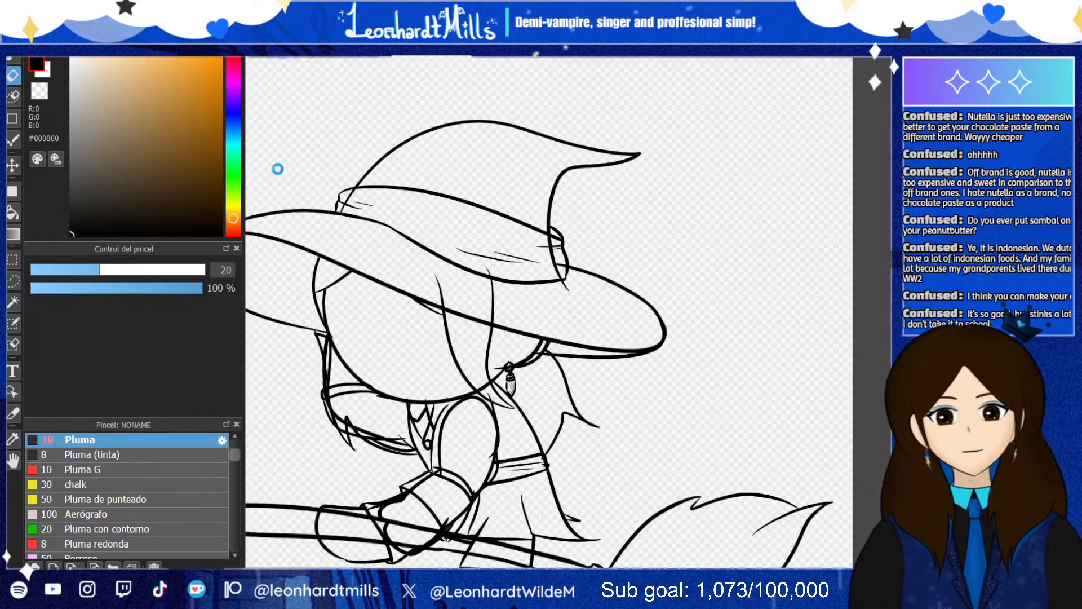
pyautogui.click(15, 59)
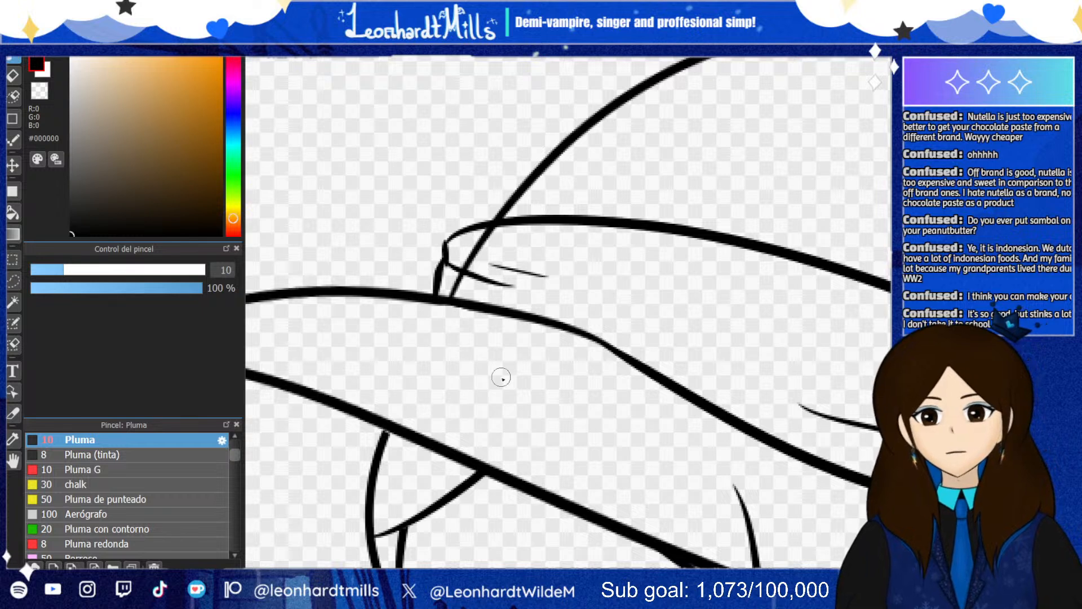
pyautogui.moveTo(410, 290)
pyautogui.mouseDown()
pyautogui.moveTo(383, 196)
pyautogui.moveTo(437, 227)
pyautogui.moveTo(507, 159)
pyautogui.moveTo(540, 216)
pyautogui.moveTo(642, 196)
pyautogui.moveTo(573, 326)
pyautogui.mouseUp()
pyautogui.scroll(-4, 620, 233)
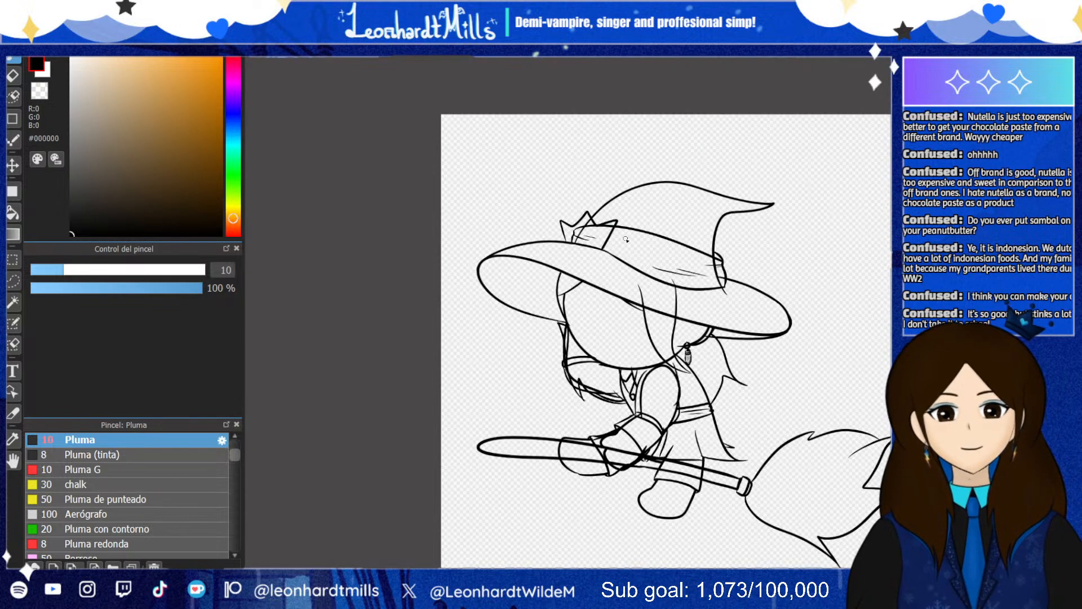
# Draw a small ball above each of the crown's three points and a heart inside the crown
pyautogui.scroll(4, 611, 222)
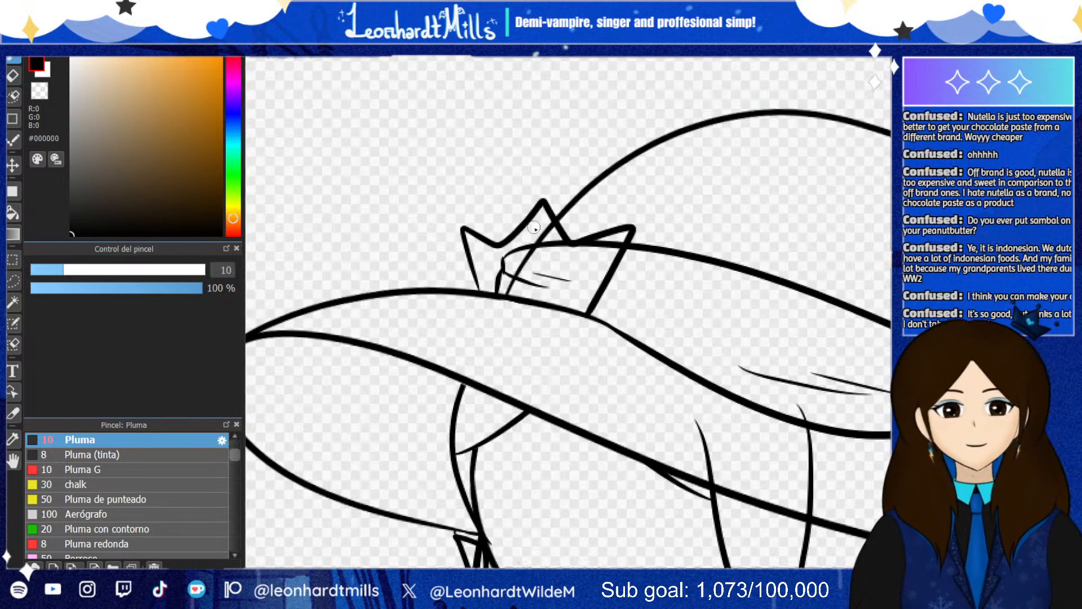
pyautogui.moveTo(369, 184)
pyautogui.mouseDown()
pyautogui.moveTo(392, 204)
pyautogui.moveTo(361, 175)
pyautogui.mouseUp()
pyautogui.moveTo(555, 110)
pyautogui.mouseDown()
pyautogui.moveTo(536, 126)
pyautogui.moveTo(557, 103)
pyautogui.moveTo(581, 122)
pyautogui.mouseUp()
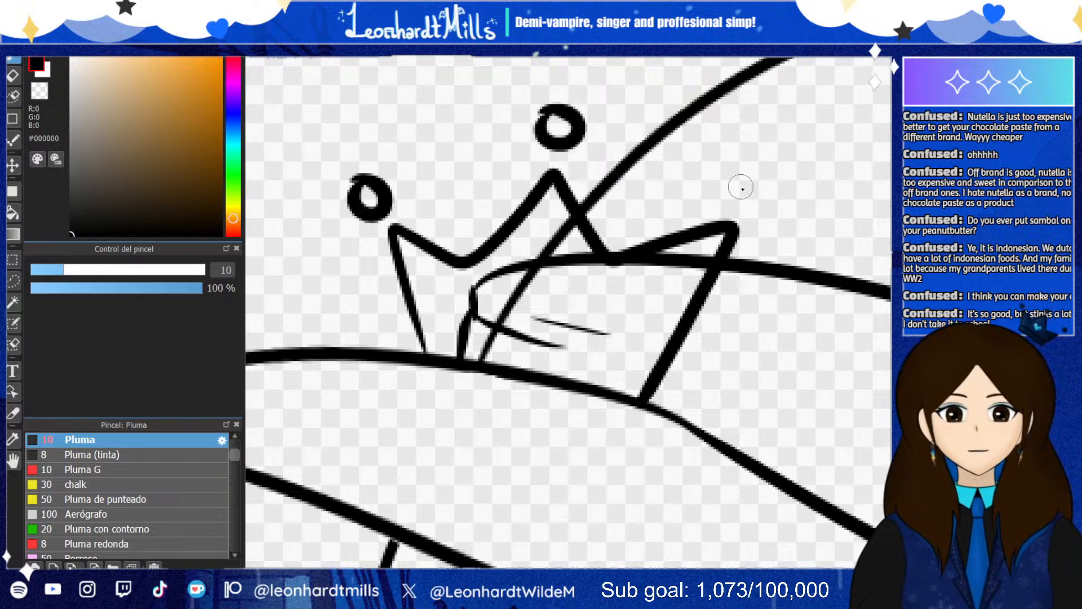
pyautogui.moveTo(744, 191)
pyautogui.mouseDown()
pyautogui.moveTo(755, 203)
pyautogui.moveTo(780, 197)
pyautogui.moveTo(749, 192)
pyautogui.moveTo(741, 229)
pyautogui.moveTo(784, 202)
pyautogui.mouseUp()
pyautogui.hotkey('ctrl', 'z')
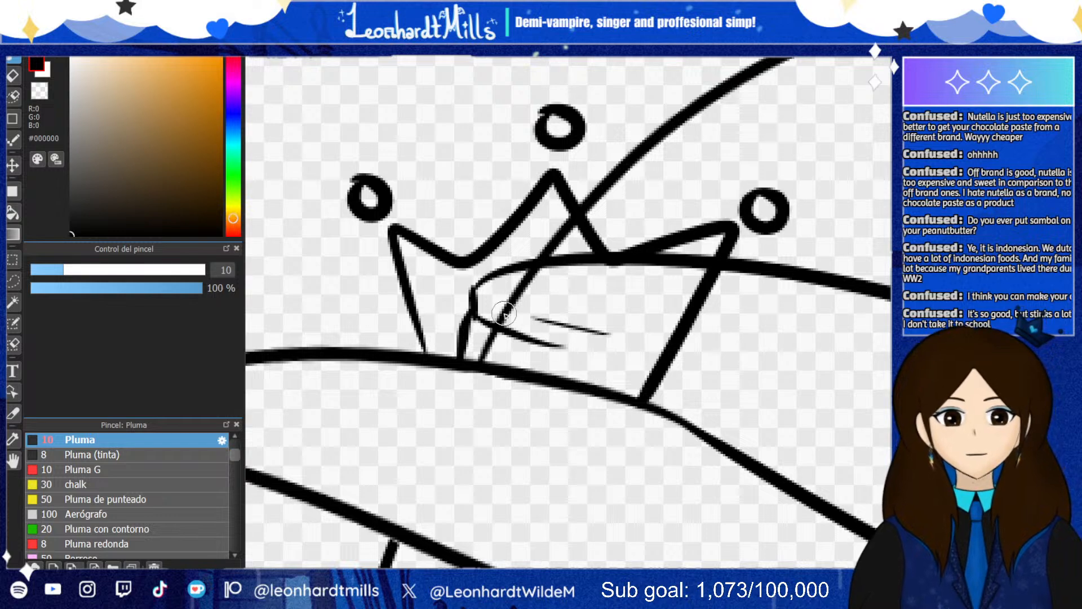
pyautogui.moveTo(527, 286)
pyautogui.mouseDown()
pyautogui.moveTo(492, 306)
pyautogui.moveTo(500, 332)
pyautogui.moveTo(531, 359)
pyautogui.moveTo(588, 342)
pyautogui.moveTo(591, 297)
pyautogui.moveTo(552, 312)
pyautogui.moveTo(496, 291)
pyautogui.mouseUp()
# Examine the whole witch drawing with its crown, and check the arms, hands, skirt and broom handle up close
pyautogui.scroll(-8, 536, 267)
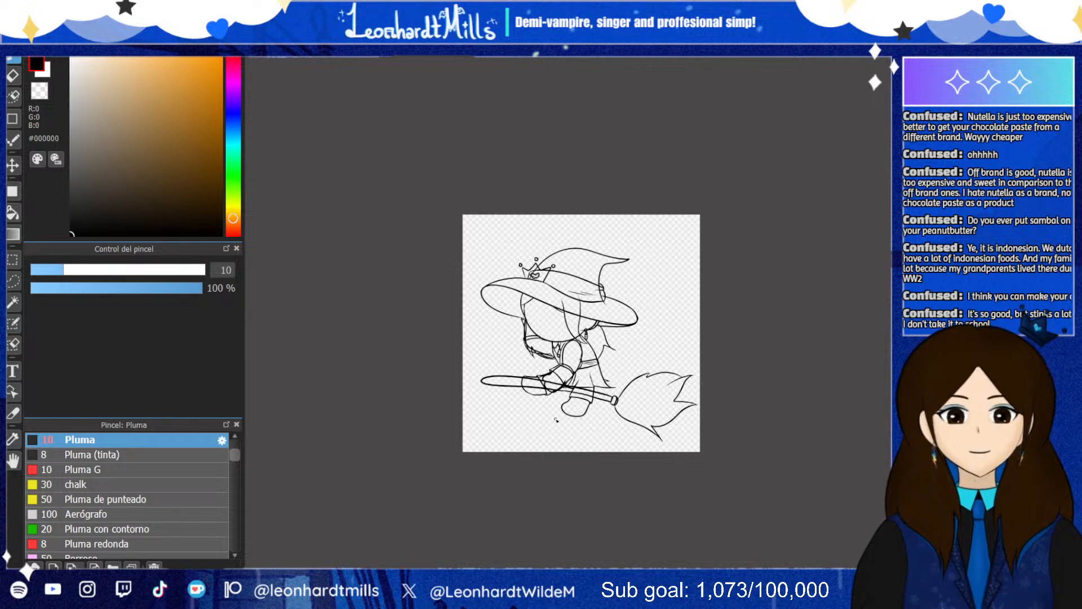
pyautogui.scroll(5, 508, 310)
pyautogui.scroll(-5, 478, 253)
pyautogui.scroll(4, 477, 253)
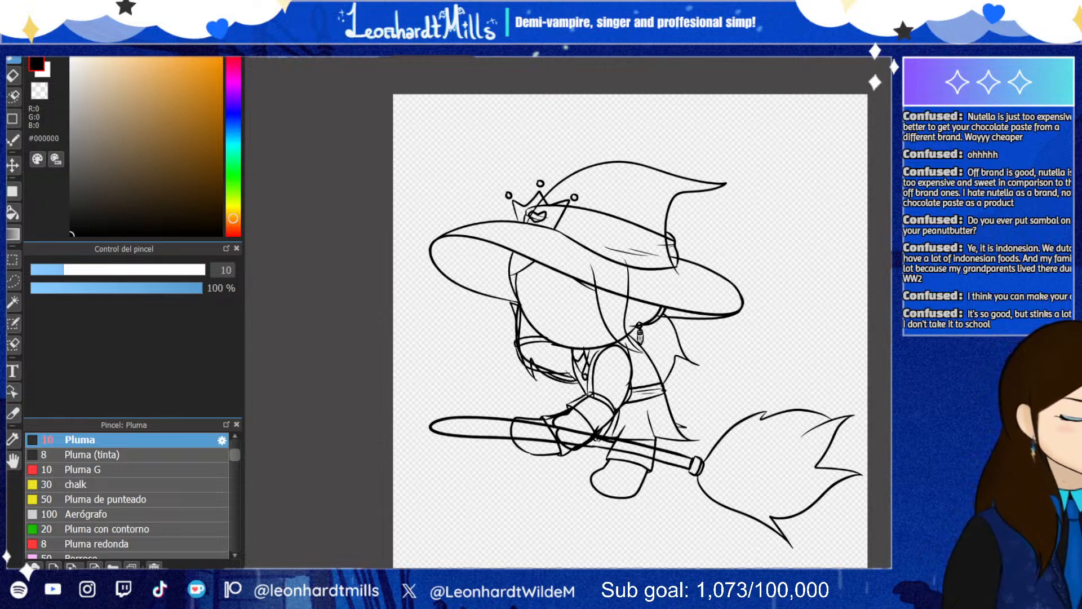
pyautogui.scroll(-1, 693, 316)
pyautogui.scroll(2, 694, 332)
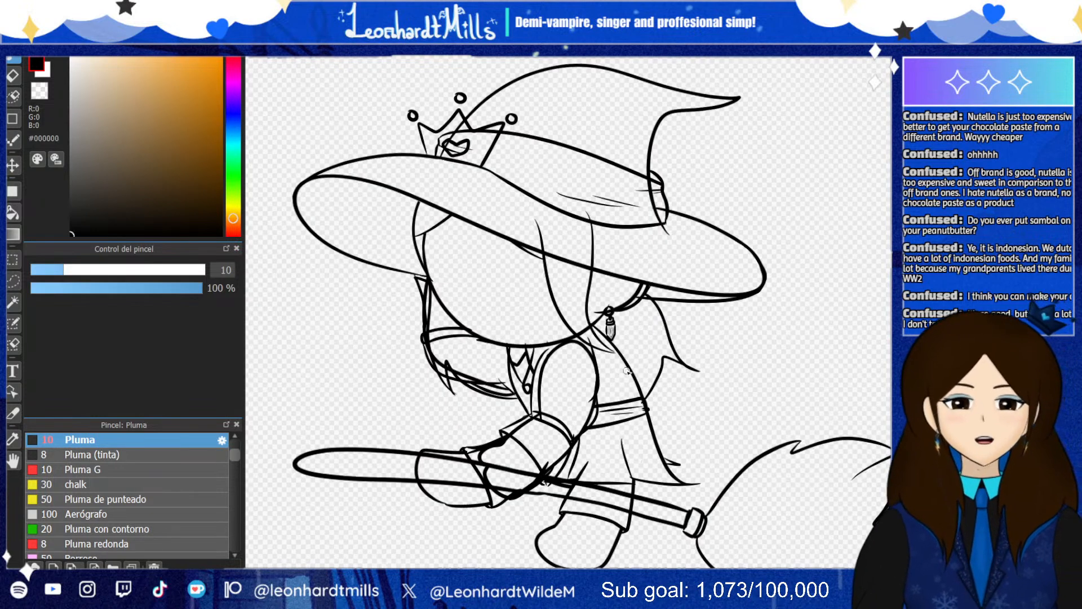
pyautogui.scroll(-1, 598, 389)
pyautogui.scroll(2, 598, 387)
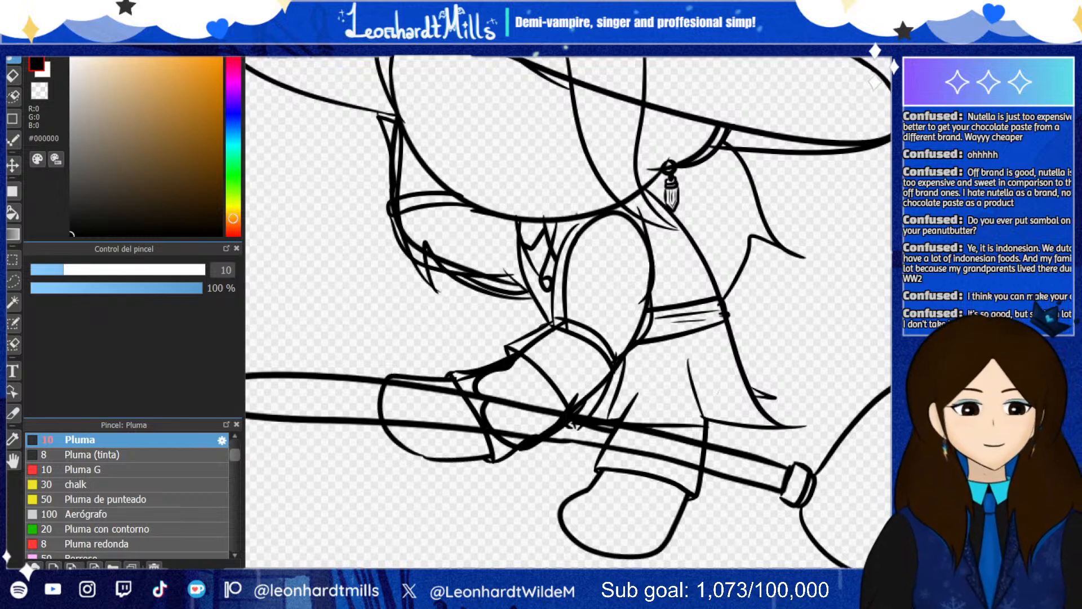
# Erase the broom handle lines that cross over the gripping hand and the near leg, using the size 20 eraser
pyautogui.click(13, 79)
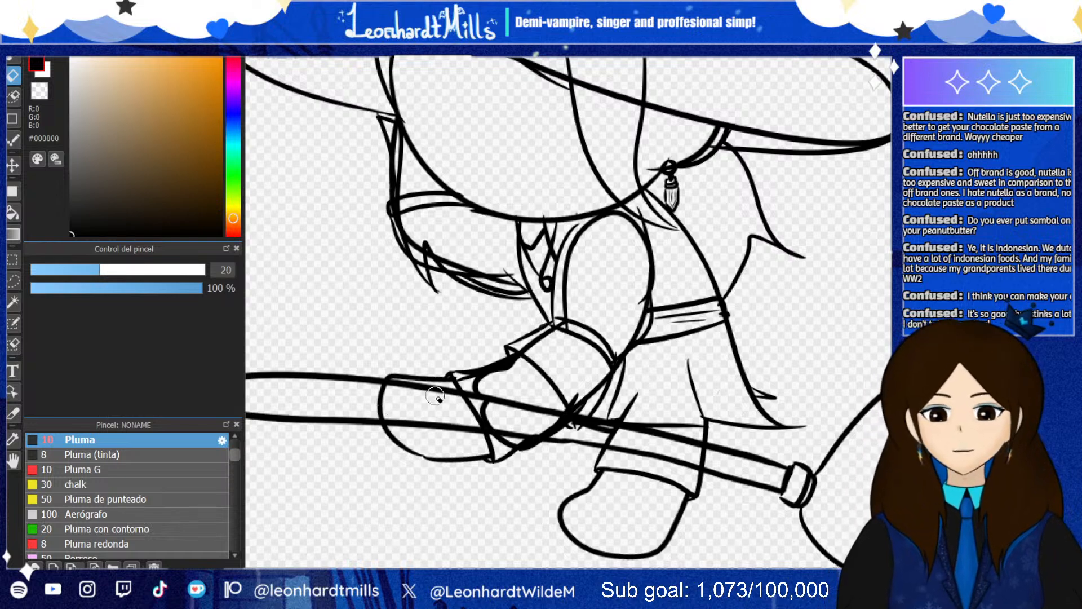
pyautogui.moveTo(471, 396)
pyautogui.mouseDown()
pyautogui.moveTo(507, 400)
pyautogui.moveTo(496, 415)
pyautogui.moveTo(488, 404)
pyautogui.moveTo(528, 403)
pyautogui.moveTo(486, 397)
pyautogui.moveTo(503, 438)
pyautogui.moveTo(517, 433)
pyautogui.moveTo(487, 393)
pyautogui.moveTo(539, 412)
pyautogui.moveTo(492, 400)
pyautogui.moveTo(560, 402)
pyautogui.moveTo(544, 422)
pyautogui.moveTo(567, 414)
pyautogui.mouseUp()
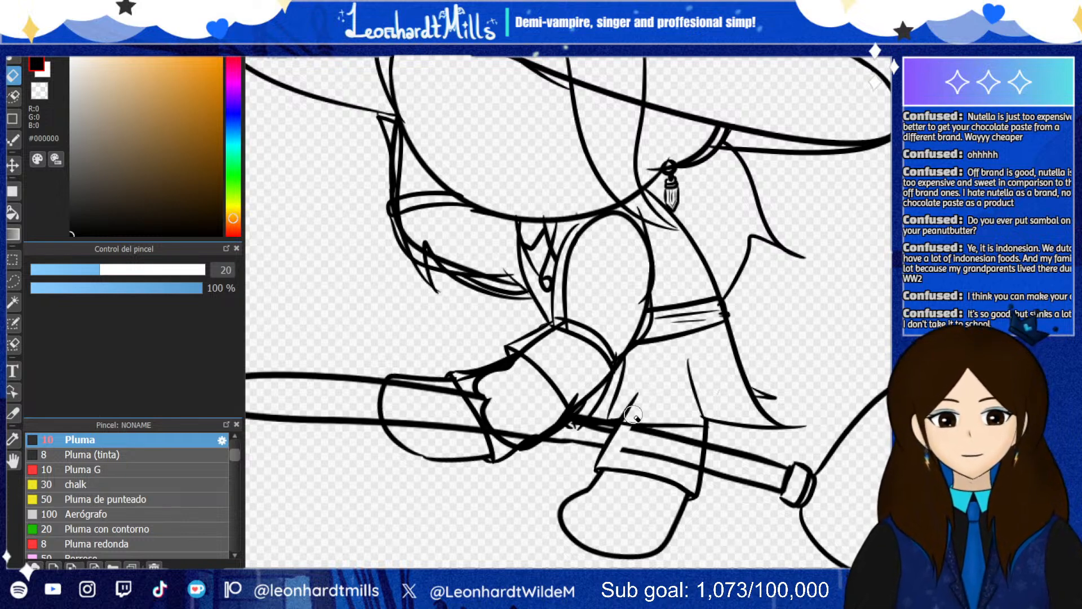
pyautogui.moveTo(621, 448)
pyautogui.mouseDown()
pyautogui.moveTo(646, 408)
pyautogui.moveTo(622, 454)
pyautogui.moveTo(640, 451)
pyautogui.moveTo(643, 434)
pyautogui.moveTo(636, 456)
pyautogui.moveTo(692, 469)
pyautogui.moveTo(696, 416)
pyautogui.moveTo(692, 459)
pyautogui.moveTo(657, 437)
pyautogui.mouseUp()
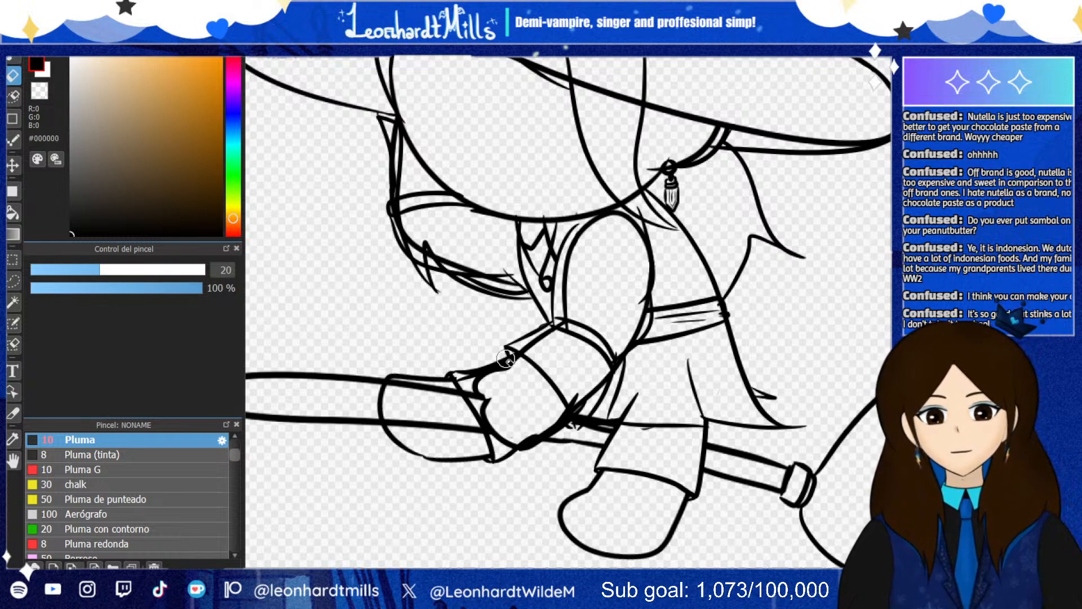
# Join the open notch in the gripping hand's outline beside the broom handle with the size 10 Pluma brush
pyautogui.scroll(2, 506, 358)
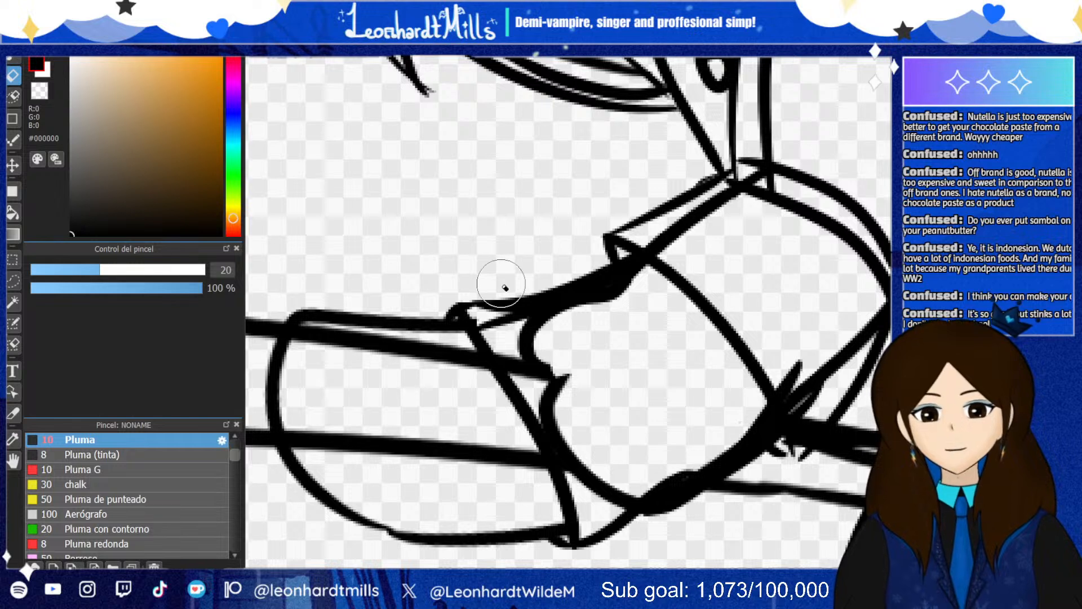
pyautogui.moveTo(503, 449)
pyautogui.mouseDown()
pyautogui.moveTo(536, 351)
pyautogui.moveTo(588, 378)
pyautogui.moveTo(563, 357)
pyautogui.moveTo(540, 379)
pyautogui.moveTo(541, 356)
pyautogui.mouseUp()
pyautogui.hotkey('ctrl', 'z')
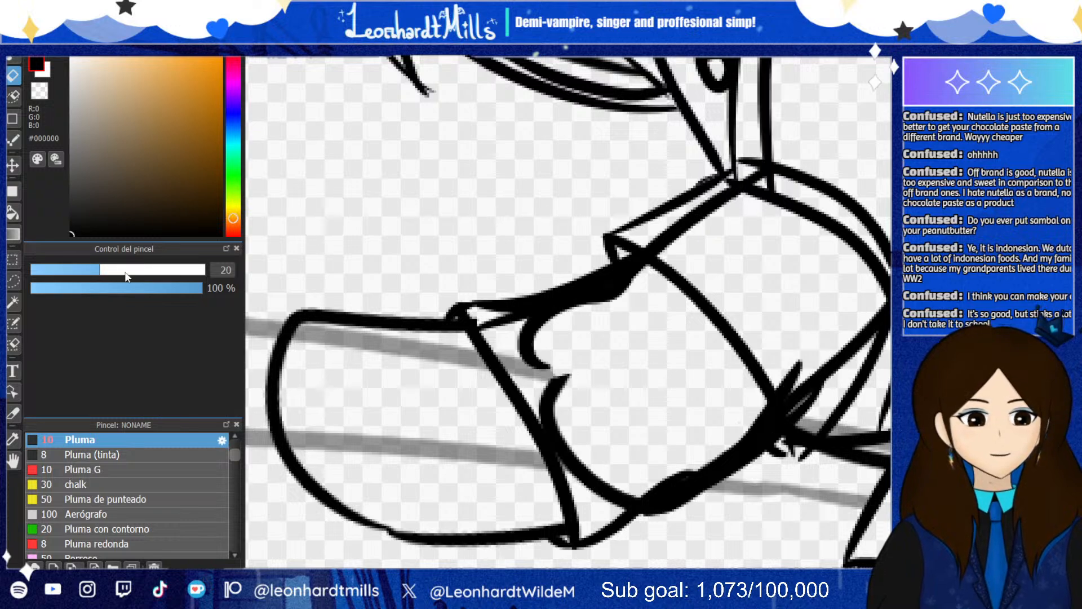
pyautogui.click(14, 59)
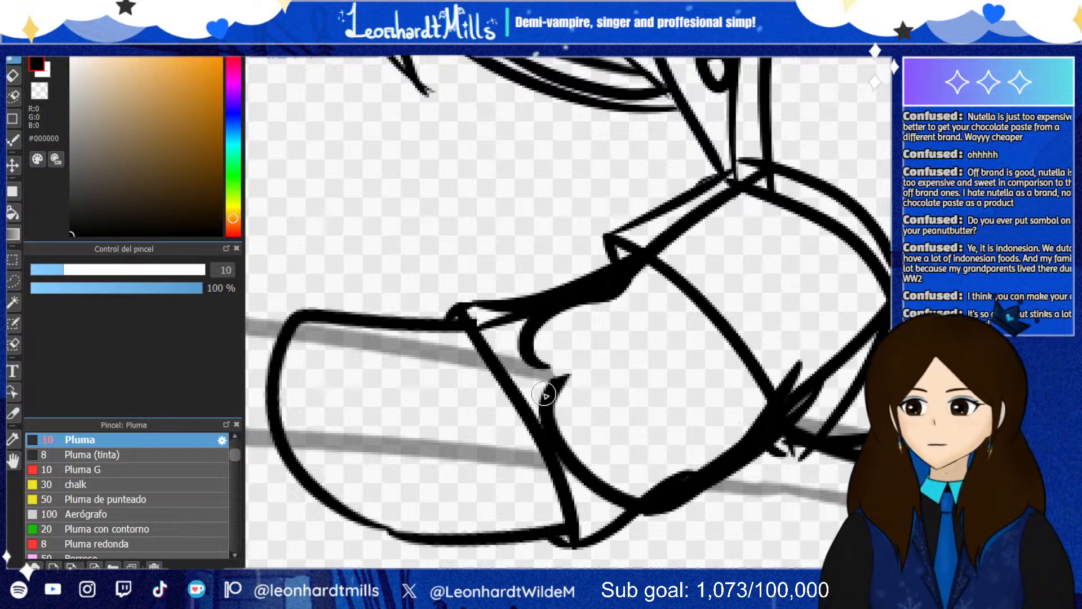
pyautogui.moveTo(537, 360); pyautogui.dragTo(569, 376)
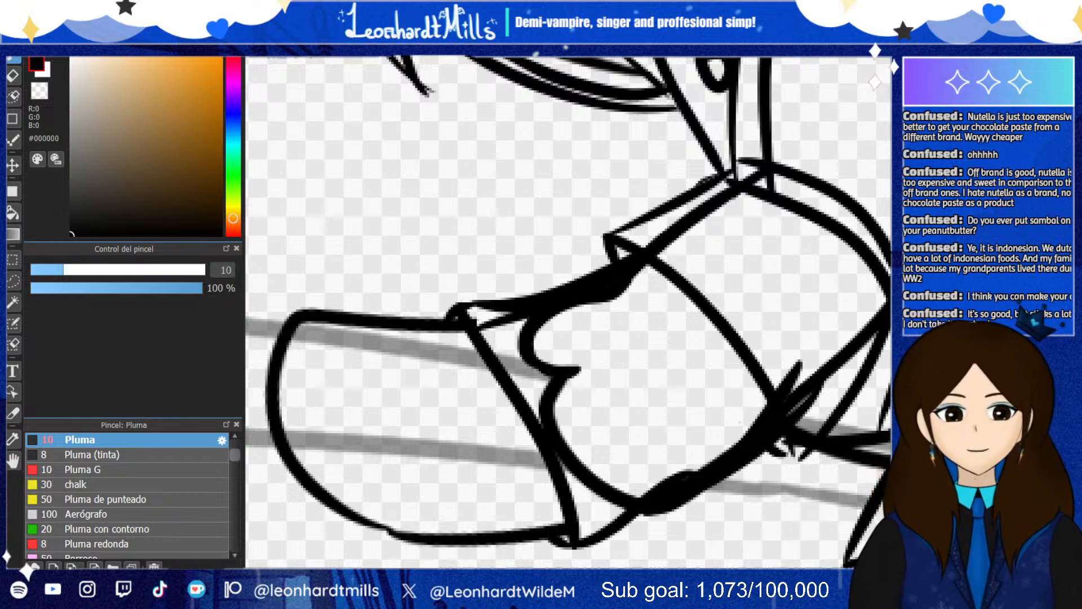
# Toggle the latest line strokes off and on to compare the hand and boot outlines
pyautogui.scroll(-5, 554, 361)
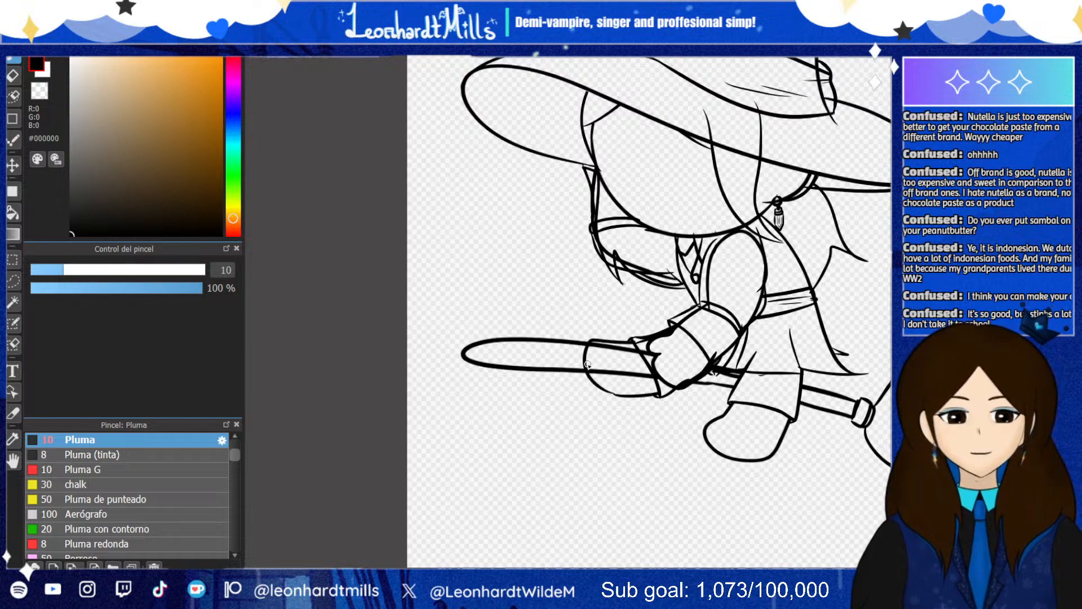
pyautogui.scroll(5, 596, 364)
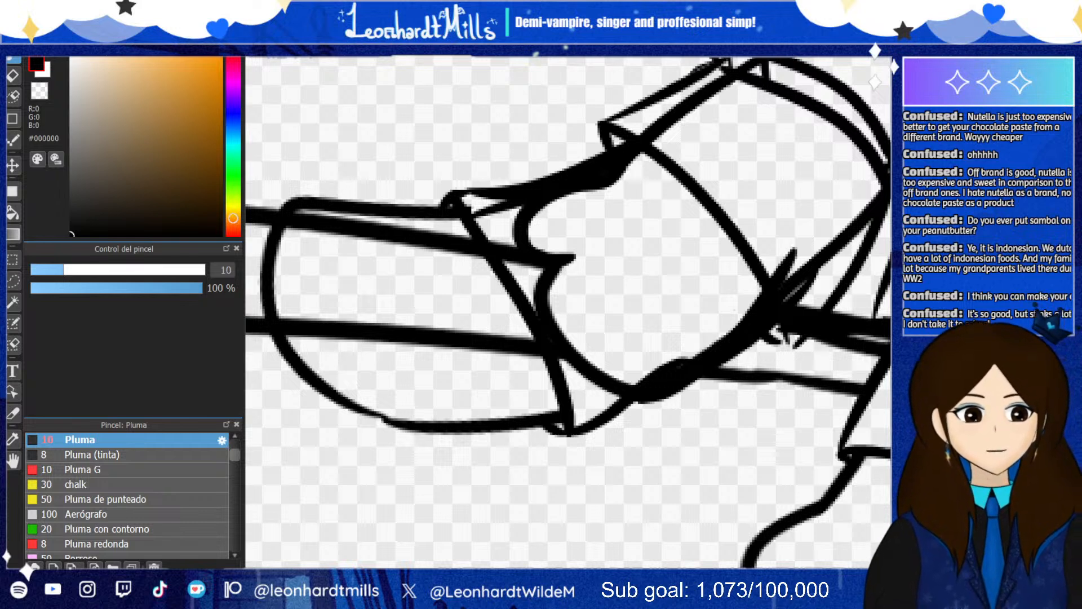
pyautogui.hotkey('ctrl', 'z')
pyautogui.hotkey('ctrl', 'y')
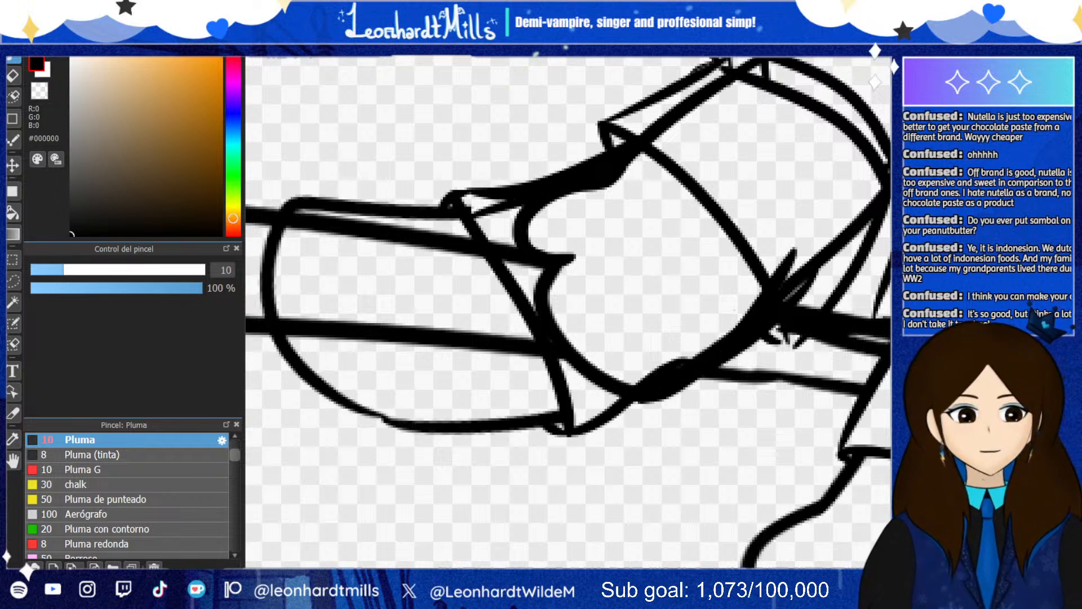
pyautogui.hotkey('ctrl', 'z')
pyautogui.hotkey('ctrl', 'y')
pyautogui.hotkey('ctrl', 'z')
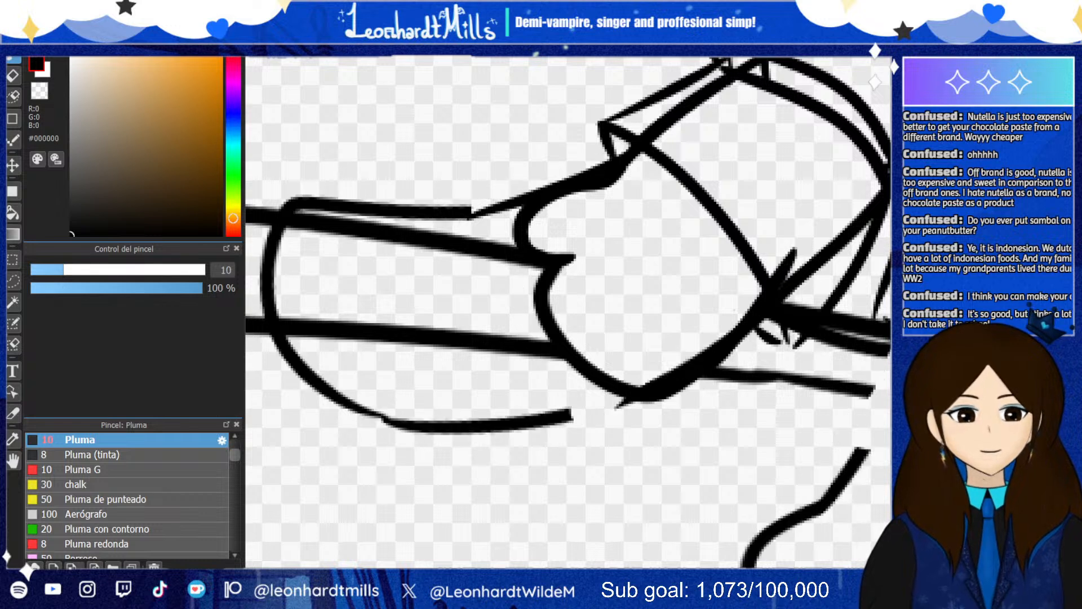
pyautogui.hotkey('ctrl', 'y')
# Erase the excess thickness under the gripping hand and the far boot's lines that run across the inside of the broom handle
pyautogui.press('e')
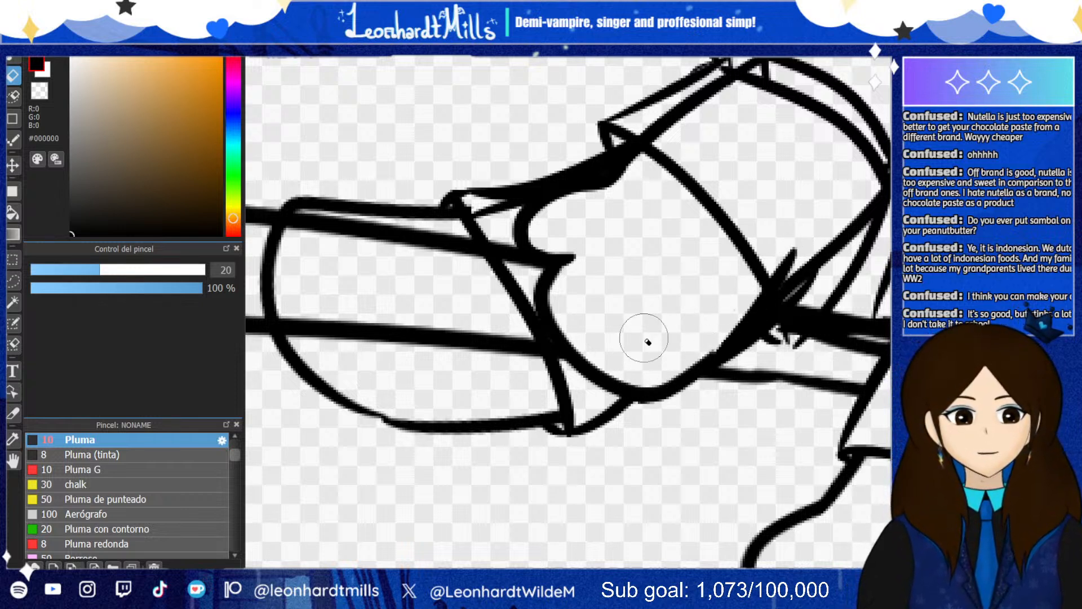
pyautogui.scroll(-3, 644, 338)
pyautogui.scroll(-2, 475, 307)
pyautogui.scroll(2, 477, 296)
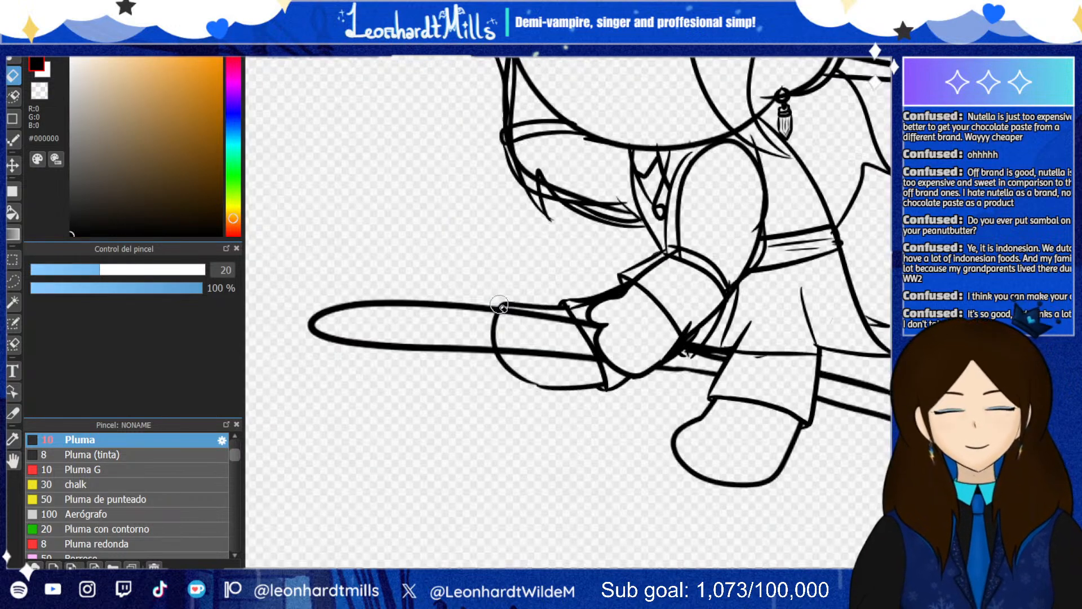
pyautogui.scroll(3, 506, 319)
pyautogui.moveTo(430, 381)
pyautogui.mouseDown()
pyautogui.moveTo(464, 367)
pyautogui.moveTo(473, 311)
pyautogui.moveTo(504, 323)
pyautogui.moveTo(462, 373)
pyautogui.moveTo(499, 386)
pyautogui.mouseUp()
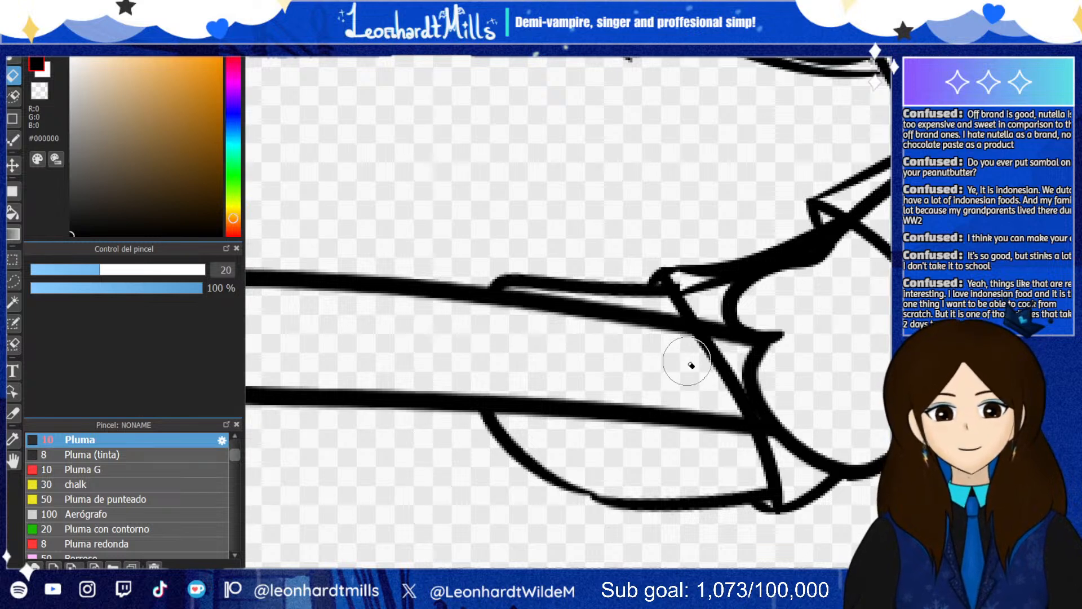
pyautogui.moveTo(691, 363)
pyautogui.mouseDown()
pyautogui.moveTo(738, 353)
pyautogui.moveTo(686, 351)
pyautogui.moveTo(734, 380)
pyautogui.moveTo(723, 395)
pyautogui.moveTo(756, 366)
pyautogui.mouseUp()
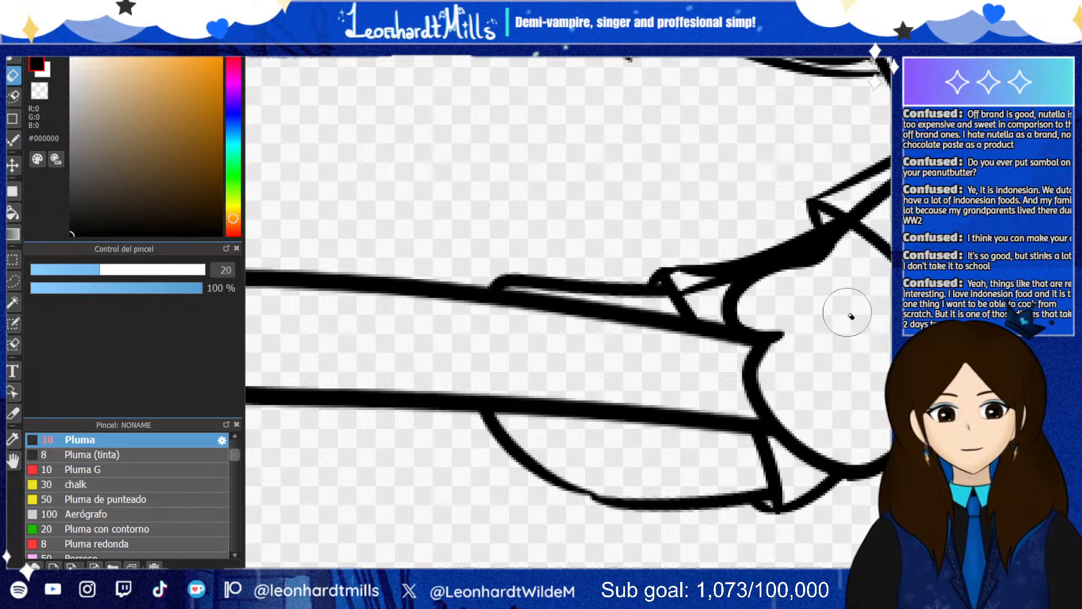
pyautogui.moveTo(711, 270)
pyautogui.mouseDown()
pyautogui.moveTo(720, 309)
pyautogui.moveTo(682, 284)
pyautogui.moveTo(702, 266)
pyautogui.mouseUp()
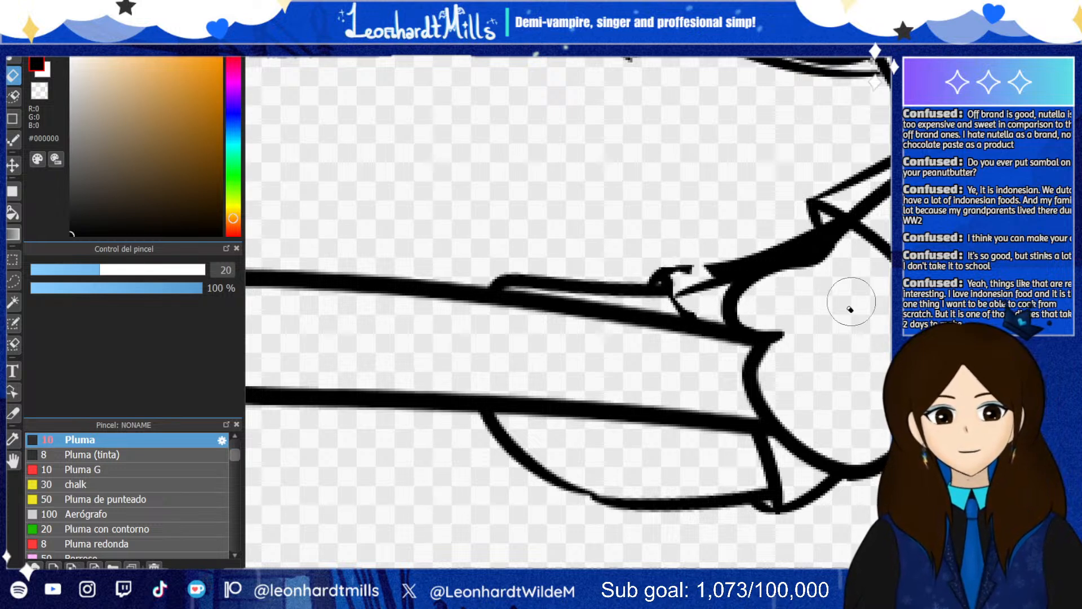
pyautogui.hotkey('ctrl', 'z')
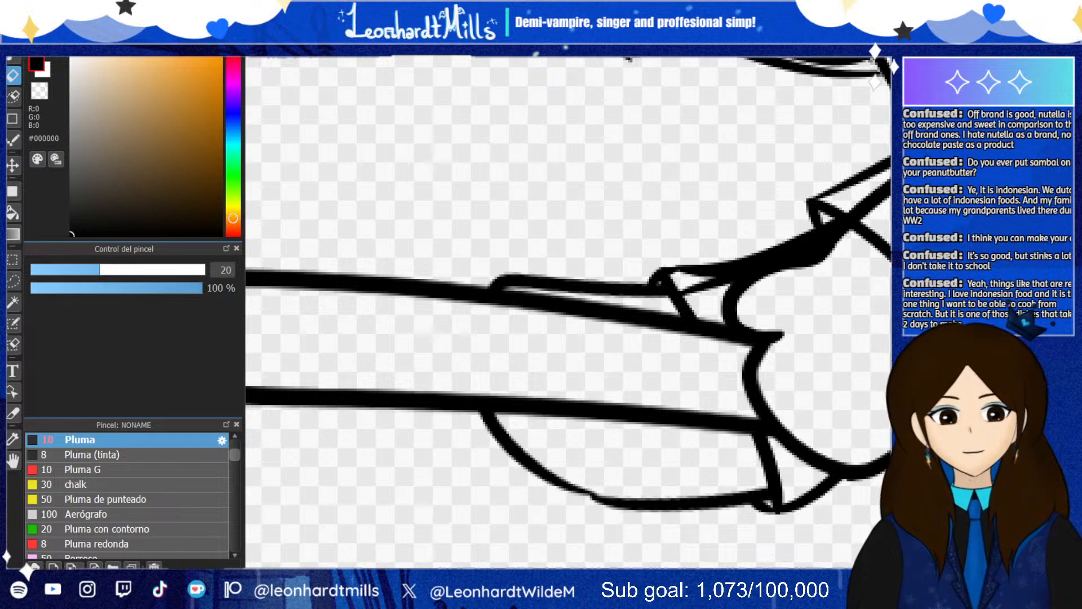
# Erase the overlapping lines around the near arm's shoulder, sleeve and cuff
pyautogui.scroll(-8, 715, 367)
pyautogui.scroll(5, 709, 370)
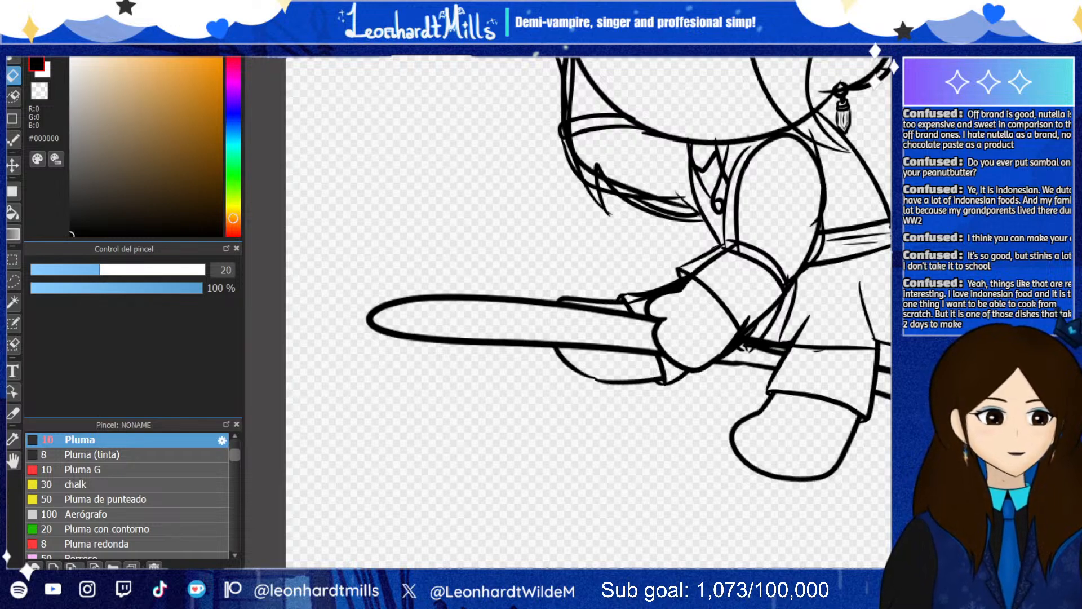
pyautogui.scroll(-4, 611, 245)
pyautogui.scroll(4, 657, 175)
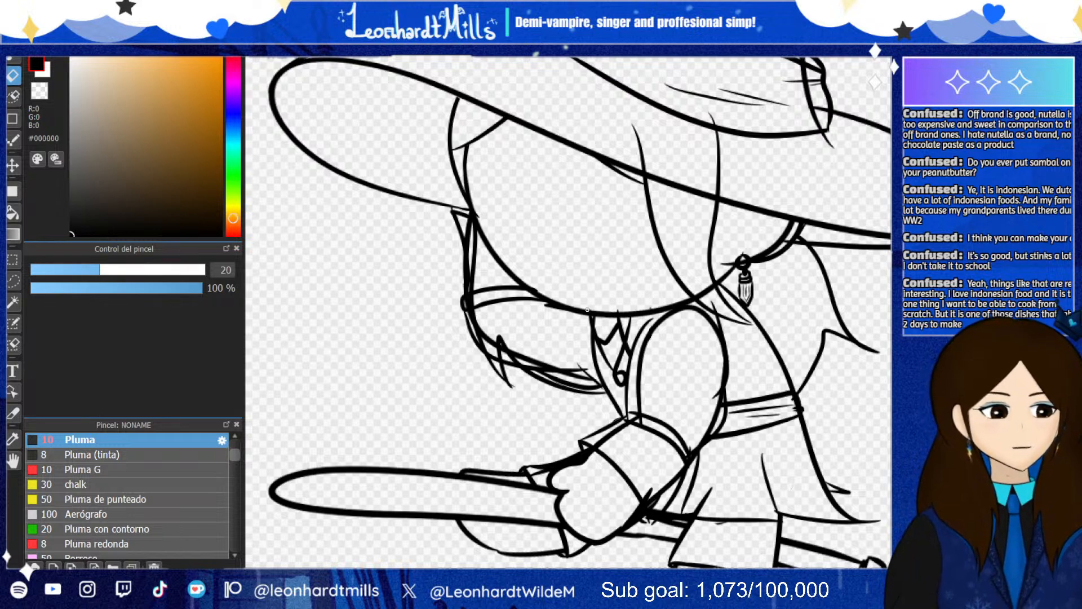
pyautogui.scroll(-3, 586, 309)
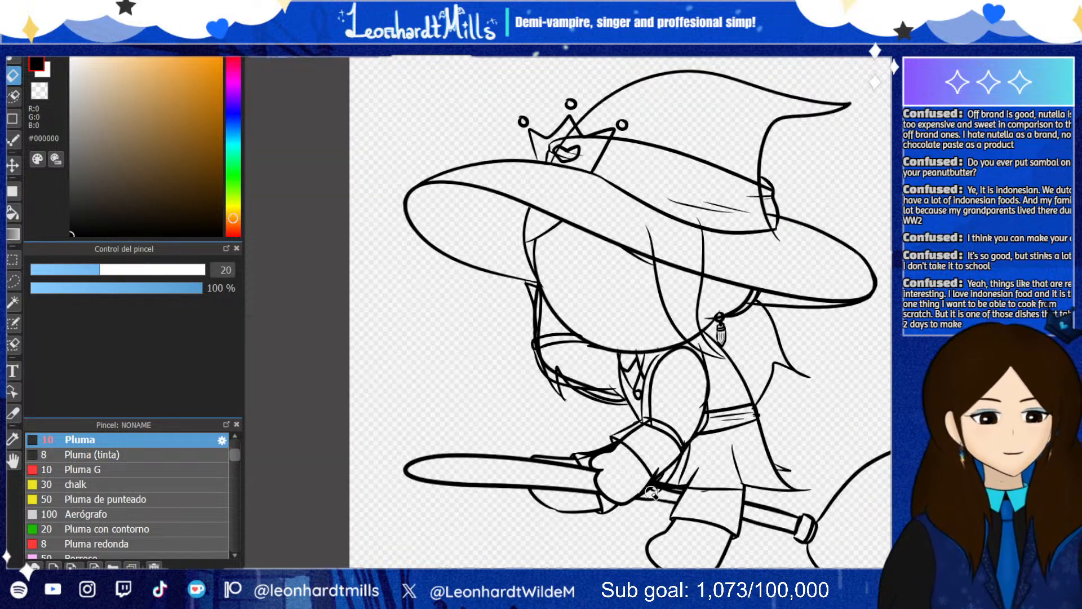
pyautogui.scroll(5, 686, 465)
pyautogui.moveTo(561, 323)
pyautogui.mouseDown()
pyautogui.moveTo(669, 246)
pyautogui.moveTo(648, 284)
pyautogui.moveTo(652, 166)
pyautogui.moveTo(679, 88)
pyautogui.moveTo(724, 59)
pyautogui.moveTo(769, 57)
pyautogui.moveTo(806, 90)
pyautogui.moveTo(795, 252)
pyautogui.moveTo(747, 330)
pyautogui.moveTo(718, 361)
pyautogui.moveTo(760, 305)
pyautogui.moveTo(666, 417)
pyautogui.moveTo(689, 380)
pyautogui.moveTo(657, 434)
pyautogui.moveTo(681, 380)
pyautogui.moveTo(662, 428)
pyautogui.moveTo(751, 314)
pyautogui.mouseUp()
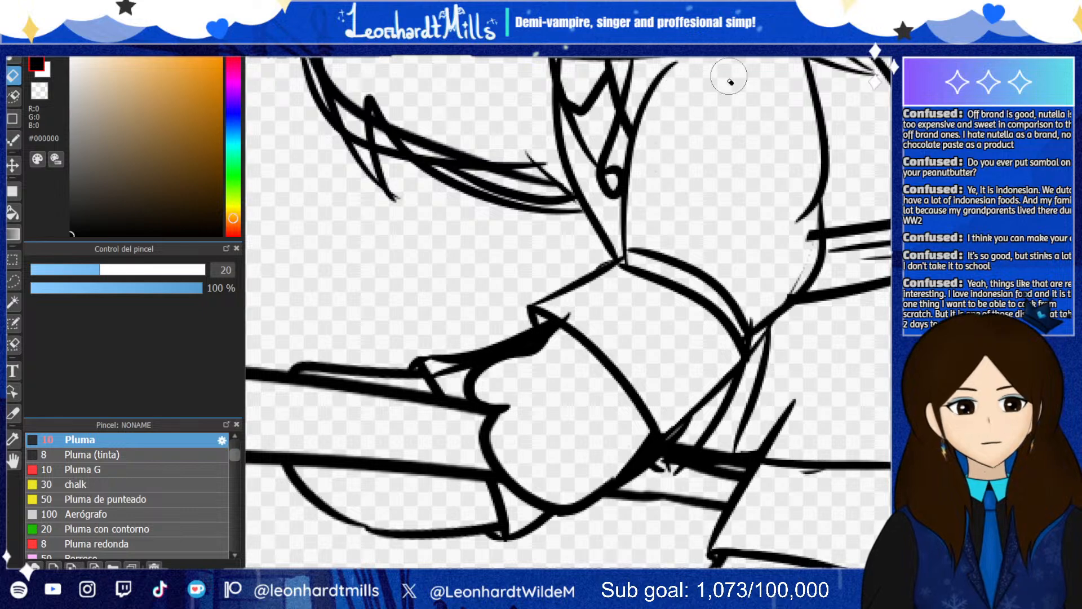
# Erase the belt line ends that cross into the near sleeve and clean up the small lines beside the gripping hand
pyautogui.scroll(-5, 886, 147)
pyautogui.scroll(3, 884, 158)
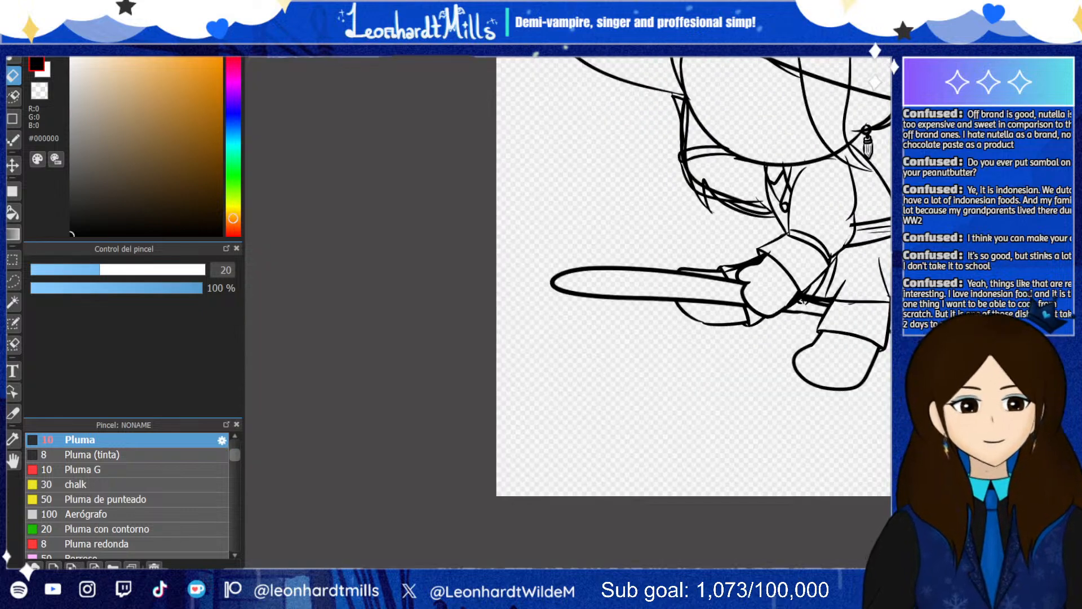
pyautogui.scroll(-2, 807, 174)
pyautogui.scroll(4, 603, 430)
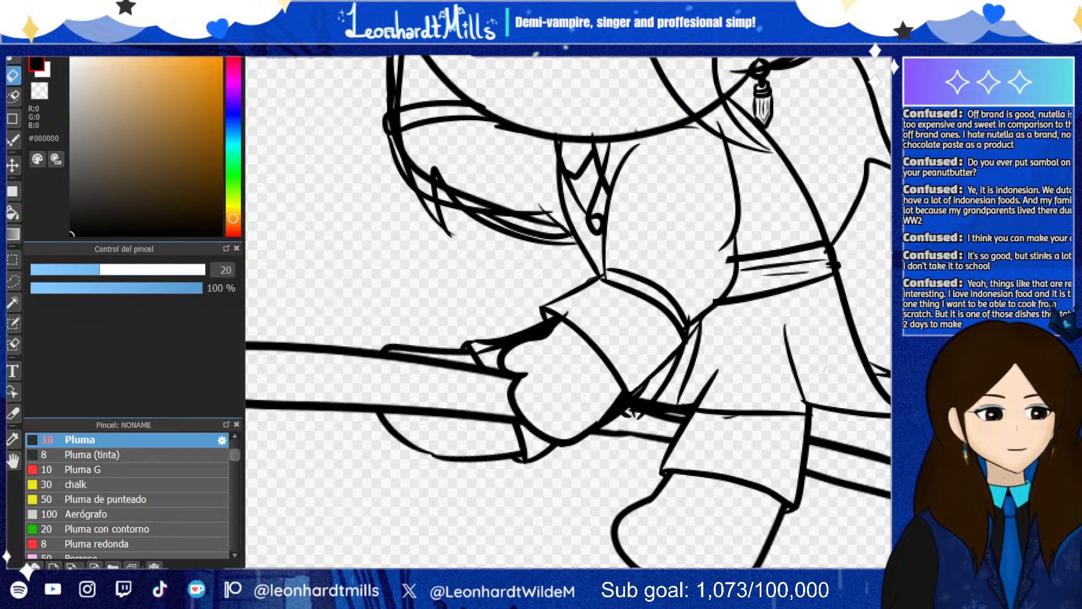
pyautogui.scroll(2, 711, 323)
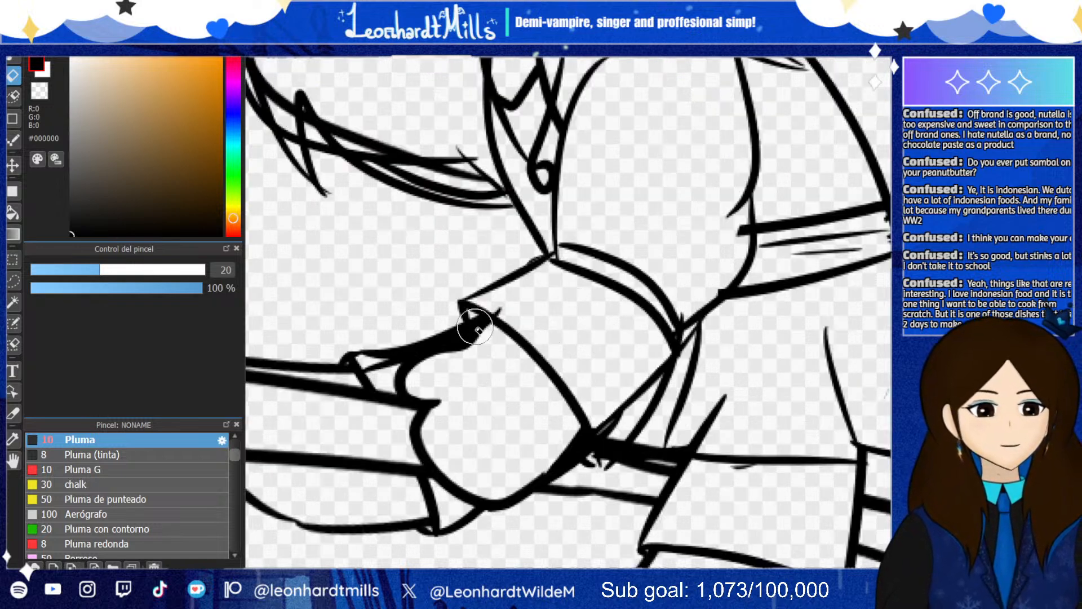
pyautogui.moveTo(724, 248)
pyautogui.mouseDown()
pyautogui.moveTo(742, 221)
pyautogui.moveTo(724, 284)
pyautogui.mouseUp()
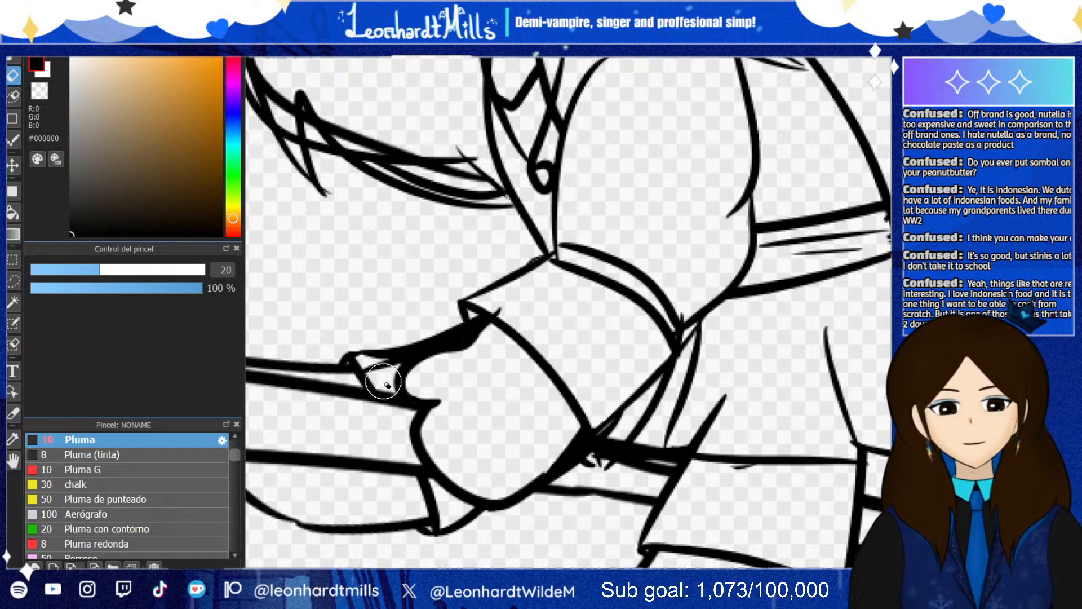
# Examine the whole witch line art for remaining overlapping lines
pyautogui.scroll(-3, 507, 241)
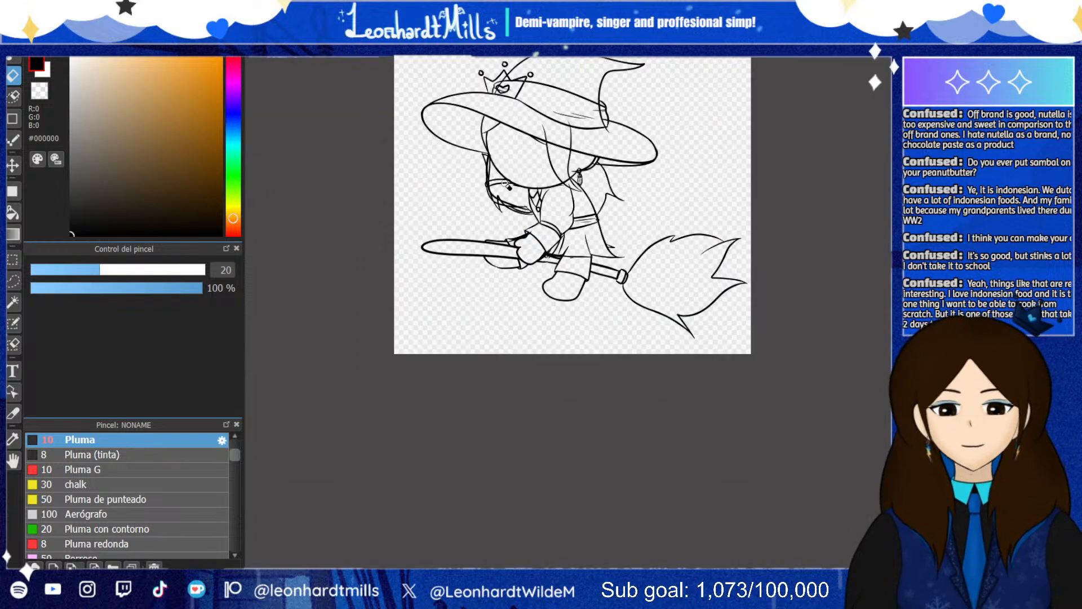
pyautogui.scroll(1, 503, 184)
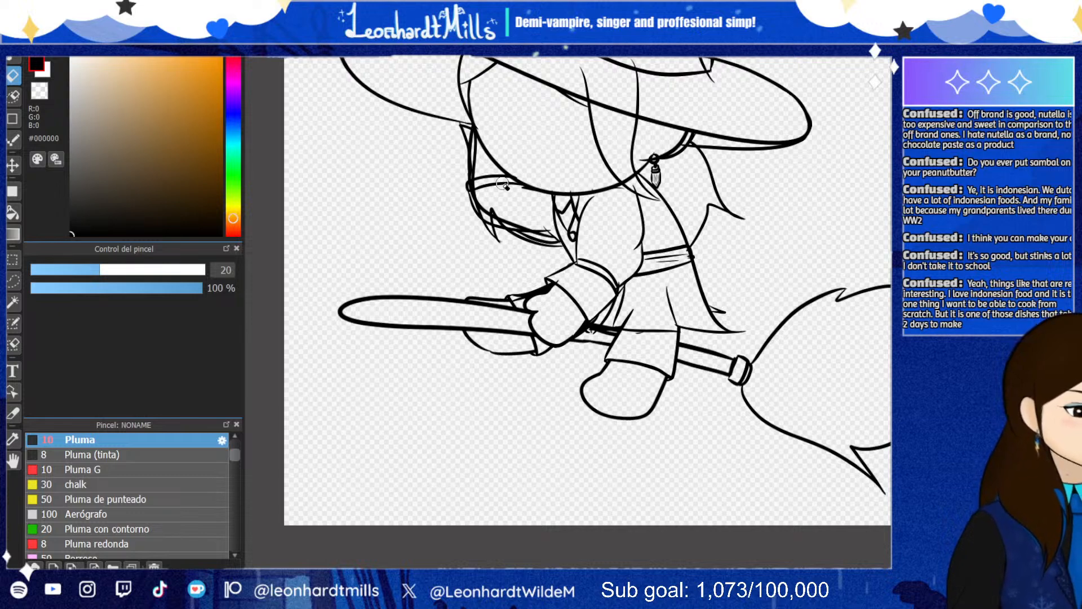
pyautogui.scroll(-4, 526, 198)
pyautogui.scroll(4, 541, 211)
pyautogui.scroll(-2, 543, 212)
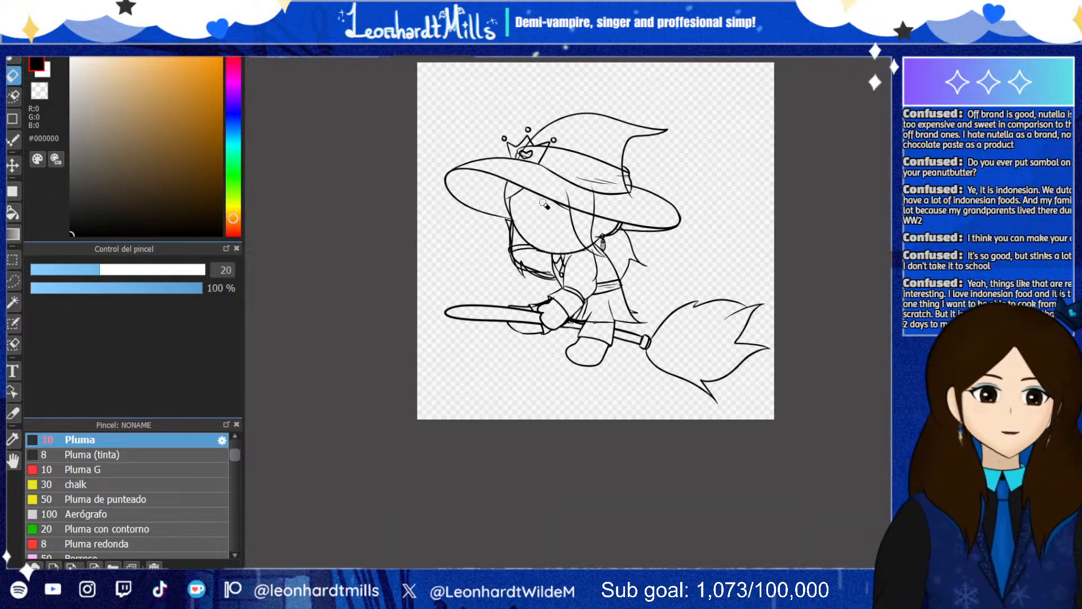
pyautogui.scroll(3, 530, 208)
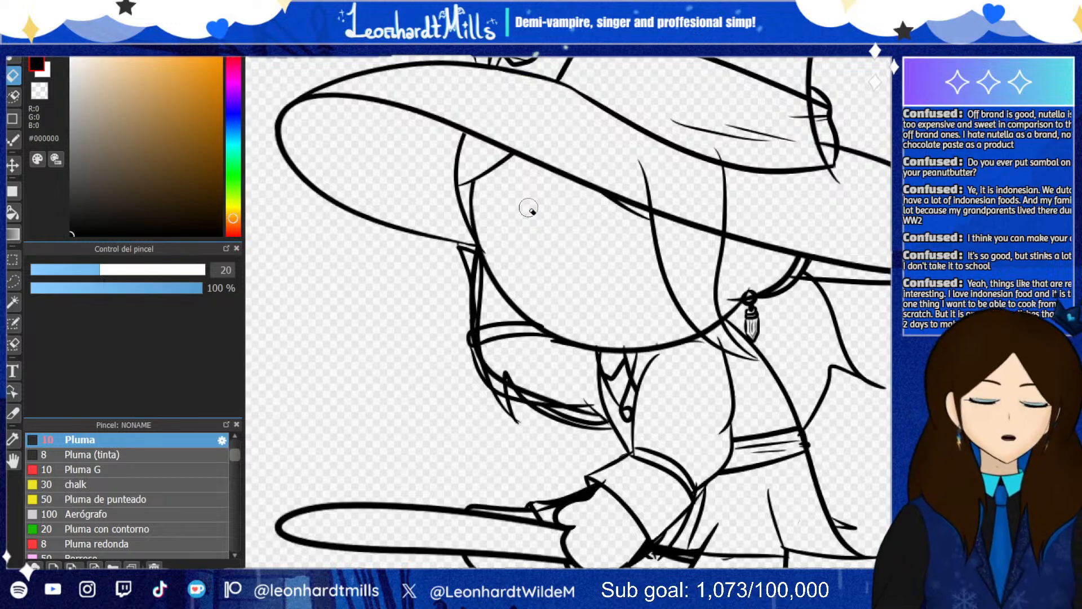
pyautogui.scroll(-4, 529, 209)
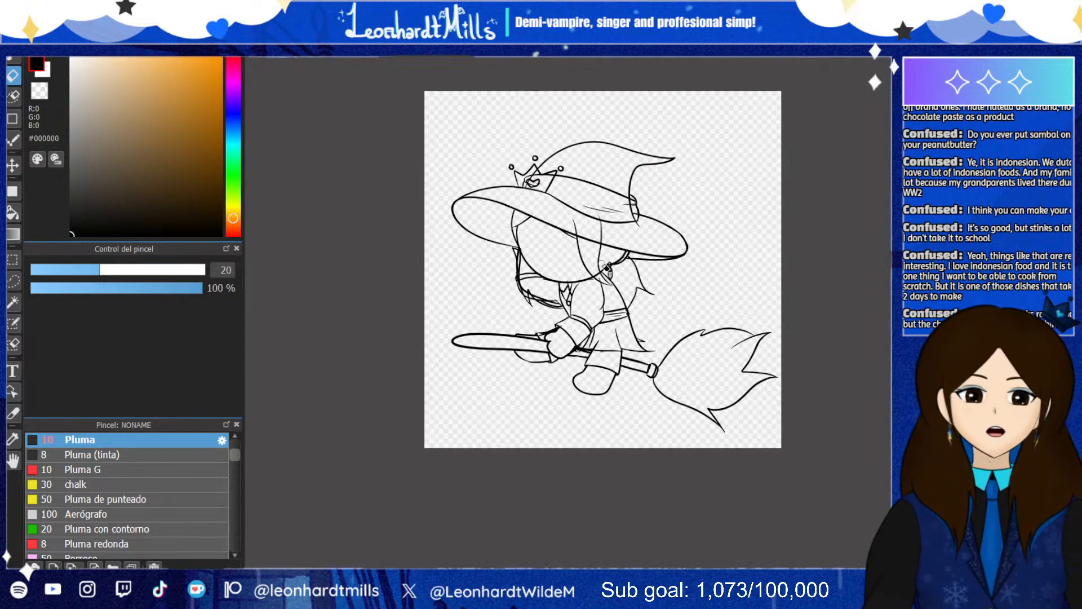
pyautogui.scroll(2, 573, 244)
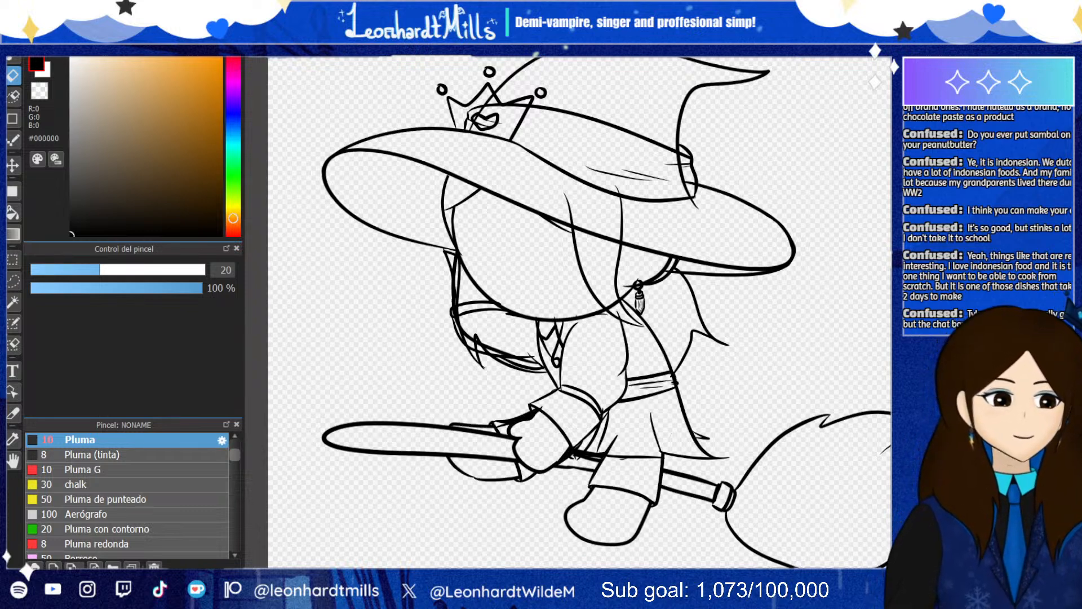
# Erase the upper ends of the two hair strands that overlap the hat brim
pyautogui.scroll(3, 642, 155)
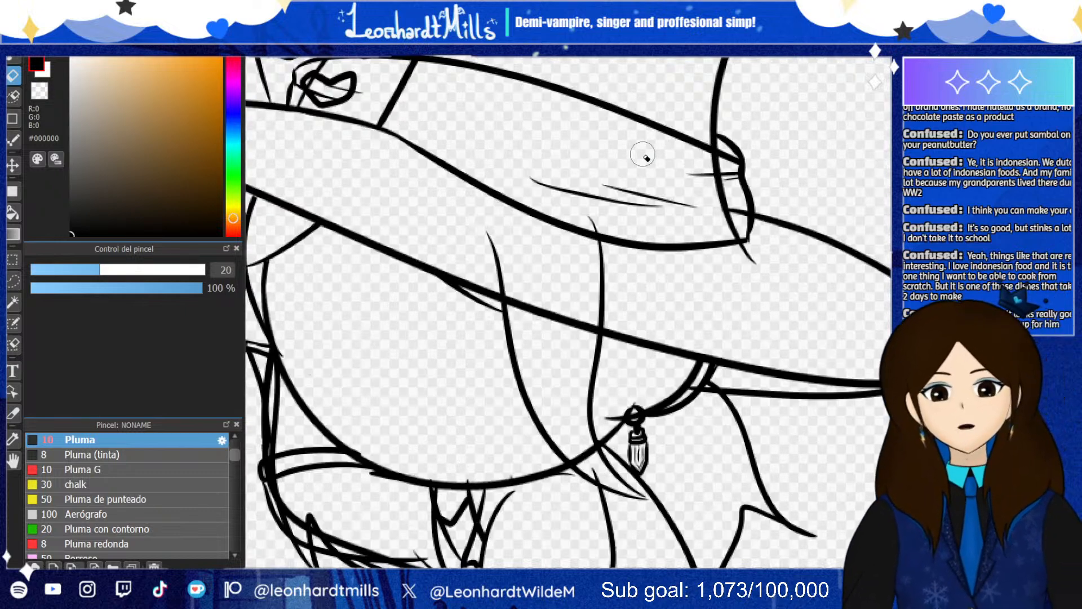
pyautogui.moveTo(589, 215)
pyautogui.mouseDown()
pyautogui.moveTo(601, 281)
pyautogui.moveTo(599, 308)
pyautogui.moveTo(586, 311)
pyautogui.moveTo(608, 322)
pyautogui.mouseUp()
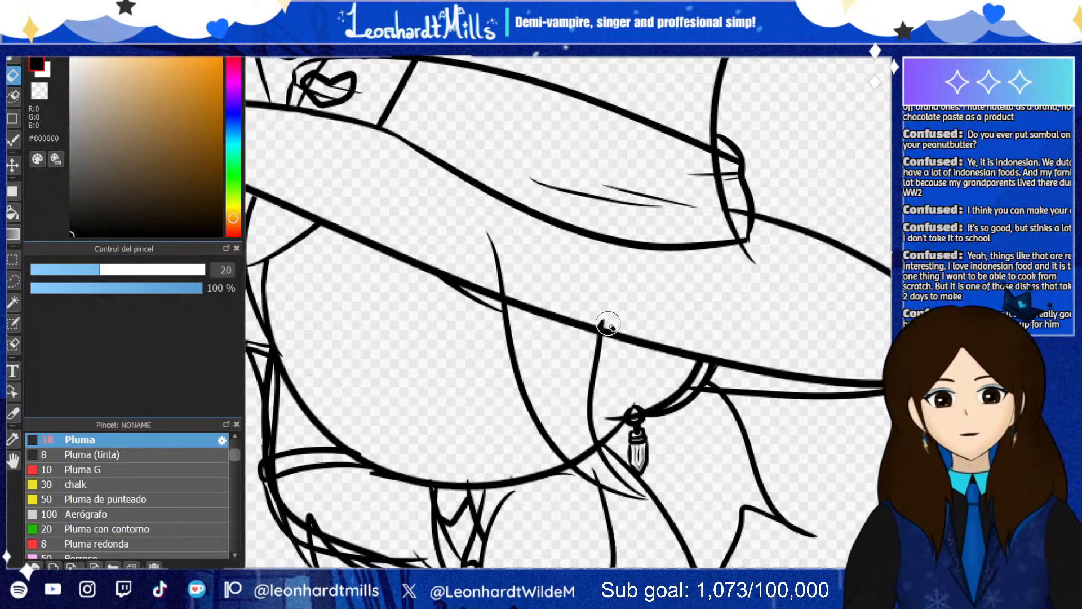
pyautogui.moveTo(496, 279)
pyautogui.mouseDown()
pyautogui.moveTo(487, 234)
pyautogui.moveTo(507, 290)
pyautogui.mouseUp()
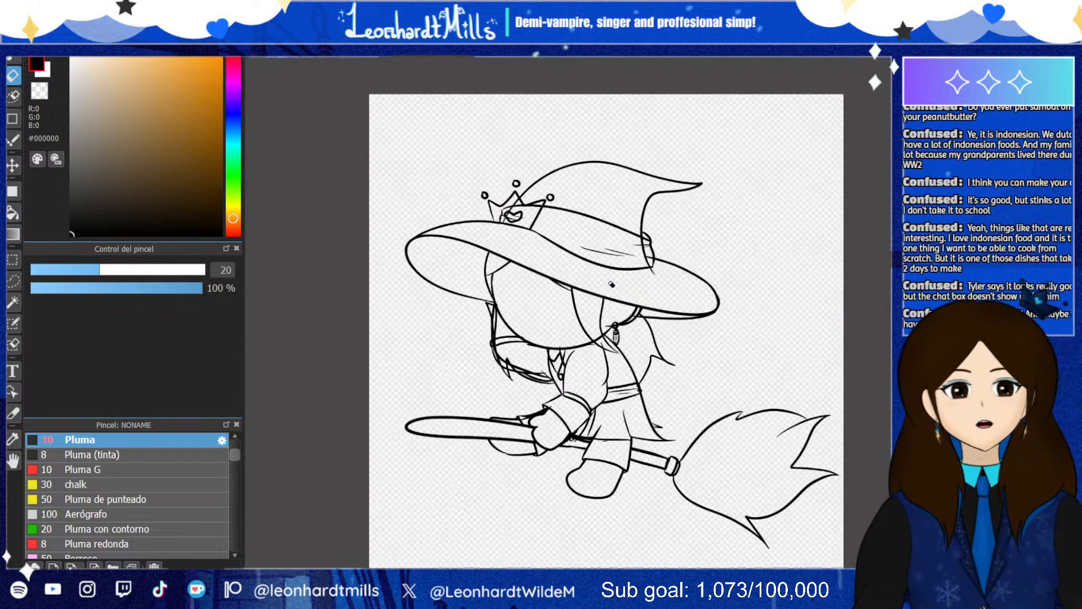
pyautogui.scroll(-5, 570, 258)
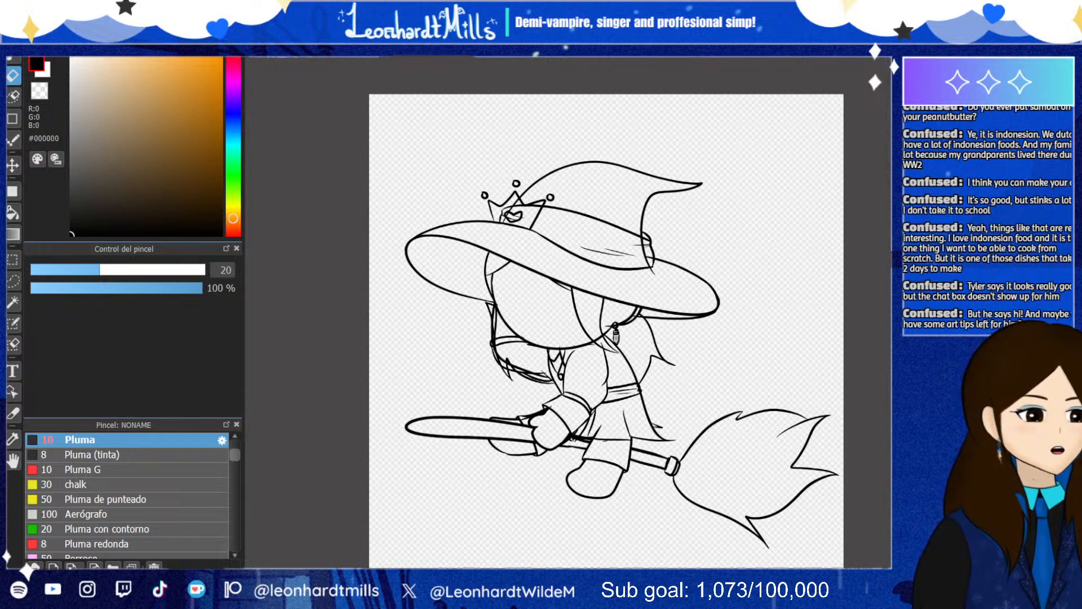
# Try to move the rough figure sketches away from the witch line art, and remove them from the canvas
pyautogui.scroll(-3, 658, 344)
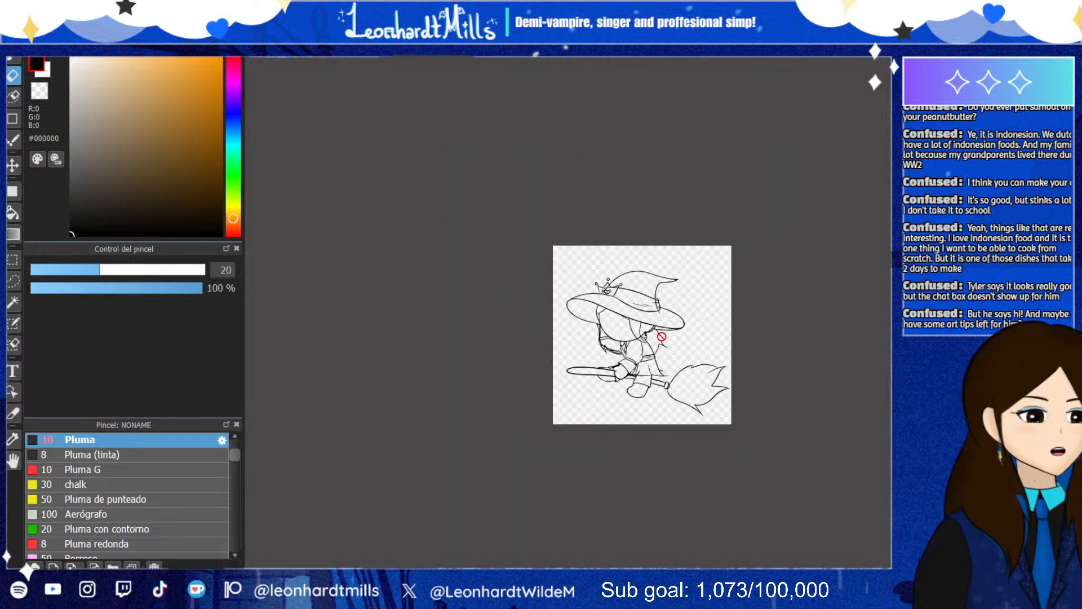
pyautogui.scroll(3, 687, 336)
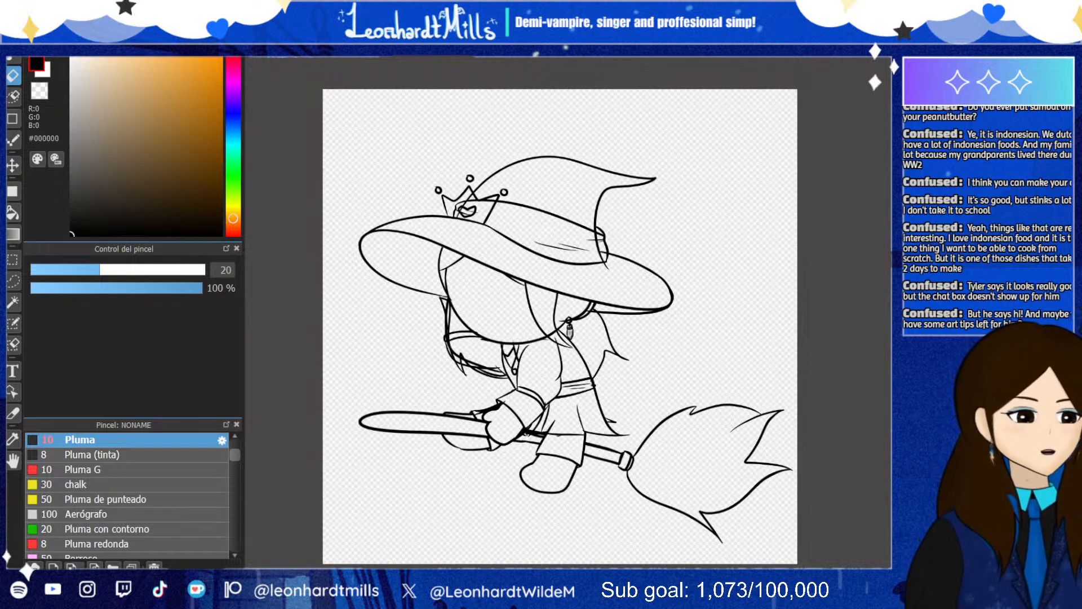
pyautogui.hotkey('ctrl', 'z')
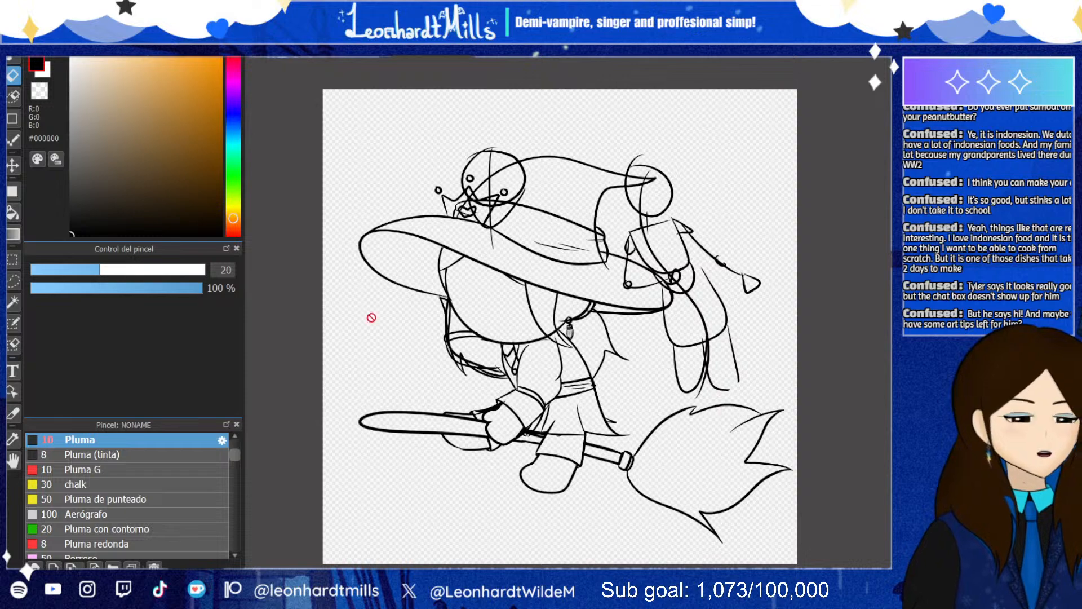
pyautogui.press('v')
pyautogui.moveTo(713, 323)
pyautogui.mouseDown()
pyautogui.moveTo(741, 298)
pyautogui.moveTo(767, 320)
pyautogui.mouseUp()
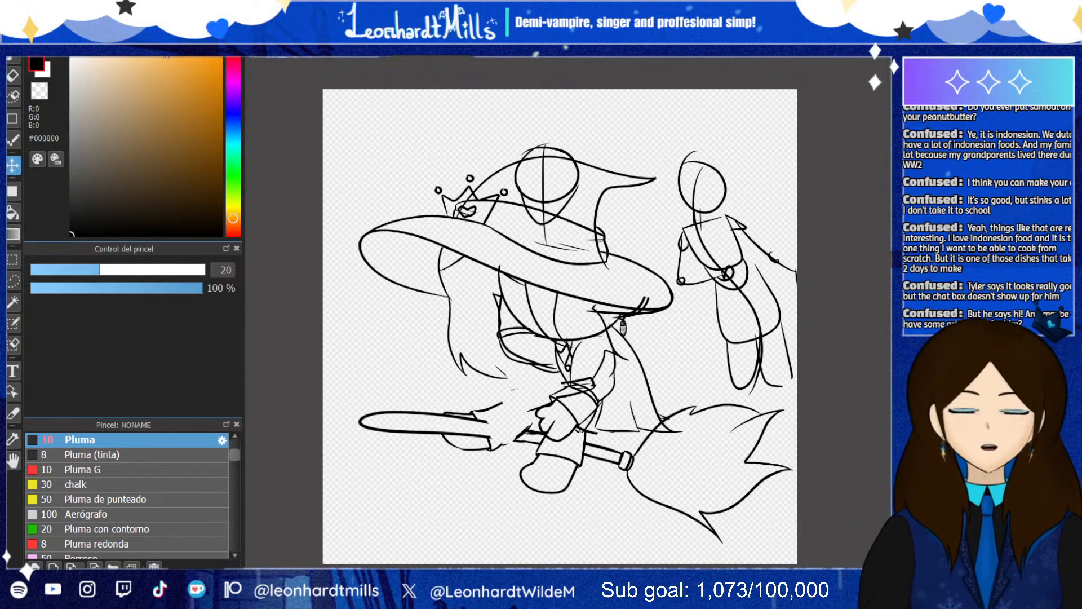
pyautogui.hotkey('ctrl', 'z')
pyautogui.moveTo(729, 285)
pyautogui.mouseDown()
pyautogui.moveTo(777, 267)
pyautogui.moveTo(667, 240)
pyautogui.moveTo(780, 268)
pyautogui.moveTo(744, 311)
pyautogui.mouseUp()
pyautogui.press('Delete')
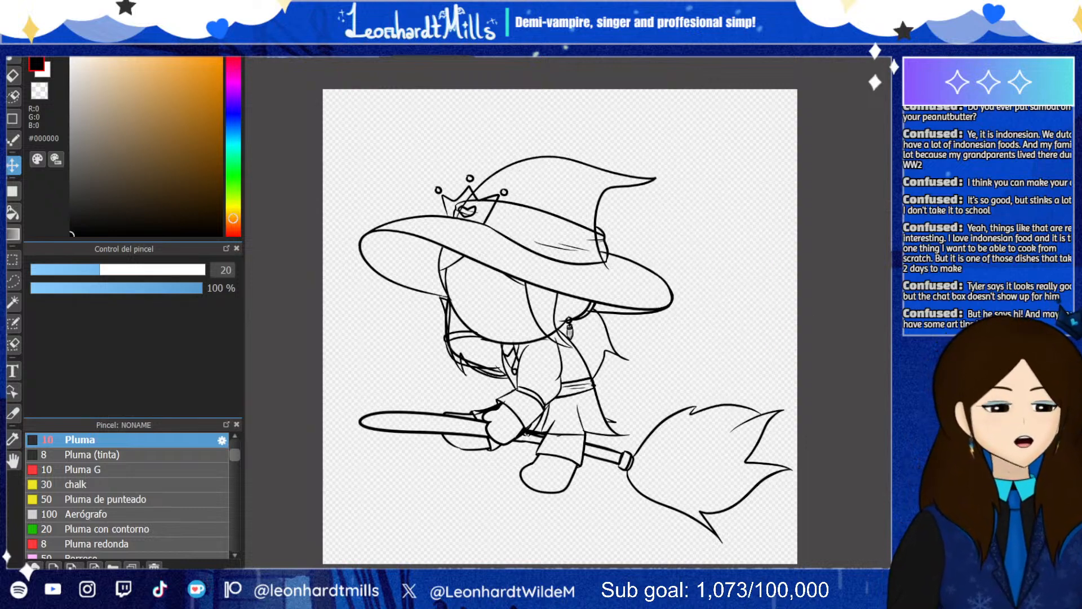
pyautogui.scroll(-2, 552, 345)
pyautogui.scroll(3, 512, 372)
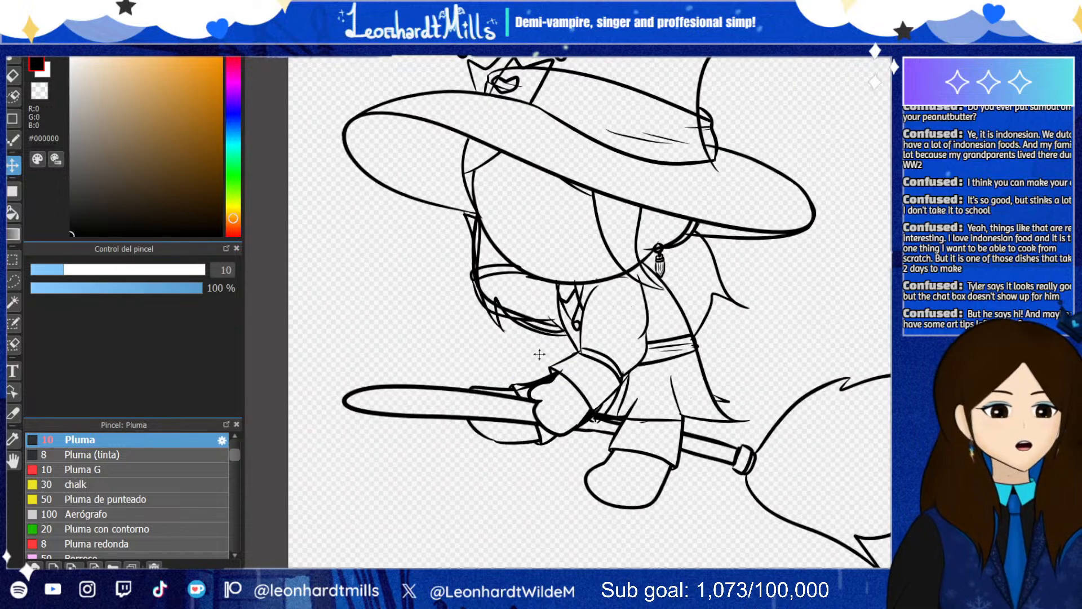
pyautogui.scroll(-3, 456, 320)
pyautogui.scroll(1, 251, 223)
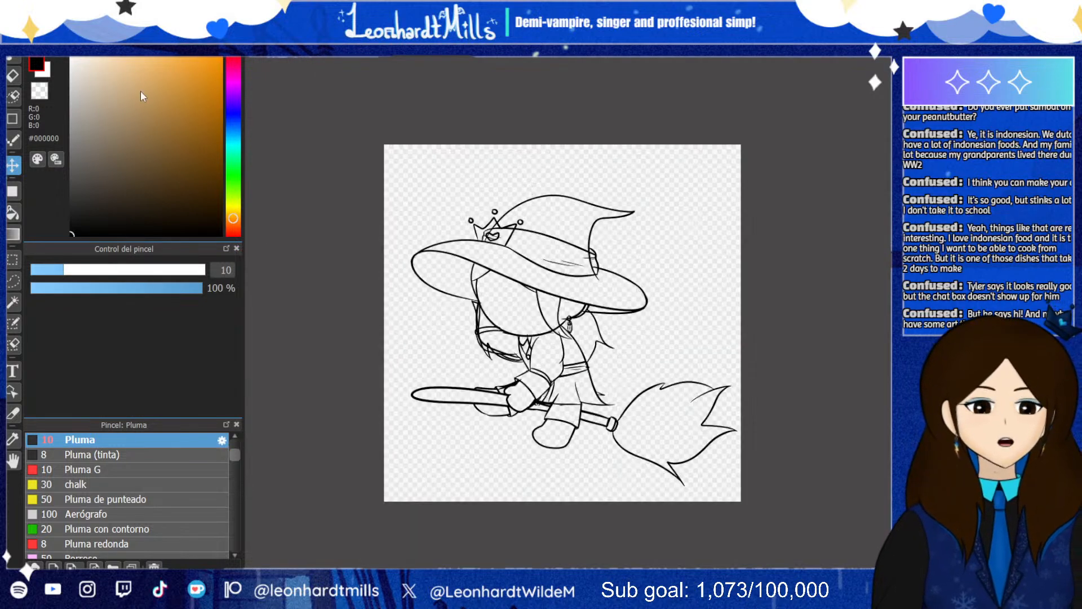
# Switch to the Brush tool with the Pluma brush and set its size to 30
pyautogui.click(13, 58)
pyautogui.scroll(-2, 626, 324)
pyautogui.scroll(2, 676, 293)
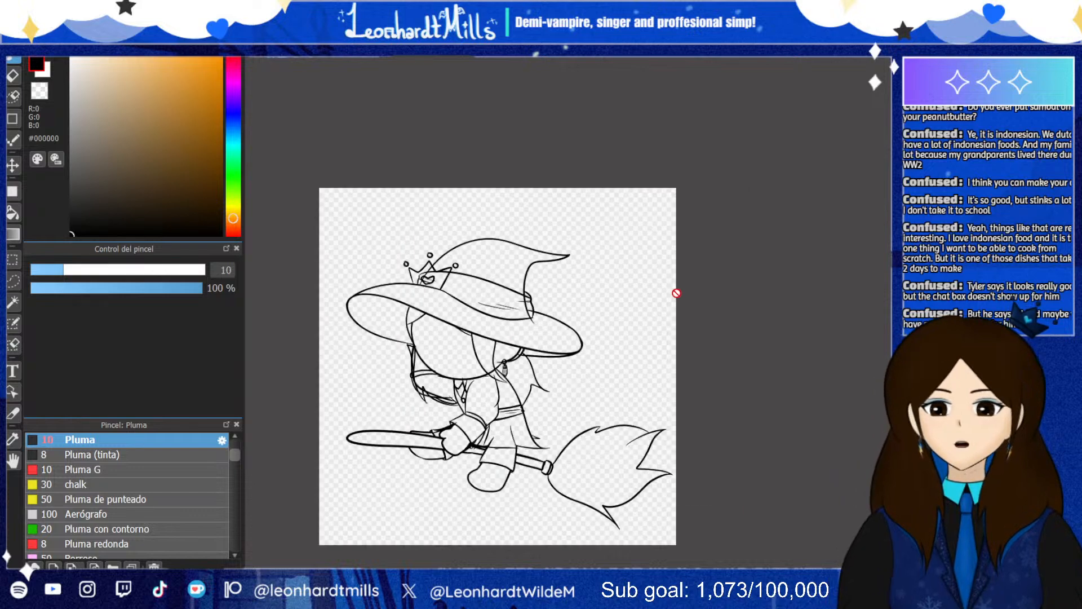
pyautogui.scroll(1, 677, 293)
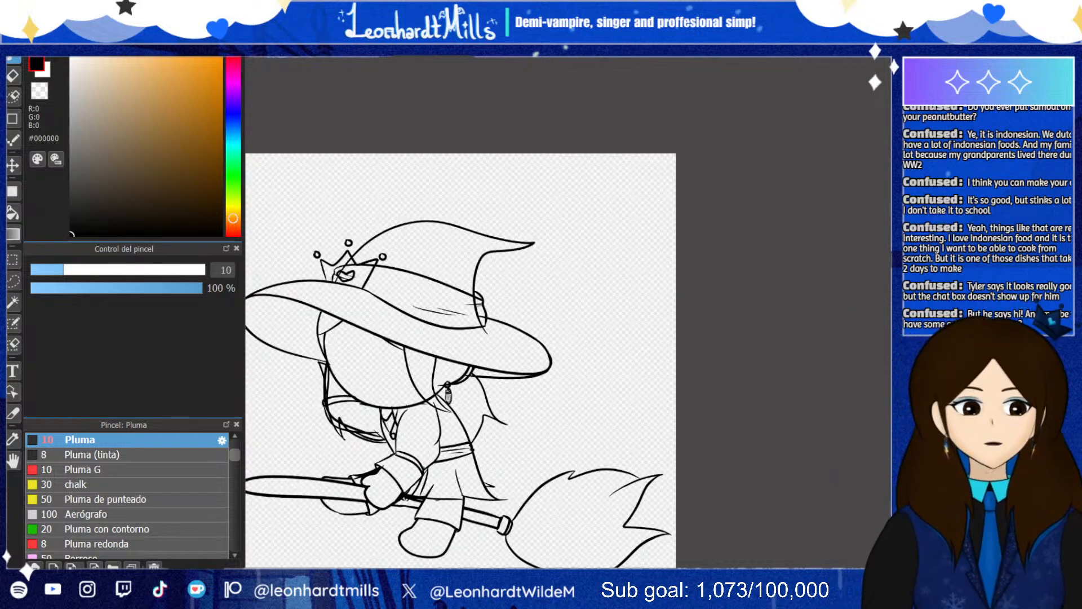
pyautogui.scroll(-3, 445, 335)
pyautogui.scroll(3, 438, 379)
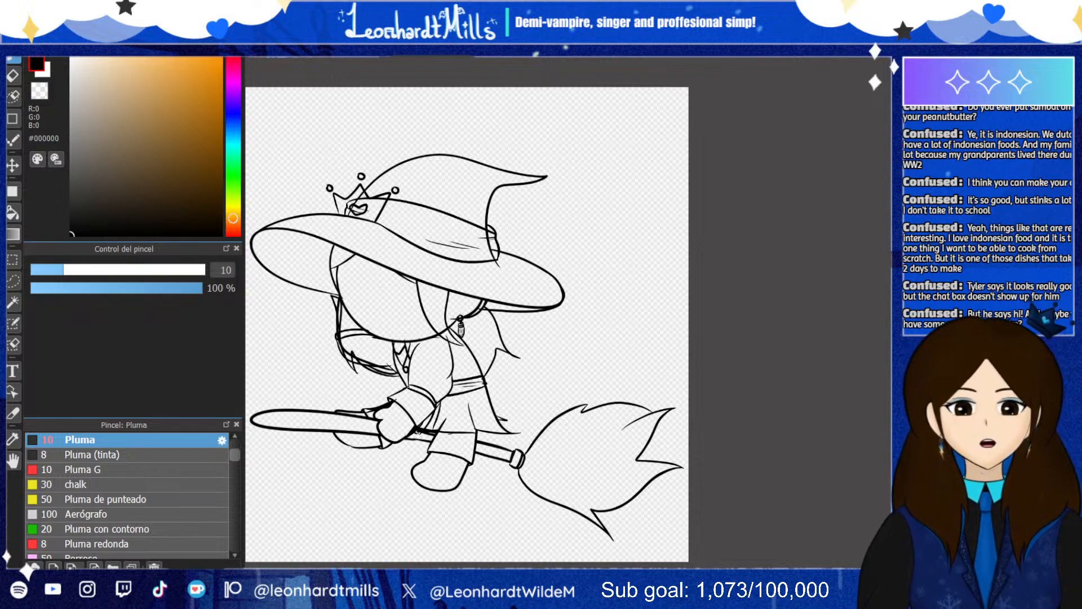
pyautogui.press(']')
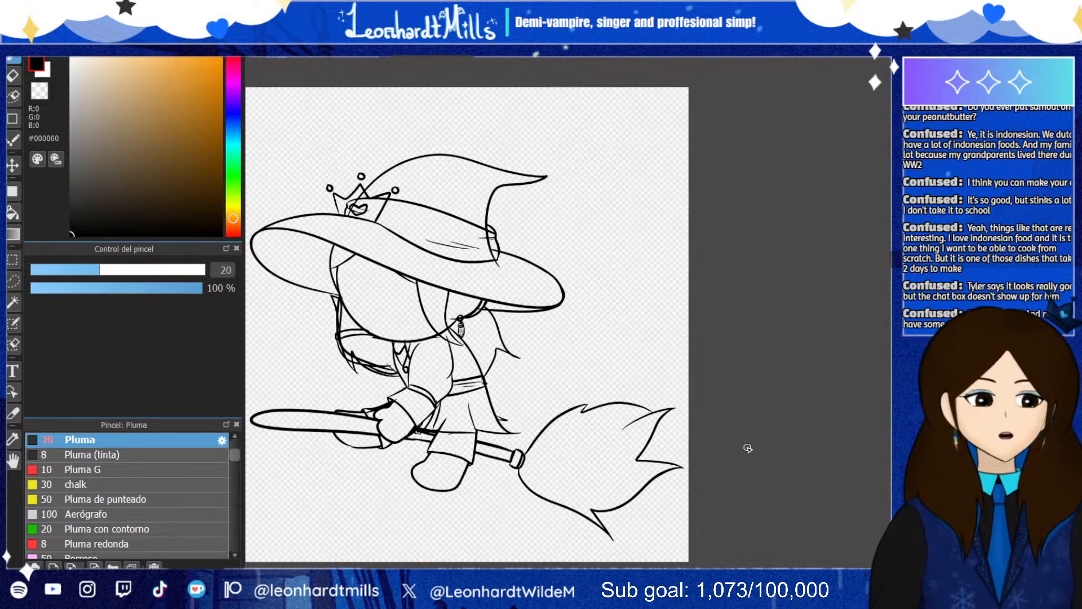
pyautogui.press(']')
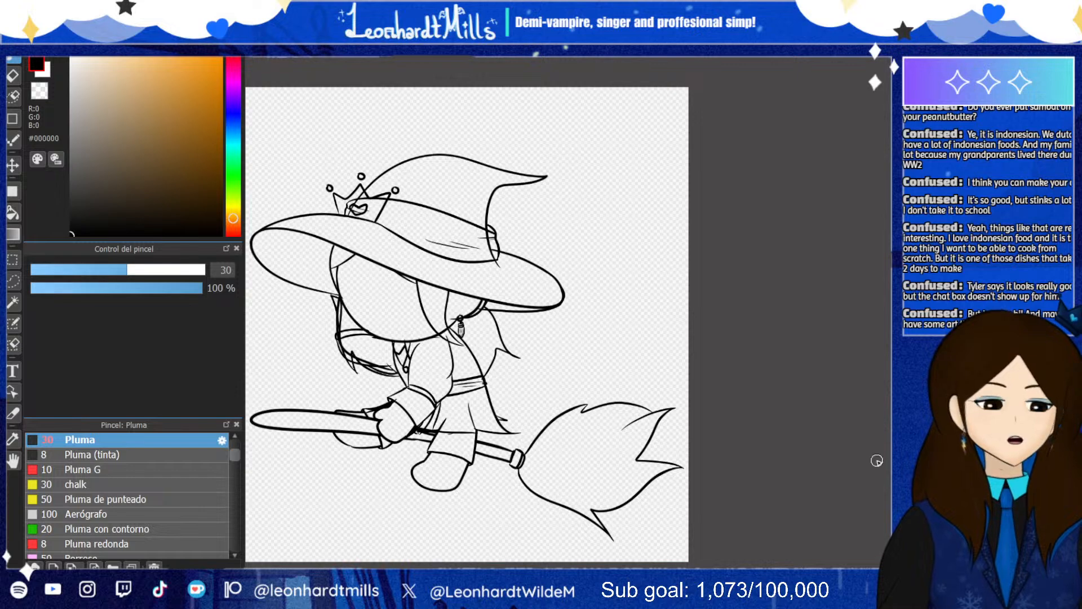
# Try to draw a large head circle beside the tip of the witch's hat
pyautogui.moveTo(547, 180); pyautogui.dragTo(589, 153)
pyautogui.moveTo(544, 256)
pyautogui.mouseDown()
pyautogui.moveTo(665, 232)
pyautogui.moveTo(582, 142)
pyautogui.moveTo(550, 254)
pyautogui.mouseUp()
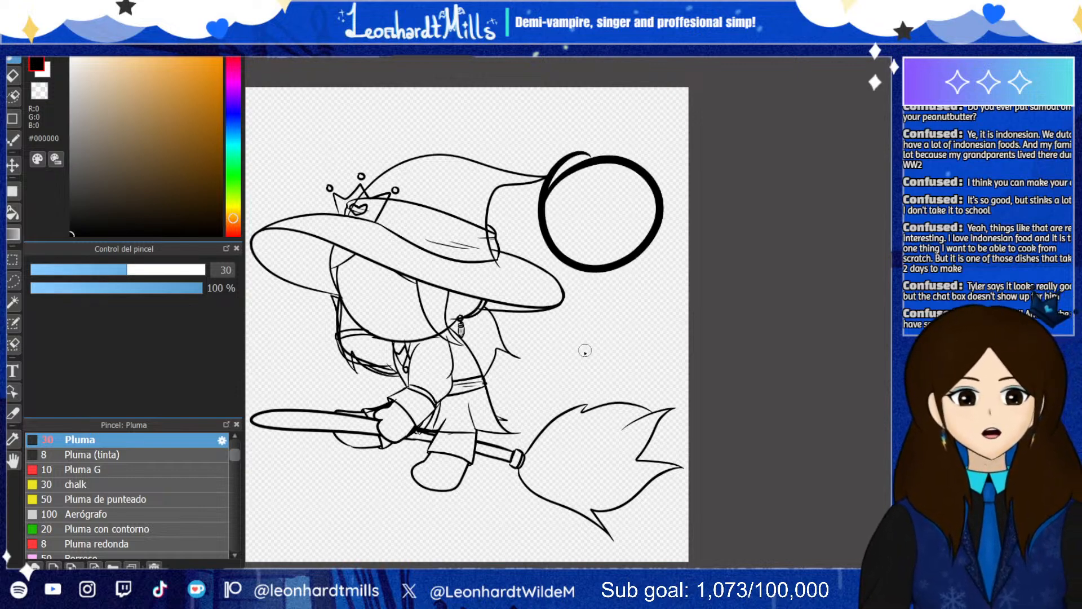
pyautogui.hotkey('ctrl', 'z')
pyautogui.hotkey('ctrl', 'z')
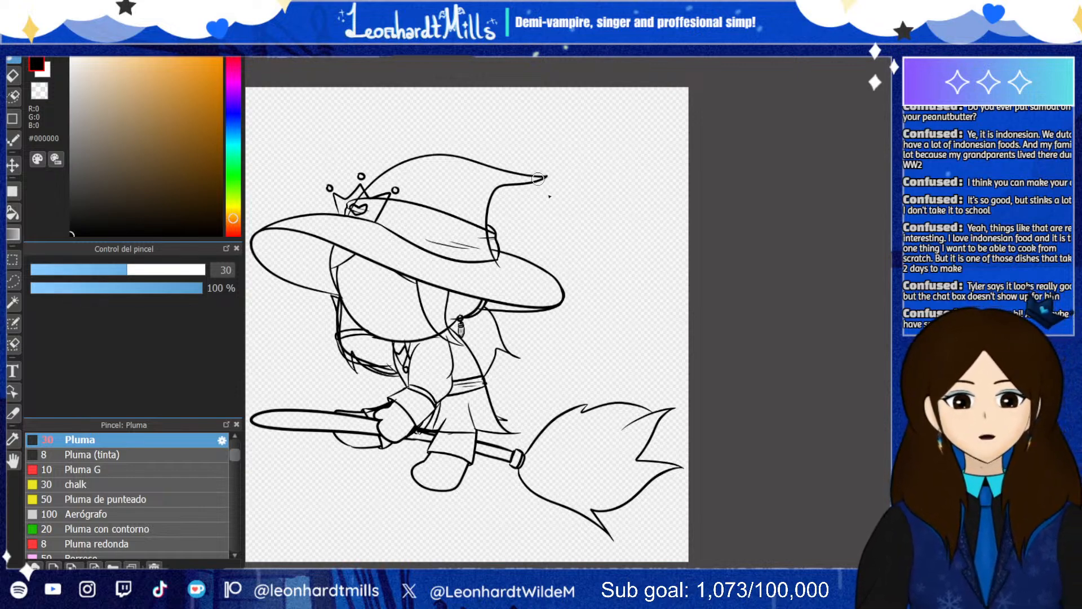
pyautogui.moveTo(546, 148)
pyautogui.mouseDown()
pyautogui.moveTo(497, 256)
pyautogui.moveTo(550, 285)
pyautogui.mouseUp()
pyautogui.hotkey('ctrl', 'z')
# Doodle a simple chibi figure over the hat and broom bristles, with a large round head and a small body with arms and legs
pyautogui.moveTo(504, 129)
pyautogui.mouseDown()
pyautogui.moveTo(475, 148)
pyautogui.moveTo(615, 296)
pyautogui.moveTo(478, 135)
pyautogui.mouseUp()
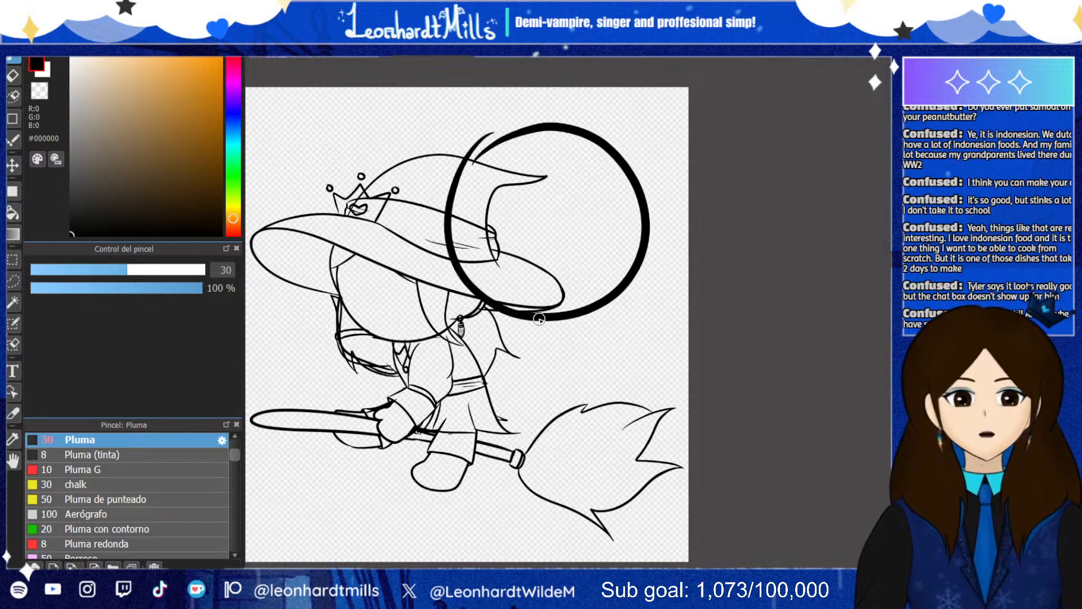
pyautogui.moveTo(541, 322)
pyautogui.mouseDown()
pyautogui.moveTo(519, 391)
pyautogui.moveTo(591, 377)
pyautogui.moveTo(557, 333)
pyautogui.moveTo(495, 323)
pyautogui.moveTo(531, 366)
pyautogui.moveTo(576, 359)
pyautogui.moveTo(570, 333)
pyautogui.mouseUp()
pyautogui.hotkey('ctrl', 'z')
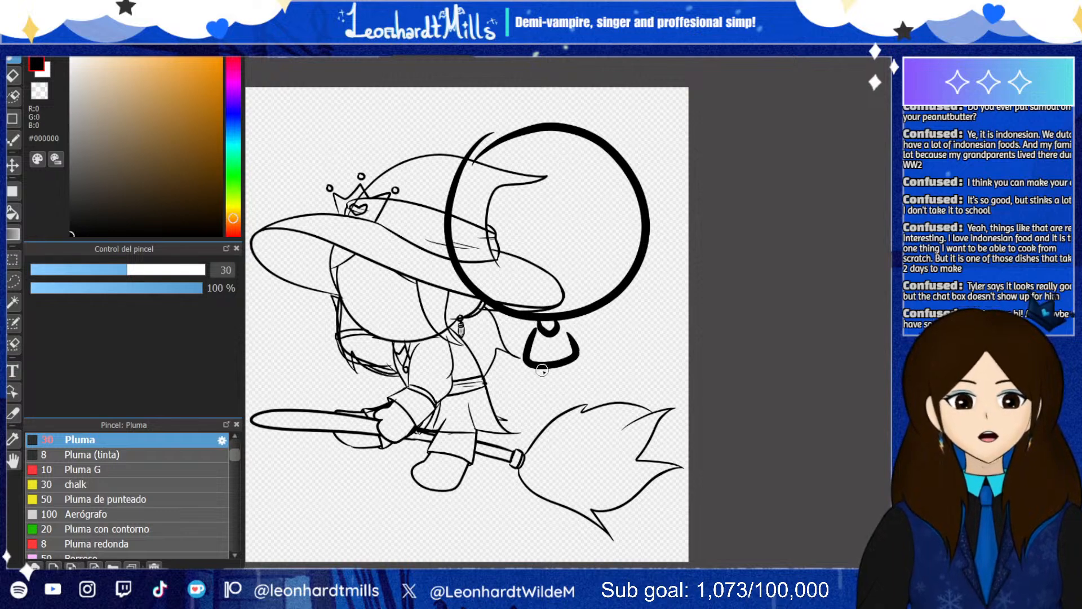
pyautogui.moveTo(540, 369)
pyautogui.mouseDown()
pyautogui.moveTo(553, 387)
pyautogui.moveTo(568, 363)
pyautogui.moveTo(541, 388)
pyautogui.moveTo(548, 421)
pyautogui.moveTo(597, 406)
pyautogui.moveTo(580, 375)
pyautogui.mouseUp()
pyautogui.moveTo(542, 416)
pyautogui.mouseDown()
pyautogui.moveTo(541, 428)
pyautogui.moveTo(578, 451)
pyautogui.moveTo(593, 408)
pyautogui.mouseUp()
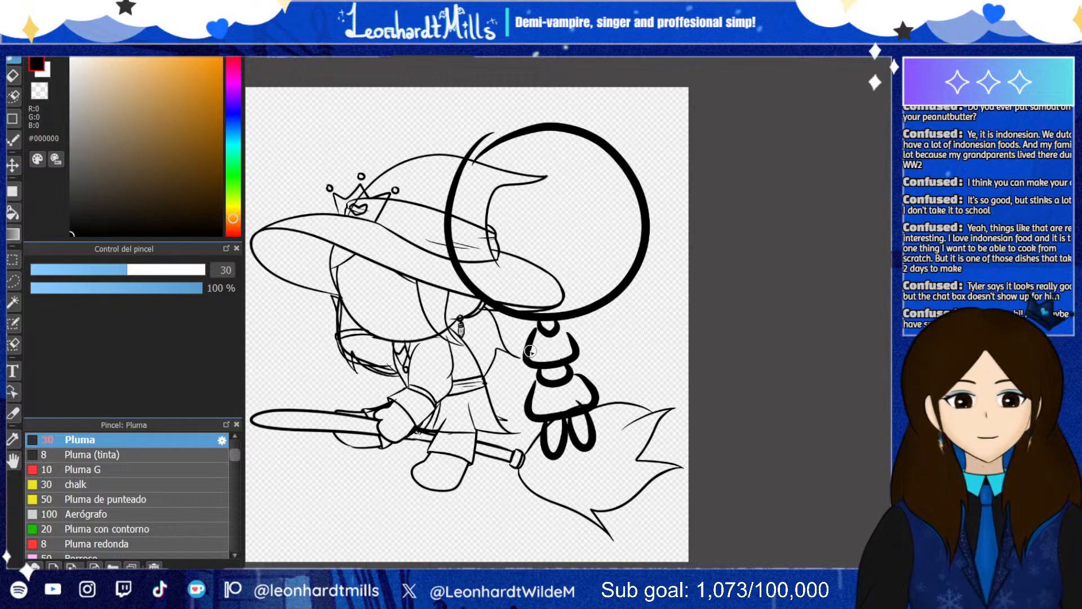
pyautogui.moveTo(531, 351)
pyautogui.mouseDown()
pyautogui.moveTo(504, 386)
pyautogui.moveTo(559, 346)
pyautogui.moveTo(515, 347)
pyautogui.moveTo(587, 334)
pyautogui.moveTo(485, 393)
pyautogui.moveTo(525, 358)
pyautogui.mouseUp()
pyautogui.hotkey('ctrl', 'z')
pyautogui.moveTo(589, 337)
pyautogui.mouseDown()
pyautogui.moveTo(615, 370)
pyautogui.moveTo(580, 359)
pyautogui.mouseUp()
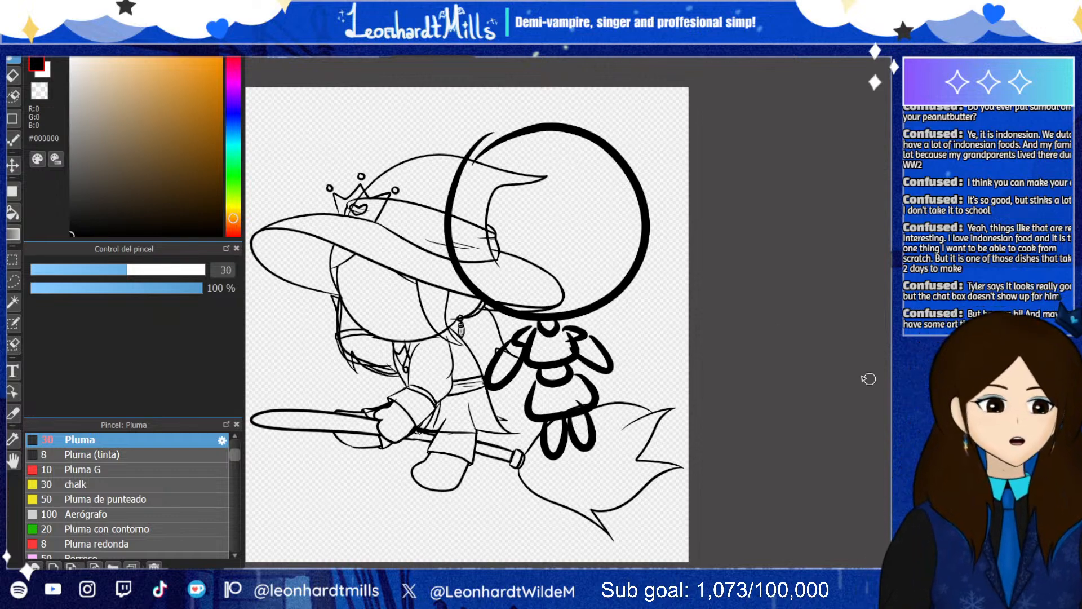
# Remove the thick chibi figure doodle from the witch drawing
pyautogui.click(901, 322)
pyautogui.click(901, 322)
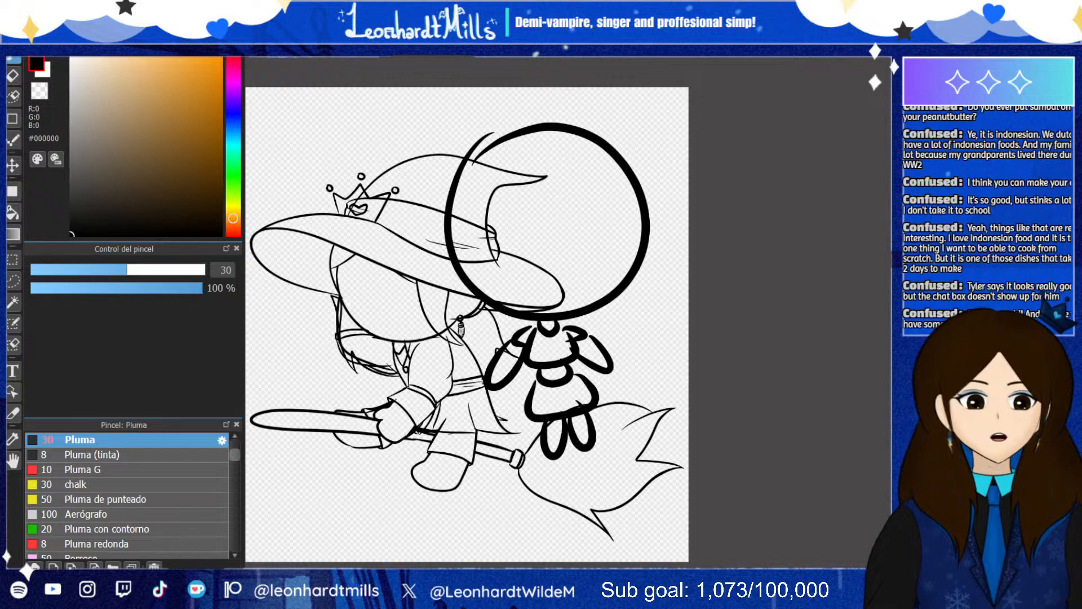
pyautogui.click(901, 322)
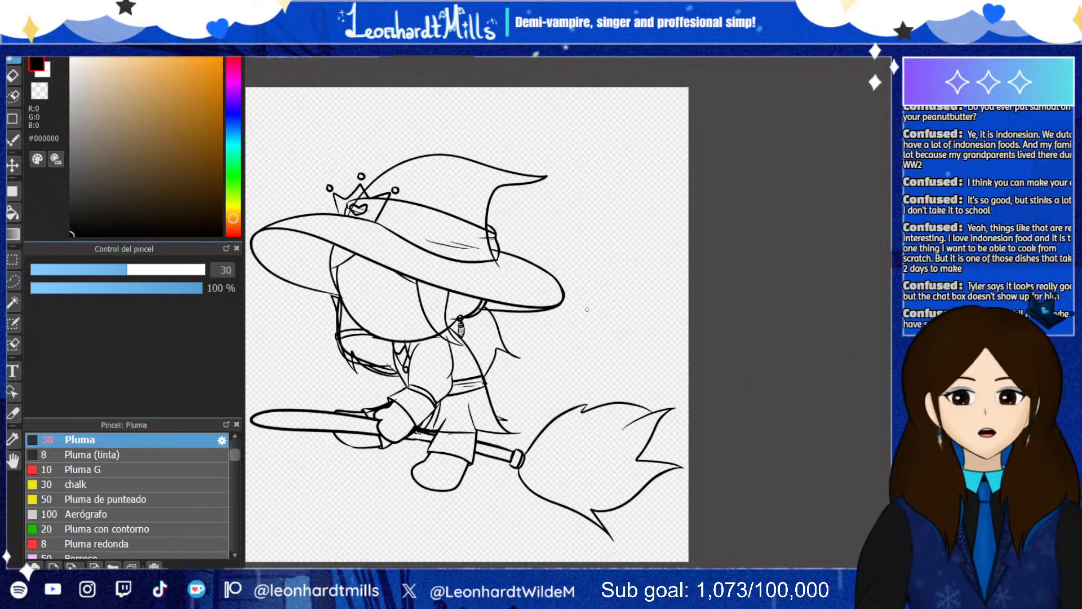
# Handwrite the word "Not" above the witch's hat with the Pluma brush at size 10
pyautogui.moveTo(587, 309); pyautogui.dragTo(586, 271)
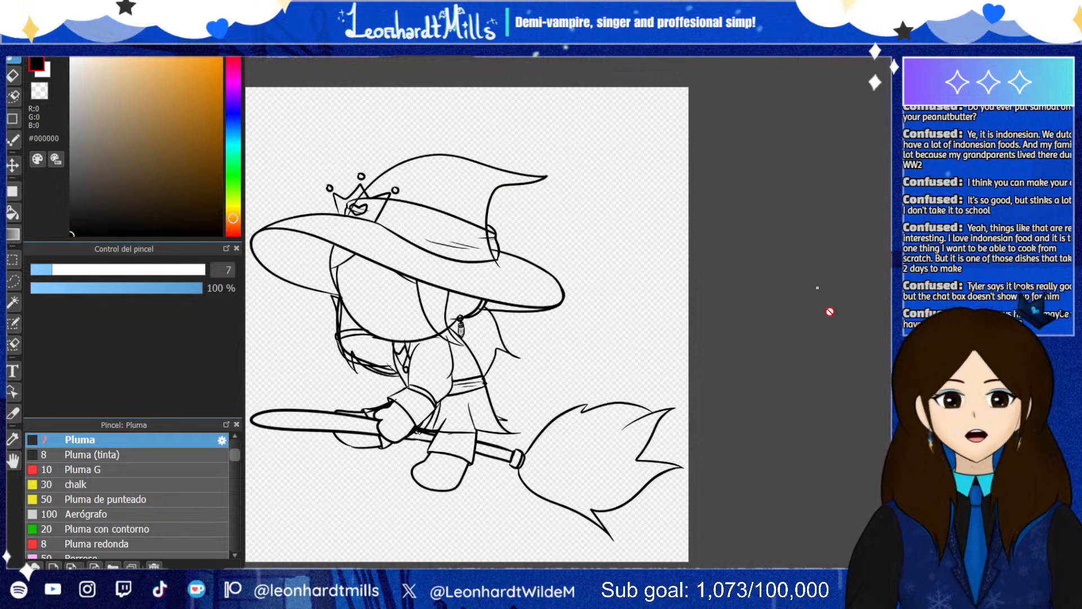
pyautogui.press(']')
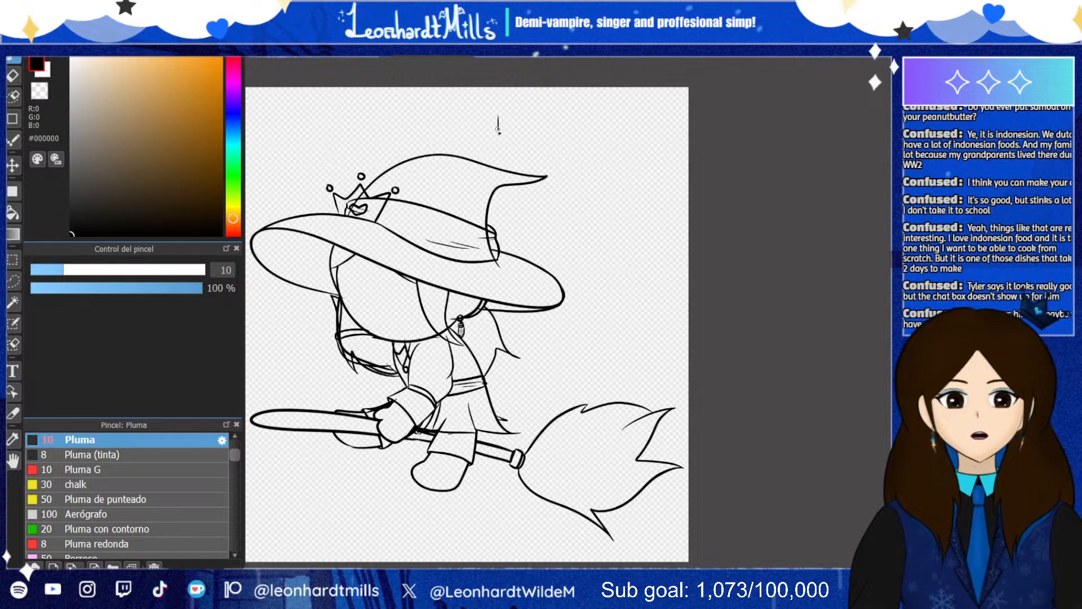
pyautogui.moveTo(498, 133); pyautogui.dragTo(512, 118)
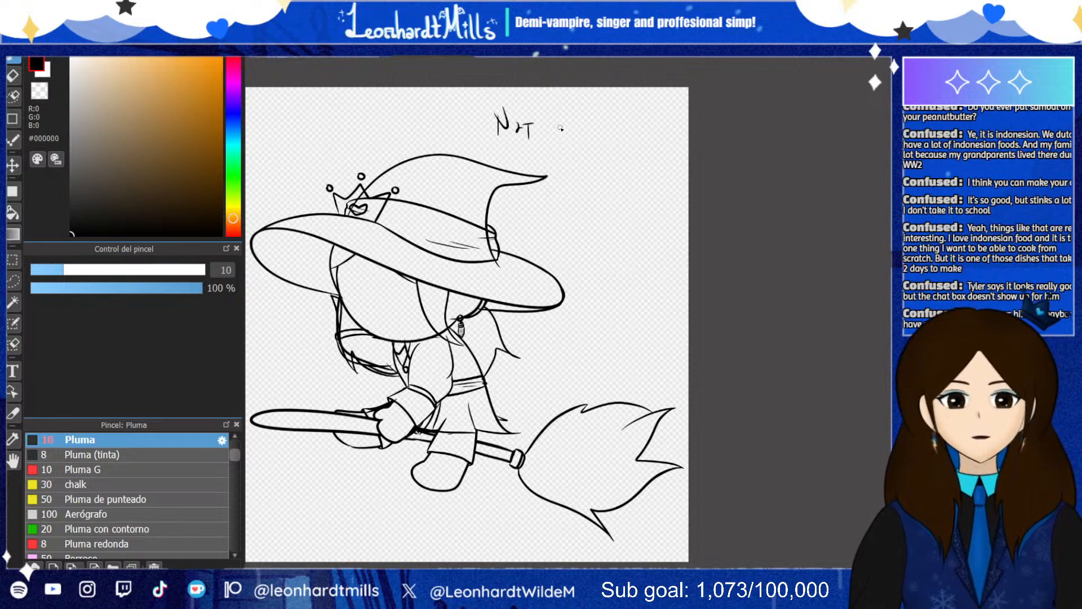
pyautogui.scroll(5, 519, 92)
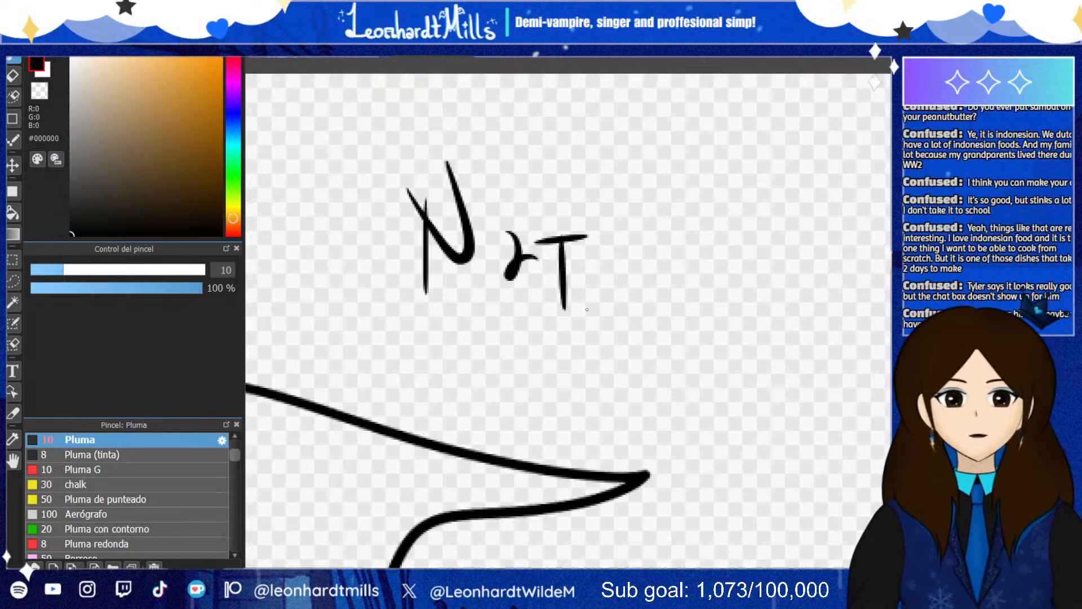
# Increase the brush size to 12 and undo the handwritten word above the hat
pyautogui.press(']')
pyautogui.press(']')
pyautogui.hotkey('ctrl', 'z')
pyautogui.hotkey('ctrl', 'z')
pyautogui.hotkey('ctrl', 'z')
pyautogui.hotkey('ctrl', 'z')
pyautogui.hotkey('ctrl', 'z')
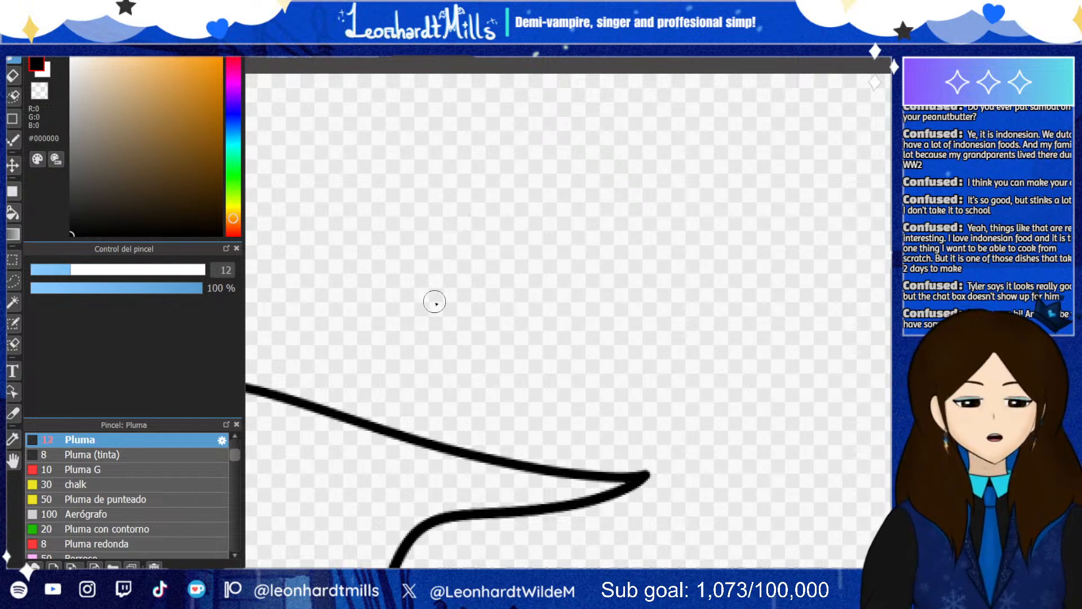
# Handwrite "NOT TOO" in capitals in the empty space above the hat's tip
pyautogui.moveTo(400, 163)
pyautogui.mouseDown()
pyautogui.moveTo(453, 241)
pyautogui.moveTo(439, 134)
pyautogui.mouseUp()
pyautogui.moveTo(466, 200)
pyautogui.mouseDown()
pyautogui.moveTo(483, 181)
pyautogui.moveTo(538, 175)
pyautogui.moveTo(529, 224)
pyautogui.mouseUp()
pyautogui.moveTo(582, 179); pyautogui.dragTo(622, 180)
pyautogui.moveTo(601, 179)
pyautogui.mouseDown()
pyautogui.moveTo(618, 219)
pyautogui.moveTo(628, 194)
pyautogui.moveTo(668, 197)
pyautogui.mouseUp()
# Handwrite "DETAILED" in capitals after "NOT TOO" to complete the note above the witch
pyautogui.click(755, 178)
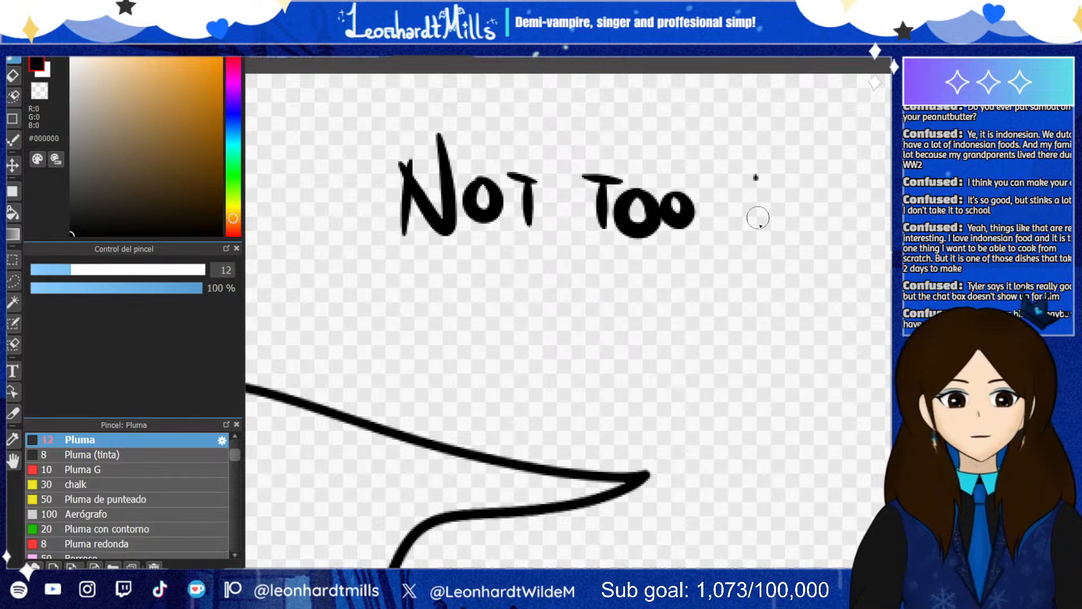
pyautogui.moveTo(758, 218); pyautogui.dragTo(758, 228)
pyautogui.moveTo(751, 176)
pyautogui.mouseDown()
pyautogui.moveTo(804, 202)
pyautogui.moveTo(741, 218)
pyautogui.mouseUp()
pyautogui.scroll(-5, 714, 193)
pyautogui.scroll(5, 753, 188)
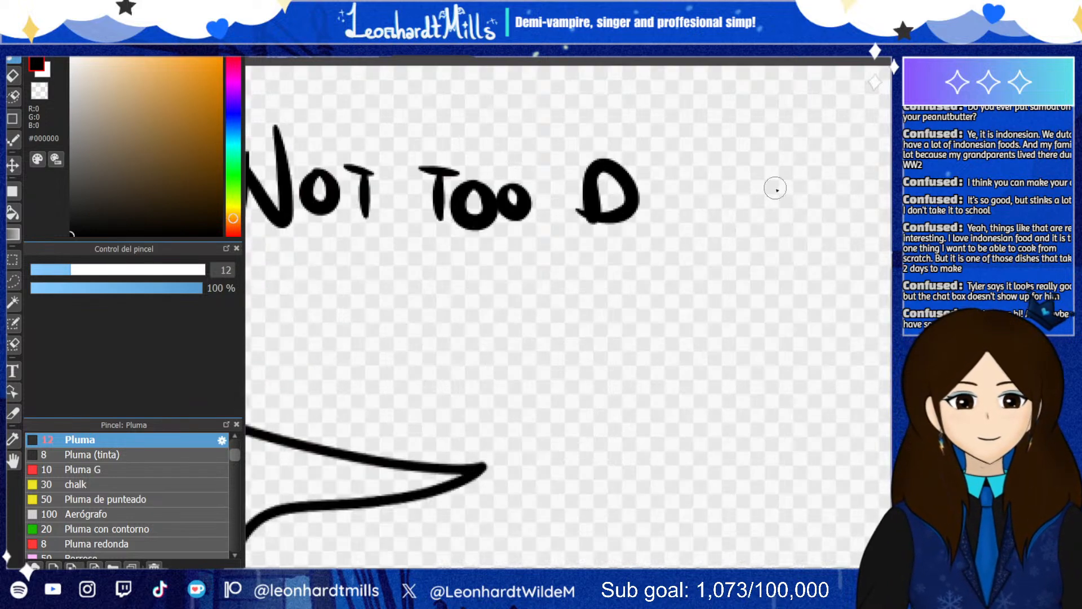
pyautogui.moveTo(649, 177)
pyautogui.mouseDown()
pyautogui.moveTo(672, 215)
pyautogui.moveTo(672, 199)
pyautogui.mouseUp()
pyautogui.moveTo(651, 180)
pyautogui.mouseDown()
pyautogui.moveTo(679, 184)
pyautogui.moveTo(718, 167)
pyautogui.mouseUp()
pyautogui.moveTo(699, 170)
pyautogui.mouseDown()
pyautogui.moveTo(698, 228)
pyautogui.moveTo(732, 181)
pyautogui.moveTo(755, 231)
pyautogui.mouseUp()
pyautogui.moveTo(708, 212)
pyautogui.mouseDown()
pyautogui.moveTo(740, 209)
pyautogui.moveTo(777, 232)
pyautogui.mouseUp()
pyautogui.moveTo(788, 179)
pyautogui.mouseDown()
pyautogui.moveTo(783, 230)
pyautogui.moveTo(805, 230)
pyautogui.moveTo(843, 178)
pyautogui.mouseUp()
pyautogui.moveTo(815, 181)
pyautogui.mouseDown()
pyautogui.moveTo(844, 233)
pyautogui.moveTo(839, 204)
pyautogui.mouseUp()
pyautogui.moveTo(862, 172); pyautogui.dragTo(863, 247)
pyautogui.moveTo(865, 168)
pyautogui.mouseDown()
pyautogui.moveTo(886, 232)
pyautogui.moveTo(853, 227)
pyautogui.mouseUp()
pyautogui.scroll(-7, 780, 207)
pyautogui.scroll(2, 695, 285)
pyautogui.scroll(-2, 710, 274)
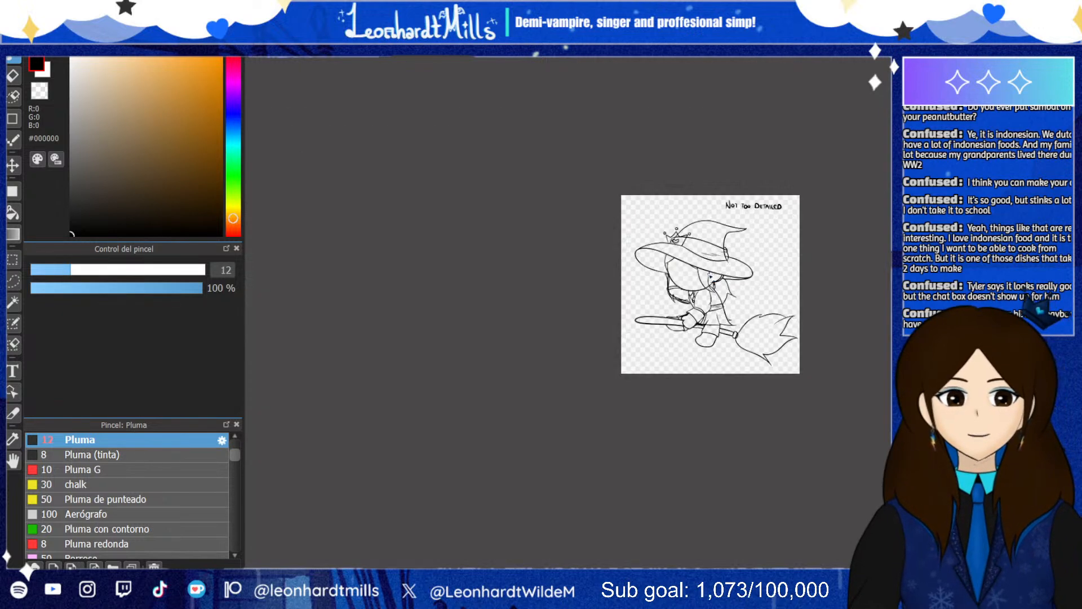
# Switch to the teal-horned character's drawing and examine its reference costume details against the chibi version
pyautogui.scroll(2, 763, 280)
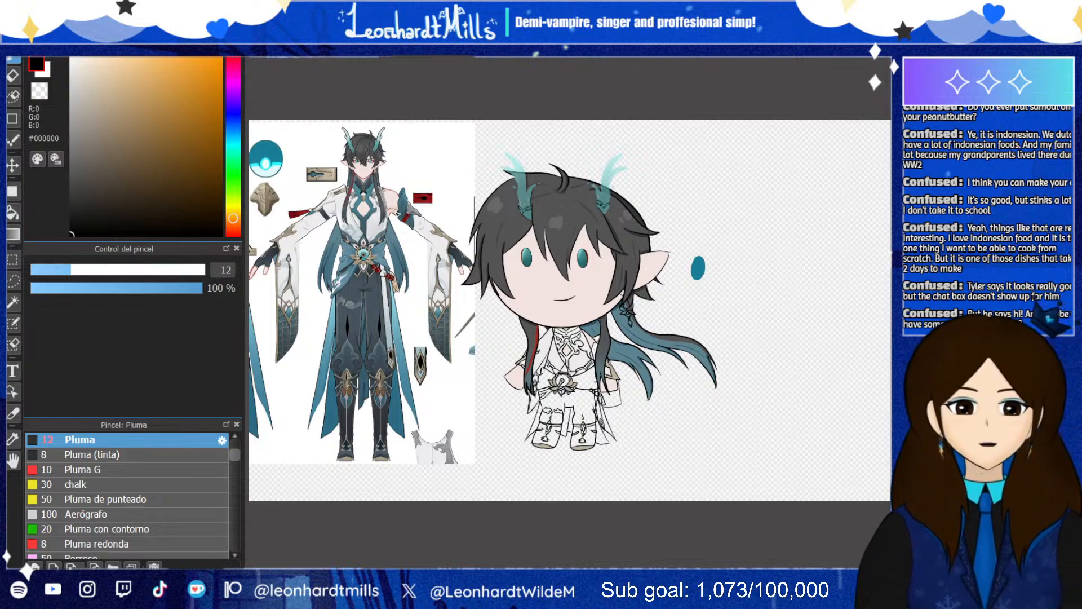
pyautogui.scroll(-2, 397, 213)
pyautogui.scroll(4, 532, 170)
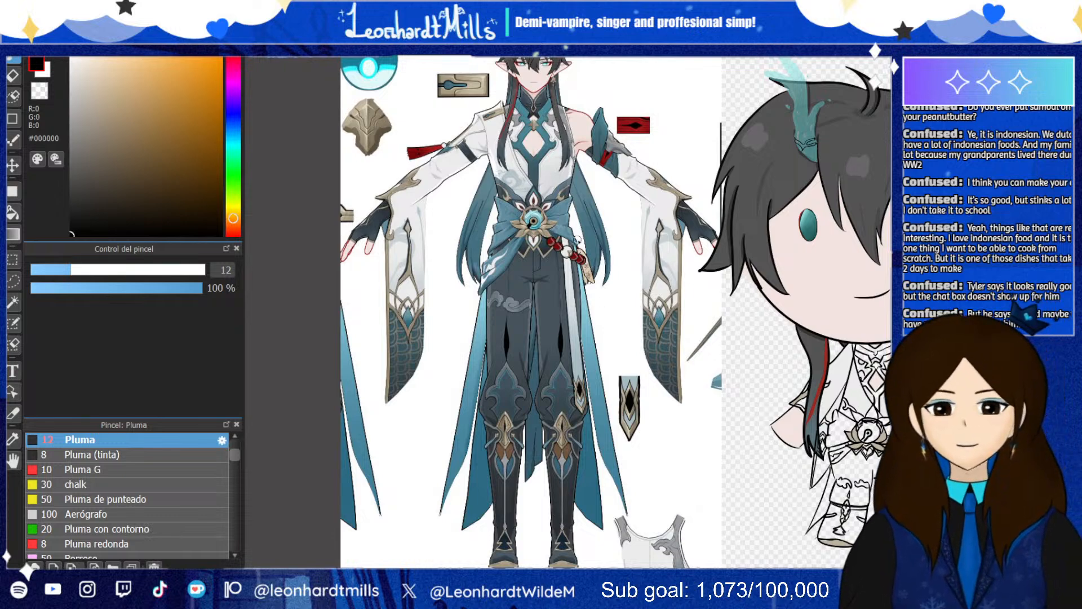
pyautogui.scroll(-2, 575, 225)
pyautogui.scroll(2, 564, 194)
pyautogui.scroll(-2, 563, 194)
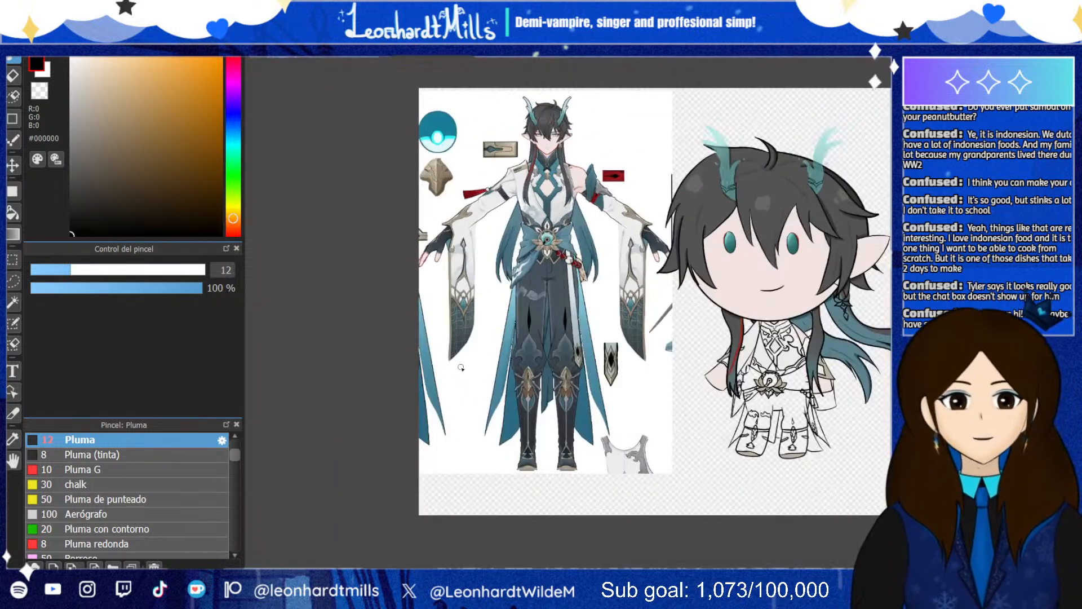
pyautogui.scroll(2, 578, 398)
pyautogui.scroll(-2, 578, 398)
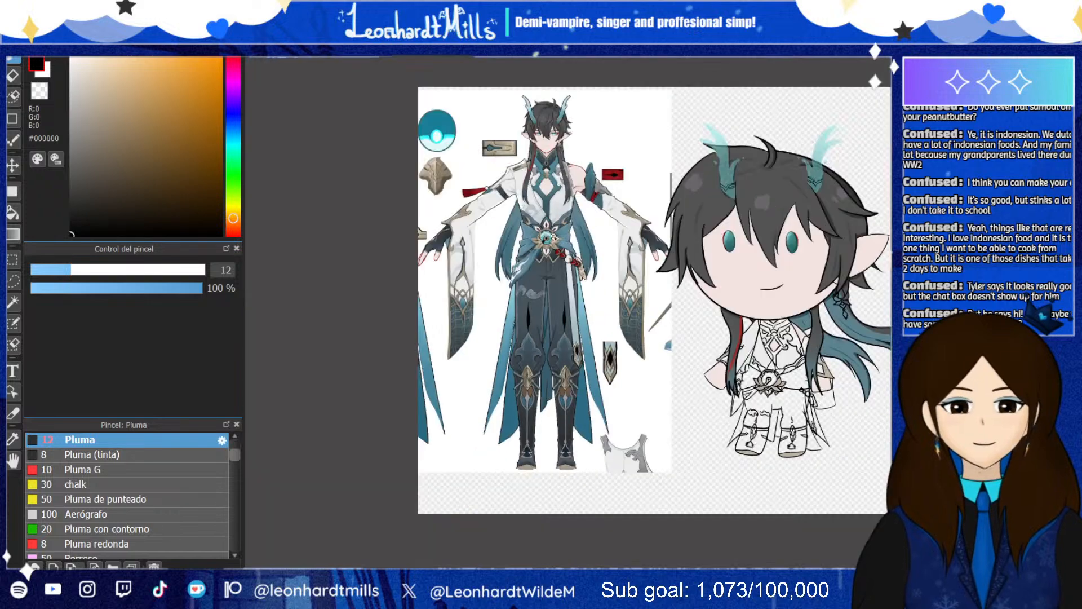
pyautogui.scroll(2, 541, 234)
pyautogui.scroll(-1, 541, 234)
pyautogui.scroll(2, 563, 169)
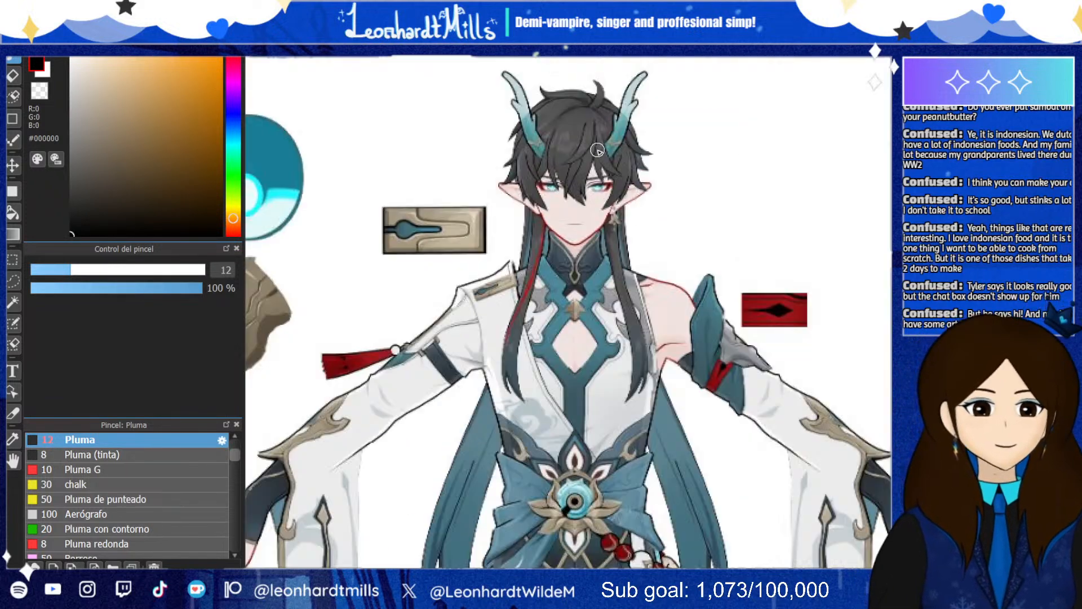
pyautogui.scroll(-3, 618, 195)
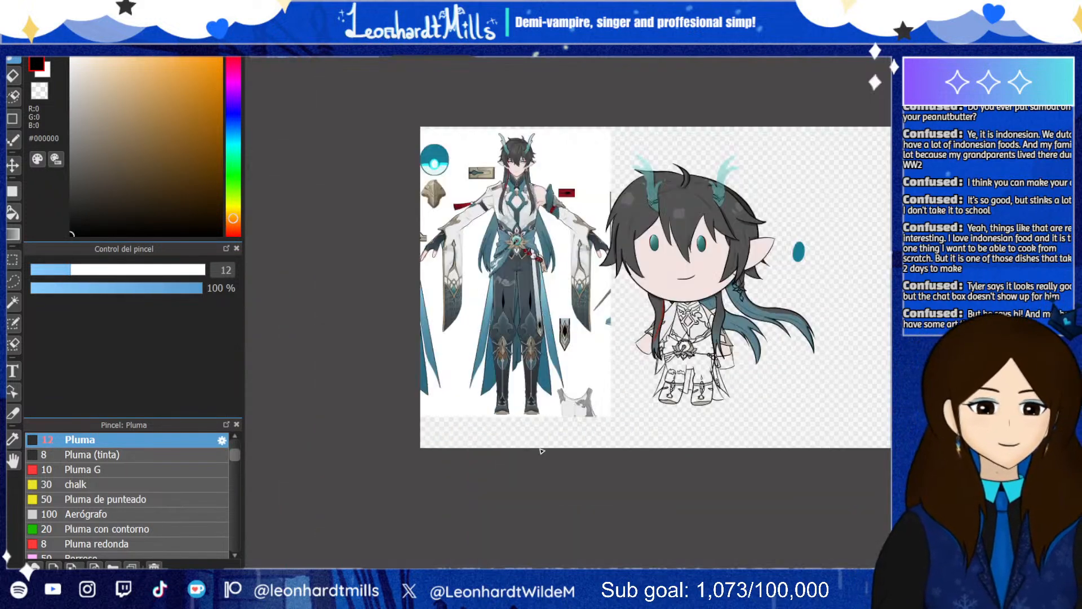
pyautogui.scroll(3, 476, 247)
pyautogui.scroll(-2, 542, 241)
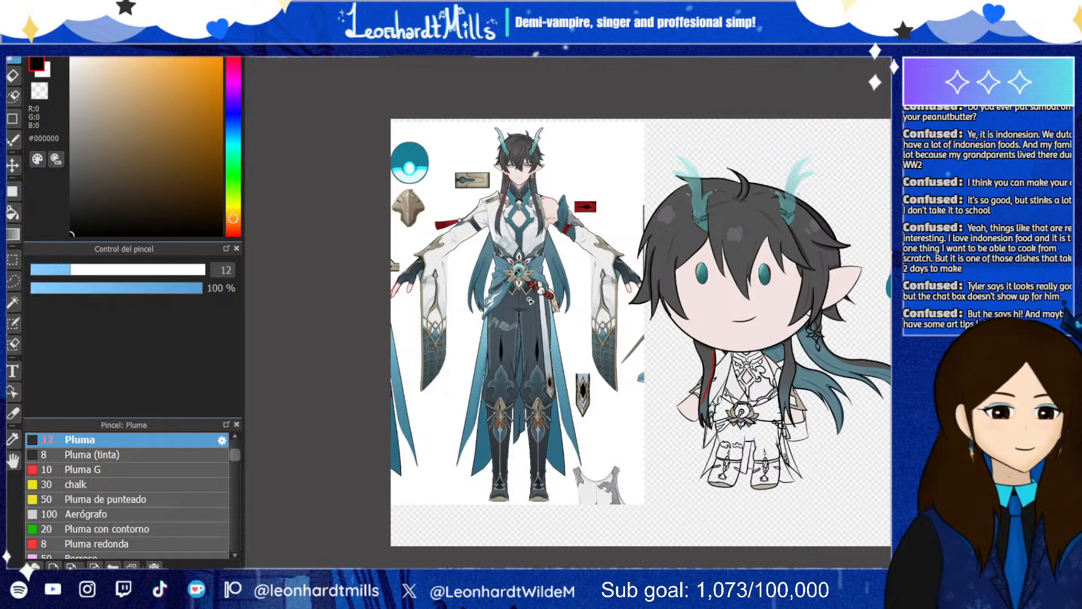
# Compare the reference figure's outfit, face and sleeves with the chibi's oval eyes, simple smile and costume line art
pyautogui.scroll(1, 550, 260)
pyautogui.scroll(-1, 516, 248)
pyautogui.scroll(2, 499, 196)
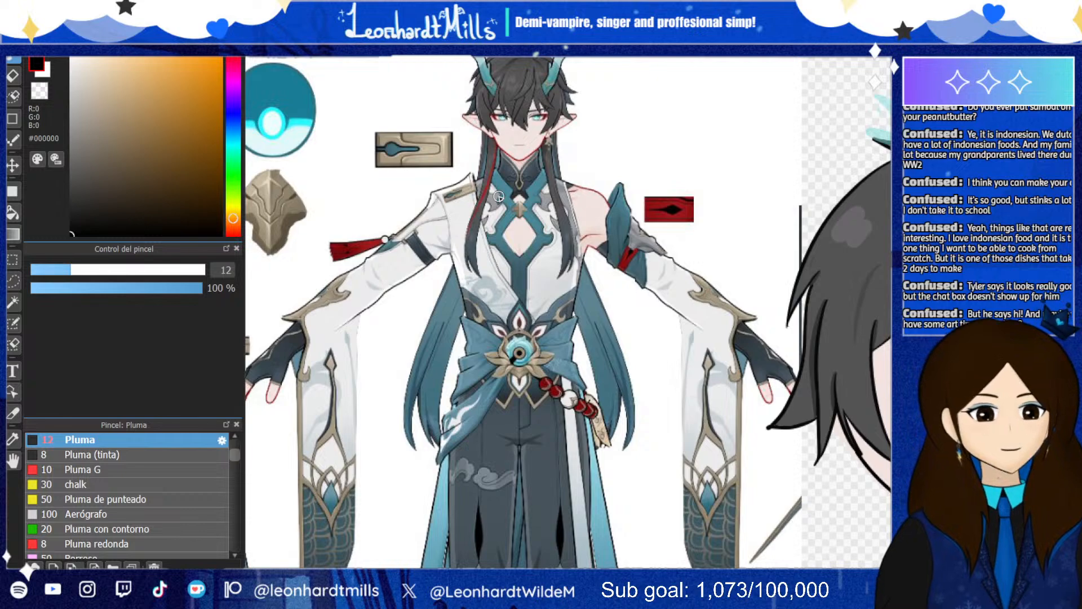
pyautogui.scroll(-3, 520, 212)
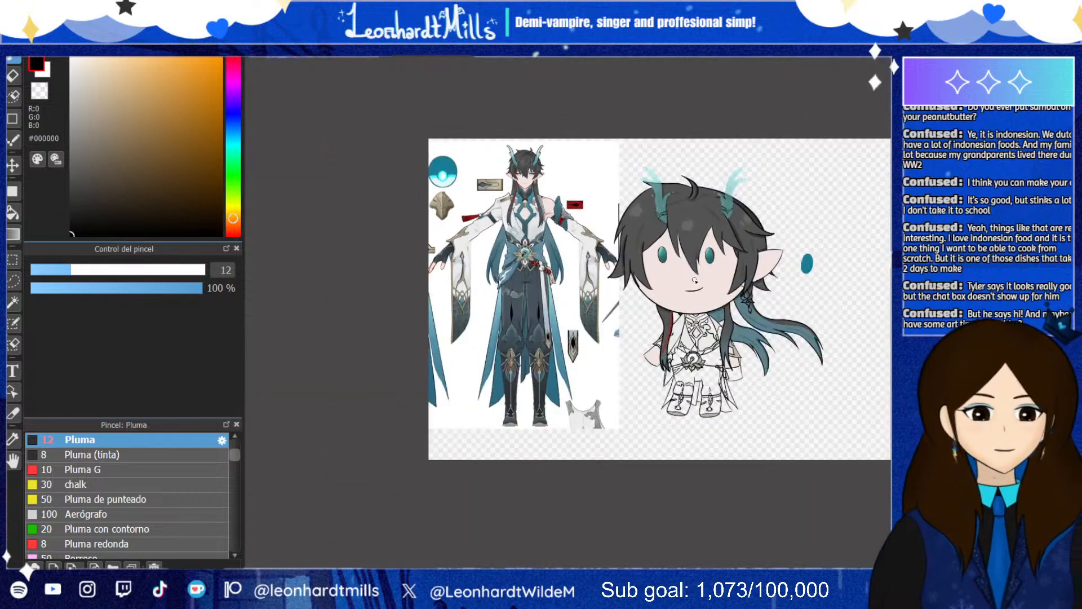
pyautogui.scroll(1, 695, 280)
pyautogui.scroll(1, 695, 280)
pyautogui.scroll(-2, 660, 227)
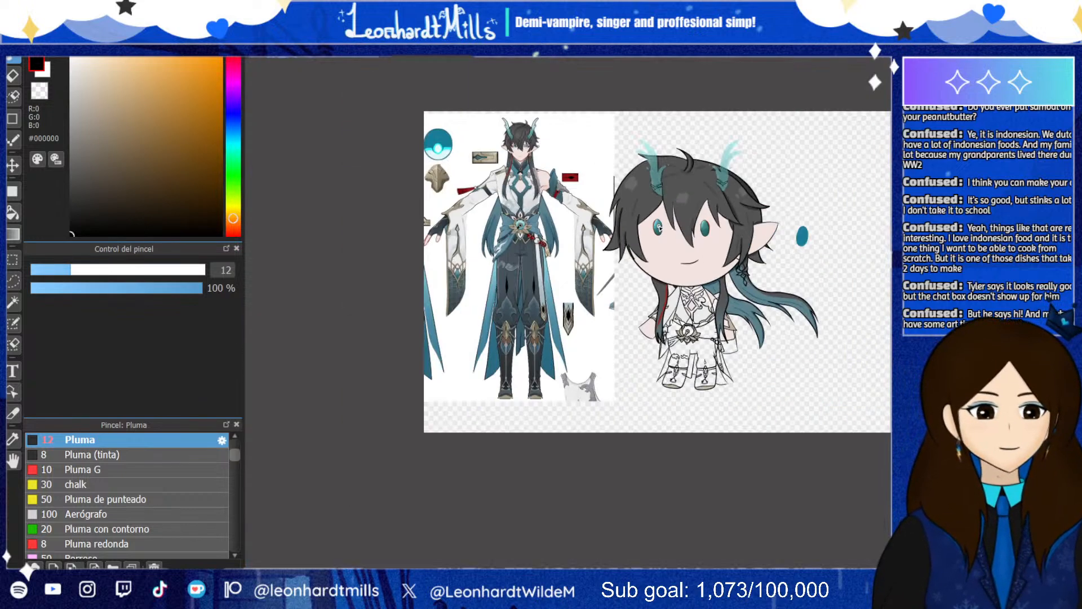
pyautogui.scroll(1, 540, 161)
pyautogui.scroll(3, 505, 116)
pyautogui.scroll(-3, 596, 199)
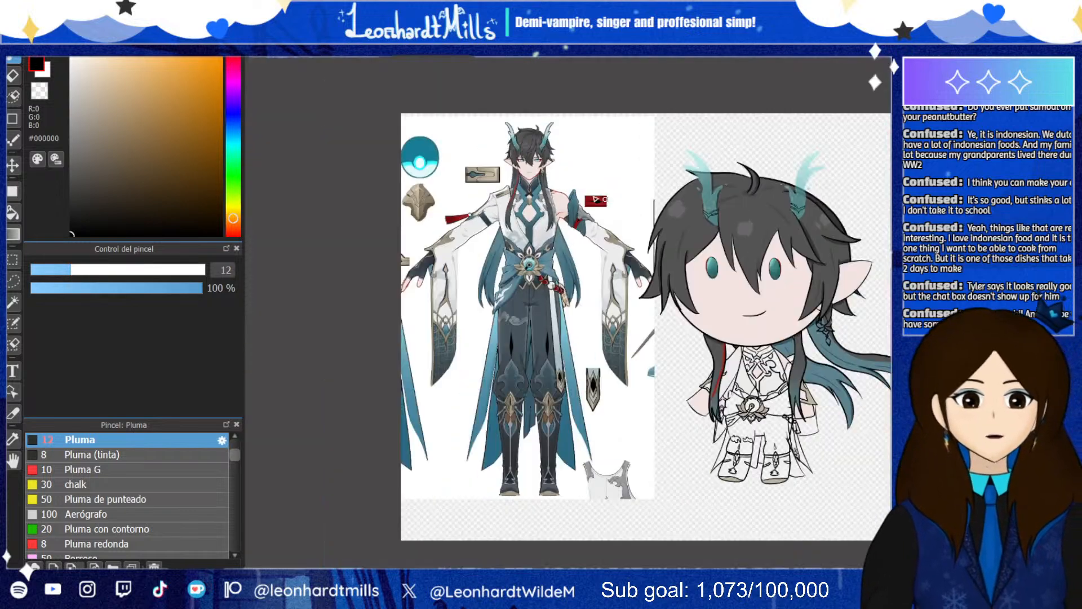
pyautogui.scroll(3, 790, 285)
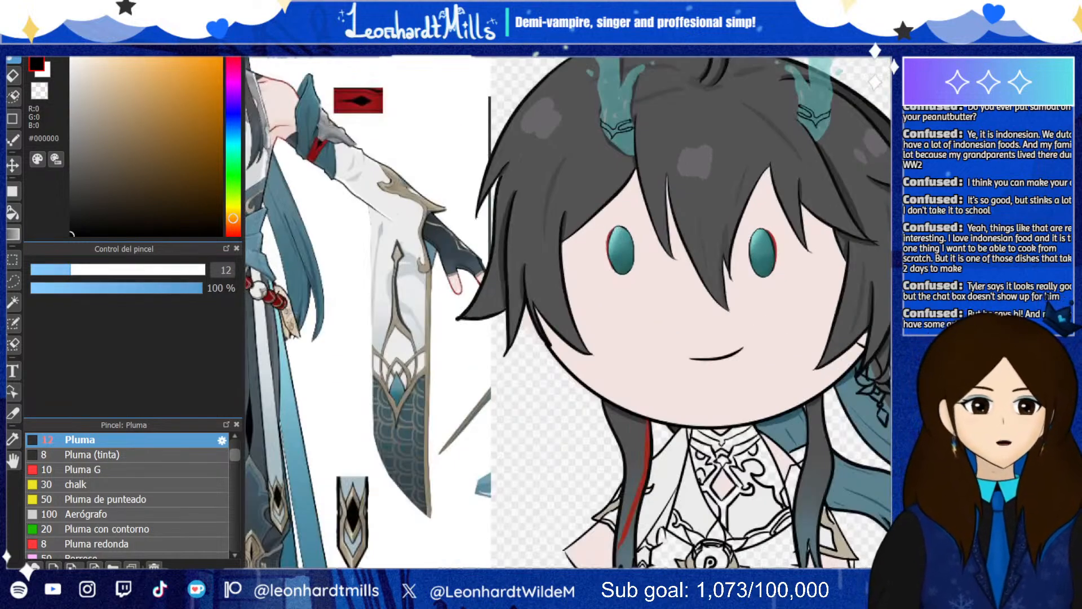
# Return to the witch drawing and try a short stroke on her face beneath the hat brim
pyautogui.hotkey('ctrl', 'Tab')
pyautogui.hotkey('ctrl', 'Tab')
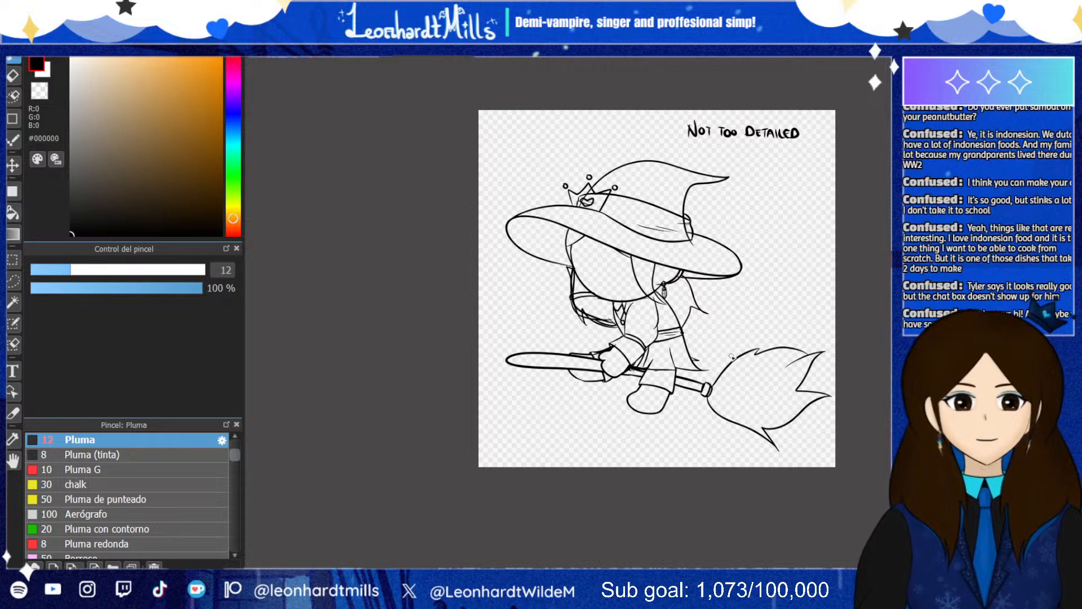
pyautogui.scroll(1, 716, 344)
pyautogui.scroll(1, 528, 197)
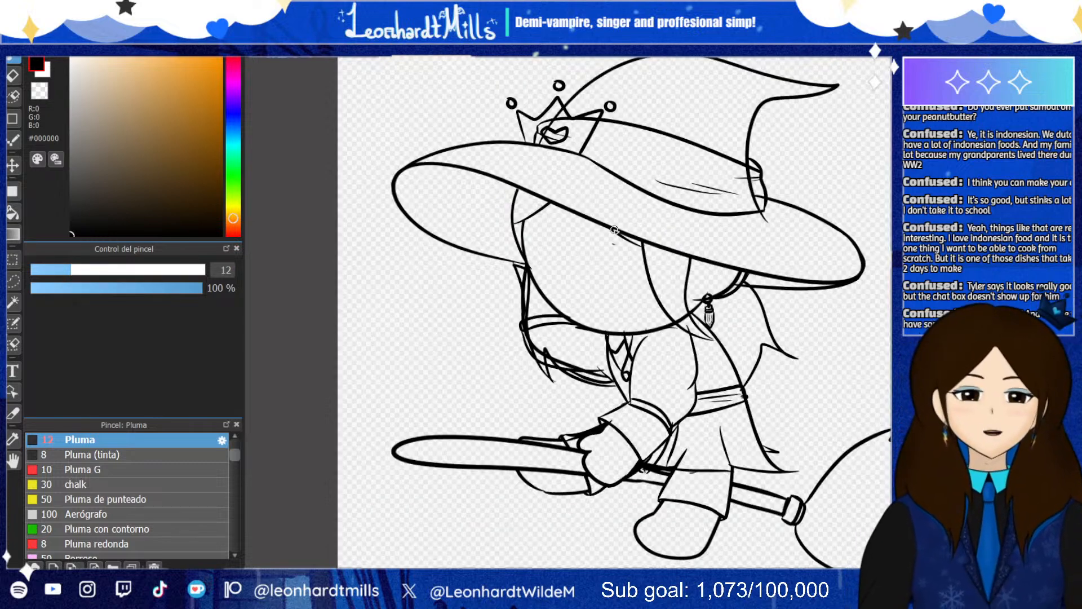
pyautogui.moveTo(613, 243); pyautogui.dragTo(698, 228)
pyautogui.hotkey('ctrl', 'z')
pyautogui.scroll(-5, 636, 204)
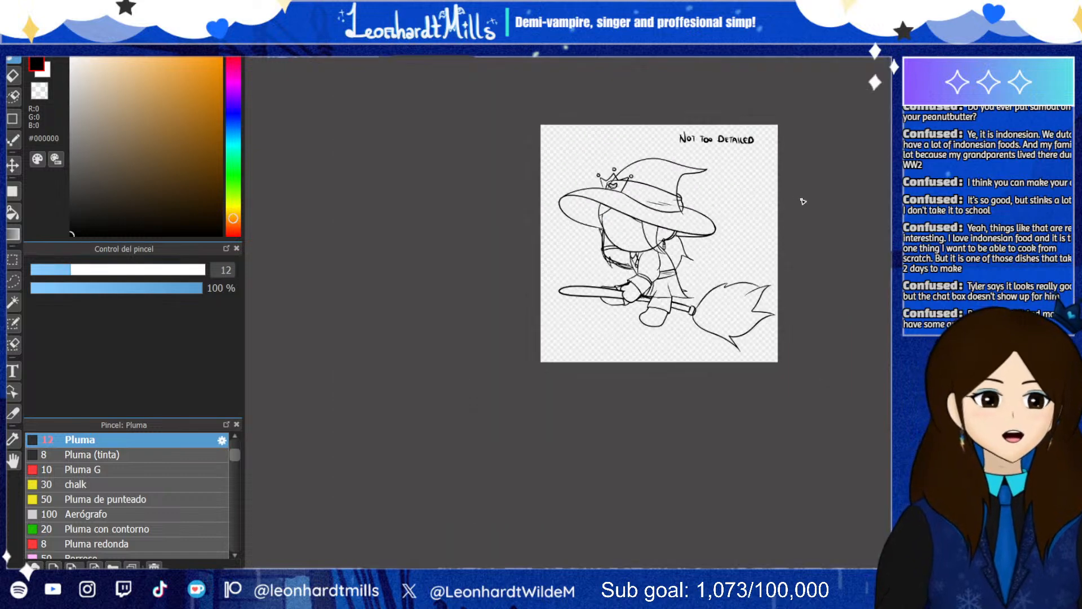
# Sketch a detailed eye with lid, round iris and thick lashes in the empty space beside the witch's hat
pyautogui.scroll(5, 802, 201)
pyautogui.moveTo(568, 196); pyautogui.dragTo(721, 201)
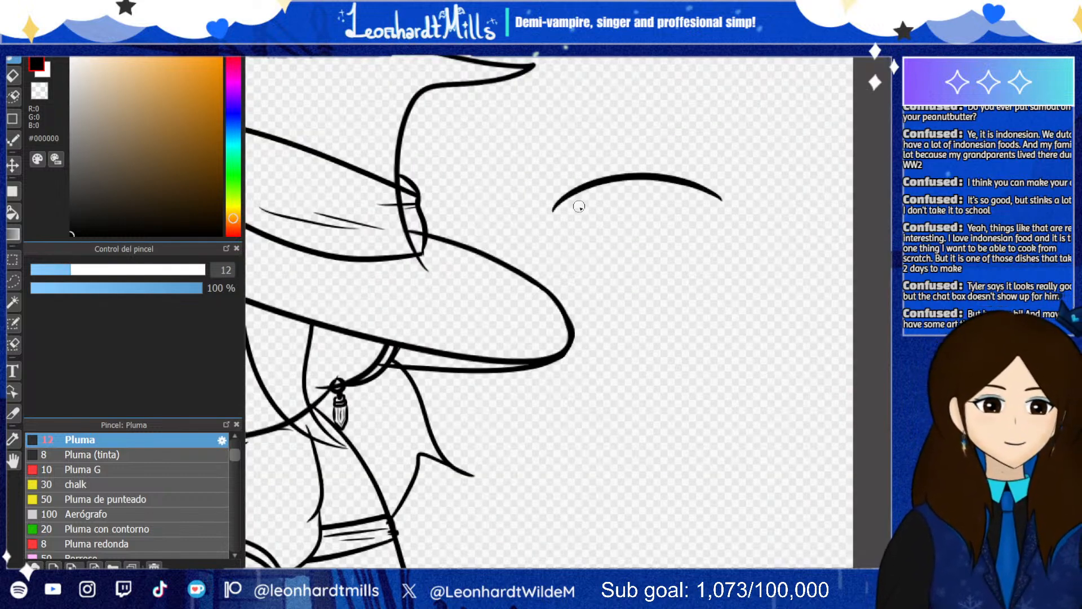
pyautogui.moveTo(560, 208)
pyautogui.mouseDown()
pyautogui.moveTo(601, 258)
pyautogui.moveTo(676, 260)
pyautogui.moveTo(689, 179)
pyautogui.mouseUp()
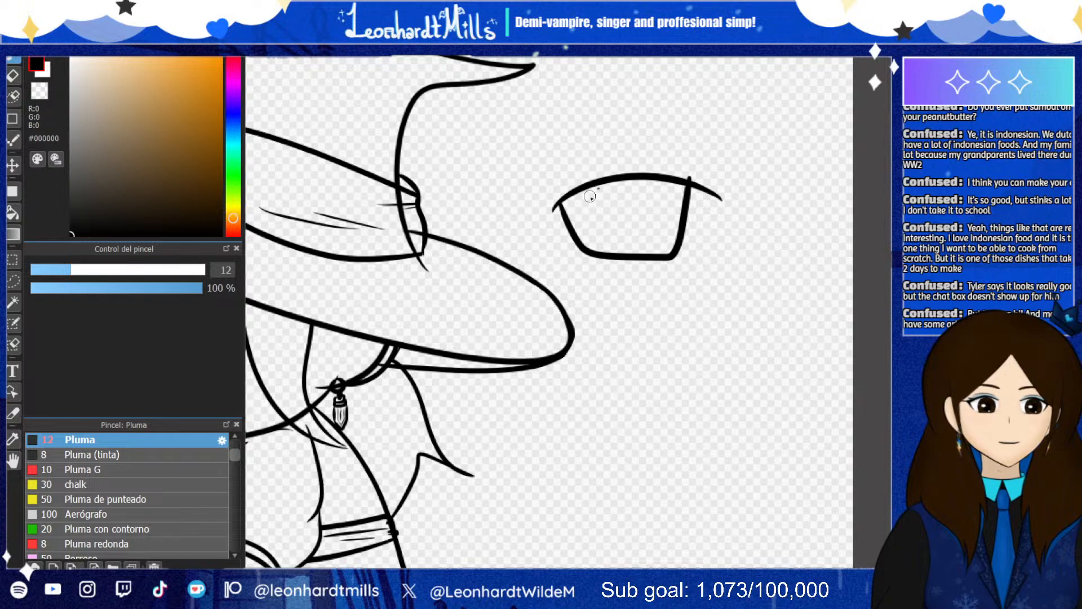
pyautogui.moveTo(589, 196)
pyautogui.mouseDown()
pyautogui.moveTo(612, 257)
pyautogui.moveTo(669, 211)
pyautogui.moveTo(605, 192)
pyautogui.moveTo(609, 182)
pyautogui.moveTo(689, 167)
pyautogui.moveTo(751, 186)
pyautogui.mouseUp()
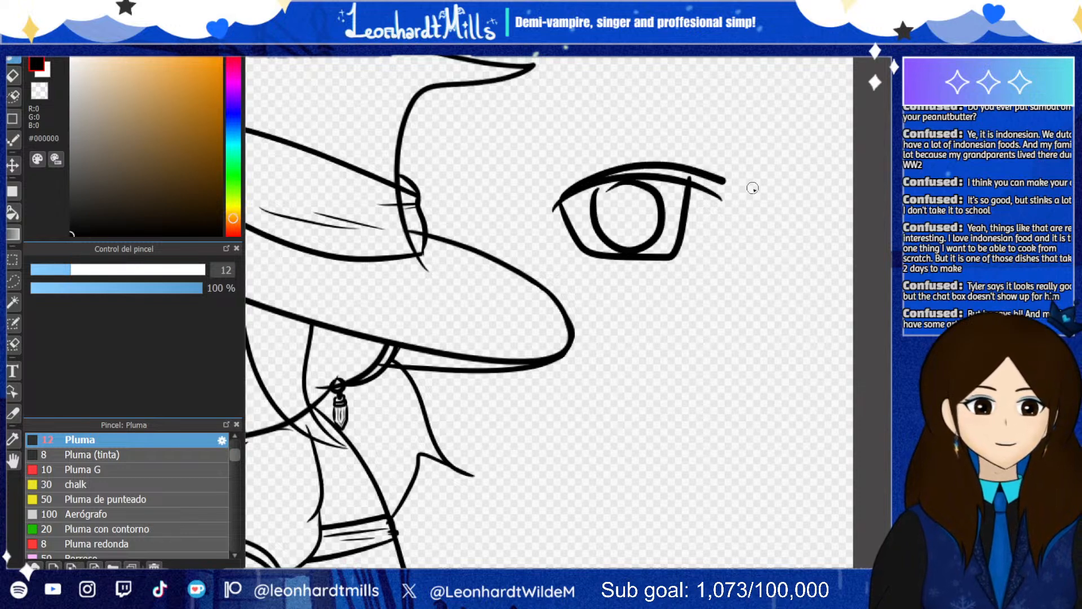
pyautogui.moveTo(610, 180)
pyautogui.mouseDown()
pyautogui.moveTo(750, 184)
pyautogui.moveTo(713, 190)
pyautogui.moveTo(738, 199)
pyautogui.mouseUp()
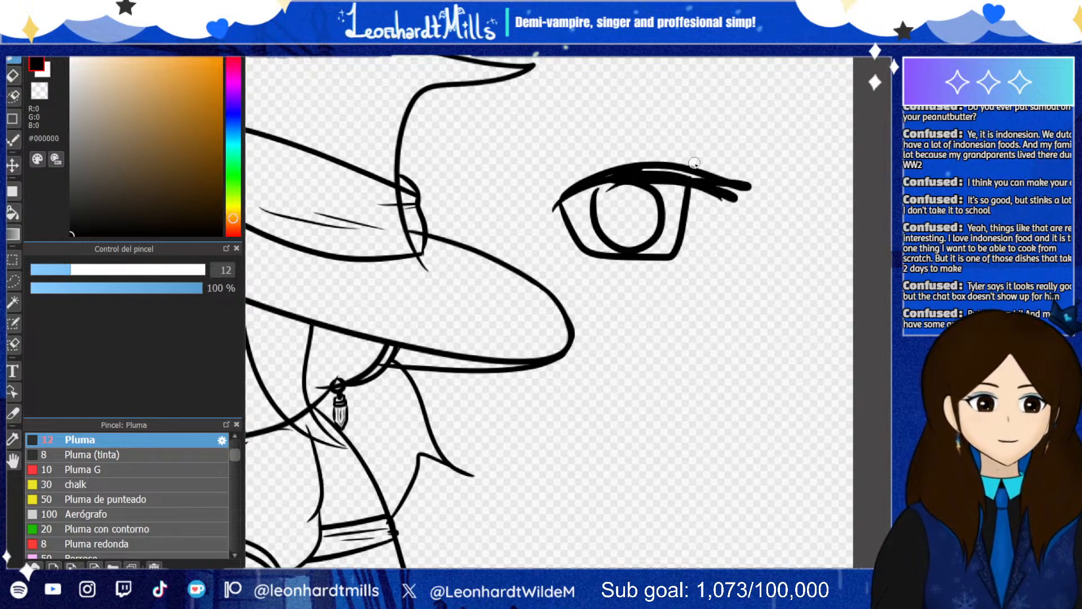
pyautogui.moveTo(703, 153); pyautogui.dragTo(644, 166)
# Compare the sketched eye with the witch's small face and undo all the eye's strokes
pyautogui.scroll(-5, 656, 159)
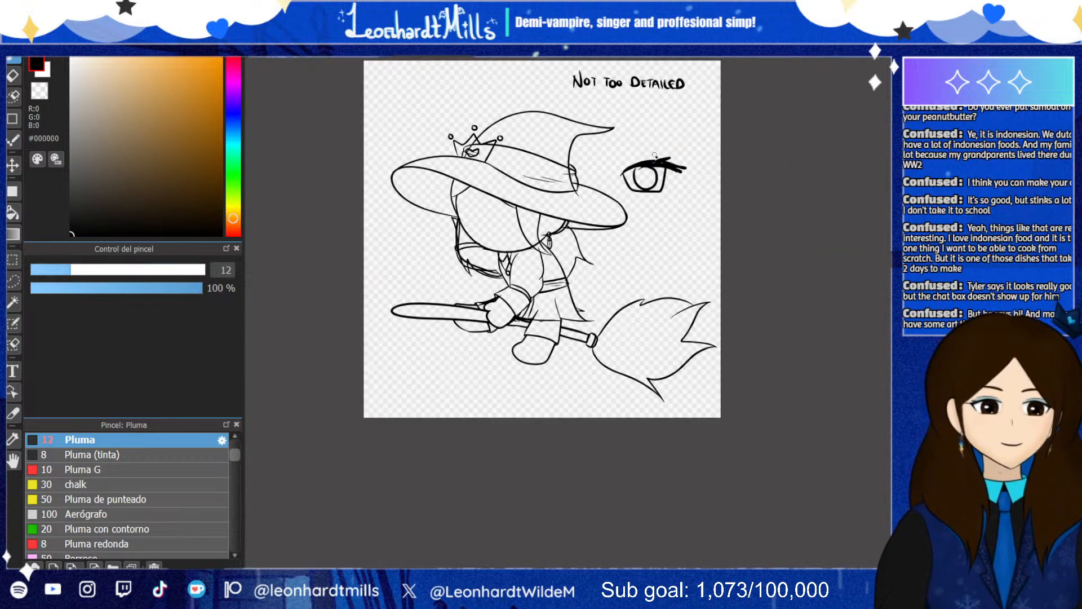
pyautogui.scroll(5, 652, 154)
pyautogui.scroll(-5, 770, 208)
pyautogui.scroll(5, 572, 289)
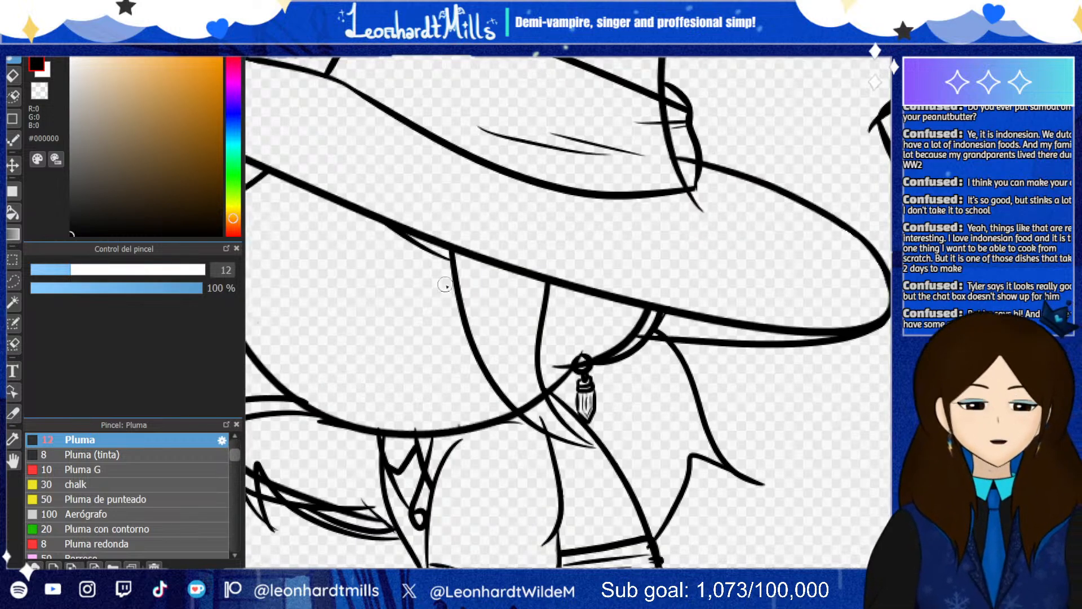
pyautogui.scroll(-8, 572, 289)
pyautogui.scroll(5, 631, 230)
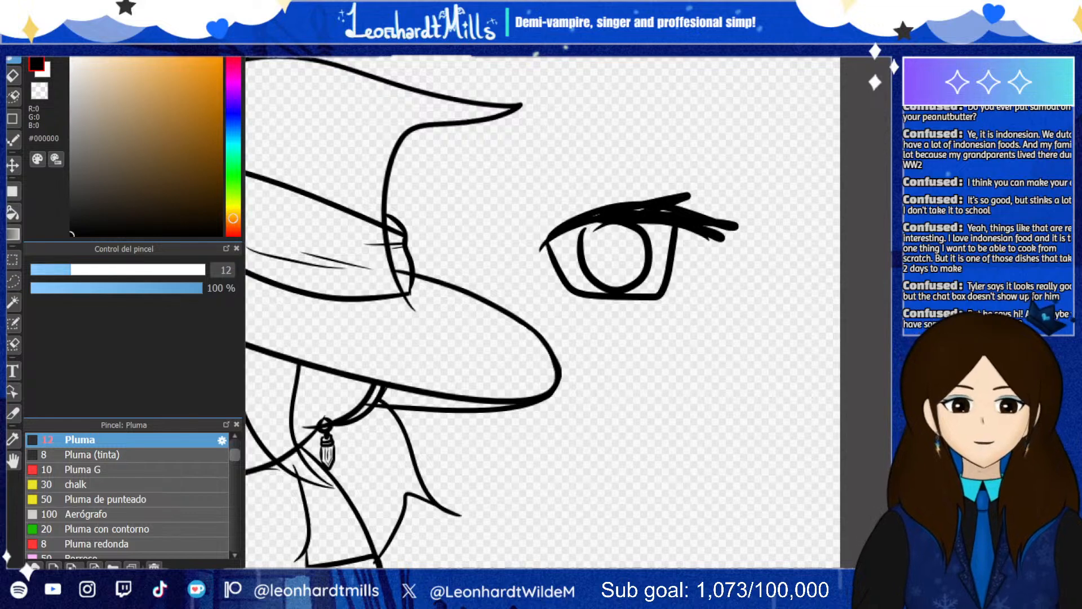
pyautogui.hotkey('ctrl', 'z')
pyautogui.hotkey('ctrl', 'z')
pyautogui.hotkey('ctrl', 'z')
pyautogui.hotkey('ctrl', 'z')
pyautogui.hotkey('ctrl', 'z')
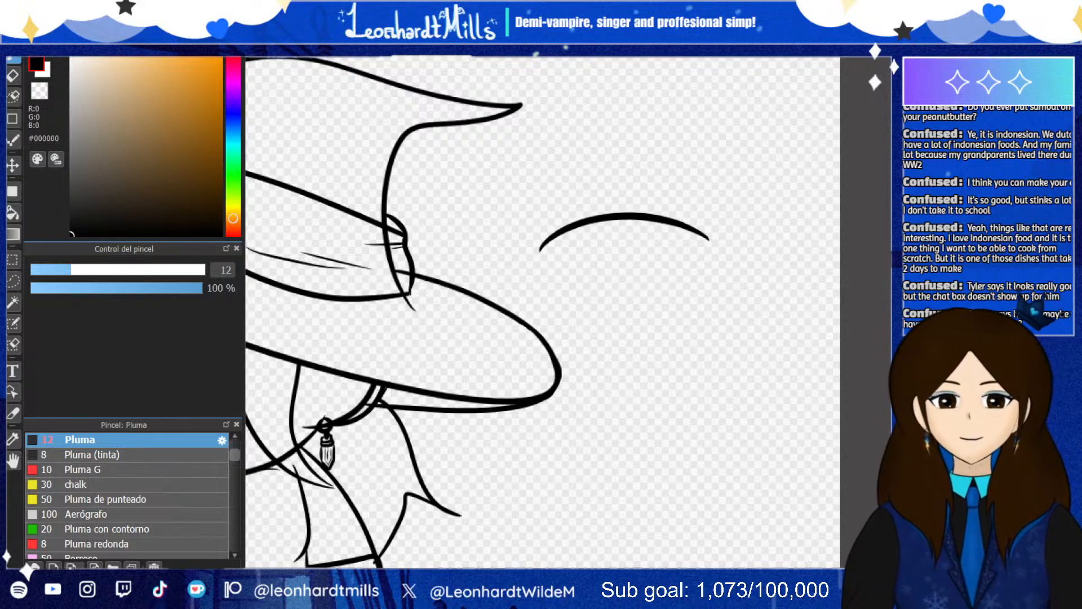
pyautogui.hotkey('ctrl', 'z')
# Switch to the teal-horned character's drawing and paint a small solid black oval above the separate teal oval
pyautogui.click(691, 58)
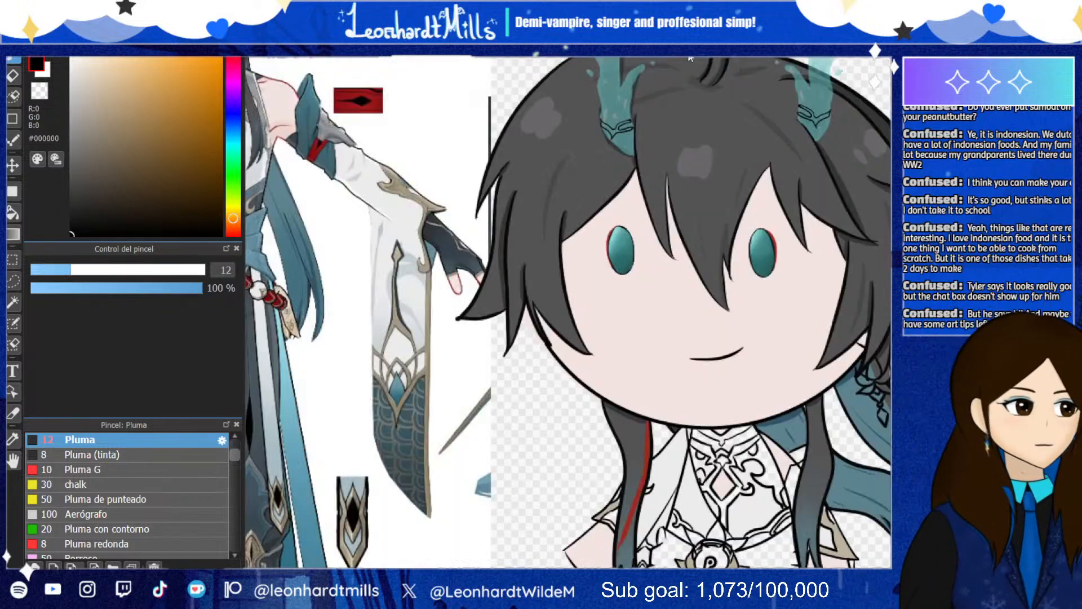
pyautogui.scroll(-3, 544, 210)
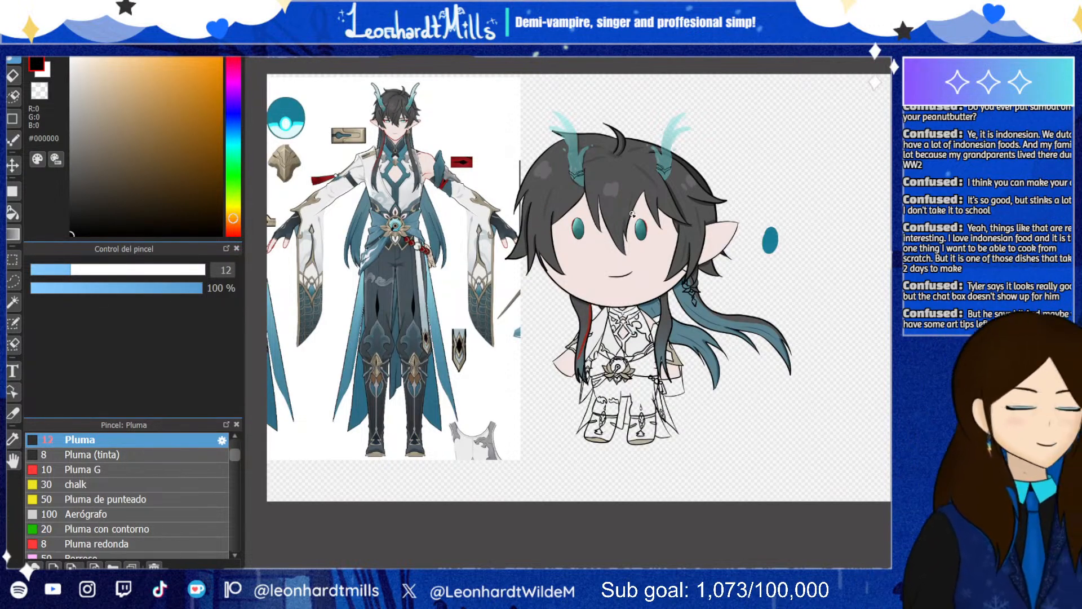
pyautogui.scroll(3, 632, 214)
pyautogui.scroll(-3, 628, 223)
pyautogui.scroll(3, 812, 265)
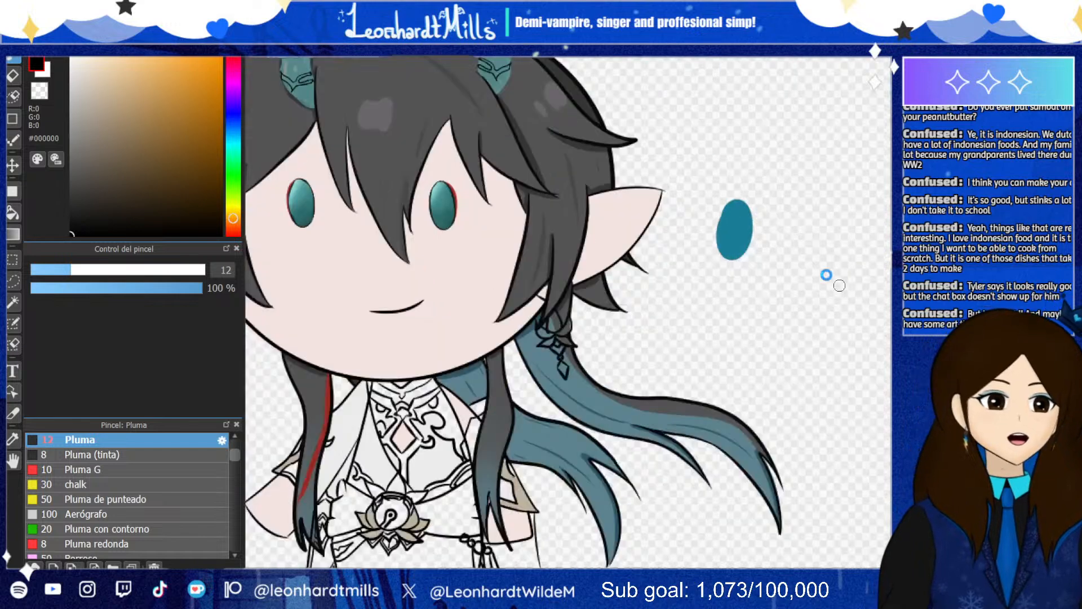
pyautogui.scroll(-3, 826, 274)
pyautogui.scroll(3, 819, 217)
pyautogui.moveTo(672, 151)
pyautogui.mouseDown()
pyautogui.moveTo(675, 109)
pyautogui.moveTo(672, 163)
pyautogui.mouseUp()
pyautogui.scroll(-3, 670, 134)
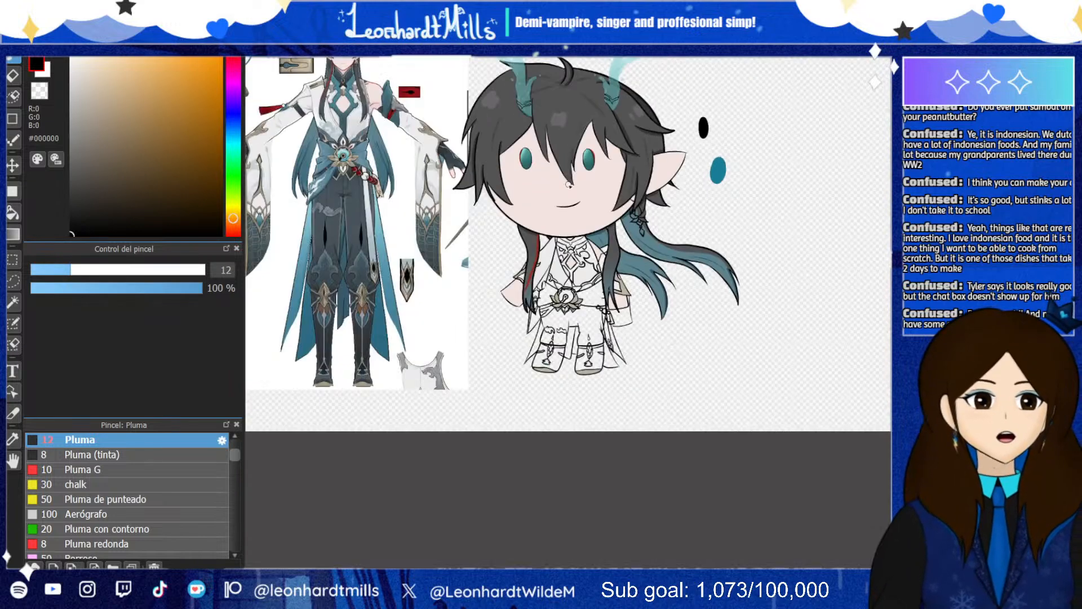
# Try curved mitten-like hand strokes in the empty space beside the chibi's bare arm and undo them
pyautogui.scroll(2, 669, 134)
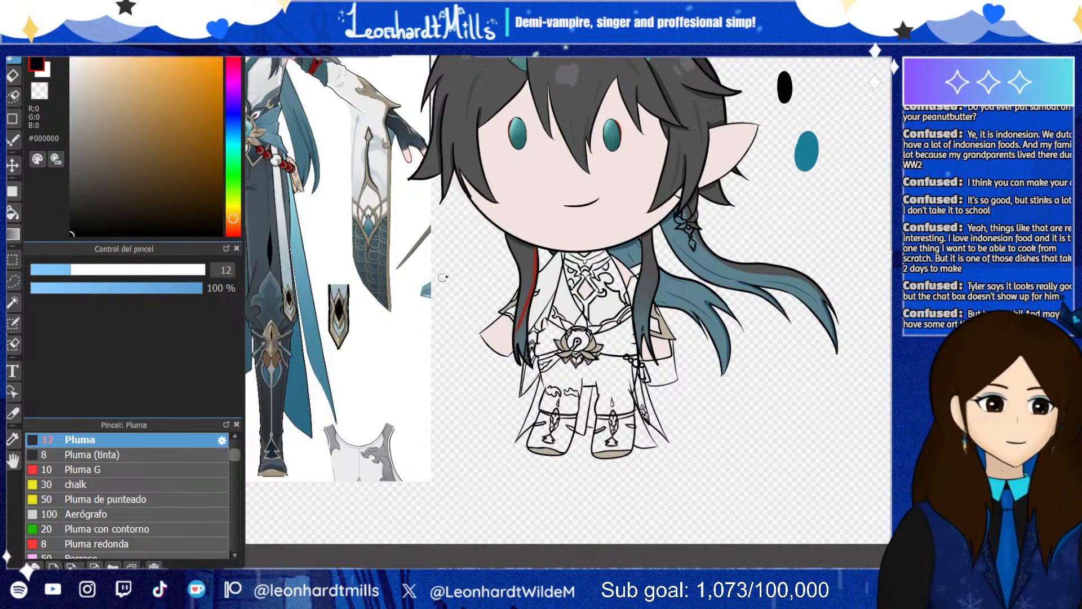
pyautogui.scroll(-3, 495, 252)
pyautogui.scroll(3, 689, 307)
pyautogui.scroll(-1, 689, 307)
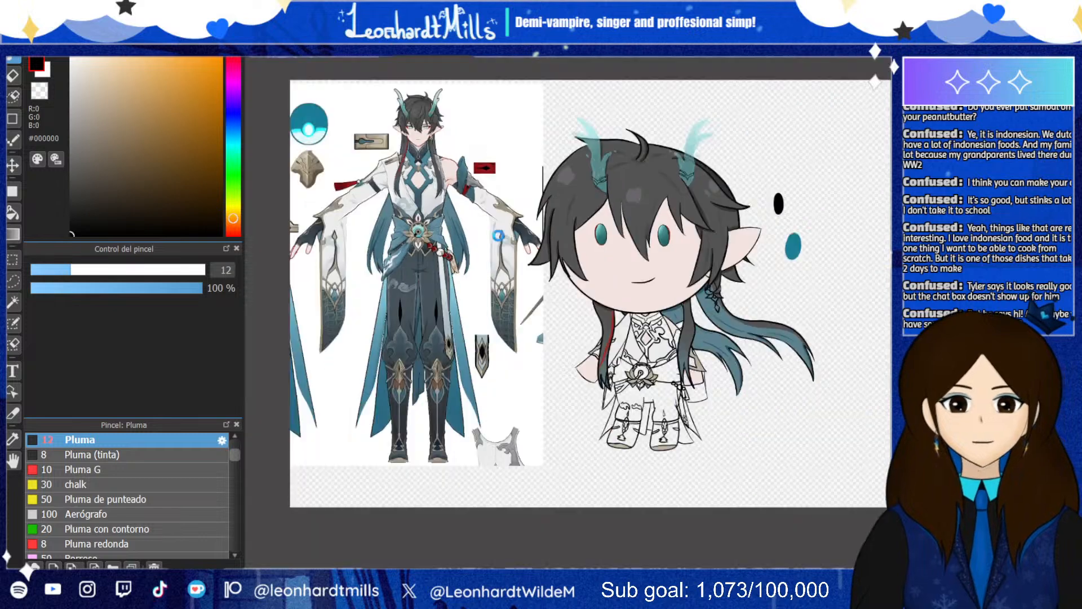
pyautogui.scroll(2, 688, 307)
pyautogui.scroll(-1, 646, 276)
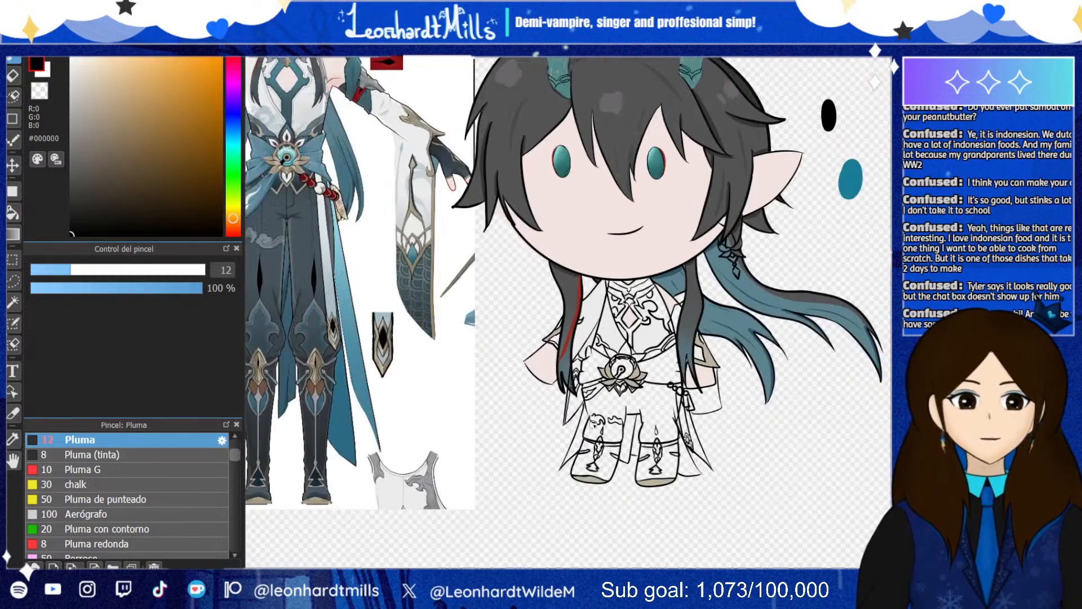
pyautogui.scroll(3, 528, 365)
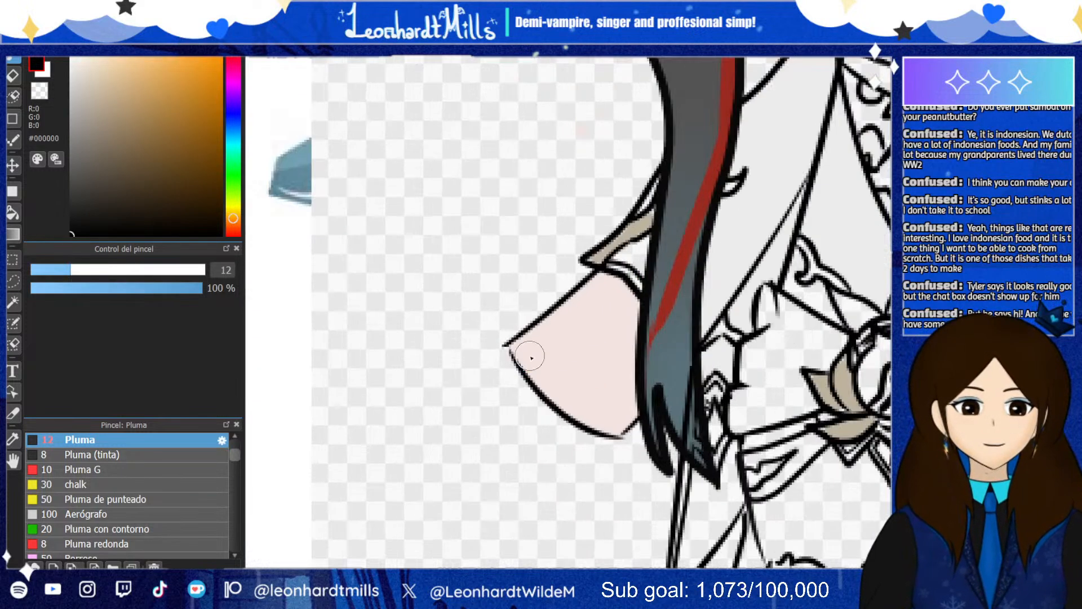
pyautogui.moveTo(436, 234)
pyautogui.mouseDown()
pyautogui.moveTo(401, 299)
pyautogui.moveTo(427, 377)
pyautogui.moveTo(496, 299)
pyautogui.mouseUp()
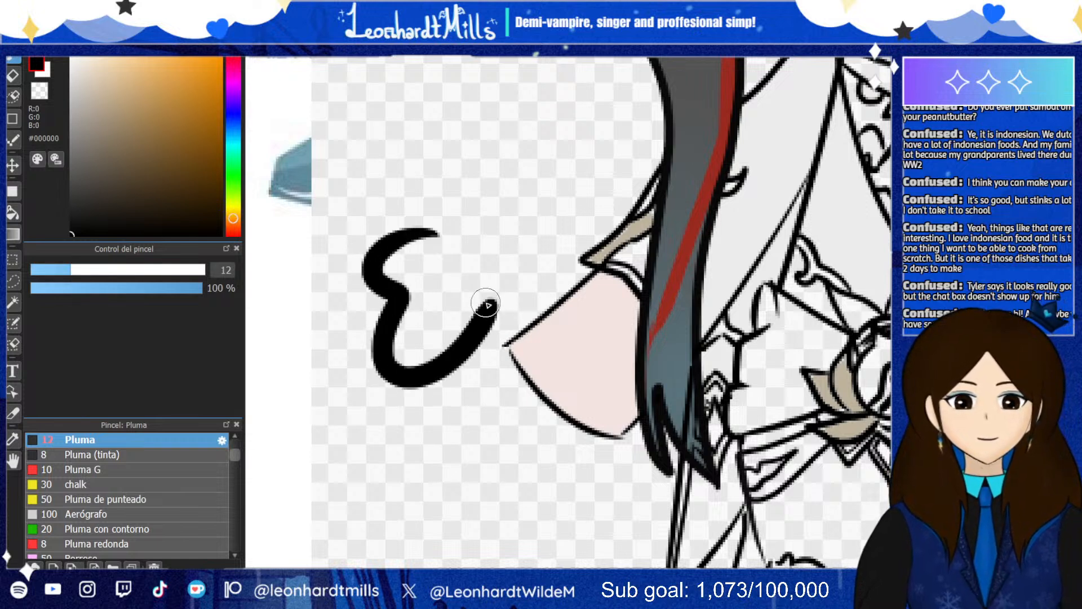
pyautogui.hotkey('ctrl', 'z')
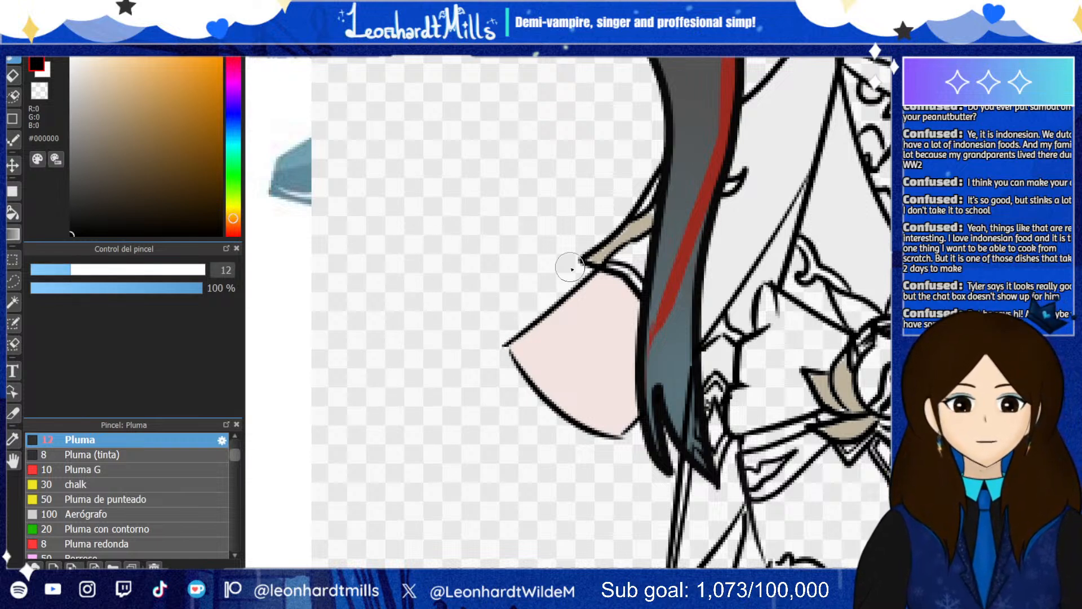
pyautogui.moveTo(423, 179); pyautogui.dragTo(347, 185)
pyautogui.hotkey('ctrl', 'z')
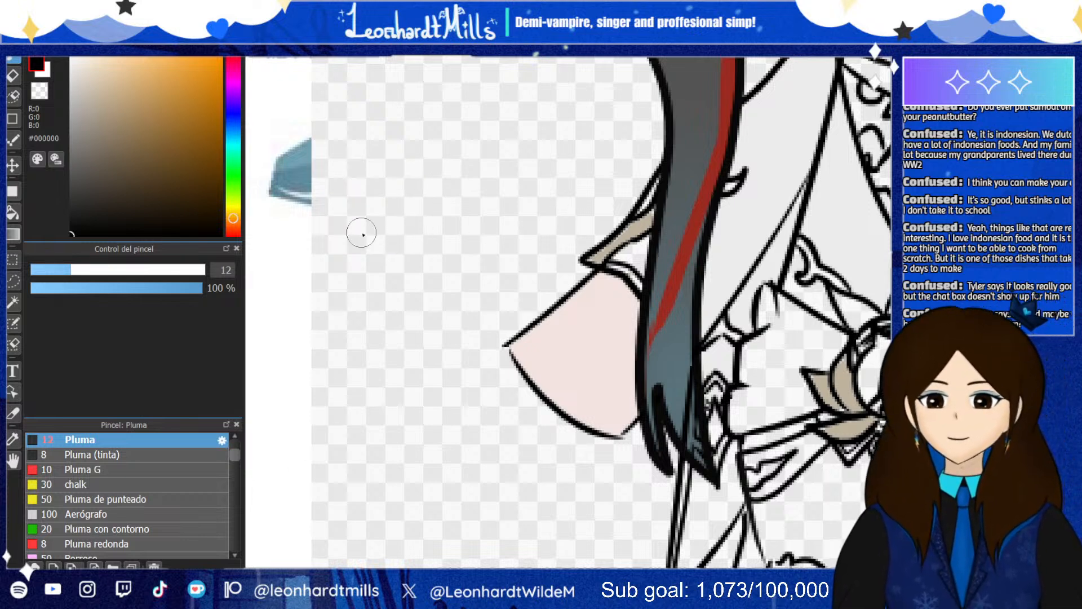
# Draw a thick circle as the palm of a hand beside the chibi's arm, undoing the surplus strokes
pyautogui.moveTo(419, 189)
pyautogui.mouseDown()
pyautogui.moveTo(385, 270)
pyautogui.moveTo(472, 293)
pyautogui.moveTo(493, 223)
pyautogui.moveTo(413, 193)
pyautogui.moveTo(395, 207)
pyautogui.moveTo(416, 190)
pyautogui.moveTo(403, 181)
pyautogui.moveTo(334, 176)
pyautogui.moveTo(365, 232)
pyautogui.moveTo(388, 231)
pyautogui.moveTo(337, 265)
pyautogui.moveTo(346, 301)
pyautogui.moveTo(401, 282)
pyautogui.moveTo(380, 314)
pyautogui.moveTo(407, 345)
pyautogui.moveTo(431, 298)
pyautogui.moveTo(425, 337)
pyautogui.moveTo(470, 330)
pyautogui.moveTo(476, 279)
pyautogui.mouseUp()
pyautogui.hotkey('ctrl', 'z')
pyautogui.hotkey('ctrl', 'z')
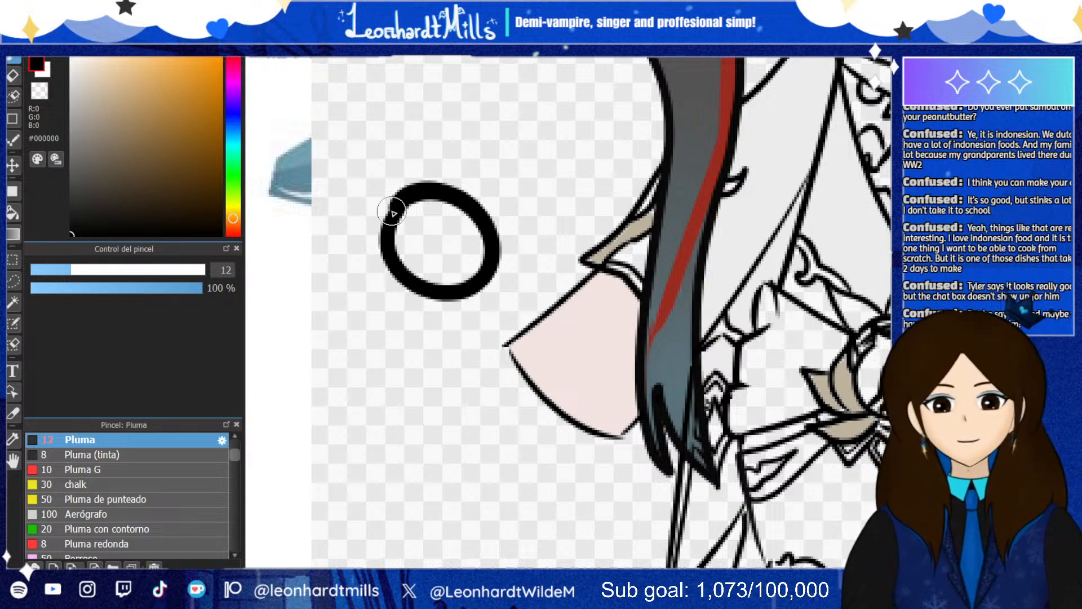
pyautogui.moveTo(395, 206)
pyautogui.mouseDown()
pyautogui.moveTo(365, 195)
pyautogui.moveTo(351, 227)
pyautogui.moveTo(386, 244)
pyautogui.moveTo(363, 327)
pyautogui.moveTo(407, 303)
pyautogui.moveTo(464, 295)
pyautogui.mouseUp()
pyautogui.hotkey('ctrl', 'z')
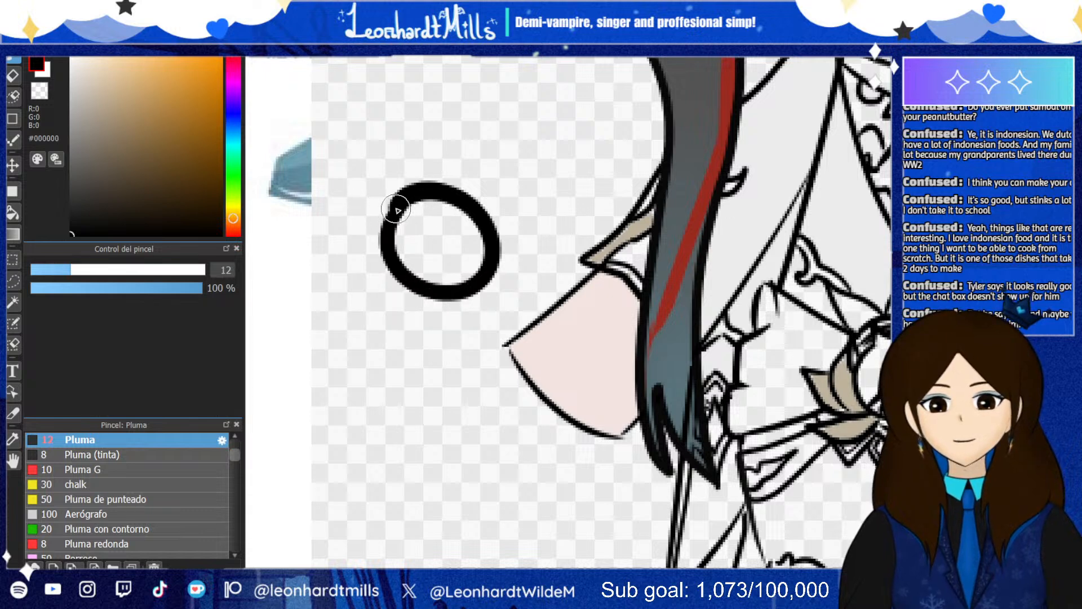
# Add a thumb, rounded fingers and two slanted wrist lines around the palm circle to complete the hand sketch
pyautogui.moveTo(402, 340)
pyautogui.mouseDown()
pyautogui.moveTo(355, 345)
pyautogui.moveTo(377, 408)
pyautogui.moveTo(349, 484)
pyautogui.moveTo(430, 474)
pyautogui.moveTo(457, 370)
pyautogui.mouseUp()
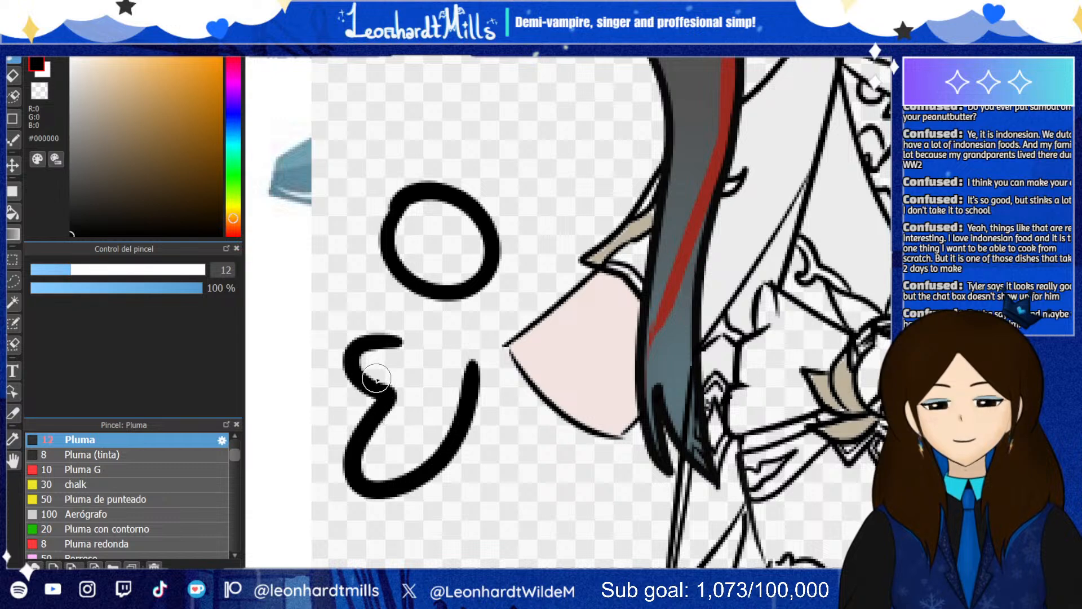
pyautogui.hotkey('ctrl', 'z')
pyautogui.moveTo(397, 192)
pyautogui.mouseDown()
pyautogui.moveTo(357, 169)
pyautogui.moveTo(387, 229)
pyautogui.moveTo(338, 279)
pyautogui.mouseUp()
pyautogui.moveTo(332, 327)
pyautogui.mouseDown()
pyautogui.moveTo(376, 303)
pyautogui.moveTo(387, 277)
pyautogui.moveTo(364, 321)
pyautogui.moveTo(365, 372)
pyautogui.moveTo(417, 319)
pyautogui.moveTo(428, 372)
pyautogui.mouseUp()
pyautogui.moveTo(445, 332)
pyautogui.mouseDown()
pyautogui.moveTo(499, 332)
pyautogui.moveTo(500, 298)
pyautogui.mouseUp()
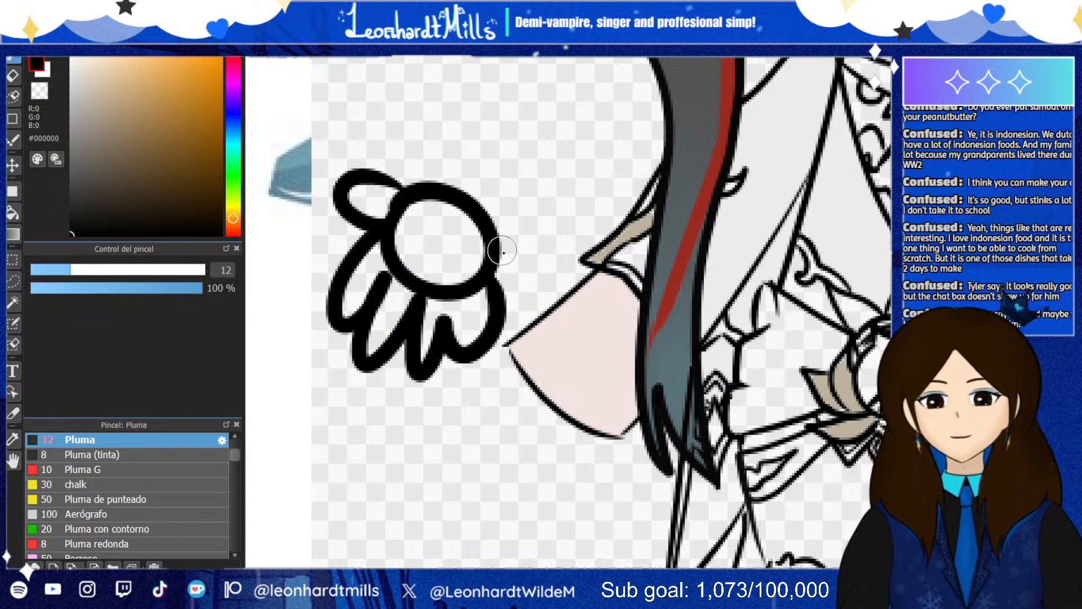
pyautogui.moveTo(420, 185); pyautogui.dragTo(415, 177)
pyautogui.moveTo(440, 135); pyautogui.dragTo(418, 181)
pyautogui.moveTo(500, 265); pyautogui.dragTo(568, 182)
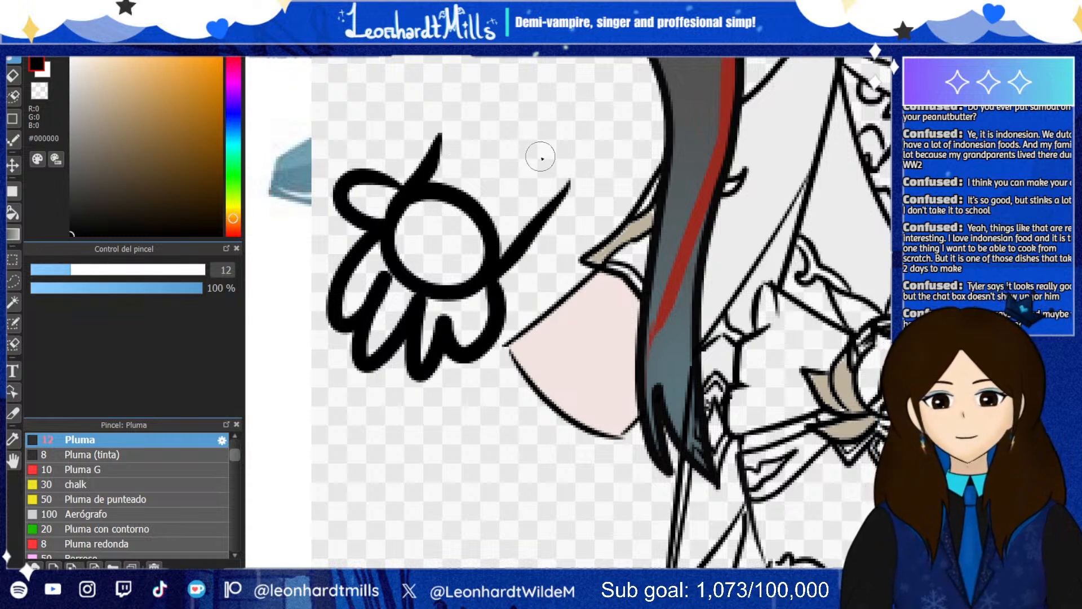
# Undo the whole hand sketch beside the chibi's arm and review the full reference and chibi side by side
pyautogui.hotkey('ctrl', 'z')
pyautogui.hotkey('ctrl', 'z')
pyautogui.hotkey('ctrl', 'z')
pyautogui.hotkey('ctrl', 'z')
pyautogui.hotkey('ctrl', 'z')
pyautogui.hotkey('ctrl', 'z')
pyautogui.hotkey('ctrl', 'z')
pyautogui.hotkey('ctrl', 'z')
pyautogui.hotkey('ctrl', 'z')
pyautogui.hotkey('ctrl', 'z')
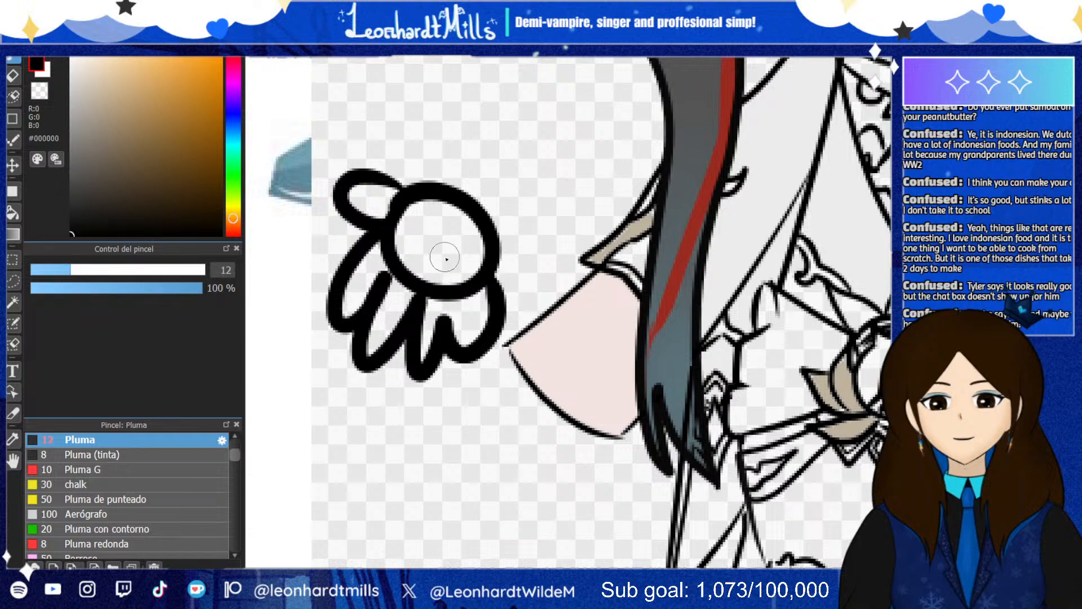
pyautogui.scroll(-6, 412, 237)
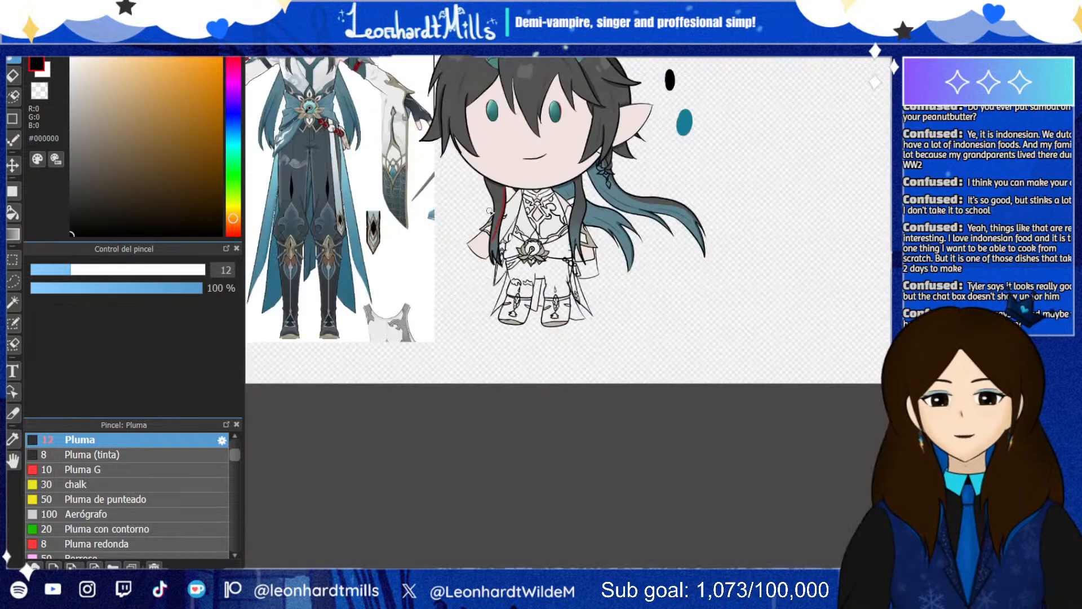
pyautogui.scroll(2, 529, 150)
pyautogui.scroll(-2, 707, 338)
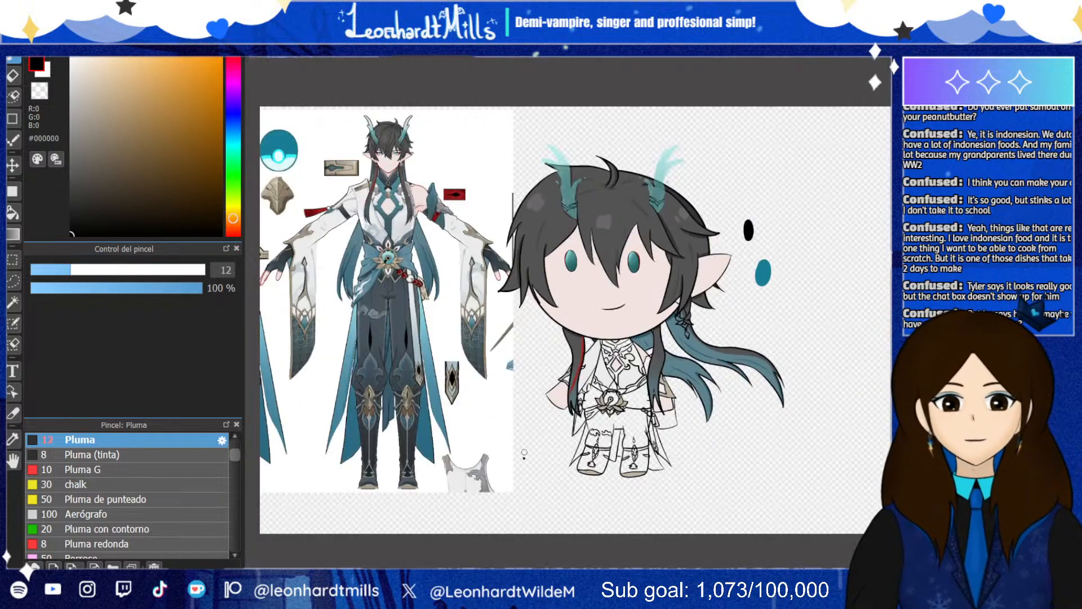
# Try rounded foot outlines in the empty space between the reference's boots and the chibi's legs, undoing each one
pyautogui.scroll(3, 571, 375)
pyautogui.scroll(2, 542, 325)
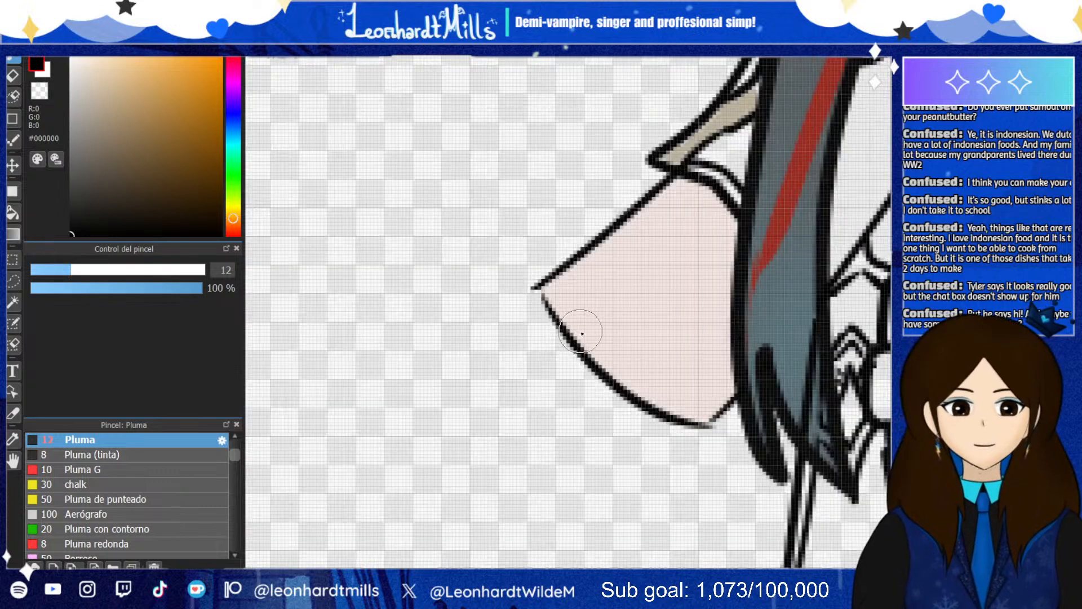
pyautogui.scroll(-3, 619, 304)
pyautogui.scroll(3, 633, 316)
pyautogui.scroll(-3, 633, 316)
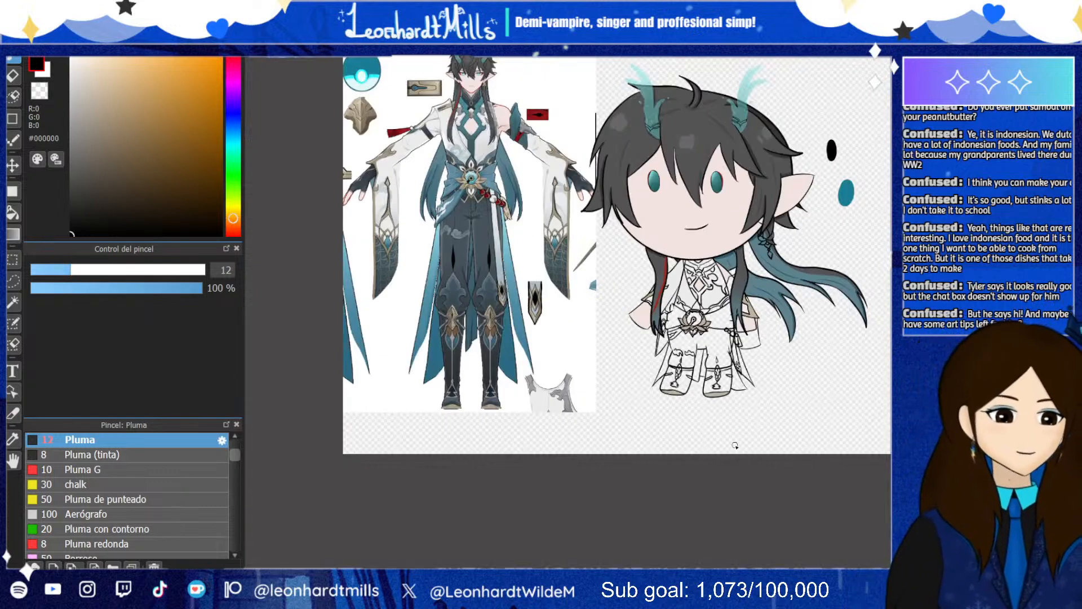
pyautogui.scroll(2, 734, 445)
pyautogui.scroll(3, 443, 404)
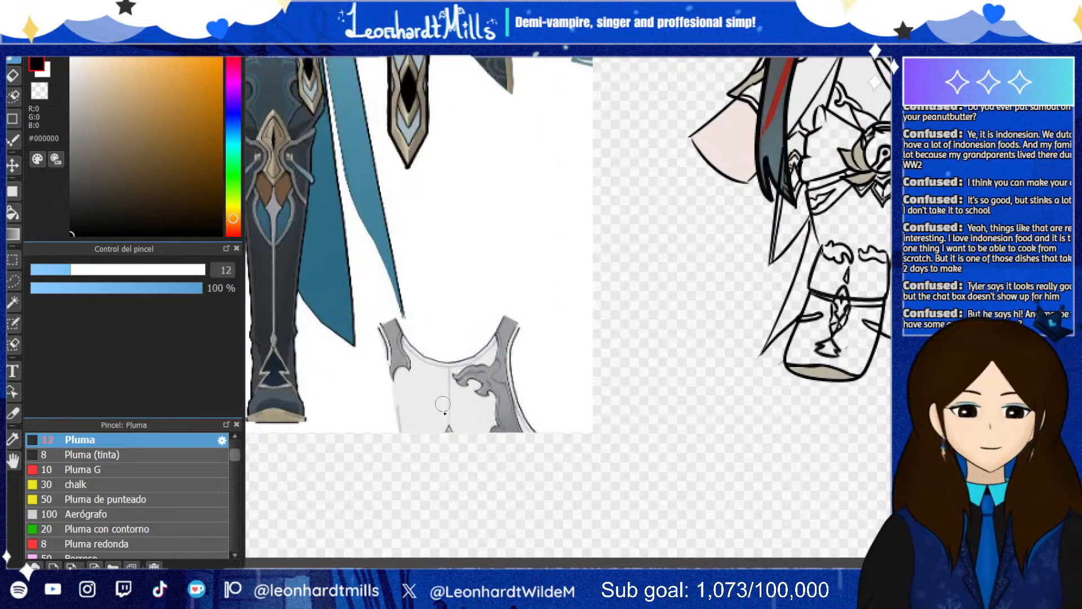
pyautogui.moveTo(589, 262)
pyautogui.mouseDown()
pyautogui.moveTo(582, 333)
pyautogui.moveTo(529, 366)
pyautogui.moveTo(595, 404)
pyautogui.moveTo(666, 381)
pyautogui.moveTo(662, 275)
pyautogui.mouseUp()
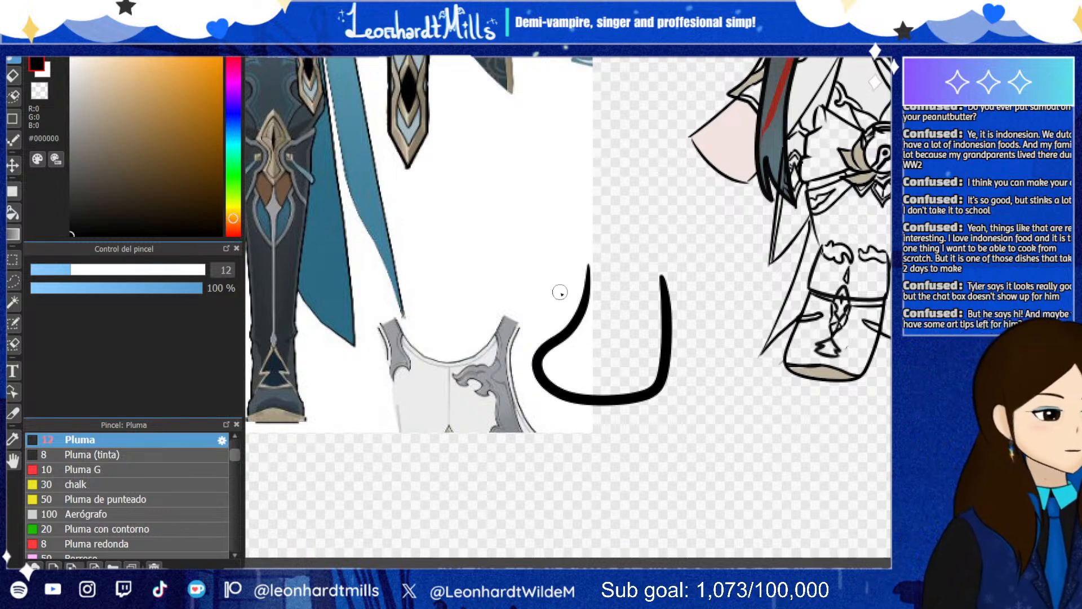
pyautogui.hotkey('ctrl', 'z')
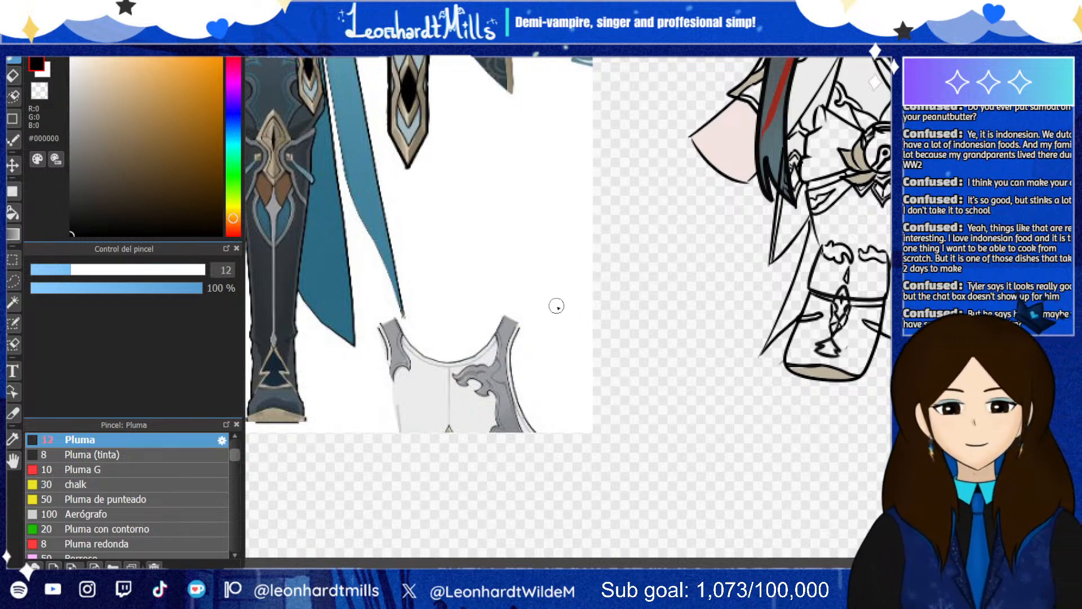
pyautogui.moveTo(556, 306)
pyautogui.mouseDown()
pyautogui.moveTo(563, 412)
pyautogui.moveTo(623, 414)
pyautogui.moveTo(652, 403)
pyautogui.moveTo(626, 301)
pyautogui.mouseUp()
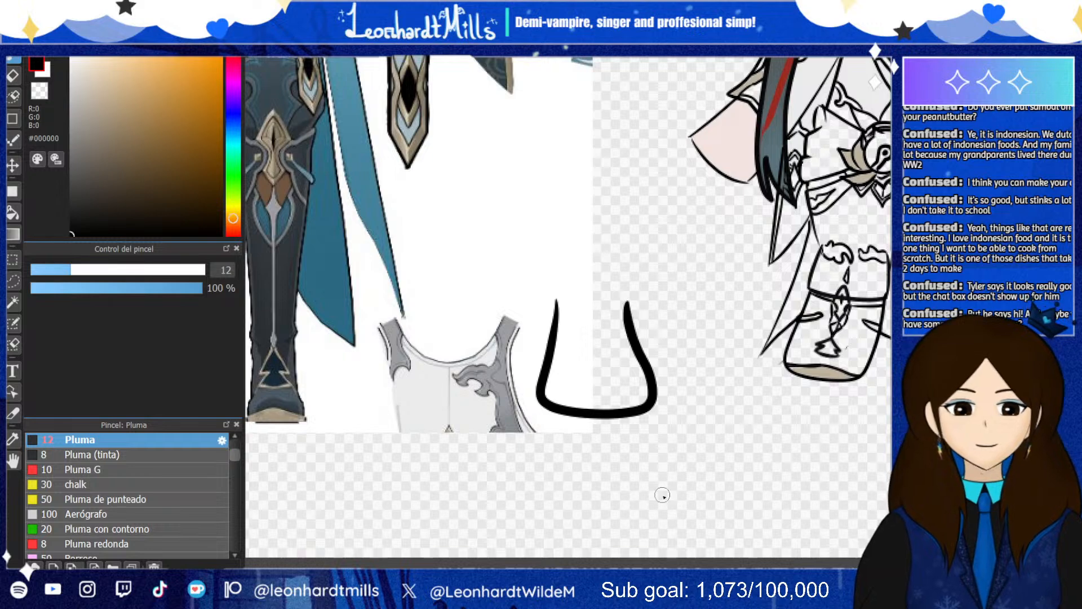
pyautogui.hotkey('ctrl', 'z')
pyautogui.moveTo(539, 248)
pyautogui.mouseDown()
pyautogui.moveTo(521, 344)
pyautogui.moveTo(637, 428)
pyautogui.moveTo(640, 363)
pyautogui.mouseUp()
pyautogui.hotkey('ctrl', 'z')
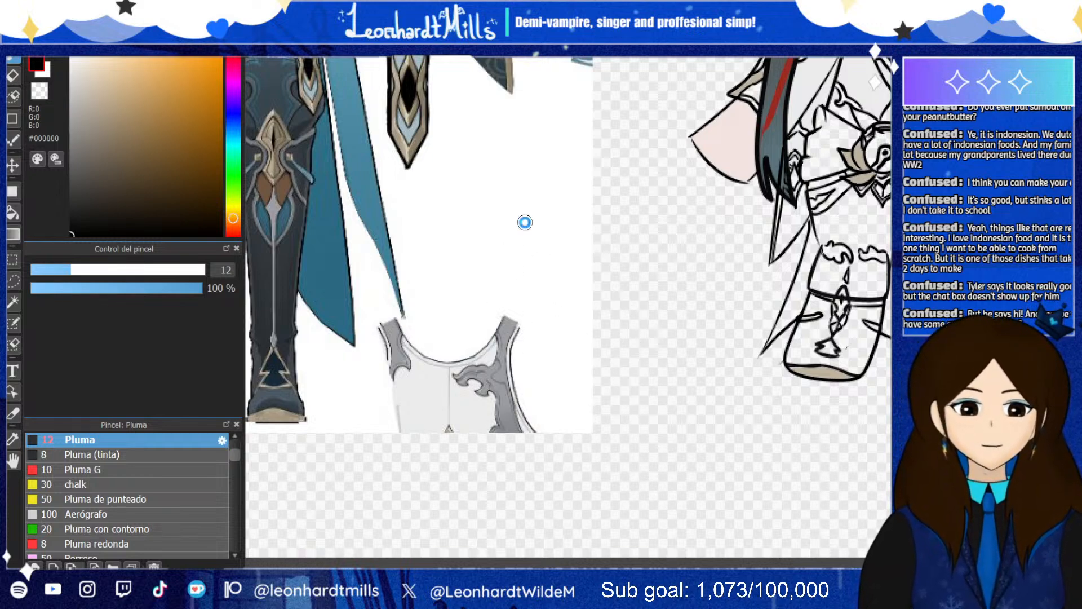
# Try a simplified rounded outline over one of the reference's boots with a size 10 brush and undo it
pyautogui.scroll(-4, 525, 222)
pyautogui.scroll(5, 389, 222)
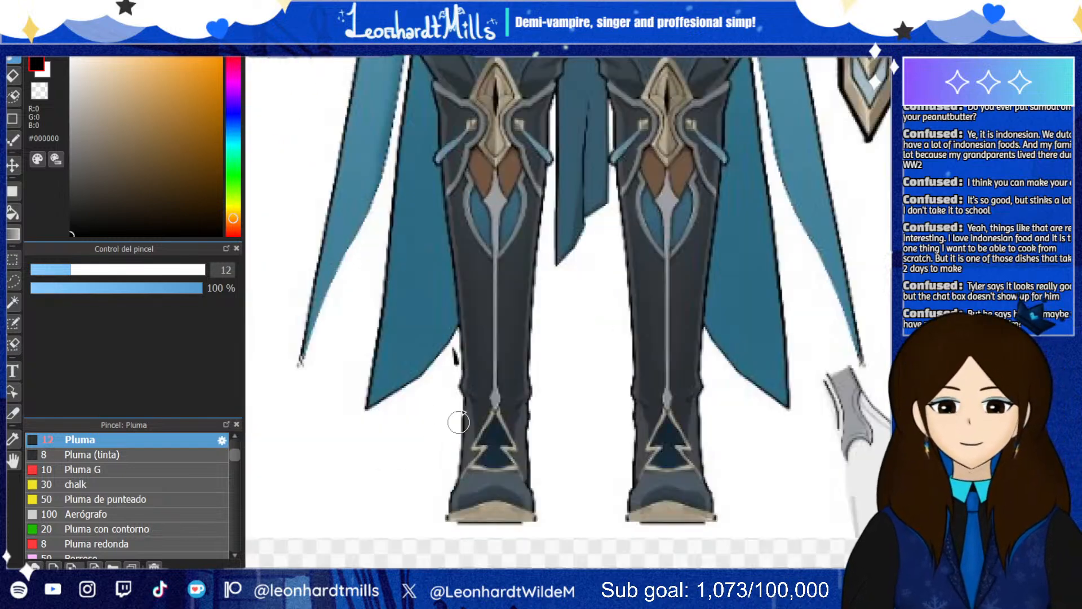
pyautogui.moveTo(453, 355)
pyautogui.mouseDown()
pyautogui.moveTo(490, 524)
pyautogui.moveTo(538, 501)
pyautogui.mouseUp()
pyautogui.hotkey('ctrl', 'z')
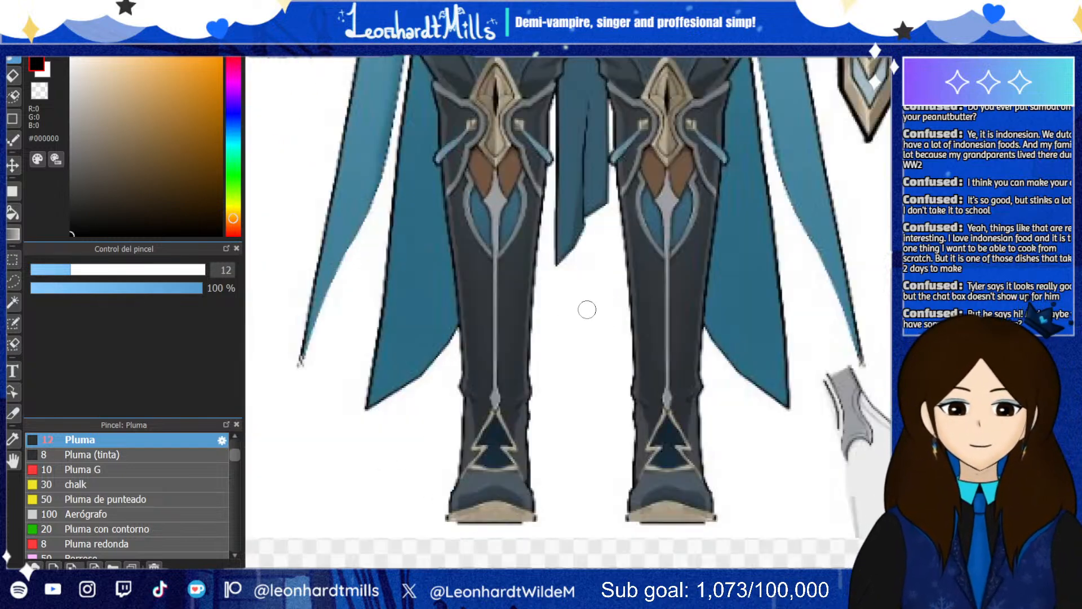
pyautogui.press('[')
pyautogui.press('[')
pyautogui.moveTo(465, 356)
pyautogui.mouseDown()
pyautogui.moveTo(471, 528)
pyautogui.moveTo(536, 519)
pyautogui.moveTo(519, 330)
pyautogui.mouseUp()
pyautogui.moveTo(461, 392)
pyautogui.mouseDown()
pyautogui.moveTo(420, 493)
pyautogui.moveTo(498, 535)
pyautogui.moveTo(568, 490)
pyautogui.moveTo(512, 345)
pyautogui.mouseUp()
pyautogui.hotkey('ctrl', 'z')
pyautogui.hotkey('ctrl', 'z')
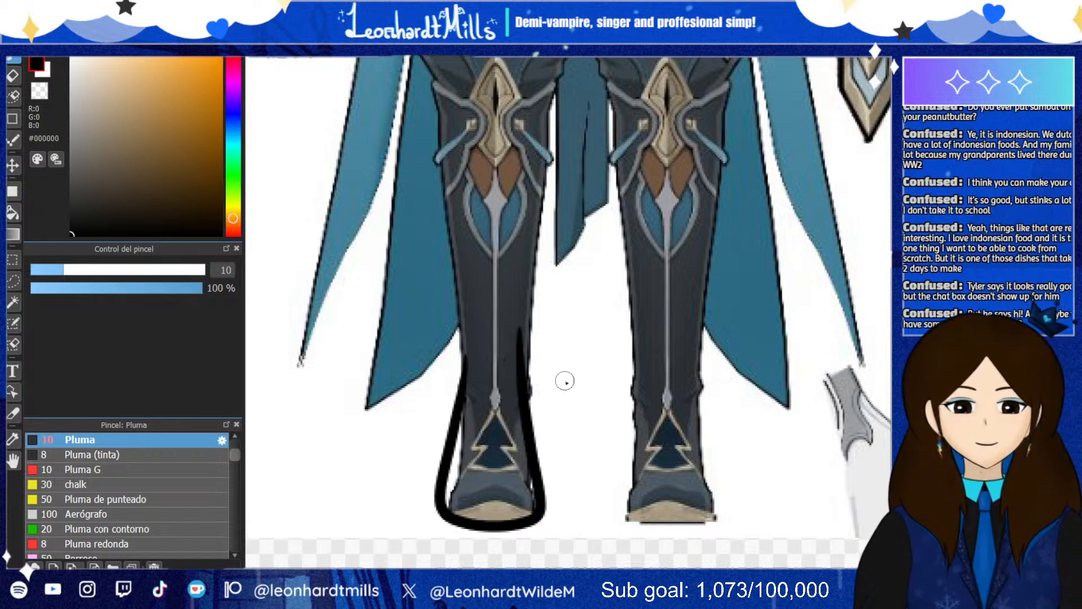
# Set the brush size to 11 and compare the full reference with the chibi side by side
pyautogui.press(']')
pyautogui.scroll(-3, 582, 271)
pyautogui.scroll(-3, 358, 156)
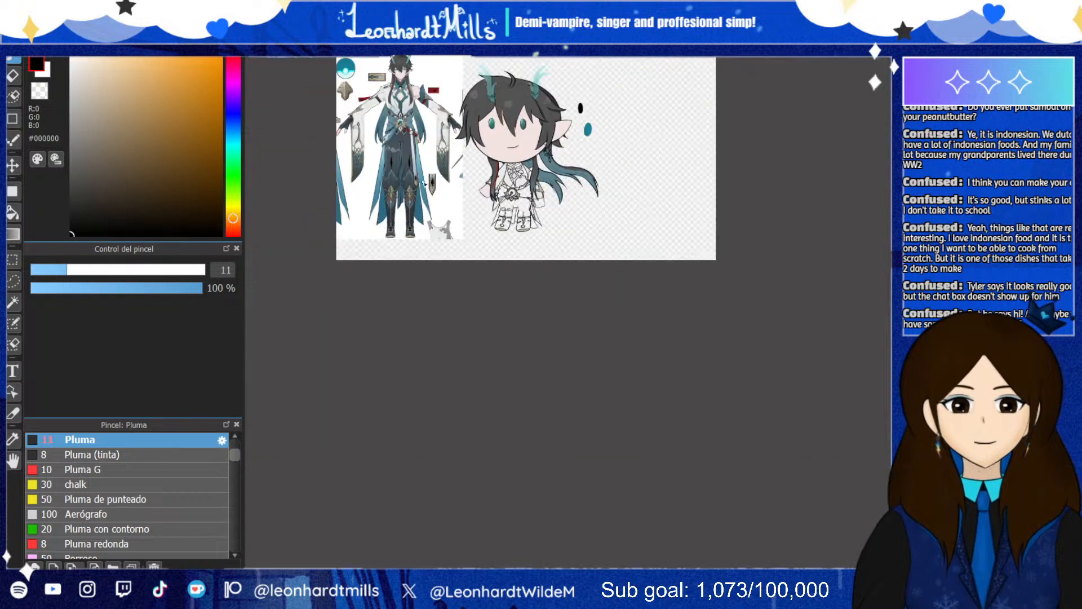
pyautogui.scroll(2, 417, 169)
pyautogui.scroll(-2, 406, 91)
pyautogui.scroll(3, 402, 78)
pyautogui.scroll(-3, 403, 78)
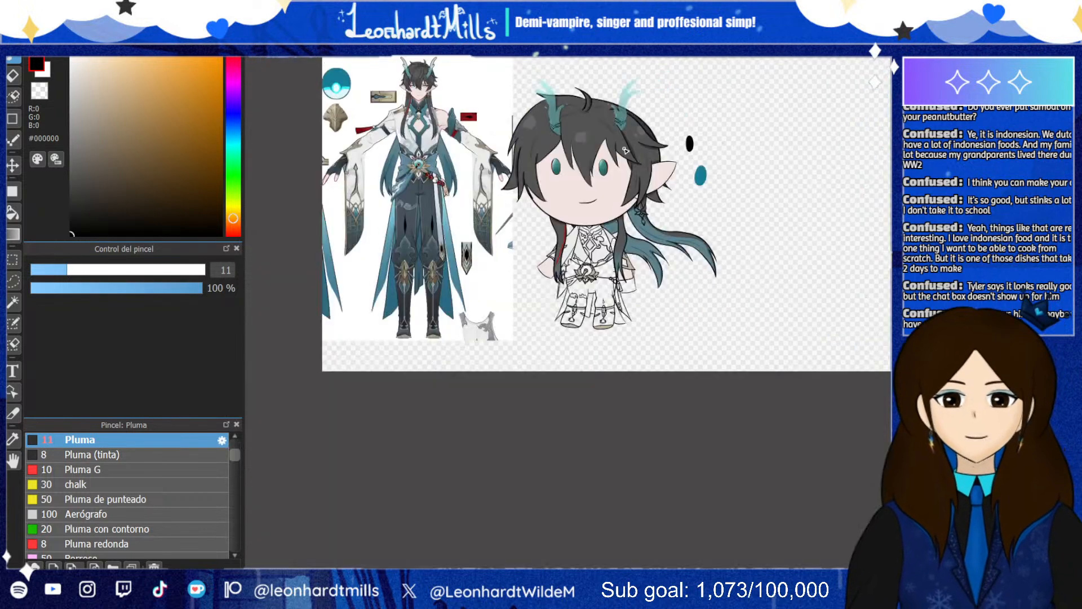
pyautogui.scroll(3, 524, 207)
pyautogui.scroll(-2, 575, 136)
pyautogui.scroll(3, 471, 181)
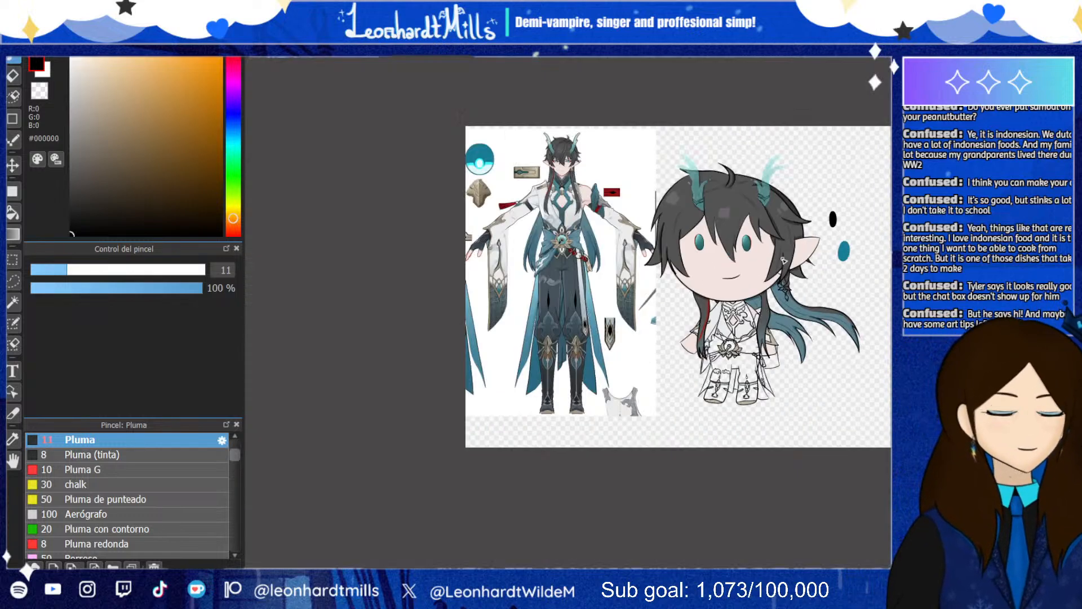
pyautogui.scroll(-3, 785, 248)
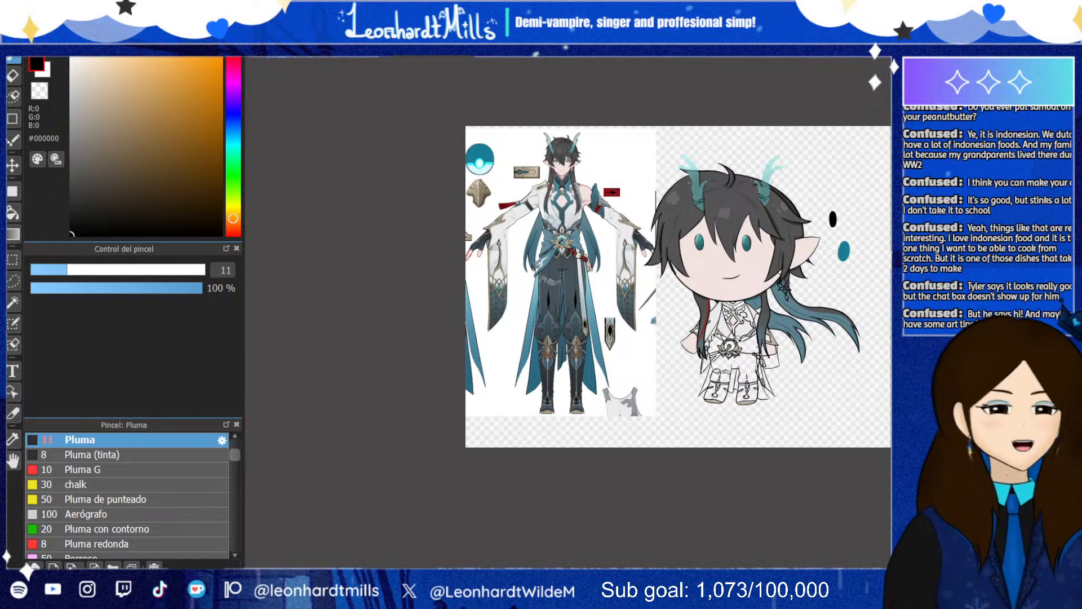
# Examine the chibi's boots, belt ornament and torso line art against the reference
pyautogui.scroll(5, 718, 295)
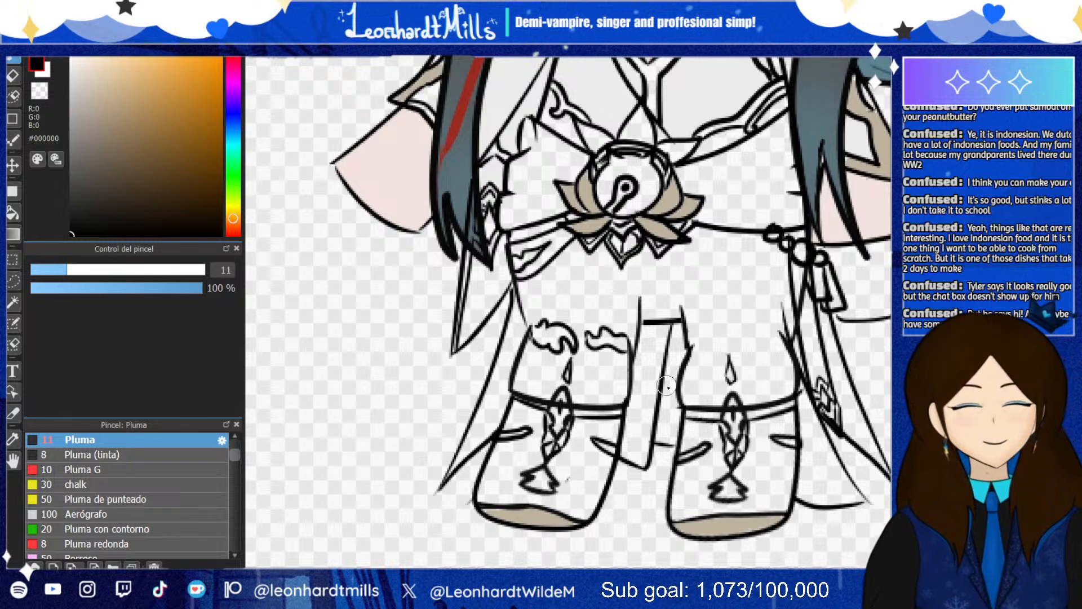
pyautogui.scroll(-3, 697, 282)
pyautogui.scroll(3, 688, 206)
pyautogui.scroll(-4, 691, 153)
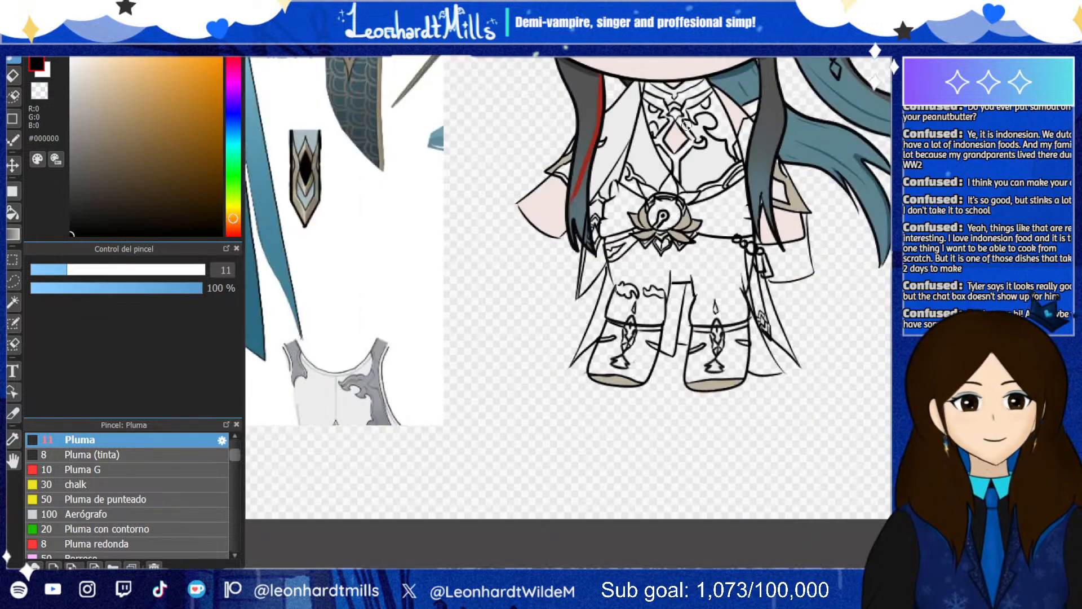
pyautogui.scroll(4, 684, 124)
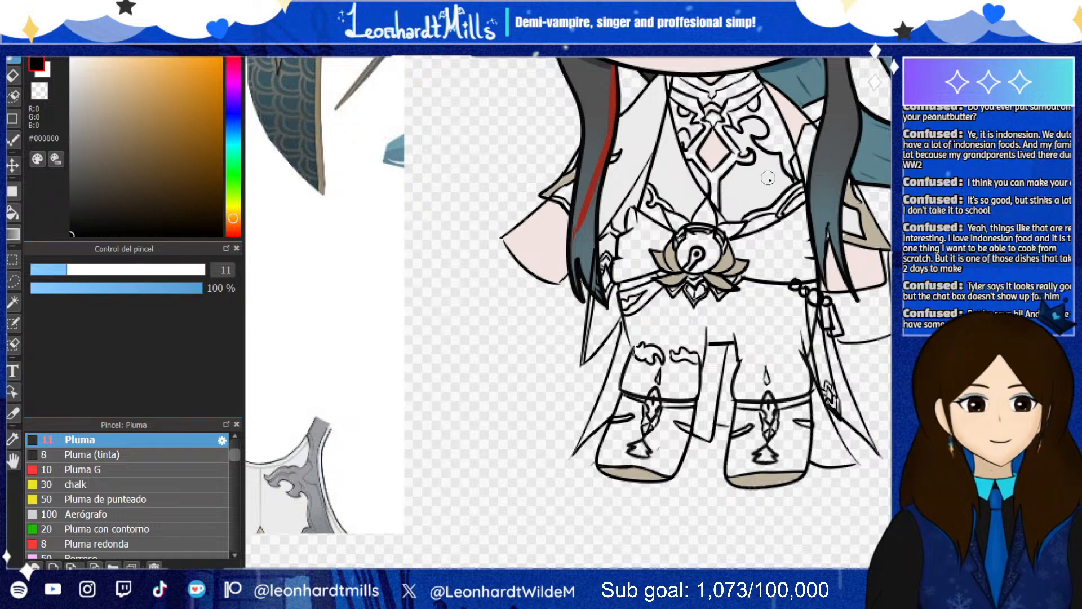
pyautogui.scroll(-4, 811, 210)
pyautogui.scroll(4, 578, 196)
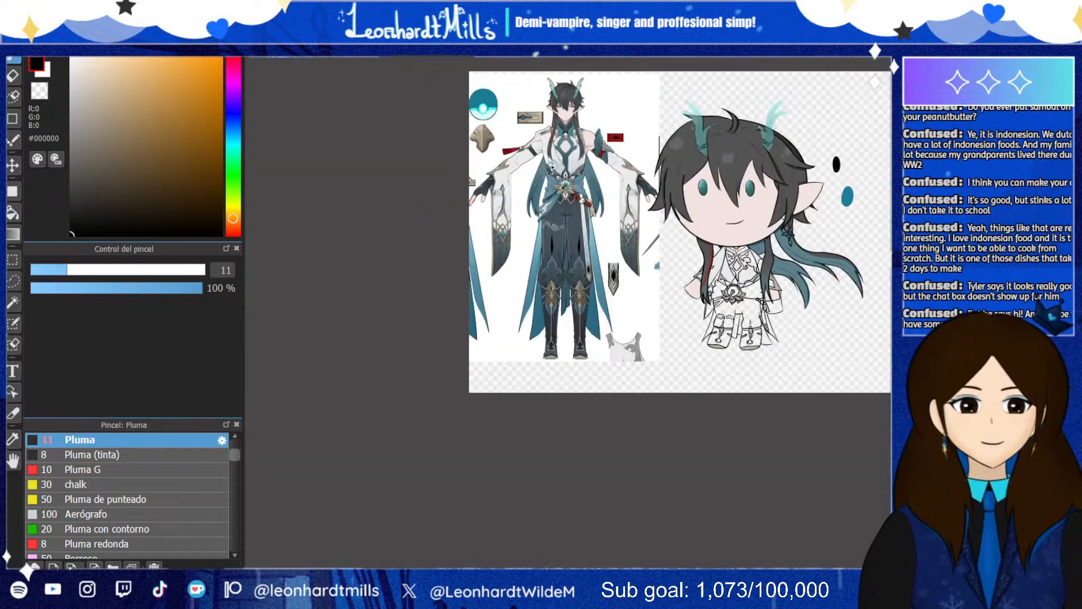
# Mark the reference's chest swirl and round belt gem, compare them with the chibi's belt, and undo the marks
pyautogui.scroll(-1, 578, 196)
pyautogui.scroll(3, 577, 196)
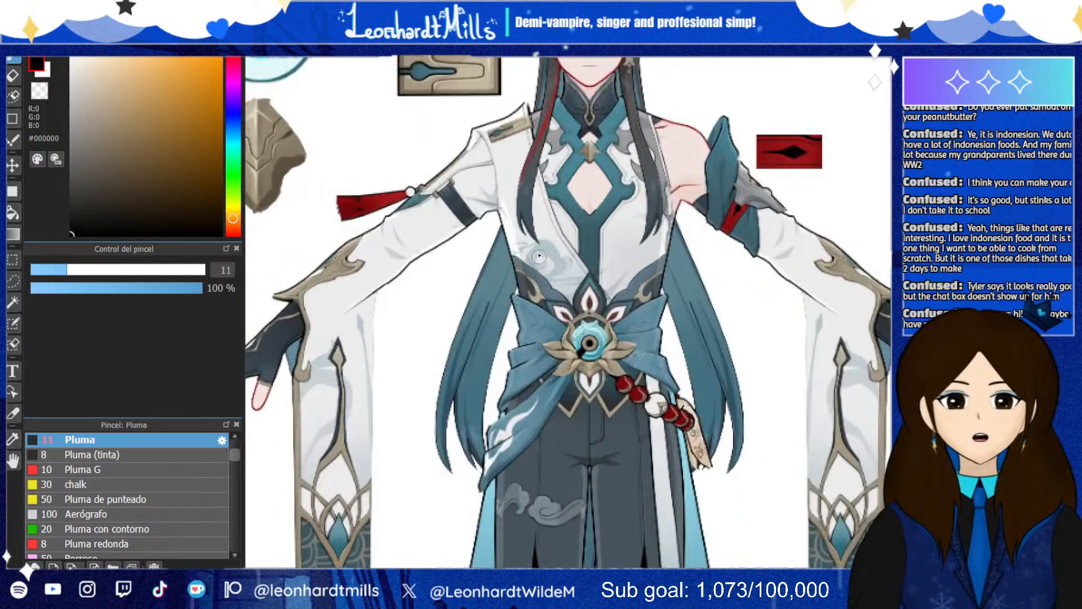
pyautogui.moveTo(527, 259)
pyautogui.mouseDown()
pyautogui.moveTo(575, 285)
pyautogui.moveTo(579, 310)
pyautogui.mouseUp()
pyautogui.moveTo(562, 348)
pyautogui.mouseDown()
pyautogui.moveTo(620, 351)
pyautogui.moveTo(576, 325)
pyautogui.moveTo(587, 294)
pyautogui.moveTo(607, 317)
pyautogui.moveTo(564, 323)
pyautogui.moveTo(602, 293)
pyautogui.mouseUp()
pyautogui.scroll(-7, 643, 304)
pyautogui.scroll(6, 740, 366)
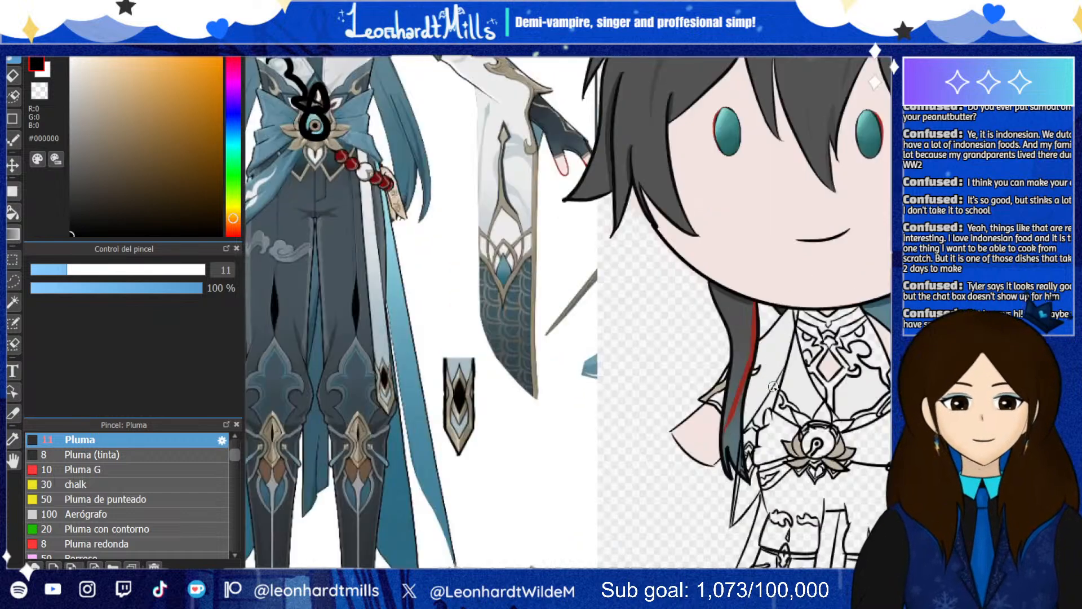
pyautogui.scroll(-6, 768, 390)
pyautogui.scroll(7, 789, 409)
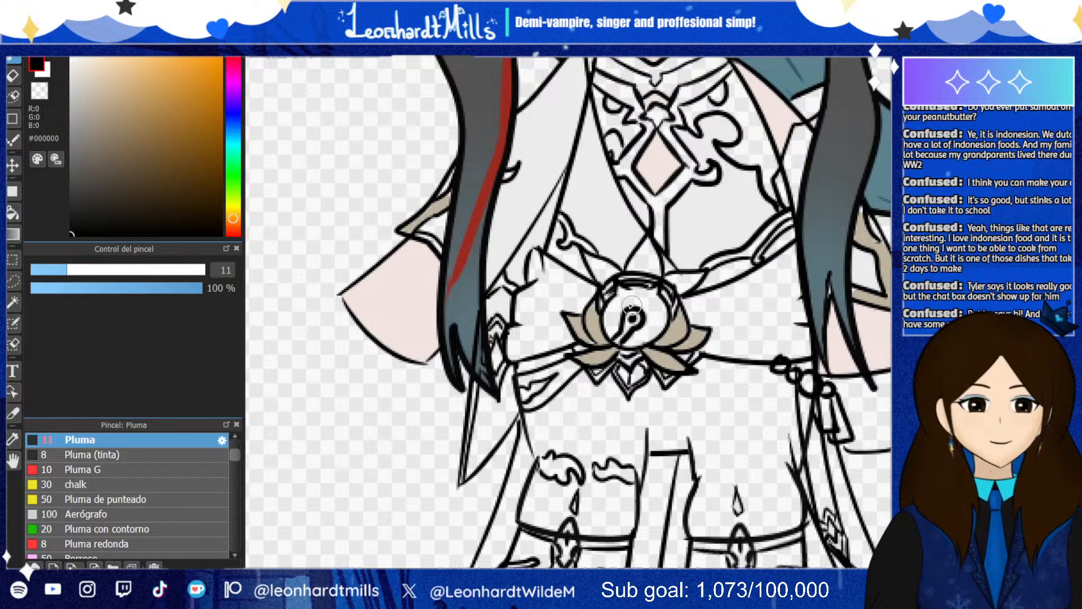
pyautogui.scroll(-6, 576, 299)
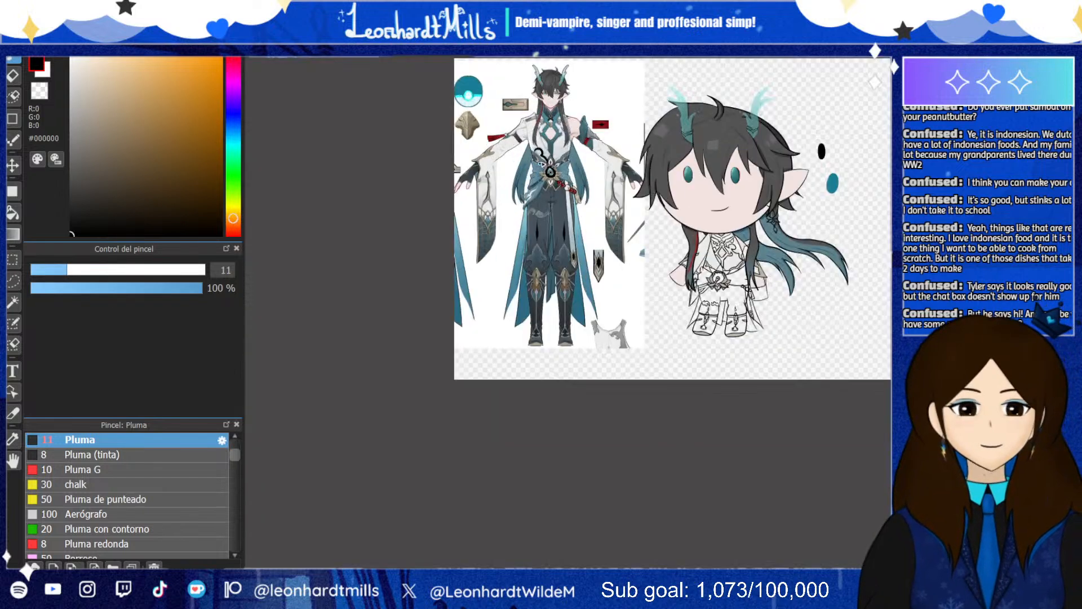
pyautogui.scroll(6, 514, 151)
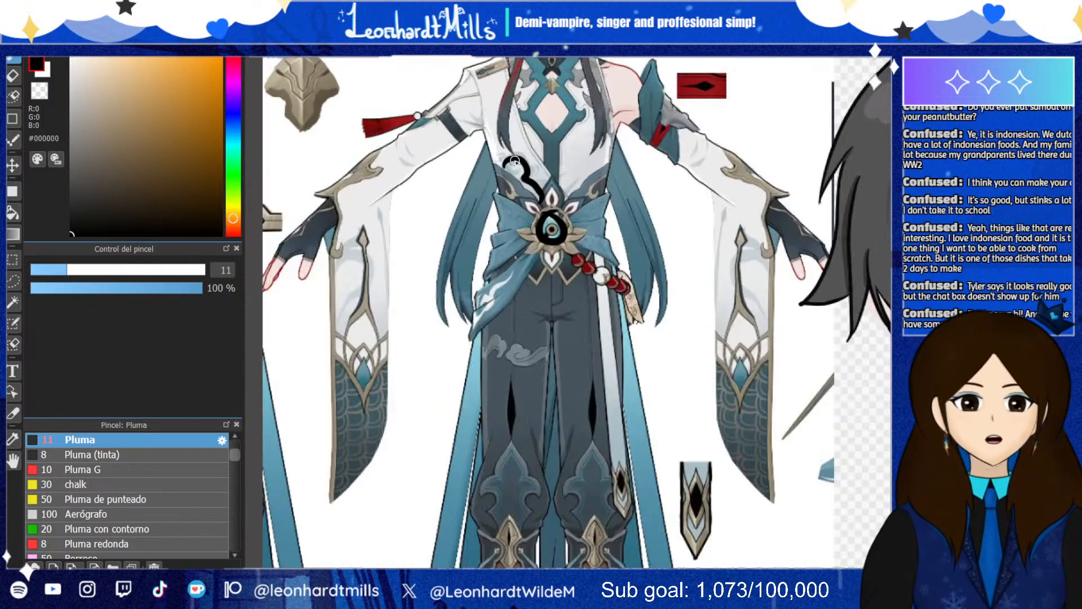
pyautogui.scroll(3, 502, 152)
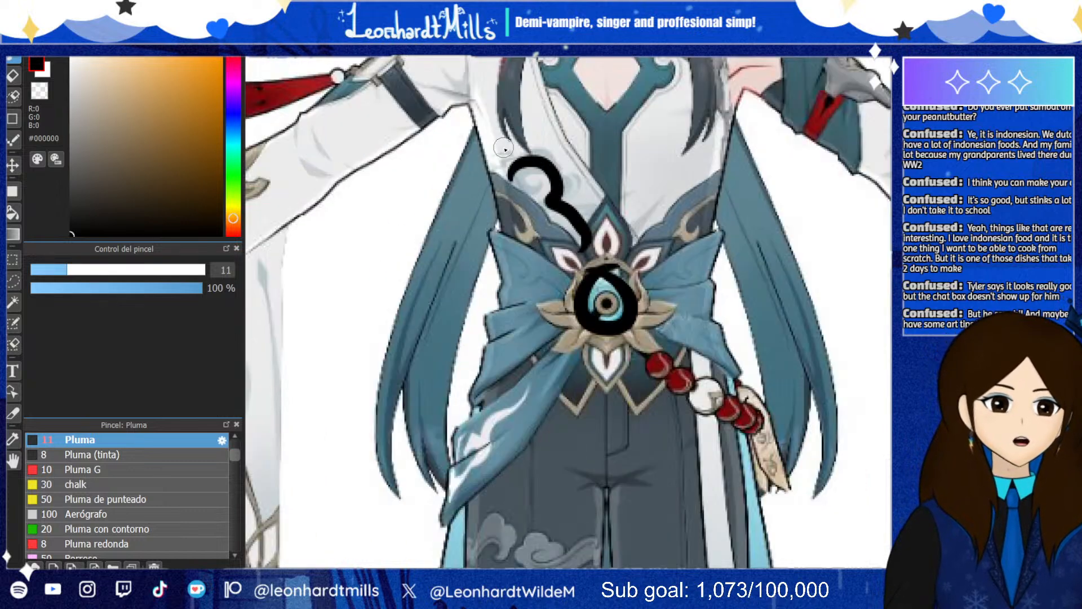
pyautogui.hotkey('ctrl', 'z')
pyautogui.hotkey('ctrl', 'z')
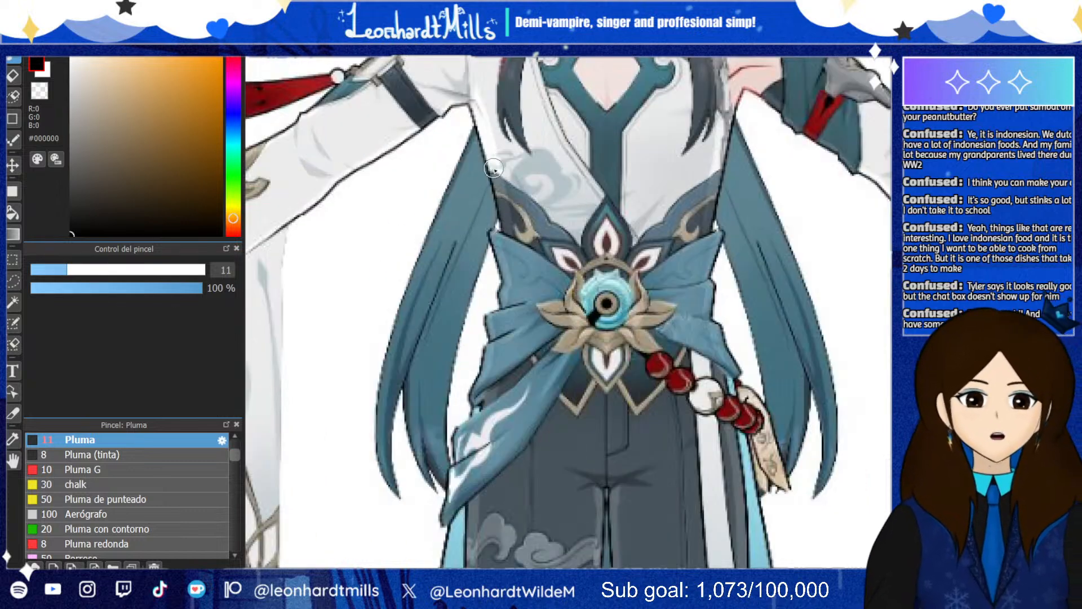
# Draw a line across the reference's waist, circle the belt gem and add a short diagonal stroke on the chest
pyautogui.moveTo(487, 163)
pyautogui.mouseDown()
pyautogui.moveTo(523, 153)
pyautogui.moveTo(566, 260)
pyautogui.mouseUp()
pyautogui.hotkey('ctrl', 'z')
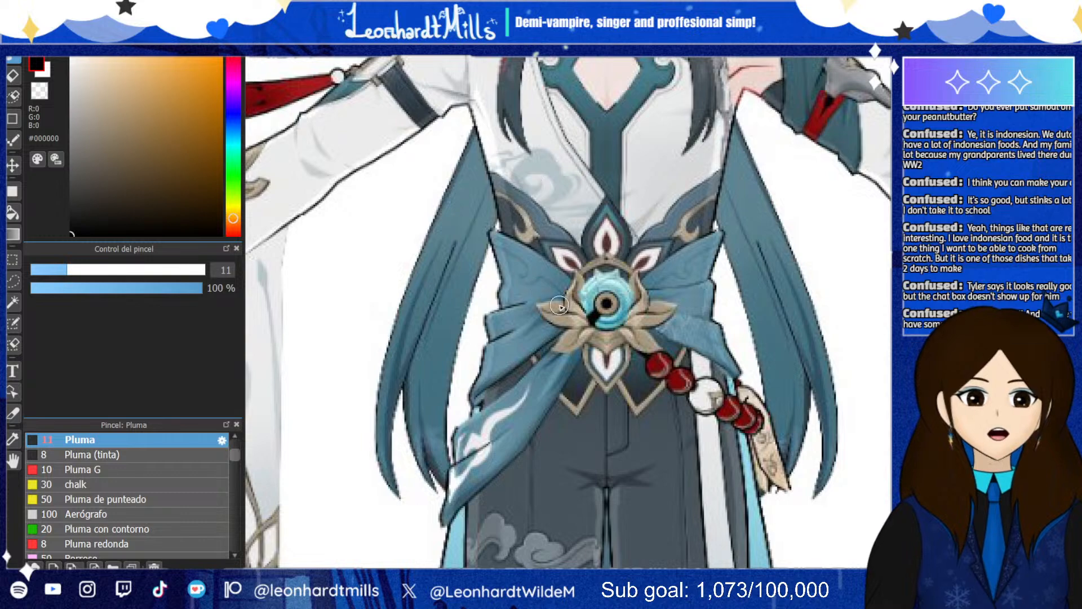
pyautogui.moveTo(486, 309)
pyautogui.mouseDown()
pyautogui.moveTo(691, 309)
pyautogui.moveTo(719, 301)
pyautogui.mouseUp()
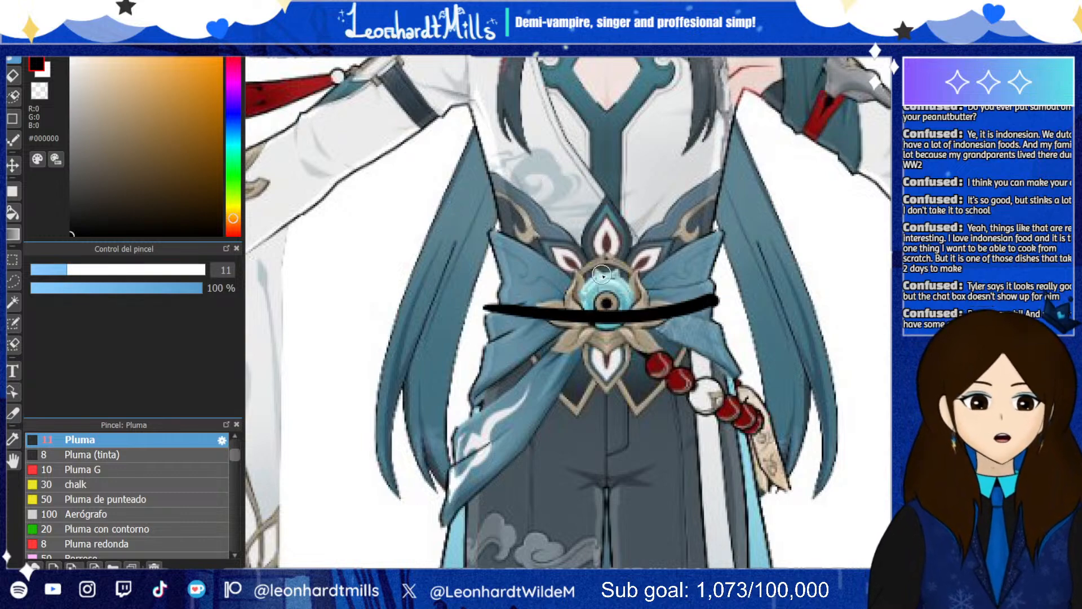
pyautogui.moveTo(614, 270); pyautogui.dragTo(631, 326)
pyautogui.moveTo(639, 288); pyautogui.dragTo(597, 291)
pyautogui.moveTo(524, 179)
pyautogui.mouseDown()
pyautogui.moveTo(502, 141)
pyautogui.moveTo(545, 194)
pyautogui.moveTo(570, 202)
pyautogui.moveTo(502, 142)
pyautogui.mouseUp()
# Draw a thick downward-curving line across the chibi's torso below the chest diamond, undoing the surplus strokes
pyautogui.scroll(-3, 579, 135)
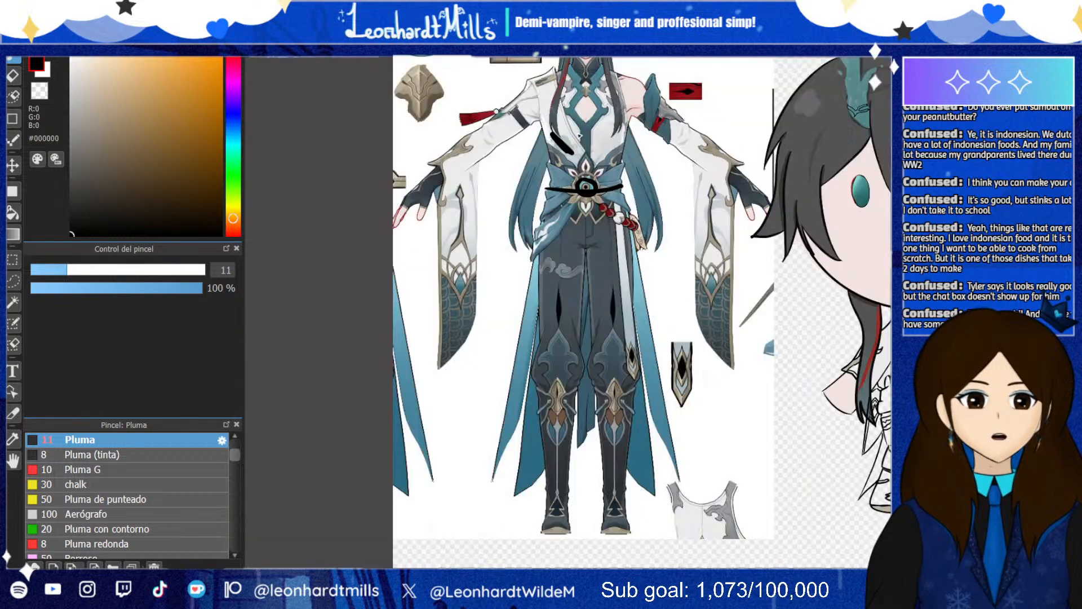
pyautogui.scroll(-3, 620, 278)
pyautogui.scroll(5, 833, 344)
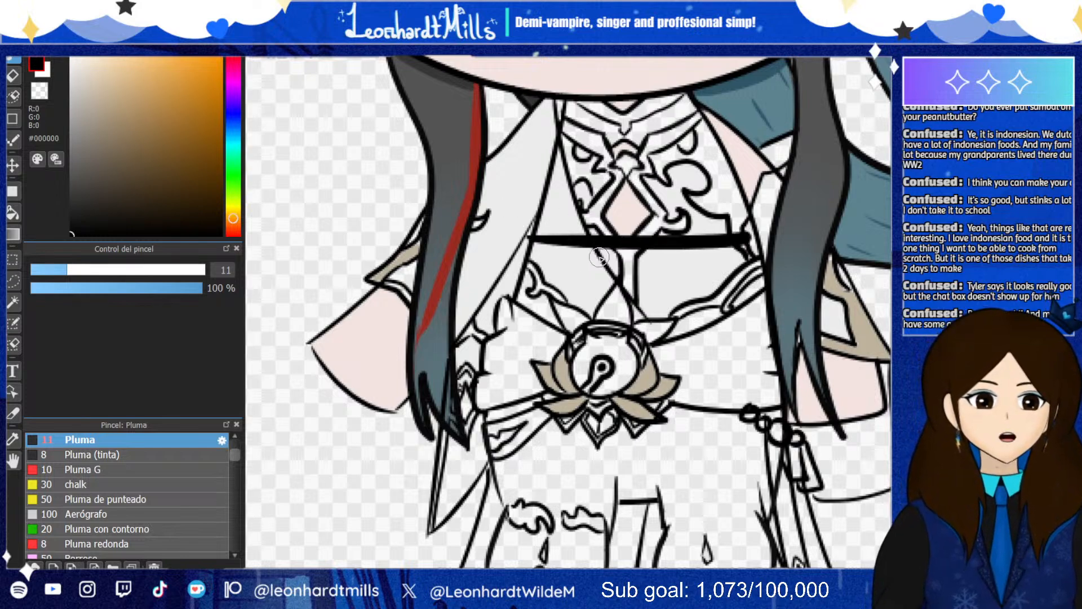
pyautogui.moveTo(532, 263)
pyautogui.mouseDown()
pyautogui.moveTo(673, 272)
pyautogui.moveTo(738, 249)
pyautogui.mouseUp()
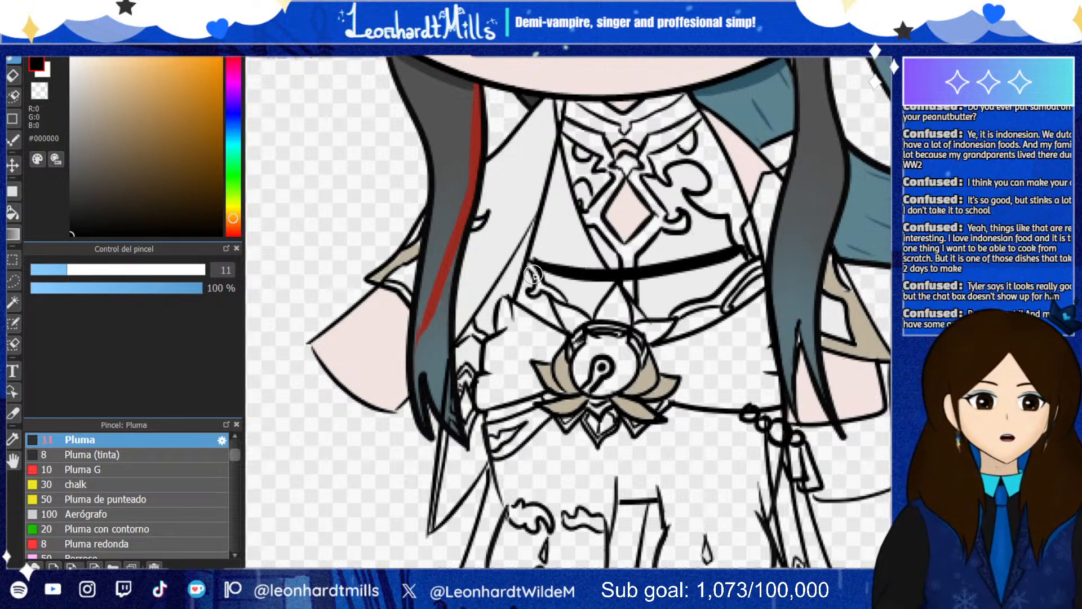
pyautogui.moveTo(533, 274)
pyautogui.mouseDown()
pyautogui.moveTo(554, 414)
pyautogui.moveTo(724, 406)
pyautogui.moveTo(790, 360)
pyautogui.moveTo(755, 243)
pyautogui.mouseUp()
pyautogui.hotkey('ctrl', 'z')
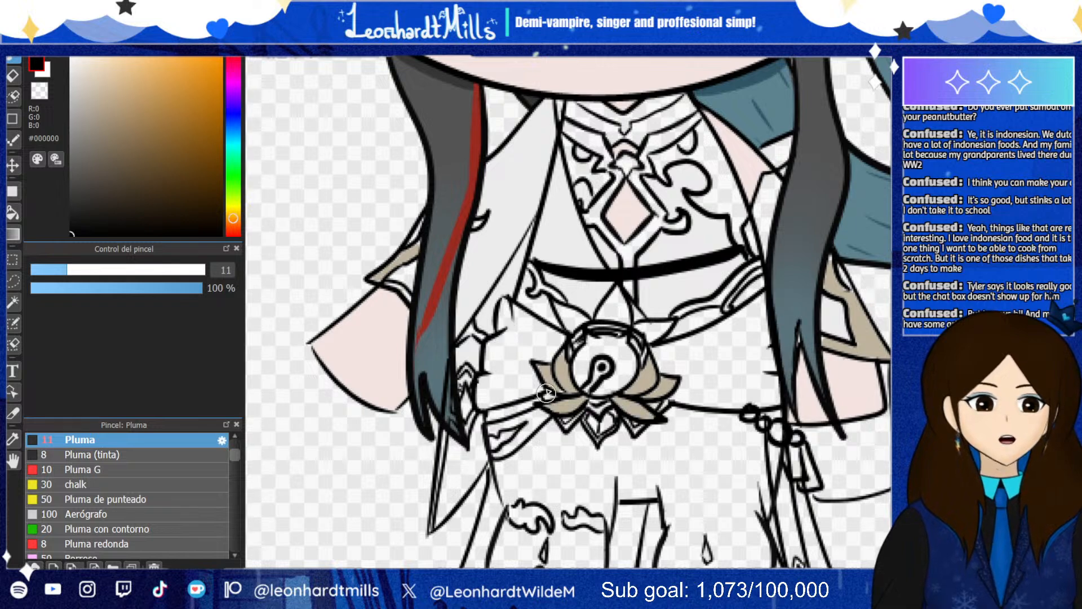
pyautogui.moveTo(526, 263)
pyautogui.mouseDown()
pyautogui.moveTo(597, 434)
pyautogui.moveTo(805, 415)
pyautogui.moveTo(744, 248)
pyautogui.mouseUp()
pyautogui.hotkey('ctrl', 'z')
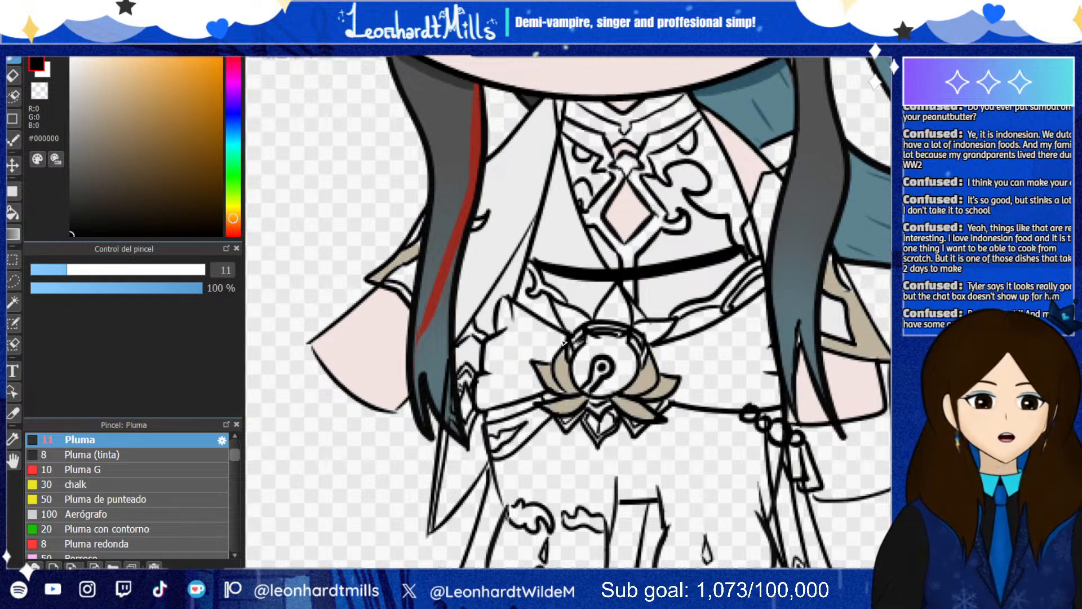
# Draw a thick upward-curving line across the chibi's hips under the belt ornament, undoing the trial torso and pelvis outlines
pyautogui.moveTo(528, 260)
pyautogui.mouseDown()
pyautogui.moveTo(490, 385)
pyautogui.moveTo(721, 387)
pyautogui.mouseUp()
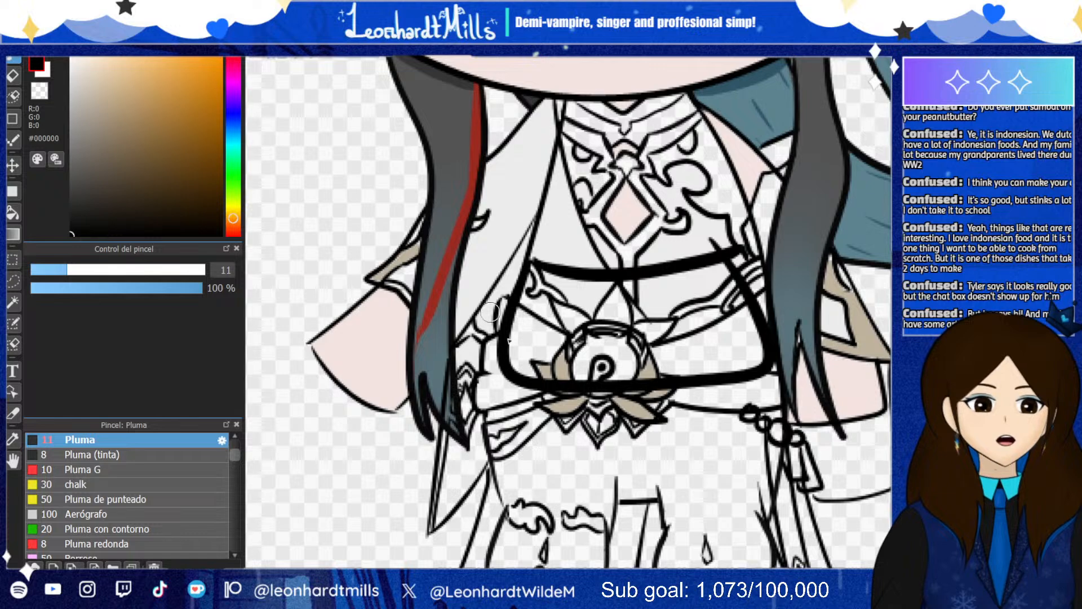
pyautogui.hotkey('ctrl', 'z')
pyautogui.moveTo(482, 416)
pyautogui.mouseDown()
pyautogui.moveTo(772, 427)
pyautogui.moveTo(503, 486)
pyautogui.moveTo(766, 479)
pyautogui.moveTo(781, 431)
pyautogui.mouseUp()
pyautogui.moveTo(518, 498)
pyautogui.mouseDown()
pyautogui.moveTo(664, 466)
pyautogui.moveTo(541, 567)
pyautogui.mouseUp()
pyautogui.hotkey('ctrl', 'z')
pyautogui.hotkey('ctrl', 'z')
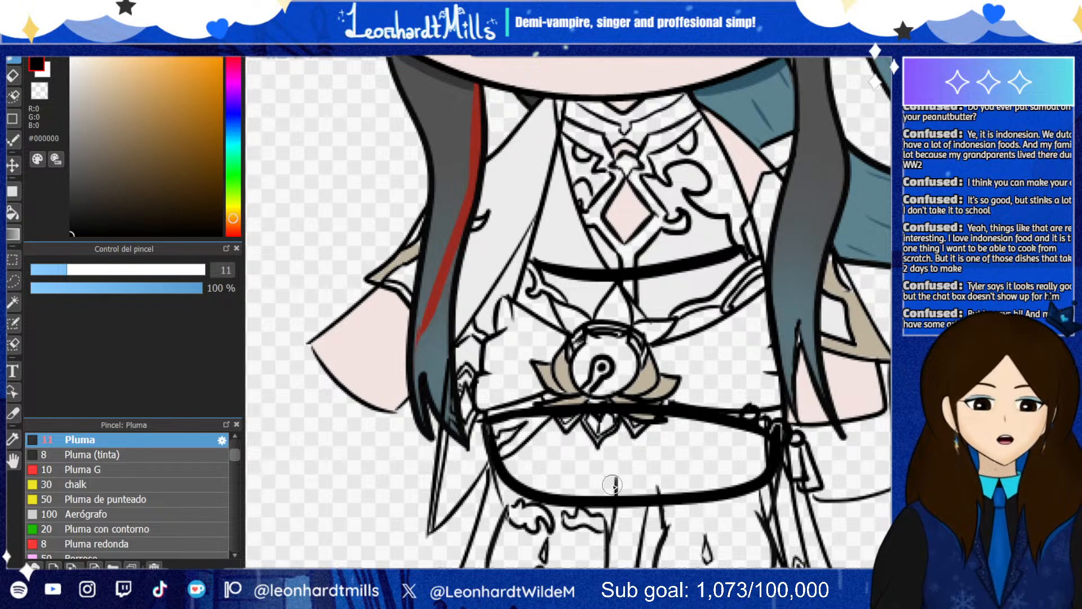
pyautogui.hotkey('ctrl', 'z')
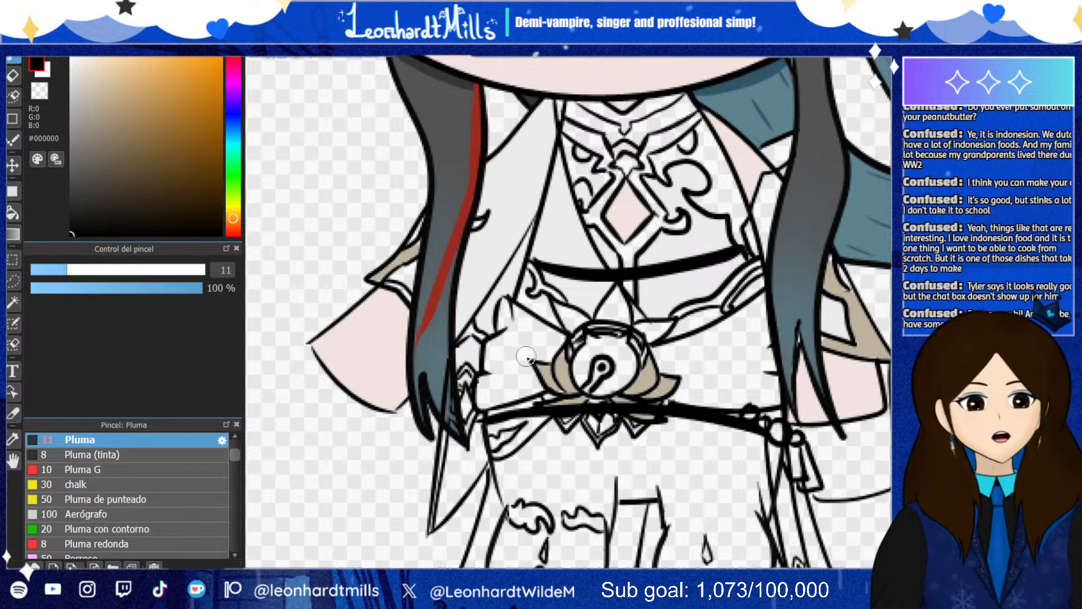
# Try further lines across the chibi's belt and torso, and undo them together with the thick torso and hip curves
pyautogui.moveTo(486, 357)
pyautogui.mouseDown()
pyautogui.moveTo(517, 367)
pyautogui.moveTo(723, 376)
pyautogui.moveTo(778, 356)
pyautogui.mouseUp()
pyautogui.hotkey('ctrl', 'z')
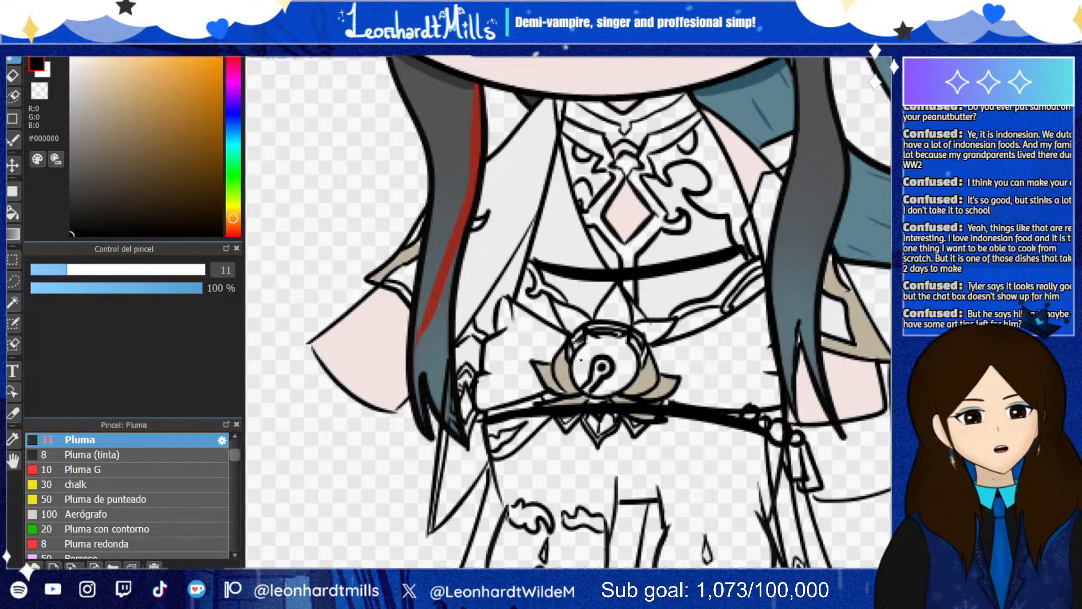
pyautogui.moveTo(636, 293)
pyautogui.mouseDown()
pyautogui.moveTo(678, 333)
pyautogui.moveTo(638, 292)
pyautogui.mouseUp()
pyautogui.hotkey('ctrl', 'z')
pyautogui.moveTo(554, 119); pyautogui.dragTo(542, 254)
pyautogui.moveTo(563, 302)
pyautogui.mouseDown()
pyautogui.moveTo(730, 226)
pyautogui.moveTo(694, 90)
pyautogui.mouseUp()
pyautogui.hotkey('ctrl', 'z')
pyautogui.hotkey('ctrl', 'z')
pyautogui.hotkey('ctrl', 'z')
# Undo the waist line, belt gem circle and diagonal chest stroke drawn on the full-body reference
pyautogui.scroll(-3, 467, 237)
pyautogui.scroll(-3, 467, 238)
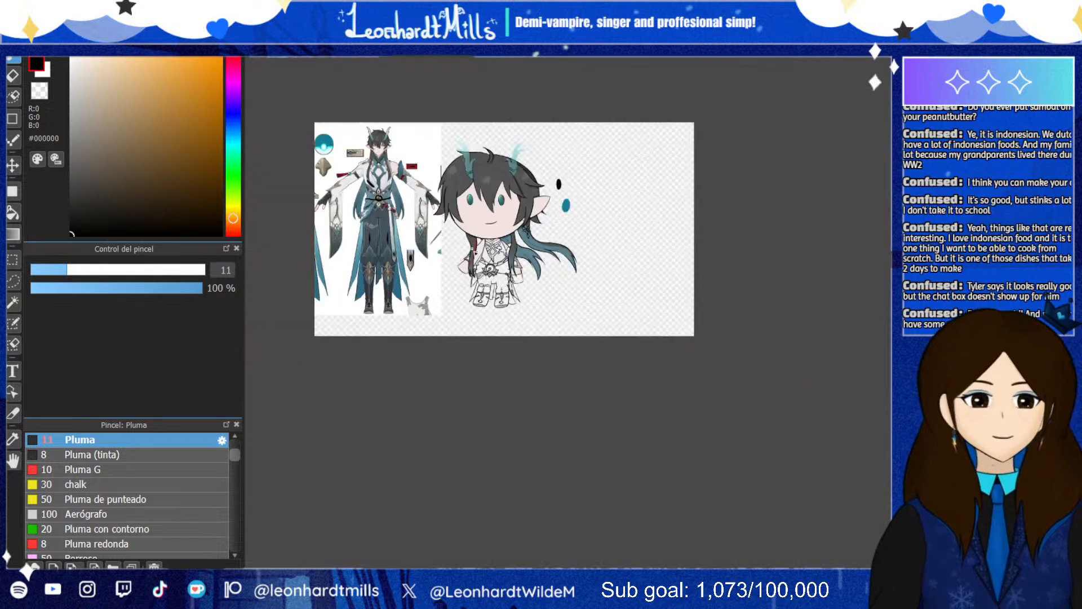
pyautogui.scroll(4, 520, 387)
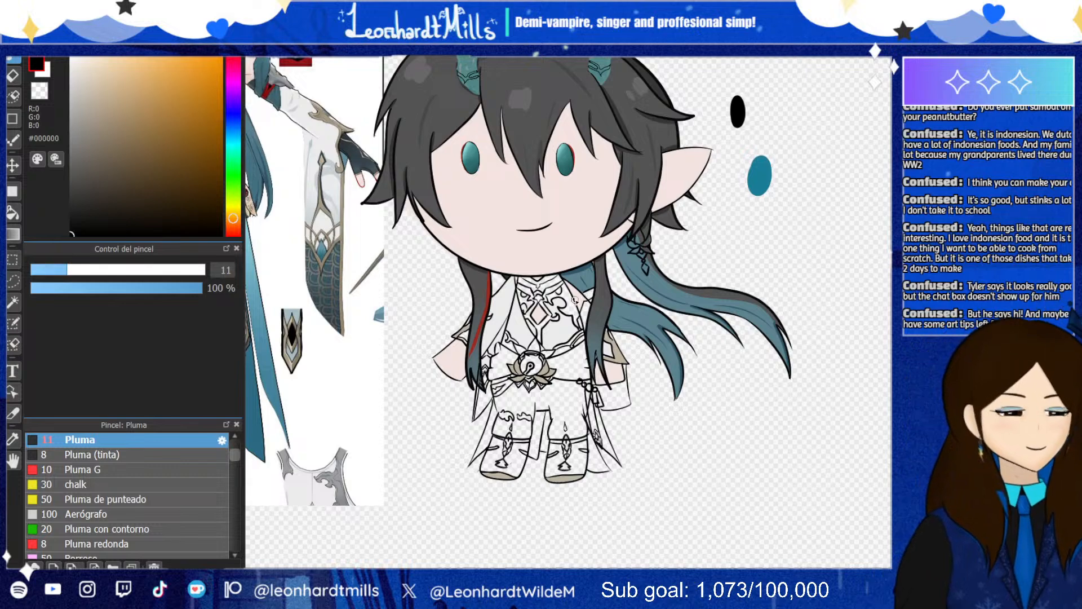
pyautogui.scroll(-3, 568, 276)
pyautogui.scroll(4, 508, 253)
pyautogui.scroll(-2, 643, 245)
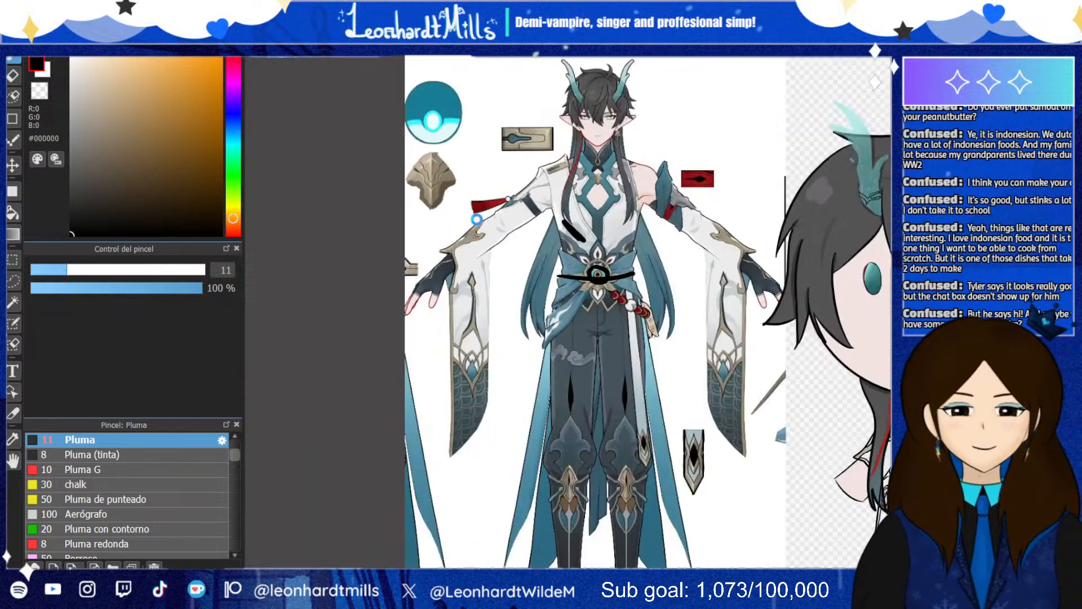
pyautogui.scroll(2, 742, 254)
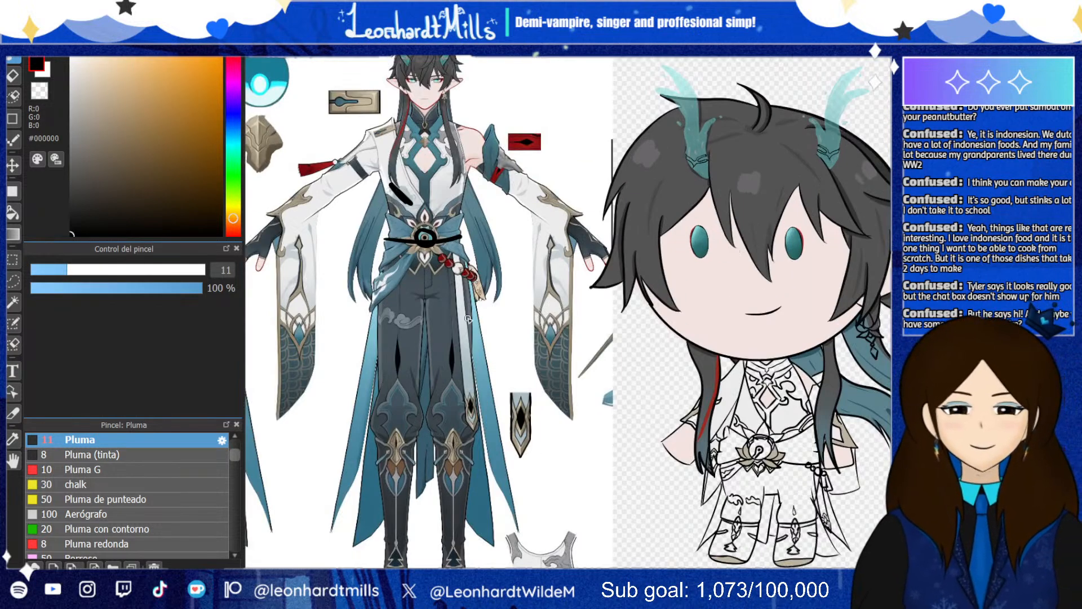
pyautogui.hotkey('ctrl', 'z')
pyautogui.hotkey('ctrl', 'z')
pyautogui.hotkey('ctrl', 'z')
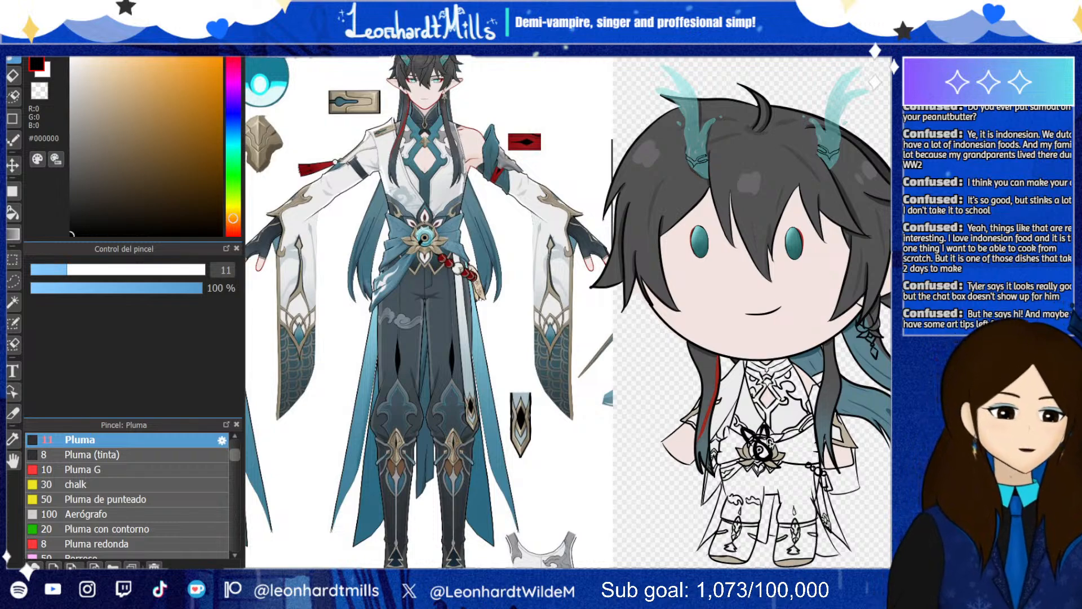
# Trace thick petals over the chibi's belt ornament and a line across its waist, undoing the loop above the ornament
pyautogui.moveTo(770, 443); pyautogui.dragTo(775, 453)
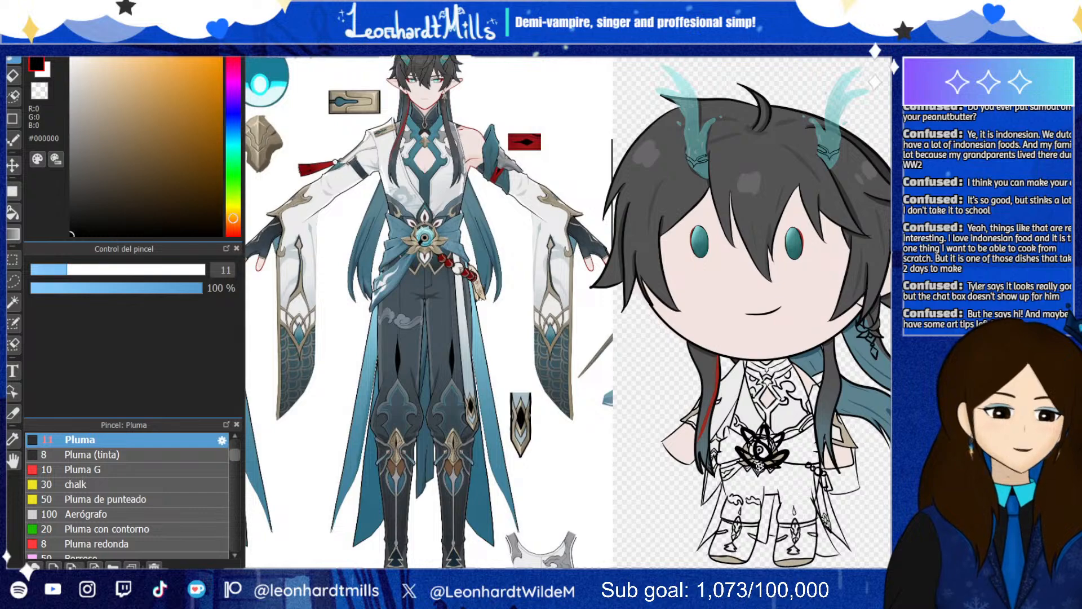
pyautogui.moveTo(713, 450); pyautogui.dragTo(826, 468)
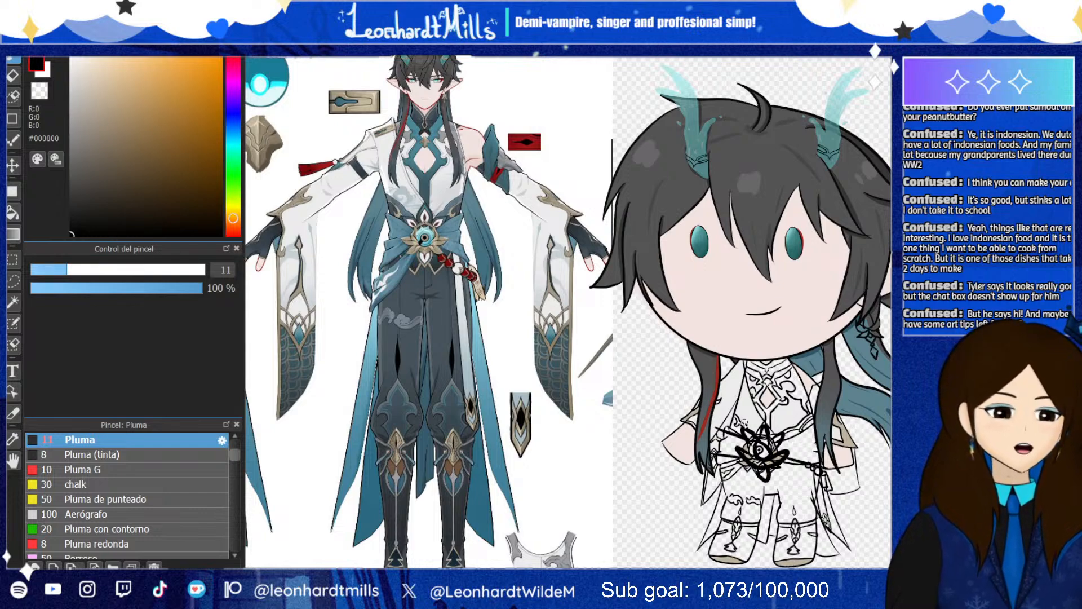
pyautogui.moveTo(745, 405)
pyautogui.mouseDown()
pyautogui.moveTo(725, 432)
pyautogui.moveTo(766, 418)
pyautogui.moveTo(747, 401)
pyautogui.moveTo(709, 418)
pyautogui.mouseUp()
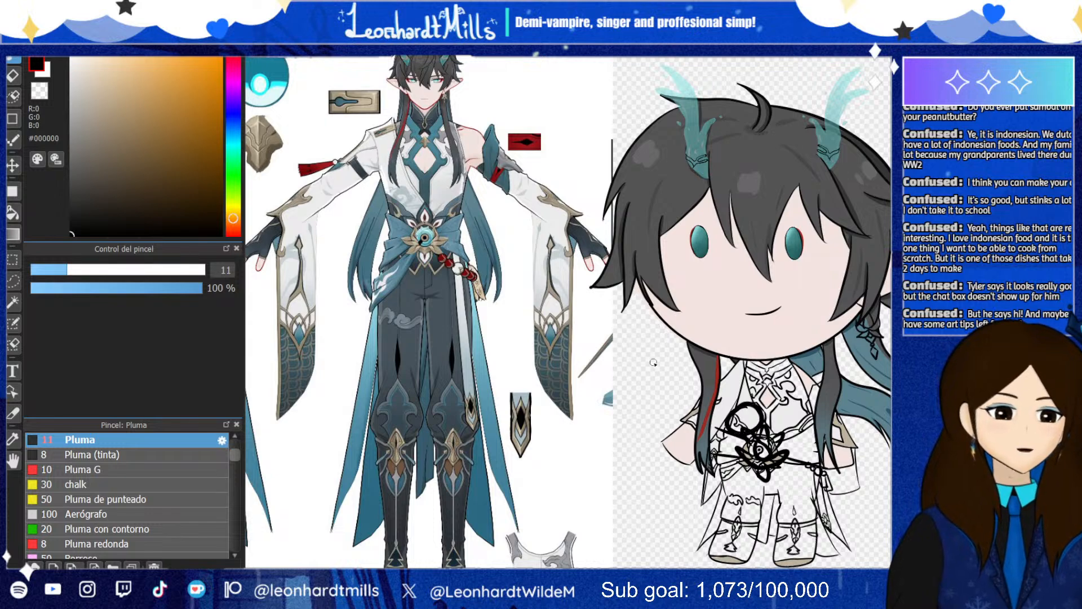
pyautogui.hotkey('ctrl', 'z')
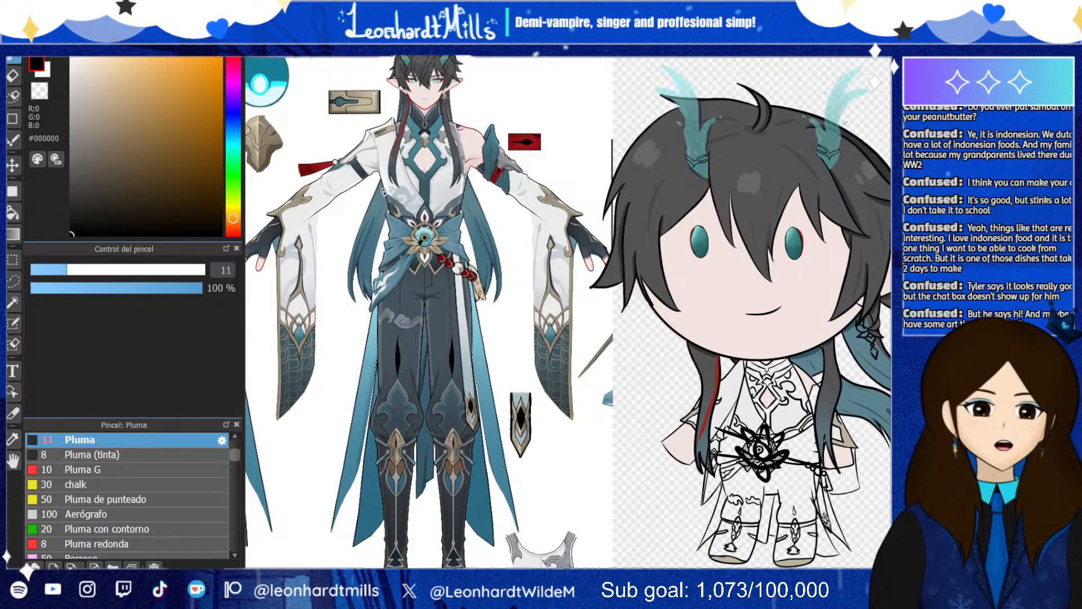
# Try a thick diagonal stroke from the chest to the belt ornament, undo it, and circle the chibi's chest ornament
pyautogui.scroll(5, 383, 191)
pyautogui.moveTo(394, 170); pyautogui.dragTo(369, 209)
pyautogui.scroll(-5, 383, 214)
pyautogui.scroll(5, 390, 222)
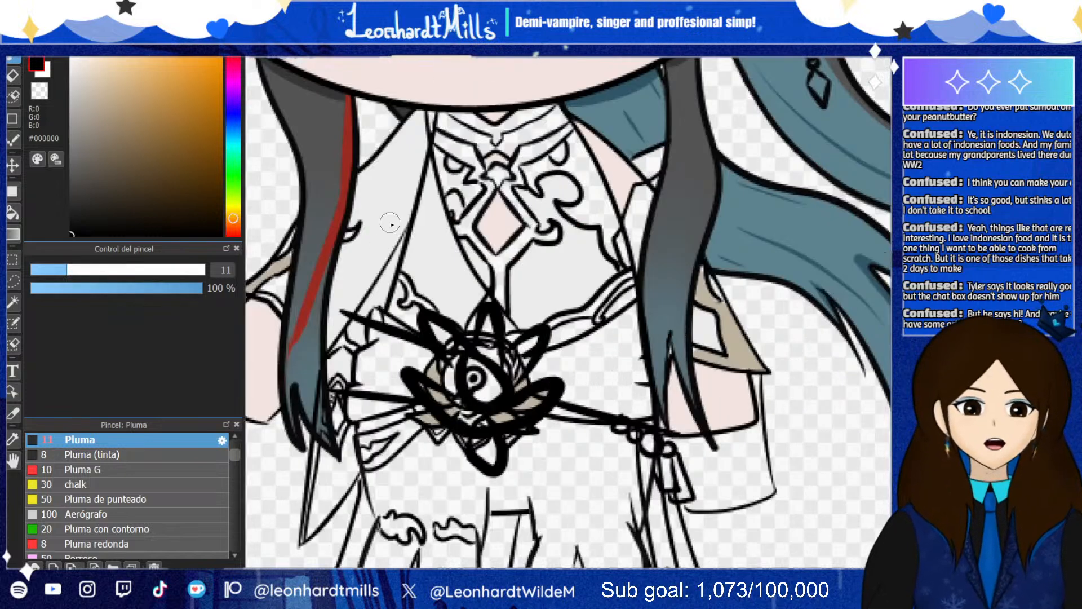
pyautogui.moveTo(397, 252)
pyautogui.mouseDown()
pyautogui.moveTo(446, 303)
pyautogui.moveTo(468, 347)
pyautogui.mouseUp()
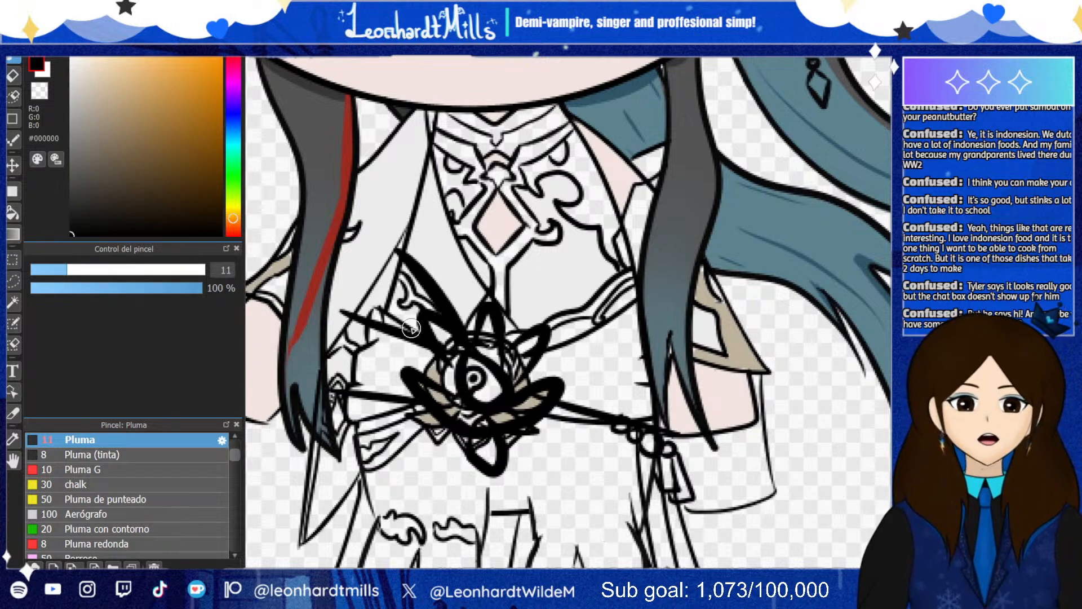
pyautogui.hotkey('ctrl', 'z')
pyautogui.moveTo(485, 110)
pyautogui.mouseDown()
pyautogui.moveTo(395, 242)
pyautogui.moveTo(425, 97)
pyautogui.moveTo(597, 150)
pyautogui.mouseUp()
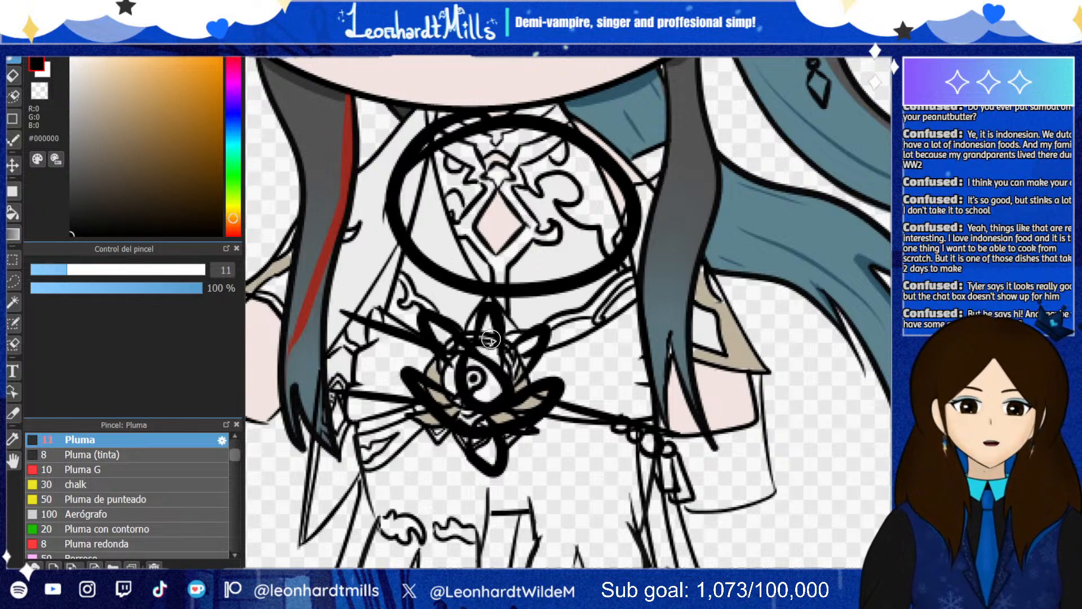
# Undo the chest circle and all thick demonstration strokes over the chibi's waist and belt ornament
pyautogui.hotkey('ctrl', 'z')
pyautogui.hotkey('ctrl', 'z')
pyautogui.hotkey('ctrl', 'z')
pyautogui.hotkey('ctrl', 'z')
pyautogui.hotkey('ctrl', 'z')
pyautogui.hotkey('ctrl', 'z')
pyautogui.hotkey('ctrl', 'z')
pyautogui.hotkey('ctrl', 'z')
pyautogui.hotkey('ctrl', 'z')
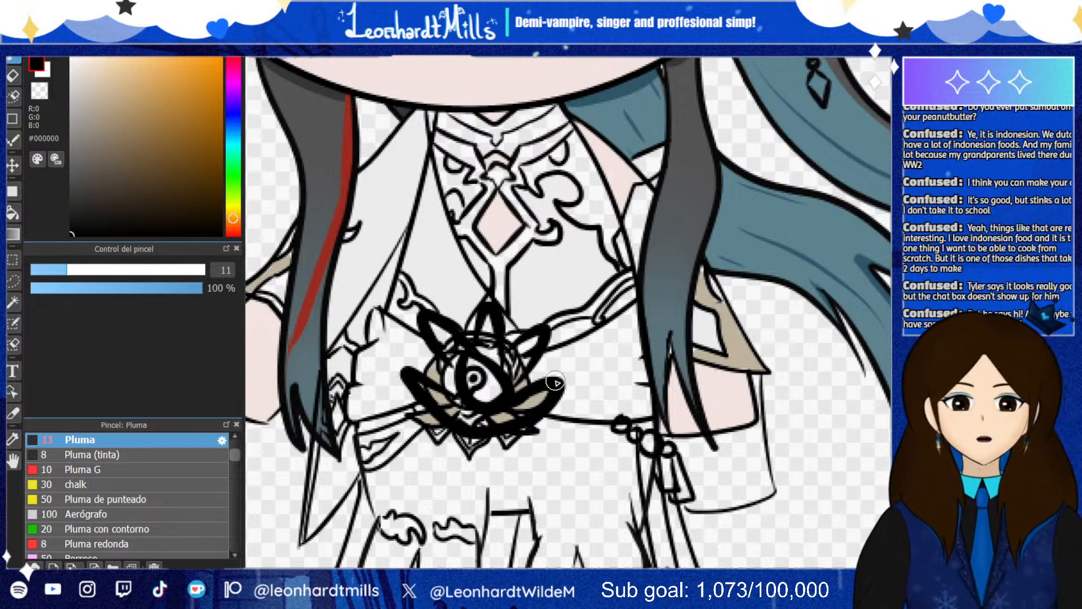
pyautogui.hotkey('ctrl', 'z')
pyautogui.hotkey('ctrl', 'z')
# Compare the chibi's head, outfit and proportions with the full-body character reference
pyautogui.scroll(-5, 569, 255)
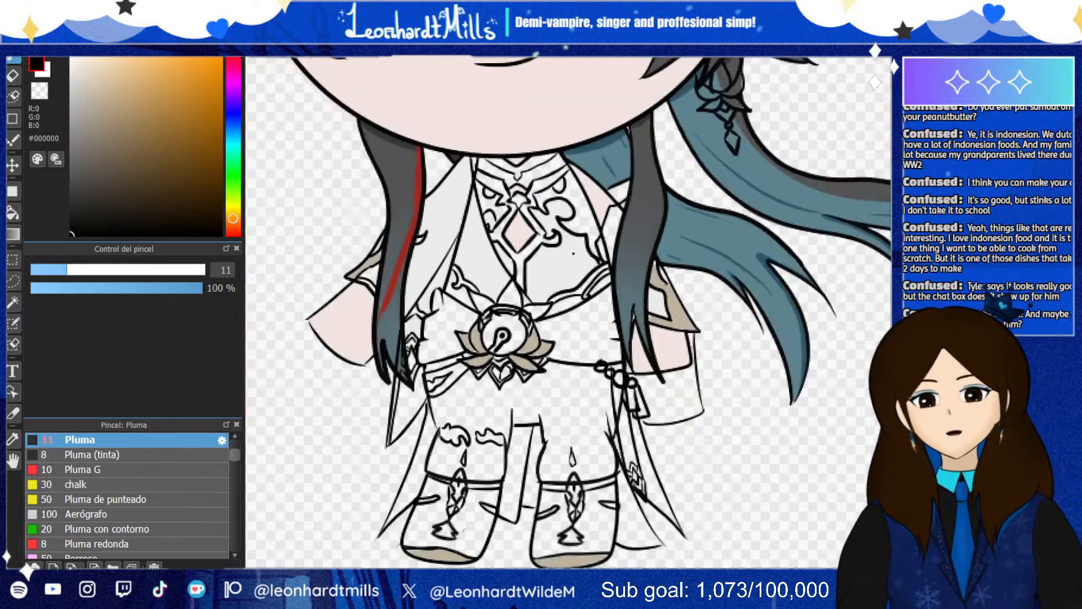
pyautogui.scroll(1, 495, 113)
pyautogui.scroll(3, 496, 113)
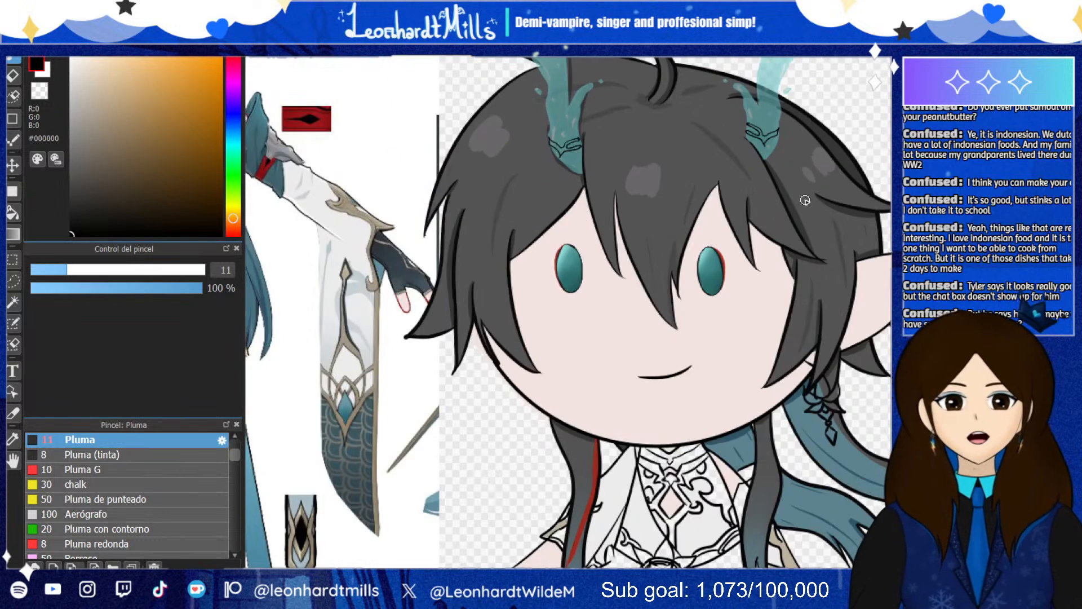
pyautogui.scroll(-4, 707, 195)
pyautogui.scroll(3, 699, 226)
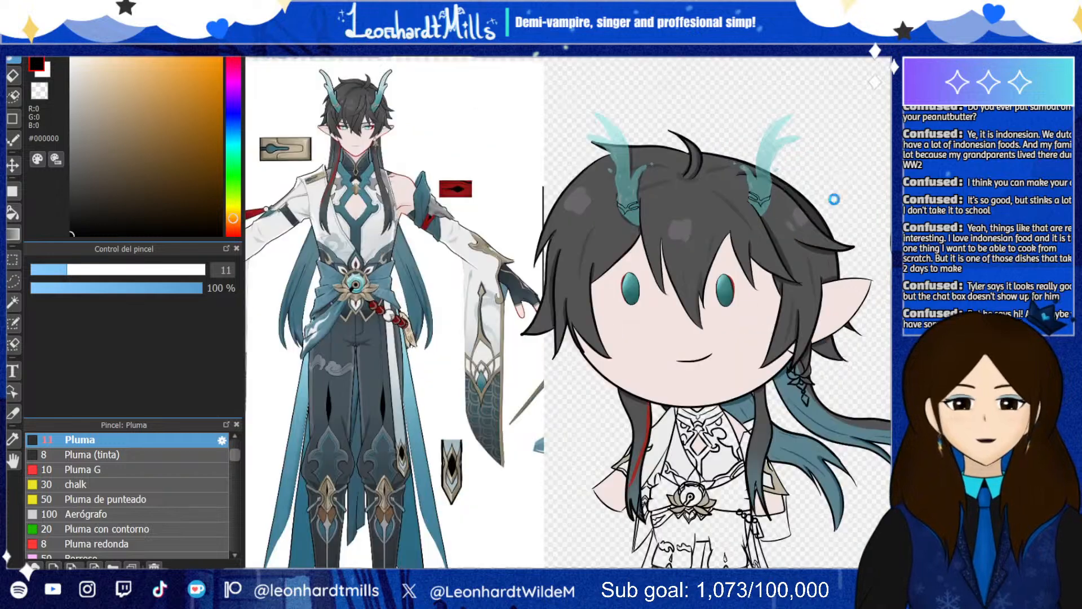
pyautogui.scroll(-2, 424, 168)
pyautogui.scroll(3, 638, 348)
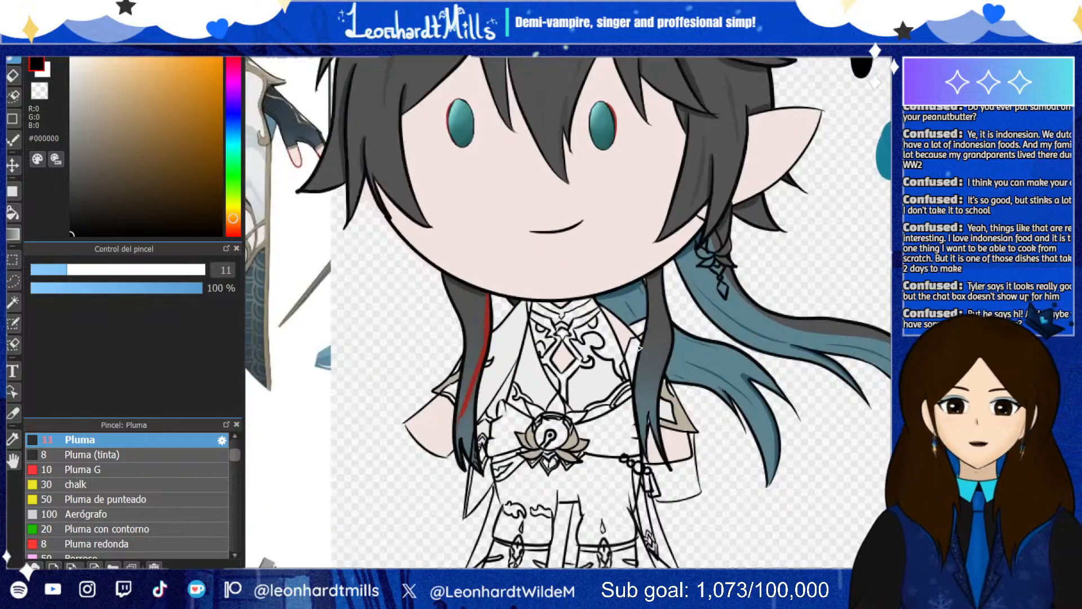
pyautogui.scroll(-2, 629, 339)
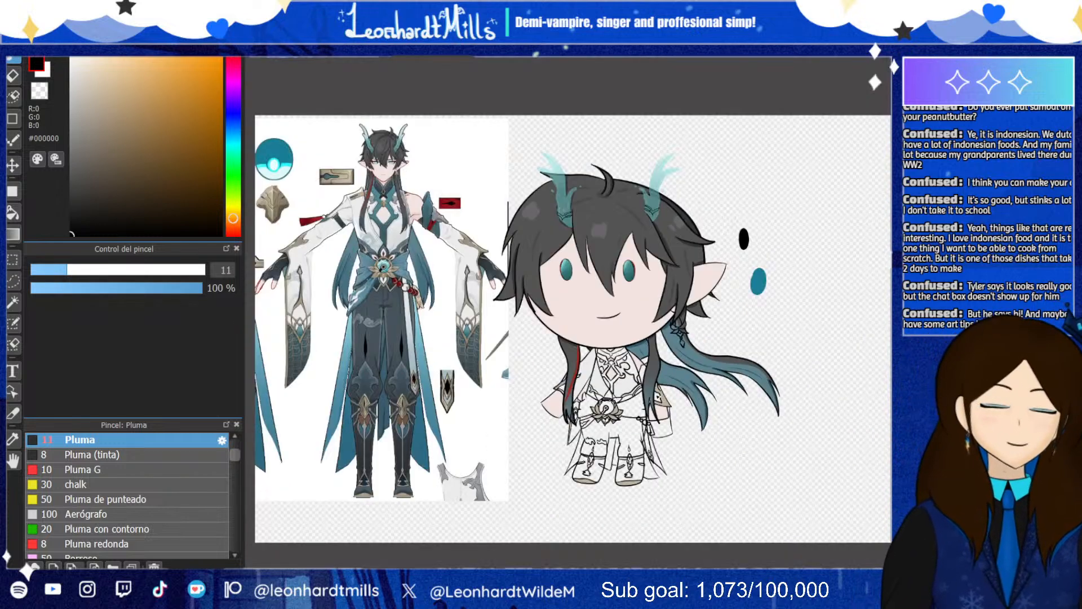
pyautogui.scroll(3, 617, 452)
pyautogui.scroll(-3, 633, 434)
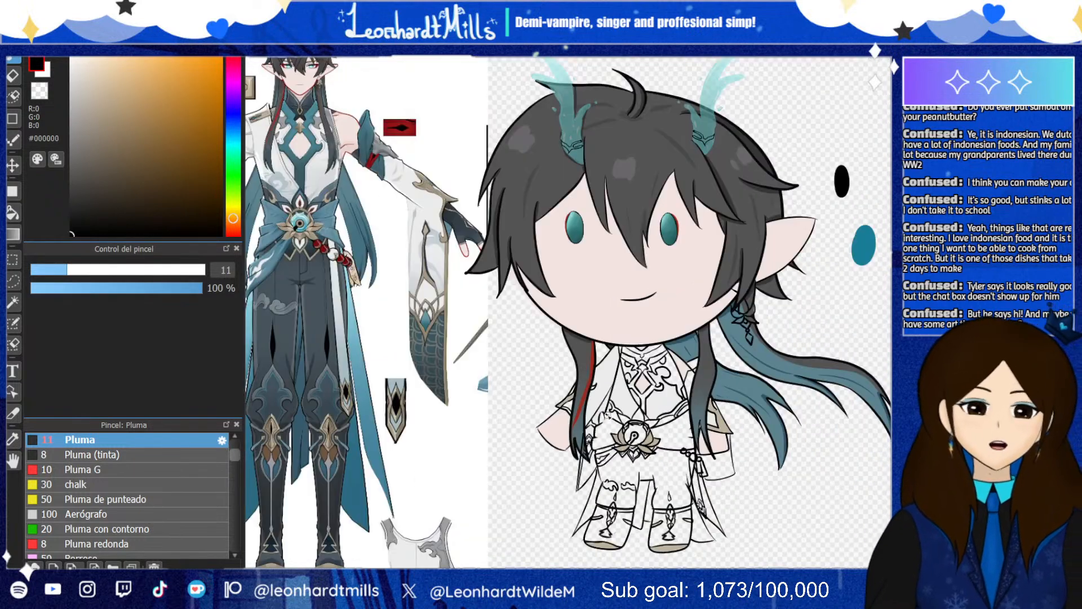
pyautogui.scroll(1, 334, 279)
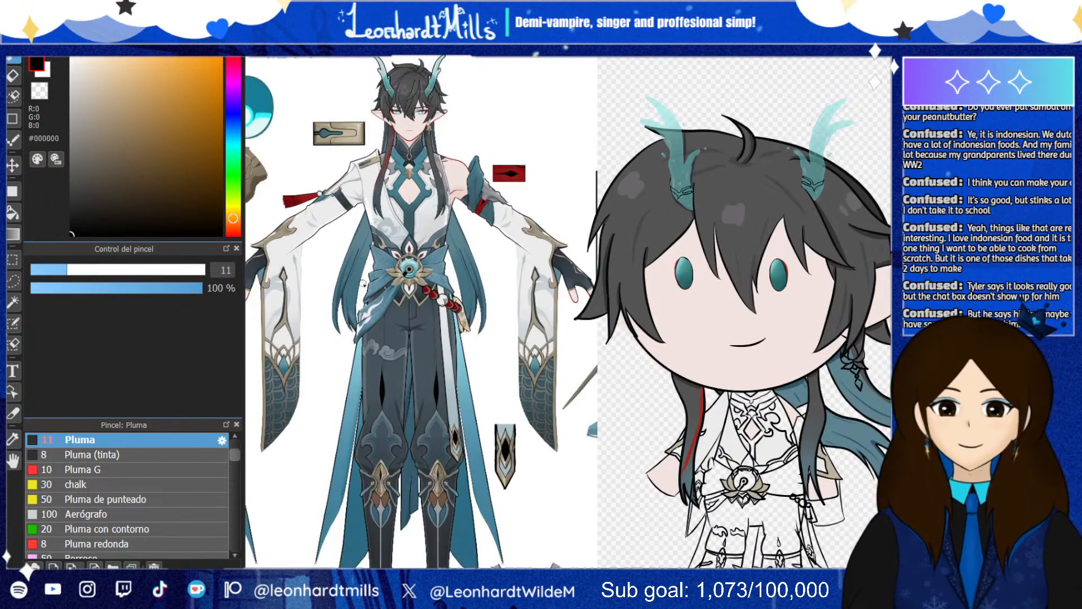
# Switch to the chibi witch line art document and view the whole drawing
pyautogui.hotkey('ctrl', 'Tab')
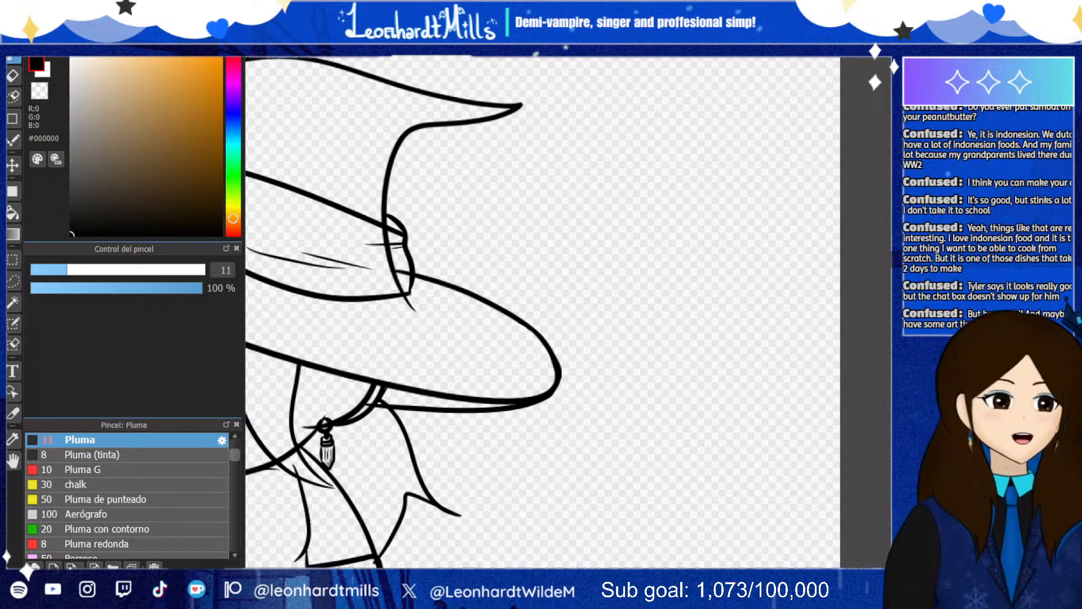
pyautogui.scroll(-3, 591, 334)
pyautogui.scroll(2, 590, 334)
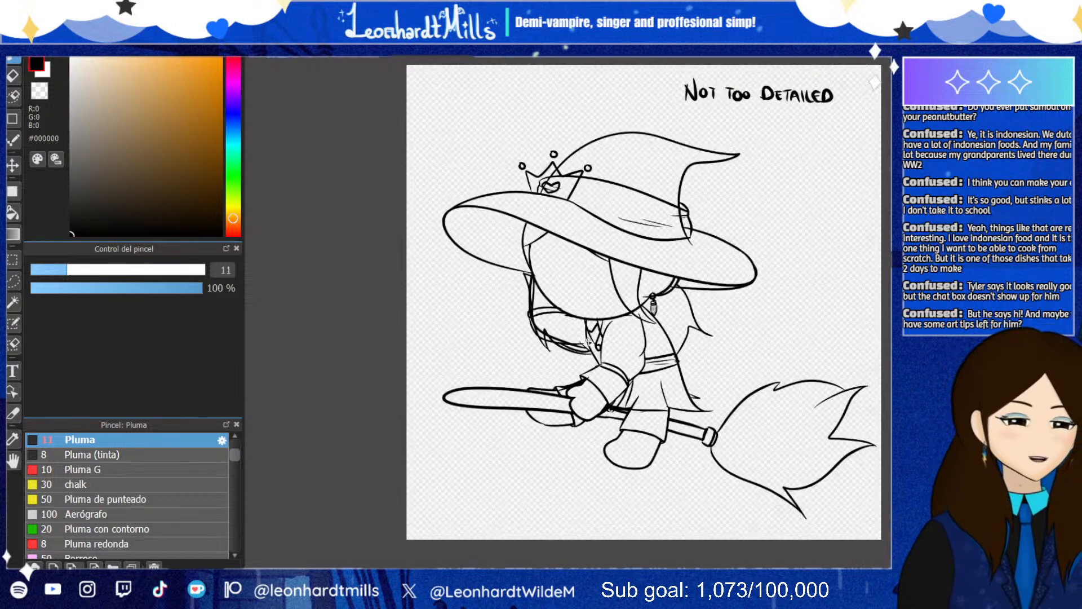
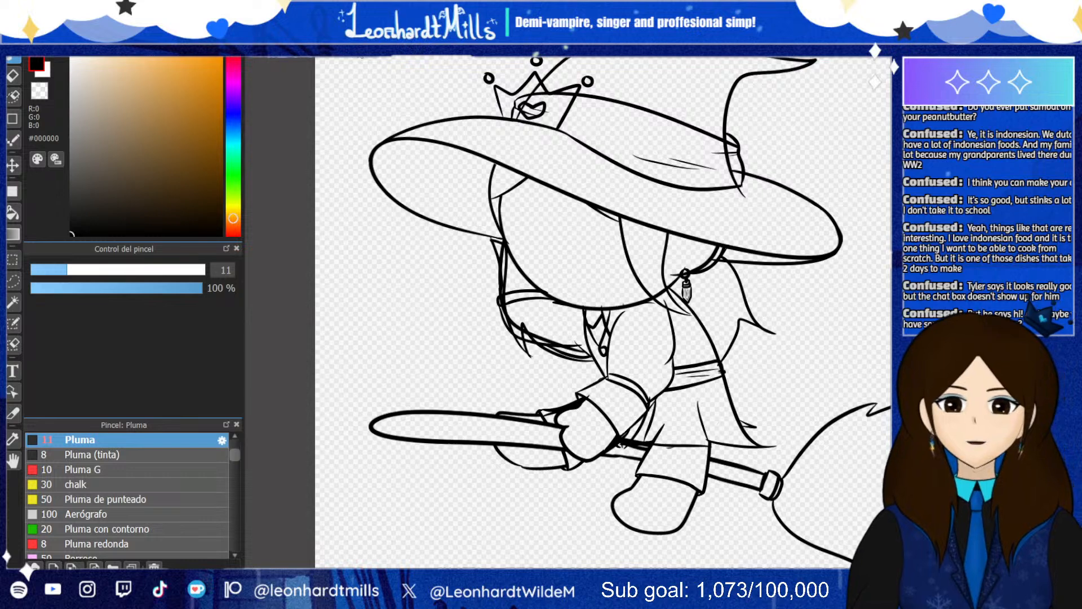
# Open the purple-haired woman illustration, examine the small and large figures' faces, hair and outfit, and return to the witch line art
pyautogui.click(359, 50)
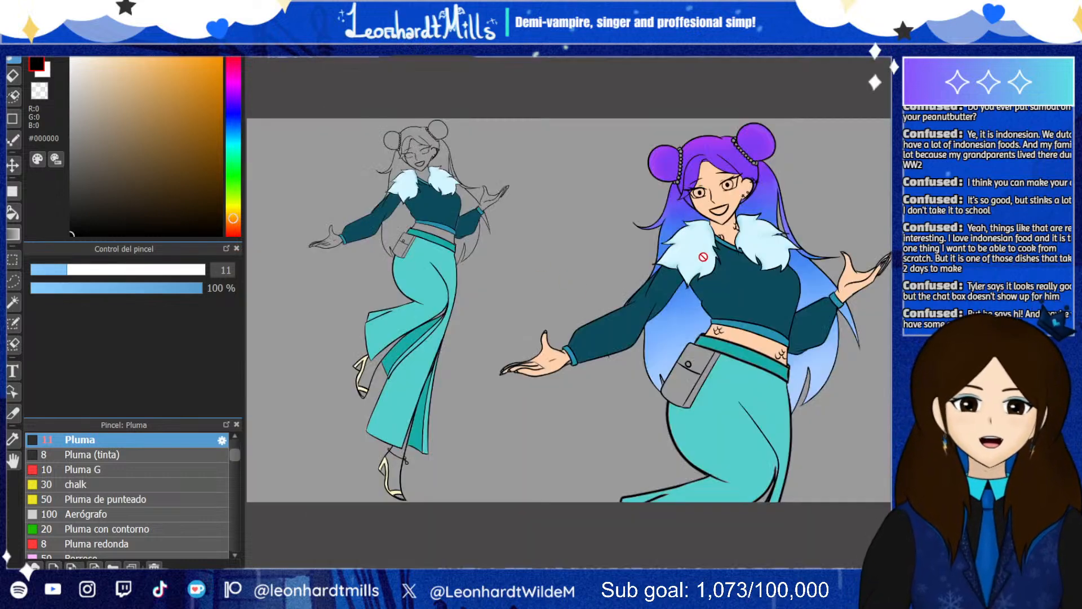
pyautogui.scroll(1, 389, 251)
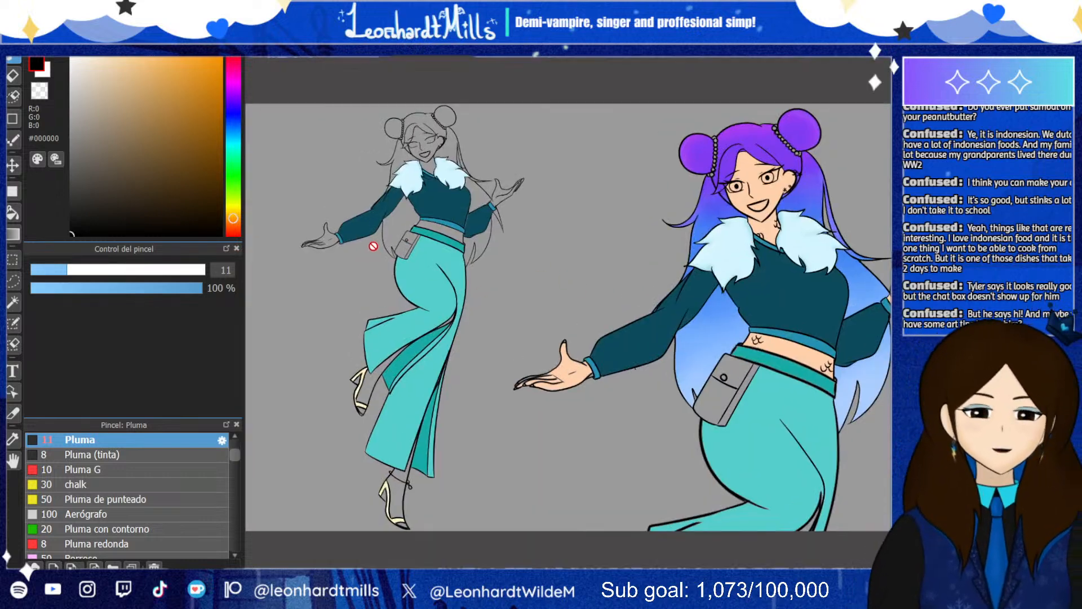
pyautogui.scroll(-7, 380, 255)
pyautogui.scroll(10, 342, 274)
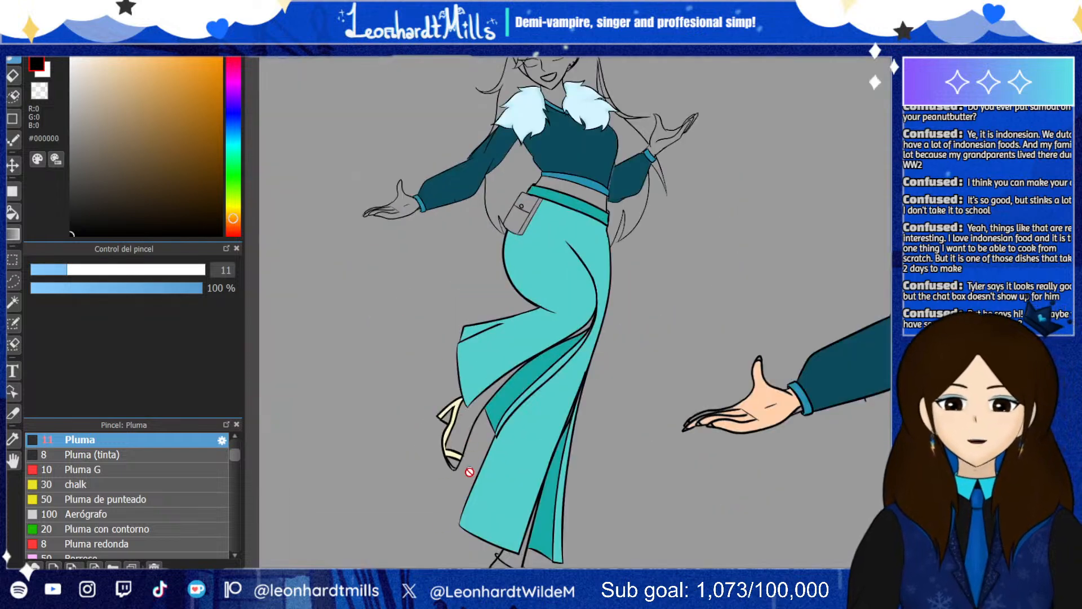
pyautogui.scroll(-2, 468, 446)
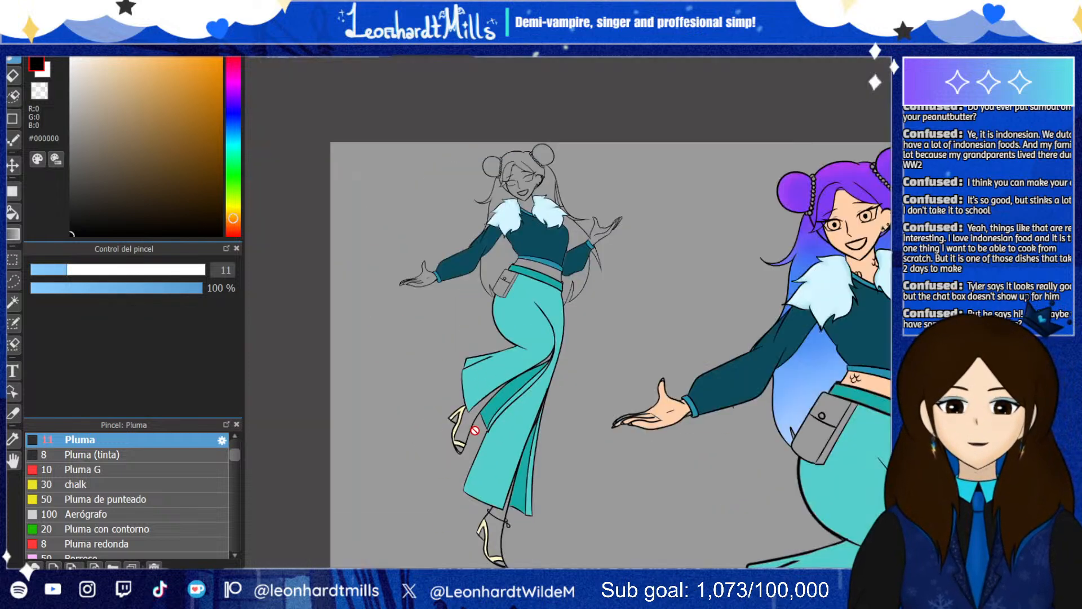
pyautogui.scroll(5, 496, 211)
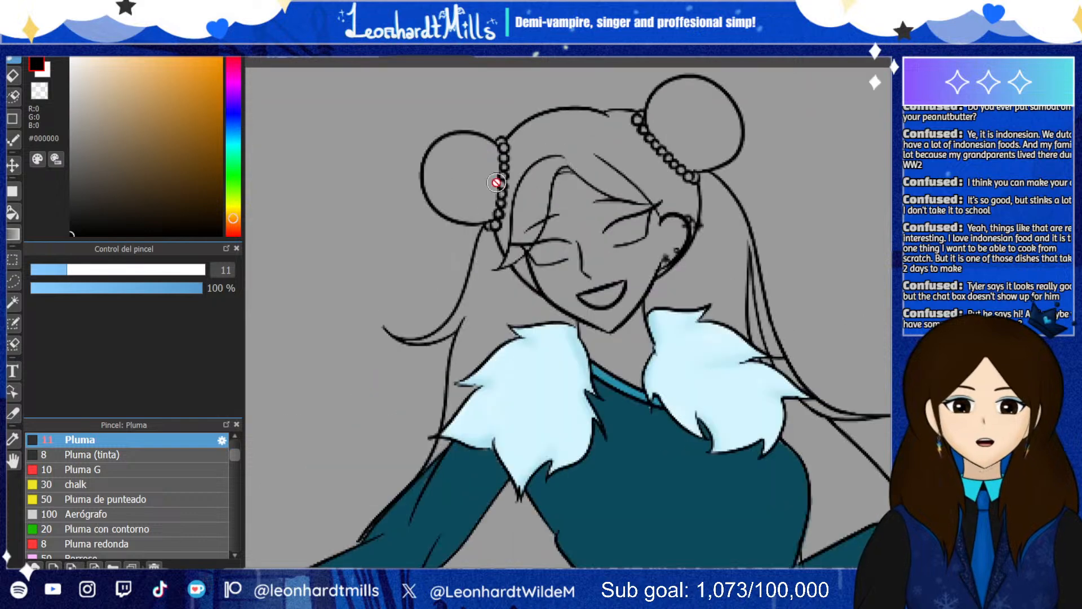
pyautogui.scroll(-7, 496, 214)
pyautogui.scroll(-2, 784, 264)
pyautogui.scroll(5, 784, 265)
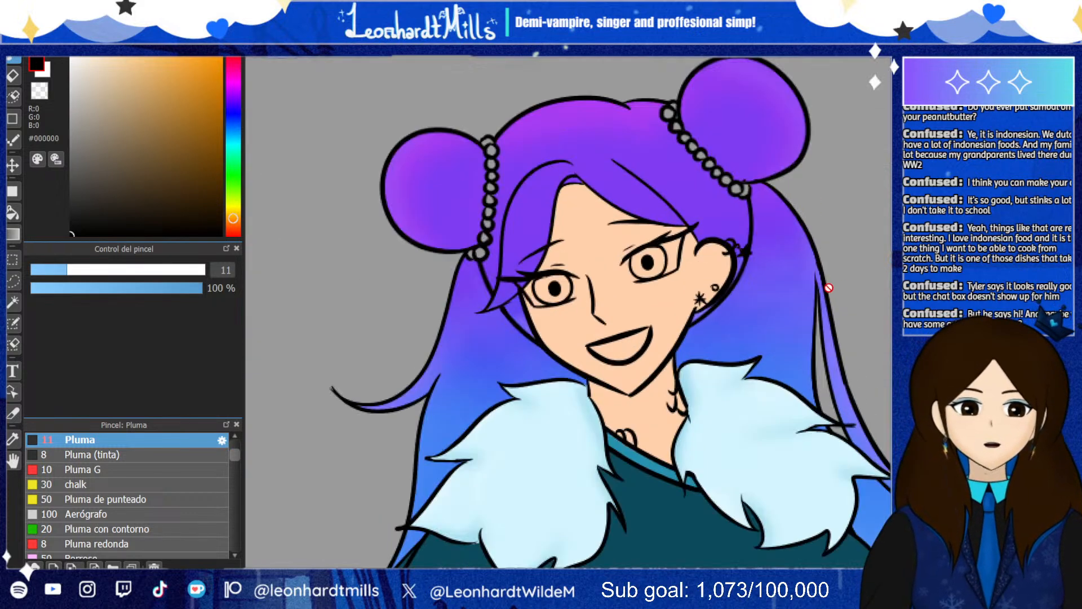
pyautogui.scroll(-7, 792, 508)
pyautogui.scroll(2, 796, 538)
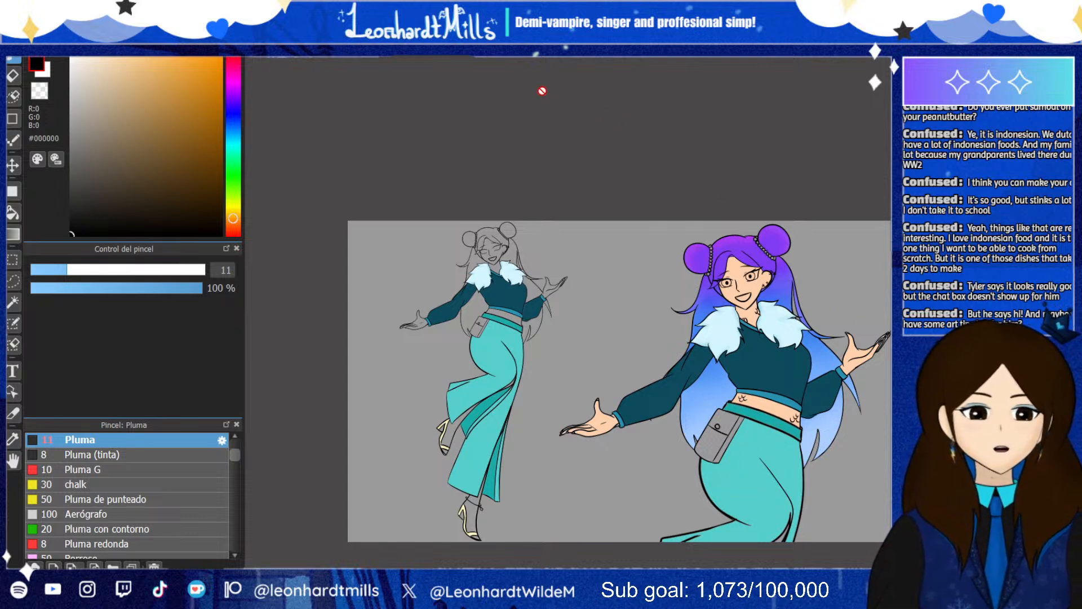
pyautogui.scroll(4, 735, 304)
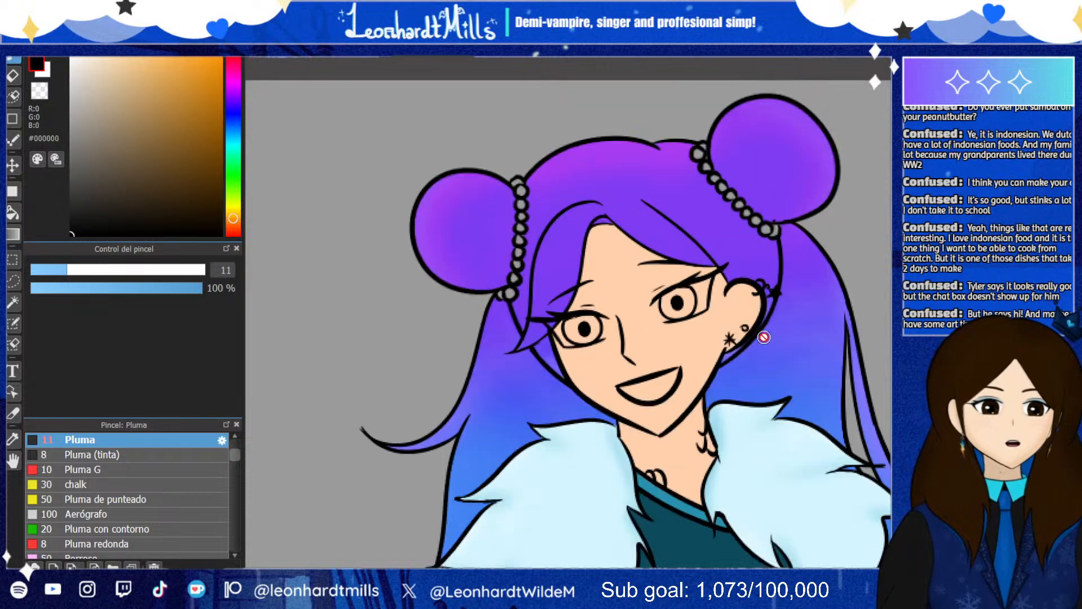
pyautogui.scroll(-3, 738, 348)
pyautogui.scroll(4, 738, 348)
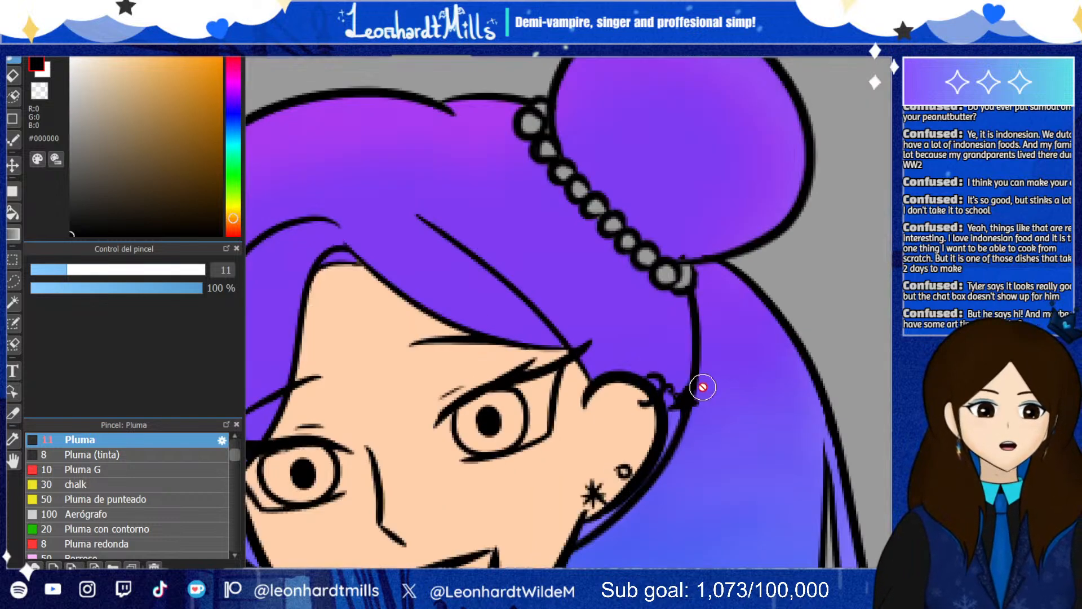
pyautogui.scroll(-5, 701, 452)
pyautogui.scroll(4, 540, 443)
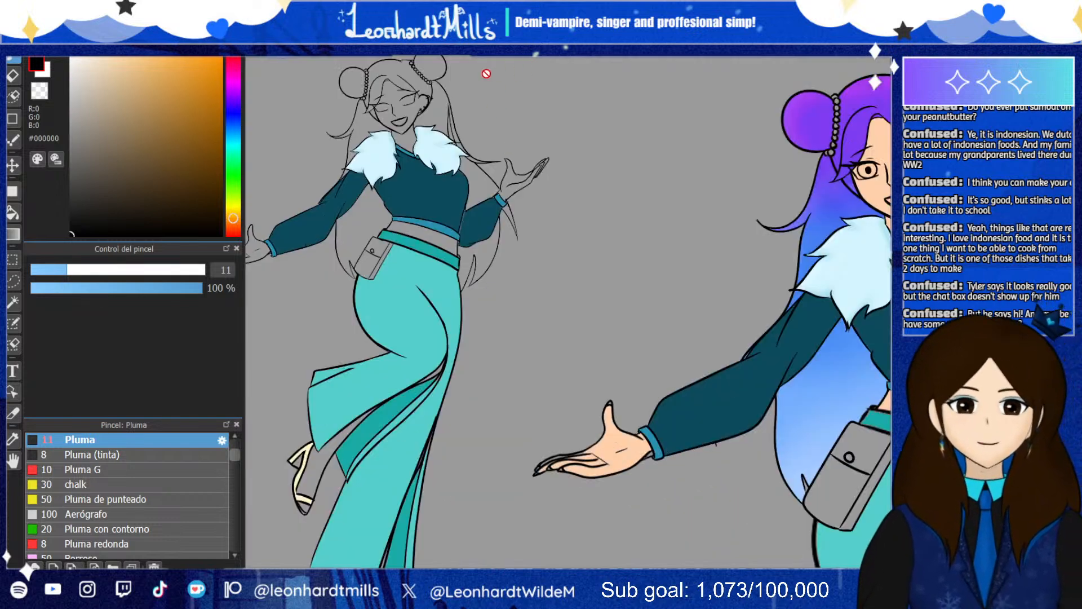
pyautogui.click(511, 53)
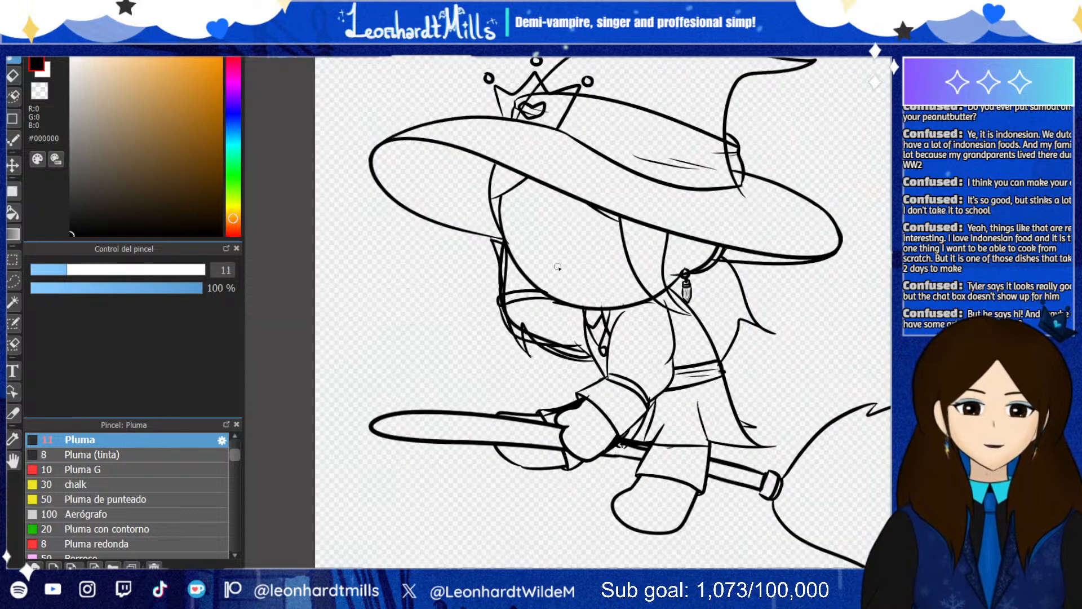
# Sketch an enlarged round earring with a hanging tassel in the blank area behind the witch's hair, and undo it
pyautogui.scroll(3, 690, 290)
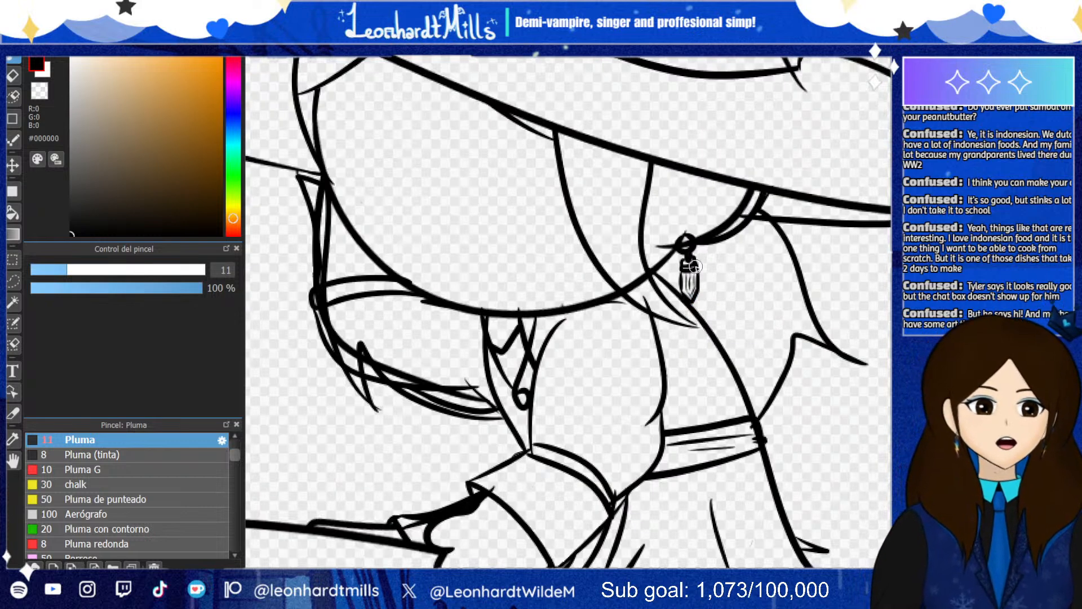
pyautogui.scroll(-3, 679, 260)
pyautogui.scroll(3, 819, 291)
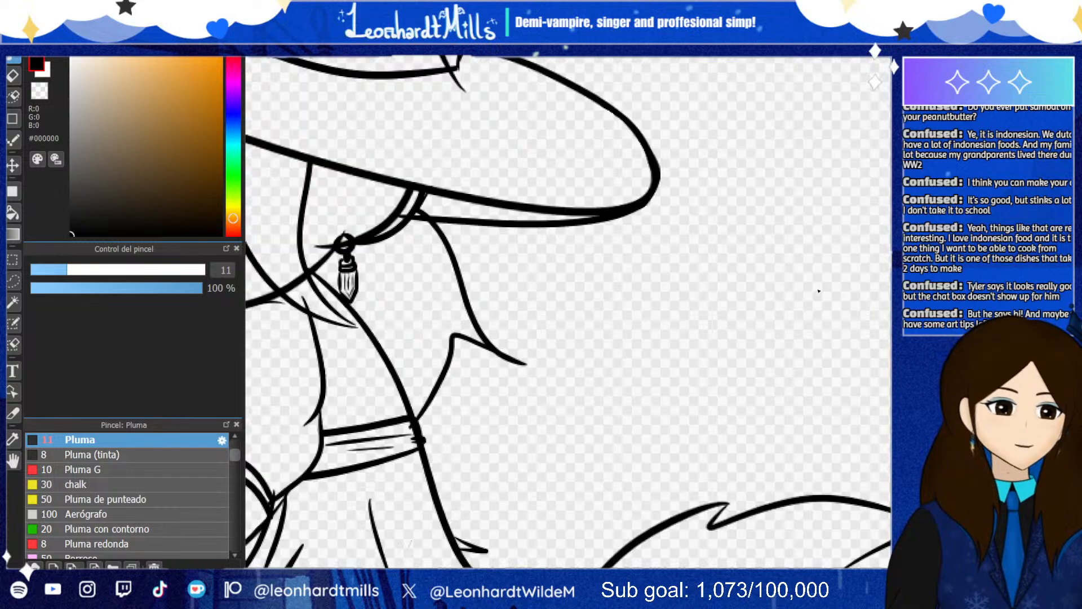
pyautogui.moveTo(624, 324)
pyautogui.mouseDown()
pyautogui.moveTo(613, 293)
pyautogui.moveTo(632, 332)
pyautogui.moveTo(657, 334)
pyautogui.moveTo(636, 375)
pyautogui.moveTo(666, 364)
pyautogui.moveTo(665, 379)
pyautogui.moveTo(670, 363)
pyautogui.mouseUp()
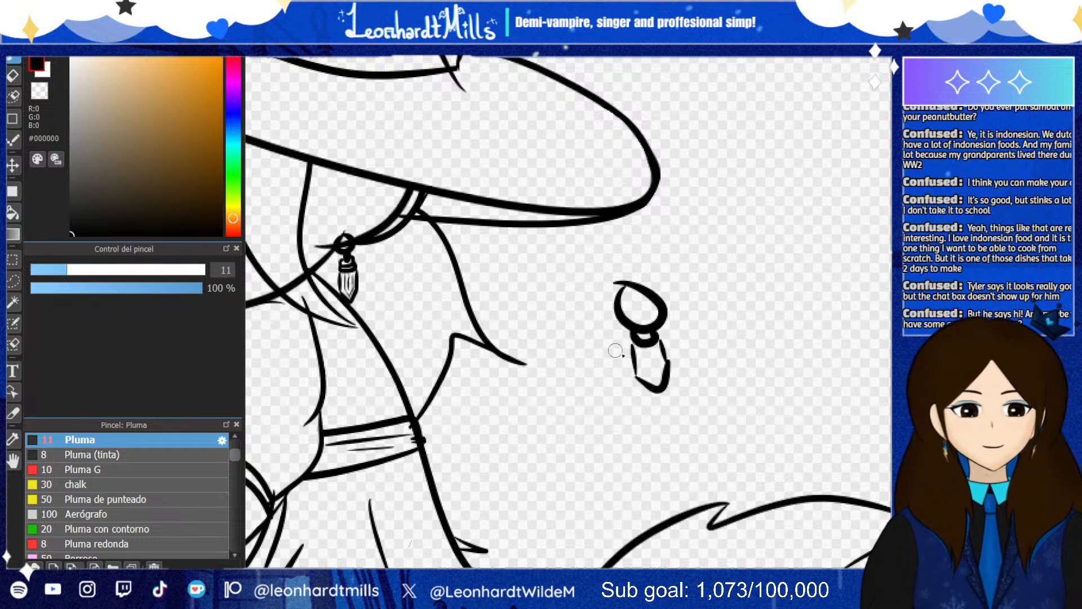
pyautogui.hotkey('ctrl', 'z')
pyautogui.hotkey('ctrl', 'z')
pyautogui.hotkey('ctrl', 'z')
pyautogui.hotkey('ctrl', 'z')
pyautogui.hotkey('ctrl', 'z')
# With the Pluma brush at size 7, sketch an earring's curved hook, chain links and small cap in the blank area
pyautogui.press('[')
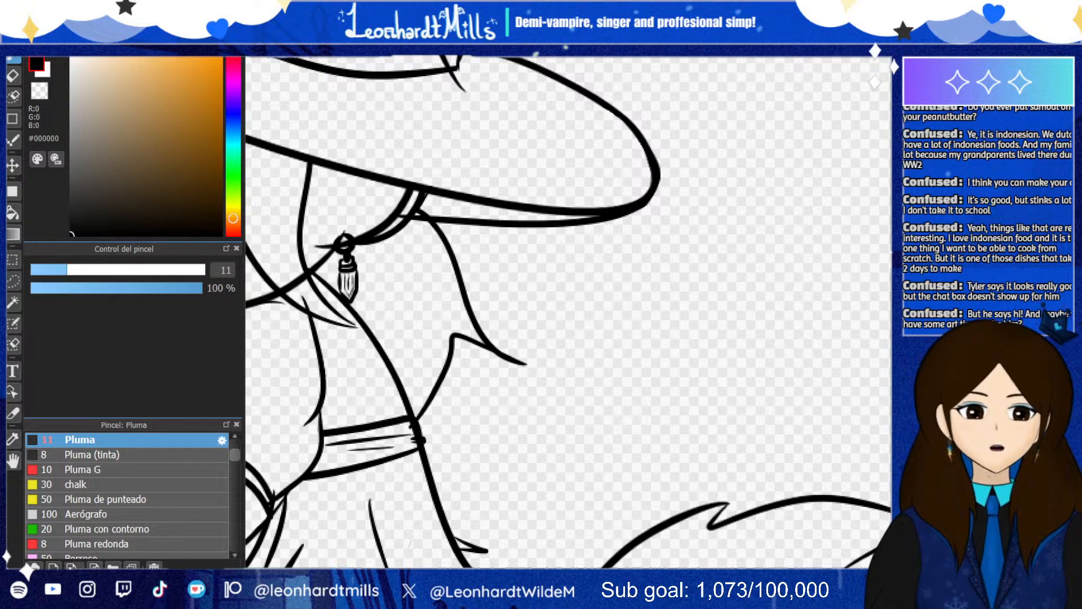
pyautogui.moveTo(613, 288)
pyautogui.mouseDown()
pyautogui.moveTo(635, 320)
pyautogui.moveTo(636, 289)
pyautogui.moveTo(613, 324)
pyautogui.moveTo(647, 322)
pyautogui.mouseUp()
pyautogui.hotkey('ctrl', 'z')
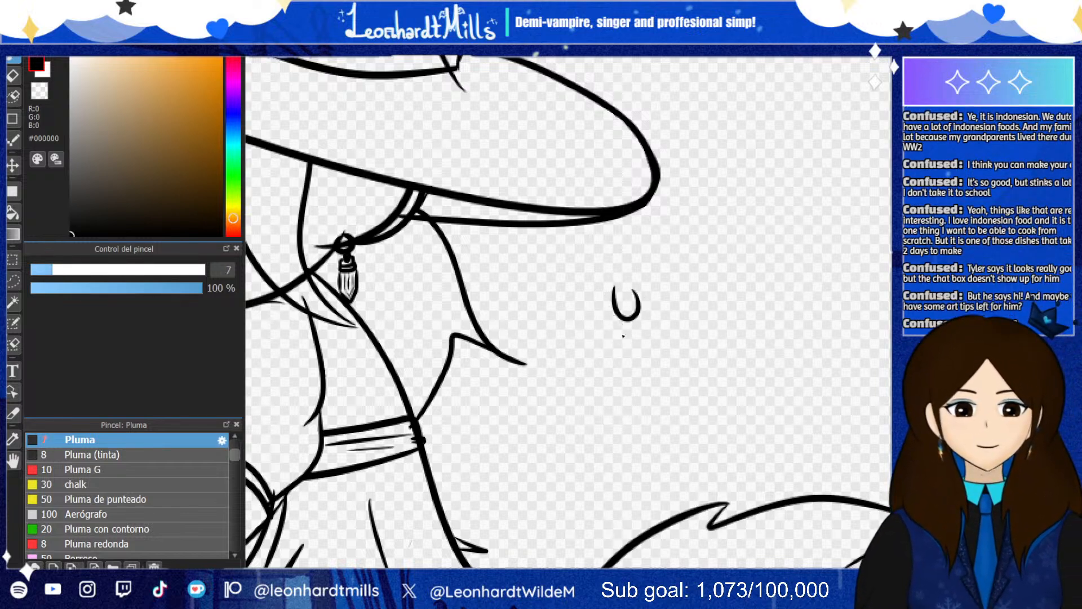
pyautogui.moveTo(610, 289)
pyautogui.mouseDown()
pyautogui.moveTo(648, 308)
pyautogui.moveTo(642, 291)
pyautogui.mouseUp()
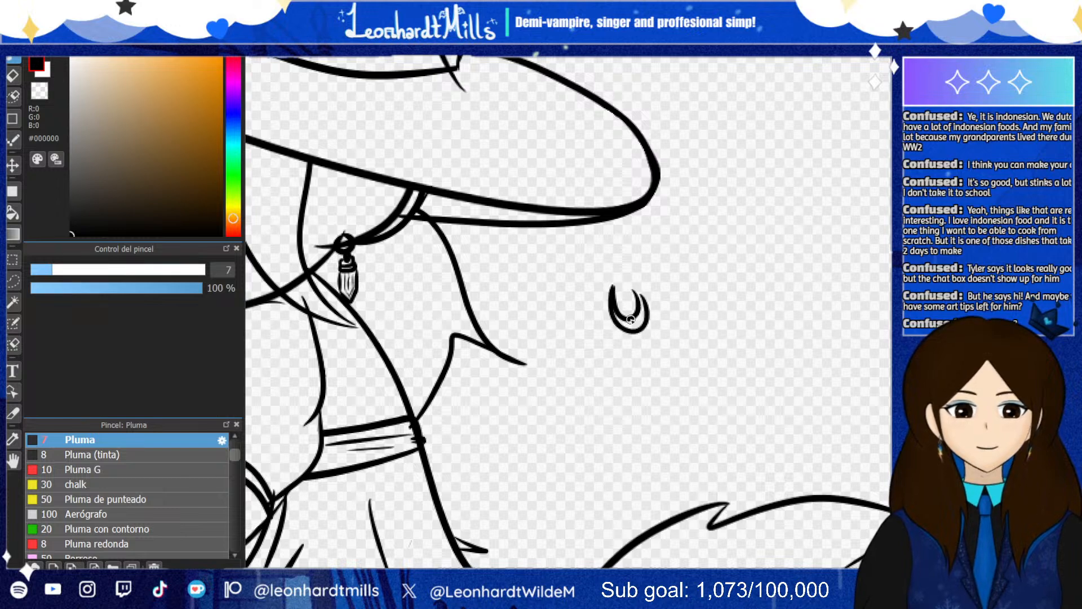
pyautogui.moveTo(645, 339)
pyautogui.mouseDown()
pyautogui.moveTo(635, 337)
pyautogui.moveTo(635, 367)
pyautogui.mouseUp()
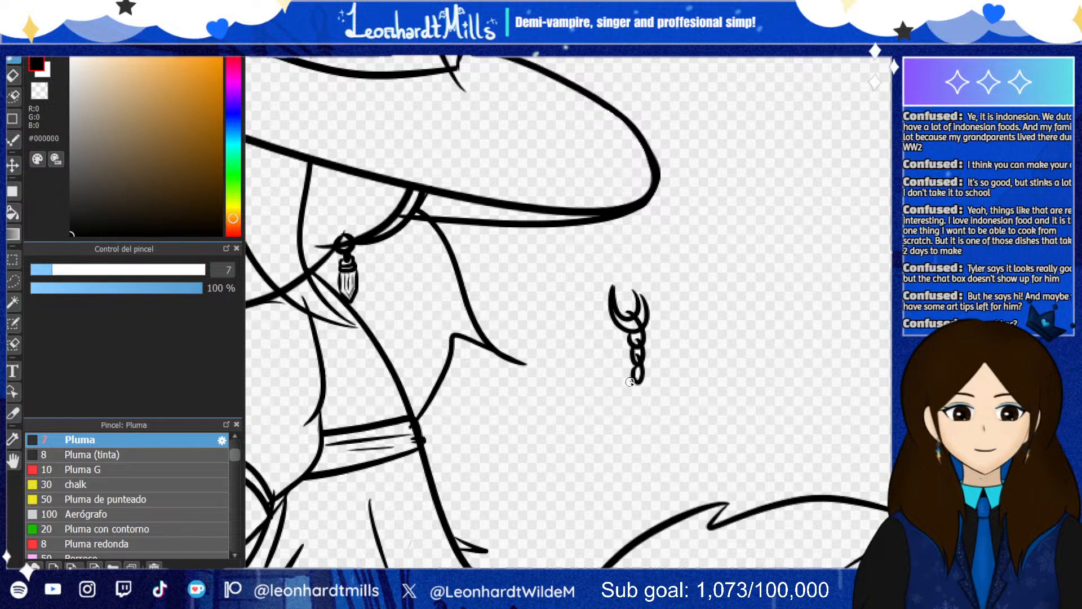
pyautogui.moveTo(629, 391); pyautogui.dragTo(630, 382)
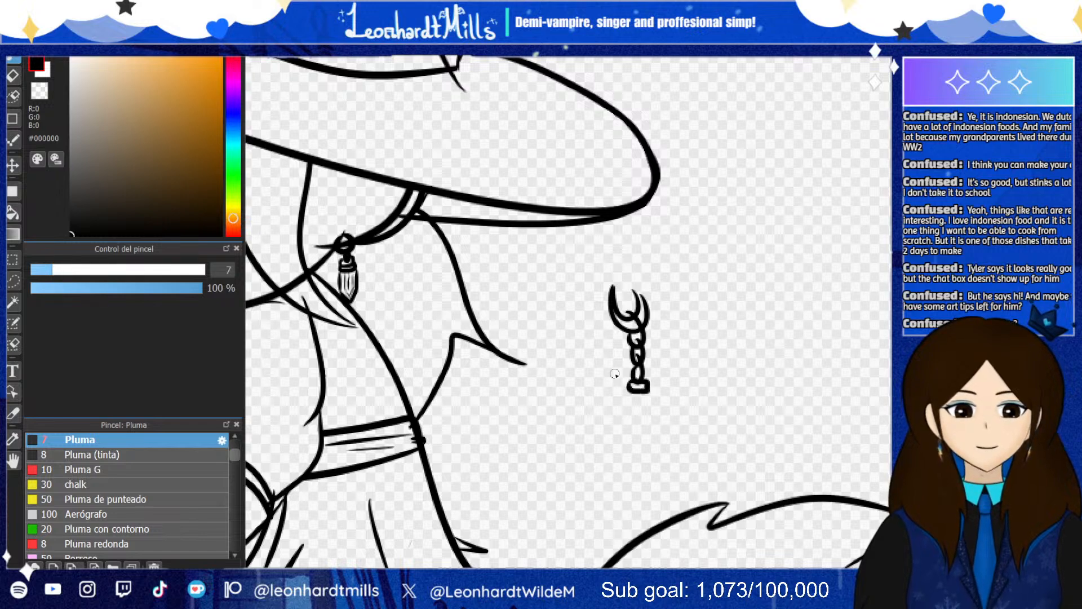
# Draw a pointed crystal under the earring's cap and add thin facet lines inside it
pyautogui.scroll(-5, 613, 368)
pyautogui.scroll(9, 622, 382)
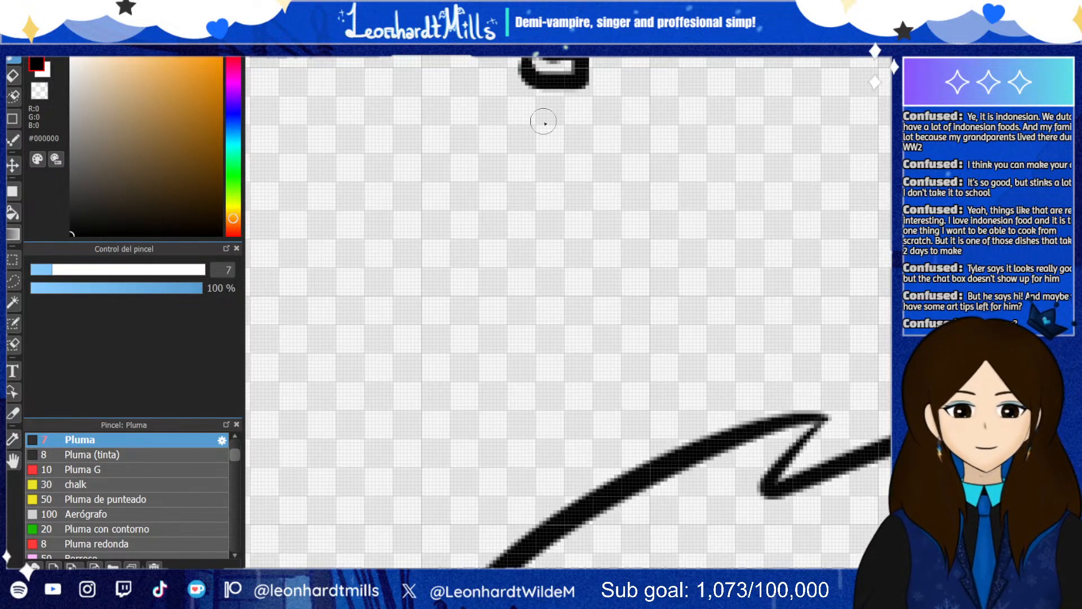
pyautogui.moveTo(521, 71); pyautogui.dragTo(486, 133)
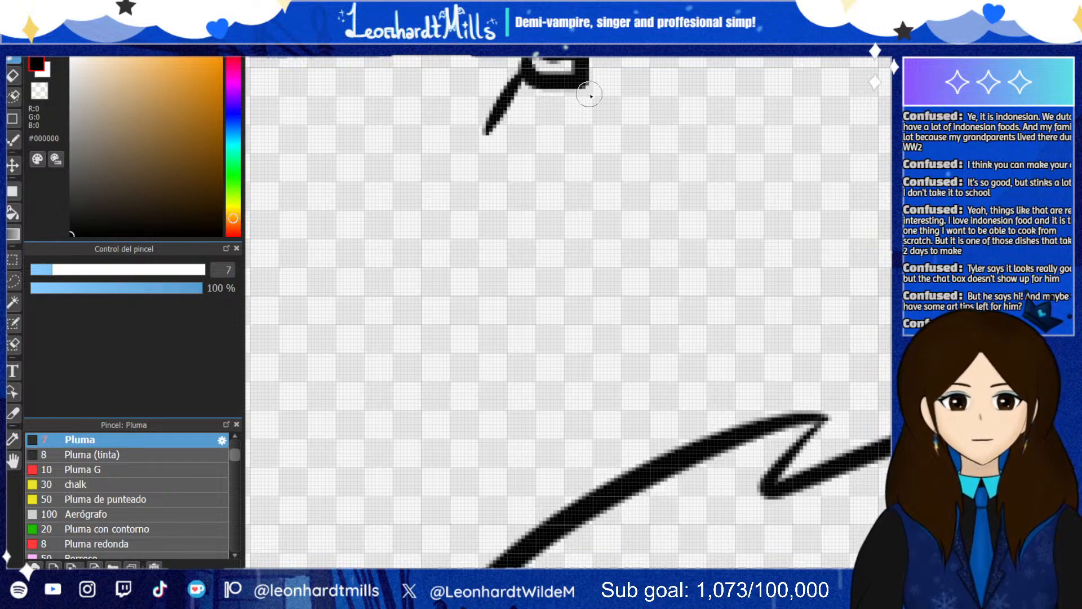
pyautogui.moveTo(589, 86); pyautogui.dragTo(611, 130)
pyautogui.moveTo(489, 139)
pyautogui.mouseDown()
pyautogui.moveTo(566, 285)
pyautogui.moveTo(612, 119)
pyautogui.mouseUp()
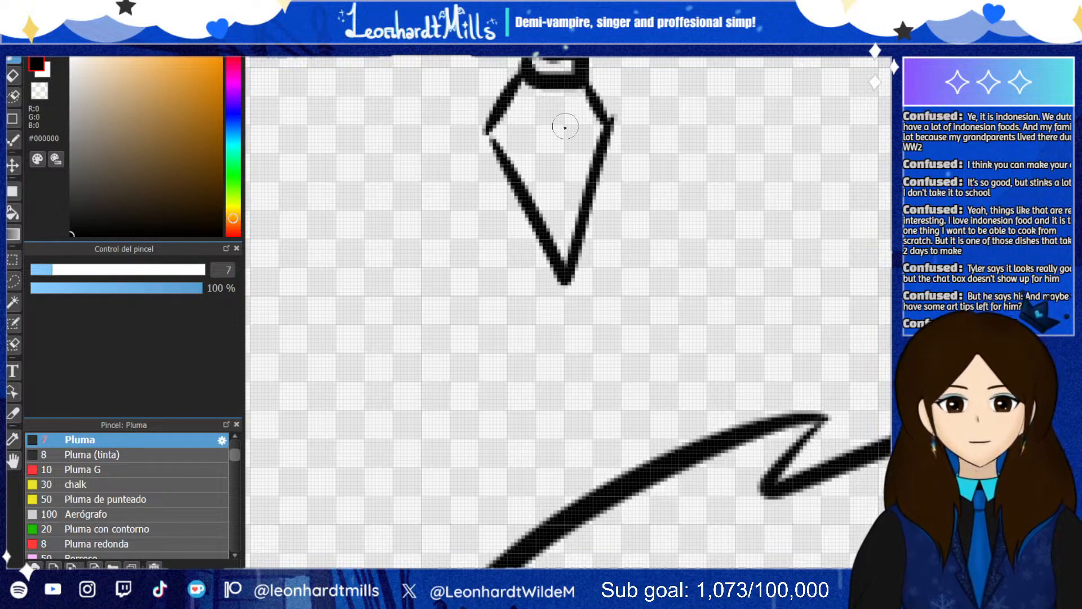
pyautogui.moveTo(527, 100)
pyautogui.mouseDown()
pyautogui.moveTo(504, 134)
pyautogui.moveTo(544, 217)
pyautogui.mouseUp()
pyautogui.moveTo(537, 148)
pyautogui.mouseDown()
pyautogui.moveTo(557, 239)
pyautogui.moveTo(541, 108)
pyautogui.moveTo(591, 131)
pyautogui.moveTo(570, 221)
pyautogui.mouseUp()
pyautogui.moveTo(560, 94); pyautogui.dragTo(558, 156)
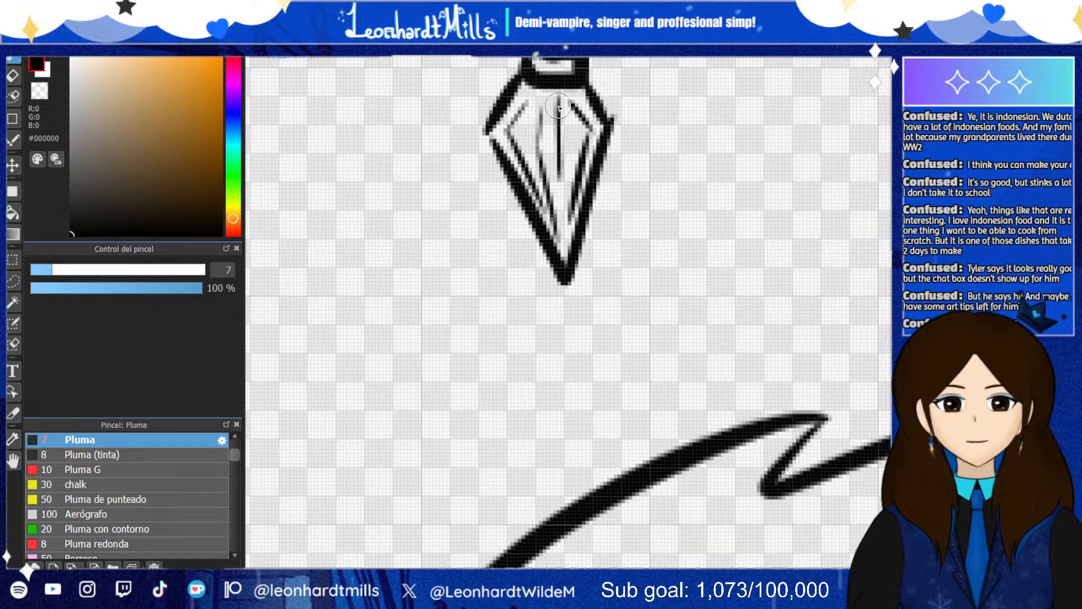
# Sketch a simplified earring beside the first, with separate open links and a short faceted crystal with a rounded cap
pyautogui.scroll(-8, 529, 214)
pyautogui.scroll(8, 519, 148)
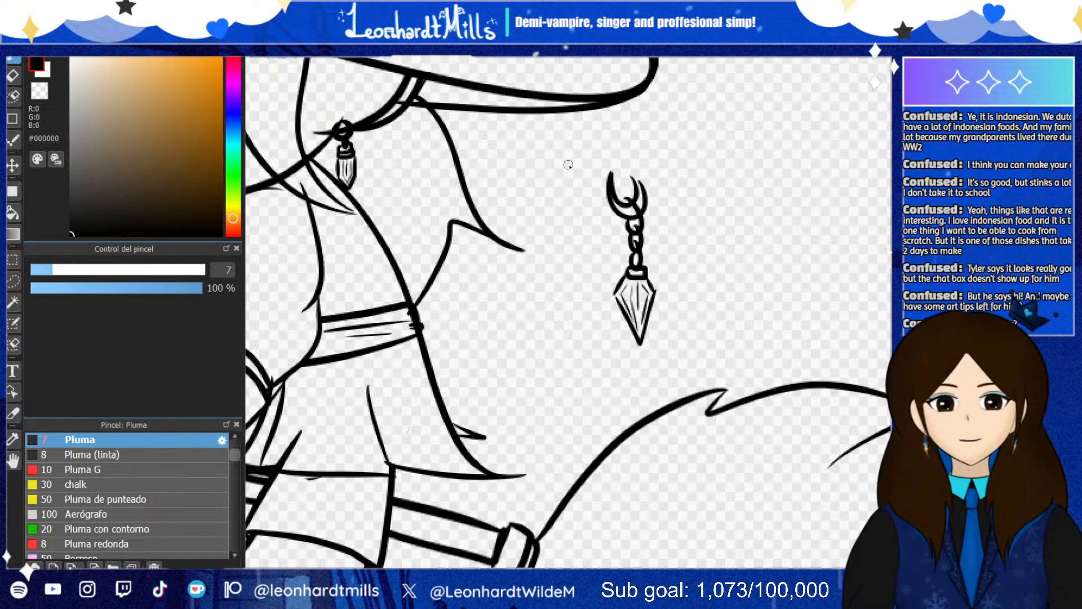
pyautogui.scroll(2, 686, 248)
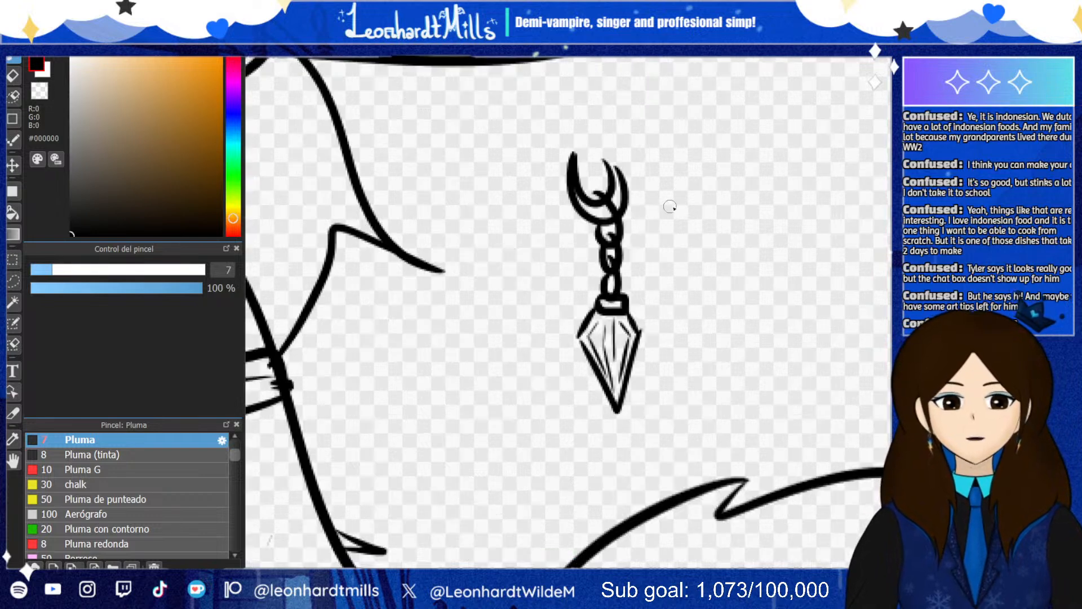
pyautogui.scroll(-6, 685, 248)
pyautogui.scroll(8, 579, 210)
pyautogui.scroll(2, 579, 209)
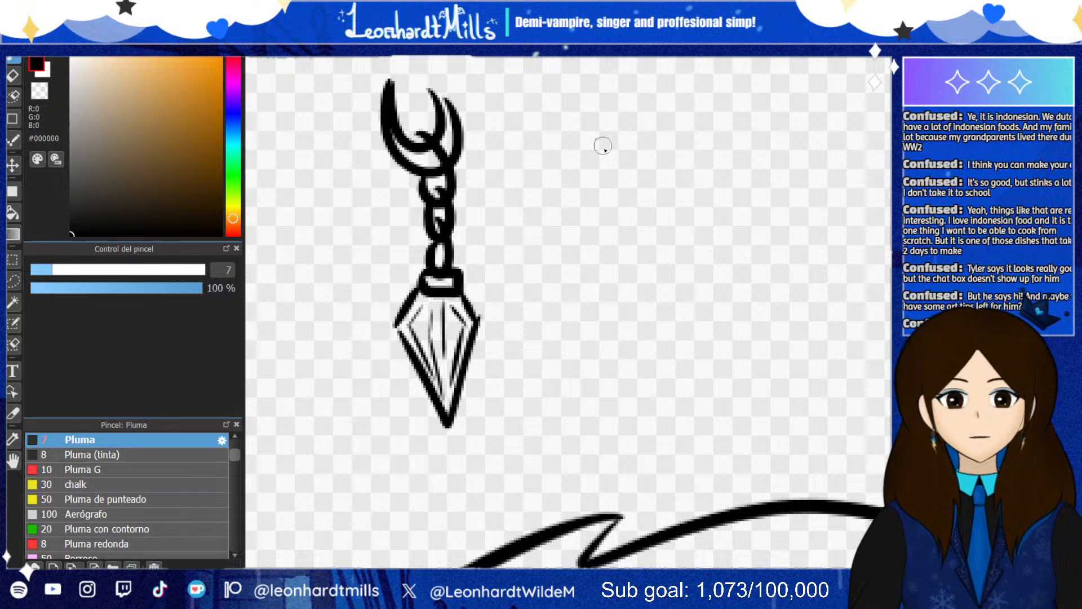
pyautogui.moveTo(598, 141)
pyautogui.mouseDown()
pyautogui.moveTo(599, 203)
pyautogui.moveTo(575, 174)
pyautogui.moveTo(584, 157)
pyautogui.moveTo(589, 186)
pyautogui.moveTo(589, 153)
pyautogui.moveTo(592, 258)
pyautogui.moveTo(568, 239)
pyautogui.mouseUp()
pyautogui.hotkey('ctrl', 'z')
pyautogui.click(632, 183)
pyautogui.moveTo(632, 181)
pyautogui.mouseDown()
pyautogui.moveTo(626, 248)
pyautogui.moveTo(642, 254)
pyautogui.moveTo(648, 324)
pyautogui.moveTo(638, 290)
pyautogui.mouseUp()
pyautogui.moveTo(612, 354)
pyautogui.mouseDown()
pyautogui.moveTo(638, 362)
pyautogui.moveTo(634, 379)
pyautogui.moveTo(609, 372)
pyautogui.moveTo(620, 365)
pyautogui.moveTo(579, 416)
pyautogui.moveTo(621, 467)
pyautogui.moveTo(667, 409)
pyautogui.moveTo(625, 381)
pyautogui.mouseUp()
pyautogui.moveTo(617, 392)
pyautogui.mouseDown()
pyautogui.moveTo(628, 461)
pyautogui.moveTo(644, 429)
pyautogui.mouseUp()
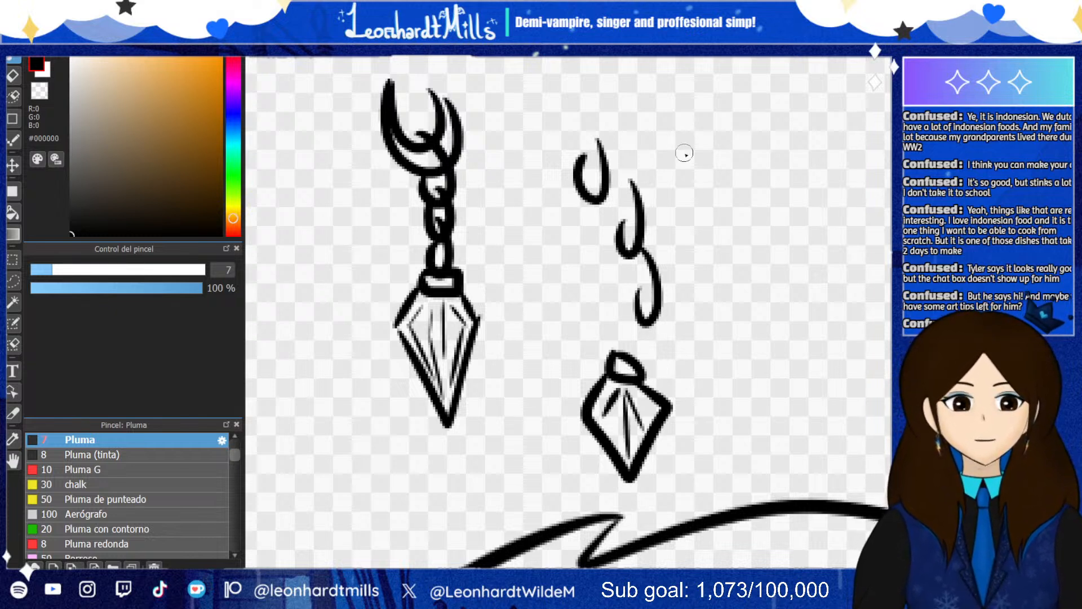
# Sketch a curved line ending in an angular pendant beside the simplified earring, and a small ring above its open links
pyautogui.moveTo(684, 153)
pyautogui.mouseDown()
pyautogui.moveTo(723, 261)
pyautogui.moveTo(834, 309)
pyautogui.moveTo(832, 324)
pyautogui.moveTo(865, 293)
pyautogui.mouseUp()
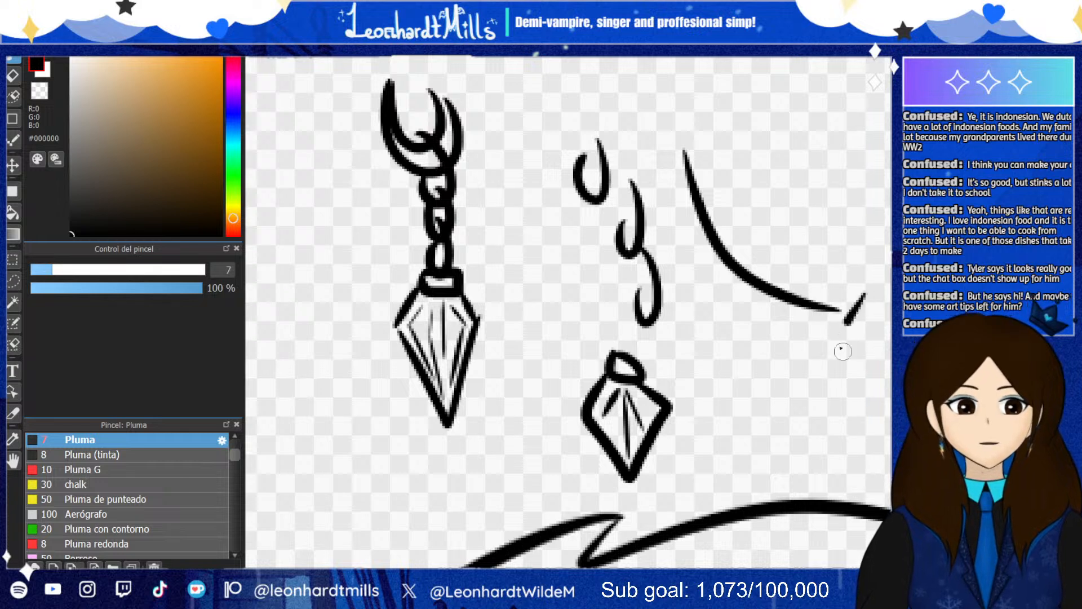
pyautogui.moveTo(843, 351)
pyautogui.mouseDown()
pyautogui.moveTo(888, 353)
pyautogui.moveTo(890, 372)
pyautogui.mouseUp()
pyautogui.hotkey('ctrl', 'z')
pyautogui.hotkey('ctrl', 'z')
pyautogui.moveTo(890, 296); pyautogui.dragTo(824, 346)
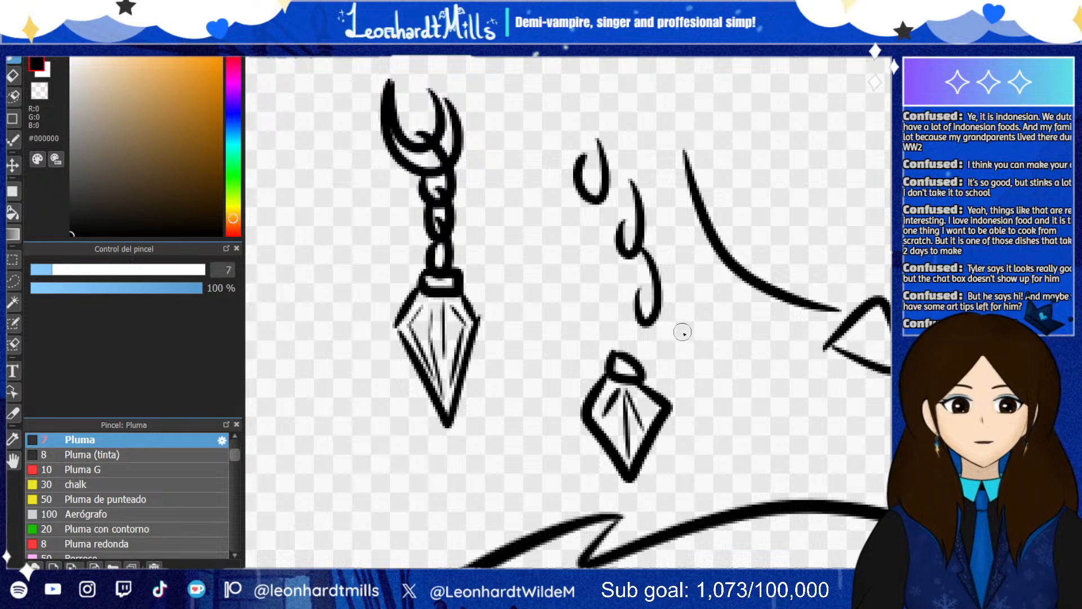
pyautogui.moveTo(567, 104)
pyautogui.mouseDown()
pyautogui.moveTo(551, 146)
pyautogui.moveTo(542, 116)
pyautogui.mouseUp()
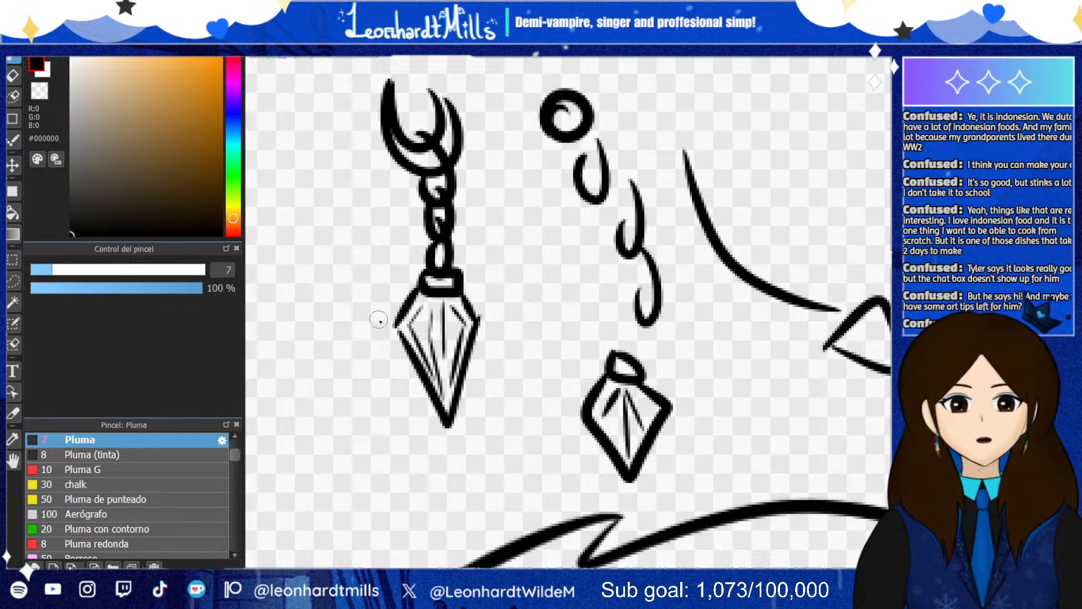
# Undo the ring, the curved line and both demonstration earrings
pyautogui.hotkey('ctrl', 'z')
pyautogui.hotkey('ctrl', 'z')
pyautogui.hotkey('ctrl', 'z')
pyautogui.hotkey('ctrl', 'z')
pyautogui.hotkey('ctrl', 'z')
pyautogui.hotkey('ctrl', 'z')
pyautogui.hotkey('ctrl', 'z')
pyautogui.hotkey('ctrl', 'z')
pyautogui.hotkey('ctrl', 'z')
pyautogui.hotkey('ctrl', 'z')
pyautogui.hotkey('ctrl', 'z')
pyautogui.hotkey('ctrl', 'z')
pyautogui.hotkey('ctrl', 'z')
pyautogui.hotkey('ctrl', 'z')
pyautogui.hotkey('ctrl', 'z')
pyautogui.hotkey('ctrl', 'z')
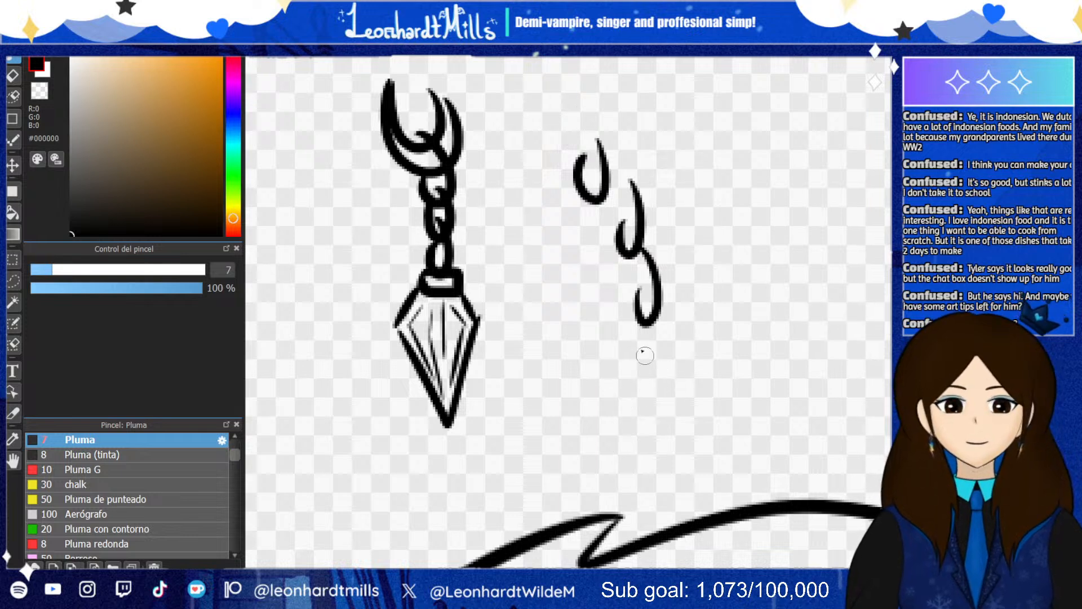
pyautogui.hotkey('ctrl', 'z')
pyautogui.hotkey('ctrl', 'z')
pyautogui.hotkey('ctrl', 'z')
pyautogui.hotkey('ctrl', 'z')
pyautogui.hotkey('ctrl', 'z')
pyautogui.hotkey('ctrl', 'z')
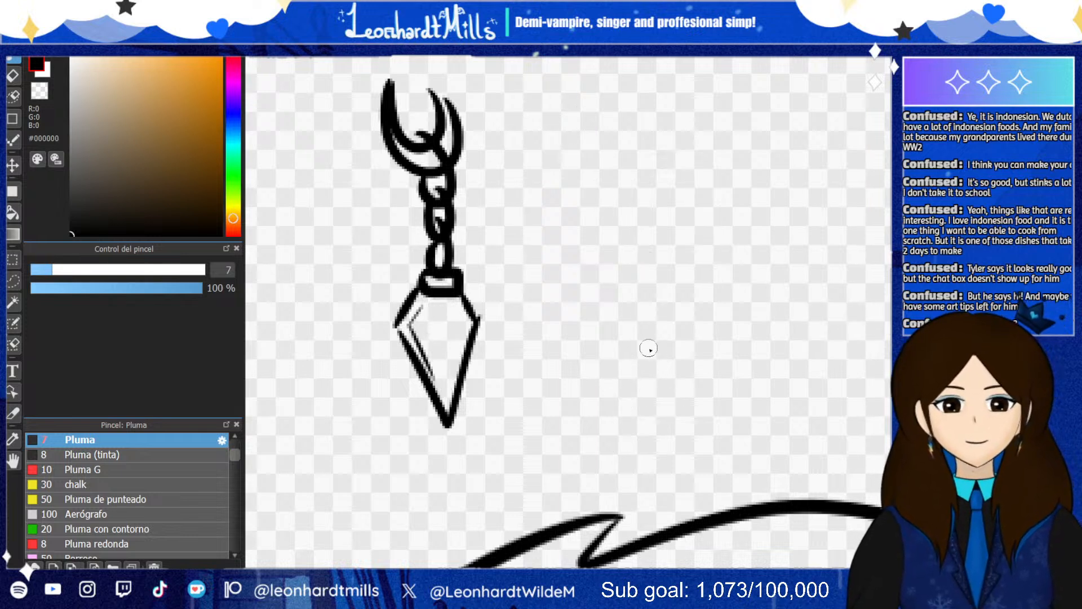
pyautogui.hotkey('ctrl', 'z')
pyautogui.hotkey('ctrl', 'z')
pyautogui.hotkey('ctrl', 'z')
pyautogui.hotkey('ctrl', 'z')
pyautogui.hotkey('ctrl', 'z')
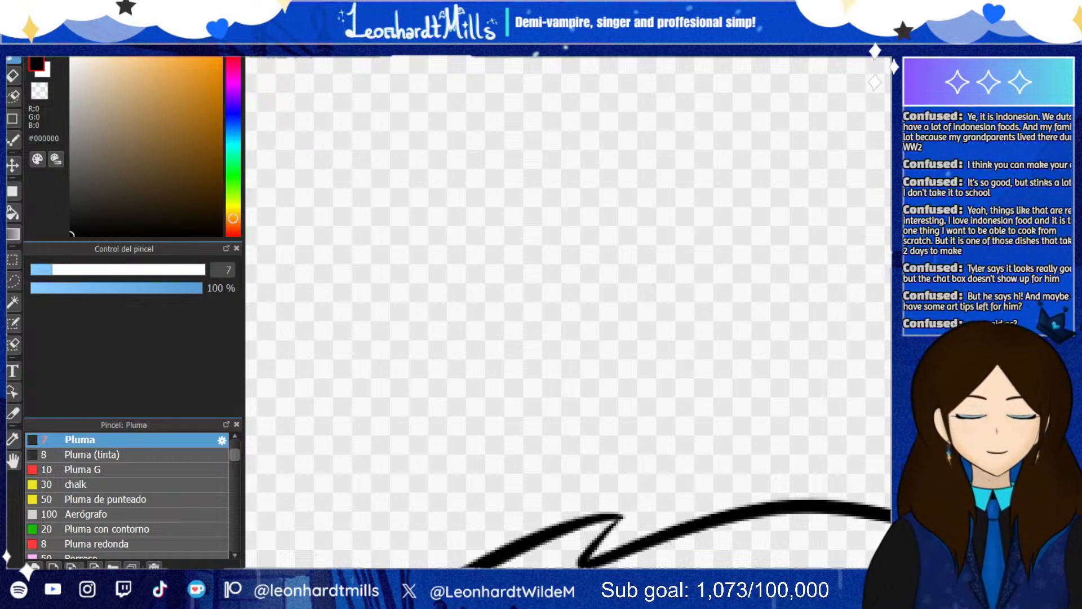
# Sketch a short vertical chain of links with a lightning-bolt pendant and a connecting loop below it
pyautogui.moveTo(584, 213)
pyautogui.mouseDown()
pyautogui.moveTo(580, 244)
pyautogui.moveTo(612, 248)
pyautogui.moveTo(593, 243)
pyautogui.moveTo(609, 247)
pyautogui.moveTo(592, 308)
pyautogui.moveTo(592, 256)
pyautogui.moveTo(603, 289)
pyautogui.moveTo(599, 349)
pyautogui.moveTo(598, 319)
pyautogui.moveTo(602, 345)
pyautogui.mouseUp()
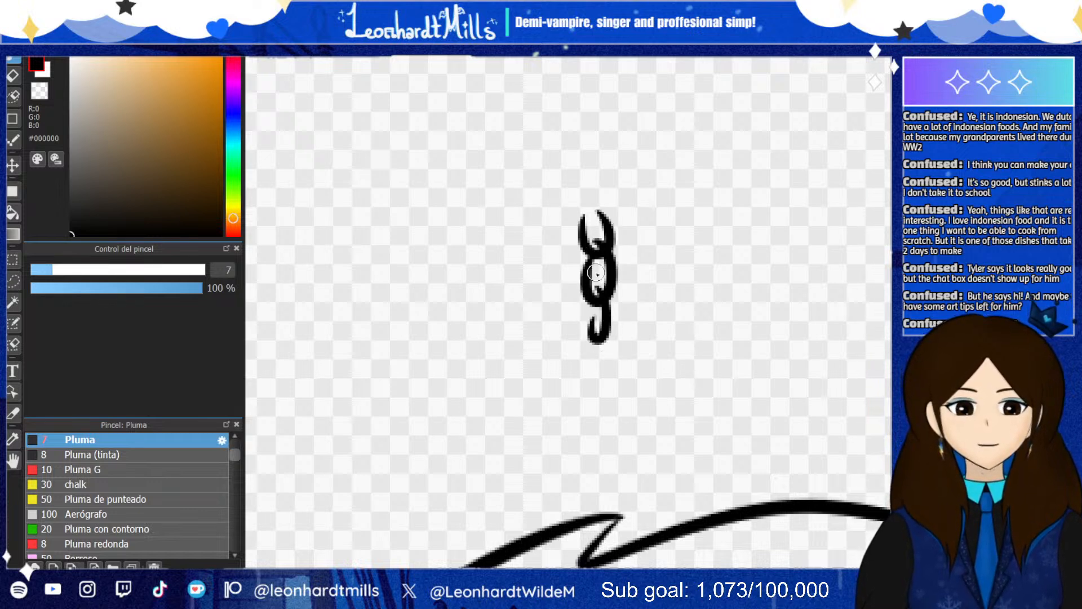
pyautogui.moveTo(568, 357); pyautogui.dragTo(620, 403)
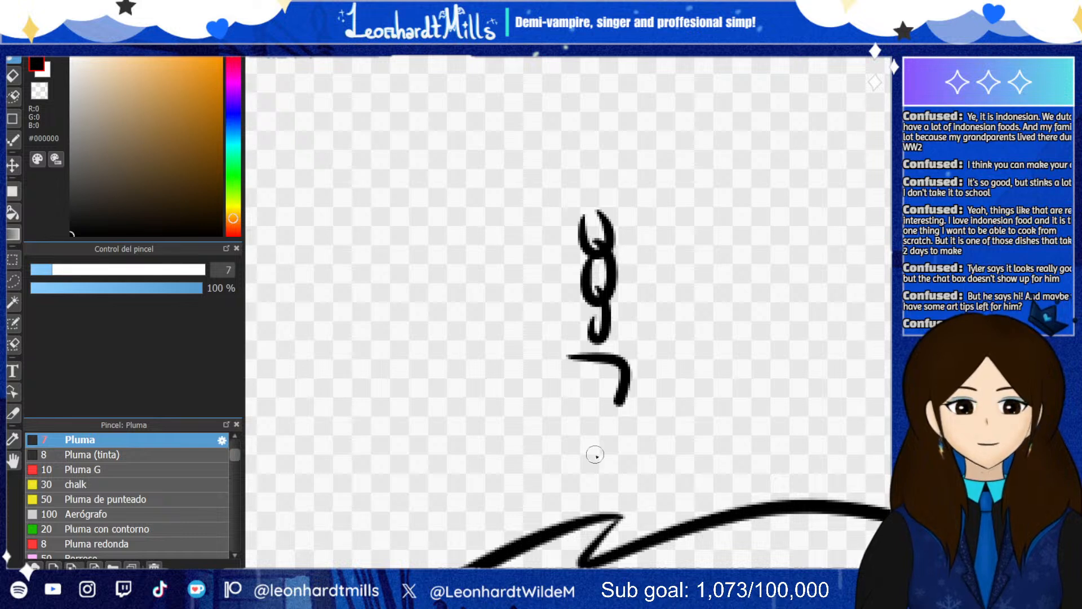
pyautogui.moveTo(570, 357)
pyautogui.mouseDown()
pyautogui.moveTo(536, 430)
pyautogui.moveTo(533, 496)
pyautogui.mouseUp()
pyautogui.hotkey('ctrl', 'z')
pyautogui.hotkey('ctrl', 'z')
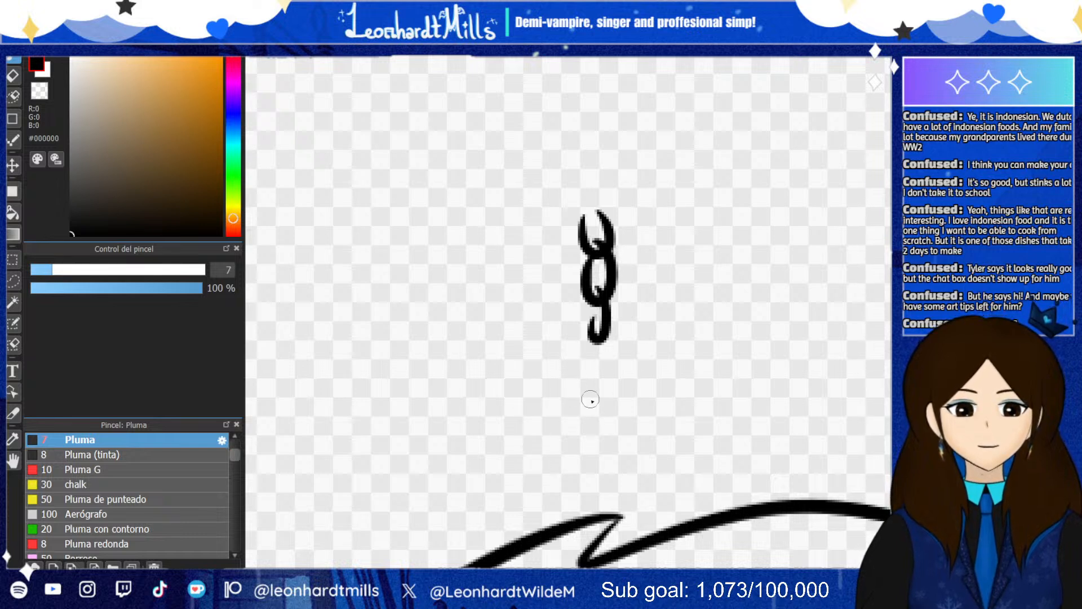
pyautogui.moveTo(558, 371)
pyautogui.mouseDown()
pyautogui.moveTo(640, 406)
pyautogui.moveTo(559, 507)
pyautogui.mouseUp()
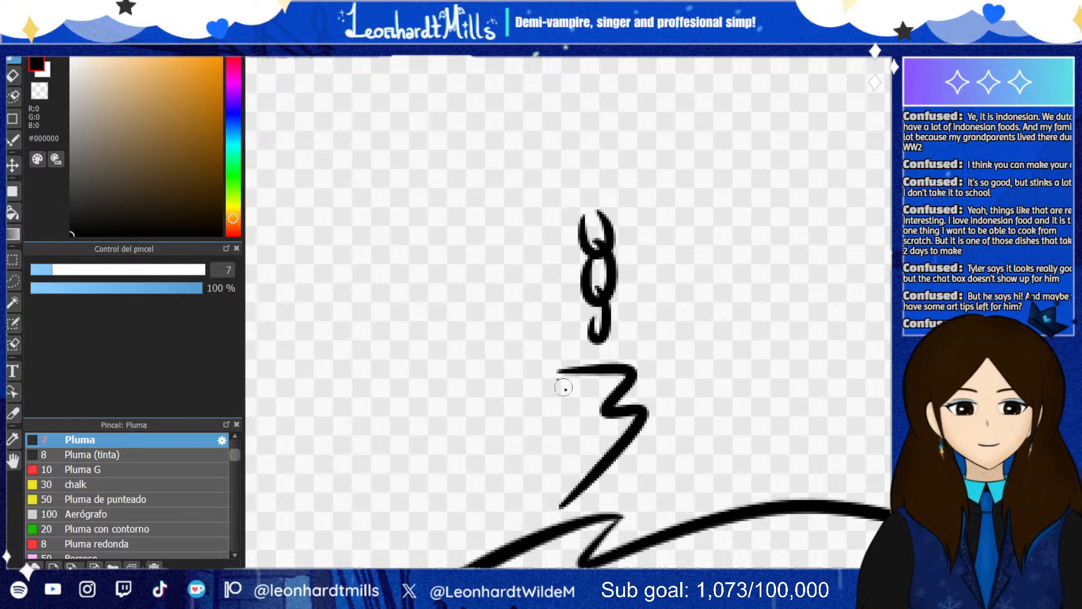
pyautogui.moveTo(559, 381)
pyautogui.mouseDown()
pyautogui.moveTo(573, 430)
pyautogui.moveTo(528, 519)
pyautogui.moveTo(586, 499)
pyautogui.mouseUp()
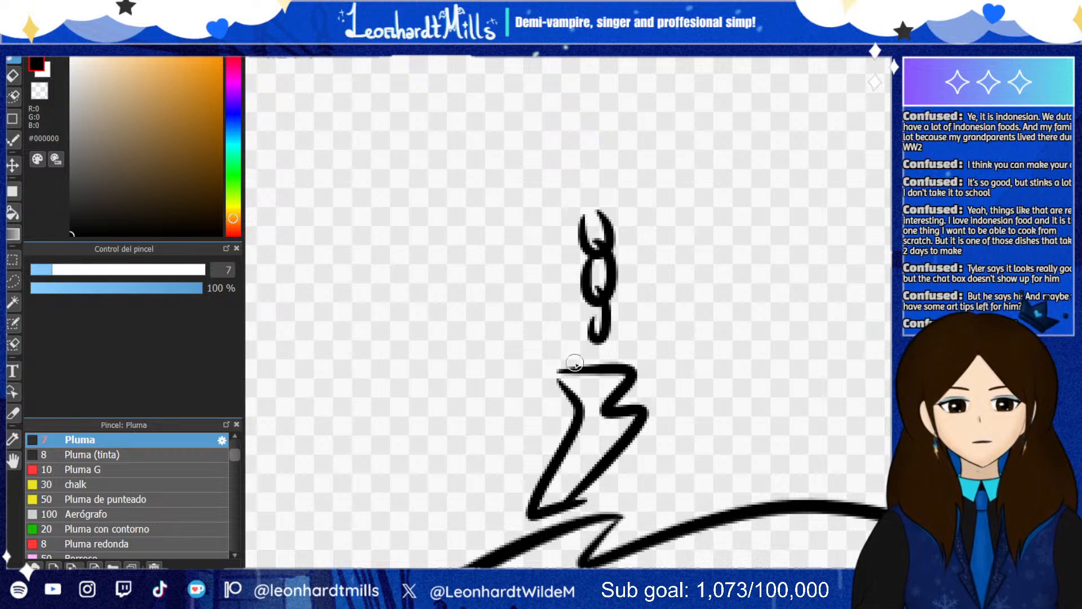
pyautogui.click(594, 356)
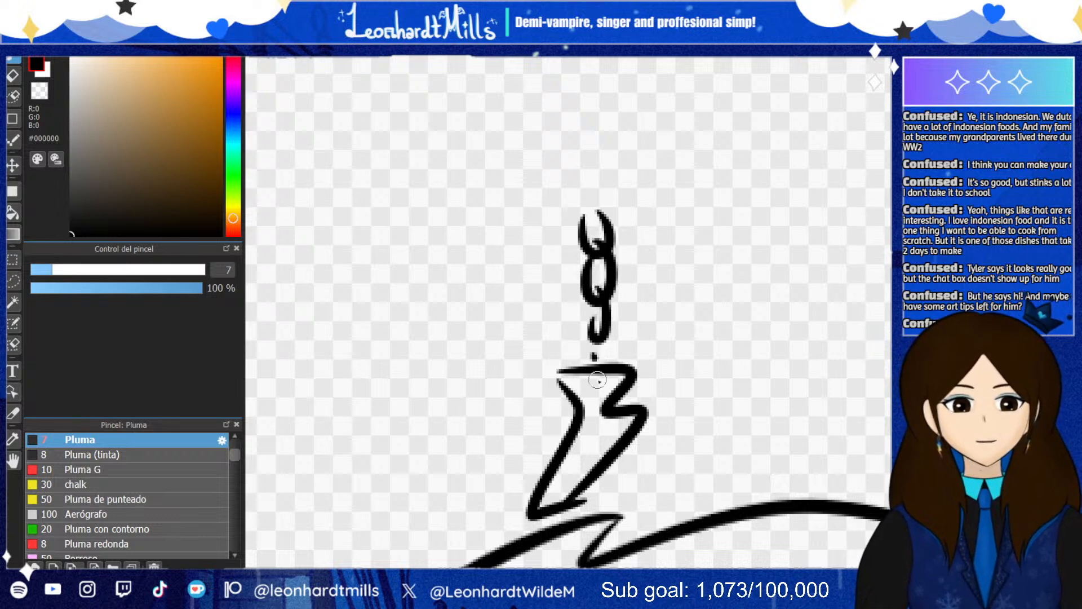
pyautogui.moveTo(594, 356); pyautogui.dragTo(591, 388)
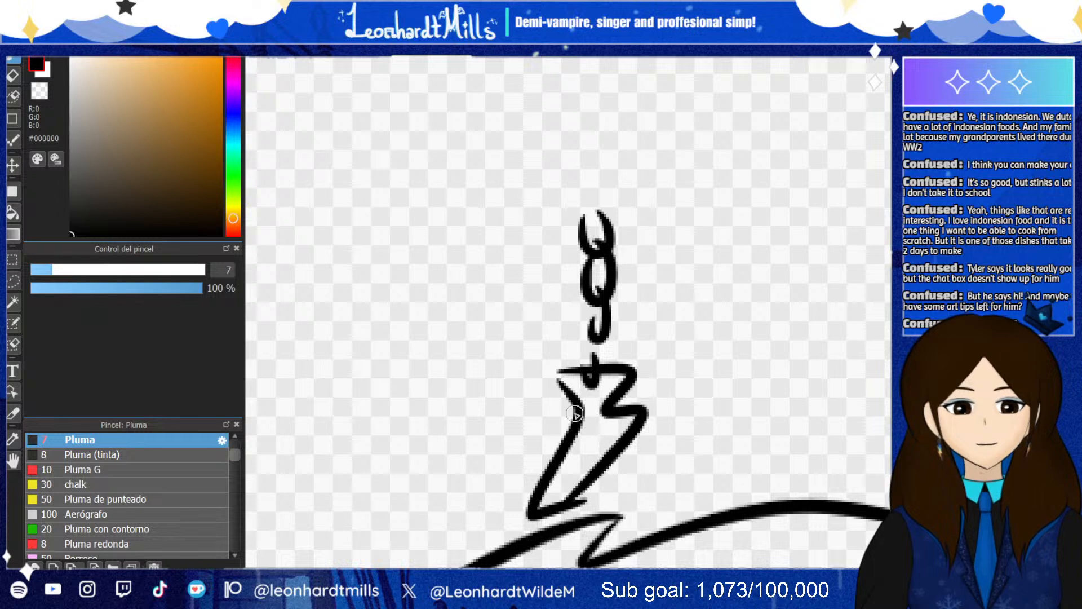
# Undo the lightning-bolt pendant and its chain
pyautogui.hotkey('ctrl', 'z')
pyautogui.hotkey('ctrl', 'z')
pyautogui.hotkey('ctrl', 'z')
pyautogui.hotkey('ctrl', 'z')
pyautogui.hotkey('ctrl', 'z')
pyautogui.hotkey('ctrl', 'z')
pyautogui.hotkey('ctrl', 'z')
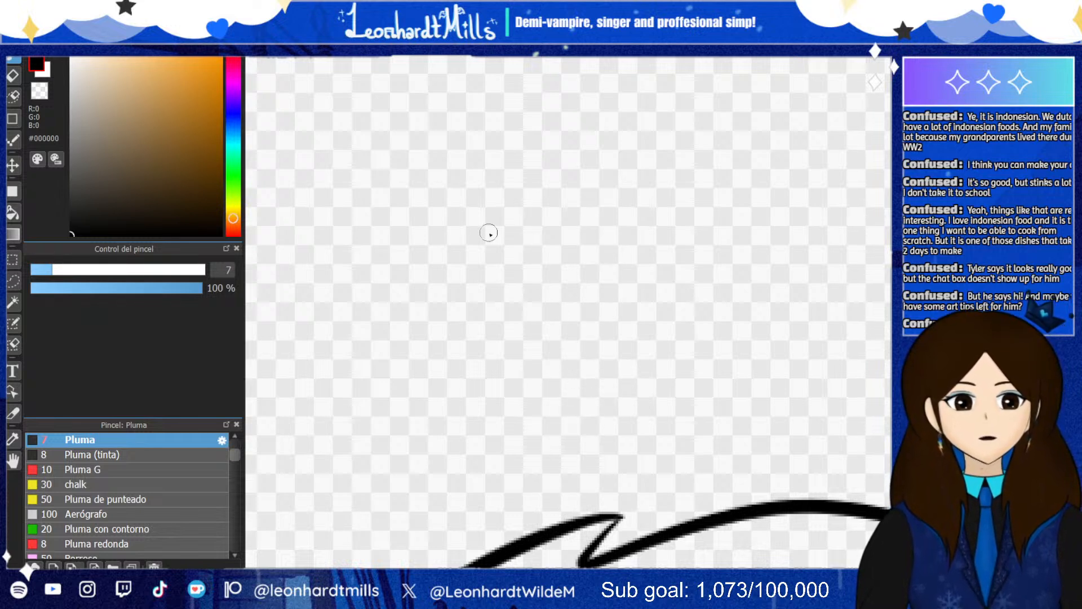
pyautogui.moveTo(535, 179); pyautogui.dragTo(637, 142)
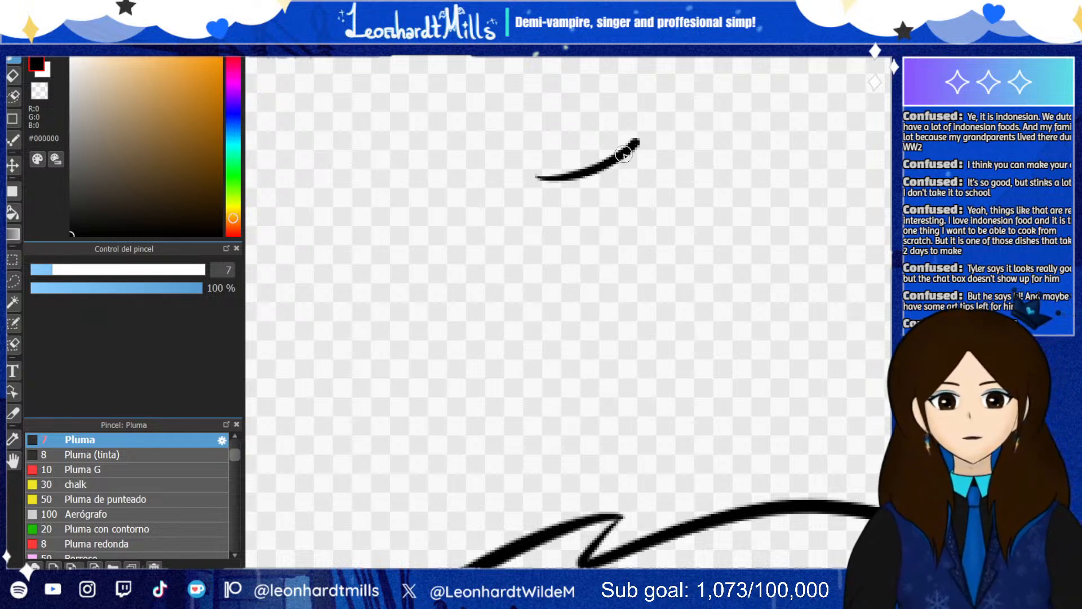
pyautogui.moveTo(566, 228); pyautogui.dragTo(407, 188)
pyautogui.hotkey('ctrl', 'z')
pyautogui.hotkey('ctrl', 'z')
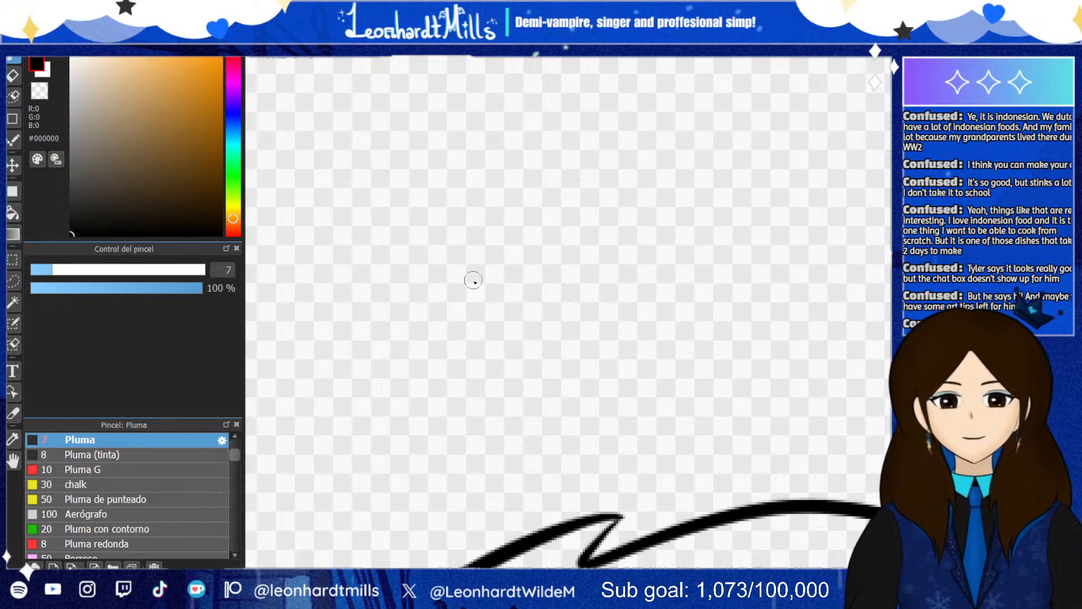
# View the whole chibi witch line art together with its handwritten note
pyautogui.scroll(-6, 473, 280)
pyautogui.scroll(5, 394, 248)
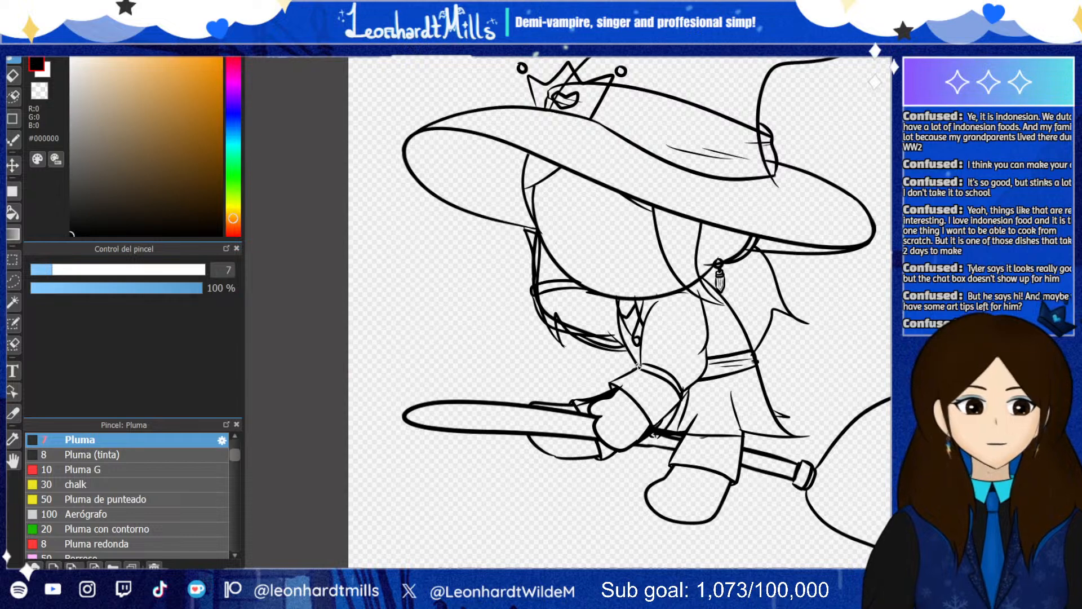
pyautogui.scroll(-3, 806, 248)
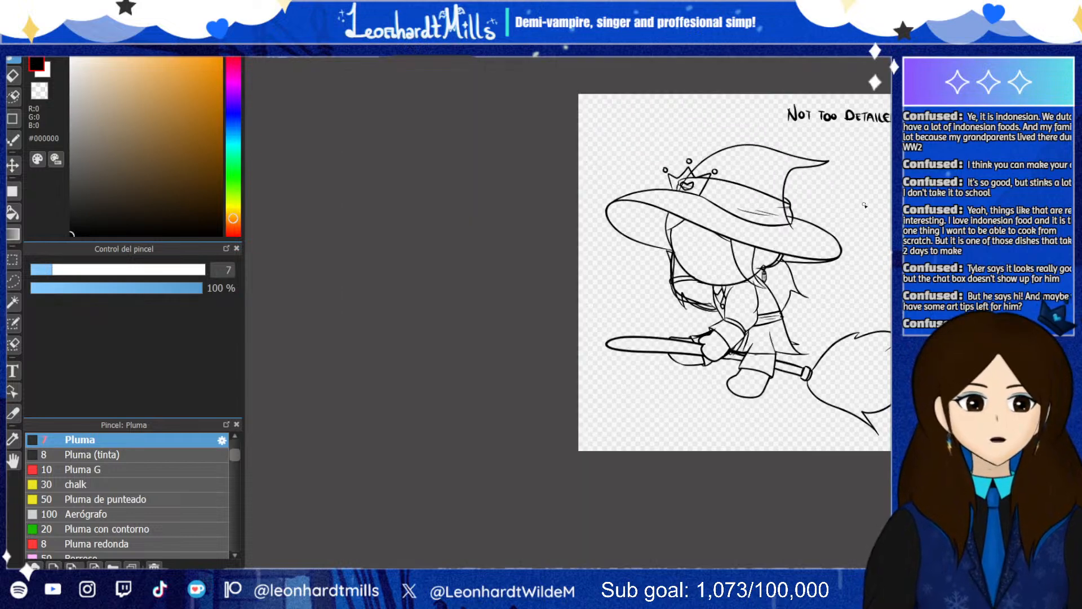
pyautogui.scroll(-4, 789, 211)
pyautogui.scroll(6, 783, 214)
pyautogui.scroll(-3, 645, 247)
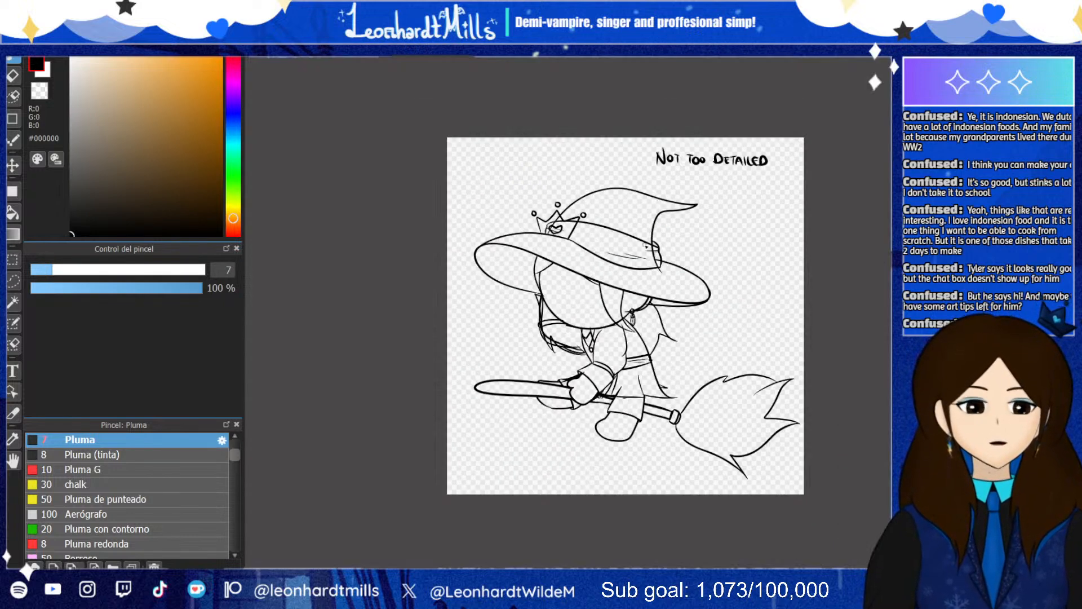
# Sketch a round chibi head beside the hat's tip, with a short inner arc and crossing vertical and horizontal face guidelines
pyautogui.scroll(4, 751, 239)
pyautogui.scroll(-2, 751, 239)
pyautogui.scroll(2, 714, 234)
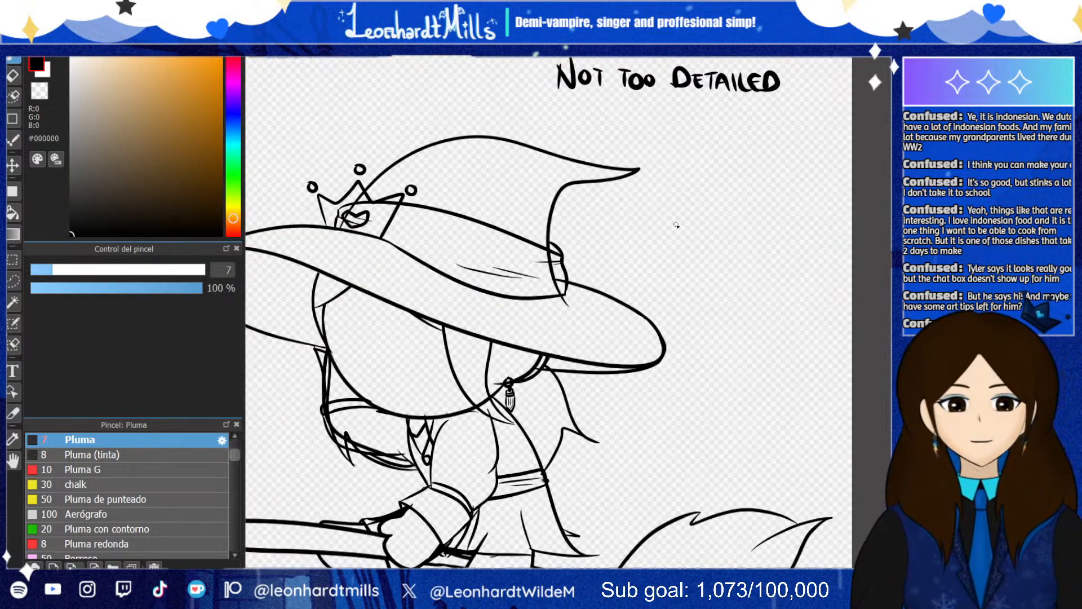
pyautogui.moveTo(643, 194)
pyautogui.mouseDown()
pyautogui.moveTo(597, 219)
pyautogui.moveTo(691, 340)
pyautogui.moveTo(794, 243)
pyautogui.moveTo(676, 154)
pyautogui.moveTo(628, 248)
pyautogui.mouseUp()
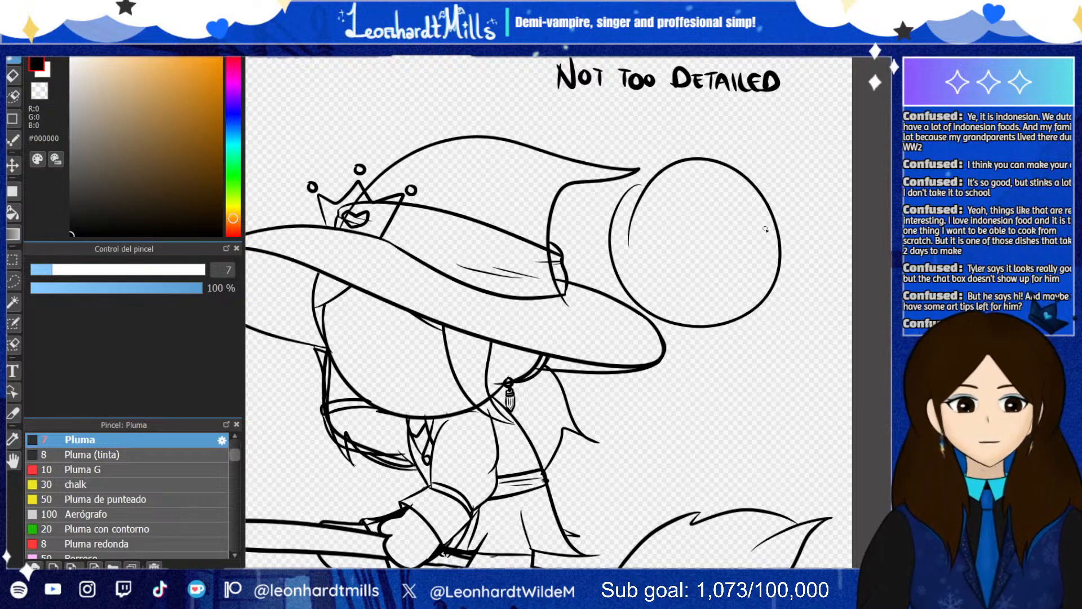
pyautogui.moveTo(685, 179); pyautogui.dragTo(699, 313)
pyautogui.moveTo(627, 261); pyautogui.dragTo(748, 265)
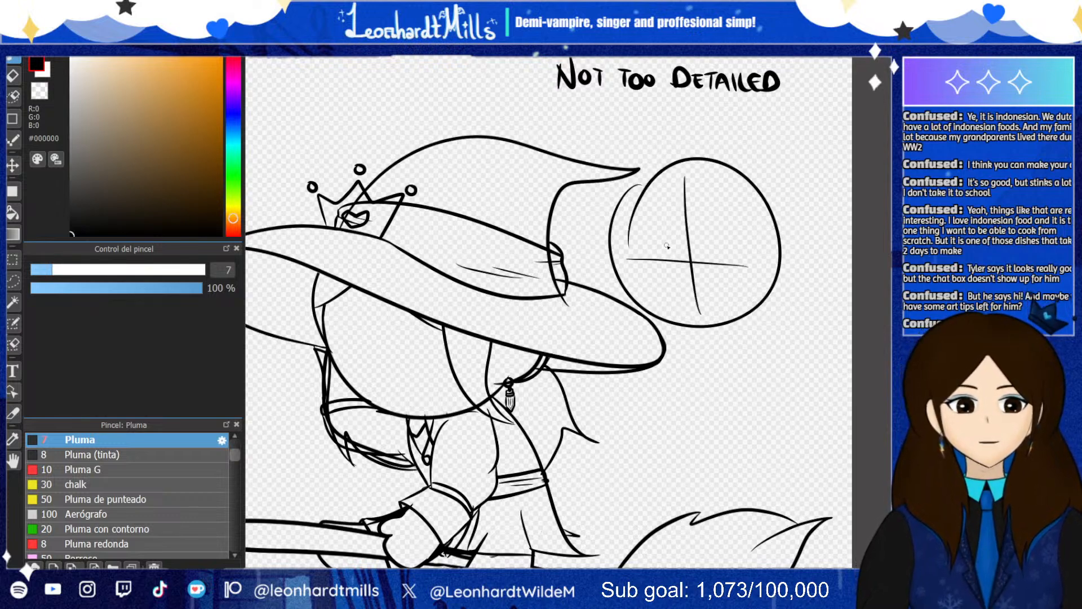
# Replace the face guidelines with a pair set low on the left side of the head, and undo the new pair
pyautogui.hotkey('ctrl', 'z')
pyautogui.hotkey('ctrl', 'z')
pyautogui.moveTo(640, 223); pyautogui.dragTo(670, 314)
pyautogui.moveTo(620, 274); pyautogui.dragTo(709, 276)
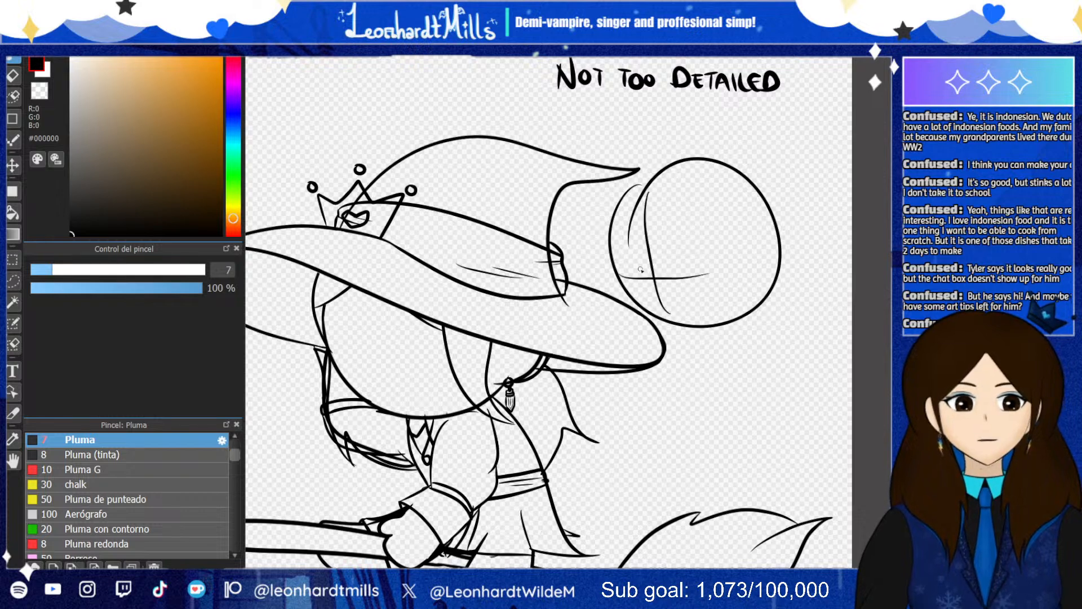
pyautogui.hotkey('ctrl', 'z')
pyautogui.hotkey('ctrl', 'z')
# Try a curved vertical guideline with an eye line rising to the right on the head, and undo both
pyautogui.moveTo(663, 179)
pyautogui.mouseDown()
pyautogui.moveTo(653, 232)
pyautogui.moveTo(665, 317)
pyautogui.mouseUp()
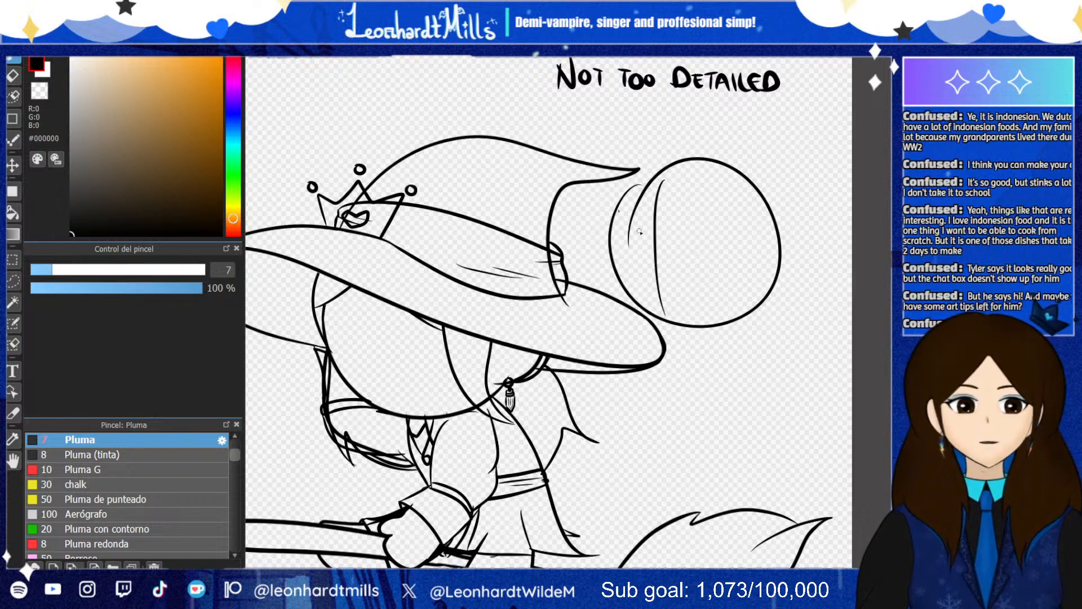
pyautogui.moveTo(620, 215); pyautogui.dragTo(699, 245)
pyautogui.hotkey('ctrl', 'z')
pyautogui.moveTo(622, 253)
pyautogui.mouseDown()
pyautogui.moveTo(649, 260)
pyautogui.moveTo(731, 226)
pyautogui.mouseUp()
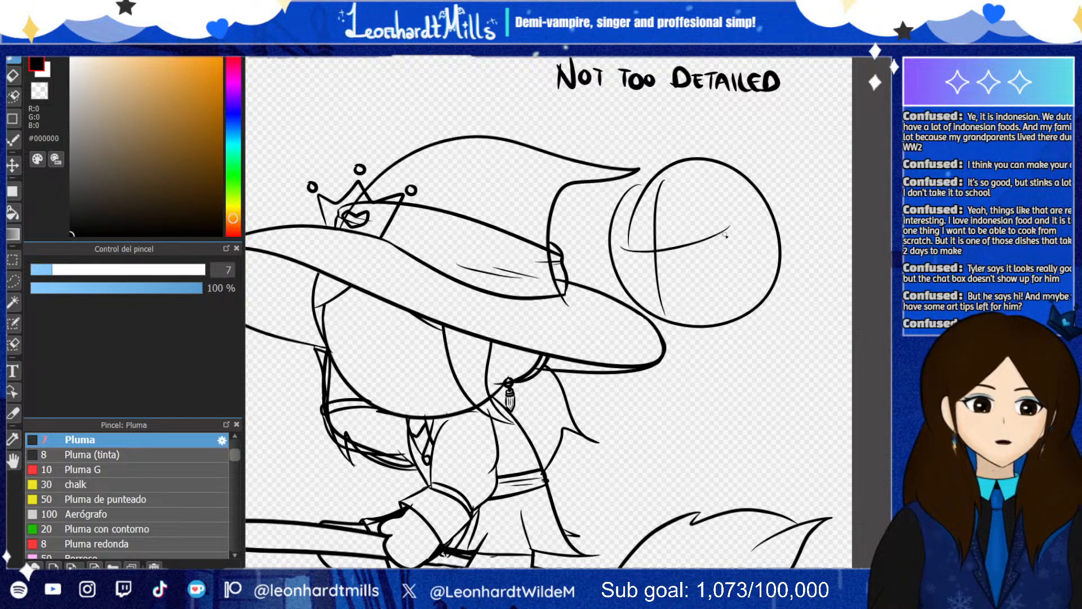
pyautogui.hotkey('ctrl', 'z')
pyautogui.hotkey('ctrl', 'z')
# Try a curved centre guideline spanning the head's full height, crossed by an eye line, and undo both
pyautogui.moveTo(674, 161); pyautogui.dragTo(698, 336)
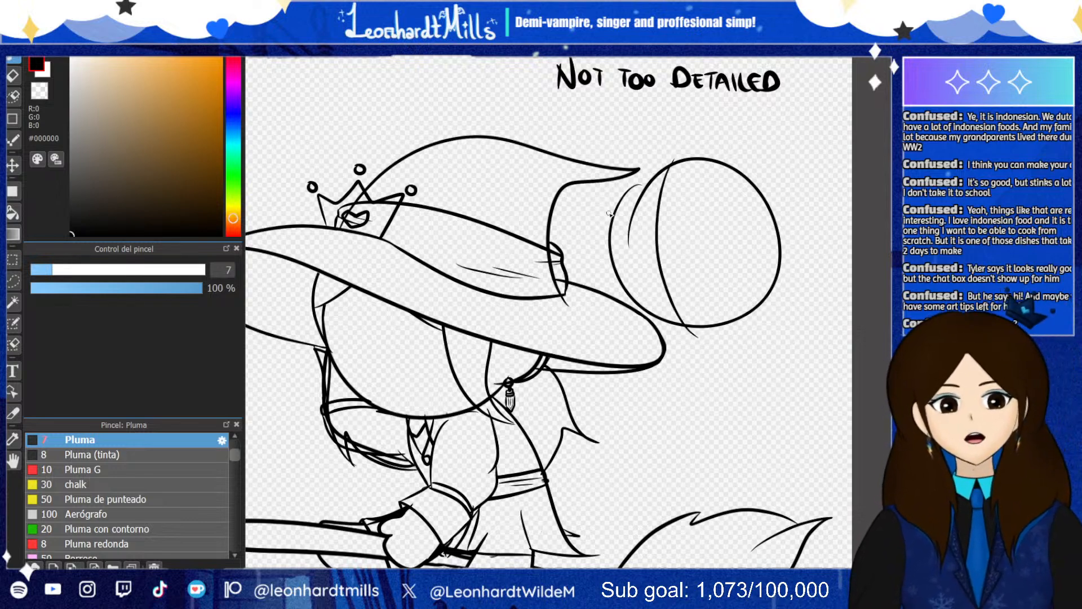
pyautogui.moveTo(614, 242); pyautogui.dragTo(738, 227)
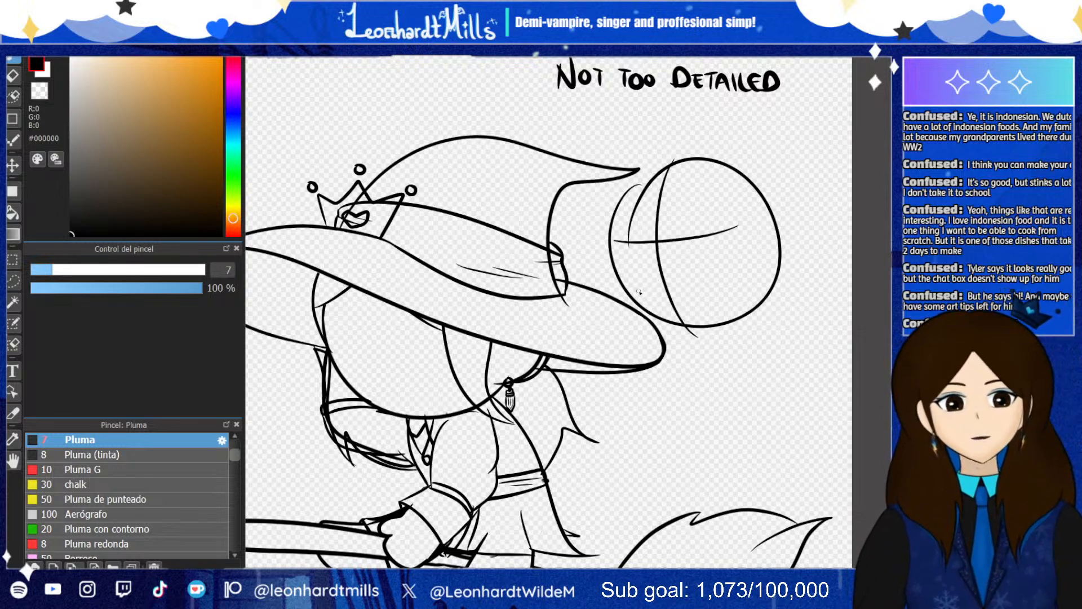
pyautogui.hotkey('ctrl', 'z')
pyautogui.hotkey('ctrl', 'z')
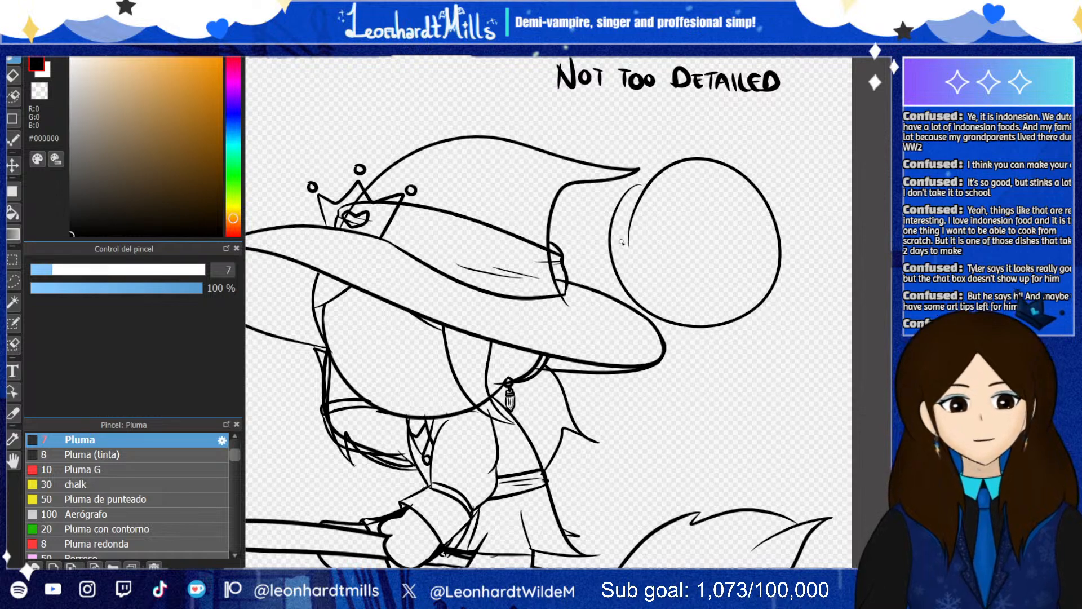
# Sketch two oval eyes directly on the head circle without guidelines, and undo them
pyautogui.moveTo(657, 249); pyautogui.dragTo(608, 244)
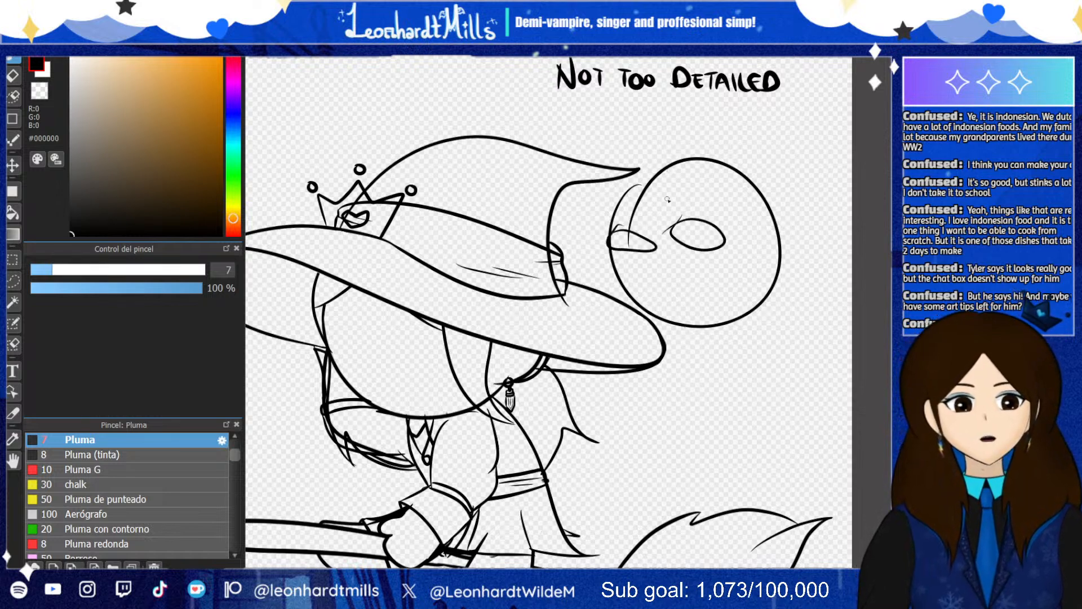
pyautogui.hotkey('ctrl', 'z')
pyautogui.hotkey('ctrl', 'z')
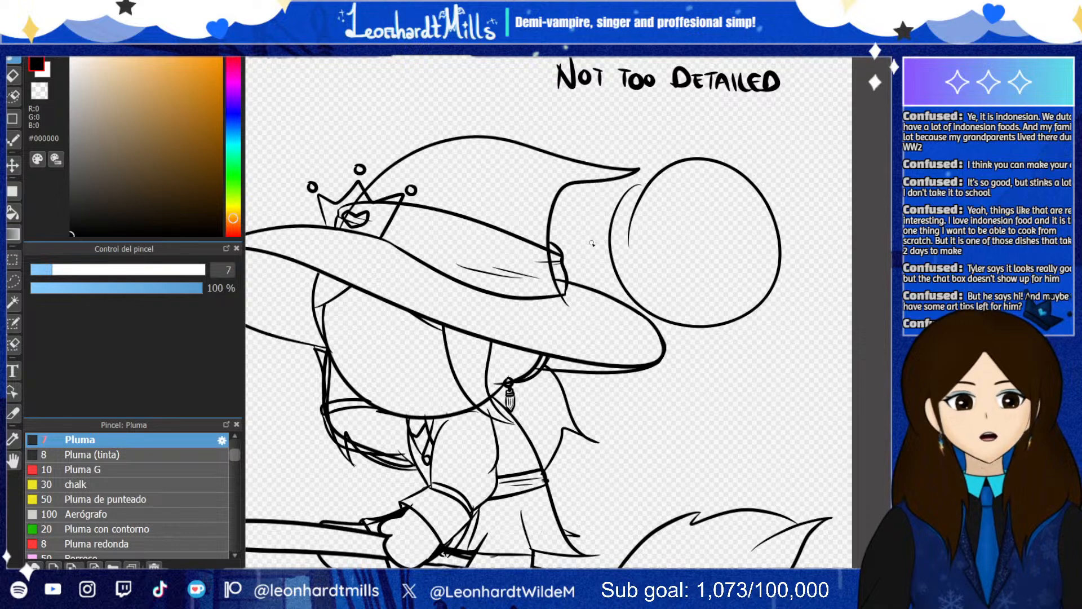
# Draw two parallel eye guidelines across the head, both rising to the right, redoing them until they extend past the circle
pyautogui.moveTo(597, 240); pyautogui.dragTo(772, 200)
pyautogui.hotkey('ctrl', 'z')
pyautogui.moveTo(600, 233); pyautogui.dragTo(780, 210)
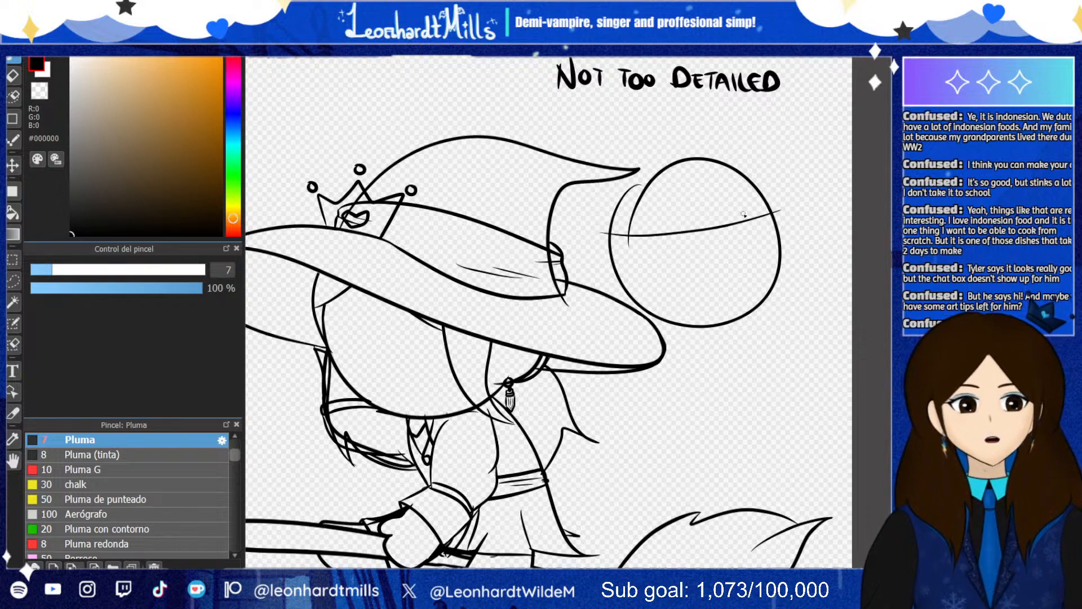
pyautogui.moveTo(614, 265); pyautogui.dragTo(808, 225)
pyautogui.hotkey('ctrl', 'z')
pyautogui.hotkey('ctrl', 'z')
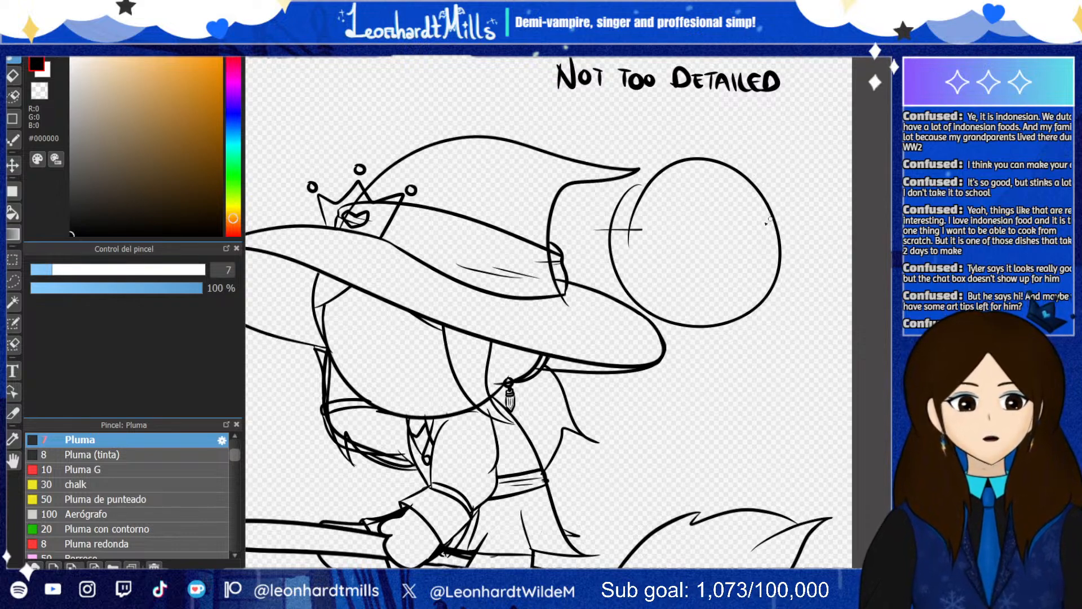
pyautogui.moveTo(629, 231); pyautogui.dragTo(797, 200)
pyautogui.moveTo(613, 259); pyautogui.dragTo(812, 228)
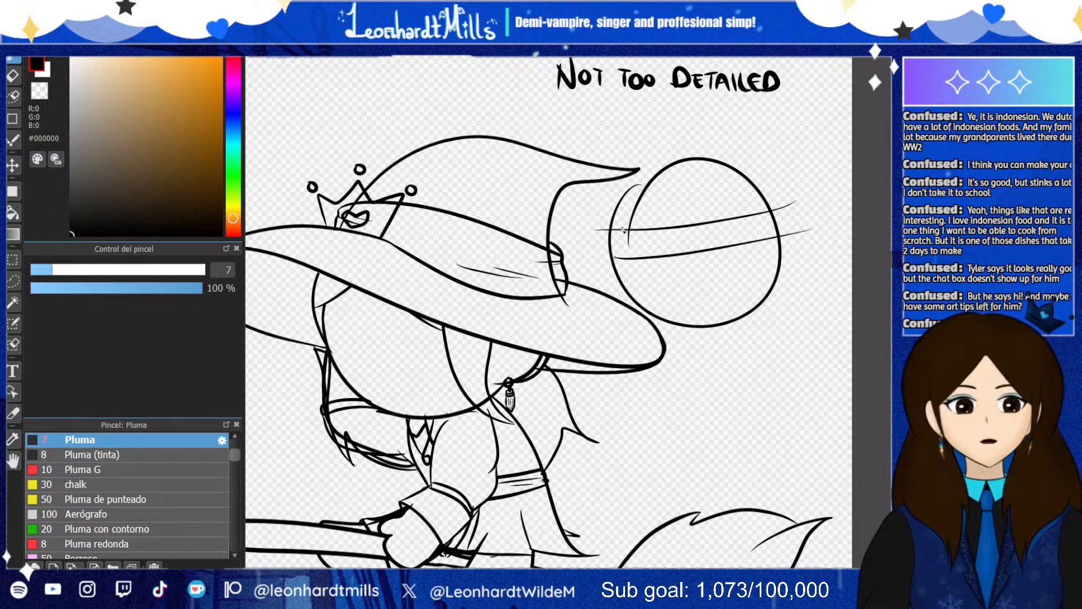
# Mark the eye area along the two parallel guidelines, and undo the marks together with both lines
pyautogui.moveTo(620, 257); pyautogui.dragTo(660, 251)
pyautogui.moveTo(738, 247)
pyautogui.mouseDown()
pyautogui.moveTo(687, 244)
pyautogui.moveTo(702, 228)
pyautogui.moveTo(624, 257)
pyautogui.mouseUp()
pyautogui.hotkey('ctrl', 'z')
pyautogui.hotkey('ctrl', 'z')
pyautogui.hotkey('ctrl', 'z')
pyautogui.hotkey('ctrl', 'z')
pyautogui.hotkey('ctrl', 'z')
# Sketch a left-turned face on the head with a curved centre guideline, two oval eyes on the eye line and a short mouth mark
pyautogui.moveTo(639, 186); pyautogui.dragTo(688, 326)
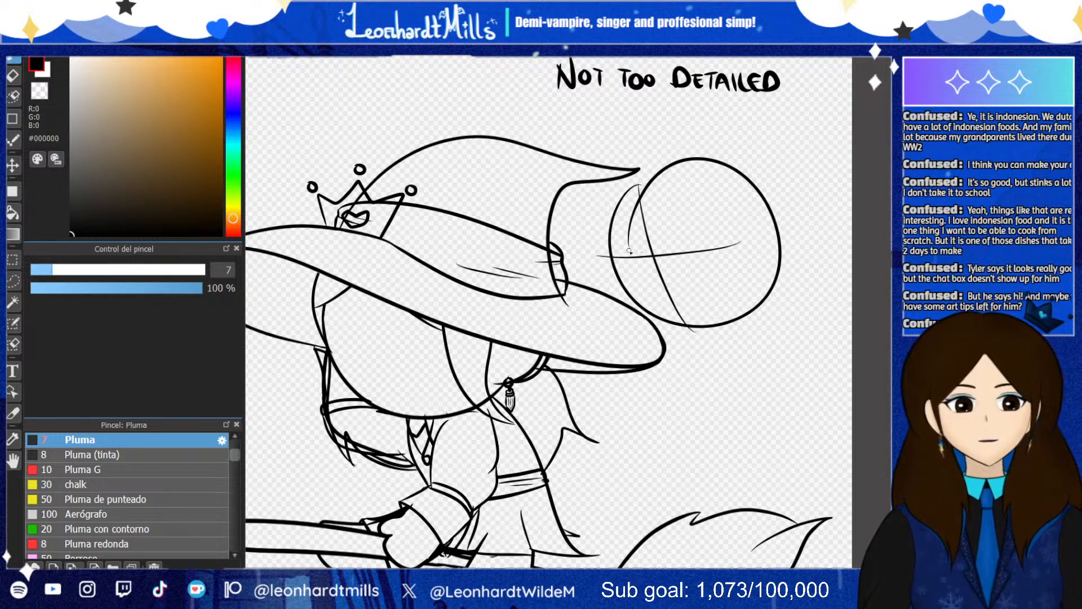
pyautogui.moveTo(644, 255)
pyautogui.mouseDown()
pyautogui.moveTo(626, 270)
pyautogui.moveTo(711, 253)
pyautogui.moveTo(675, 255)
pyautogui.mouseUp()
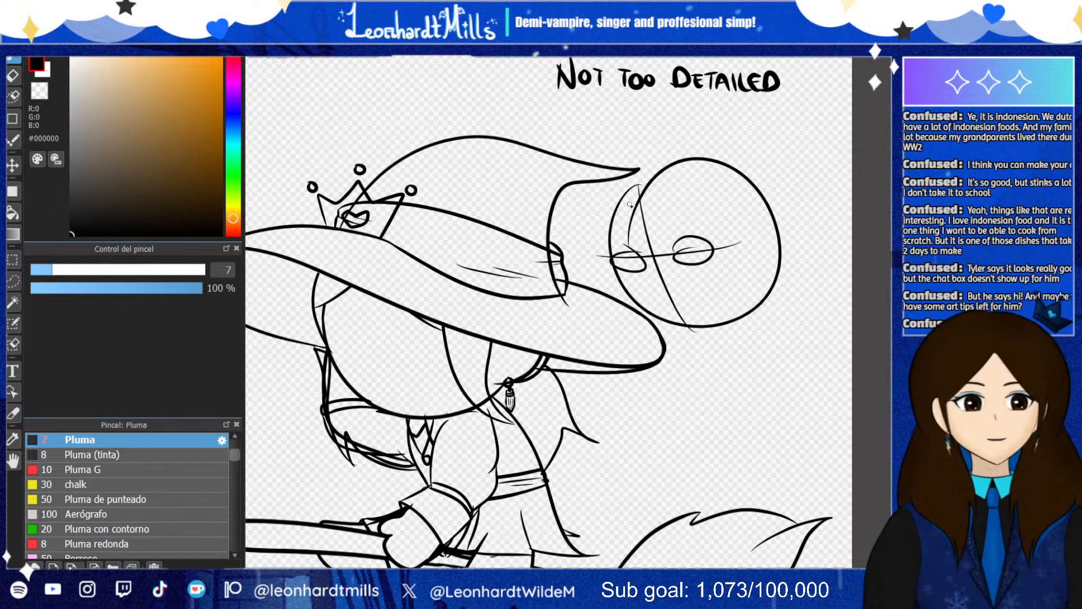
pyautogui.moveTo(656, 304); pyautogui.dragTo(691, 294)
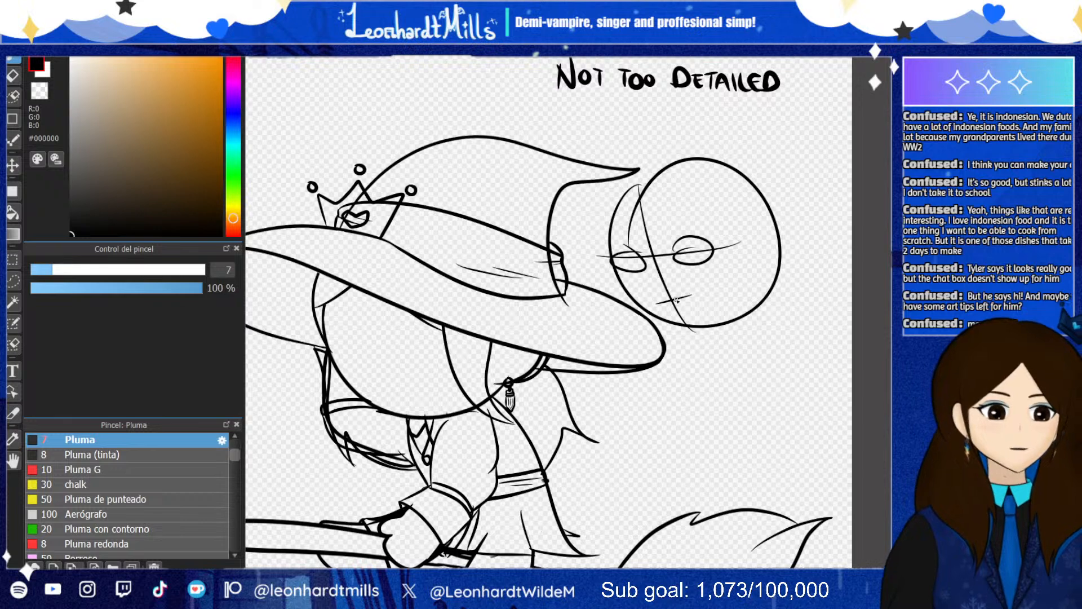
# Undo the left-turned face's mouth mark, eyes and guidelines
pyautogui.hotkey('ctrl', 'z')
pyautogui.hotkey('ctrl', 'z')
pyautogui.hotkey('ctrl', 'z')
pyautogui.hotkey('ctrl', 'z')
pyautogui.hotkey('ctrl', 'z')
pyautogui.hotkey('ctrl', 'z')
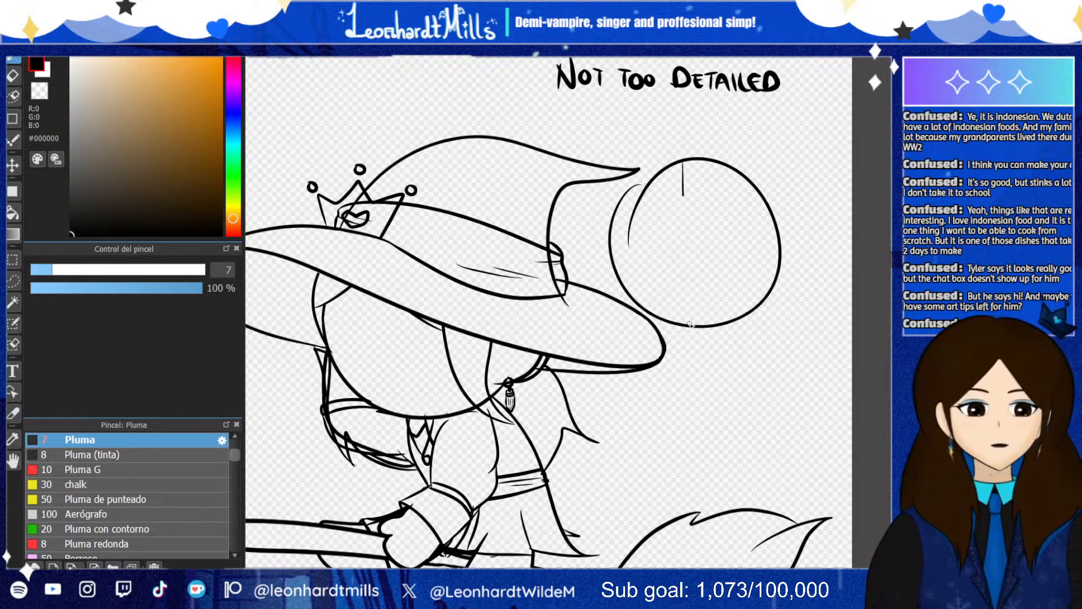
# Try a straight vertical centre guideline with a level eye line on the head, and undo both
pyautogui.moveTo(690, 325); pyautogui.dragTo(690, 332)
pyautogui.moveTo(611, 245); pyautogui.dragTo(766, 249)
pyautogui.hotkey('ctrl', 'z')
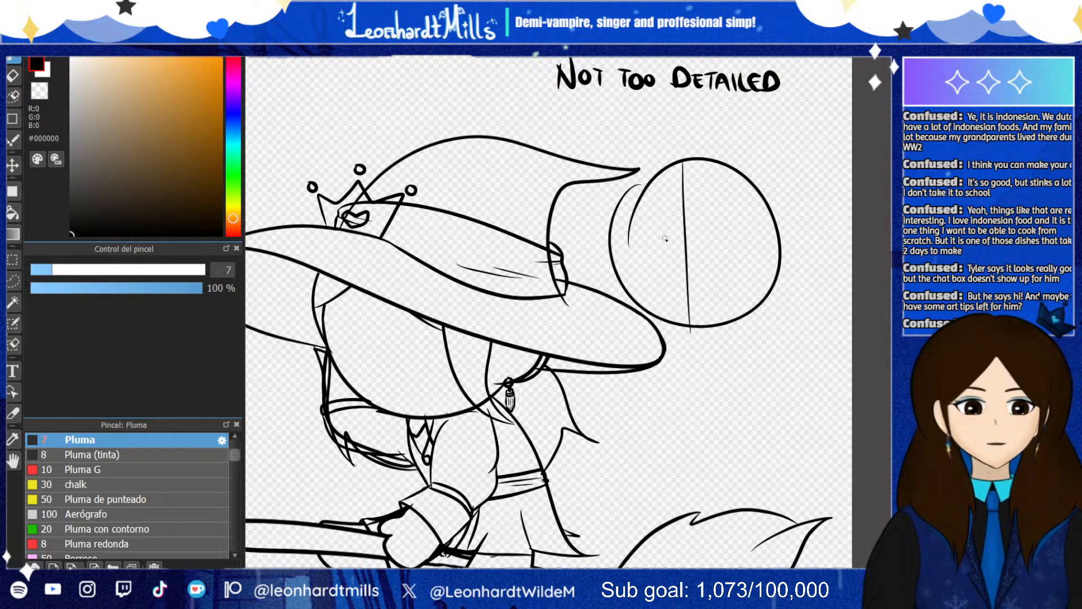
pyautogui.hotkey('ctrl', 'z')
pyautogui.hotkey('ctrl', 'z')
# Try guidelines shifted to the head's left side and an eye line slanting downward, and undo each attempt
pyautogui.moveTo(653, 175); pyautogui.dragTo(657, 304)
pyautogui.moveTo(612, 235); pyautogui.dragTo(723, 237)
pyautogui.hotkey('ctrl', 'z')
pyautogui.hotkey('ctrl', 'z')
pyautogui.moveTo(620, 203); pyautogui.dragTo(683, 232)
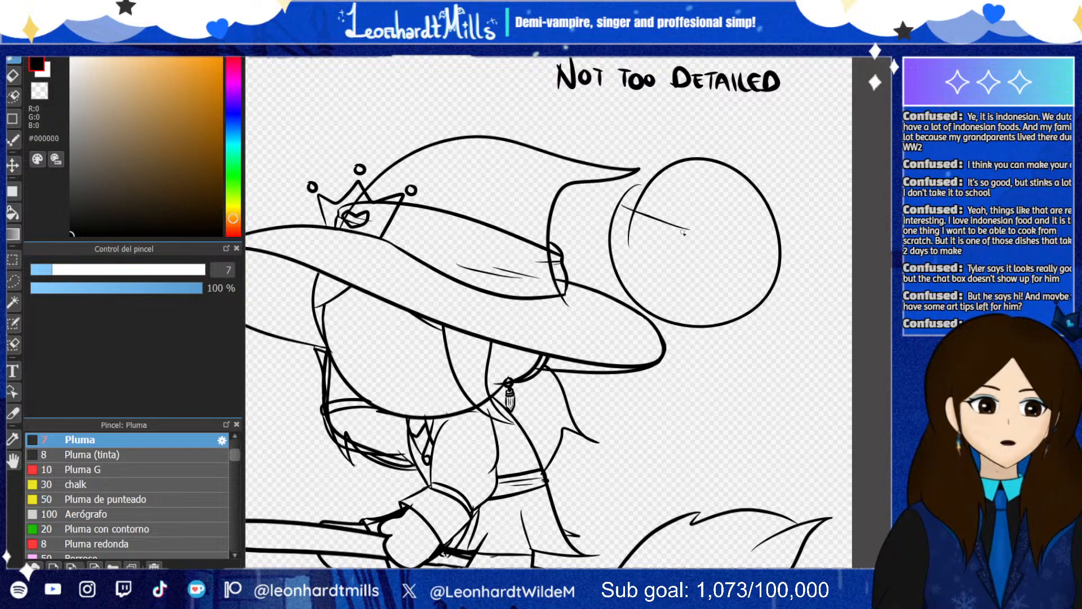
pyautogui.hotkey('ctrl', 'z')
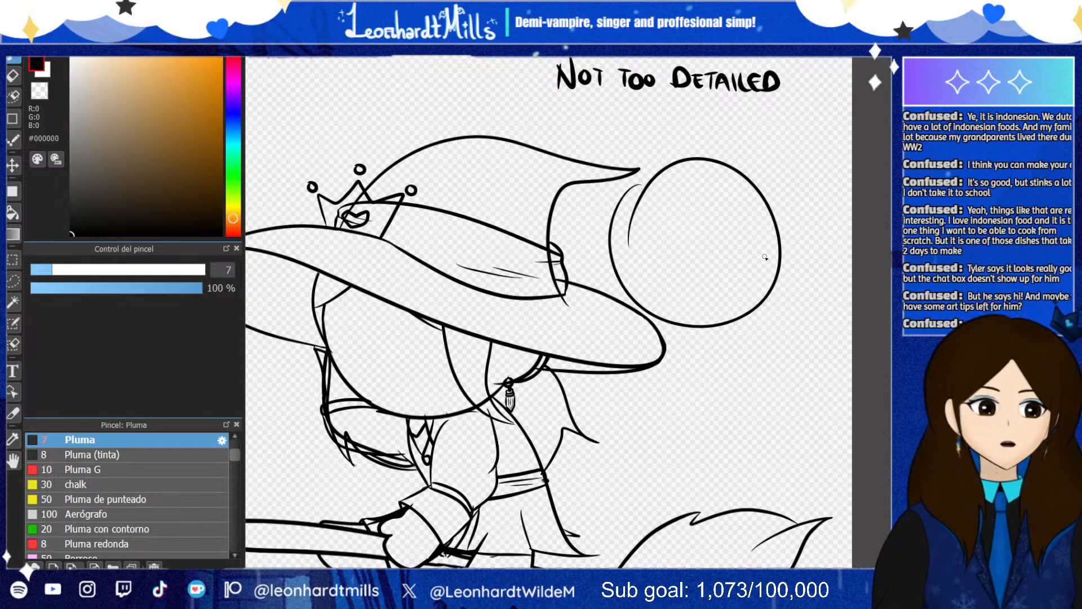
pyautogui.hotkey('ctrl', 'z')
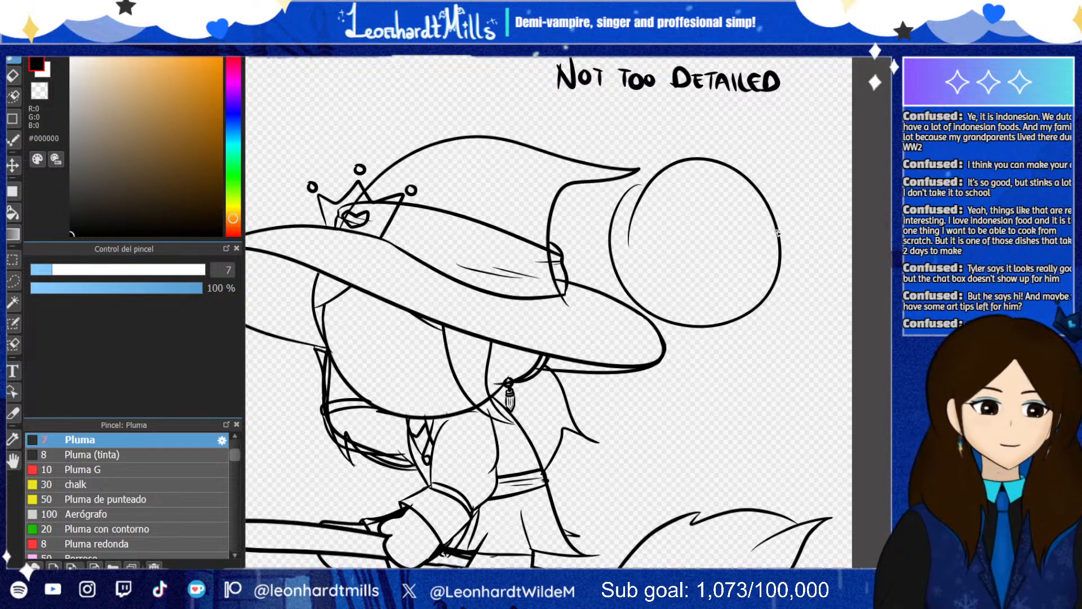
# Sketch guidelines for a right-turned face, with slanted eye and mouth lines crossing a curved centre line, and undo them
pyautogui.moveTo(771, 239); pyautogui.dragTo(691, 220)
pyautogui.moveTo(727, 275); pyautogui.dragTo(772, 287)
pyautogui.moveTo(744, 192); pyautogui.dragTo(709, 363)
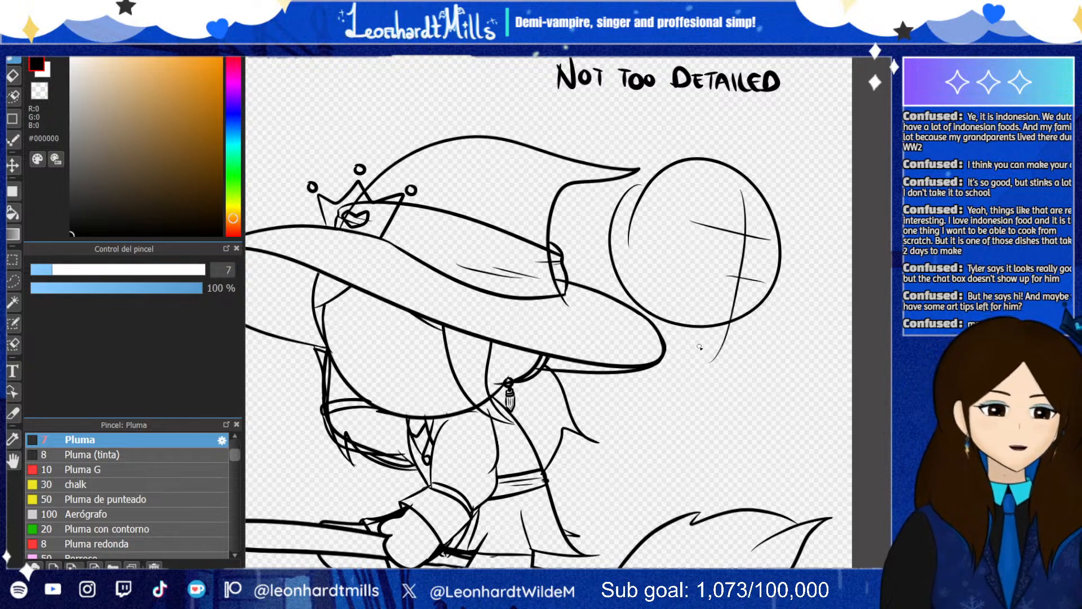
pyautogui.hotkey('ctrl', 'z')
pyautogui.hotkey('ctrl', 'z')
pyautogui.hotkey('ctrl', 'z')
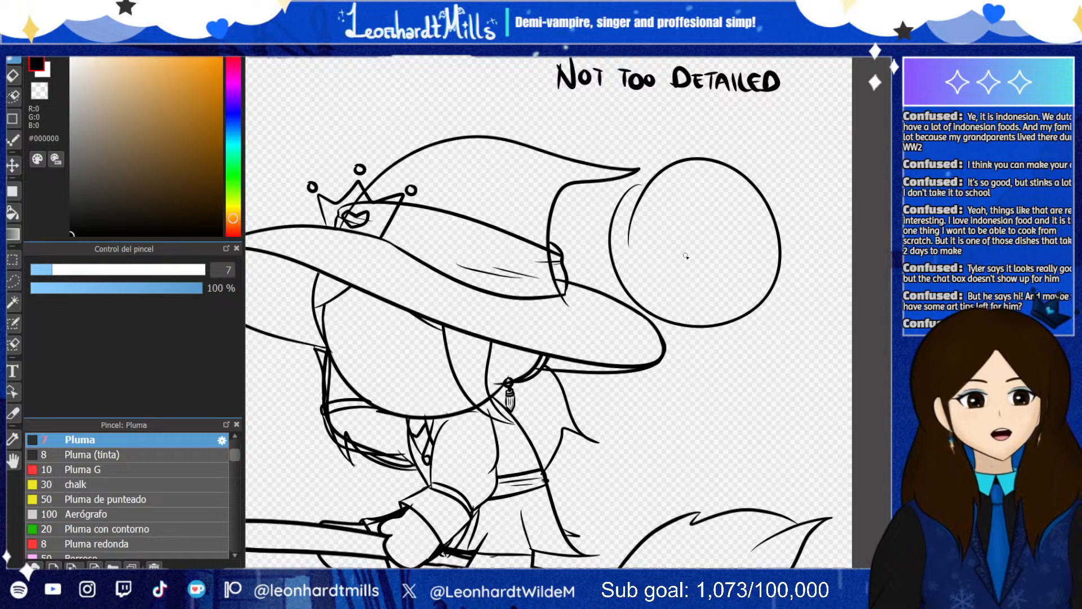
# Undo the head circle and its short inner arc
pyautogui.hotkey('ctrl', 'z')
pyautogui.hotkey('ctrl', 'y')
pyautogui.hotkey('ctrl', 'z')
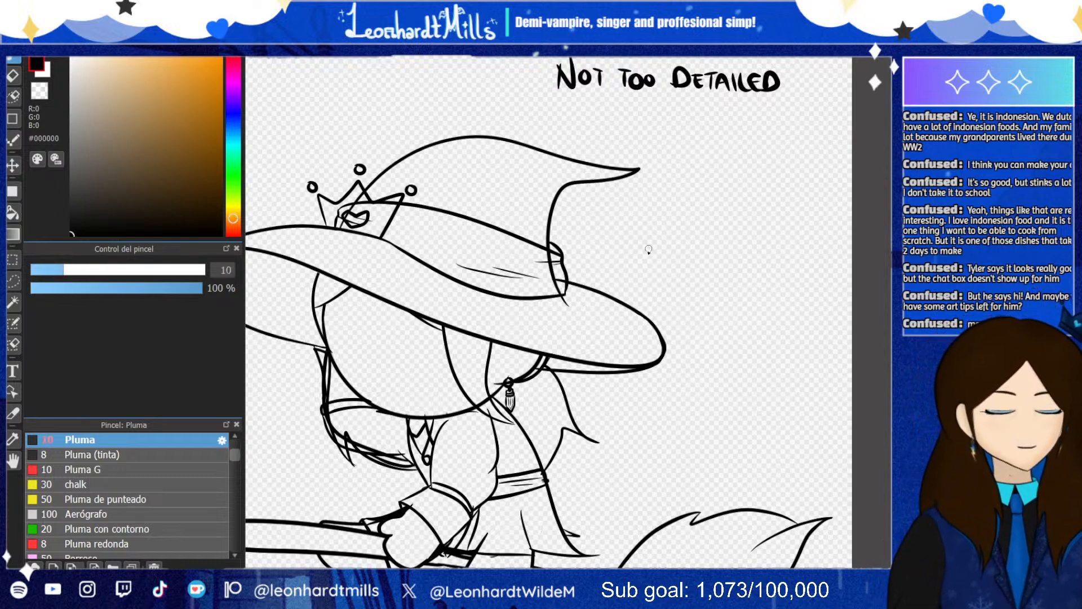
# Try a rounded bean-like outline beside the hat with the pen at size 10, and undo it
pyautogui.moveTo(669, 231)
pyautogui.mouseDown()
pyautogui.moveTo(721, 235)
pyautogui.moveTo(741, 317)
pyautogui.moveTo(678, 333)
pyautogui.moveTo(664, 293)
pyautogui.moveTo(668, 229)
pyautogui.moveTo(659, 254)
pyautogui.moveTo(696, 353)
pyautogui.moveTo(765, 308)
pyautogui.moveTo(742, 228)
pyautogui.moveTo(664, 216)
pyautogui.moveTo(674, 236)
pyautogui.mouseUp()
pyautogui.hotkey('ctrl', 'z')
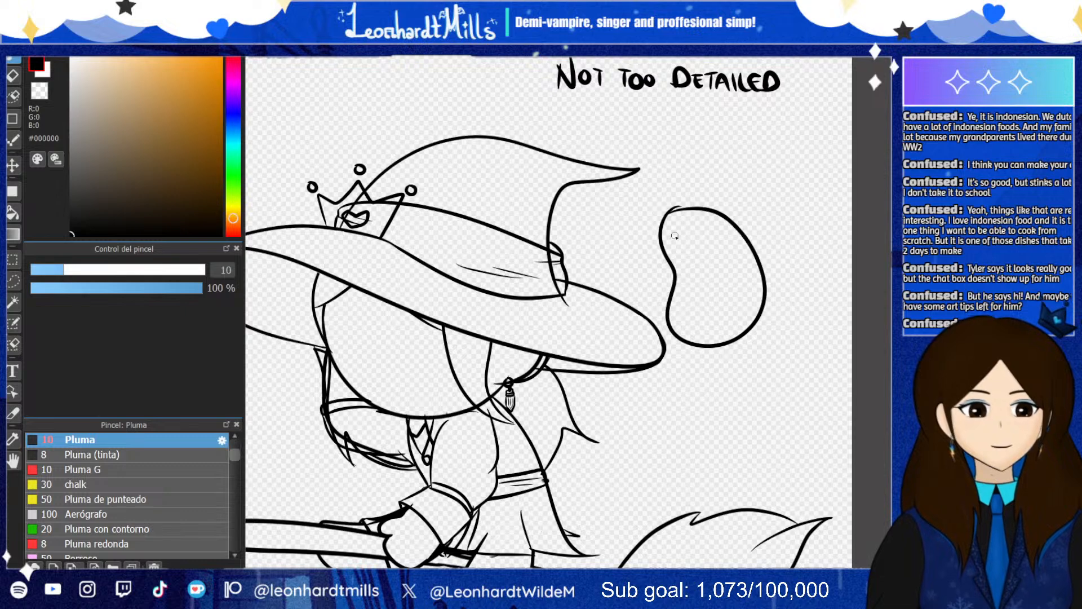
pyautogui.hotkey('ctrl', 'z')
pyautogui.moveTo(671, 107)
pyautogui.mouseDown()
pyautogui.moveTo(598, 226)
pyautogui.moveTo(676, 107)
pyautogui.mouseUp()
pyautogui.hotkey('ctrl', 'z')
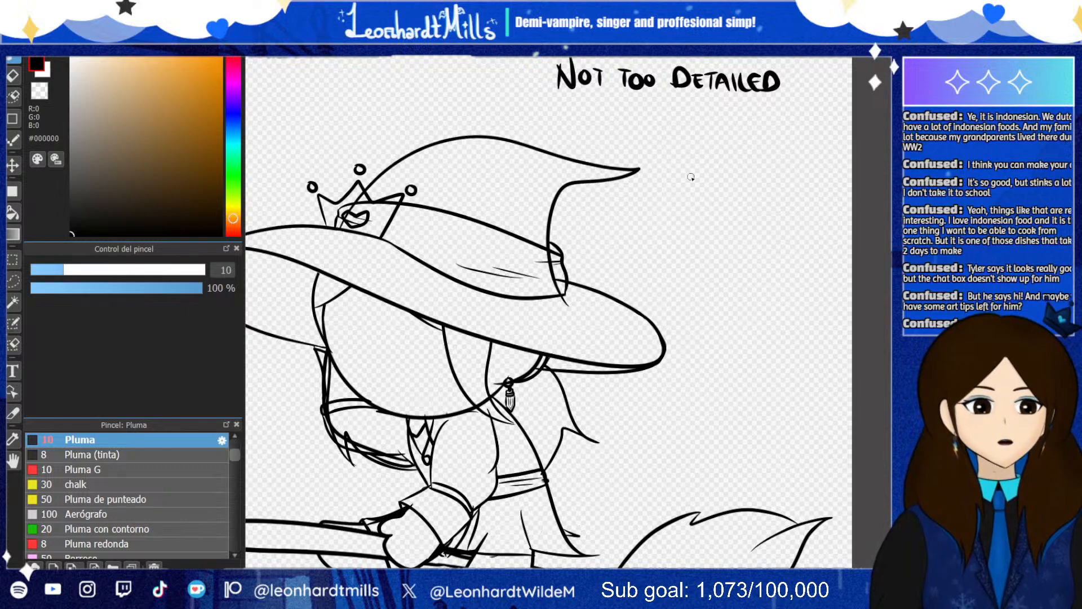
# Draw a new head circle beside the hat's tip, with straight crossing guidelines for a front-facing face
pyautogui.moveTo(687, 159); pyautogui.dragTo(627, 226)
pyautogui.moveTo(650, 337)
pyautogui.mouseDown()
pyautogui.moveTo(792, 305)
pyautogui.moveTo(733, 143)
pyautogui.moveTo(697, 313)
pyautogui.mouseUp()
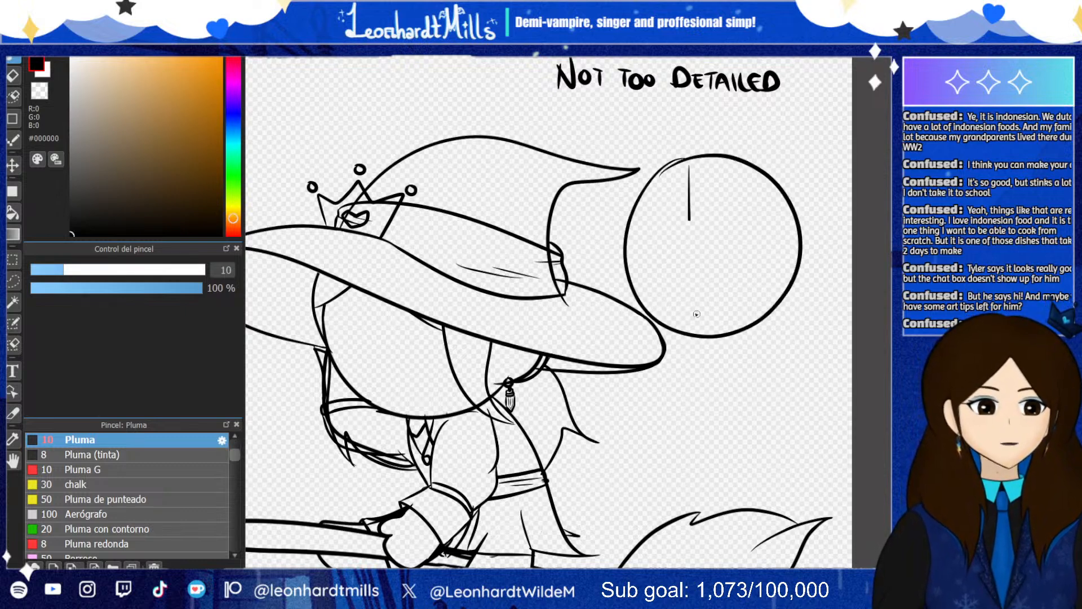
pyautogui.hotkey('ctrl', 'z')
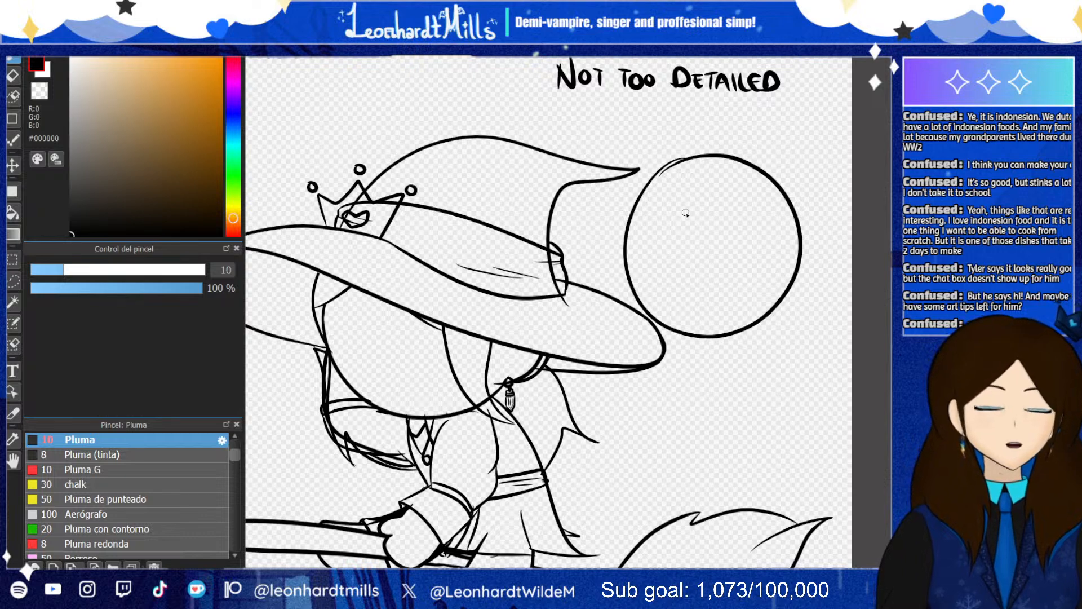
pyautogui.moveTo(708, 176); pyautogui.dragTo(709, 301)
pyautogui.moveTo(649, 243); pyautogui.dragTo(765, 251)
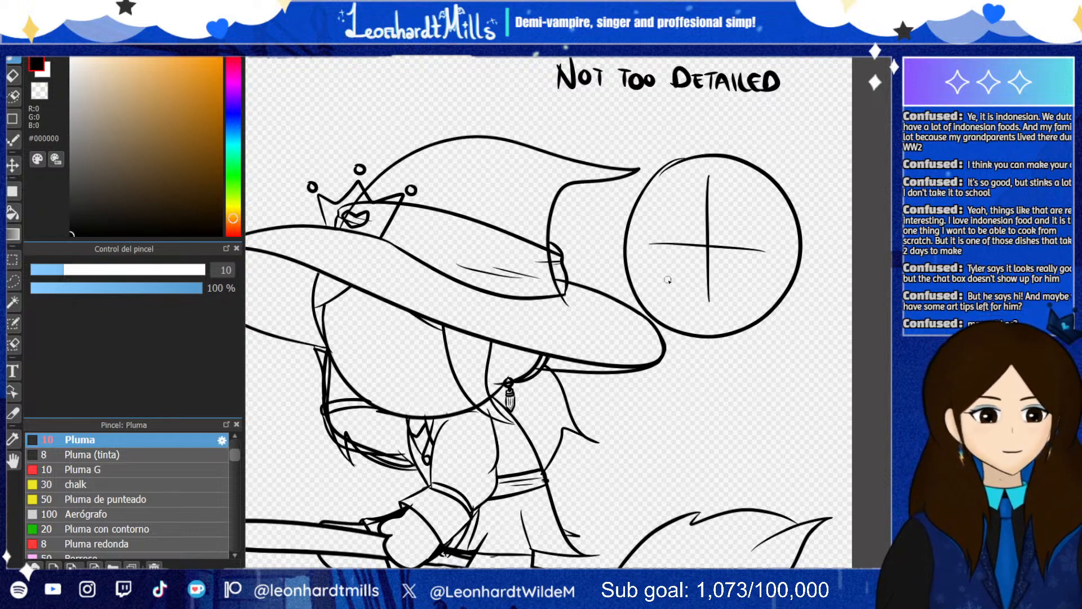
# Try a body line below the head circle, and undo it together with the front-facing guidelines
pyautogui.moveTo(688, 339); pyautogui.dragTo(678, 381)
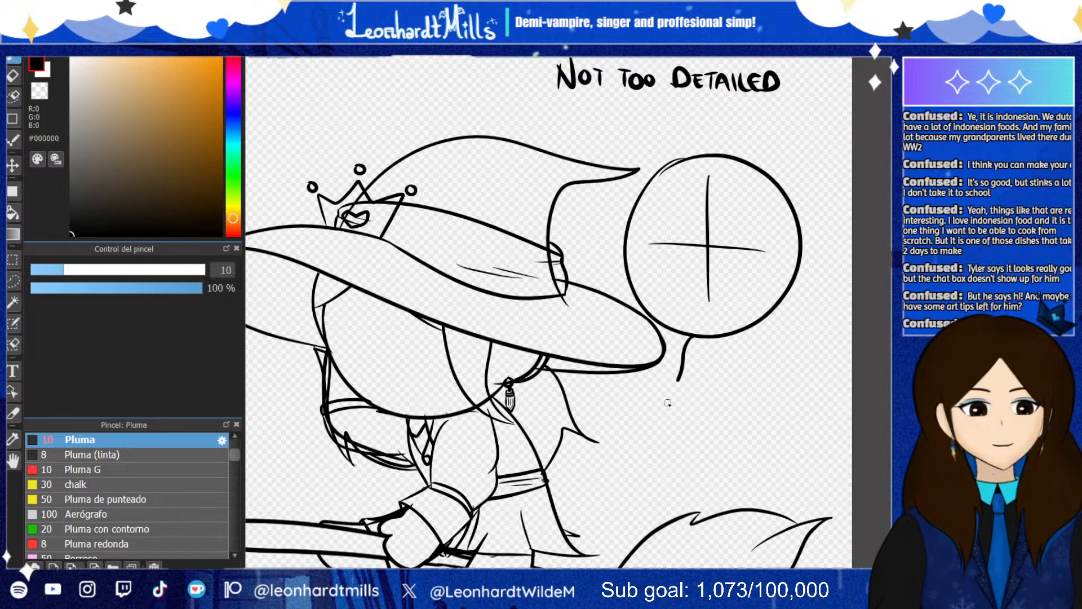
pyautogui.hotkey('ctrl', 'z')
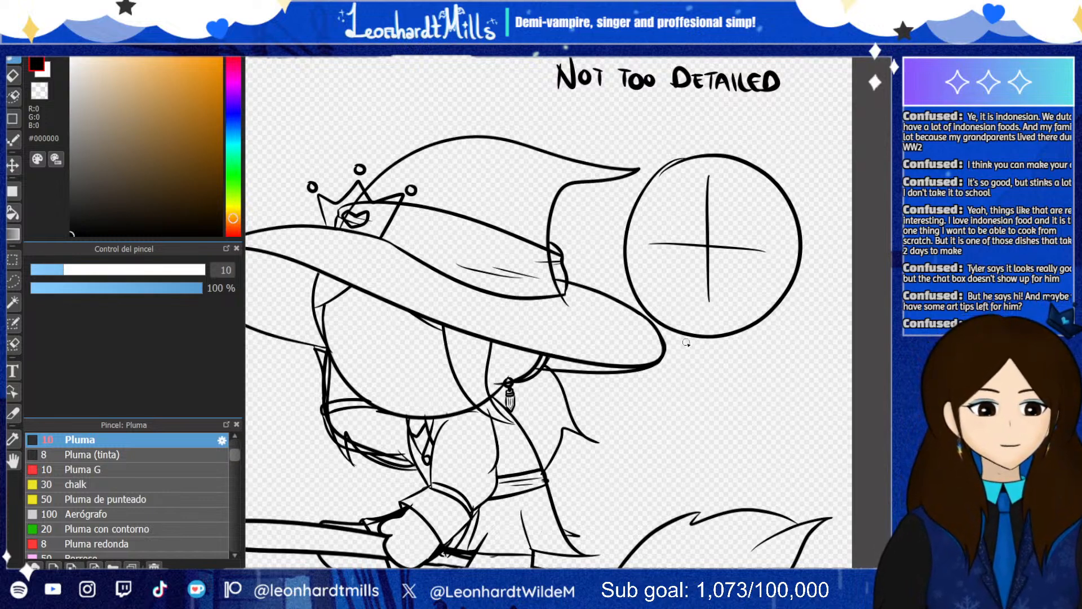
pyautogui.hotkey('ctrl', 'z')
pyautogui.hotkey('ctrl', 'z')
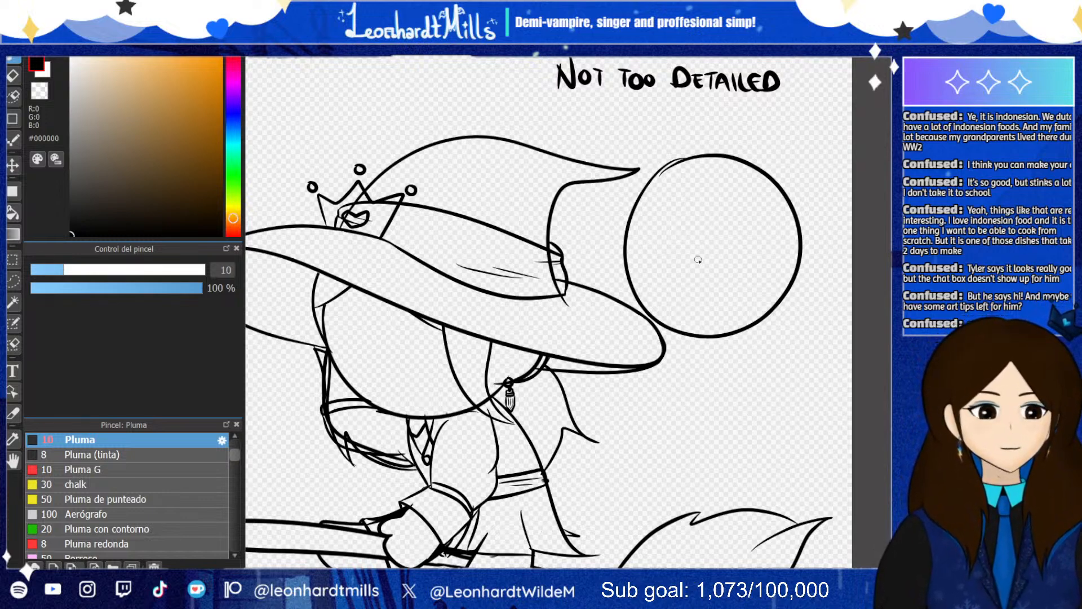
# Draw left-shifted face guidelines with a slanted eye line on the head, and outline a small rounded body beneath it
pyautogui.moveTo(691, 192); pyautogui.dragTo(692, 307)
pyautogui.moveTo(649, 221); pyautogui.dragTo(724, 239)
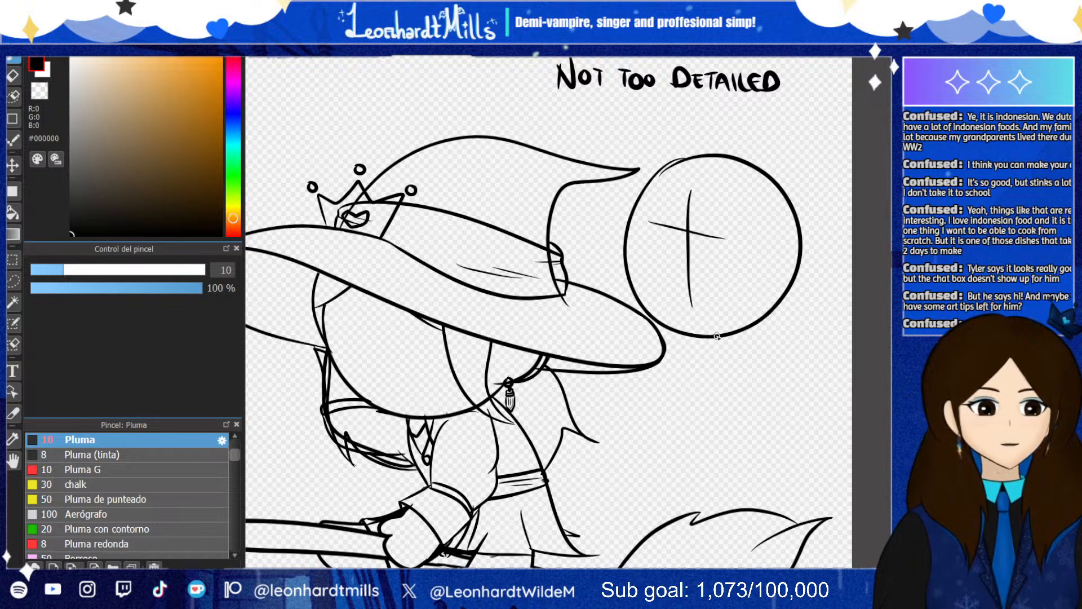
pyautogui.moveTo(717, 336)
pyautogui.mouseDown()
pyautogui.moveTo(727, 394)
pyautogui.moveTo(657, 417)
pyautogui.moveTo(674, 333)
pyautogui.moveTo(674, 414)
pyautogui.moveTo(756, 401)
pyautogui.moveTo(727, 336)
pyautogui.mouseUp()
pyautogui.hotkey('ctrl', 'z')
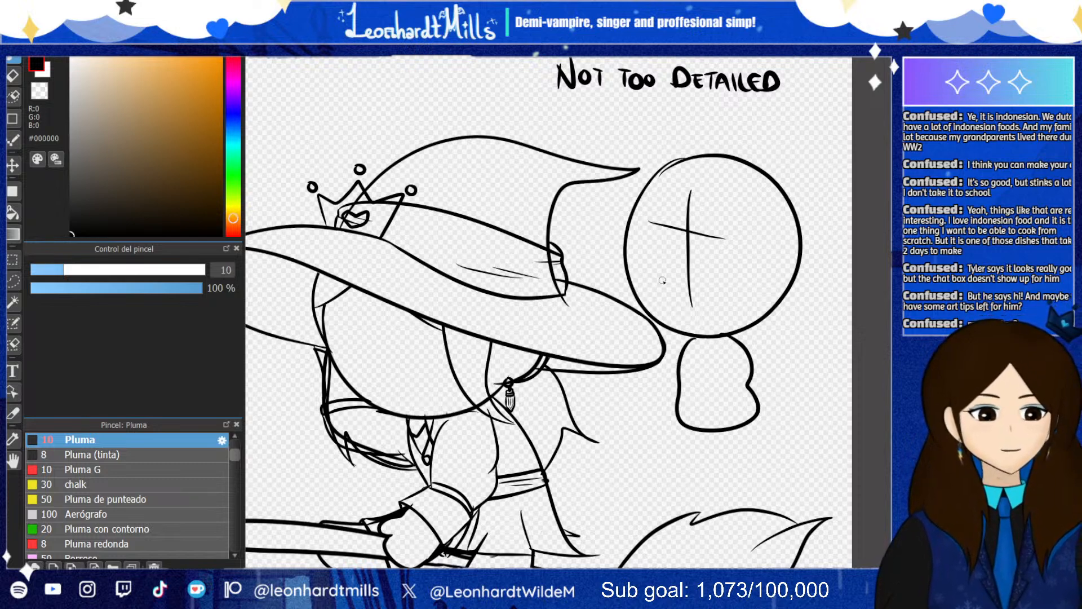
# Try a thick slanted eye line, a small mouth, arms and legs on the chibi sketch, and undo them together with the body outline
pyautogui.hotkey('ctrl', 'z')
pyautogui.hotkey('ctrl', 'y')
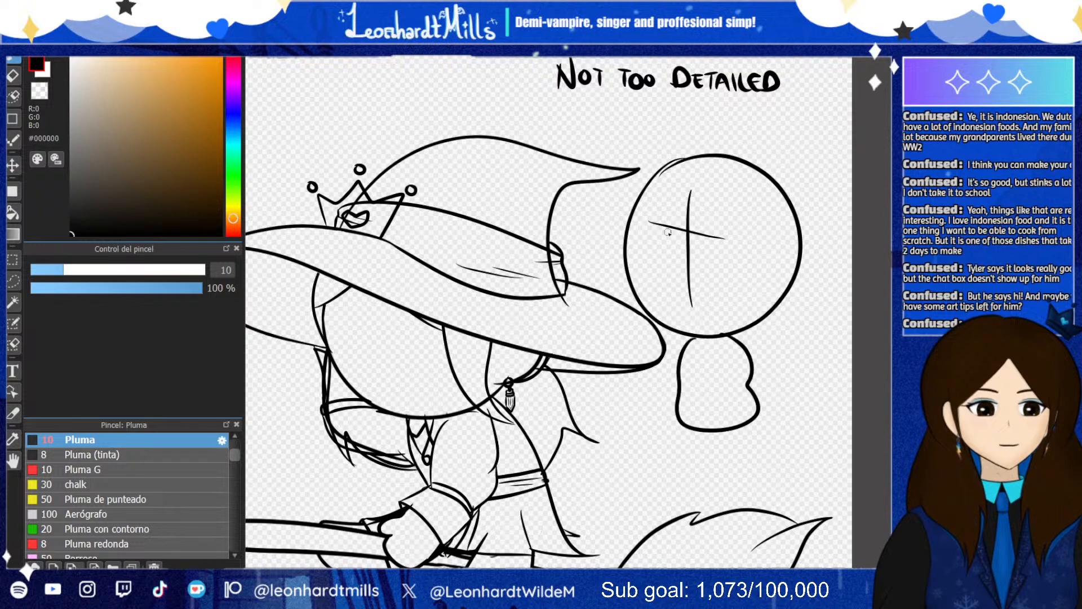
pyautogui.moveTo(643, 221)
pyautogui.mouseDown()
pyautogui.moveTo(714, 244)
pyautogui.moveTo(638, 218)
pyautogui.moveTo(666, 234)
pyautogui.mouseUp()
pyautogui.moveTo(660, 285); pyautogui.dragTo(674, 289)
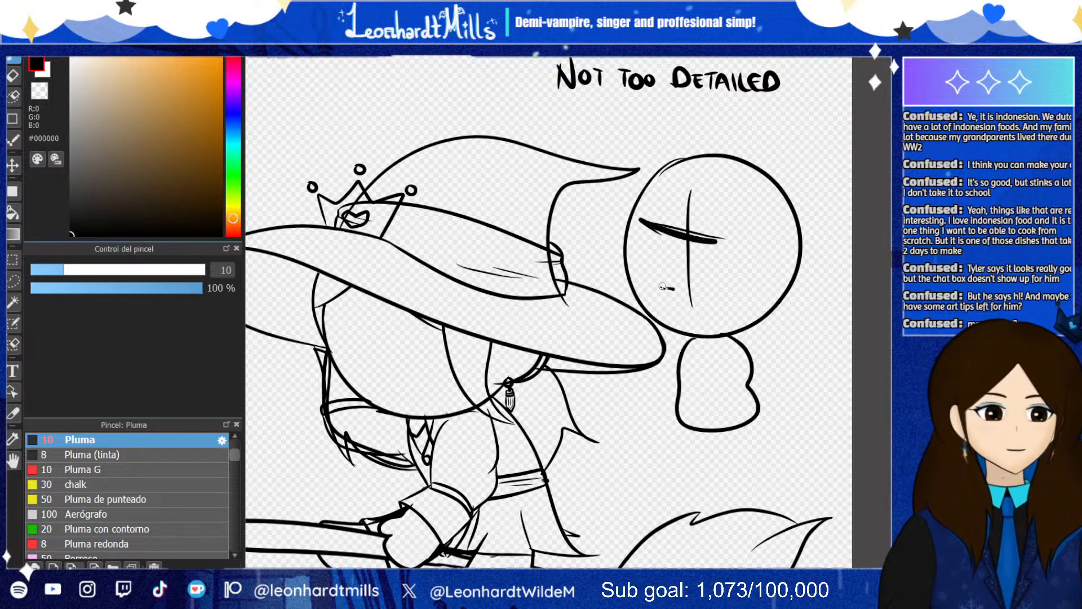
pyautogui.moveTo(708, 355)
pyautogui.mouseDown()
pyautogui.moveTo(707, 377)
pyautogui.moveTo(724, 365)
pyautogui.moveTo(663, 389)
pyautogui.moveTo(676, 404)
pyautogui.mouseUp()
pyautogui.moveTo(678, 423)
pyautogui.mouseDown()
pyautogui.moveTo(697, 480)
pyautogui.moveTo(709, 432)
pyautogui.moveTo(764, 457)
pyautogui.moveTo(758, 428)
pyautogui.mouseUp()
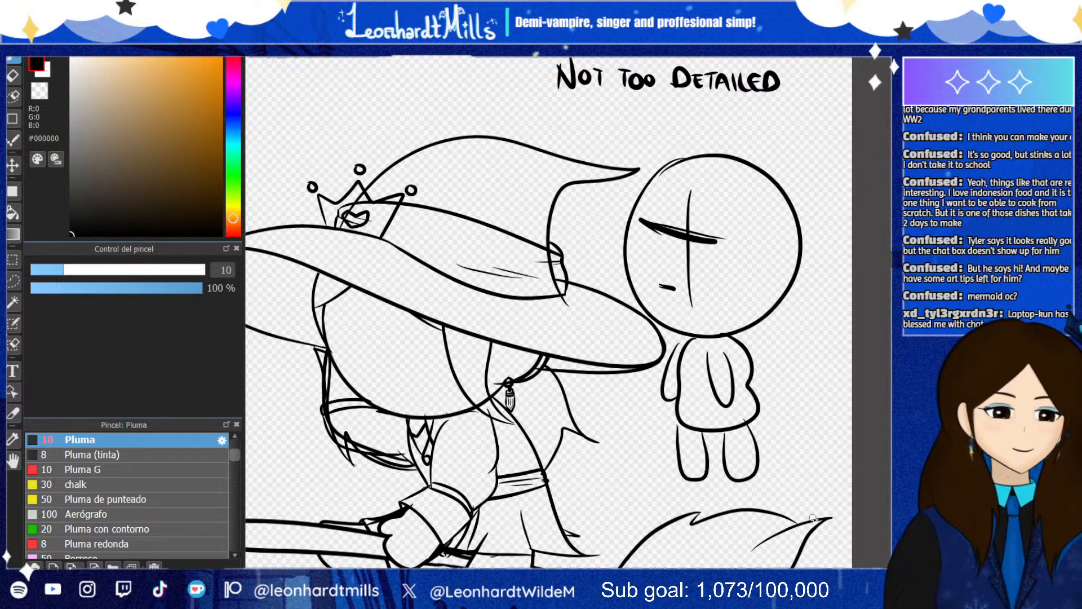
pyautogui.hotkey('ctrl', 'z')
pyautogui.hotkey('ctrl', 'z')
pyautogui.hotkey('ctrl', 'z')
pyautogui.hotkey('ctrl', 'z')
pyautogui.hotkey('ctrl', 'z')
pyautogui.hotkey('ctrl', 'z')
pyautogui.hotkey('ctrl', 'z')
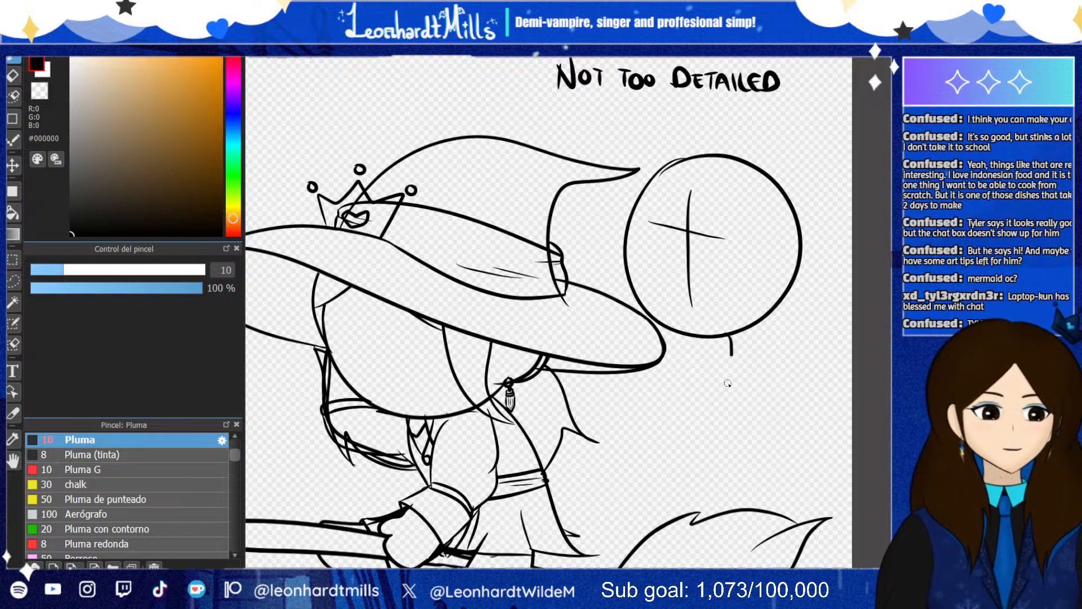
# Sketch a pear-shaped turned body below the head circle, with short rounded legs and an arm on each side
pyautogui.moveTo(728, 383)
pyautogui.mouseDown()
pyautogui.moveTo(720, 438)
pyautogui.moveTo(698, 339)
pyautogui.mouseUp()
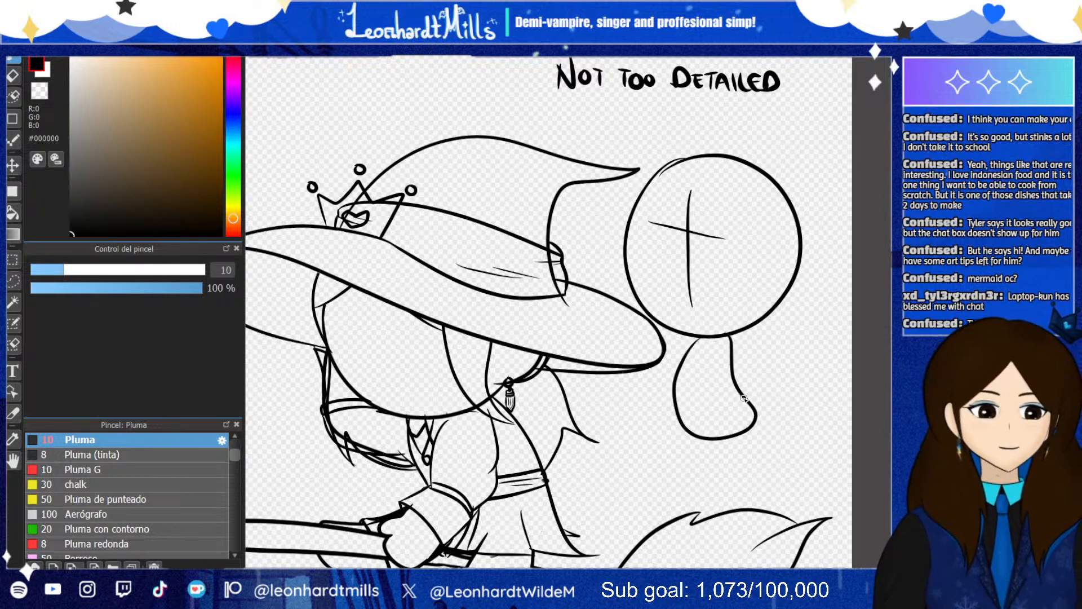
pyautogui.moveTo(756, 418)
pyautogui.mouseDown()
pyautogui.moveTo(722, 434)
pyautogui.moveTo(713, 479)
pyautogui.moveTo(724, 437)
pyautogui.mouseUp()
pyautogui.hotkey('ctrl', 'z')
pyautogui.moveTo(737, 437)
pyautogui.mouseDown()
pyautogui.moveTo(761, 464)
pyautogui.moveTo(777, 439)
pyautogui.mouseUp()
pyautogui.moveTo(732, 342); pyautogui.dragTo(764, 401)
pyautogui.moveTo(727, 365); pyautogui.dragTo(761, 403)
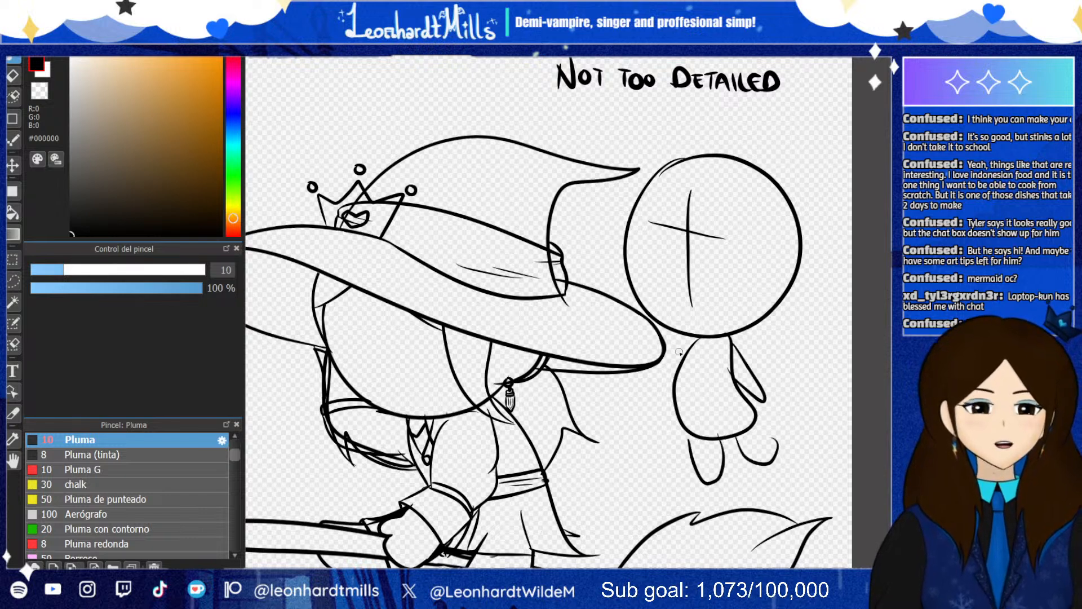
pyautogui.moveTo(684, 343); pyautogui.dragTo(658, 415)
pyautogui.moveTo(666, 411)
pyautogui.mouseDown()
pyautogui.moveTo(687, 354)
pyautogui.moveTo(741, 373)
pyautogui.moveTo(727, 386)
pyautogui.mouseUp()
pyautogui.hotkey('ctrl', 'z')
pyautogui.hotkey('ctrl', 'z')
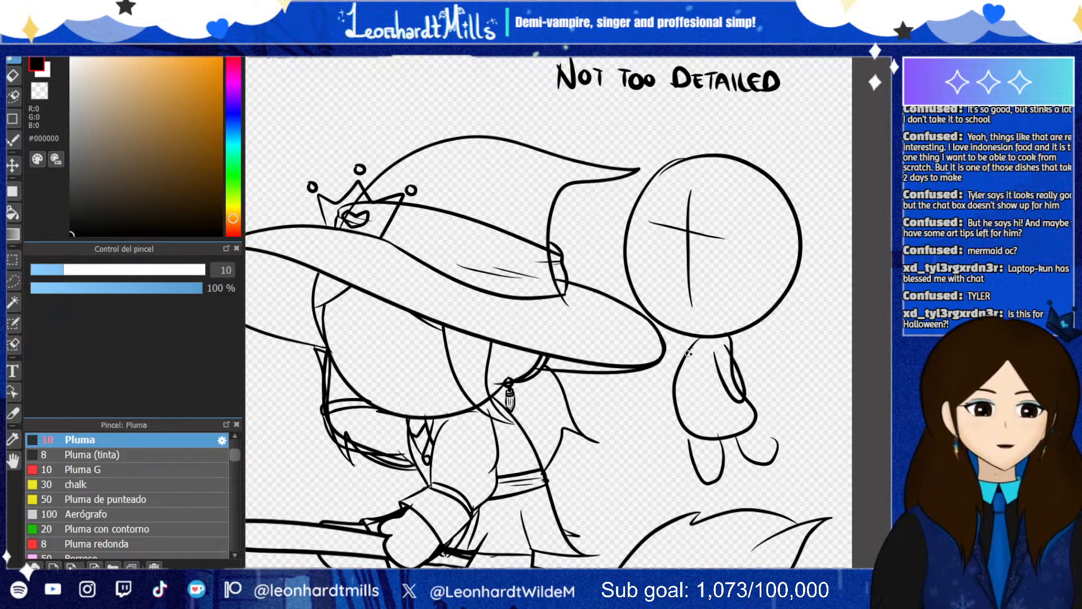
pyautogui.moveTo(686, 349); pyautogui.dragTo(680, 369)
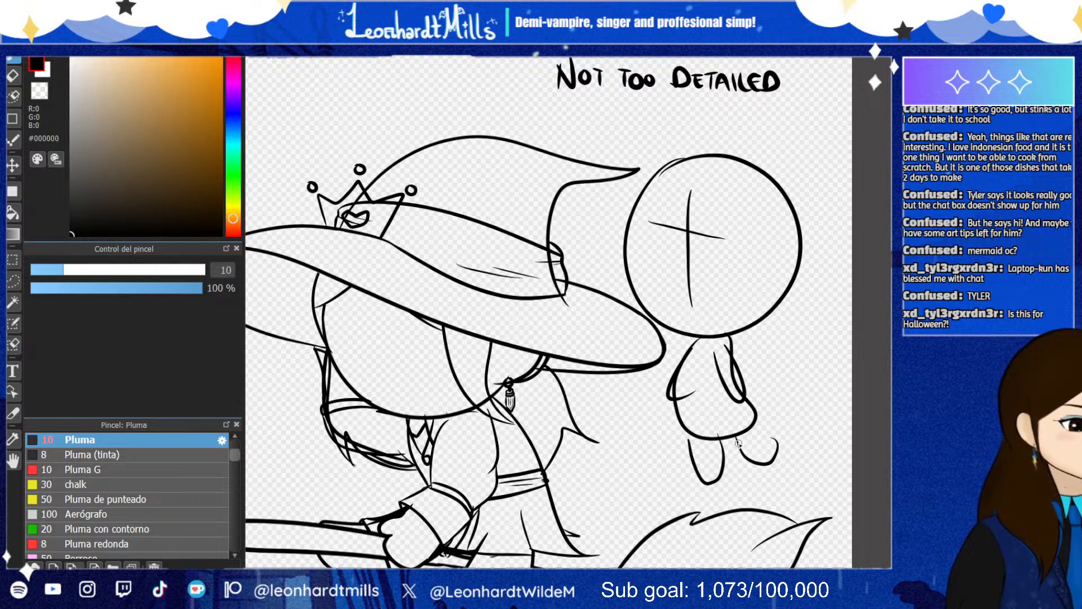
# Undo the turned body sketch, the crossing face guidelines and the head circle beside the hat
pyautogui.hotkey('ctrl', 'z')
pyautogui.hotkey('ctrl', 'z')
pyautogui.hotkey('ctrl', 'z')
pyautogui.hotkey('ctrl', 'z')
pyautogui.hotkey('ctrl', 'z')
pyautogui.hotkey('ctrl', 'z')
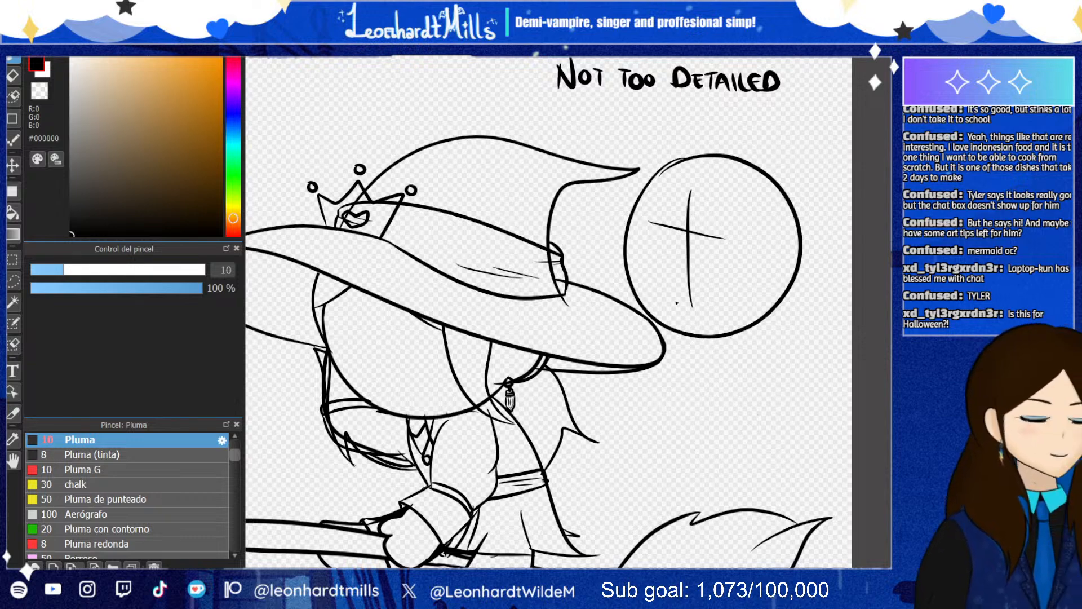
pyautogui.hotkey('ctrl', 'z')
pyautogui.hotkey('ctrl', 'z')
pyautogui.hotkey('ctrl', 'z')
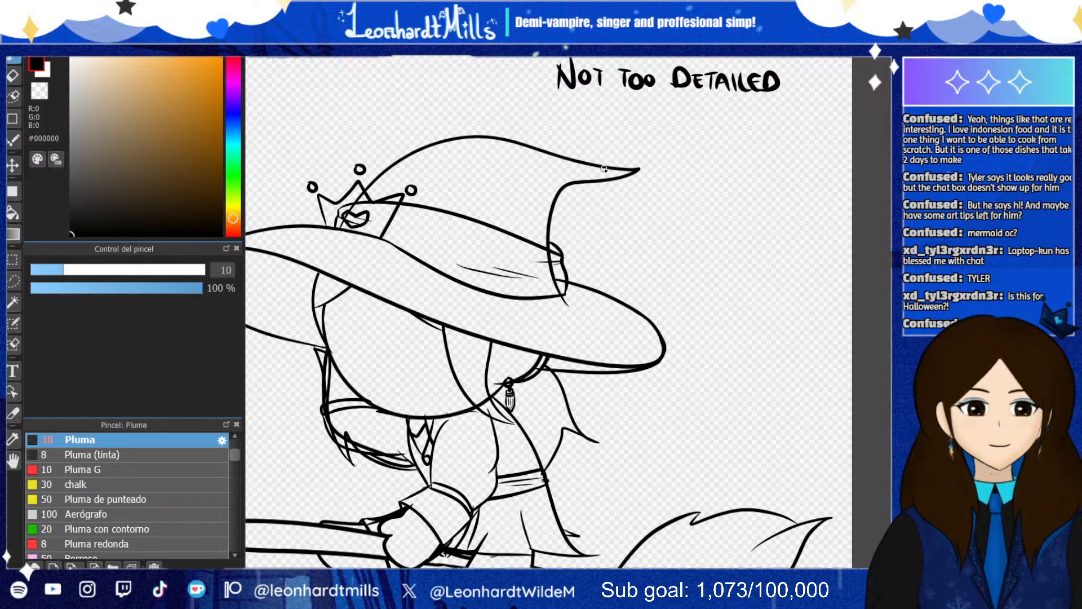
pyautogui.scroll(-5, 590, 161)
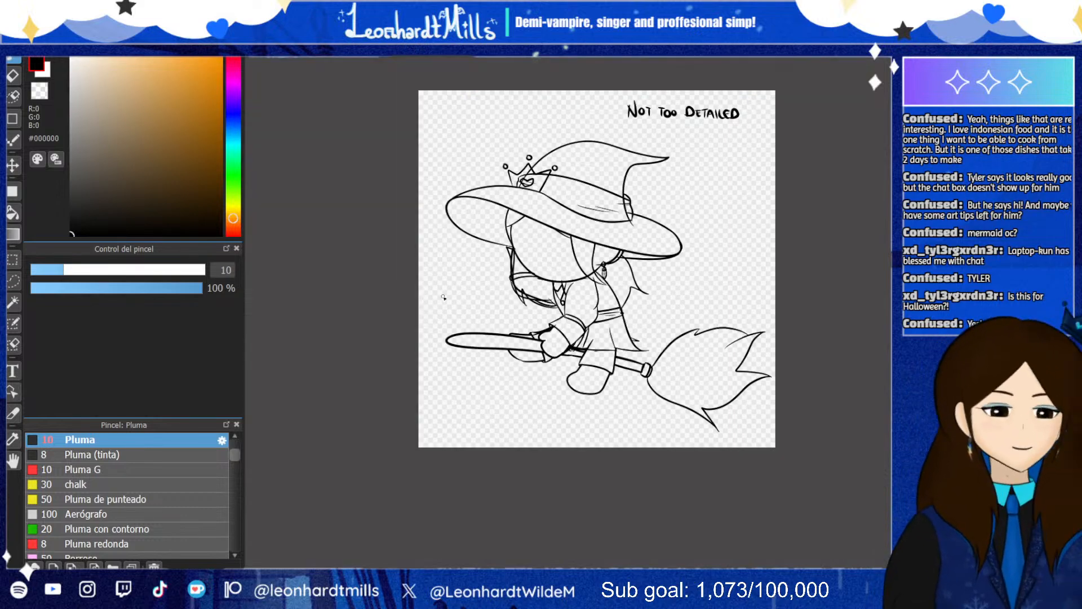
pyautogui.scroll(3, 660, 197)
pyautogui.scroll(2, 670, 188)
pyautogui.scroll(-4, 736, 232)
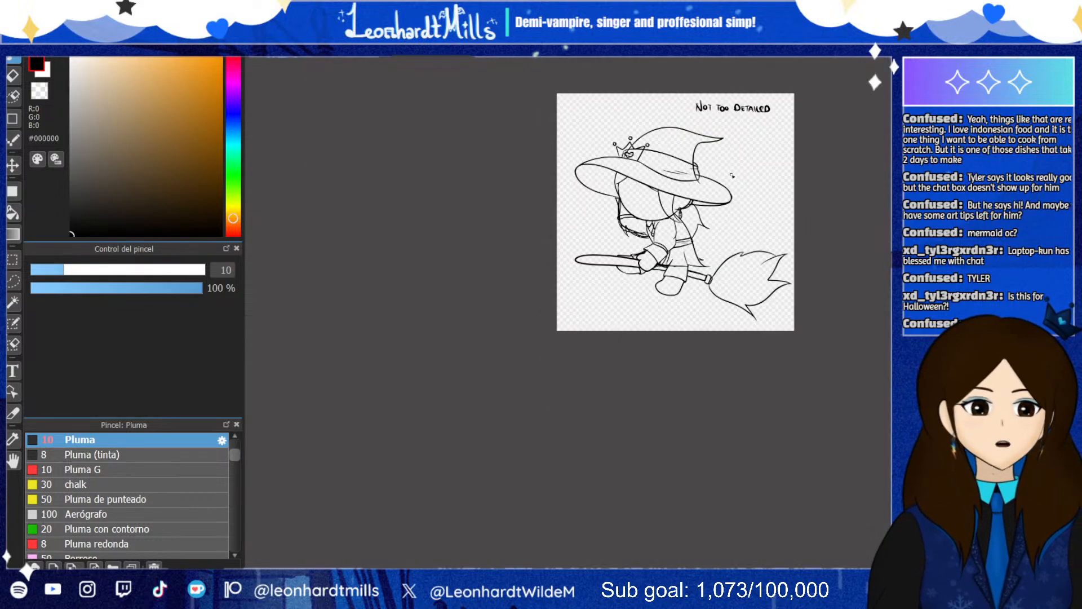
pyautogui.scroll(4, 730, 169)
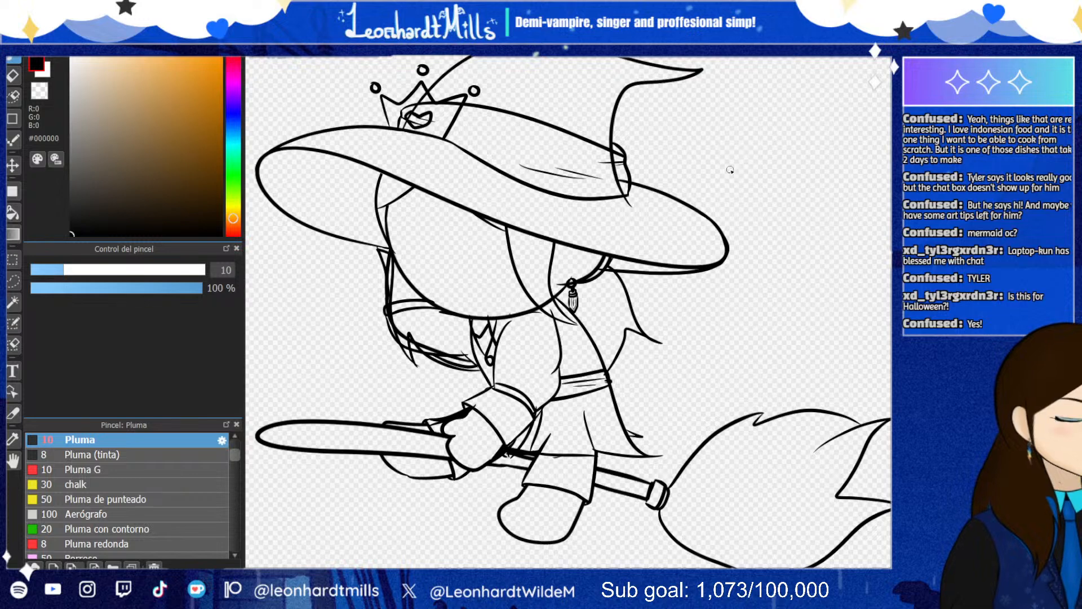
pyautogui.scroll(-2, 740, 170)
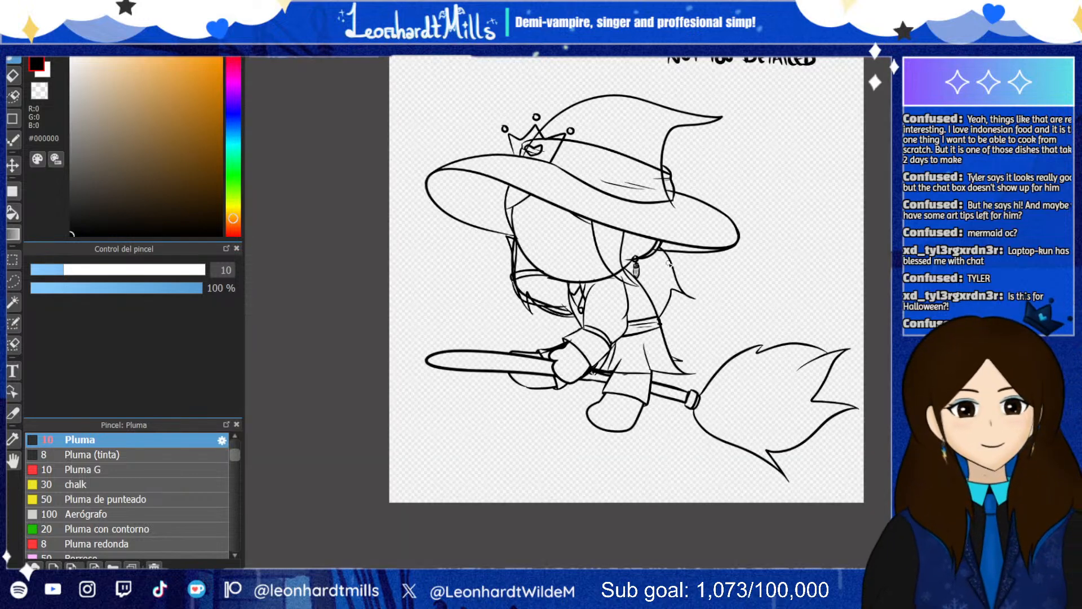
# Examine the coloured purple-haired character artwork in the other open document, and return to the witch line art
pyautogui.hotkey('ctrl', 'Tab')
pyautogui.scroll(-3, 637, 353)
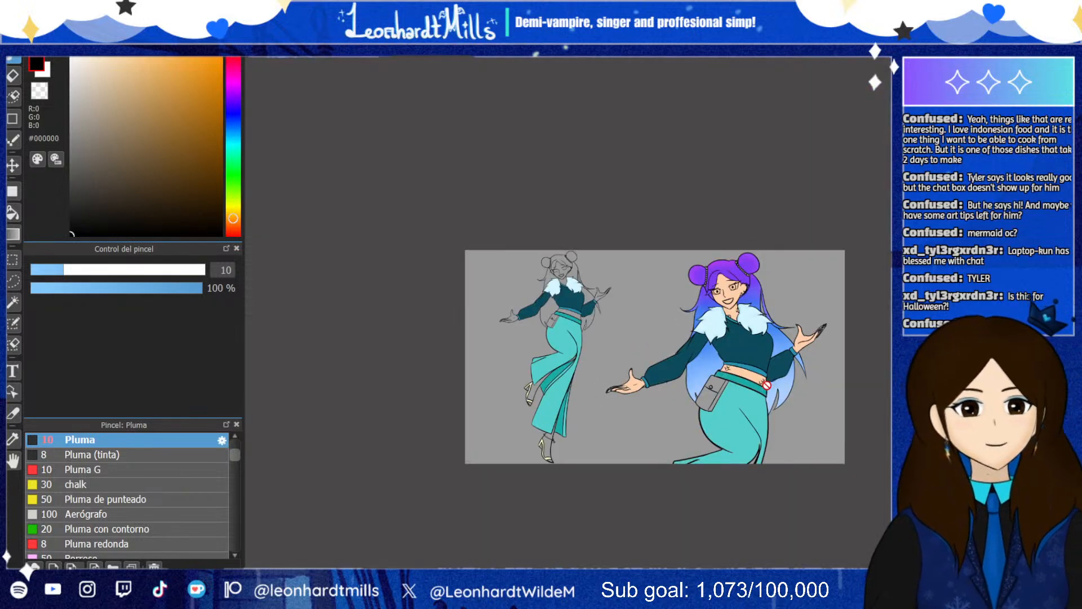
pyautogui.scroll(2, 766, 386)
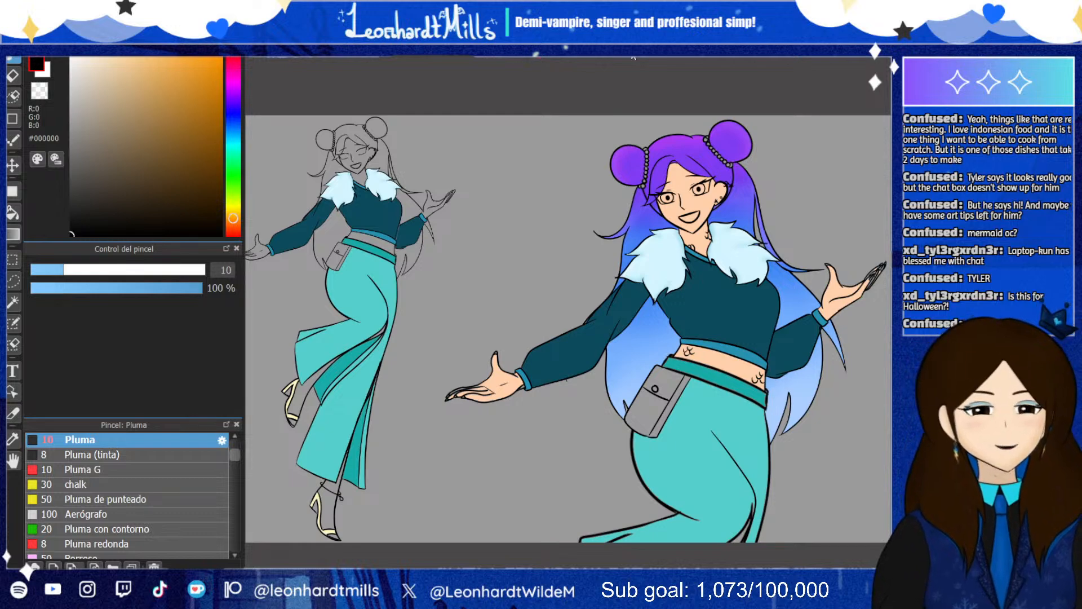
pyautogui.scroll(2, 713, 243)
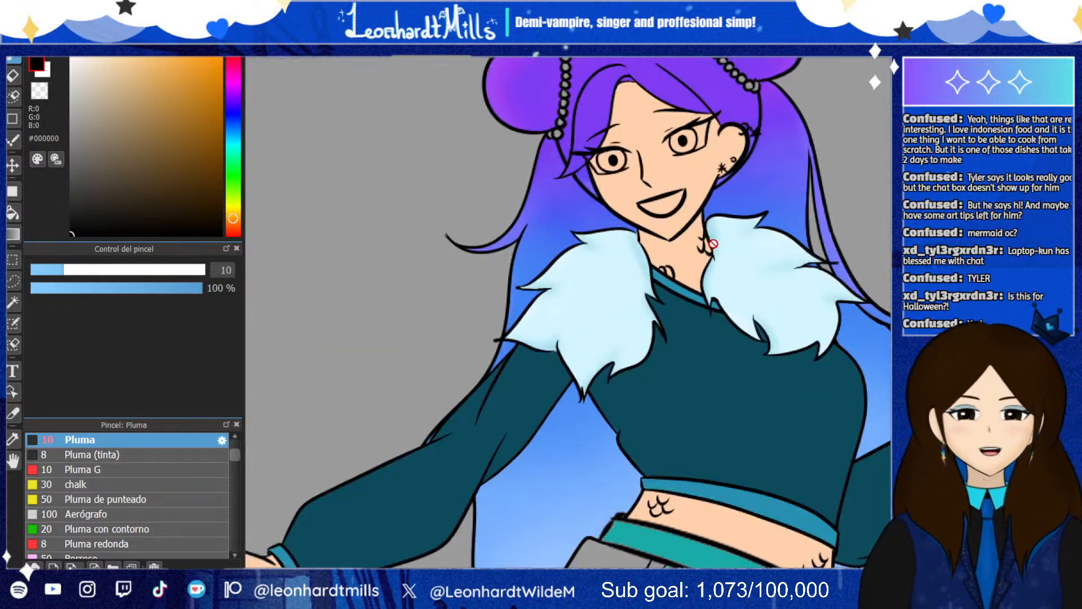
pyautogui.scroll(-2, 713, 243)
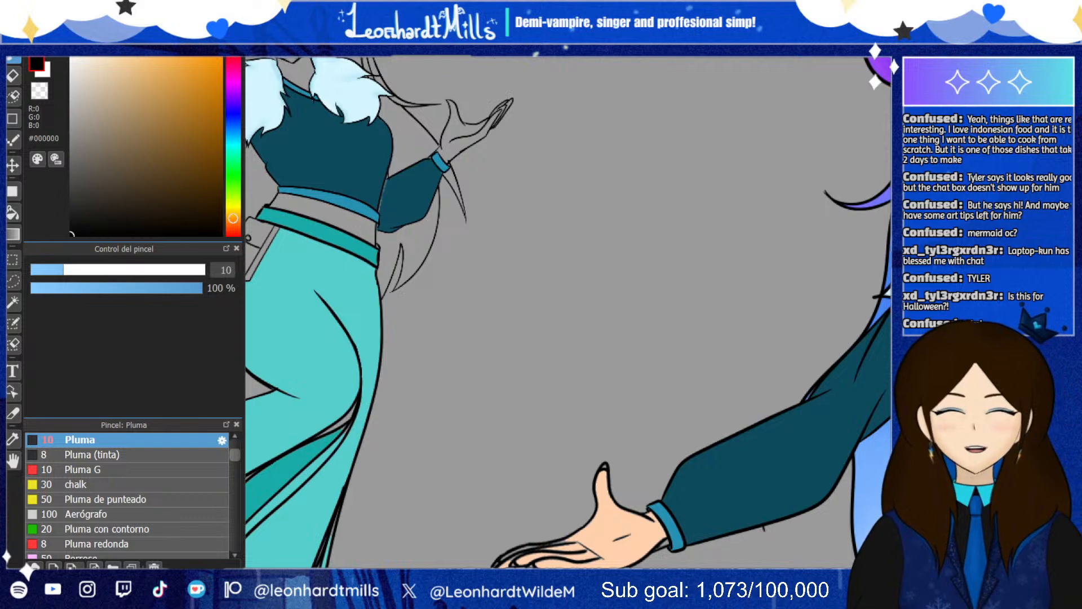
pyautogui.click(431, 54)
pyautogui.scroll(-1, 464, 177)
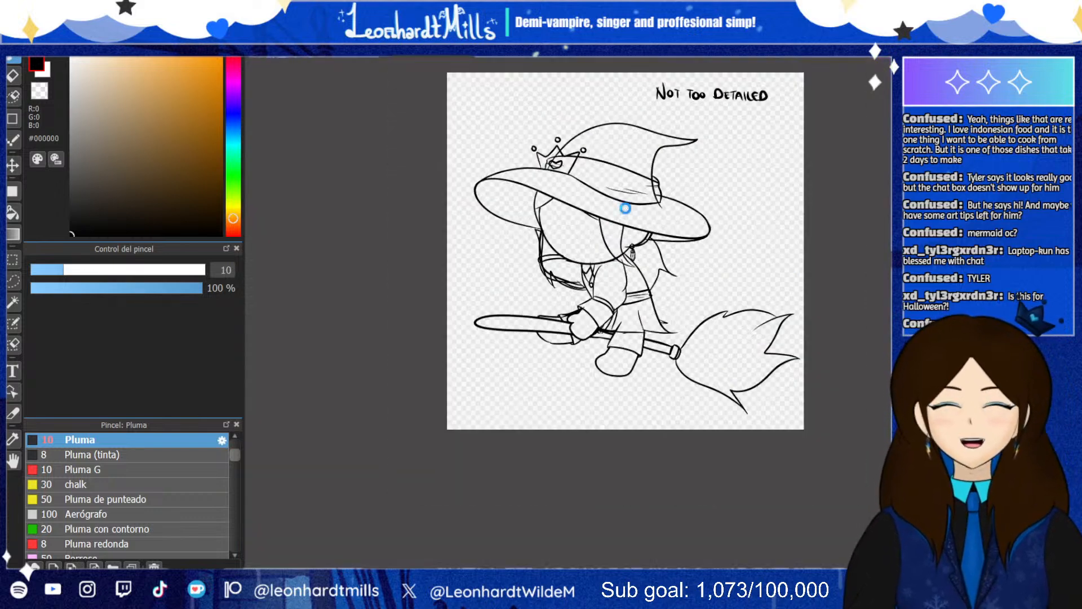
pyautogui.scroll(3, 591, 164)
pyautogui.scroll(-3, 773, 169)
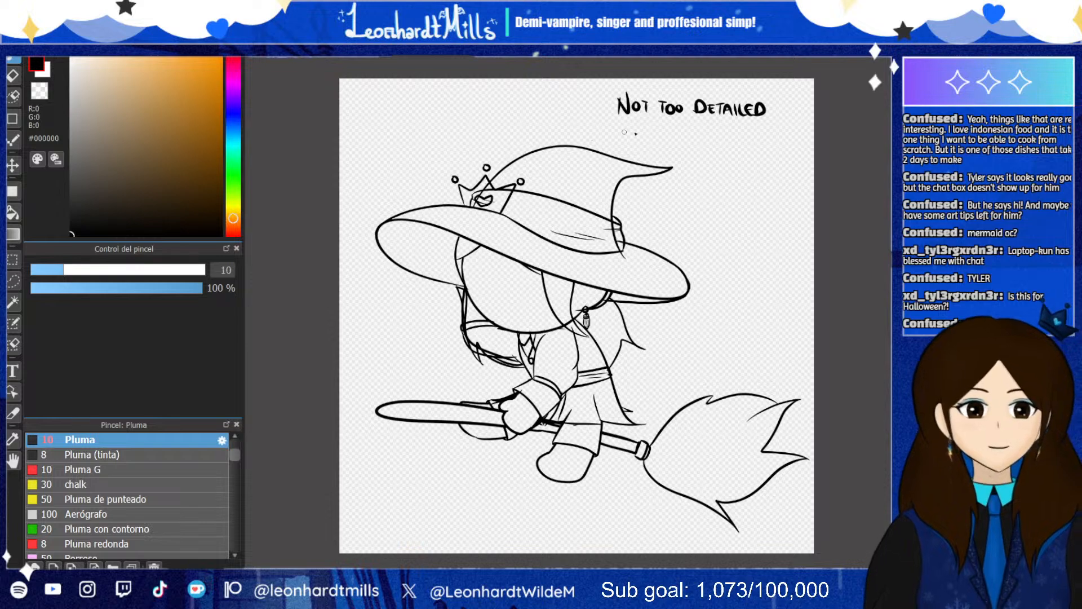
# Underline the "NOT TOO DETAILED" note with a pen stroke, and glance at the horned chibi and its reference in the other document
pyautogui.moveTo(593, 139); pyautogui.dragTo(786, 137)
pyautogui.hotkey('ctrl', 'z')
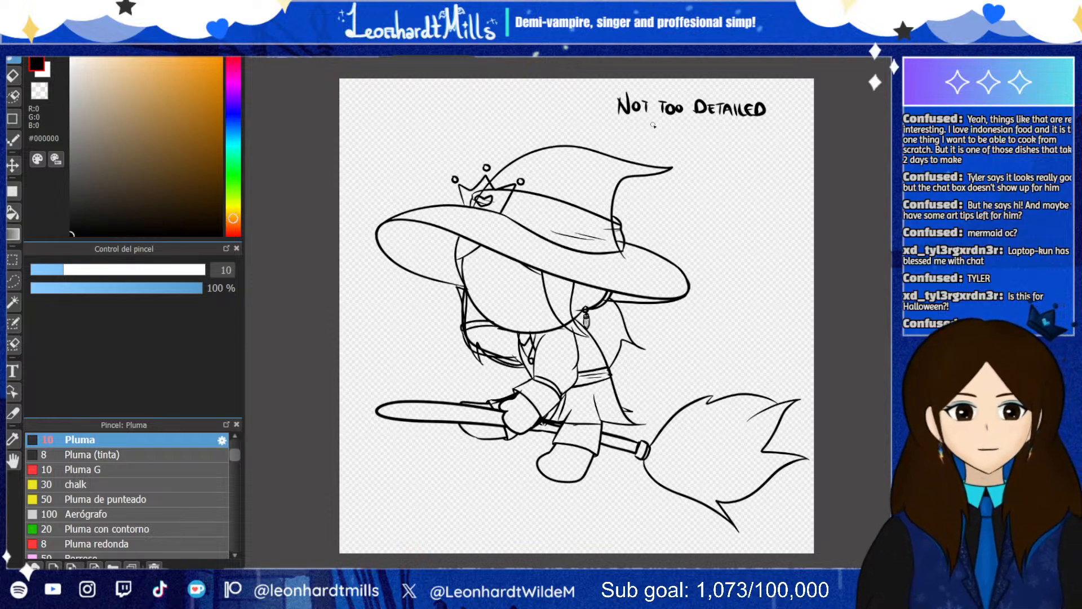
pyautogui.moveTo(596, 117); pyautogui.dragTo(793, 115)
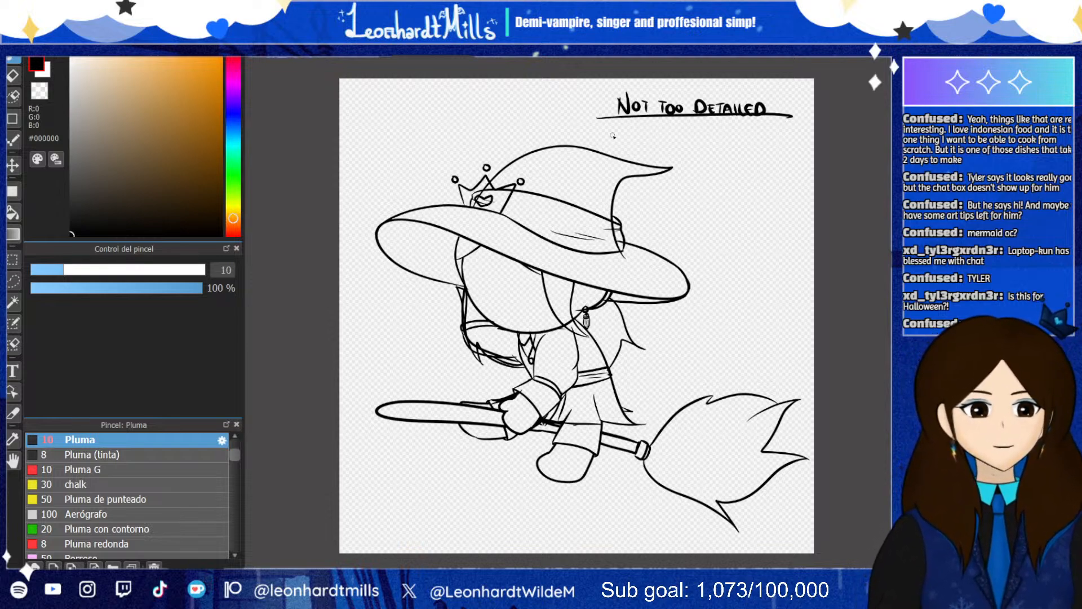
pyautogui.hotkey('alt', 'Tab')
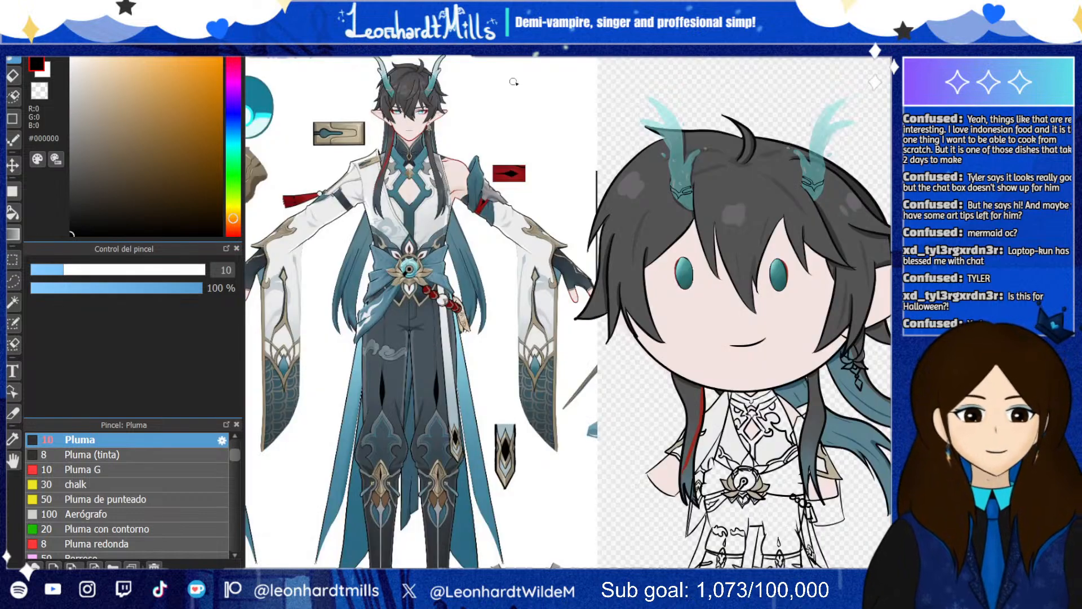
pyautogui.hotkey('alt', 'Tab')
pyautogui.hotkey('ctrl', 'z')
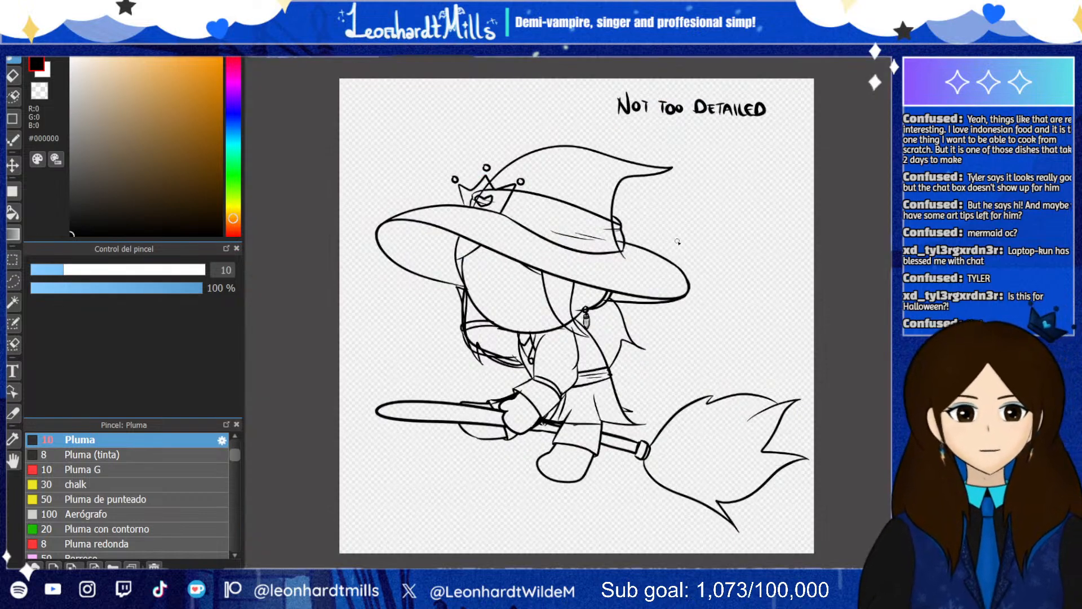
pyautogui.hotkey('ctrl', 'y')
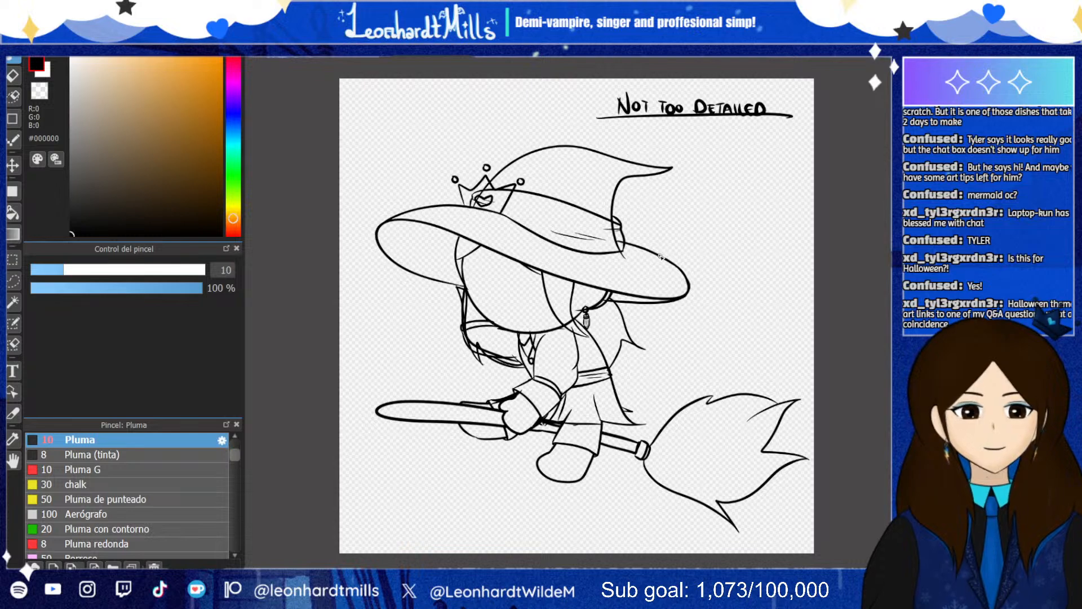
# Clear the underlined "NOT TOO DETAILED" note, and try a large circle over the hat brim, undoing it
pyautogui.press('Delete')
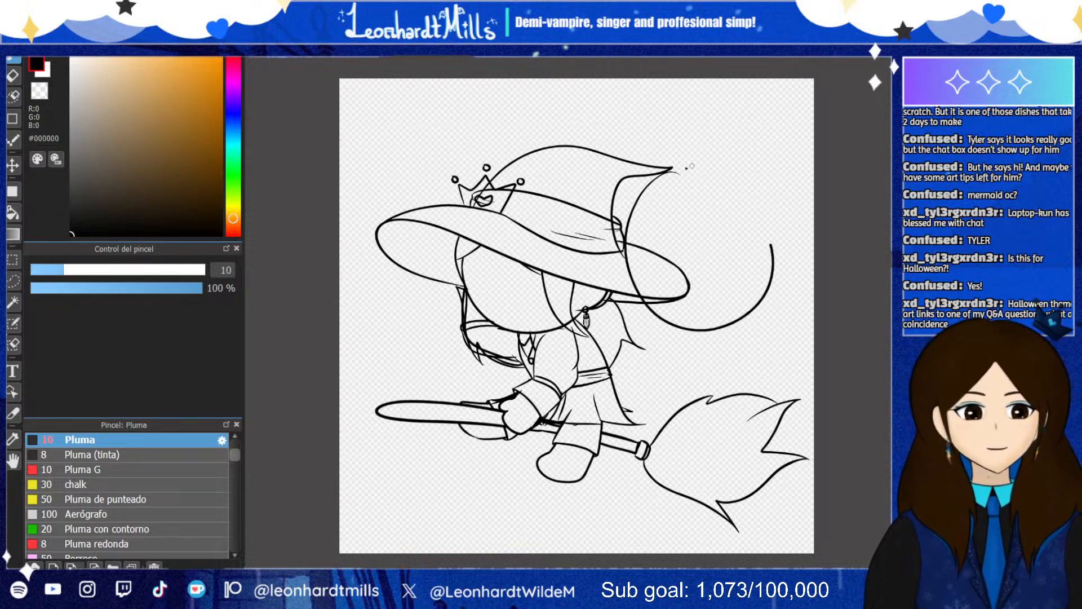
pyautogui.moveTo(667, 324)
pyautogui.mouseDown()
pyautogui.moveTo(687, 377)
pyautogui.moveTo(663, 336)
pyautogui.moveTo(719, 340)
pyautogui.moveTo(691, 322)
pyautogui.moveTo(679, 358)
pyautogui.moveTo(696, 378)
pyautogui.moveTo(712, 311)
pyautogui.mouseUp()
pyautogui.hotkey('ctrl', 'z')
pyautogui.hotkey('ctrl', 'z')
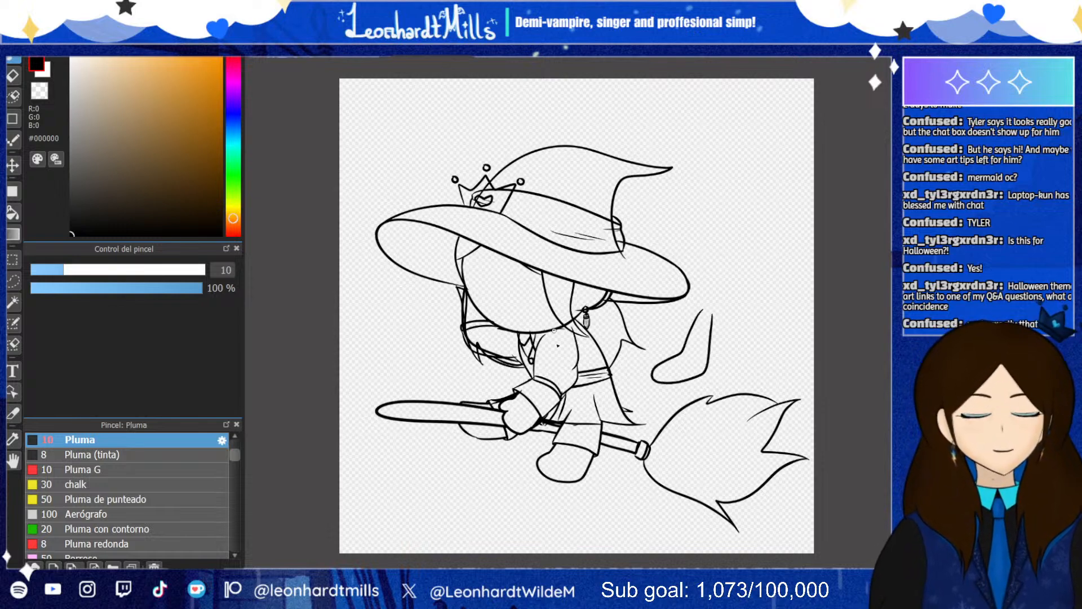
# Undo the boot-shaped leg outline, and try simpler curved leg lines between the hat brim and the broom bristles, undoing each
pyautogui.hotkey('ctrl', 'z')
pyautogui.moveTo(713, 309)
pyautogui.mouseDown()
pyautogui.moveTo(715, 341)
pyautogui.moveTo(704, 354)
pyautogui.mouseUp()
pyautogui.moveTo(697, 314)
pyautogui.mouseDown()
pyautogui.moveTo(661, 351)
pyautogui.moveTo(668, 367)
pyautogui.moveTo(690, 355)
pyautogui.mouseUp()
pyautogui.hotkey('ctrl', 'z')
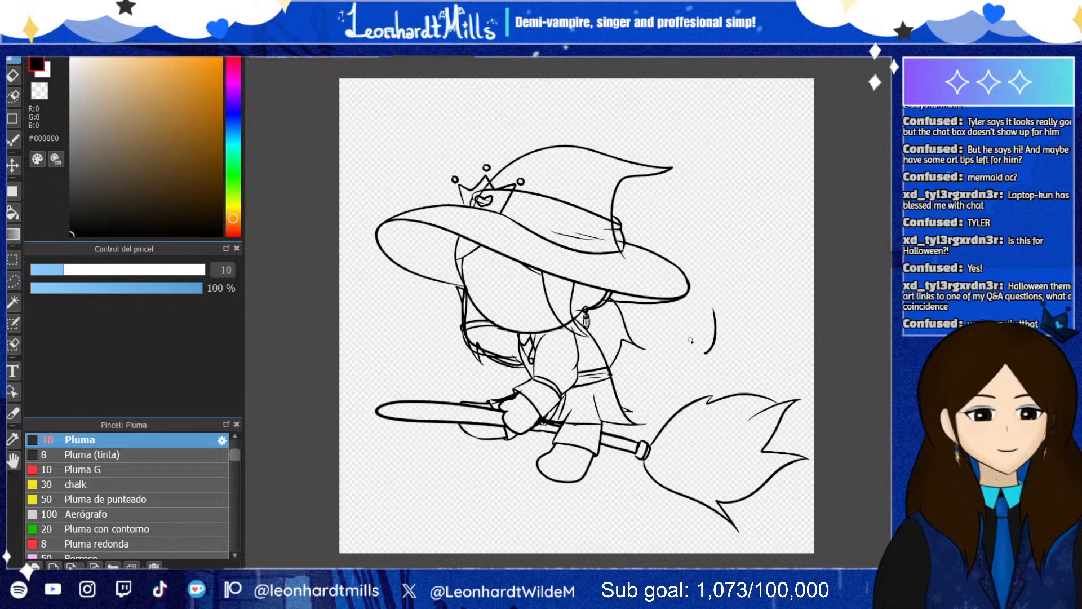
pyautogui.hotkey('ctrl', 'z')
pyautogui.moveTo(681, 308)
pyautogui.mouseDown()
pyautogui.moveTo(661, 360)
pyautogui.moveTo(706, 375)
pyautogui.mouseUp()
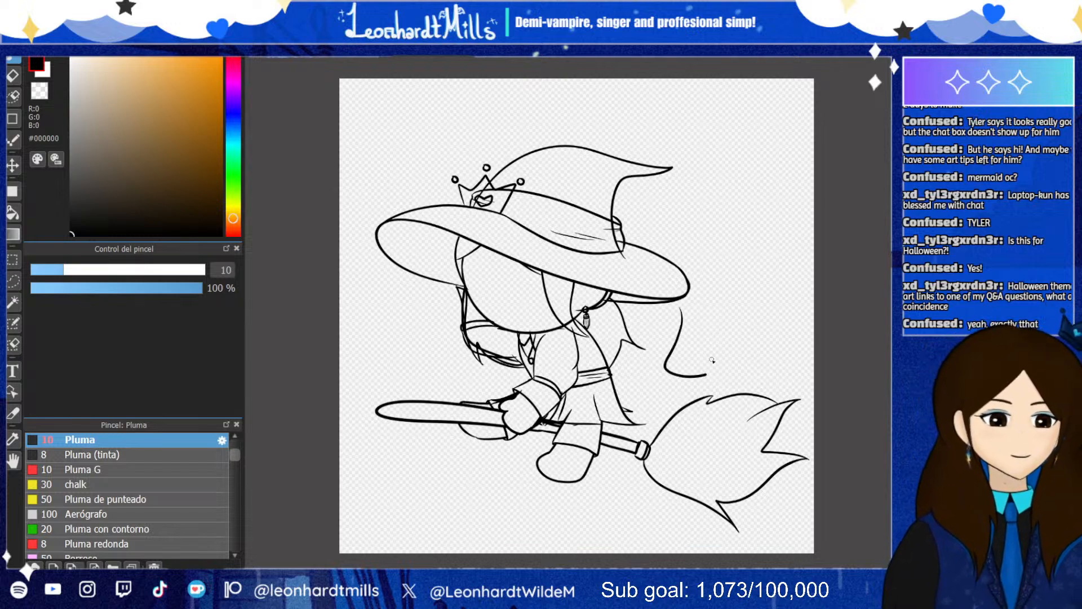
pyautogui.hotkey('ctrl', 'z')
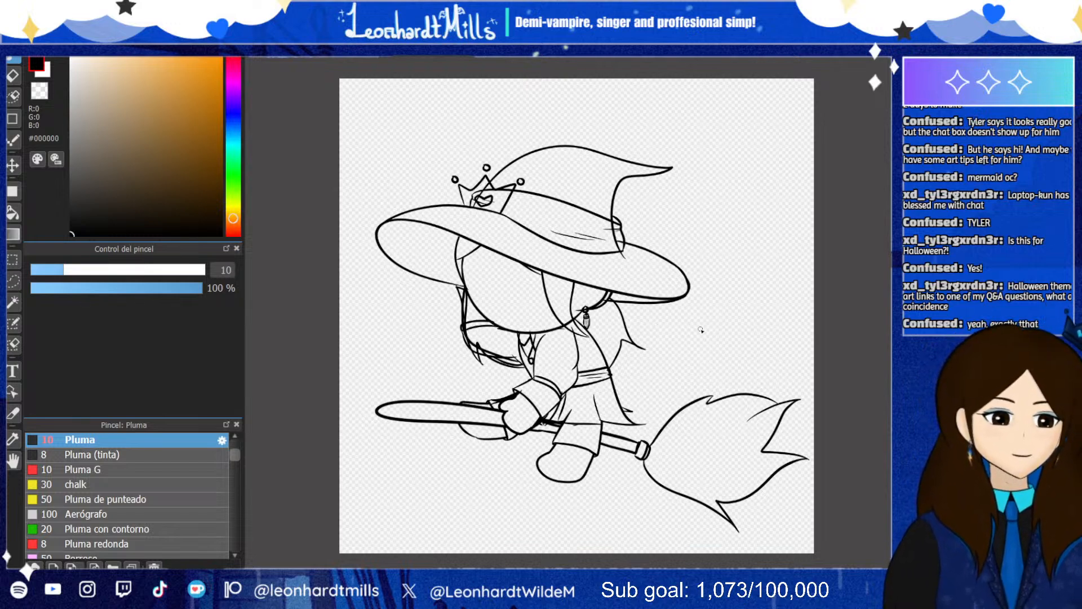
# Try S-shaped and hooked foot curves in the empty space below the hat brim, undoing each one
pyautogui.moveTo(698, 304)
pyautogui.mouseDown()
pyautogui.moveTo(697, 343)
pyautogui.moveTo(660, 350)
pyautogui.moveTo(698, 365)
pyautogui.mouseUp()
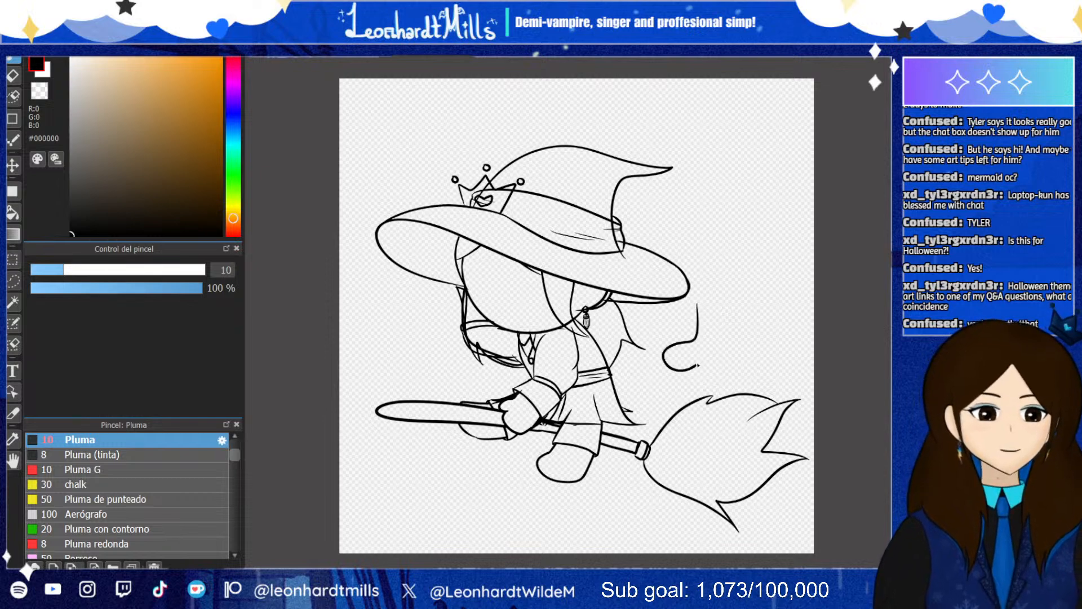
pyautogui.hotkey('ctrl', 'z')
pyautogui.moveTo(682, 305)
pyautogui.mouseDown()
pyautogui.moveTo(651, 350)
pyautogui.moveTo(689, 379)
pyautogui.mouseUp()
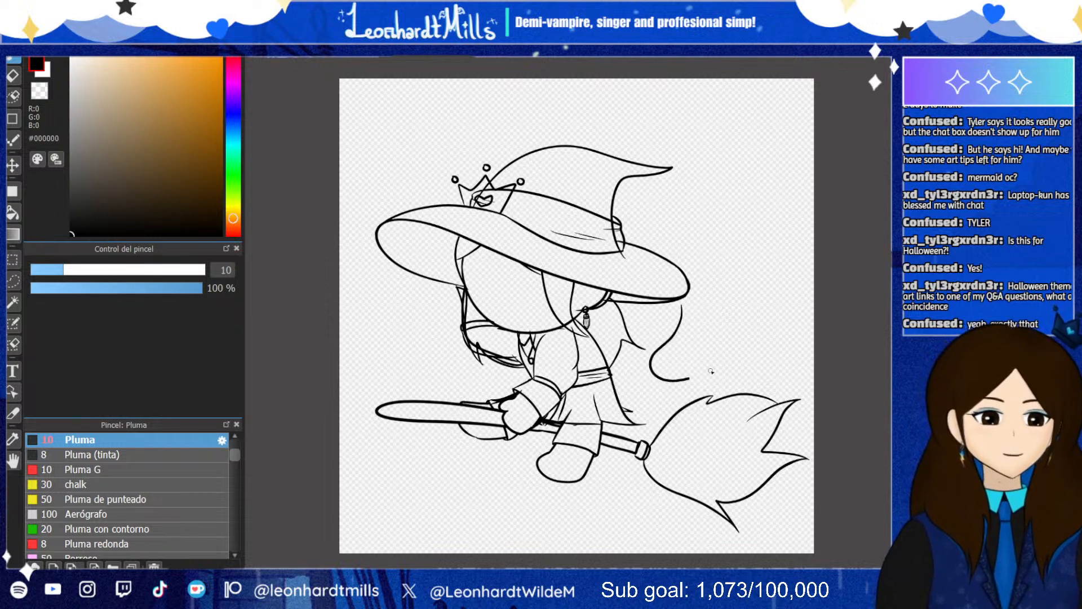
pyautogui.hotkey('ctrl', 'z')
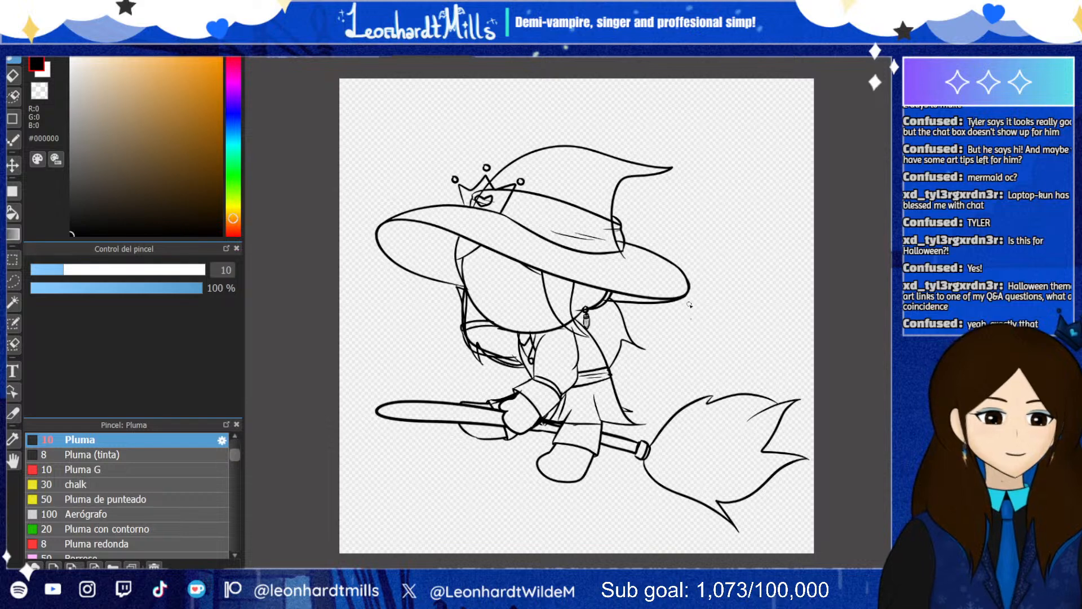
pyautogui.moveTo(688, 304)
pyautogui.mouseDown()
pyautogui.moveTo(725, 342)
pyautogui.moveTo(702, 373)
pyautogui.moveTo(660, 389)
pyautogui.moveTo(655, 368)
pyautogui.moveTo(684, 359)
pyautogui.moveTo(689, 341)
pyautogui.mouseUp()
pyautogui.hotkey('ctrl', 'z')
pyautogui.hotkey('ctrl', 'z')
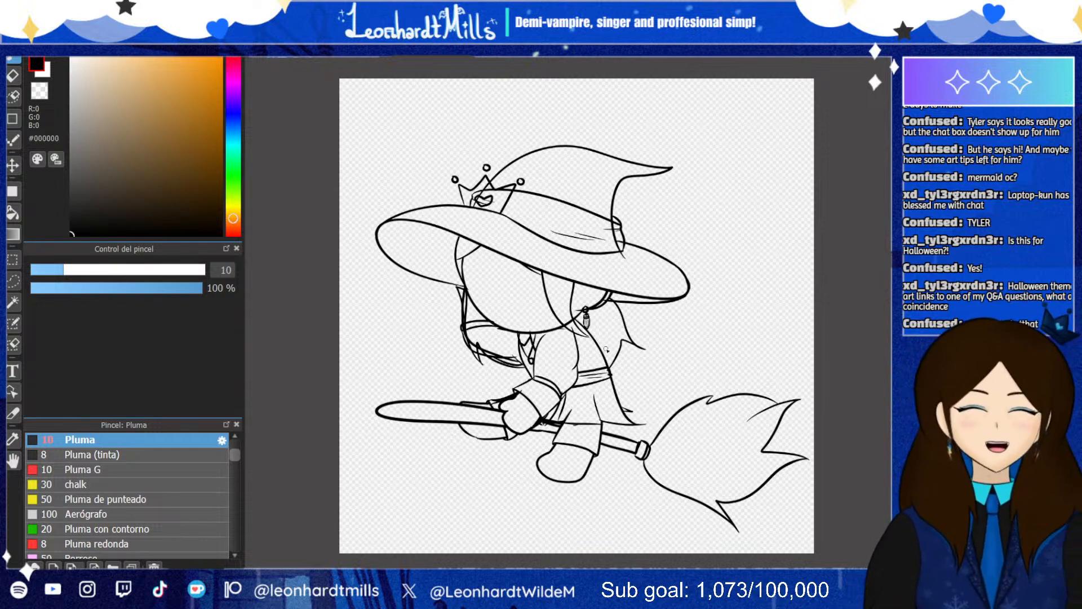
# Switch to the coloured purple-haired character artwork and bring both full figures into view
pyautogui.click(370, 52)
pyautogui.scroll(-3, 531, 268)
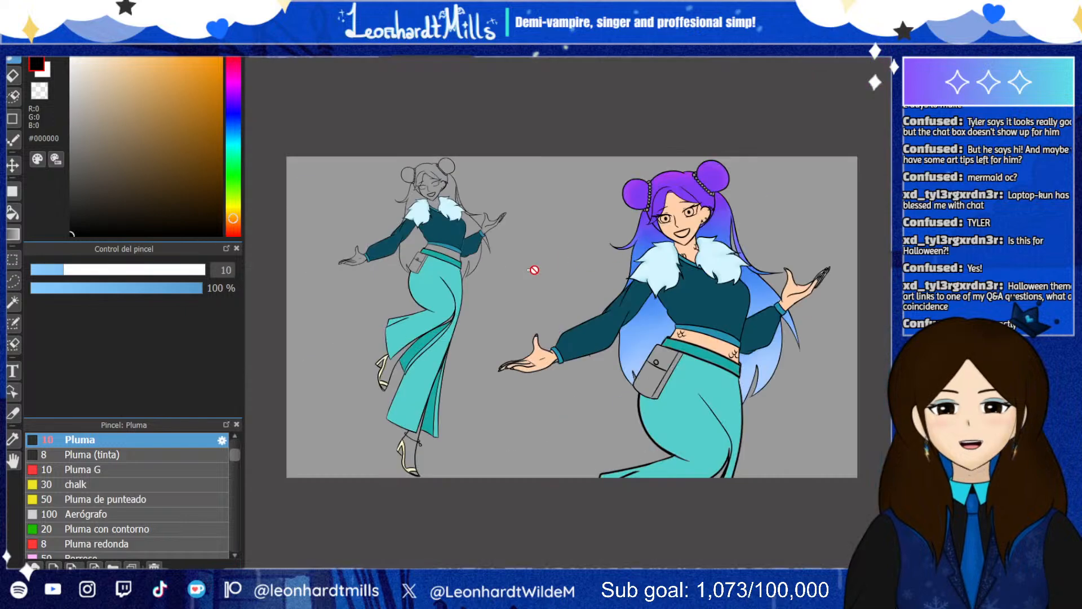
# Examine the purple-haired character's face, fur collar, waist scales, belt pouch and outstretched arm in the coloured artwork
pyautogui.scroll(4, 713, 377)
pyautogui.scroll(-4, 743, 317)
pyautogui.scroll(4, 648, 176)
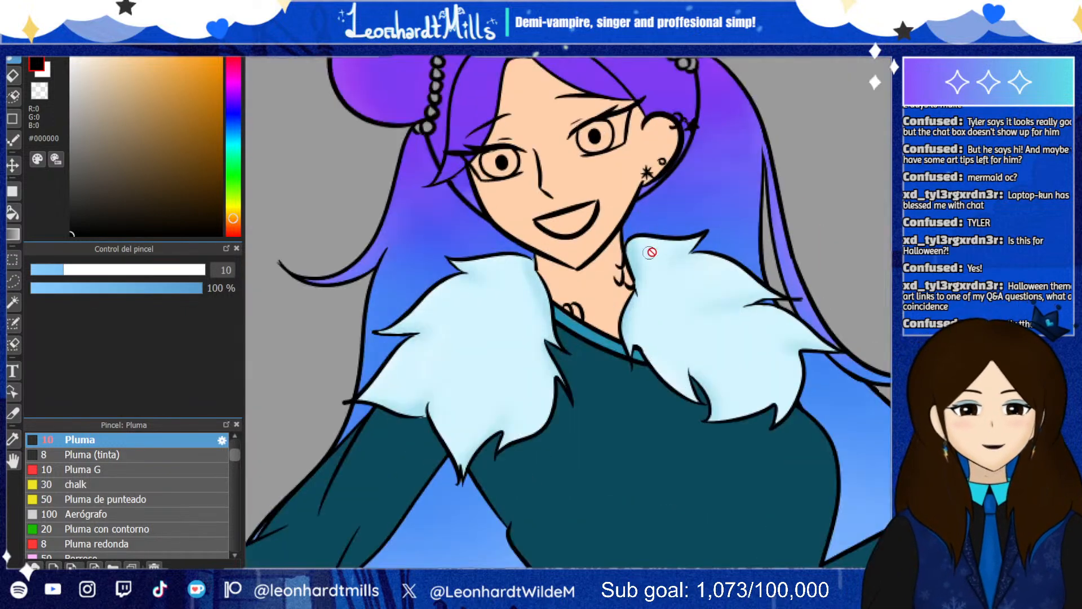
pyautogui.scroll(-2, 528, 388)
pyautogui.scroll(4, 528, 387)
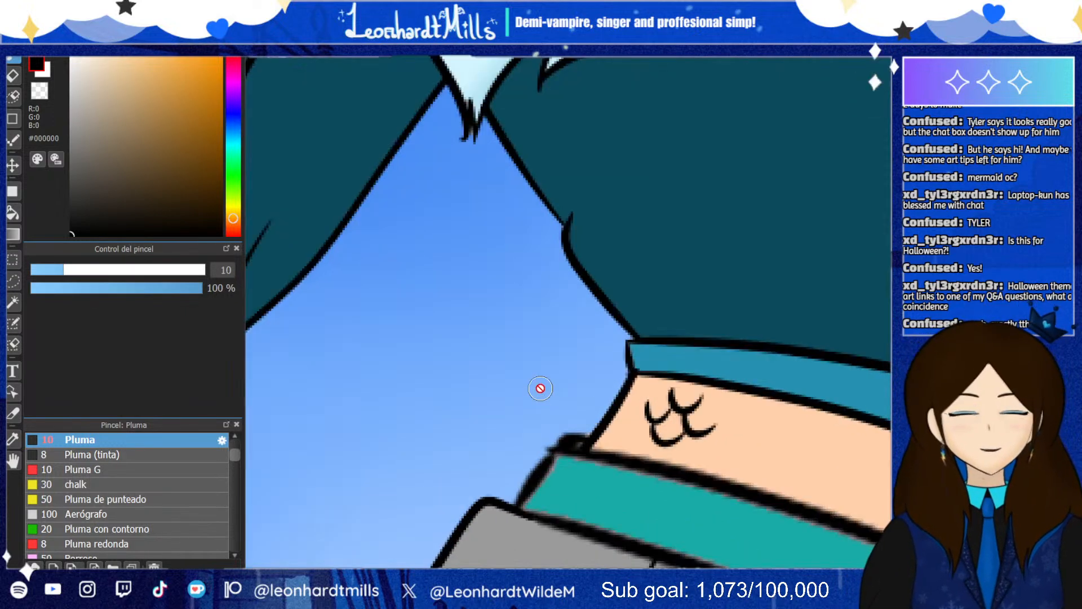
pyautogui.scroll(-3, 538, 387)
pyautogui.scroll(-2, 765, 490)
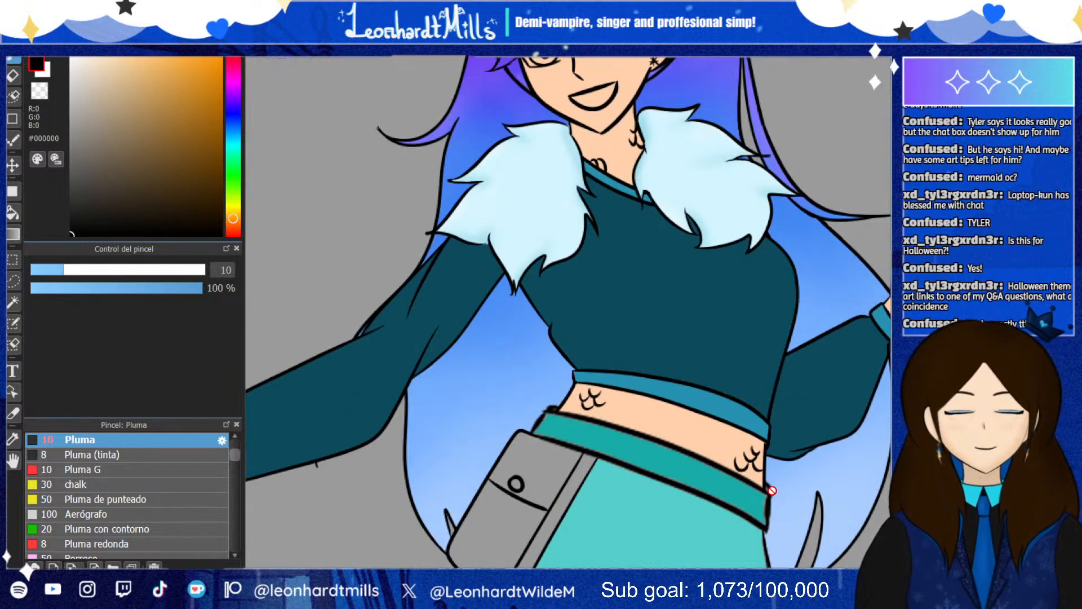
pyautogui.scroll(-3, 764, 489)
pyautogui.scroll(3, 668, 489)
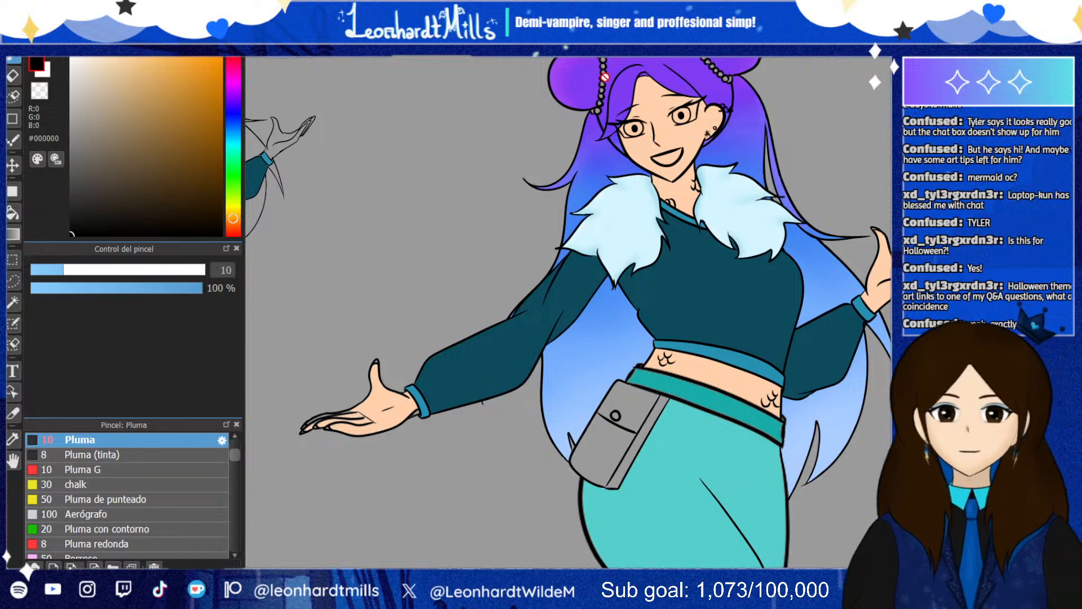
# Return to the witch line art, bring back the thick big-headed chibi mannequin sketch to inspect it, and clear it again
pyautogui.click(484, 56)
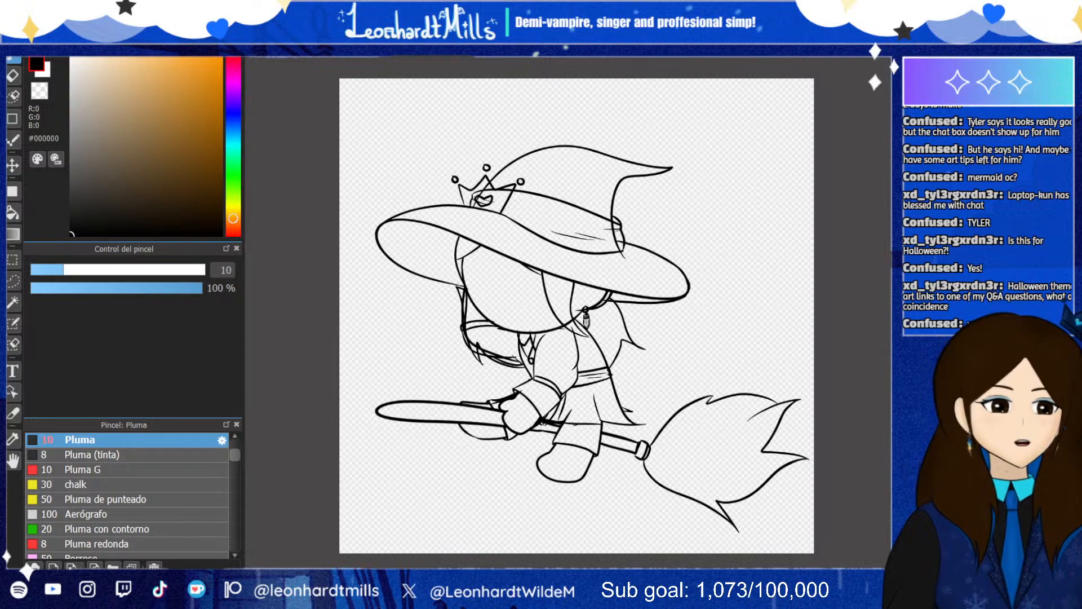
pyautogui.hotkey('ctrl', 'z')
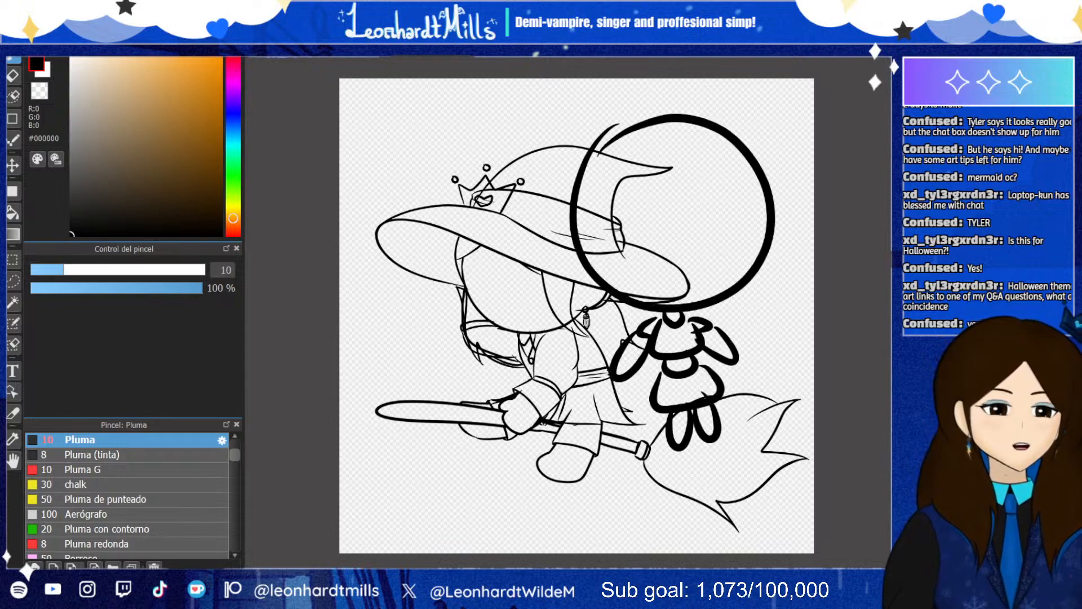
pyautogui.hotkey('ctrl', 'z')
pyautogui.hotkey('ctrl', 'y')
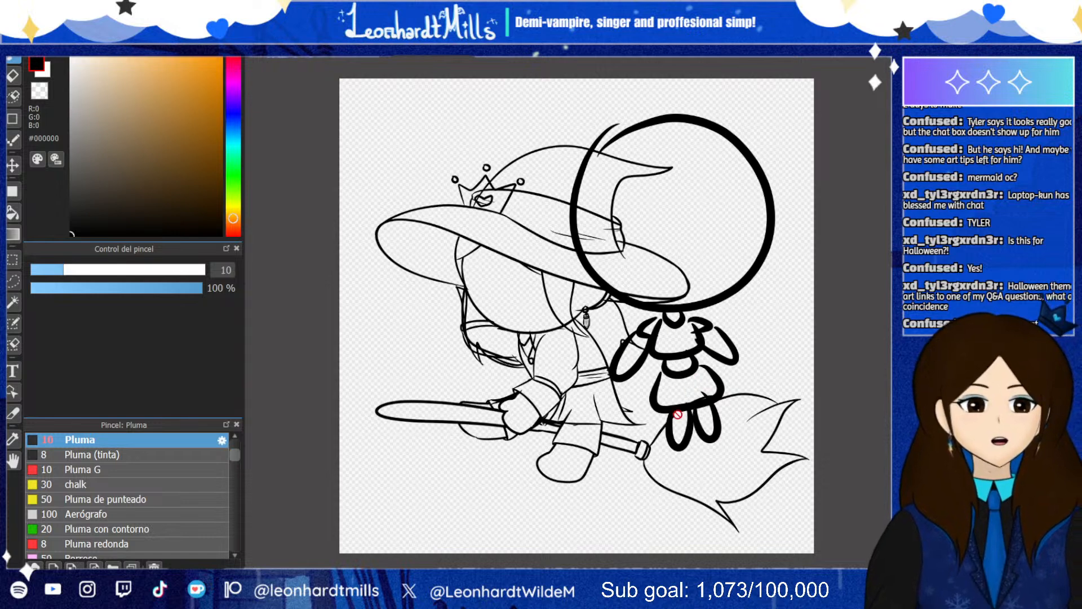
pyautogui.scroll(5, 662, 317)
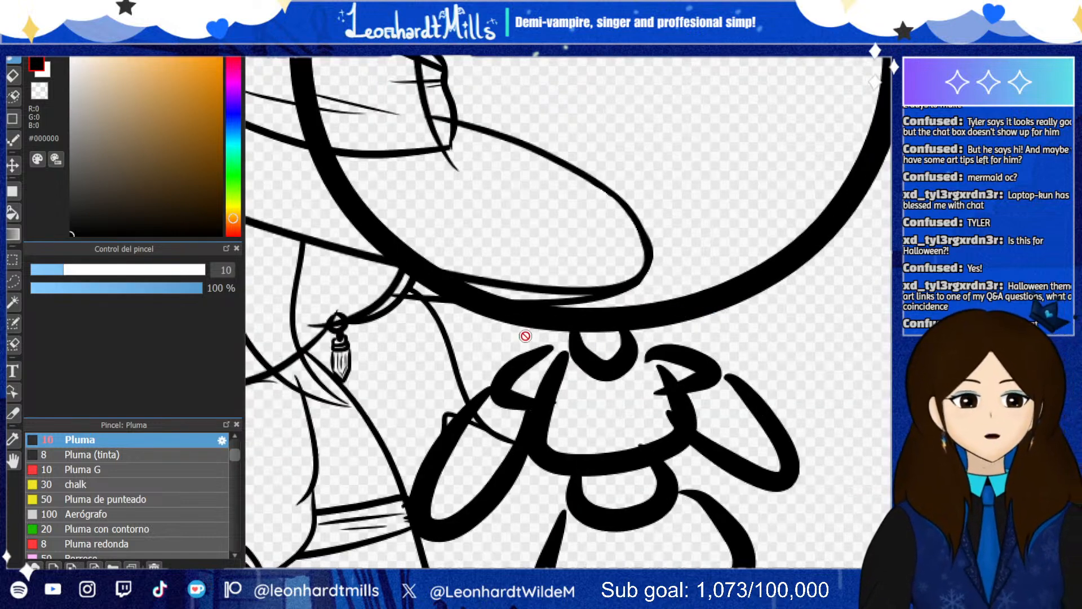
pyautogui.scroll(-6, 608, 366)
pyautogui.scroll(4, 587, 430)
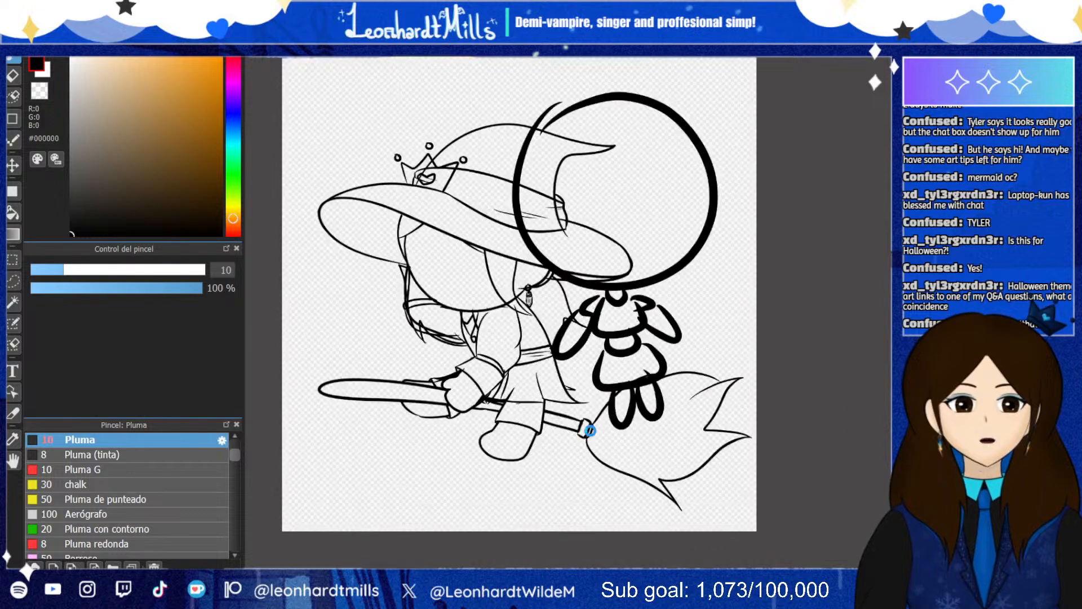
pyautogui.scroll(-6, 543, 311)
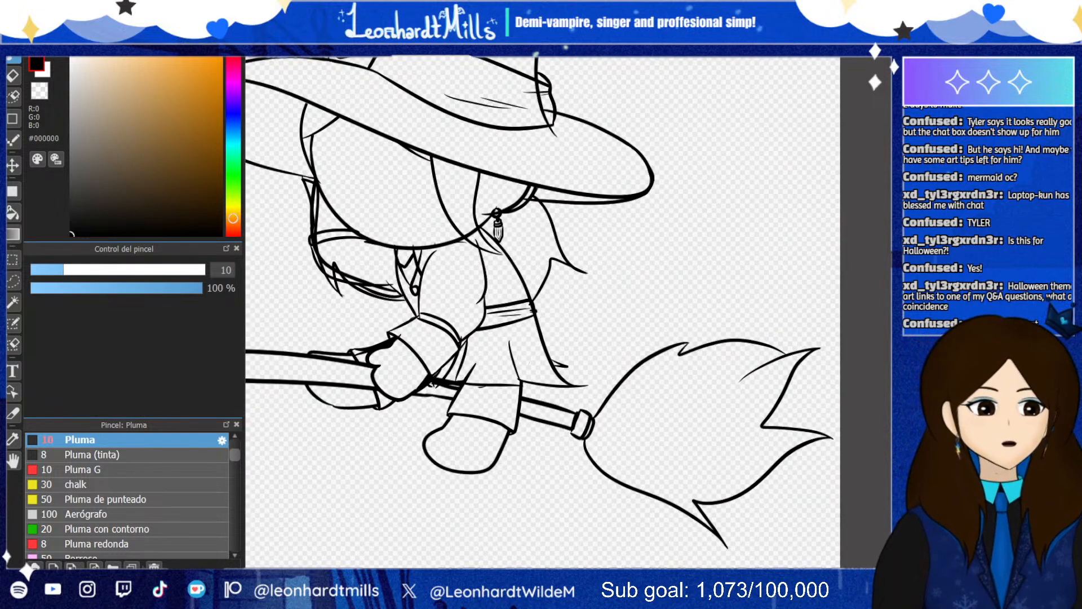
pyautogui.scroll(2, 312, 305)
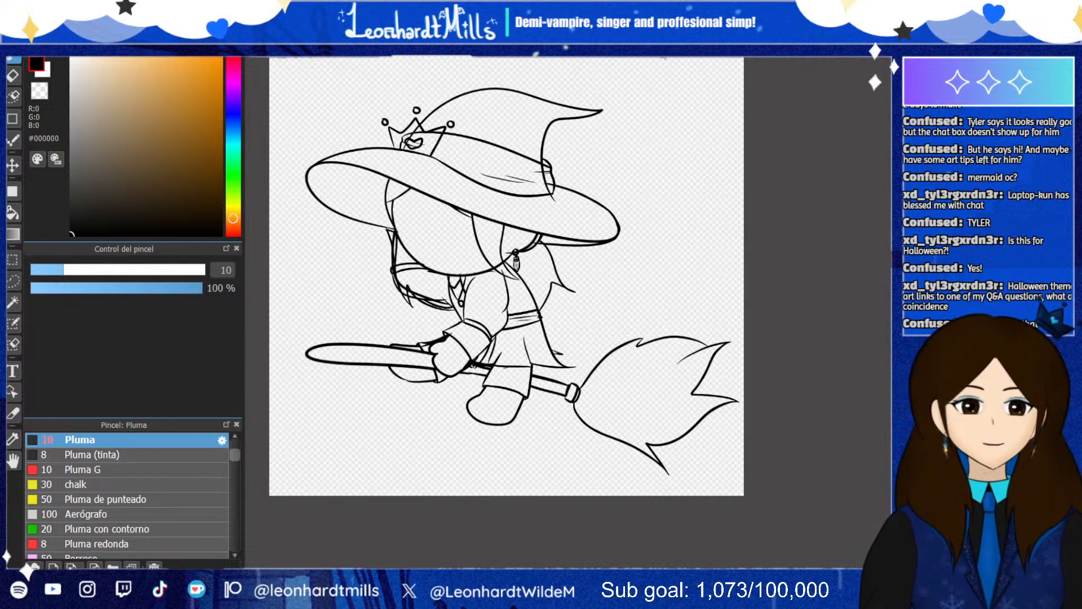
# Compare the witch line art with the horned, dark-haired chibi and its full-body reference, switching back and forth between the two documents
pyautogui.click(662, 53)
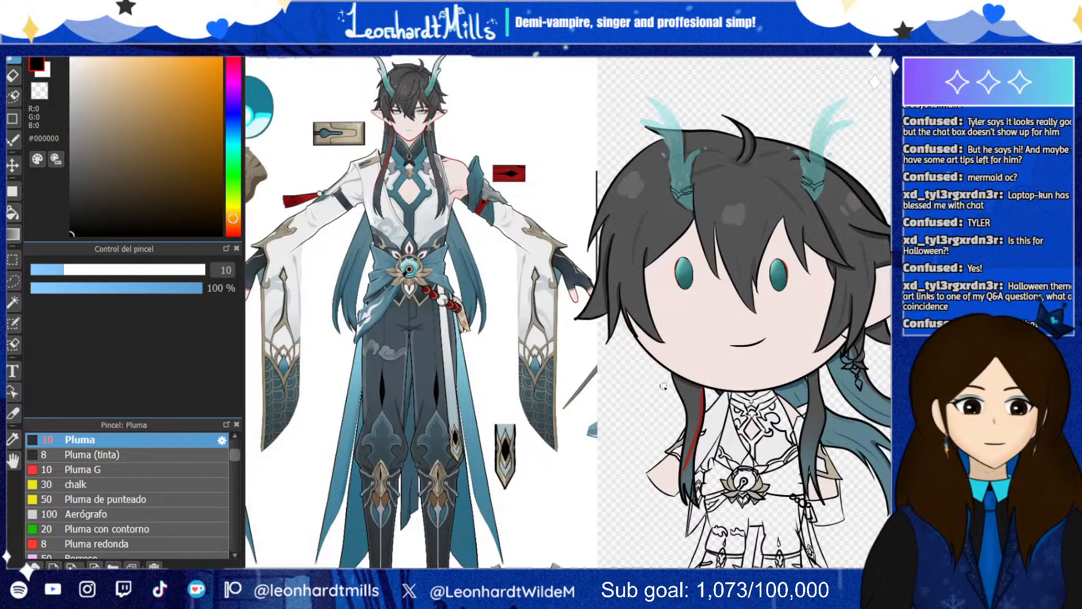
pyautogui.click(383, 52)
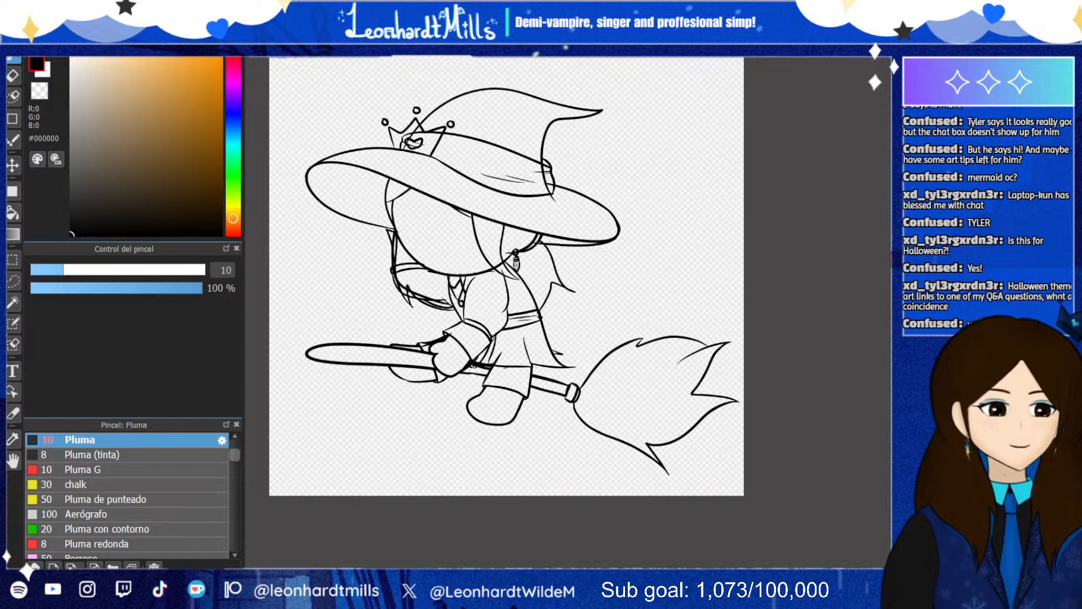
pyautogui.click(662, 53)
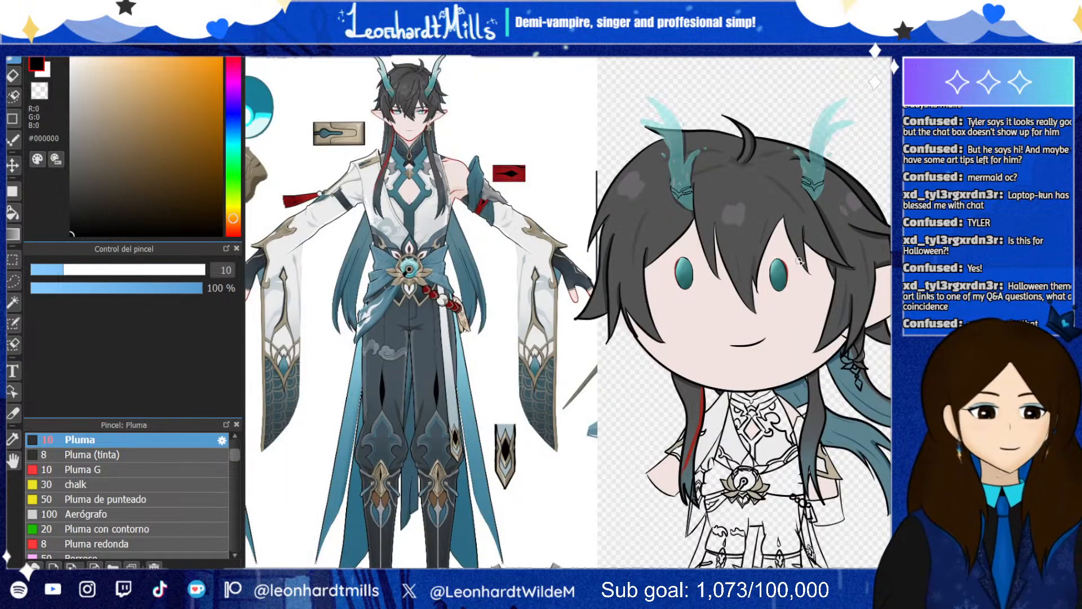
pyautogui.click(562, 59)
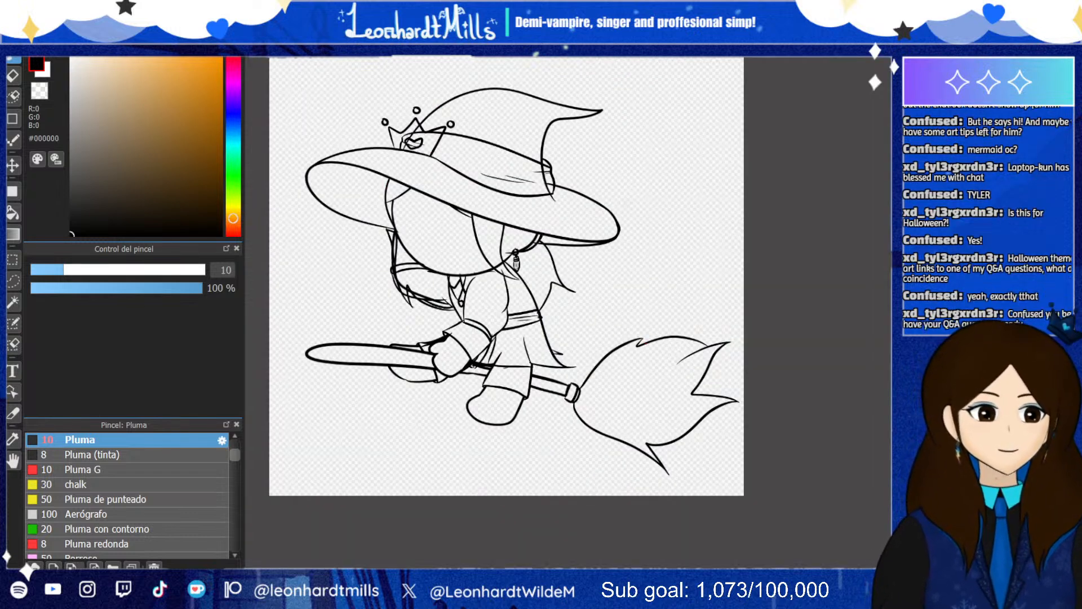
pyautogui.click(687, 57)
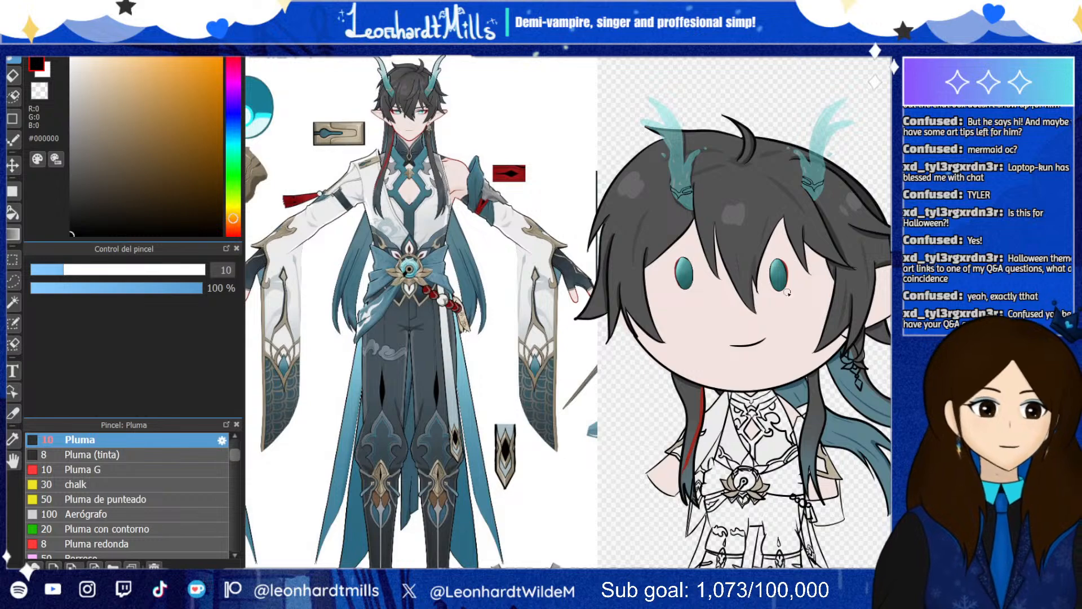
pyautogui.click(562, 58)
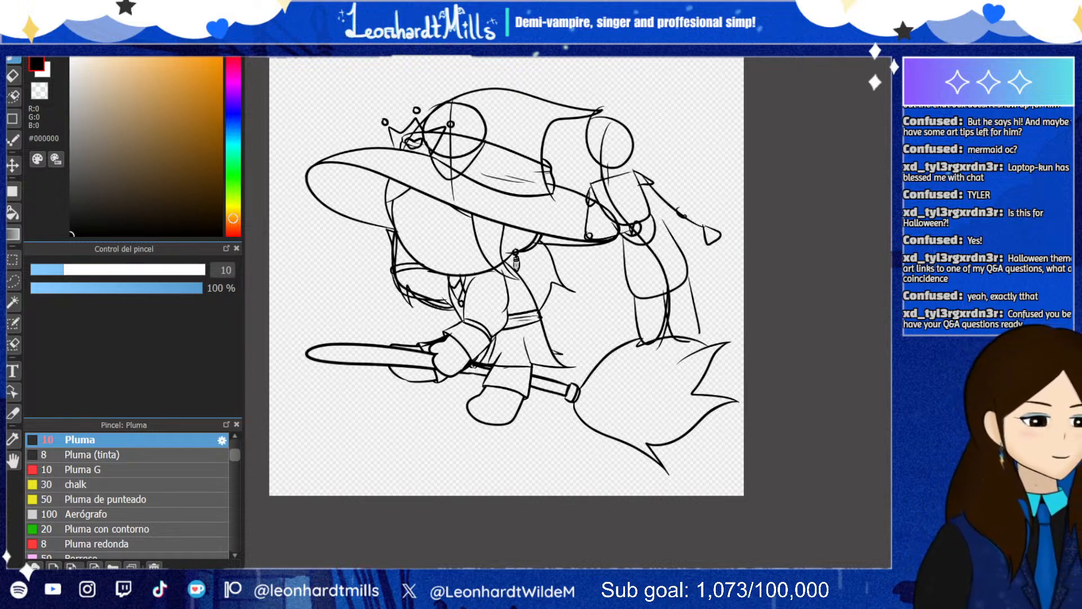
# Shift the rough head and body pose sketches slightly lower over the hat, undoing the first move, and clear them from view
pyautogui.click(12, 165)
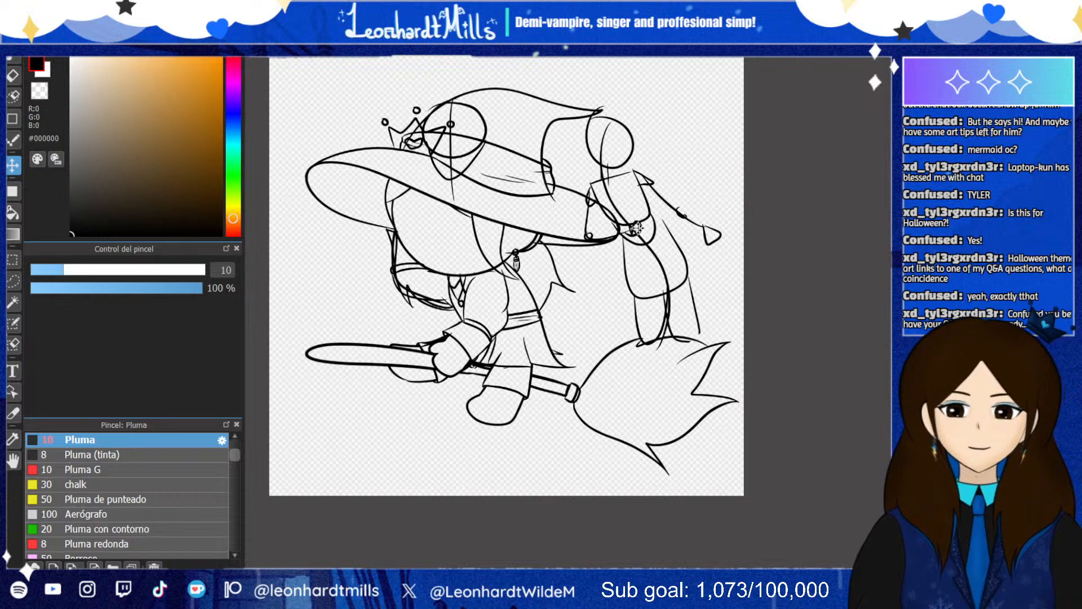
pyautogui.moveTo(637, 227)
pyautogui.mouseDown()
pyautogui.moveTo(674, 204)
pyautogui.moveTo(651, 211)
pyautogui.mouseUp()
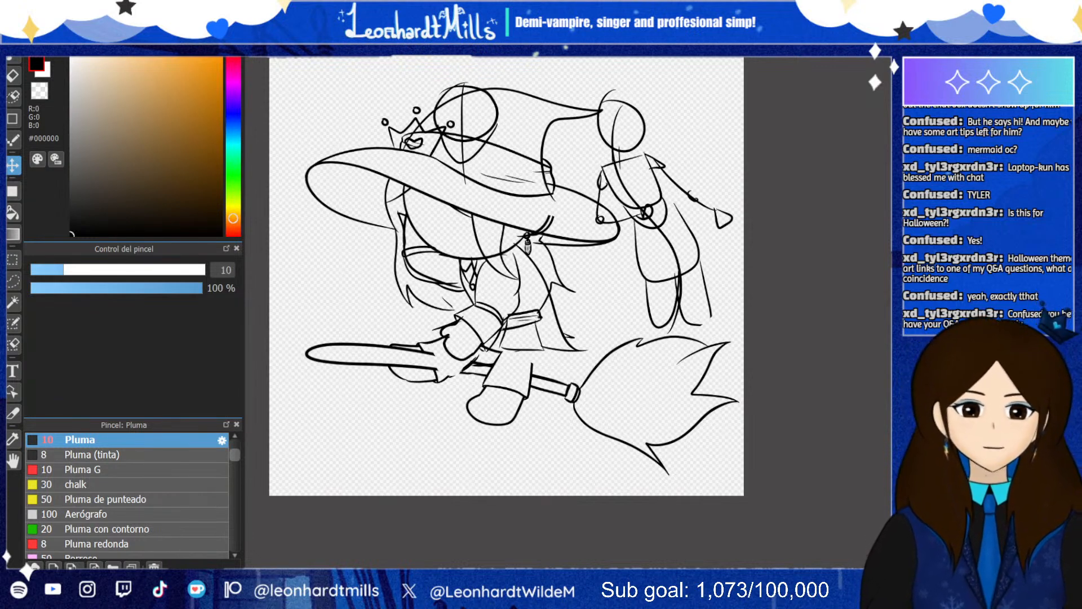
pyautogui.hotkey('ctrl', 'z')
pyautogui.moveTo(657, 254)
pyautogui.mouseDown()
pyautogui.moveTo(672, 226)
pyautogui.moveTo(685, 237)
pyautogui.moveTo(670, 316)
pyautogui.moveTo(656, 280)
pyautogui.mouseUp()
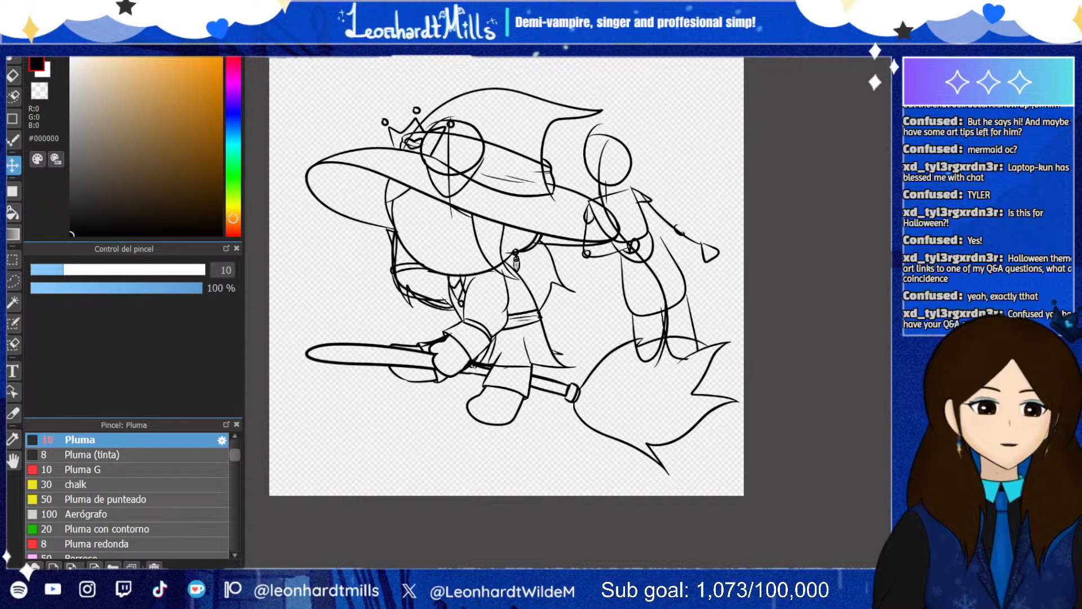
pyautogui.scroll(-3, 464, 340)
pyautogui.scroll(3, 403, 372)
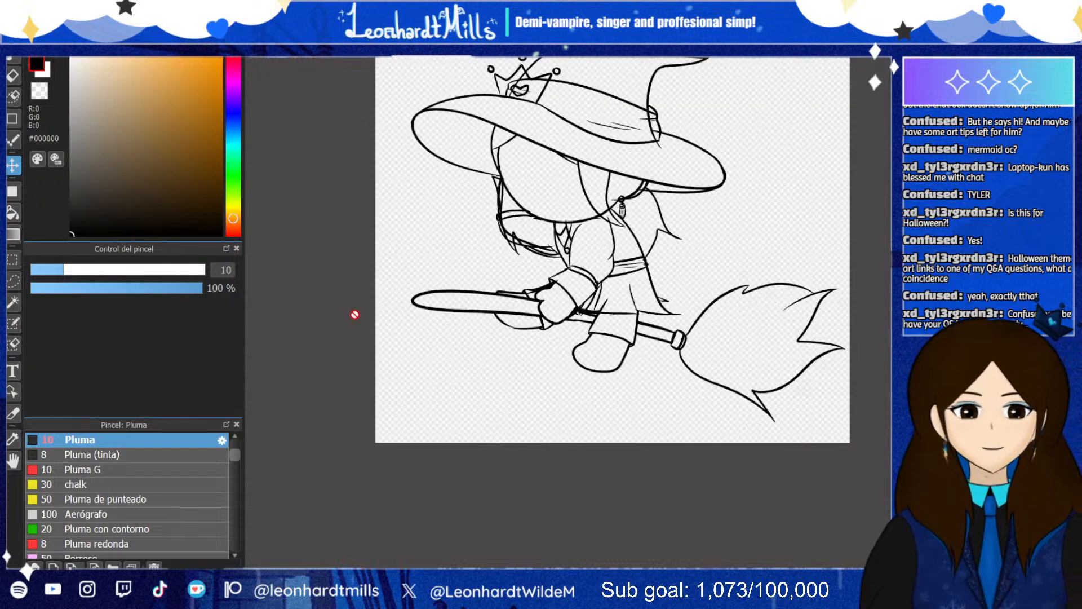
pyautogui.scroll(-2, 478, 332)
pyautogui.scroll(2, 466, 228)
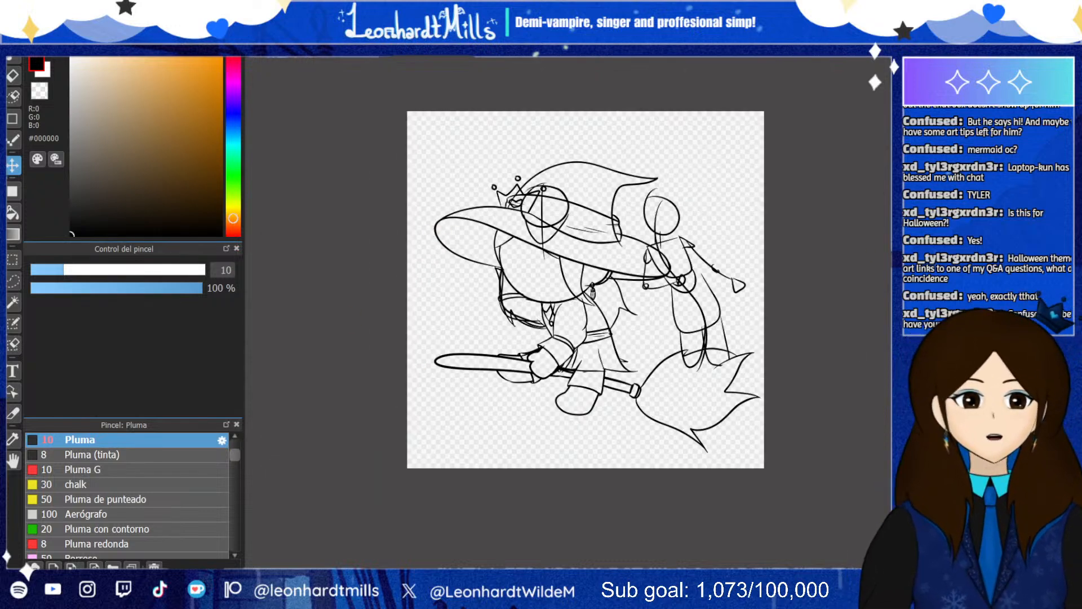
pyautogui.click(15, 60)
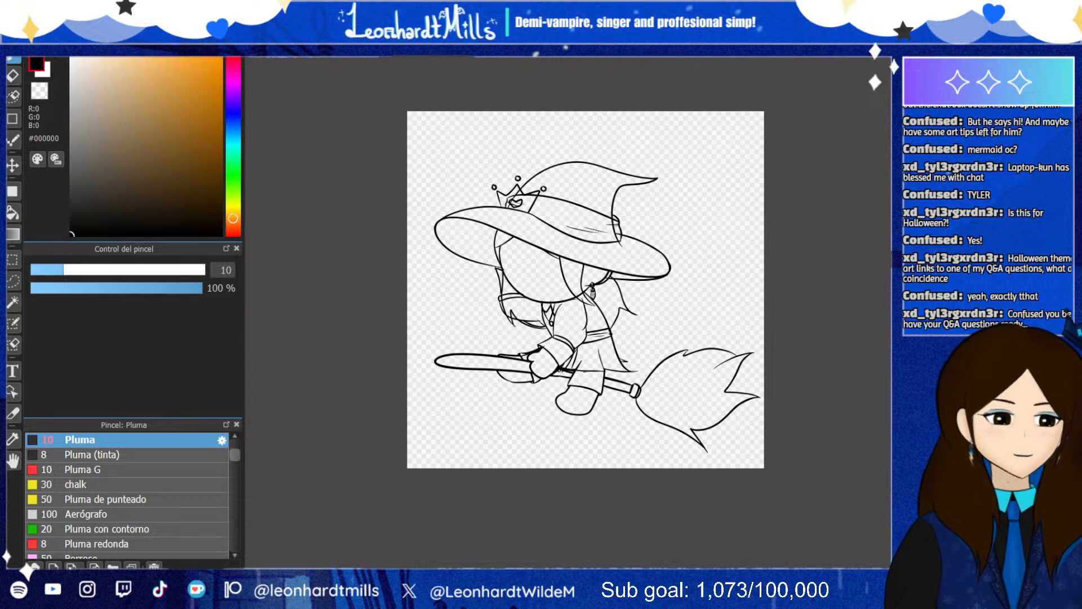
# Restore the dark outline of the hair strand hanging below the front brim beside the witch's face, and check it up close
pyautogui.moveTo(498, 268); pyautogui.dragTo(510, 321)
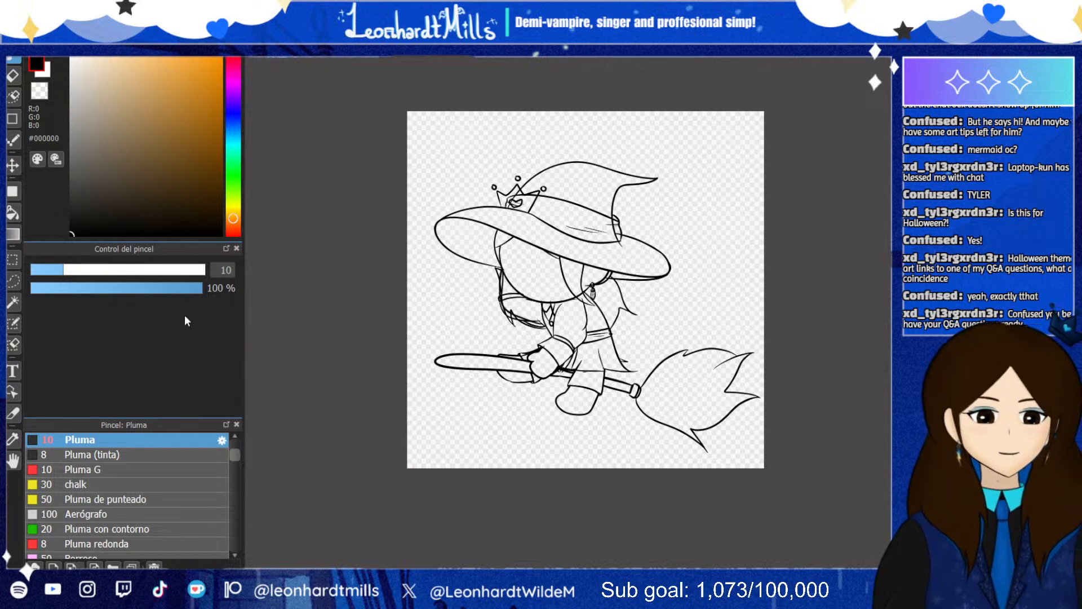
pyautogui.scroll(2, 529, 313)
pyautogui.scroll(1, 529, 312)
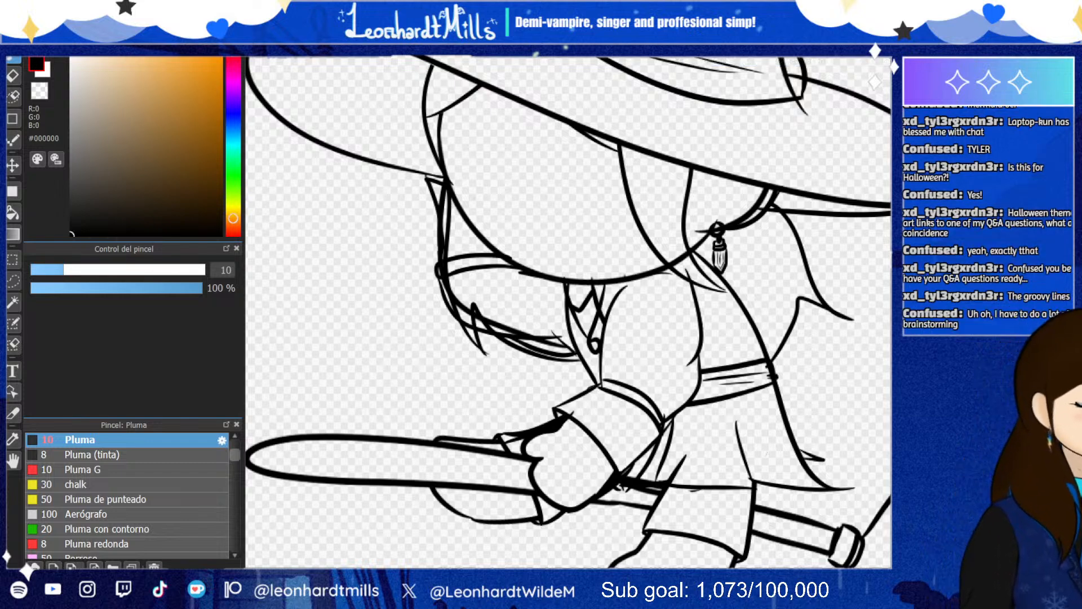
pyautogui.scroll(-5, 767, 370)
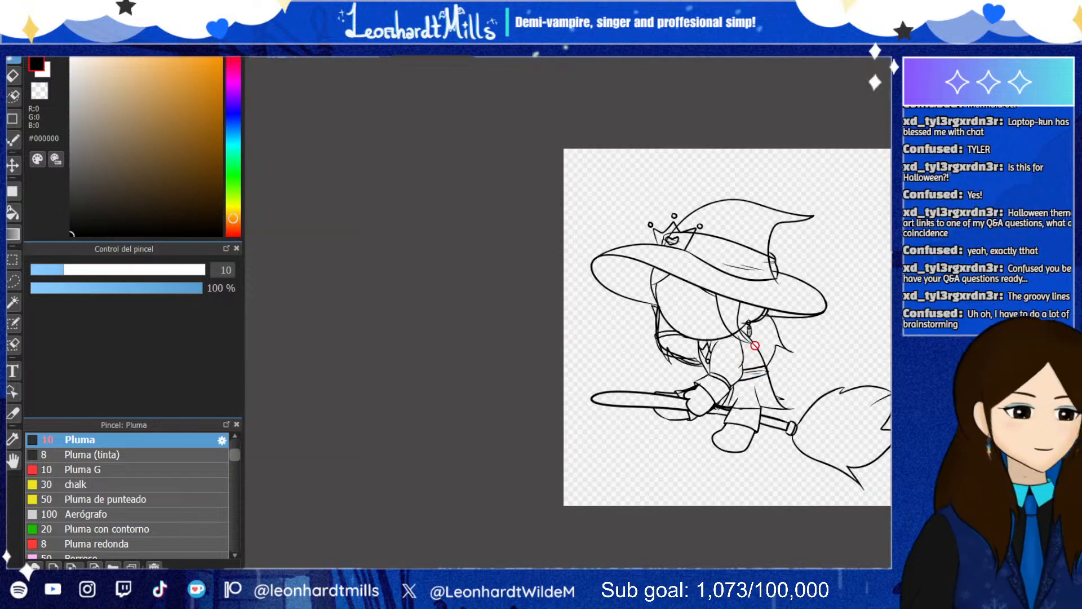
pyautogui.scroll(1, 730, 266)
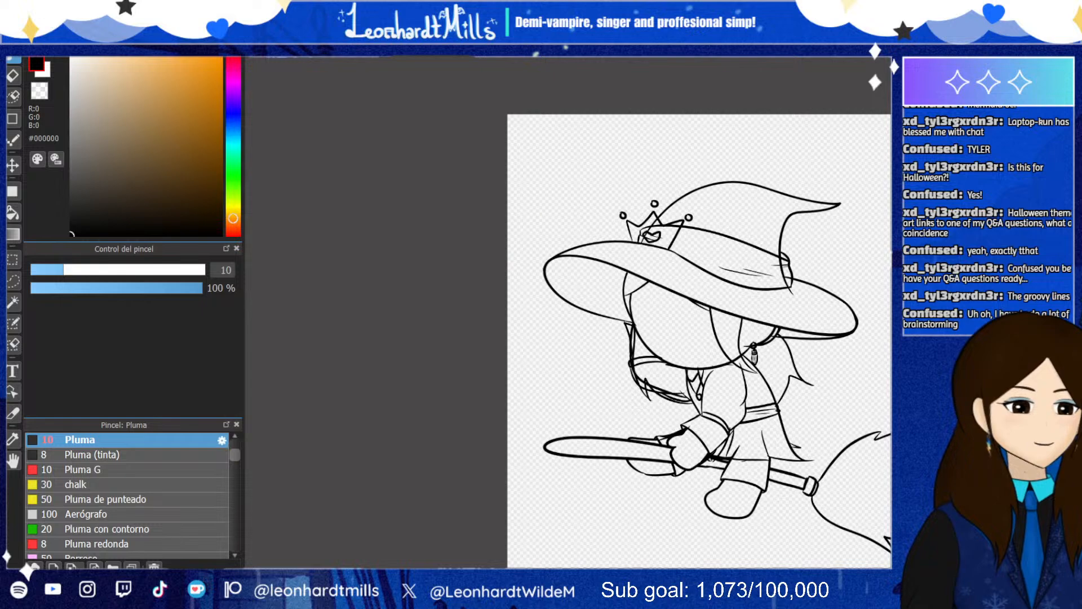
# Switch to the purple-haired character artwork and review the larger figure's face, torso and outstretched arm
pyautogui.hotkey('ctrl', 'Tab')
pyautogui.scroll(-3, 577, 195)
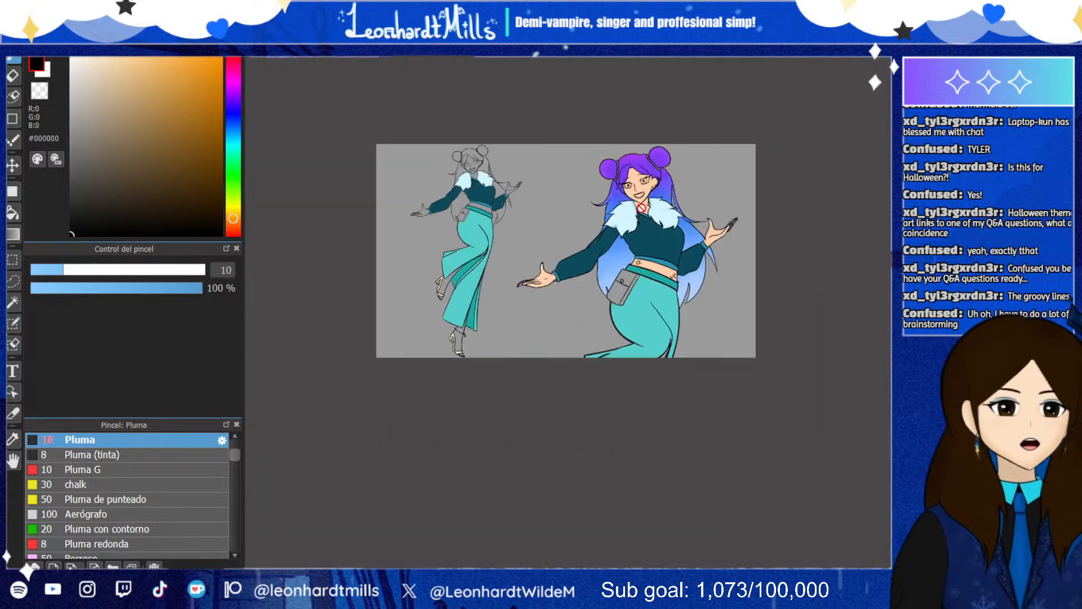
pyautogui.scroll(3, 594, 159)
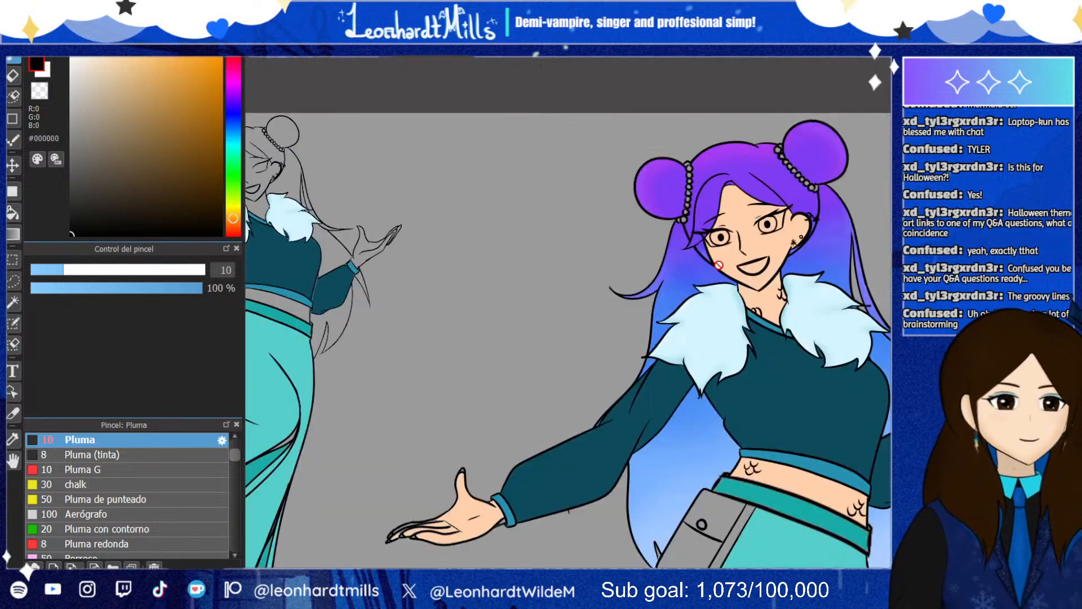
pyautogui.scroll(-3, 722, 260)
pyautogui.scroll(3, 720, 265)
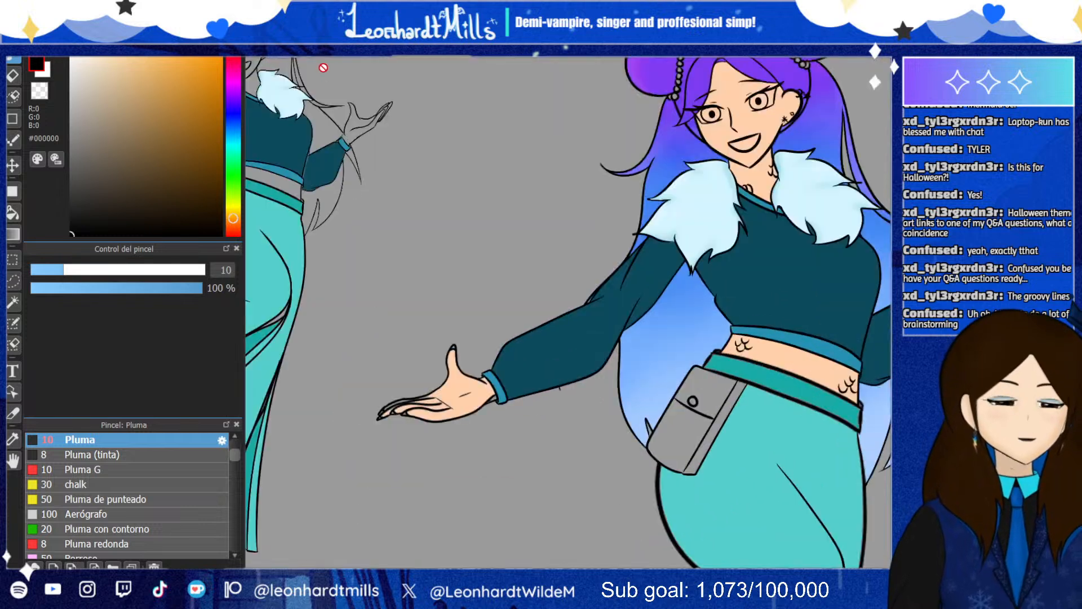
# Return to the witch line art and erase the doubled outer outline between the front brim and the raised arm's cuff
pyautogui.hotkey('ctrl', 'Tab')
pyautogui.scroll(2, 535, 319)
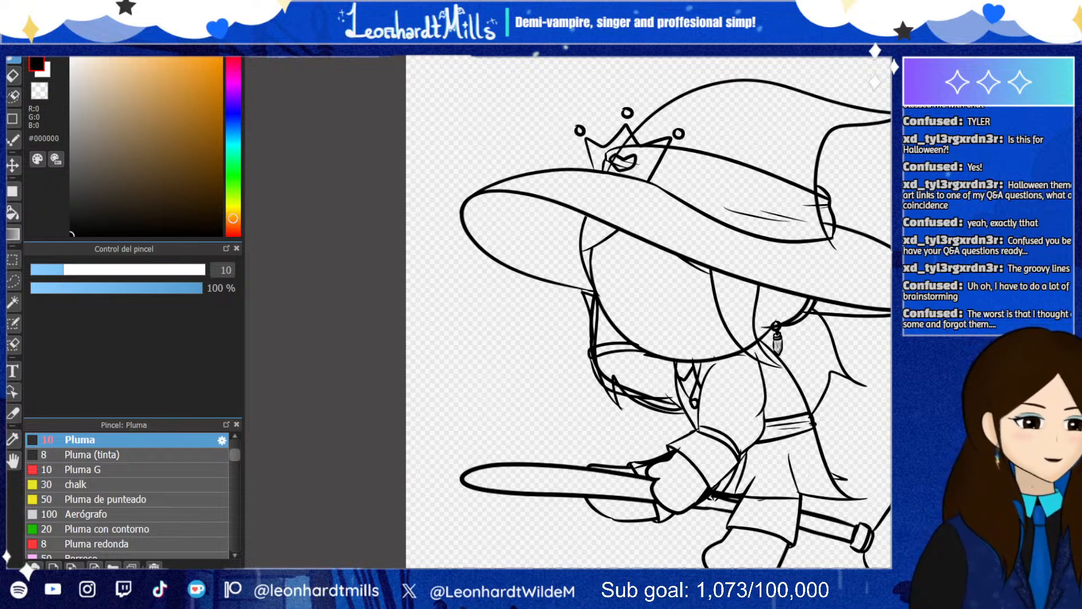
pyautogui.scroll(2, 653, 379)
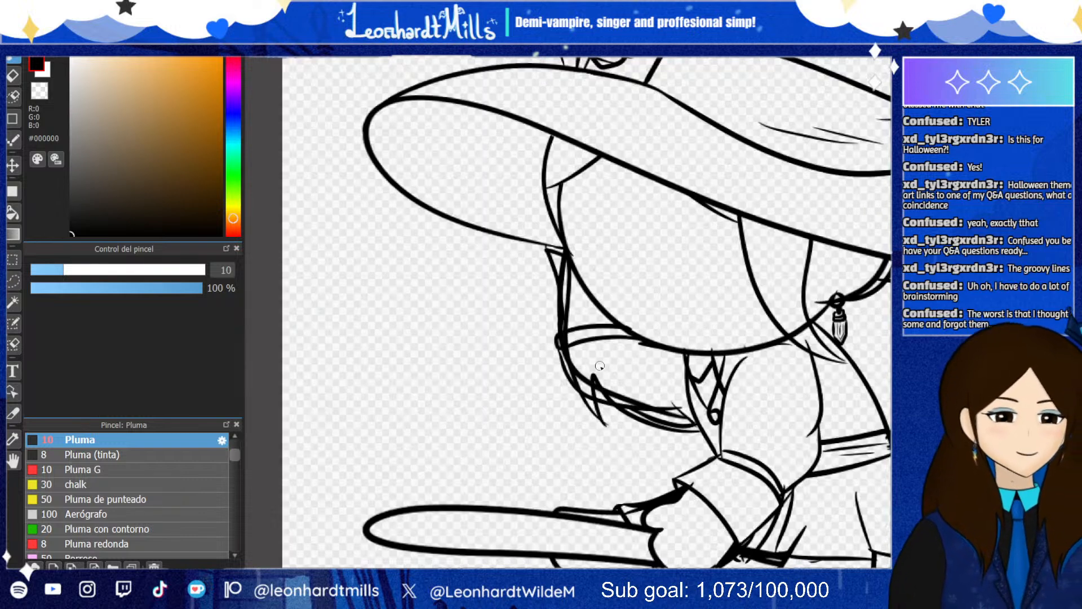
pyautogui.press('e')
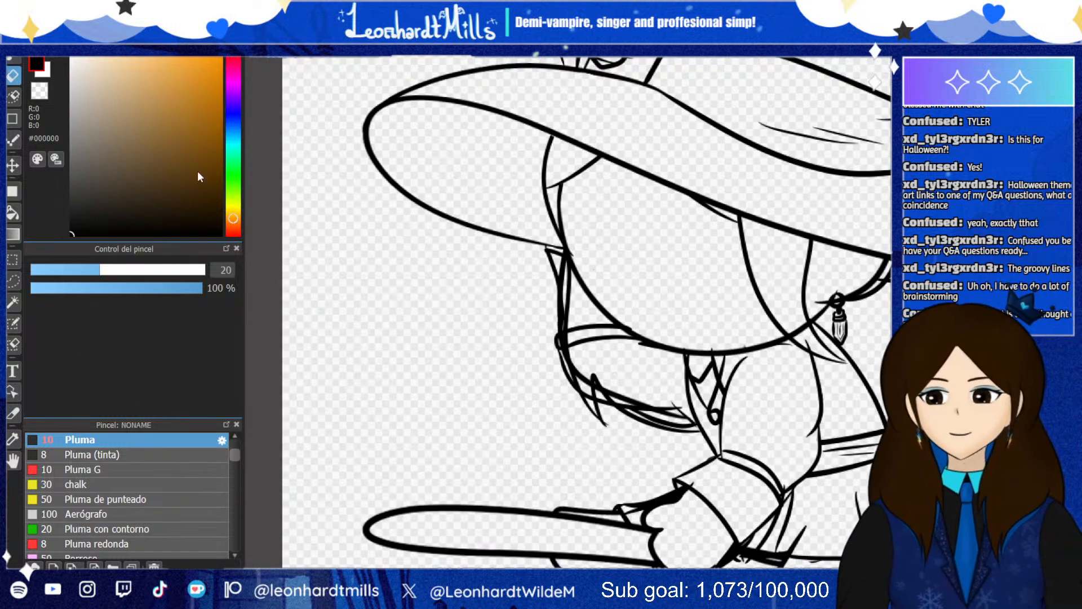
pyautogui.moveTo(561, 263)
pyautogui.mouseDown()
pyautogui.moveTo(553, 341)
pyautogui.moveTo(561, 265)
pyautogui.moveTo(561, 358)
pyautogui.moveTo(611, 398)
pyautogui.moveTo(583, 381)
pyautogui.moveTo(552, 312)
pyautogui.mouseUp()
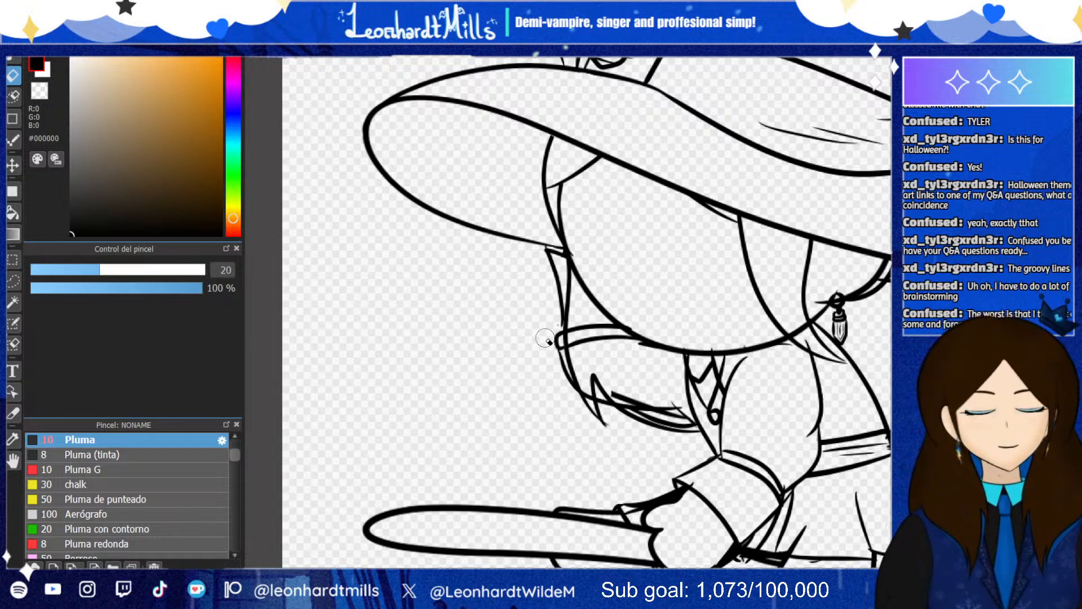
# Draw a rounded outer contour above the raised arm's cuff, reaching almost to the hat brim, undoing the first stroke and redrawing it
pyautogui.scroll(1, 479, 355)
pyautogui.scroll(2, 479, 355)
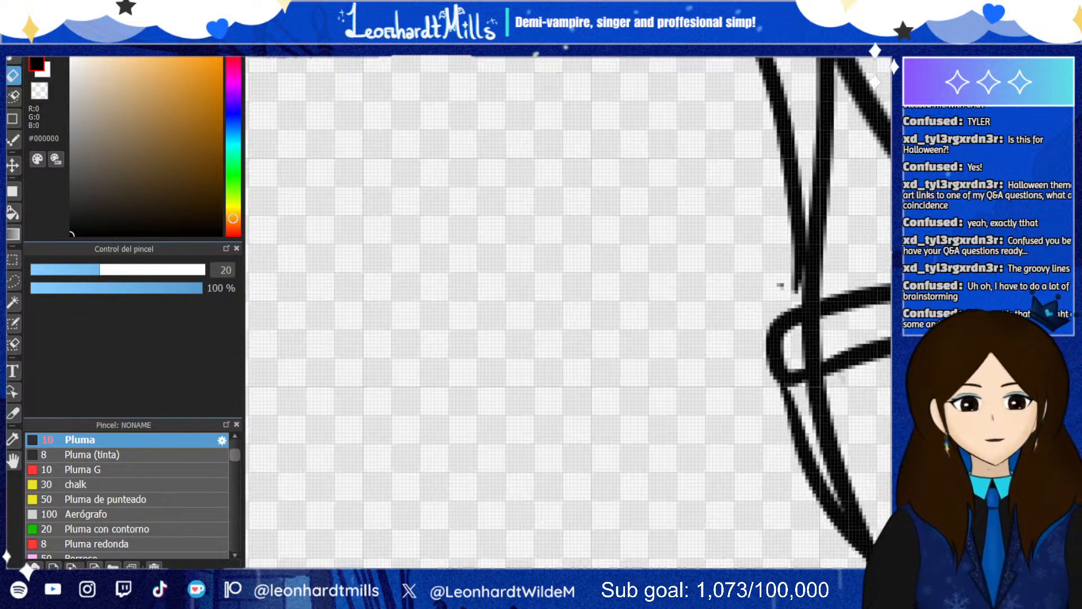
pyautogui.press('b')
pyautogui.moveTo(783, 316)
pyautogui.mouseDown()
pyautogui.moveTo(758, 100)
pyautogui.moveTo(750, 75)
pyautogui.mouseUp()
pyautogui.scroll(-3, 750, 75)
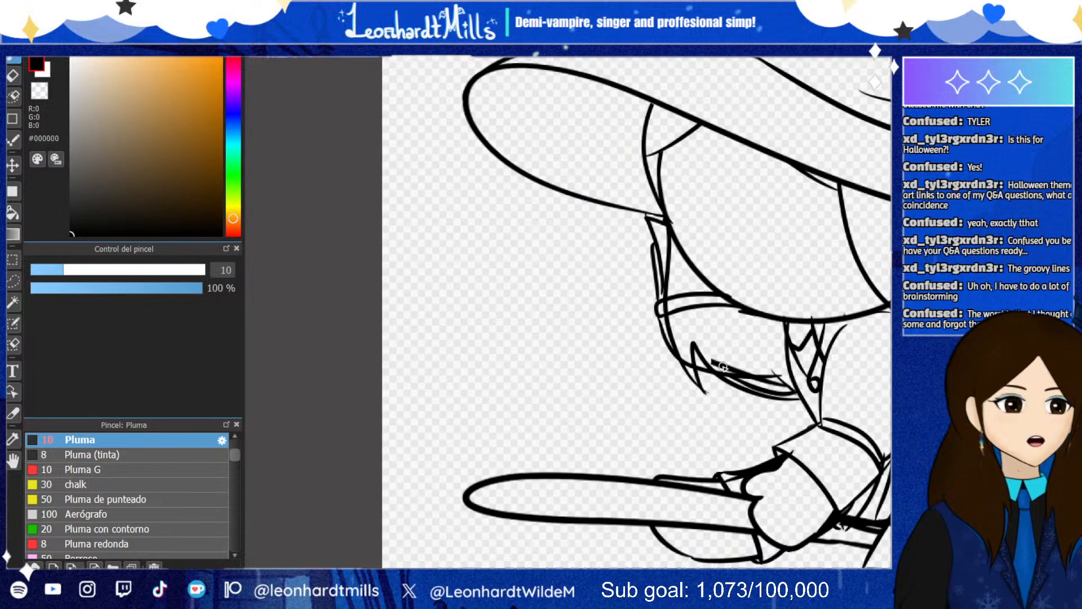
pyautogui.scroll(-3, 876, 379)
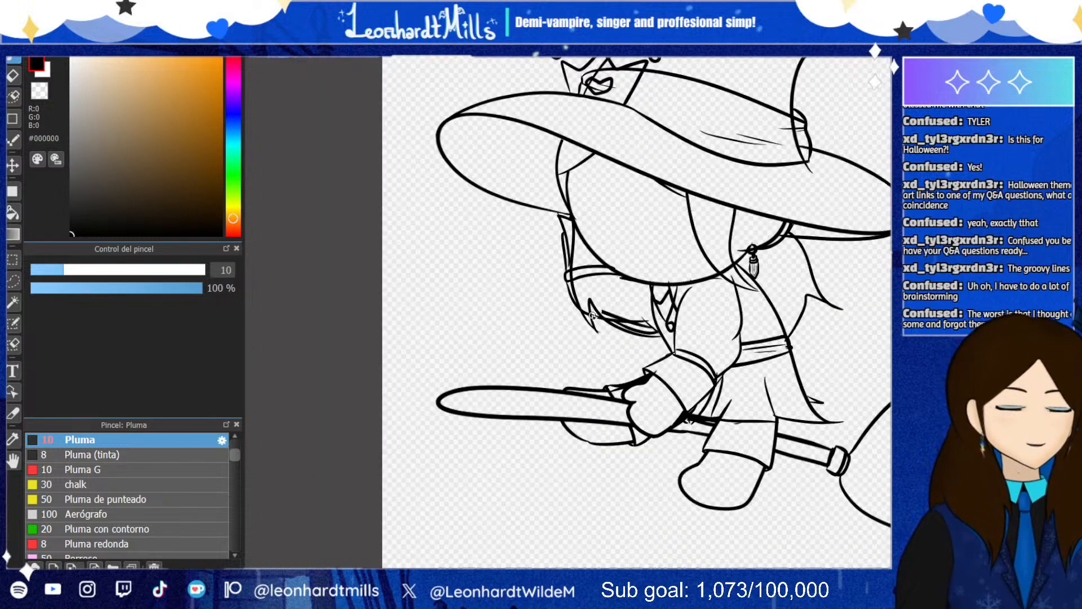
pyautogui.scroll(4, 509, 253)
pyautogui.hotkey('ctrl', 'z')
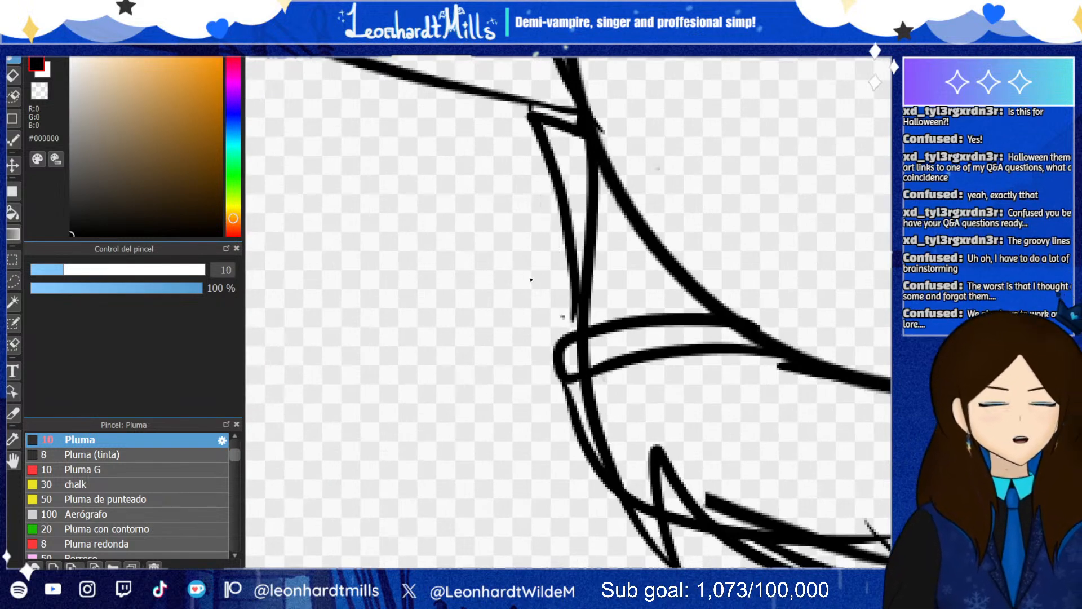
pyautogui.moveTo(561, 334); pyautogui.dragTo(532, 152)
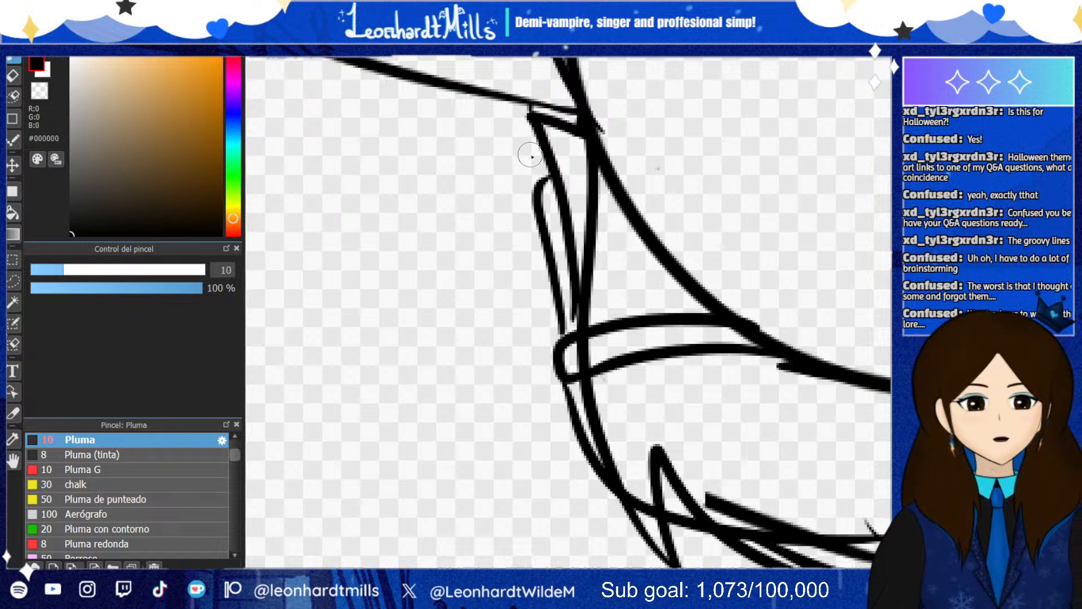
pyautogui.scroll(-3, 705, 217)
# Erase the thick stray stroke and surplus overlapping lines along the lower edge of the raised sleeve
pyautogui.scroll(3, 733, 220)
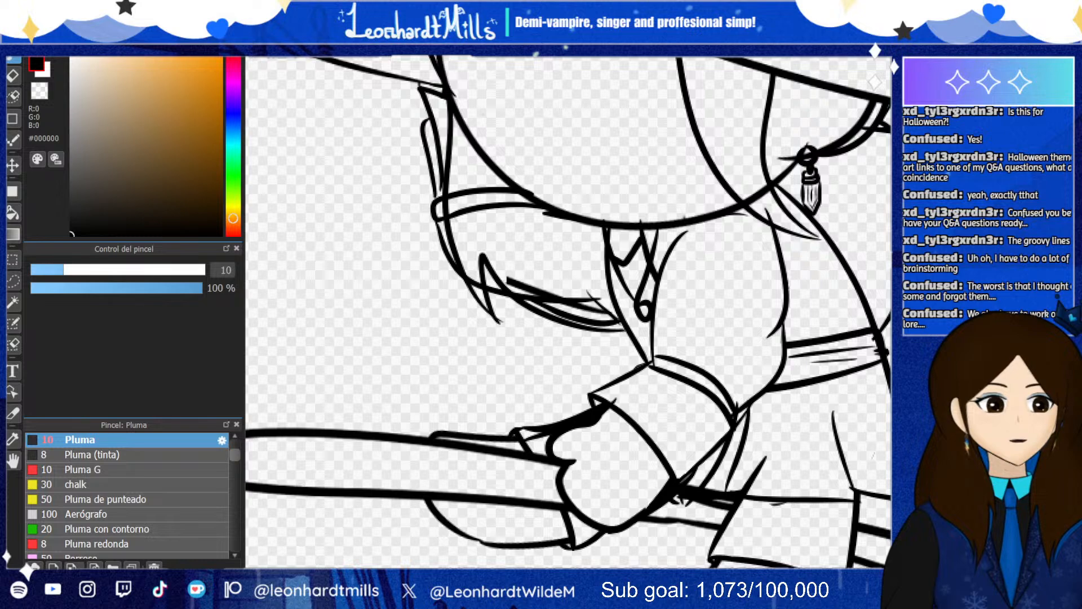
pyautogui.scroll(2, 598, 282)
pyautogui.click(13, 75)
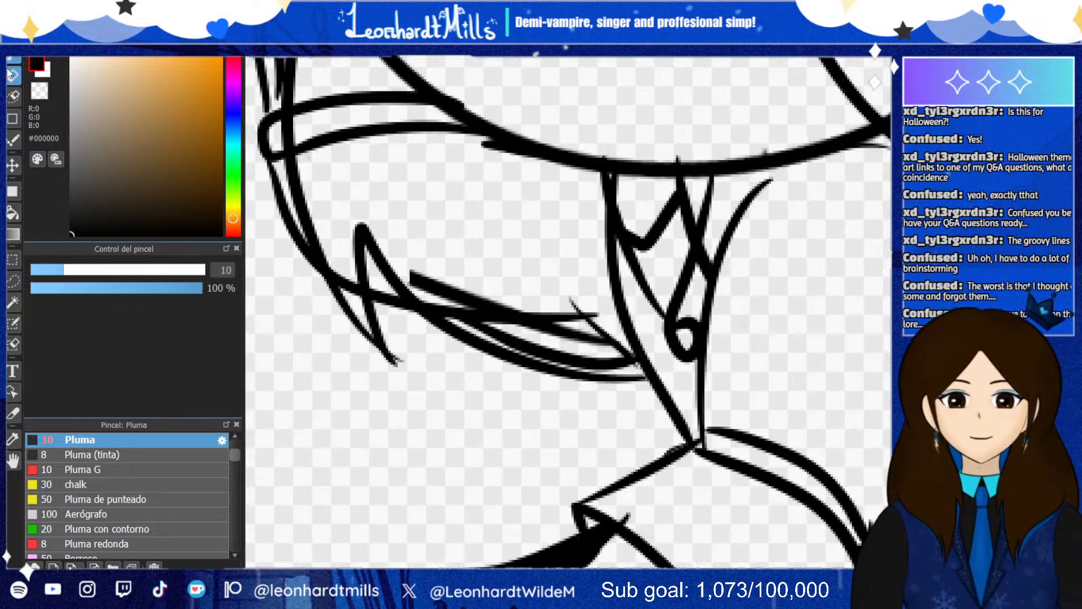
pyautogui.click(99, 270)
pyautogui.moveTo(408, 270); pyautogui.dragTo(530, 296)
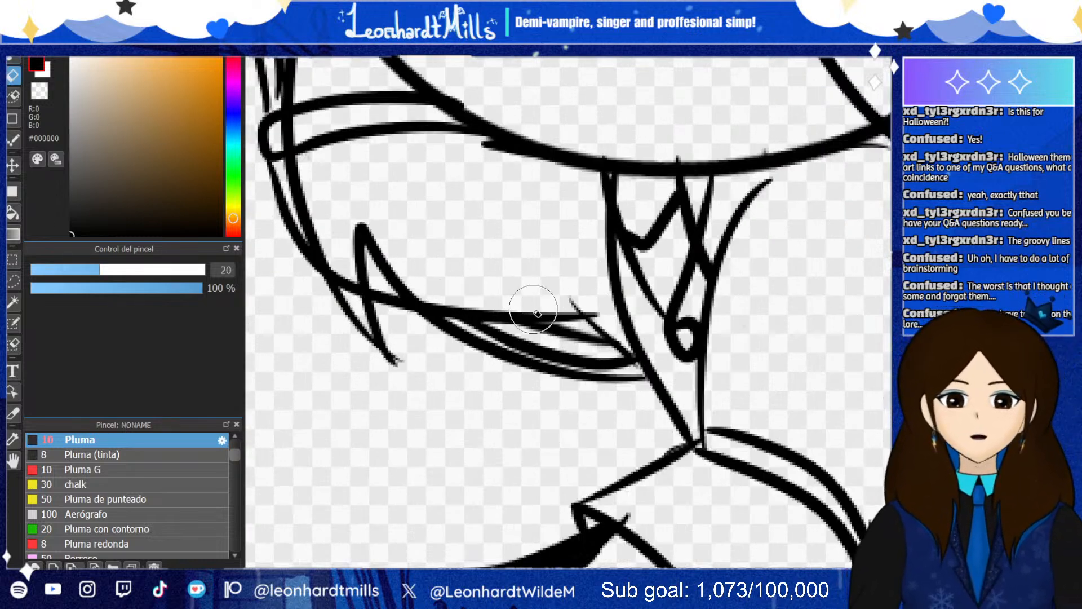
pyautogui.scroll(-3, 518, 285)
pyautogui.scroll(1, 547, 262)
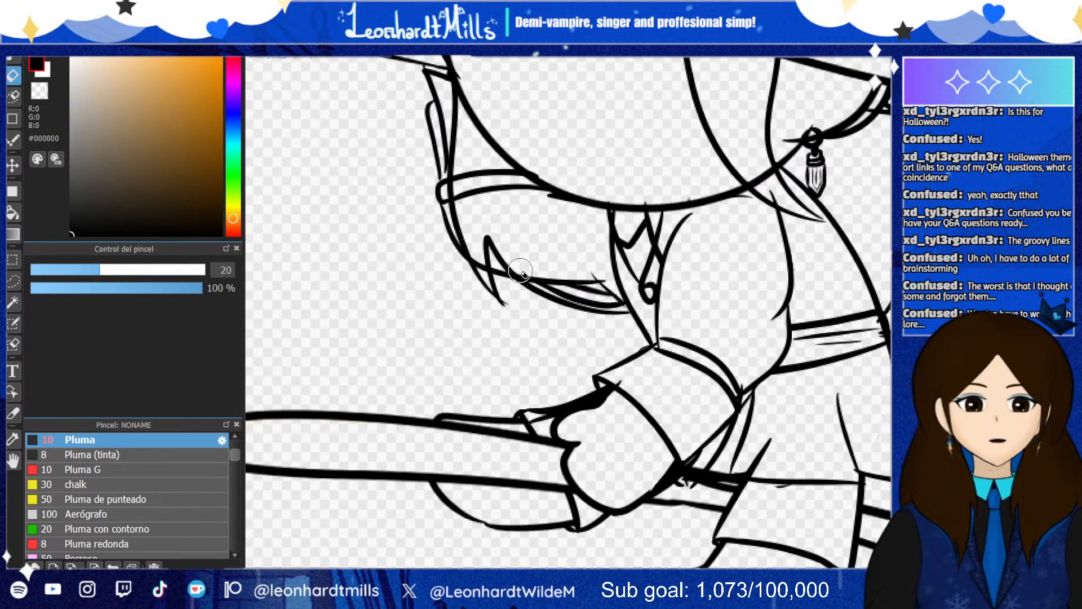
pyautogui.moveTo(580, 294); pyautogui.dragTo(617, 297)
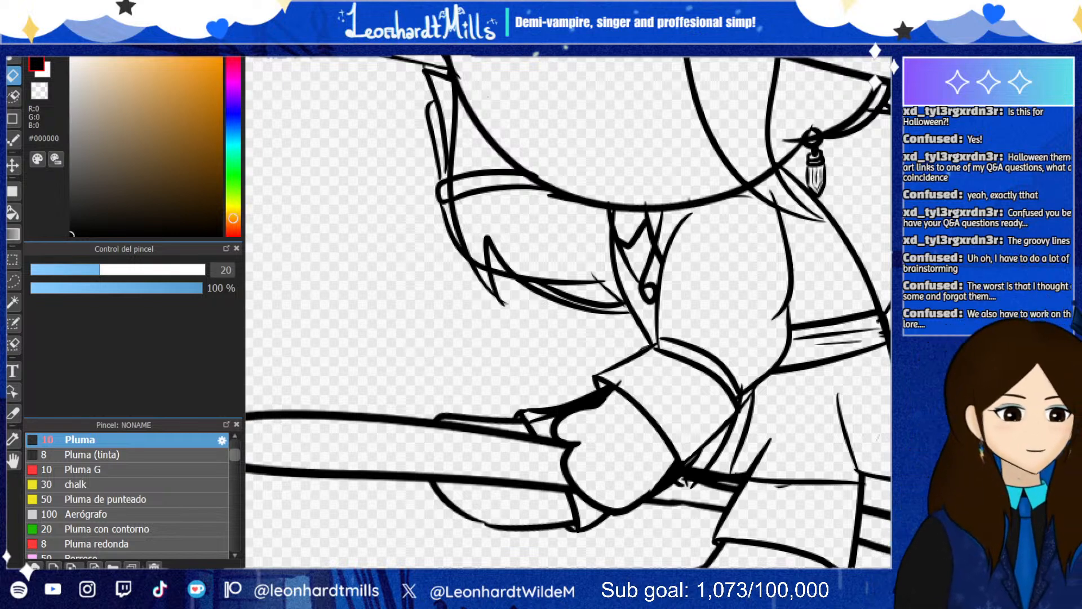
# Erase the pointed zigzag that sticks up inside the raised sleeve's lower edge
pyautogui.scroll(-3, 423, 252)
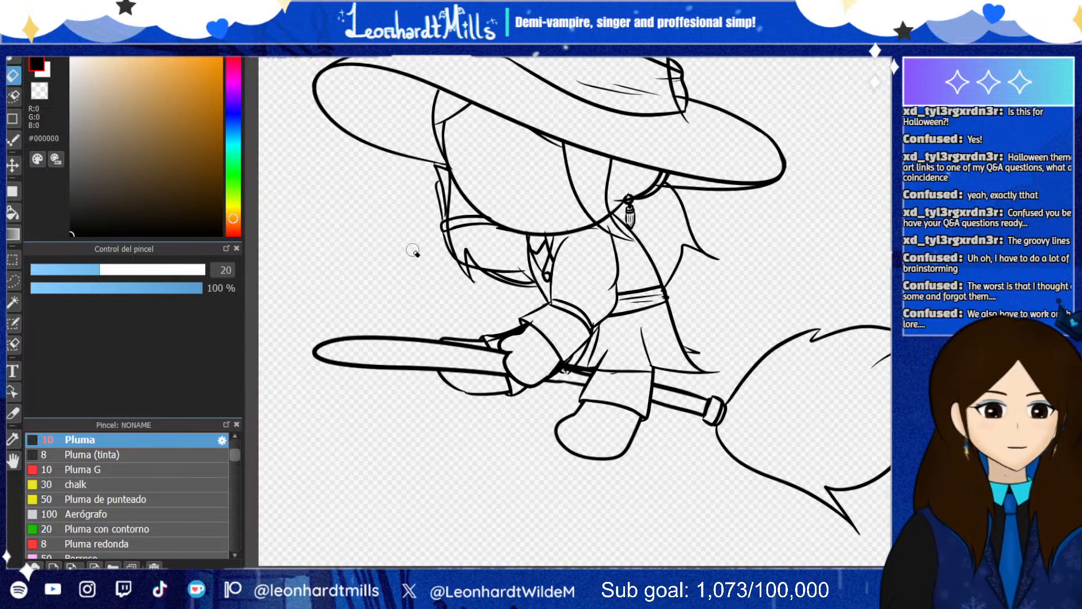
pyautogui.scroll(3, 412, 250)
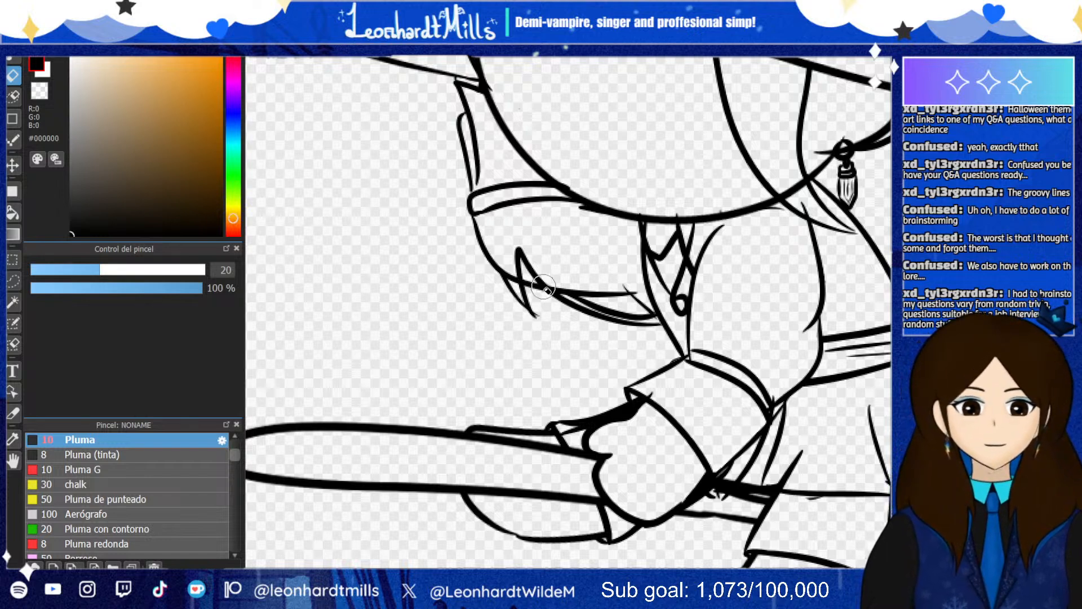
pyautogui.moveTo(515, 256); pyautogui.dragTo(553, 281)
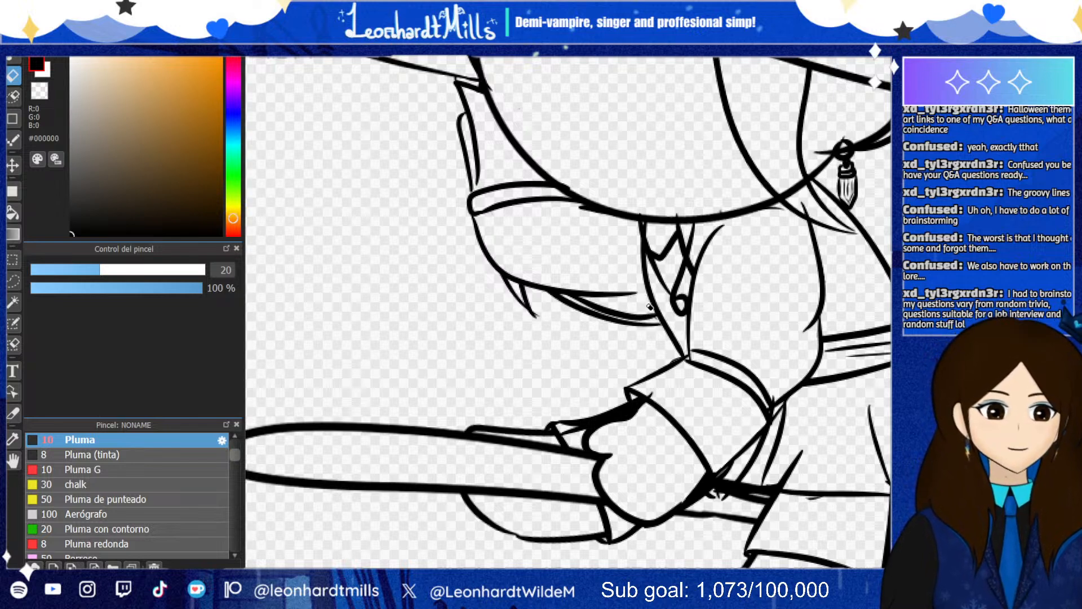
# Examine the cleaned witch line art as a whole and up close, checking the hat, raised arm, torso and broom
pyautogui.scroll(-2, 598, 175)
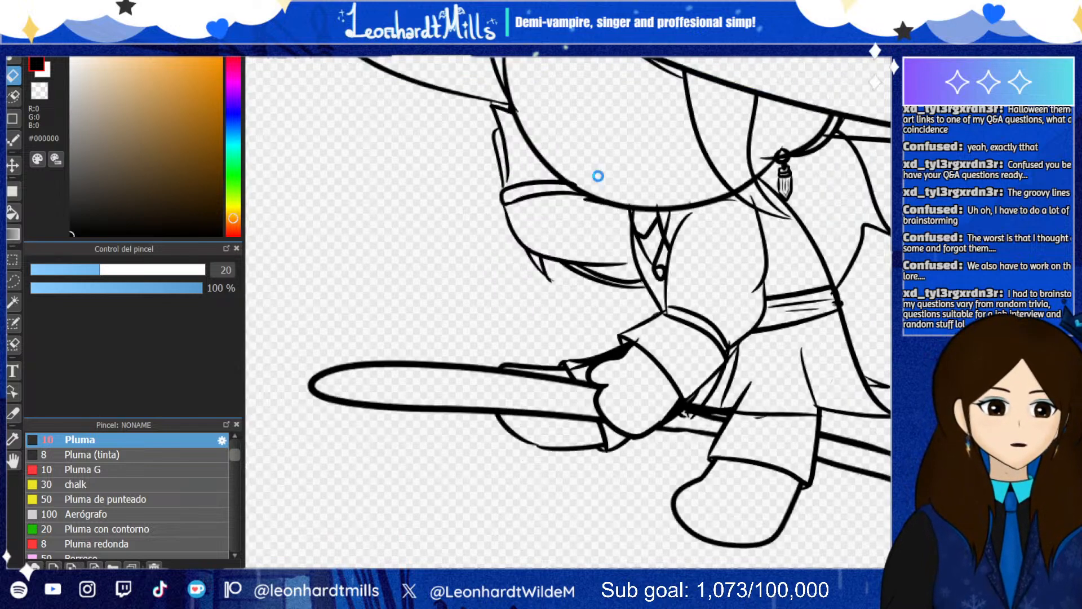
pyautogui.scroll(-4, 598, 176)
pyautogui.scroll(5, 654, 132)
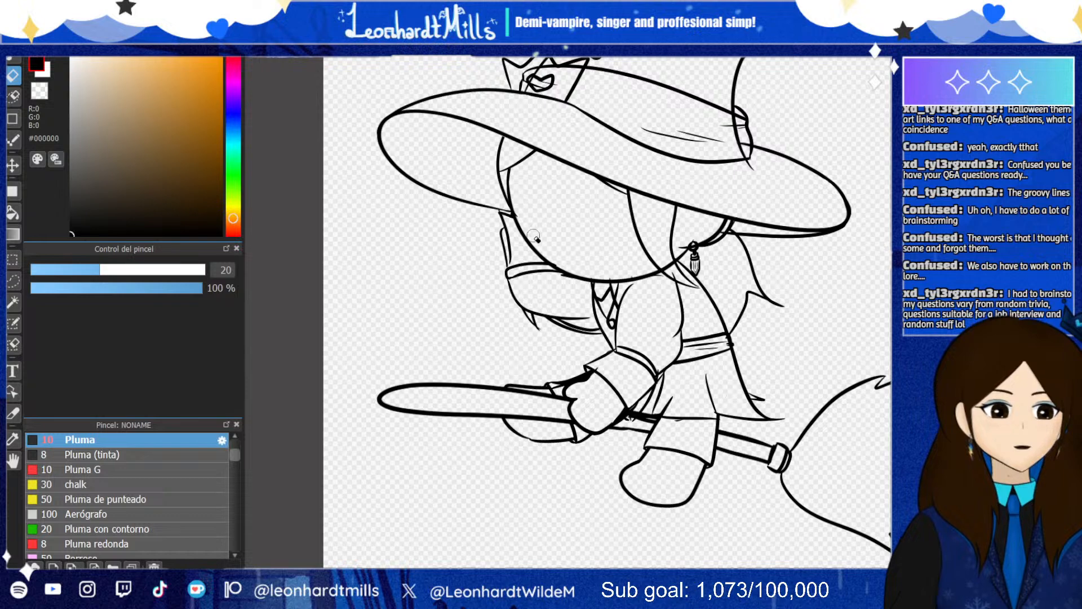
pyautogui.scroll(-2, 731, 198)
pyautogui.scroll(3, 789, 215)
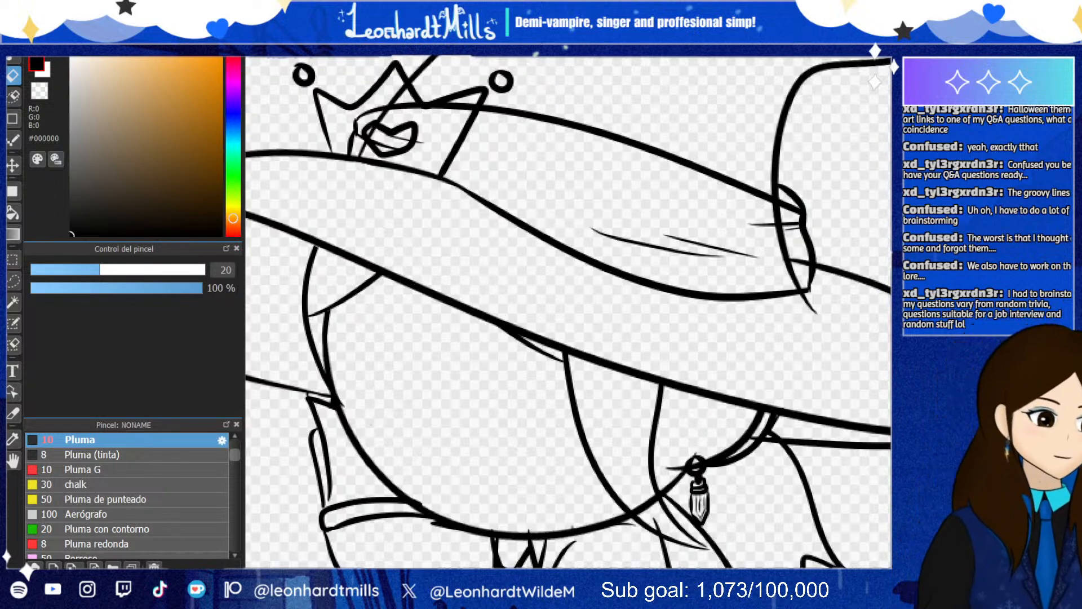
pyautogui.scroll(-3, 674, 456)
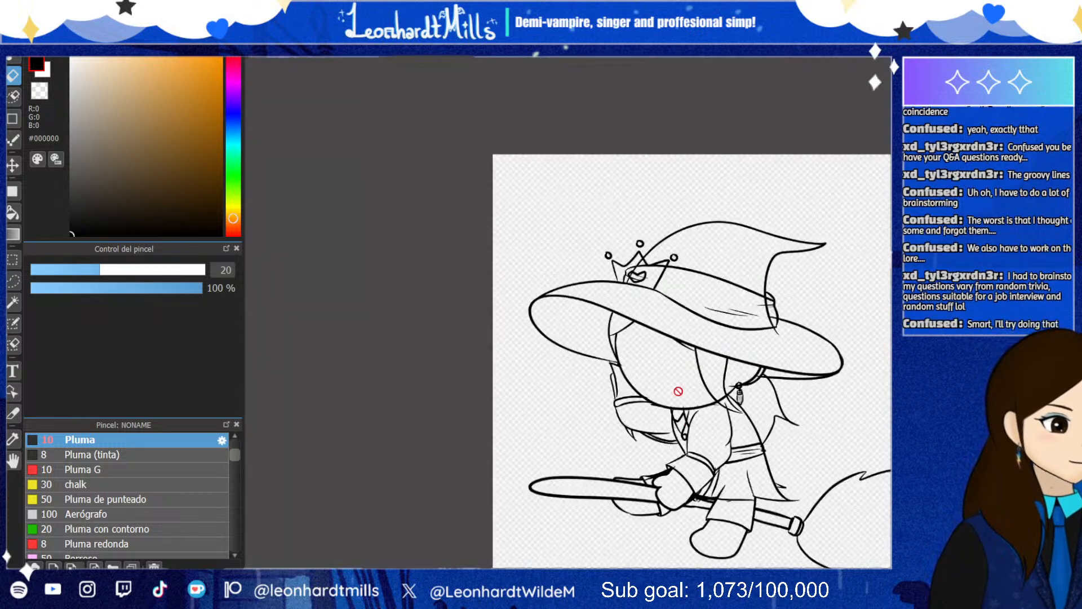
pyautogui.scroll(4, 712, 502)
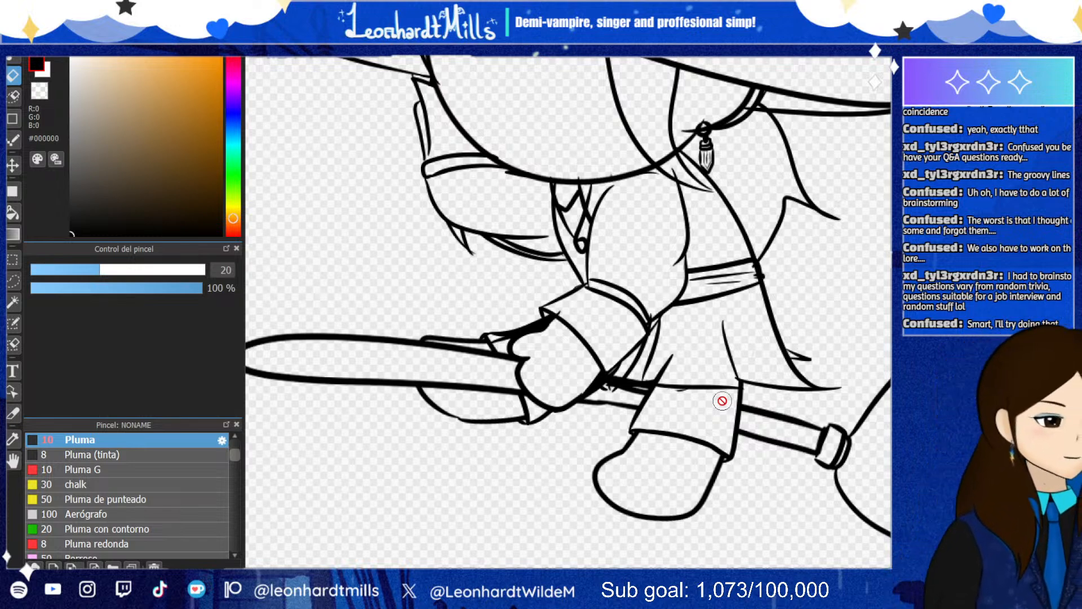
pyautogui.scroll(-5, 722, 400)
pyautogui.scroll(4, 696, 391)
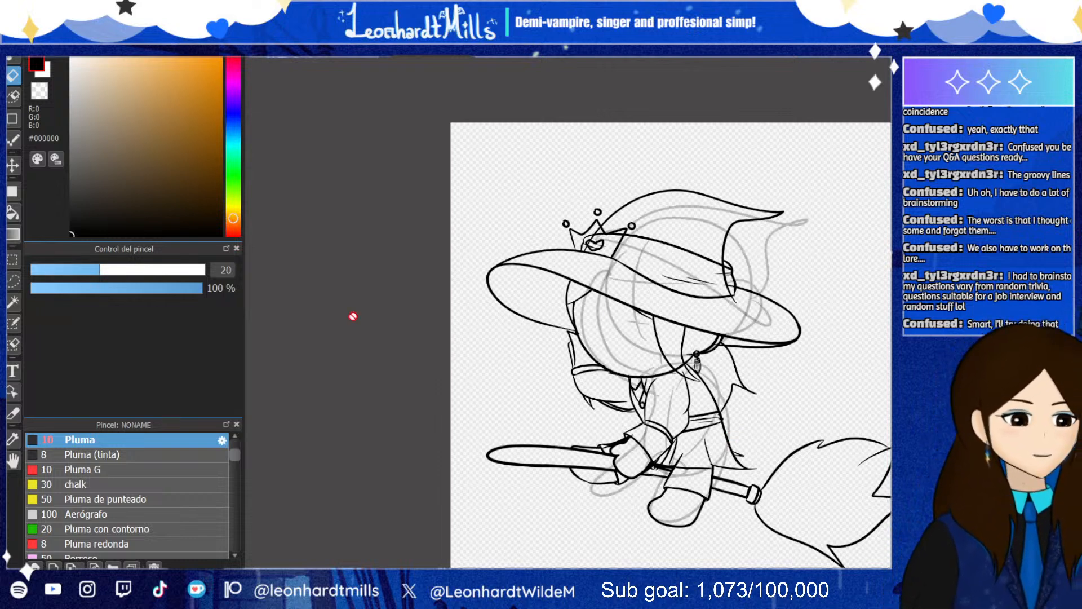
# Shift the rough head and body pose sketch slightly up and to the left, and show it without the line art
pyautogui.click(13, 166)
pyautogui.scroll(-2, 651, 457)
pyautogui.scroll(1, 671, 453)
pyautogui.moveTo(703, 450)
pyautogui.mouseDown()
pyautogui.moveTo(808, 430)
pyautogui.moveTo(815, 491)
pyautogui.moveTo(707, 424)
pyautogui.moveTo(690, 443)
pyautogui.mouseUp()
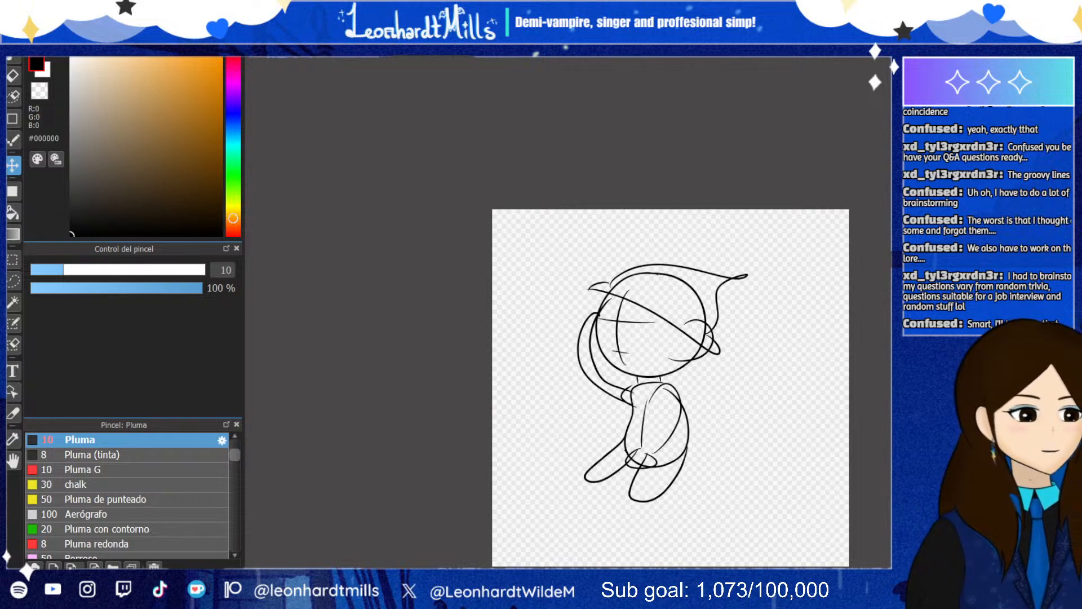
# Show the broom sketch with the rough pose and shift them together slightly to the left, undoing the first move
pyautogui.scroll(-1, 707, 389)
pyautogui.scroll(2, 708, 437)
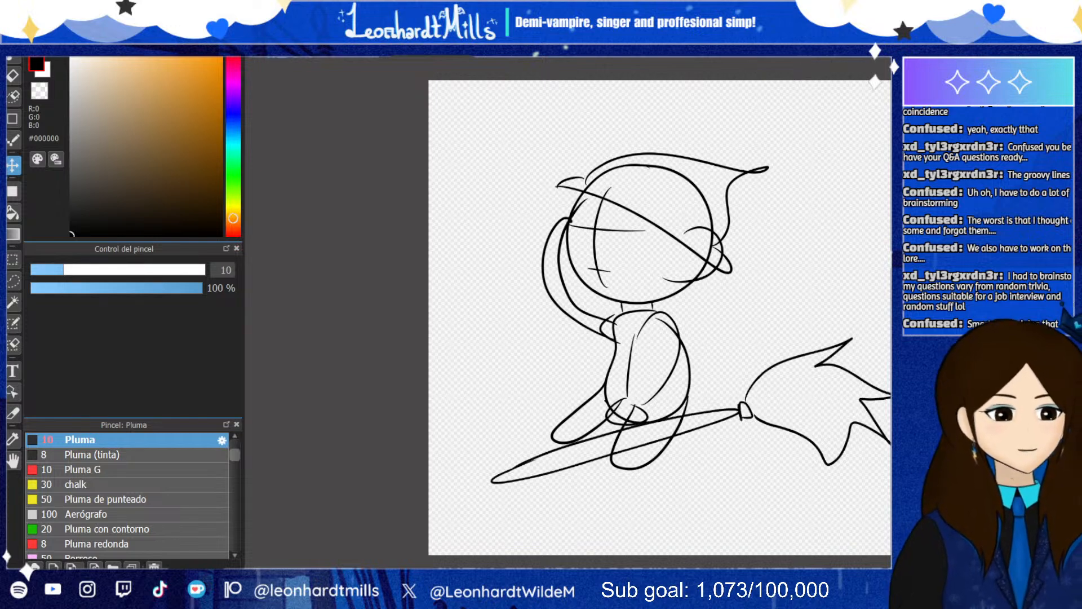
pyautogui.moveTo(619, 402); pyautogui.dragTo(654, 401)
pyautogui.hotkey('ctrl', 'z')
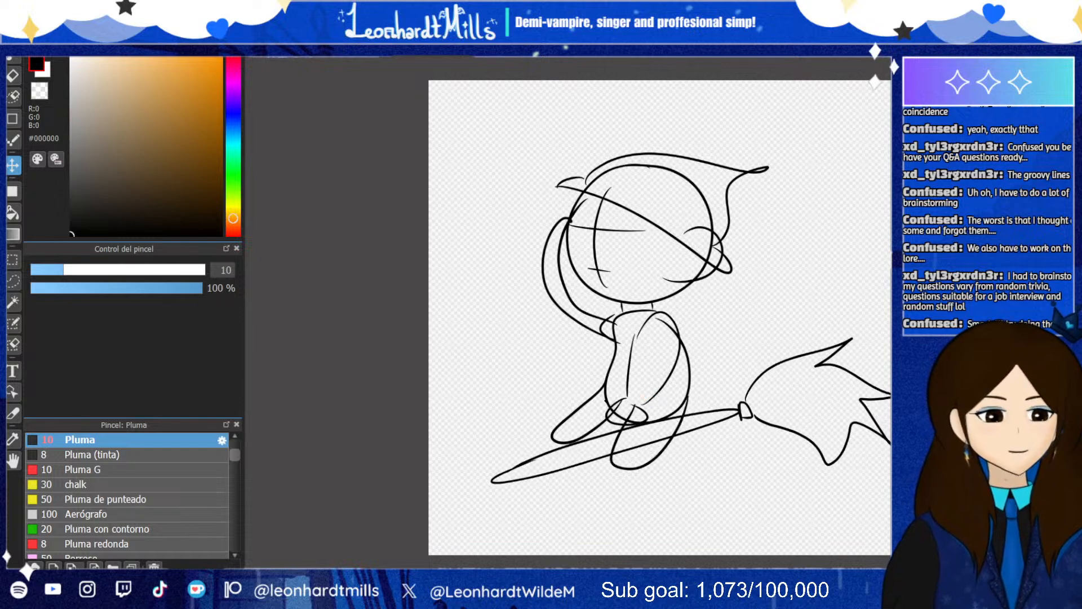
pyautogui.moveTo(594, 306)
pyautogui.mouseDown()
pyautogui.moveTo(615, 310)
pyautogui.moveTo(599, 312)
pyautogui.mouseUp()
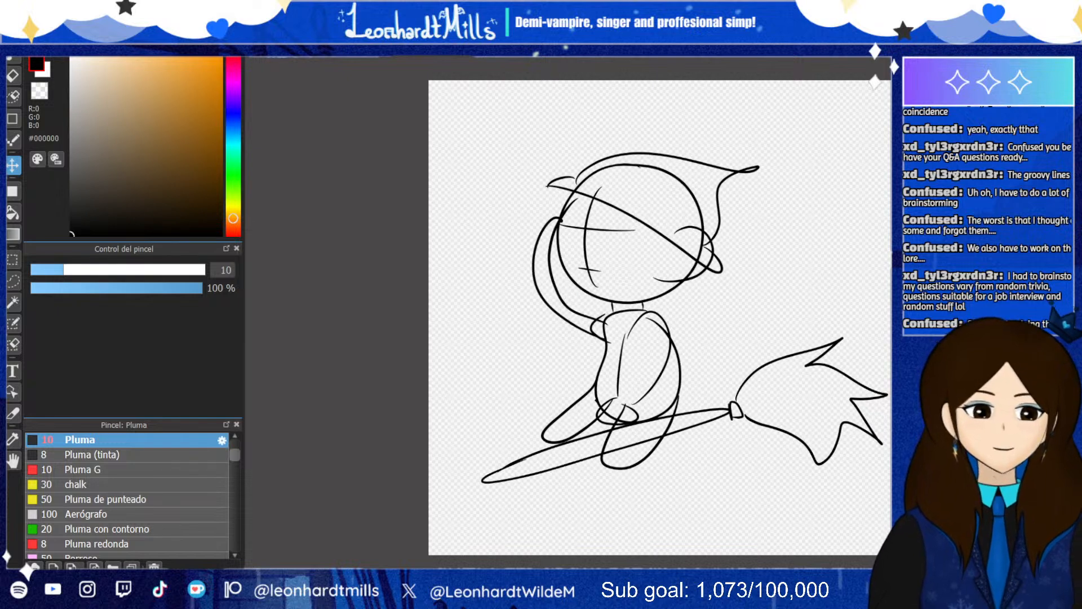